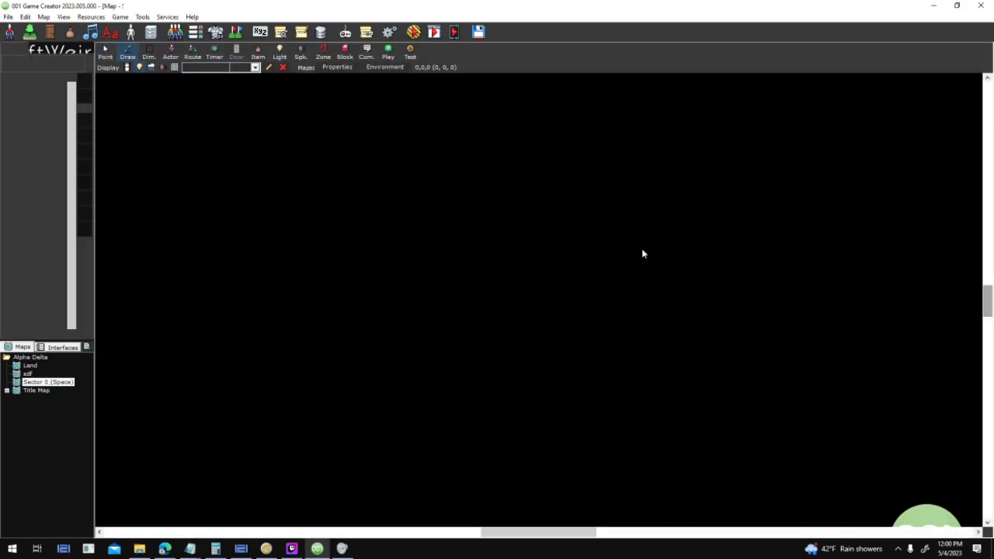
- Look over the star, planets and station placed across the Sector 0 (Space) map
scroll(878, 207, "down", 1)
scroll(877, 207, "down", 1)
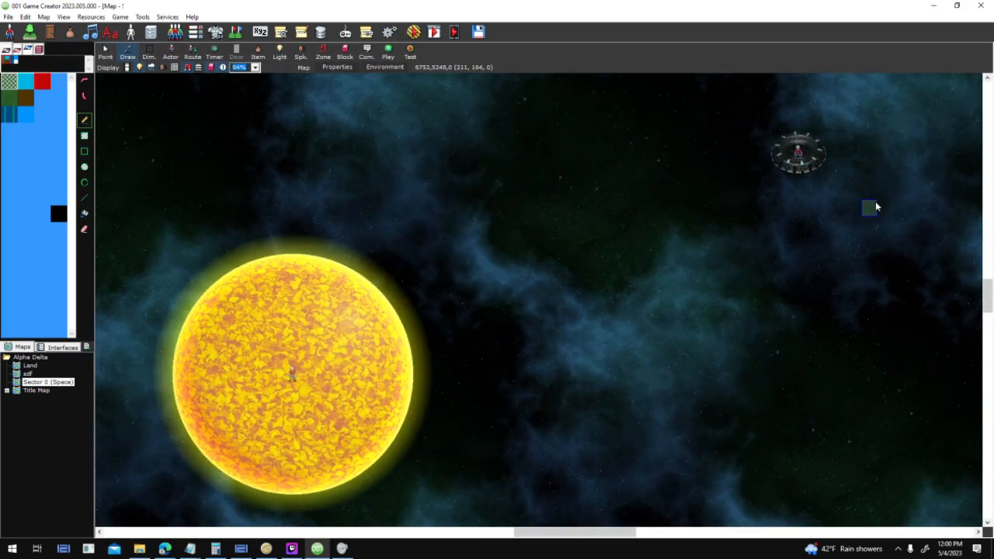
scroll(878, 206, "up", 1)
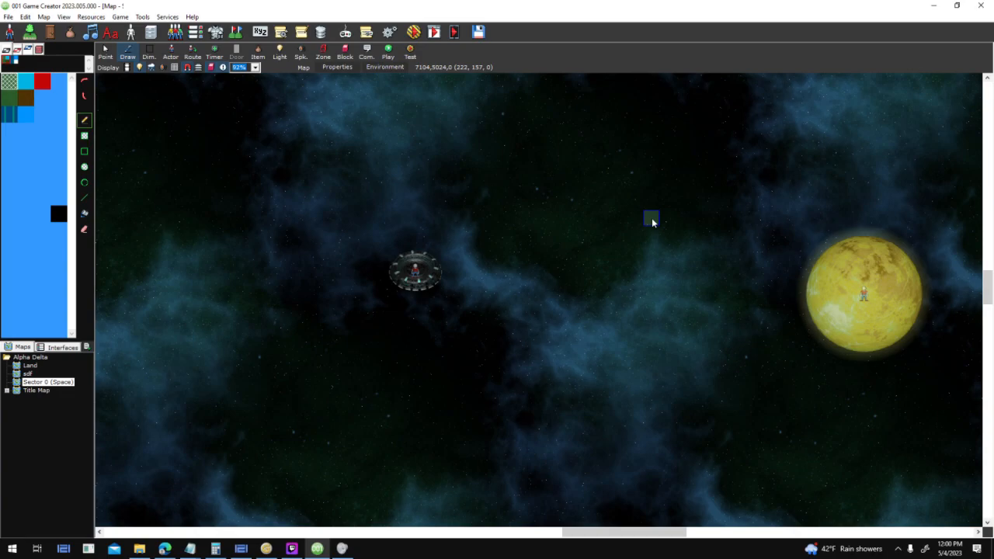
middle_click_drag(652, 219, 658, 212)
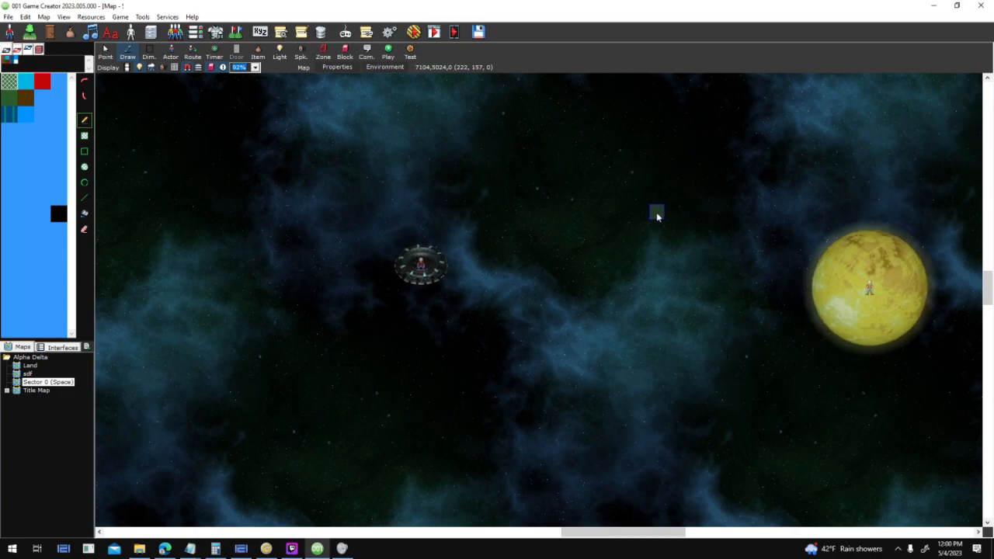
middle_click_drag(706, 267, 470, 465)
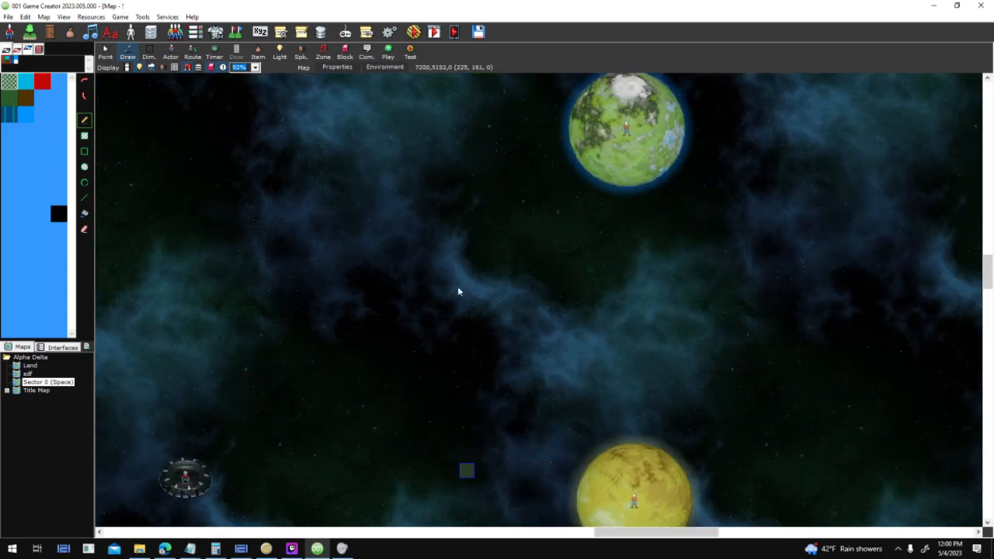
middle_click_drag(464, 238, 746, 413)
scroll(746, 413, "down", 3)
middle_click_drag(708, 445, 448, 217)
scroll(679, 313, "down", 3)
middle_click_drag(663, 327, 617, 295)
middle_click_drag(761, 261, 570, 127)
middle_click_drag(769, 372, 806, 28)
middle_click_drag(776, 397, 935, 493)
middle_click_drag(404, 387, 508, 543)
middle_click_drag(595, 82, 522, 298)
- Create an actor template named Gaseous under Planet and allow changes in placed actors
left_click(134, 32)
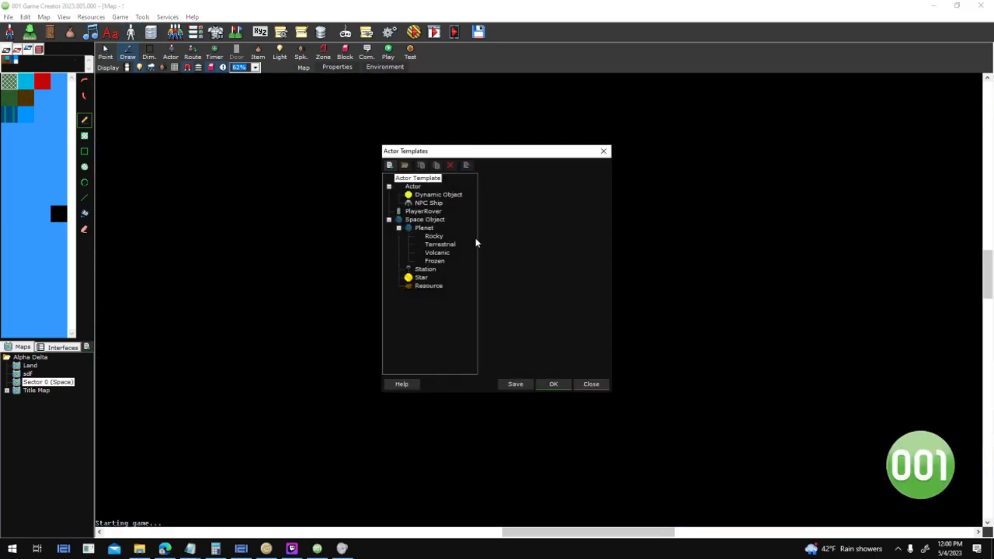
left_click(424, 228)
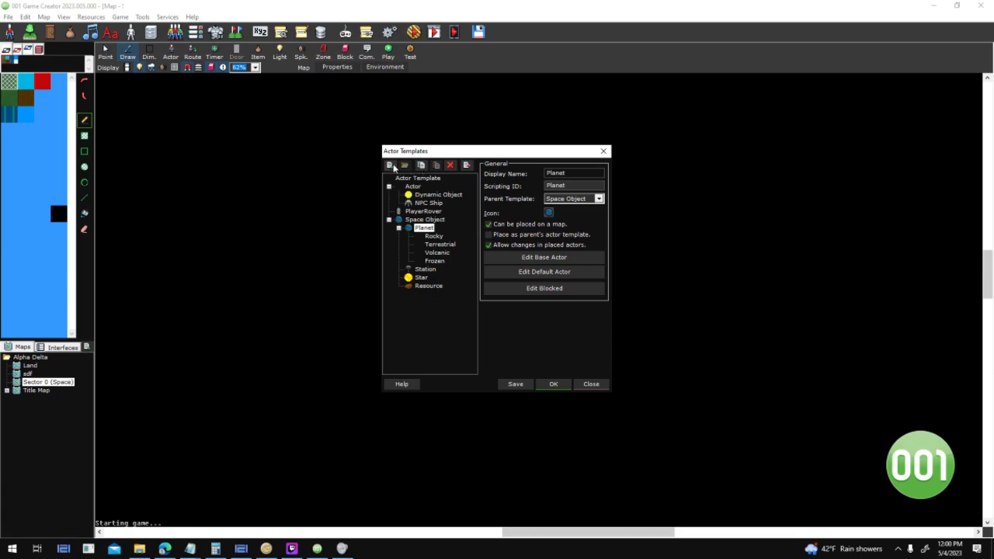
left_click(392, 166)
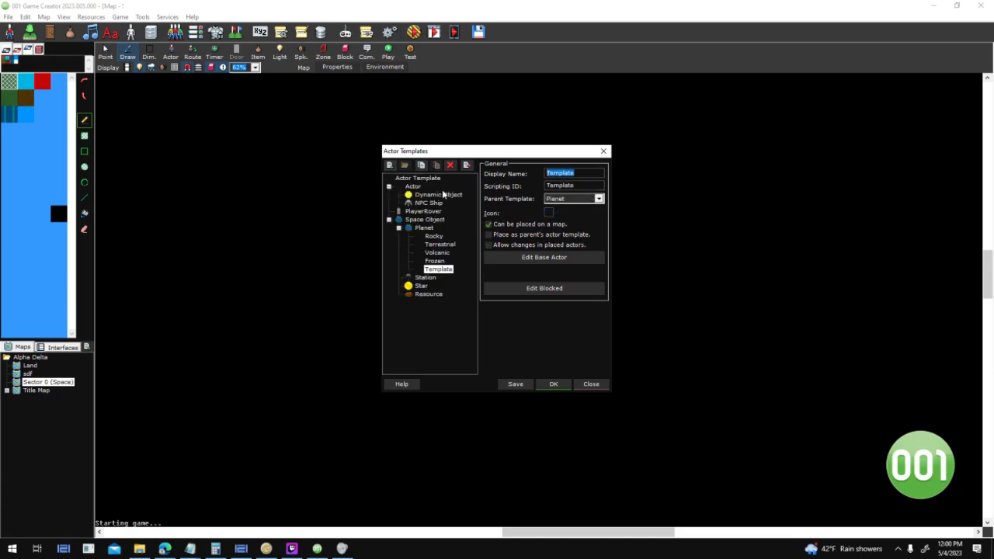
type("Gaseous")
left_click(561, 245)
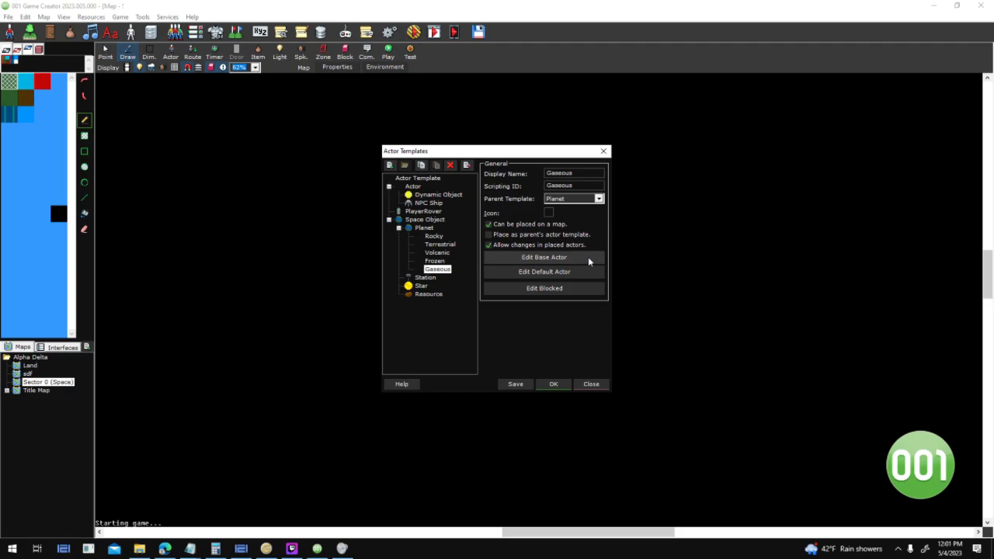
- Examine the actor variables in the Planet actor template, including Obj_Type, and close its editor
left_click(588, 259)
left_click(655, 283)
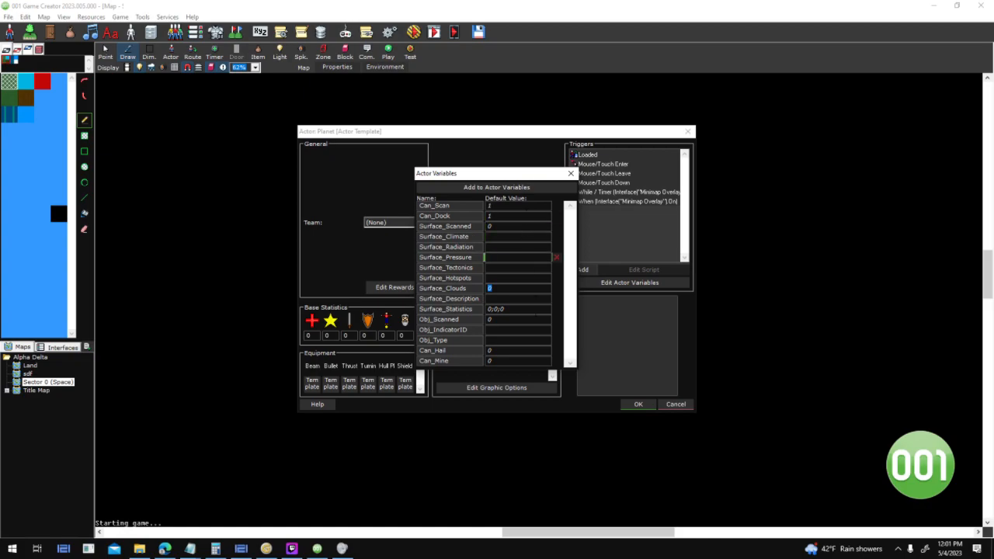
left_click(517, 339)
left_click(571, 174)
left_click(638, 404)
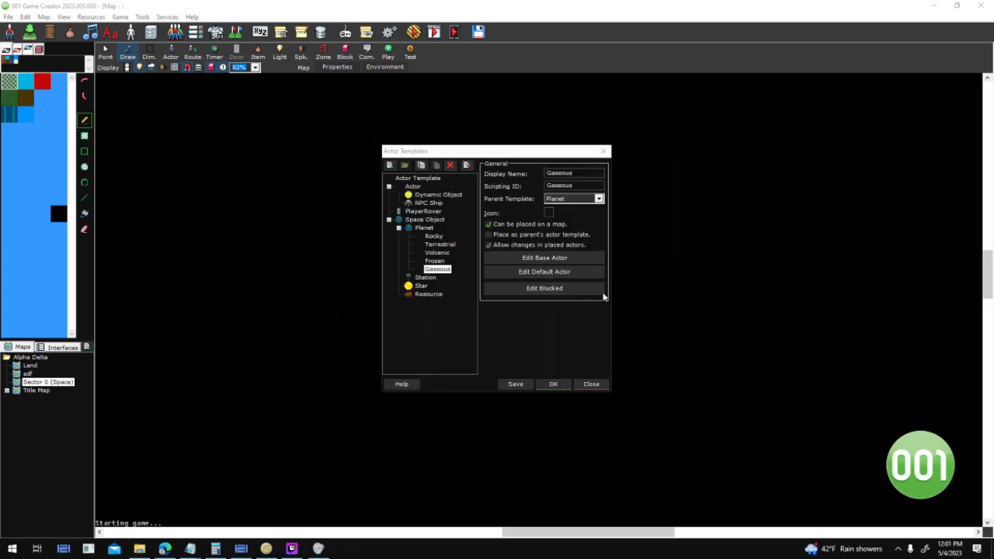
- Set the body sprite of the Gaseous template's default actor to Planet_Jovian_1 from the Actors > Planets folder
left_click(561, 273)
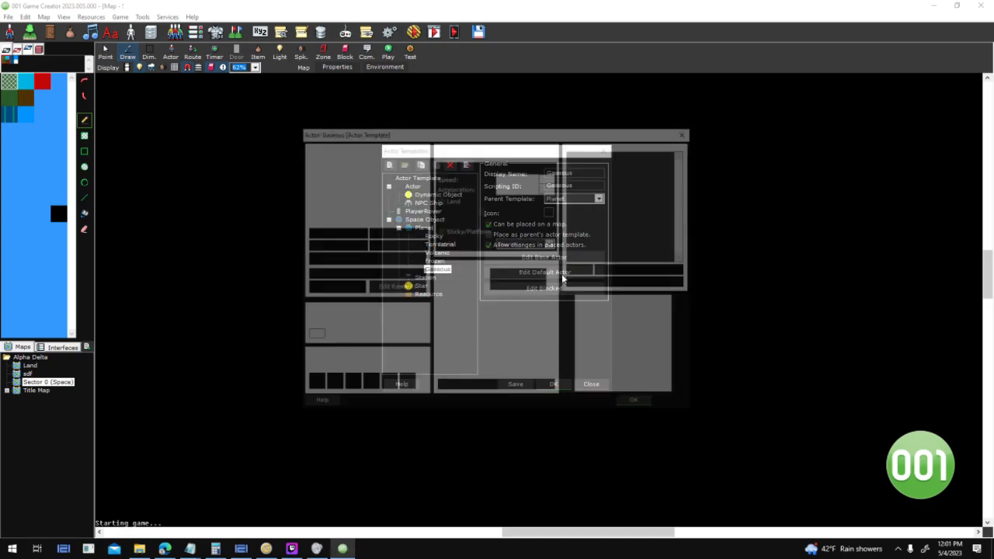
left_click(517, 274)
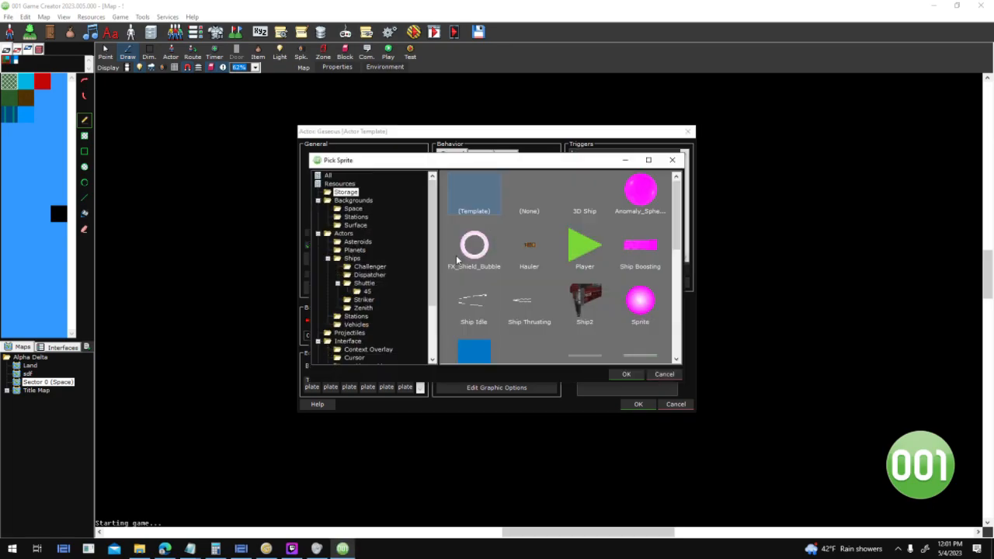
scroll(437, 305, "down", 3)
scroll(437, 311, "down", 3)
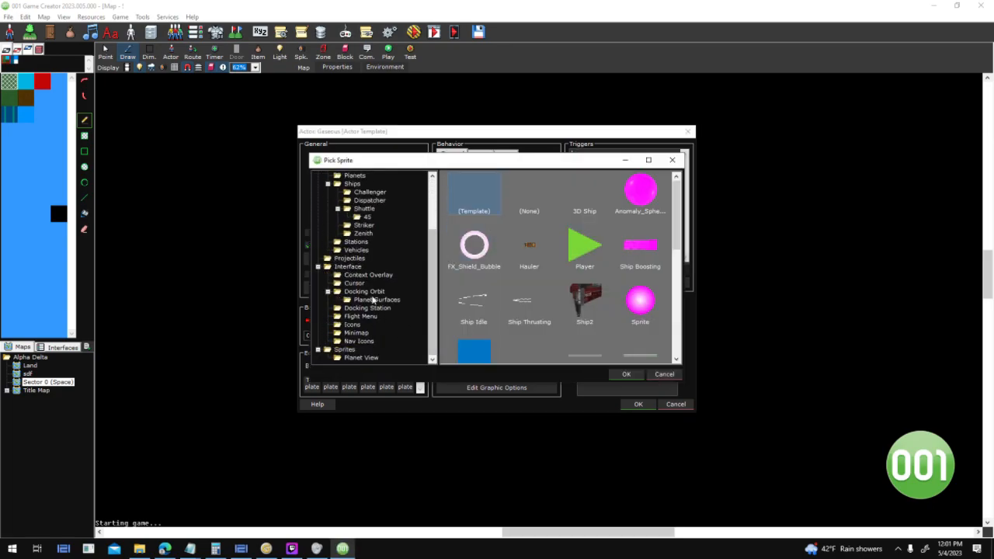
scroll(373, 282, "up", 4)
left_click(355, 251)
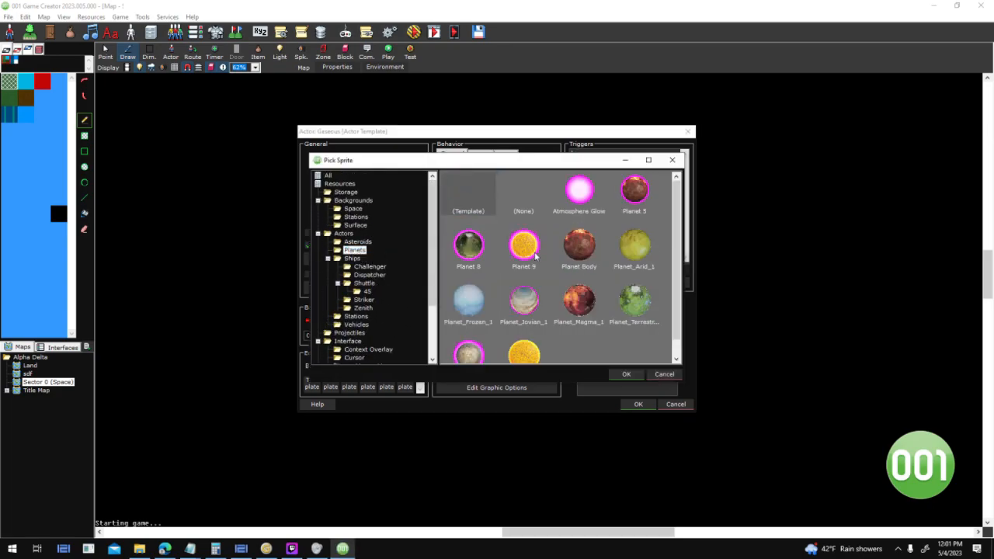
scroll(627, 309, "down", 1)
double_click(522, 282)
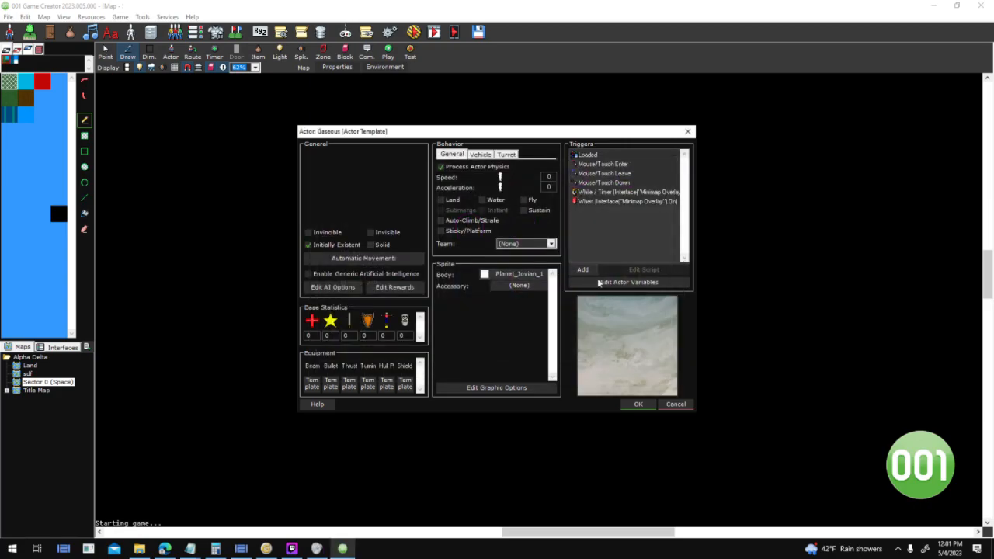
- Add the Atmosphere_Medium accessory to the Gaseous actor and accept the template changes
left_click(520, 285)
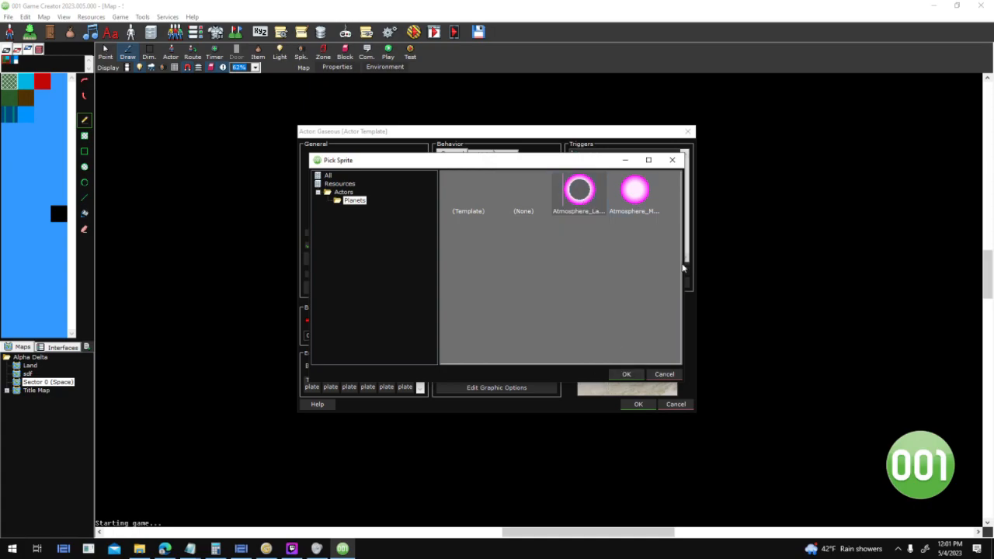
double_click(633, 190)
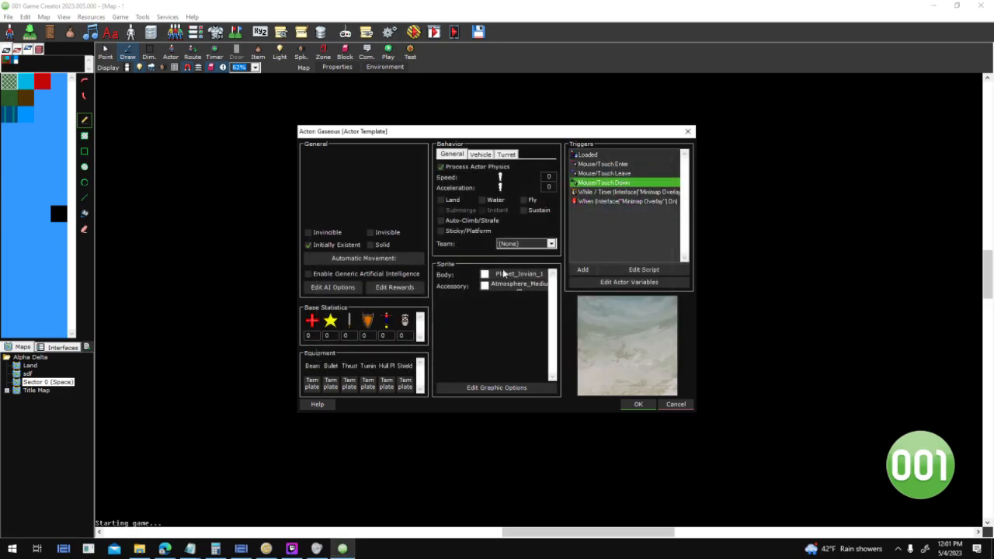
left_click(635, 404)
left_click(554, 383)
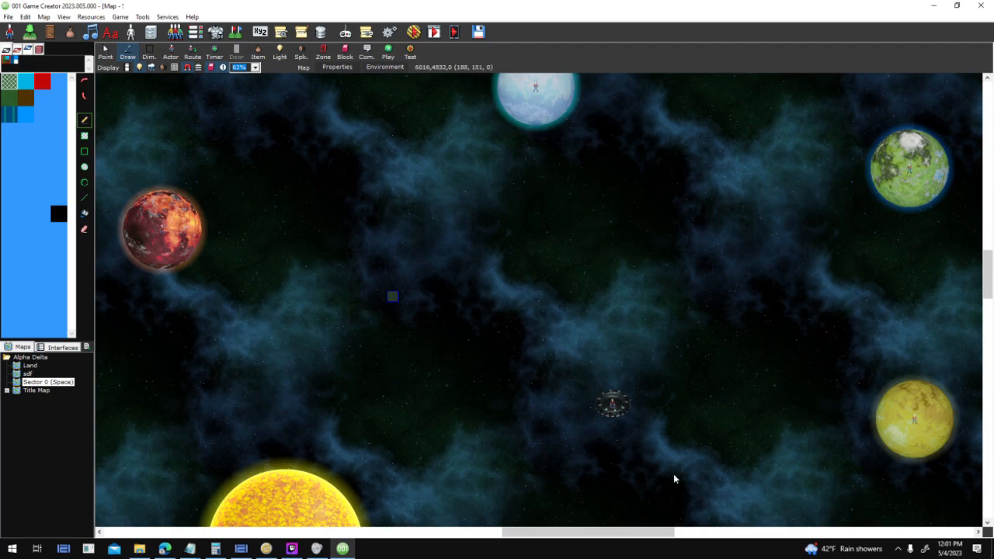
- Place a Gaseous planet in the open space southeast of the yellow star and adjust its position
middle_click_drag(392, 163, 404, 173)
scroll(404, 173, "down", 1)
scroll(495, 300, "down", 1)
middle_click_drag(593, 393, 497, 310)
middle_click_drag(557, 280, 703, 141)
left_click(106, 51)
left_click_drag(510, 329, 404, 224)
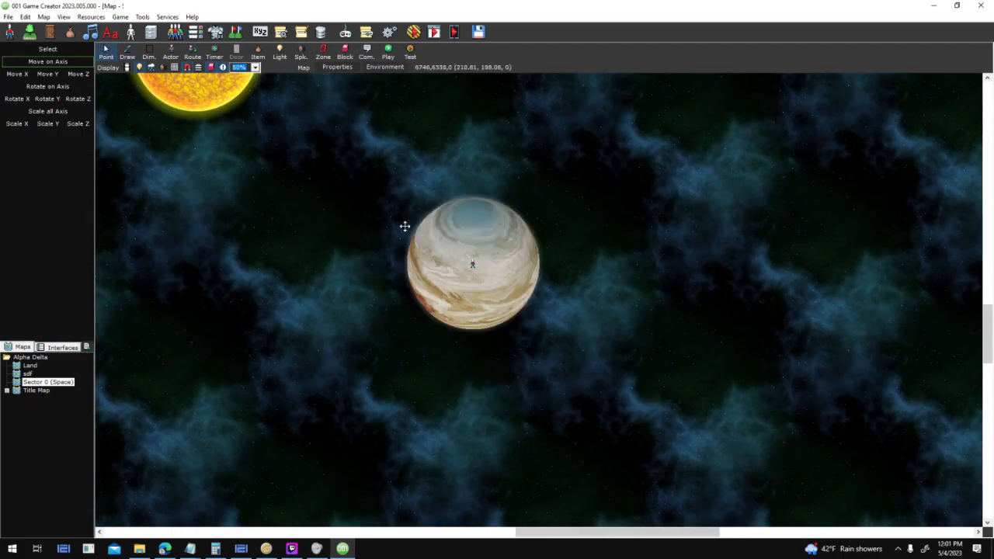
- Open the Planet_Jovian_1 sprite in the sprite library for editing
middle_click_drag(421, 292, 708, 429)
scroll(442, 273, "up", 2)
middle_click_drag(474, 293, 236, 91)
scroll(685, 429, "up", 1)
middle_click_drag(433, 236, 285, 145)
scroll(497, 306, "up", 1)
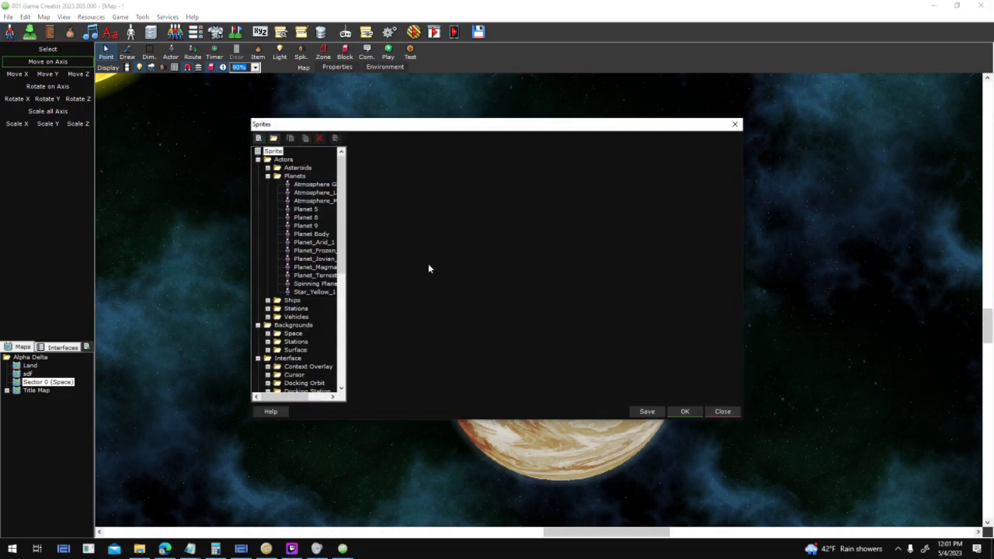
left_click(299, 548)
left_click(297, 548)
left_click_drag(411, 122, 461, 99)
scroll(392, 187, "down", 1)
left_click(382, 211)
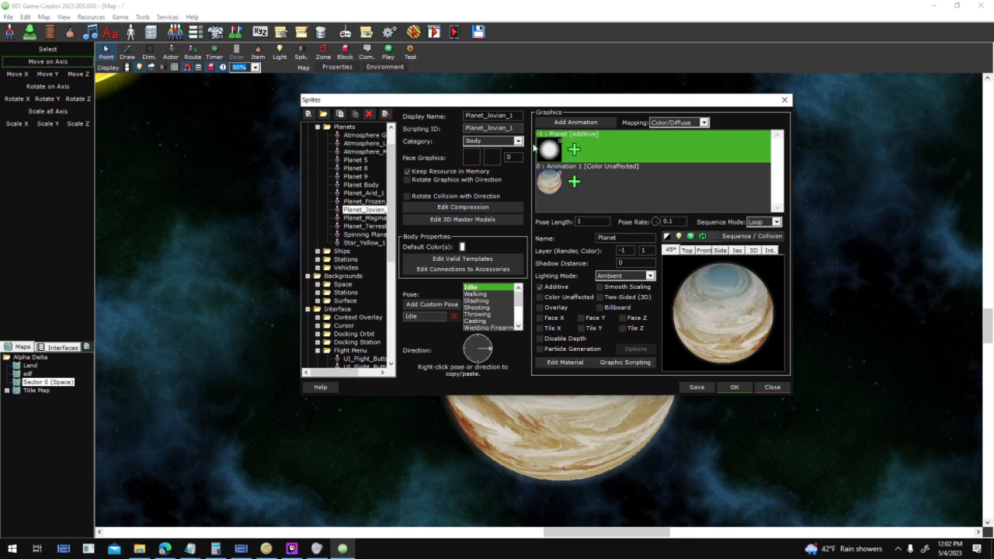
- Open the sprite's sequence editor and compare the settings of the Planet, Animation 1 and Rectangle Collision 1 nodes
left_click(693, 289)
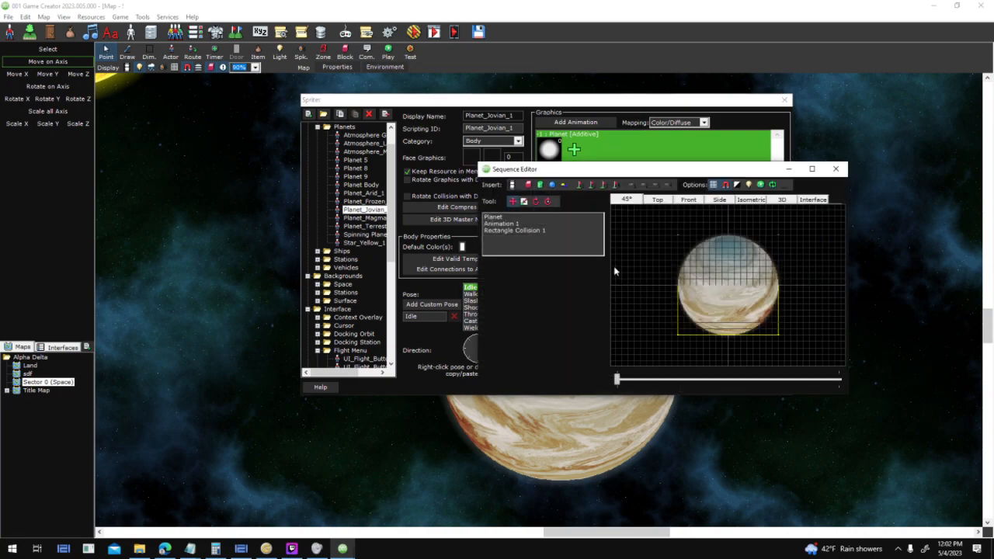
left_click(513, 225)
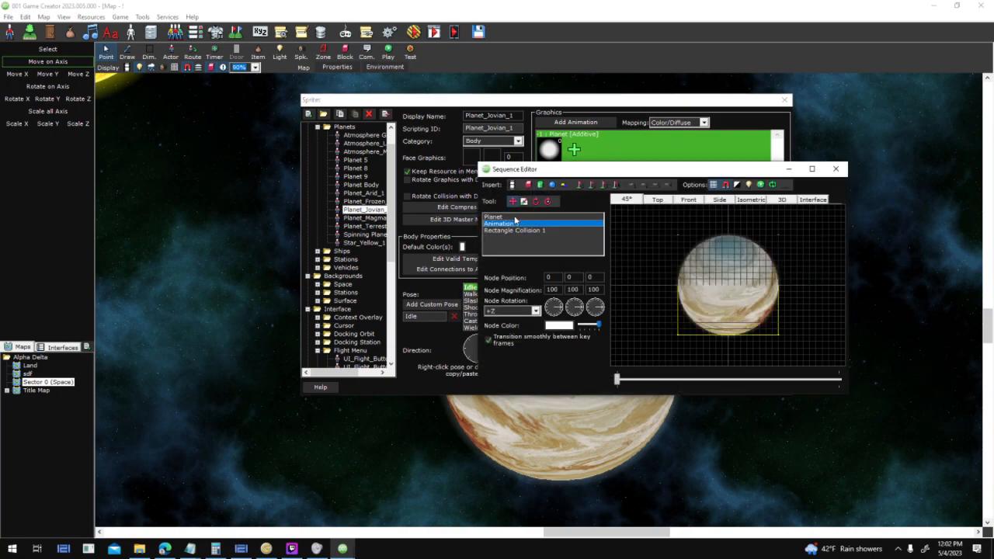
left_click(533, 231)
left_click(536, 218)
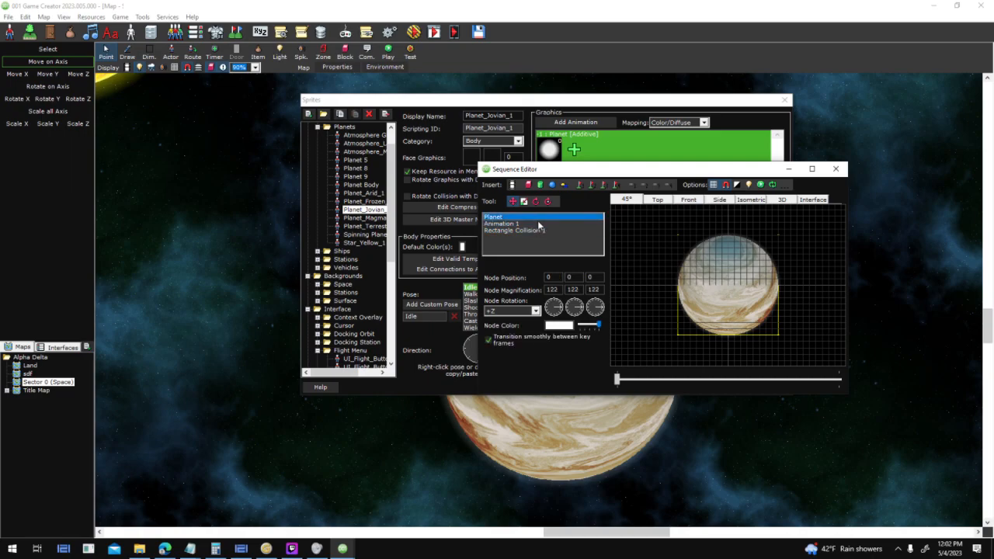
left_click(540, 224)
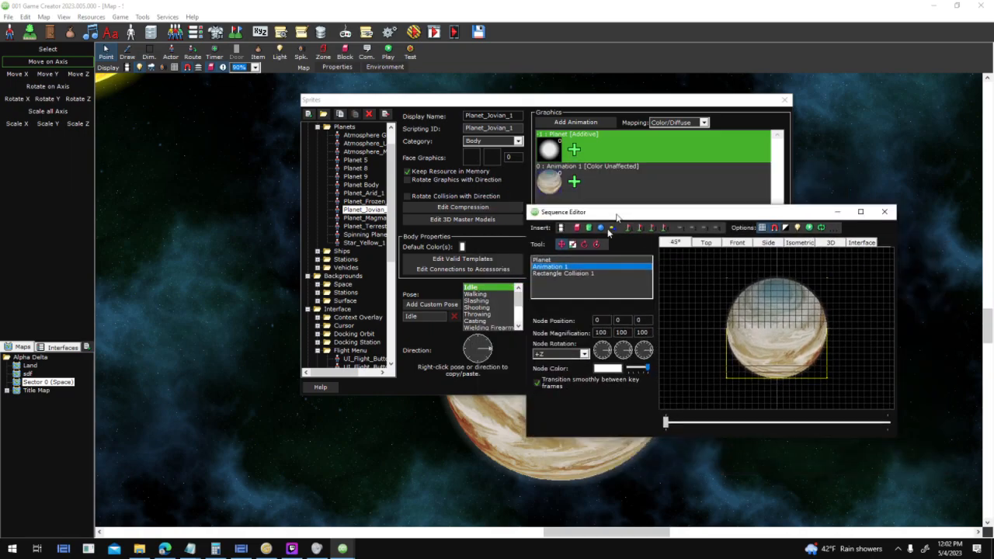
- Rename the sprite's additive Planet layer to Atmosphere and its Animation 1 layer to Planet, and save the sprite
left_click(587, 259)
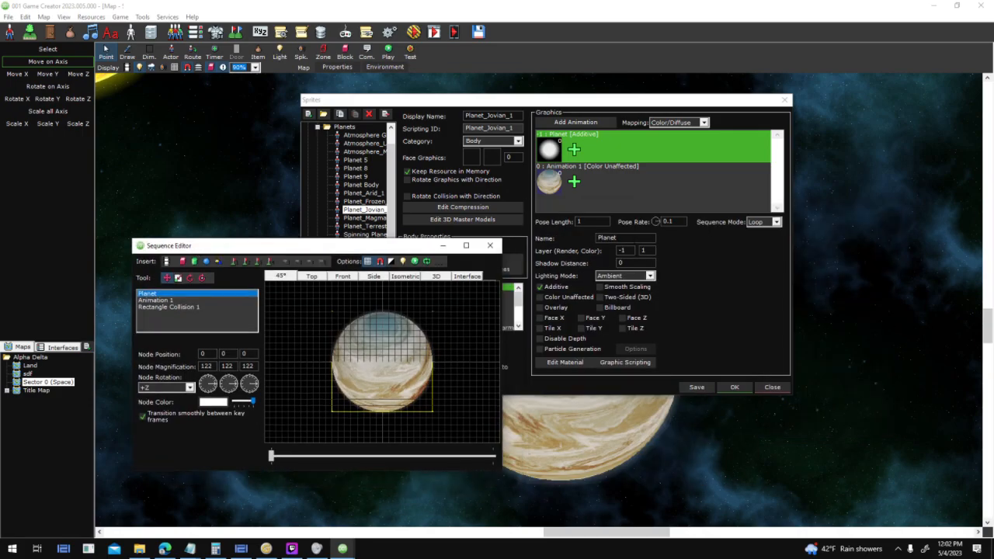
type("Atmosphere")
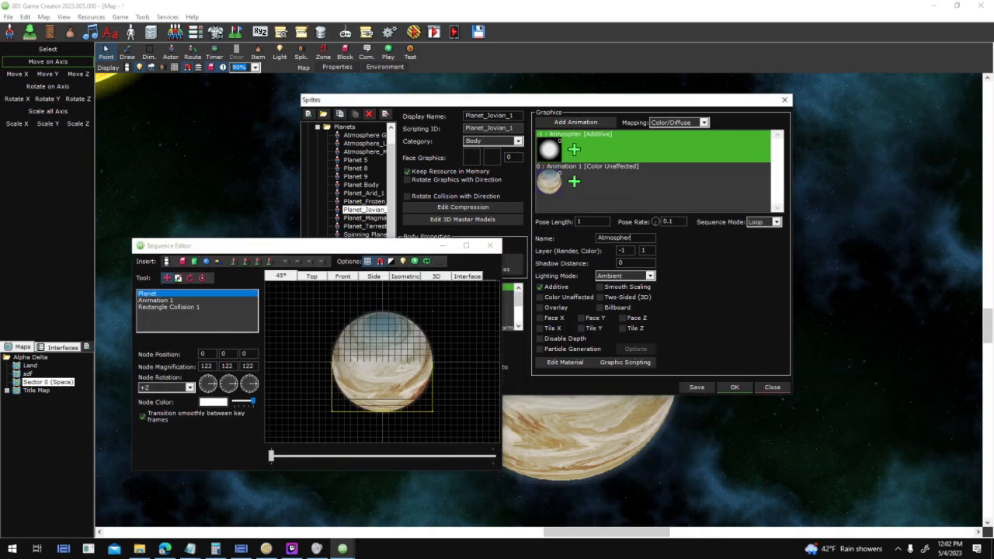
left_click(163, 301)
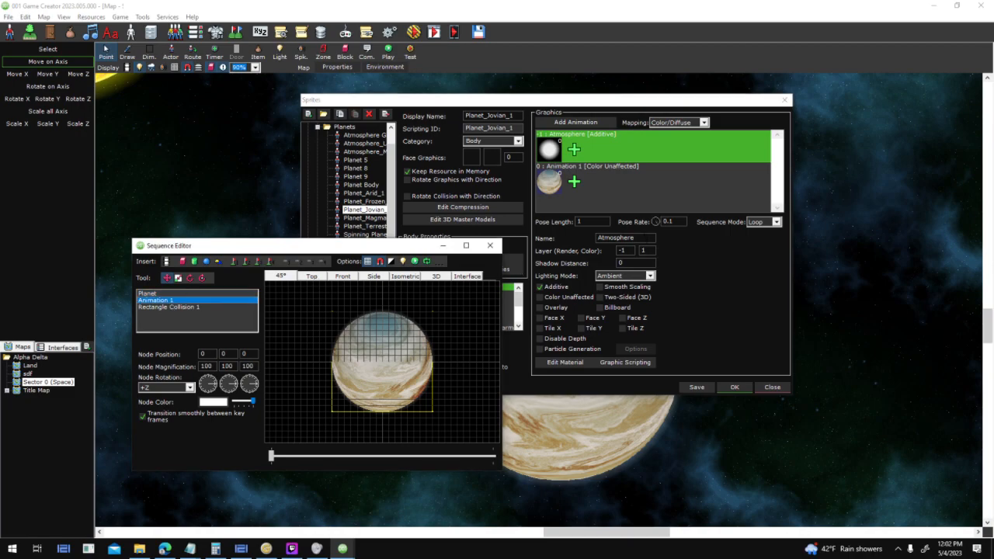
left_click(398, 242)
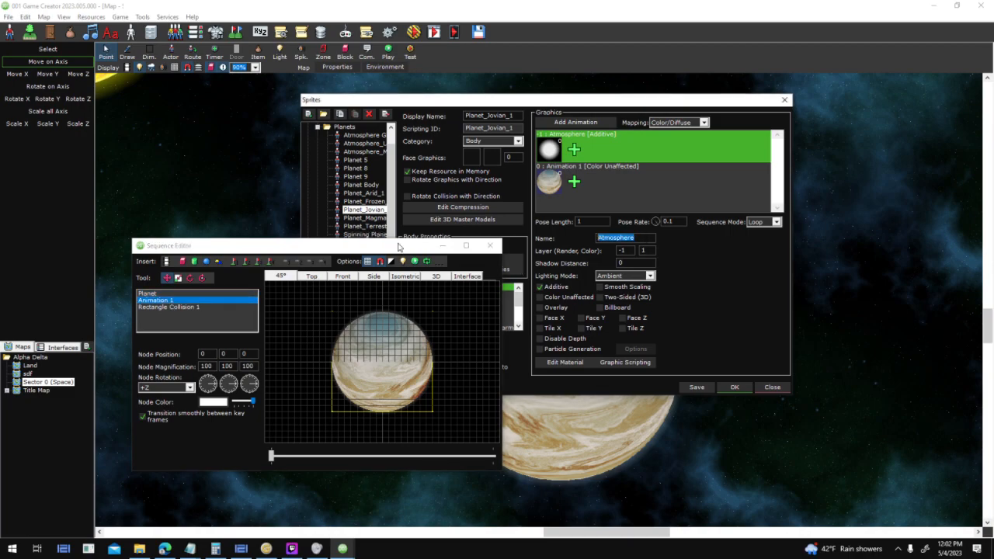
left_click(689, 193)
key("ctrl+a")
type("Planet")
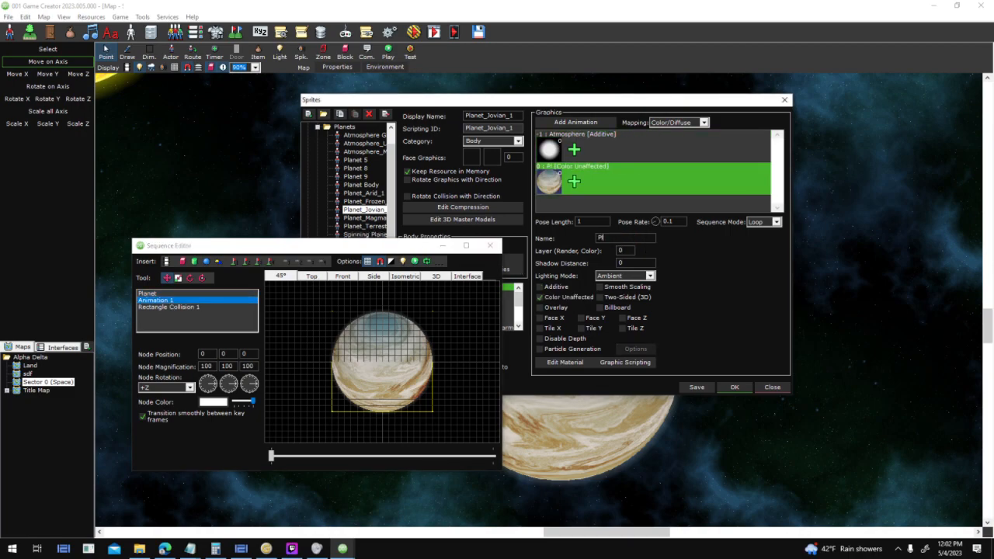
left_click(704, 389)
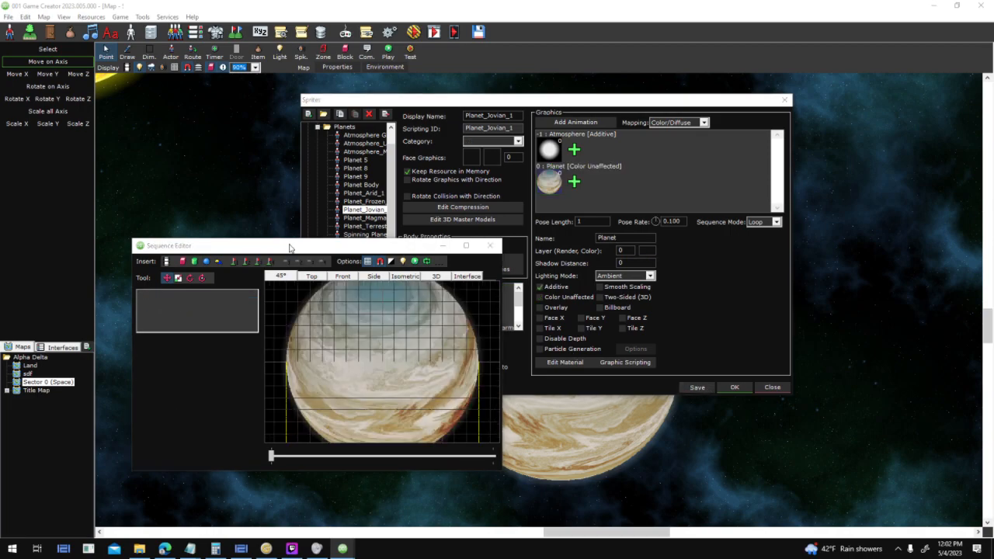
- Select the Atmosphere node and inspect its glow image in the graphic editor, leaving the image unedited
left_click(508, 311)
left_click(221, 295)
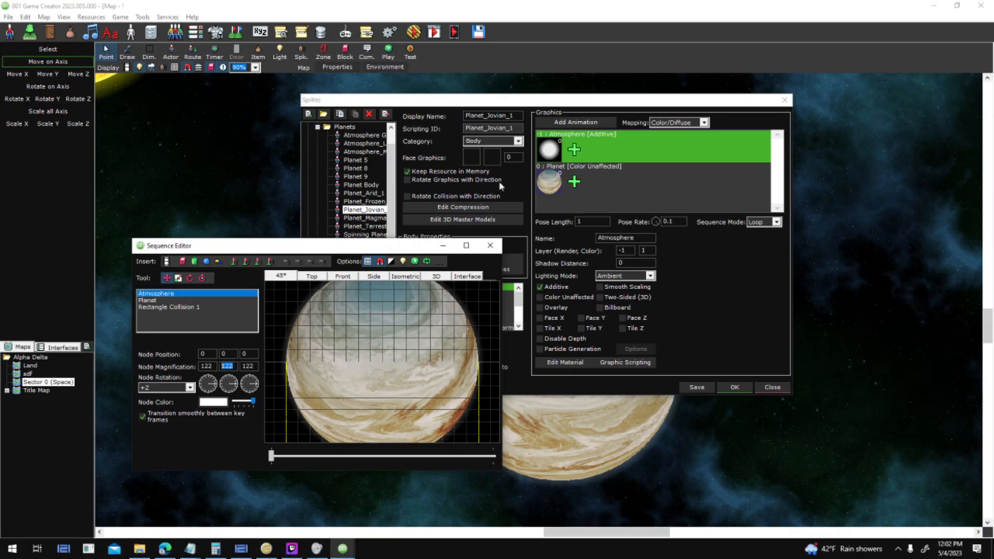
right_click(586, 183)
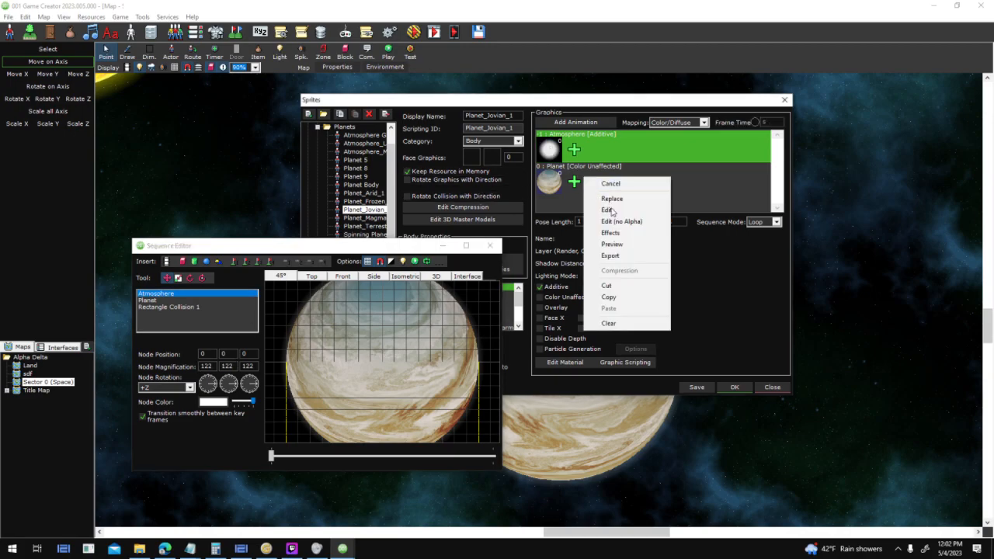
left_click(612, 210)
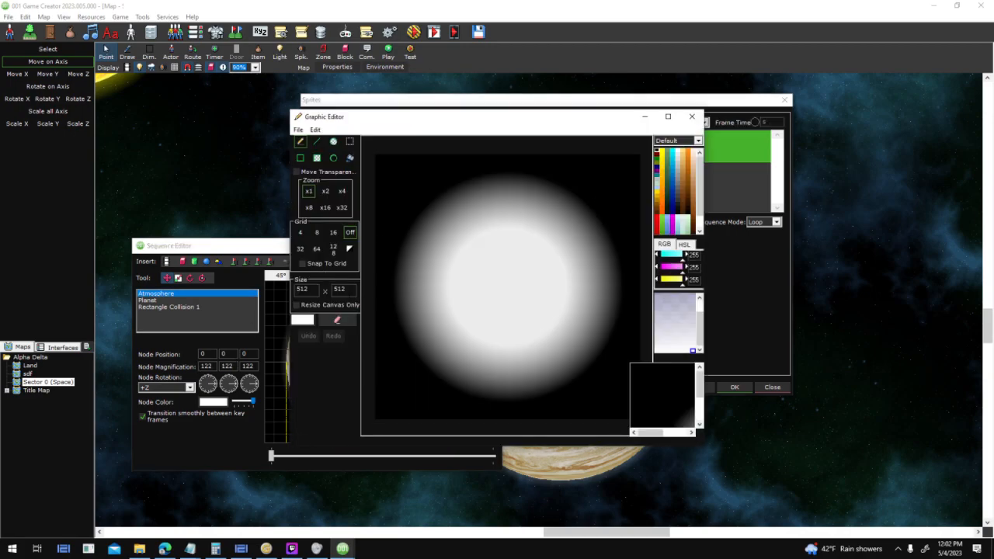
left_click(692, 117)
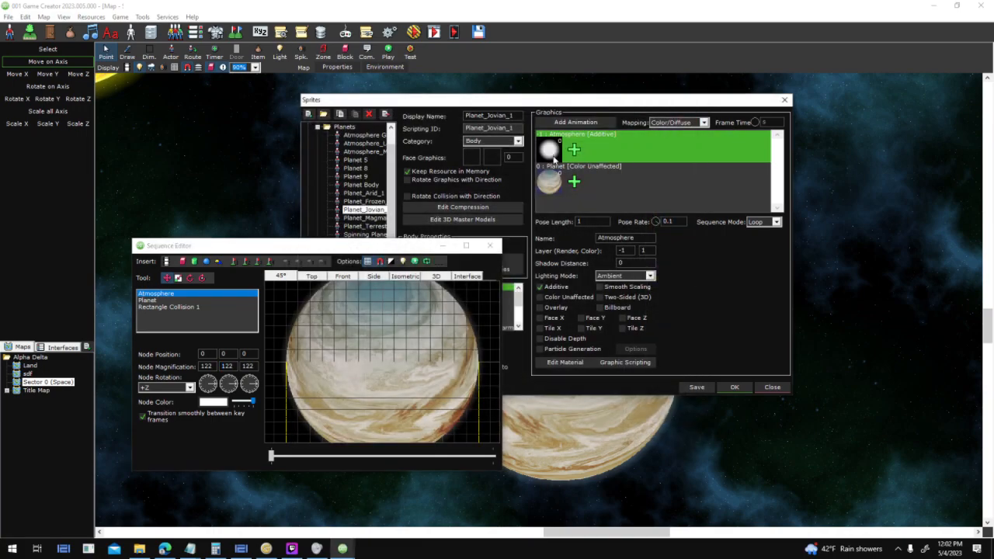
- Copy the glow image of Planet_Jovian_1's Atmosphere layer and close the sequence editor
right_click(557, 157)
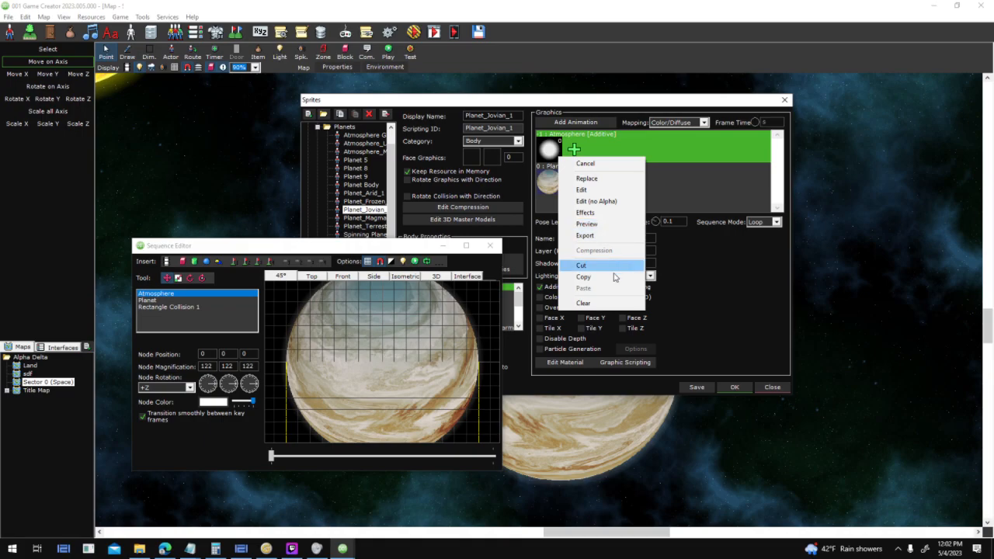
left_click(613, 278)
left_click(490, 246)
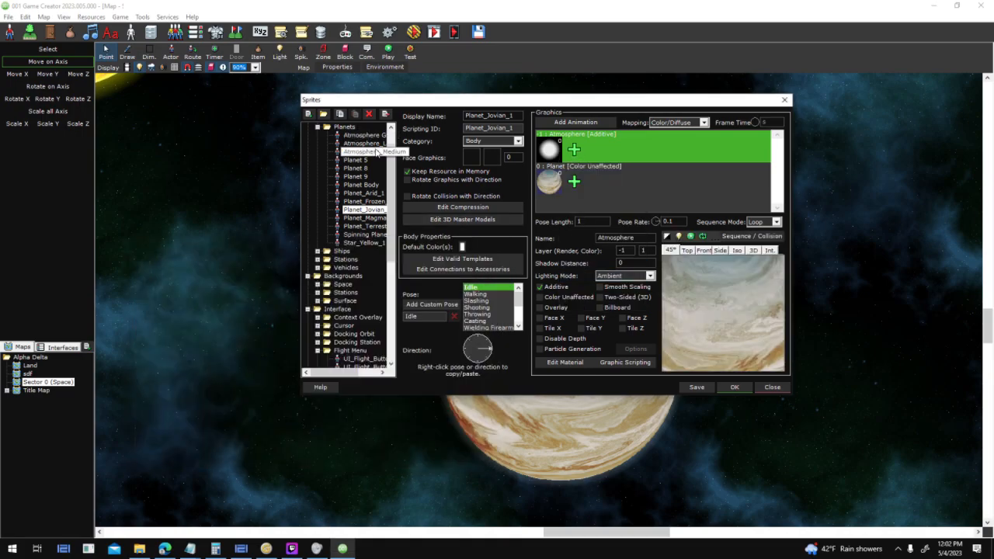
- Examine the glow image of the Atmosphere_Large sprite in the graphic editor, leaving it unedited
left_click(365, 143)
right_click(560, 153)
left_click(599, 185)
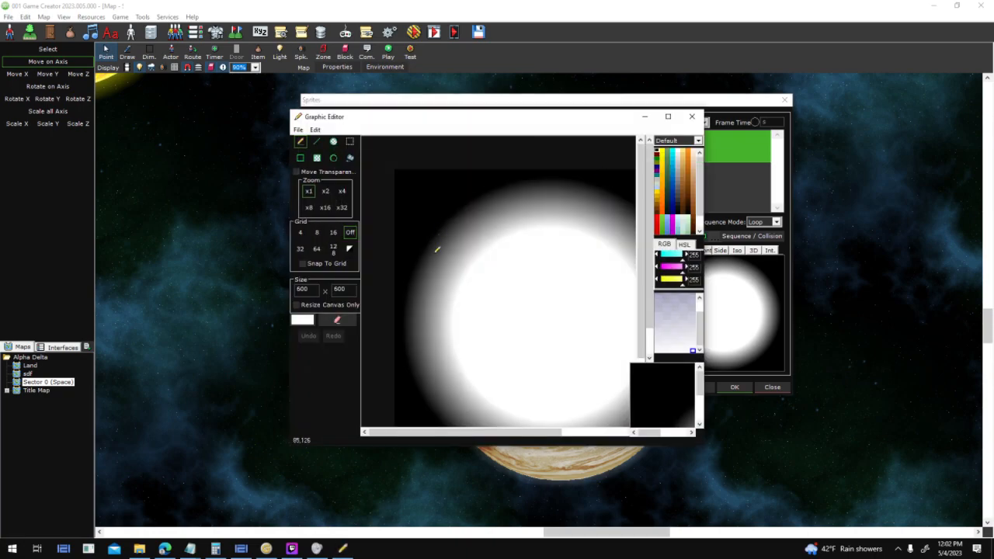
left_click(693, 117)
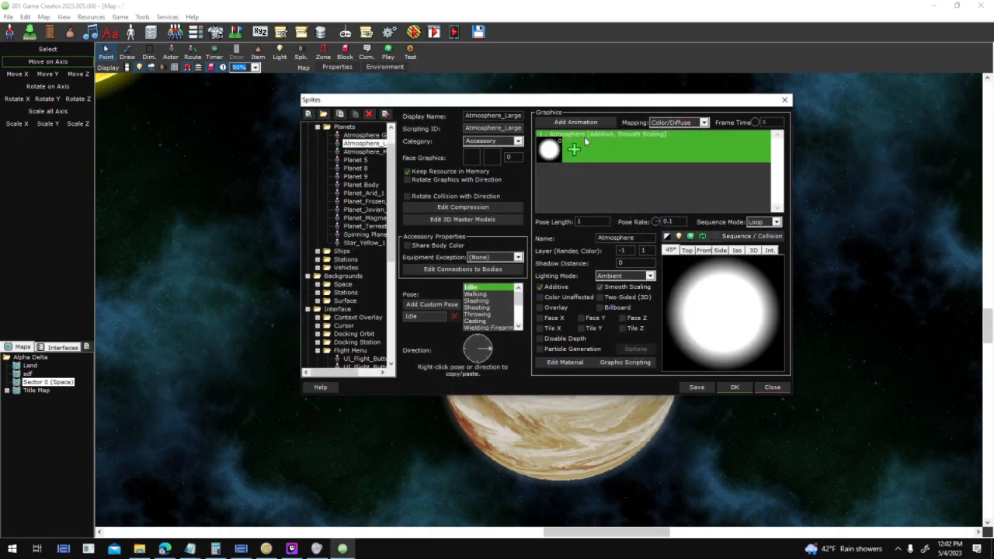
- Duplicate the Atmosphere_Medium accessory sprite and name the copy Atmosphere_Gaseous
left_click(379, 153)
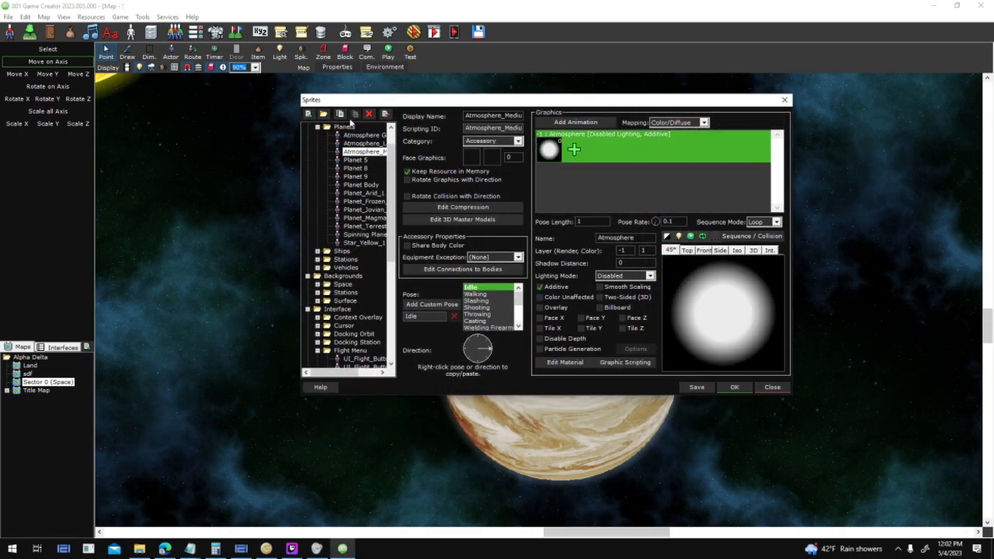
left_click(353, 115)
left_click(577, 314)
left_click(355, 115)
left_click_drag(506, 115, 615, 108)
type("Gaseous")
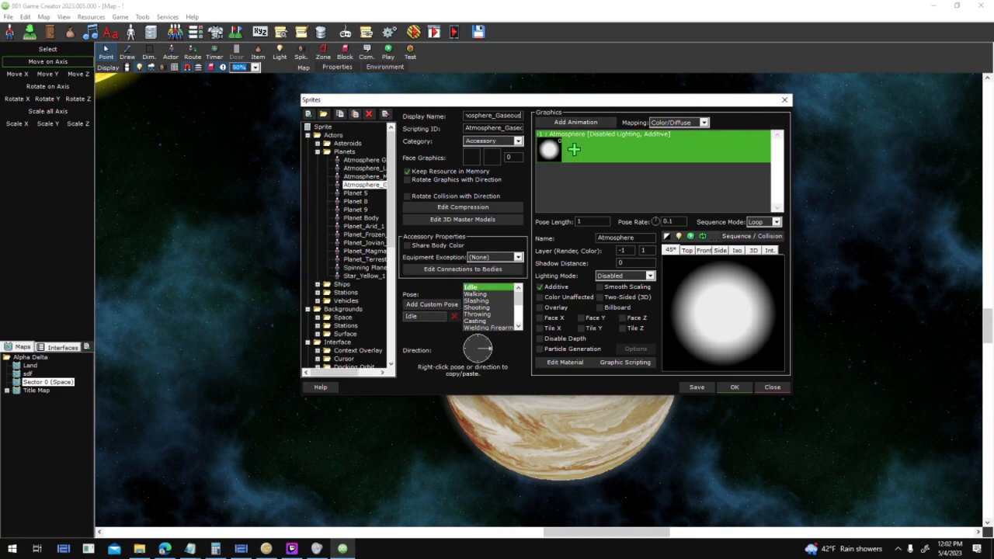
- Paste the copied glow image into Atmosphere_Gaseous and set its Atmosphere node's magnification to 122 on all three axes
right_click(546, 156)
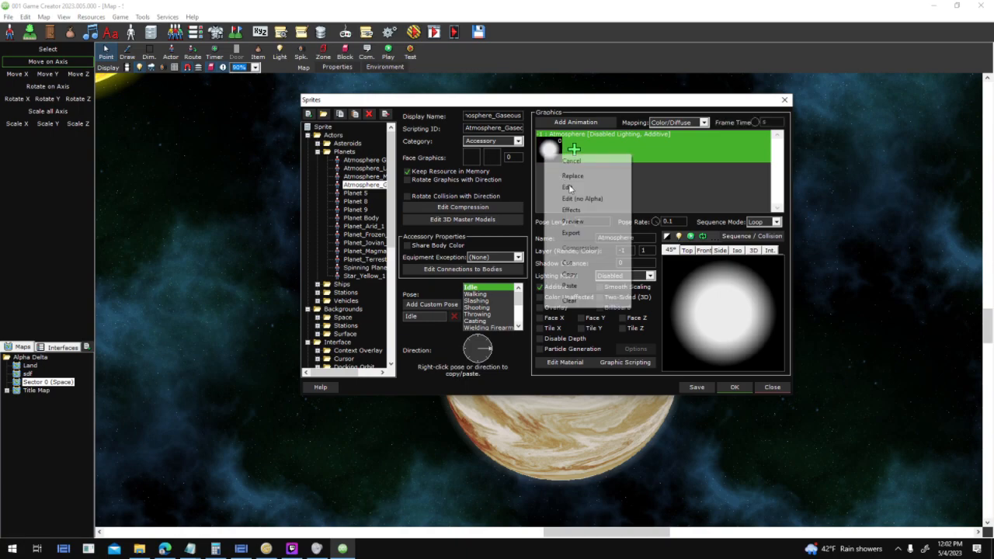
left_click(578, 288)
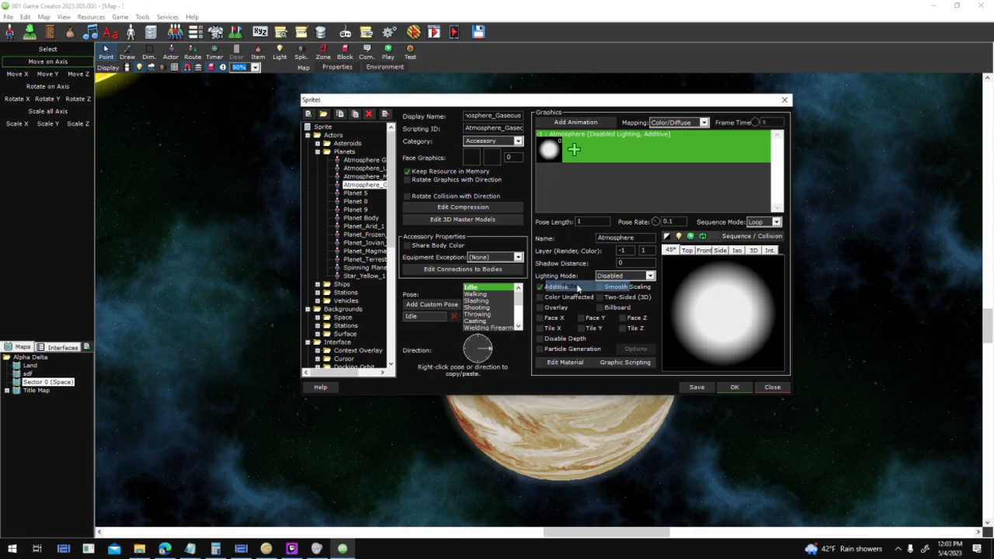
double_click(746, 304)
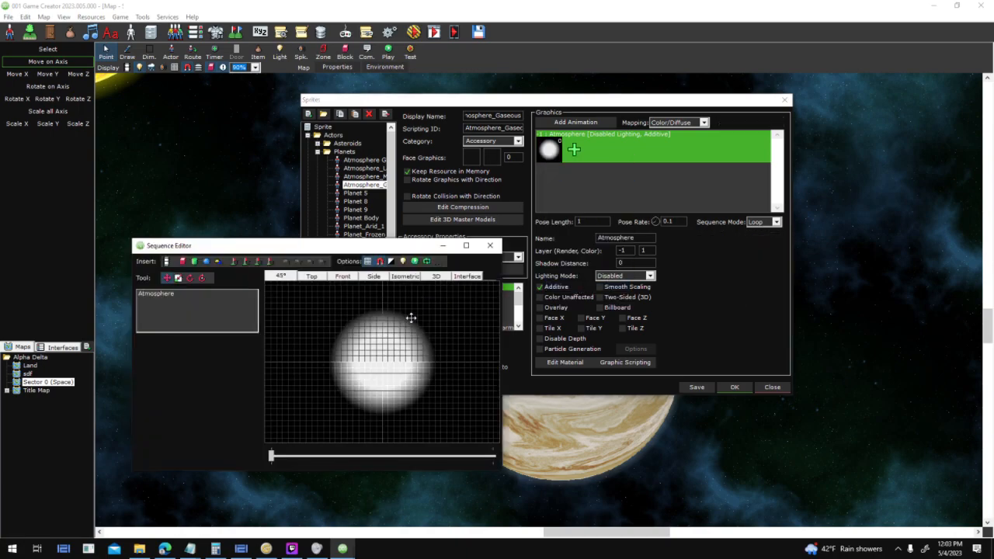
left_click(561, 318)
left_click(565, 321)
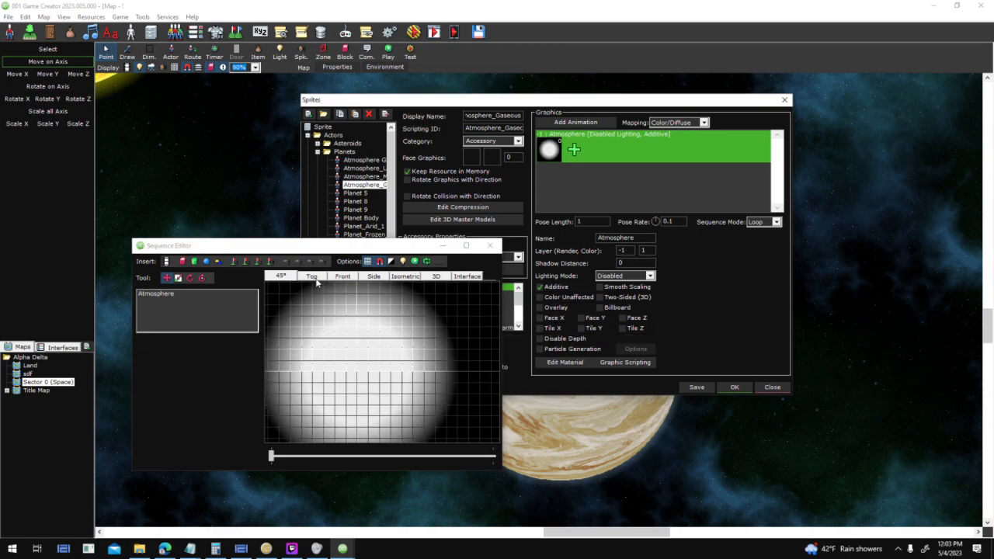
scroll(362, 373, "up", 3)
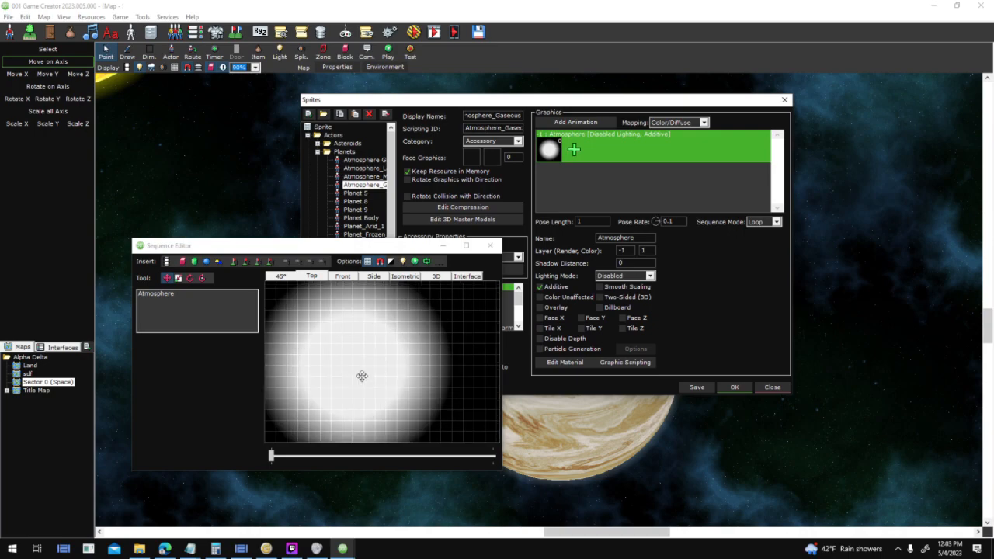
left_click(176, 292)
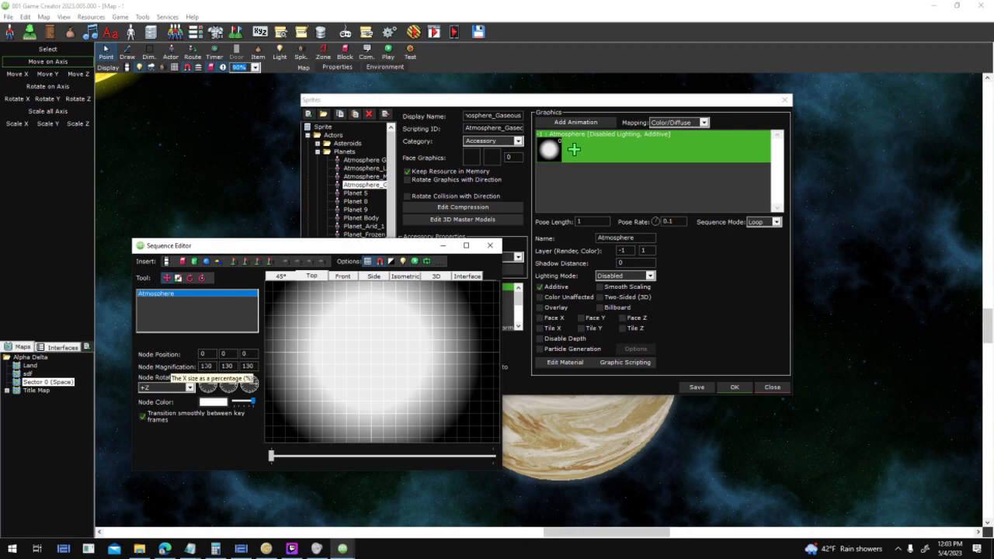
left_click(207, 366)
type("122")
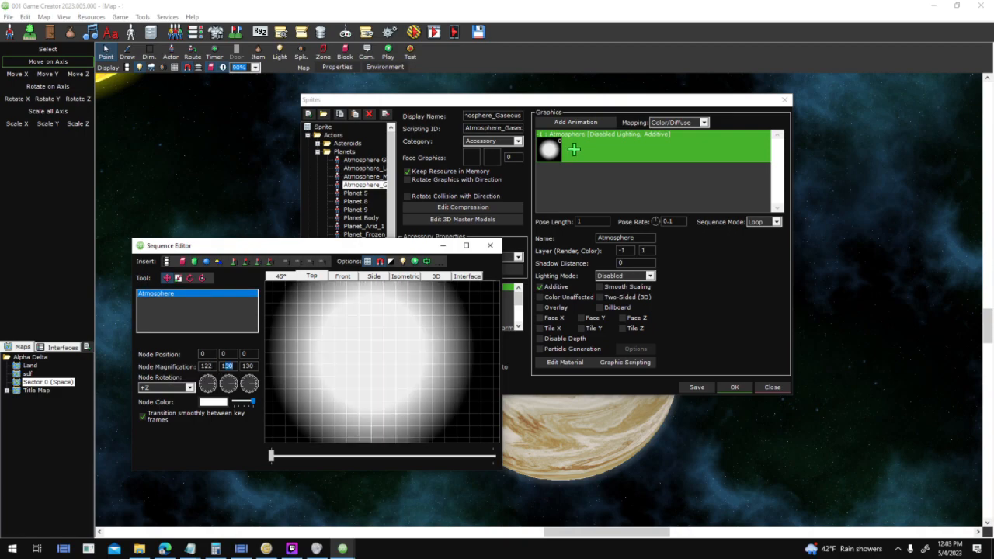
key("Tab")
type("122")
key("Tab")
type("122")
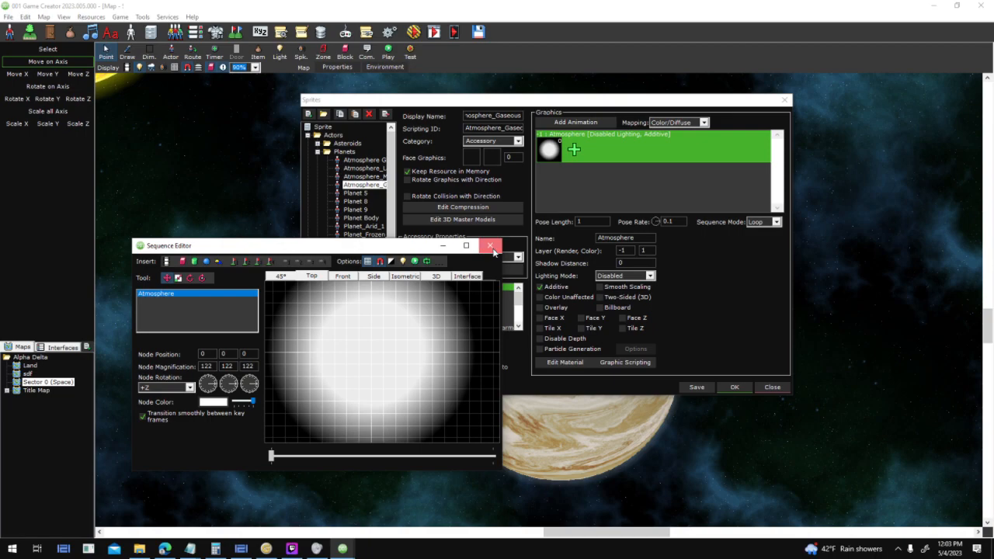
left_click(490, 245)
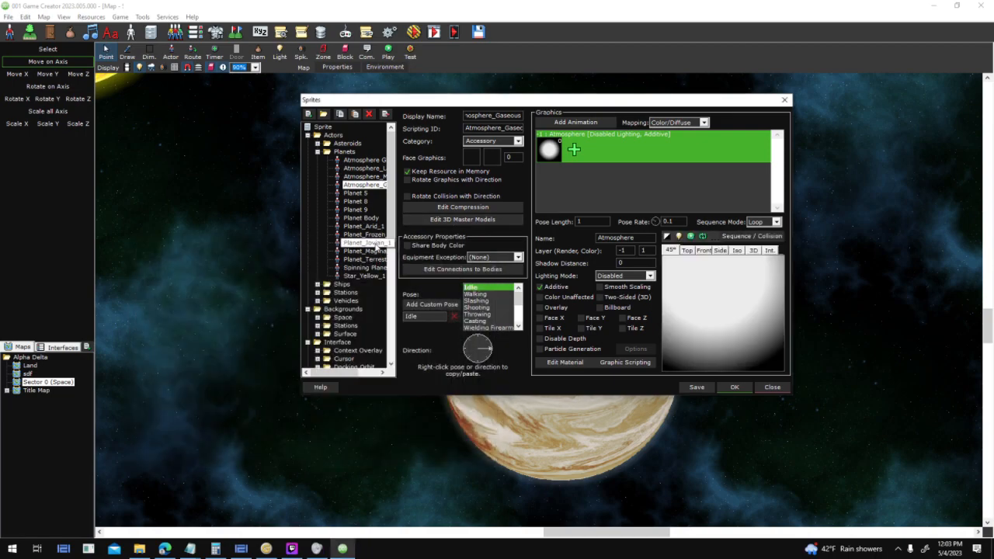
- Review the Atmosphere, Planet and Rectangle Collision 1 nodes of Planet_Jovian_1 in the sequence editor
left_click(365, 244)
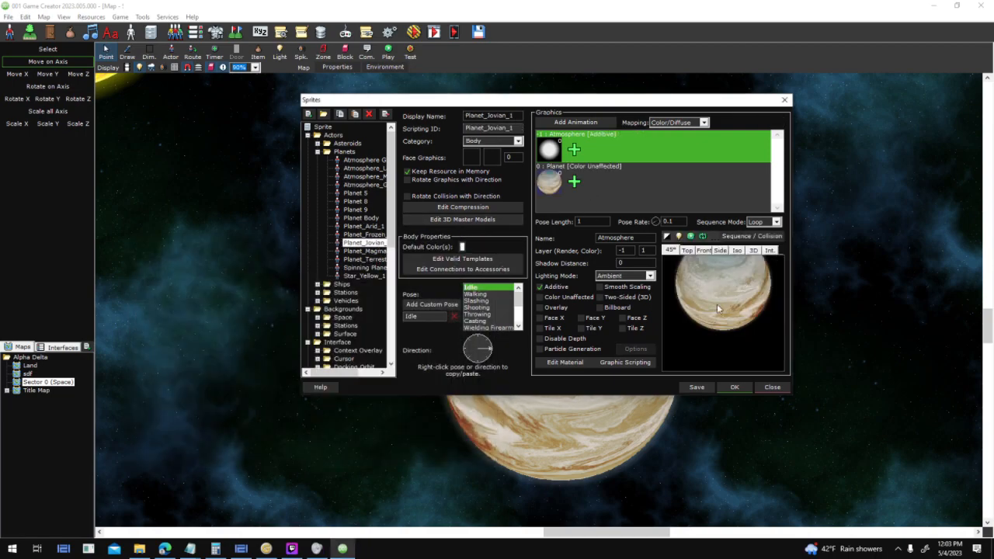
left_click(718, 308)
left_click(199, 307)
left_click(209, 295)
left_click(220, 300)
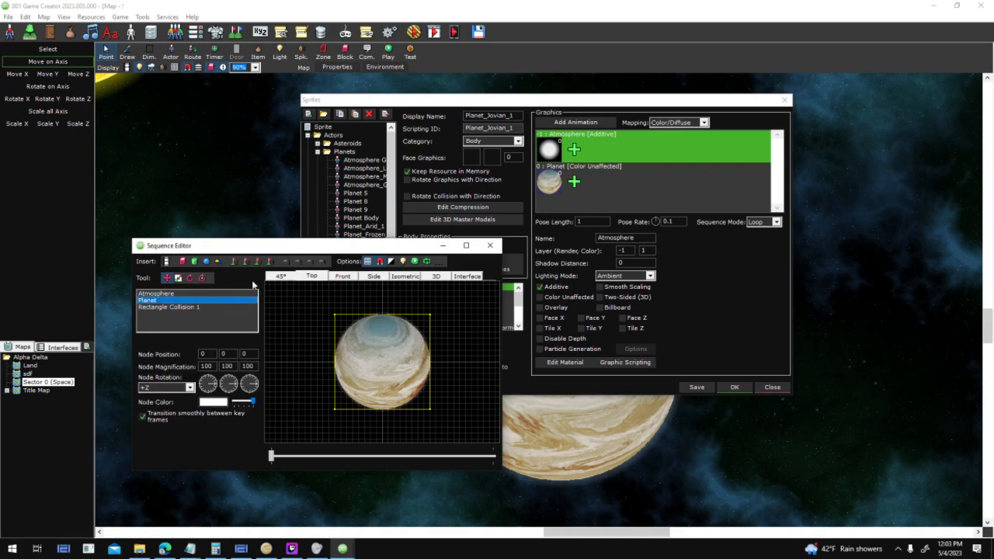
left_click(490, 245)
- Remove the Atmosphere layer from Planet_Jovian_1, keeping only the Planet layer, and accept the sprite changes
right_click(634, 200)
left_click(671, 266)
left_click(544, 295)
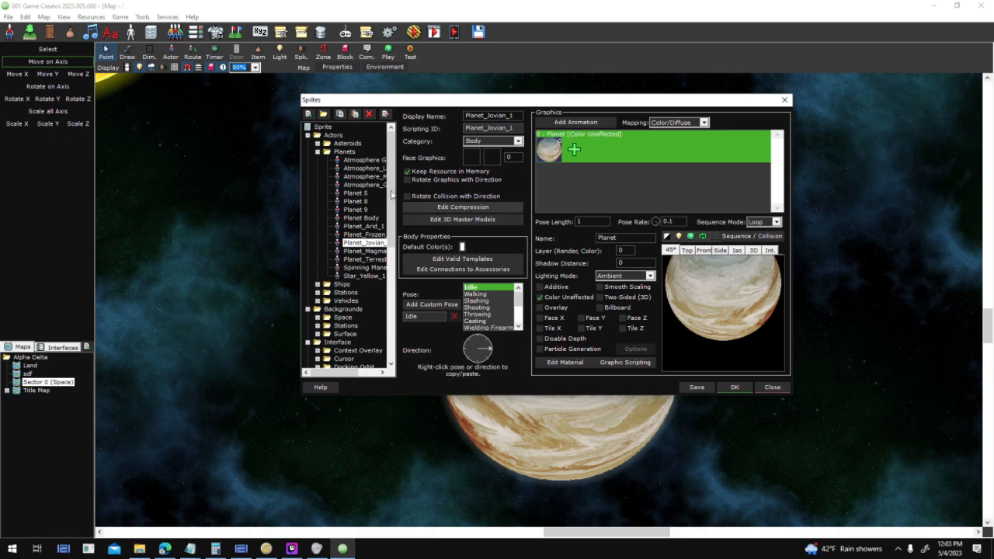
left_click(734, 387)
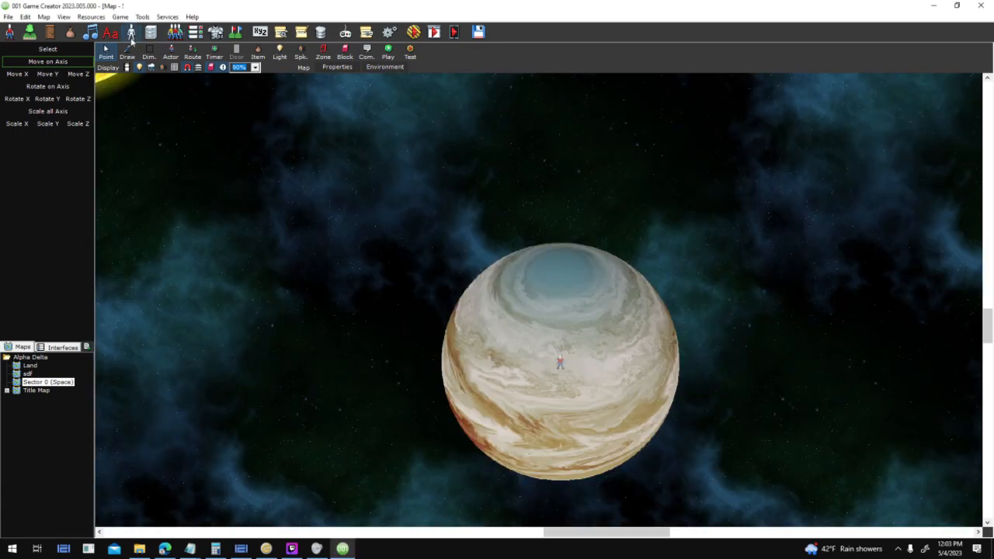
- Set the accessory sprite of the Gaseous actor template's default actor to Atmosphere_Gaseous and accept the template
left_click(132, 35)
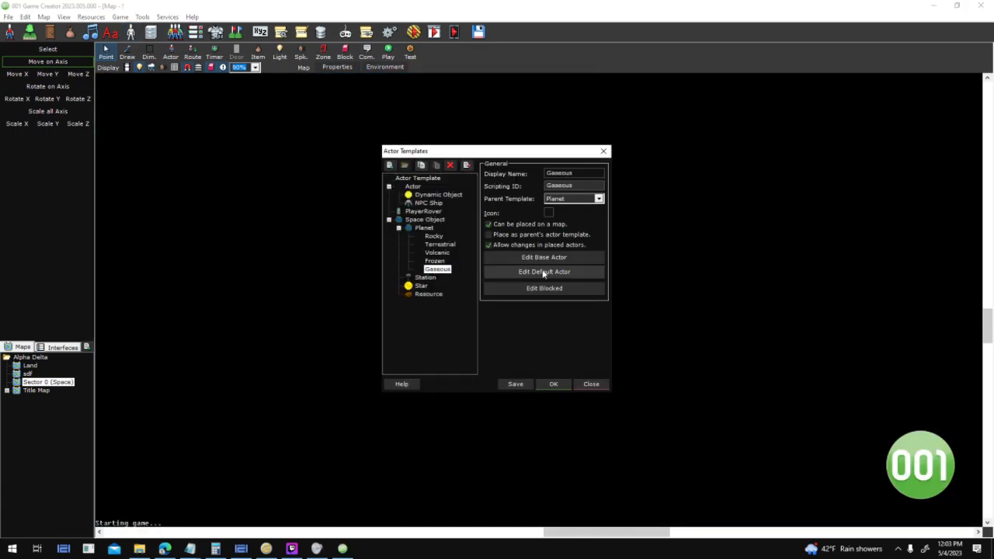
left_click(544, 272)
left_click(522, 284)
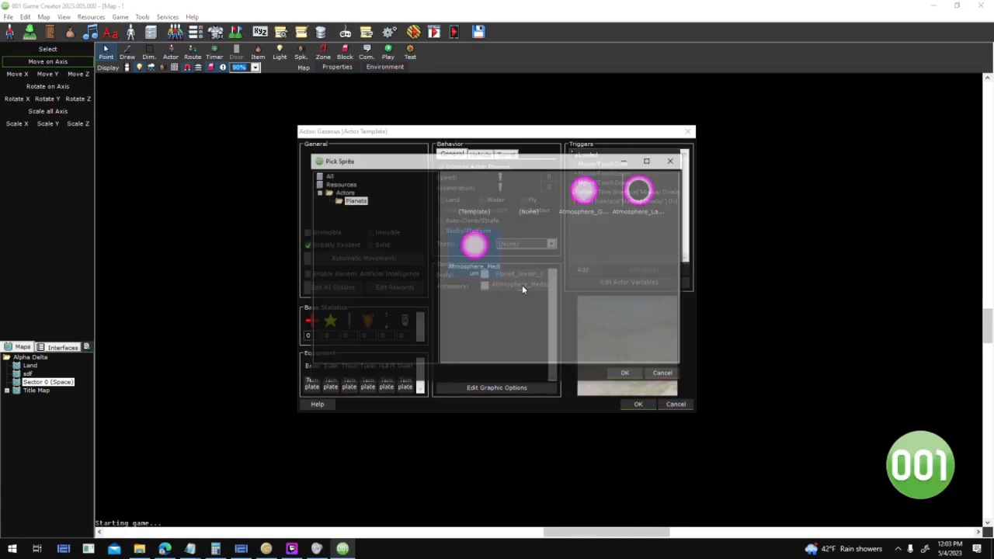
left_click(595, 192)
left_click(633, 375)
left_click(641, 404)
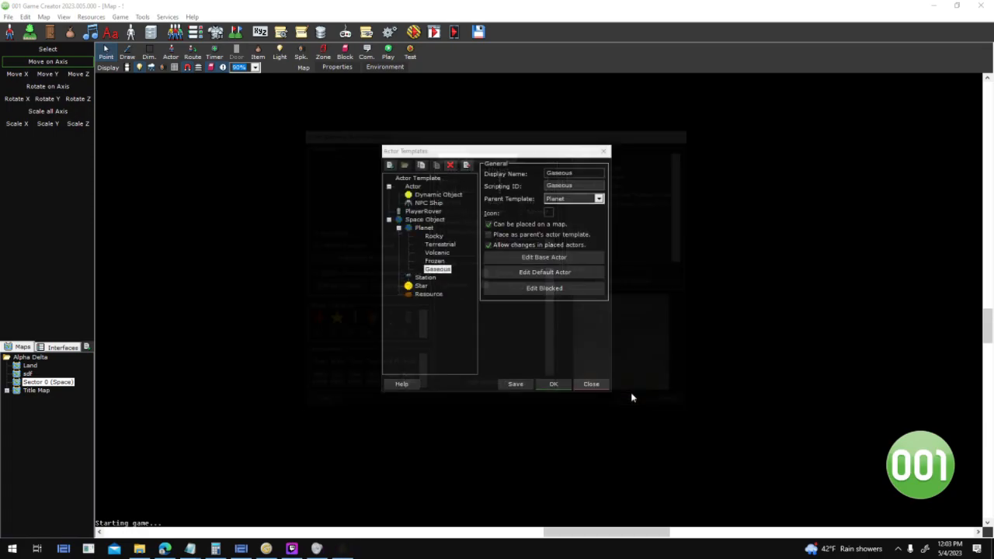
left_click(554, 383)
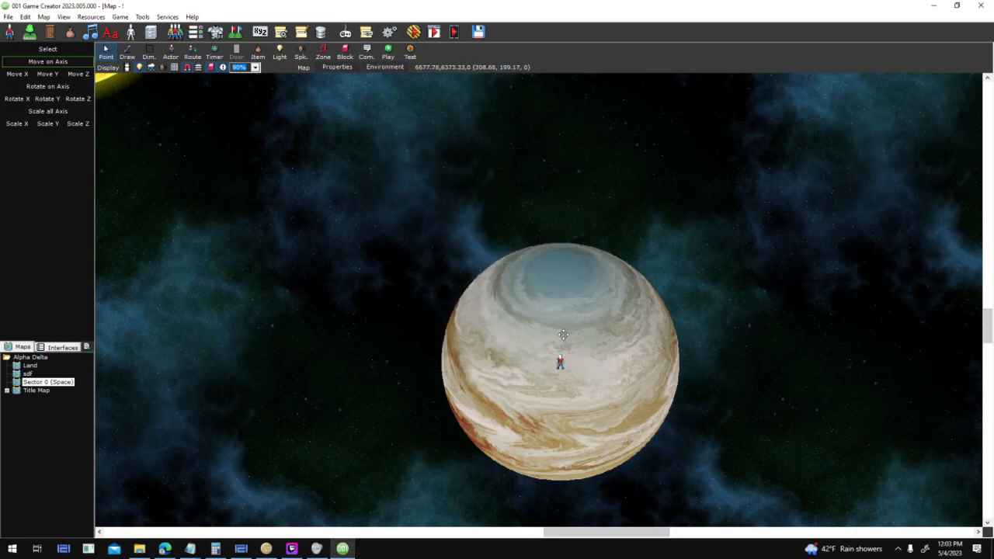
- Delete the existing gas planet from the map and place a new Gaseous actor named Jovian in its spot
key("Delete")
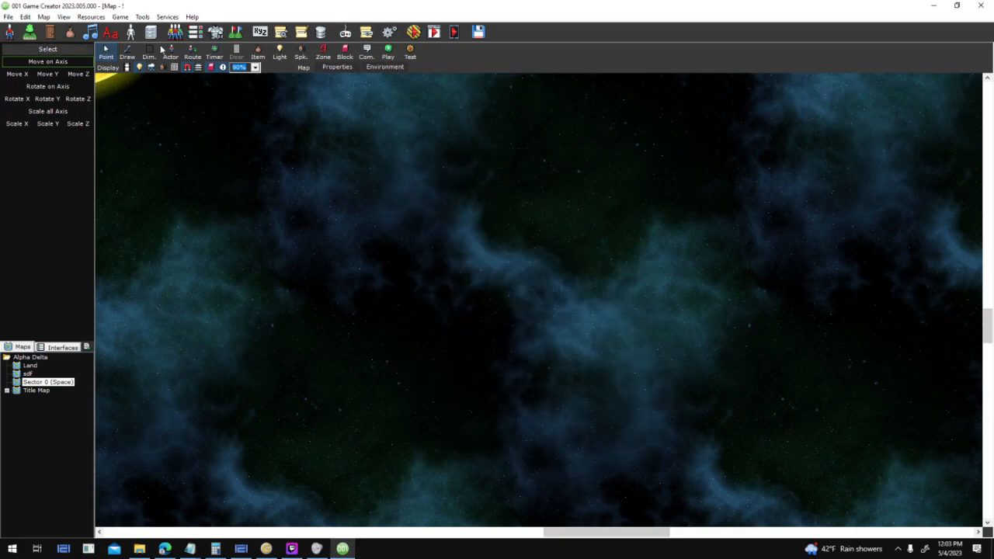
left_click(171, 51)
left_click(539, 318)
left_click(355, 209)
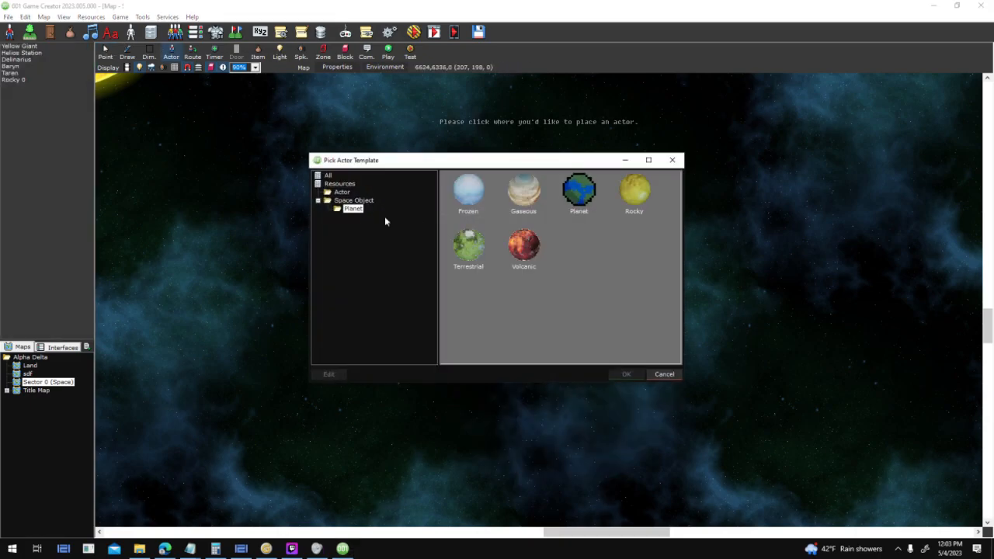
double_click(525, 203)
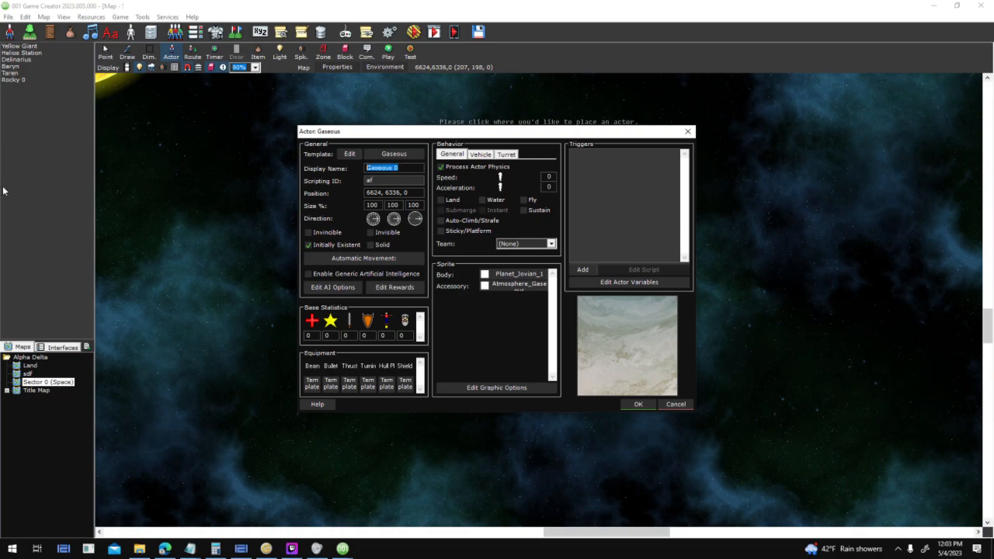
key("Return")
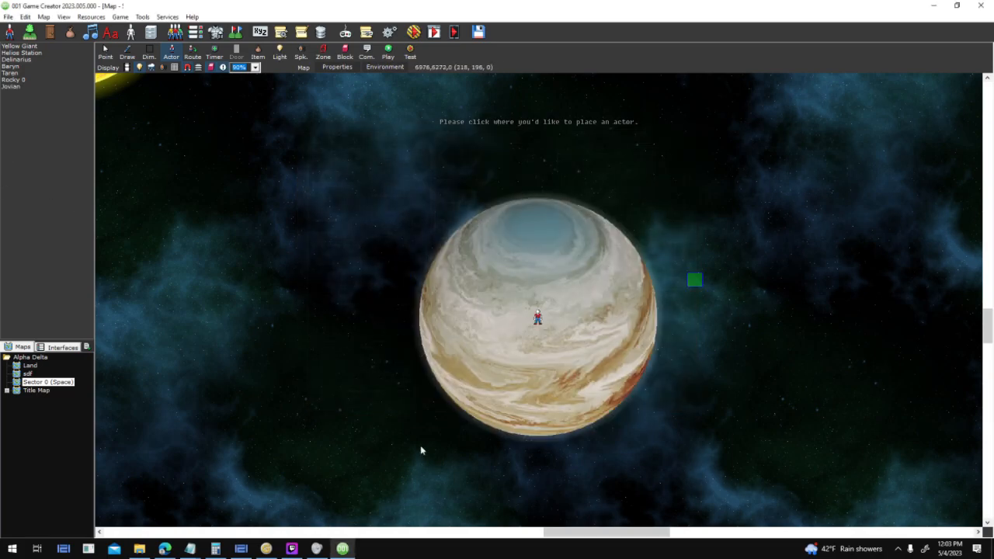
- Open the placed Jovian actor's properties and look through its graphic options
left_click(106, 51)
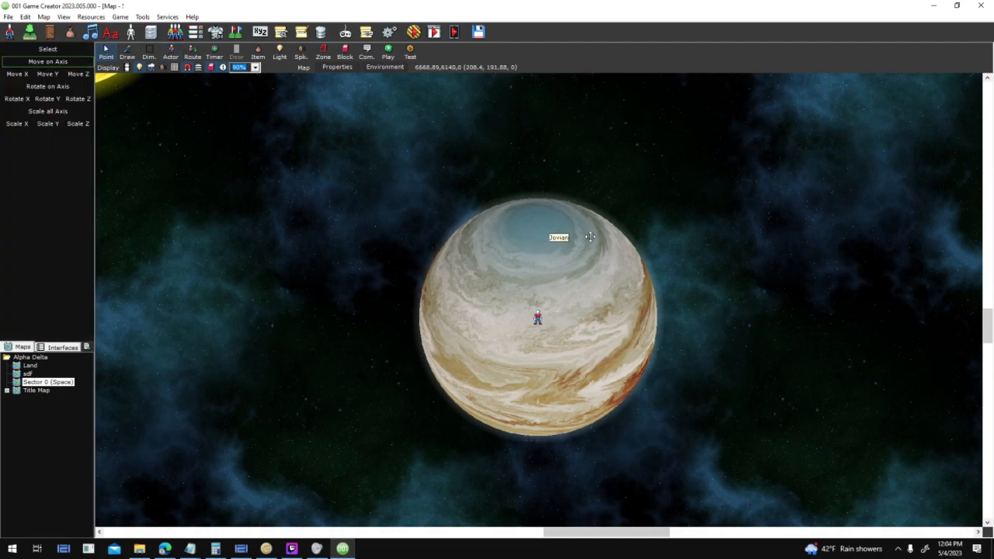
double_click(538, 315)
left_click(493, 389)
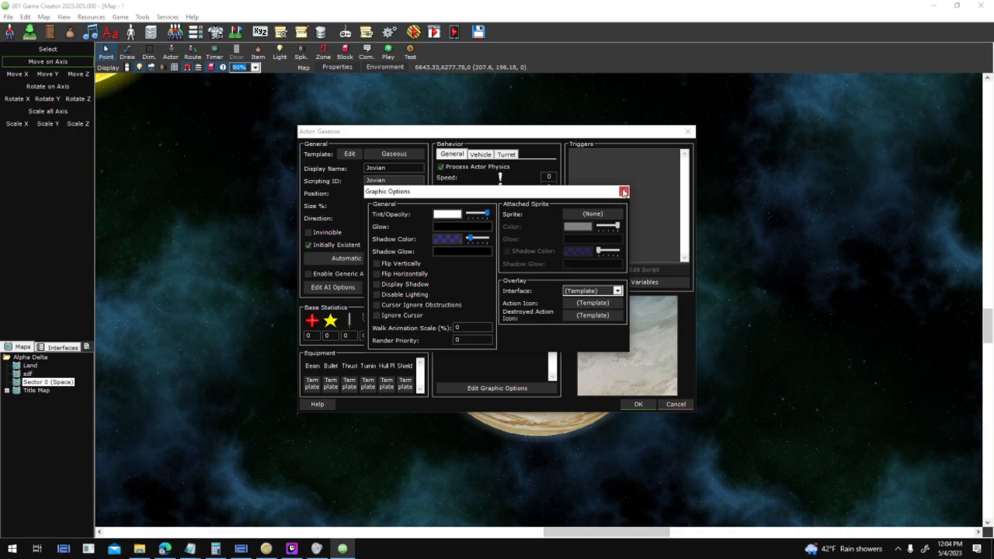
left_click(624, 192)
- Set Jovian's actor variables: Surface_Climate 5, Surface_Radiation 3, Surface_Pressure 5, Surface_Tectonics 1, and a Surface_Description calling it a large gaseous planet
left_click(630, 283)
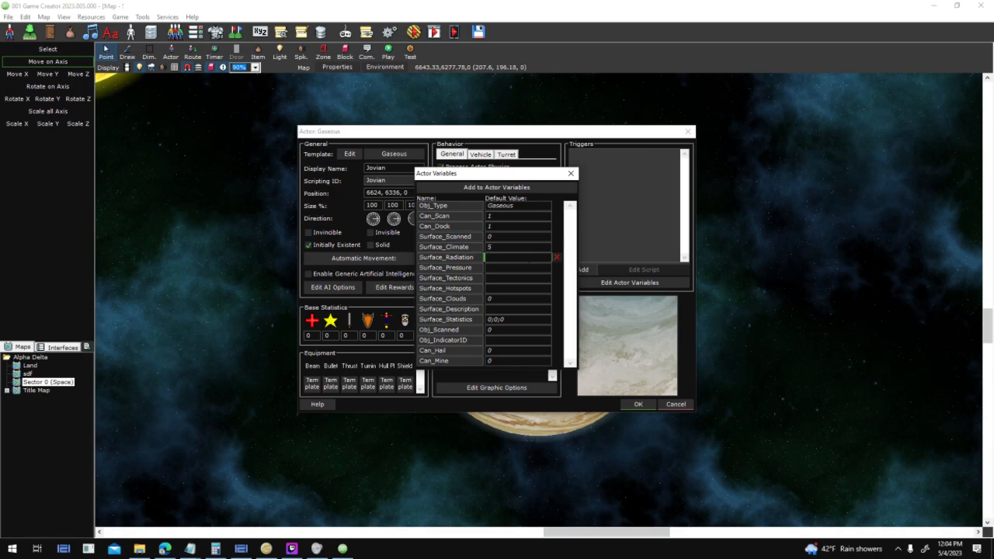
type("3")
key("Tab")
key("Tab")
key("shift+Tab")
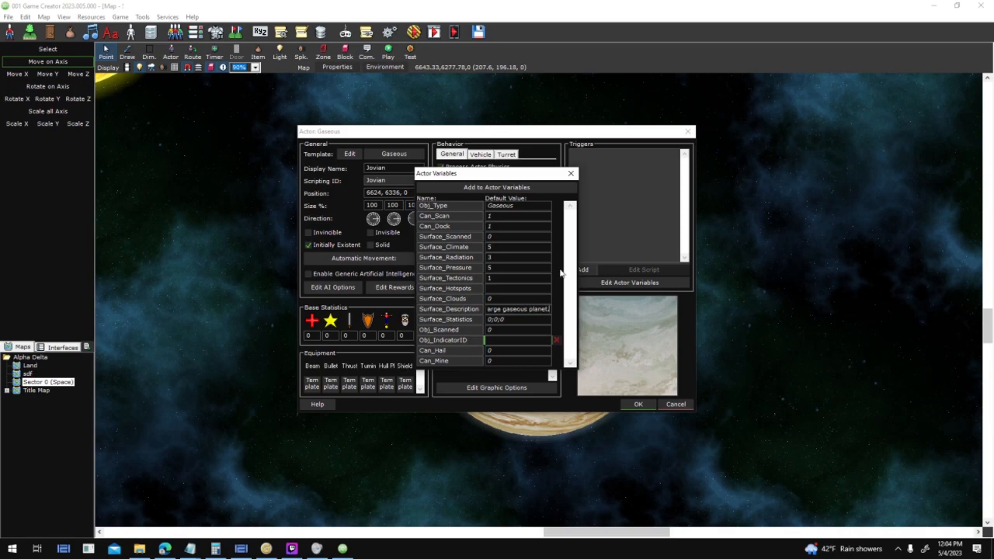
left_click(571, 174)
left_click(639, 404)
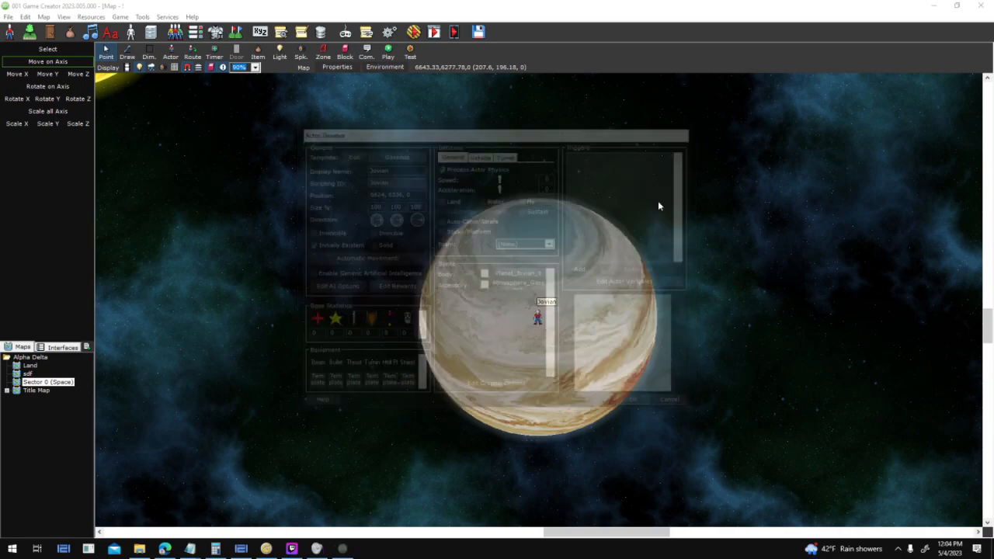
- Move the Jovian planet across the space map to the open area above the yellow star, near the station
middle_click_drag(616, 290, 540, 417)
left_click_drag(531, 423, 524, 139)
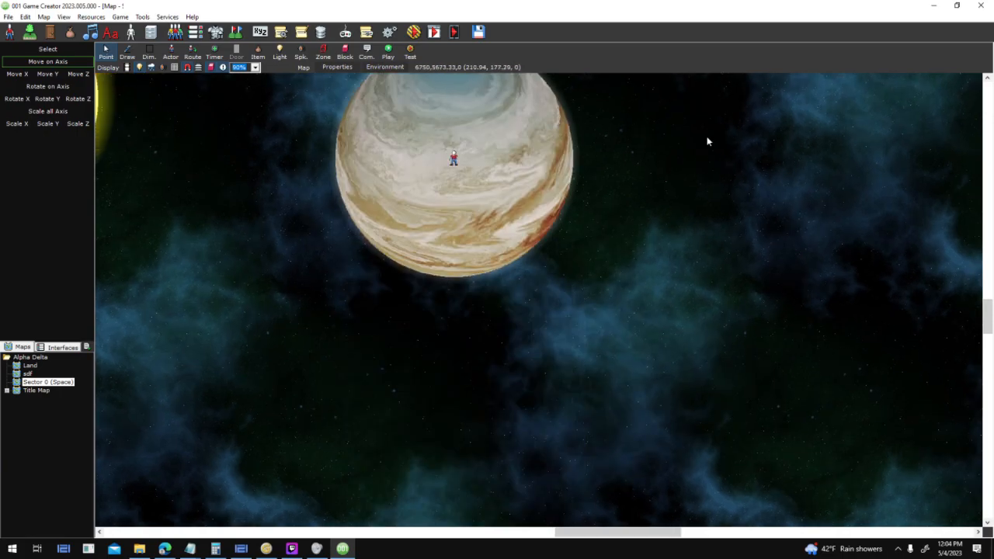
middle_click_drag(611, 186, 580, 438)
left_click_drag(496, 380, 342, 258)
middle_click_drag(477, 269, 698, 344)
left_click_drag(607, 347, 776, 375)
middle_click_drag(847, 354, 395, 505)
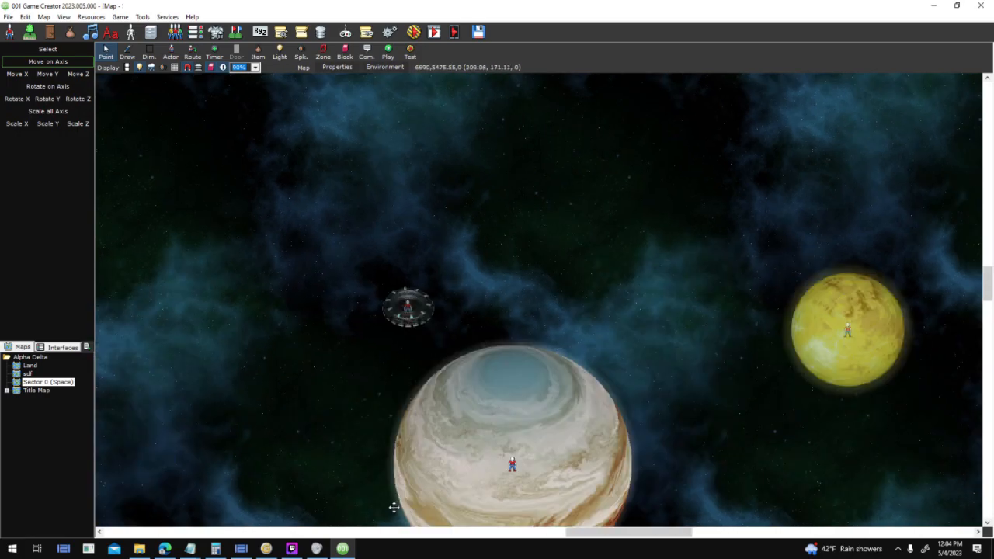
scroll(396, 506, "down", 3)
middle_click_drag(400, 258, 705, 553)
left_click_drag(527, 456, 317, 240)
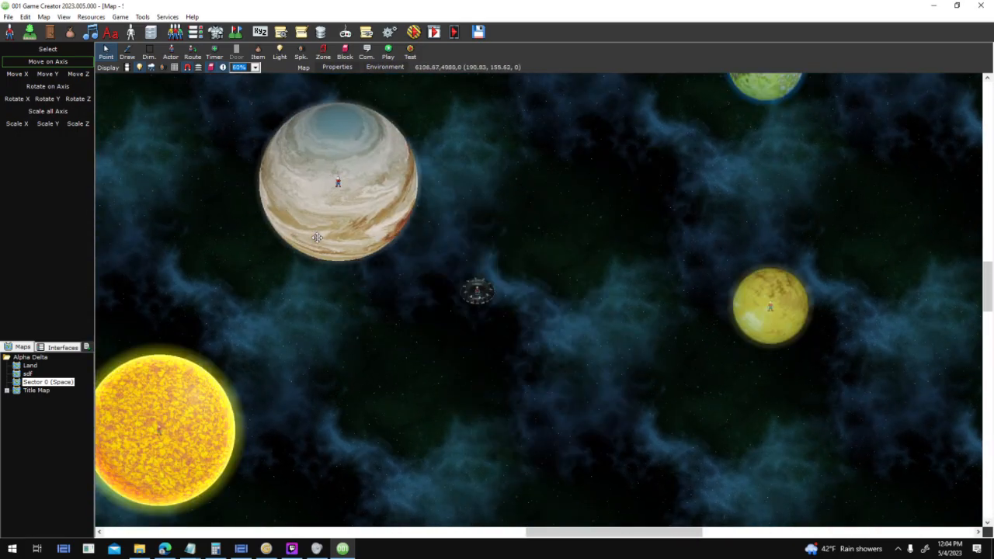
- Move the Jovian planet down on the space map so it sits level with the station
middle_click_drag(401, 288, 655, 549)
left_click_drag(464, 429, 465, 451)
- Run a test of the game with the existing testing options and start a new game from the title screen
left_click(414, 35)
left_click(471, 309)
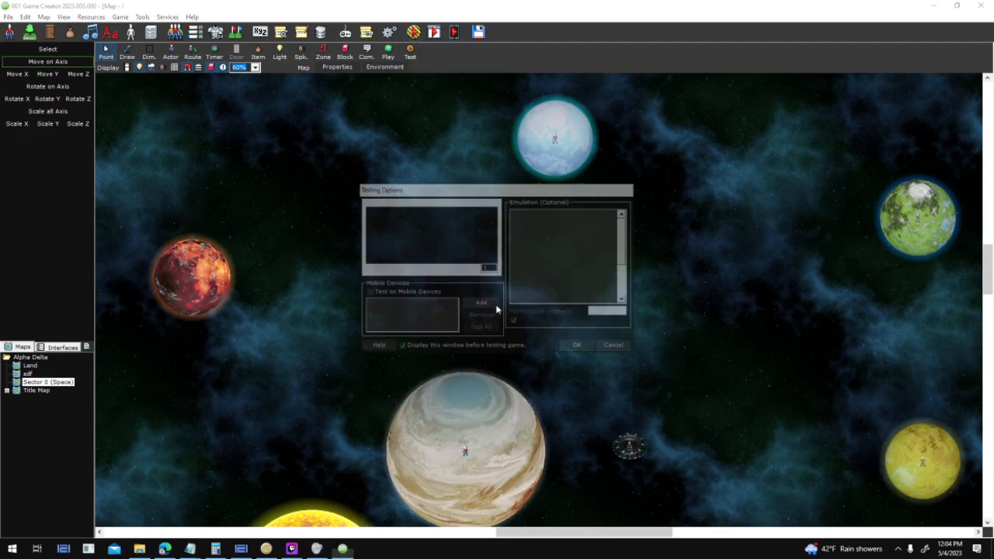
left_click(584, 350)
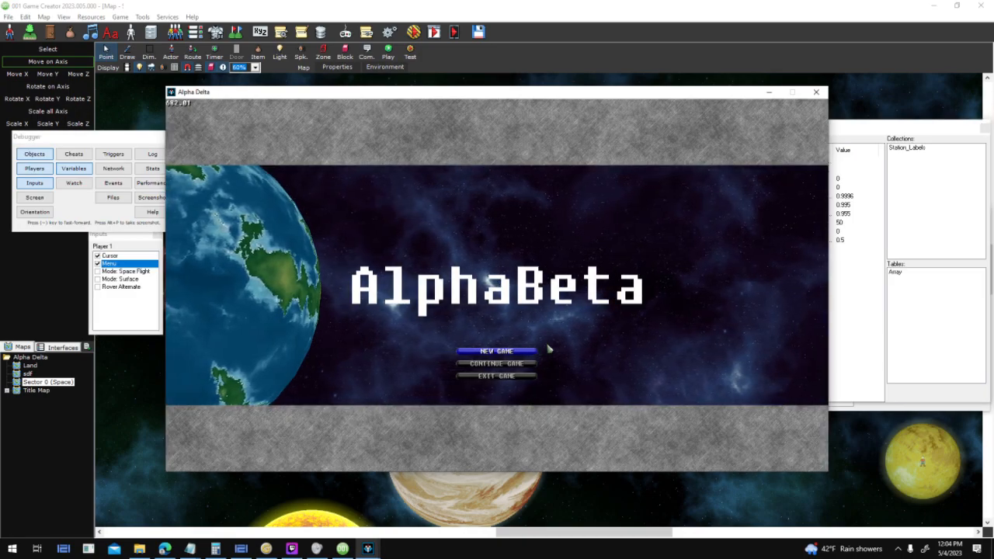
left_click(522, 351)
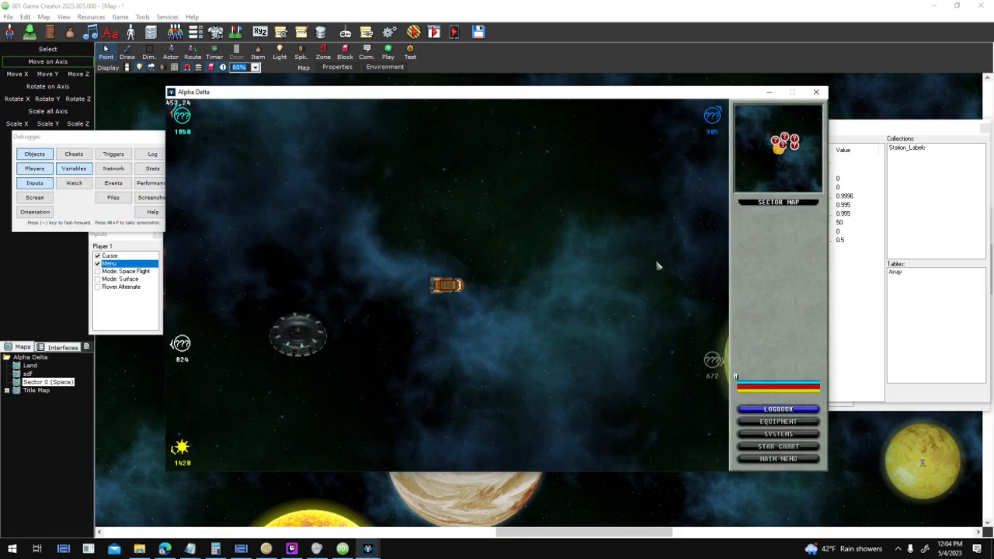
- Fly the ship away from the station toward the large gaseous planet and target it in the object cam
key("w")
key("d")
key("w")
key("d")
key("d")
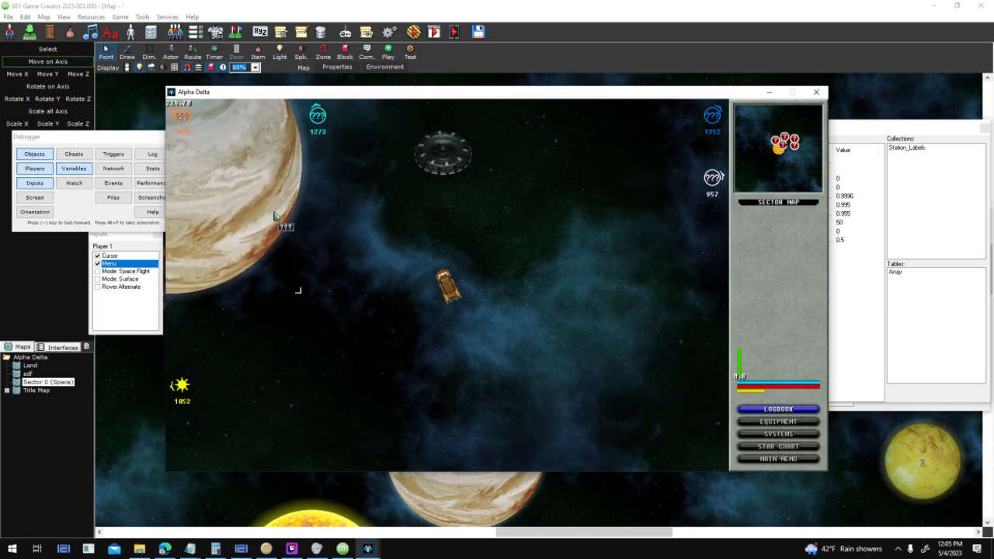
key("w")
key("a")
left_click(289, 228)
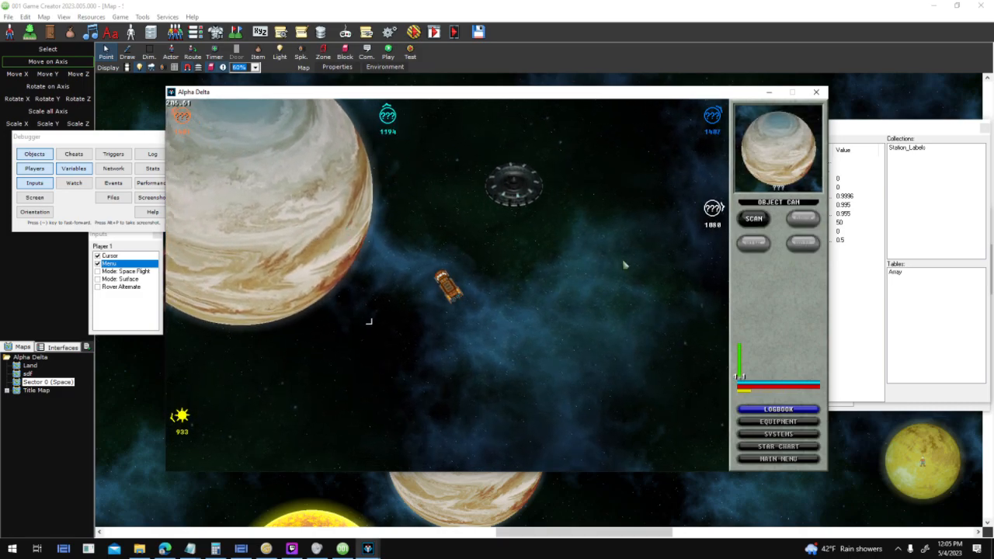
- Scan the targeted gaseous planet, dock into its orbit and run a deep scan to check its planet statistics
left_click(752, 220)
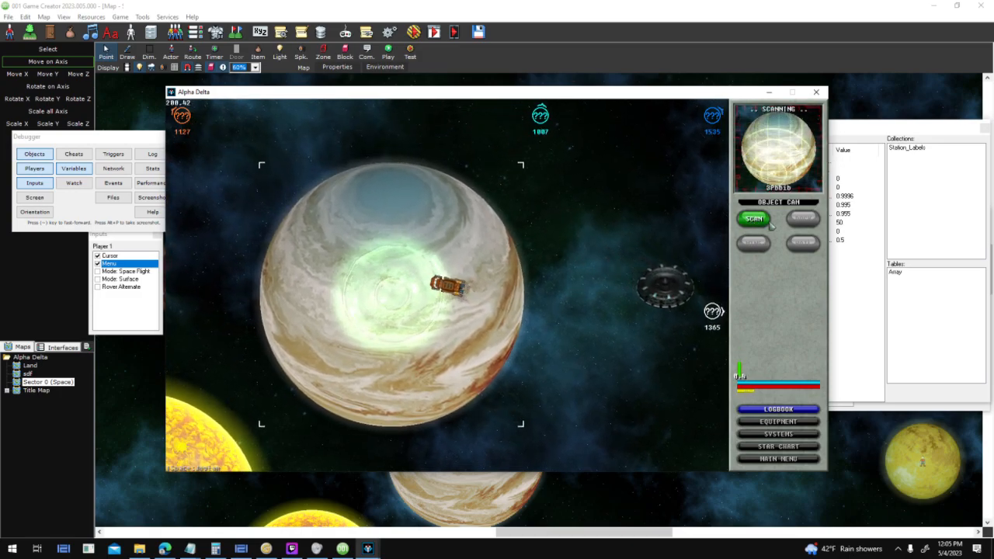
left_click(803, 219)
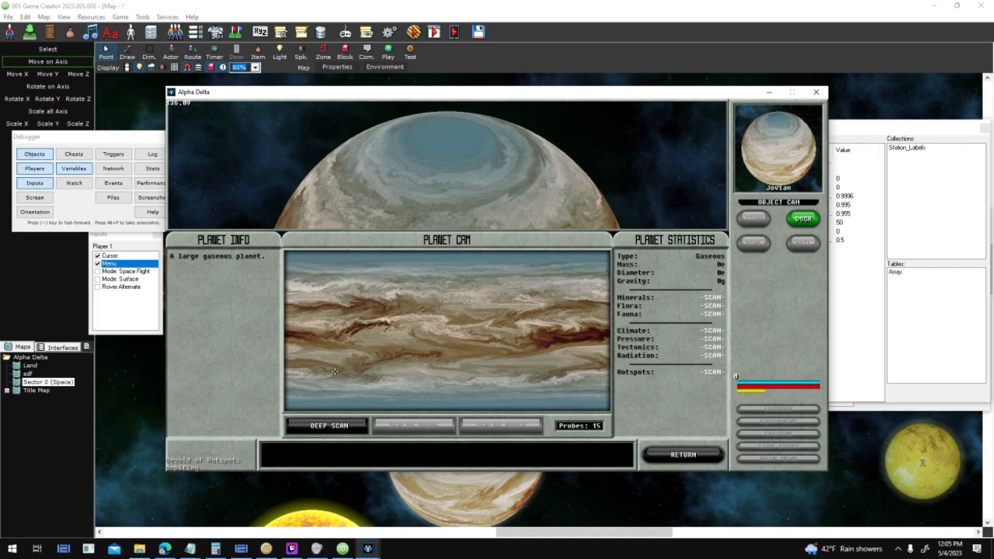
left_click(332, 426)
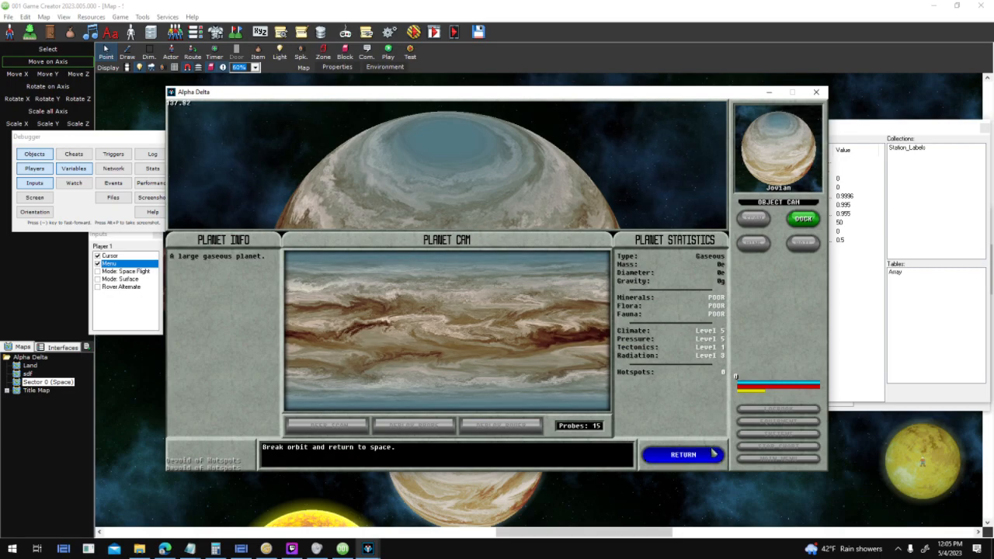
- Break orbit to return to space and end the test run of the game
left_click(683, 454)
left_click(496, 265)
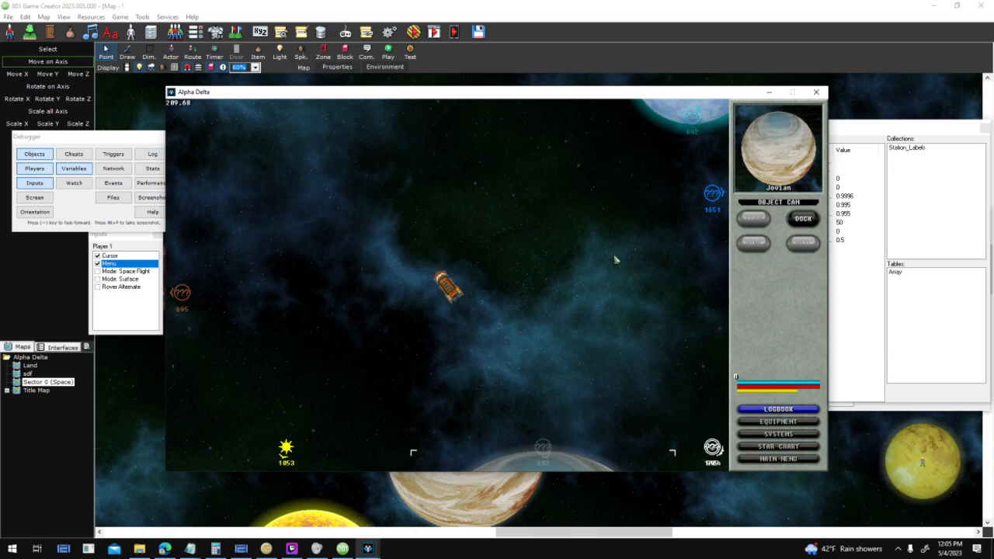
left_click(816, 93)
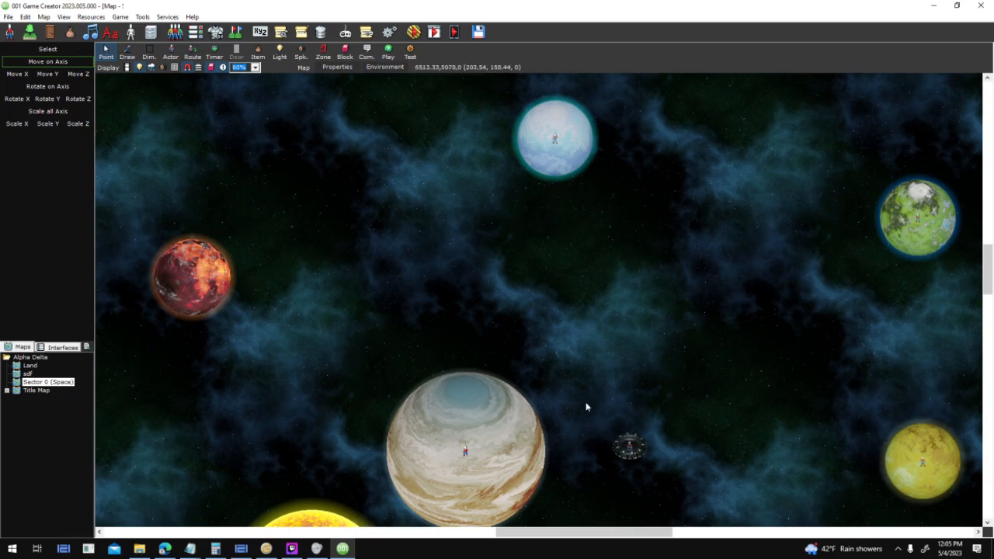
- Move the Jovian planet to the open space below the station on the Sector 0 map
middle_click_drag(467, 421, 368, 341)
left_click_drag(368, 340, 555, 414)
- Check the Planet Types.txt notes in Notepad and return to the map
mouse_move(189, 550)
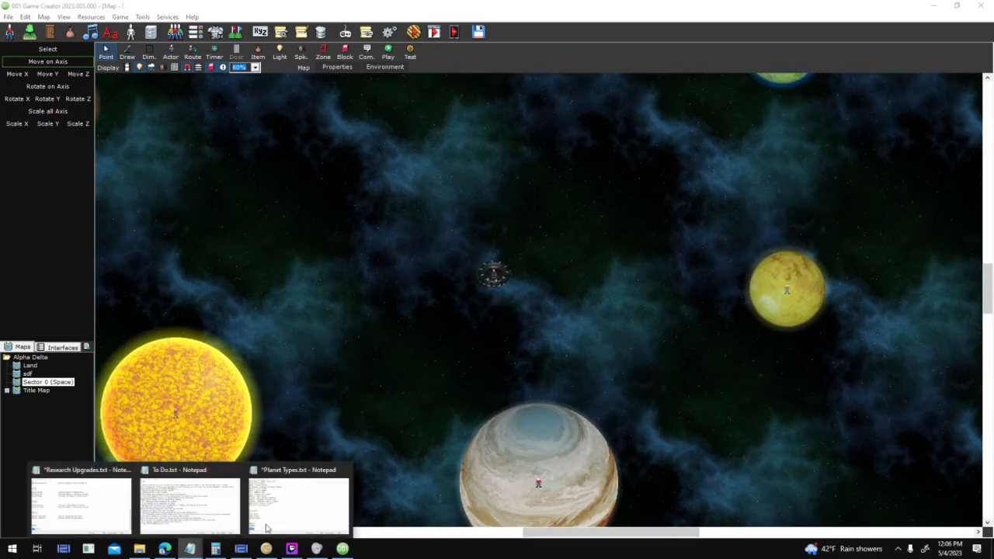
left_click(329, 481)
left_click(400, 332)
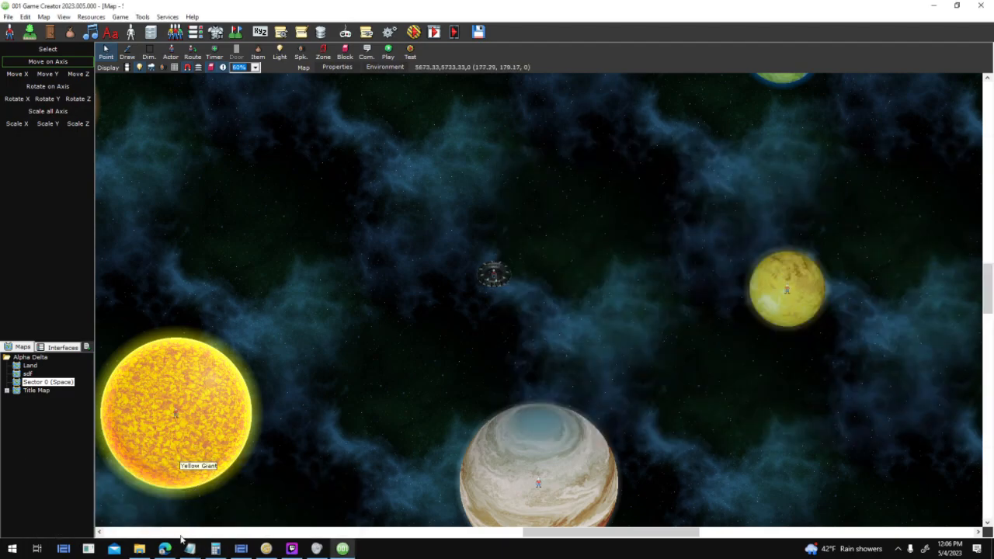
- Switch to File Explorer, open the graphic packs folder on Big Drive (D:) and look for the planet texture packs
left_click(141, 550)
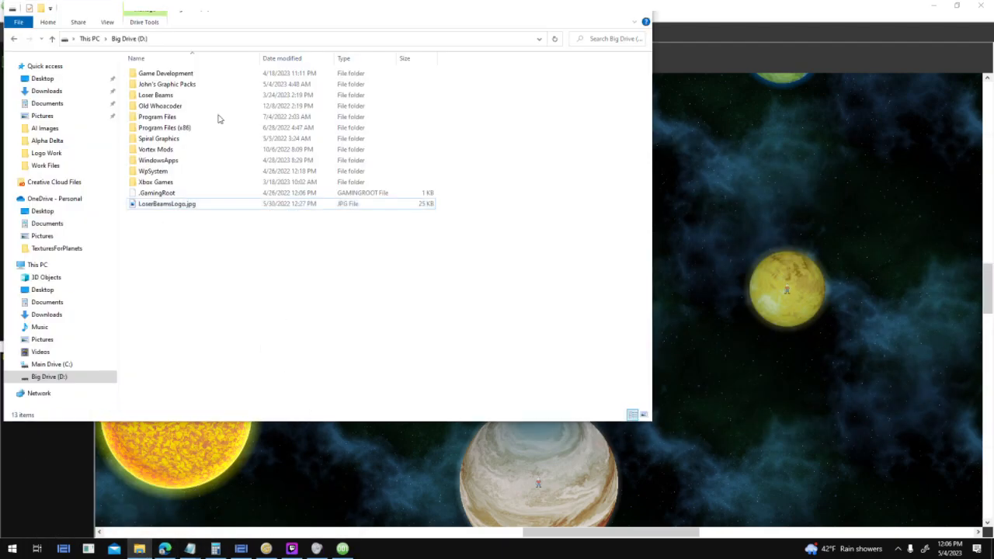
double_click(187, 84)
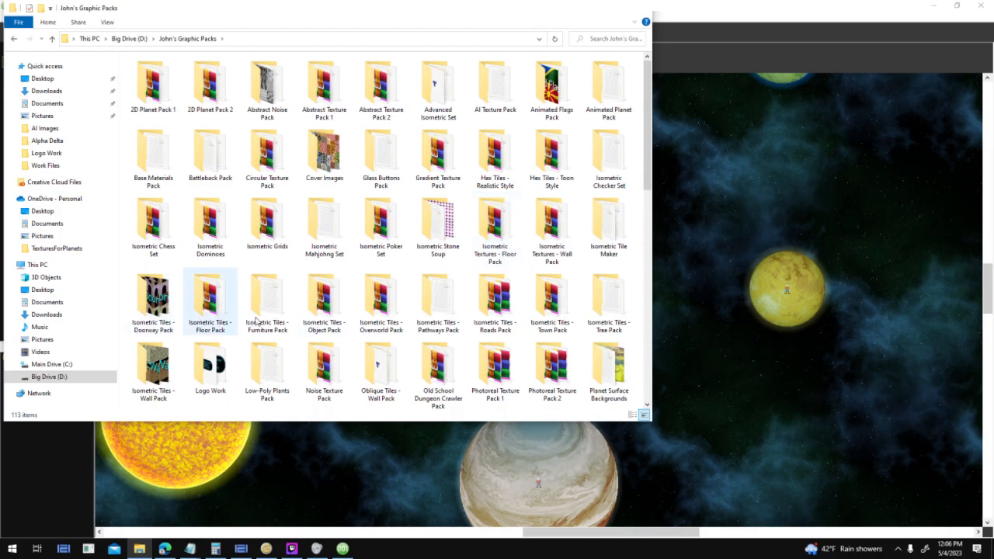
key("t")
scroll(388, 267, "up", 6)
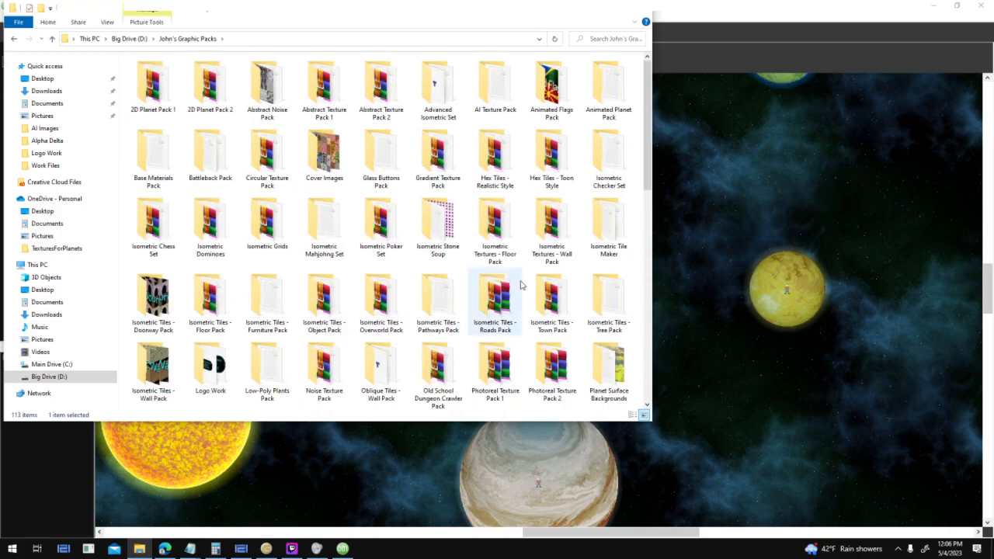
scroll(522, 285, "down", 5)
key("o")
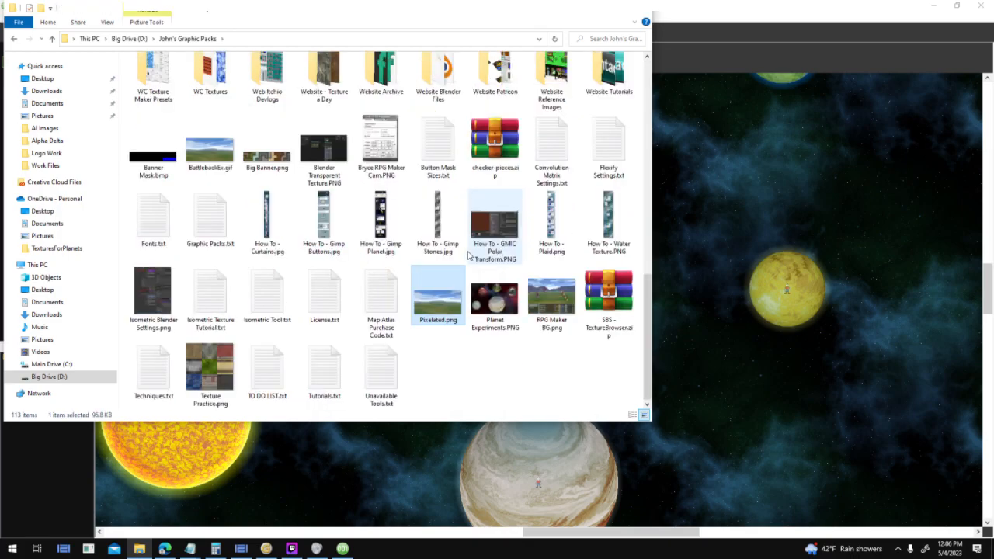
key("p")
scroll(503, 183, "up", 7)
key("p")
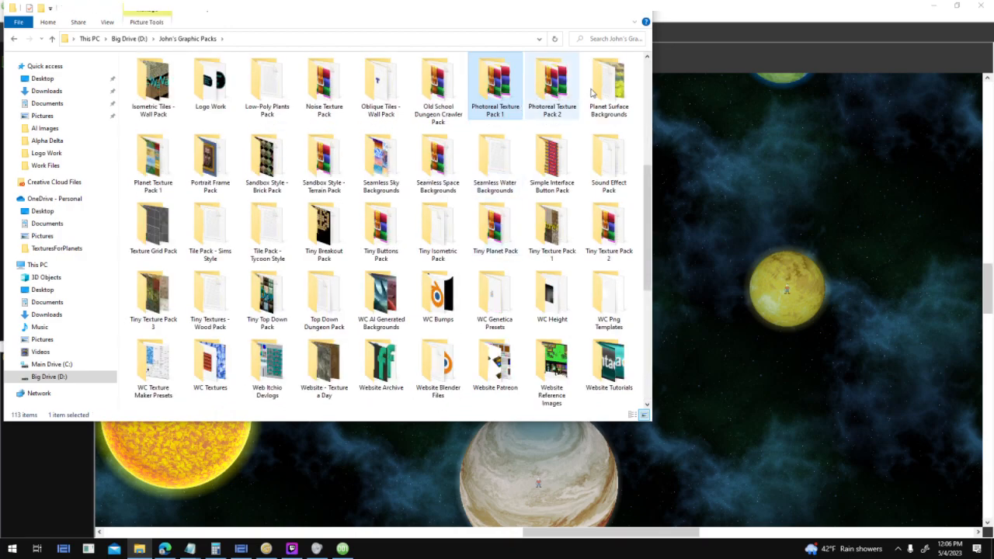
- Open the Planet Textures 1024x512 folder in Planet Texture Pack 1 and look into its Snowy folder
double_click(150, 150)
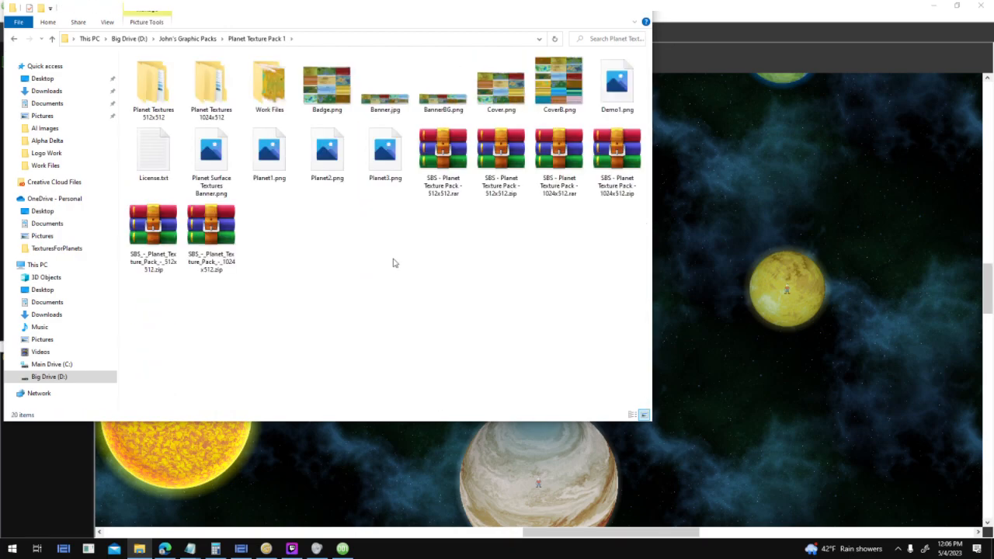
left_click(218, 95)
double_click(219, 95)
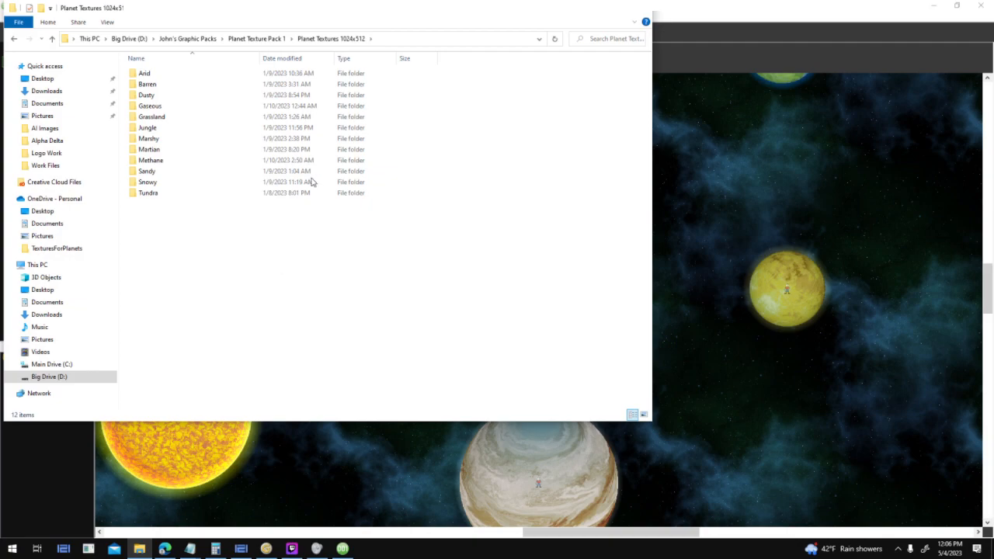
double_click(211, 185)
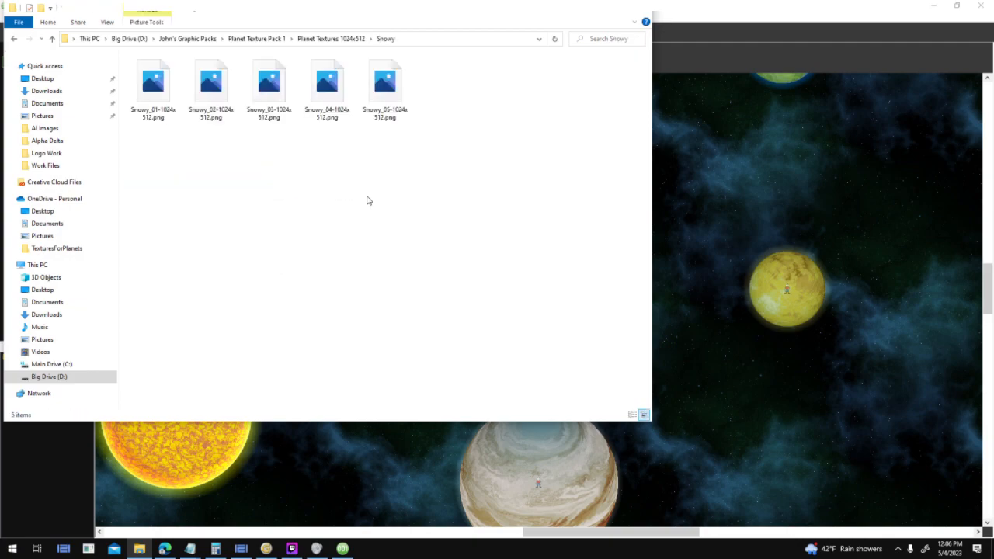
left_click(14, 39)
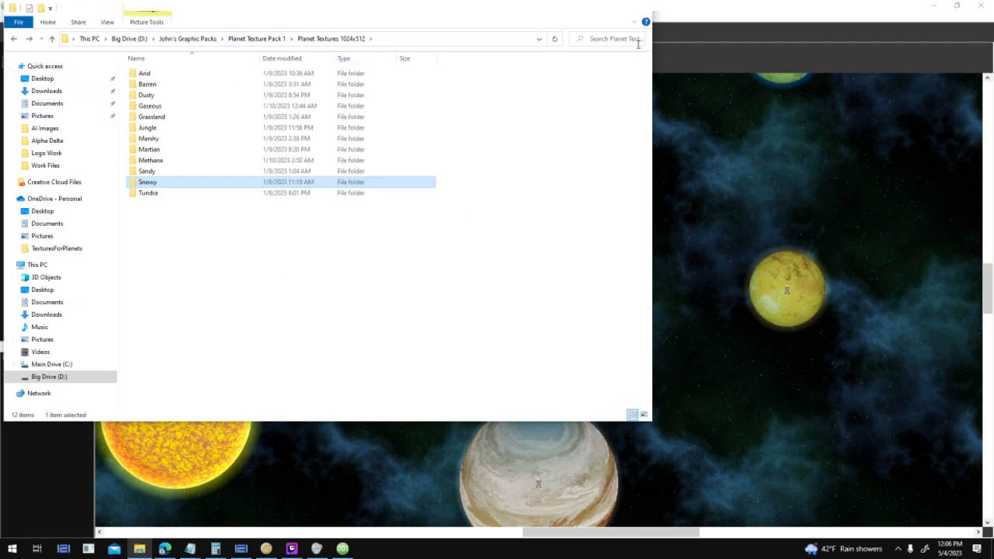
- Reposition the file window over the middle of the map and clear the folder selection
left_click_drag(575, 1, 561, 172)
left_click_drag(693, 153, 678, 122)
left_click(681, 216)
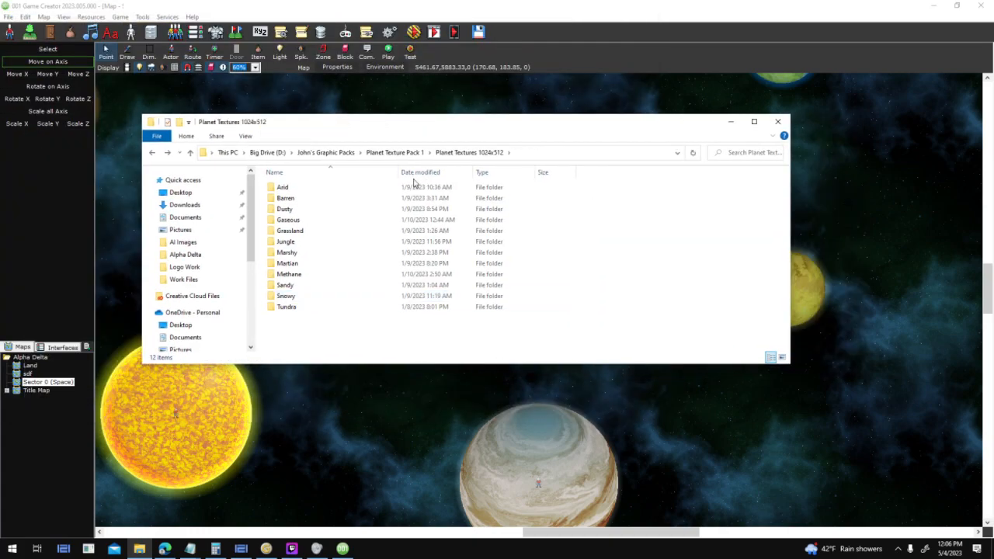
- Open the Arid folder and view its texture images from Arid_01 through Arid_05 in a widened image viewer
double_click(391, 193)
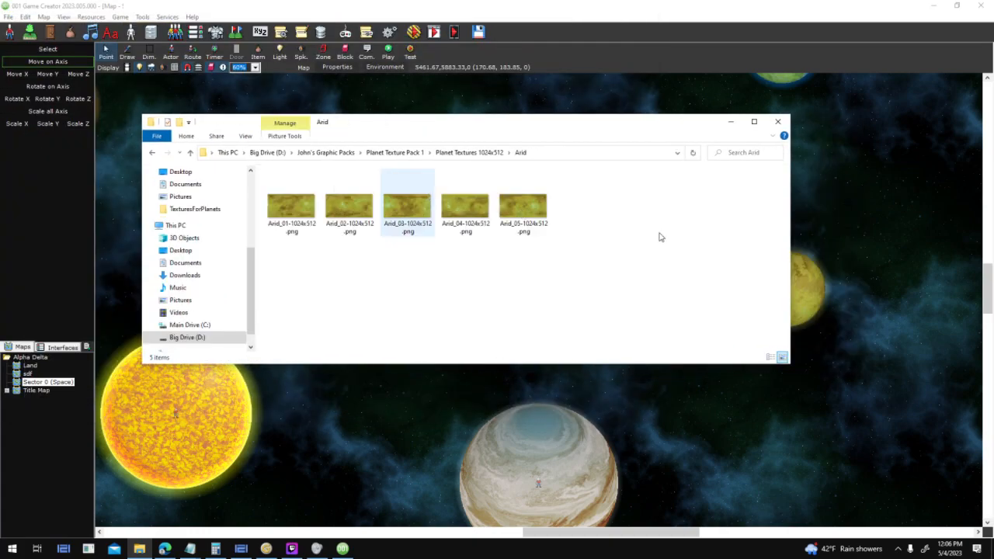
double_click(290, 206)
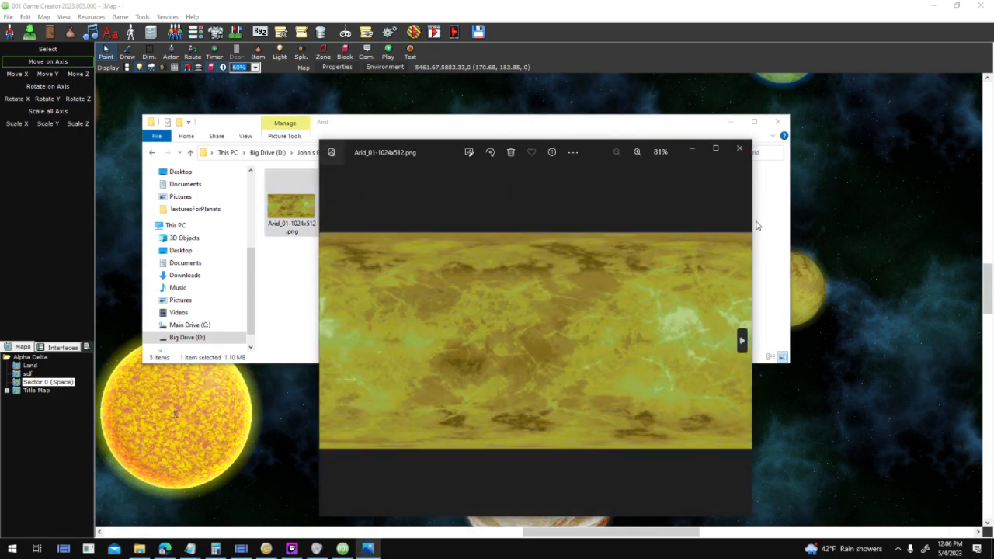
left_click_drag(753, 220, 901, 217)
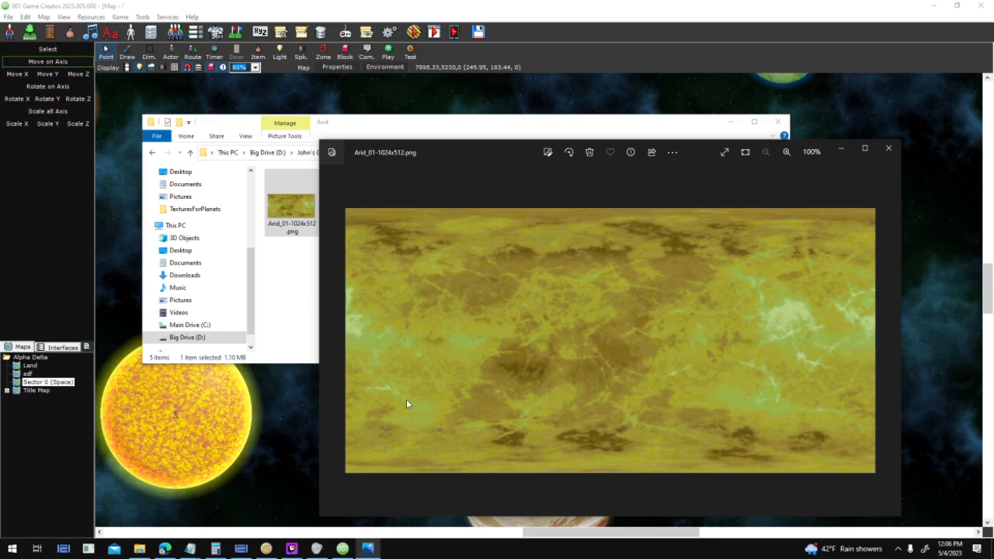
left_click(888, 151)
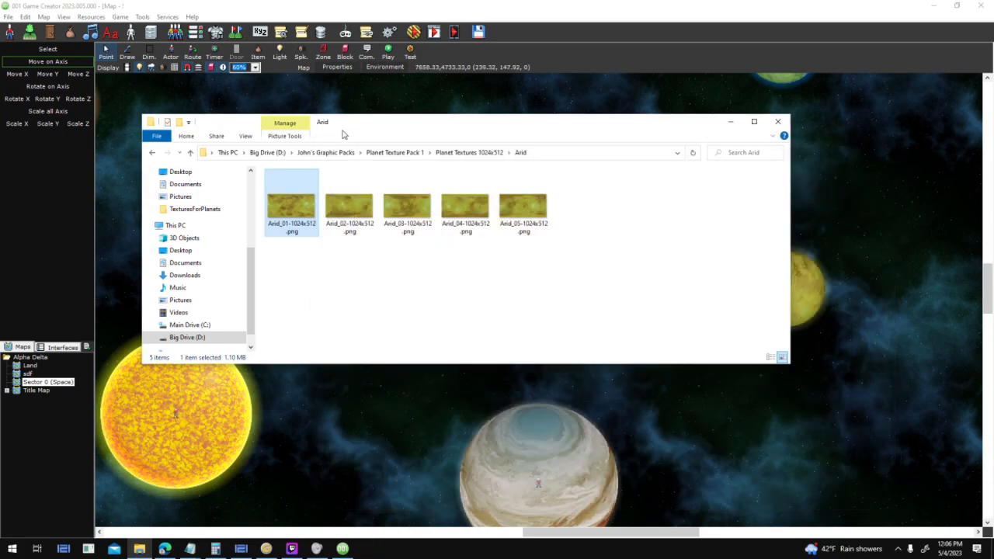
double_click(356, 206)
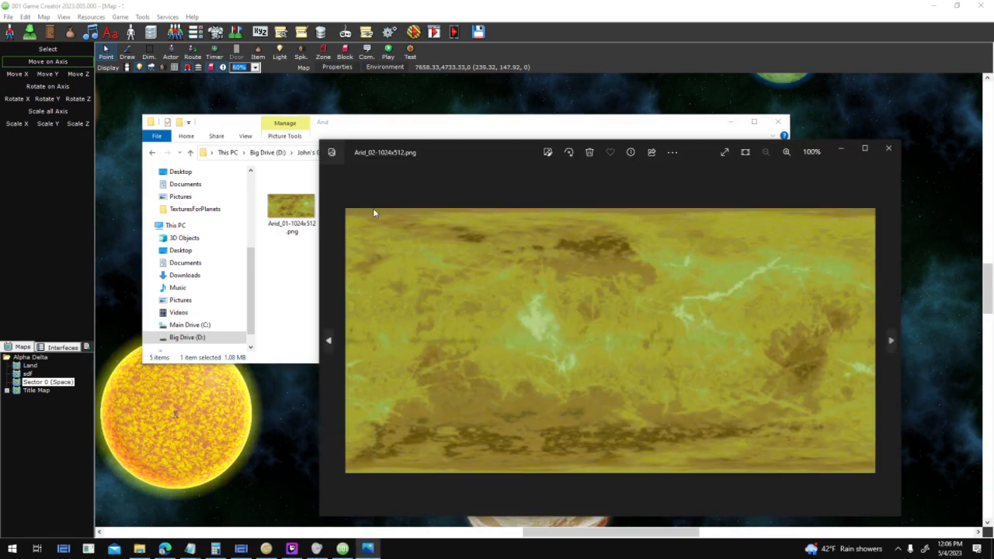
key("Right")
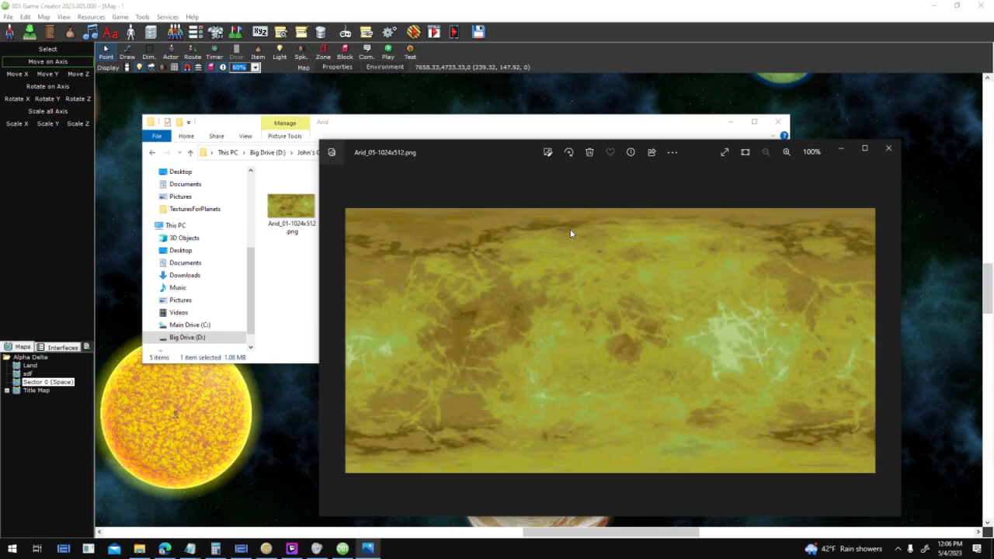
left_click(889, 147)
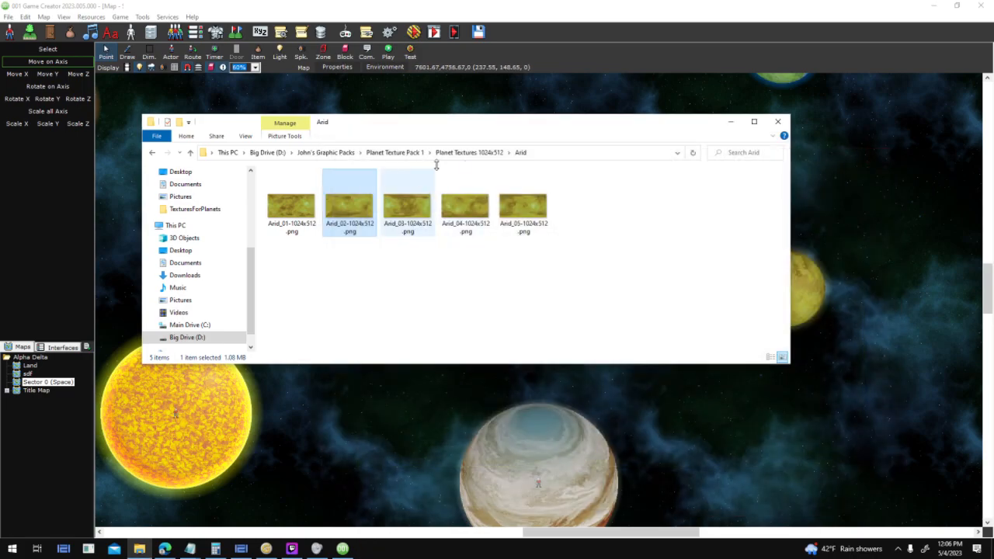
- Return to the Planet Textures 1024x512 folder and look through its Dusty, Methane and Martian folders
left_click(470, 158)
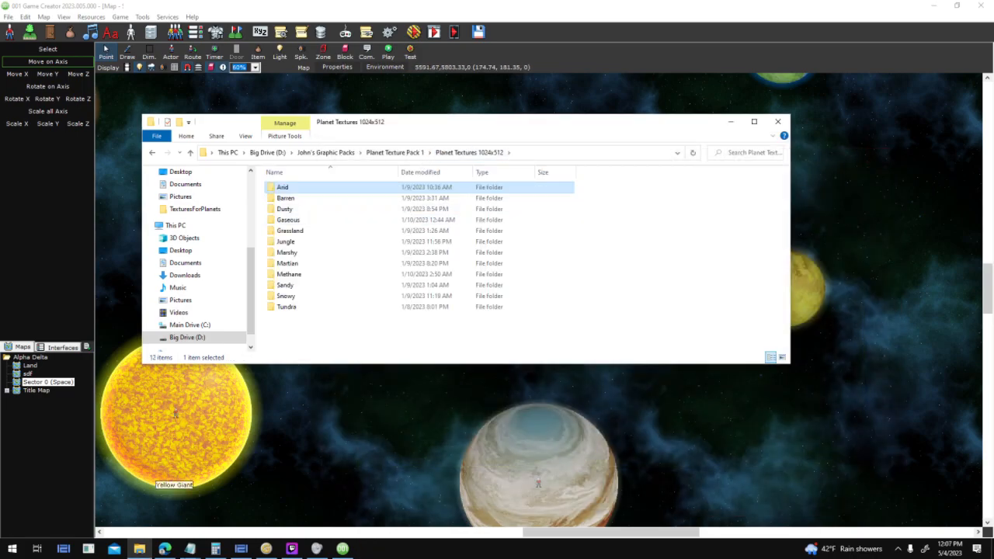
left_click(322, 210)
double_click(322, 210)
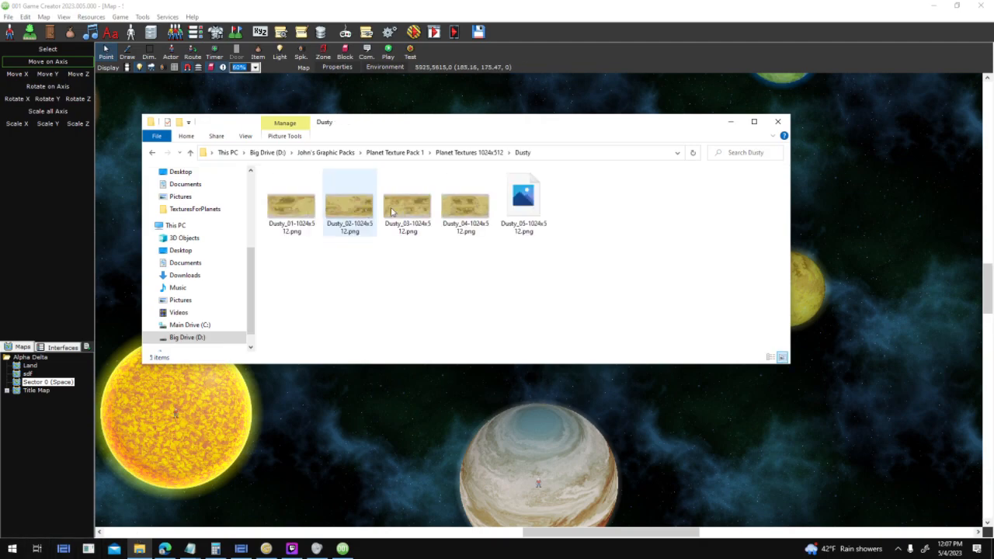
left_click(466, 153)
double_click(324, 275)
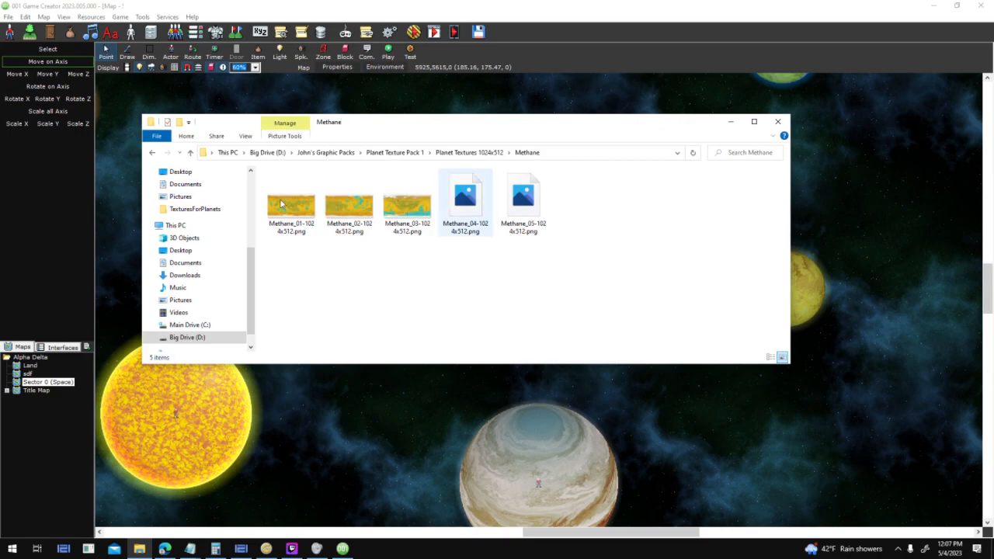
left_click(467, 153)
double_click(307, 264)
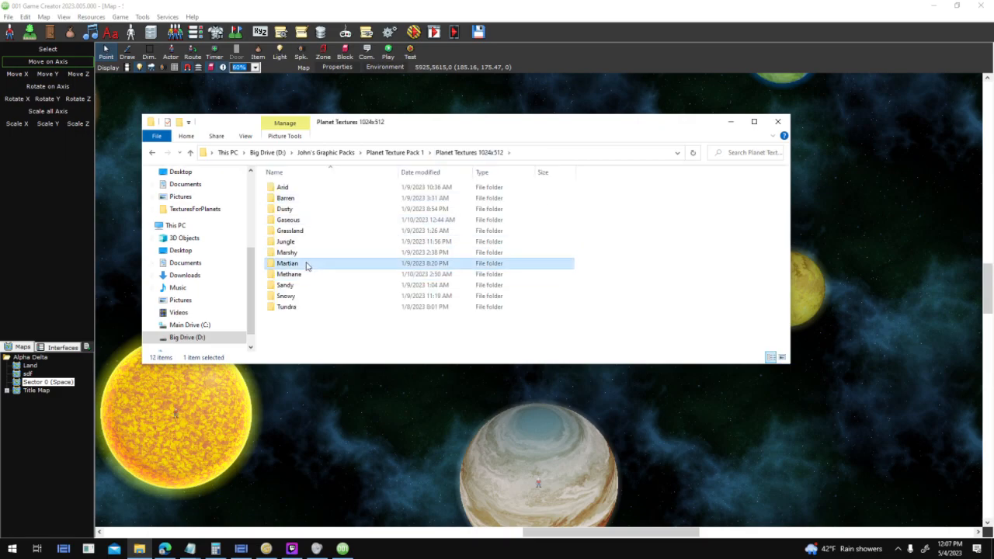
- Check the Jungle, Grassland and Dusty folders, then go back to the Planet Textures 1024x512 folder with nothing selected
left_click(475, 152)
double_click(292, 243)
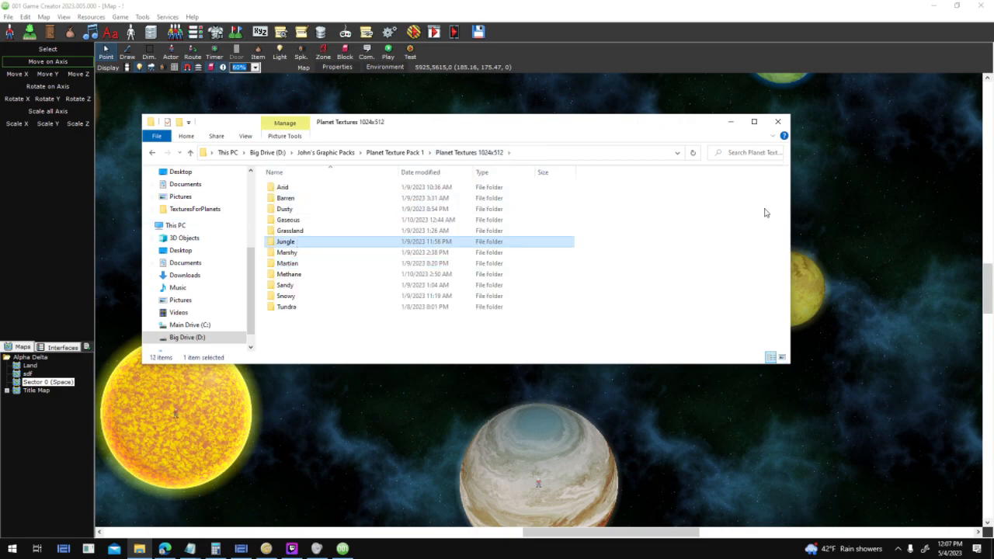
left_click(466, 152)
double_click(386, 232)
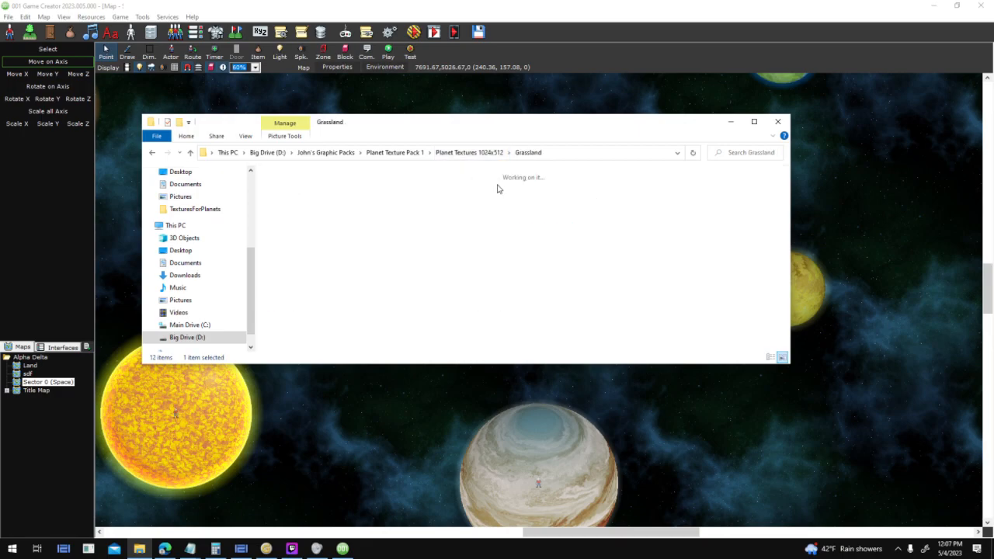
left_click(468, 153)
double_click(328, 213)
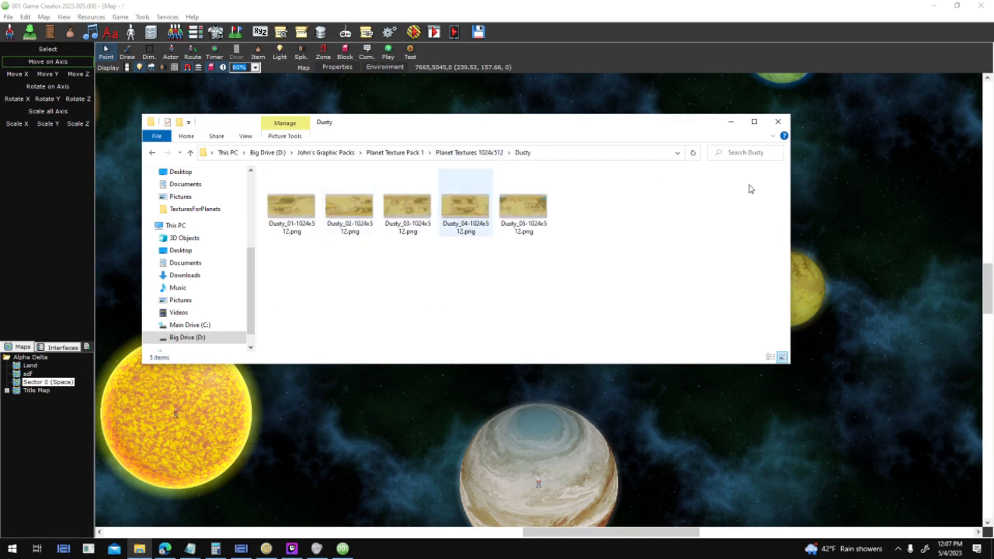
left_click(468, 153)
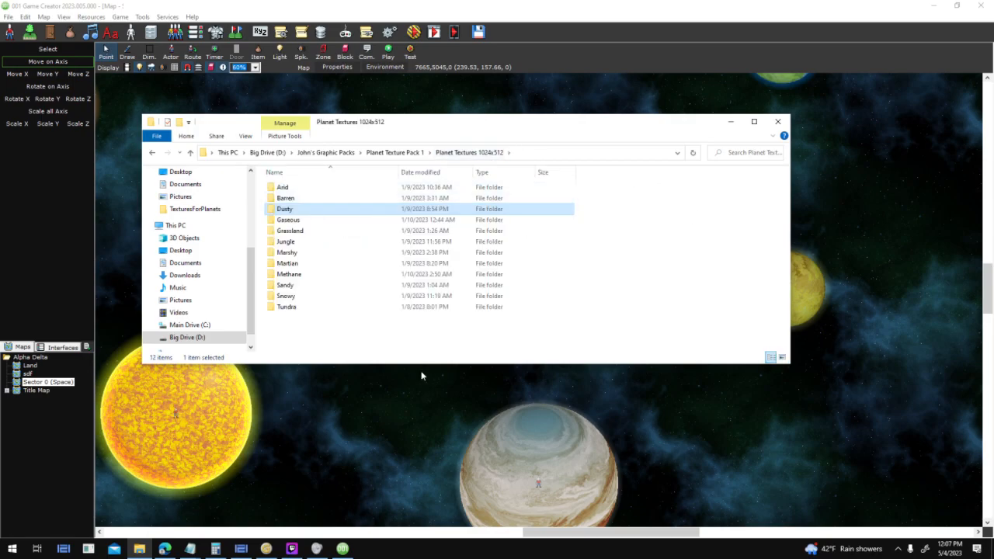
left_click(544, 326)
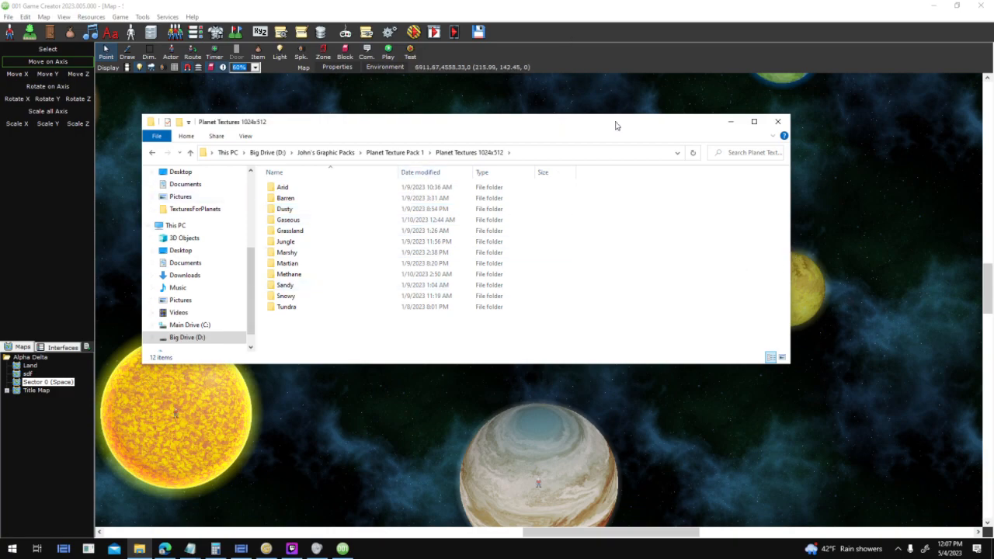
- Look through the Arid texture images, then view the contents of the Gaseous folder
double_click(362, 191)
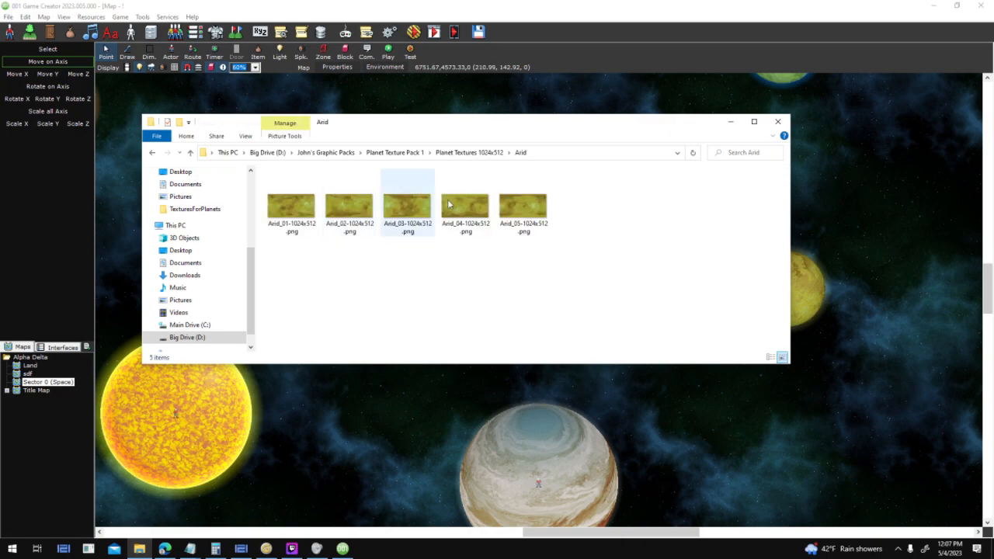
left_click(460, 185)
left_click(337, 198)
left_click(406, 203)
left_click(522, 204)
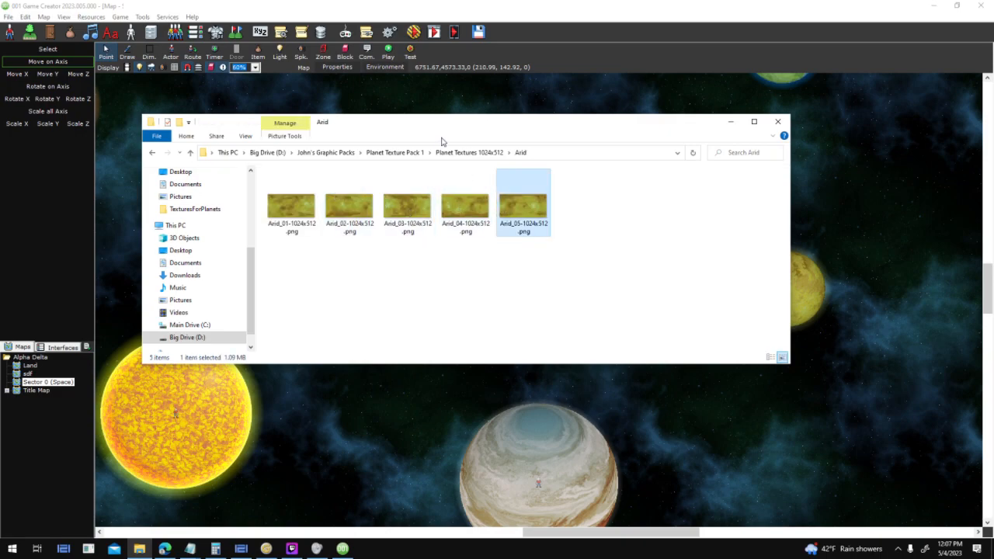
left_click(463, 155)
double_click(318, 220)
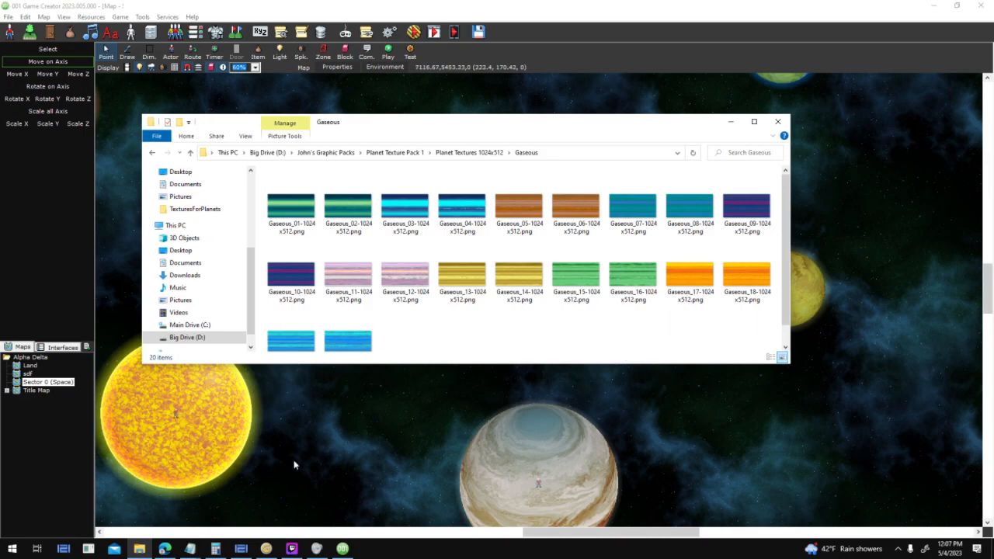
- Switch to the web browser and open the 2D Planet Sprites tutorial from the Screaming Brain Studios website's tutorials
left_click(165, 548)
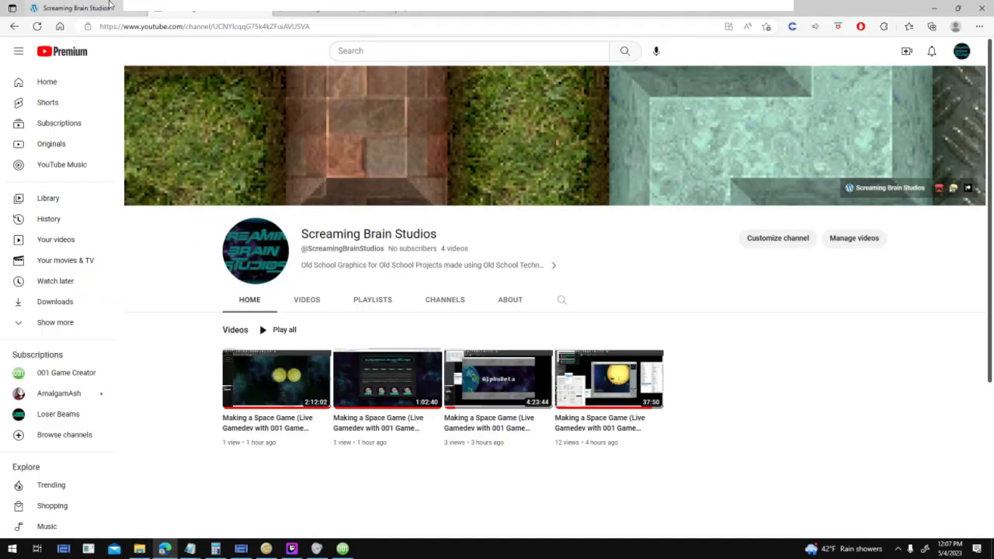
left_click(109, 6)
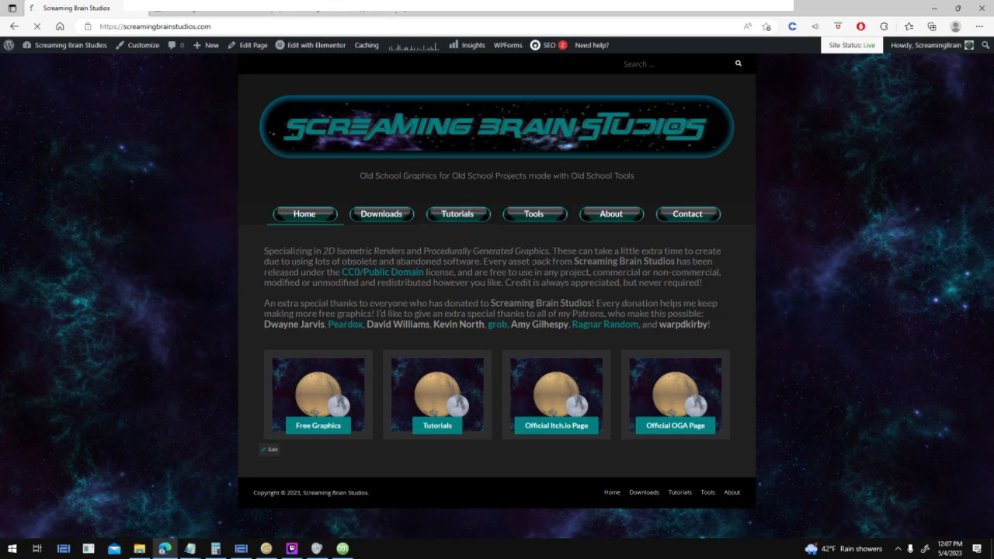
left_click(470, 222)
scroll(470, 264, "down", 10)
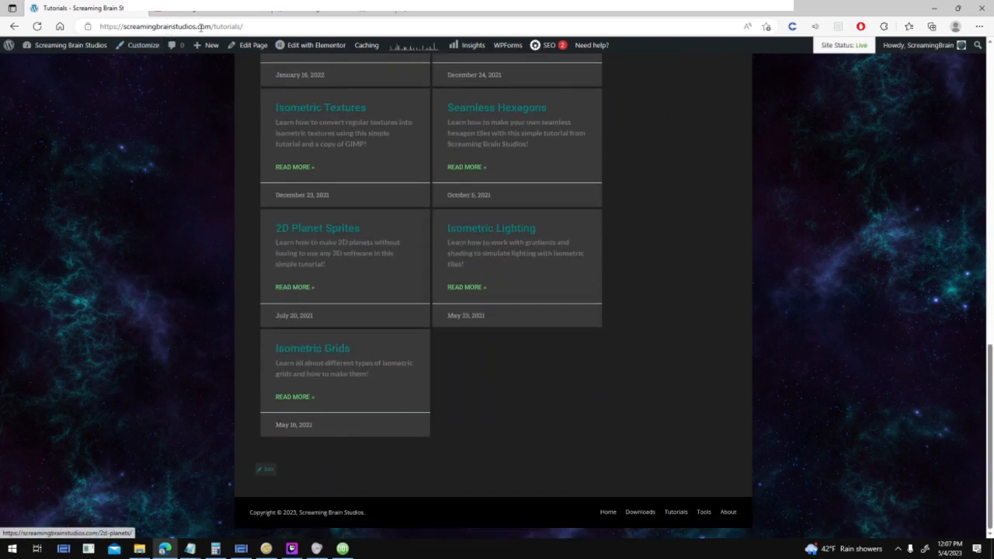
left_click(336, 230)
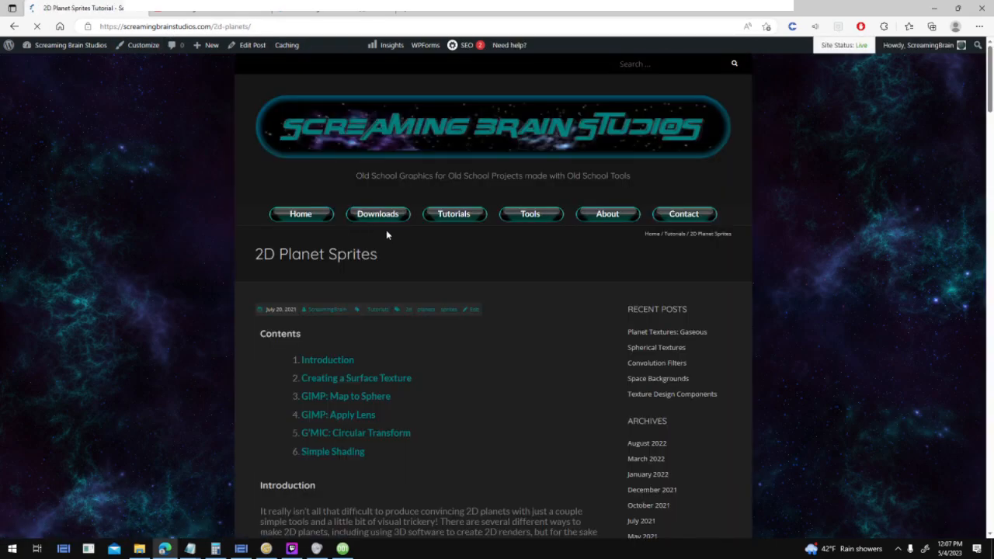
- Read through the tutorial's Creating a Surface Texture and GIMP Map to Sphere sections, including the Map to Object options and light settings
scroll(534, 304, "down", 4)
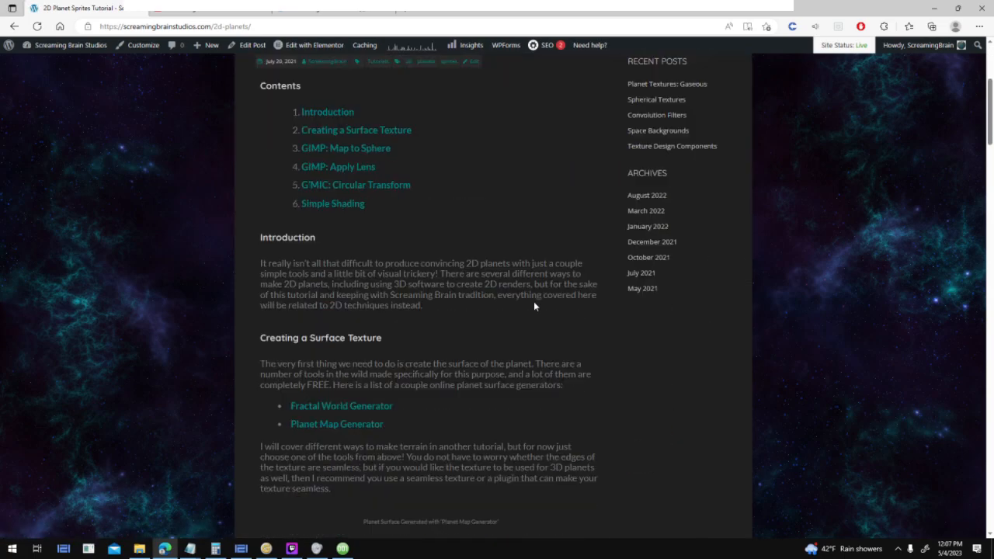
scroll(637, 293, "down", 5)
scroll(501, 291, "up", 4)
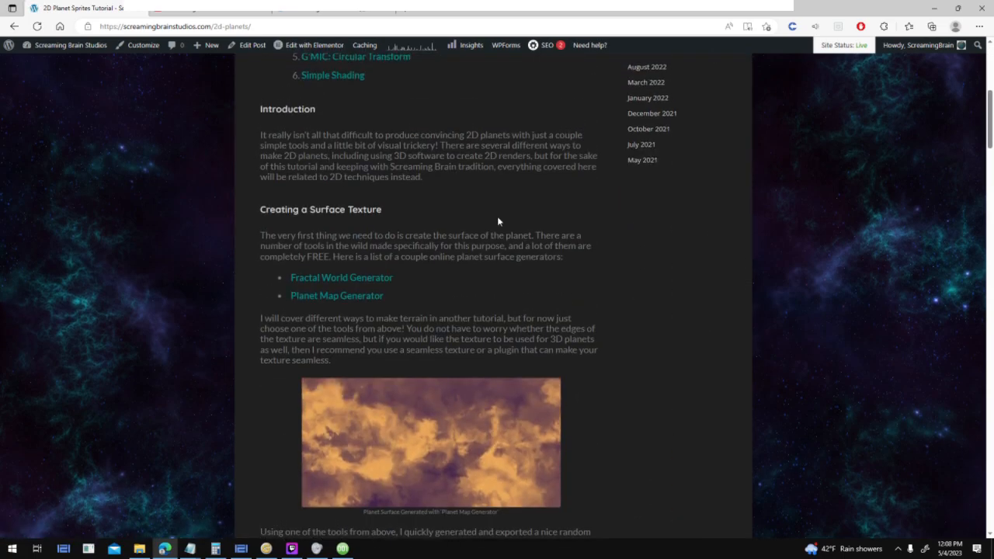
scroll(628, 313, "down", 15)
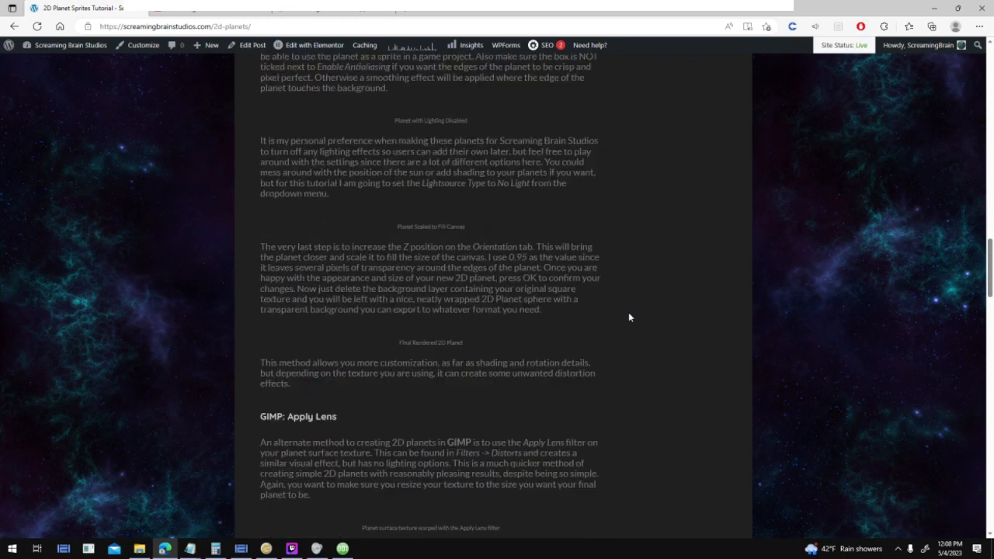
scroll(634, 317, "up", 6)
scroll(681, 309, "up", 3)
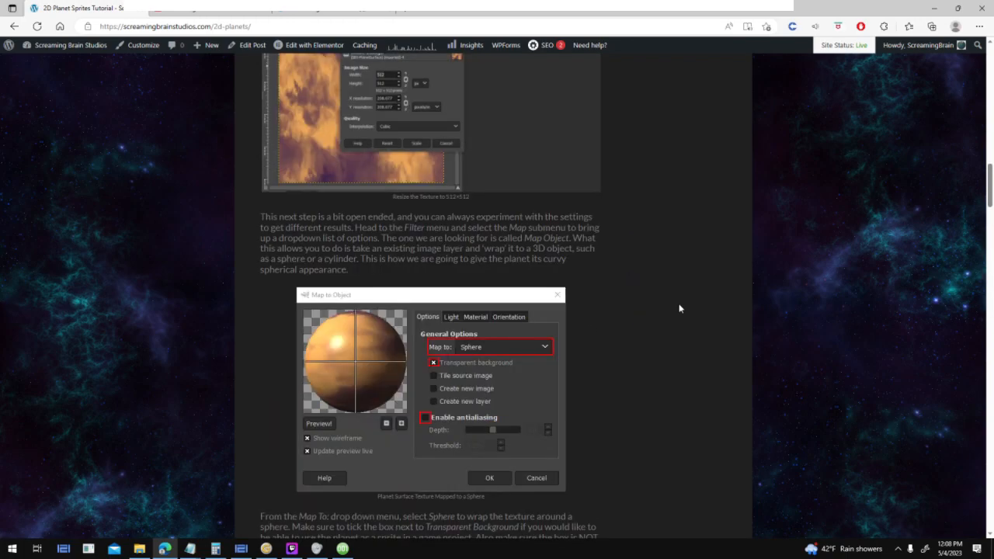
scroll(634, 381, "down", 5)
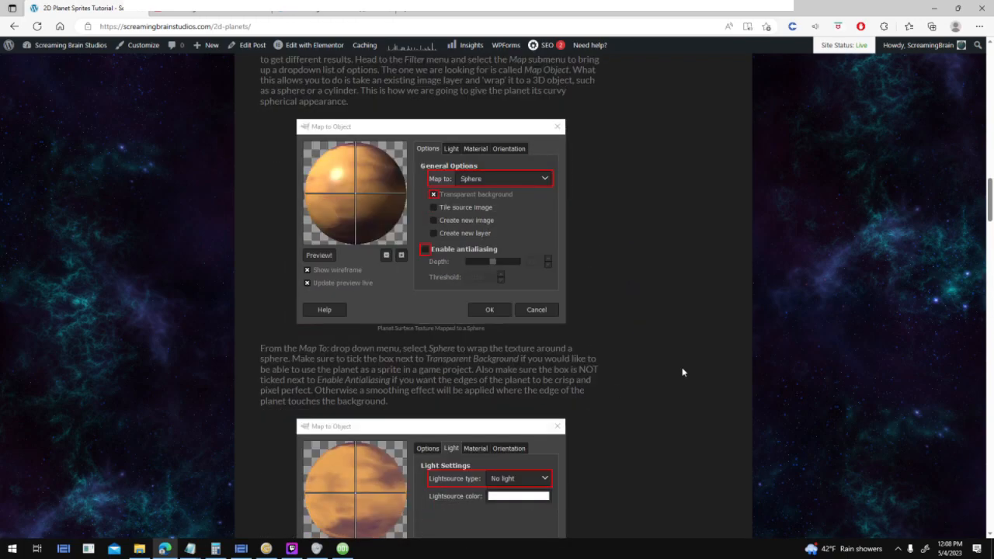
scroll(475, 271, "up", 6)
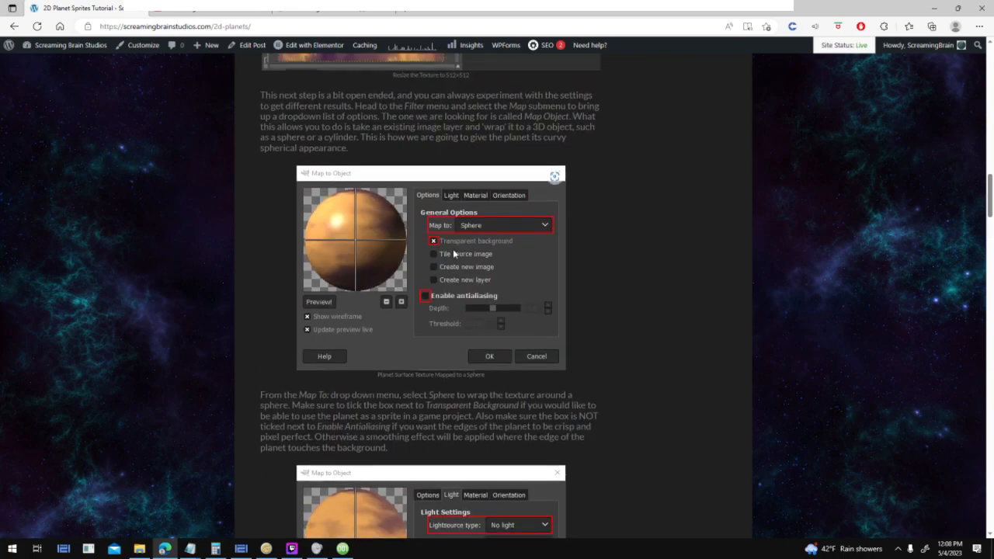
scroll(273, 301, "down", 6)
scroll(568, 377, "down", 10)
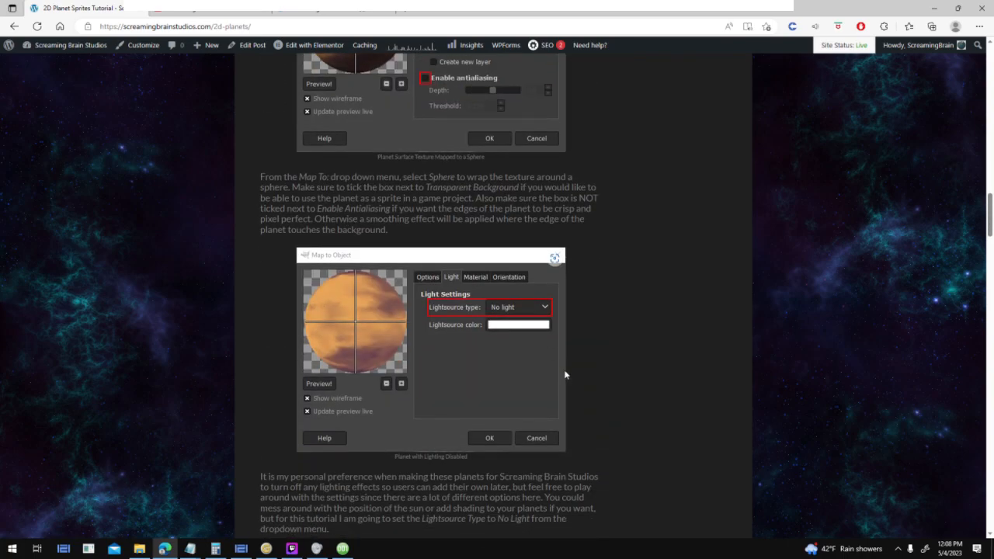
- Review the GIMP Apply Lens section and the canvas size settings, continuing to the circular gradient in Simple Shading
scroll(629, 352, "down", 15)
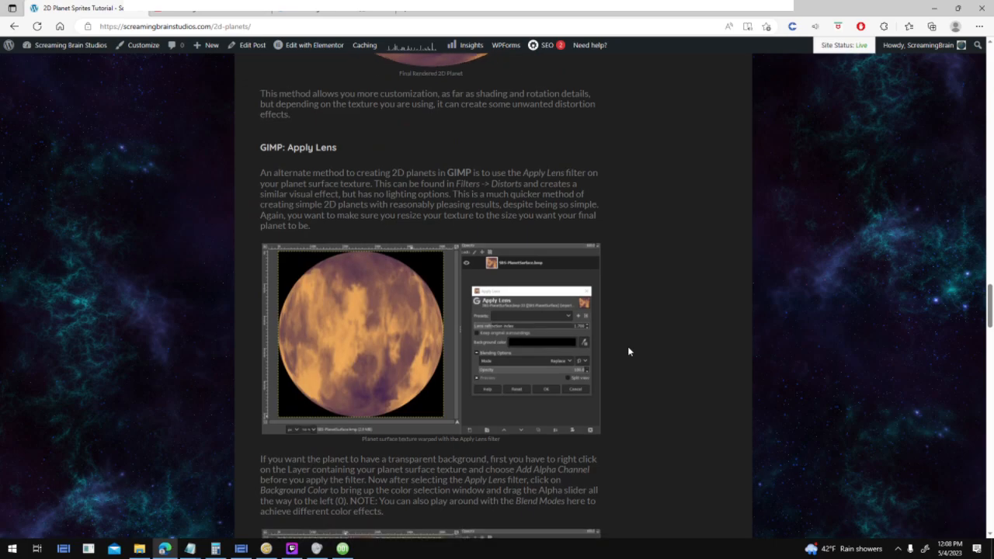
scroll(993, 343, "down", 1)
left_click_drag(991, 371, 990, 377)
scroll(906, 388, "down", 12)
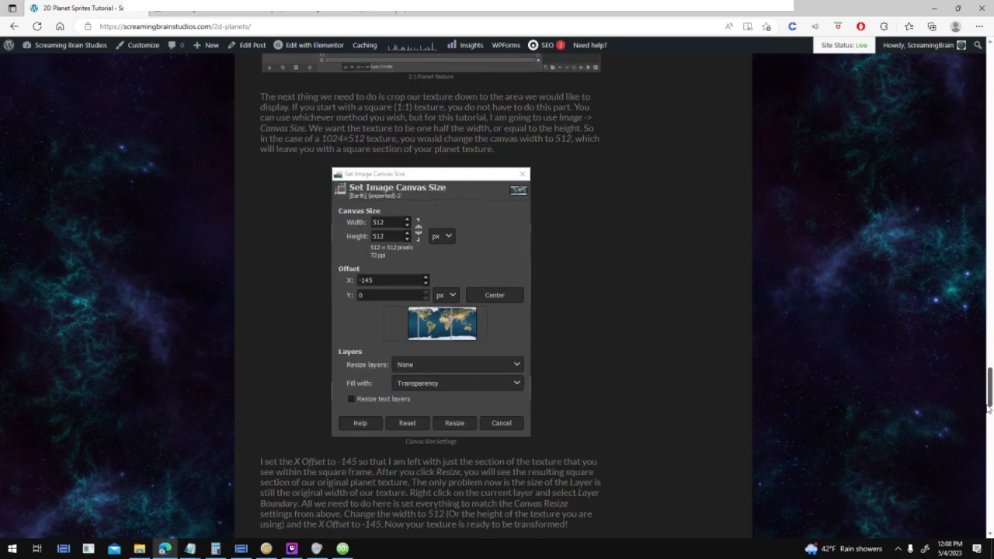
scroll(813, 363, "down", 10)
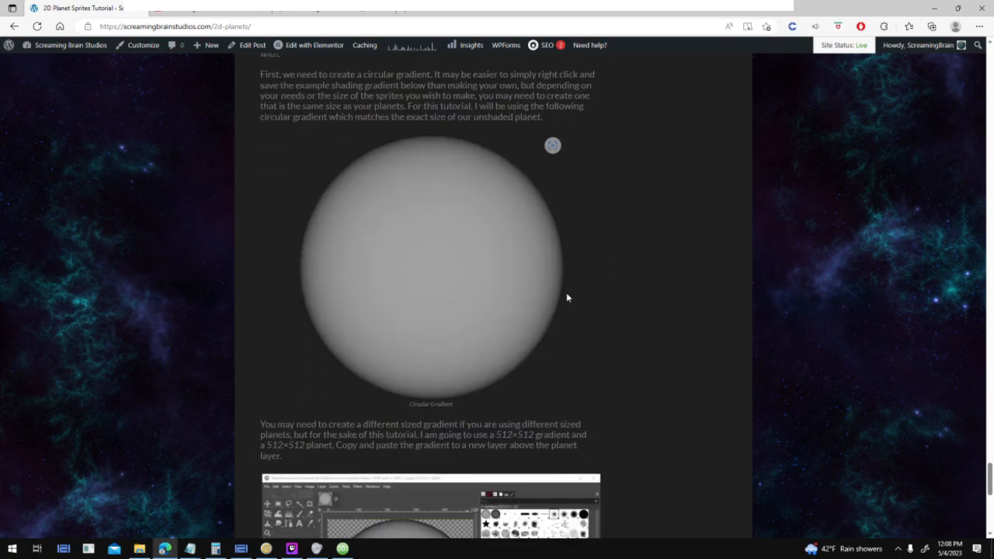
- Examine the Simple Shading instructions on the circular gradient and highlight the Grain Merge blend mode recommendation
scroll(544, 295, "up", 2)
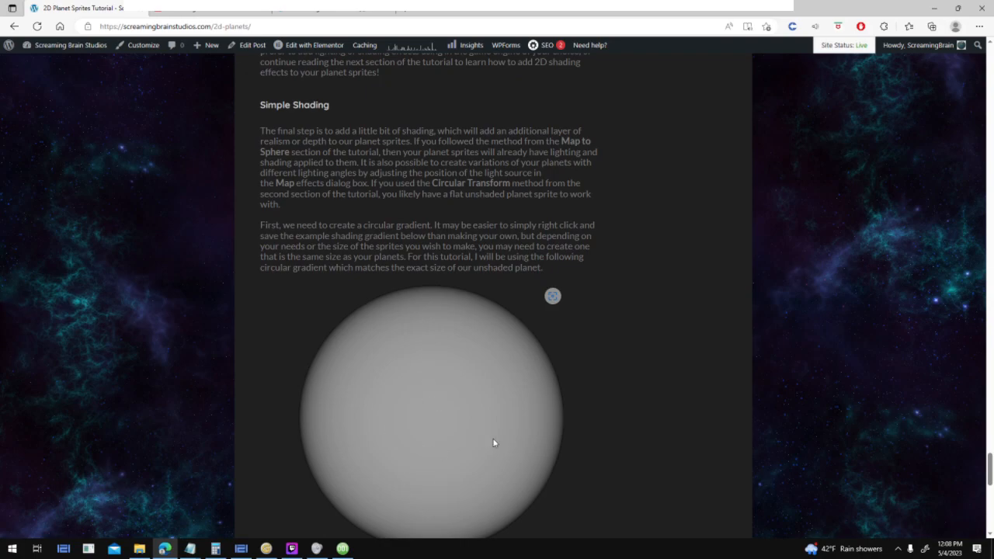
scroll(493, 443, "down", 3)
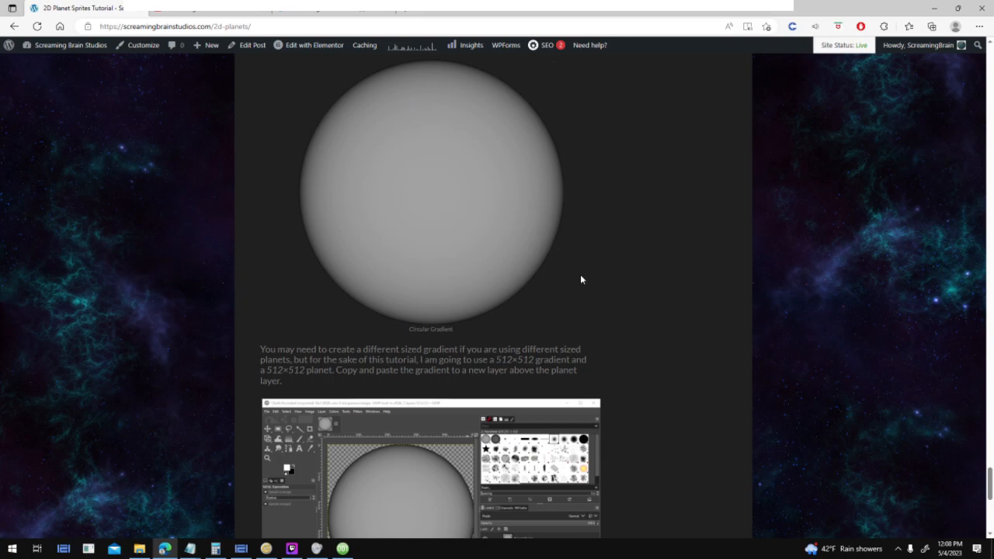
scroll(696, 281, "down", 5)
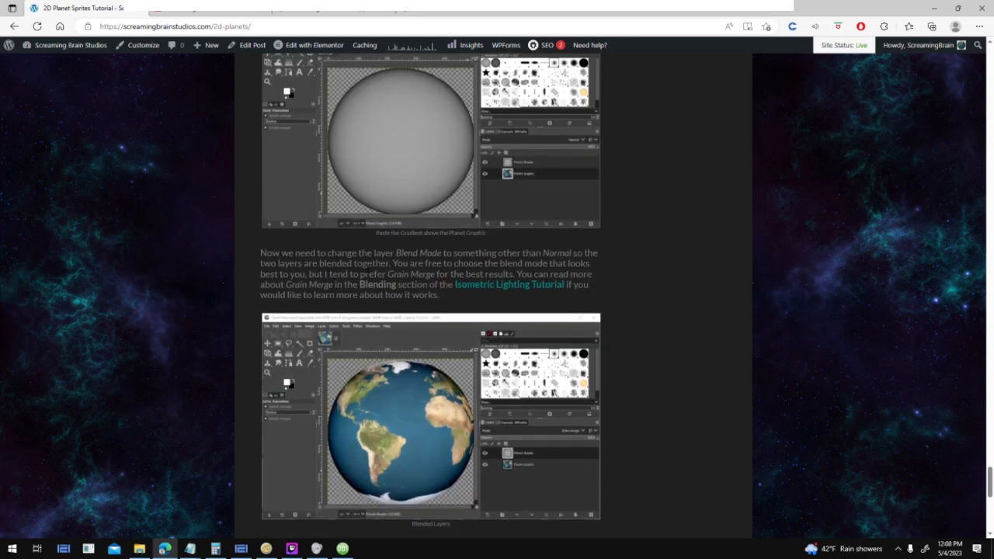
left_click_drag(386, 274, 435, 275)
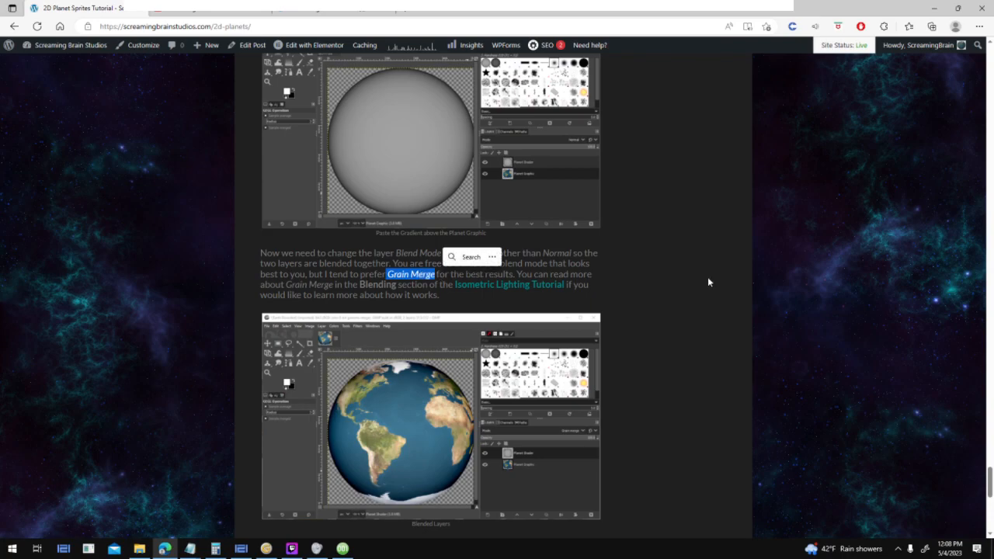
left_click(422, 356)
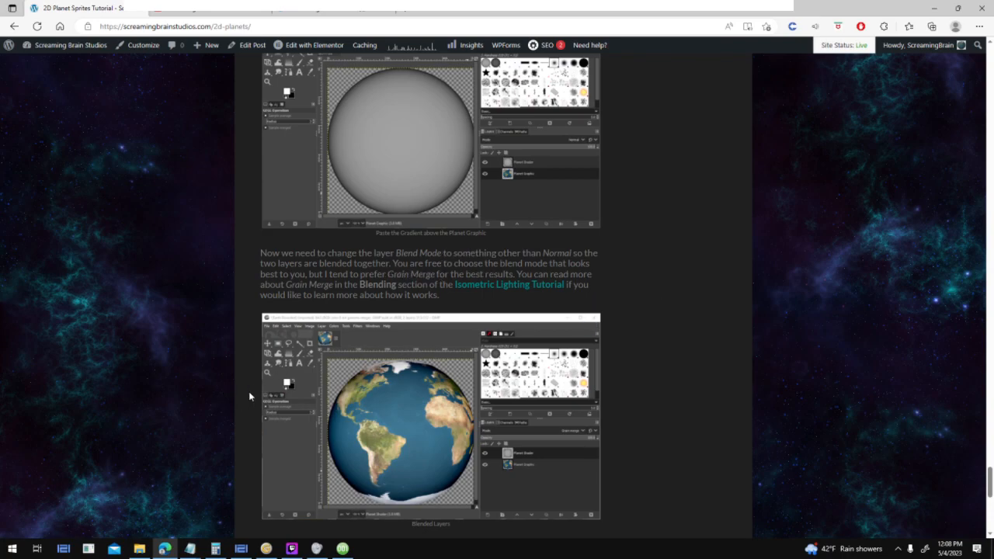
- View the final shaded planet sprite and return to the circular gradient image in the tutorial
scroll(673, 362, "down", 5)
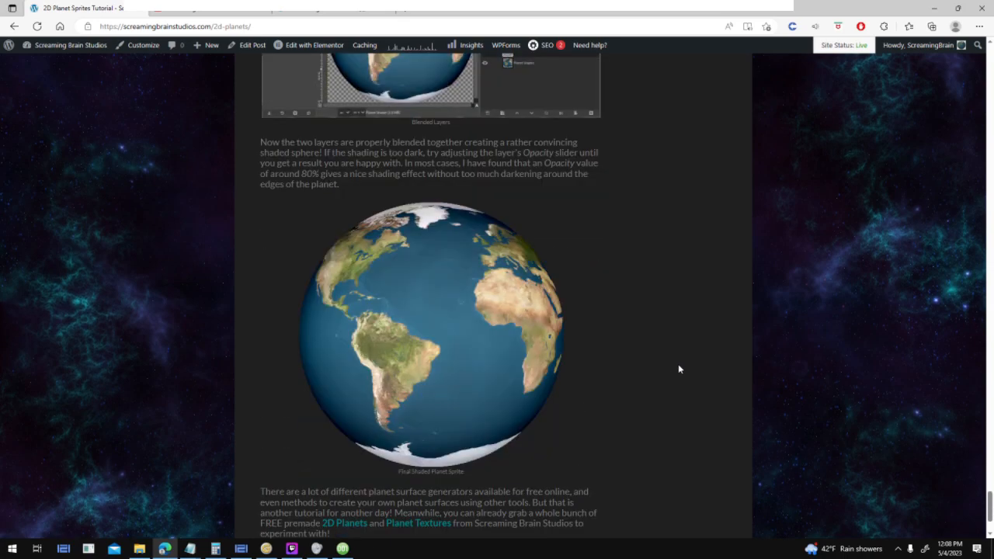
scroll(678, 369, "down", 1)
scroll(678, 369, "up", 7)
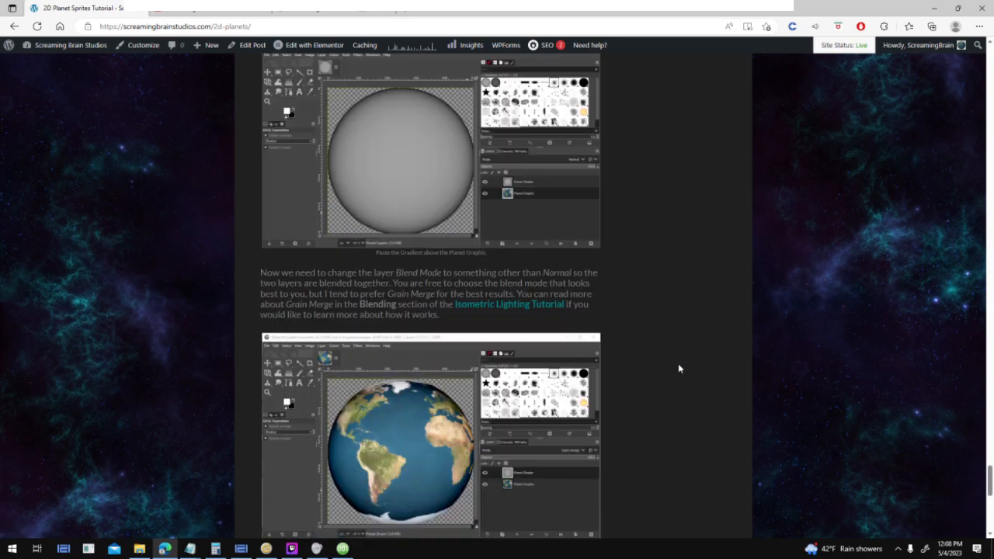
scroll(679, 368, "up", 2)
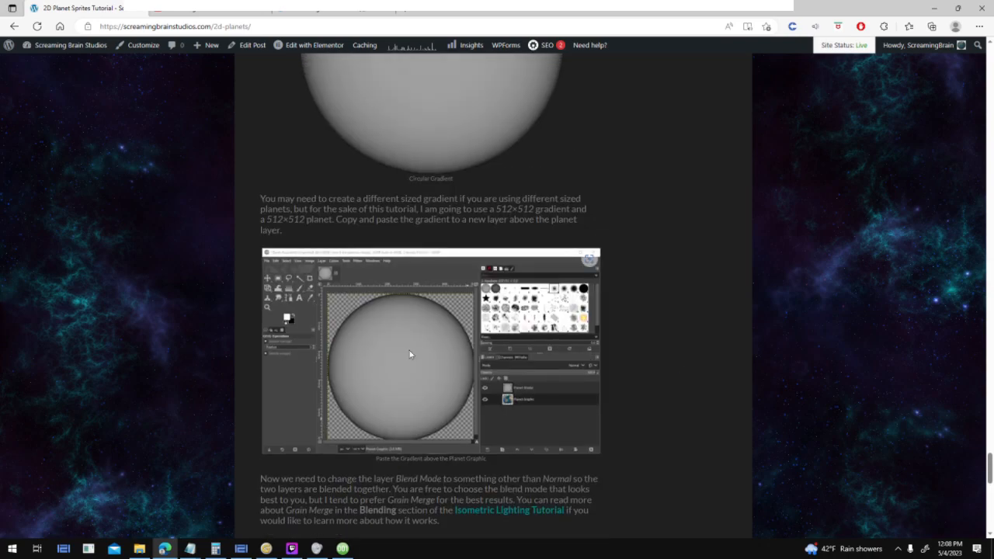
scroll(493, 338, "up", 3)
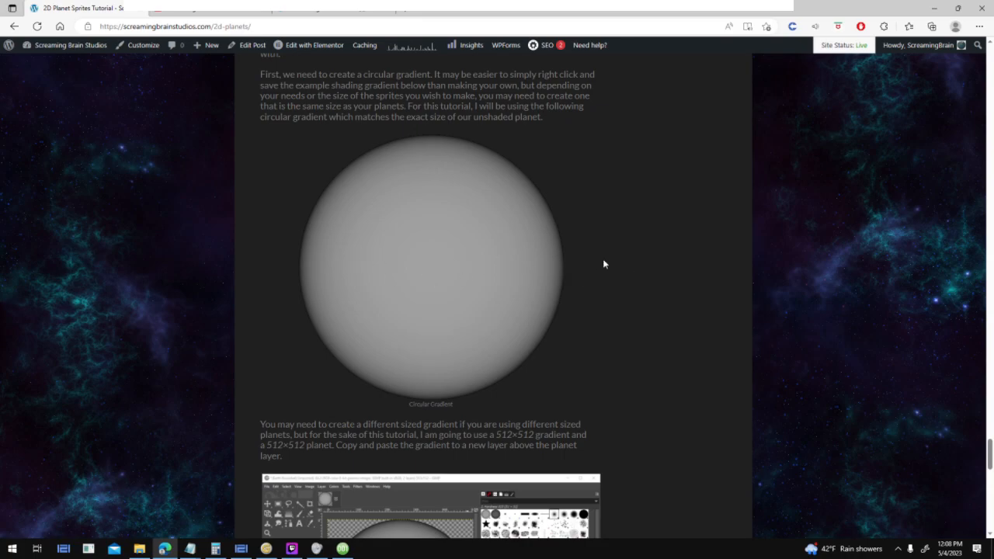
- Review the circular gradient instructions in the Simple Shading section and return to the start of the 2D Planet Sprites tutorial
scroll(645, 323, "down", 4)
scroll(644, 324, "up", 6)
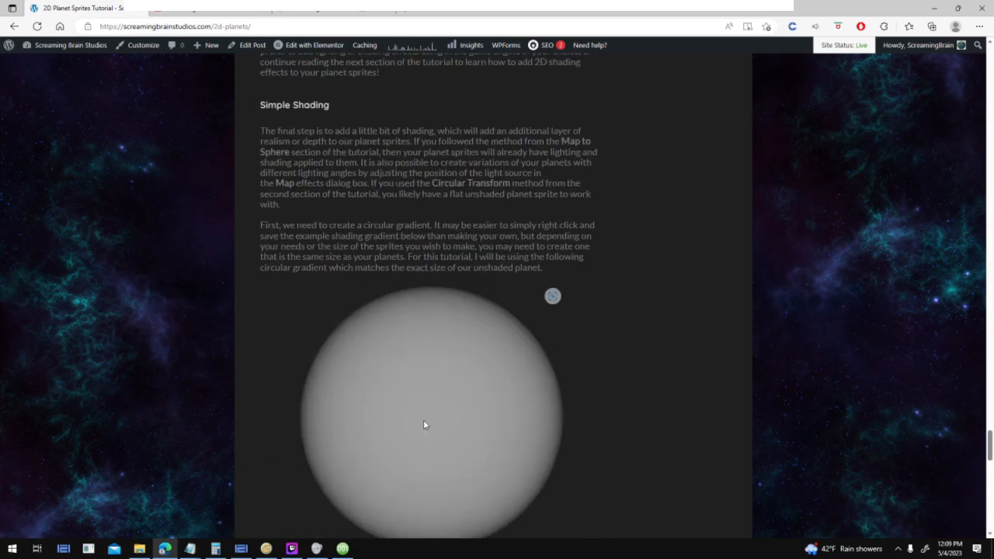
scroll(461, 418, "down", 1)
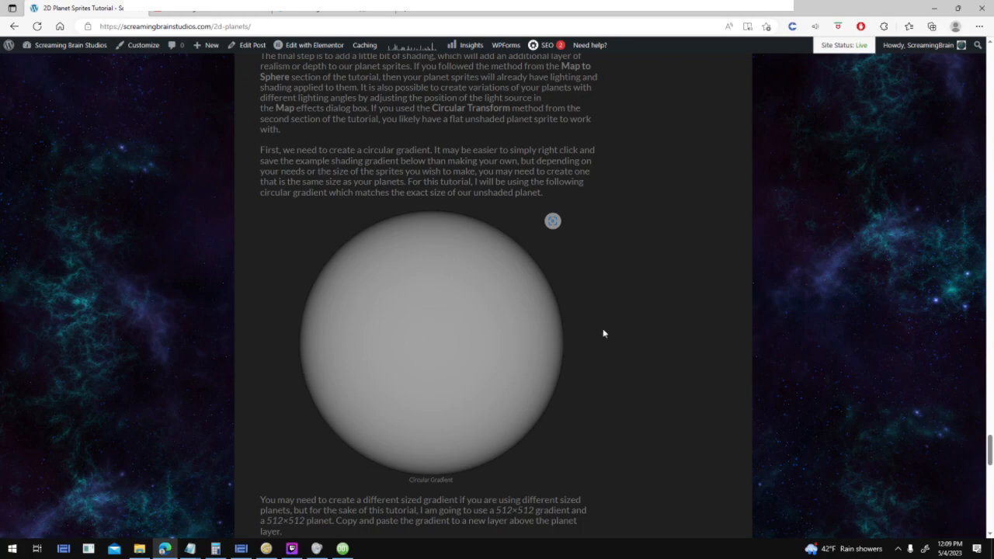
scroll(605, 335, "up", 10)
left_click_drag(989, 390, 986, 55)
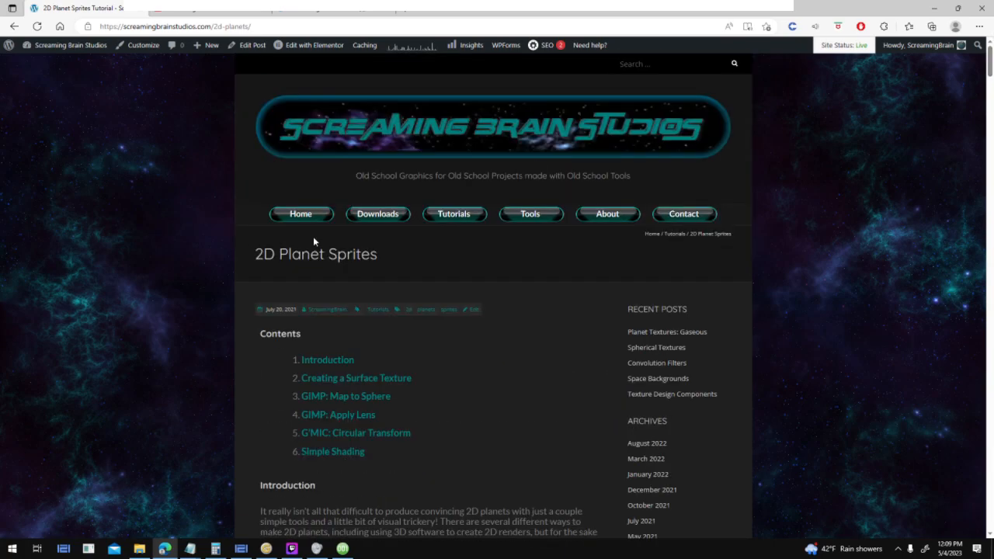
- Open the Isometric Lighting tutorial from the site's tutorials list
left_click(456, 224)
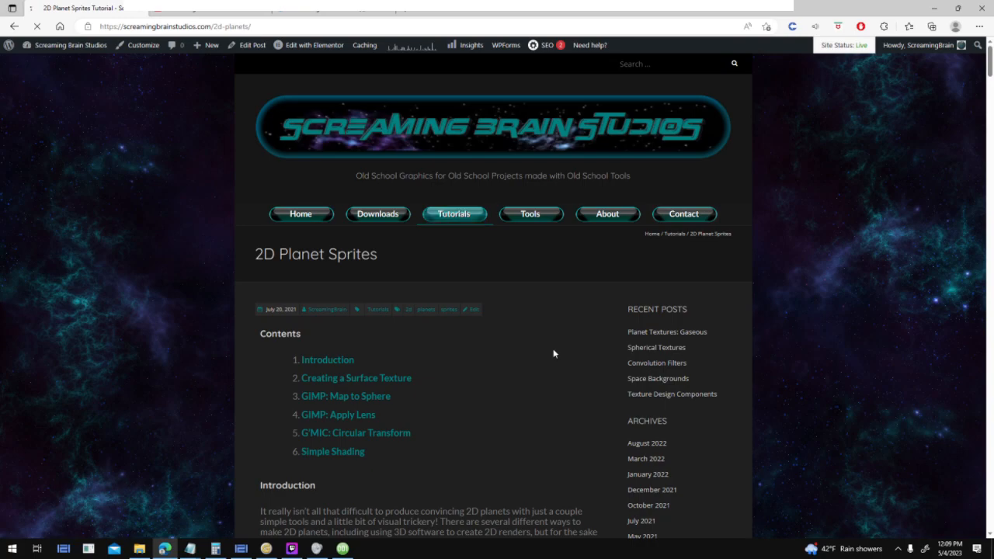
scroll(572, 341, "down", 3)
scroll(572, 346, "down", 6)
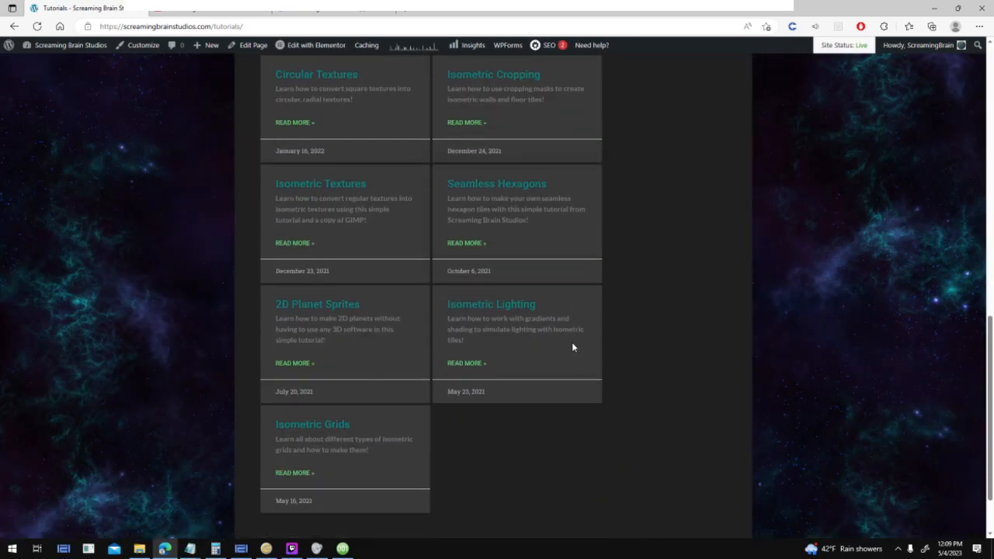
left_click(526, 289)
- Examine the Isometric Lighting tutorial's grayscale masks, isometric tile and wall lighting examples, and the Grain Merge explanation
scroll(815, 371, "down", 20)
scroll(444, 334, "up", 5)
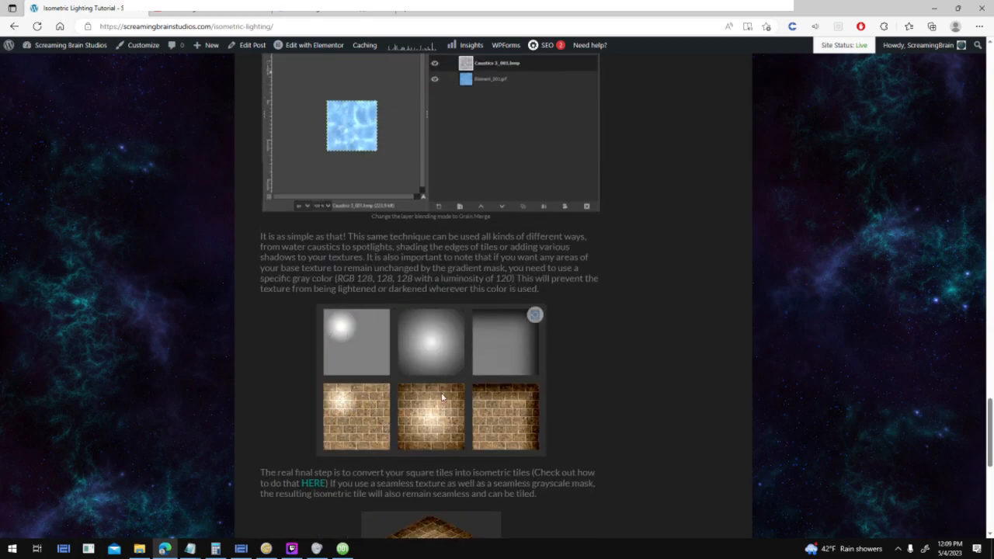
scroll(535, 432, "down", 3)
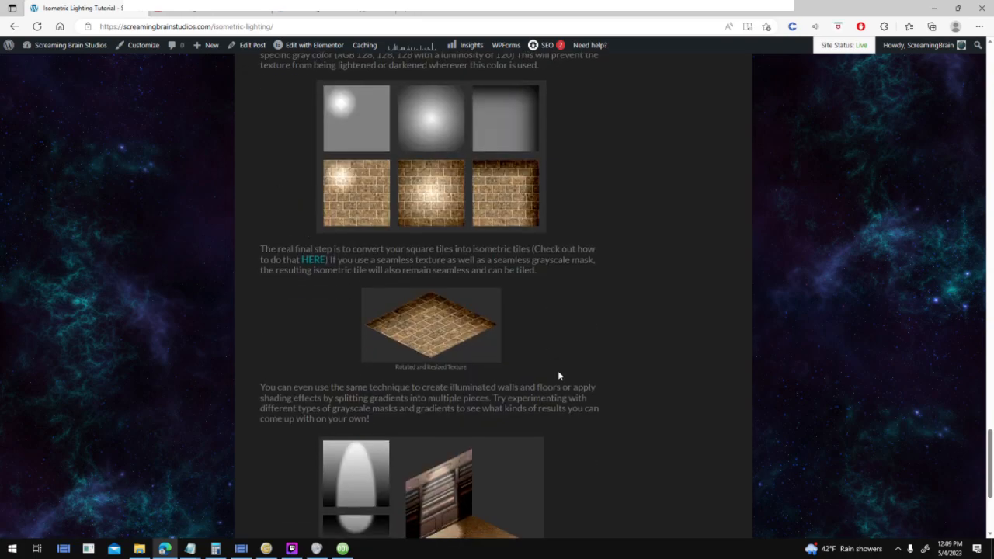
scroll(584, 441, "down", 1)
scroll(575, 435, "up", 5)
scroll(448, 406, "down", 6)
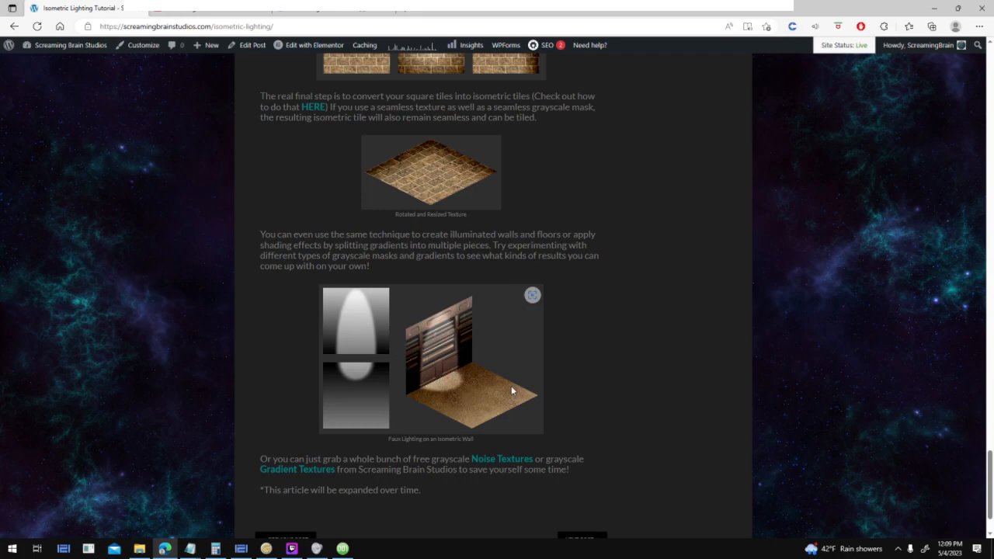
scroll(511, 385, "up", 10)
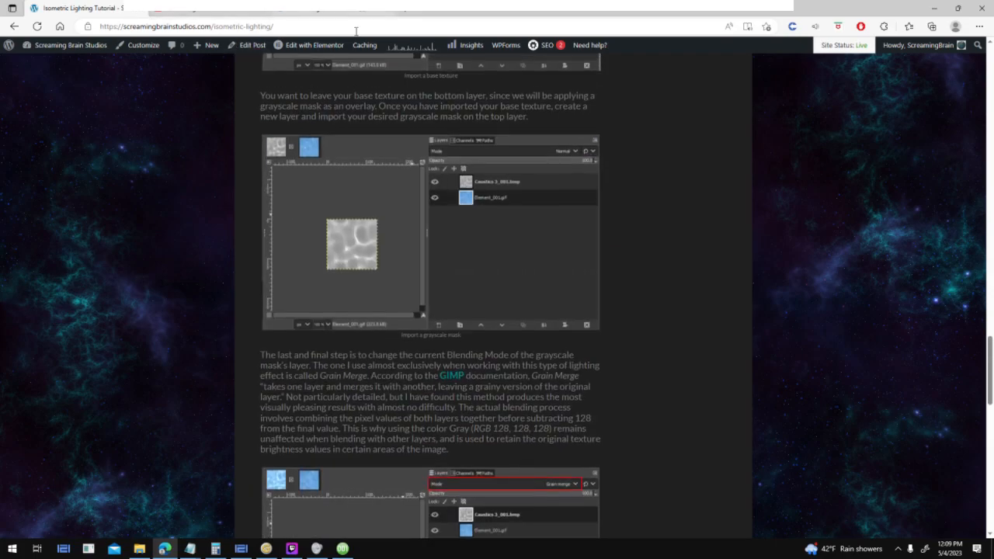
- Switch to 001 Game Creator and look over the Yellow Giant, Jovian and surrounding planets in the Sector 0 map
left_click(342, 549)
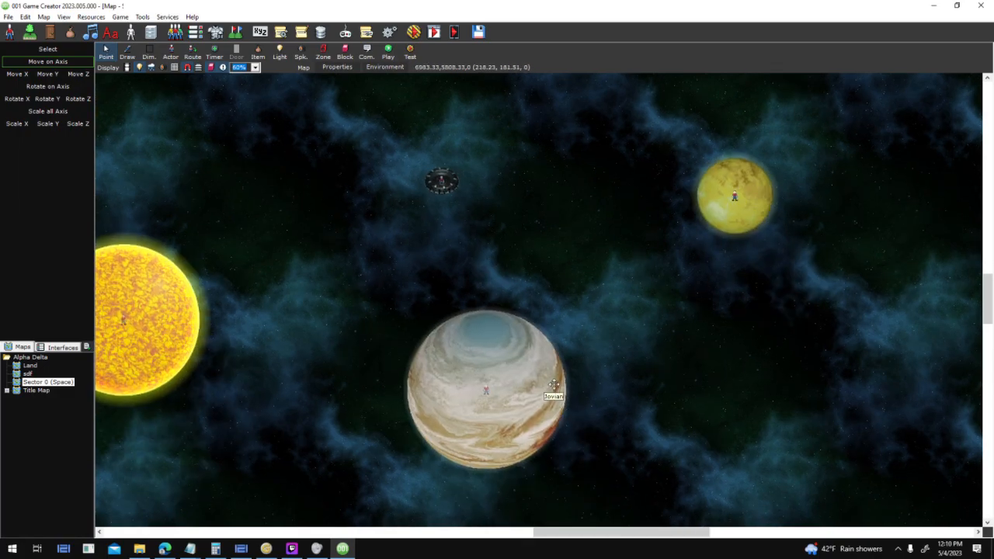
middle_click_drag(717, 466, 772, 294)
middle_click_drag(647, 277, 857, 205)
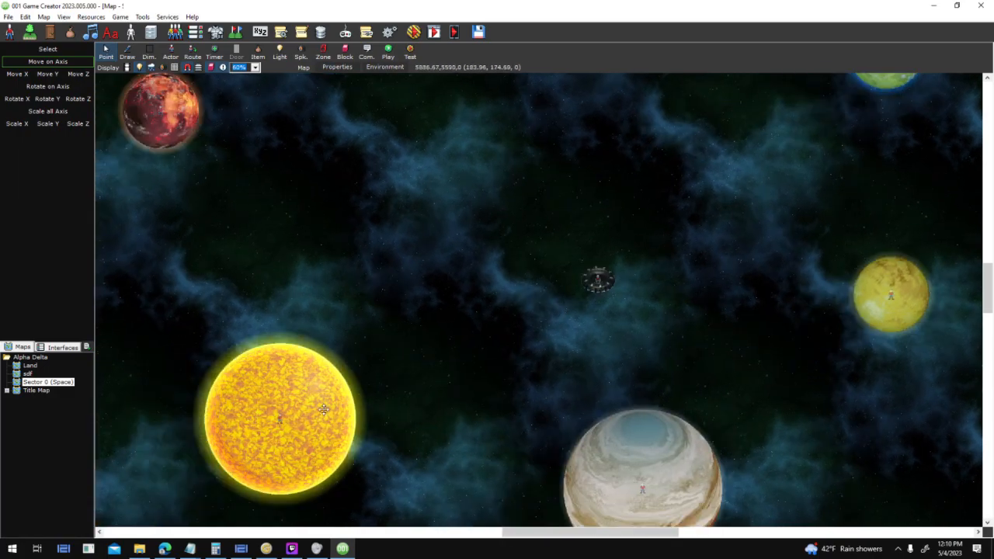
middle_click_drag(528, 274, 743, 240)
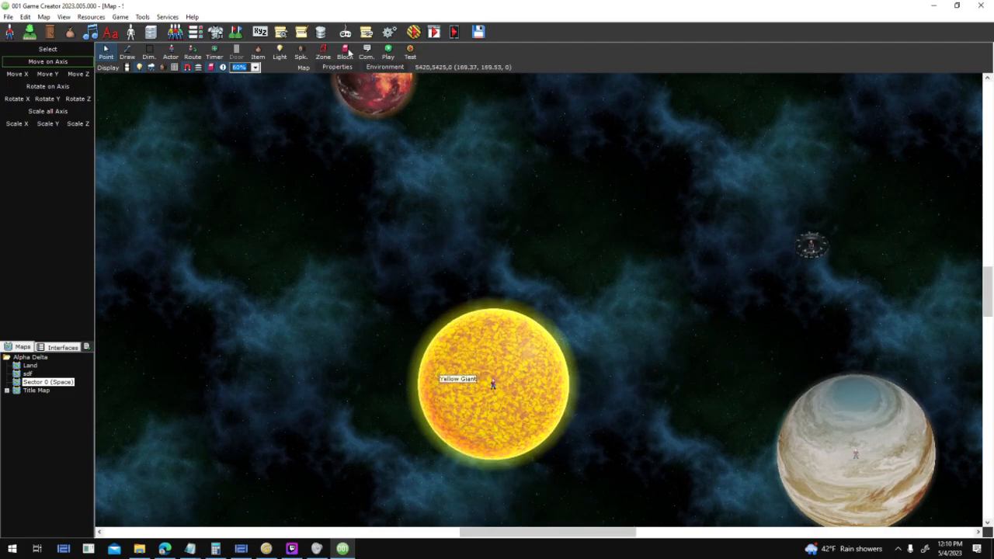
middle_click_drag(613, 395, 635, 432)
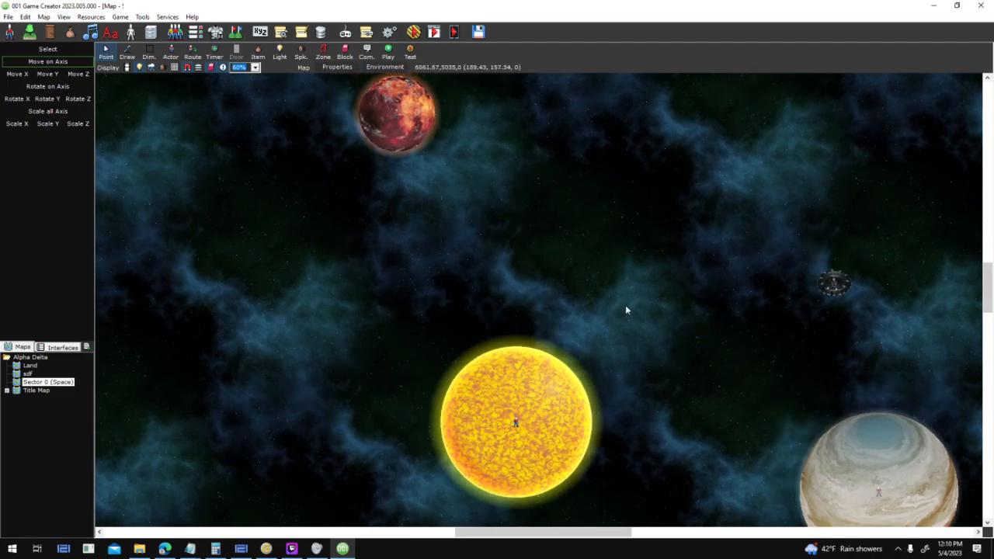
middle_click_drag(770, 140, 580, 324)
middle_click_drag(623, 212, 766, 39)
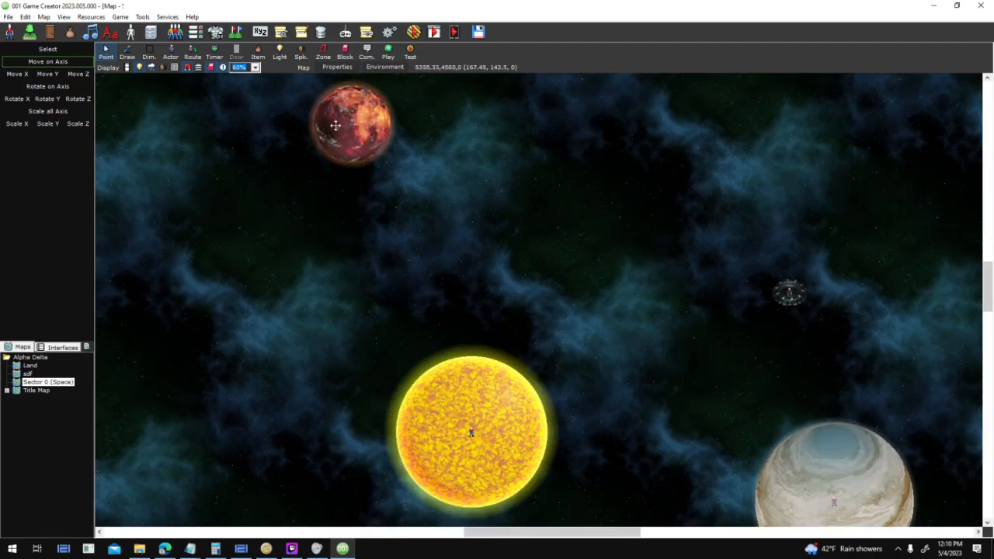
middle_click_drag(590, 244, 431, 408)
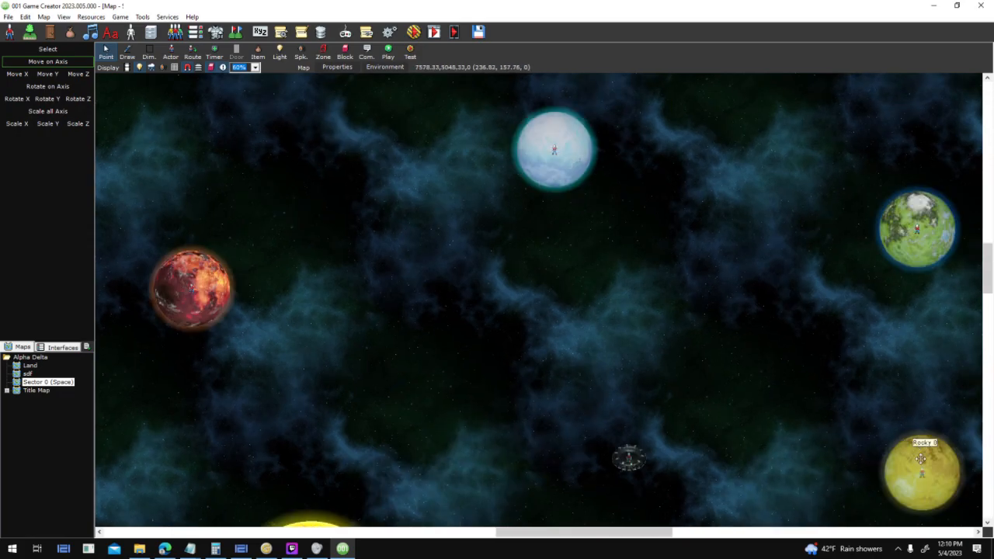
middle_click_drag(657, 415, 495, 384)
middle_click_drag(448, 470, 582, 334)
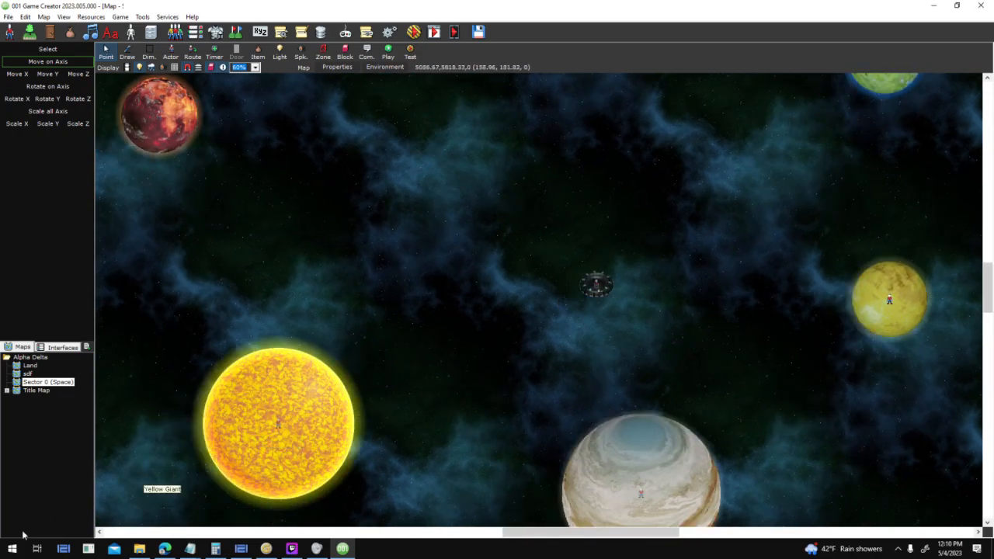
- Start Blender and open the recent file Planet Dae Exporter.blend
left_click(17, 549)
type("ble")
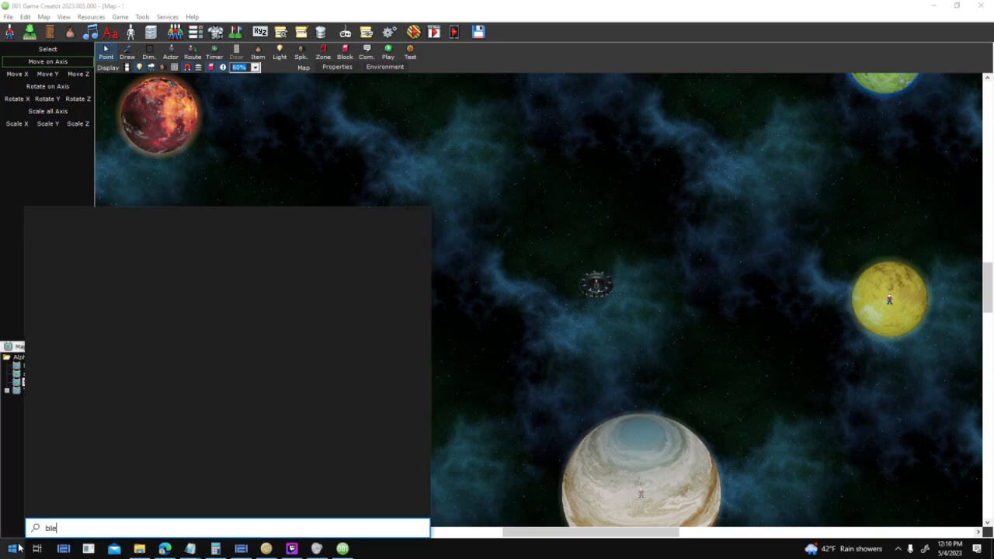
key("Escape")
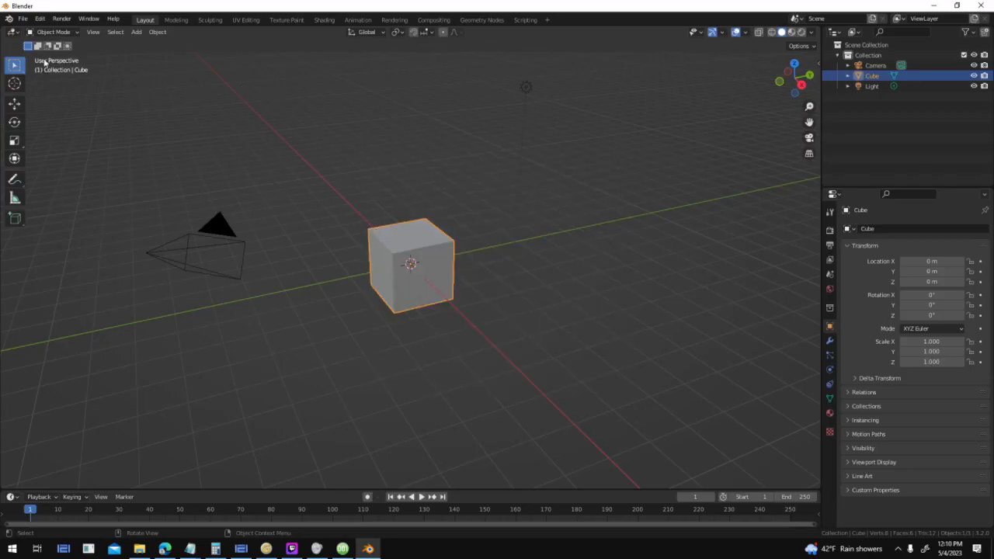
left_click(20, 18)
mouse_move(88, 52)
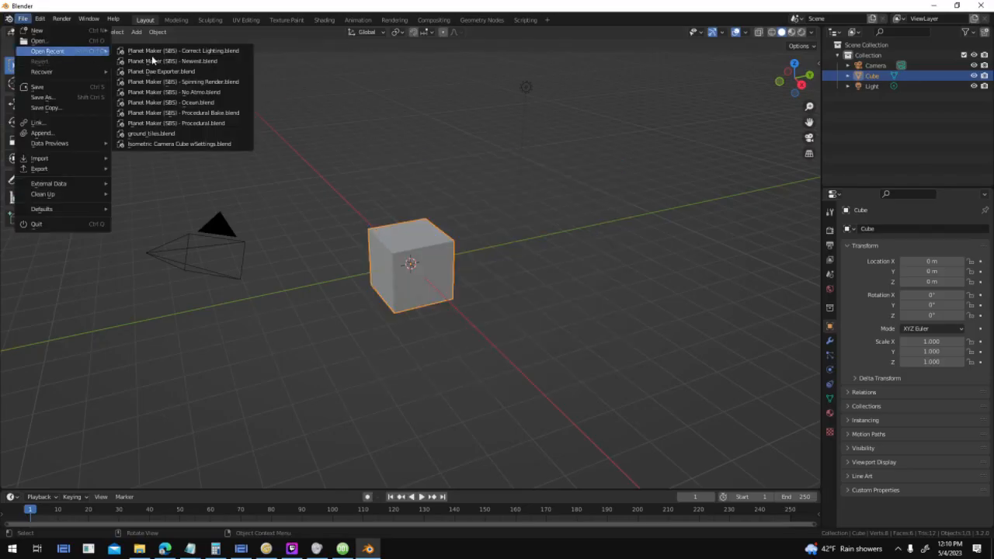
left_click(248, 73)
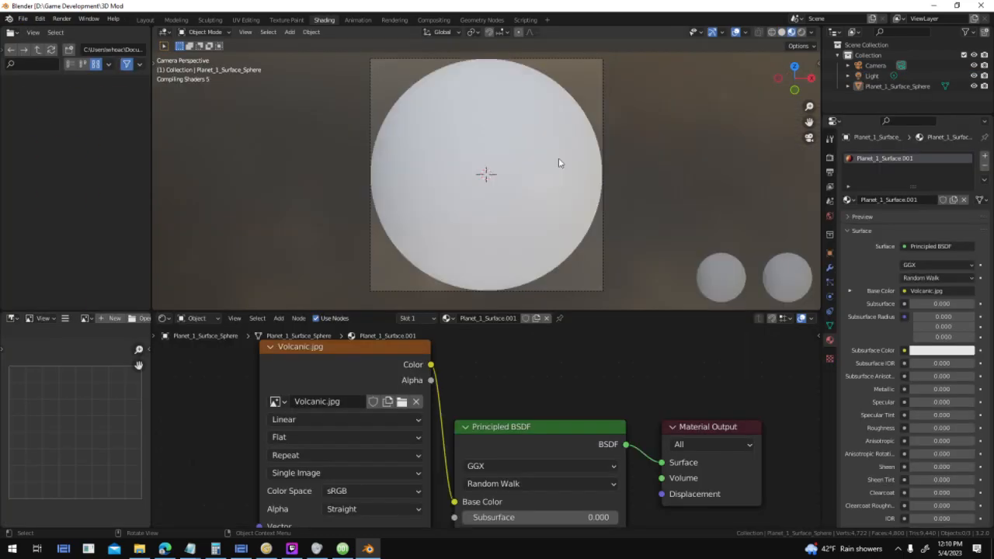
- Show the planet sphere with rendered shading and browse to the Planet Texture Pack 1 folder for a replacement for Volcanic.jpg
left_click(802, 32)
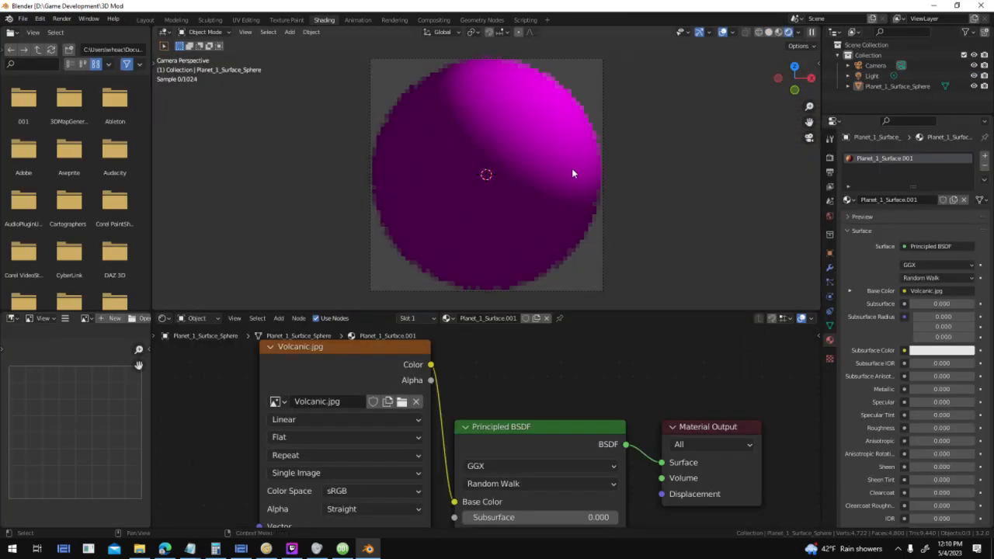
left_click(401, 402)
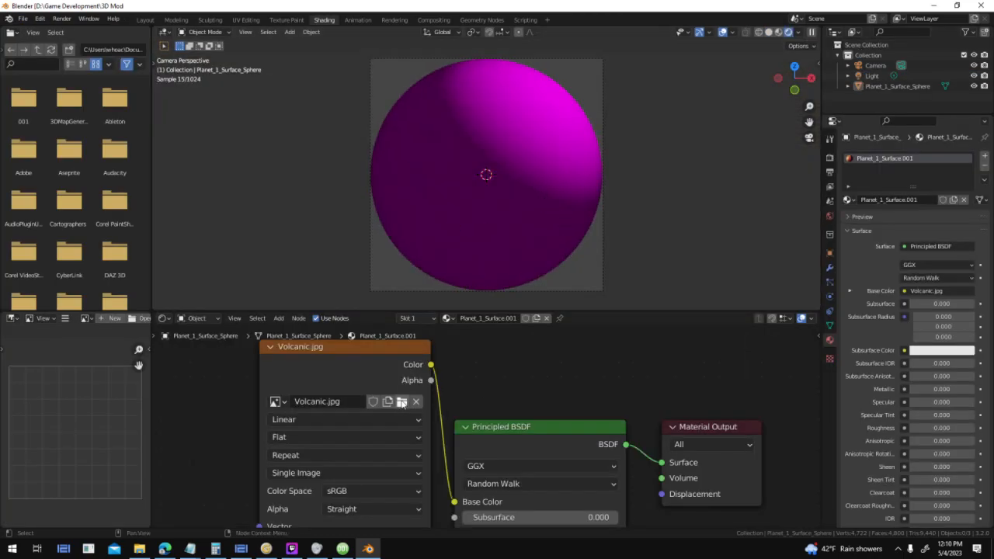
left_click(310, 236)
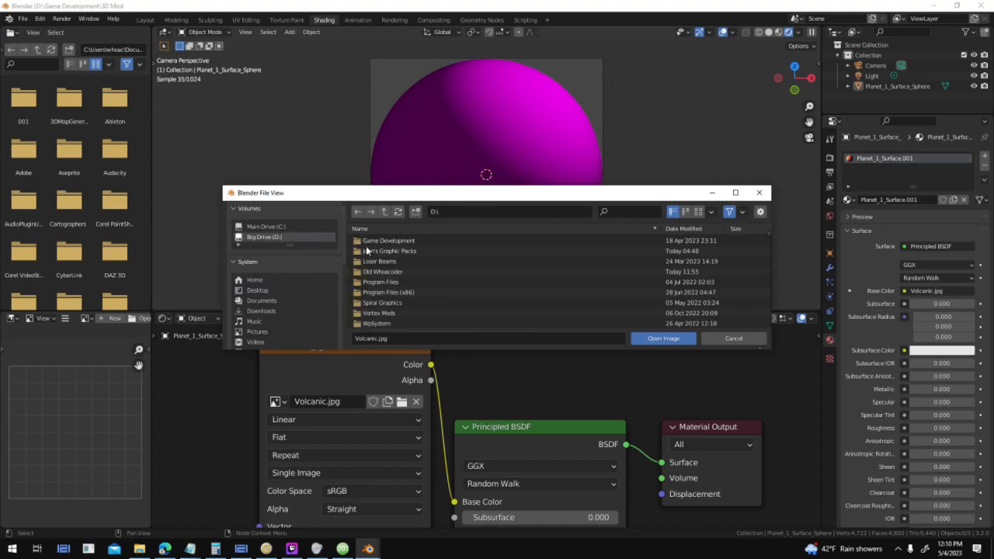
double_click(420, 249)
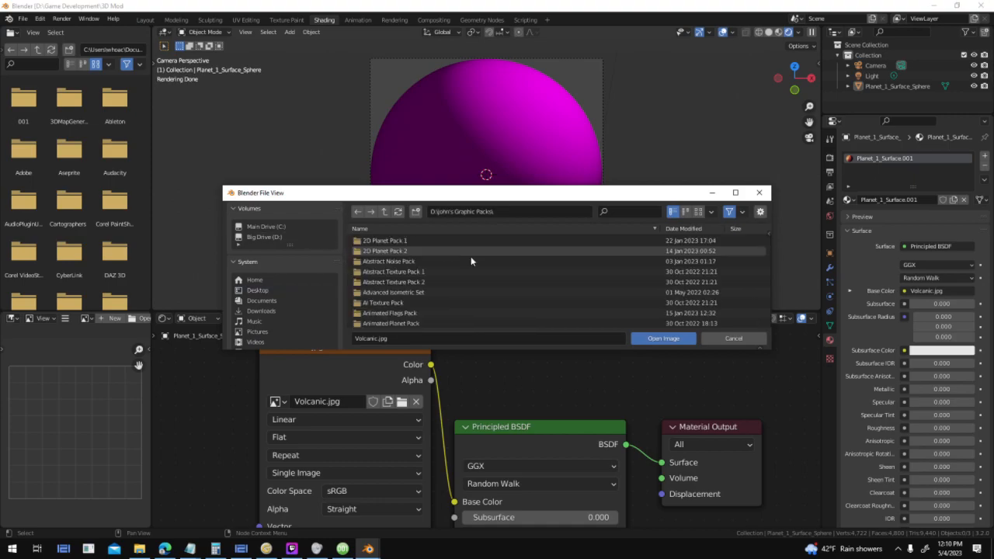
scroll(539, 279, "down", 10)
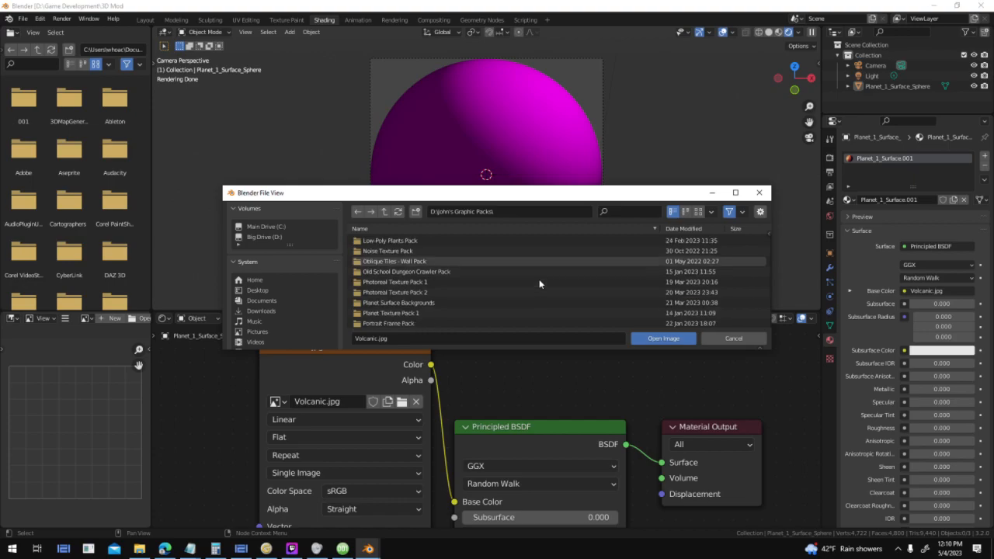
double_click(415, 290)
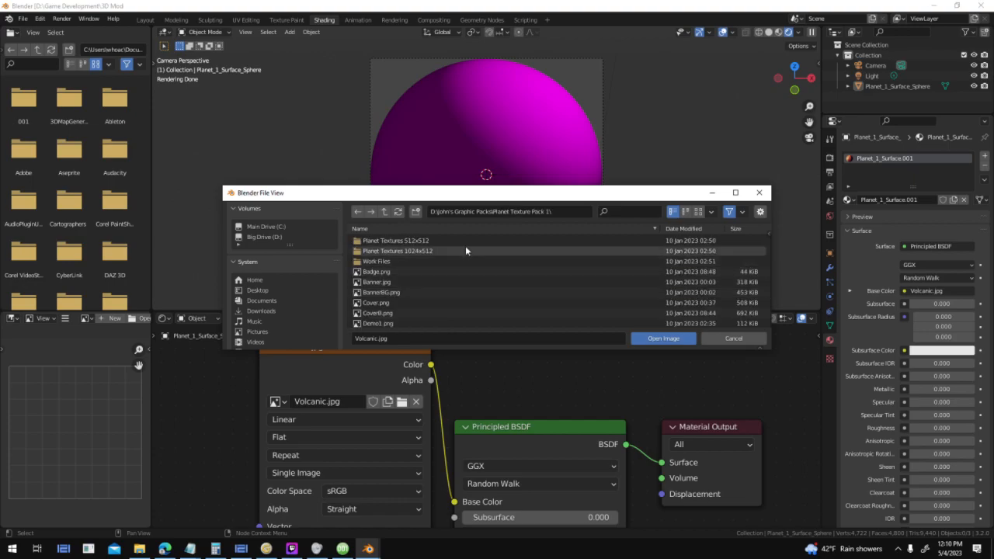
- Load Martian_03-1024x512.png from the Planet Textures 1024x512 Martian folder as the planet's surface image
double_click(466, 245)
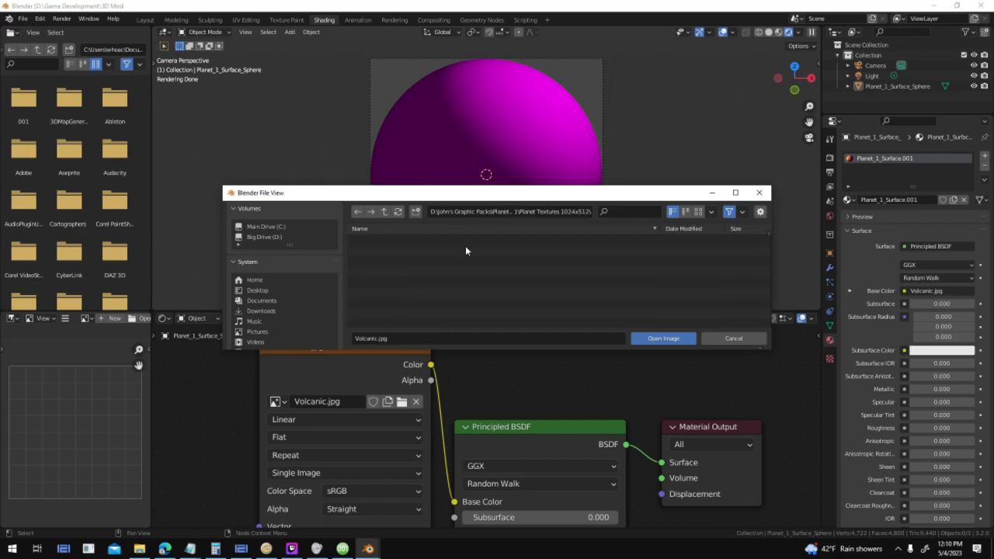
left_click(358, 213)
double_click(389, 248)
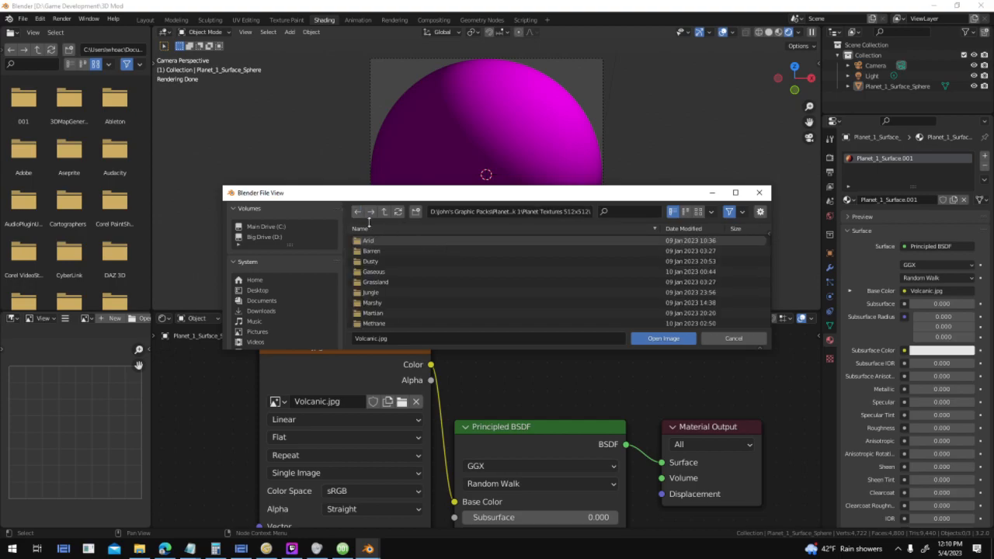
left_click(359, 213)
double_click(433, 248)
scroll(433, 264, "down", 2)
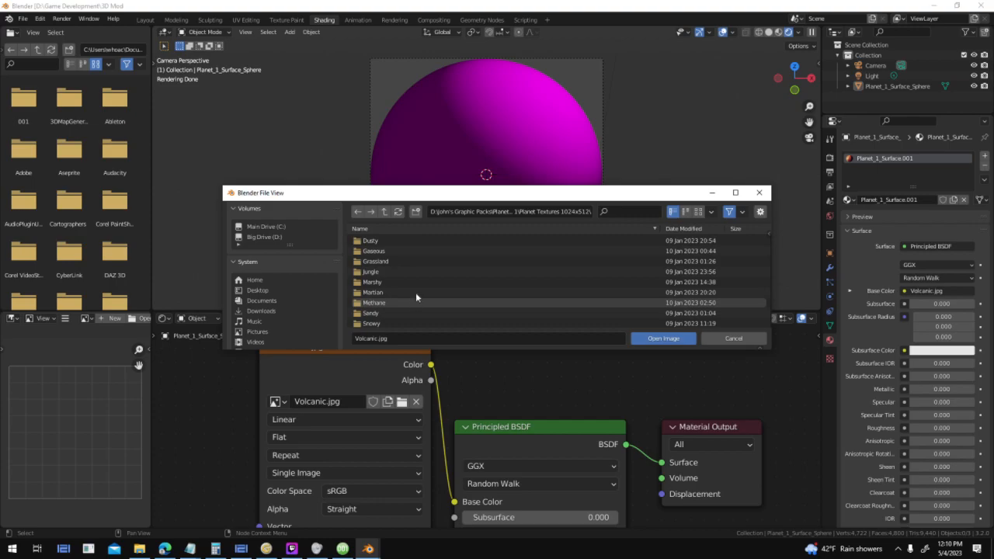
double_click(416, 293)
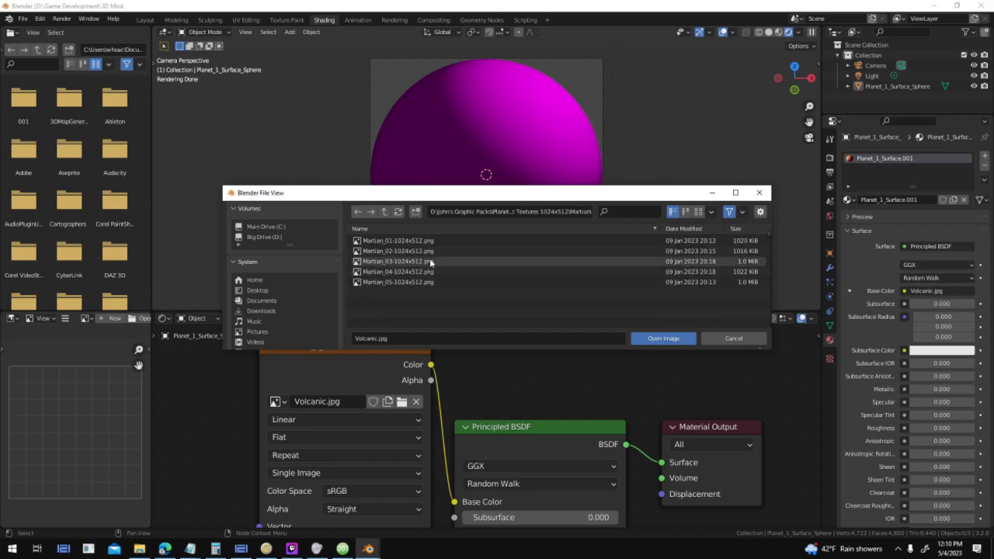
double_click(430, 260)
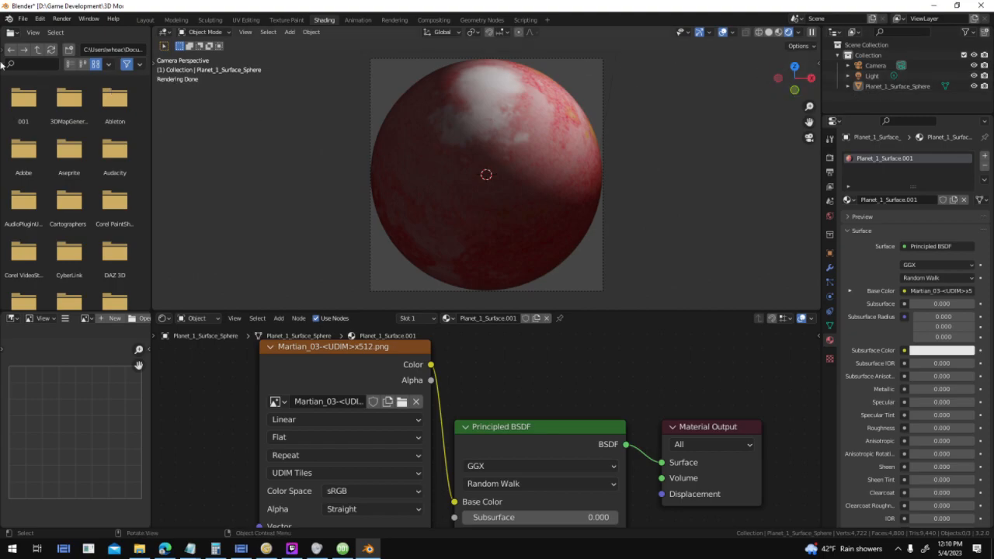
- Launch another Blender session and dismiss its splash screen to reach the default scene
left_click(23, 18)
mouse_move(96, 54)
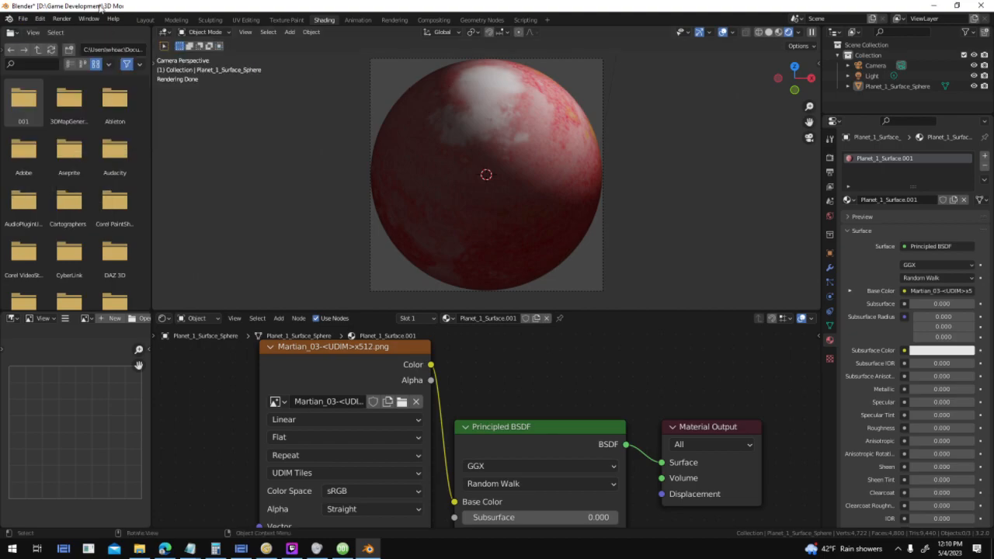
left_click(11, 549)
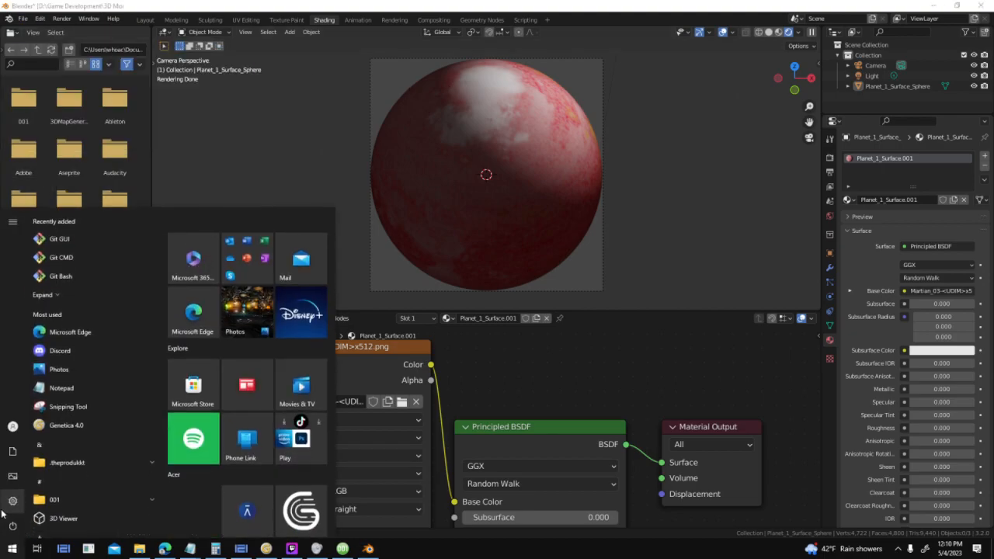
type("blend")
key("Return")
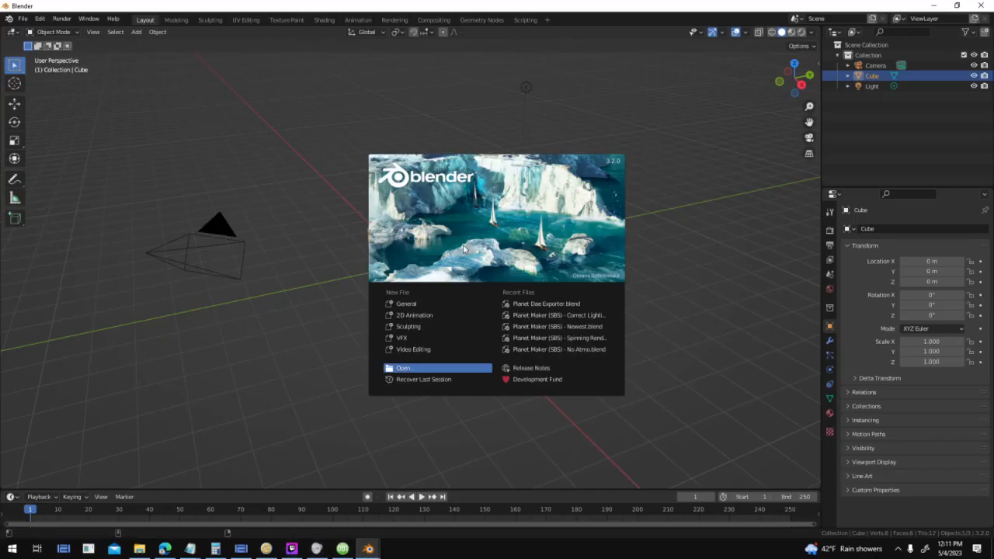
left_click(418, 243)
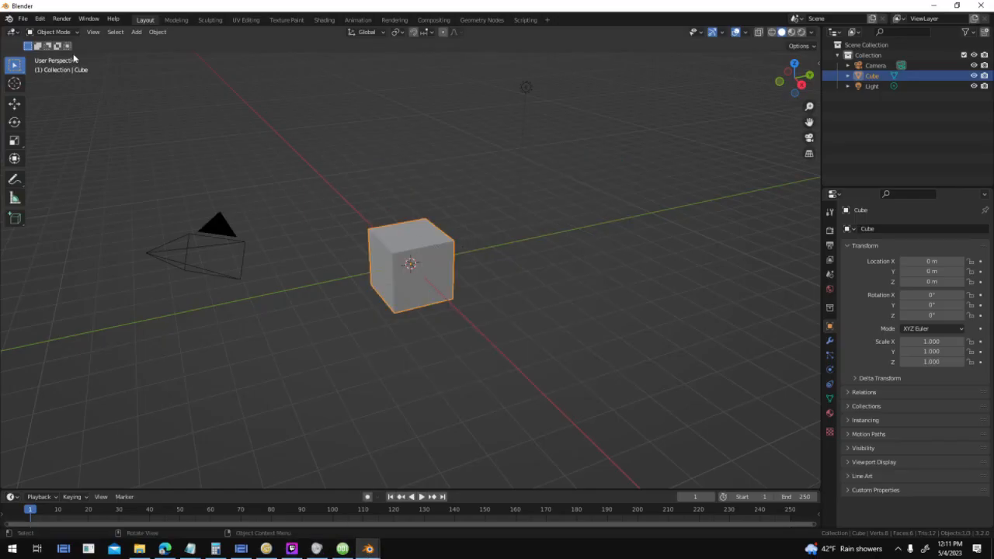
- Open the recent file Planet Maker (SBS) - Correct Lighting.blend, close the extra window and show the planet with rendered shading
left_click(28, 20)
mouse_move(93, 49)
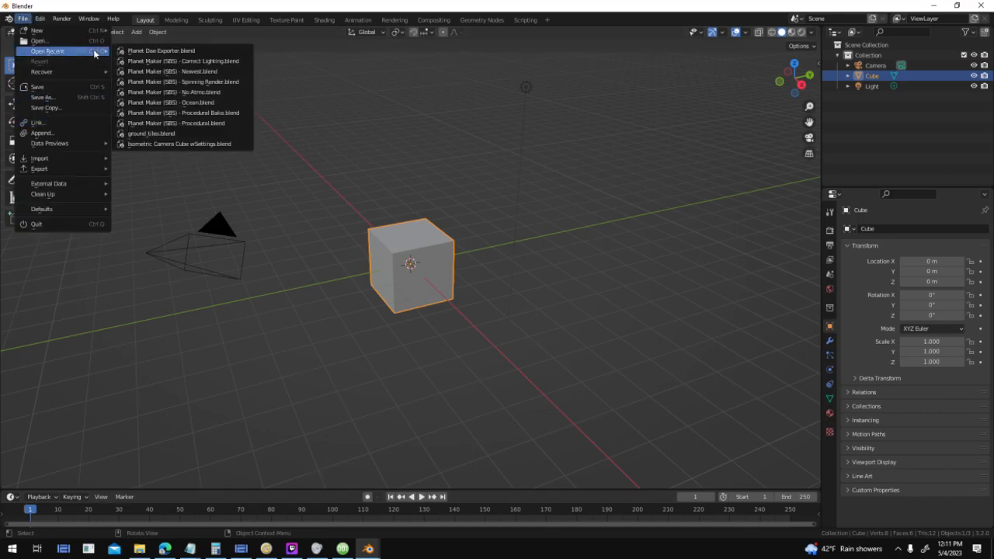
left_click(240, 61)
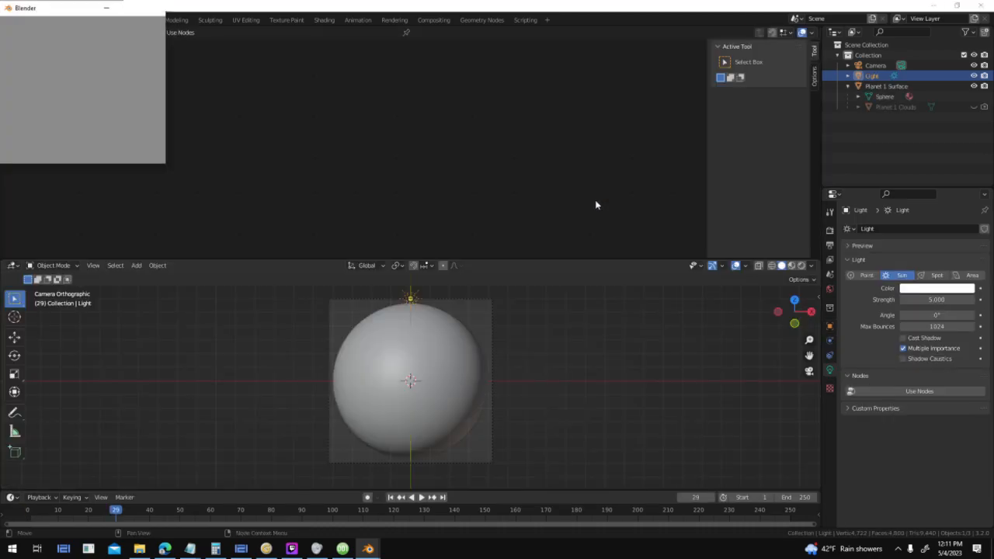
left_click(158, 11)
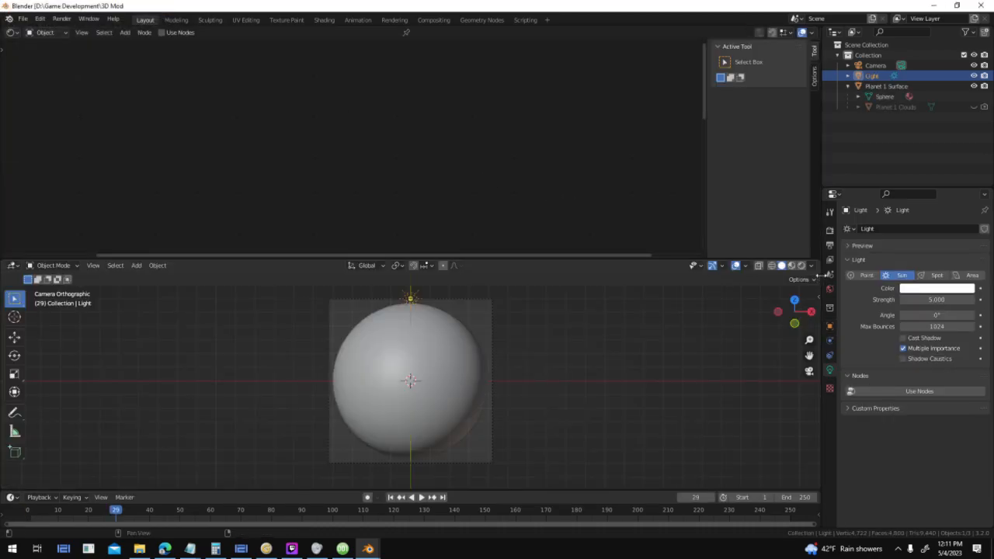
left_click(802, 266)
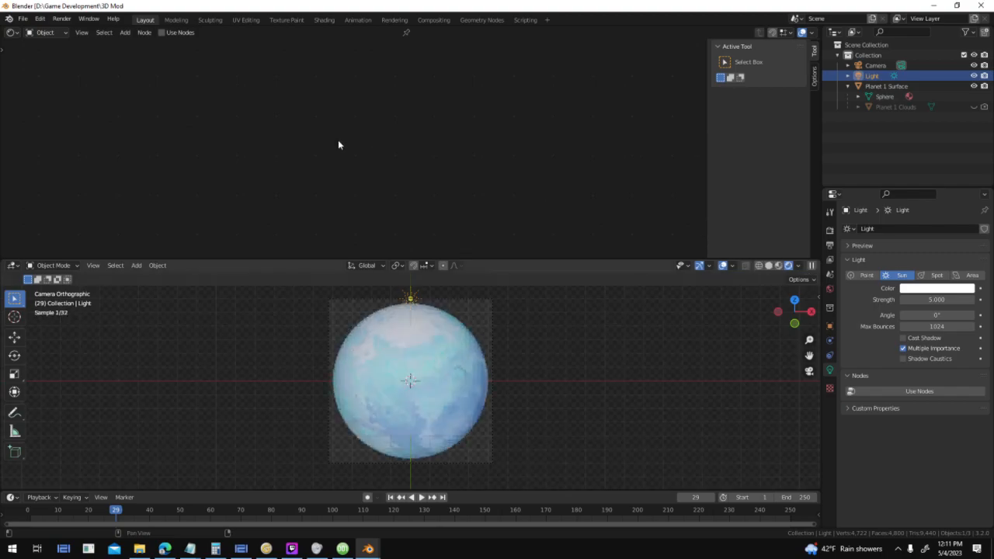
- Select Planet 1 Surface, examine its material nodes and the sphere from another angle, and return to the camera view
left_click(887, 86)
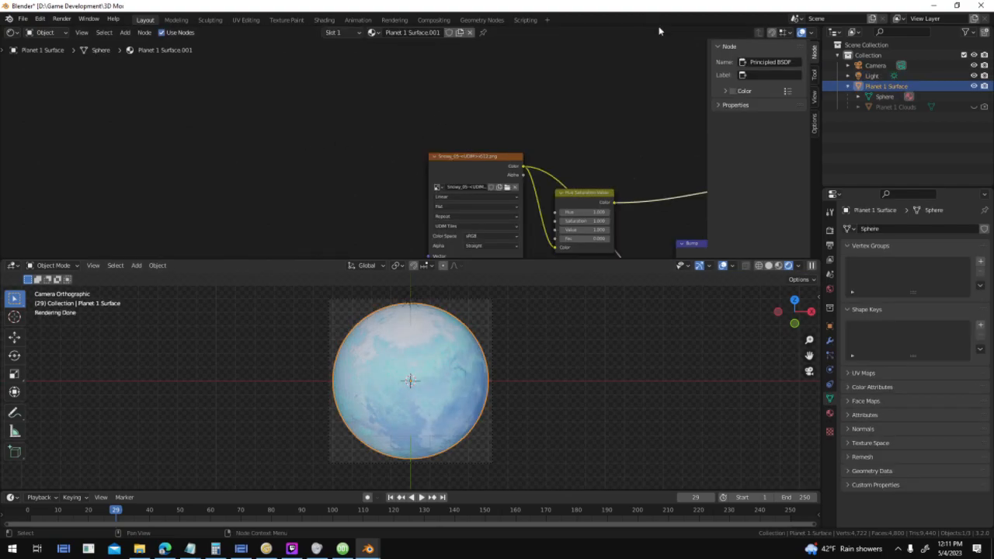
middle_click_drag(405, 65, 135, 0)
middle_click_drag(340, 301, 346, 297)
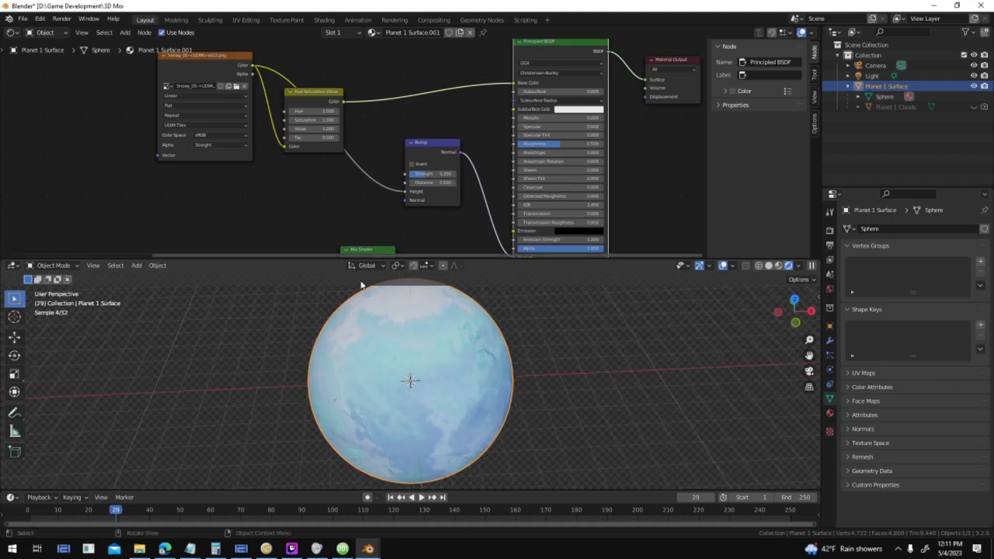
middle_click_drag(584, 397, 710, 402)
key("KP_0")
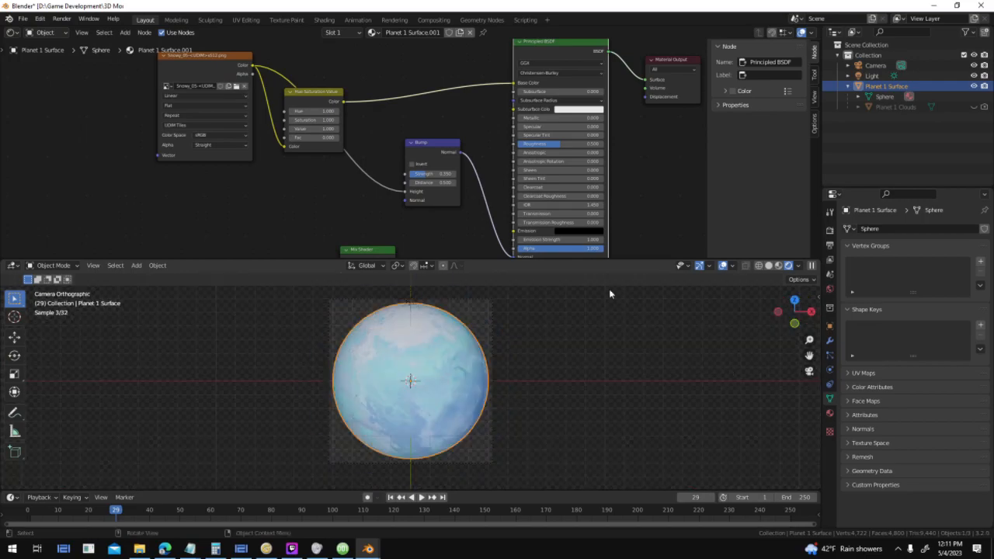
- Select the camera and examine its transform, lens settings and available projection types
left_click(877, 66)
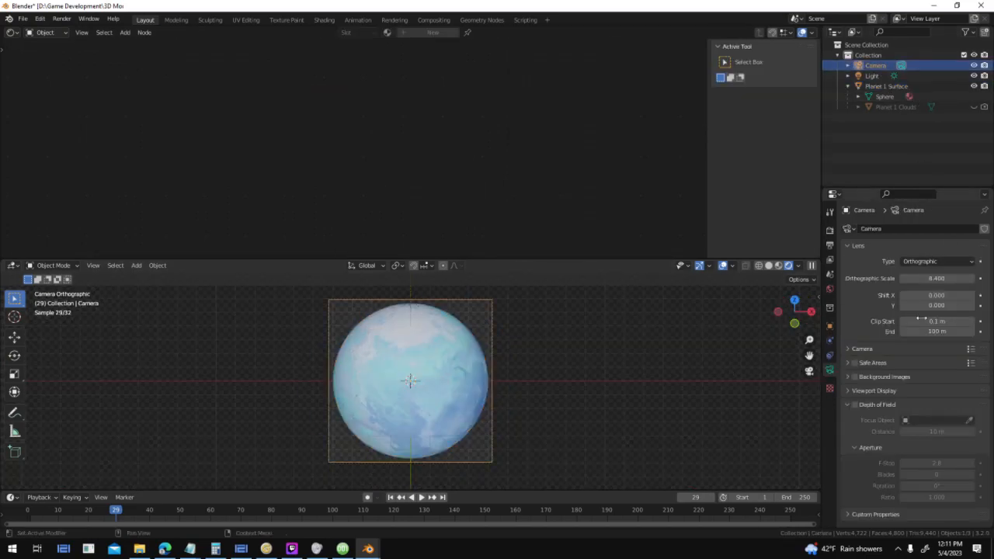
left_click(831, 328)
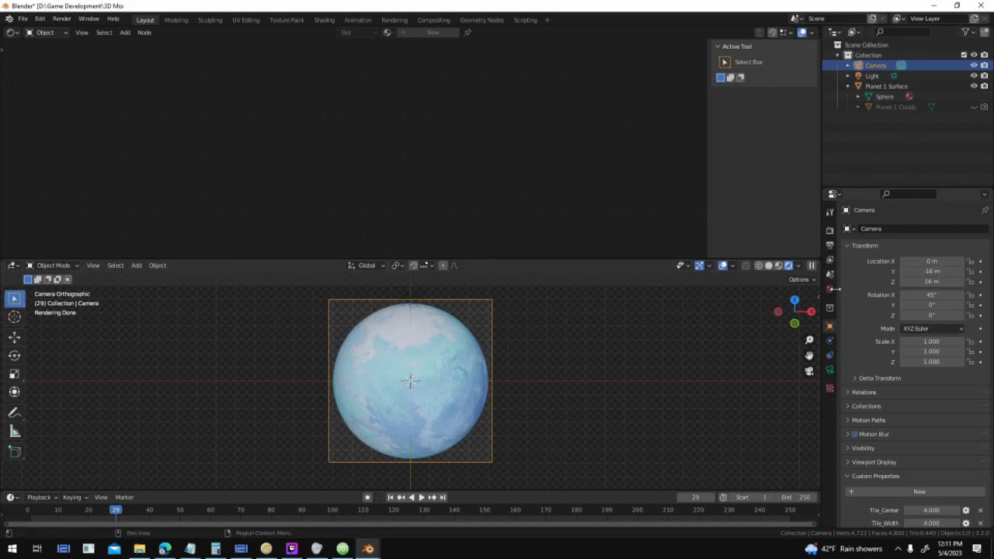
left_click(829, 372)
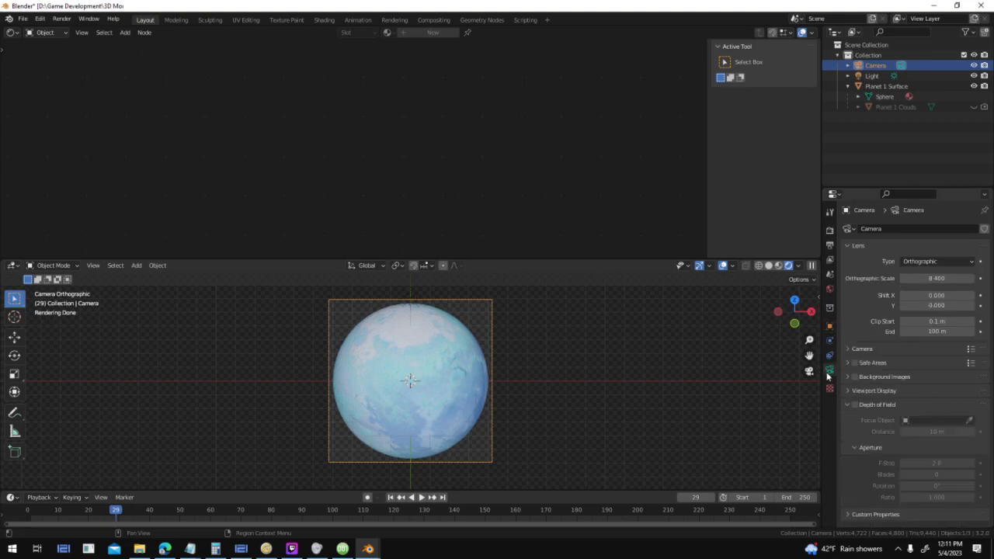
left_click(944, 261)
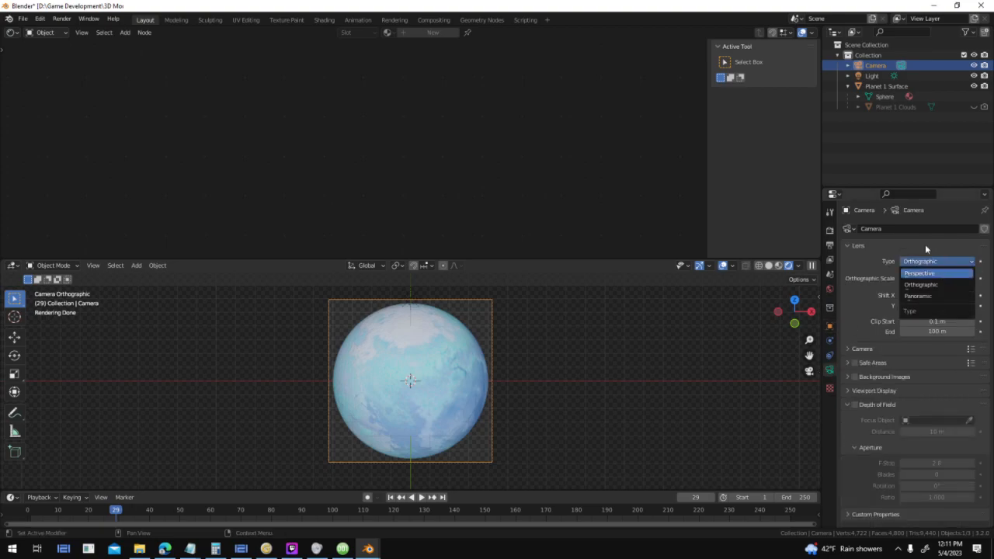
- Reselect Planet 1 Surface, undo a trial change on the Bump node, and move the Hue Saturation Value node lower in the graph
left_click(882, 86)
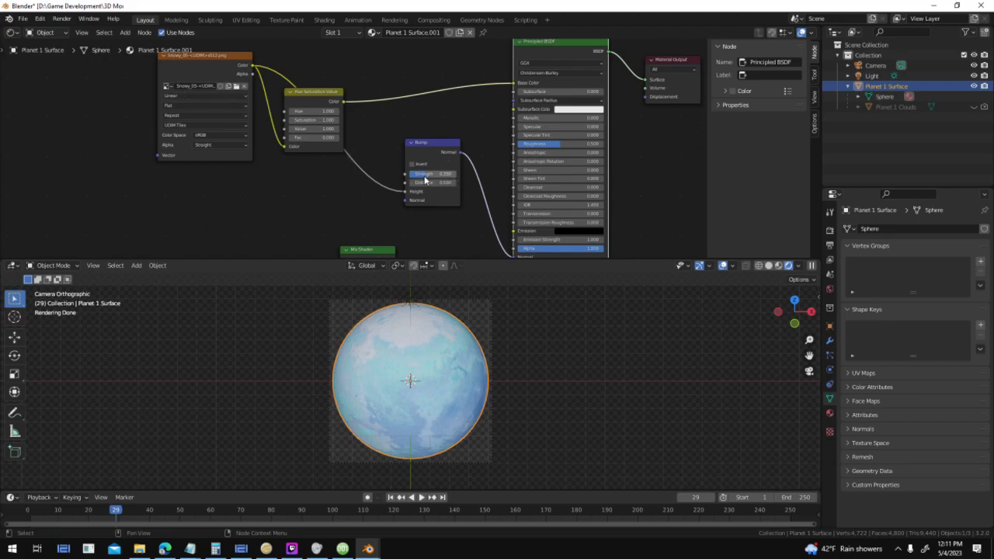
mouse_move(455, 174)
left_mouse_down()
mouse_move(412, 174)
mouse_move(433, 191)
mouse_move(426, 187)
mouse_move(497, 183)
mouse_move(429, 183)
mouse_move(439, 174)
mouse_move(460, 183)
left_mouse_up()
key("ctrl+z")
left_click_drag(332, 94, 347, 164)
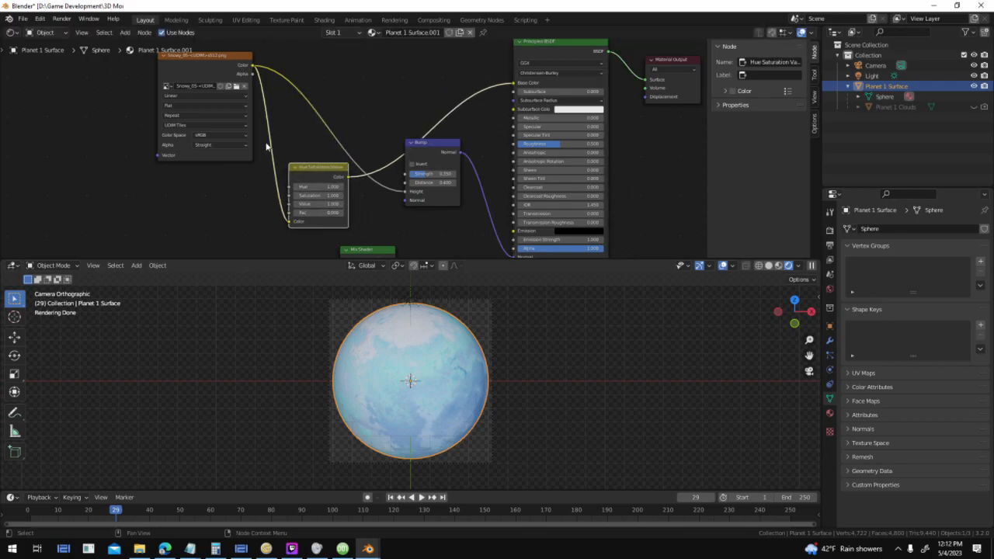
- Load Martian_01-1024x512.png from the Martian folder as the planet's surface image
left_click(237, 86)
left_click(389, 212)
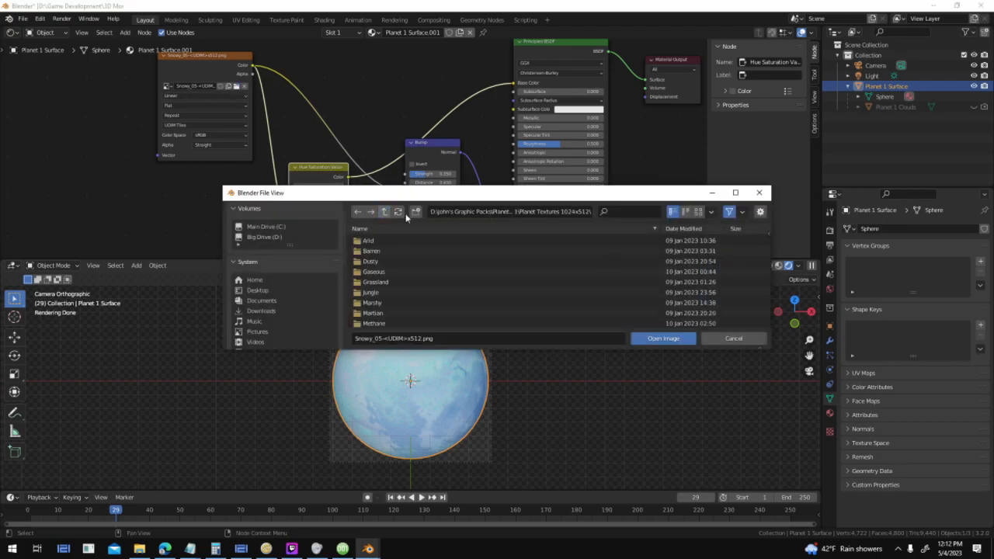
left_click(429, 295)
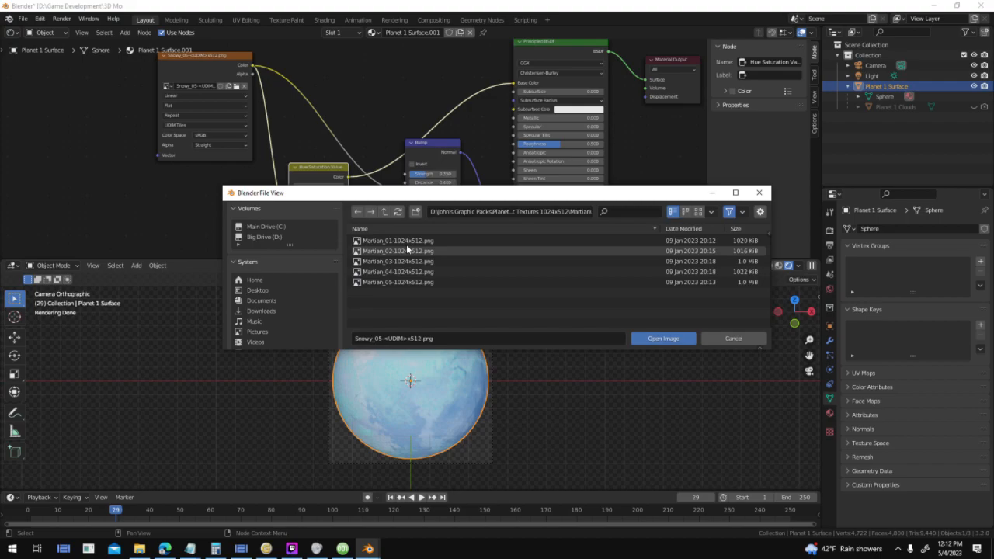
double_click(408, 242)
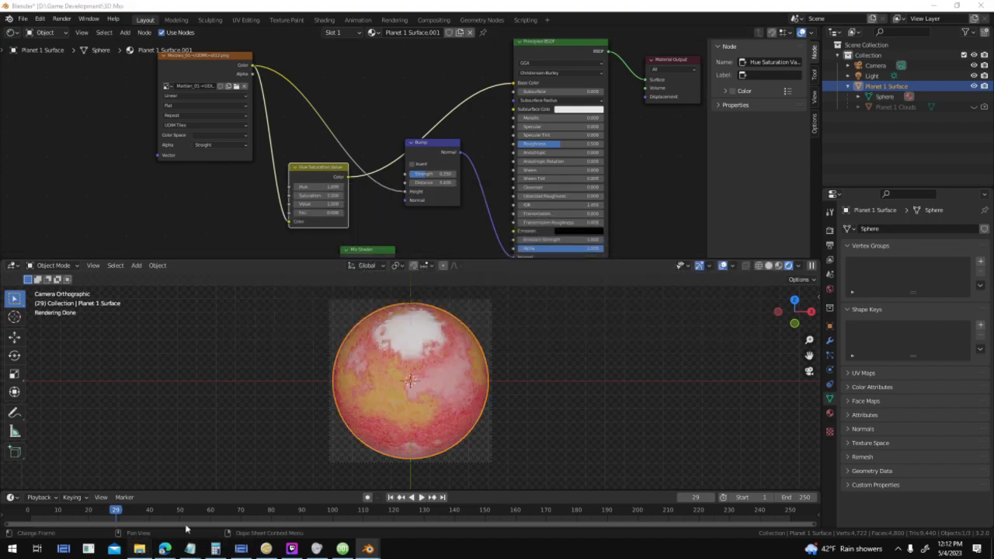
- View the original Martian_01-1024x512.png from the Martian folder in File Explorer, and return to Blender
left_click(139, 550)
left_click(472, 153)
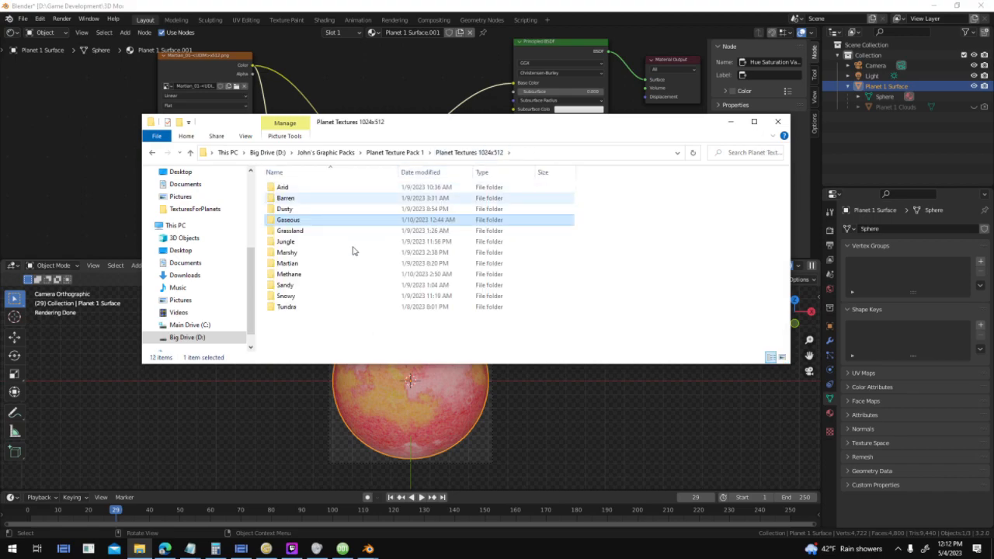
double_click(350, 266)
double_click(309, 210)
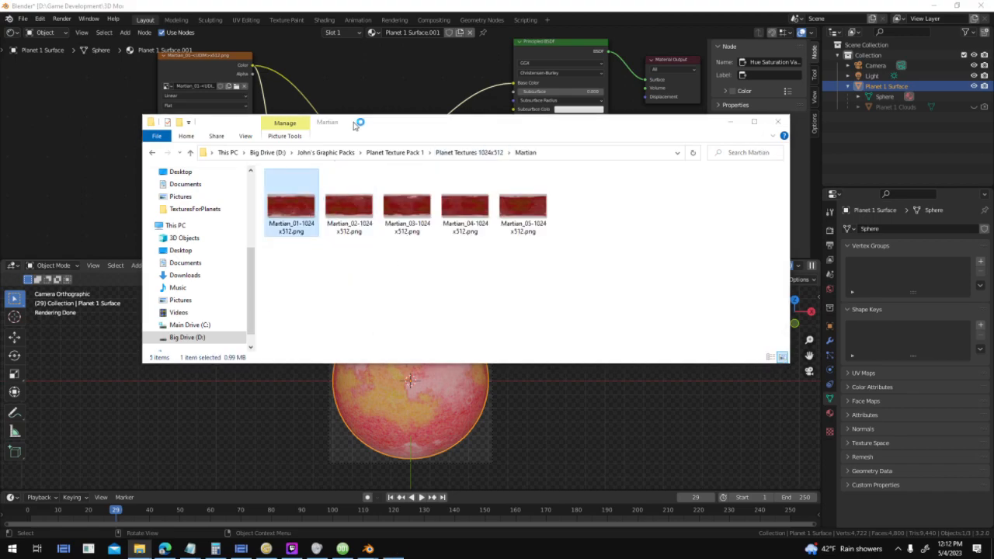
left_click(338, 97)
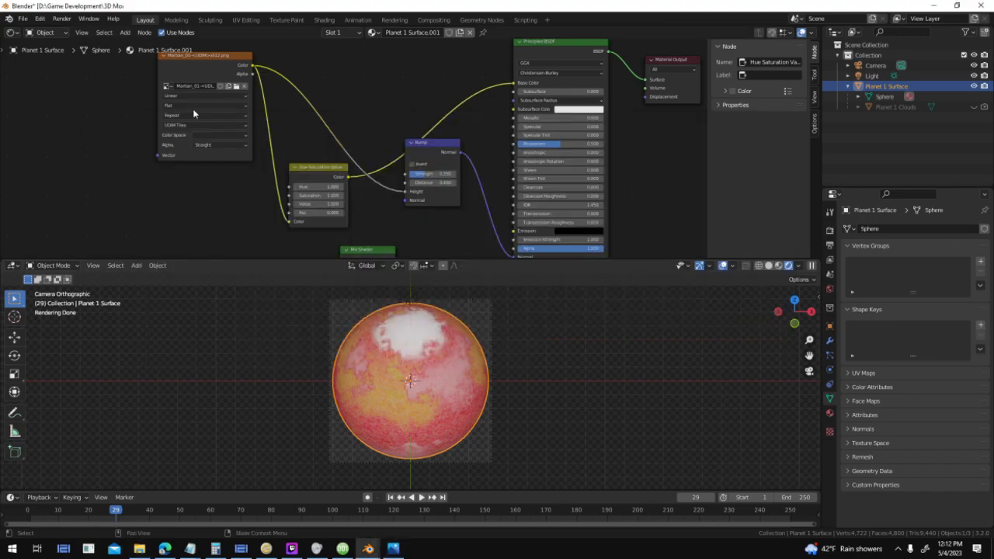
- Set the surface image's color space to sRGB and compare the planet's colors with the original Martian_01 image
left_click(233, 137)
left_click(248, 194)
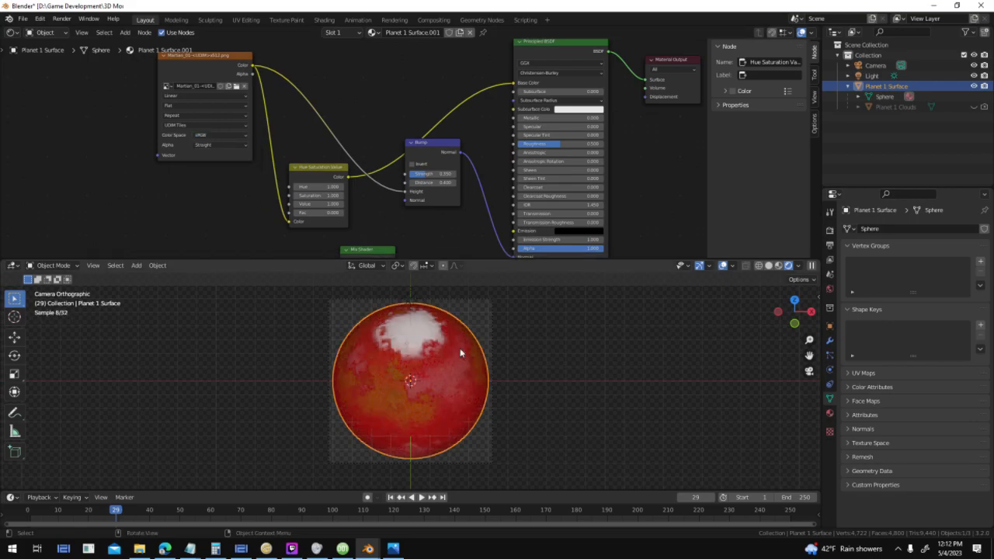
left_click(393, 549)
left_click_drag(714, 165, 476, 152)
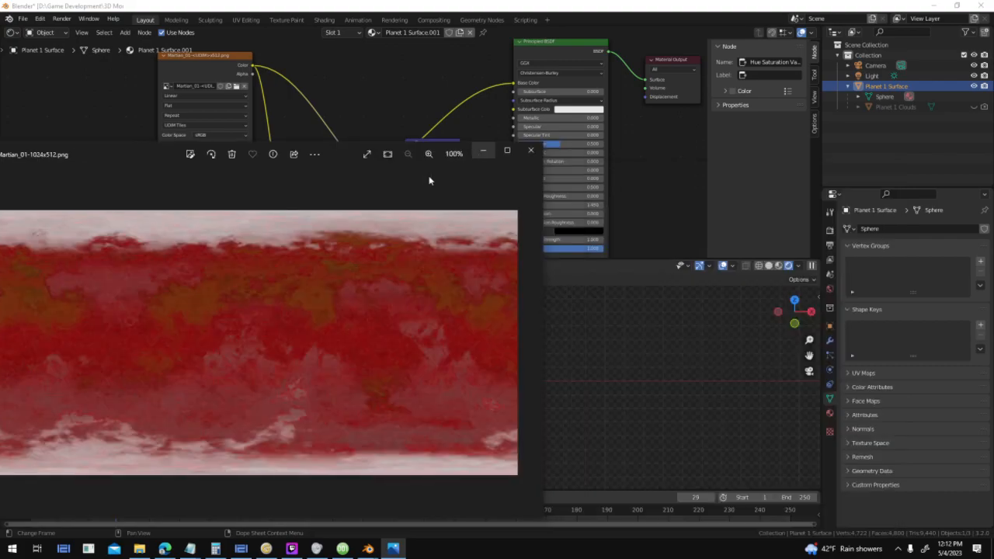
left_click(483, 151)
mouse_move(631, 156)
middle_mouse_down()
mouse_move(598, 133)
mouse_move(631, 140)
middle_mouse_up()
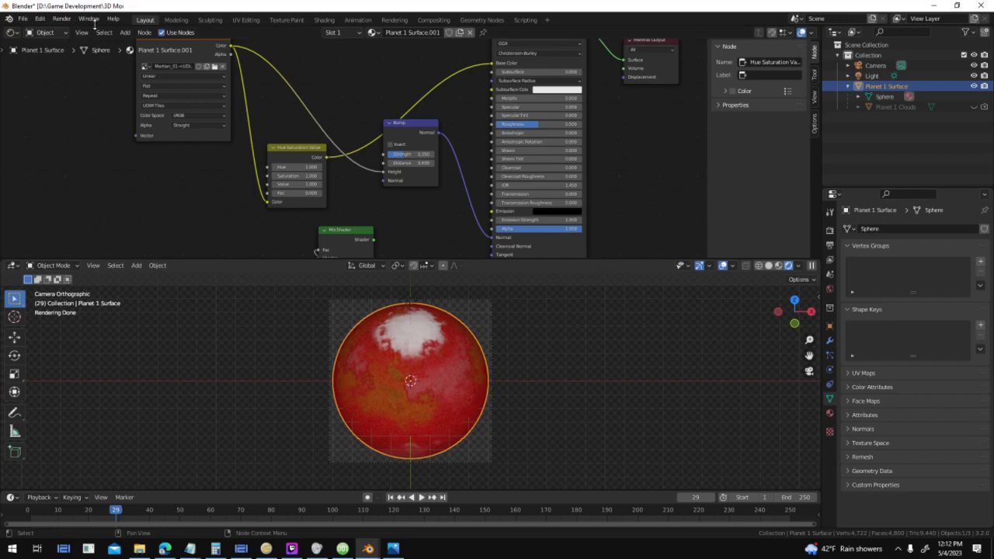
- Render the planet as a still image and place the render window beside the viewport planet for comparison
left_click(62, 18)
left_click(82, 29)
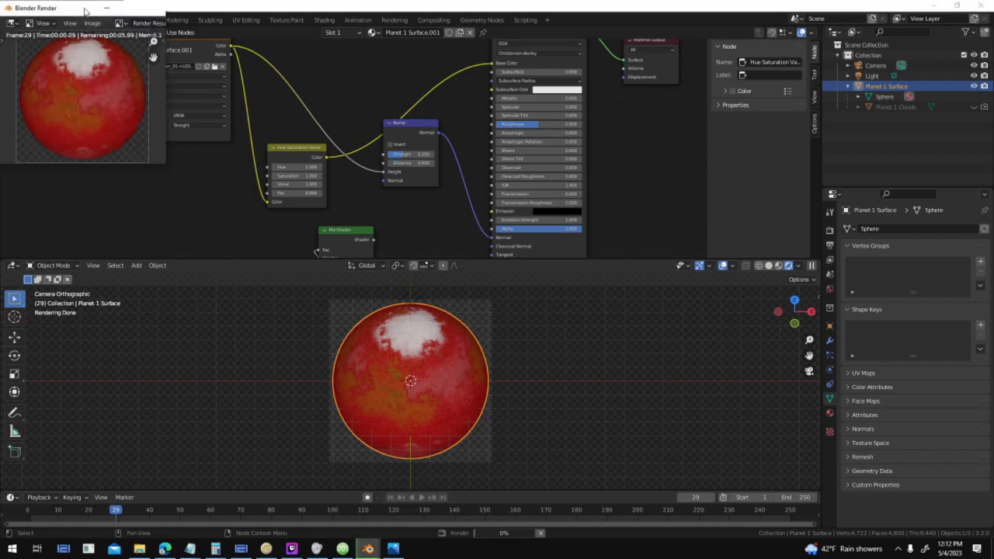
mouse_move(108, 6)
left_mouse_down()
mouse_move(117, 49)
mouse_move(112, 3)
mouse_move(72, 10)
mouse_move(93, 48)
mouse_move(101, 10)
left_mouse_up()
left_click_drag(221, 131, 289, 296)
left_click_drag(327, 352, 327, 403)
left_click_drag(276, 205, 131, 220)
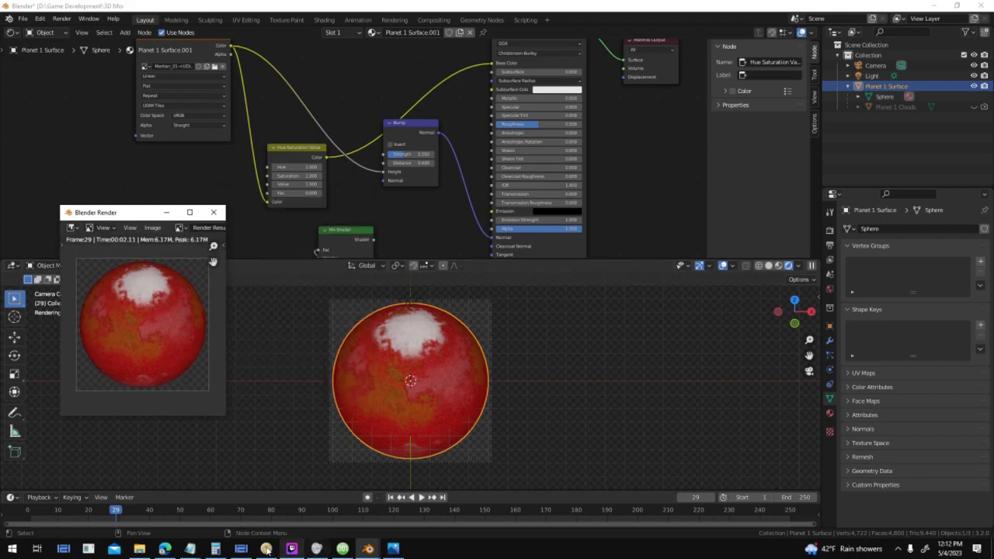
- Switch to 001 Game Creator and look over the planets on the Sector 0 map and the other open windows
left_click(343, 549)
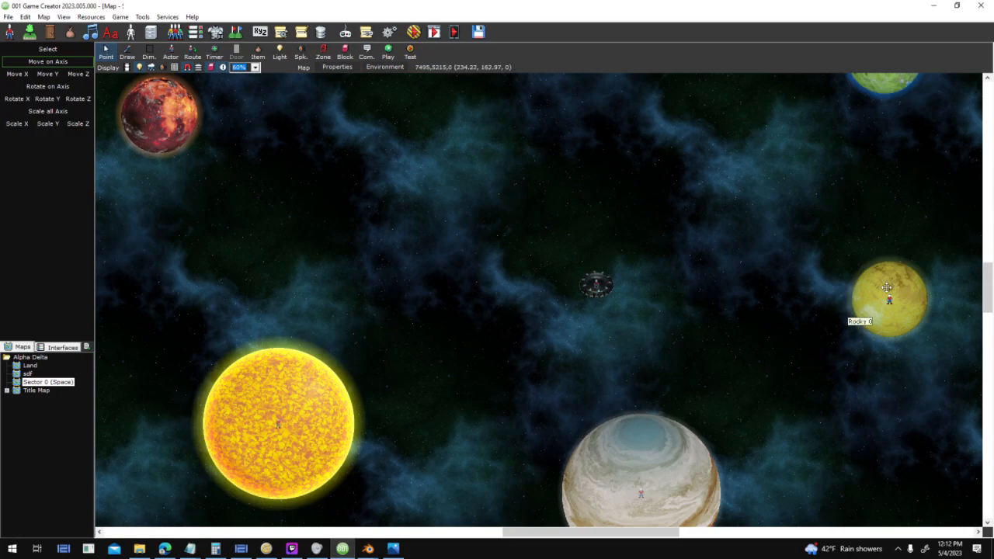
middle_click_drag(830, 110, 694, 169)
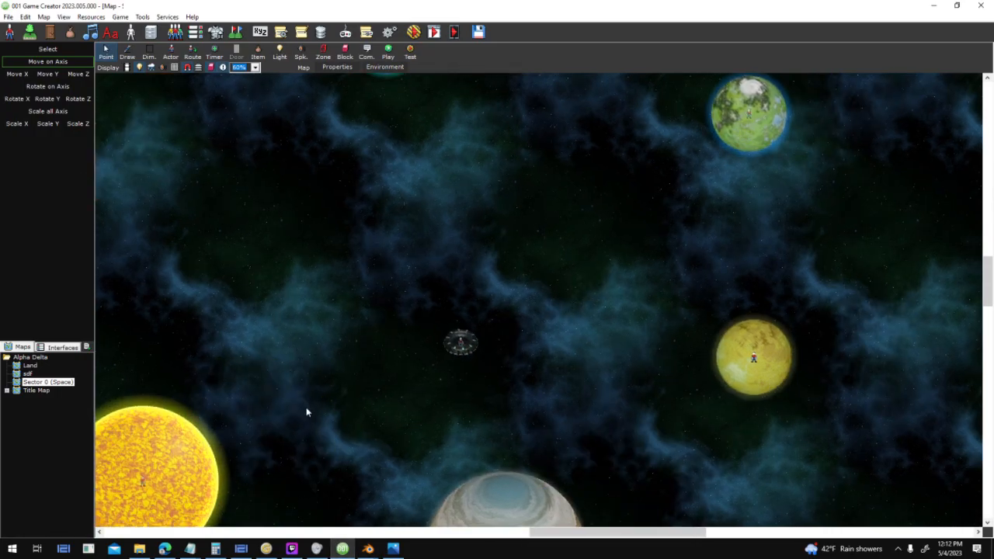
left_click(393, 549)
left_click(393, 548)
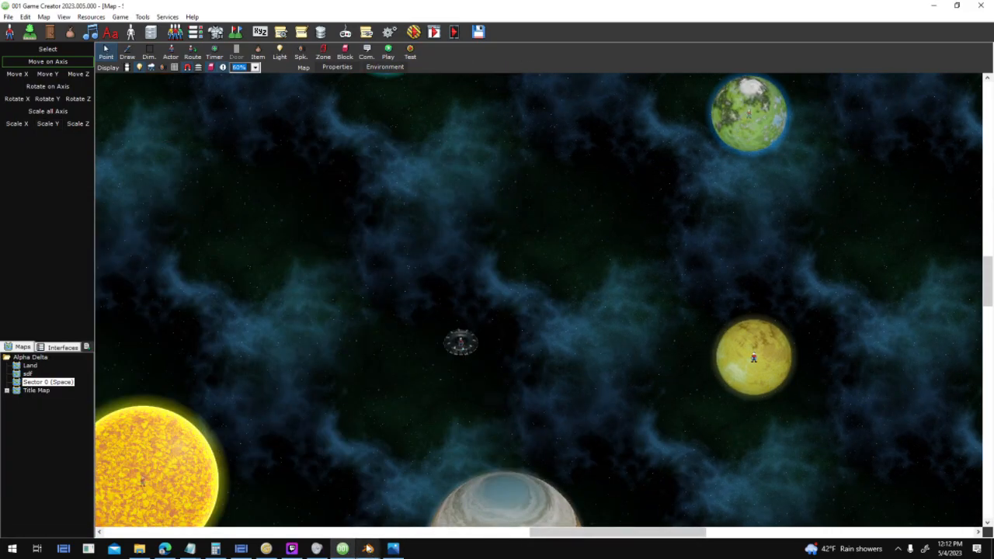
left_click(292, 549)
left_click(293, 549)
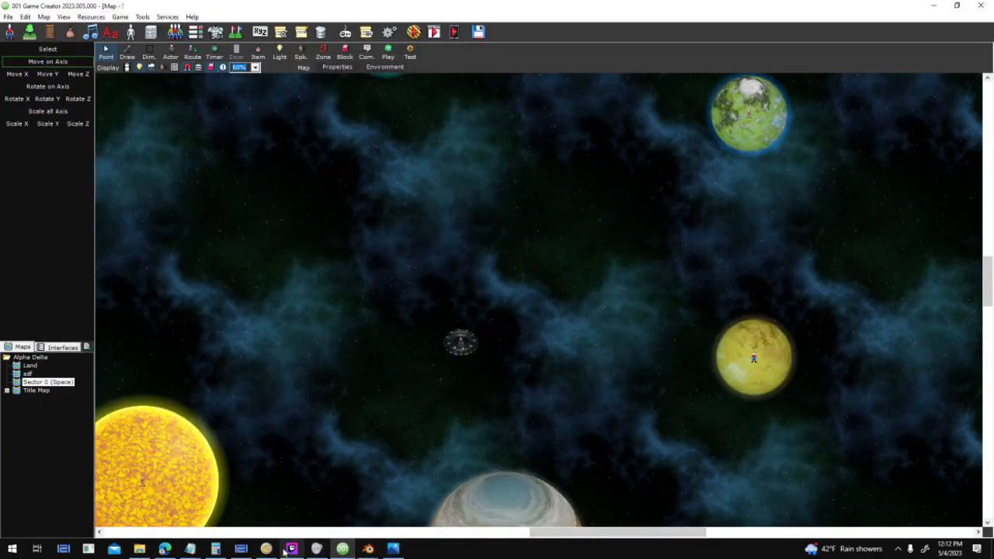
mouse_move(245, 553)
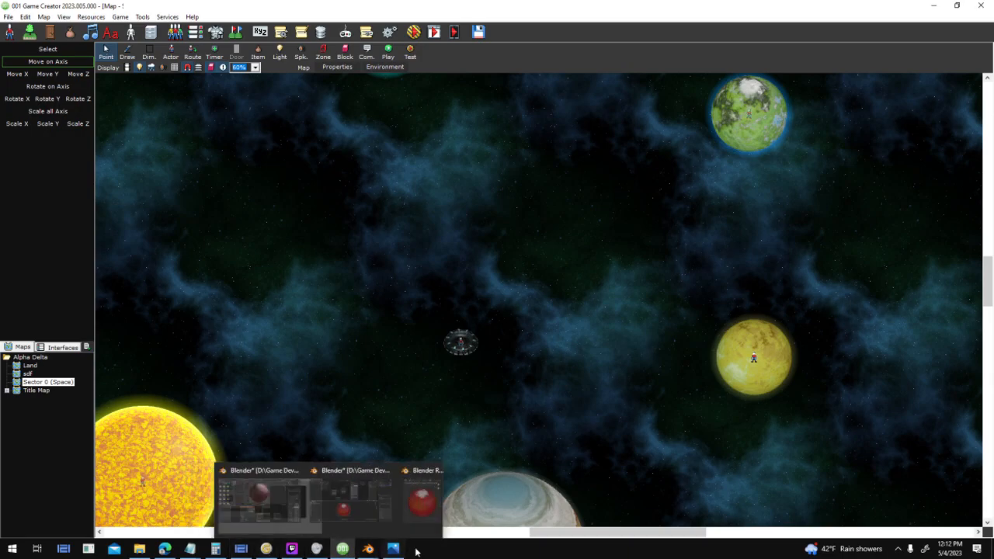
- Switch to Discord and replace the second line of the latest AlphaBeta thread message with "Streaming NOW (12PM Mountain Time)"
left_click(901, 548)
left_click(919, 528)
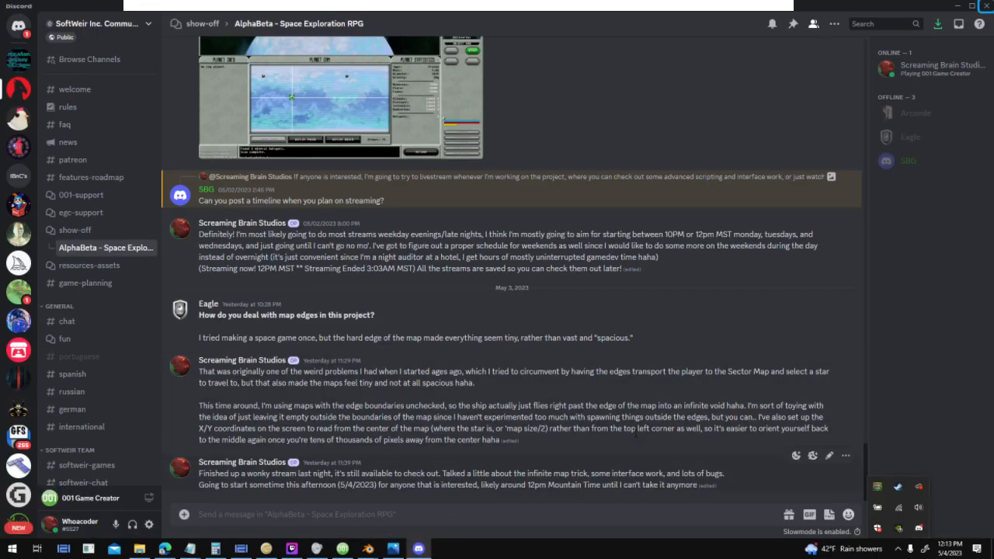
left_click(828, 456)
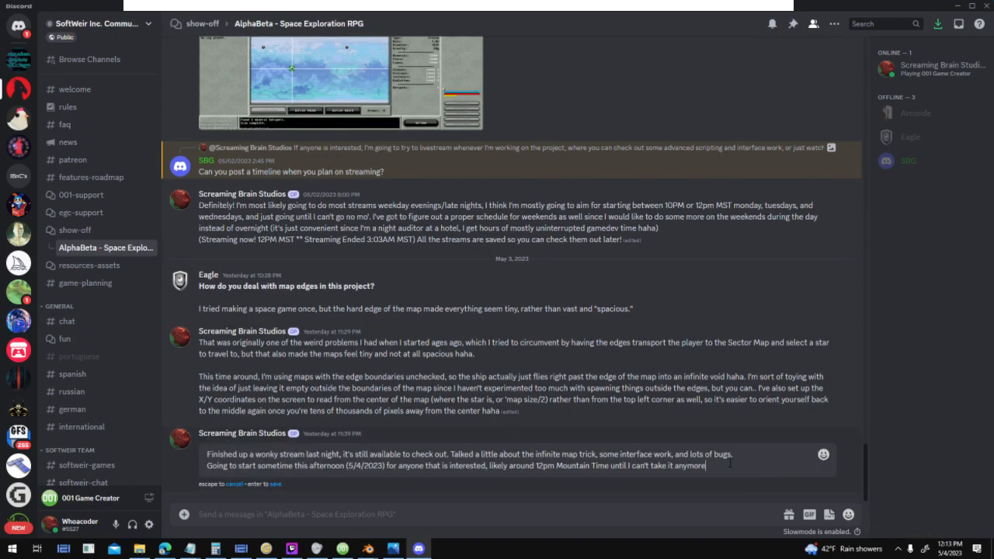
left_click_drag(707, 466, 186, 464)
type("St")
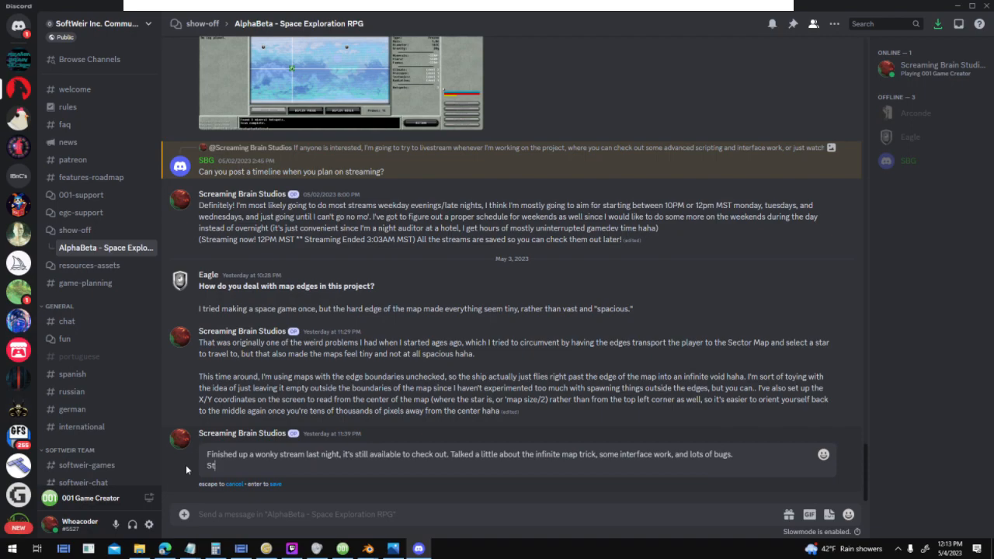
type("reaming NOW (12PM Mountaint")
key("BackSpace")
type("Time)")
scroll(338, 160, "up", 5)
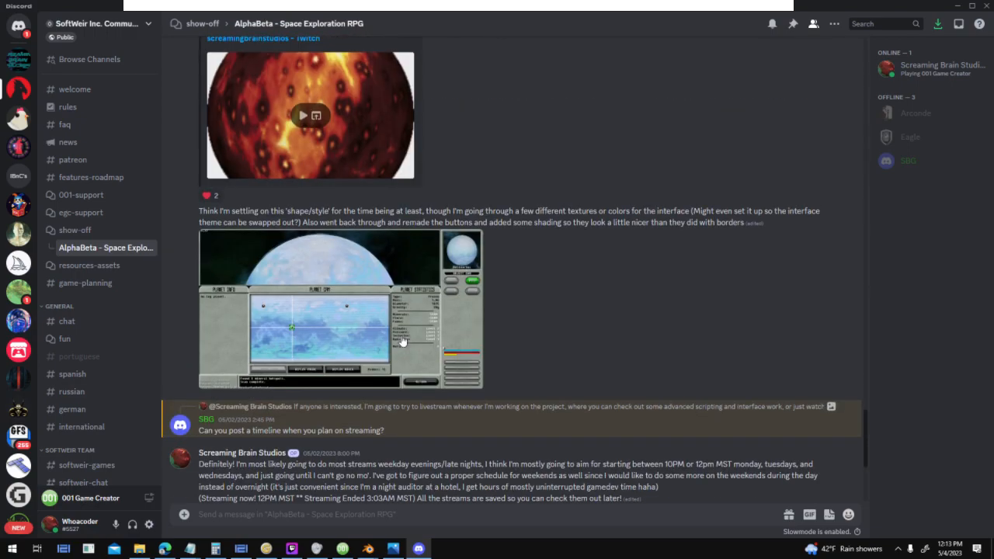
scroll(338, 159, "down", 5)
scroll(334, 161, "up", 5)
right_click(329, 161)
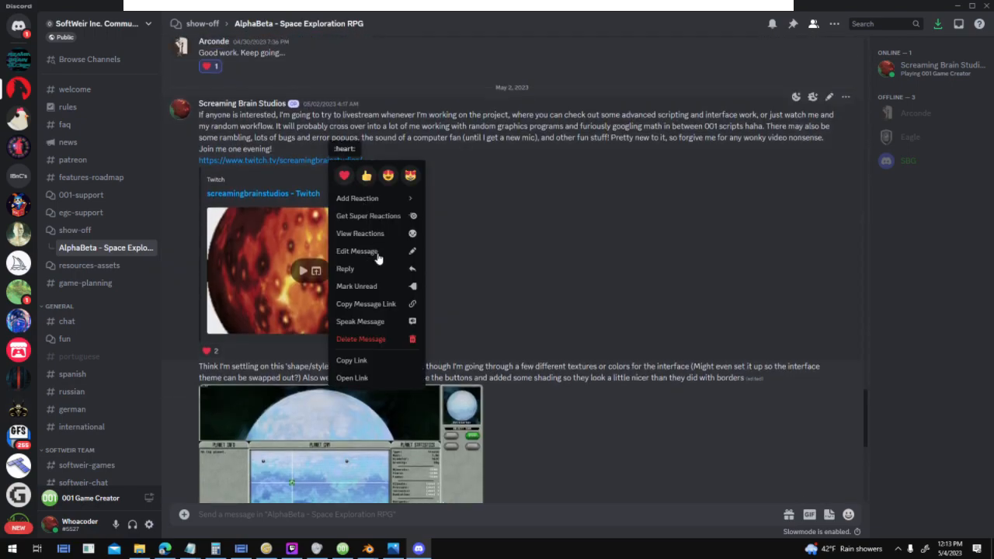
left_click(386, 361)
key("Up")
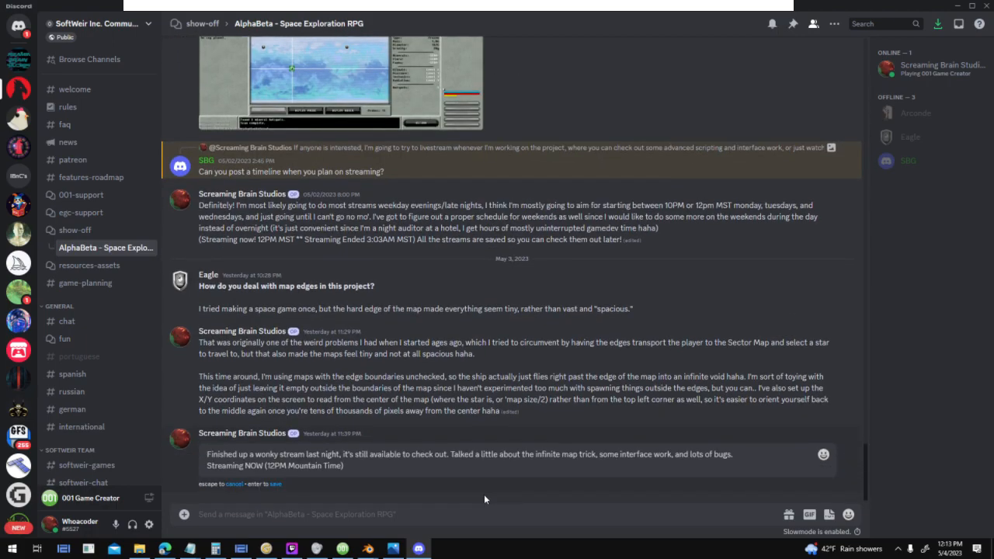
type("https://www.twitch.tv/screamingbrainstudios/")
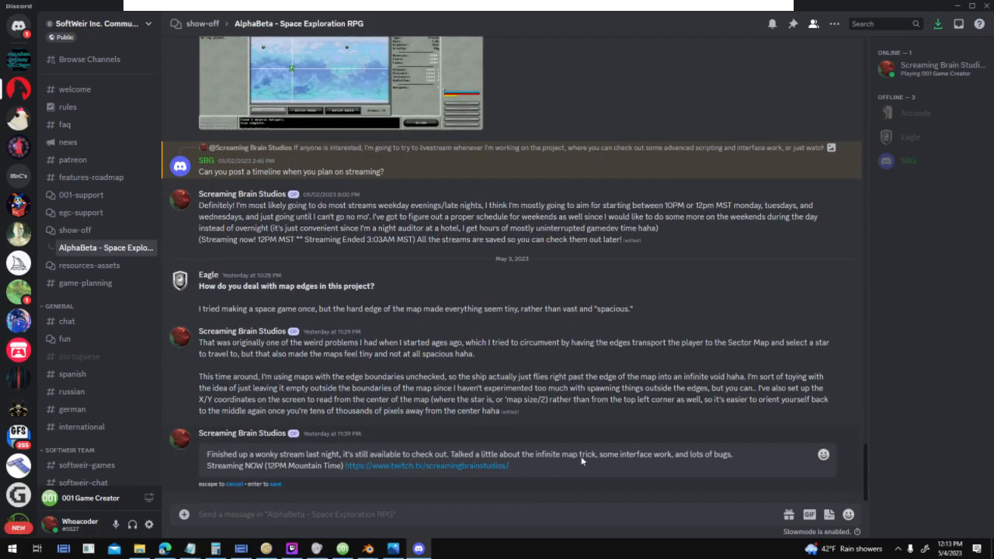
key("Return")
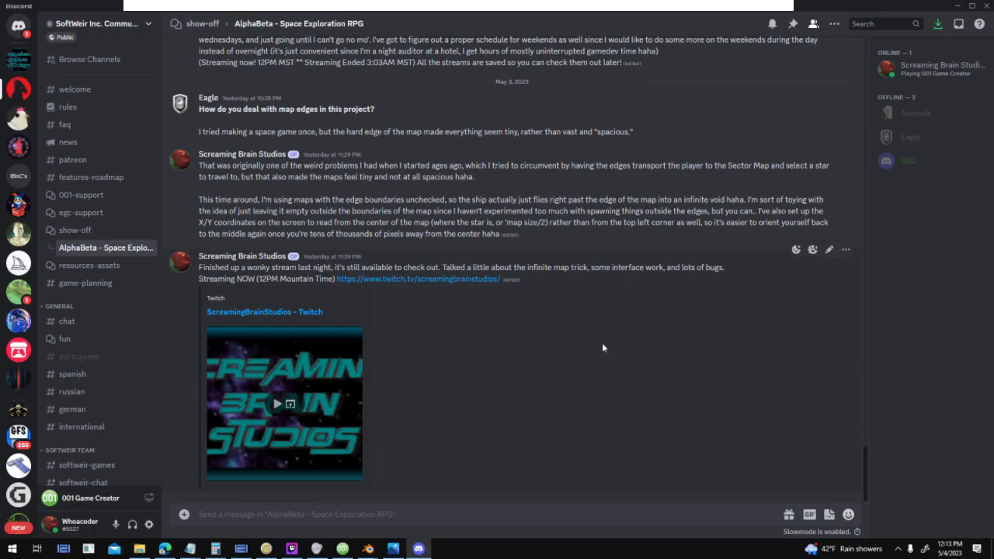
- Close Discord, bring up the Blender render window, and start saving the rendered planet as an image
left_click(988, 6)
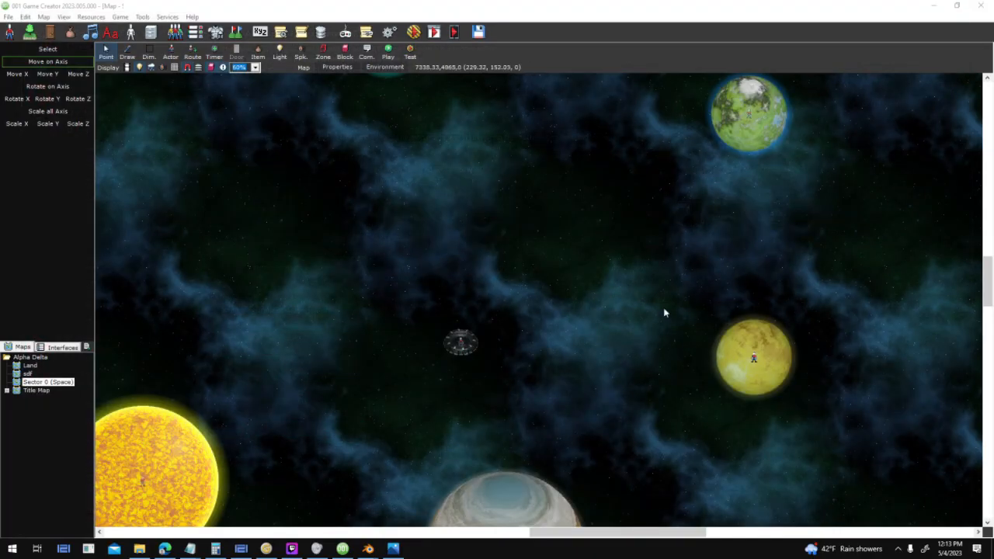
scroll(544, 336, "up", 1)
left_click(395, 550)
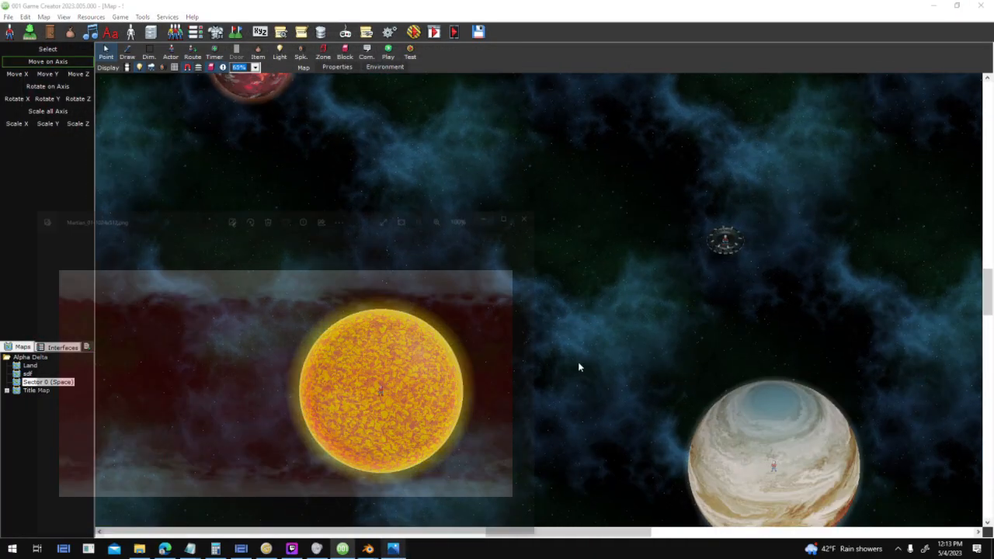
left_click(484, 151)
mouse_move(368, 549)
left_click(477, 519)
left_click(152, 228)
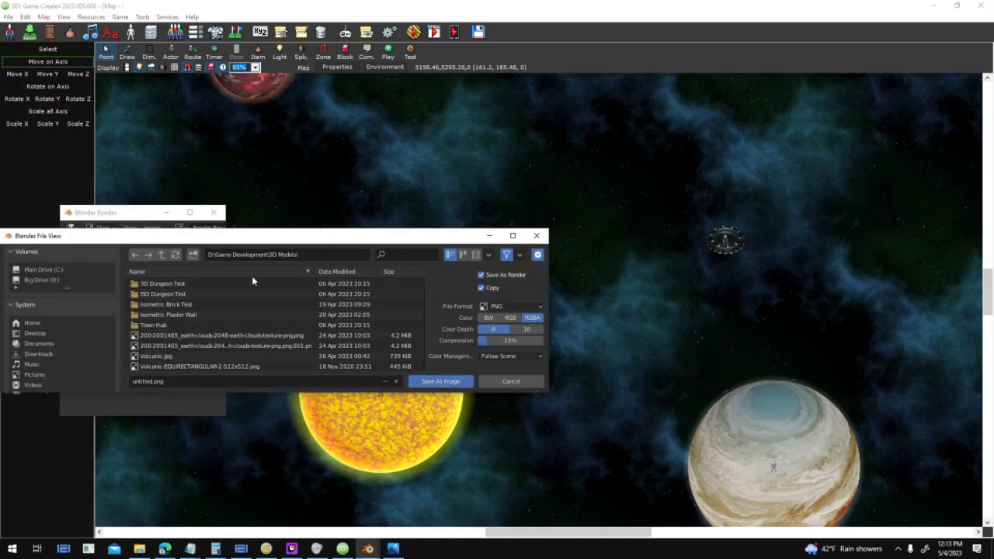
- Set the save location to D:\Game Development\Alpha Delta\New Planets\Planets
left_click(161, 255)
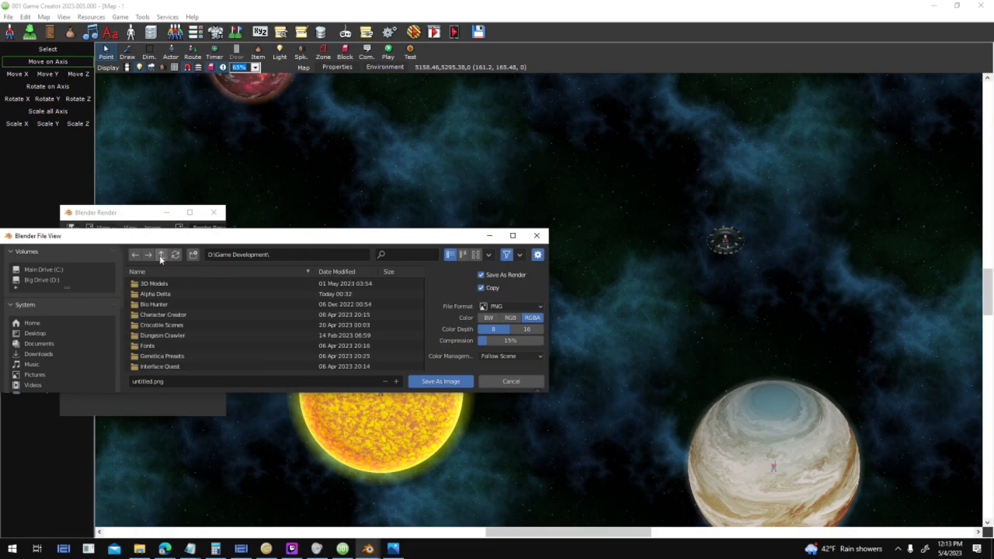
double_click(163, 293)
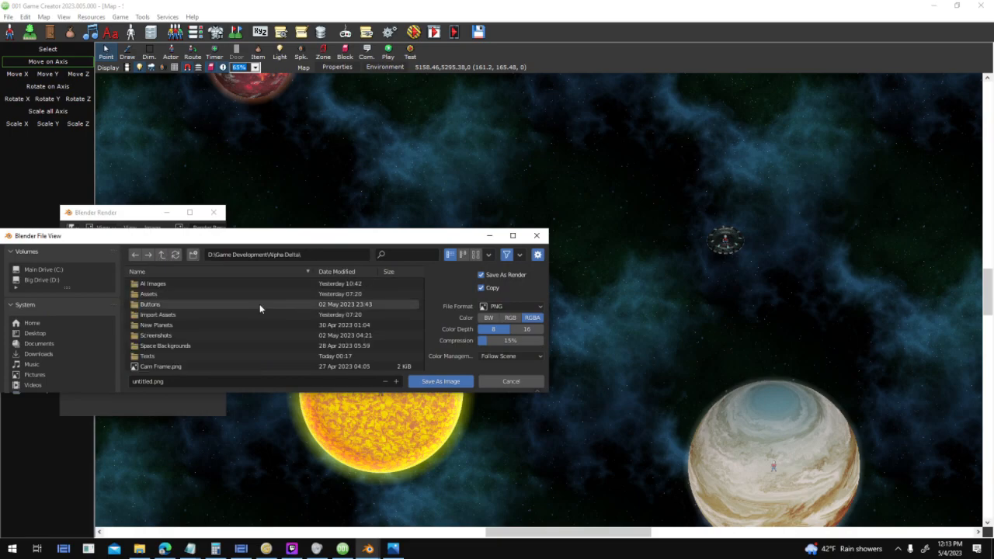
double_click(227, 295)
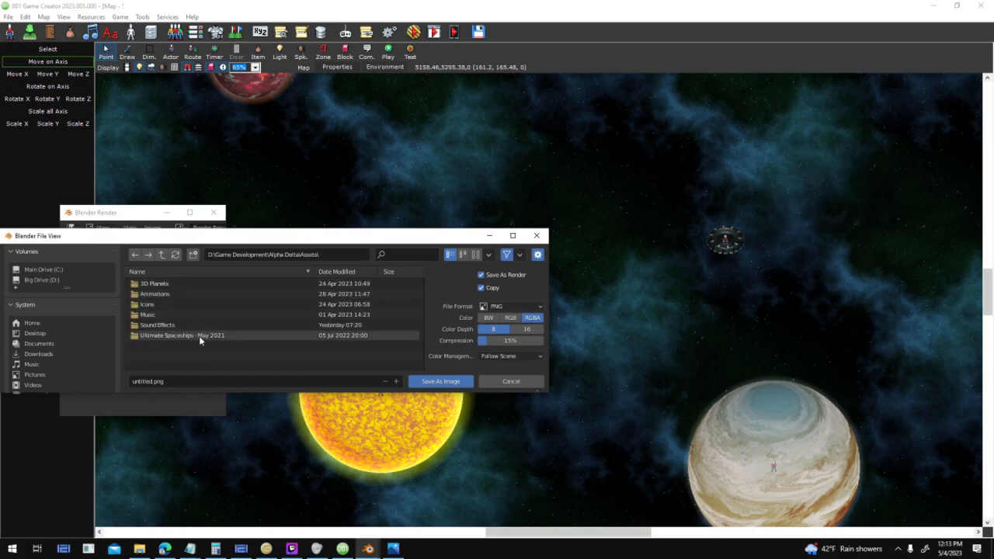
left_click(163, 254)
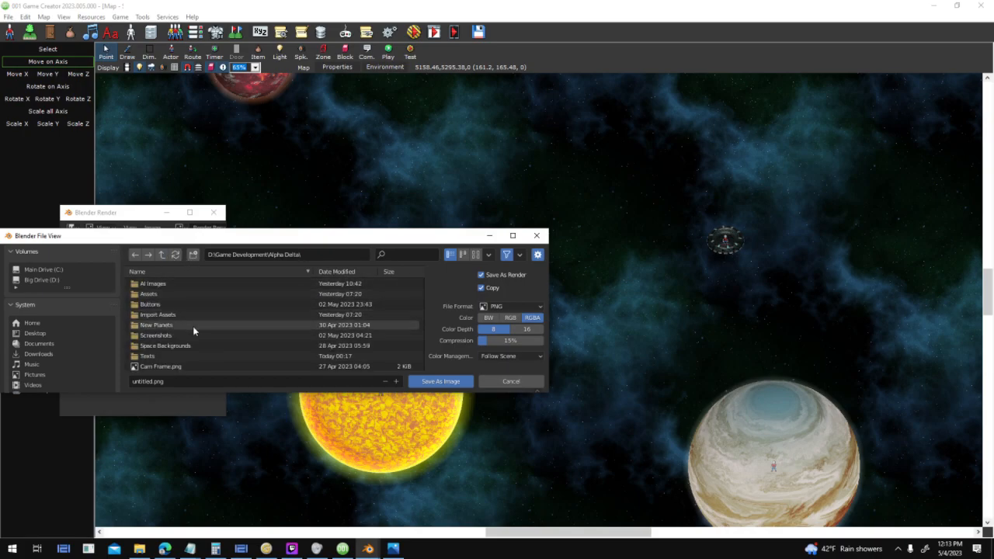
double_click(193, 325)
double_click(238, 282)
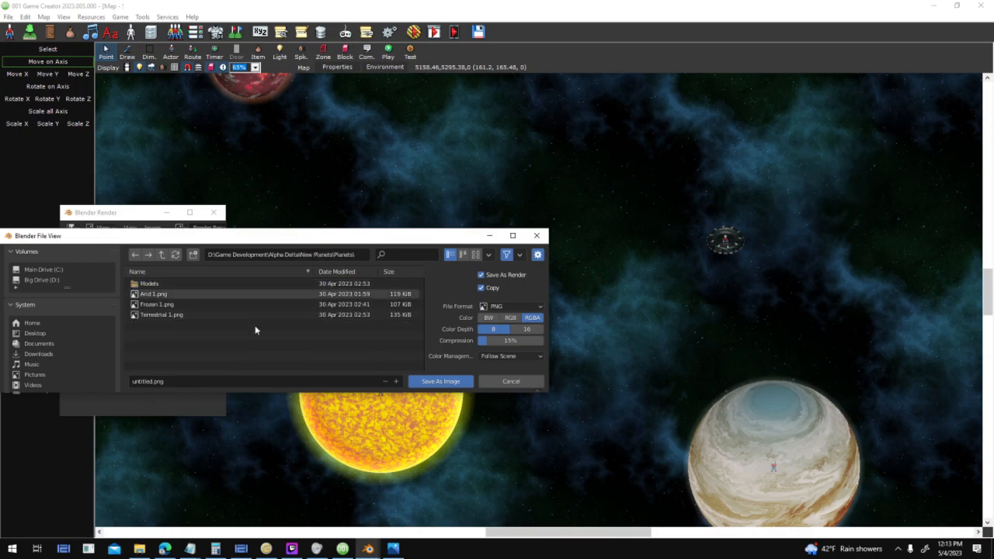
- Open the Planet Types.txt notes and examine the listed planet types for a suitable name for the rendered planet
left_click(236, 381)
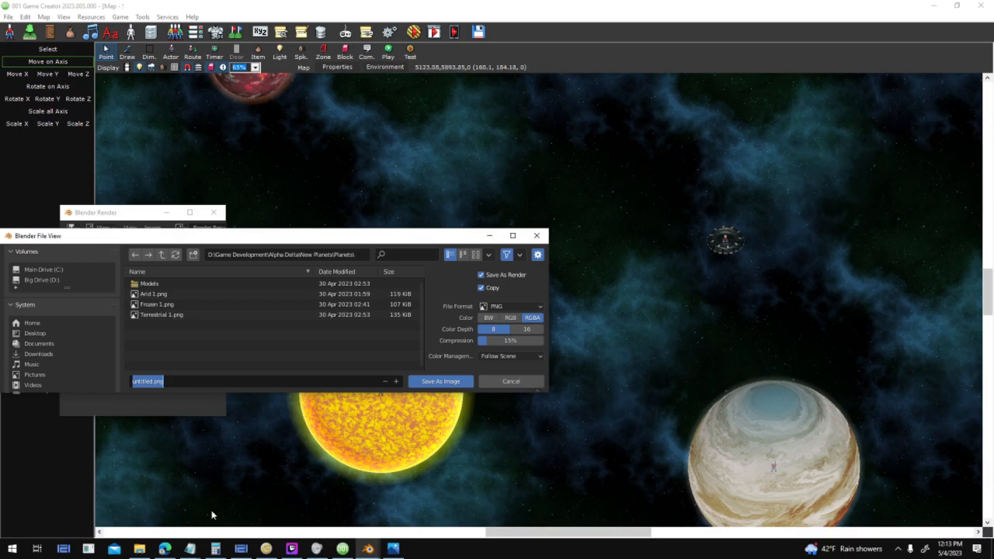
mouse_move(198, 553)
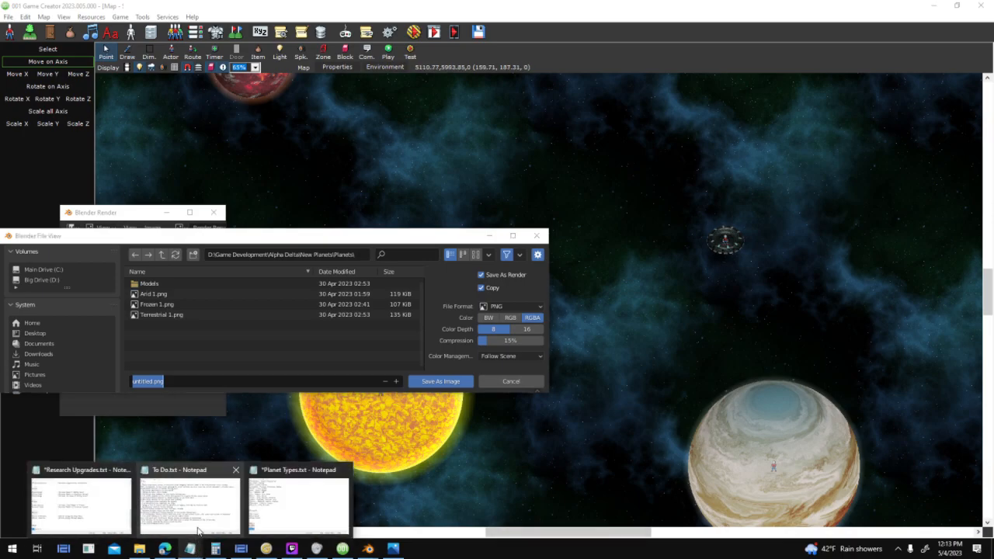
mouse_move(198, 532)
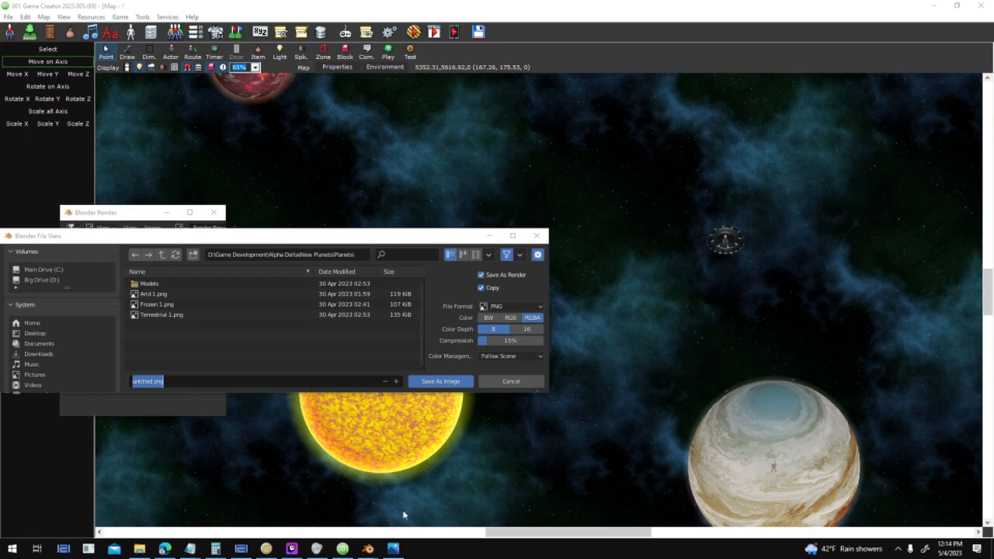
left_click(302, 489)
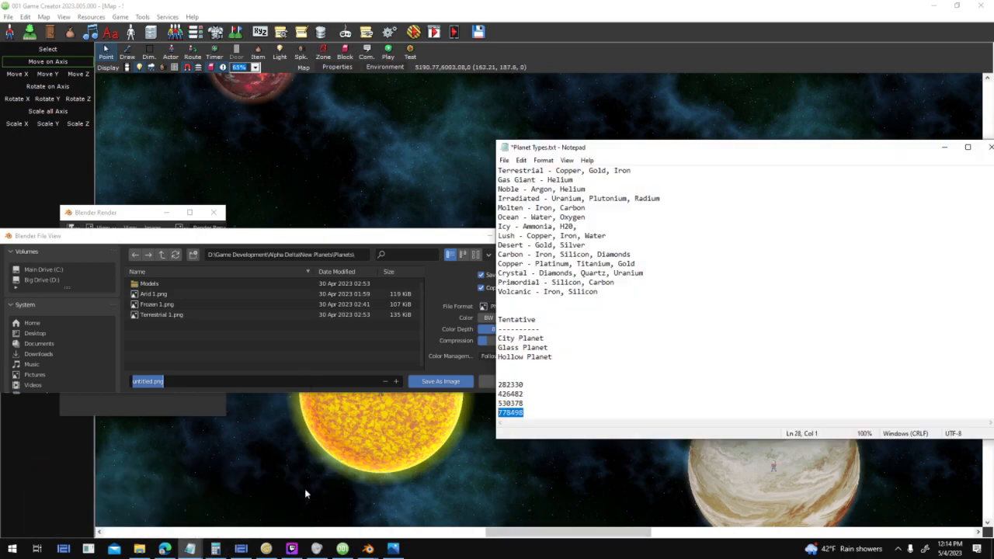
left_click_drag(544, 286, 451, 264)
left_click(543, 274)
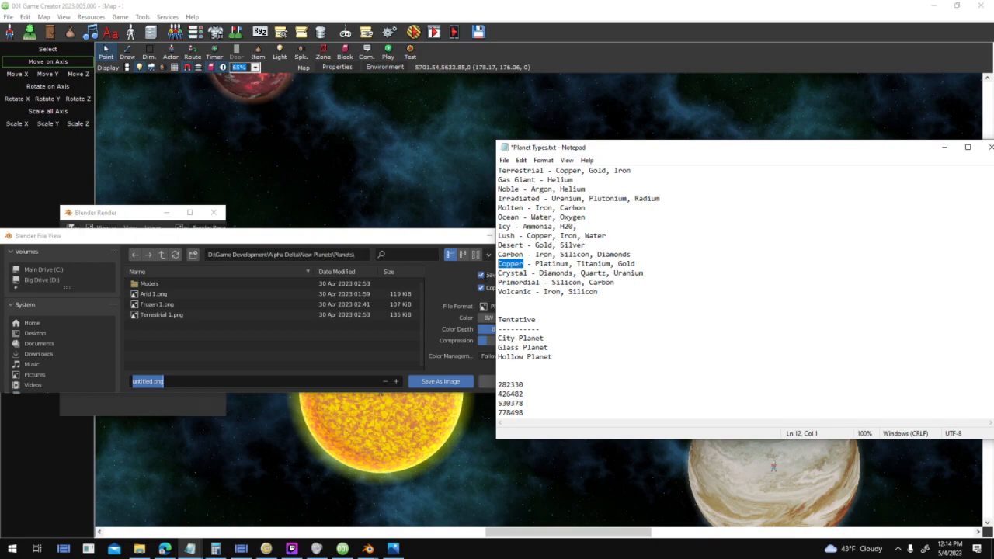
double_click(518, 245)
left_click_drag(515, 255, 498, 247)
left_click_drag(577, 264, 498, 254)
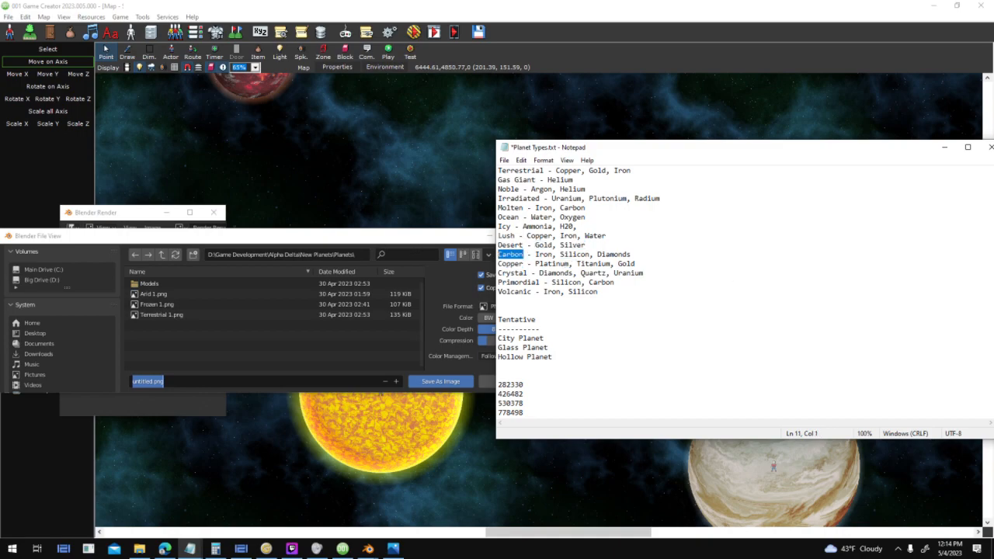
left_click(499, 208)
left_click_drag(523, 217, 498, 217)
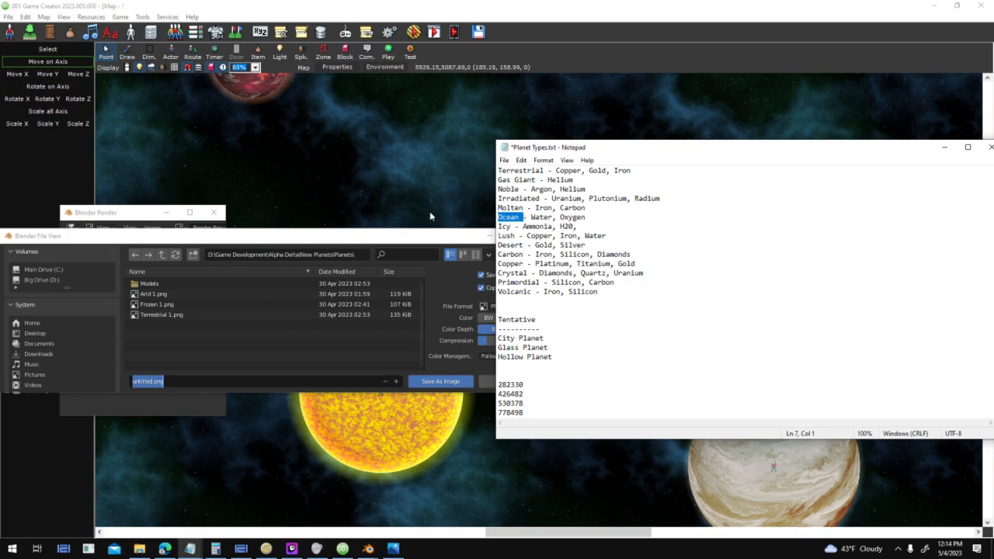
- Compare the Martian_01 texture image with the Planet Types list side by side, and close the image
left_click(348, 237)
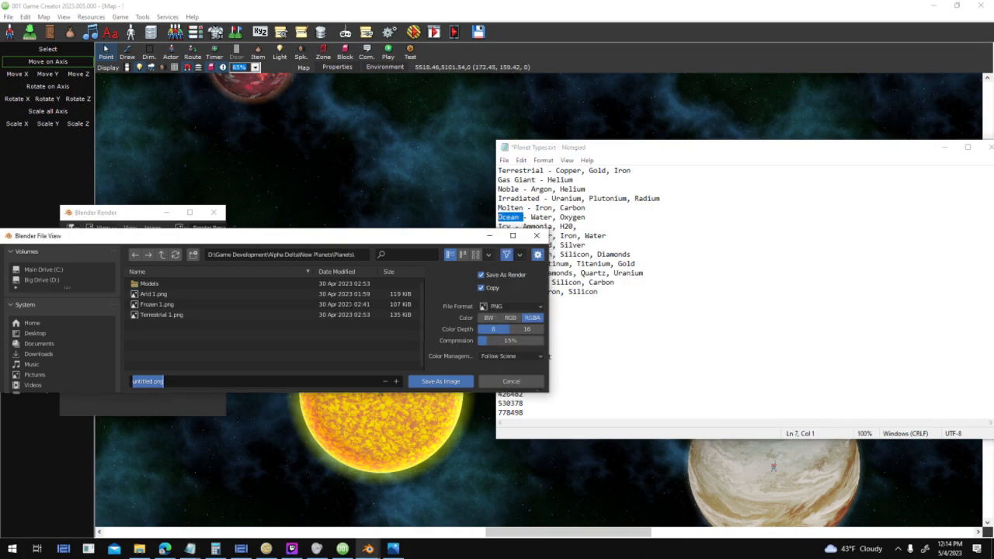
left_click(367, 549)
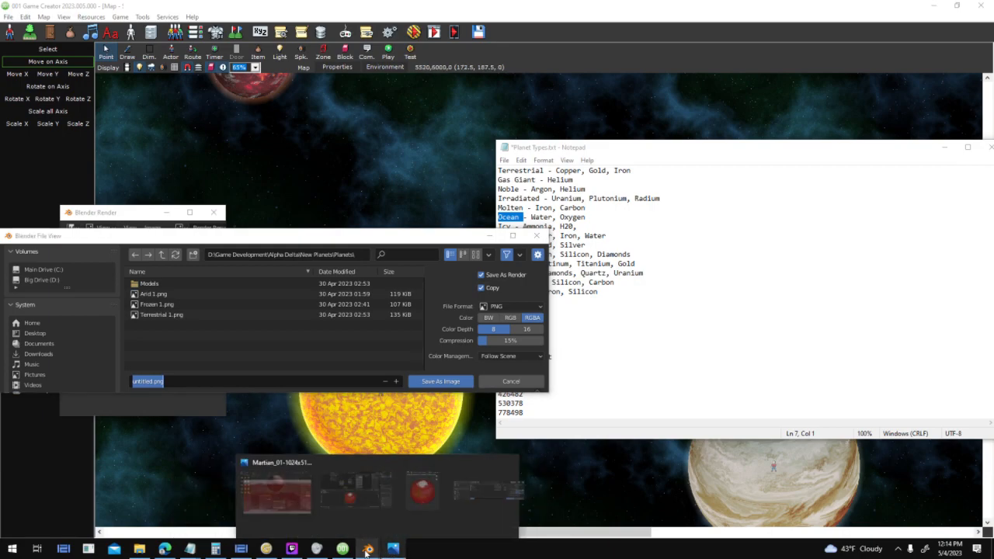
left_click(276, 491)
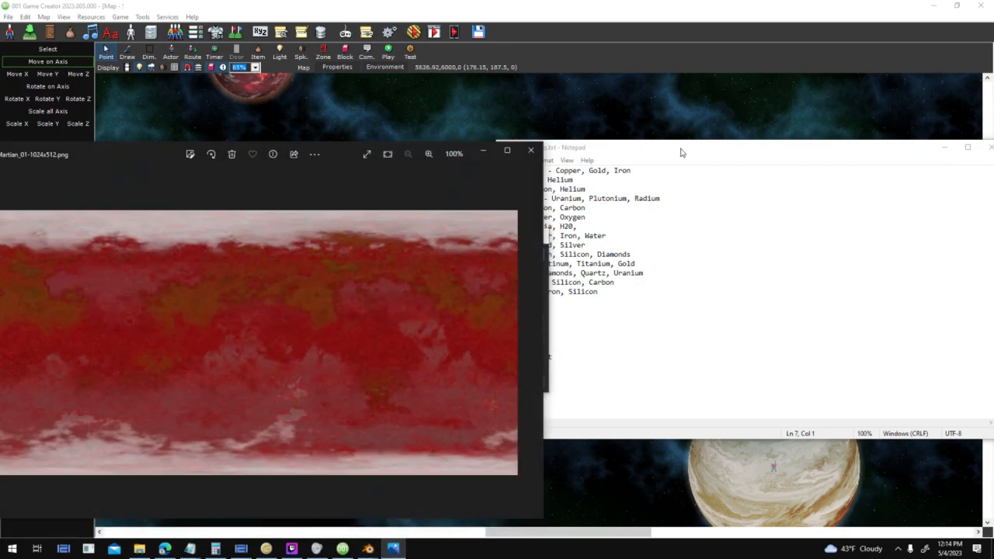
left_click_drag(646, 154, 697, 150)
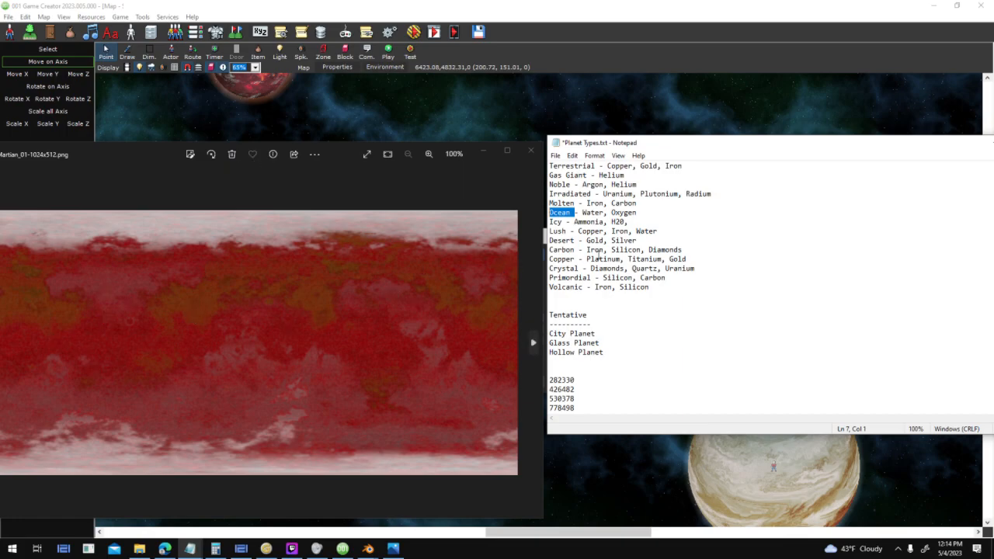
left_click(530, 150)
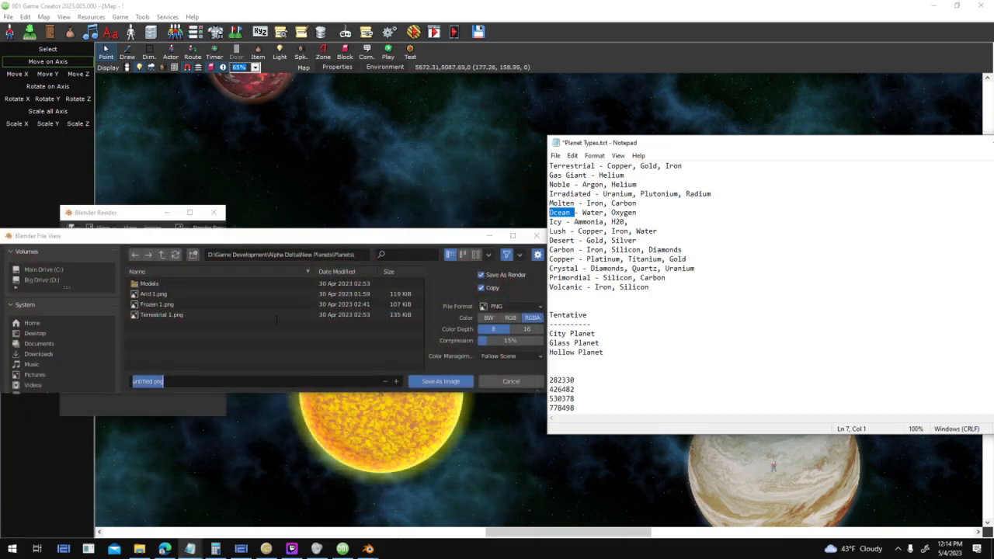
- Name the rendered planet image Copper 1 and save it as a PNG in the Planets folder
left_click(249, 380)
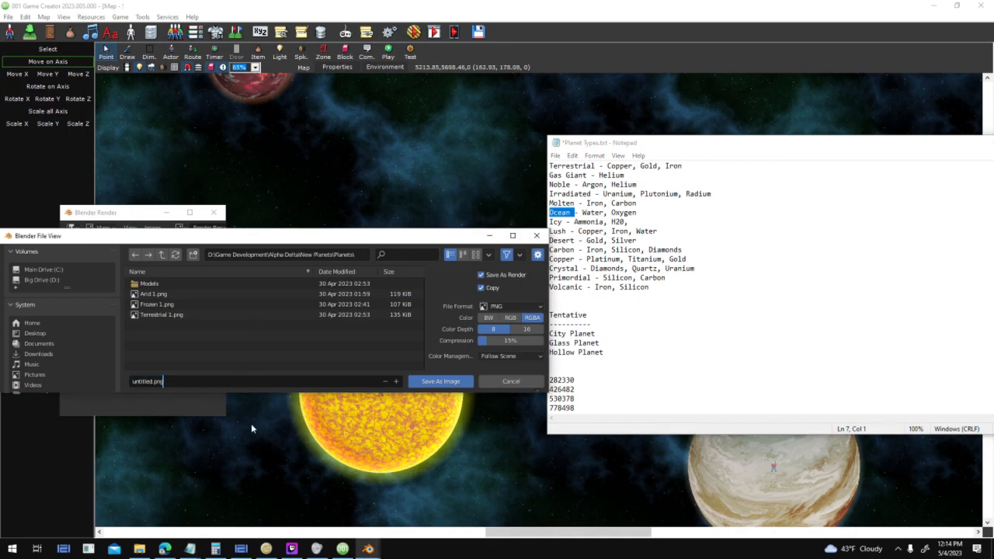
key("ctrl+a")
type("COppe")
key("BackSpace")
key("BackSpace")
key("BackSpace")
key("BackSpace")
type("opper 1")
key("Return")
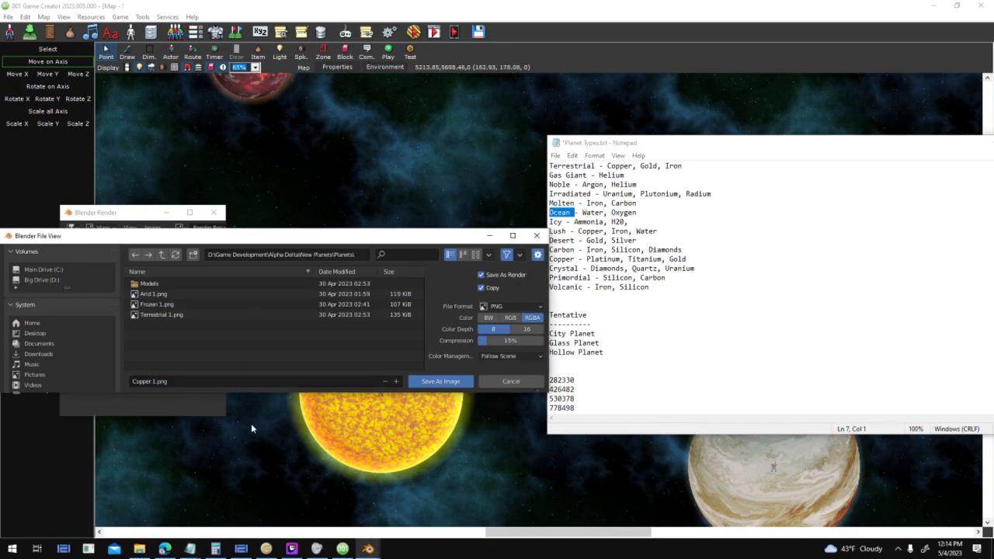
left_click(450, 383)
- Switch to 001 Game Creator, open the sprite resources, and inspect the settings of the Planet_Arid_1 sprite
left_click(252, 146)
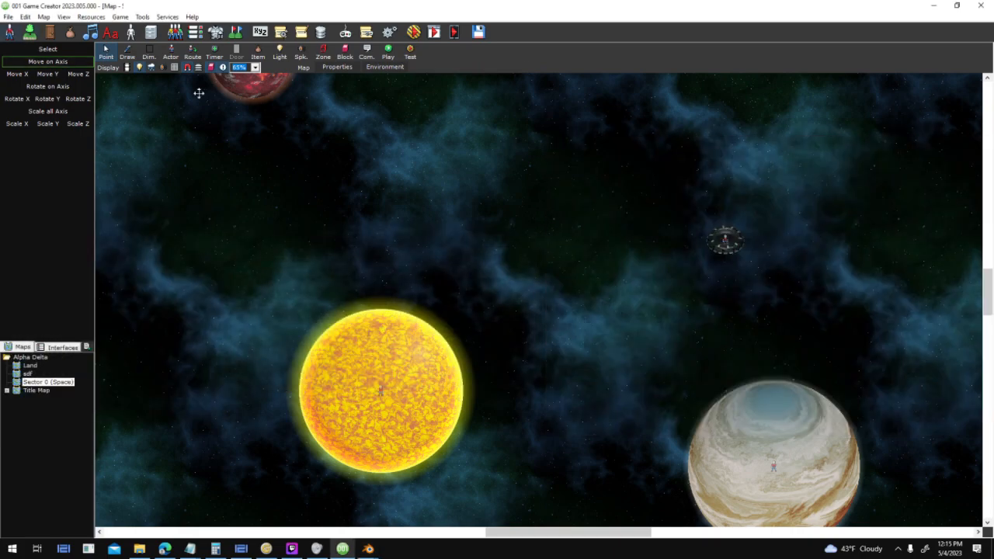
left_click(10, 32)
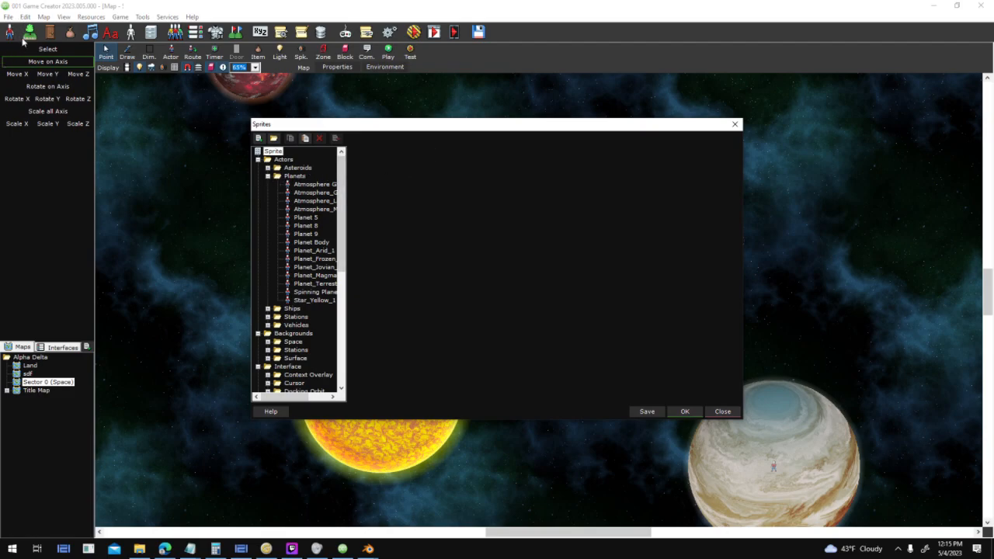
left_click_drag(345, 176, 344, 179)
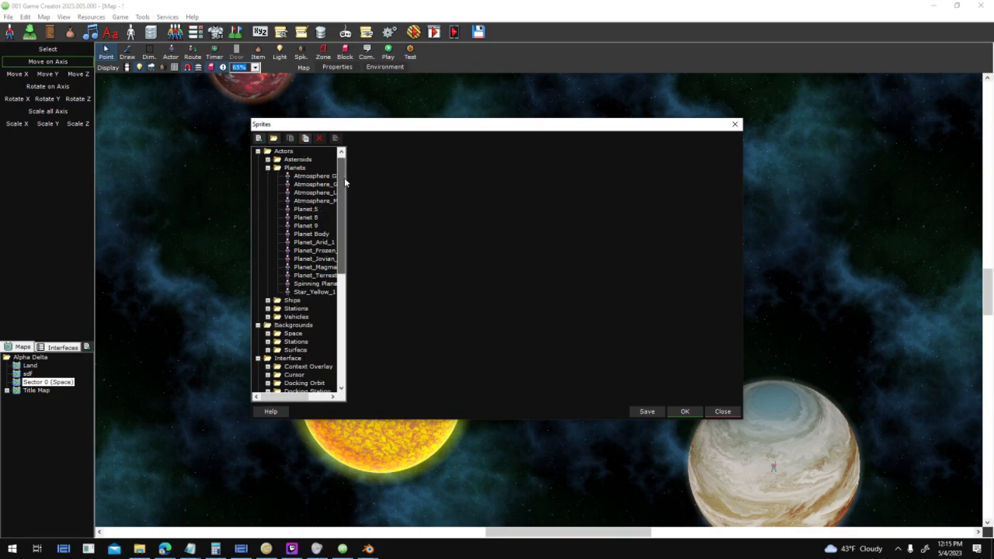
left_click(286, 168)
left_click(326, 242)
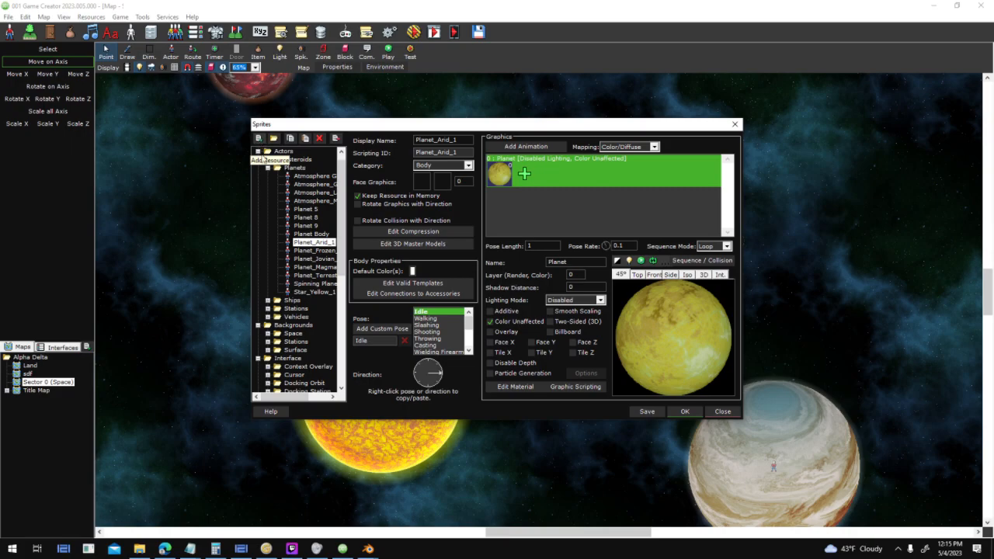
left_click(294, 168)
left_click(259, 139)
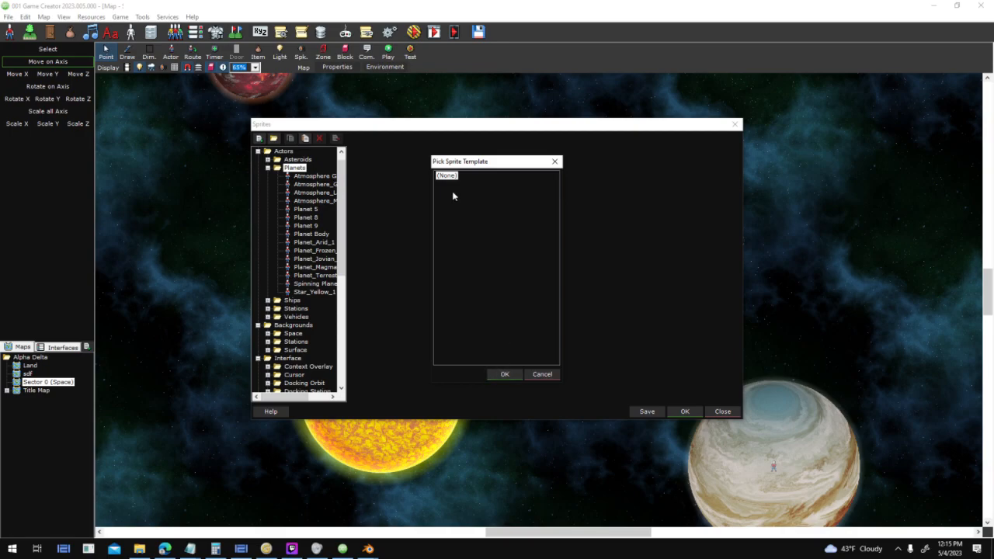
left_click_drag(463, 165, 410, 152)
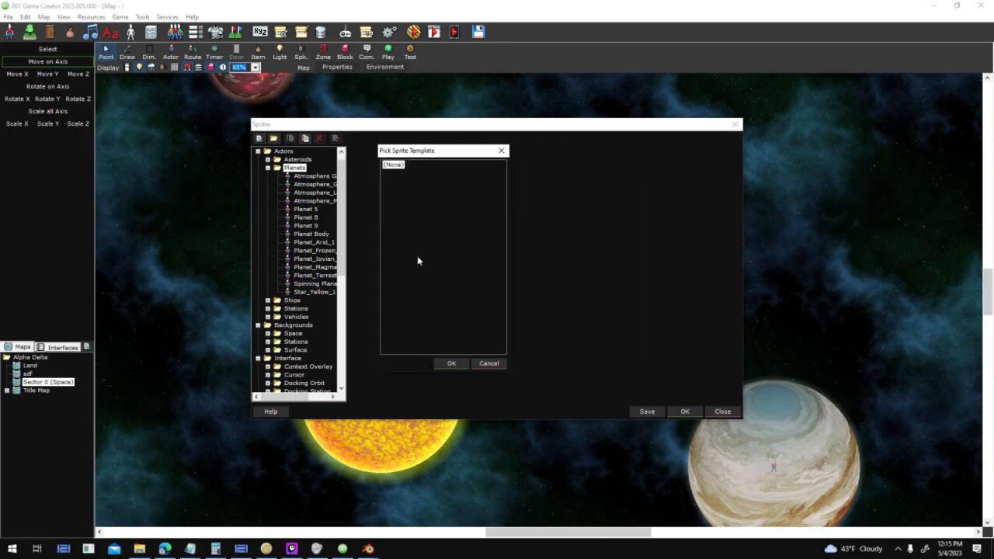
left_click(453, 363)
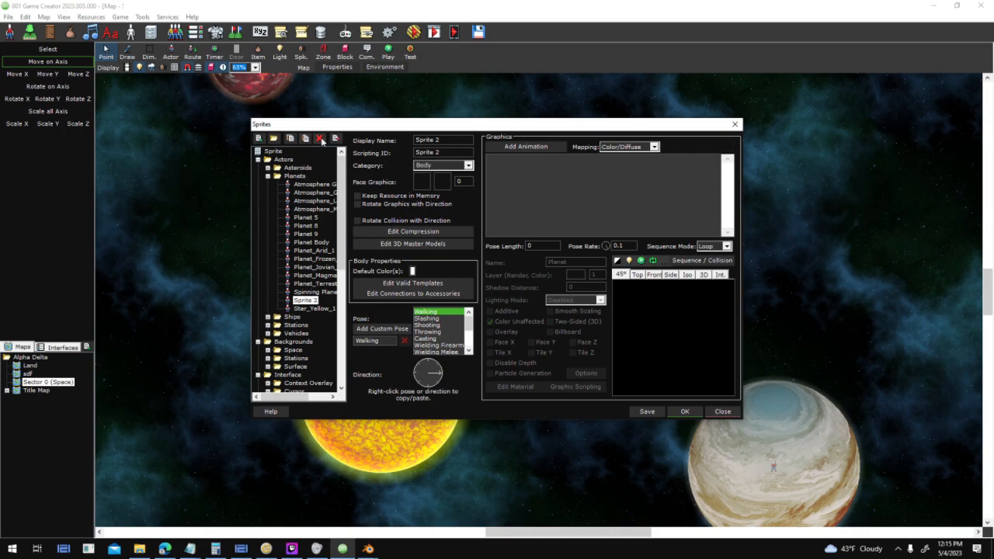
left_click(320, 139)
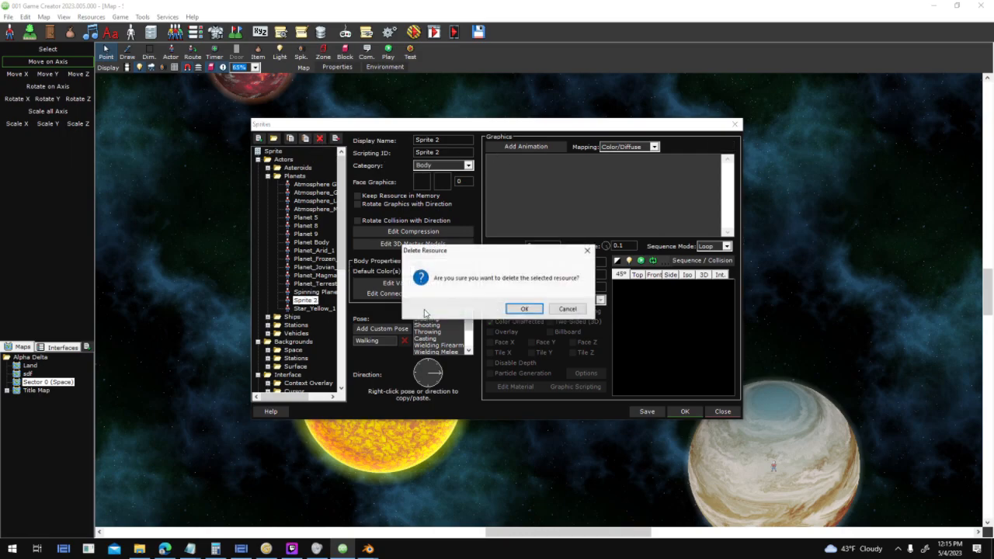
left_click(509, 309)
- Duplicate the Planet_Arid_1 sprite and name the copy Planet_Copper_1
left_click(315, 250)
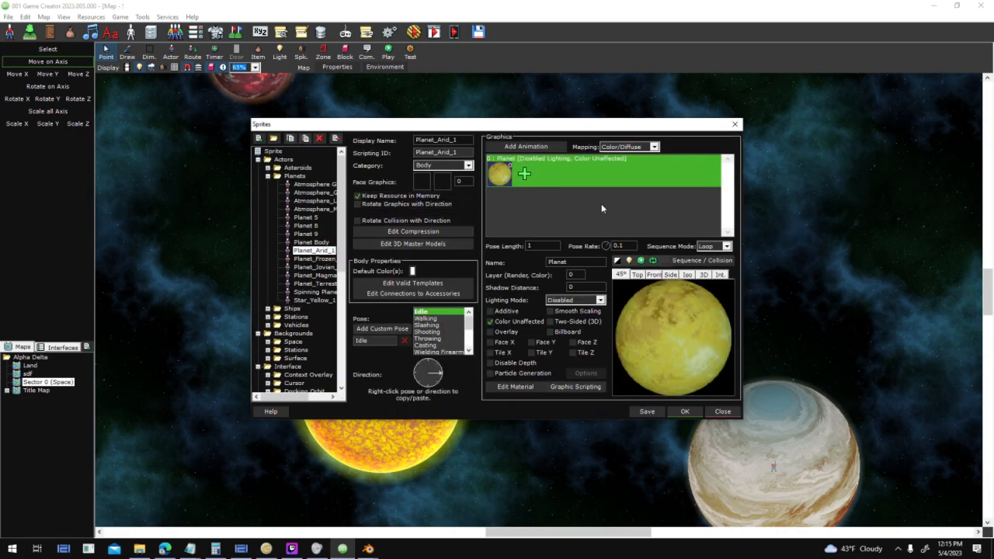
left_click(309, 138)
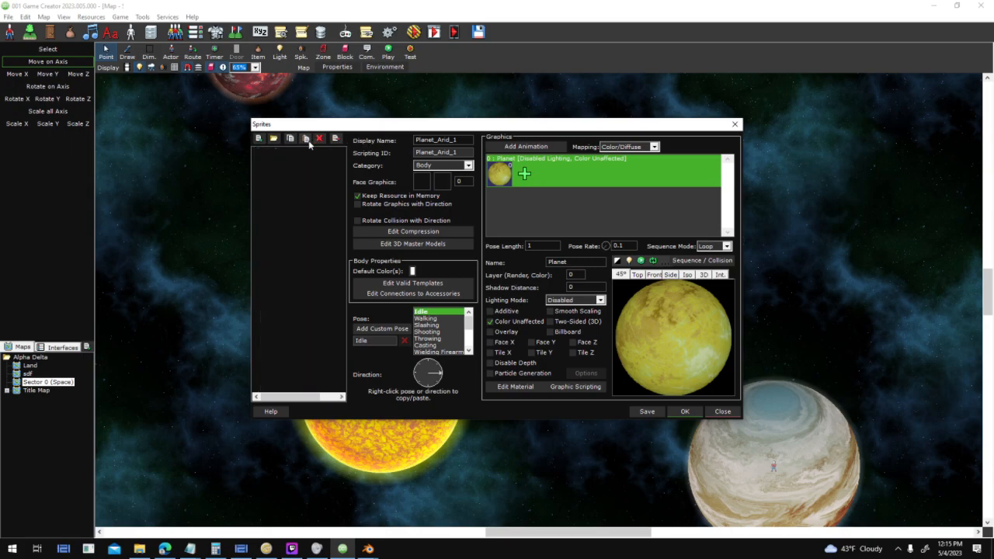
key("shift+End")
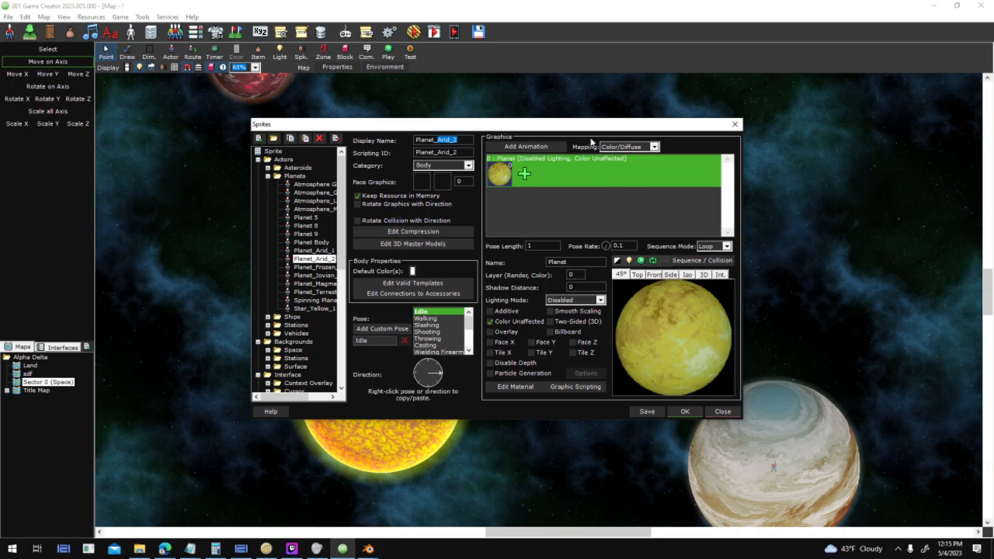
type("COppe")
key("BackSpace")
key("BackSpace")
key("BackSpace")
key("BackSpace")
type("opper")
- Replace the Planet_Copper_1 sprite's graphic with the red Copper 1 image from the Planets folder inside New Planets
right_click(499, 180)
left_click(529, 211)
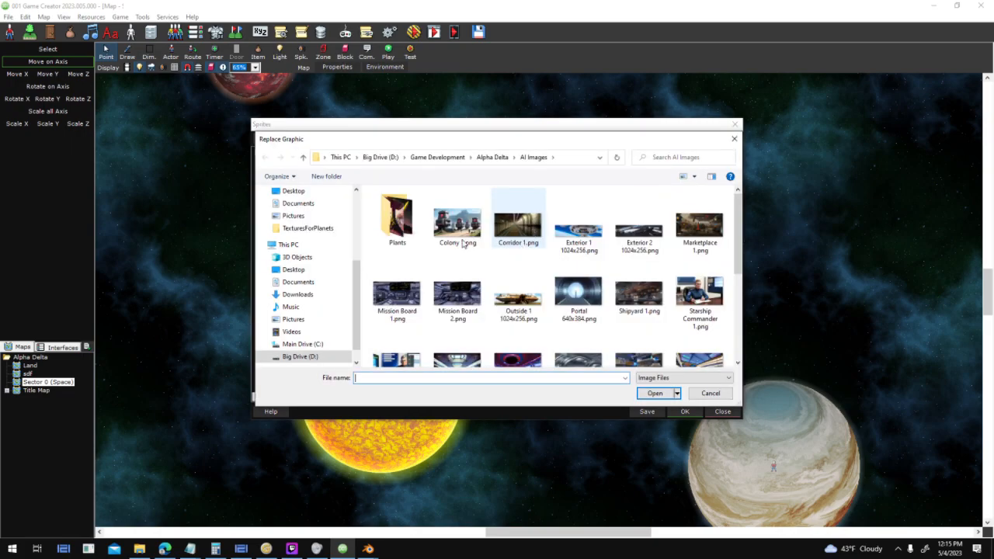
left_click(492, 157)
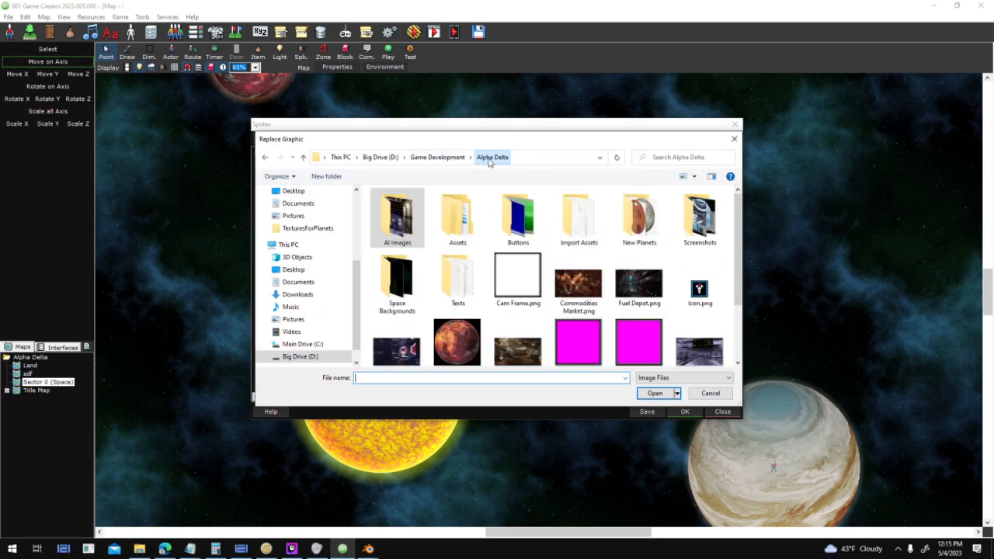
double_click(637, 224)
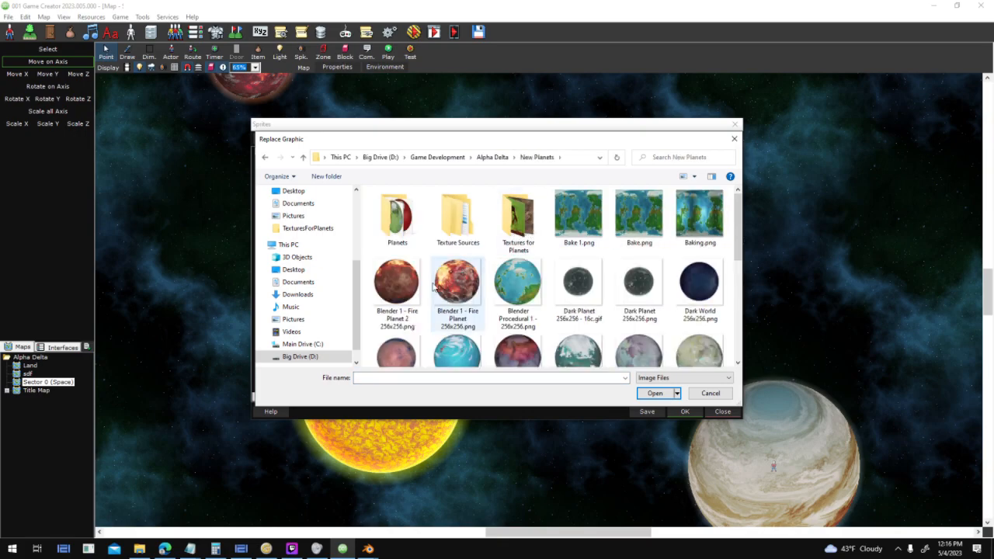
scroll(433, 287, "down", 3)
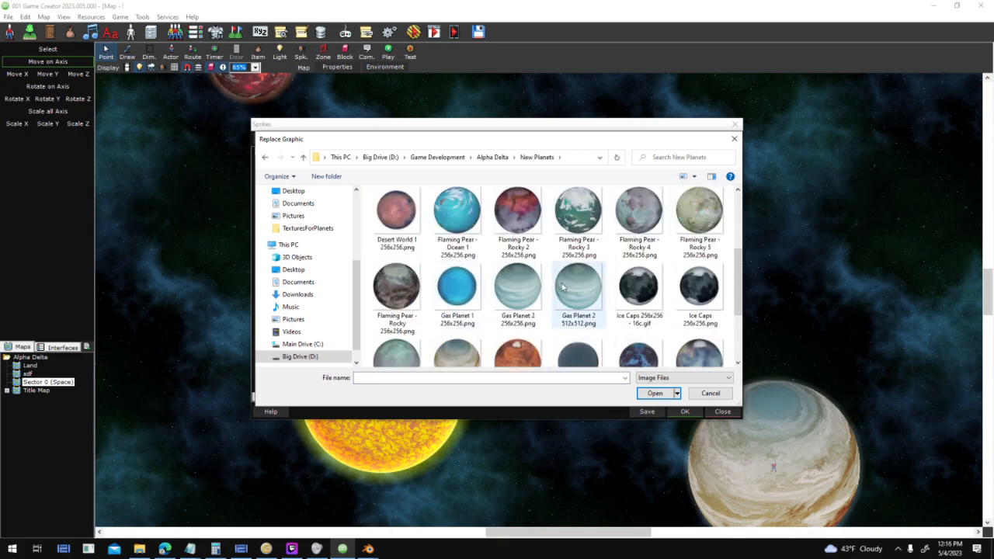
scroll(606, 262, "up", 1)
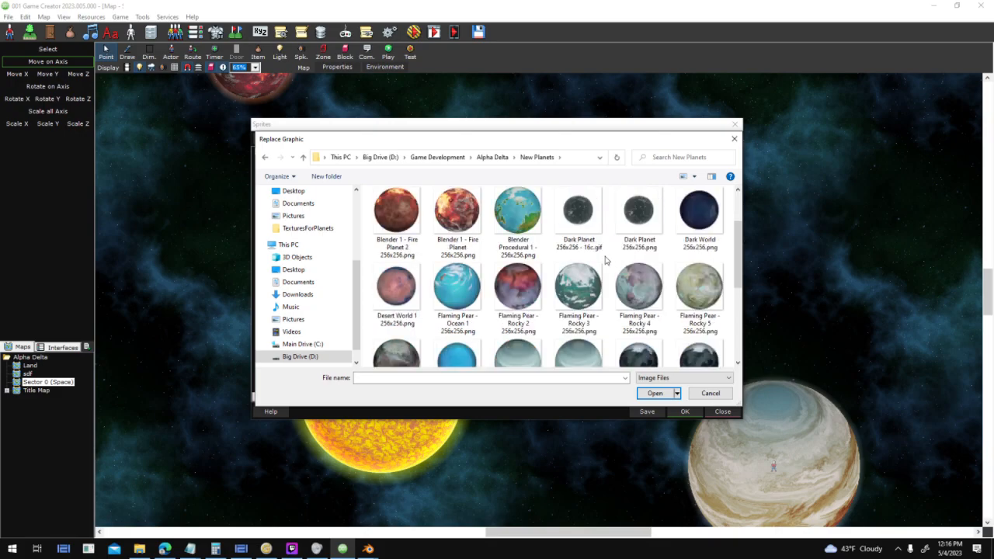
scroll(606, 262, "up", 1)
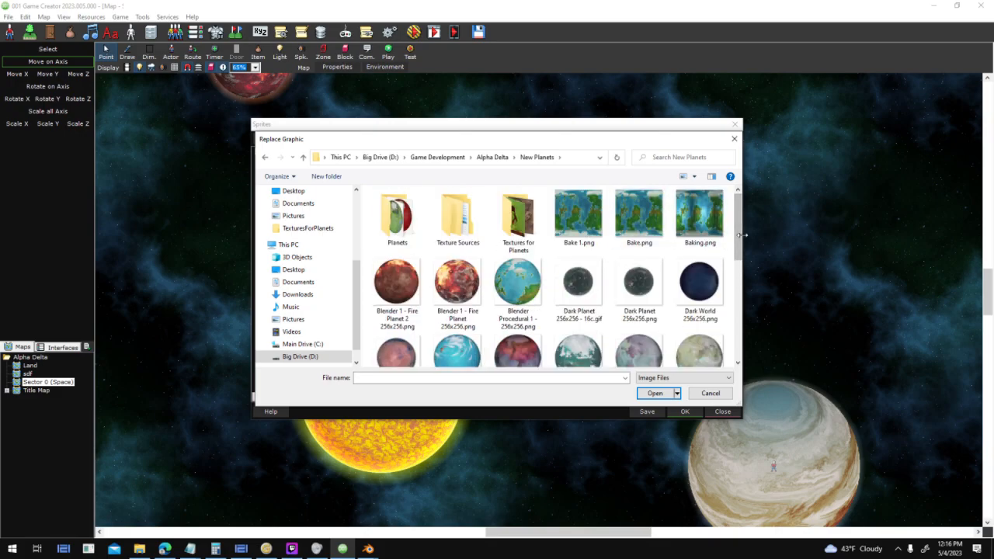
double_click(398, 225)
left_click(522, 217)
double_click(522, 217)
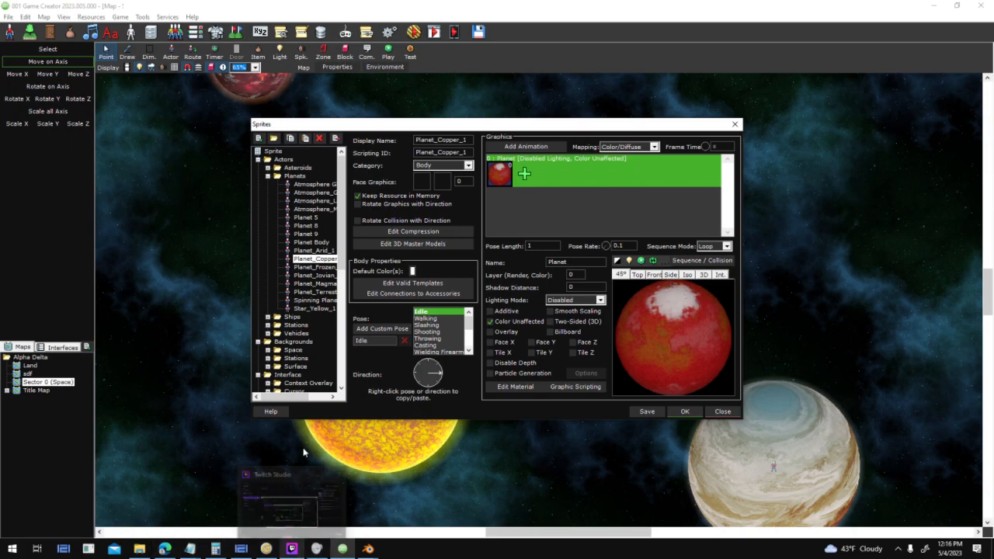
- Check the valid actor templates of the Planet_Copper_1 sprite and accept the sprite changes
left_click(408, 284)
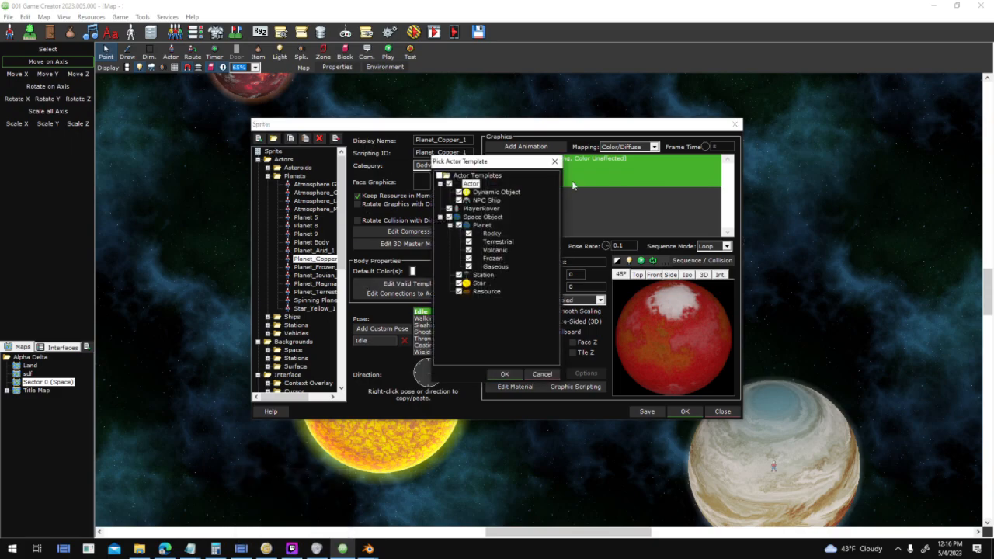
left_click(554, 161)
left_click(685, 412)
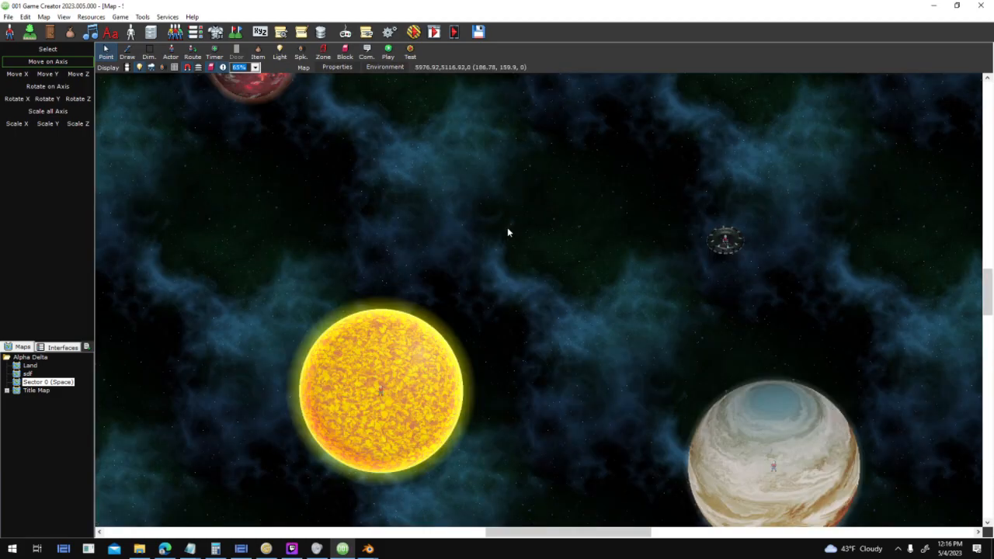
- On the Sector 0 (Space) map, shift the yellow planet slightly right and move the large gas planet up between the ice planet and the station
middle_click_drag(508, 231, 480, 397)
middle_click_drag(627, 225, 188, 275)
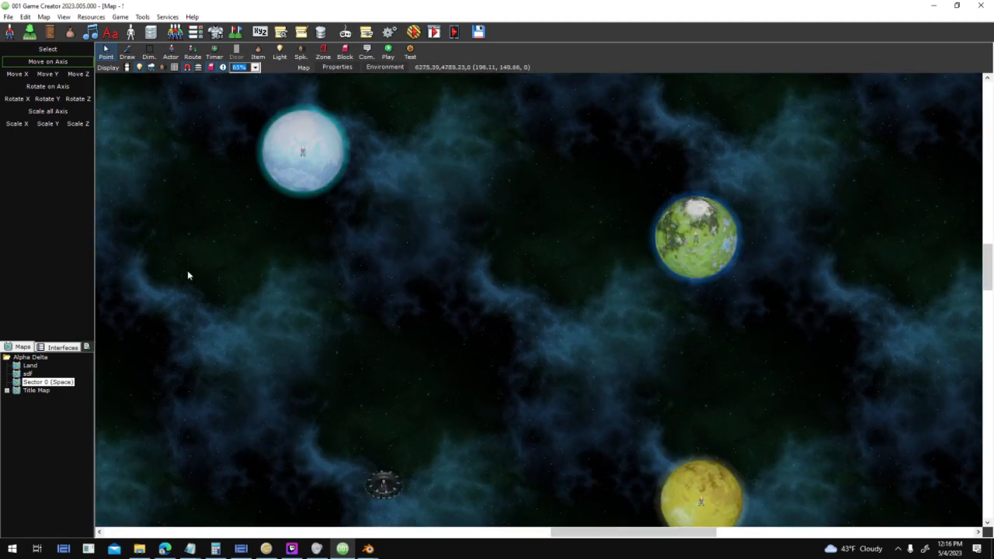
left_click_drag(872, 333, 927, 332)
left_click_drag(585, 508, 450, 116)
middle_click_drag(524, 149, 632, 524)
left_click_drag(434, 358, 526, 395)
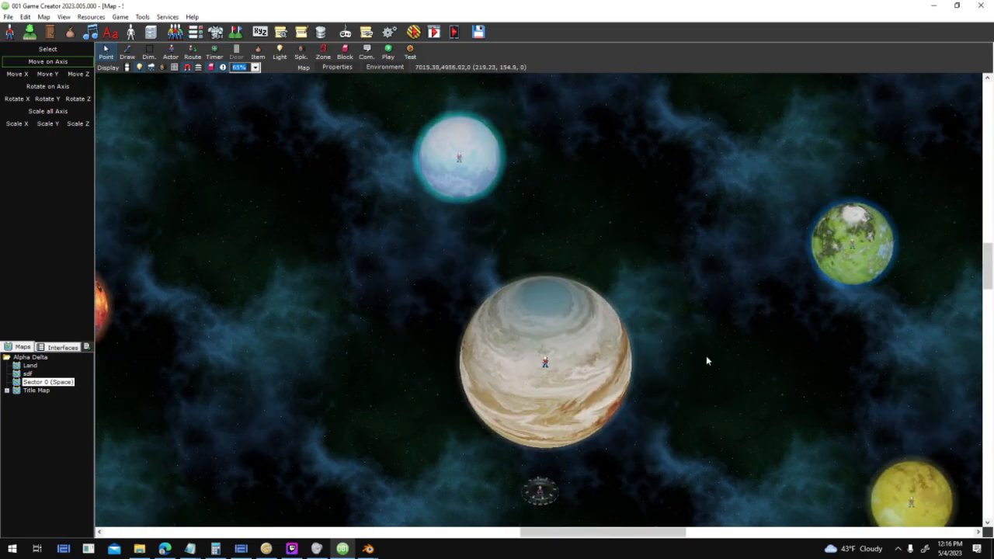
- Move the space station slightly down and to the left beneath the large gas planet
middle_click_drag(698, 374, 708, 351)
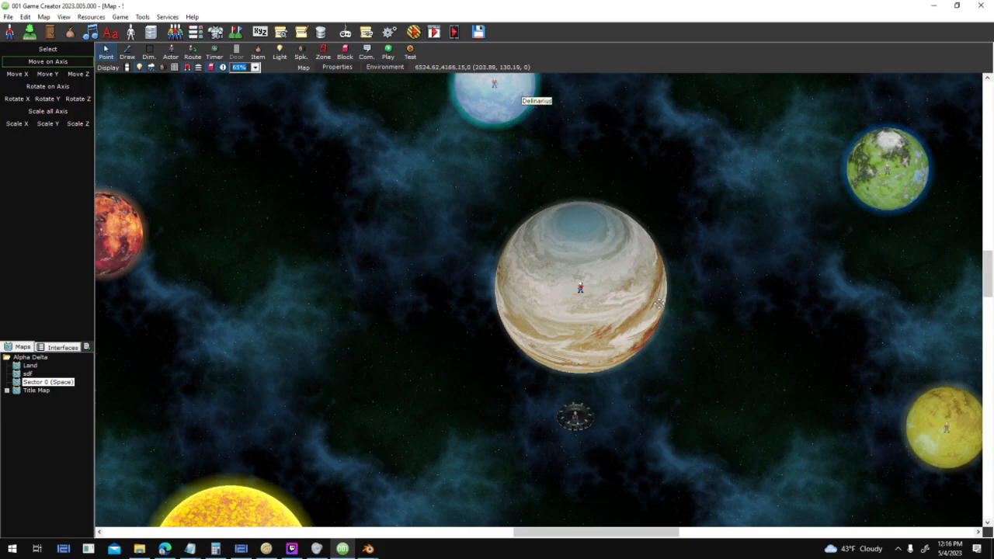
left_click_drag(556, 424, 510, 462)
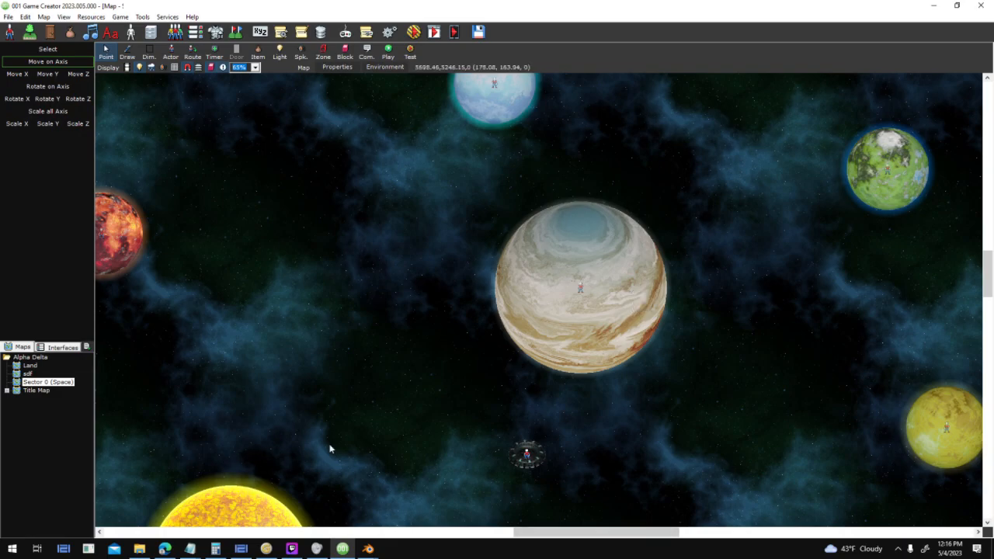
middle_click_drag(376, 444, 315, 304)
scroll(438, 449, "up", 1)
scroll(453, 452, "down", 1)
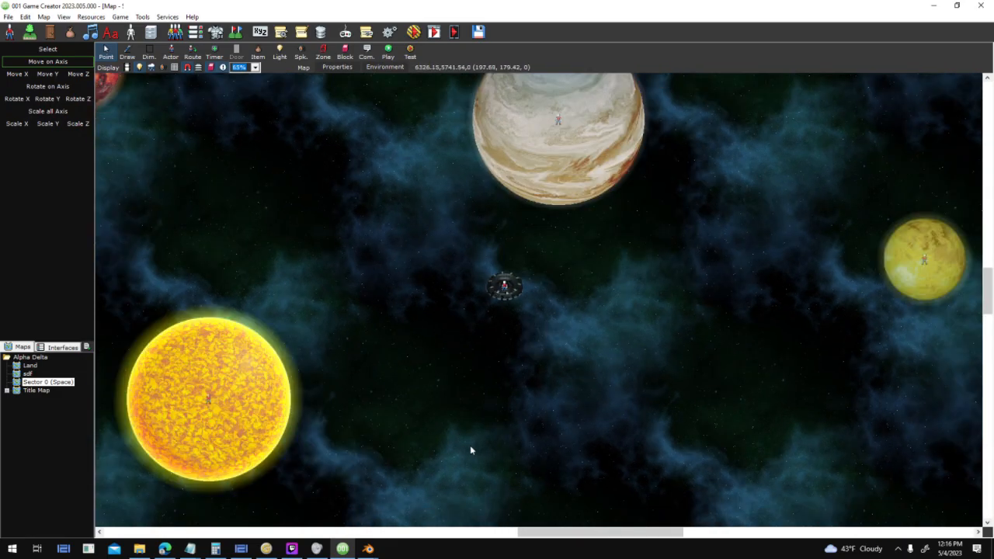
scroll(470, 450, "up", 1)
- Launch the Textures for Planets program and accept the proposed TexturesForPlanets home folder
left_click(12, 550)
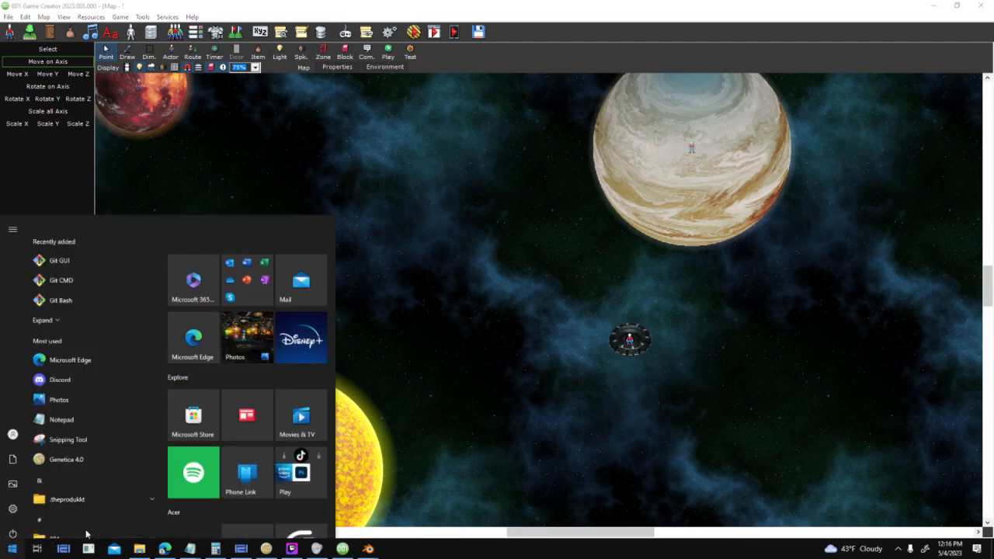
type("tex")
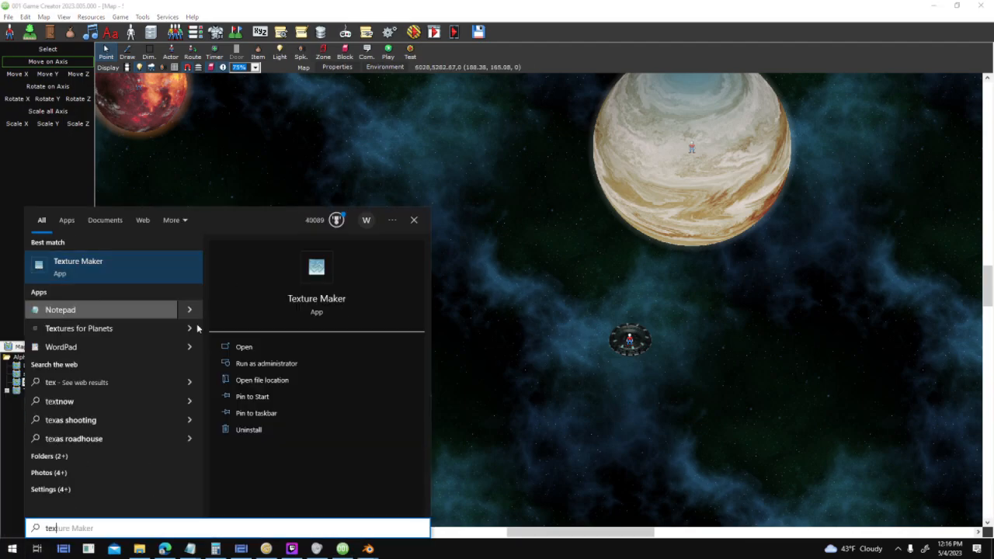
left_click(129, 330)
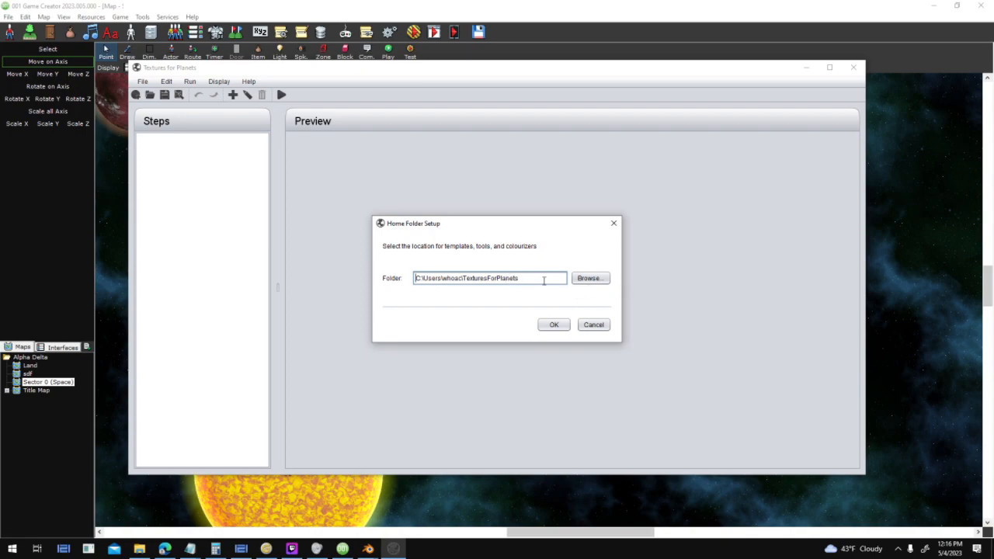
left_click(551, 326)
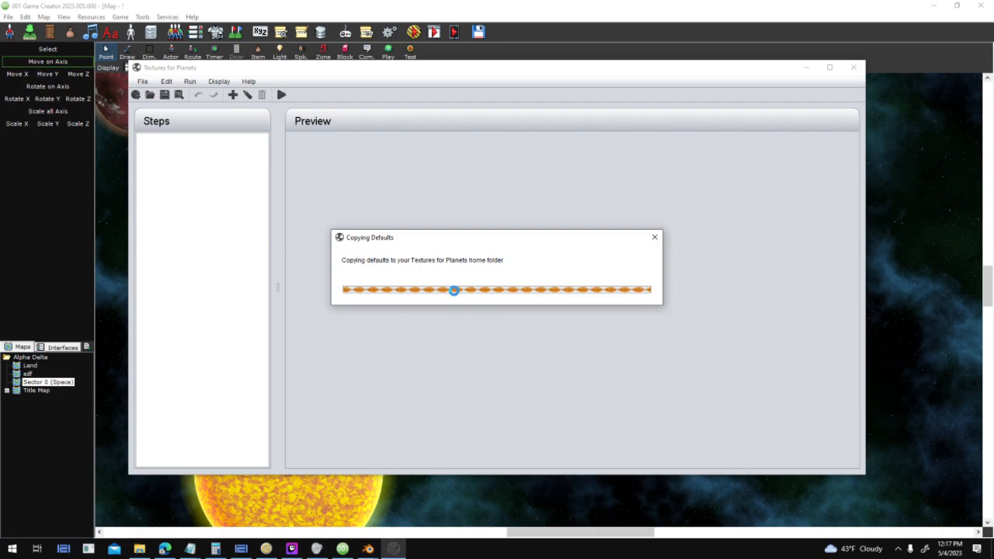
left_click_drag(989, 276, 989, 224)
middle_click_drag(816, 329, 740, 76)
middle_click_drag(679, 431, 480, 390)
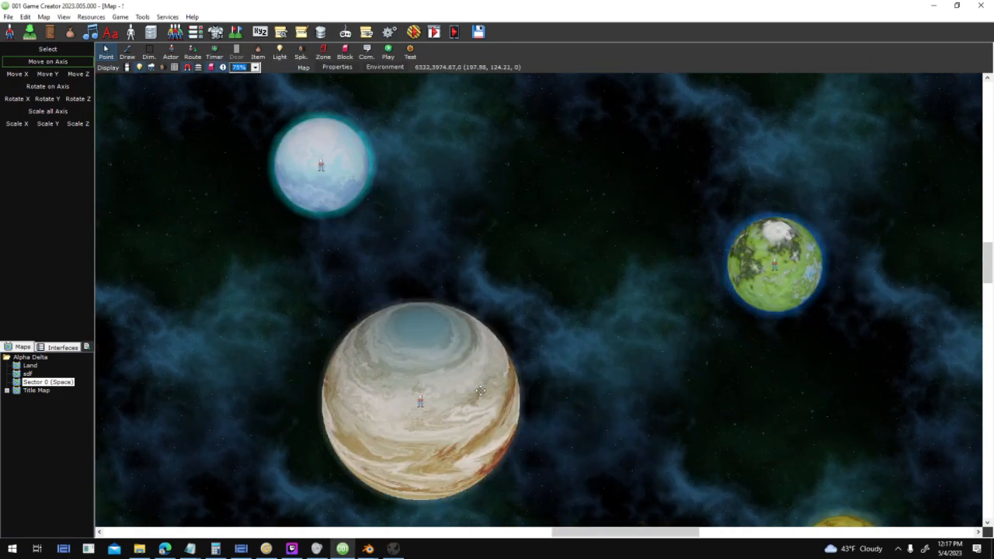
middle_click_drag(491, 432, 530, 298)
middle_click_drag(358, 247, 653, 323)
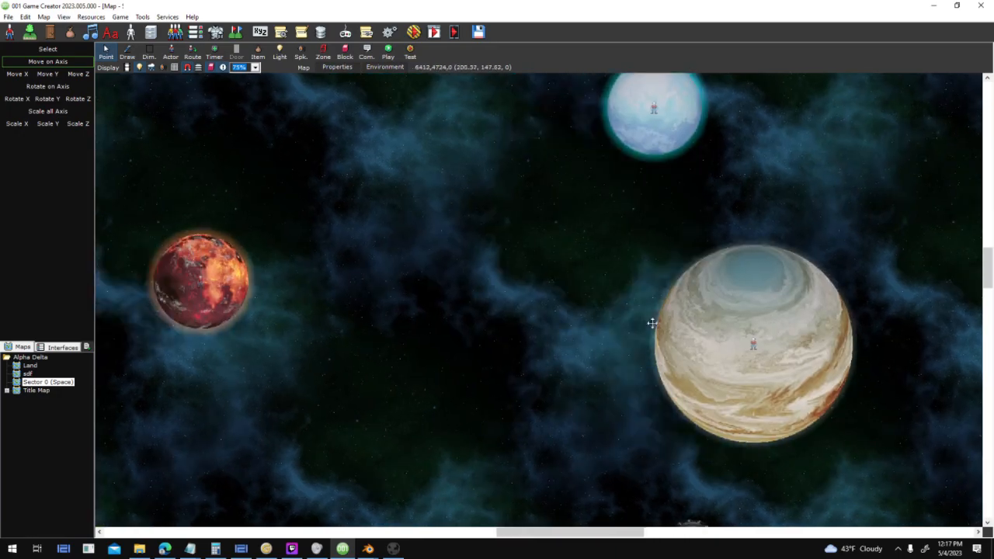
key("ctrl+v")
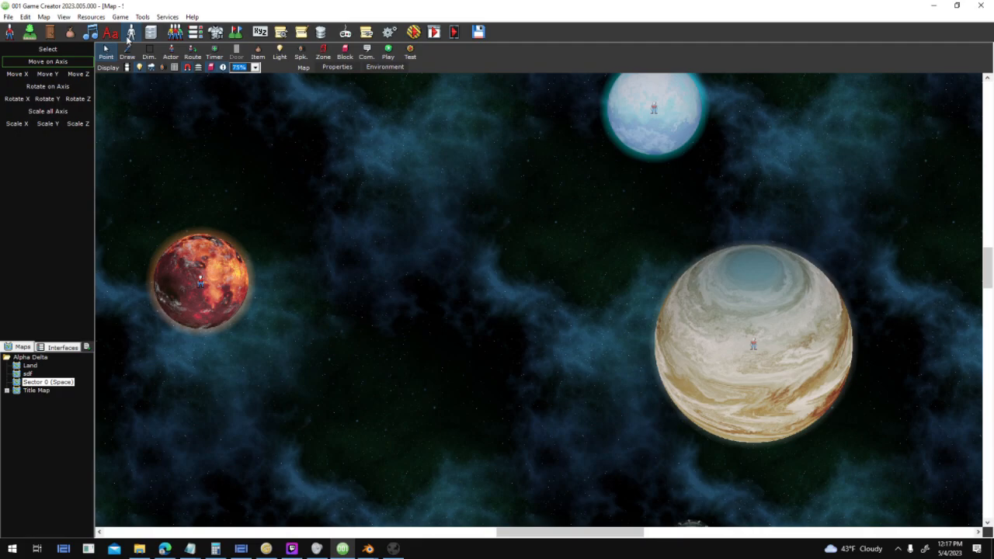
- In 001 Game Creator's actor templates, add a new template and set its parent template to Planet
left_click(129, 35)
left_click(439, 253)
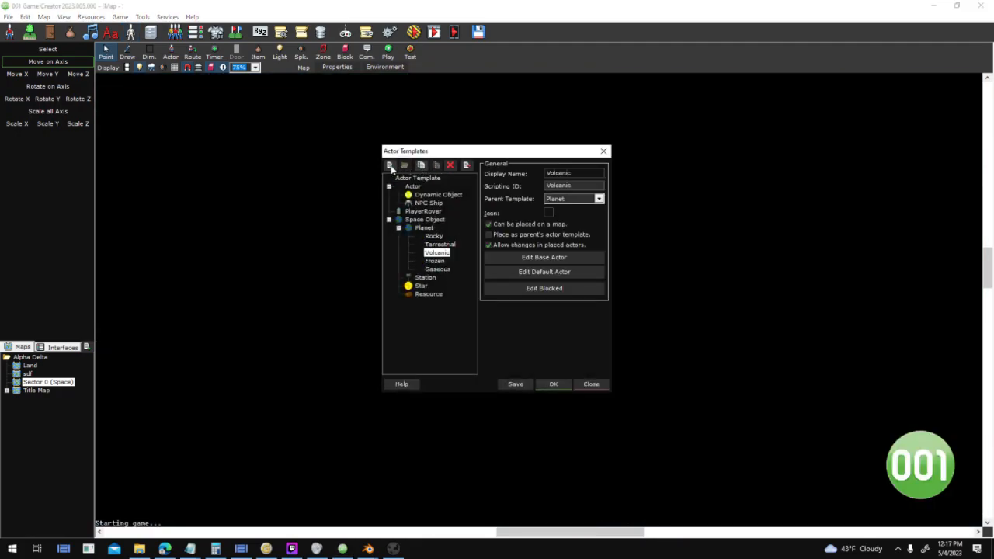
left_click(390, 166)
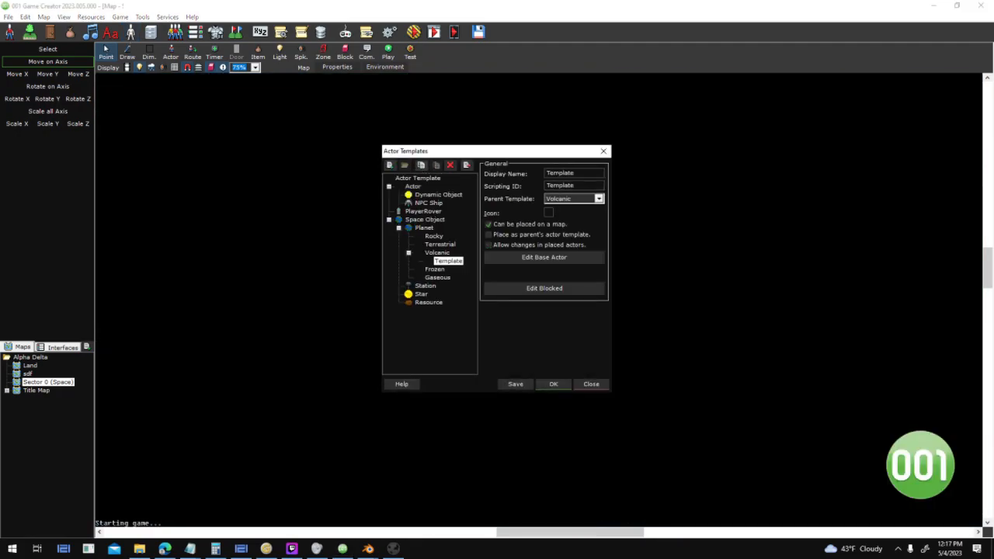
left_click(581, 199)
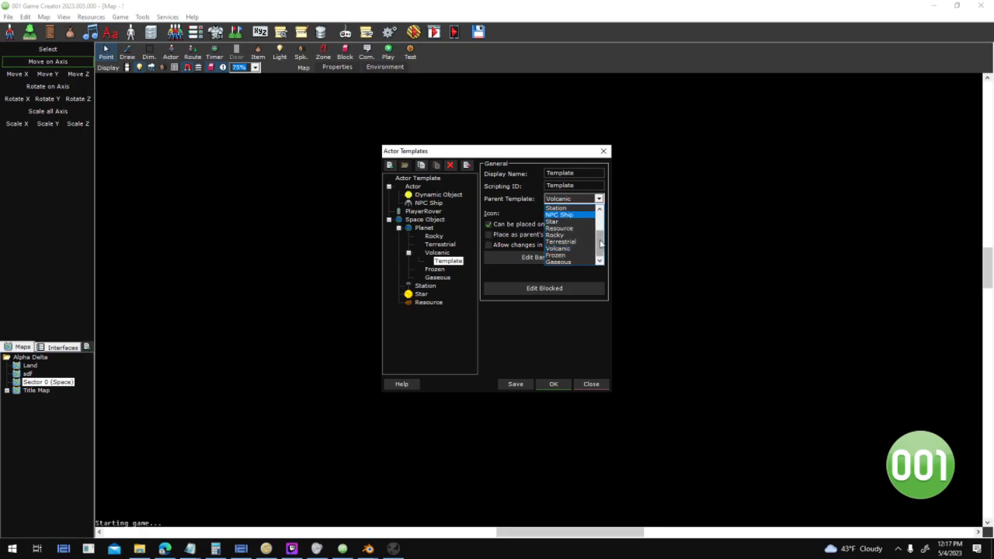
scroll(603, 231, "up", 2)
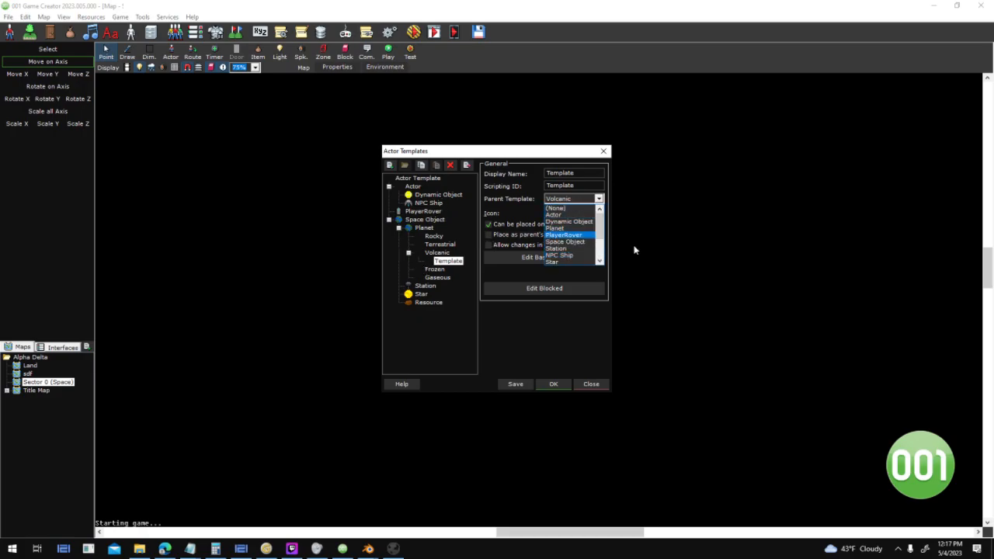
left_click(567, 228)
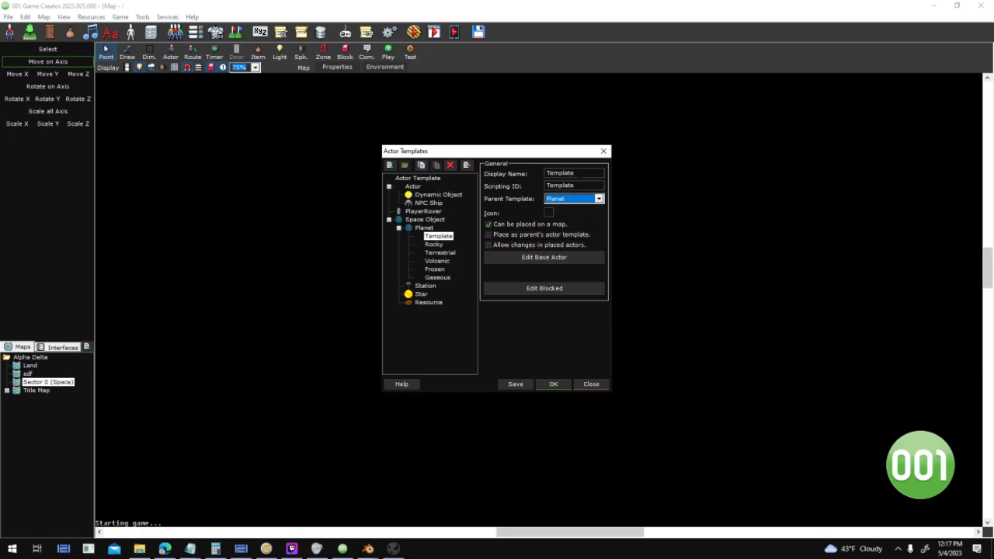
- Name the new planet template Copper and allow changes in placed actors
left_click_drag(580, 176, 371, 133)
type("Copper")
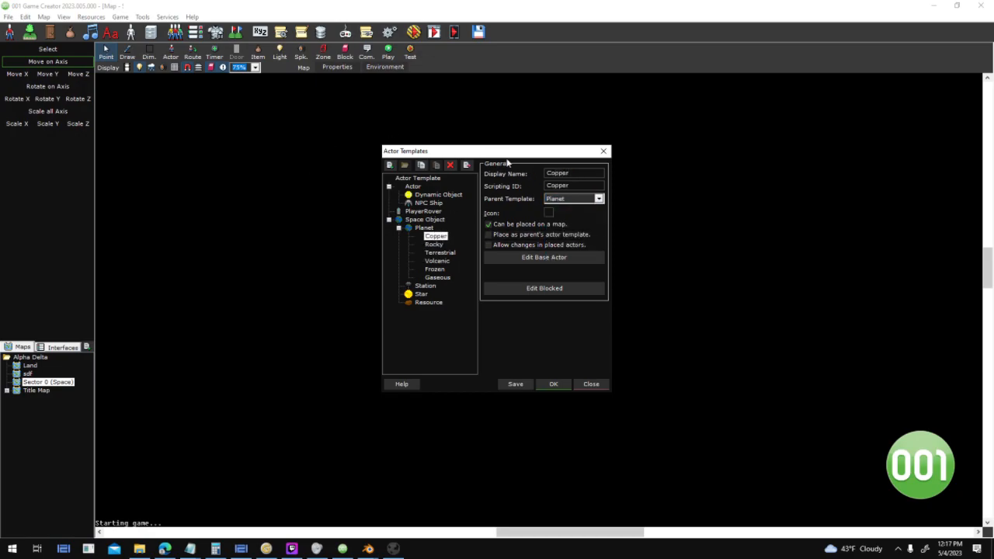
left_click(544, 244)
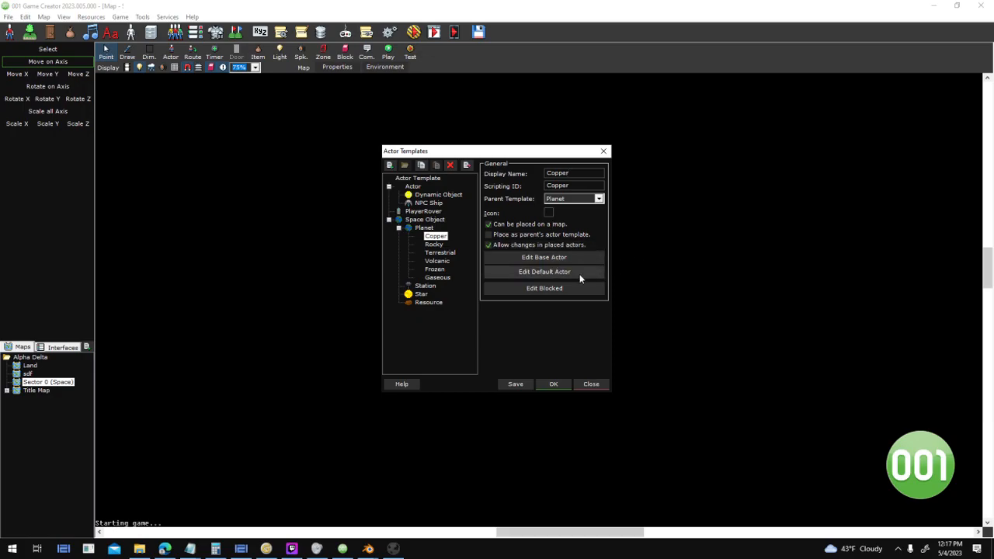
- Open the Copper template's base actor and enter Copper as a default value in its actor variables
left_click(598, 277)
left_click(687, 133)
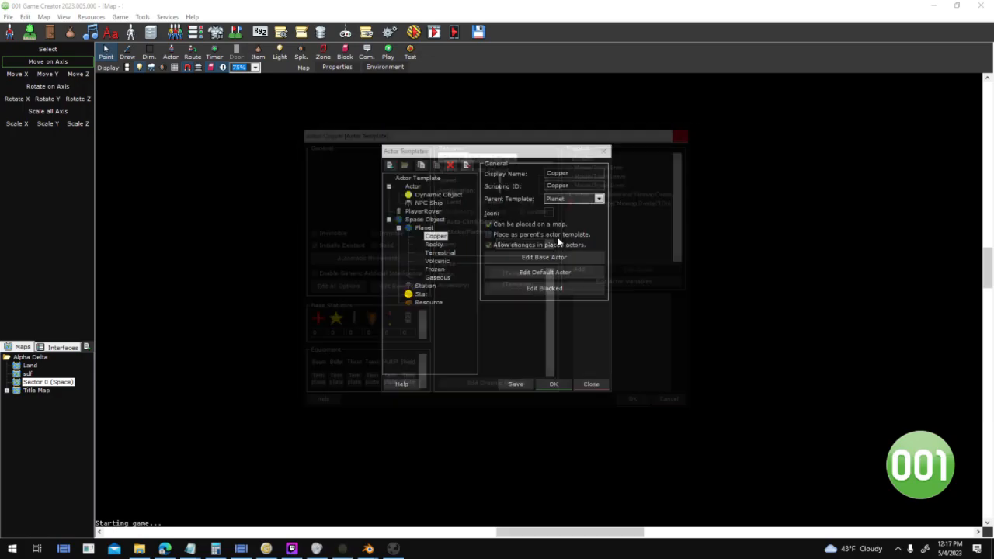
left_click(581, 271)
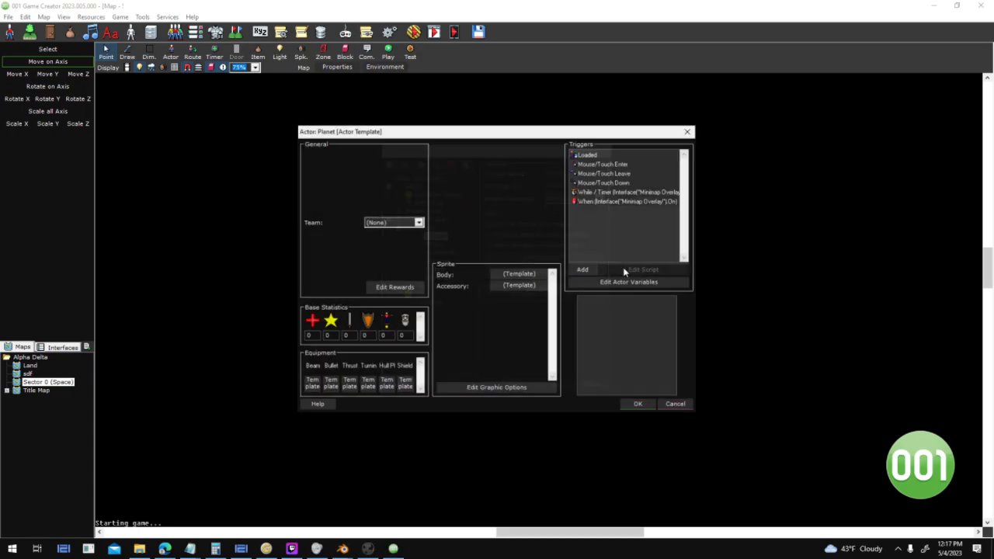
left_click(631, 282)
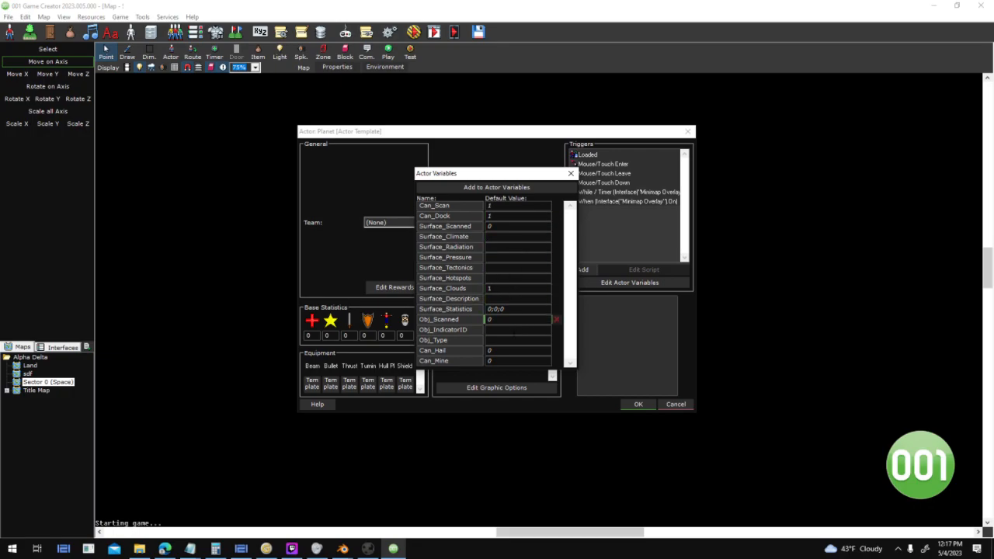
type("Copper")
key("Return")
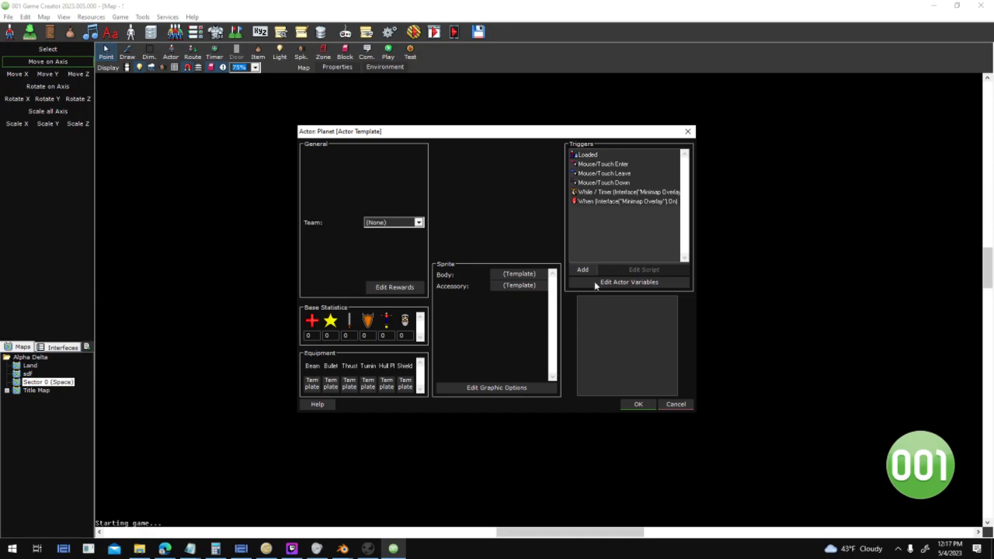
left_click(636, 405)
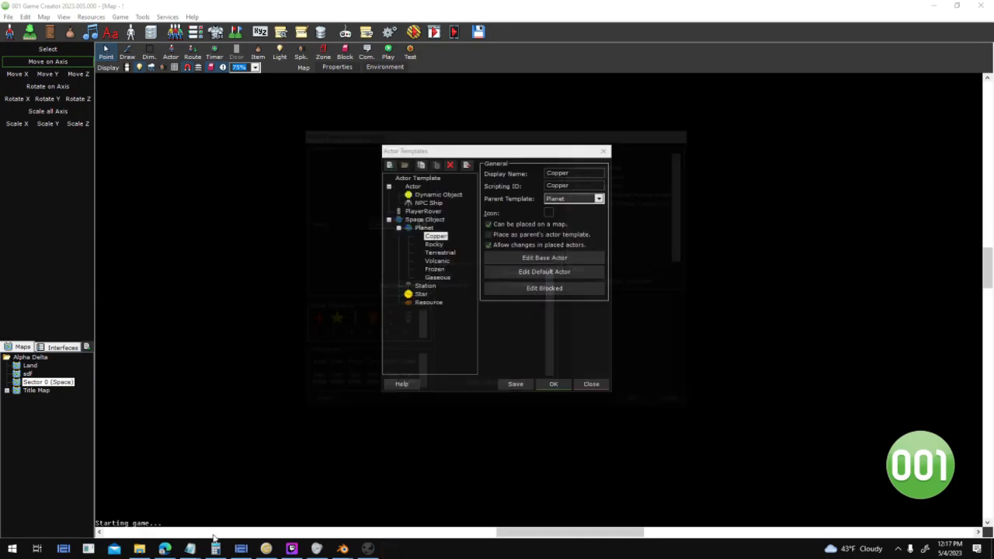
- Edit the Copper template's default actor and assign Planet_Copper_1 from the Planets folder as its body sprite
left_click(565, 274)
left_click(509, 273)
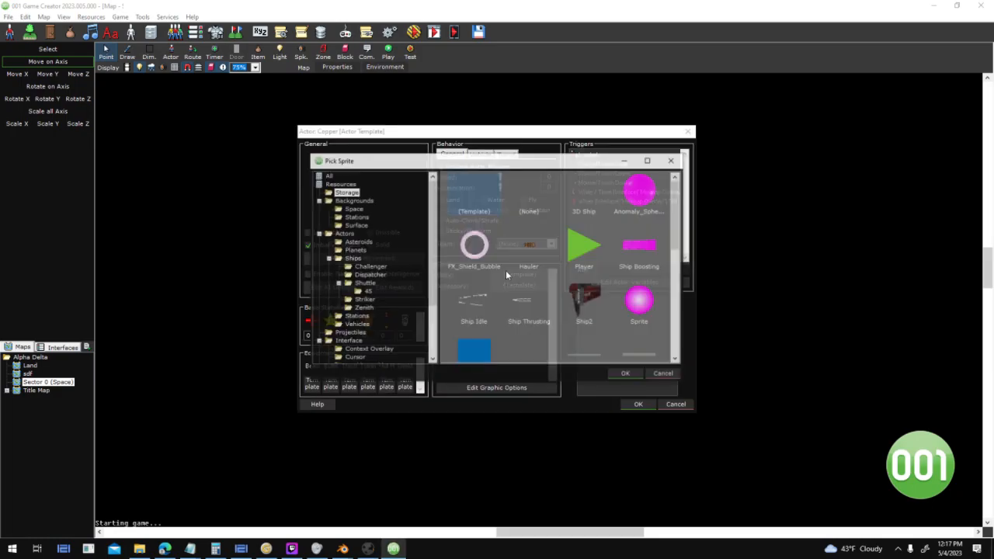
left_click(362, 252)
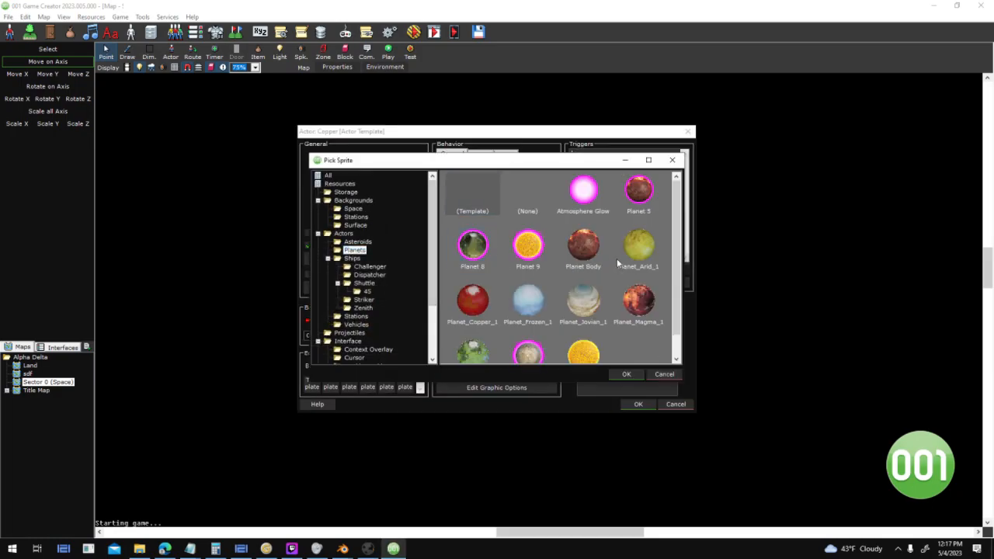
left_click(485, 297)
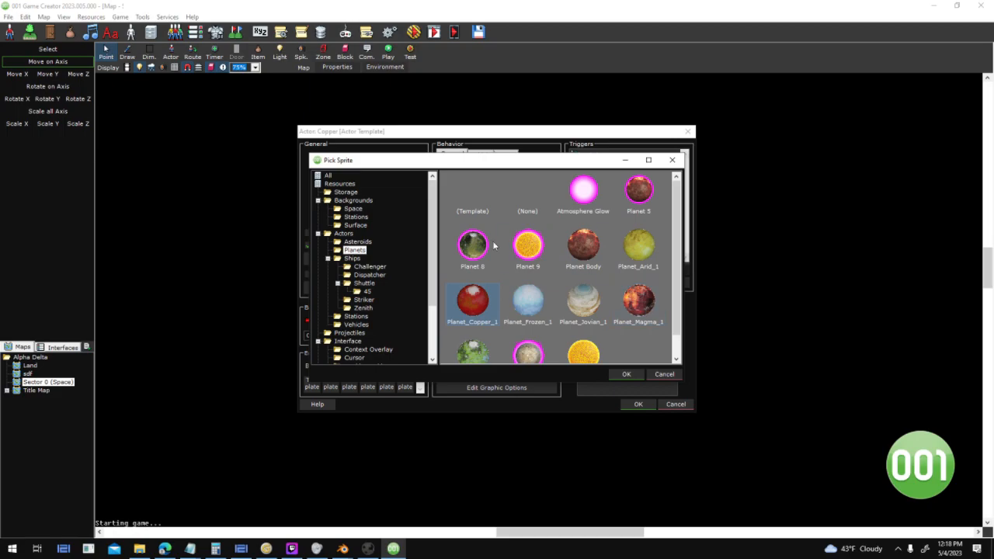
left_click(630, 376)
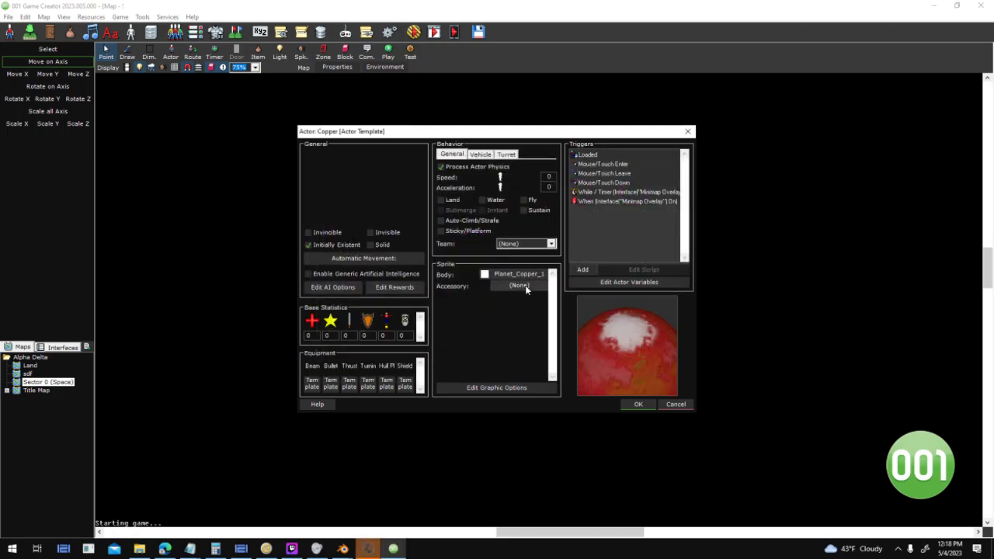
- Assign the Atmosphere_Medium sprite as the Copper actor's accessory
left_click(526, 286)
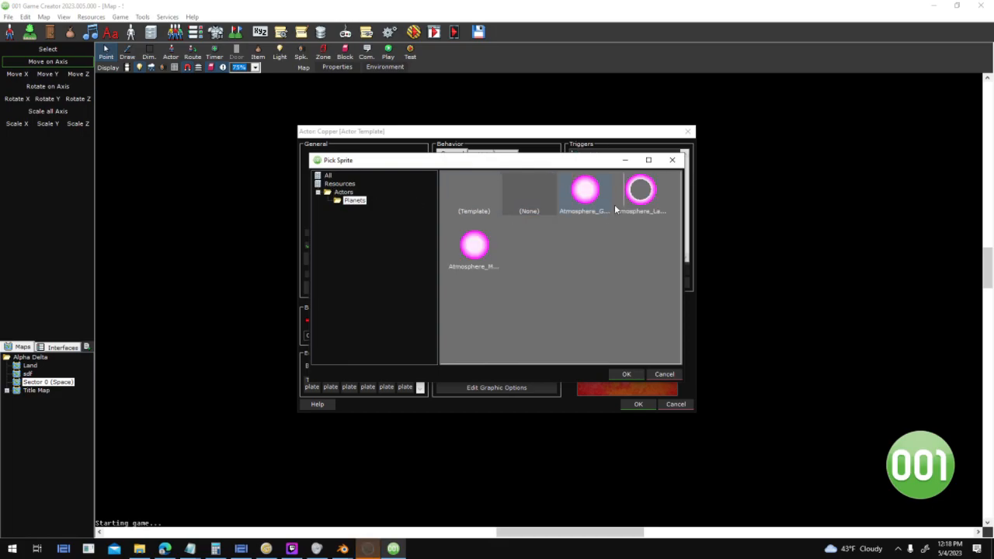
left_click(474, 247)
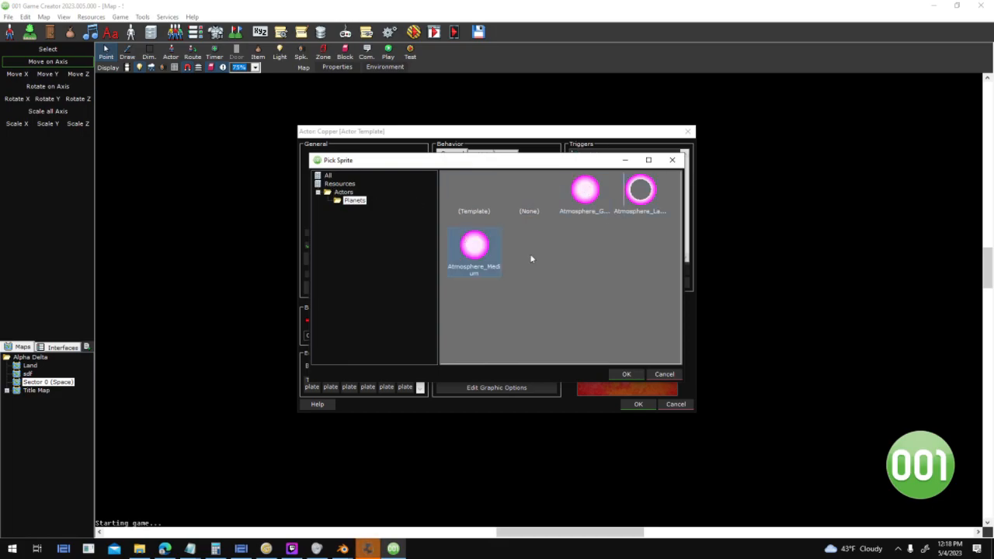
left_click(627, 376)
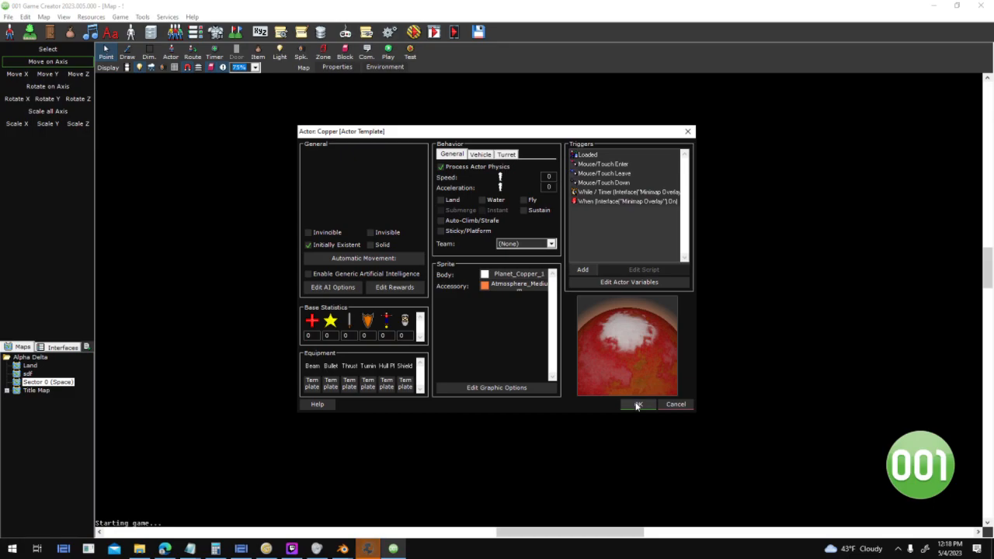
- Try a dark red color, RGB 128, 0, 0, on the Copper actor's atmosphere accessory
left_click(485, 286)
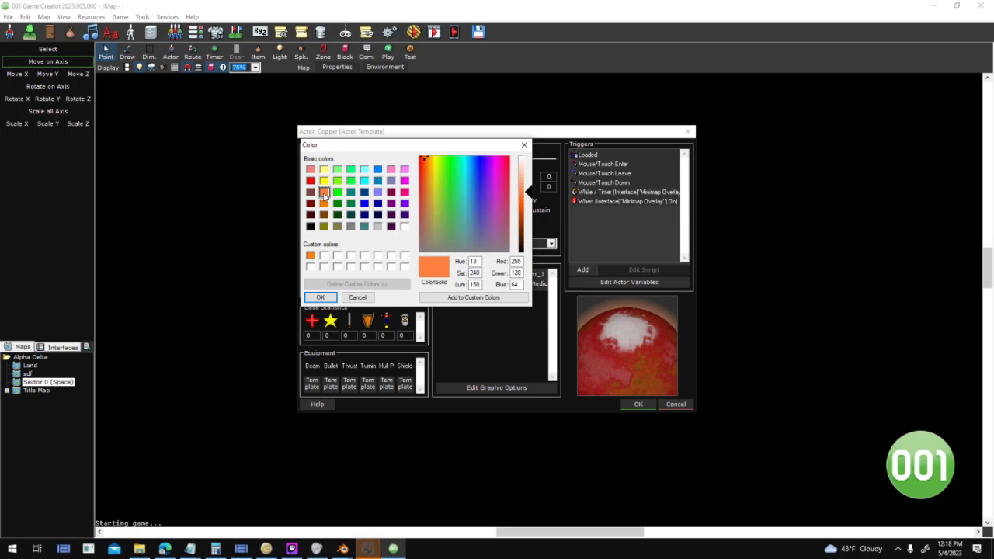
left_click(324, 204)
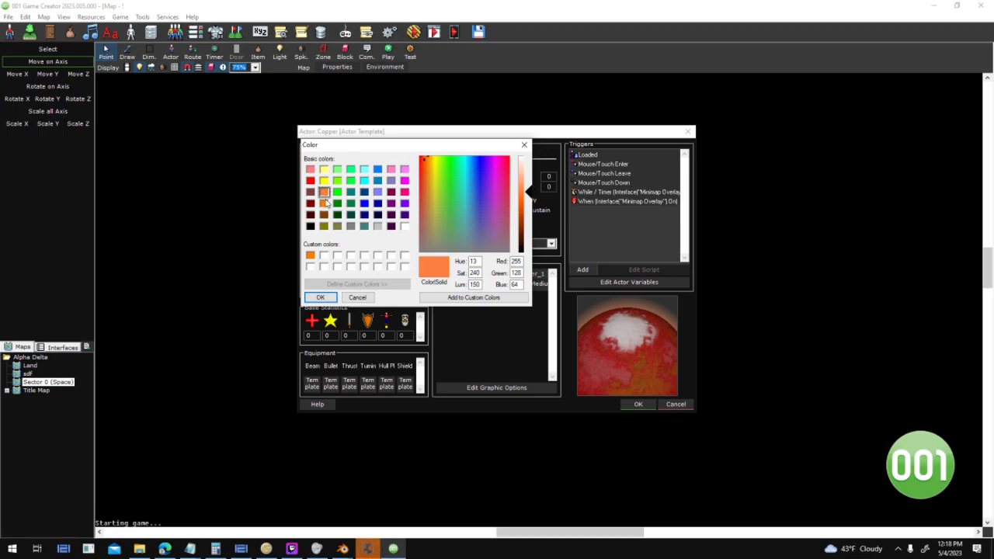
left_click(310, 204)
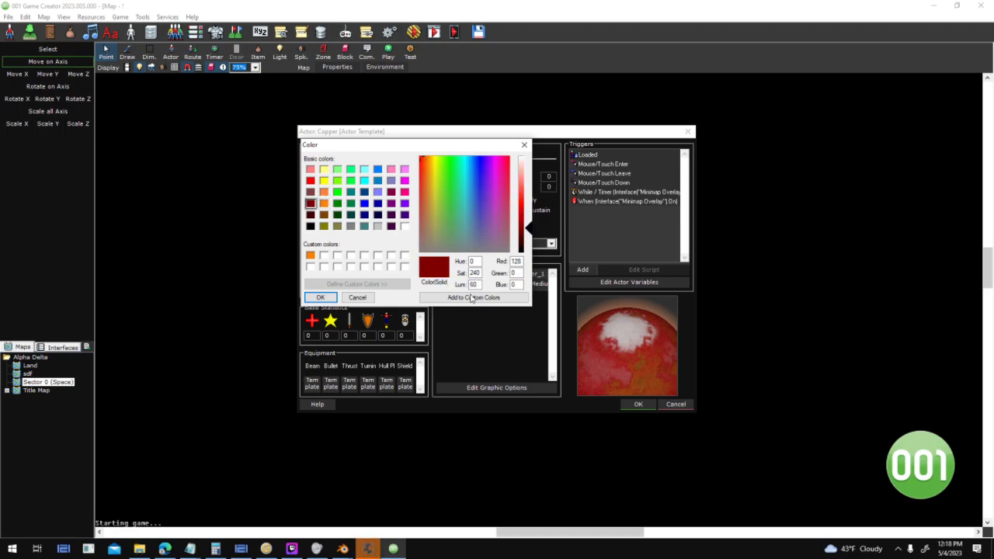
left_click(320, 297)
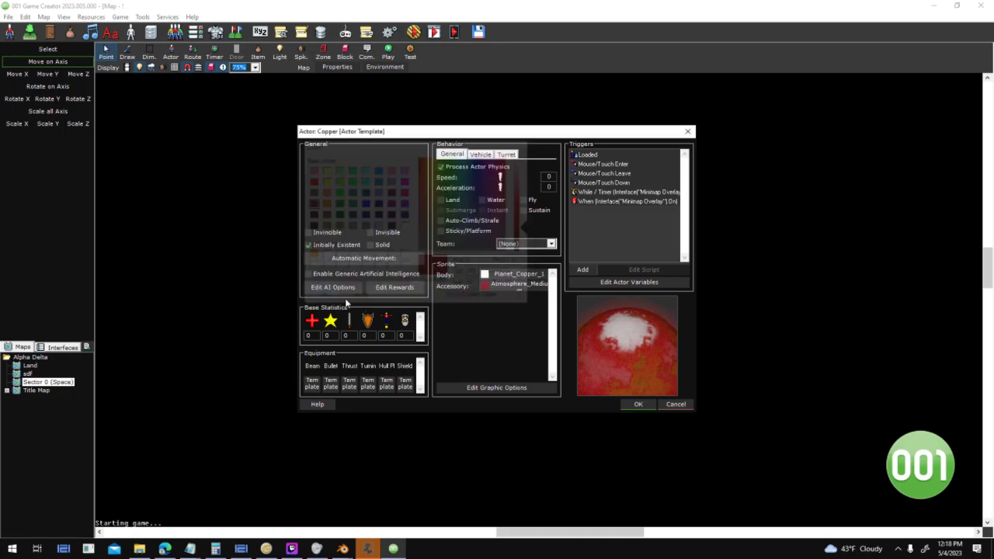
- Change the atmosphere accessory's color to the basic brown and accept the Copper actor's settings
left_click(484, 285)
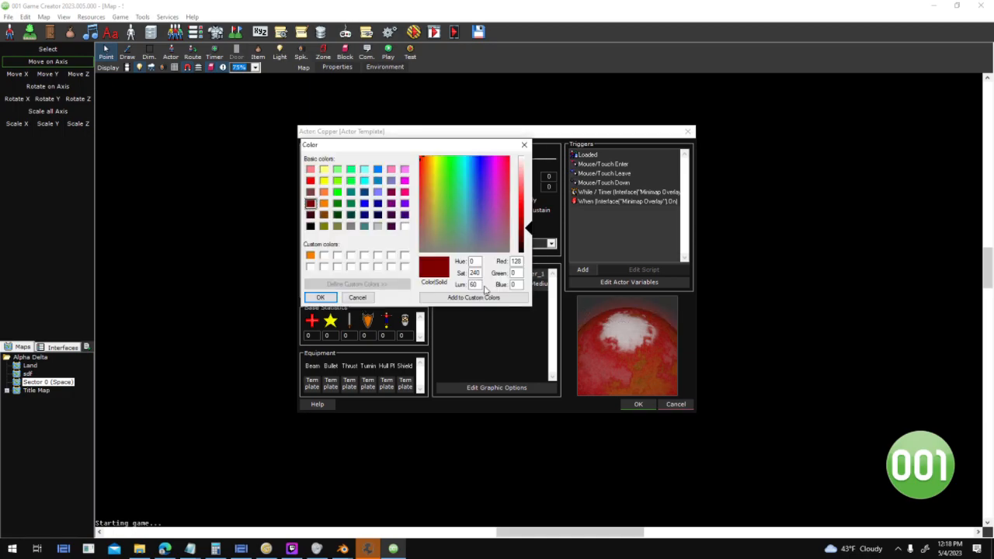
left_click(324, 215)
left_click(320, 298)
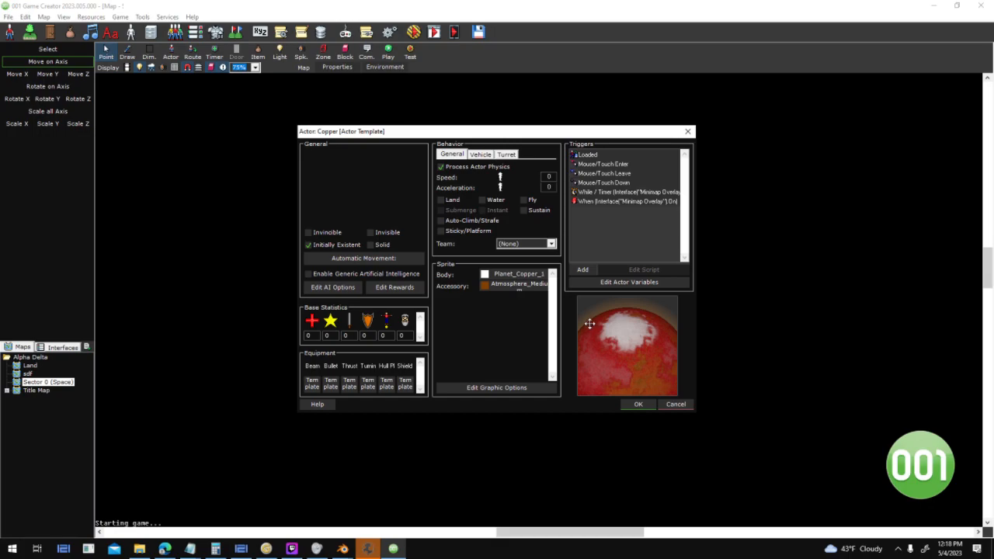
left_click(637, 405)
- Switch to Textures for Planets, look through the new planet presets and recent project files, and dismiss the welcome dialog
left_click(369, 548)
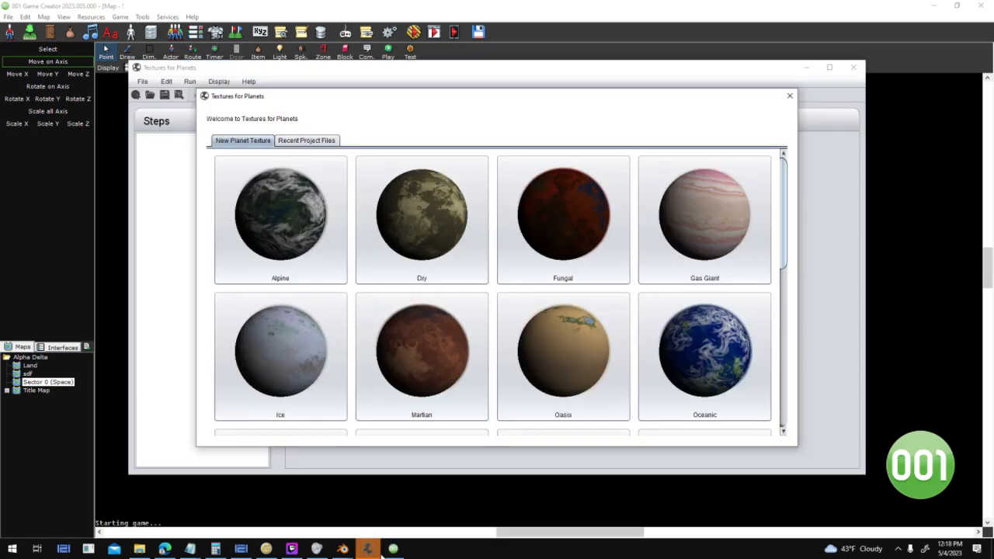
scroll(563, 320, "down", 3)
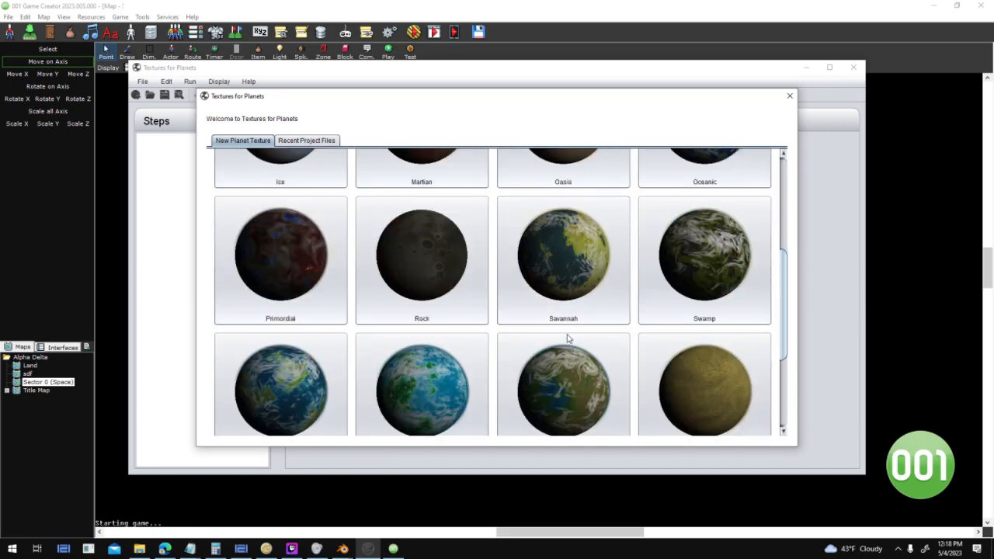
scroll(568, 336, "down", 2)
scroll(567, 337, "up", 5)
left_click(330, 142)
left_click(242, 141)
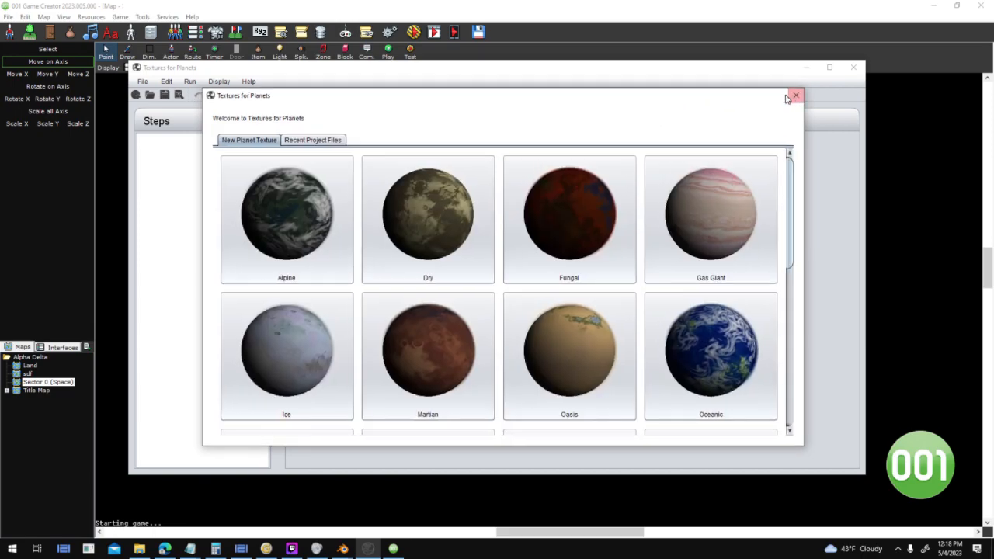
left_click(789, 96)
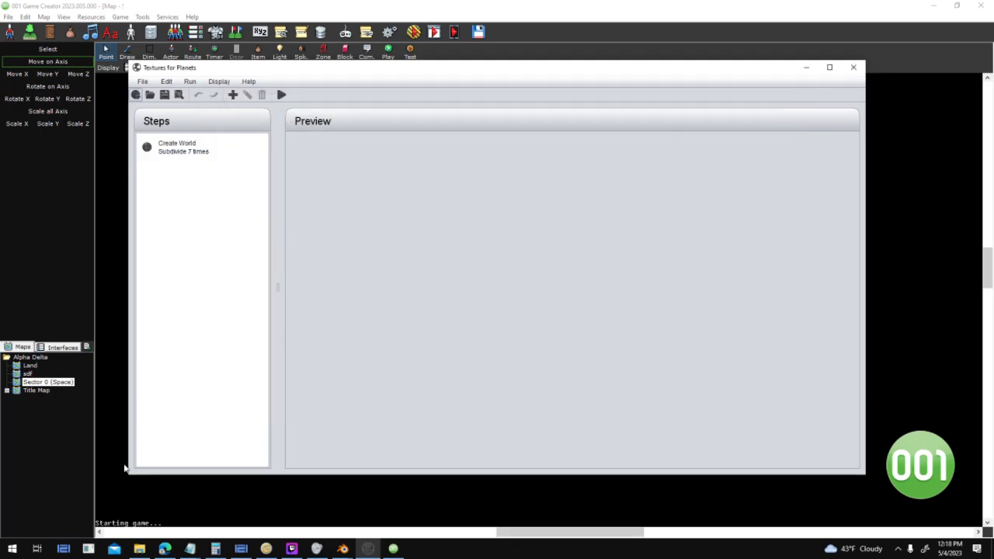
- Search Windows for textures, open the TexturesForPlanets folder, and examine the files in its Colourizers subfolder
left_click(17, 548)
type("textures")
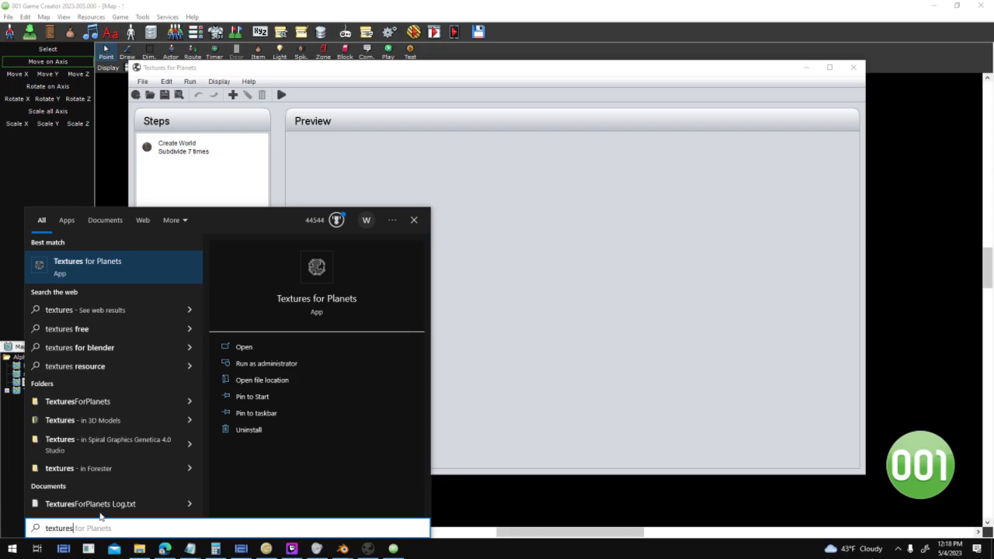
left_click(124, 403)
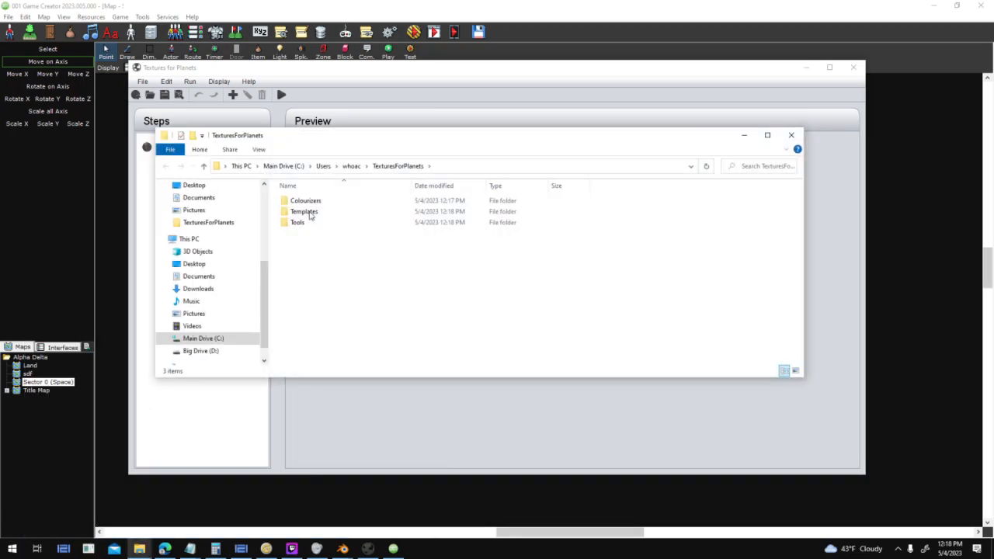
double_click(309, 203)
scroll(469, 285, "down", 2)
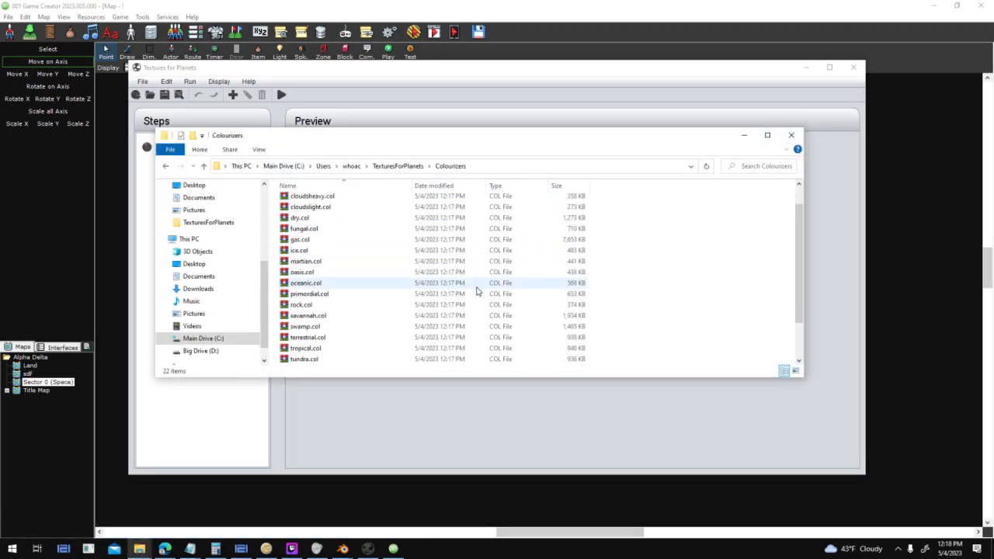
scroll(395, 224, "up", 2)
- Browse the Users and Public folders, and locate and open the TexturesForPlanets folder in Documents
left_click(325, 168)
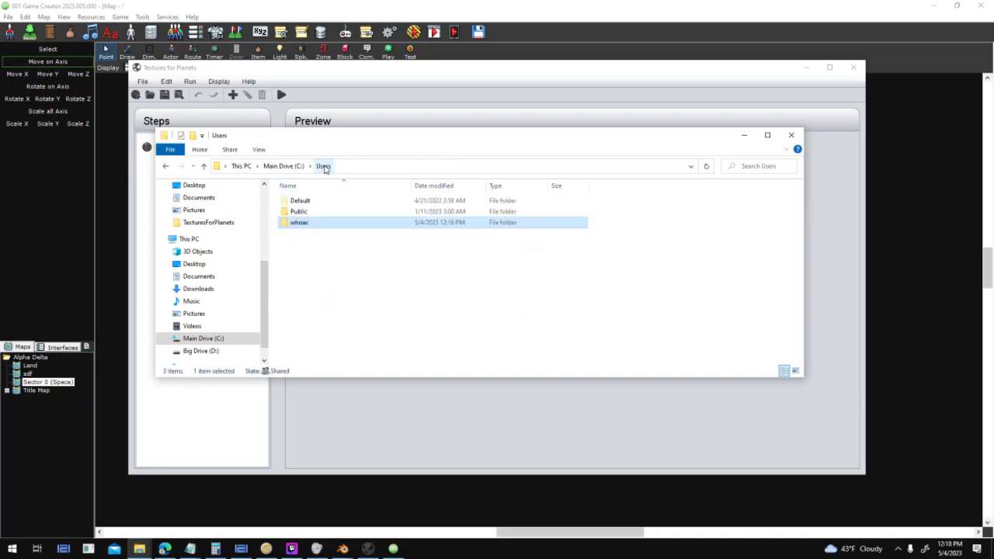
double_click(314, 212)
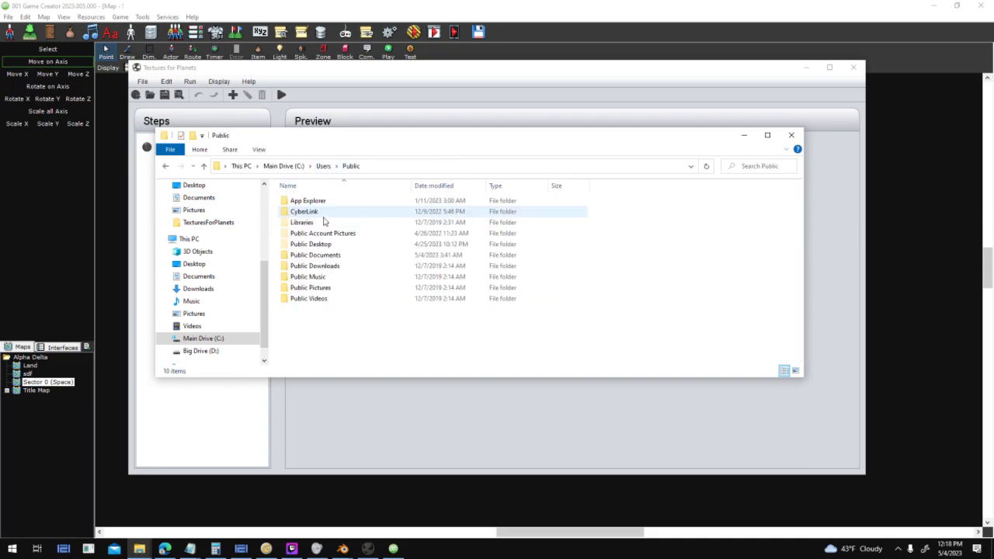
left_click(165, 166)
scroll(233, 280, "down", 1)
left_click(228, 253)
scroll(393, 280, "down", 8)
scroll(394, 302, "down", 8)
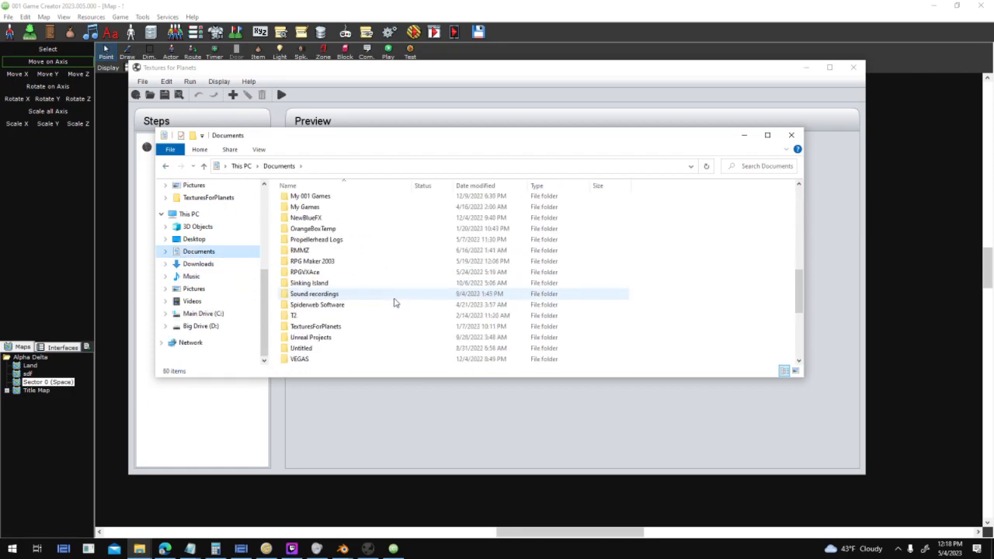
left_click(373, 239)
double_click(376, 229)
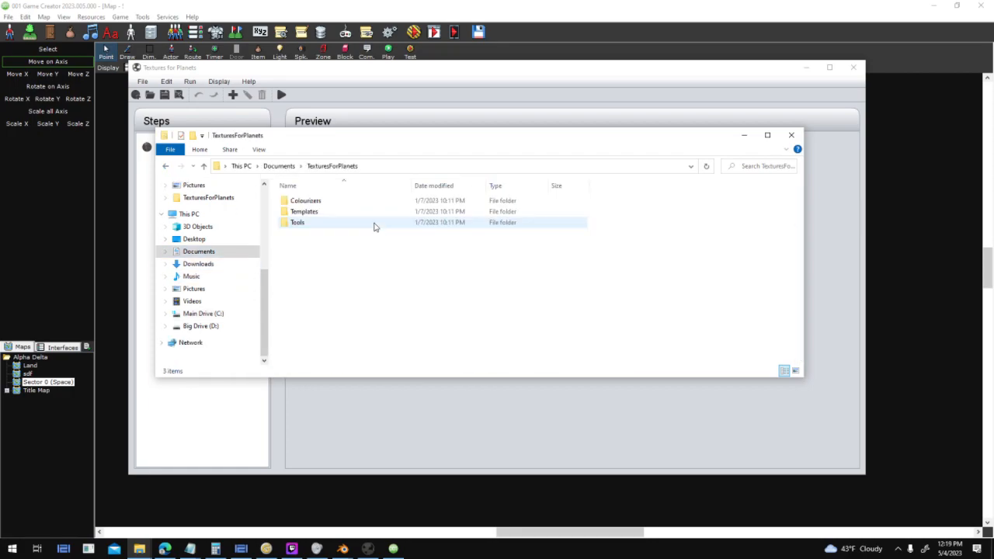
- Examine the Templates, Colourizers and Tools subfolders of the Documents TexturesForPlanets folder for saved planet files
double_click(366, 211)
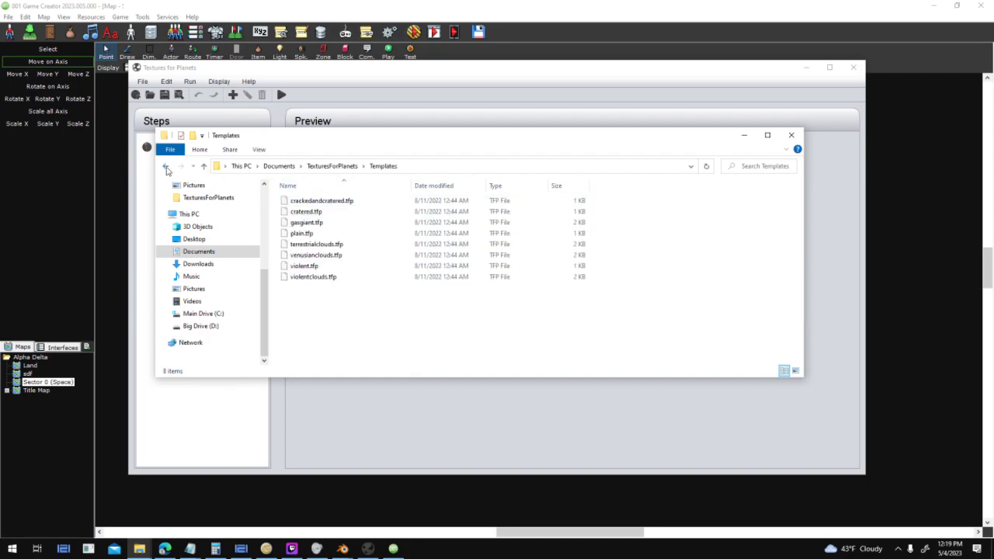
left_click(164, 166)
double_click(340, 199)
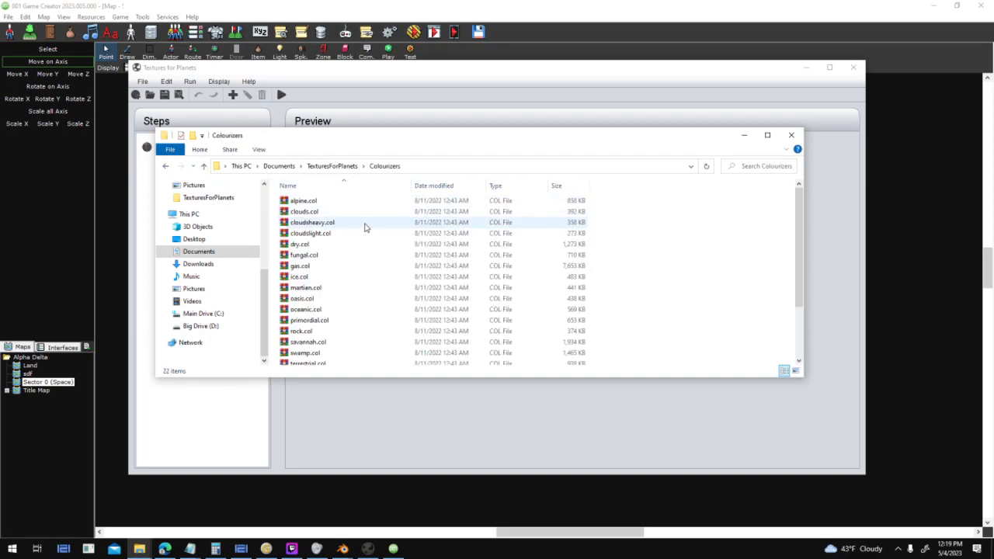
scroll(362, 237, "down", 2)
scroll(355, 259, "up", 2)
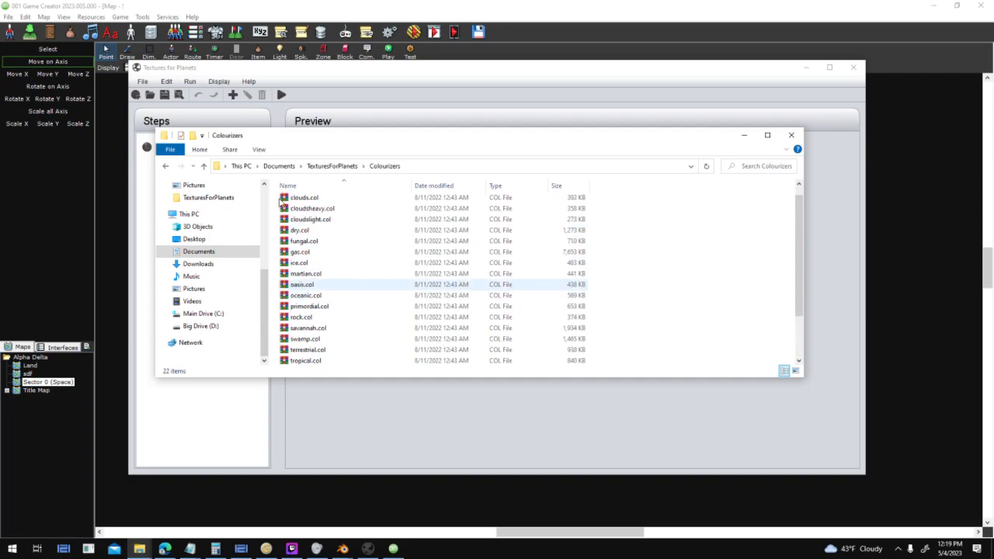
left_click(166, 166)
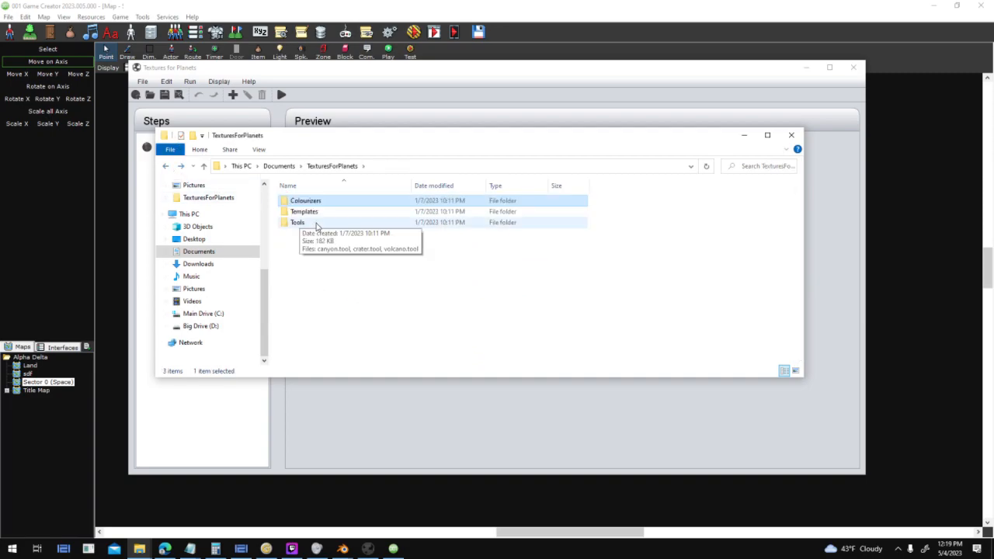
double_click(297, 222)
left_click(166, 168)
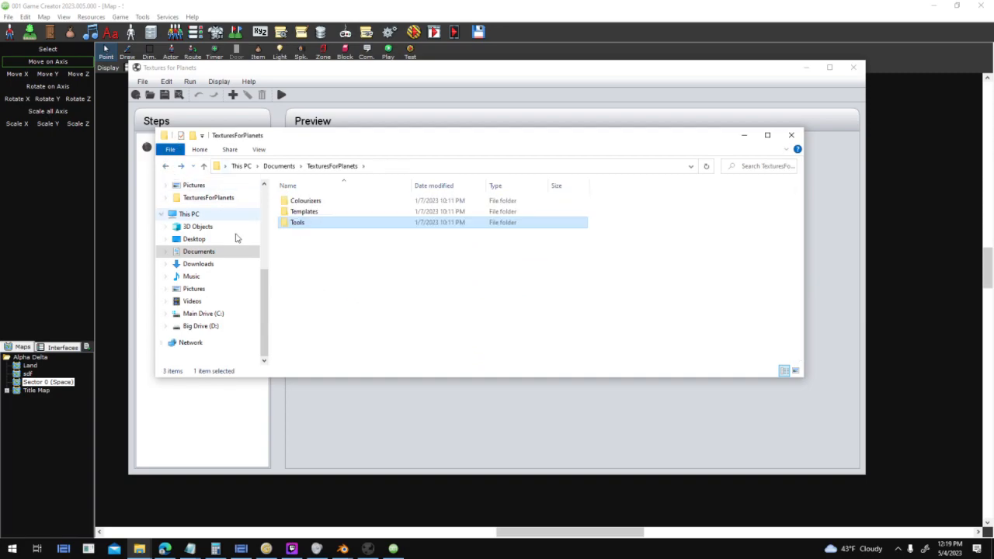
scroll(246, 244, "up", 2)
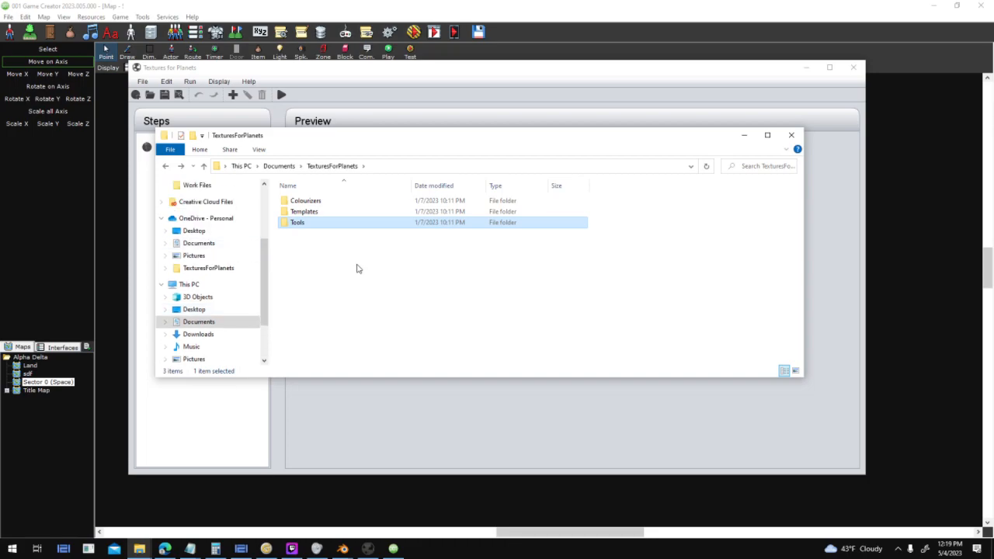
- Browse Big Drive (D:) and open its graphic packs folder to look for the planet files
scroll(235, 327, "down", 1)
scroll(235, 327, "down", 2)
left_click(233, 327)
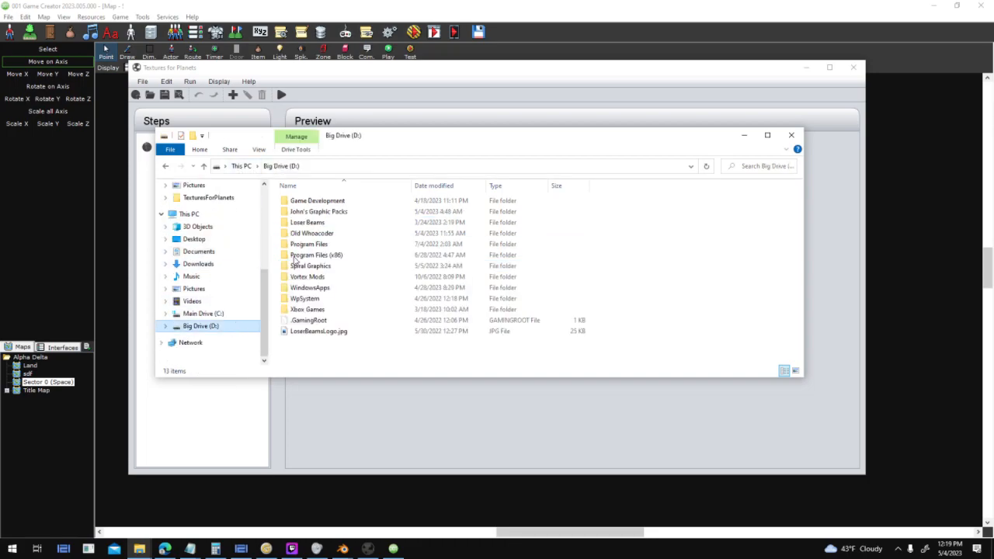
double_click(361, 212)
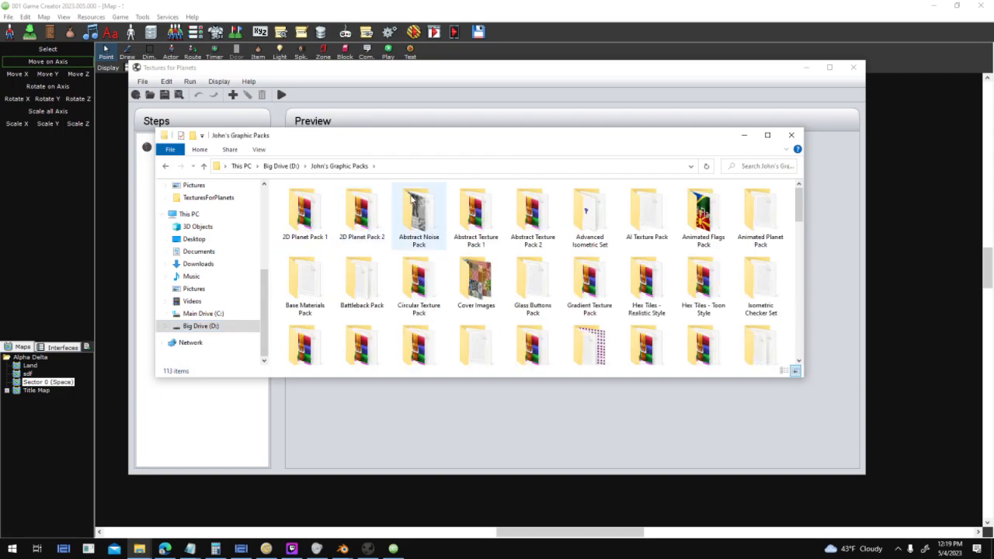
- Search Windows for colourizers, inspect the Colourizers folder inside Textures for Planets, and close that folder window
left_click(16, 548)
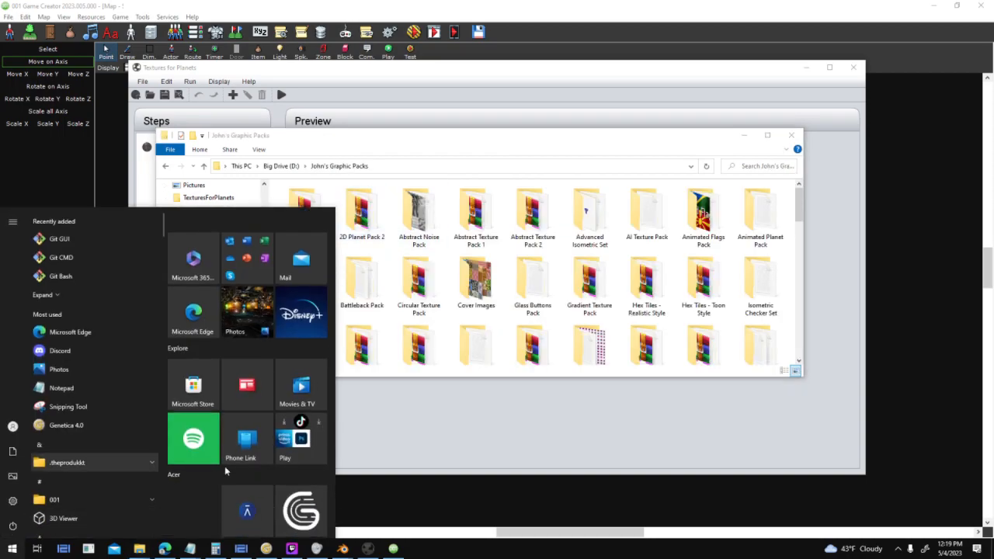
type("colou")
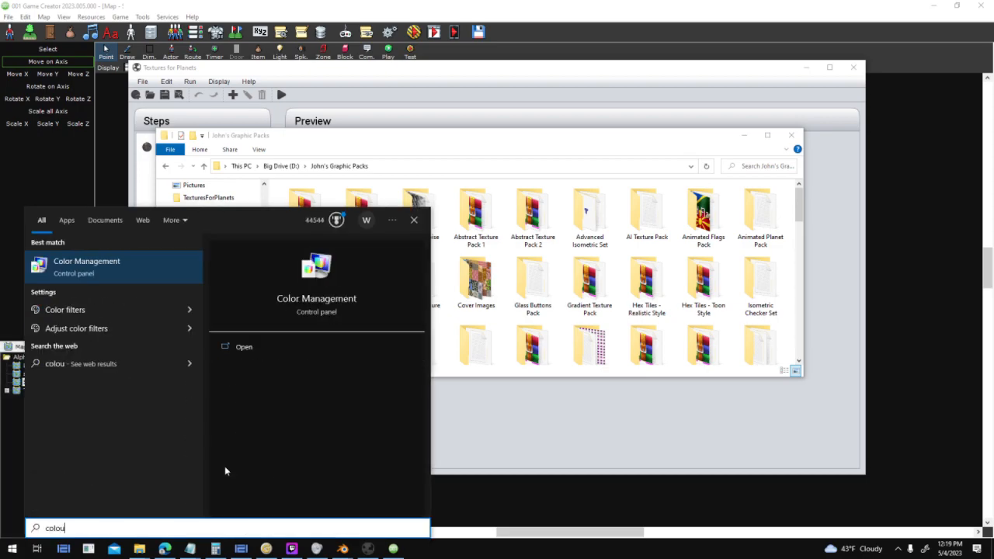
type("rizers")
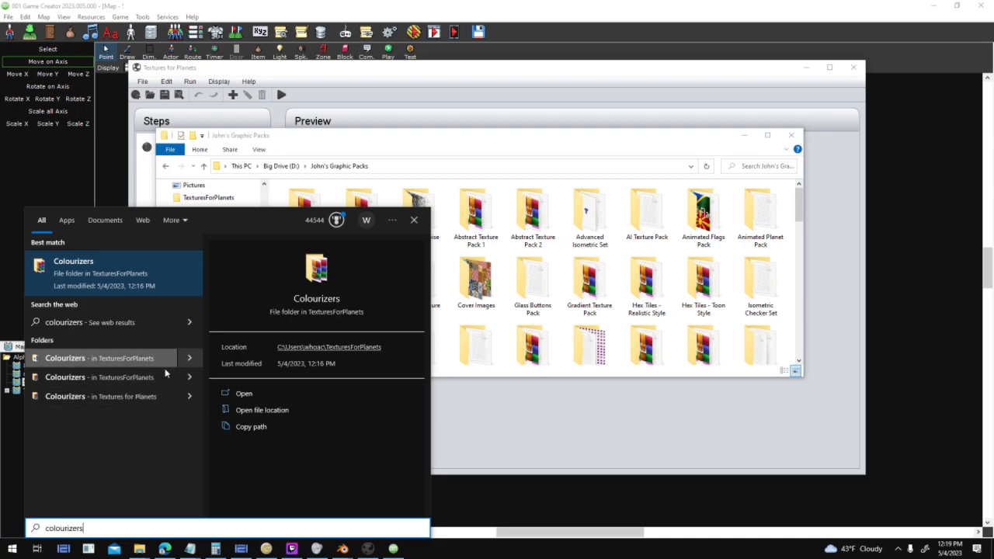
left_click(162, 401)
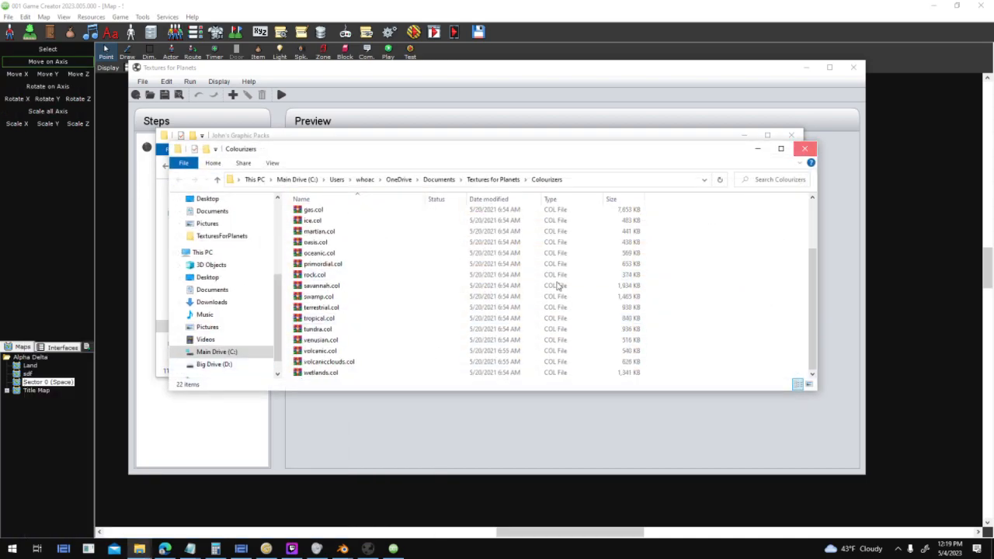
left_click(805, 149)
- Search Windows for colourizers again, open the Colourizers folder in OneDrive's TexturesForPlanets, and examine its files
left_click(12, 549)
type("colo")
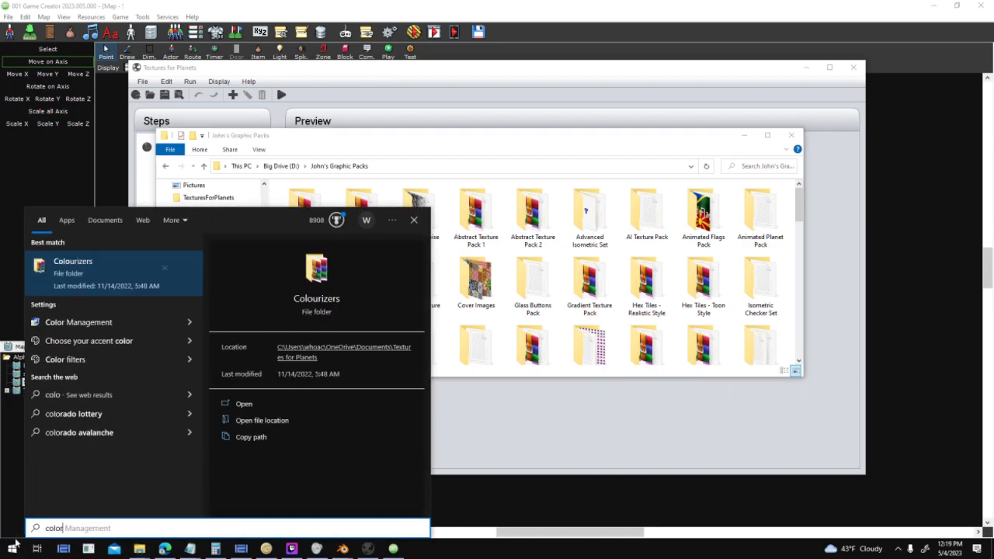
type("urizers")
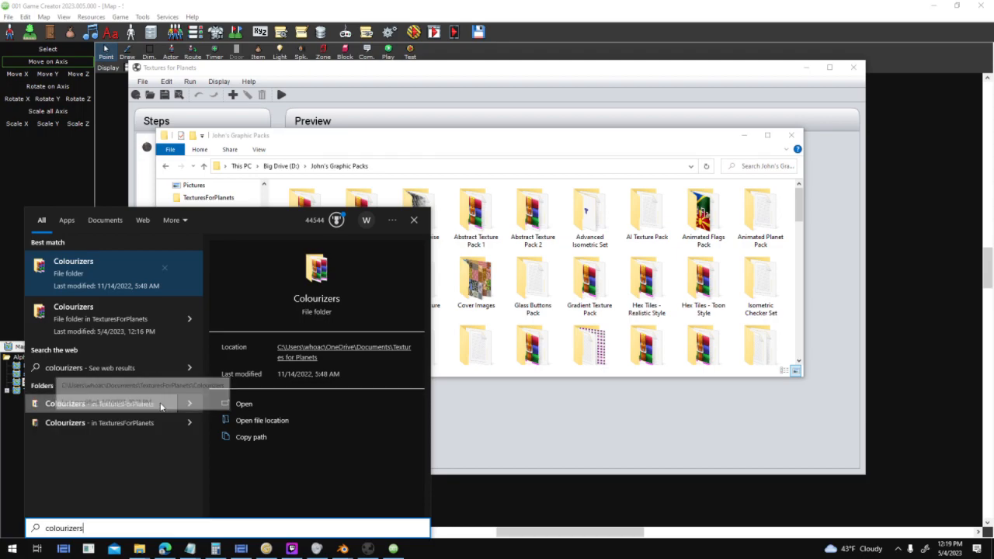
left_click(161, 404)
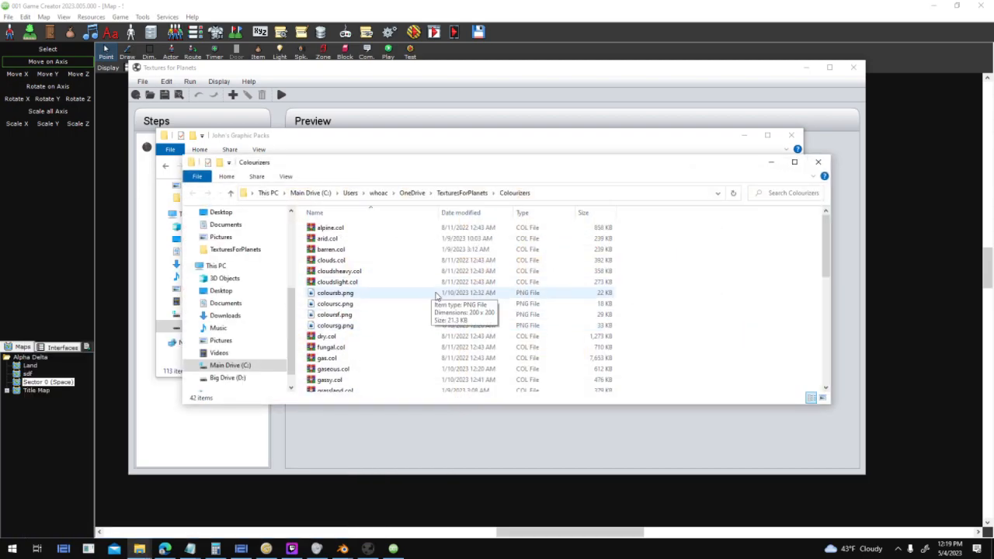
scroll(437, 296, "down", 9)
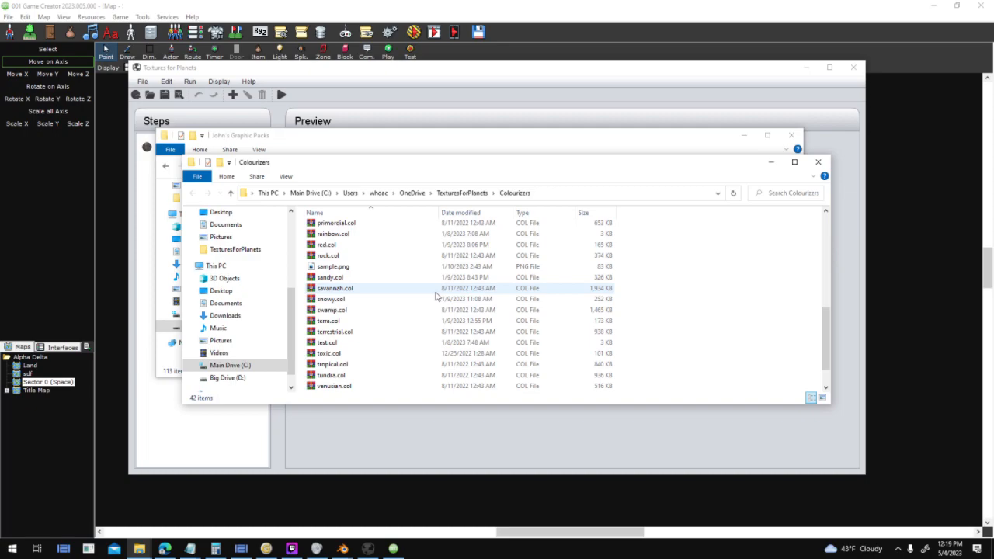
scroll(436, 296, "up", 9)
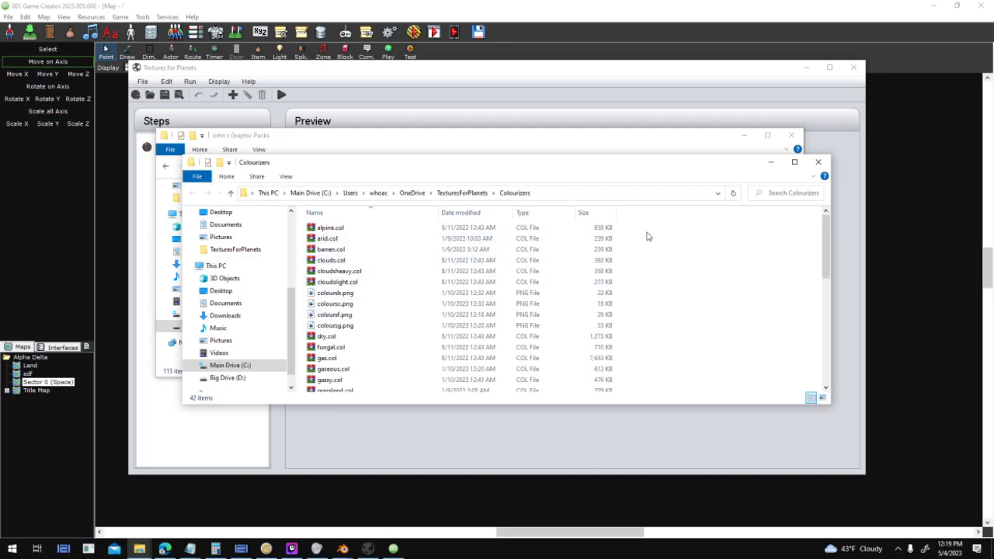
- Copy all files from the OneDrive Colourizers folder into the Colourizers folder of Documents' TexturesForPlanets, skipping files with the same names
left_click_drag(654, 226, 379, 501)
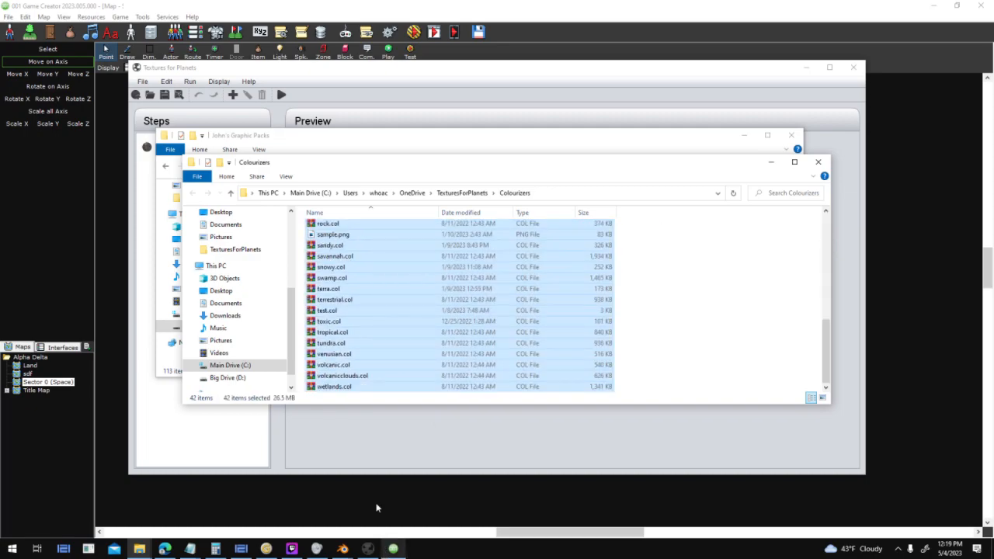
scroll(268, 256, "up", 1)
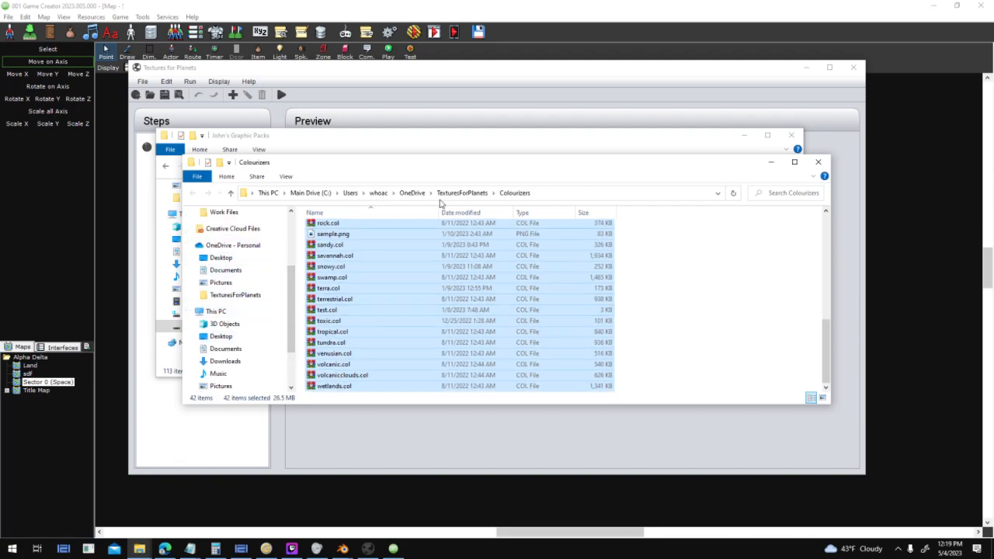
left_click_drag(294, 293, 292, 332)
left_click(235, 292)
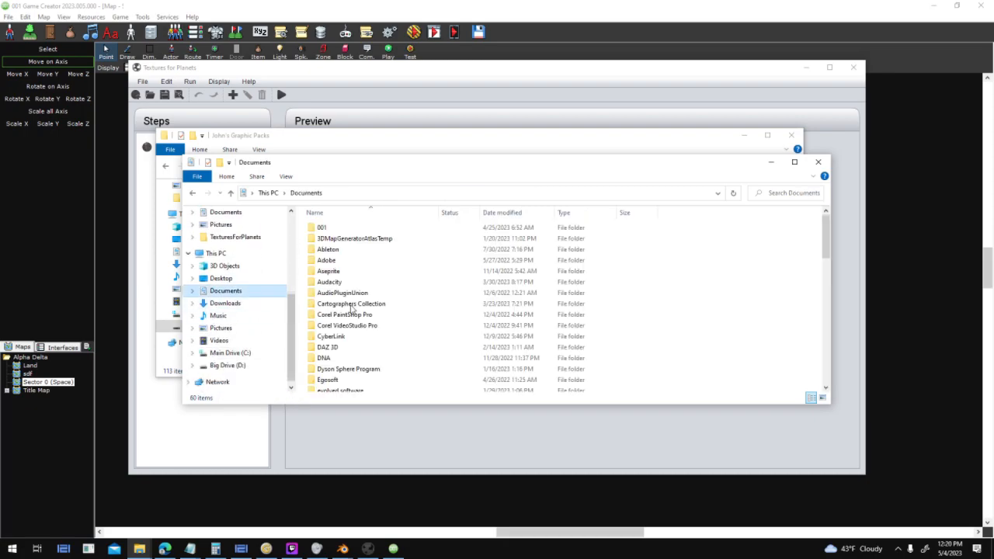
scroll(373, 315, "down", 10)
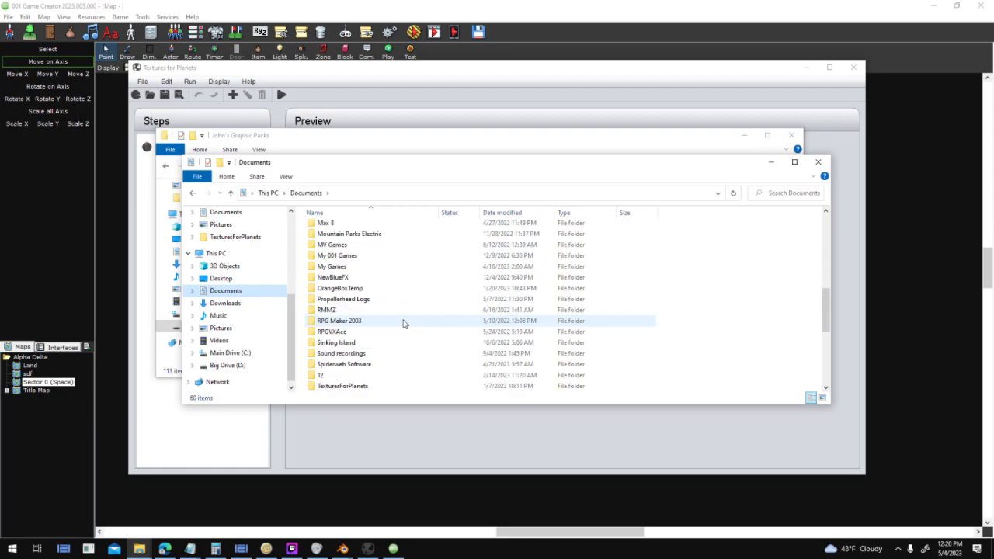
scroll(404, 323, "down", 2)
double_click(404, 322)
double_click(350, 231)
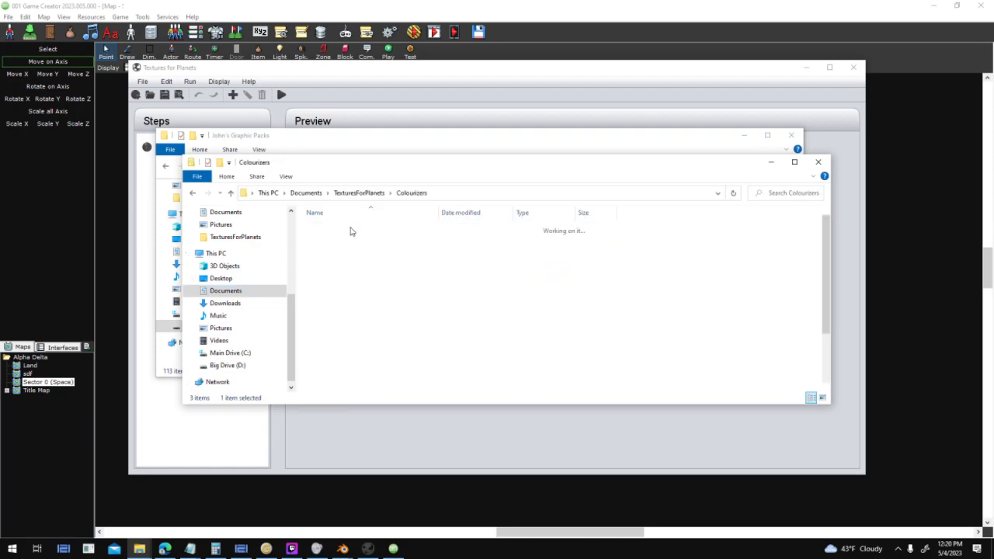
key("ctrl+v")
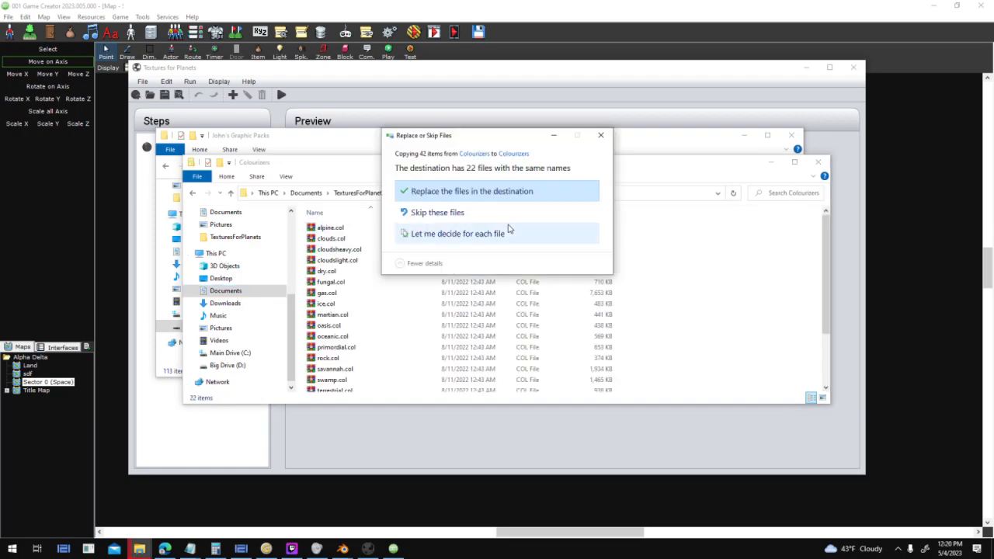
left_click(501, 215)
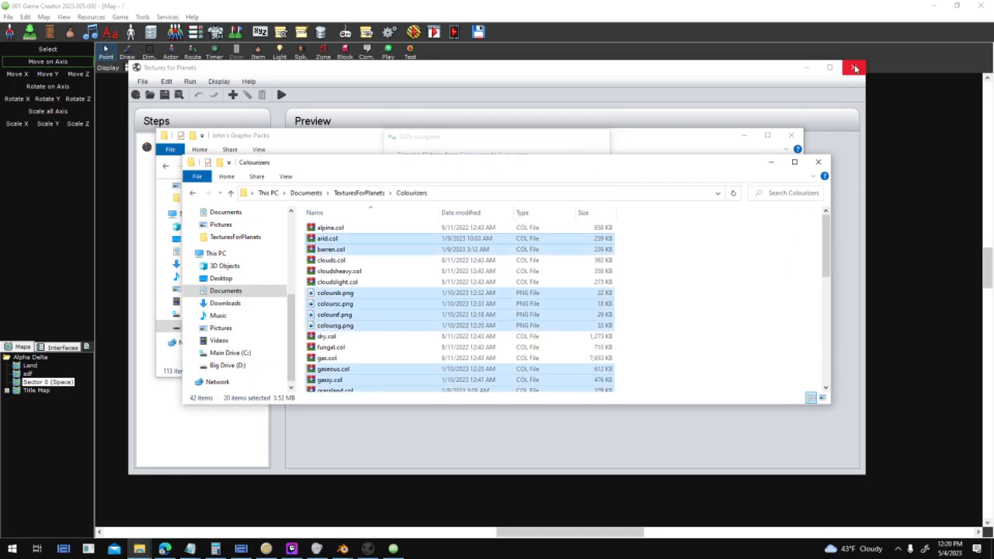
- Close Textures for Planets, and select and copy all files in the Templates folder of OneDrive's TexturesForPlanets
left_click(854, 68)
left_click(720, 267)
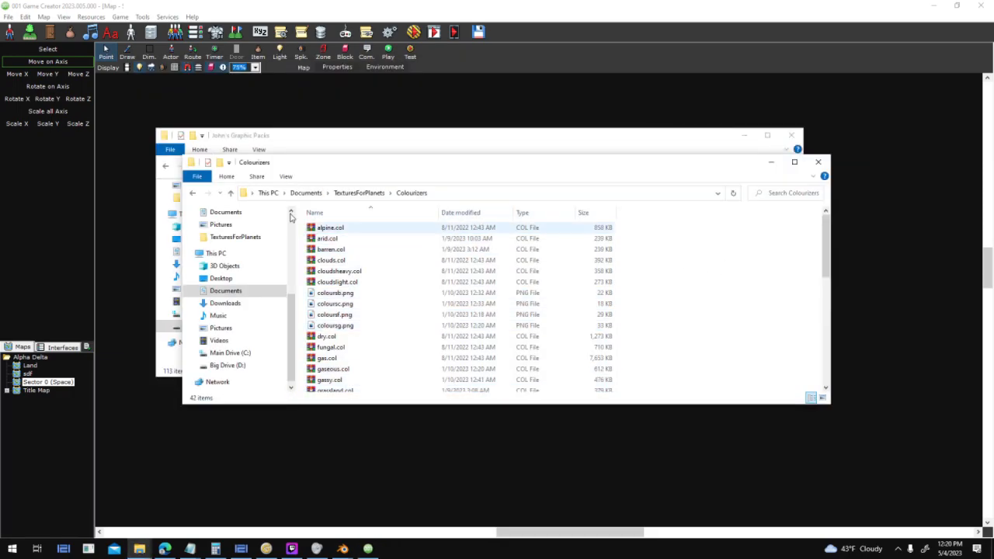
left_click(193, 193)
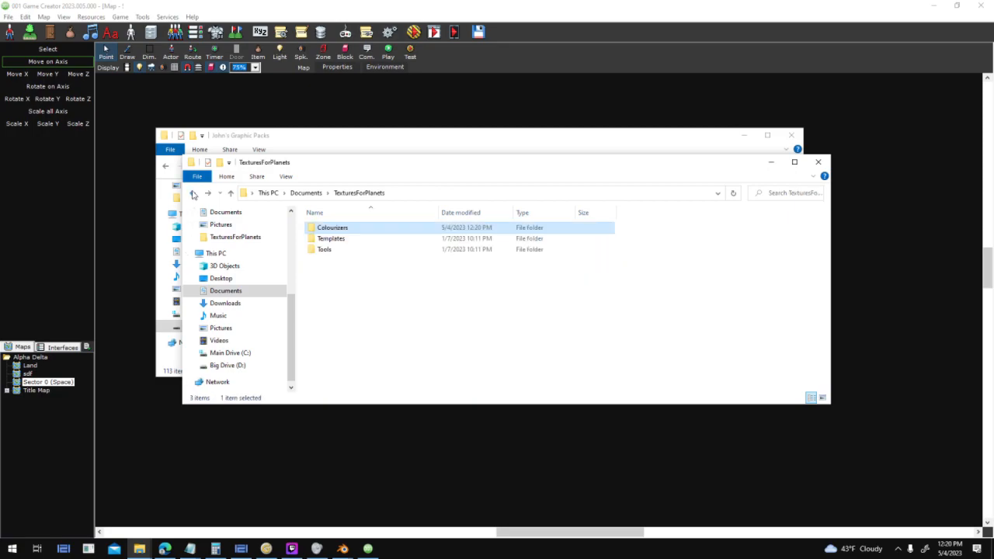
left_click(193, 194)
left_click(194, 195)
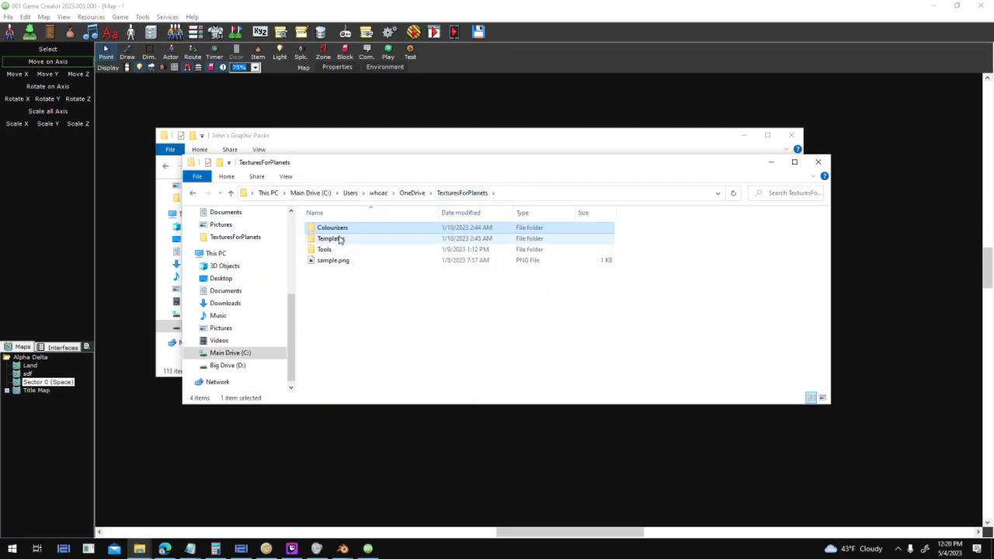
double_click(334, 238)
key("ctrl+a")
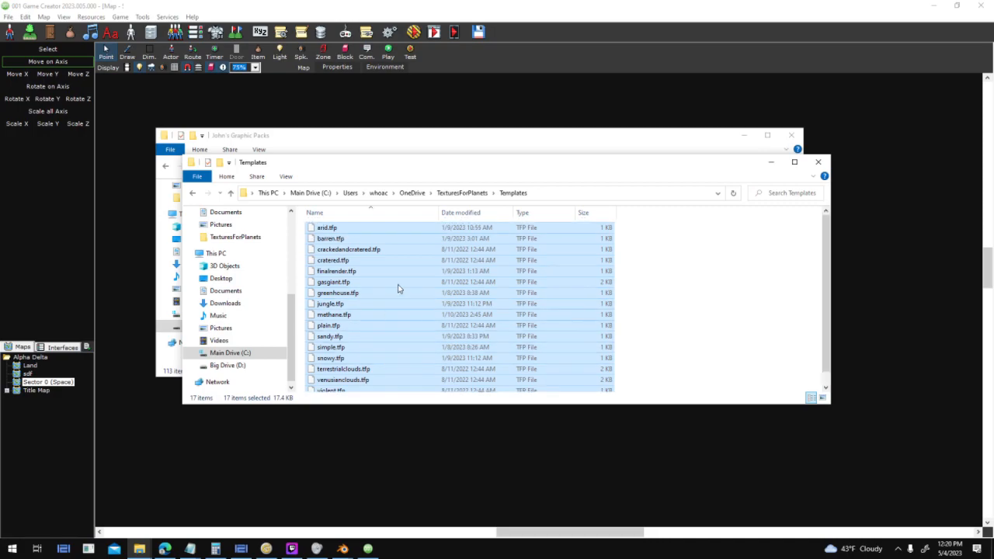
- Open the Templates folder inside TexturesForPlanets in Documents as the destination for the copied template files
left_click(196, 196)
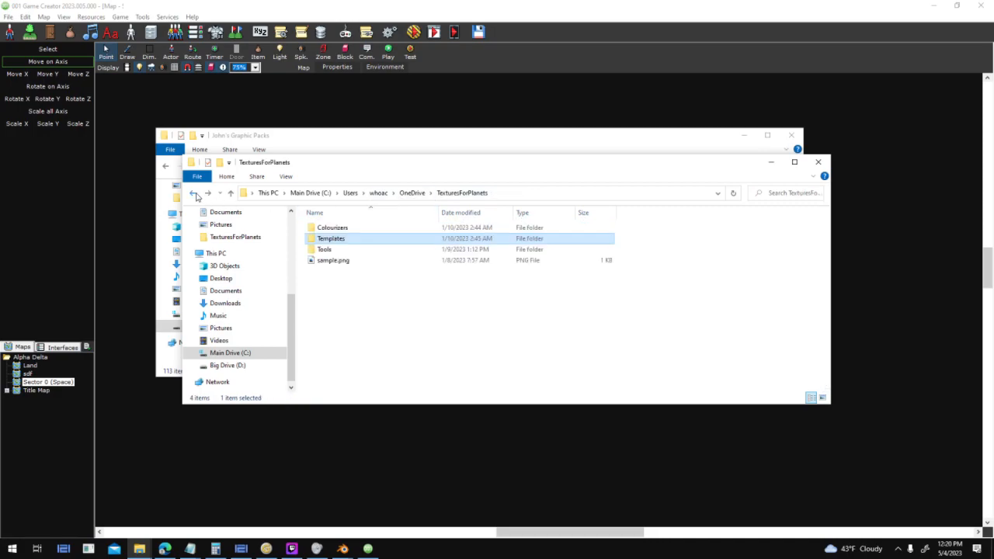
left_click(196, 195)
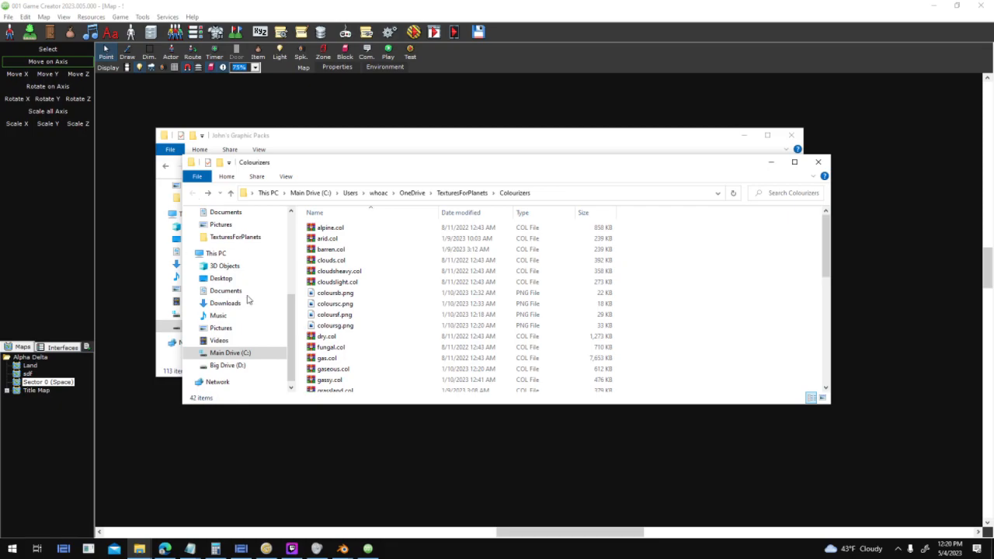
scroll(278, 339, "down", 1)
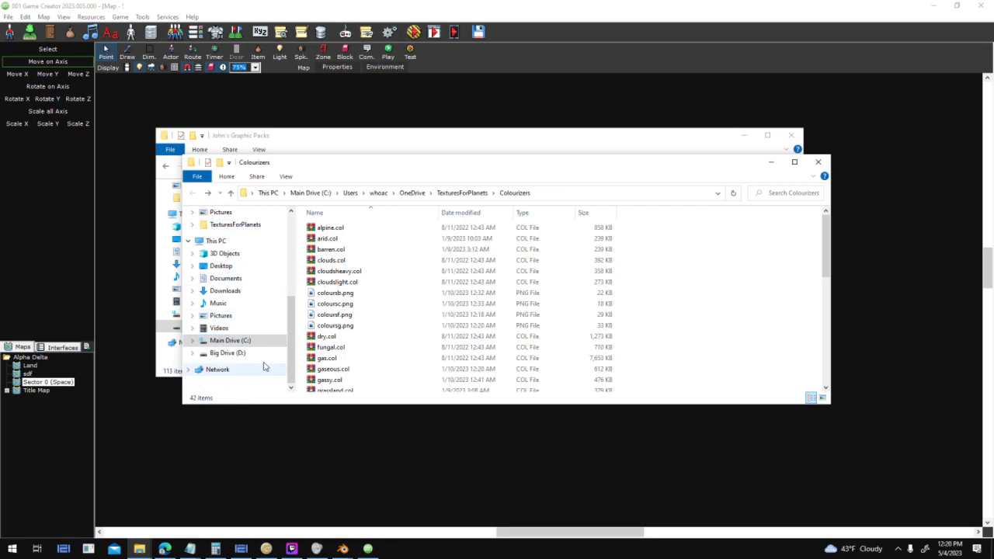
left_click(253, 281)
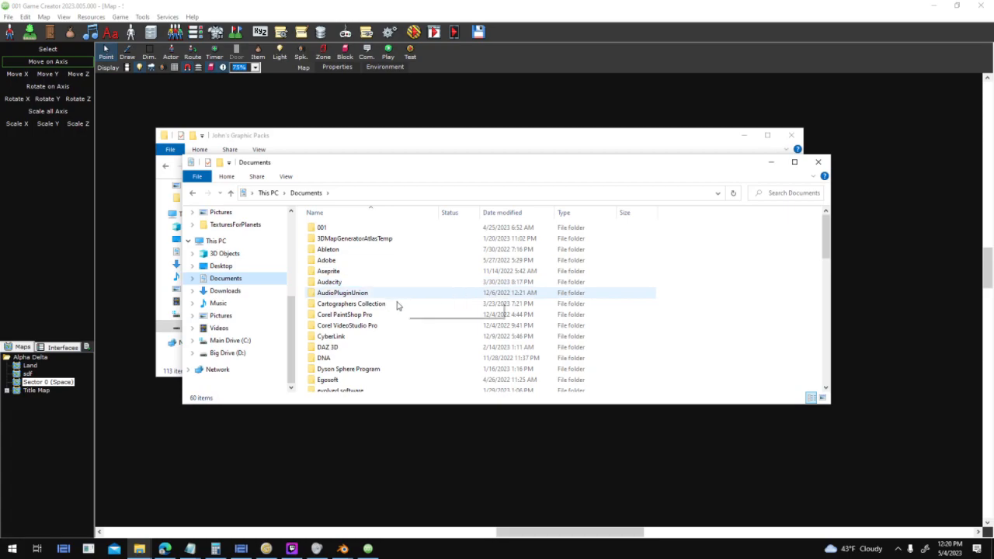
scroll(400, 310, "down", 15)
scroll(381, 322, "up", 4)
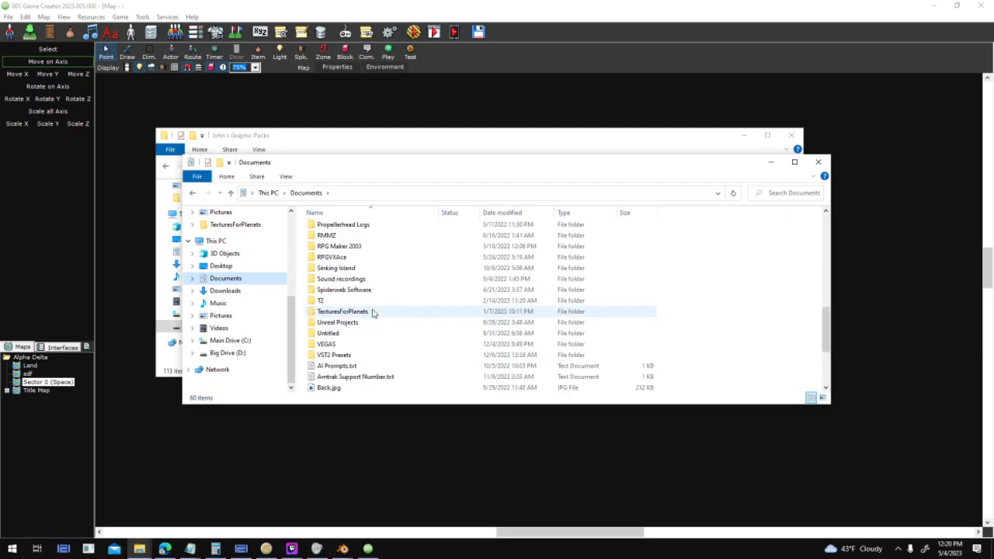
double_click(372, 312)
double_click(332, 238)
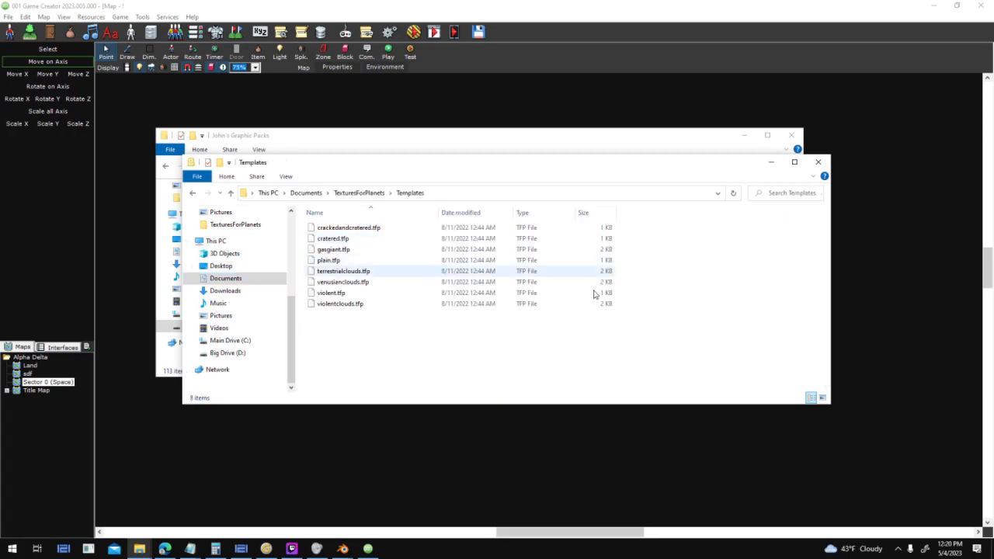
- Paste the copied template files into the Documents TexturesForPlanets Templates folder, skipping files that already exist there
key("ctrl+v")
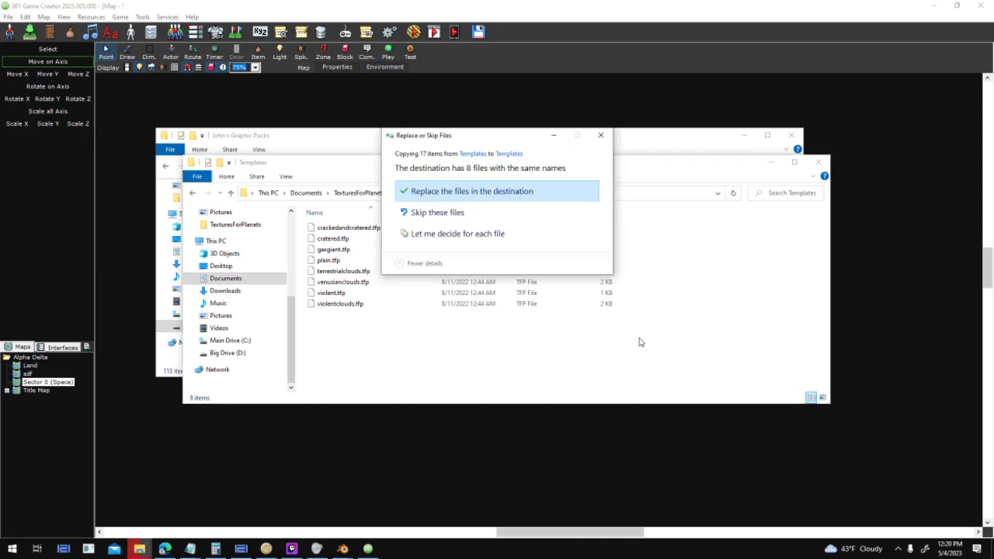
left_click(516, 216)
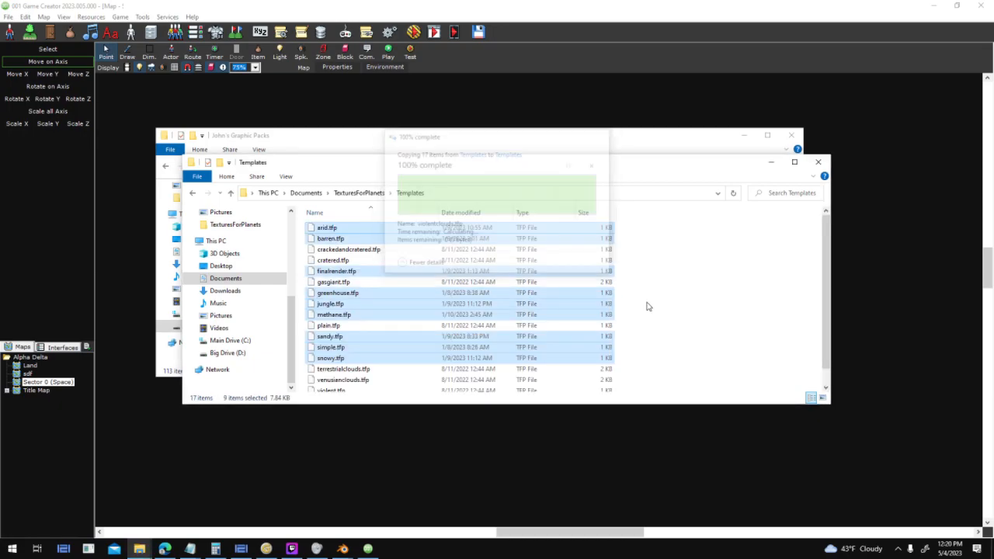
left_click(652, 301)
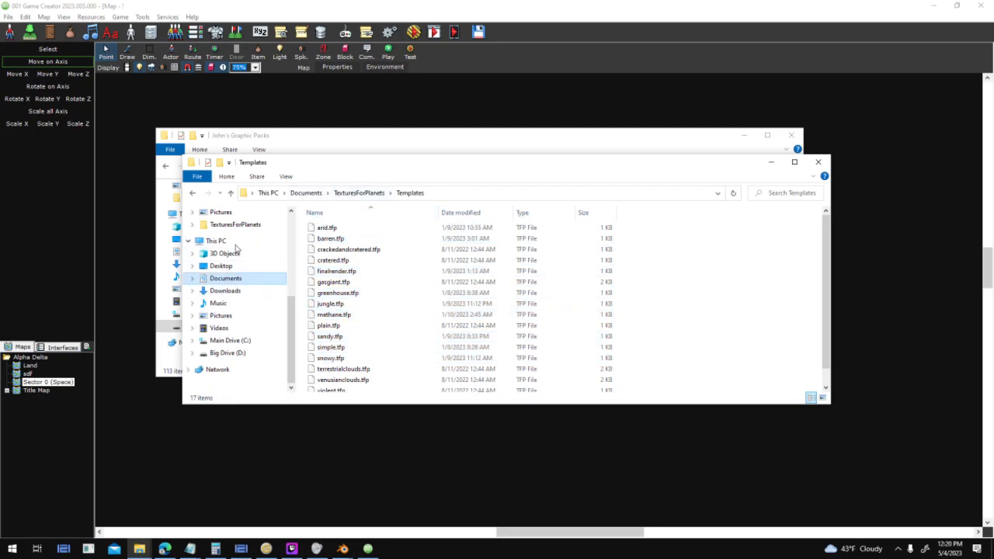
- Copy all the .tool files from the Tools folder of the OneDrive TexturesForPlanets folder
left_click(194, 194)
left_click(194, 193)
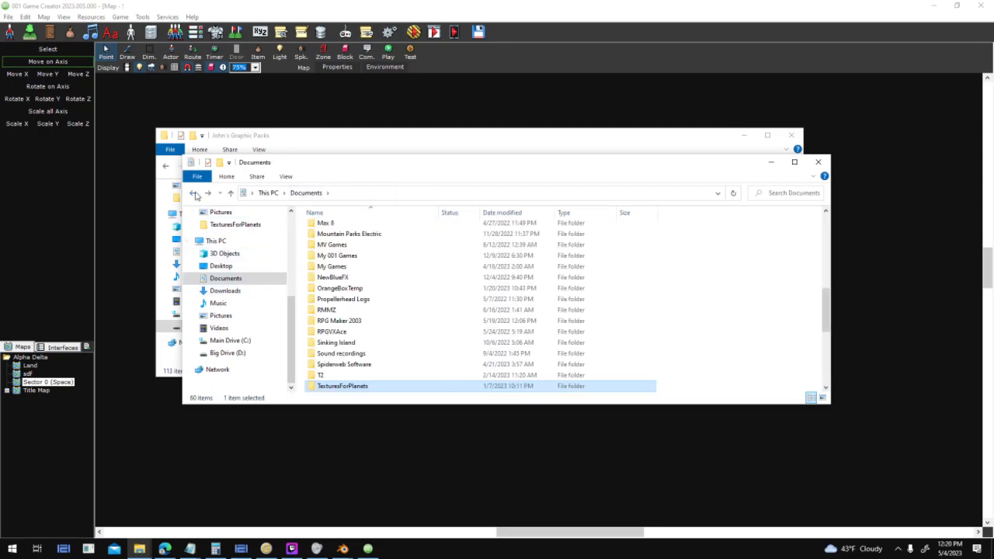
left_click(194, 193)
left_click(466, 193)
double_click(337, 254)
left_click_drag(466, 305, 381, 239)
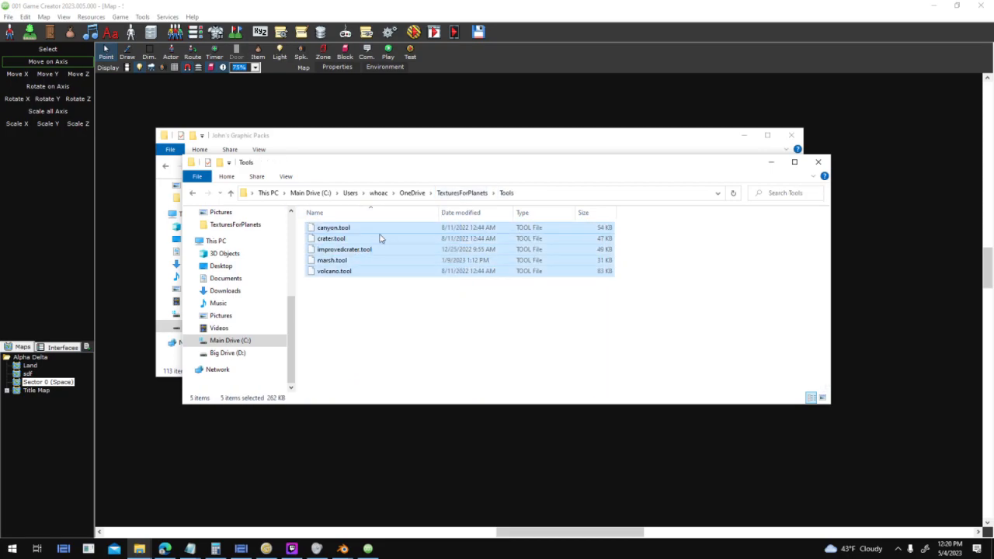
left_click(384, 314)
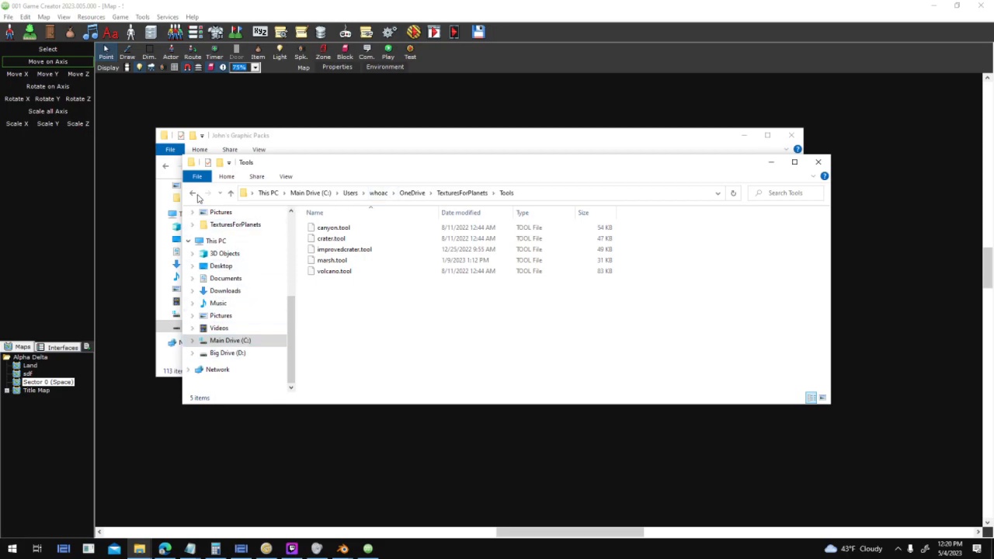
- Paste the tool files into the Documents TexturesForPlanets Tools folder, skipping files that already exist there
left_click(247, 281)
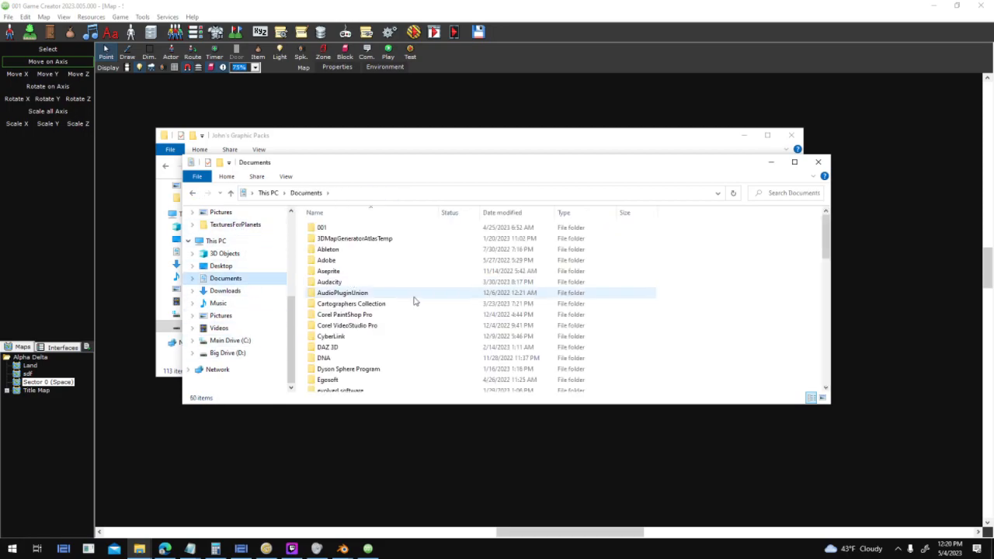
scroll(413, 301, "down", 7)
scroll(417, 301, "down", 5)
double_click(401, 290)
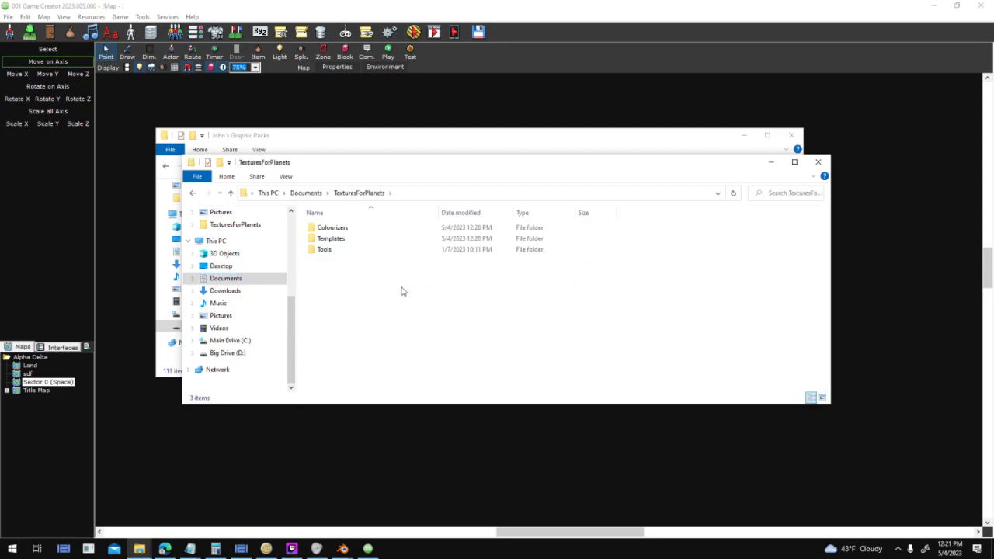
double_click(364, 248)
key("ctrl+v")
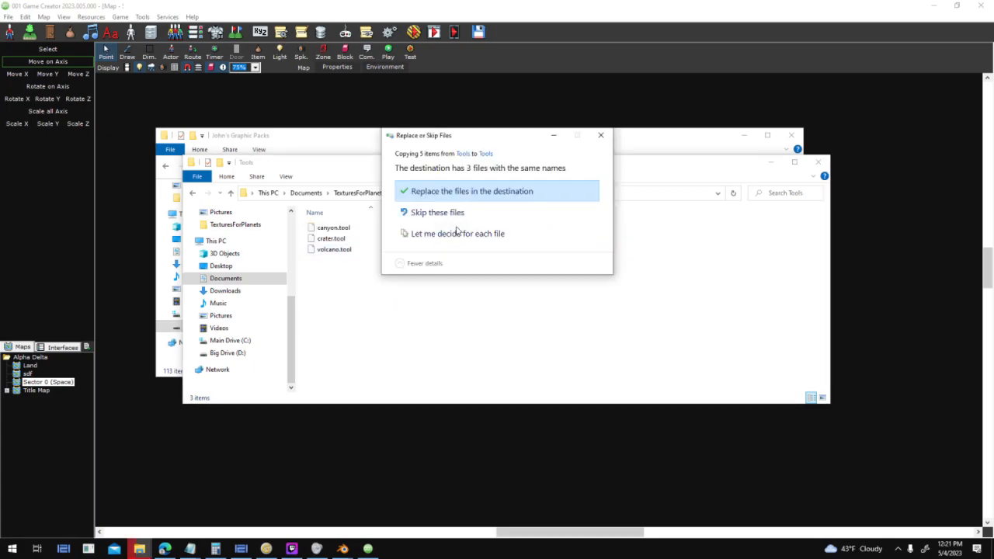
left_click(436, 211)
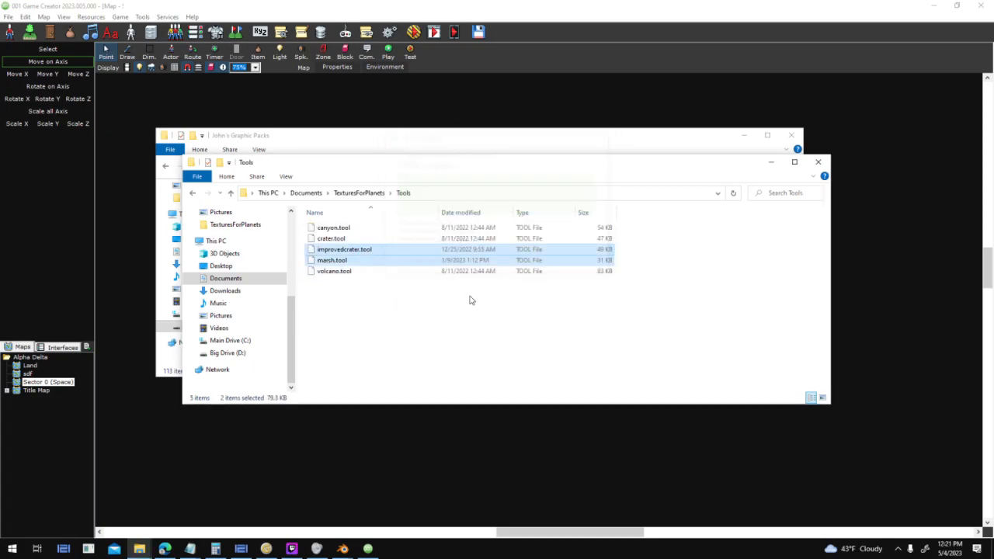
left_click(430, 327)
- Review the files in the Colourizers folder of the Documents TexturesForPlanets folder
left_click(360, 193)
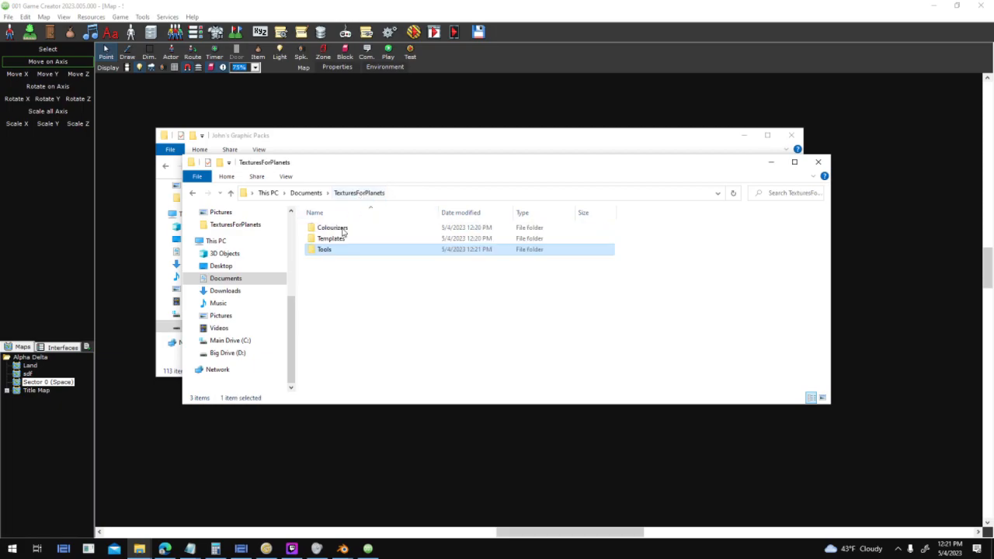
double_click(336, 229)
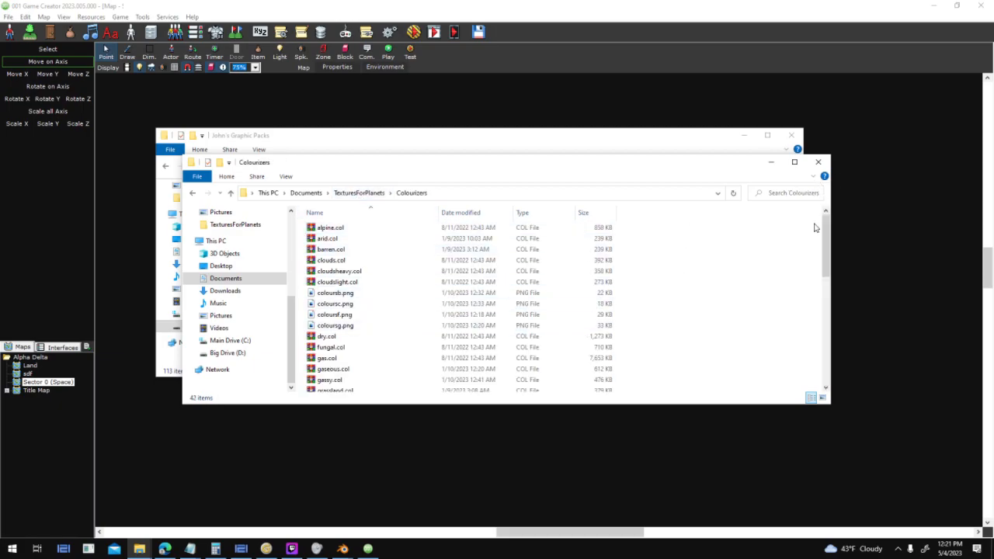
scroll(828, 247, "down", 3)
scroll(828, 247, "up", 3)
left_click(460, 293)
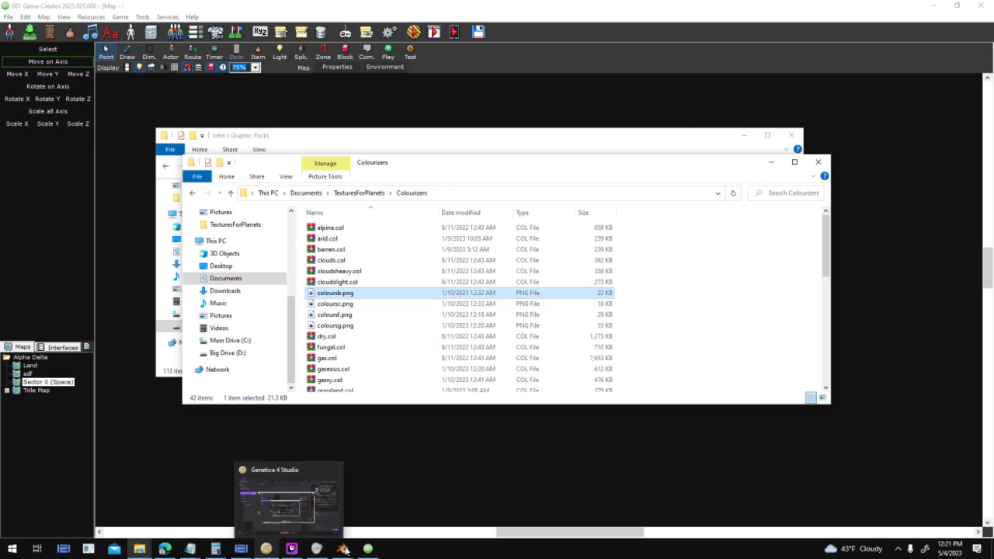
- Find and launch the Textures for Planets app from the Windows search
mouse_move(266, 549)
left_click(12, 550)
type("tex")
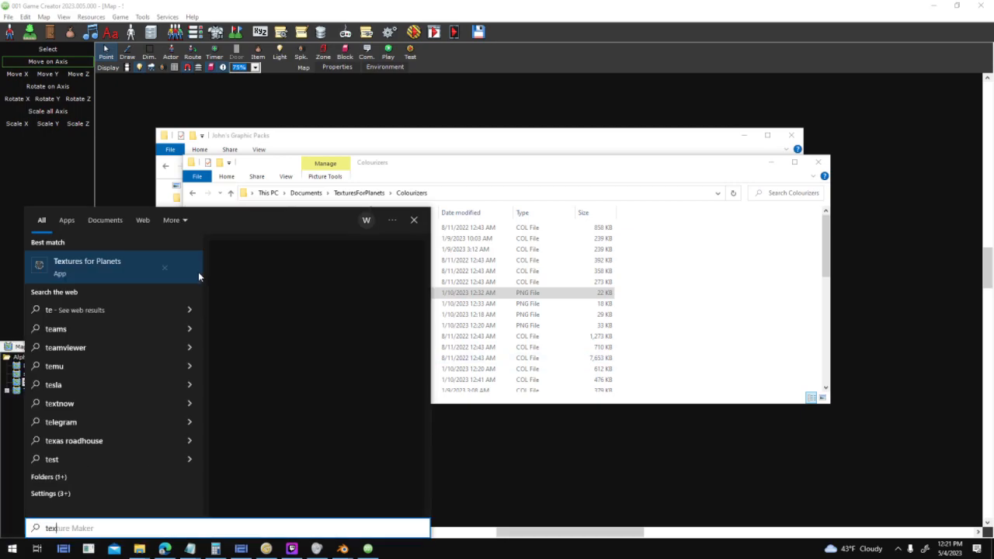
left_click(92, 311)
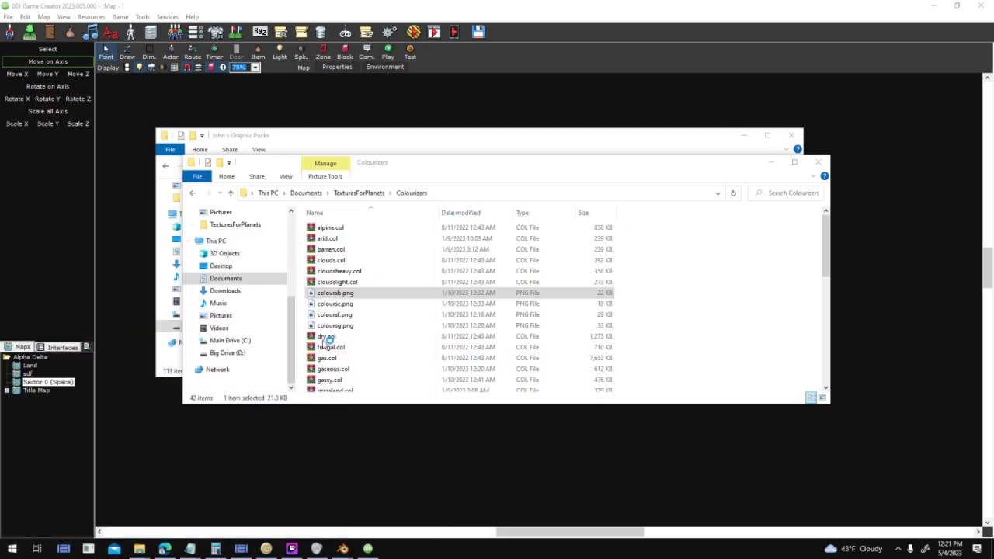
- Switch to Twitch Studio, send the chat message "Hello hello!" and minimize the window
left_click(292, 549)
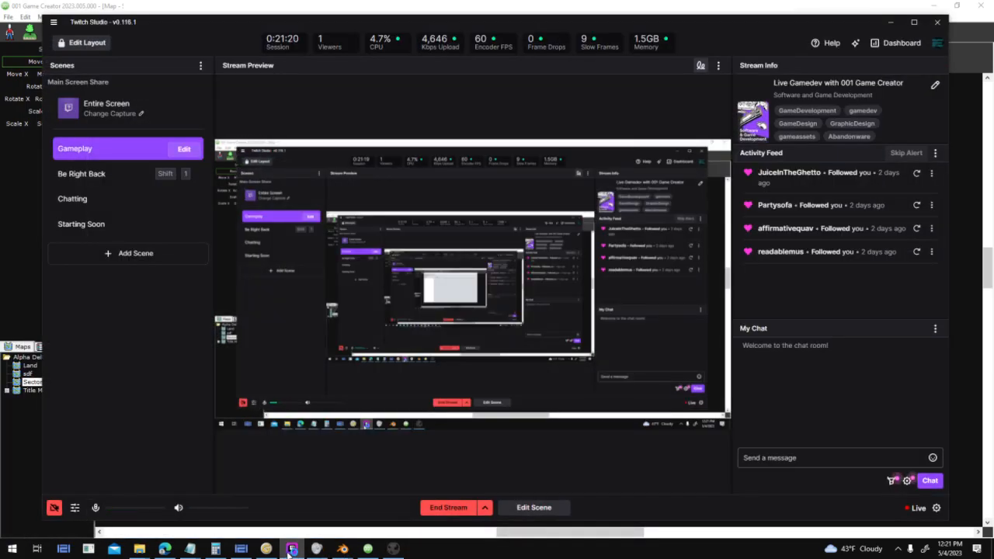
left_click(780, 459)
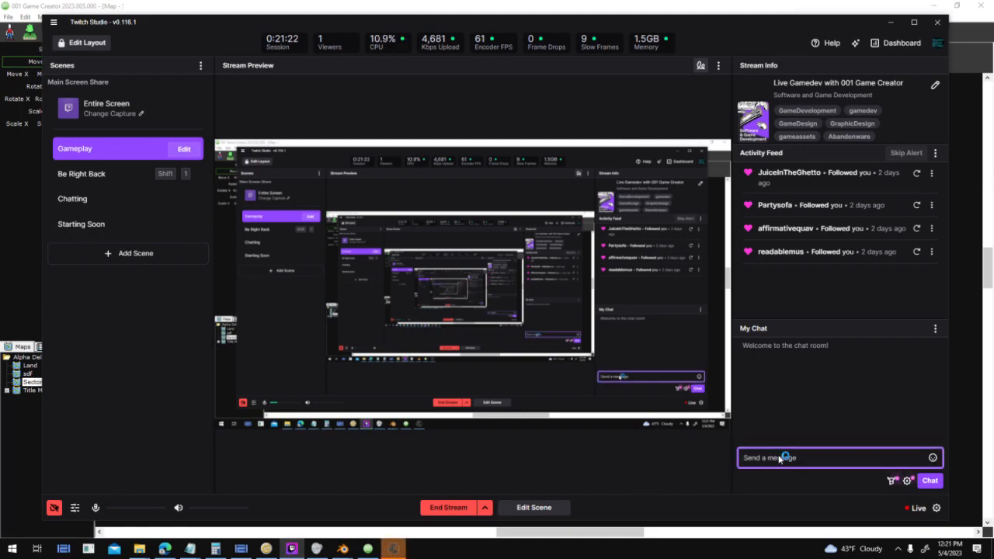
type("Hello hello!")
key("Return")
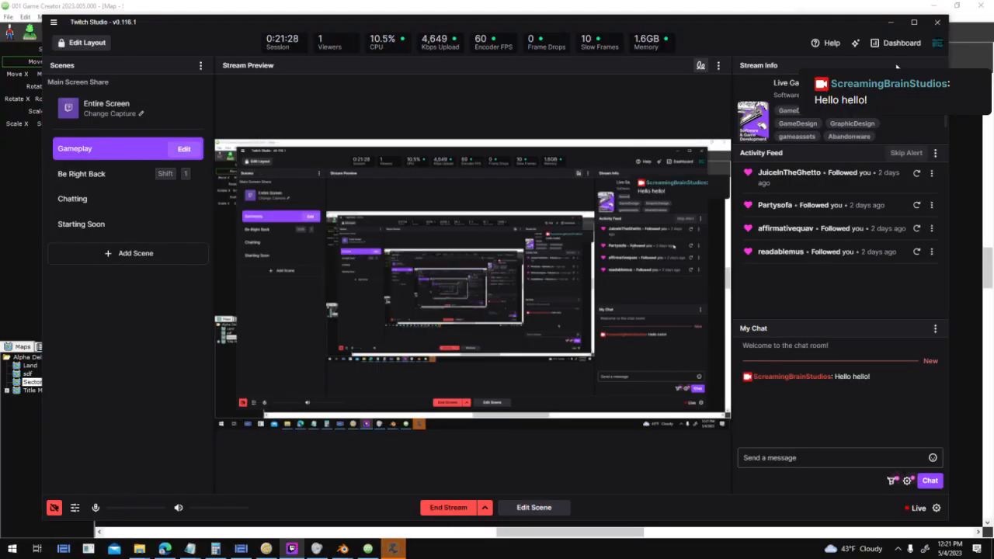
left_click(891, 23)
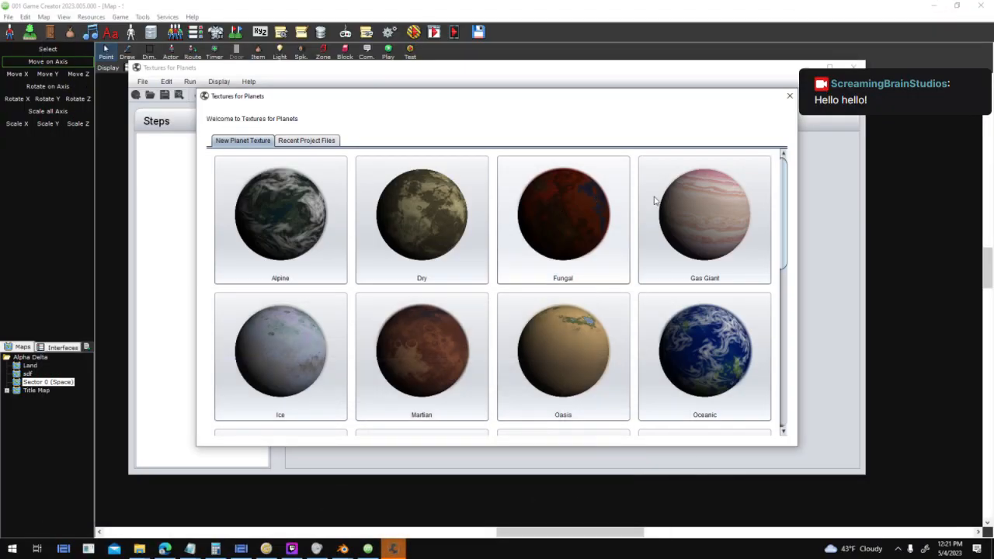
- Look through the planet presets in the Textures for Planets welcome window, and close it
left_click_drag(785, 178, 524, 111)
left_click_drag(368, 108, 269, 150)
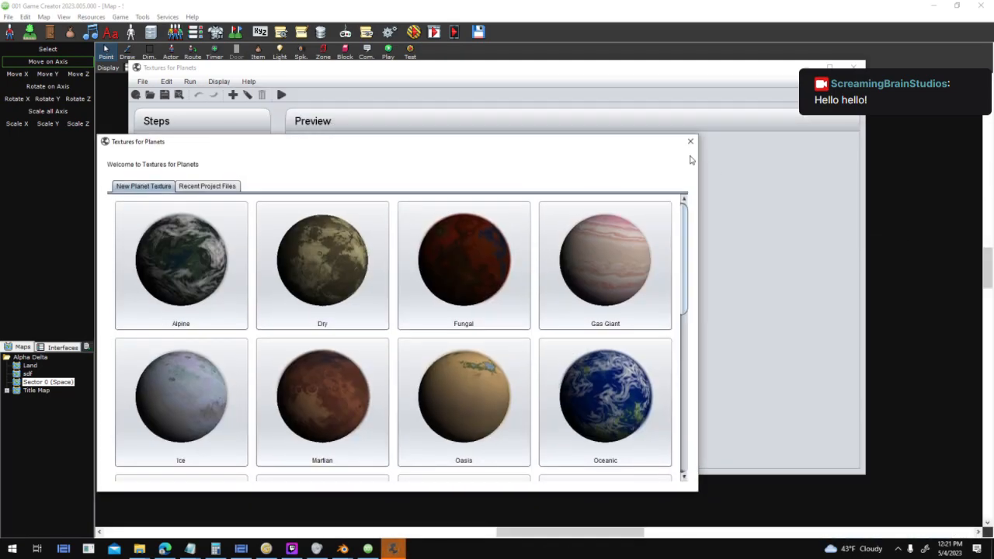
left_click(690, 139)
- Start a new project to check the available planet presets, and exit Textures for Planets
left_click(143, 82)
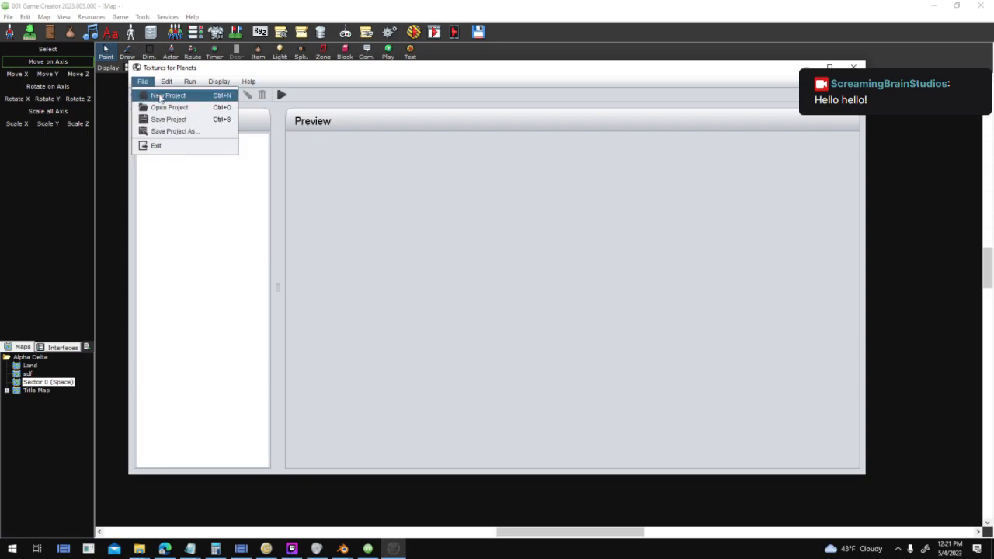
left_click(166, 97)
scroll(612, 289, "down", 5)
scroll(611, 284, "up", 5)
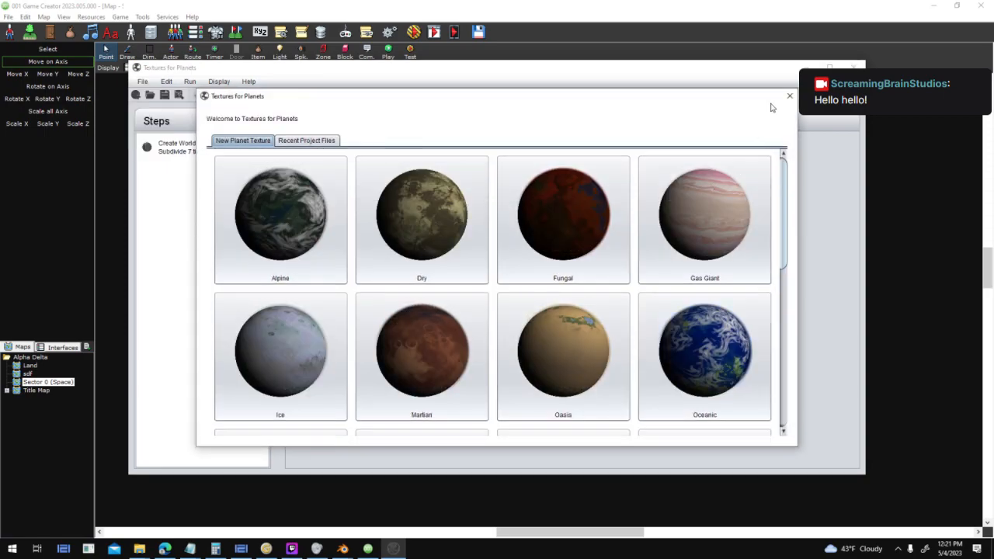
left_click(790, 96)
left_click(854, 66)
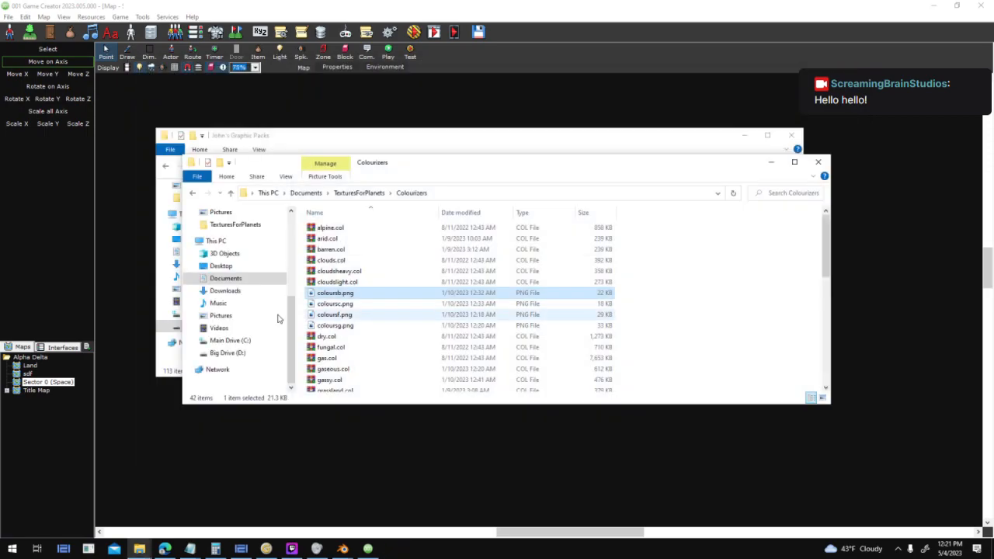
- Copy the Colourizers, Templates and Tools folders from the Documents TexturesForPlanets folder
left_click(669, 278)
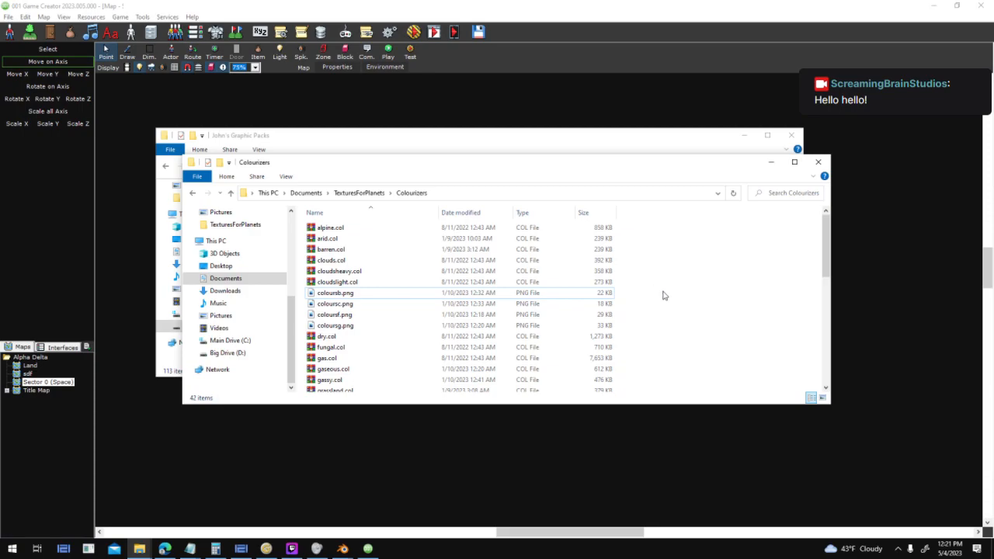
scroll(662, 294, "down", 9)
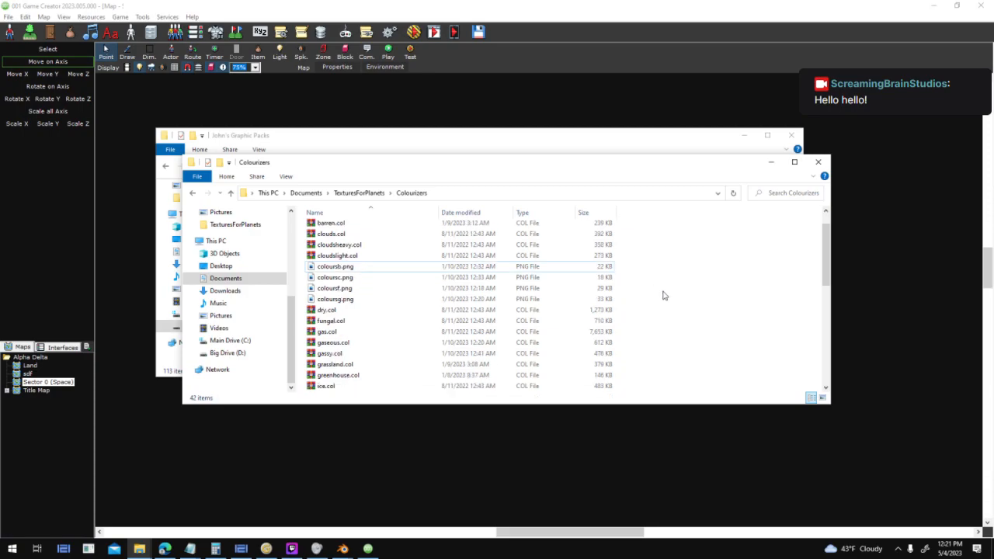
left_click(259, 281)
scroll(420, 365, "up", 10)
left_click(425, 376)
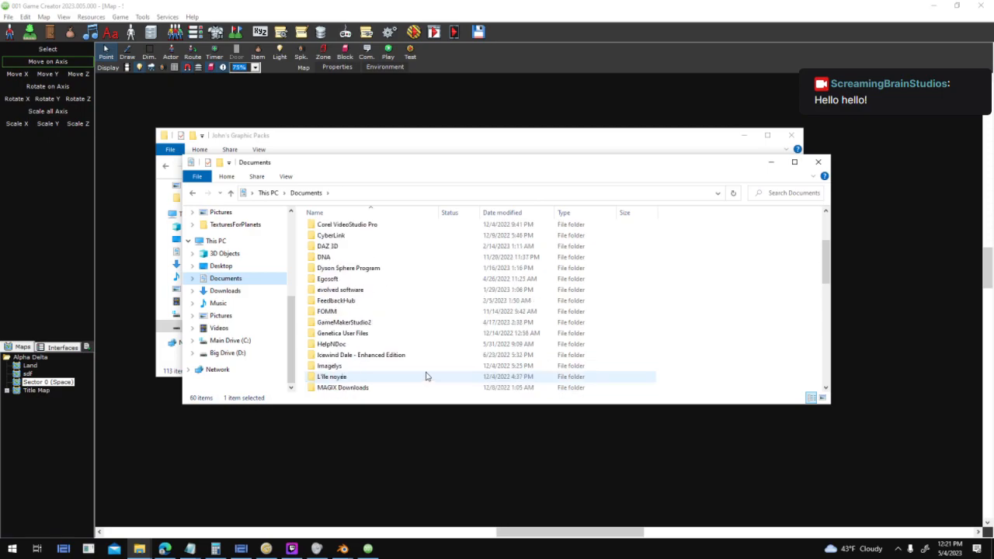
scroll(424, 370, "up", 2)
scroll(406, 364, "down", 13)
double_click(404, 356)
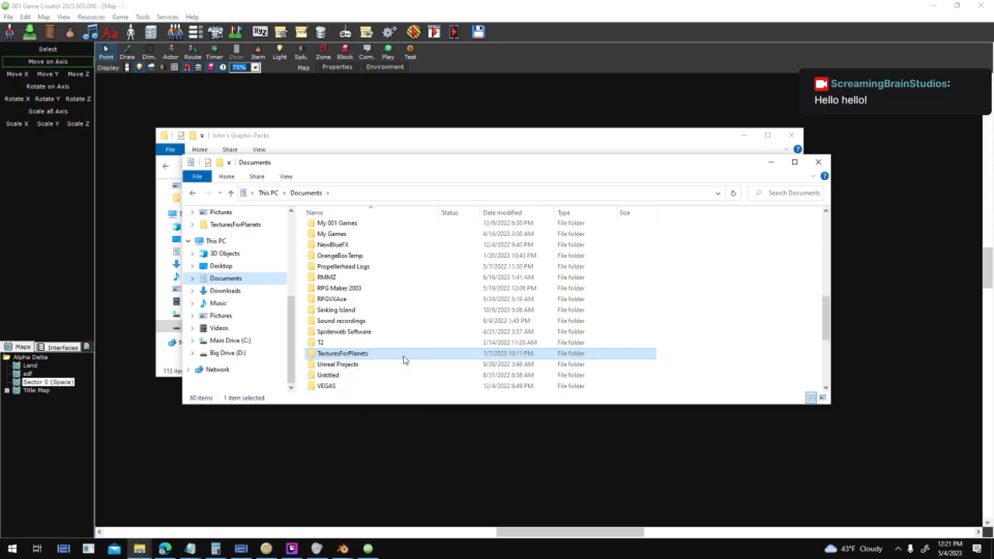
left_click_drag(355, 290, 339, 215)
- Try pasting the three folders into Documents\TexturesForPlanets under the user's profile on Main Drive (C:), and delete the resulting duplicates
left_click(254, 342)
scroll(373, 311, "down", 2)
double_click(344, 329)
double_click(339, 251)
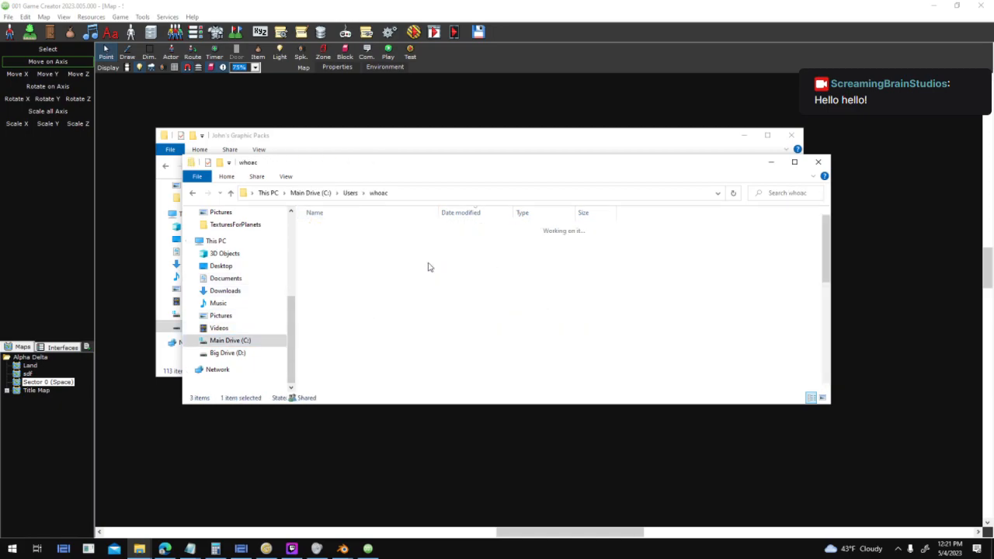
scroll(466, 303, "down", 6)
scroll(435, 313, "up", 3)
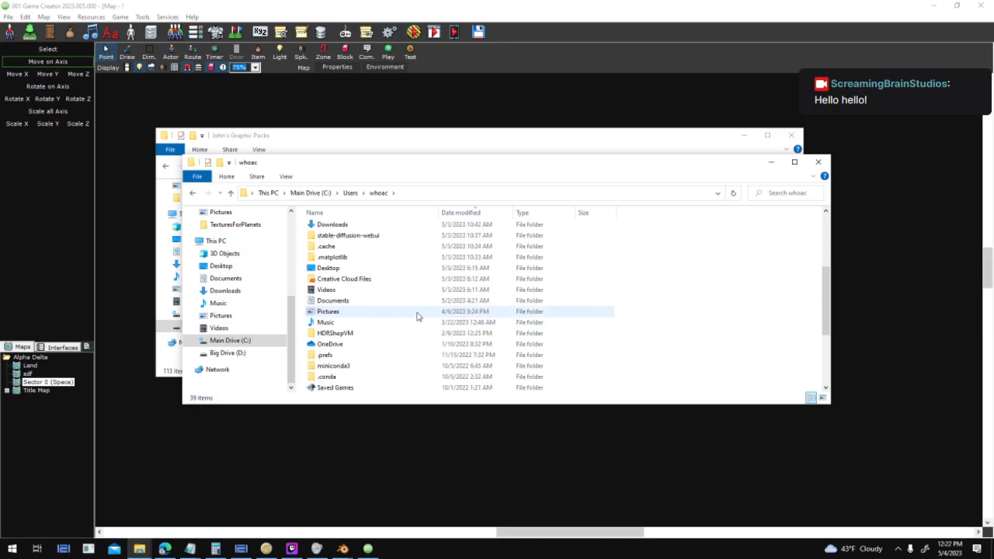
scroll(417, 317, "down", 3)
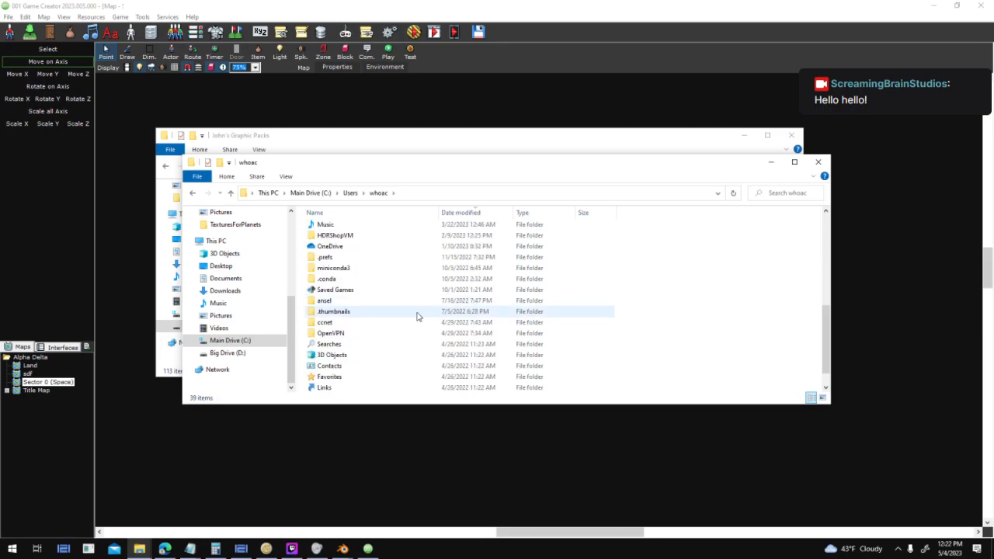
scroll(365, 295, "up", 1)
double_click(370, 236)
scroll(606, 314, "down", 10)
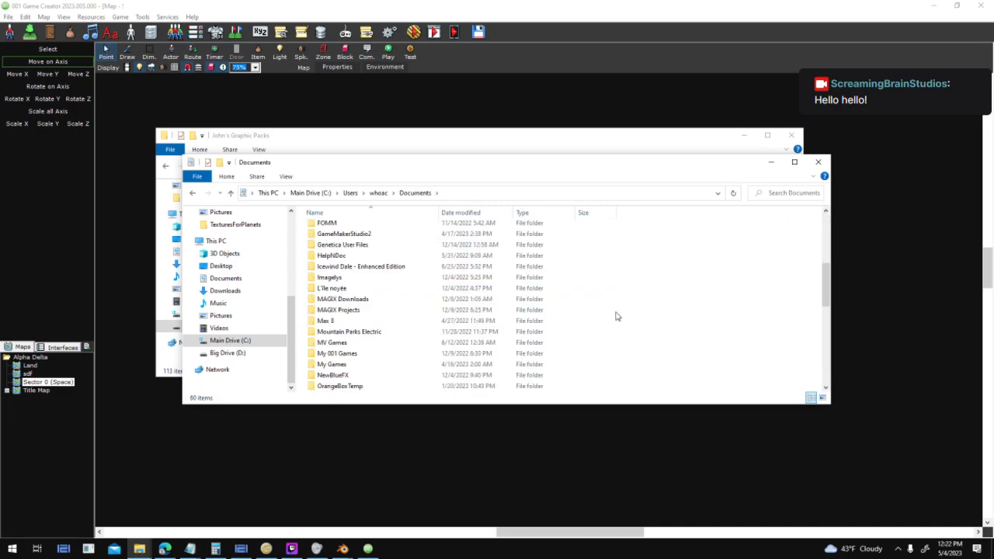
double_click(396, 290)
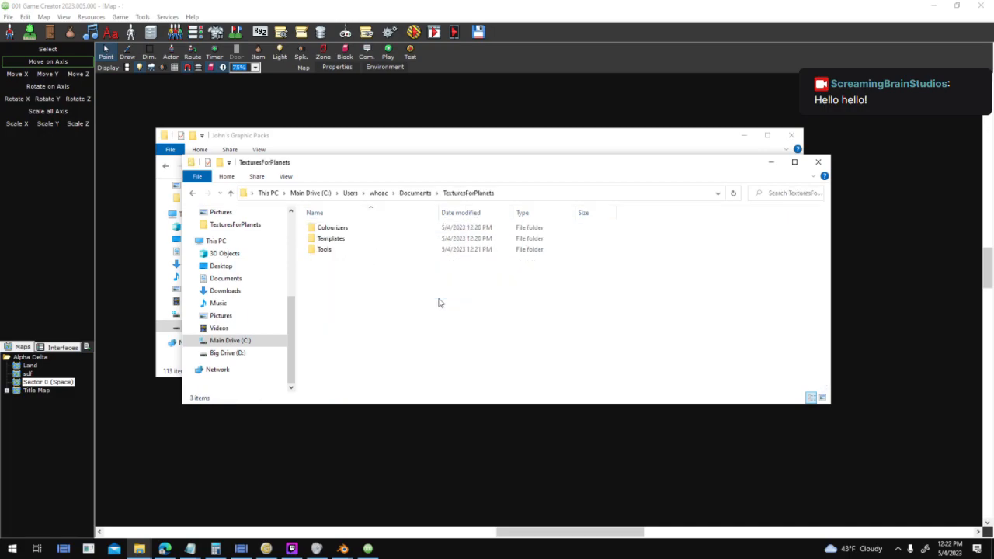
key("ctrl+v")
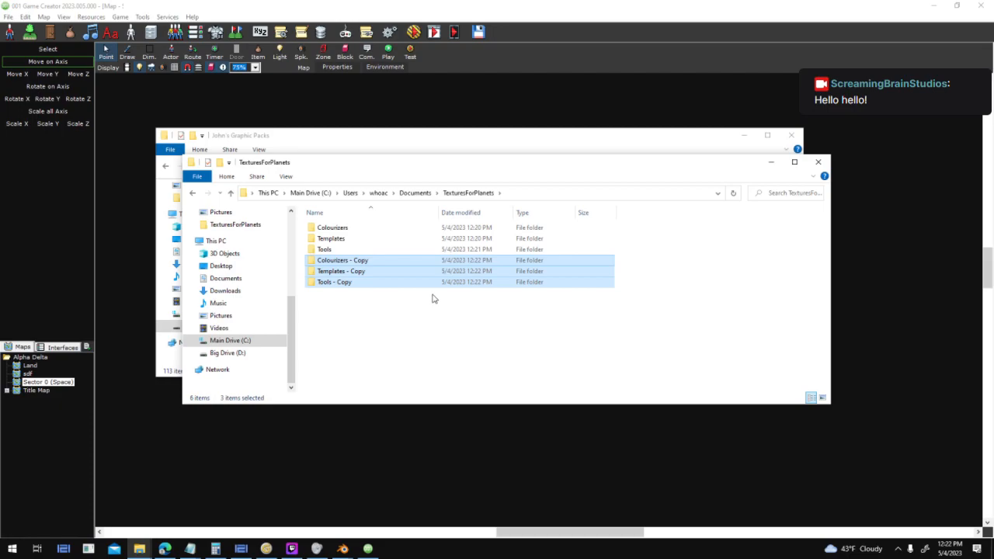
key("Delete")
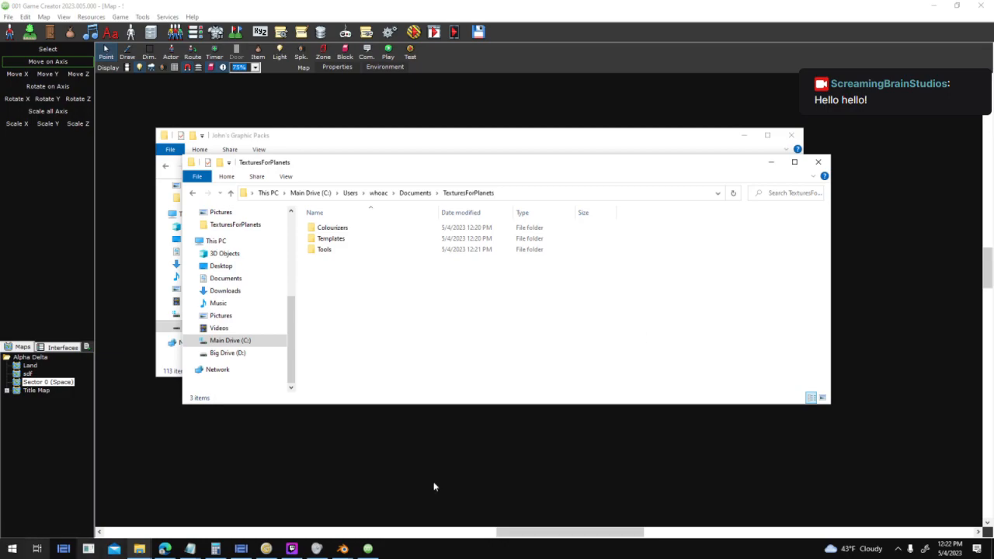
- Close the TexturesForPlanets folder window
left_click(822, 164)
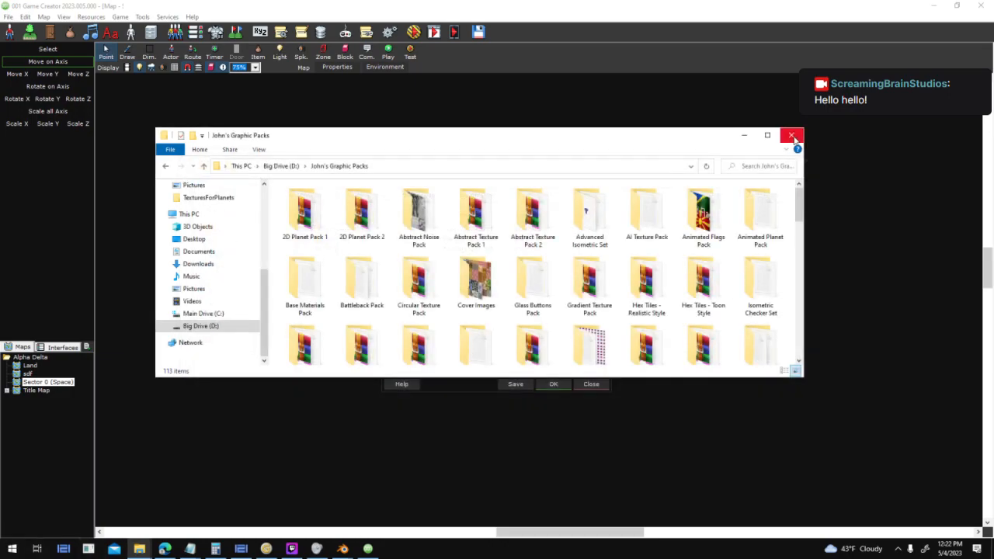
- Close the John's Graphic Packs folder window and launch Textures for Planets
left_click(792, 138)
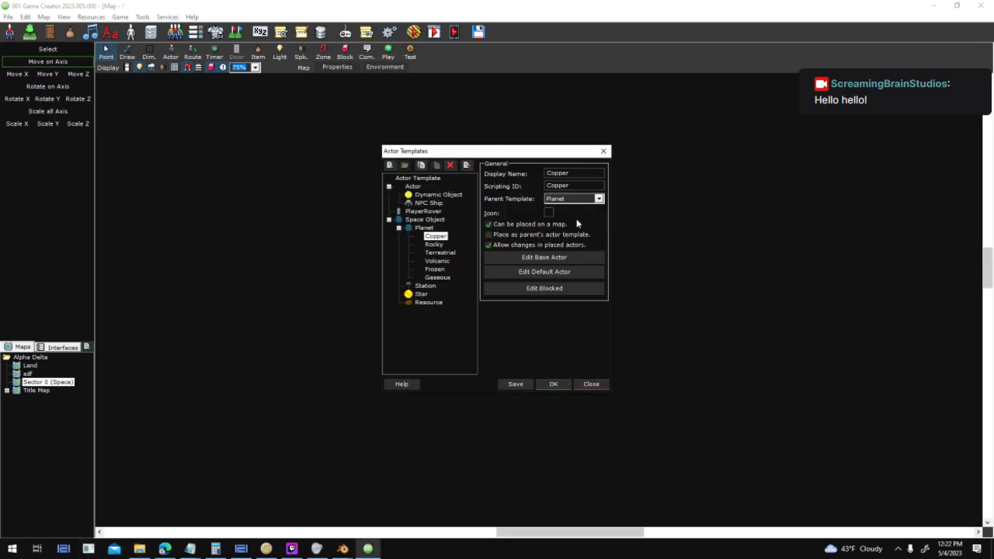
left_click(9, 551)
type("tex")
left_click(121, 263)
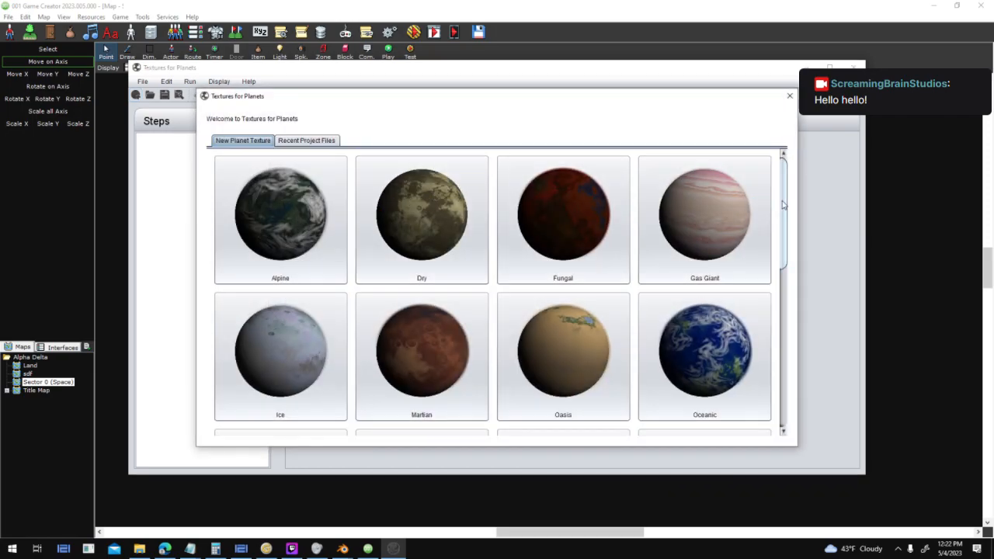
- Check the planet presets and recent project files, start a new texture from the Alpine preset, and dismiss the texture generation setup
scroll(645, 272, "down", 2)
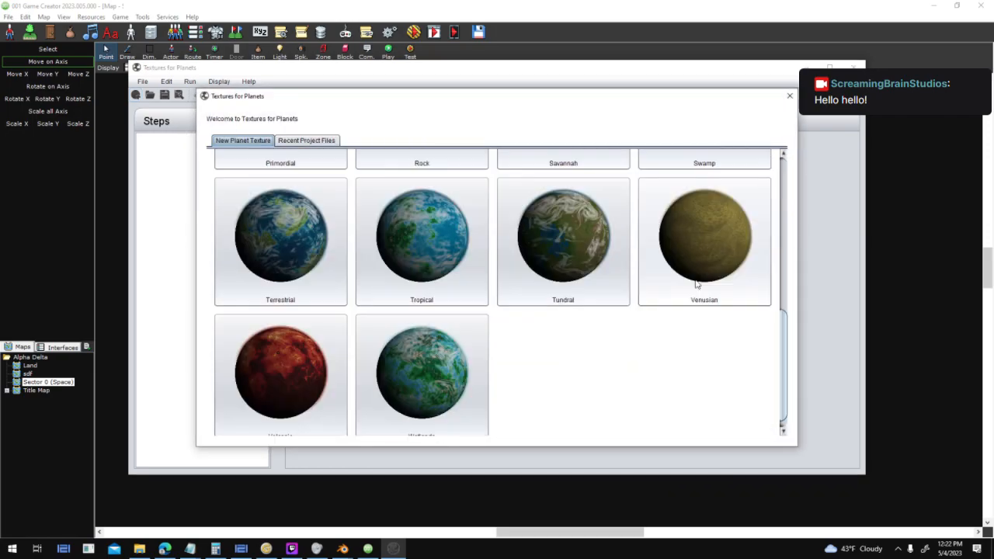
scroll(635, 358, "up", 2)
left_click(306, 141)
left_click(243, 141)
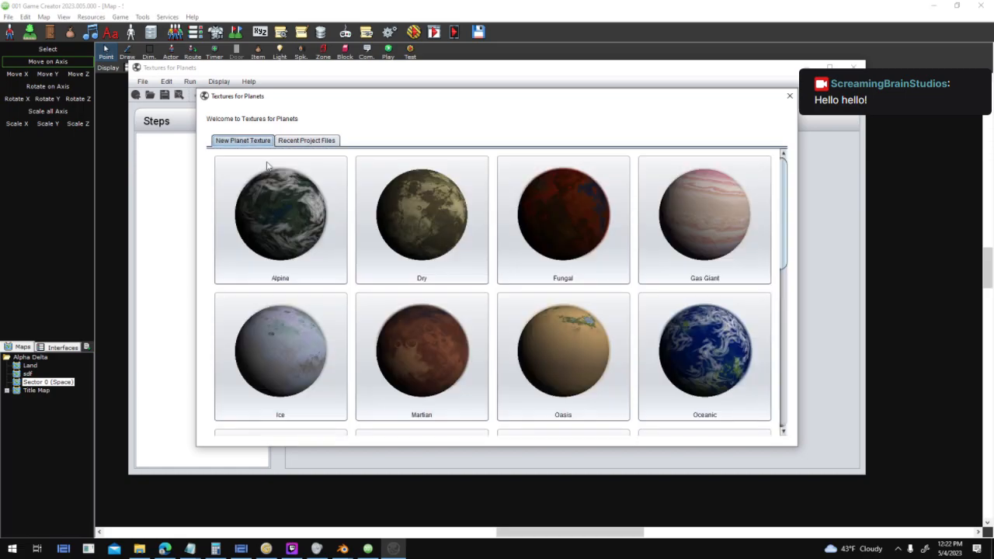
left_click(271, 181)
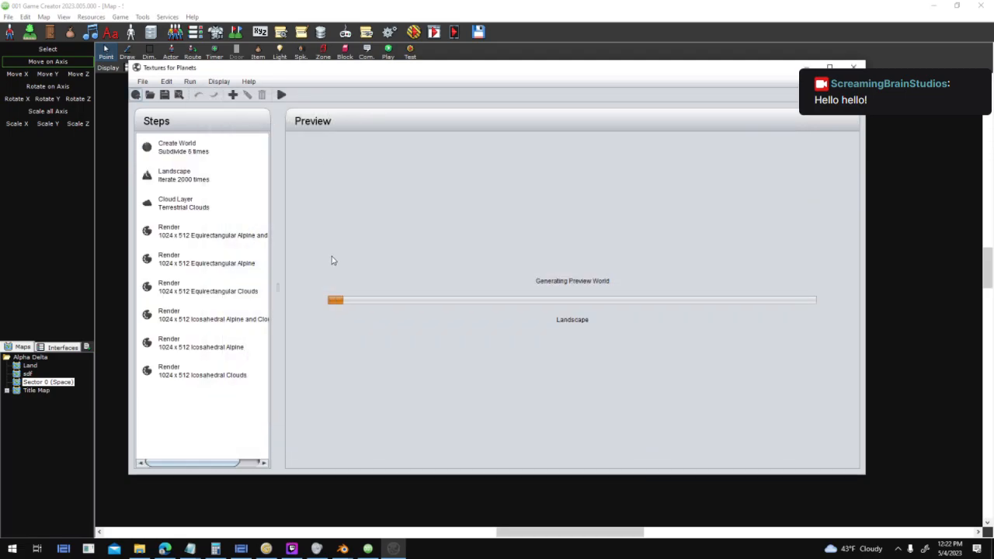
left_click(593, 328)
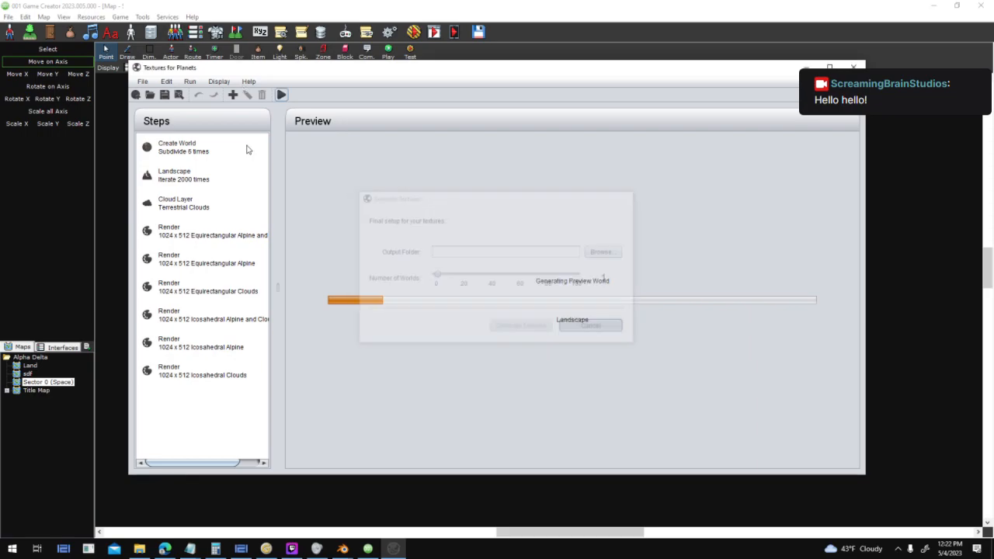
- View the About information for Textures for Planets, close it, and look over the available editing commands
left_click(218, 83)
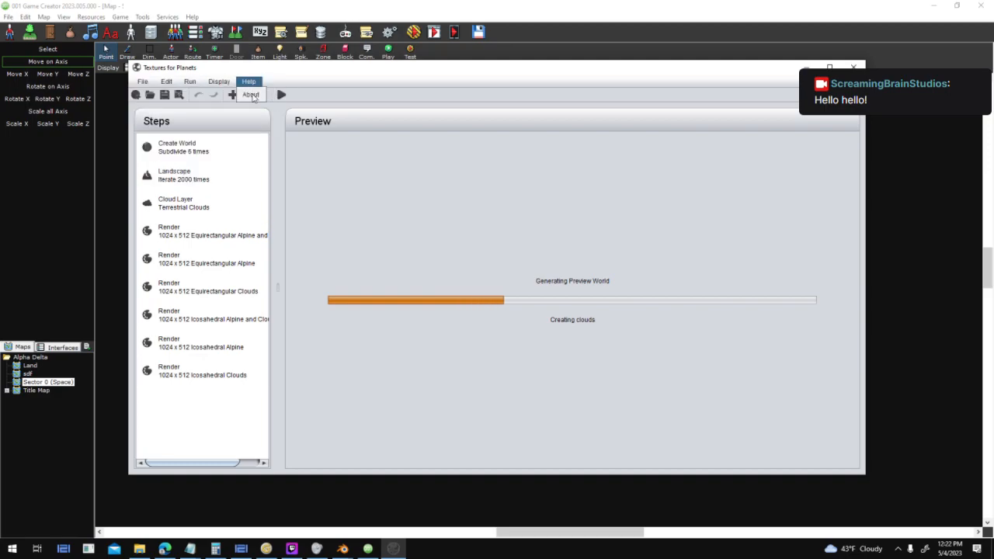
left_click(242, 95)
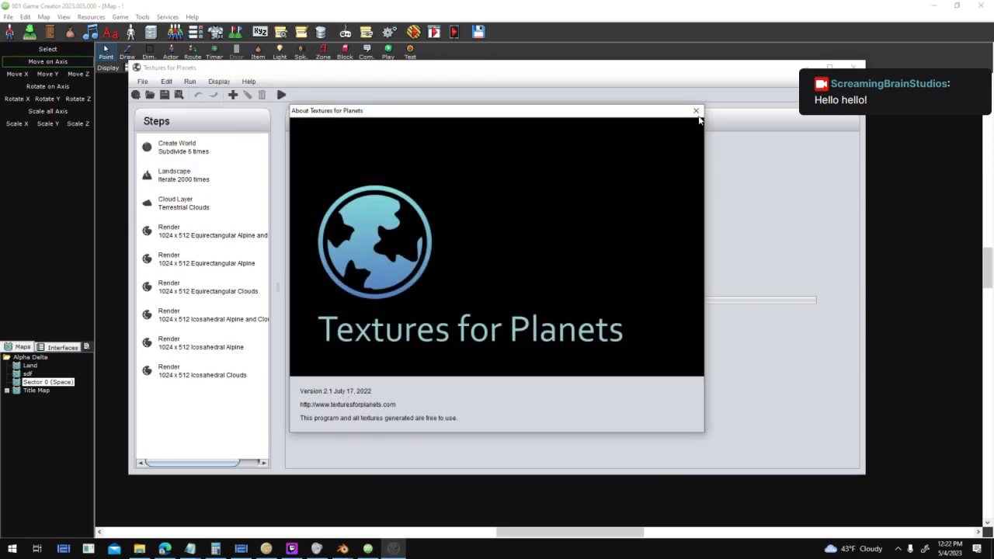
left_click(696, 112)
left_click(220, 81)
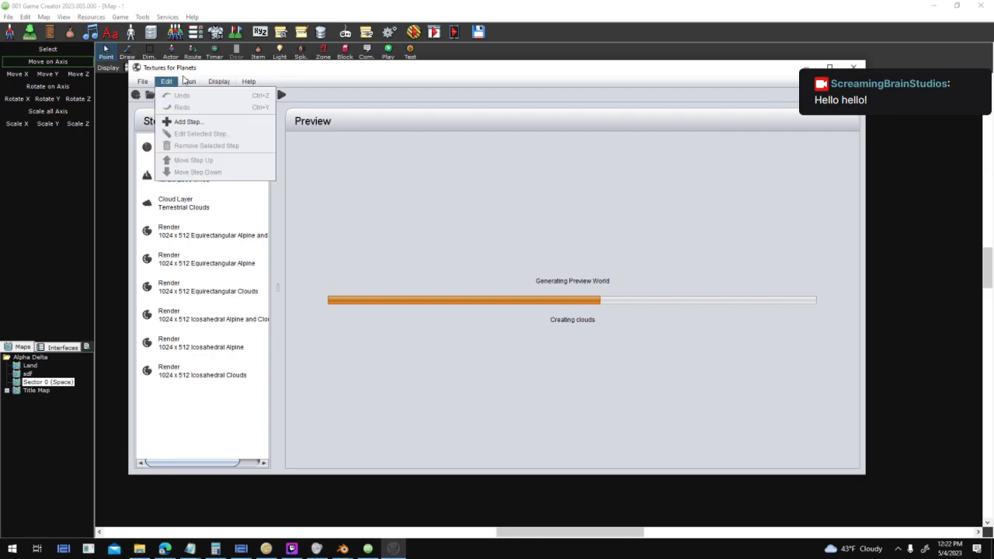
left_click(579, 192)
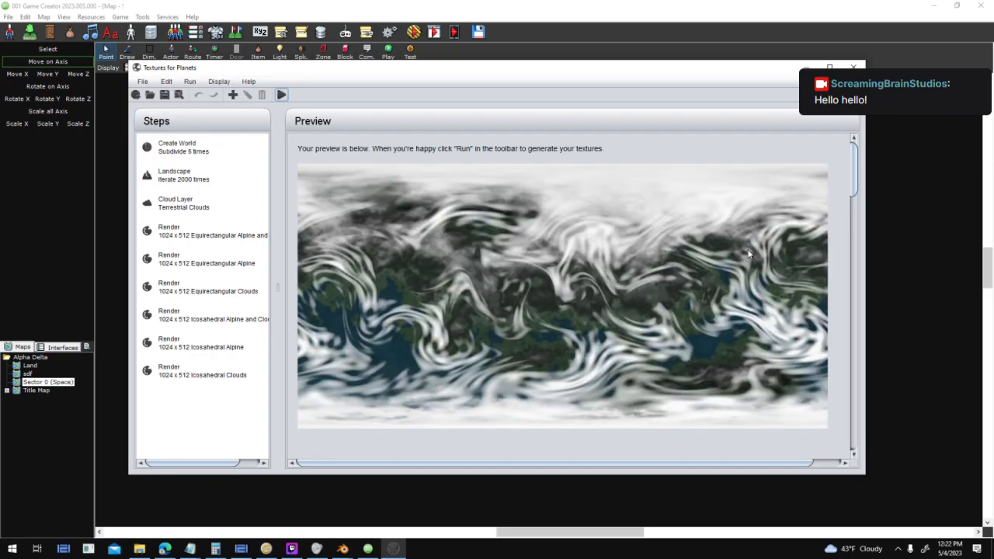
- Examine the Alpine texture previews from the equirectangular to the icosahedral renders, and exit Textures for Planets
scroll(699, 249, "down", 1)
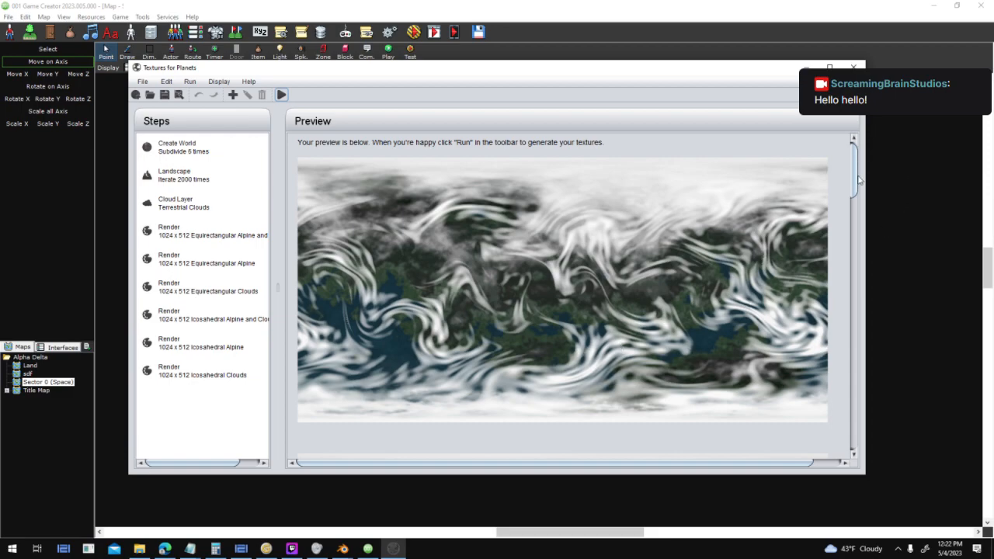
left_click_drag(851, 201, 846, 29)
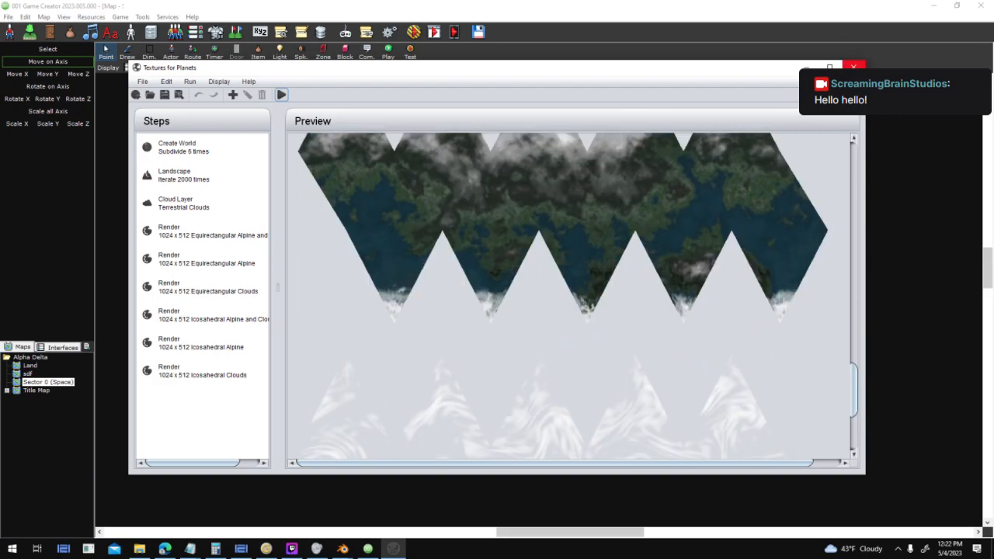
left_click(854, 68)
- Bring up the folder window showing the Martian textures, and launch Textures for Planets again
left_click(138, 550)
left_click(407, 321)
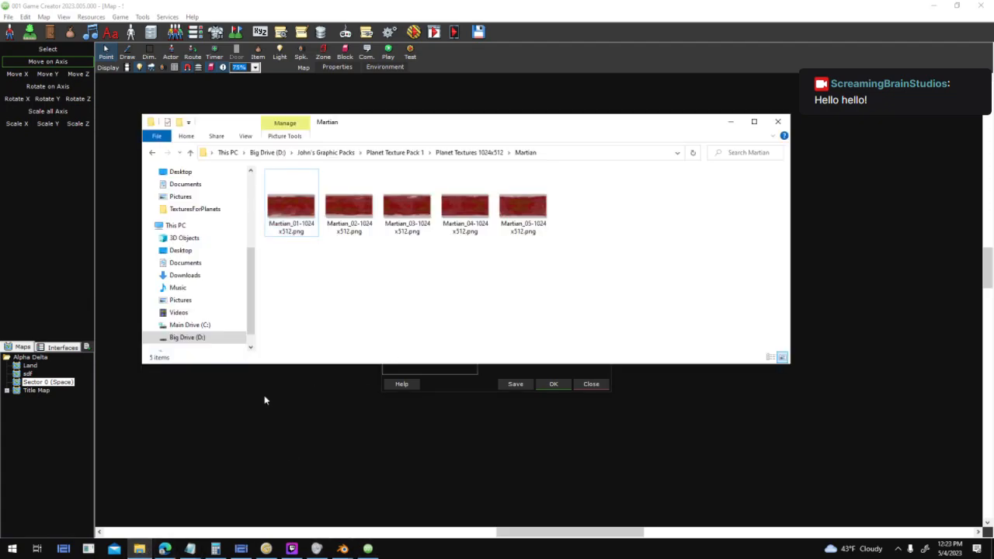
left_click(4, 549)
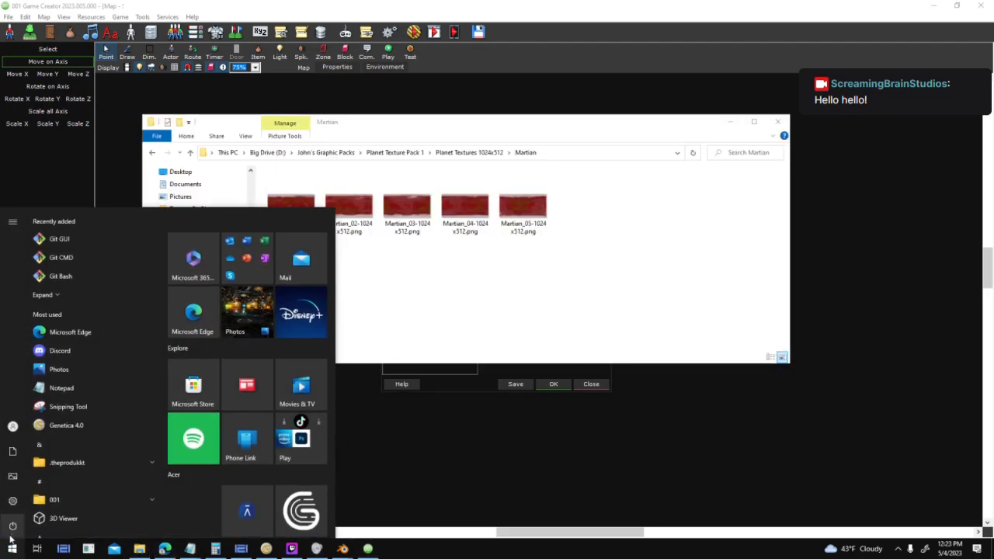
mouse_move(10, 538)
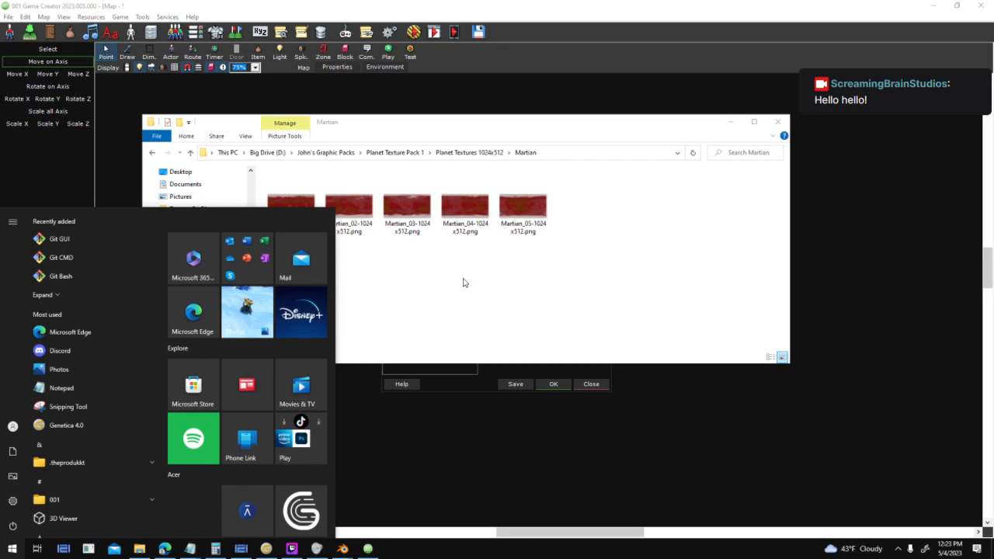
type("te")
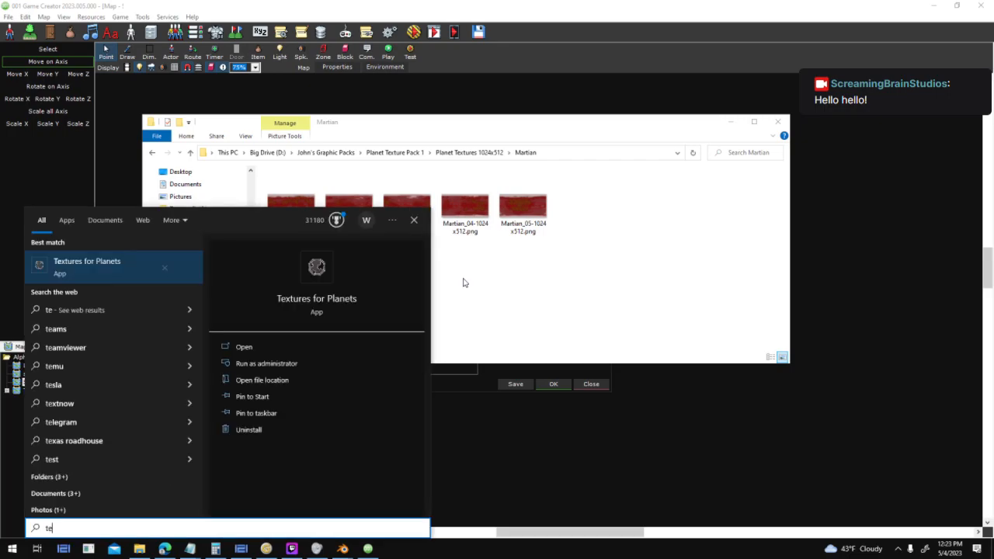
key("Return")
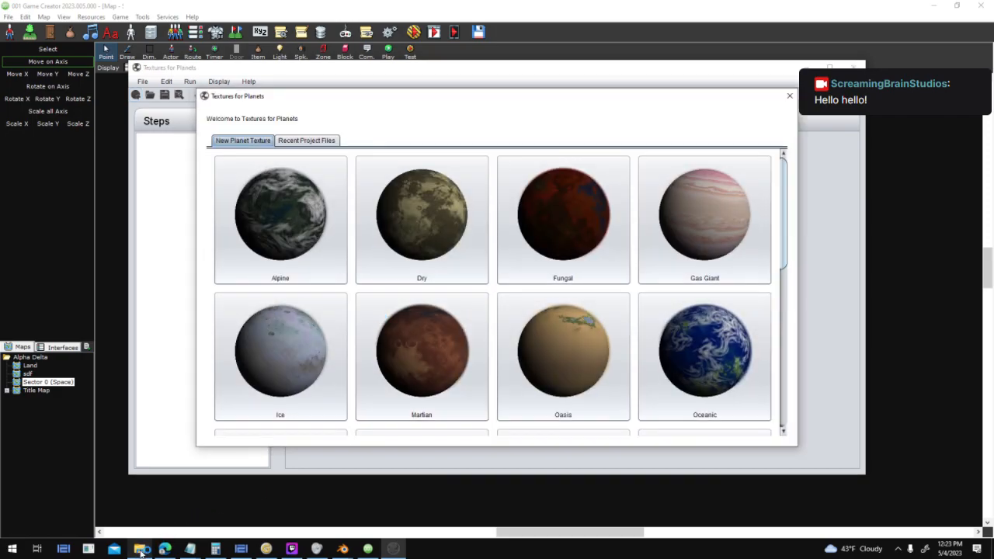
- Switch to File Explorer and open the Colourizers folder in Documents\TexturesForPlanets
left_click(141, 549)
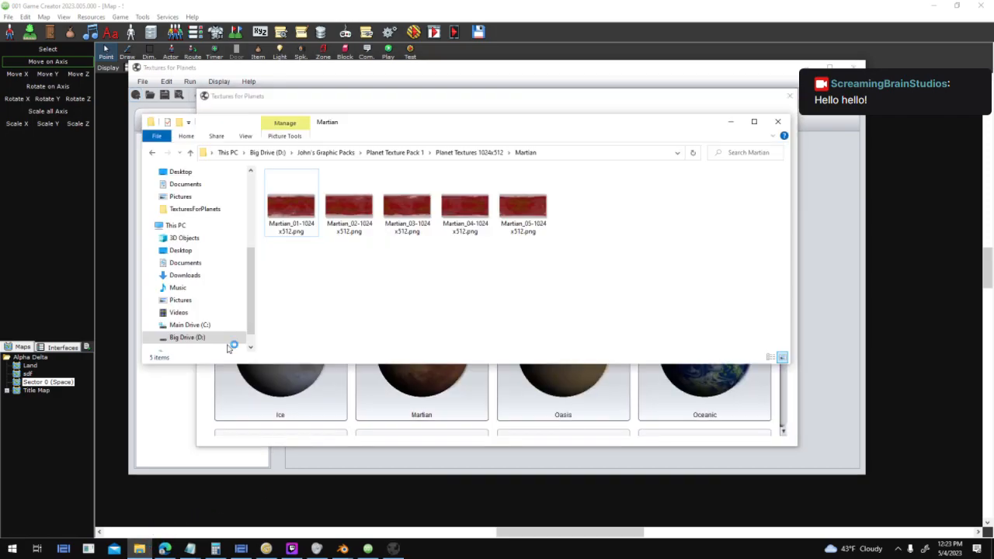
left_click(210, 275)
left_click(222, 265)
scroll(366, 262, "down", 12)
double_click(311, 215)
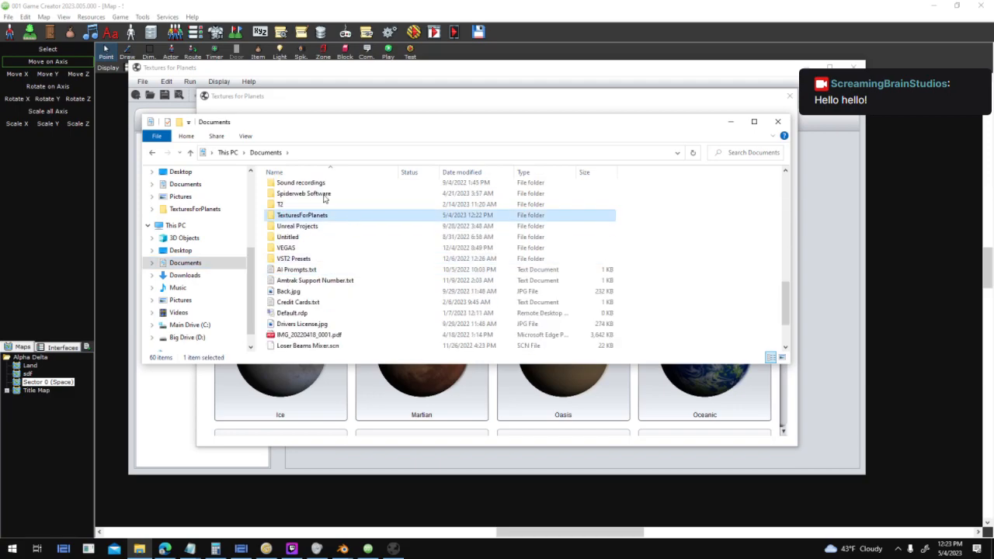
double_click(311, 189)
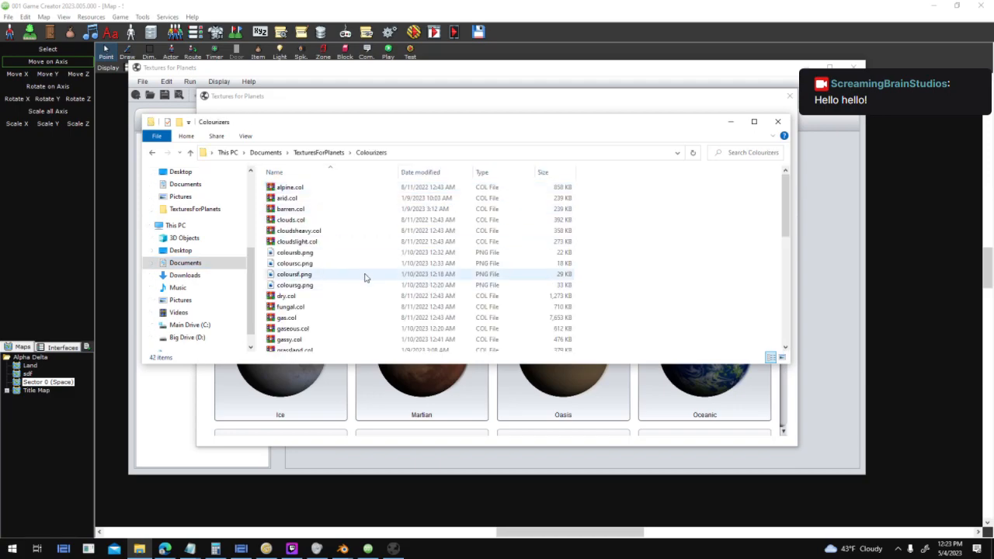
- View the colour swatch images coloursb.png, coloursg.png and coloursf.png one after another, closing each
left_click(353, 254)
left_click(342, 276)
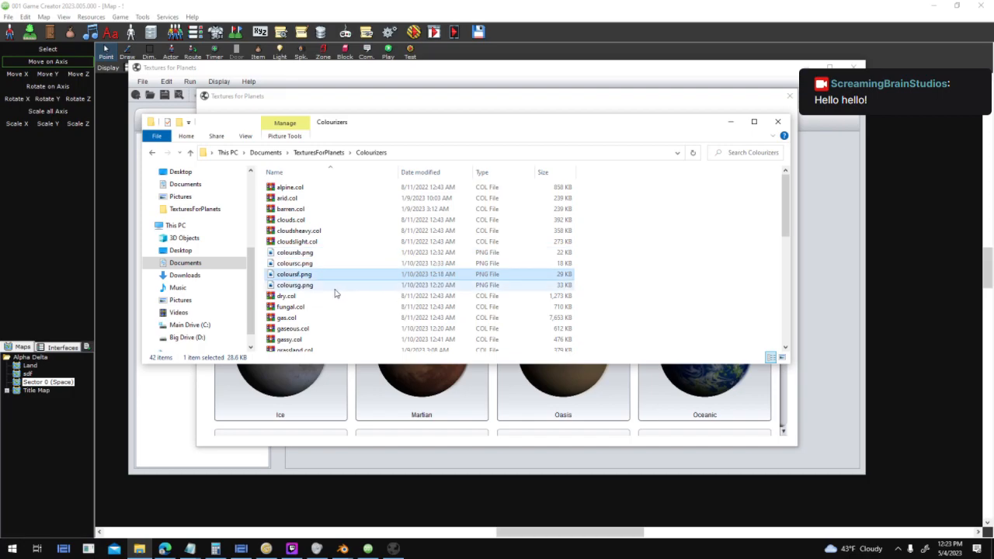
double_click(339, 254)
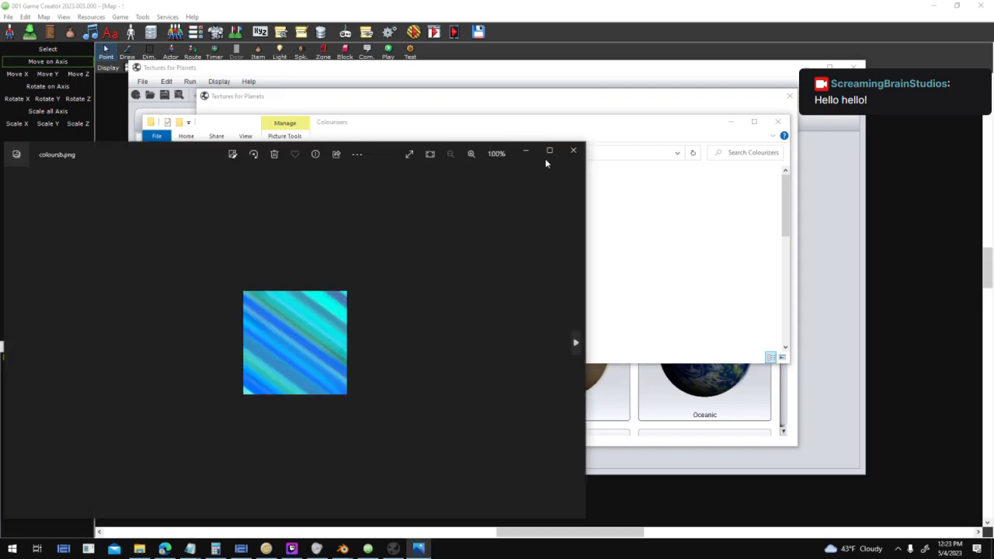
left_click(574, 150)
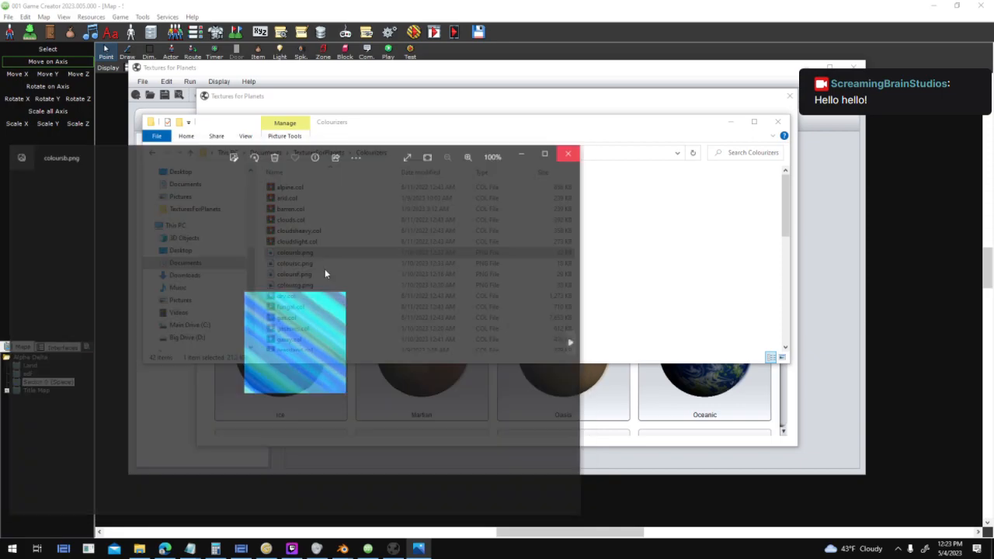
left_click(333, 287)
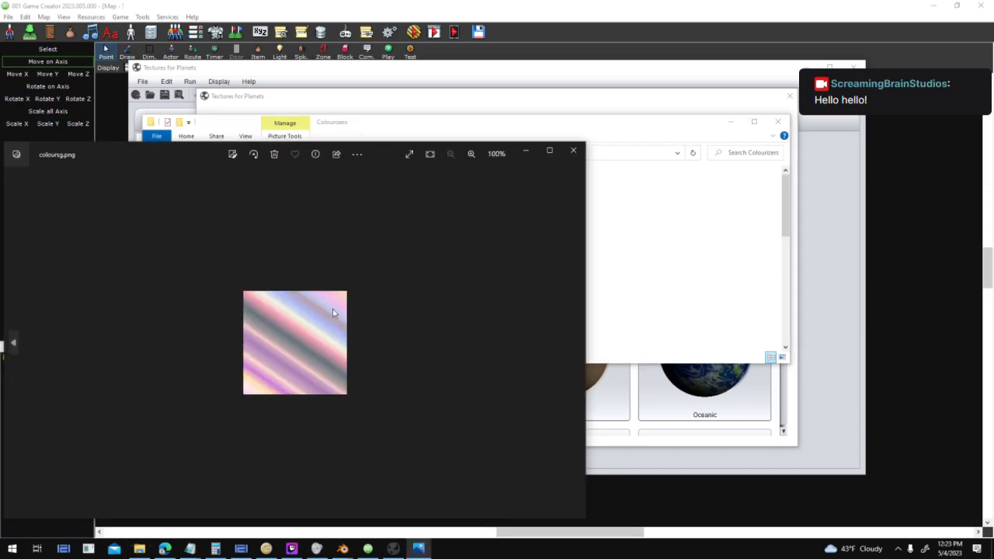
left_click(573, 150)
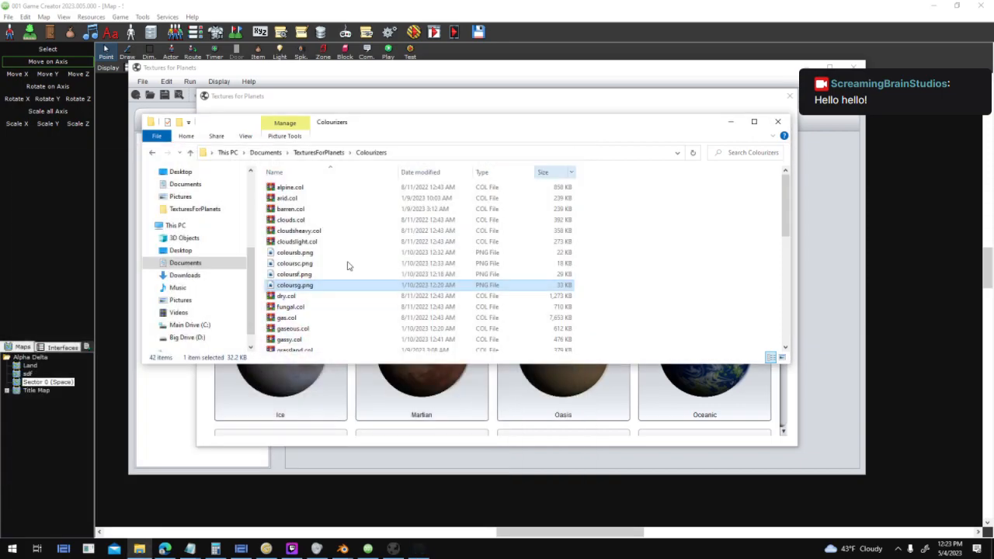
left_click(336, 276)
double_click(337, 275)
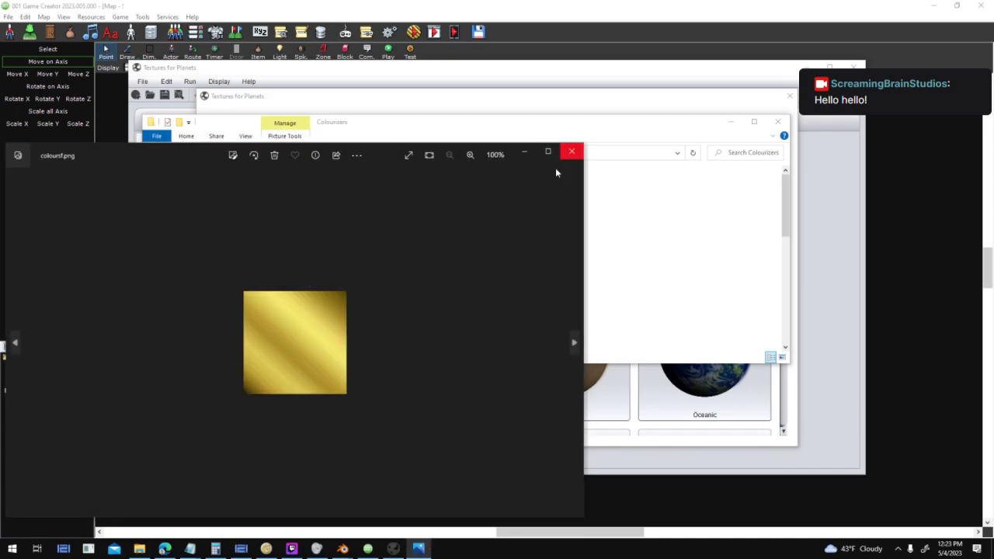
left_click(574, 150)
- Open sample.png from the Colourizers folder, examine its colour bands up close, and close it
scroll(462, 293, "down", 9)
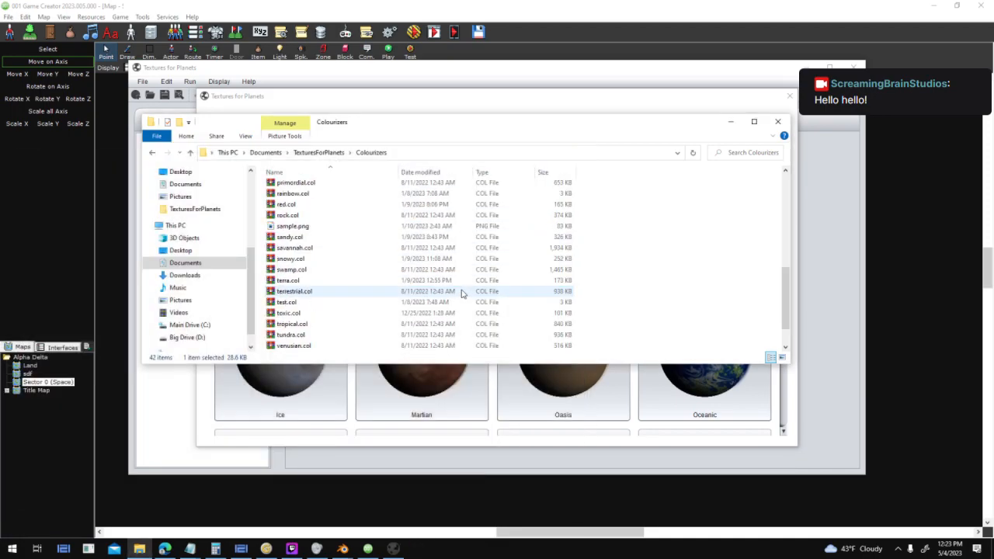
double_click(336, 226)
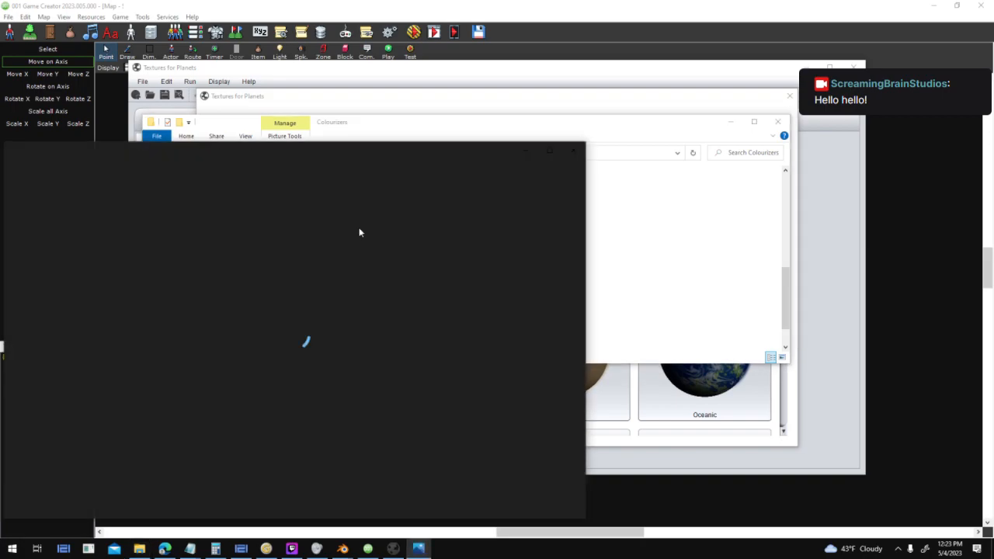
scroll(400, 298, "up", 4)
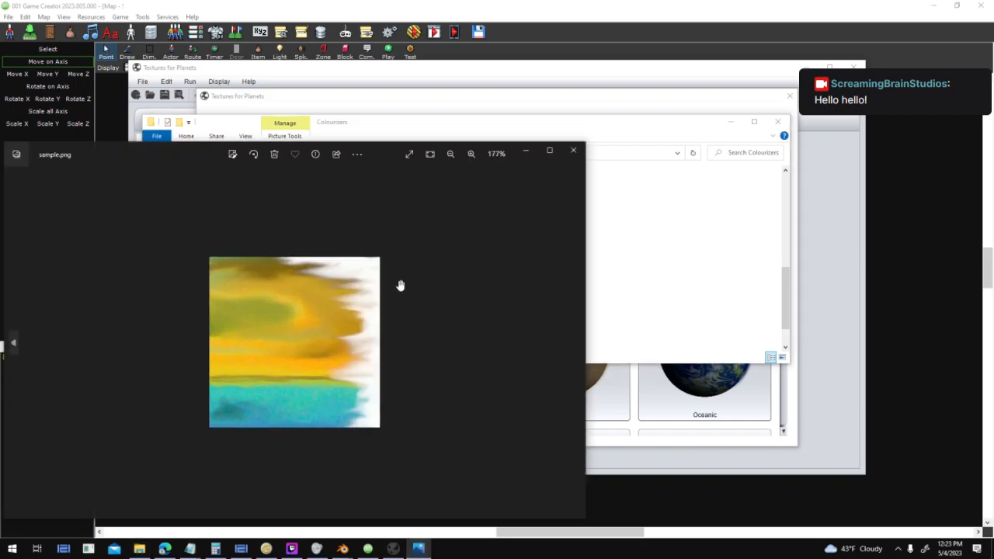
scroll(433, 325, "up", 1)
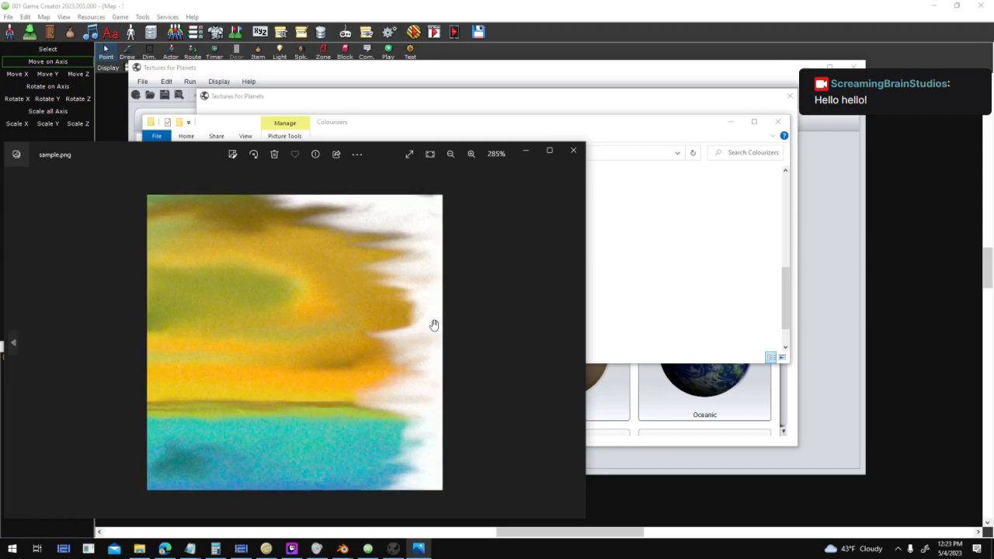
scroll(509, 272, "down", 4)
scroll(492, 279, "up", 3)
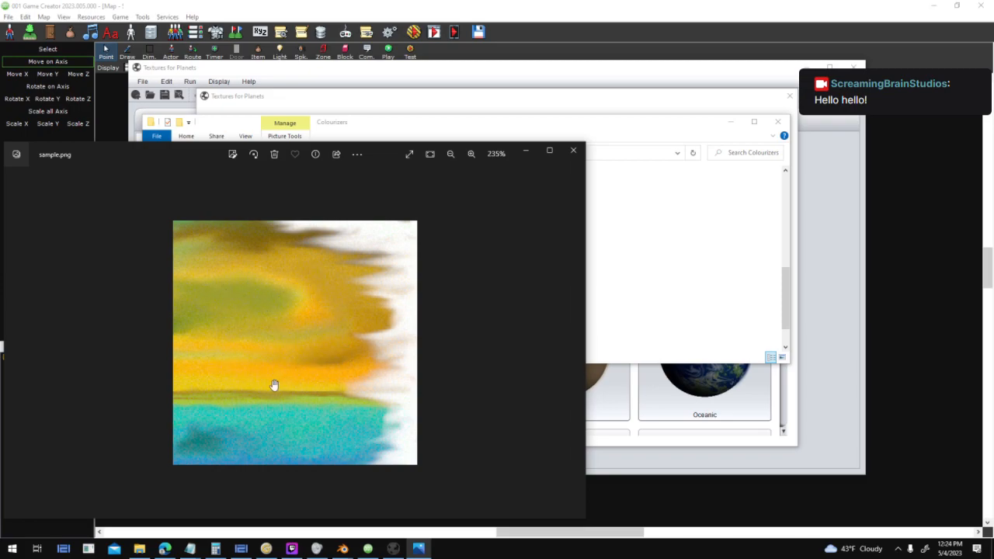
scroll(273, 386, "down", 5)
scroll(288, 366, "up", 6)
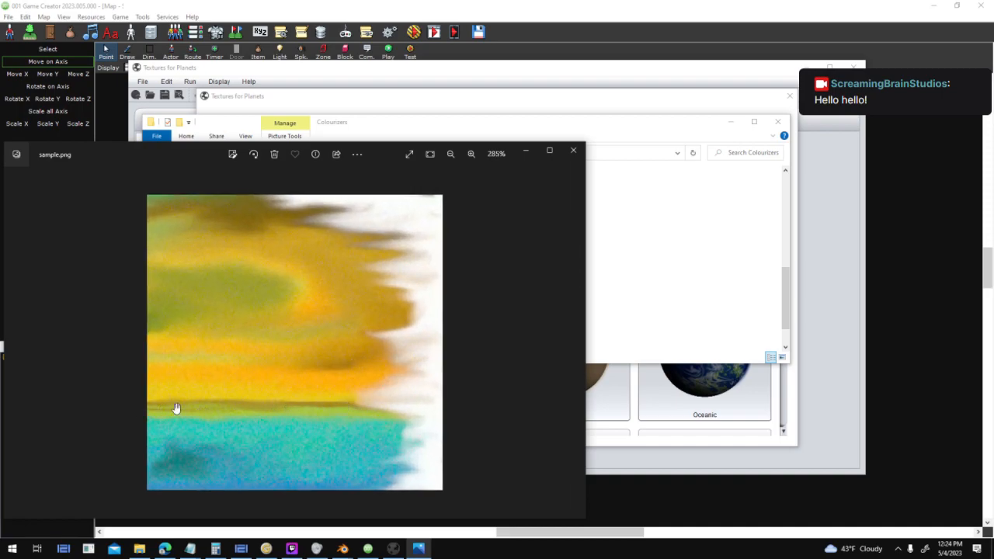
scroll(382, 402, "down", 6)
left_click(574, 150)
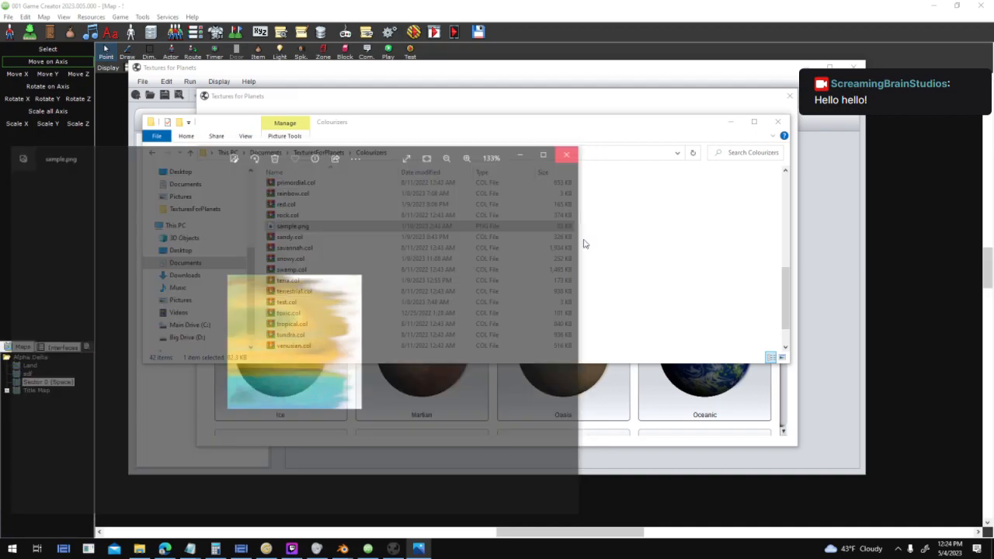
- Close the Colourizers folder window, and dismiss the Textures for Planets welcome window after looking through its planet presets
left_click(780, 124)
scroll(526, 207, "down", 10)
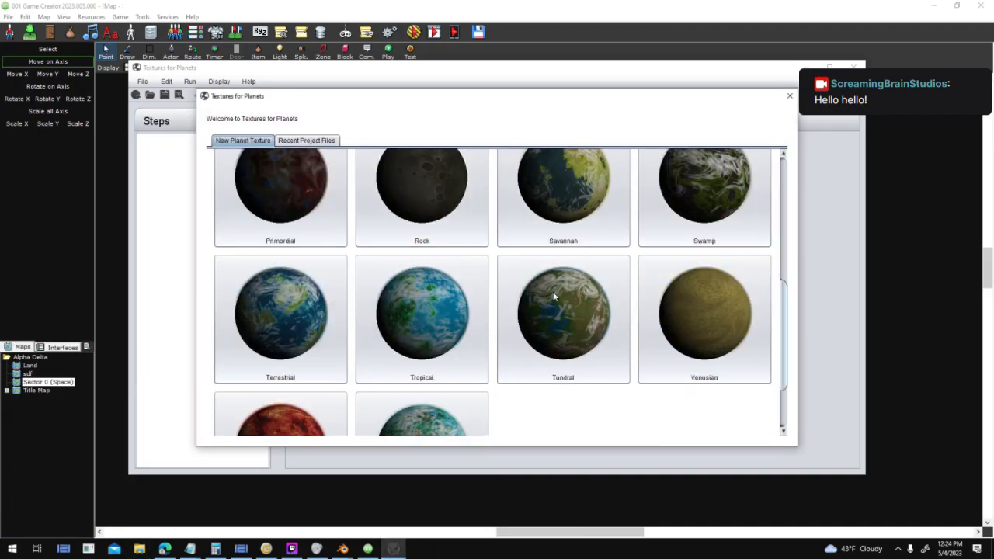
scroll(666, 266, "up", 10)
left_click(790, 96)
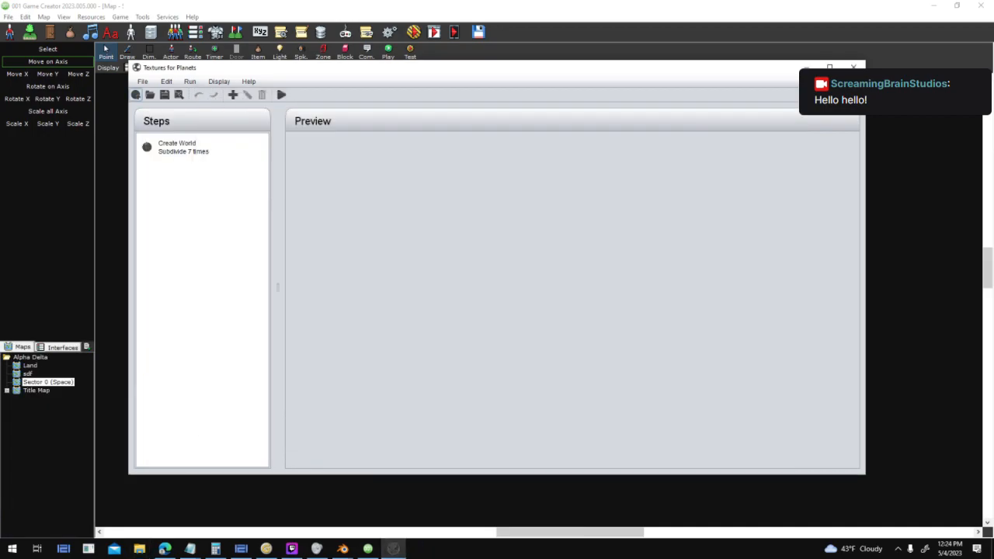
- Close Textures for Planets, switch to File Explorer and open the graphic packs folder on Big Drive (D:)
left_click(856, 66)
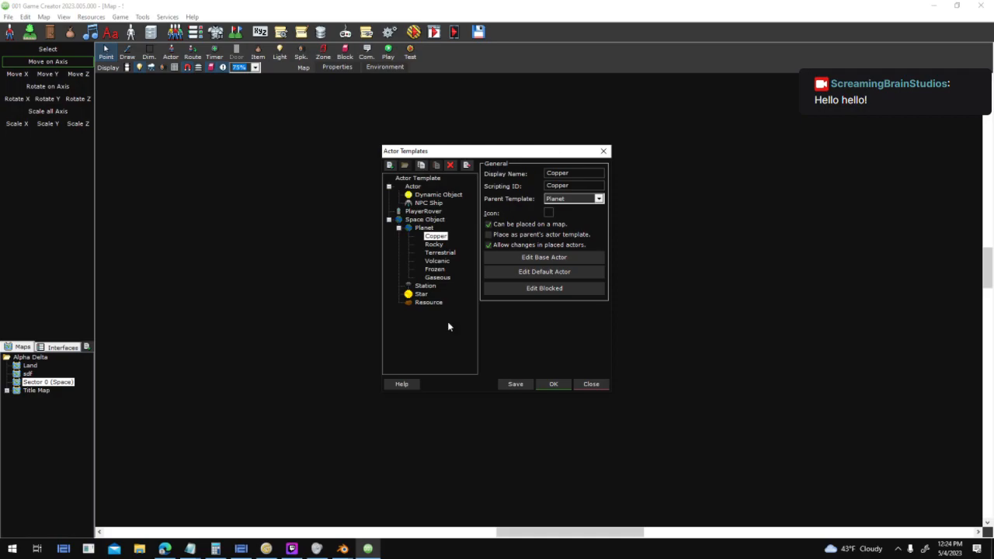
left_click(145, 550)
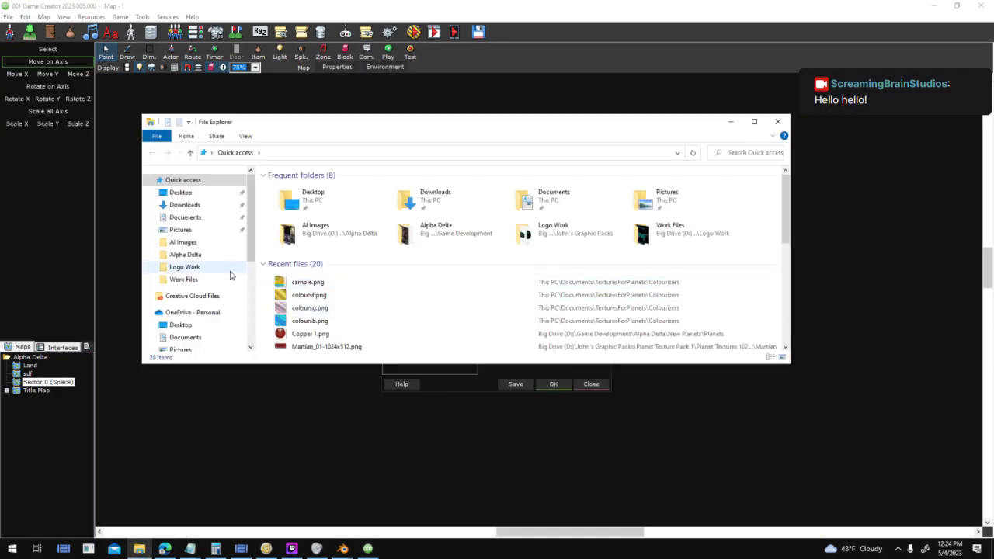
left_click(213, 259)
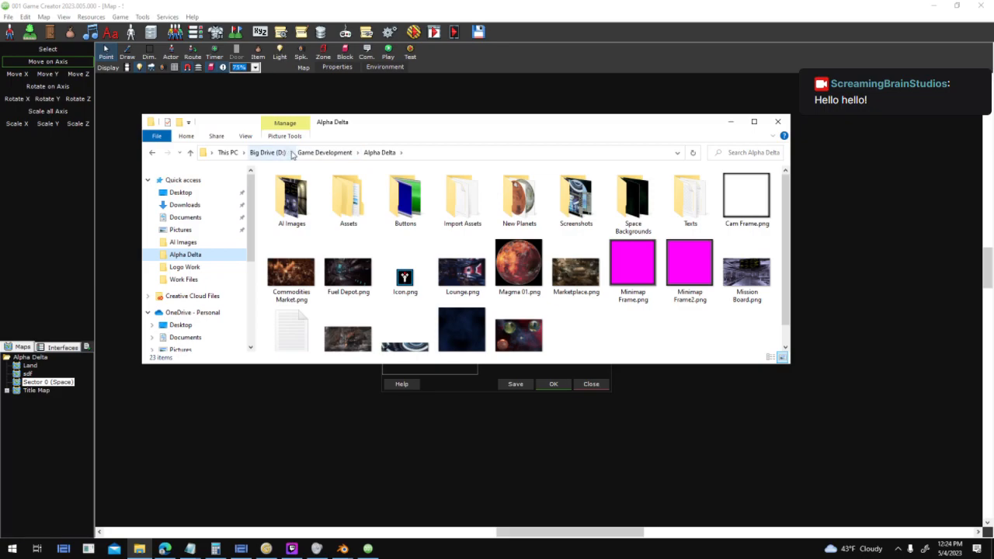
left_click(267, 152)
double_click(341, 208)
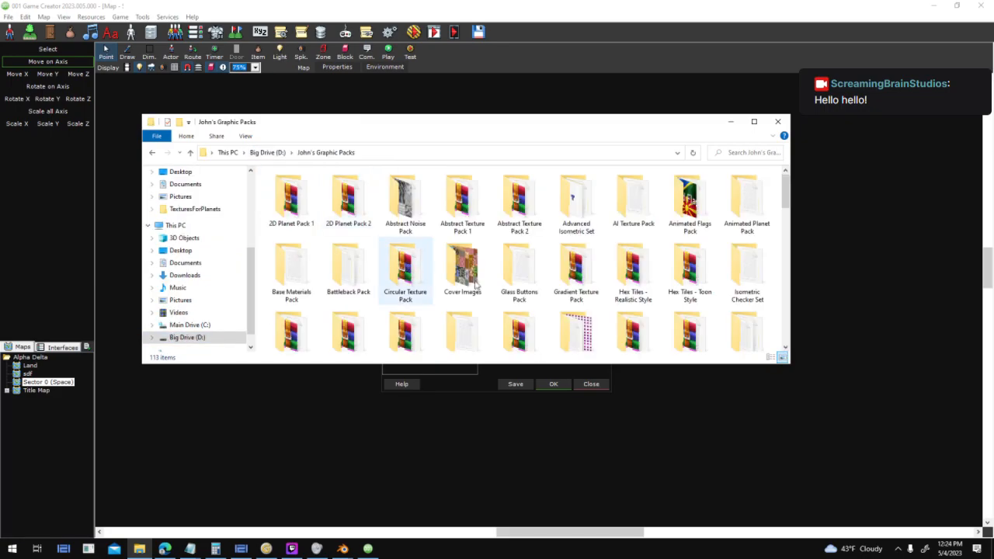
- Find the Planet Texture Pack 1 folder and open its Planet Textures 1024x512 subfolder
scroll(589, 302, "down", 1)
scroll(589, 302, "down", 10)
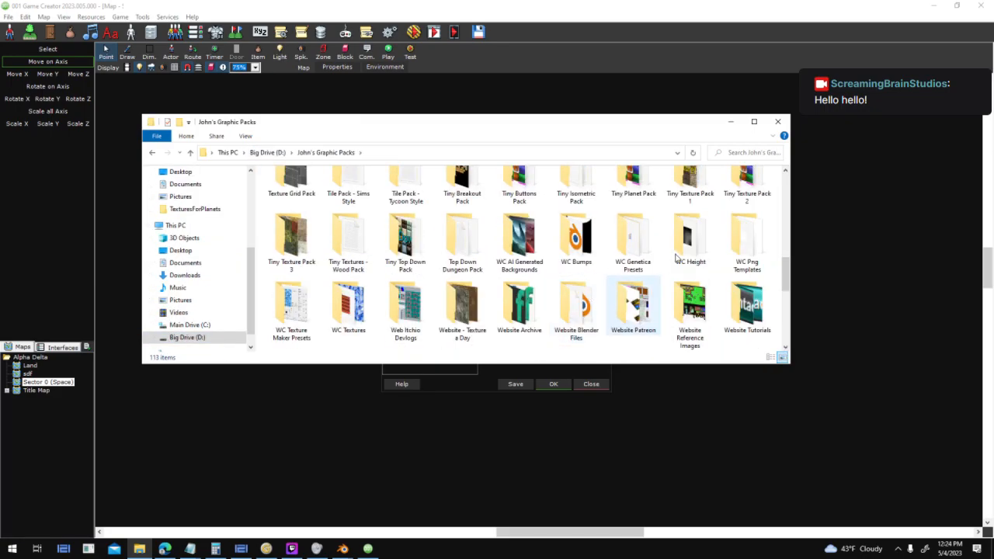
scroll(677, 261, "up", 1)
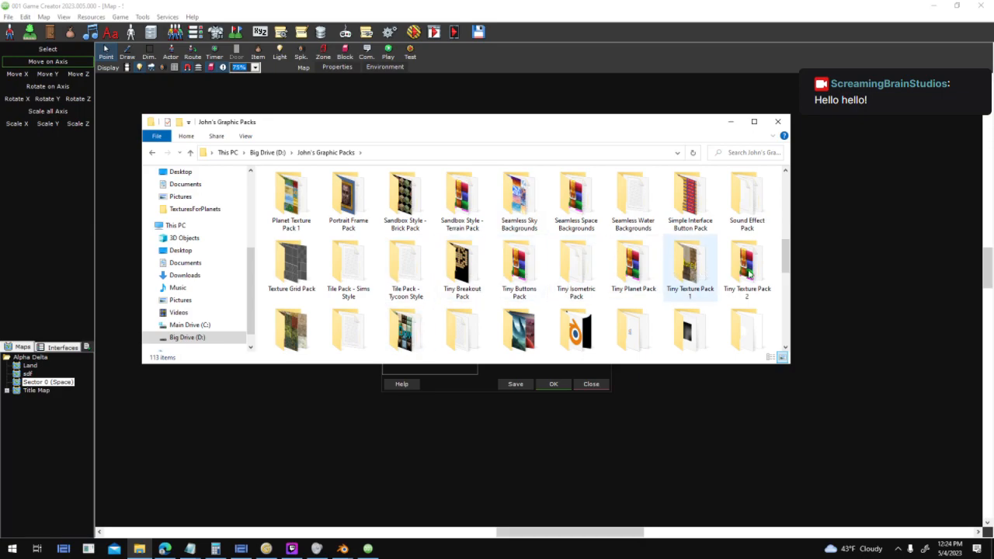
left_click_drag(787, 270, 785, 240)
double_click(291, 303)
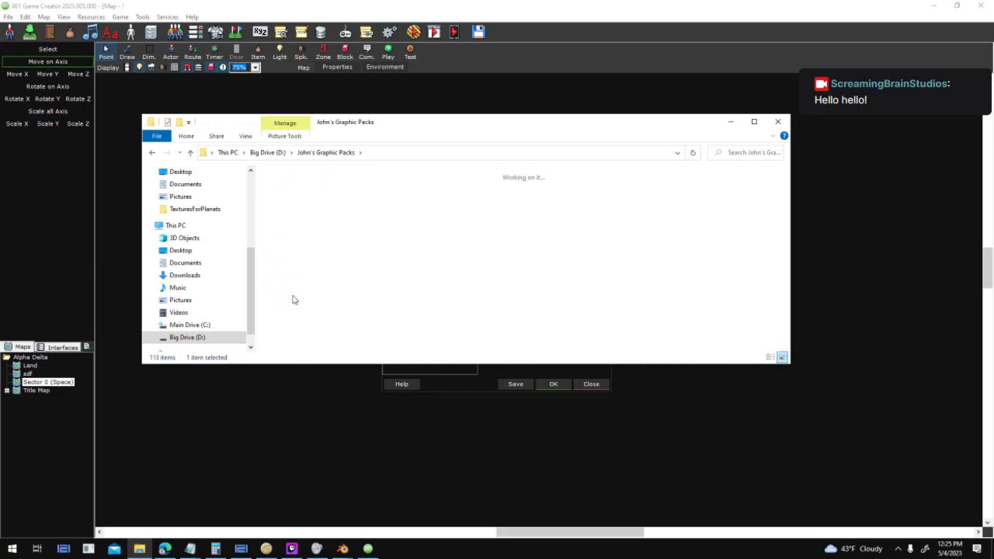
double_click(348, 202)
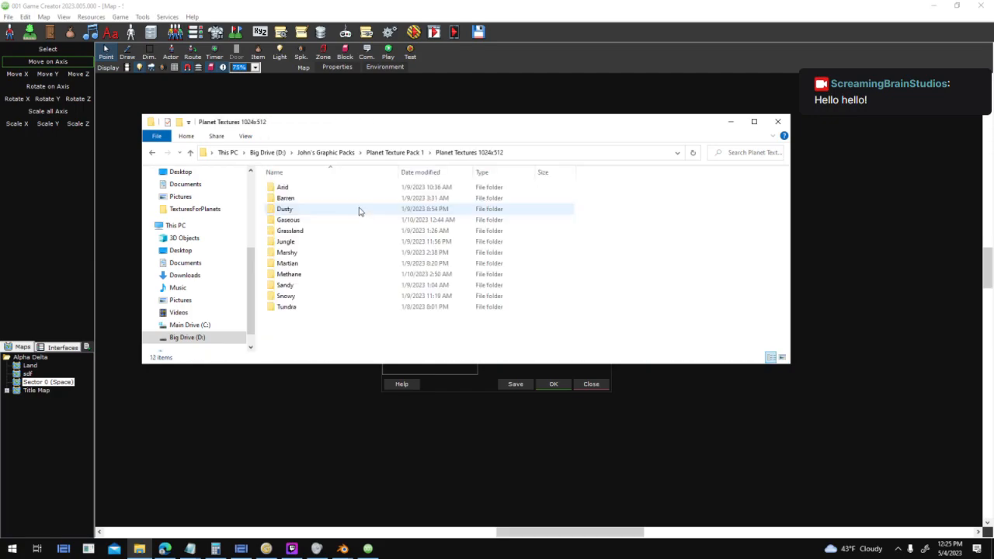
- Open the Methane folder, view the textures Methane_01 to Methane_05 one after another, and close the image viewer
double_click(318, 265)
double_click(292, 206)
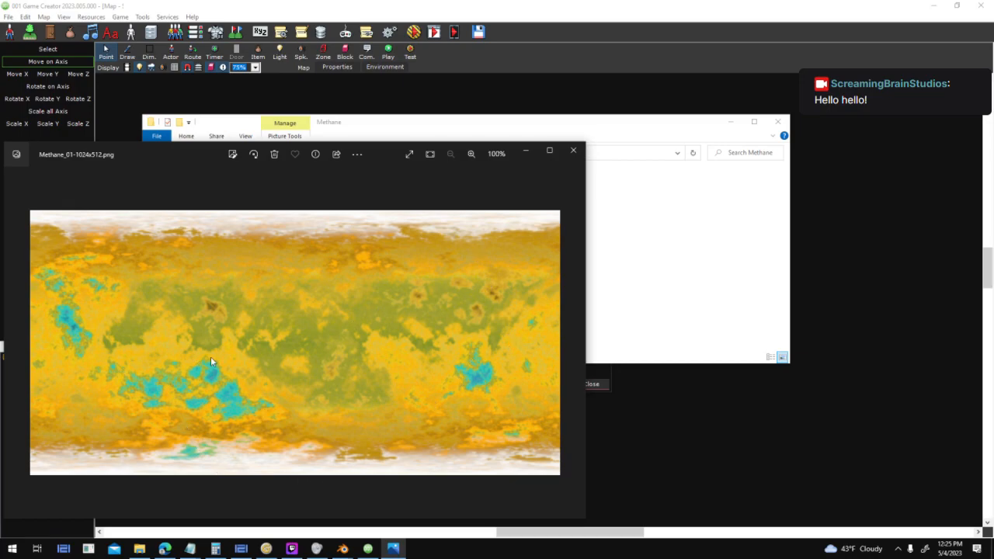
left_click(575, 343)
left_click(575, 343)
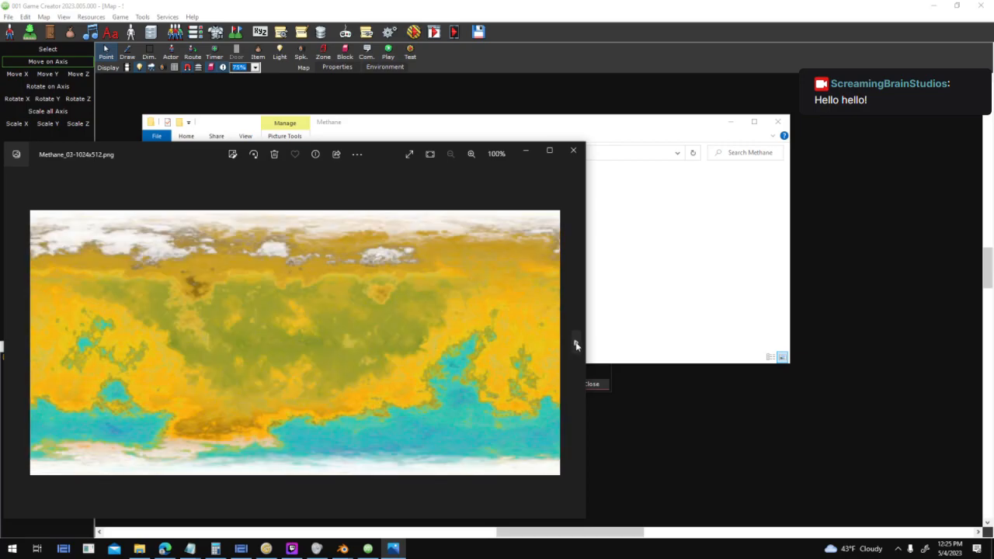
left_click(576, 343)
left_click(575, 343)
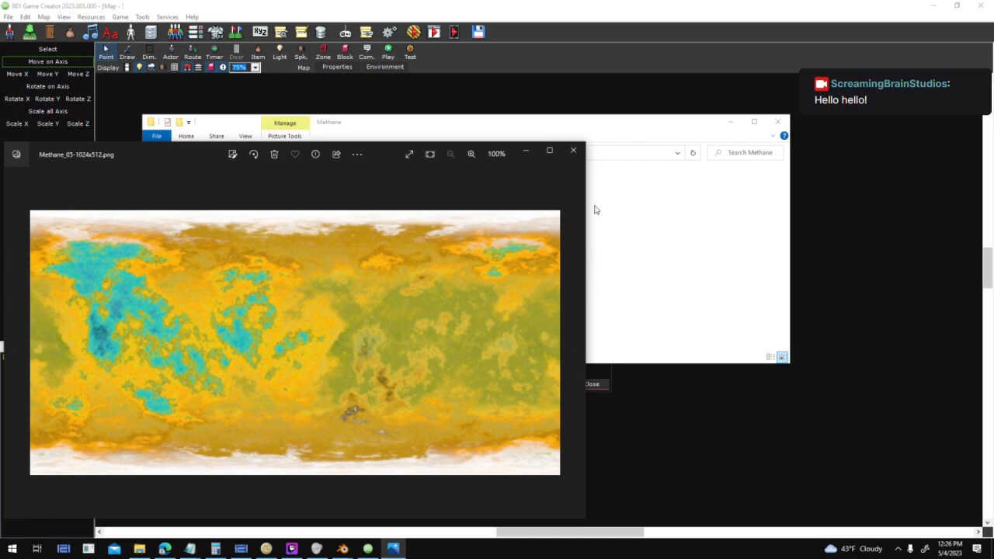
left_click(573, 150)
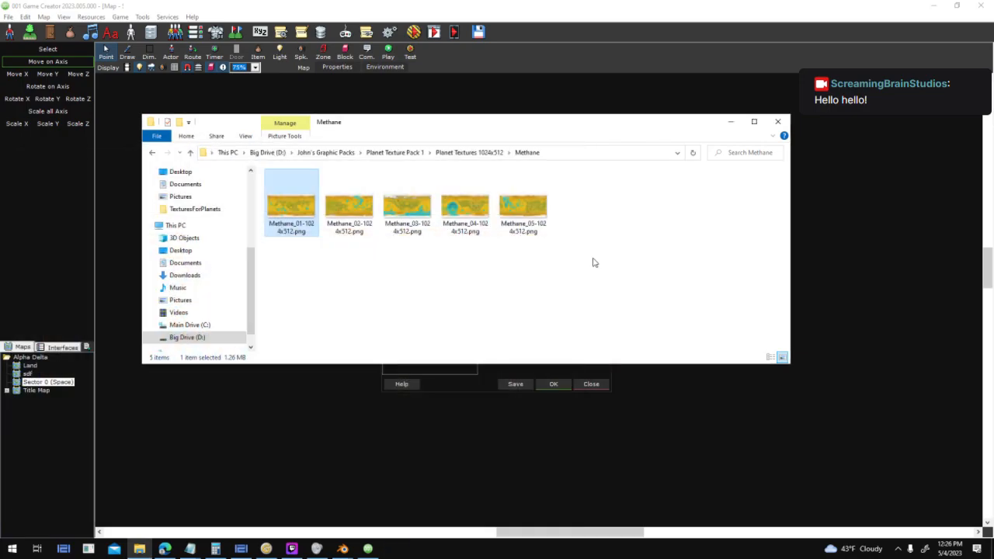
left_click(594, 262)
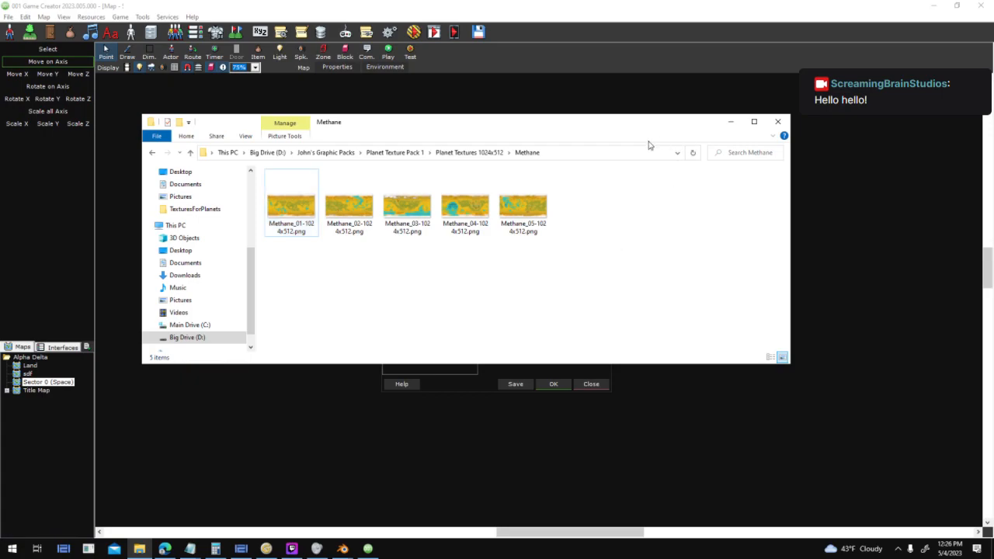
- Go back to Planet Textures 1024x512, open the Grassland folder and look over its planet texture thumbnails
left_click(493, 153)
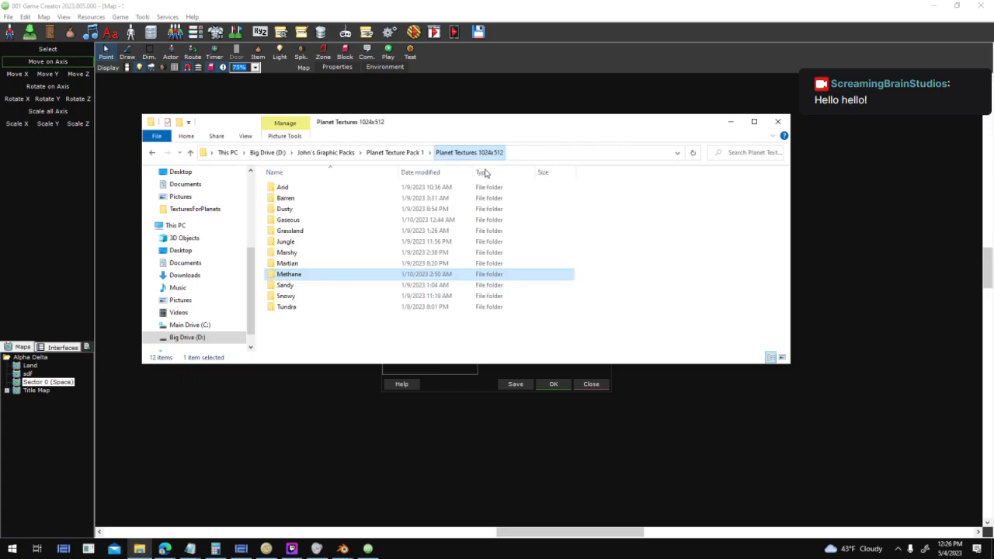
double_click(383, 235)
left_click(292, 208)
left_click(407, 208)
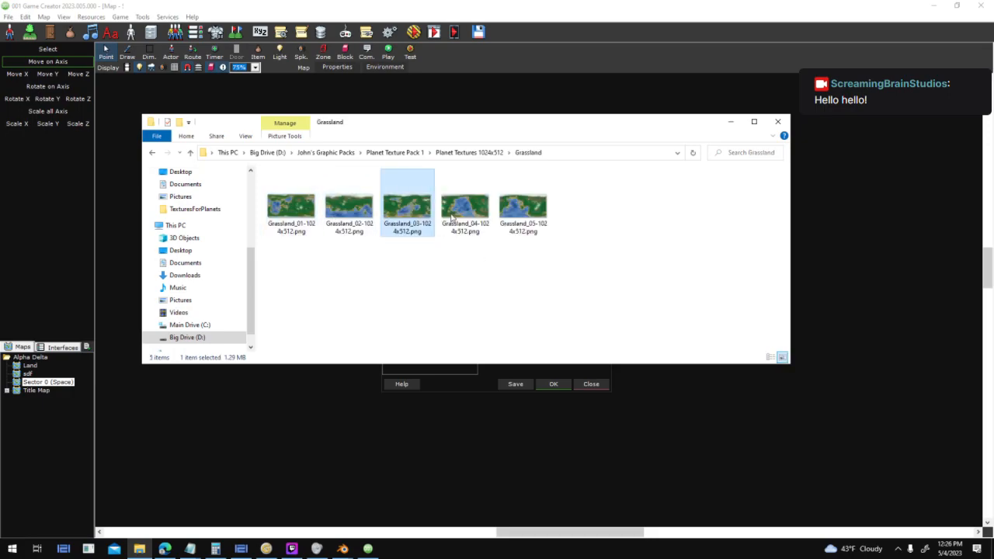
left_click(523, 208)
left_click(348, 208)
left_click(291, 208)
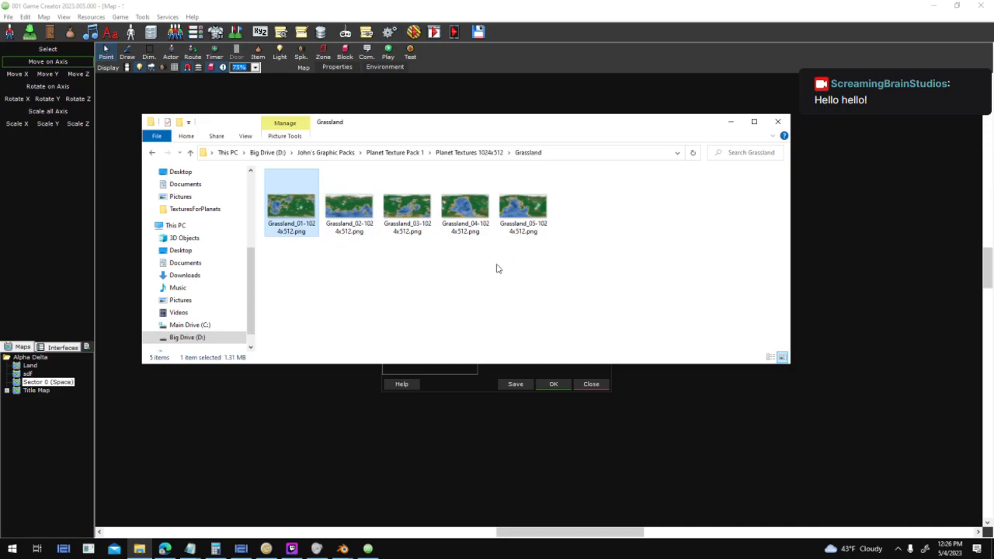
right_click(526, 278)
left_click(301, 219)
left_click(627, 209)
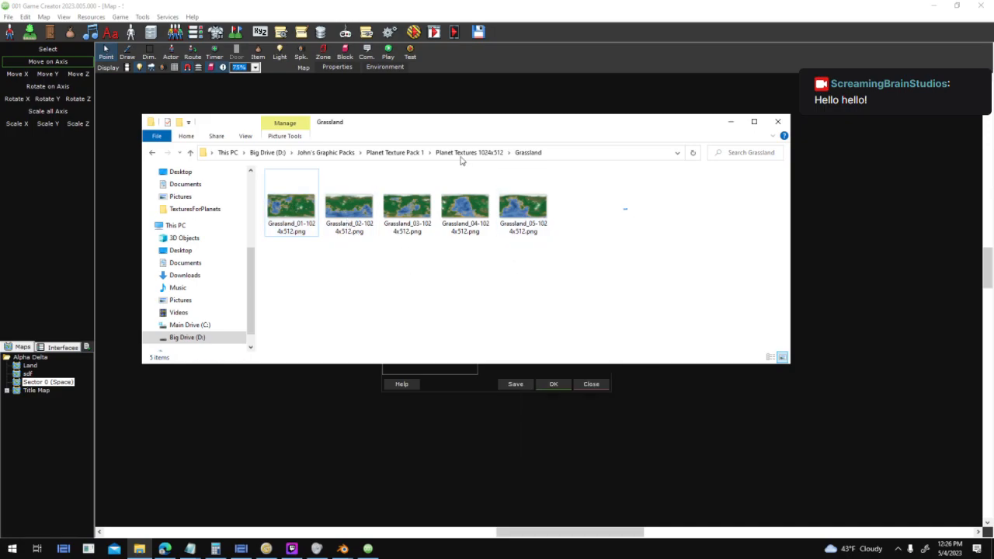
- Leave the Grassland folder, switch back to 001 Game Creator and accept the Actor Templates window
left_click(450, 151)
left_click(380, 510)
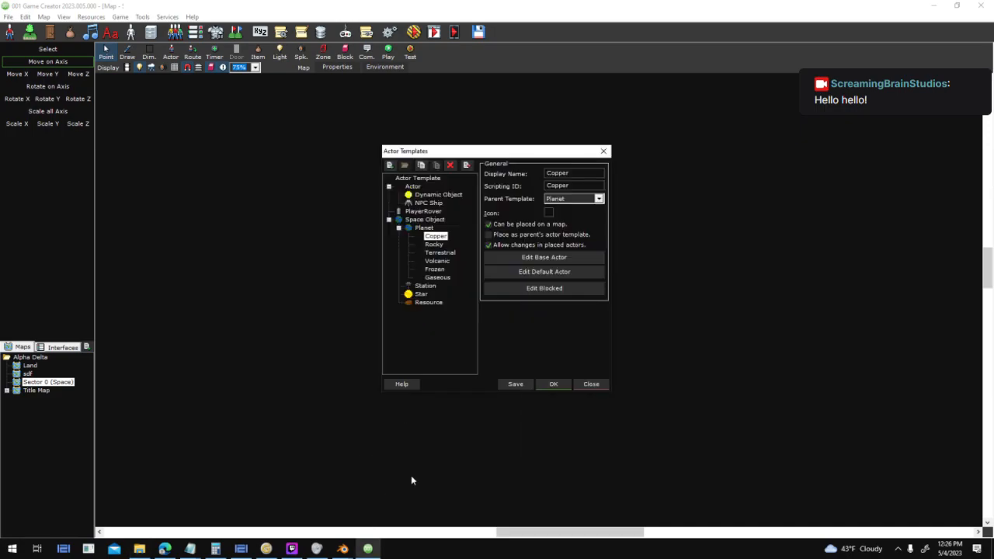
left_click(554, 383)
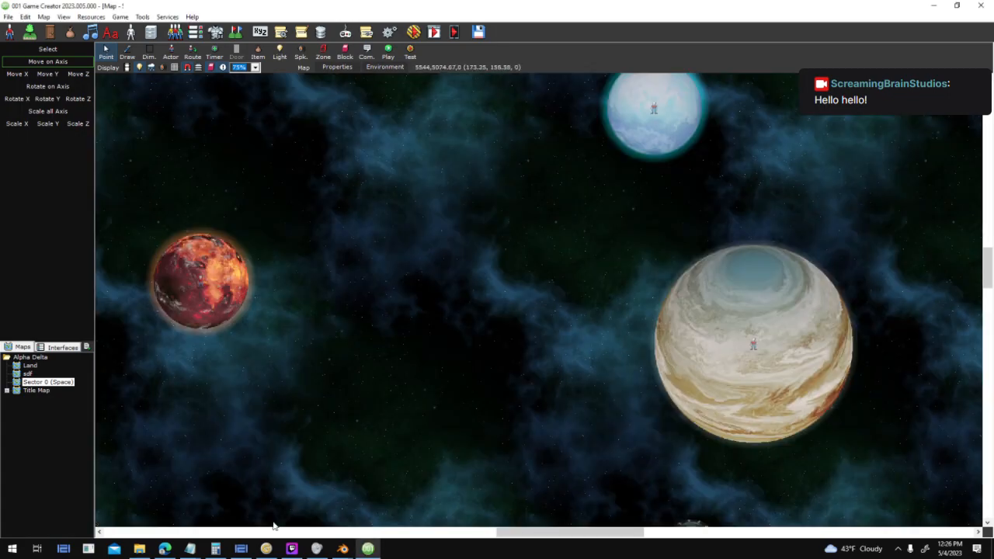
- Switch to Blender and examine the shader nodes of the planet's surface material
mouse_move(342, 550)
left_click(372, 509)
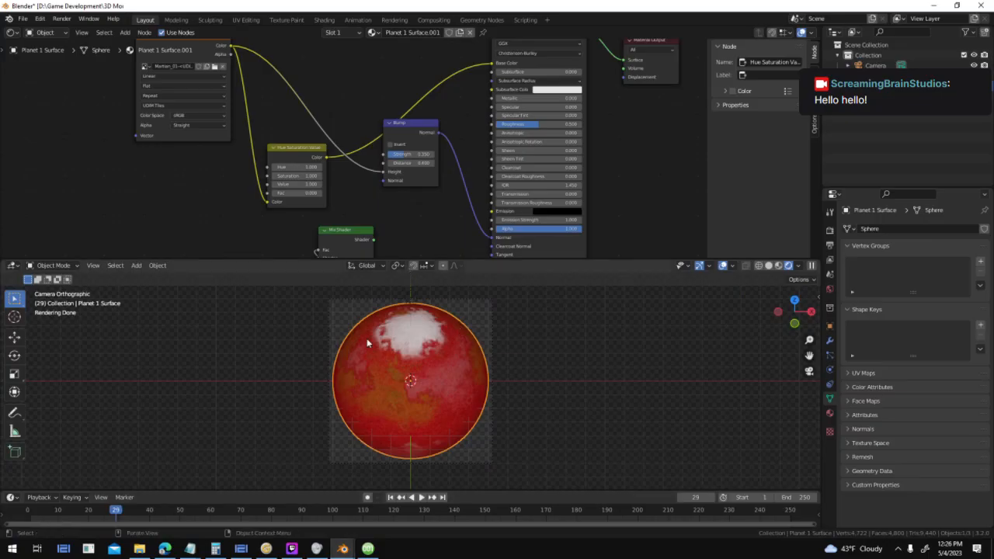
middle_click_drag(683, 178, 2, 188)
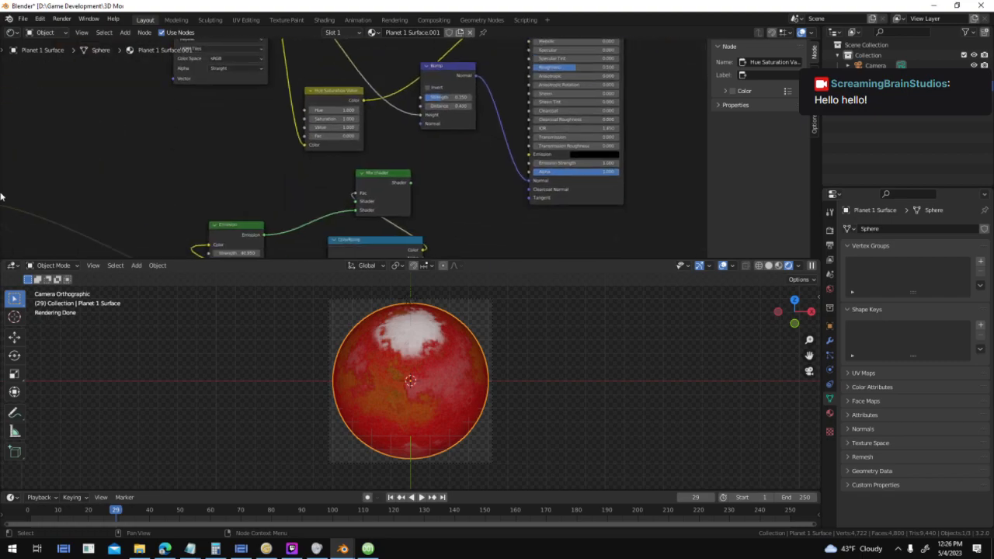
middle_click_drag(362, 121, 260, 127)
middle_click_drag(185, 204, 208, 168)
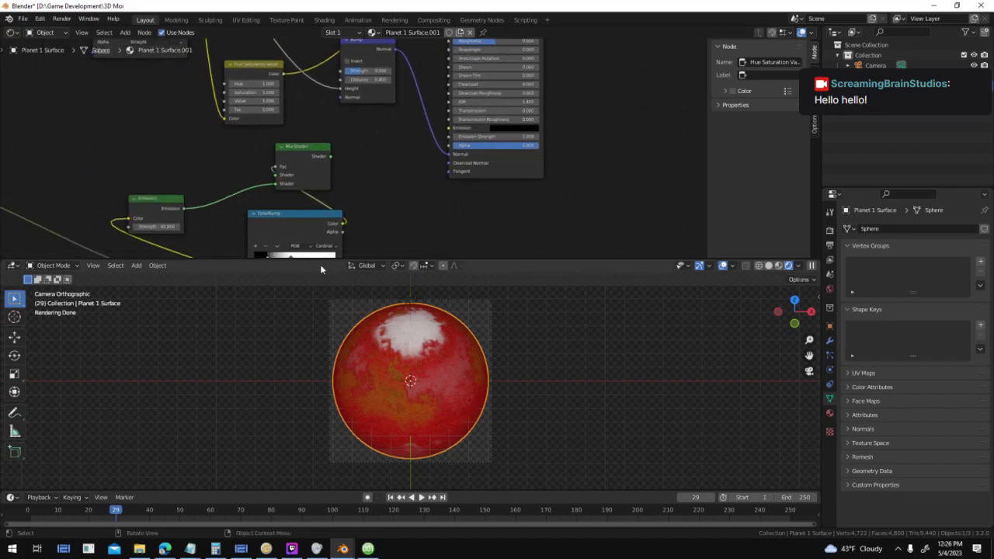
middle_click_drag(518, 161, 528, 253)
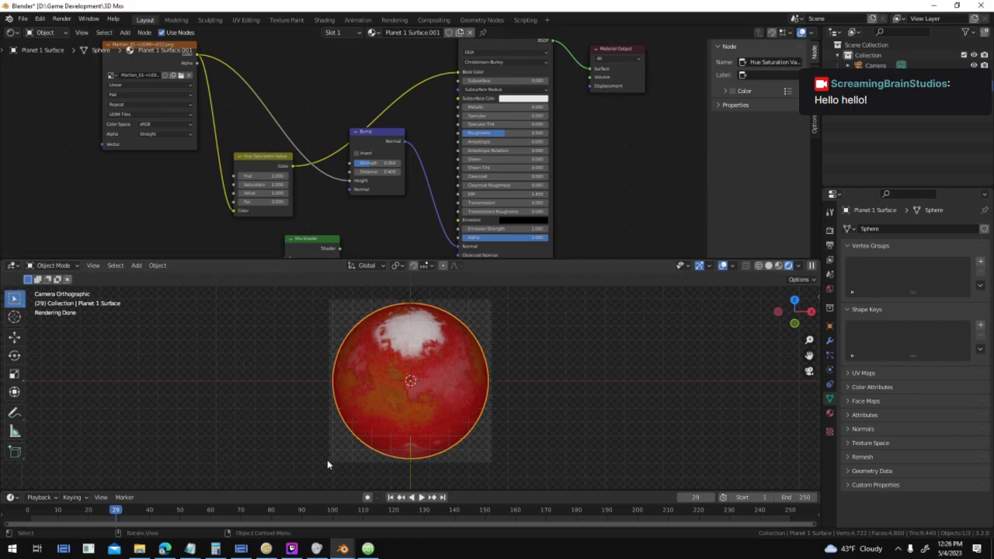
- Switch to 001 Game Creator and place an actor from the Copper planet template at about 5936, 4400, between the volcanic and frozen planets
left_click(373, 548)
middle_click_drag(401, 262, 337, 282)
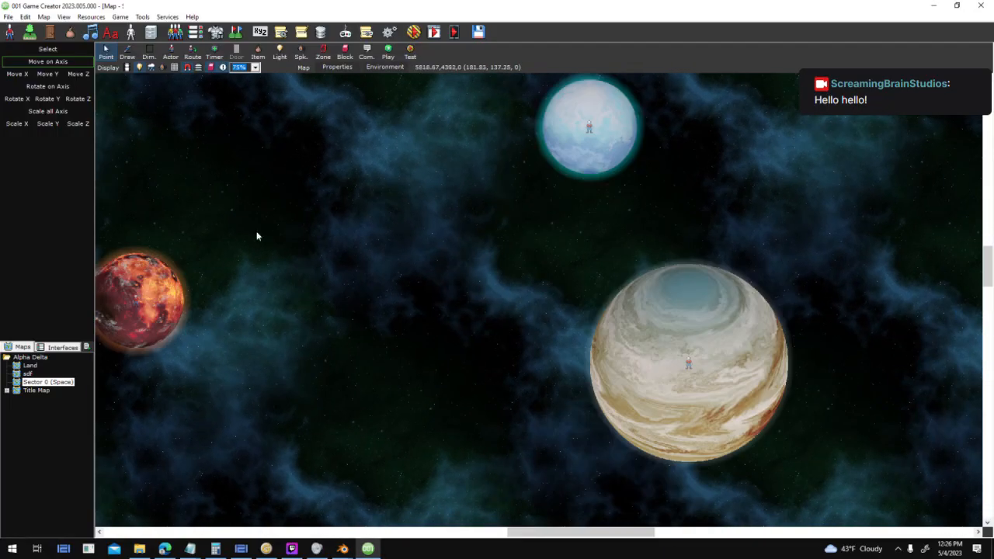
left_click(170, 52)
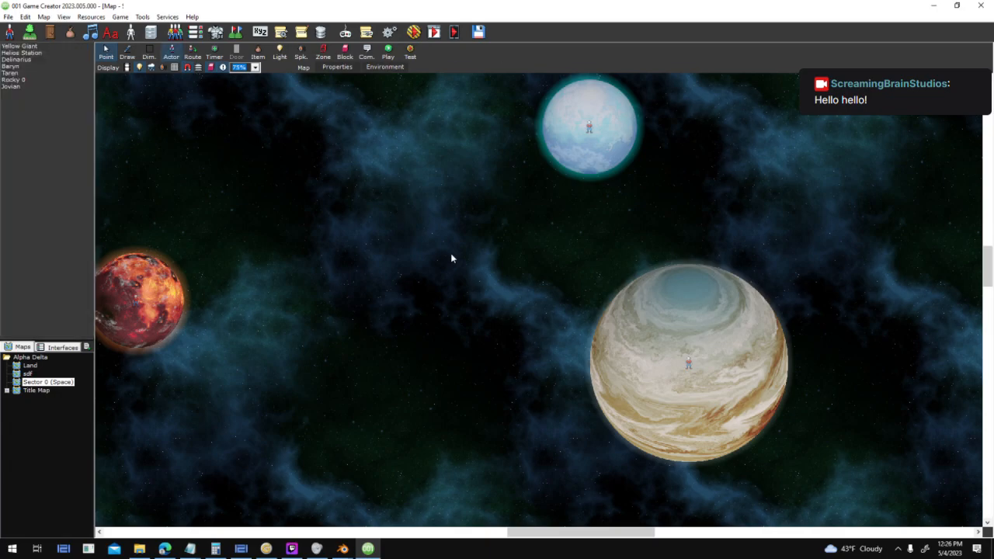
left_click(272, 201)
key("Escape")
middle_click_drag(923, 378, 512, 231)
left_click(349, 288)
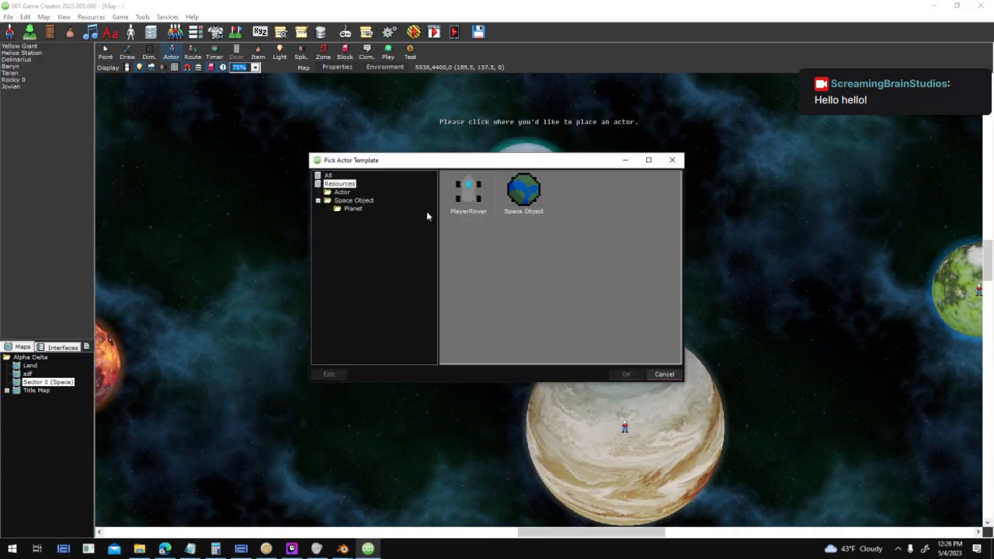
left_click(354, 208)
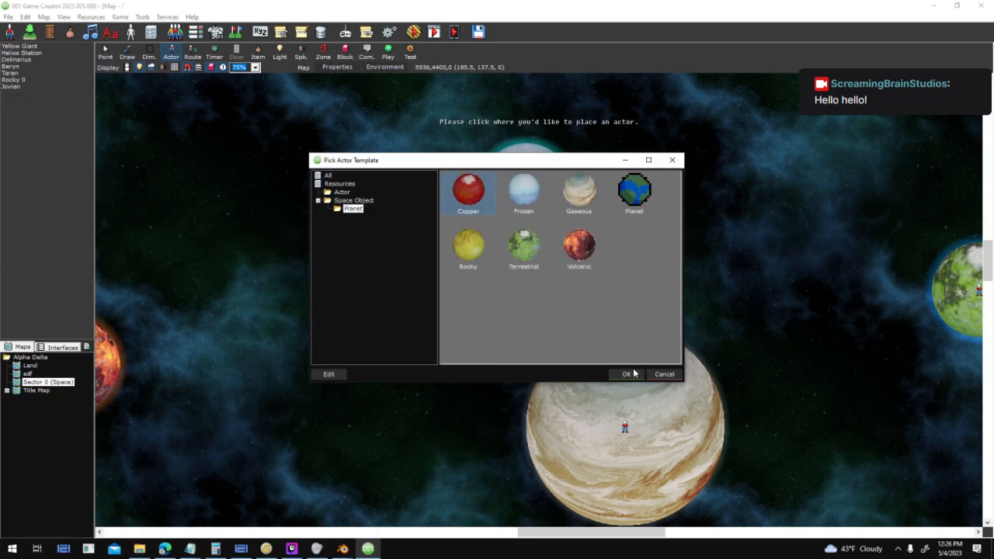
left_click(626, 374)
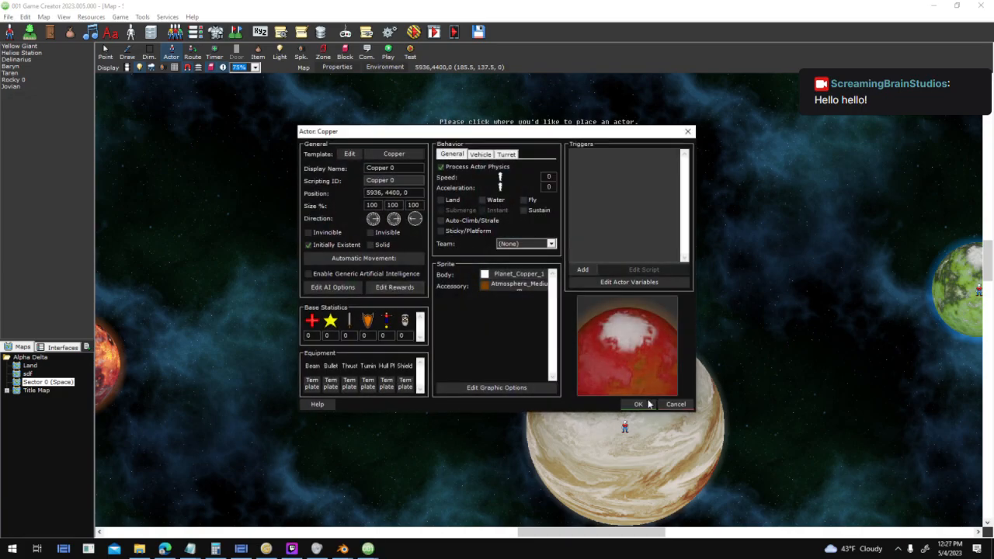
- In the new copper planet's actor variables, set Surface_Climate, Surface_Radiation, Surface_Pressure and Surface_Tectonics to 1
left_click(648, 283)
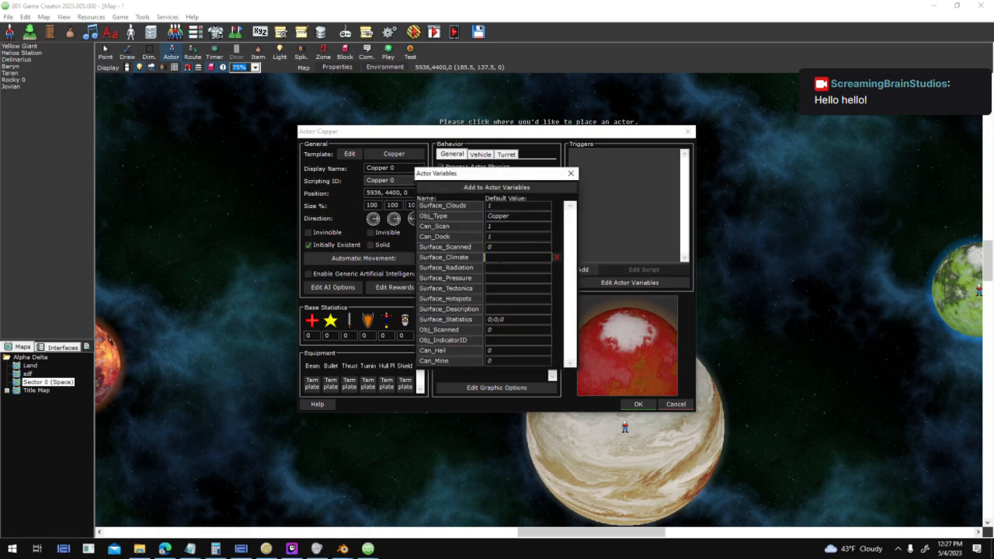
type("1")
key("Return")
type("1")
key("Return")
type("1")
key("Return")
type("1")
key("Return")
- Set Surface_Description to "This planet is entirely made out of copper." and confirm the actor's settings
key("Return")
type("This planet is entirely made out of copper.")
key("Return")
key("Up")
key("Up")
key("Up")
left_click(572, 173)
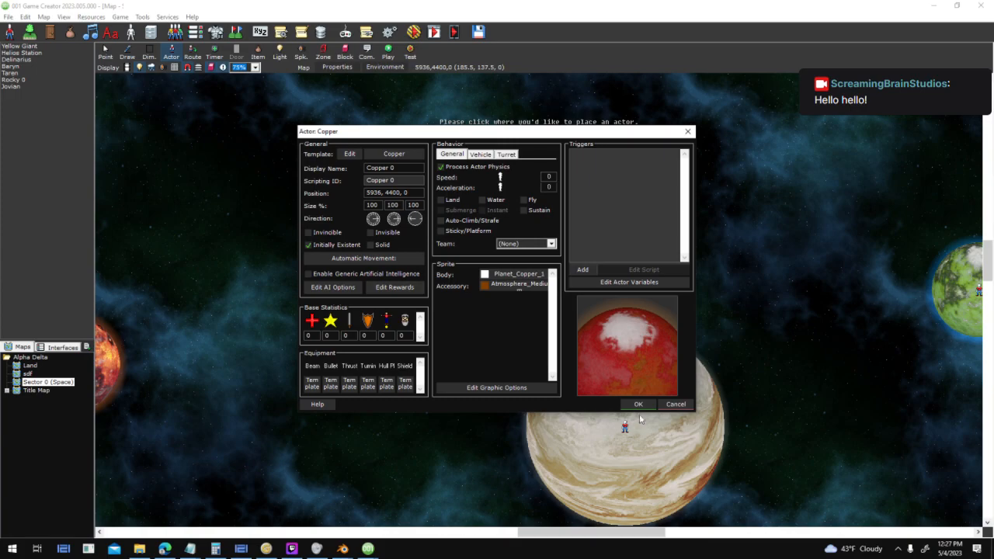
left_click(639, 405)
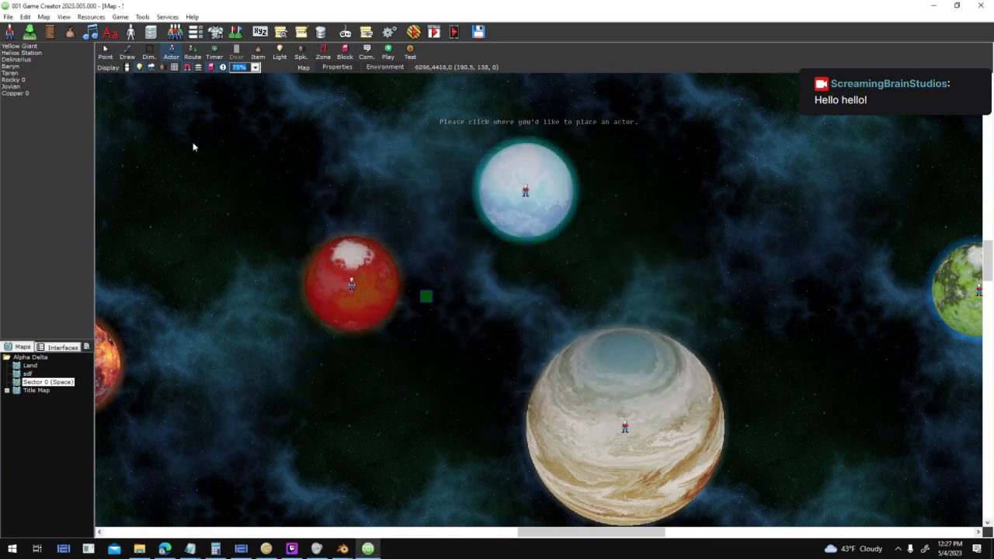
- Move the red copper planet around the gas giant to a spot near the green terrestrial planet
left_click(106, 51)
left_click_drag(377, 303, 368, 416)
middle_click_drag(433, 478, 403, 221)
left_click_drag(351, 196, 683, 304)
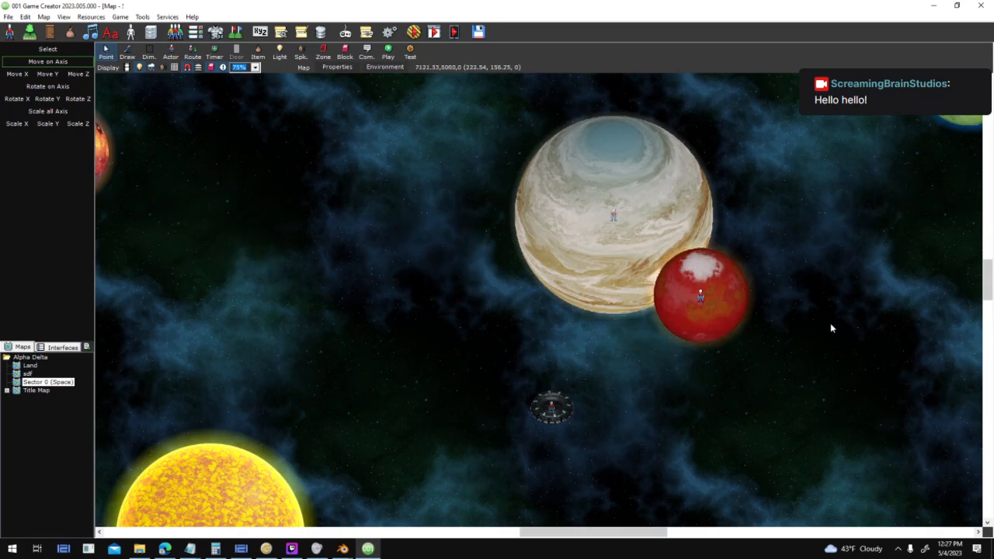
middle_click_drag(831, 323, 684, 431)
left_click_drag(562, 359, 547, 171)
- Rearrange the volcanic, frozen, copper, terrestrial and rocky planets into an arc above the gas giant
middle_click_drag(730, 497, 706, 275)
scroll(705, 275, "down", 1)
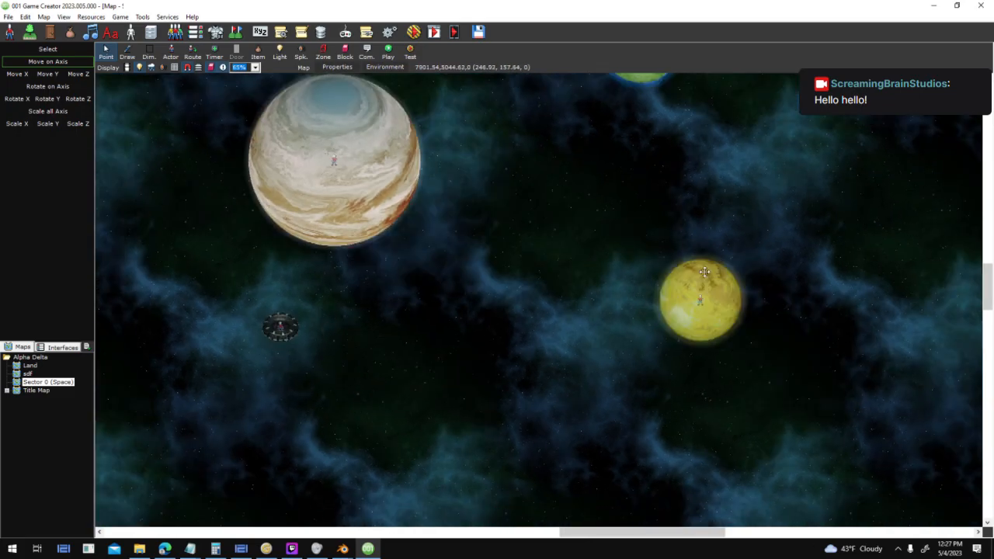
middle_click_drag(796, 376, 513, 236)
middle_click_drag(354, 116, 694, 415)
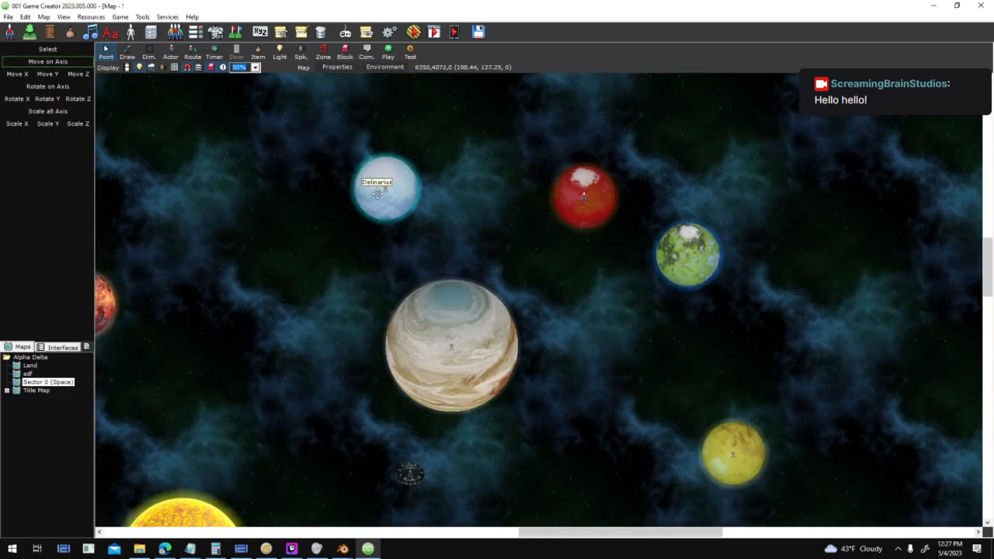
left_click_drag(380, 189, 442, 170)
left_click_drag(97, 303, 339, 196)
left_click_drag(579, 212, 536, 175)
mouse_move(680, 268)
left_mouse_down()
mouse_move(605, 224)
mouse_move(622, 227)
left_mouse_up()
left_click_drag(732, 450, 710, 298)
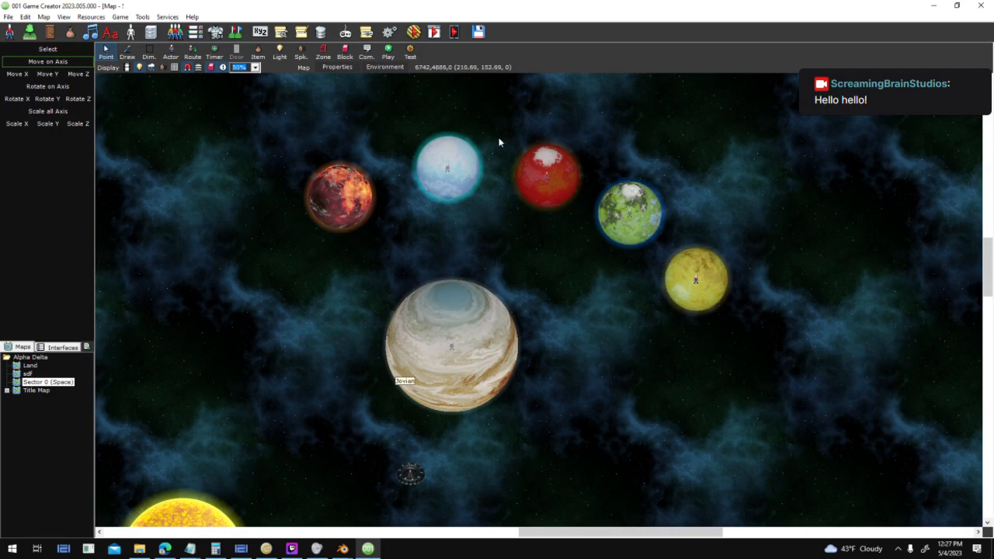
- Nudge the frozen planet toward the volcanic one, centre the gas giant under the planet arc with the space station below it, and save the map
left_click_drag(471, 190, 458, 194)
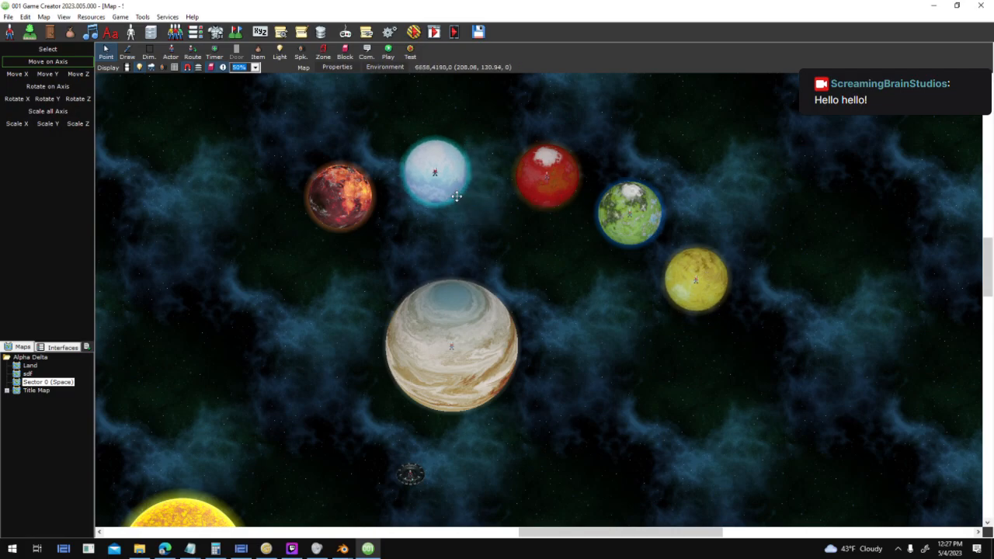
left_click_drag(443, 325, 480, 299)
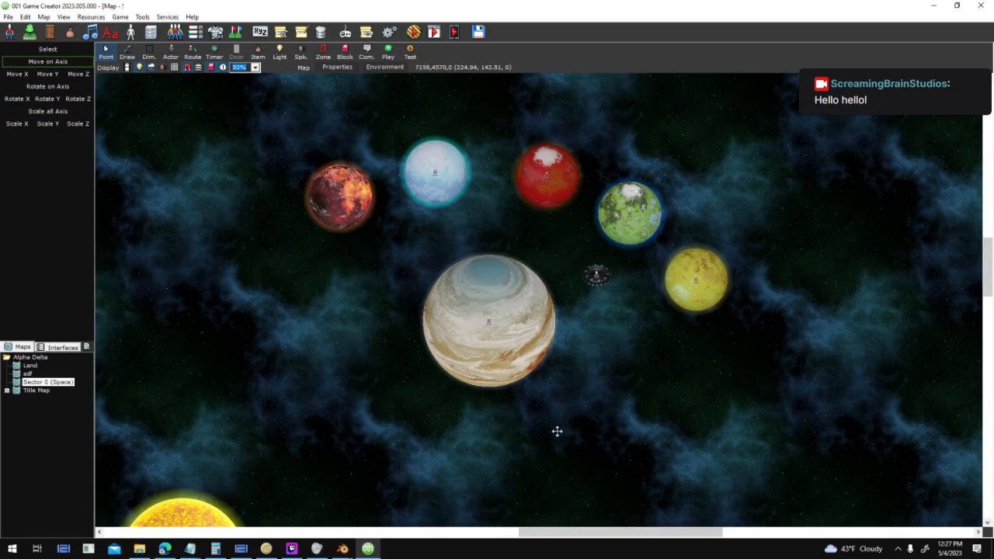
left_click_drag(595, 395, 352, 445)
left_click(61, 348)
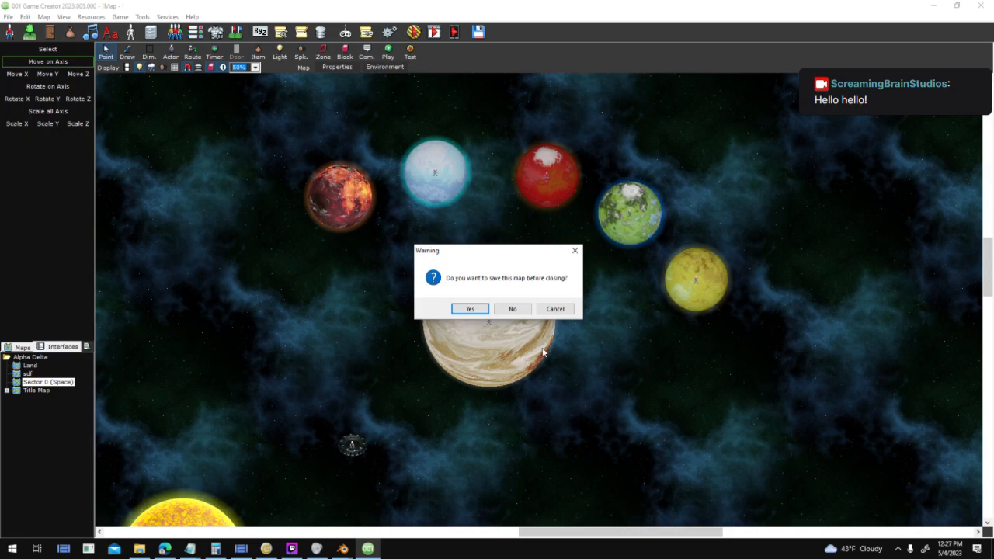
left_click(477, 311)
left_click(475, 305)
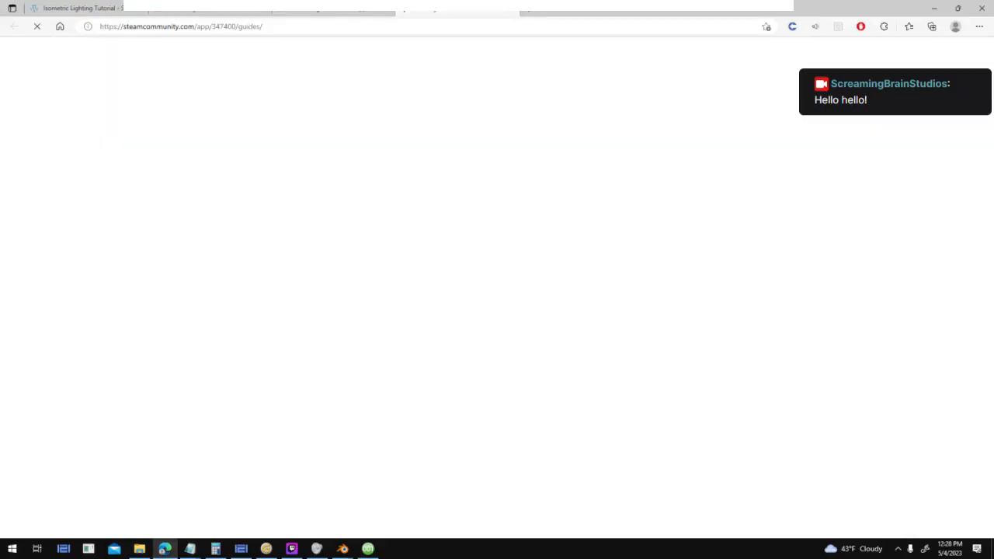
left_click(517, 16)
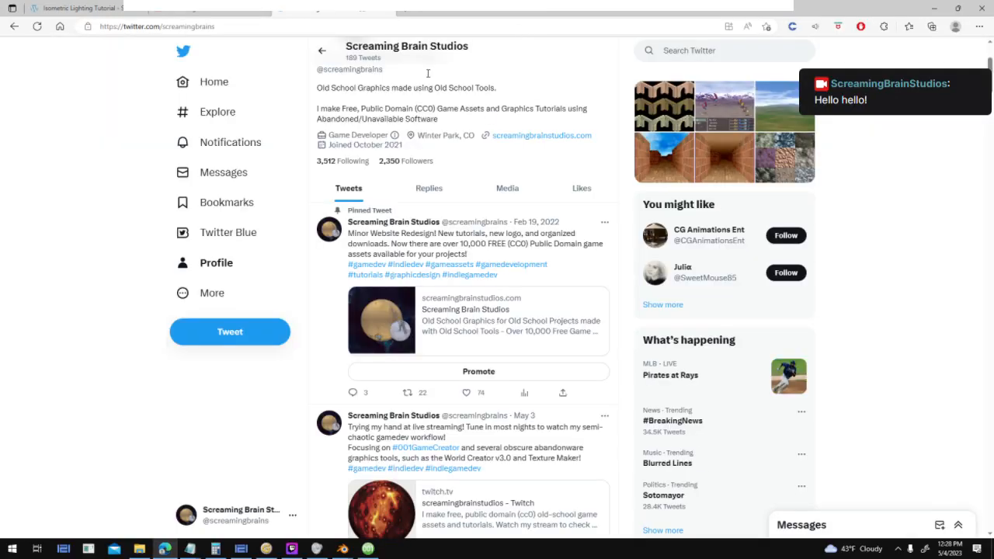
left_click(369, 549)
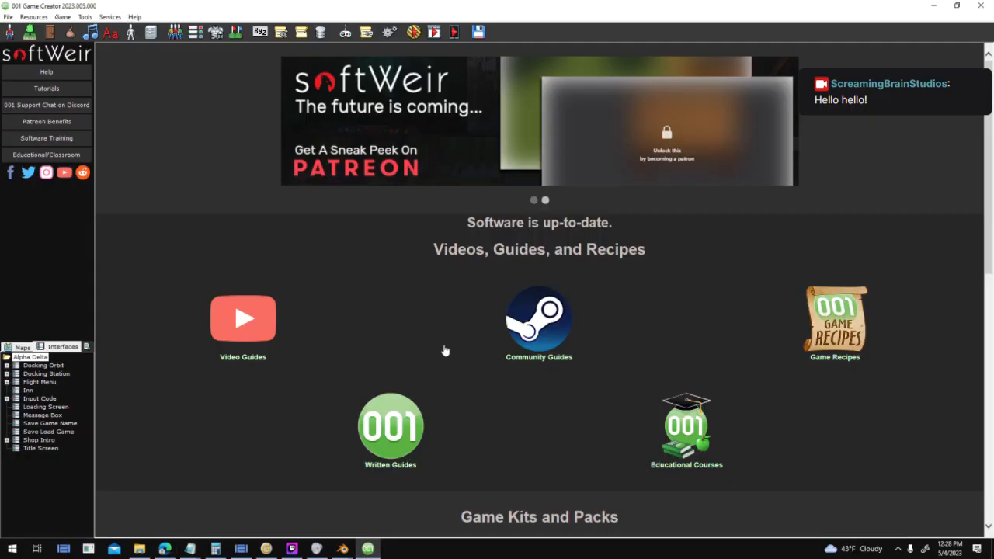
- Open the Docking Orbit interface, examine its planet info, planet cam and statistics layout, and return to the maps list
double_click(62, 366)
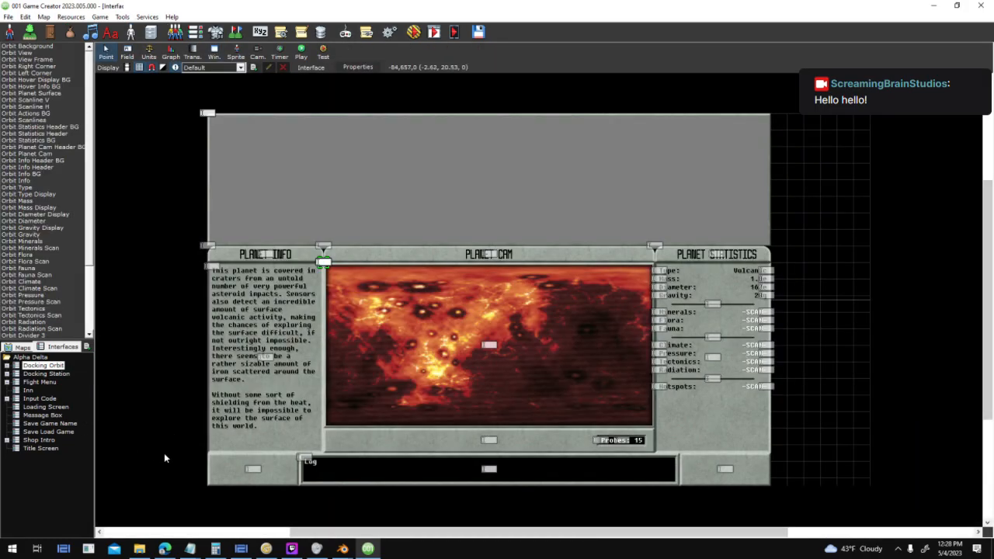
left_click(7, 365)
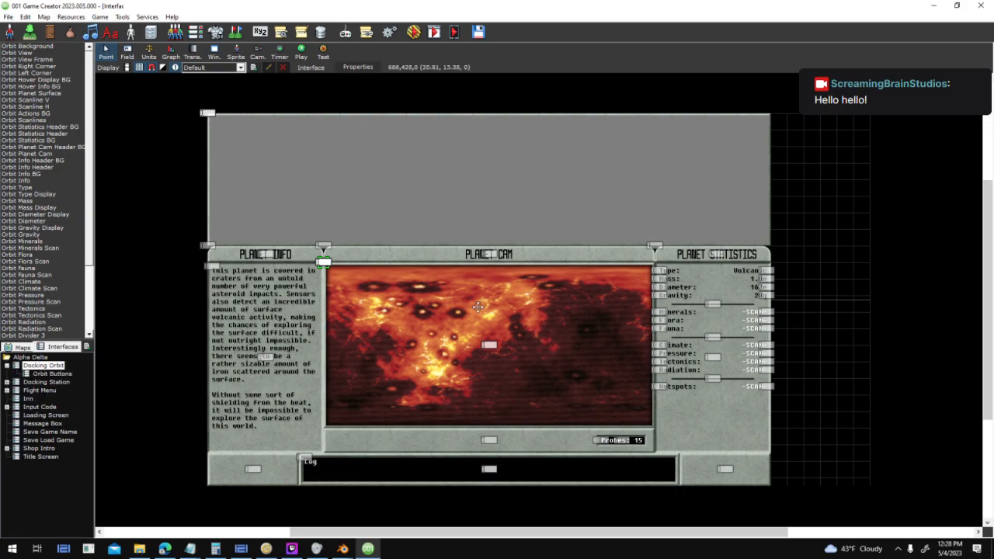
left_click(22, 347)
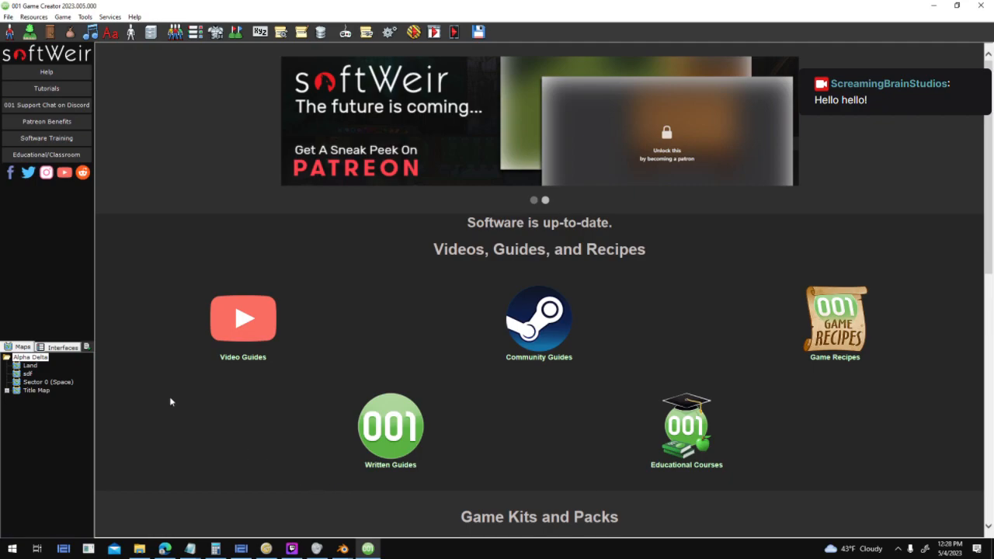
- Reopen the Sector 0 (Space) map at the planets around the gas giant
double_click(52, 383)
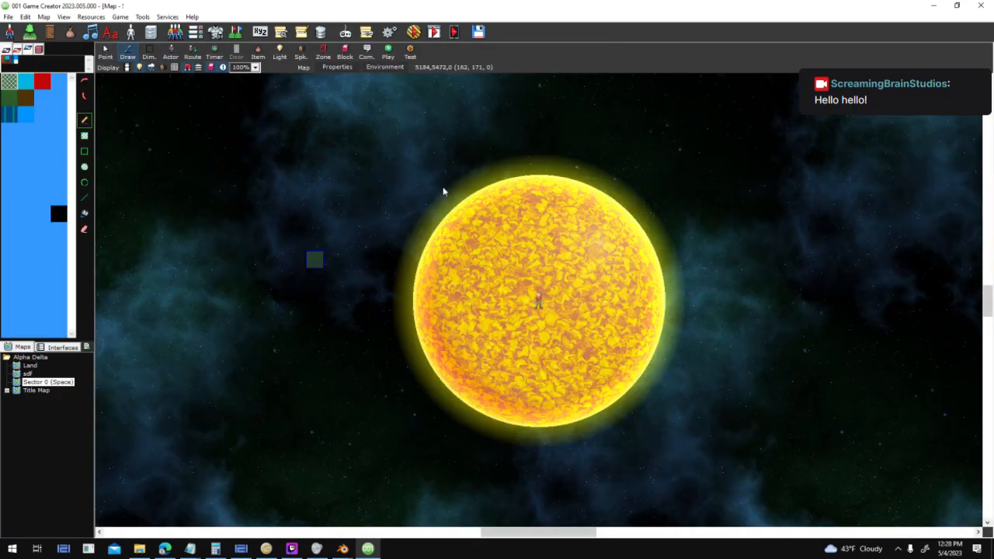
mouse_move(533, 289)
middle_mouse_down()
mouse_move(684, 495)
mouse_move(257, 515)
middle_mouse_up()
middle_click_drag(708, 322, 389, 382)
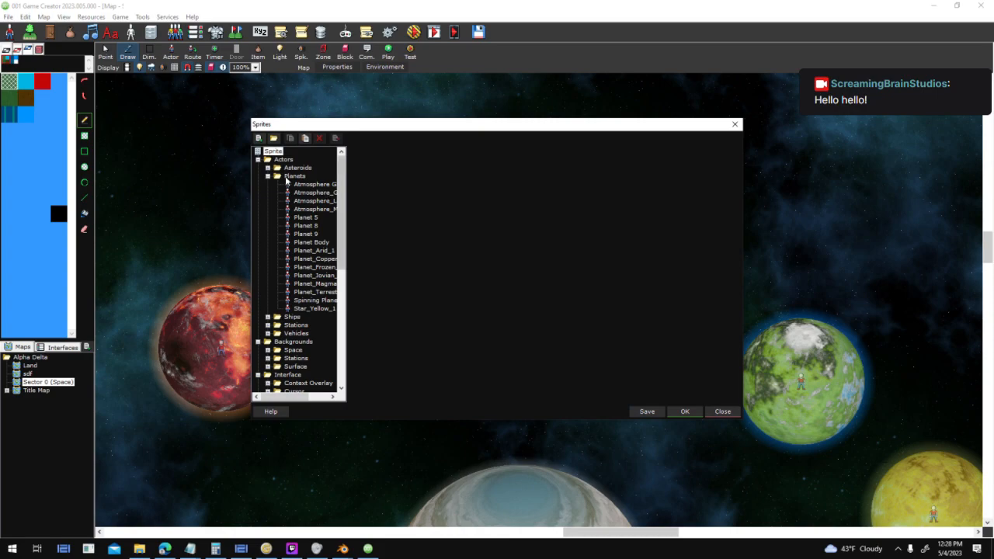
- In the Sprites resources, duplicate Surface_Arid_1 among the Docking Orbit planet surfaces and name the copy Surface_Copper_2
scroll(268, 268, "down", 4)
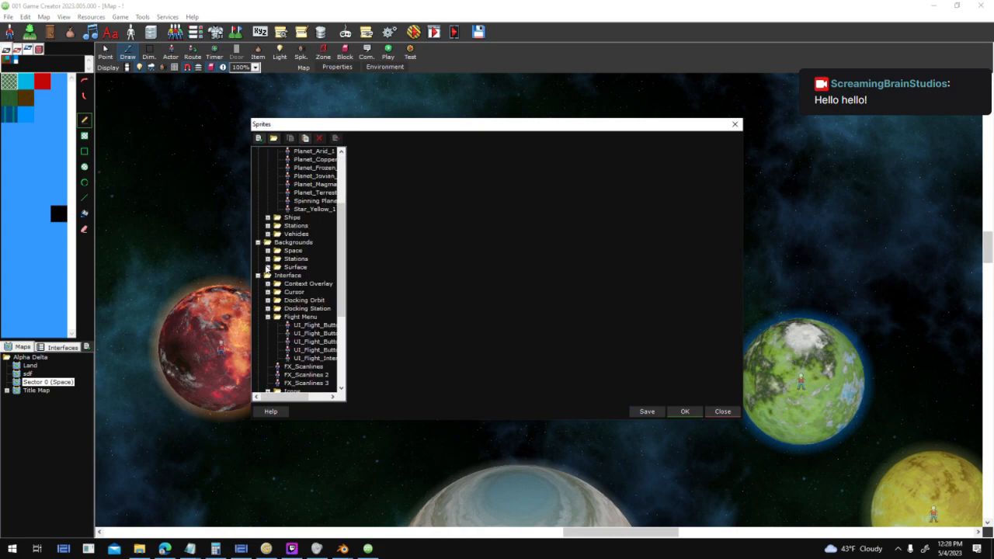
left_click(267, 267)
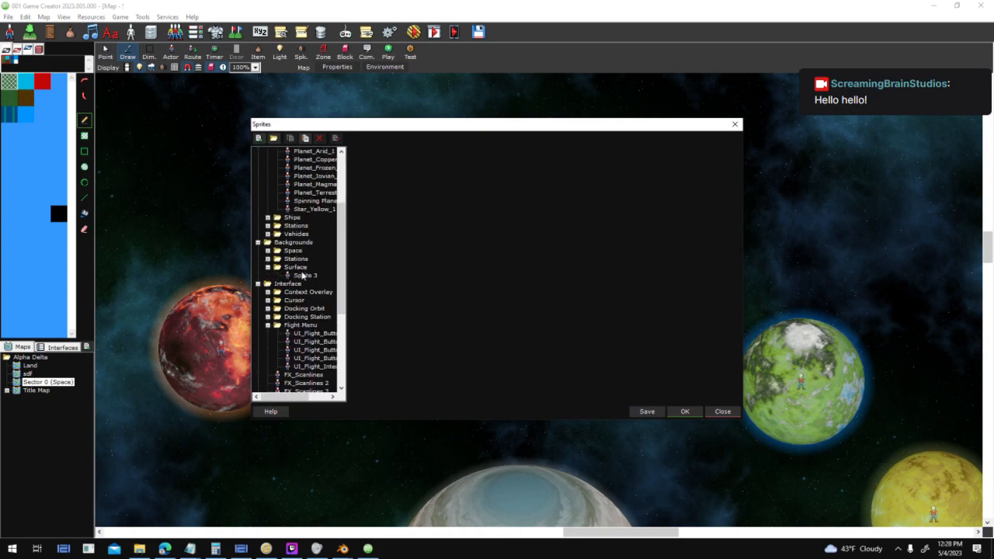
left_click(268, 267)
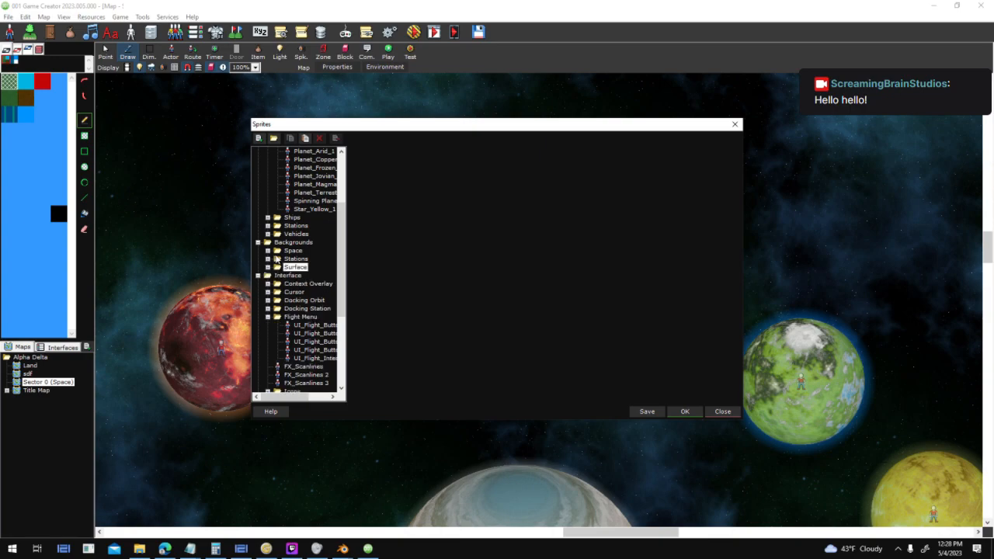
scroll(276, 206, "up", 4)
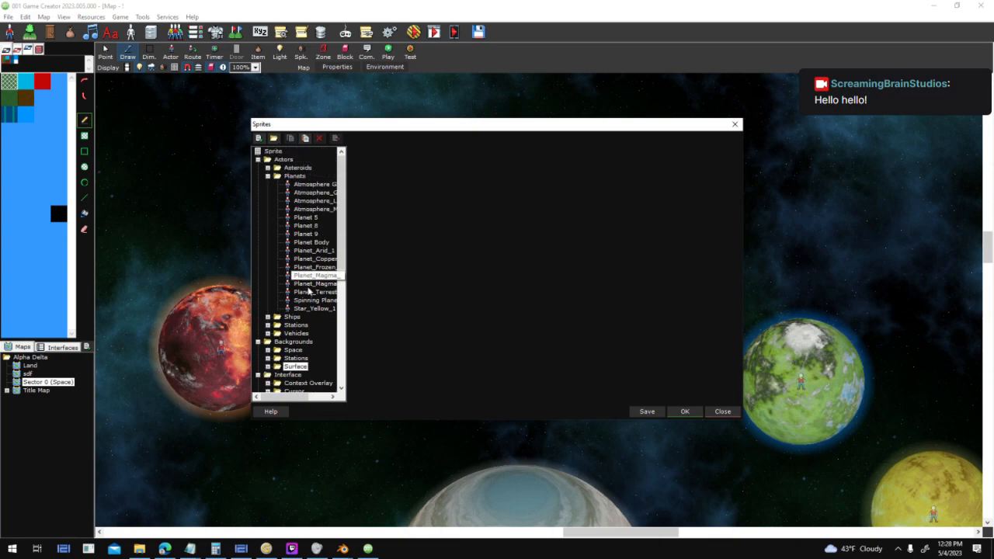
scroll(310, 296, "down", 2)
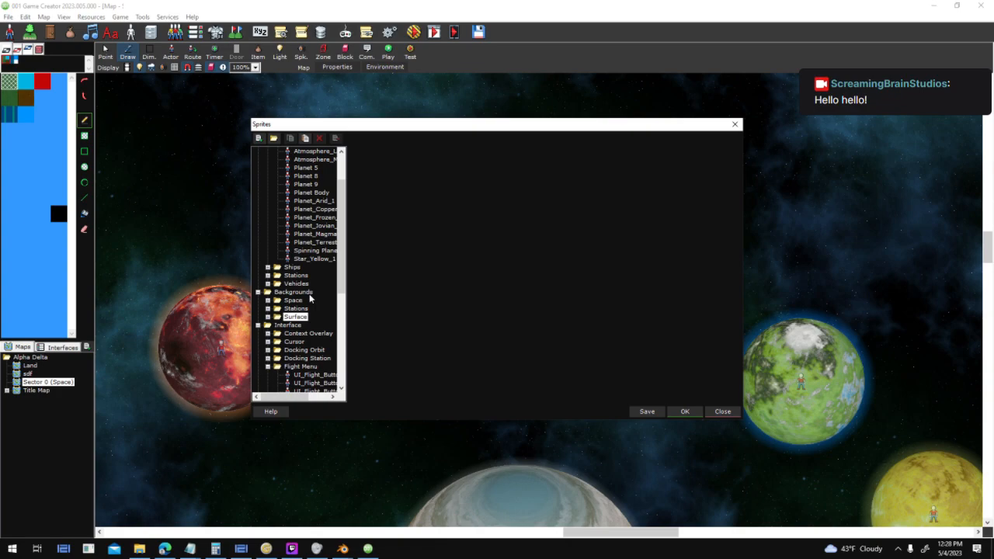
scroll(310, 299, "down", 2)
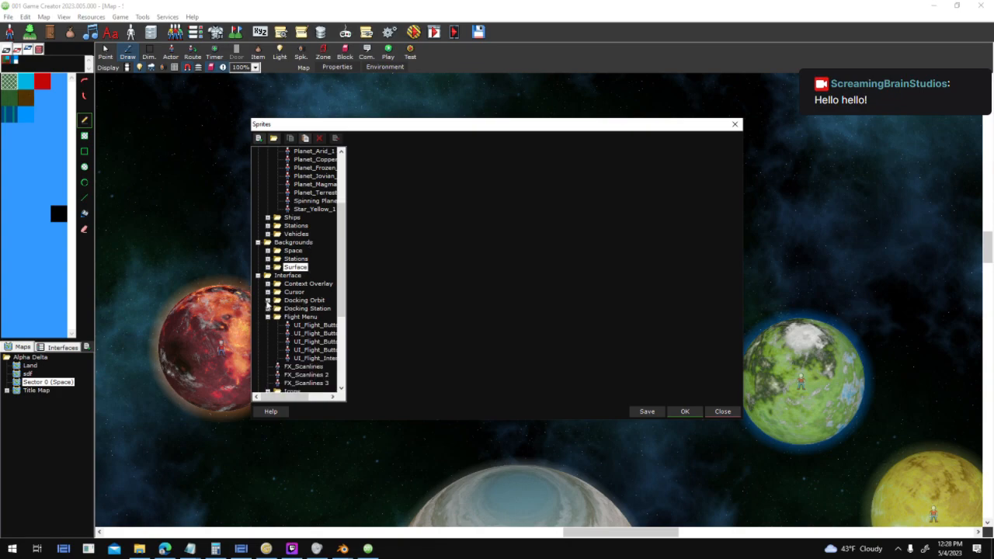
left_click(268, 301)
scroll(319, 256, "down", 3)
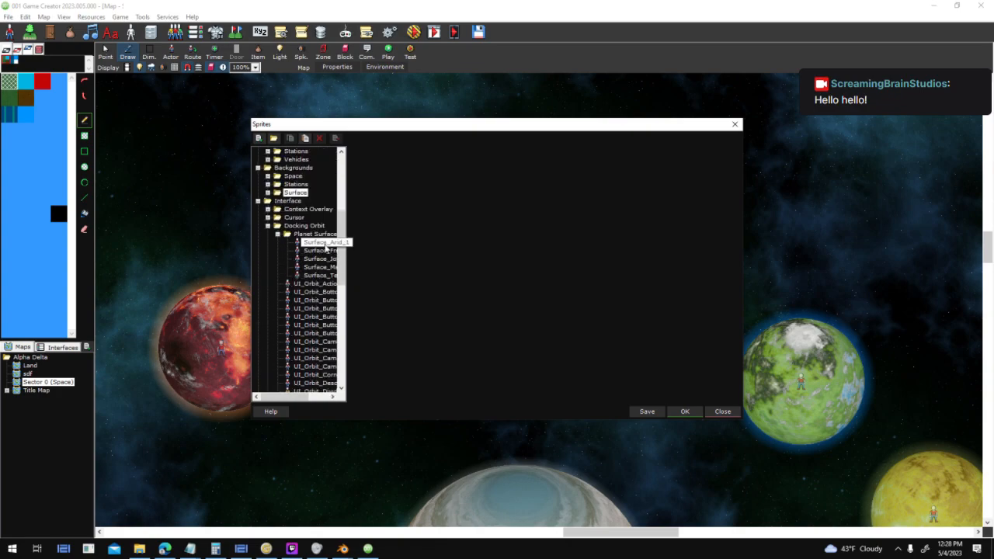
left_click(325, 244)
left_click(305, 138)
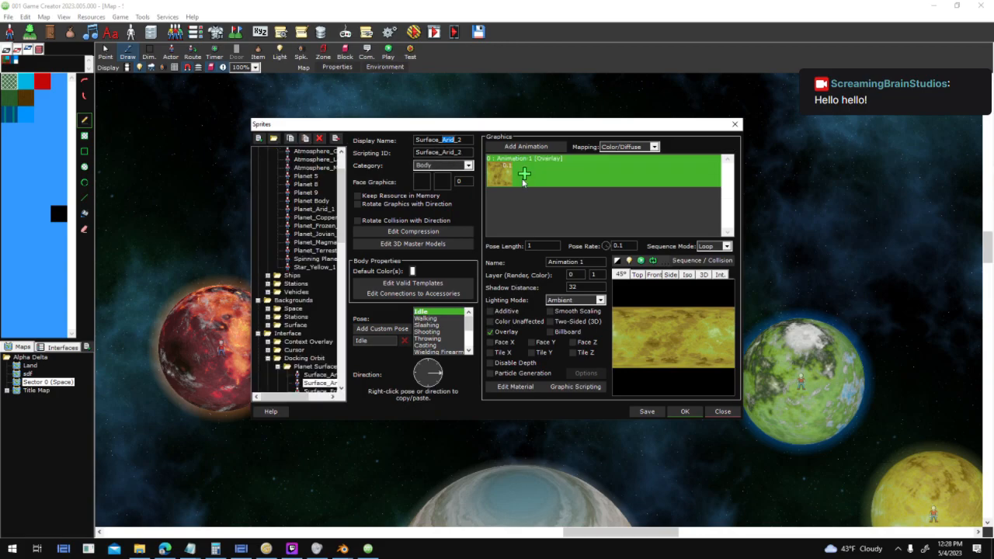
type("Coppe")
- Examine the names and graphics of the other planet surface sprites, such as the Jovian, magma, terrestrial and frozen ones
scroll(310, 326, "down", 2)
left_click(323, 350)
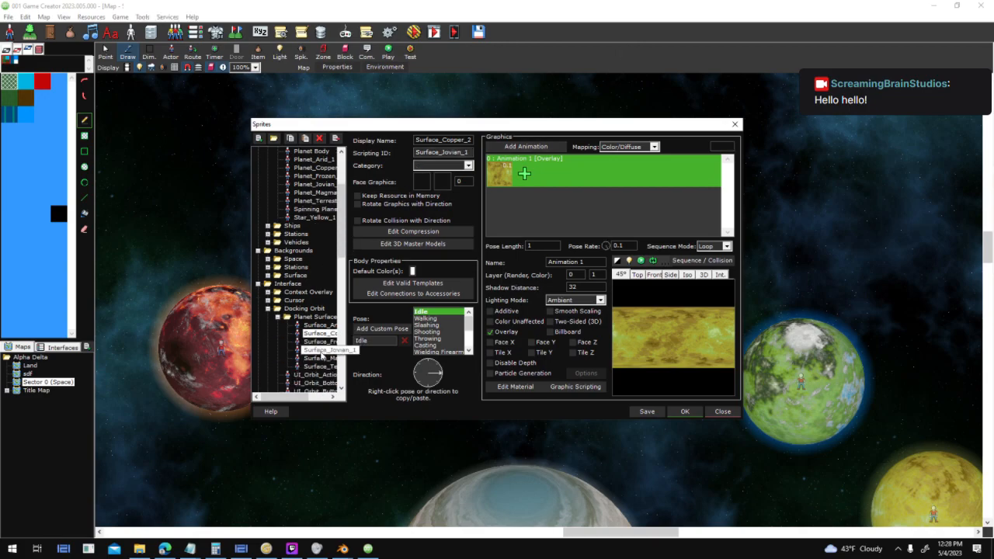
left_click(318, 365)
left_click(318, 359)
left_click(320, 350)
left_click(321, 342)
left_click(326, 327)
left_click(328, 342)
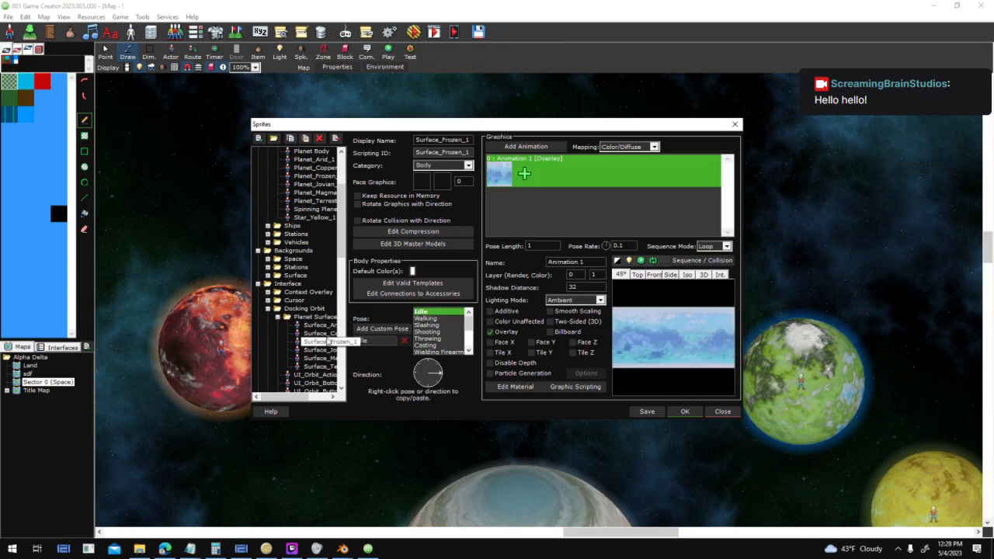
- Set the copper surface sprite's display name and scripting ID to Surface_Copper_1
left_click(318, 333)
right_click(509, 170)
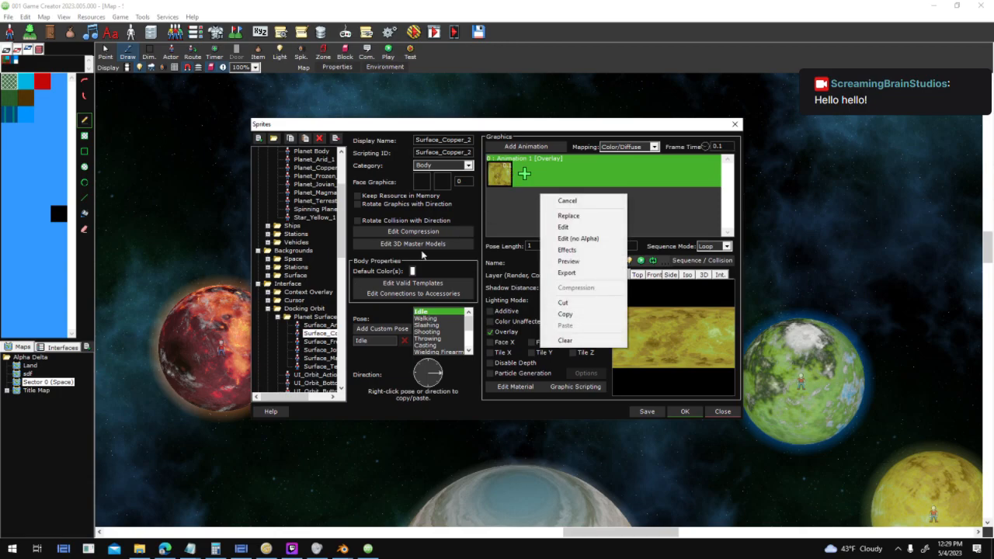
left_click(471, 155)
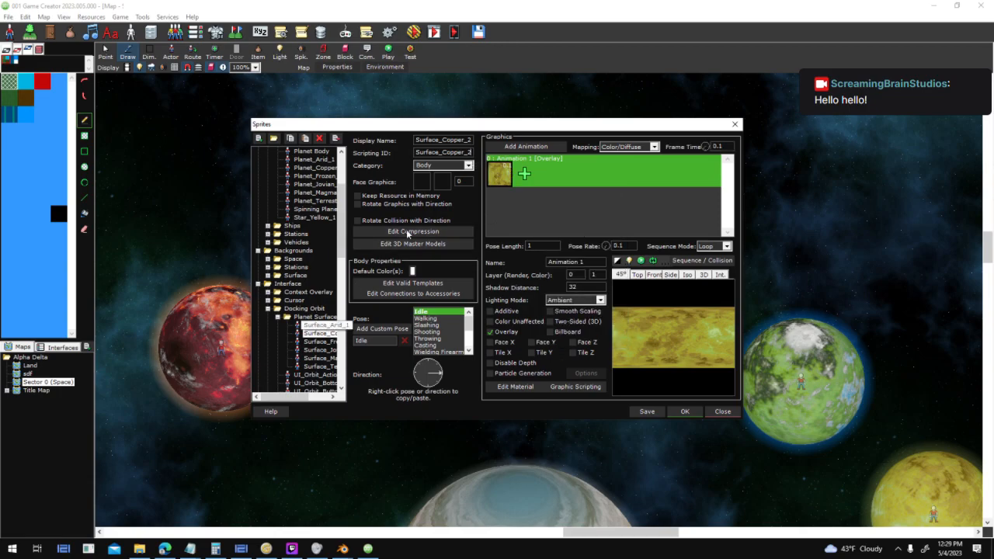
- Start replacing the copper surface sprite's graphic and browse to the Martian folder in Planet Texture Pack 1, Planet Textures 512x512
right_click(510, 180)
left_click(528, 201)
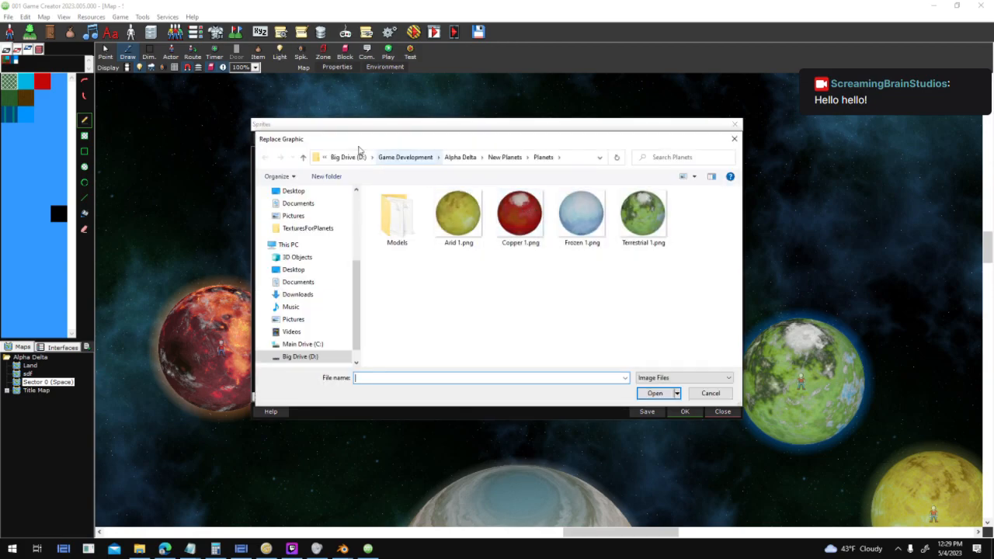
left_click(349, 157)
double_click(449, 218)
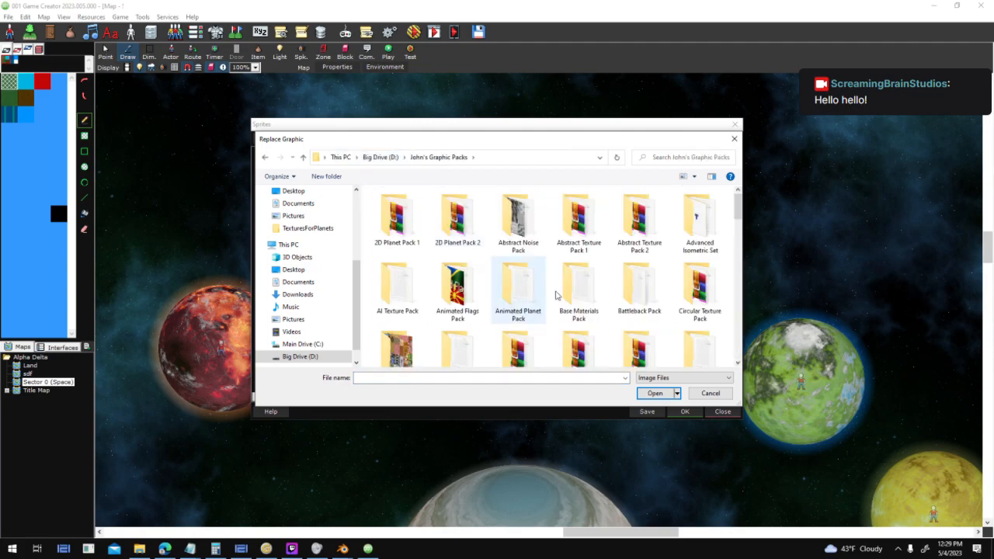
scroll(548, 294, "down", 5)
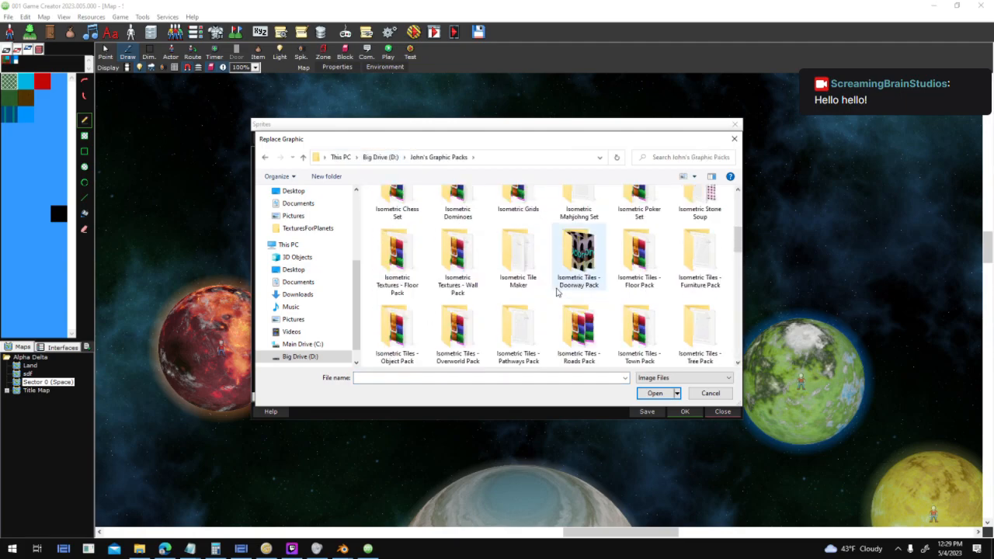
scroll(557, 293, "down", 5)
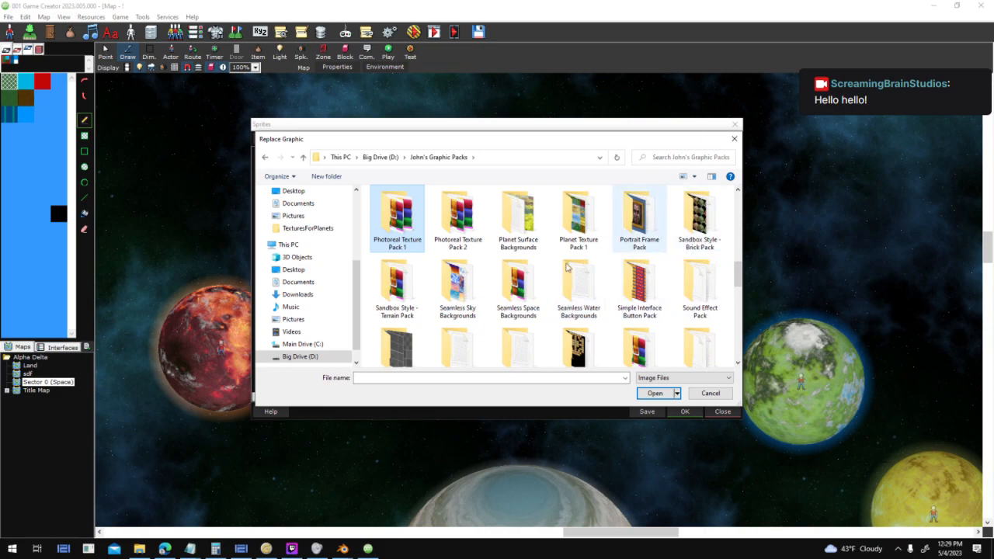
double_click(578, 217)
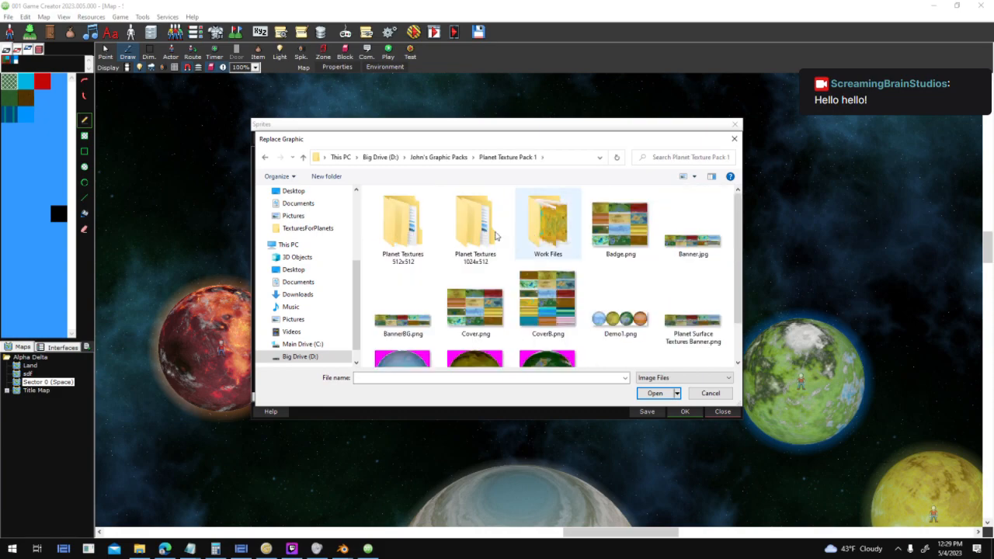
double_click(419, 231)
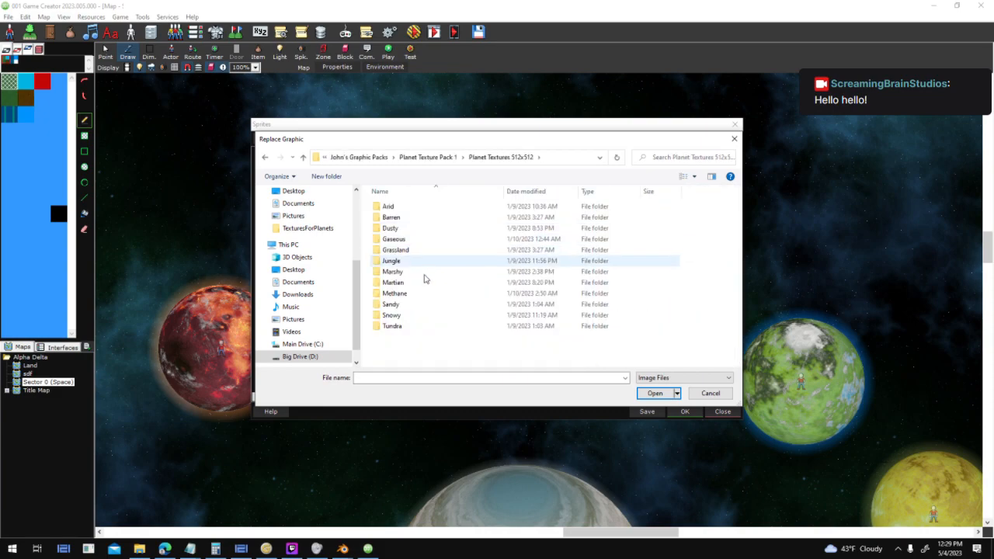
double_click(394, 282)
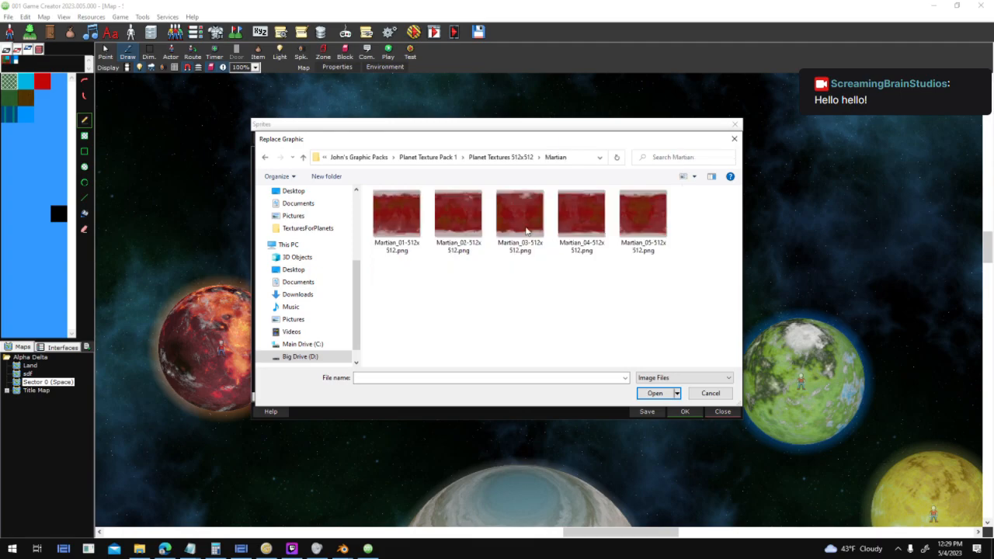
- Check in Blender which Martian texture the copper planet uses, and replace the sprite's graphic with Martian_01-512x512.png
left_click_drag(497, 138, 292, 185)
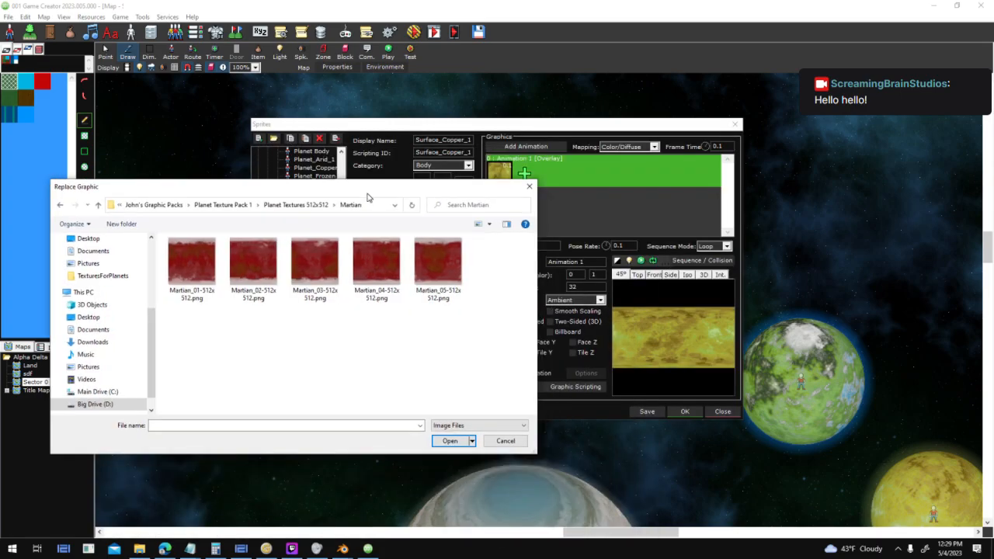
mouse_move(342, 549)
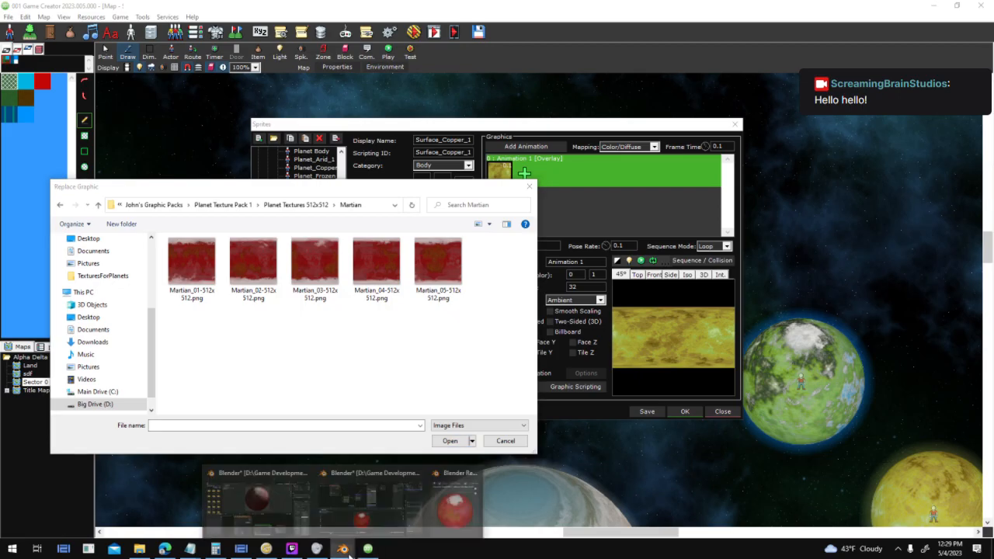
left_click(371, 501)
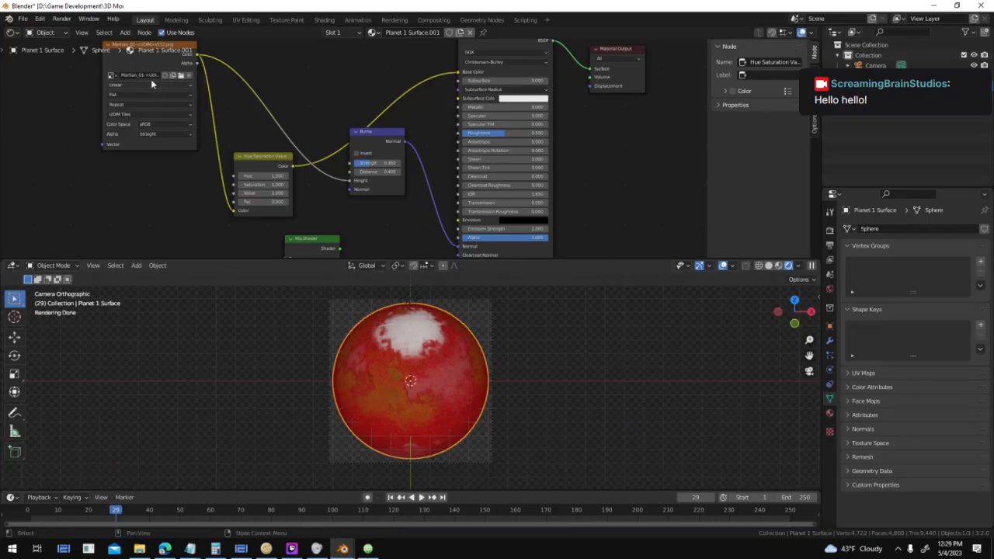
left_click(371, 550)
double_click(199, 262)
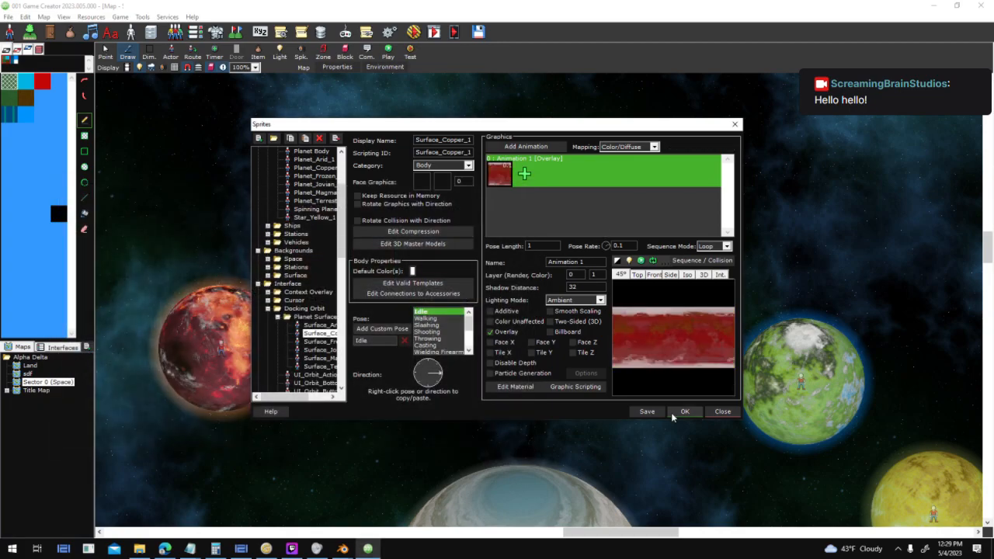
- Check the copper surface sprite's node in the Sequence Editor, and name the sprite's animation Planet Surface
left_click(653, 306)
left_click(512, 217)
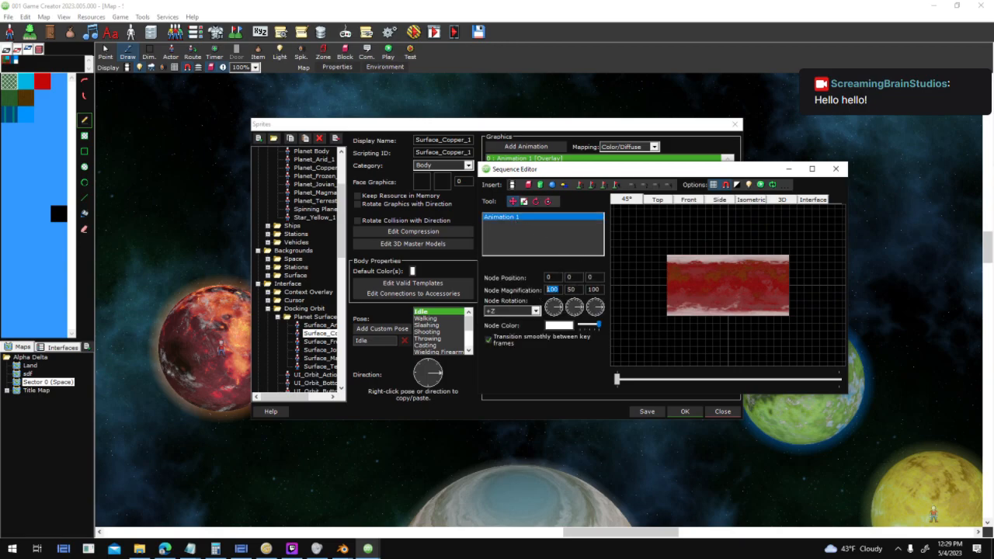
left_click(838, 170)
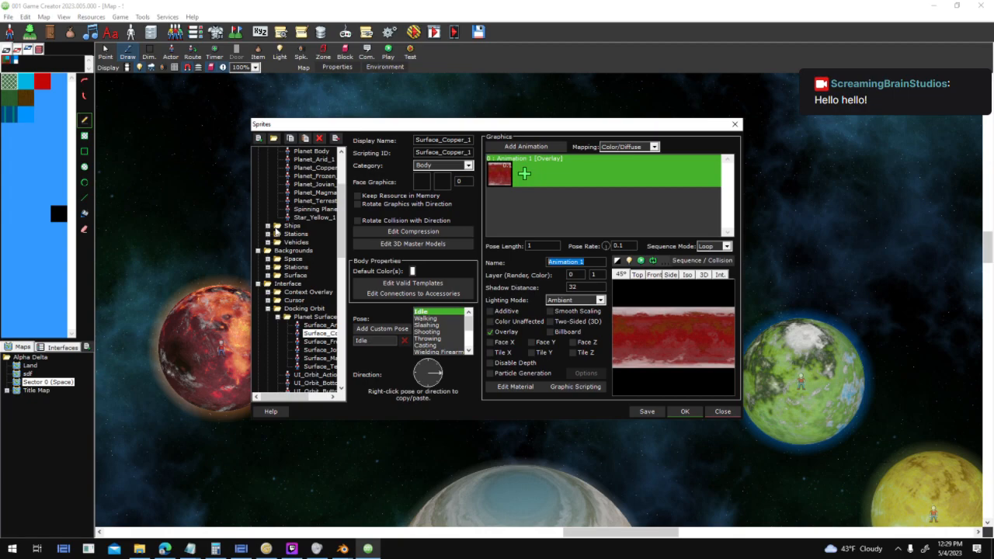
type("Planet Surface")
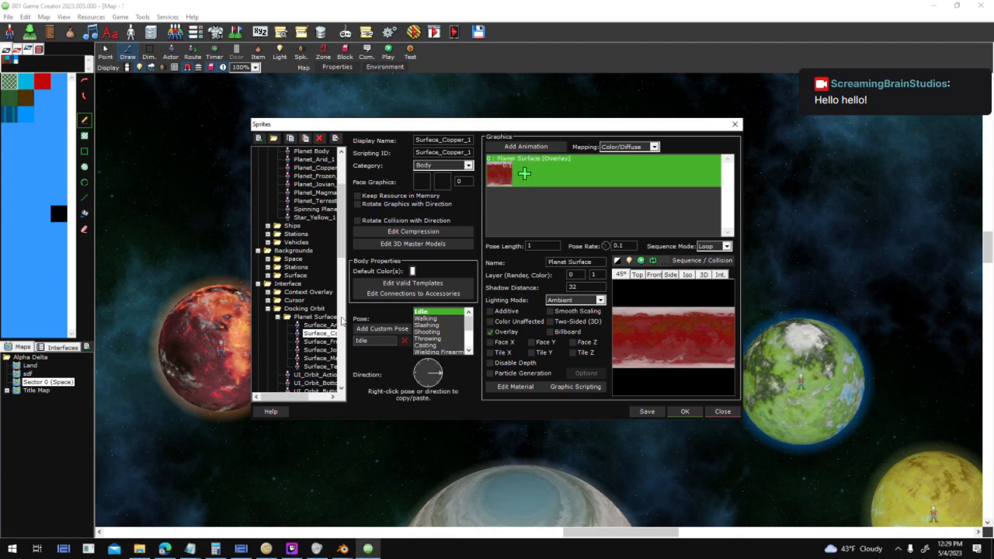
- Give the animations of the arid, frozen, Jovian, magma and terrestrial surface sprites the name Planet Surface as well
left_click(318, 324)
type("P")
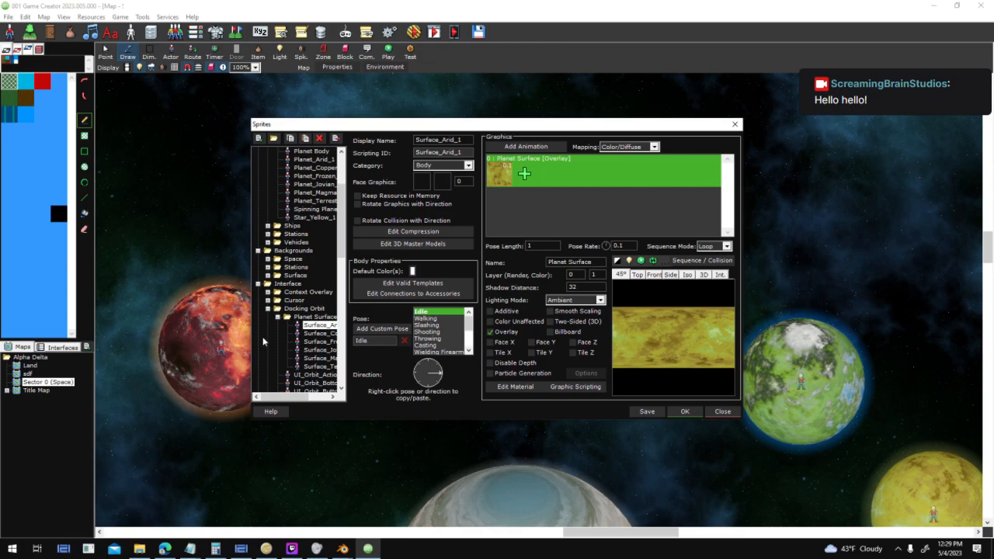
left_click(309, 342)
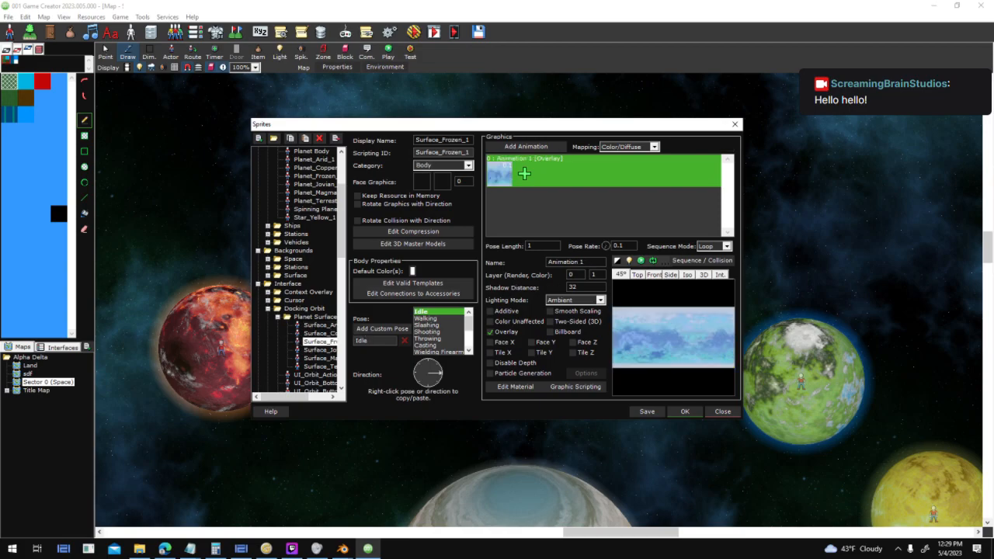
left_click(524, 175)
type("Planet Surface")
left_click(323, 350)
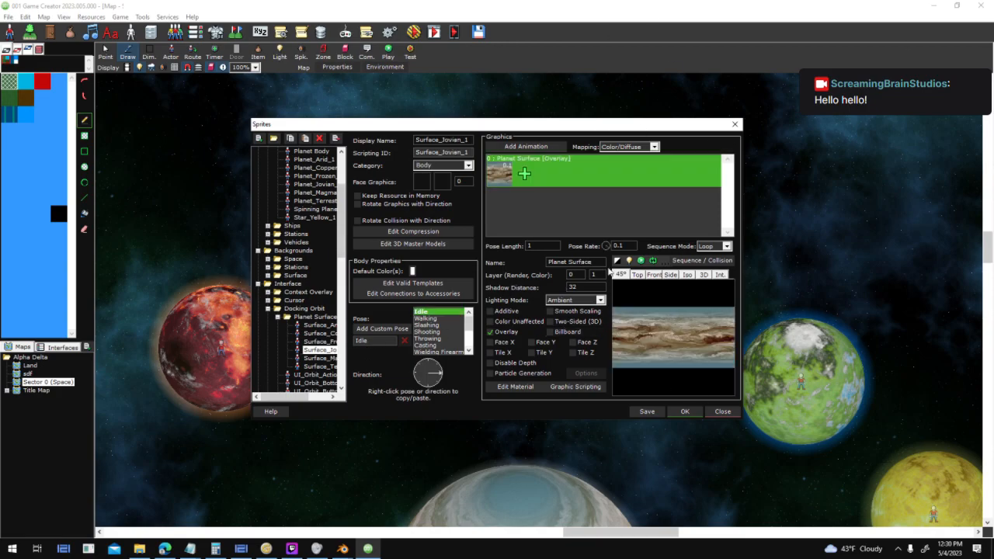
left_click(319, 358)
left_click(320, 366)
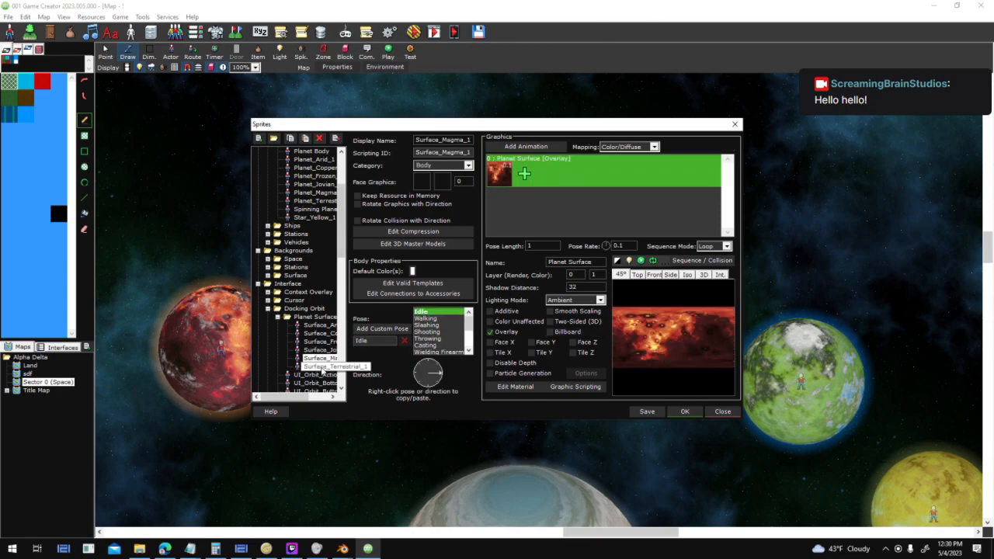
- Check the arid surface sprite's node in the Sequence Editor and save the sprite changes
left_click(319, 327)
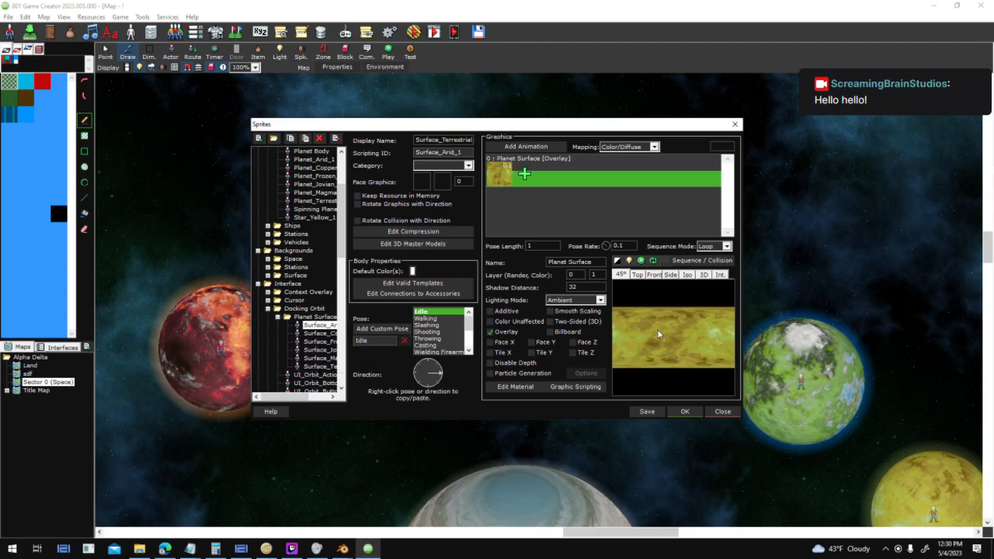
double_click(659, 334)
left_click(500, 218)
left_click(836, 170)
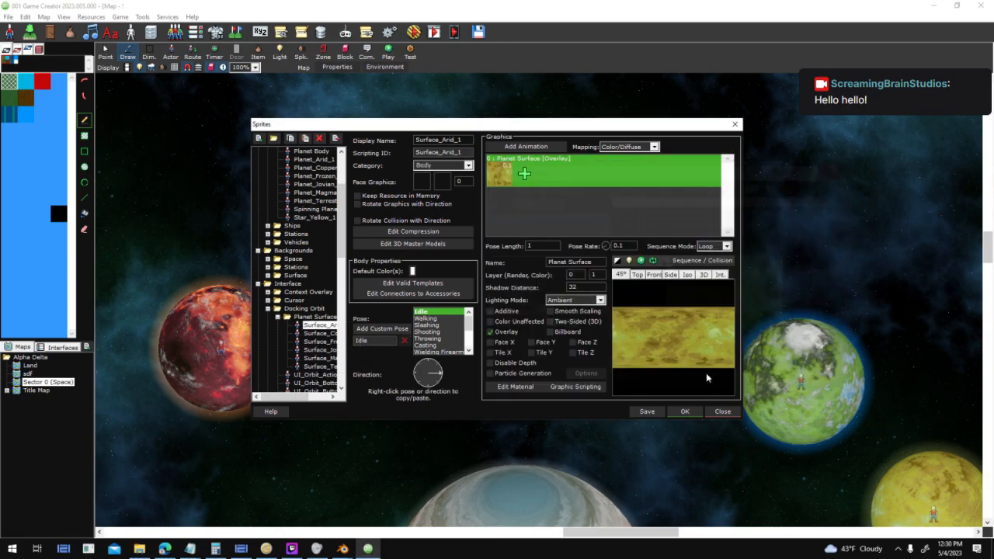
left_click(647, 412)
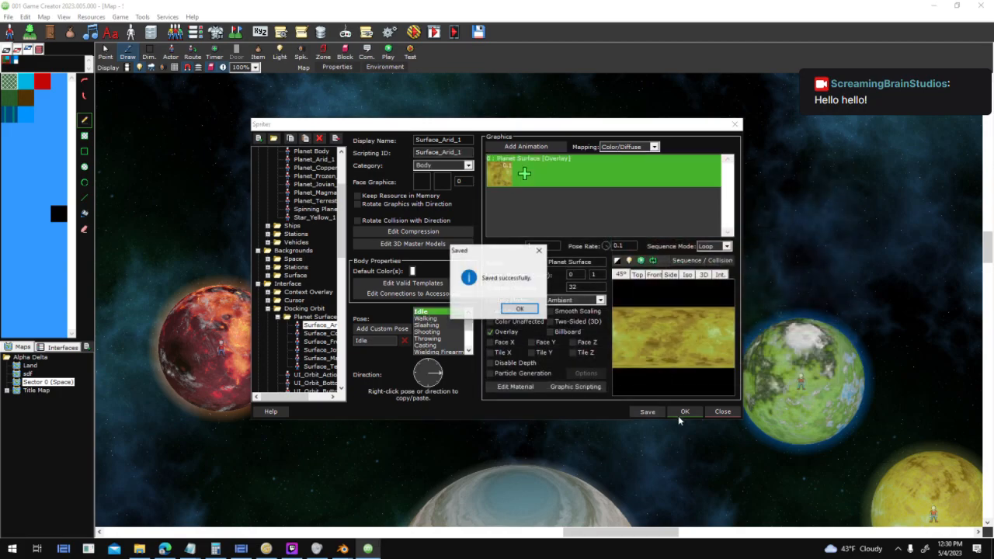
left_click(528, 315)
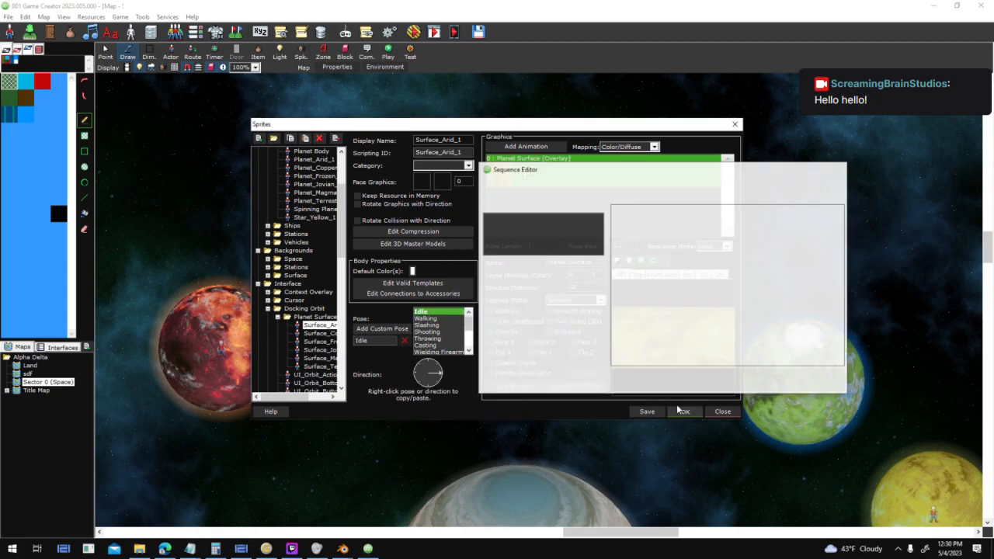
- Test-run the game as far as its title screen and close it again
key("F5")
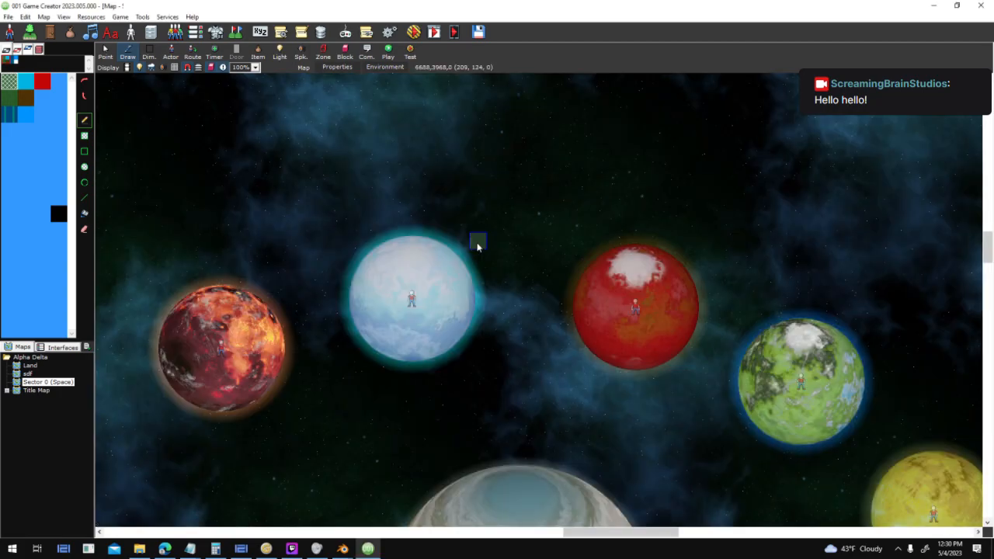
key("Return")
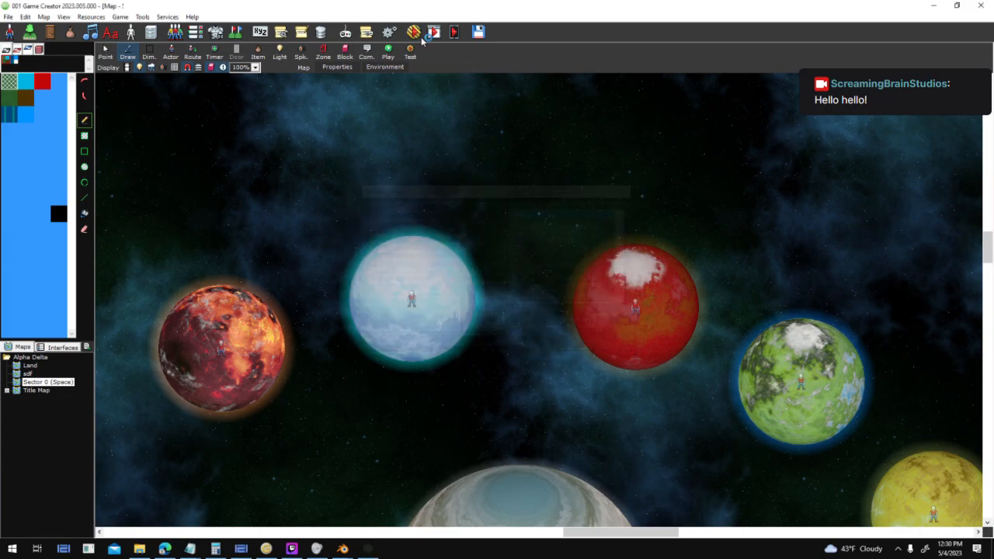
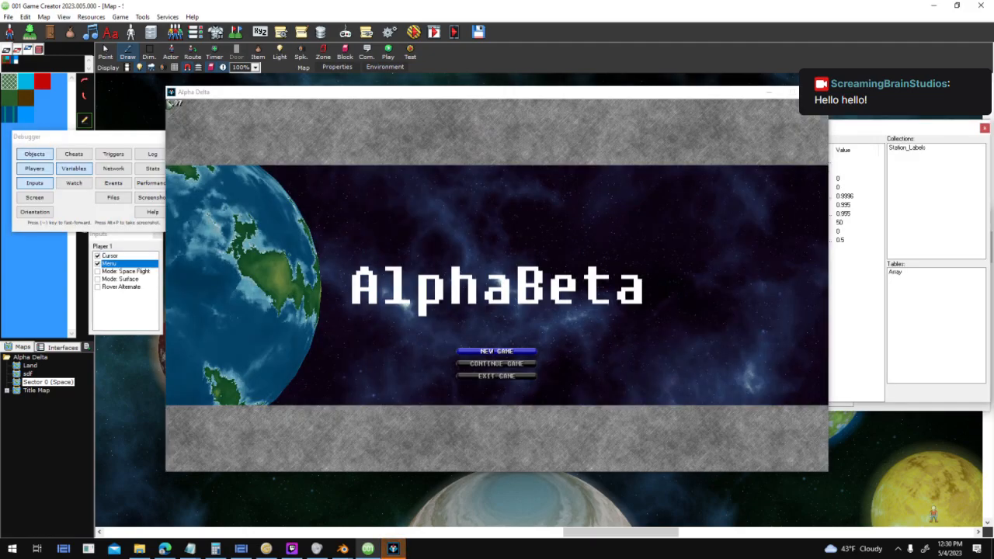
key("Escape")
- Switch to the Blender planet scene with the Martian texture and start a Collada (.dae) export
mouse_move(343, 548)
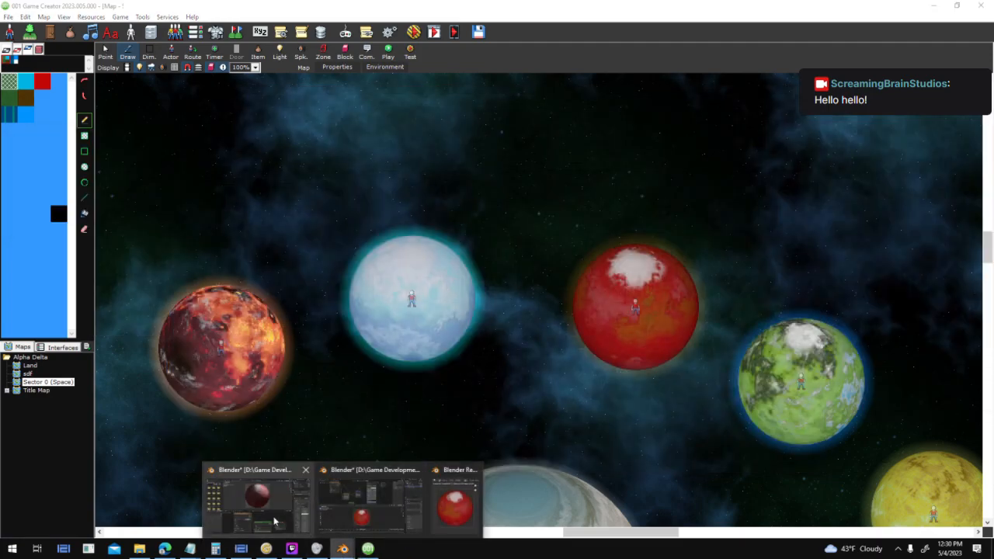
left_click(271, 509)
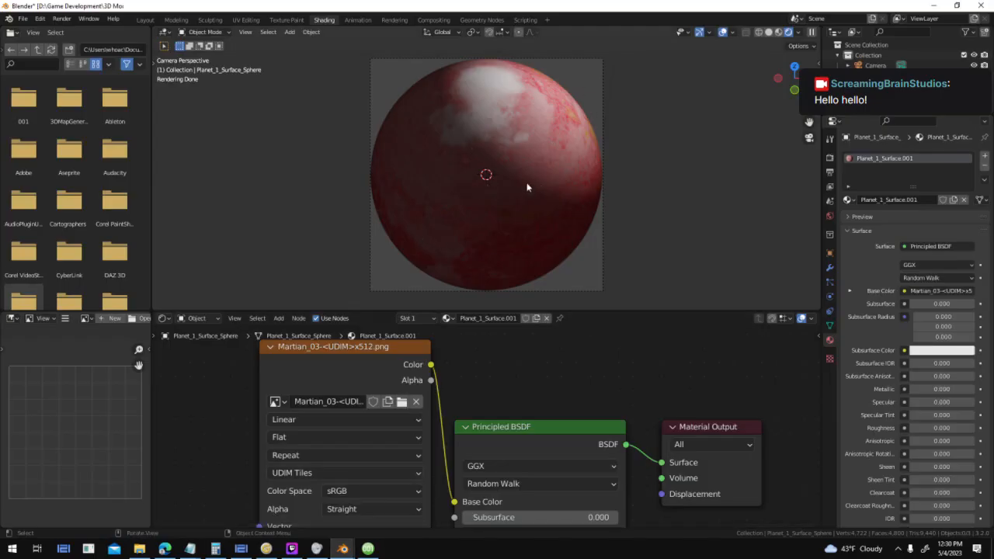
left_click(22, 19)
mouse_move(65, 169)
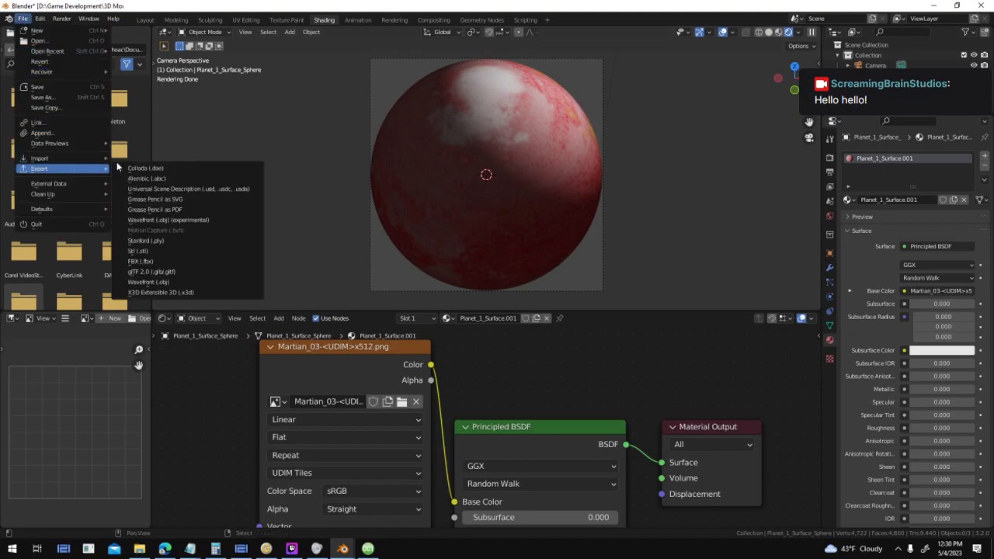
left_click(199, 166)
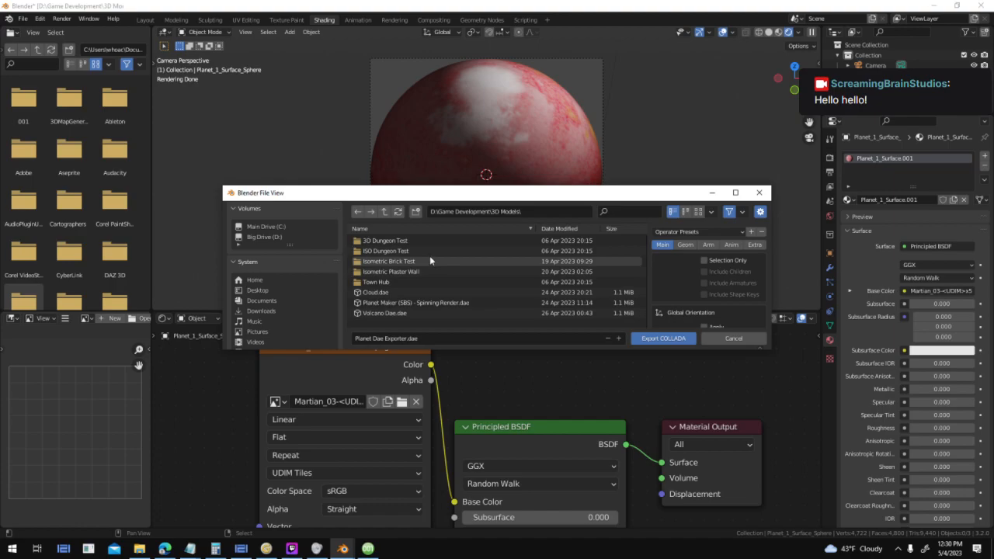
- Export the planet as Copper 1.dae next to the other planet models under Alpha Delta\New Planets\Planets
left_click(389, 215)
left_click(391, 251)
left_click(406, 281)
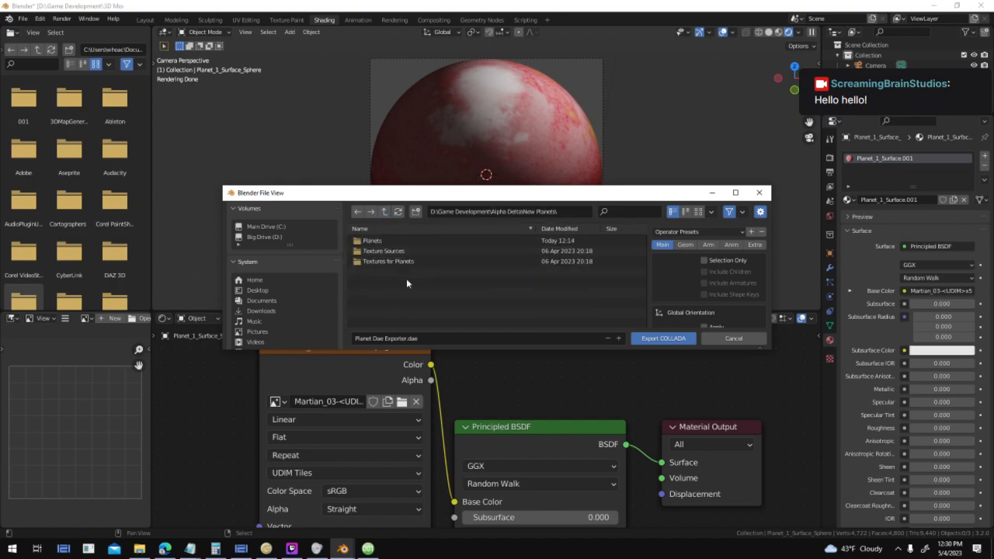
left_click(413, 242)
left_click(413, 242)
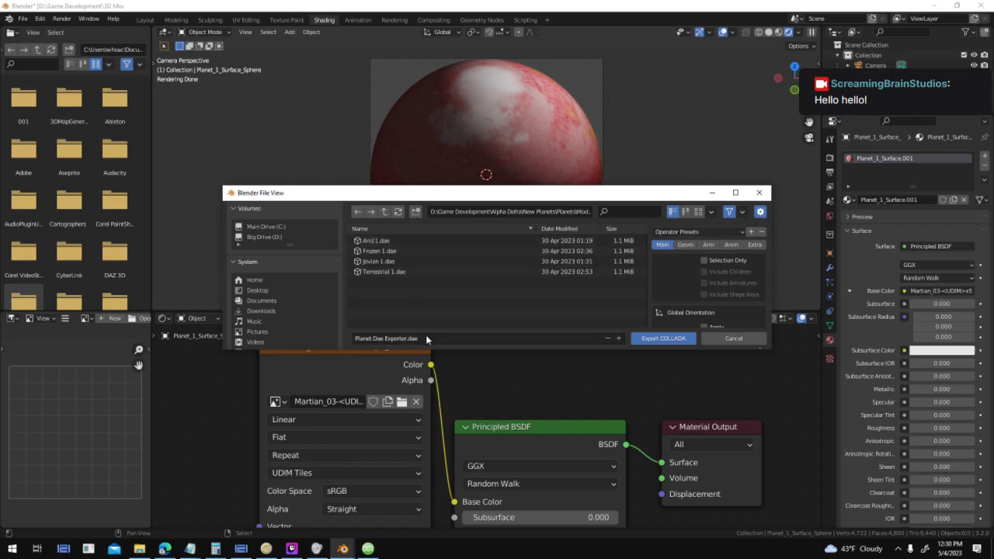
left_click(425, 338)
type("Copper 1")
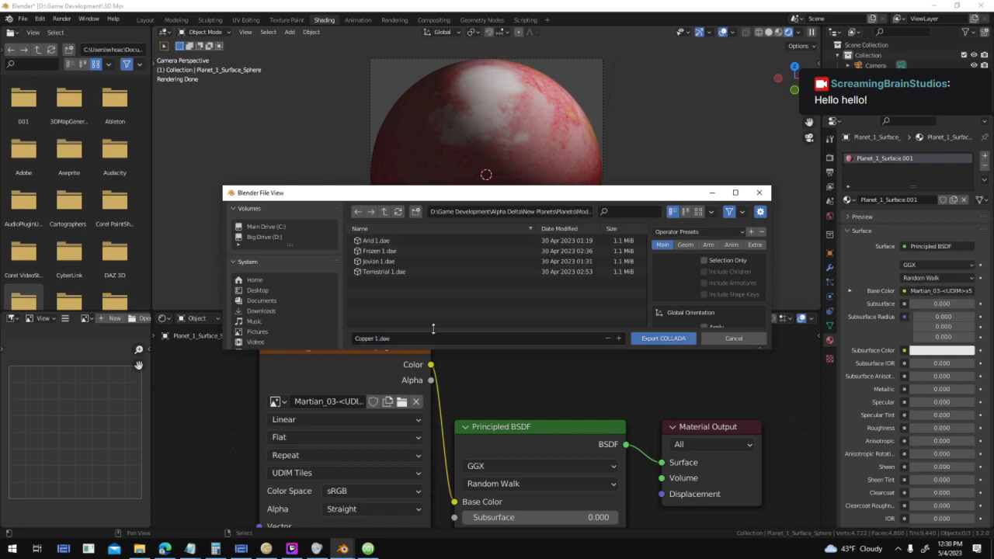
key("Return")
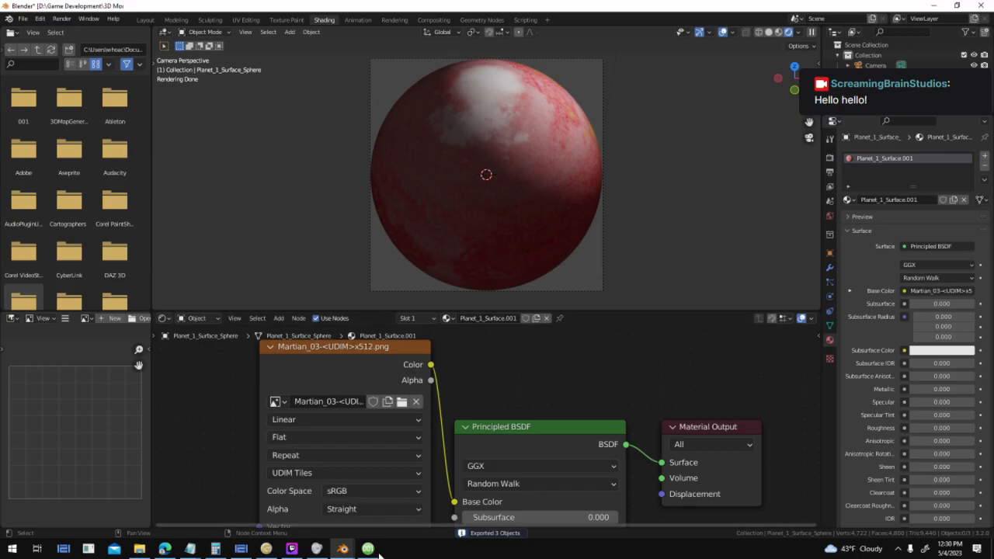
- Switch to 001 Game Creator, and collapse the Flight Menu, Planet Surface, Docking Orbit and Planets folders in the sprite list
left_click(368, 550)
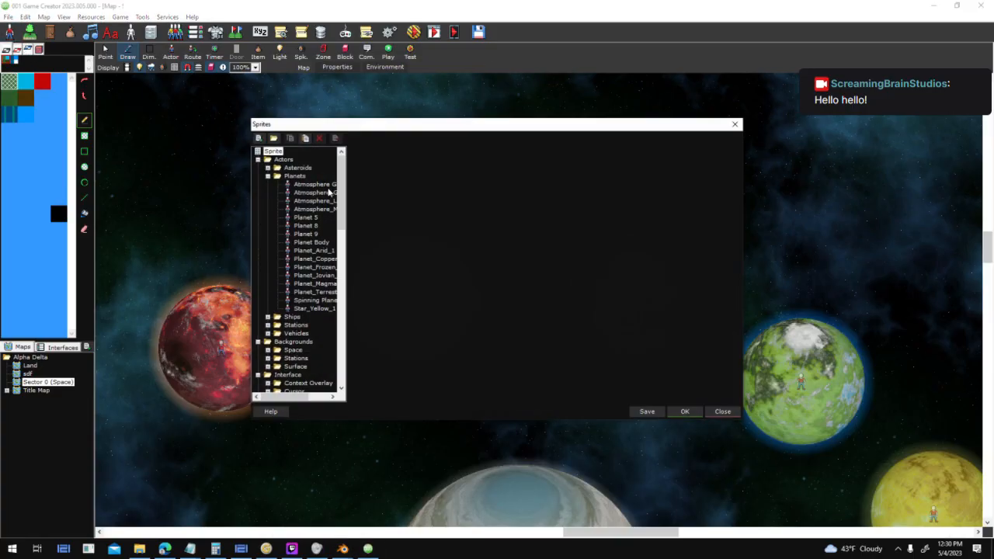
left_click_drag(341, 195, 347, 362)
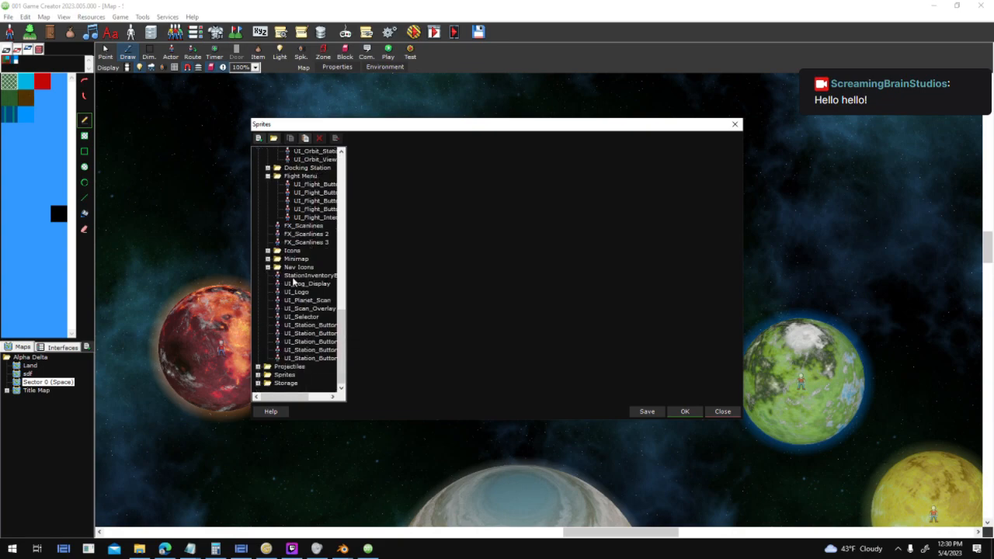
left_click(268, 177)
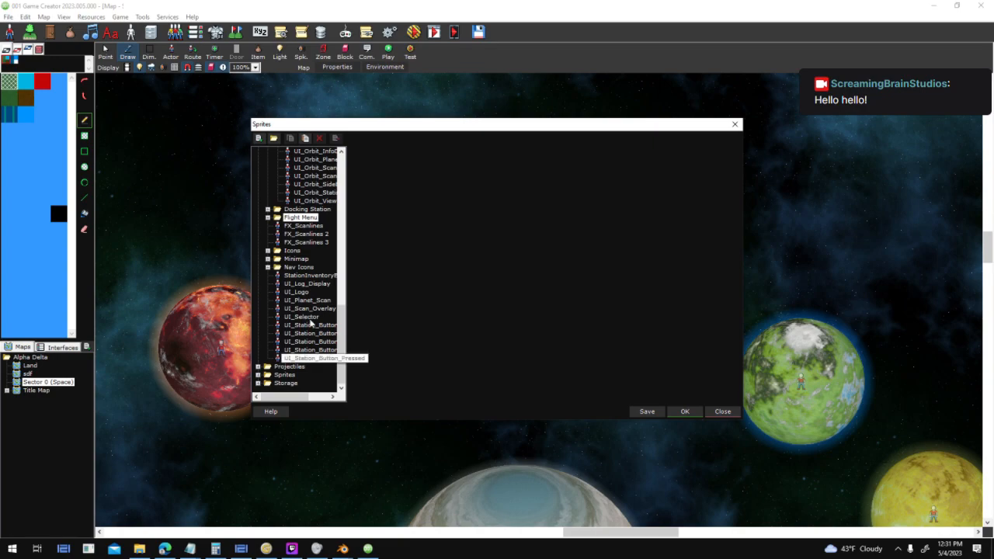
scroll(293, 339, "up", 10)
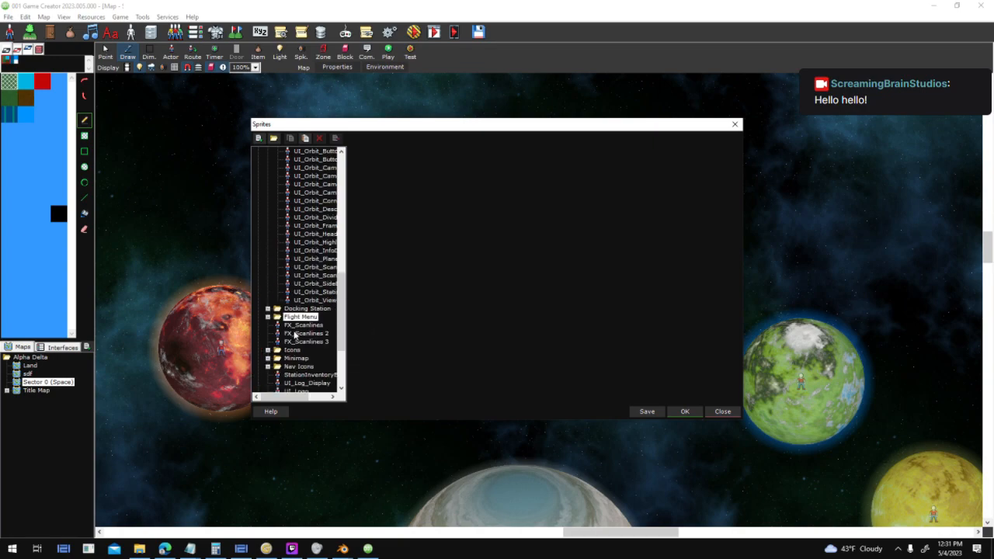
left_click(278, 276)
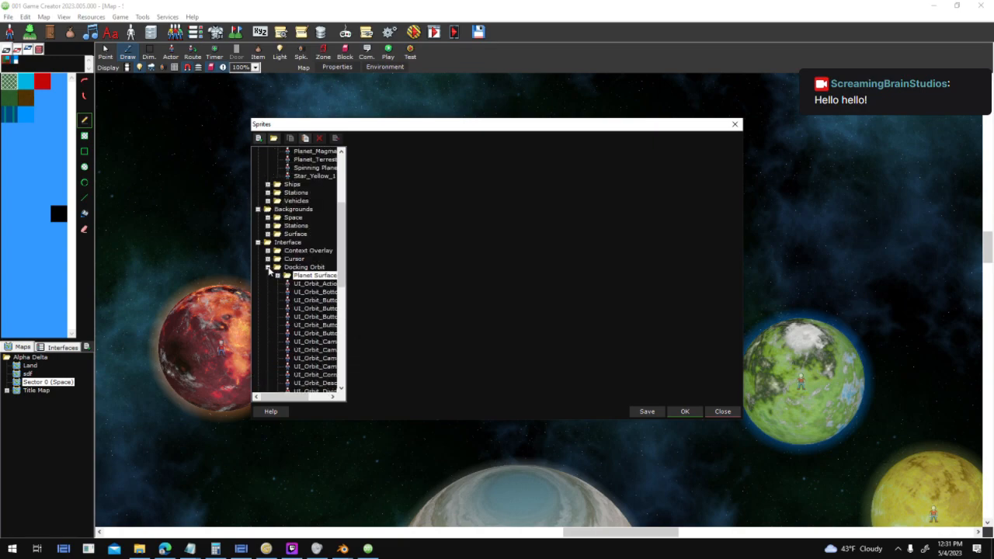
left_click(268, 267)
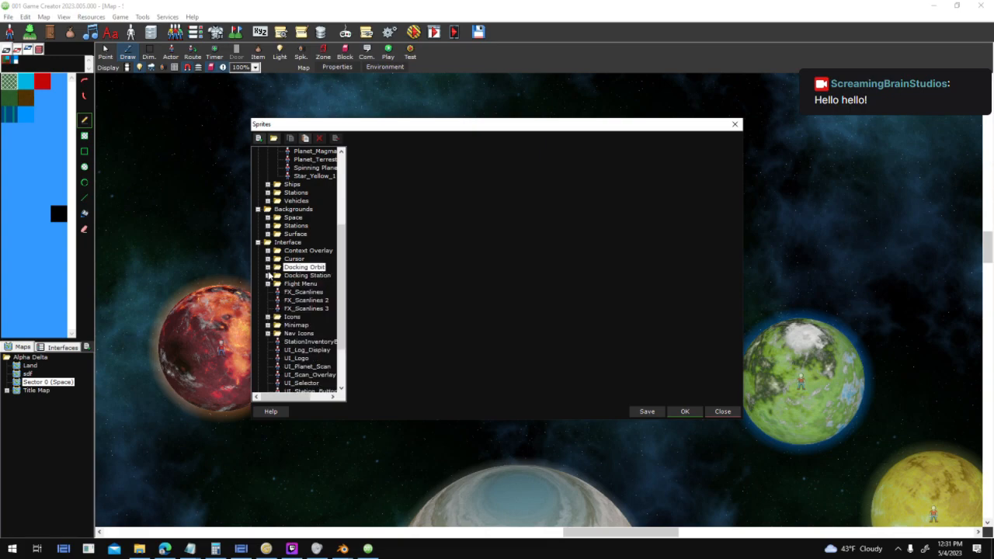
scroll(268, 277, "up", 6)
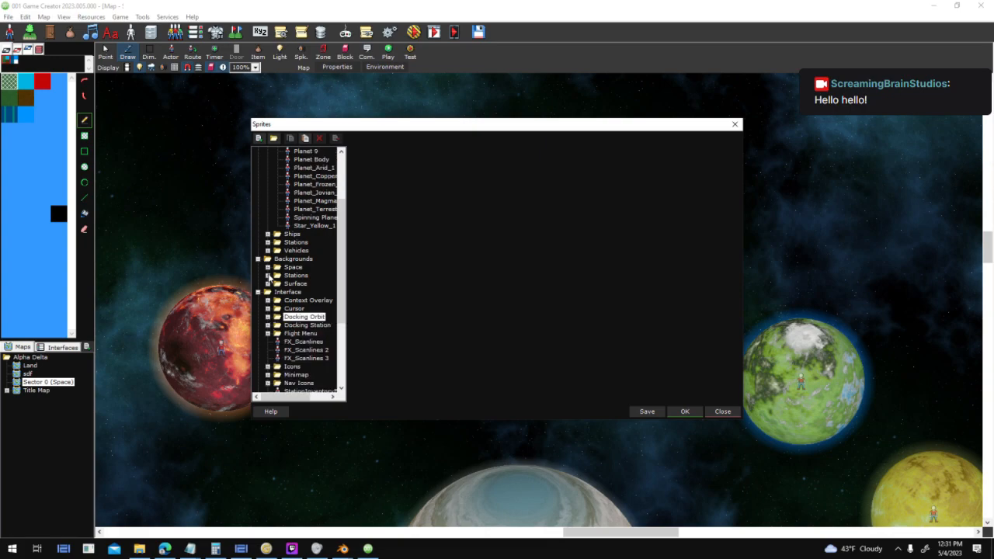
left_click(268, 177)
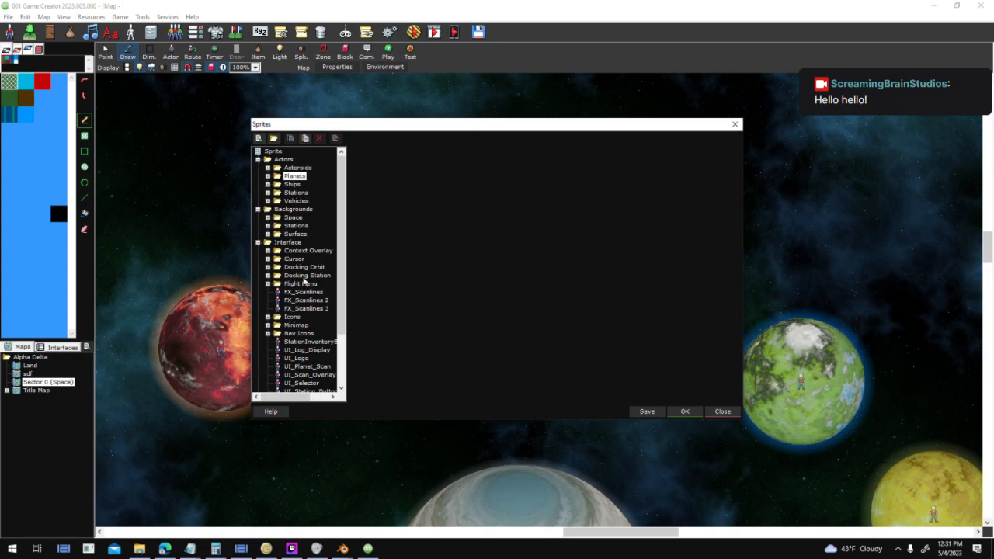
- Duplicate the 3D_Frozen_1 sprite in the Planet View folder and set the copy's display name and scripting ID to 3D_Copper_1
scroll(305, 298, "down", 3)
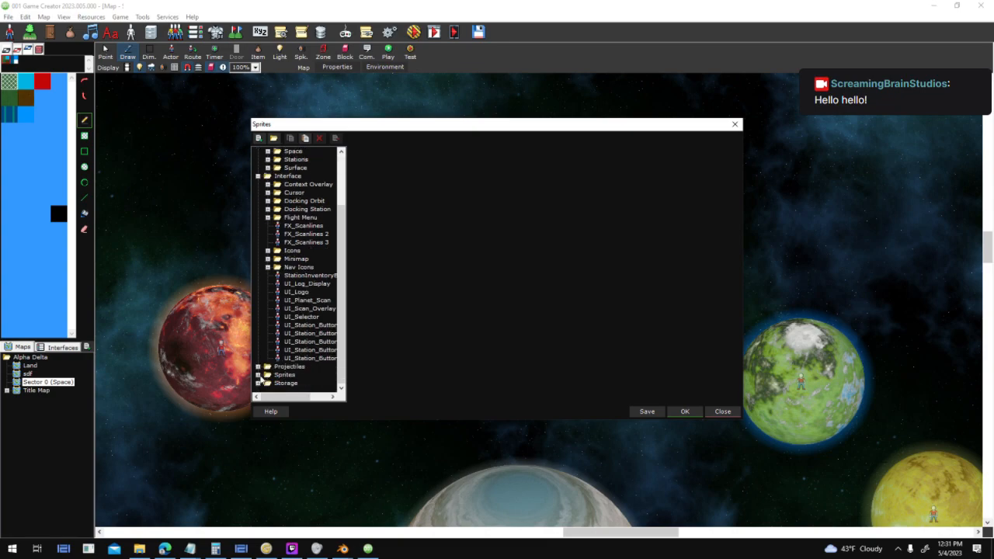
left_click(259, 375)
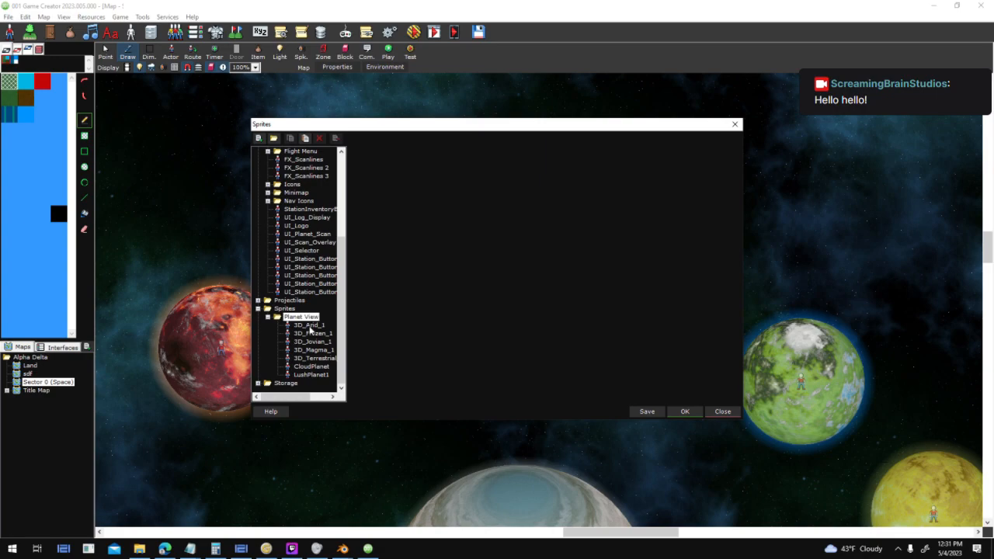
left_click(320, 334)
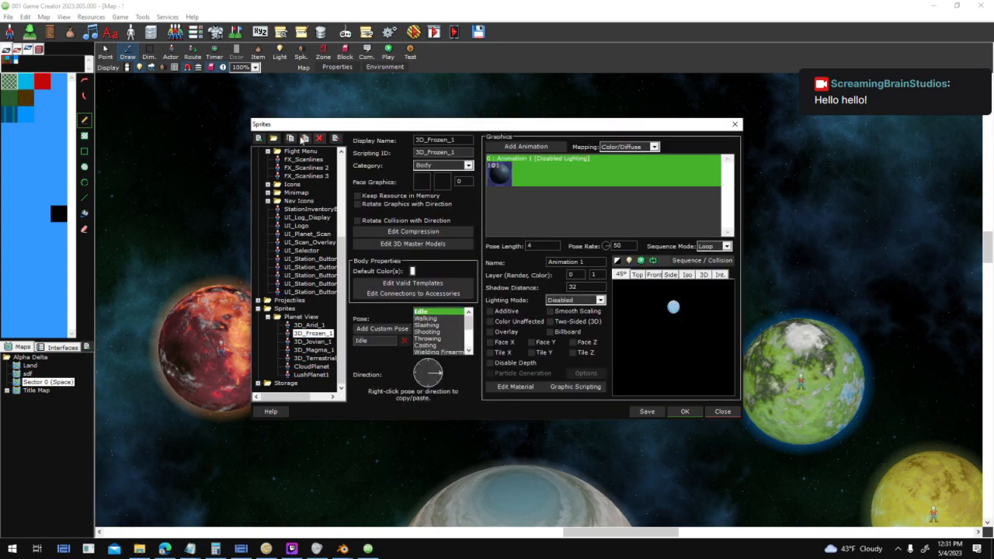
left_click(303, 139)
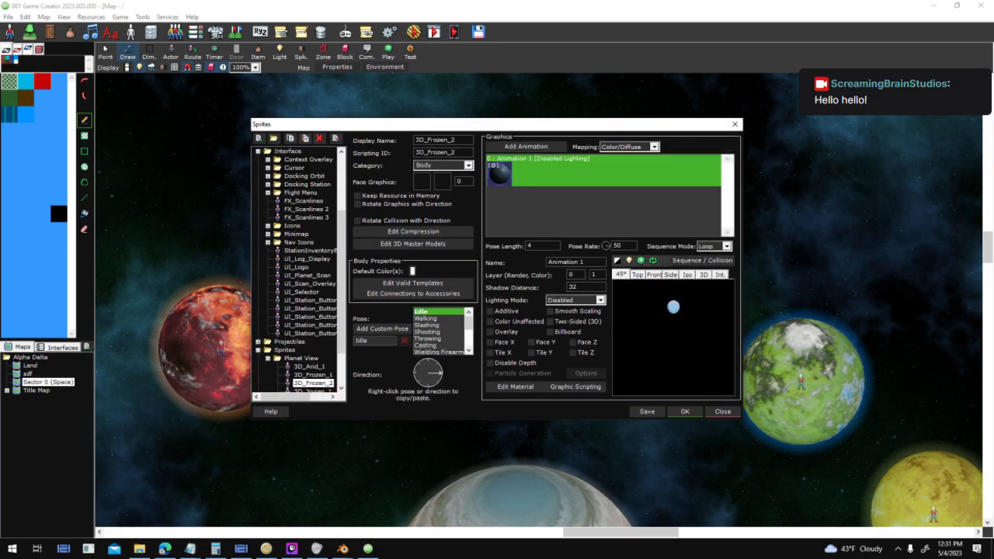
type("Copp")
scroll(312, 326, "up", 4)
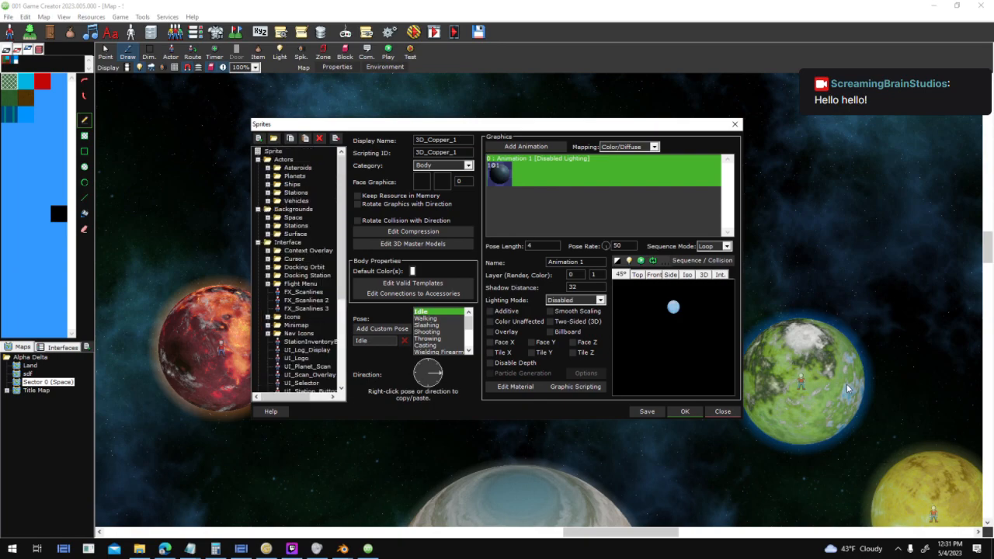
- Check the Planet_Copper_1 sprite in the Planets folder and the Surface_Copper_1 sprite in Docking Orbit's Planet Surface folder
left_click(268, 177)
left_click(316, 258)
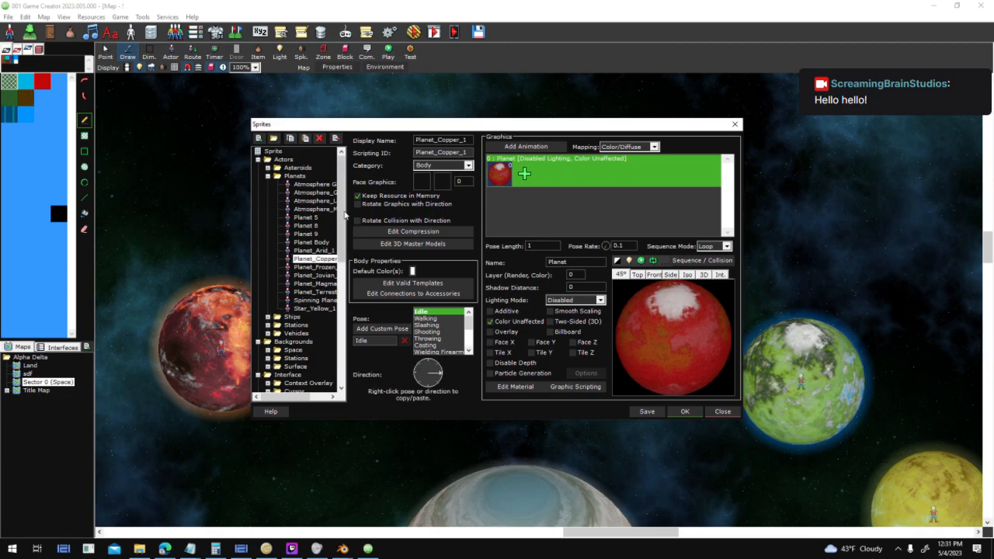
scroll(322, 295, "down", 15)
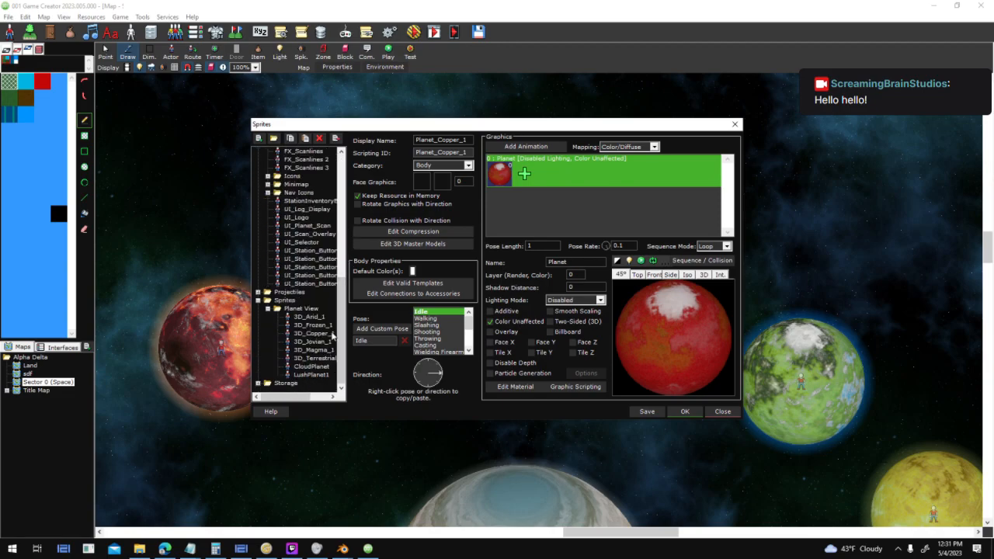
scroll(303, 311, "up", 10)
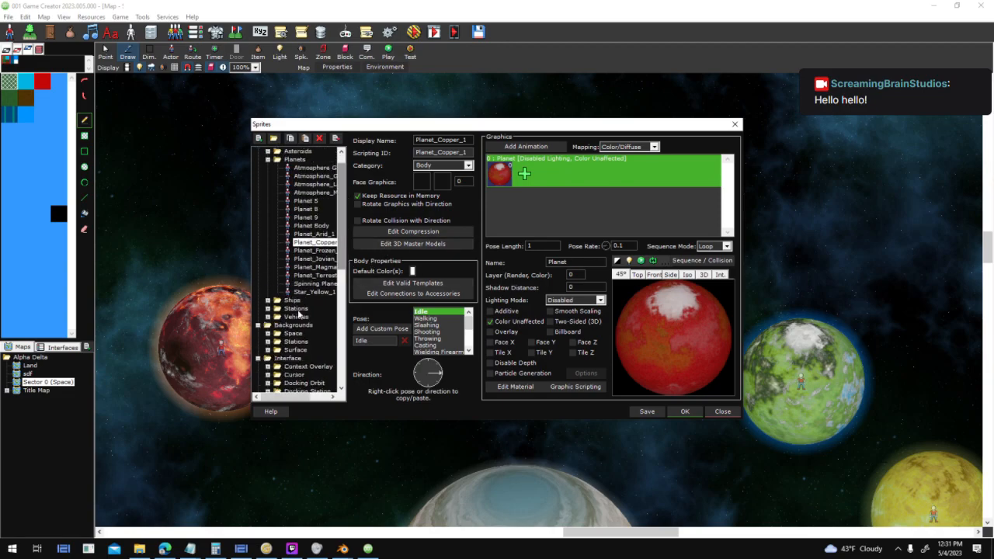
scroll(269, 342, "down", 4)
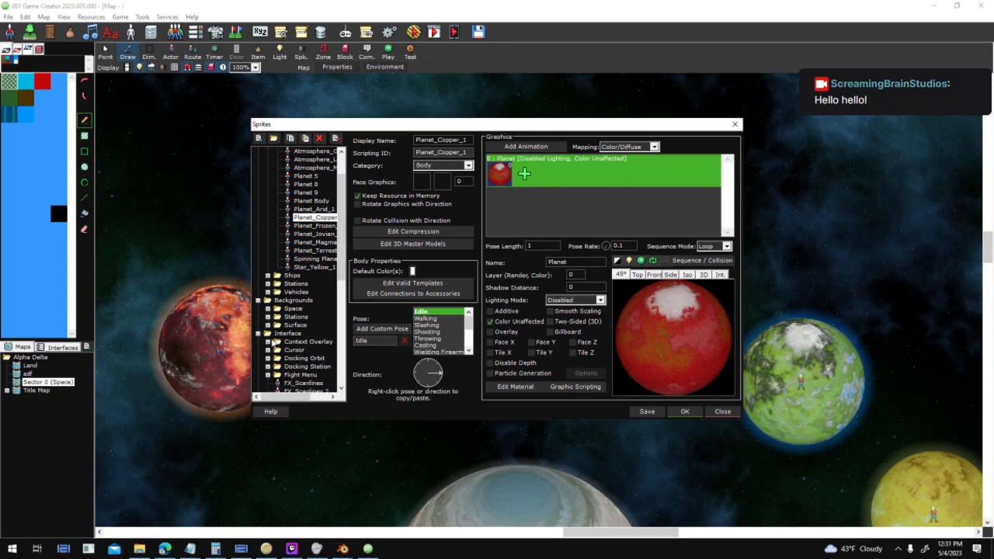
left_click(268, 284)
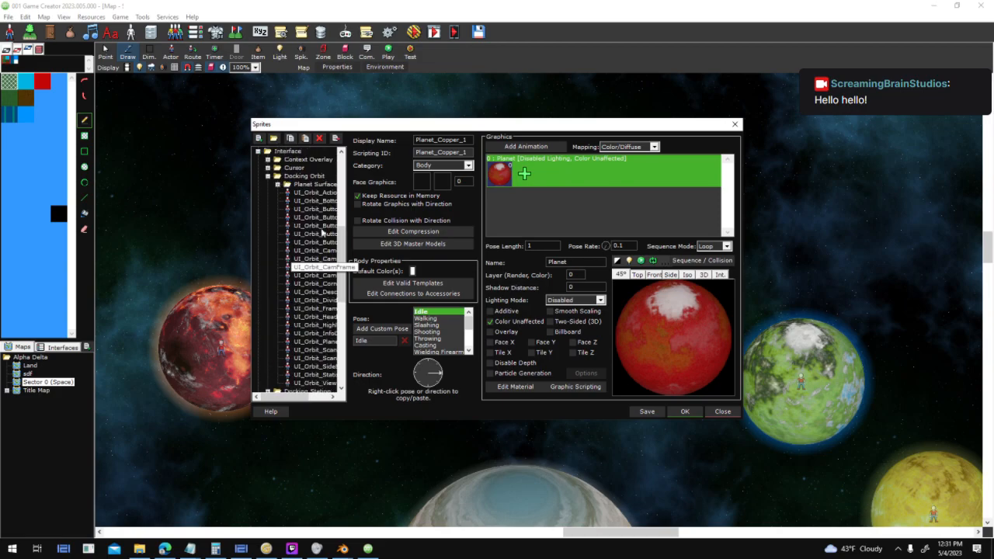
left_click(278, 188)
left_click(279, 184)
left_click(317, 200)
scroll(342, 247, "down", 10)
- Replace the 3D_Copper_1 sprite's animation graphic with Copper 1.dae from Alpha Delta\New Planets\Planets\Models
left_click(318, 334)
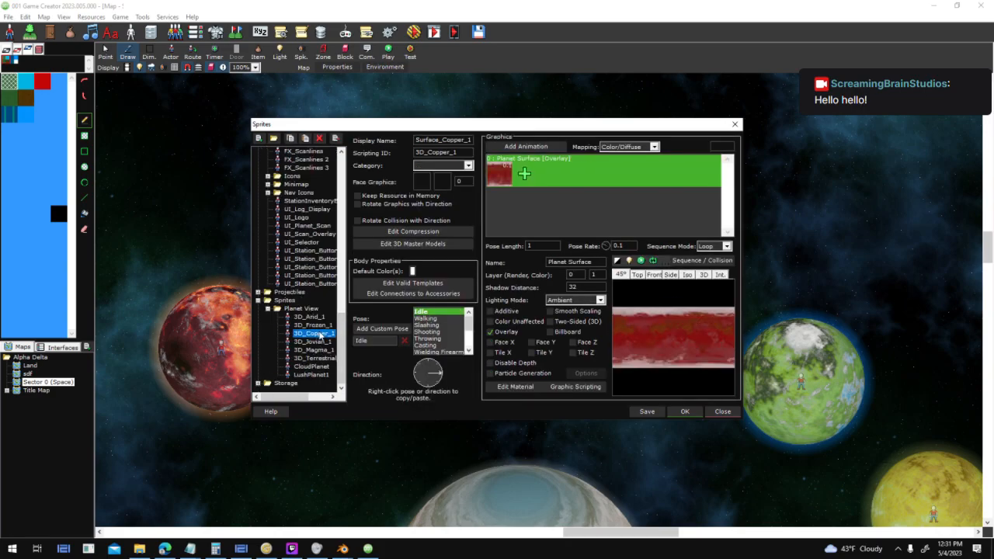
right_click(497, 177)
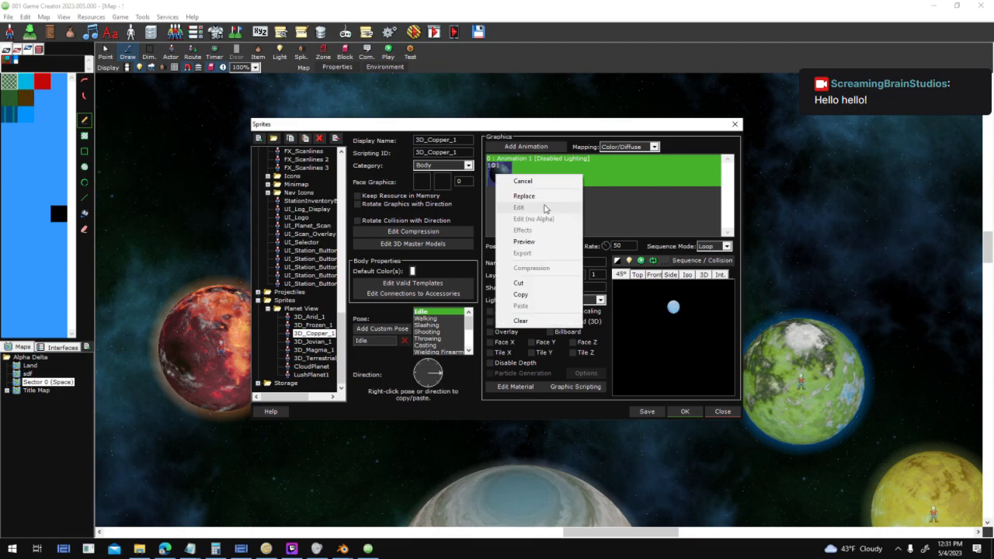
left_click(548, 199)
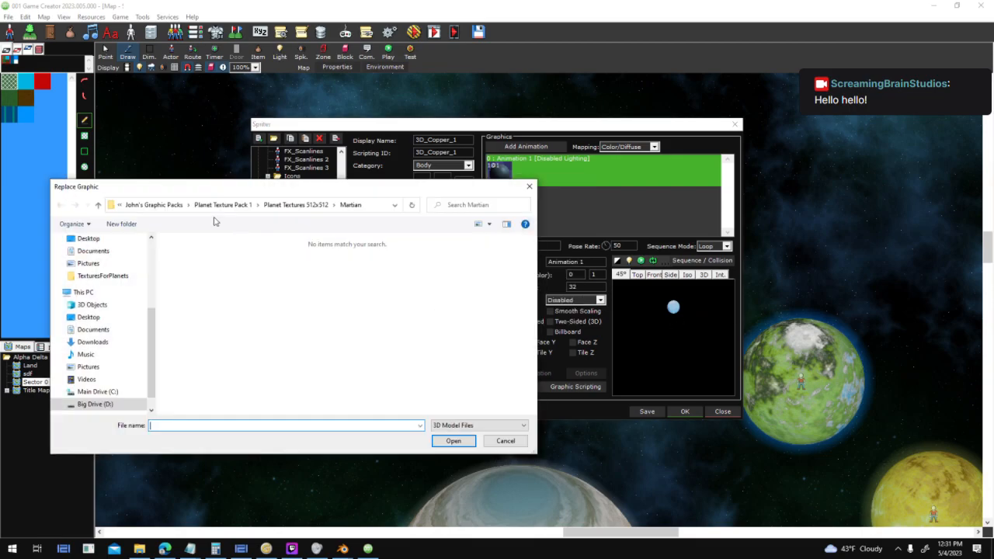
left_click(177, 206)
left_click(176, 205)
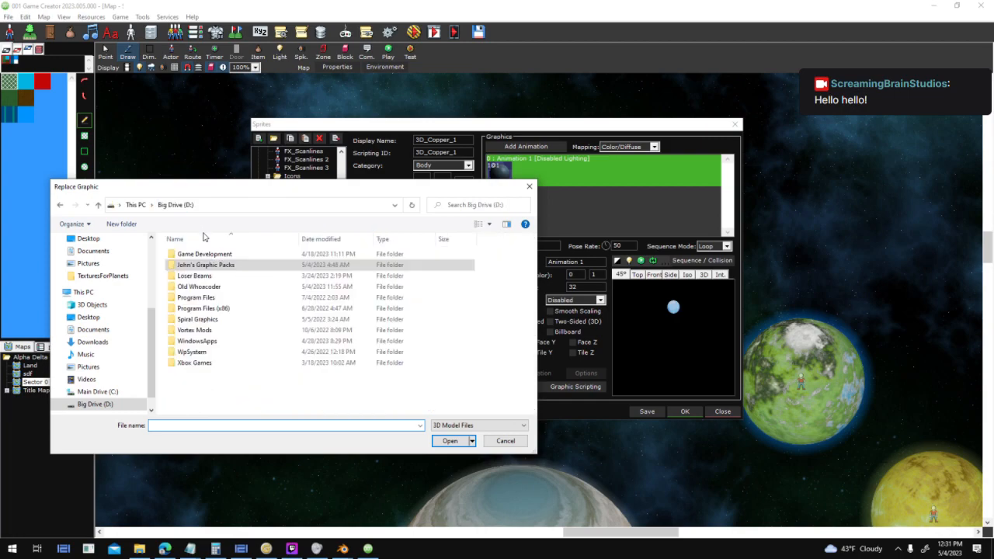
double_click(194, 255)
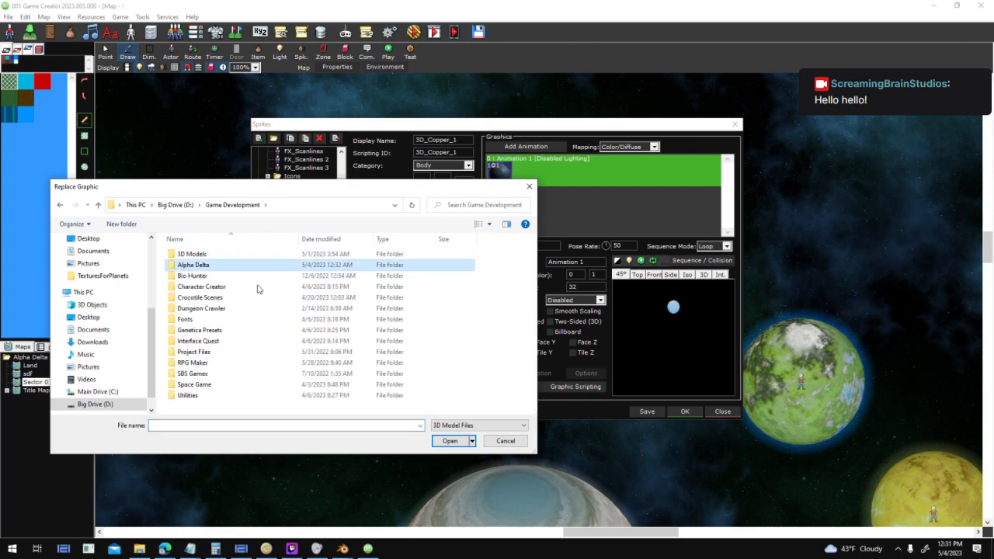
double_click(233, 265)
double_click(439, 286)
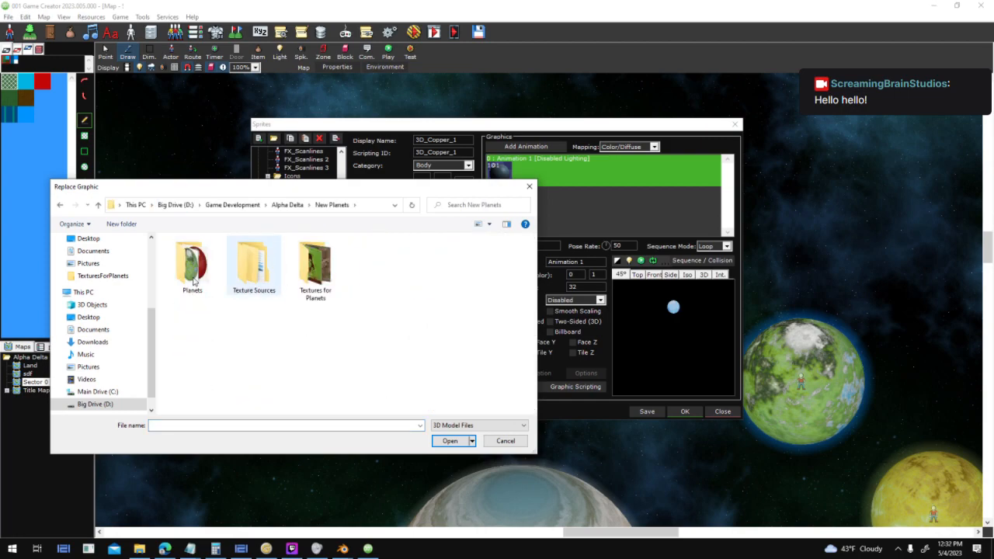
double_click(194, 282)
double_click(194, 272)
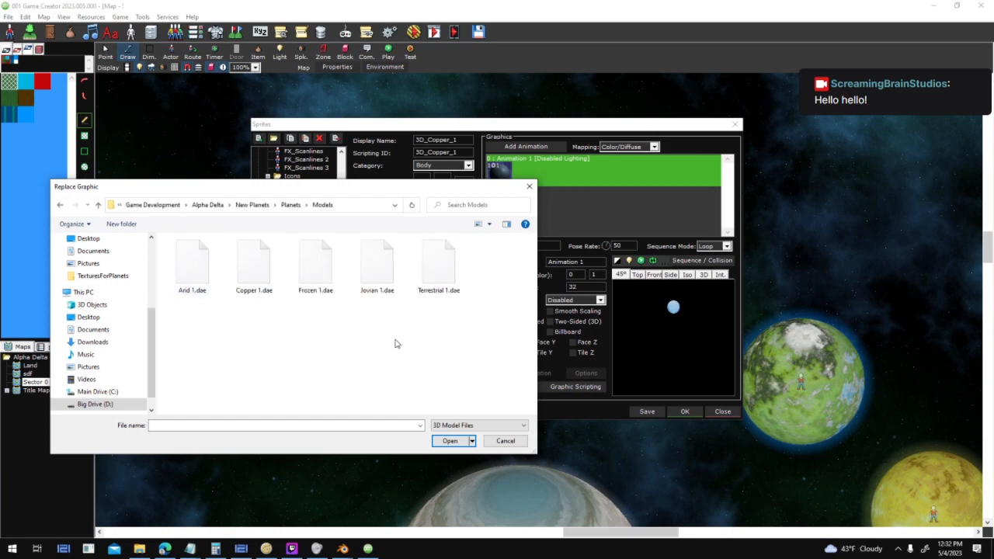
double_click(257, 271)
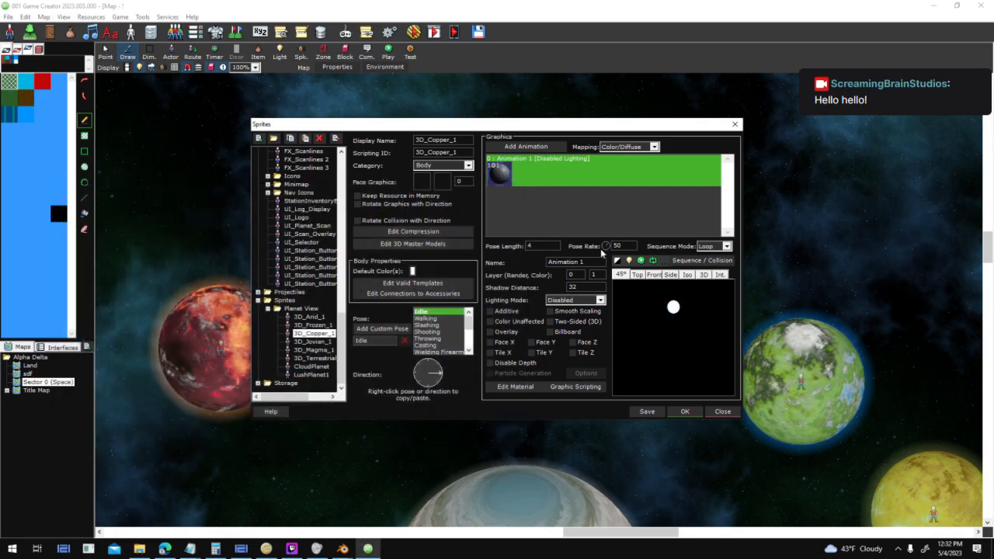
- Switch to Blender and open the recent Planet Dae Exporter scene, discarding the current scene's unsaved changes
mouse_move(342, 549)
left_click(365, 498)
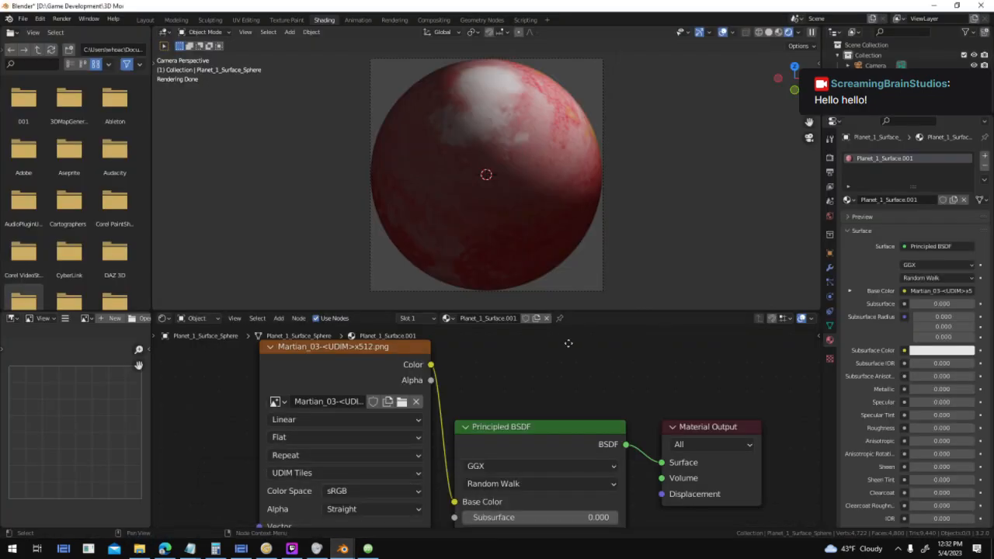
middle_click_drag(528, 350, 459, 319)
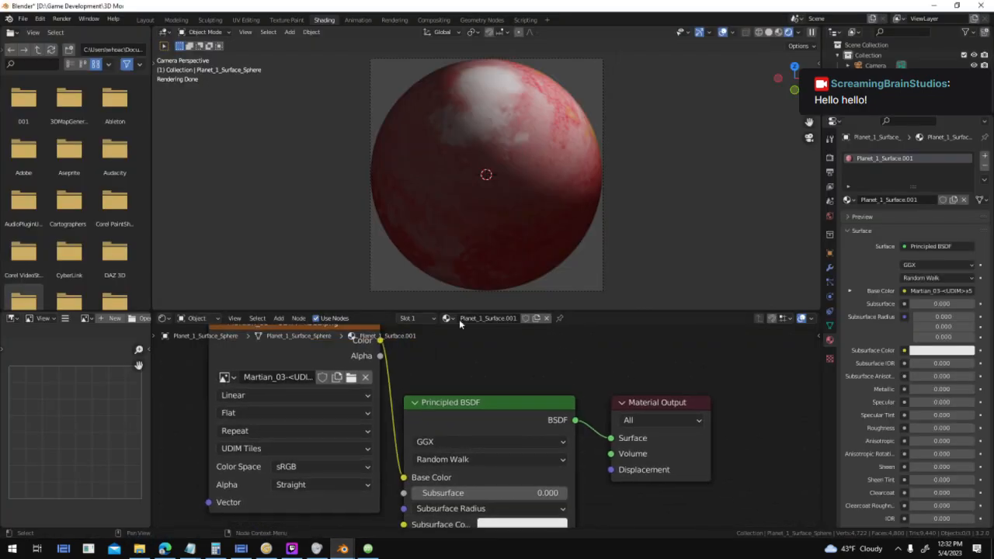
left_click(24, 20)
mouse_move(70, 52)
left_click(151, 52)
left_click(517, 294)
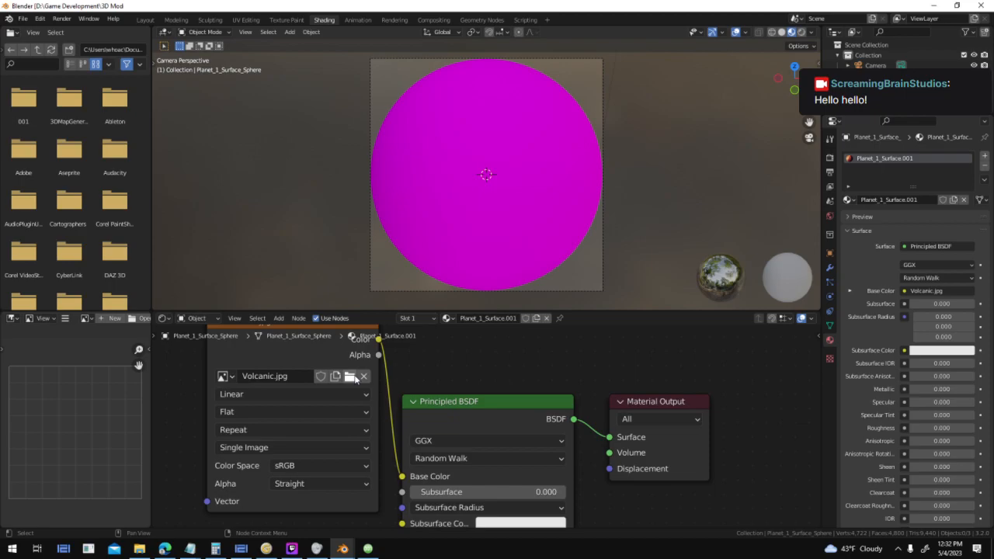
- Load the first Martian image, Martian_01-512x512, from Planet Texture Pack 1\Planet Textures 512x512\Martian as the planet surface texture
left_click(352, 377)
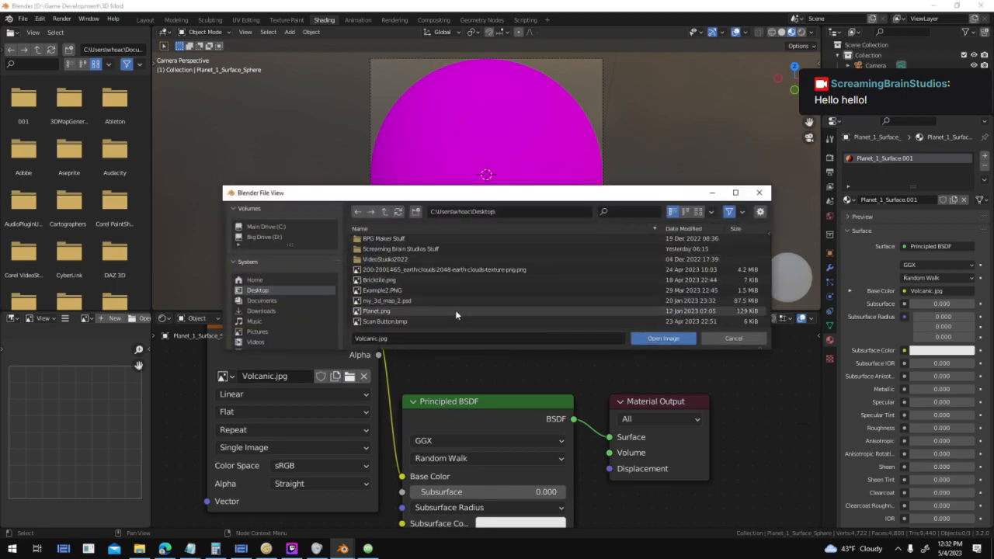
scroll(455, 310, "up", 3)
left_click(268, 236)
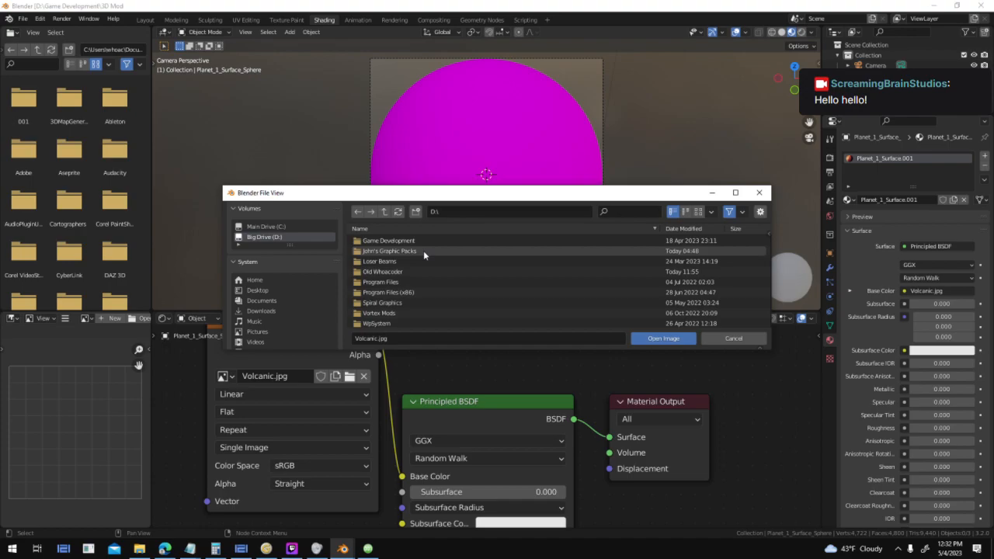
double_click(423, 251)
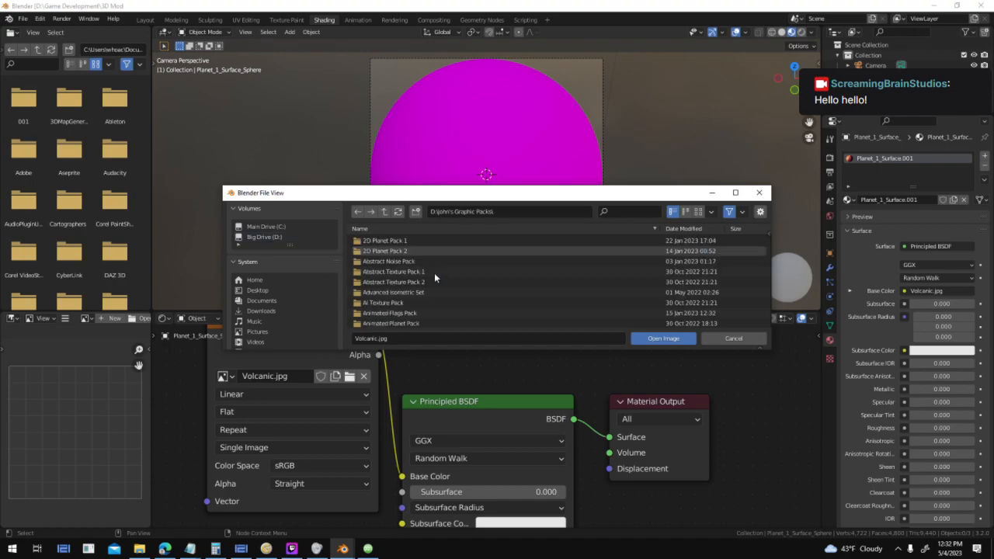
key("BackSpace")
left_click(358, 213)
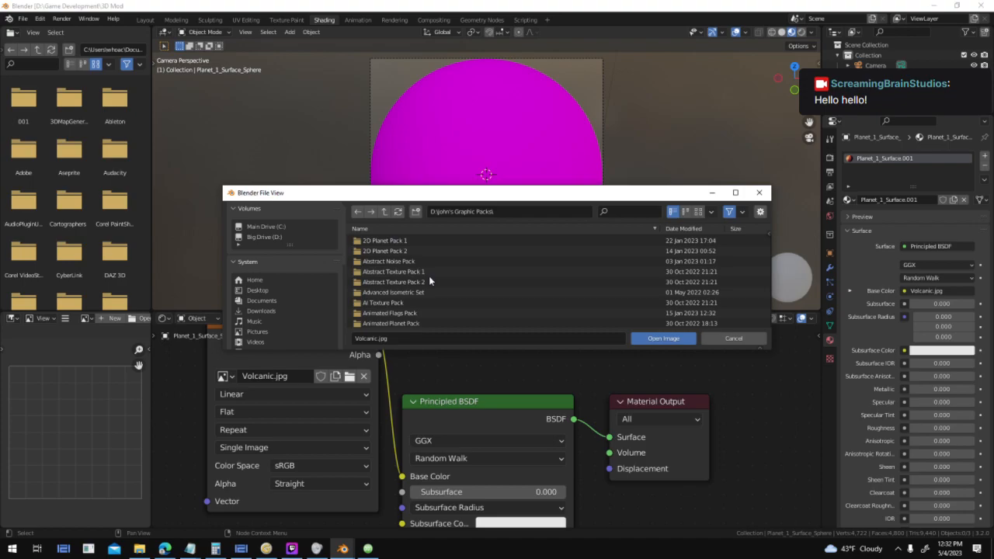
key("BackSpace")
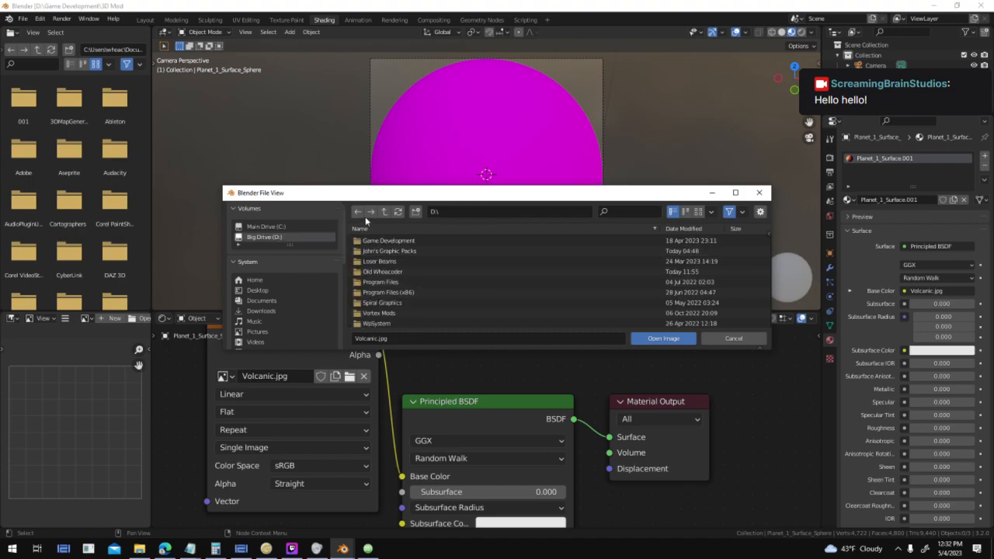
left_click(360, 215)
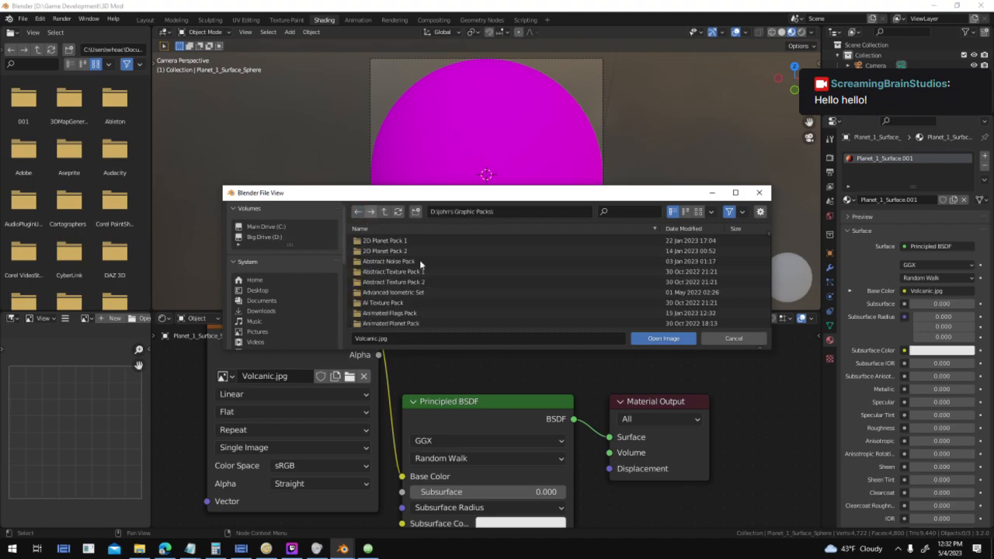
scroll(447, 299, "down", 5)
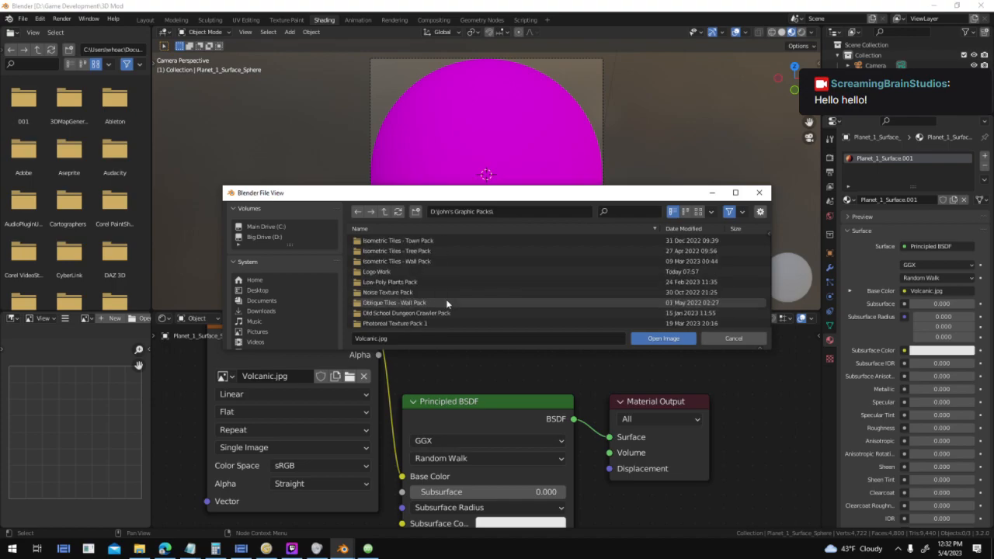
scroll(446, 299, "down", 3)
double_click(408, 253)
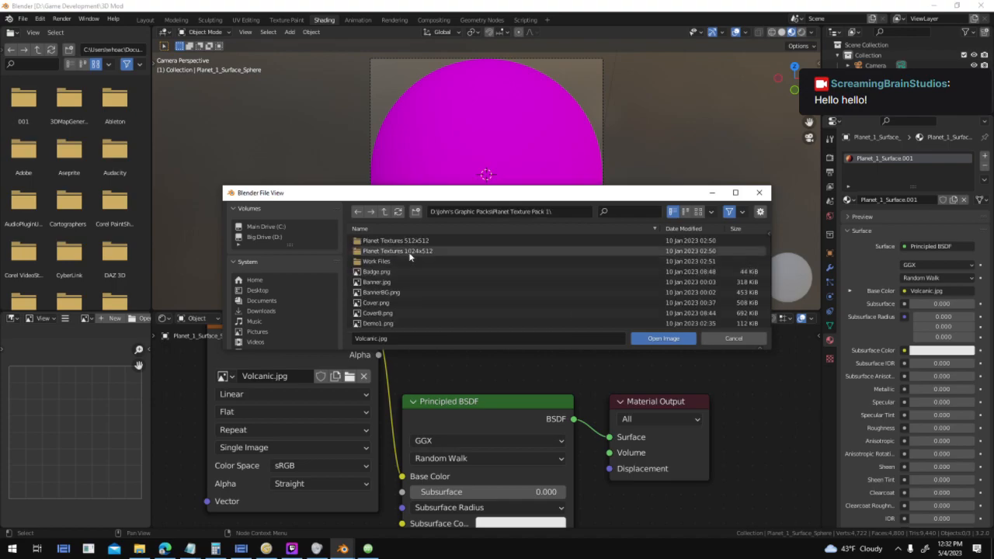
double_click(410, 255)
left_click(359, 214)
double_click(429, 242)
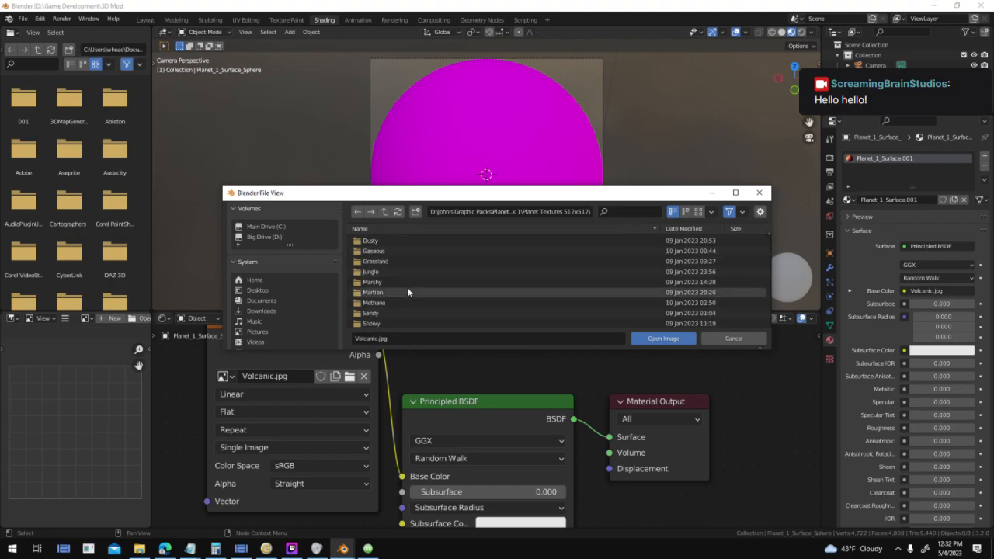
double_click(407, 292)
double_click(470, 241)
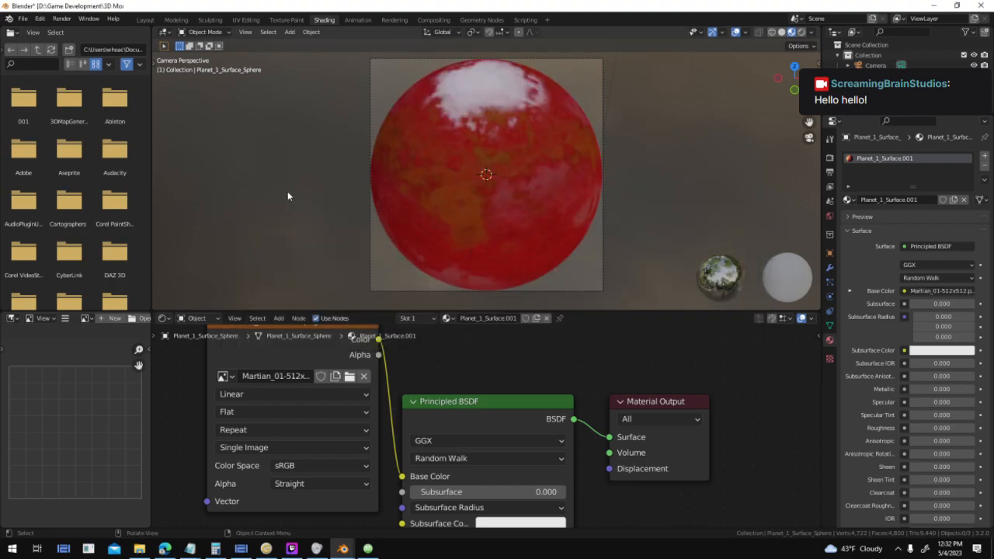
- Export the planet as Collada over Copper 1.dae in Alpha Delta\New Planets\Planets\Models
left_click(23, 18)
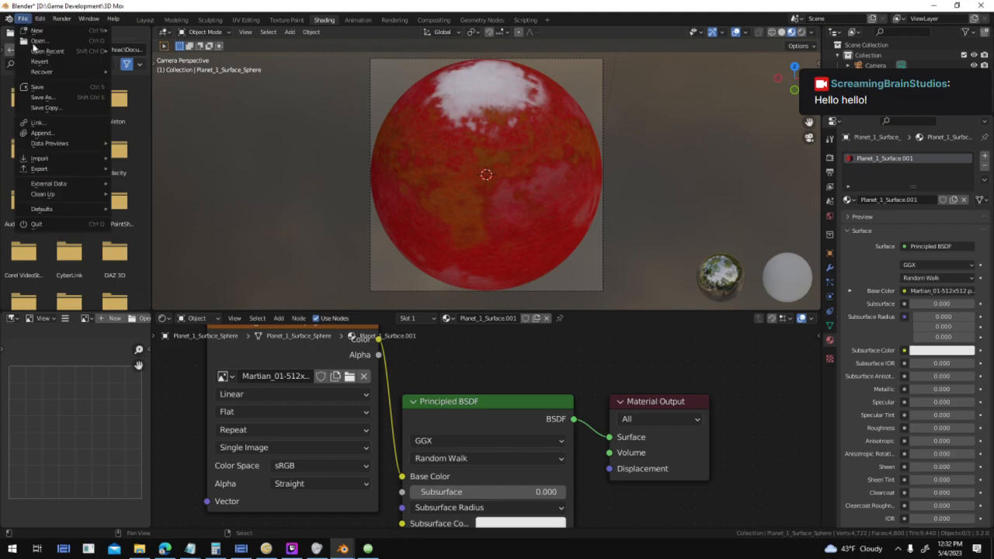
mouse_move(70, 170)
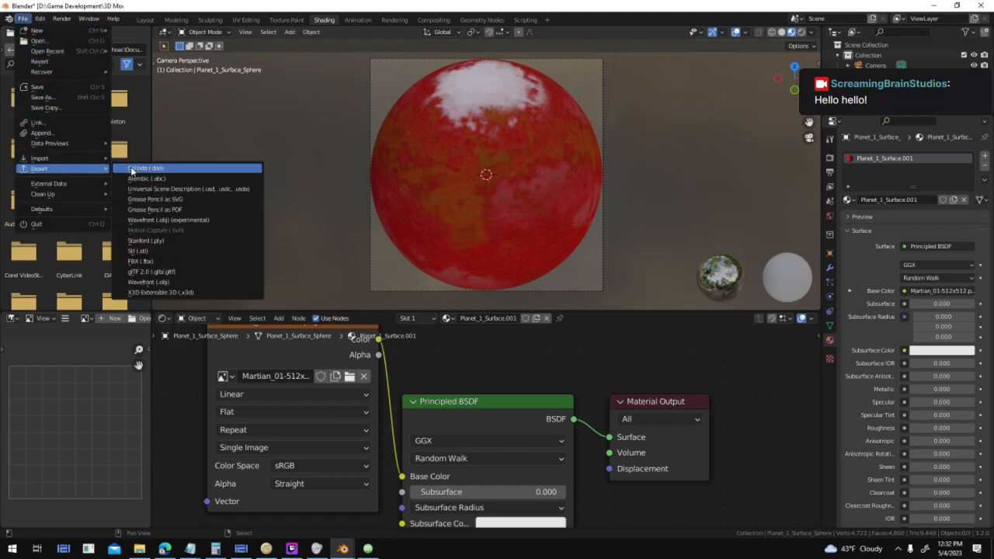
left_click(133, 171)
left_click(383, 211)
left_click(383, 212)
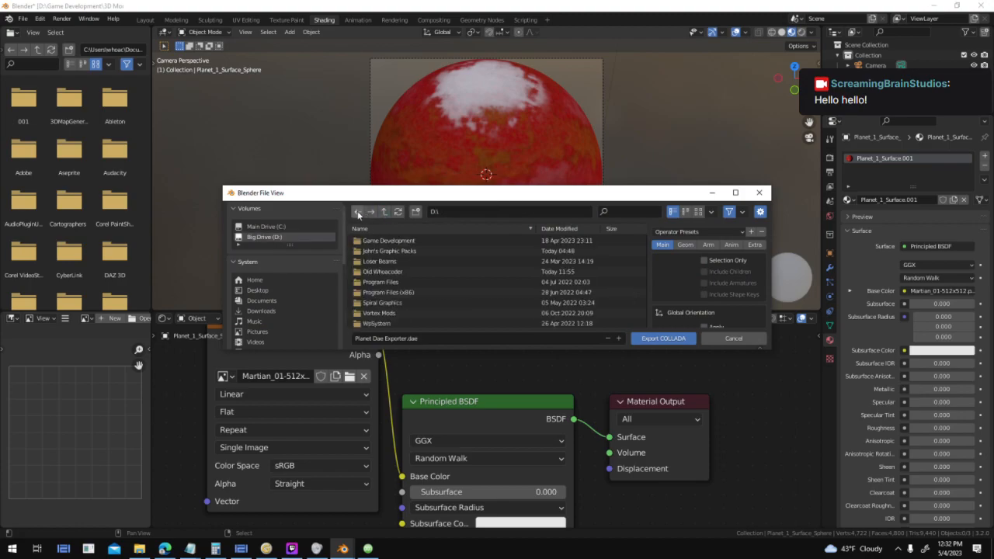
double_click(389, 241)
double_click(389, 242)
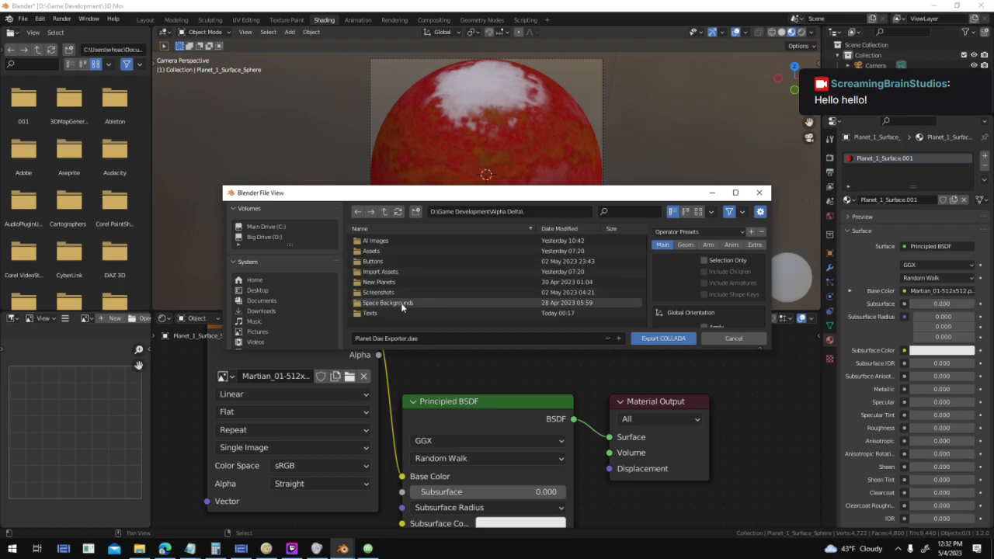
double_click(395, 251)
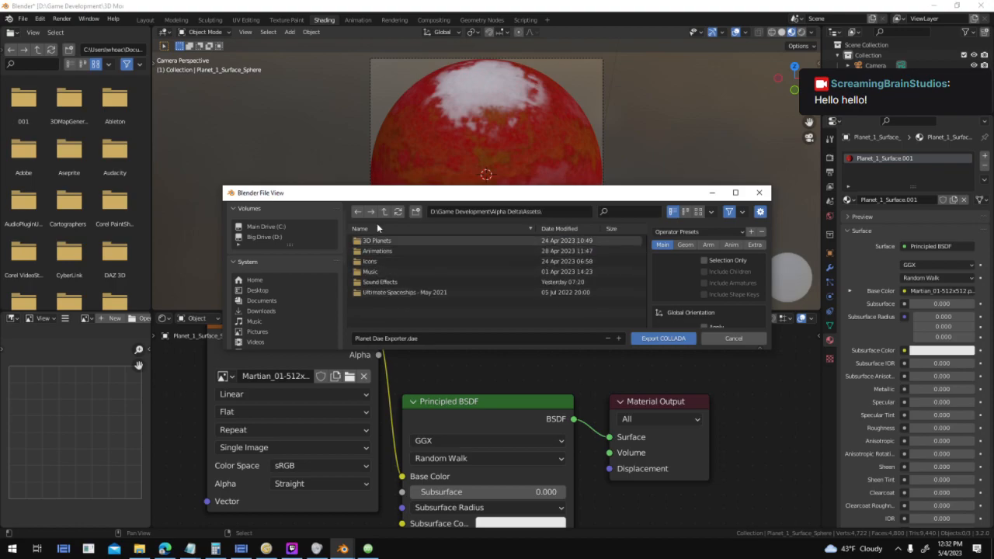
left_click(358, 212)
double_click(392, 279)
double_click(374, 241)
double_click(389, 242)
double_click(396, 251)
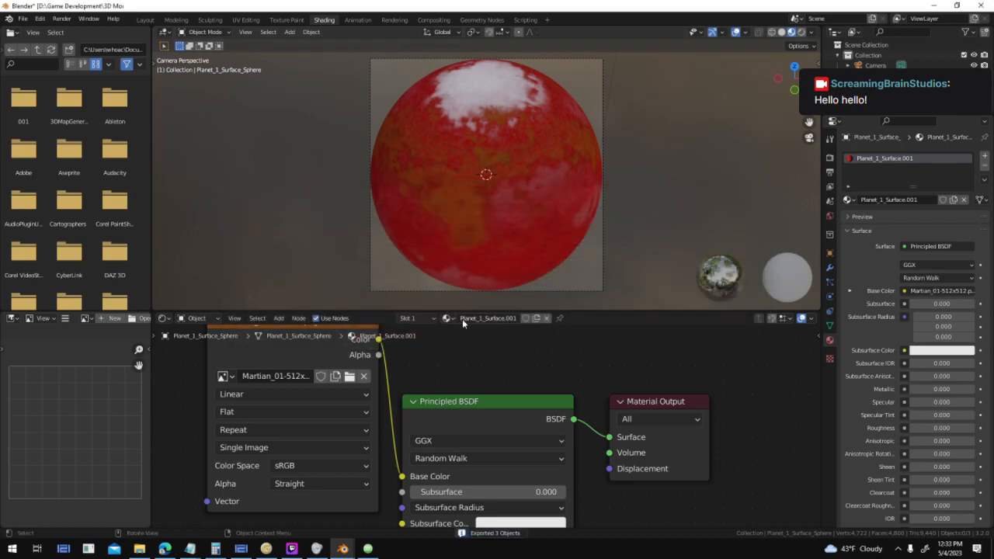
- Switch to 001 Game Creator, replace the 3D_Copper_1 sprite's graphic with the re-exported Copper 1.dae and accept the sprite changes
left_click(367, 549)
right_click(501, 173)
left_click(536, 200)
double_click(254, 266)
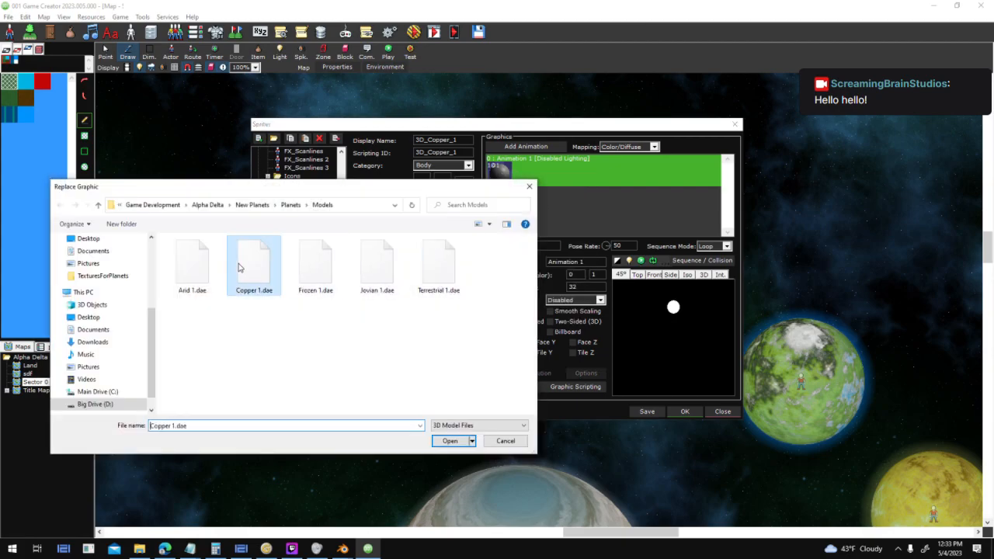
left_click(694, 414)
- Launch a test run of the game with the debugger
left_click(454, 33)
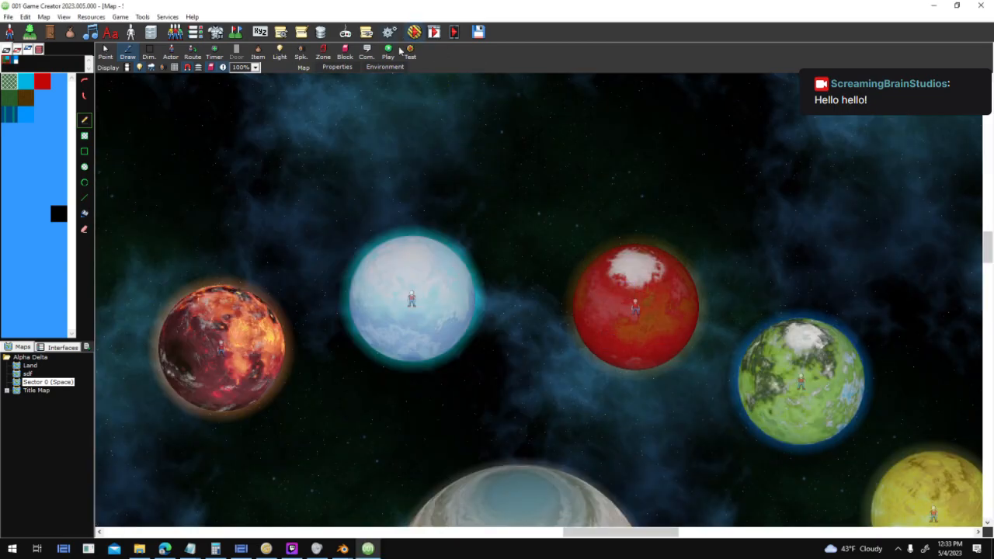
left_click(402, 52)
key("Return")
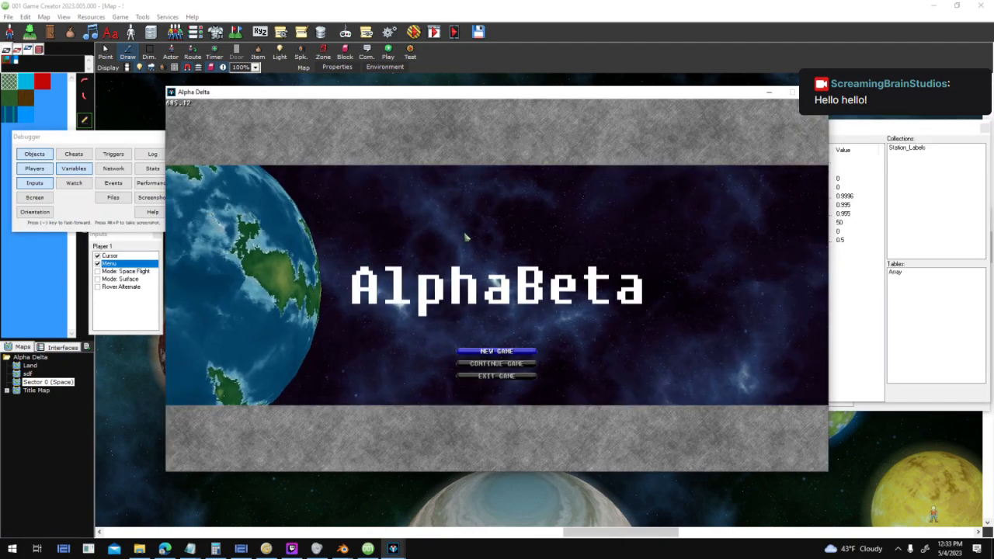
- Start a new game, fly the ship up past the Jovian planet to the red planet and target it
left_click(510, 354)
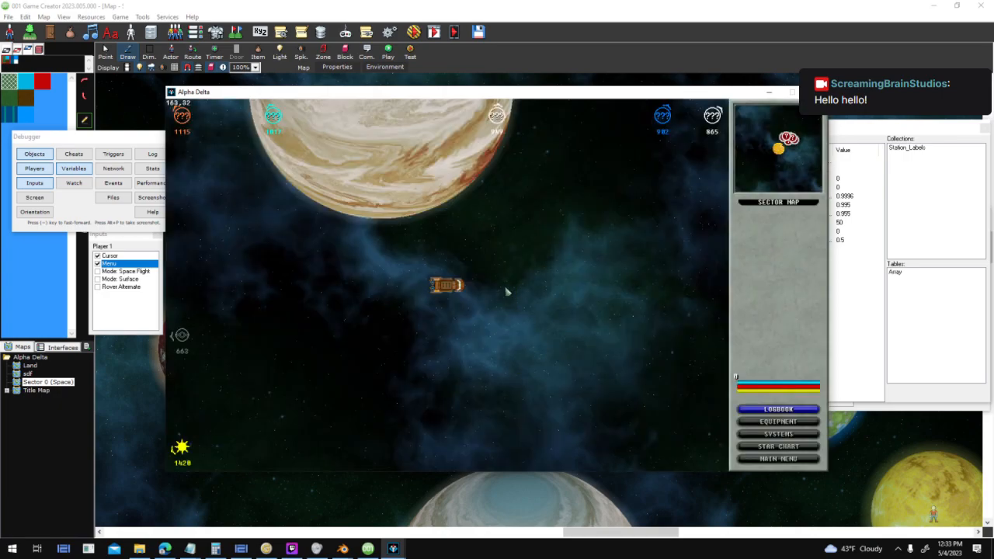
key("a")
key("w")
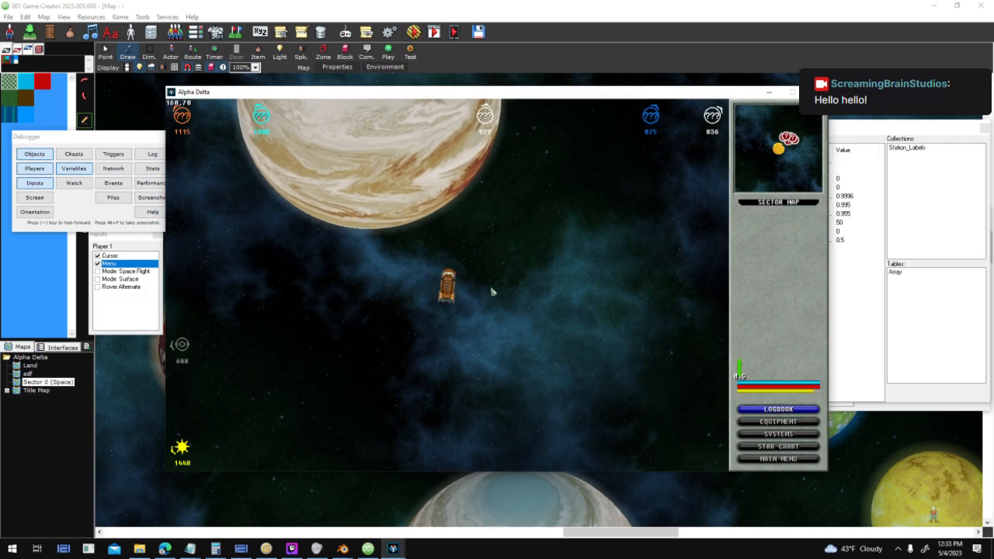
key("w")
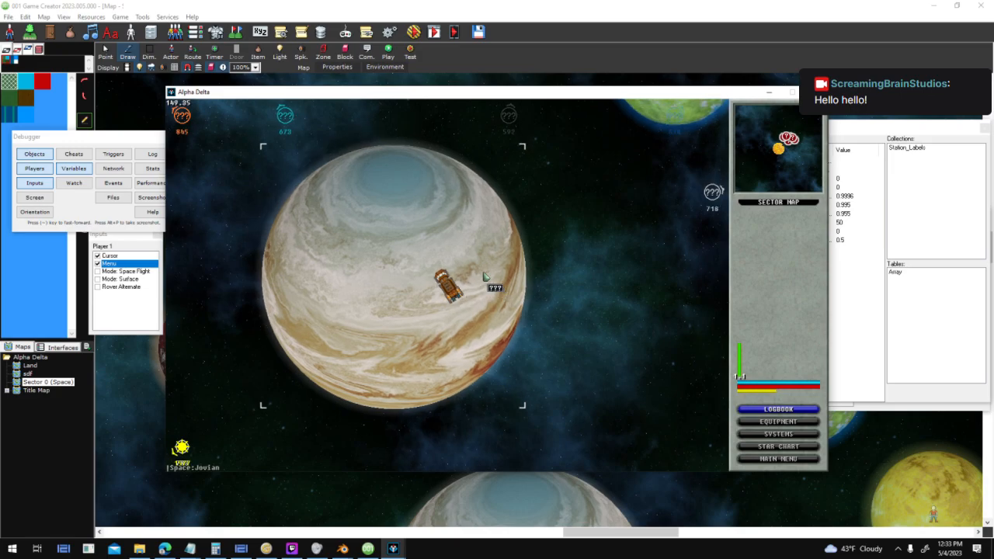
key("d")
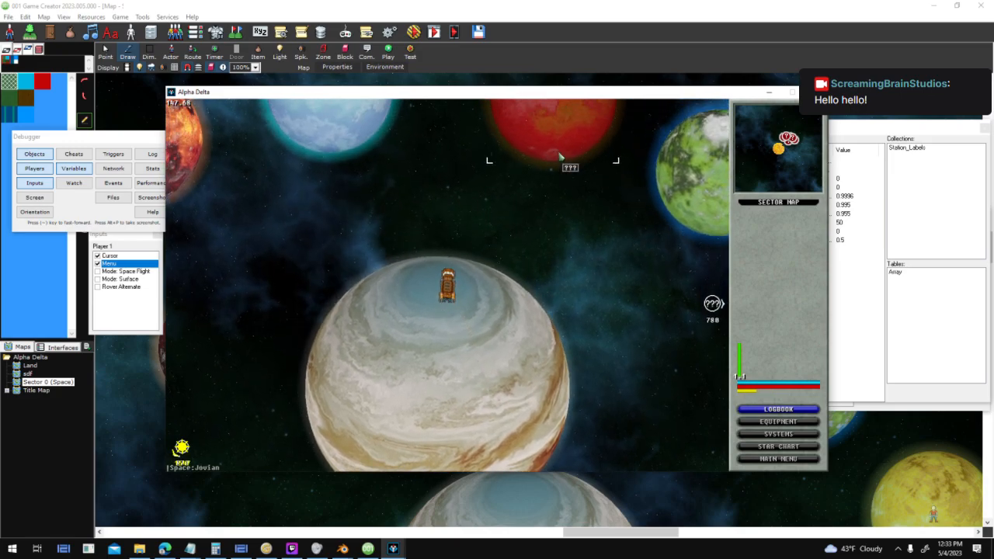
left_click(567, 183)
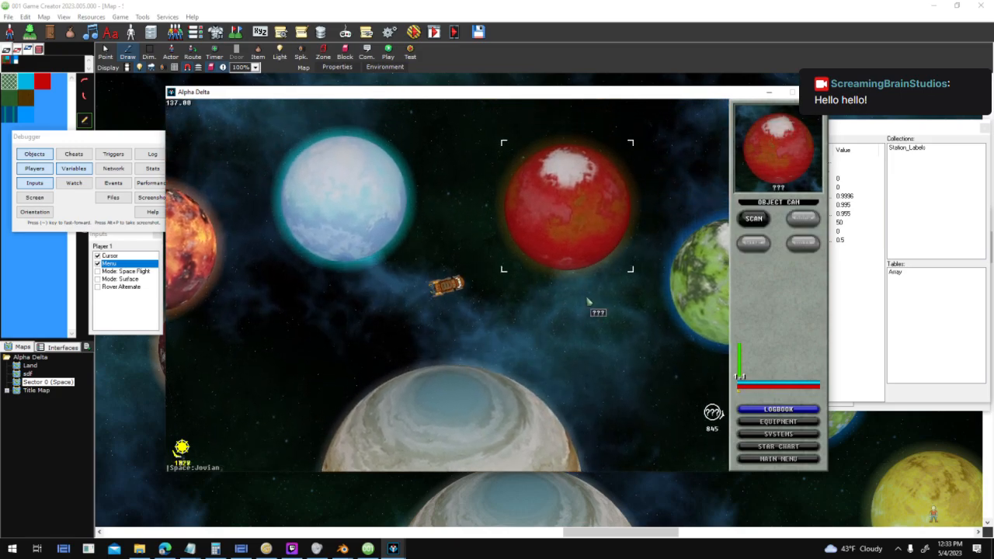
key("d")
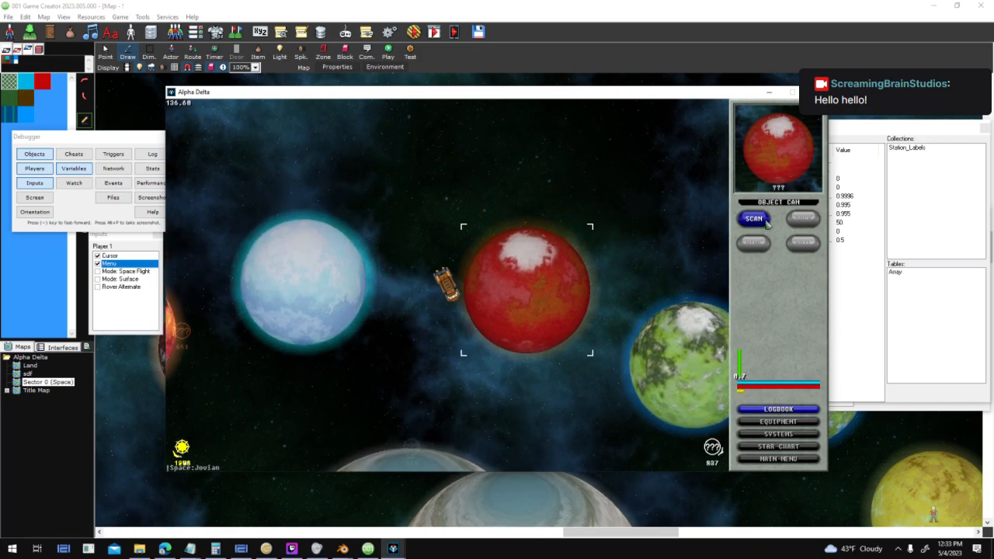
- Scan the red planet, dock to view its orbit screen, run a deep scan, then return to space and fly away
left_click(757, 218)
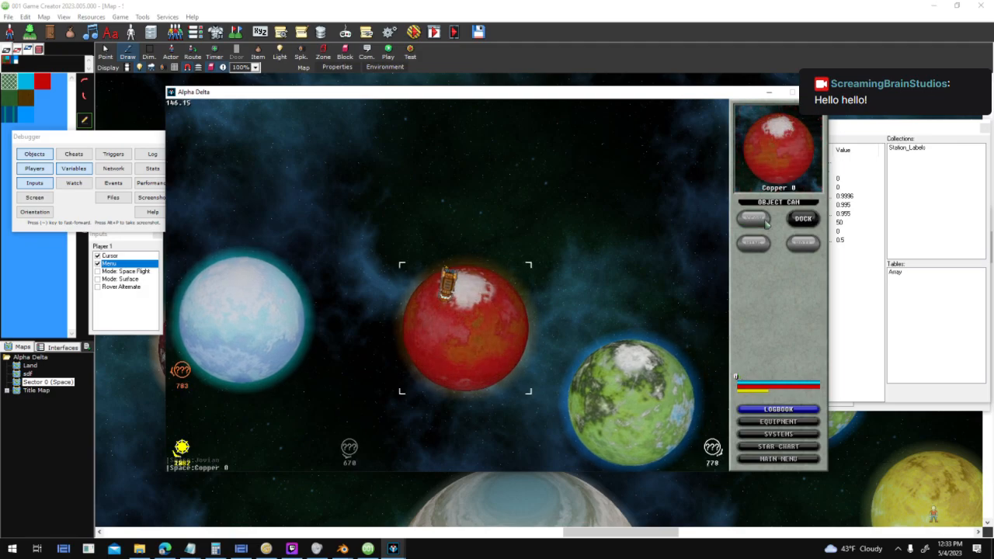
left_click(804, 218)
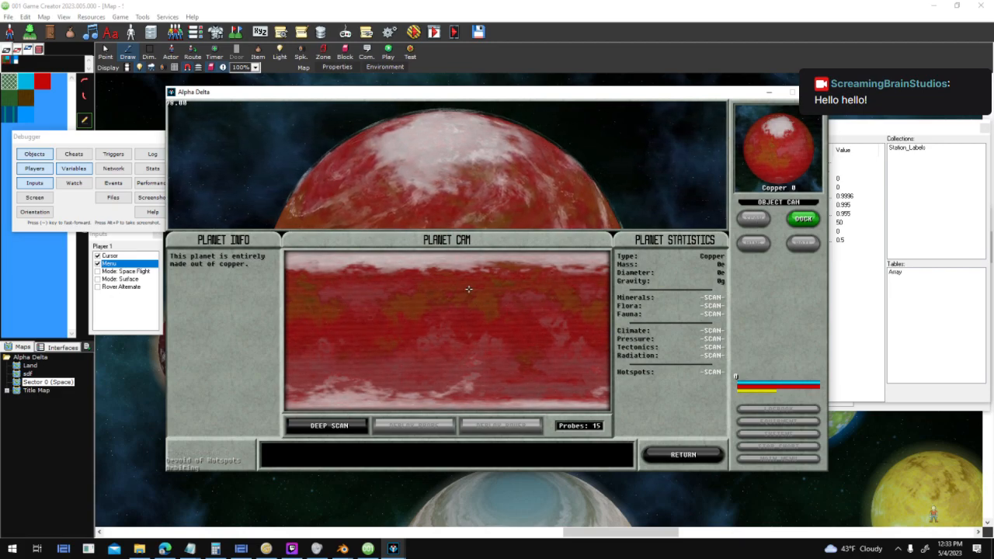
left_click(349, 428)
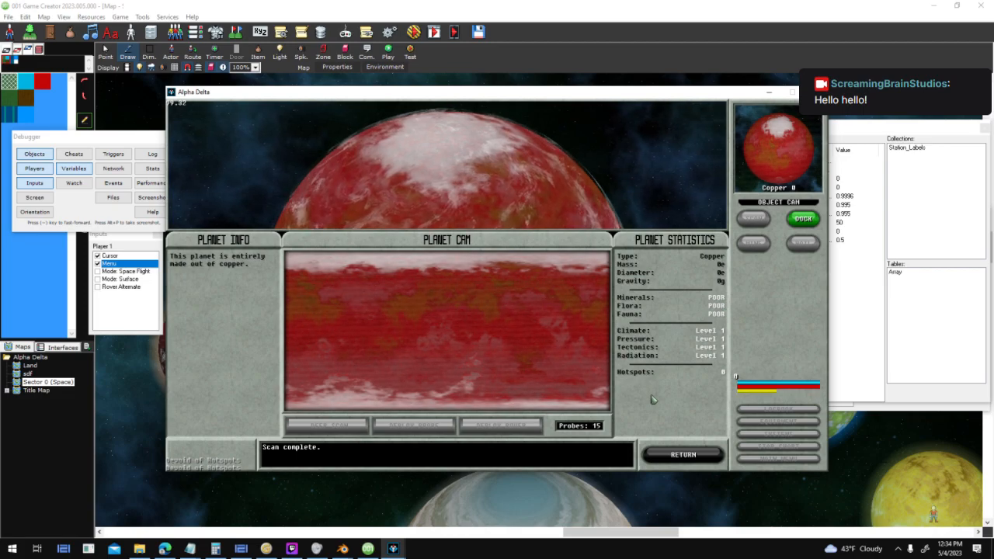
left_click(677, 454)
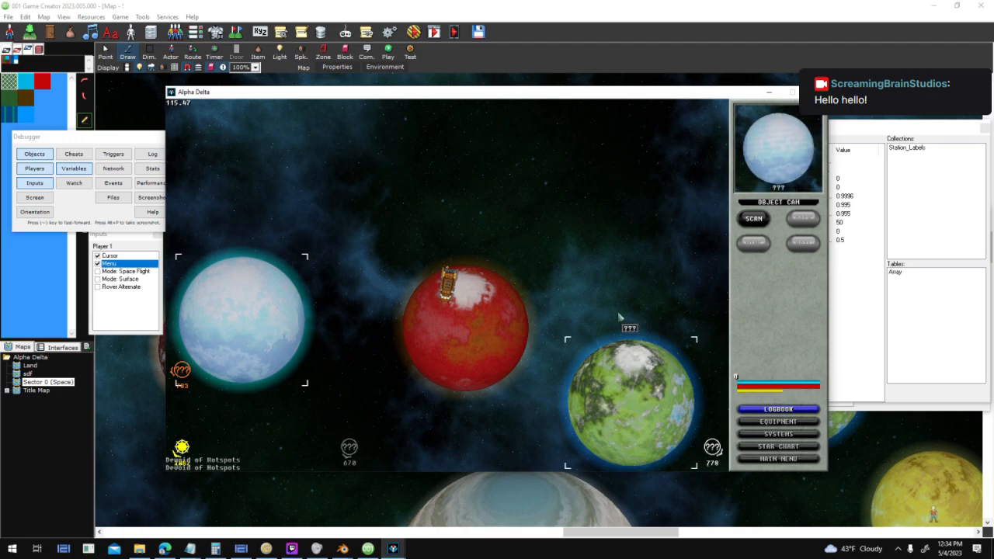
key("a")
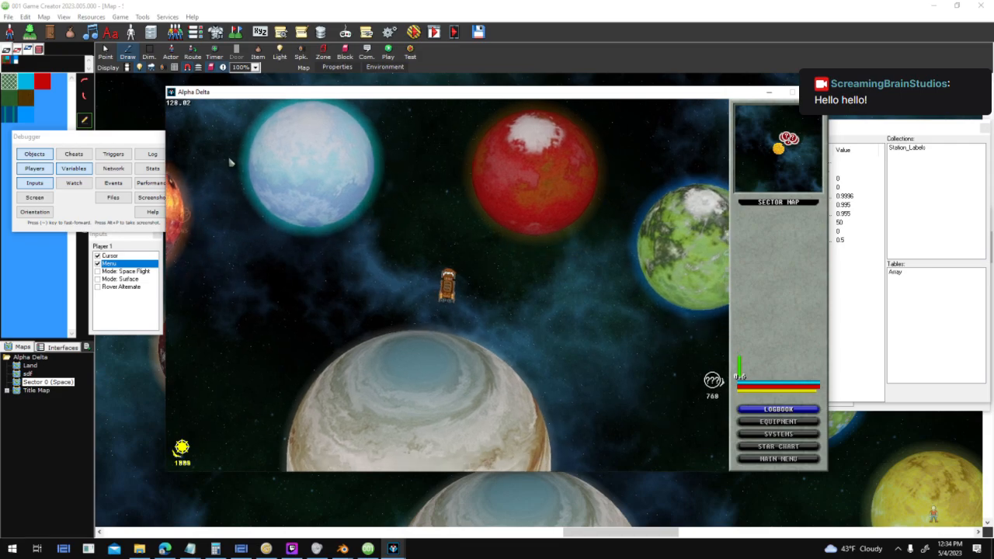
- Switch to File Explorer and preview the first three Barren images in Planet Texture Pack 1\Planet Textures 1024x512
left_click(139, 549)
double_click(330, 198)
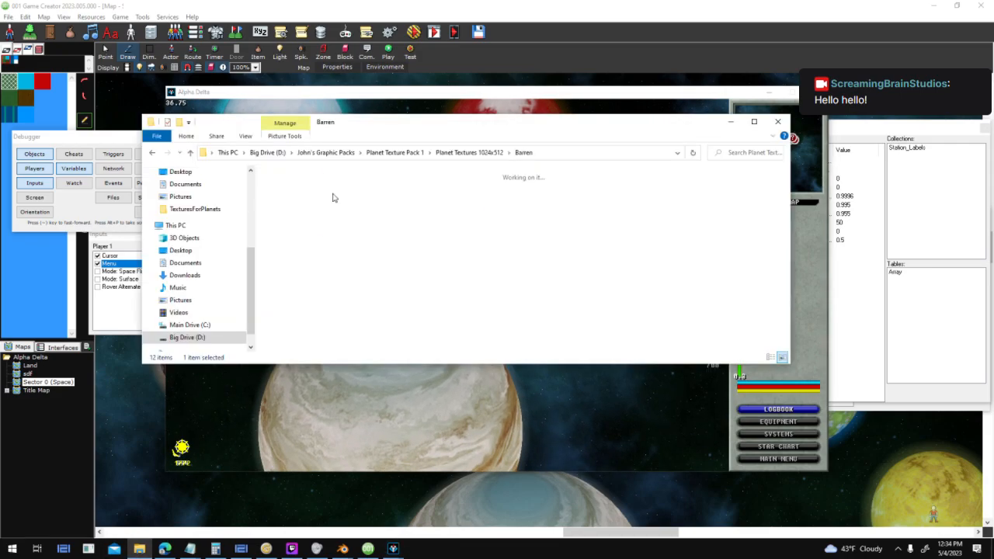
left_click(315, 208)
double_click(316, 208)
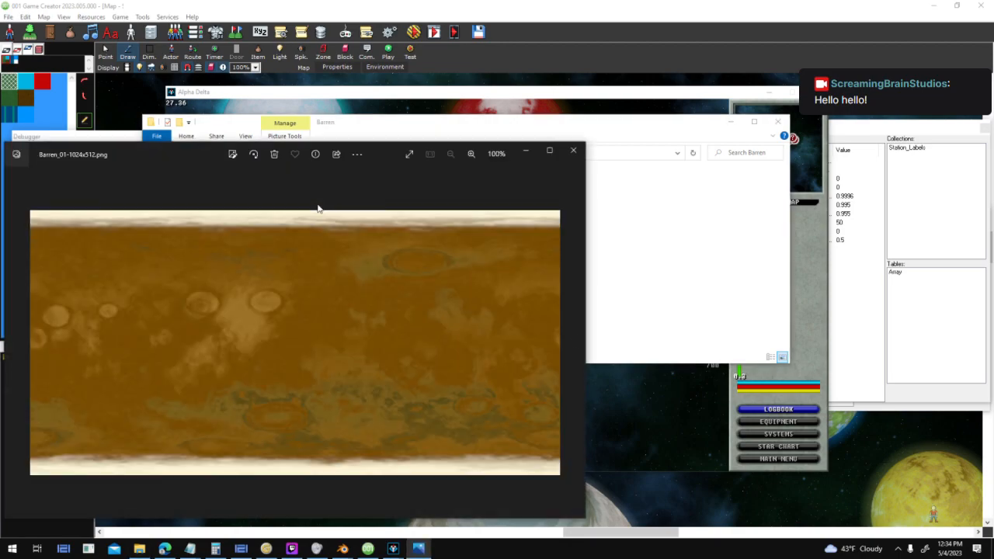
key("Right")
key("Right")
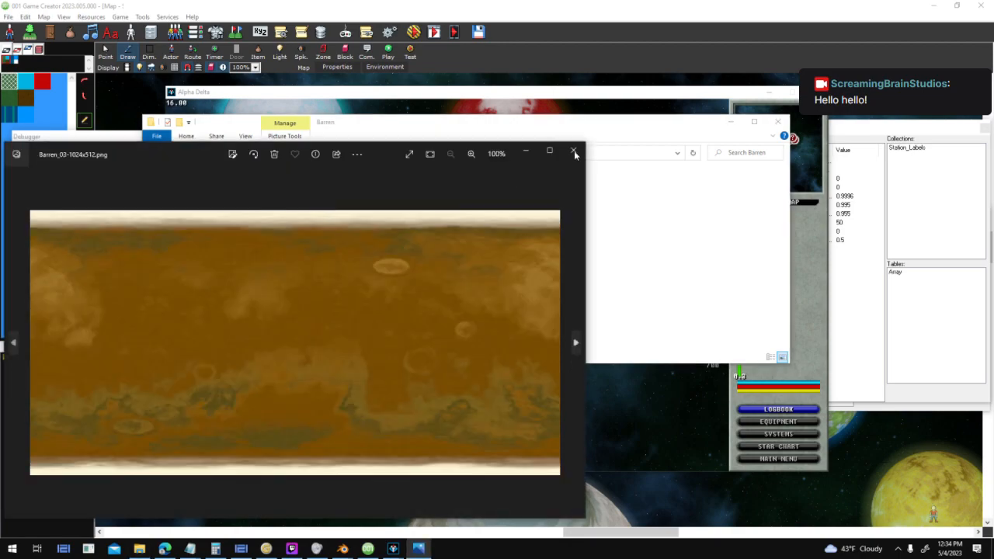
left_click(575, 153)
left_click(466, 153)
- Preview all five Dusty planet textures and return to the Planet Textures 1024x512 folder
left_click(317, 210)
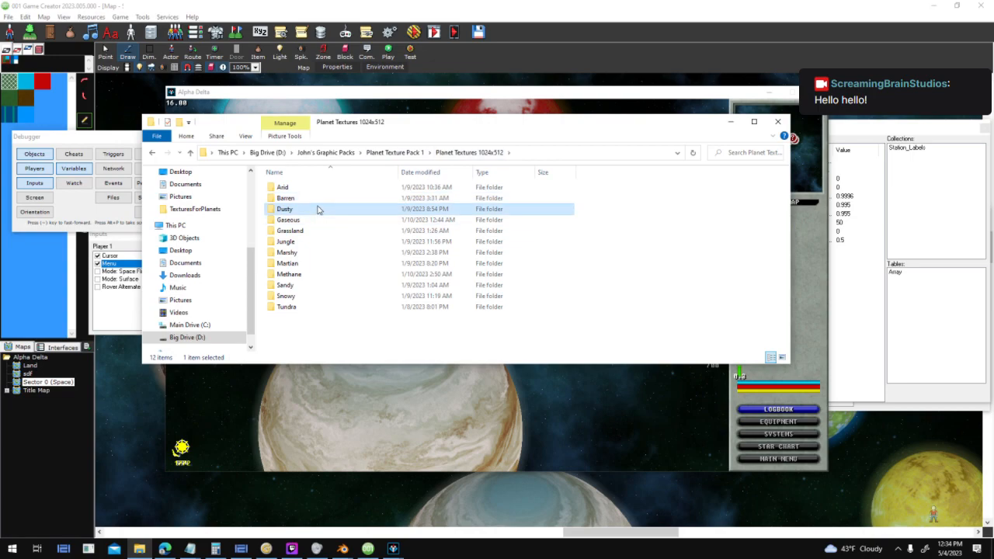
double_click(317, 210)
double_click(317, 210)
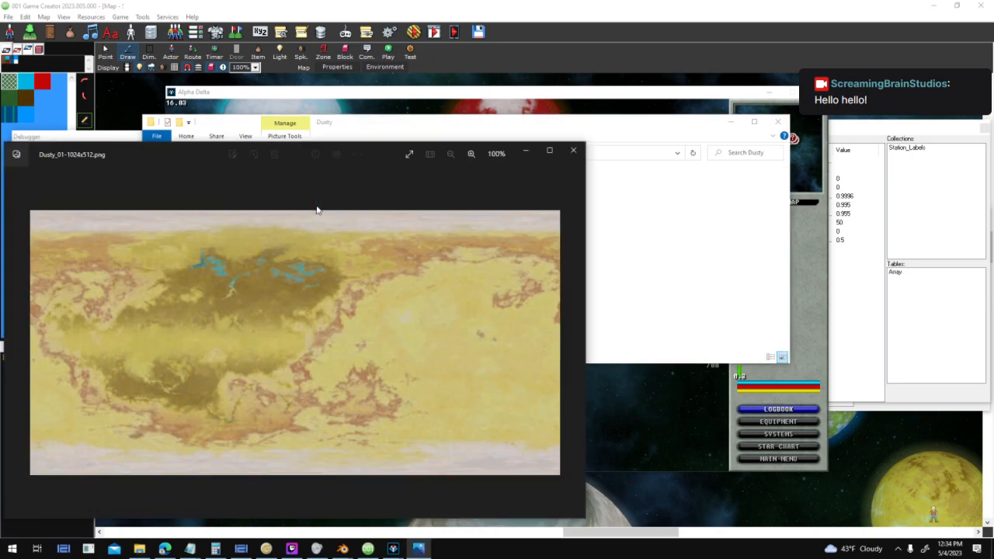
key("Right")
key("Right")
key("Right")
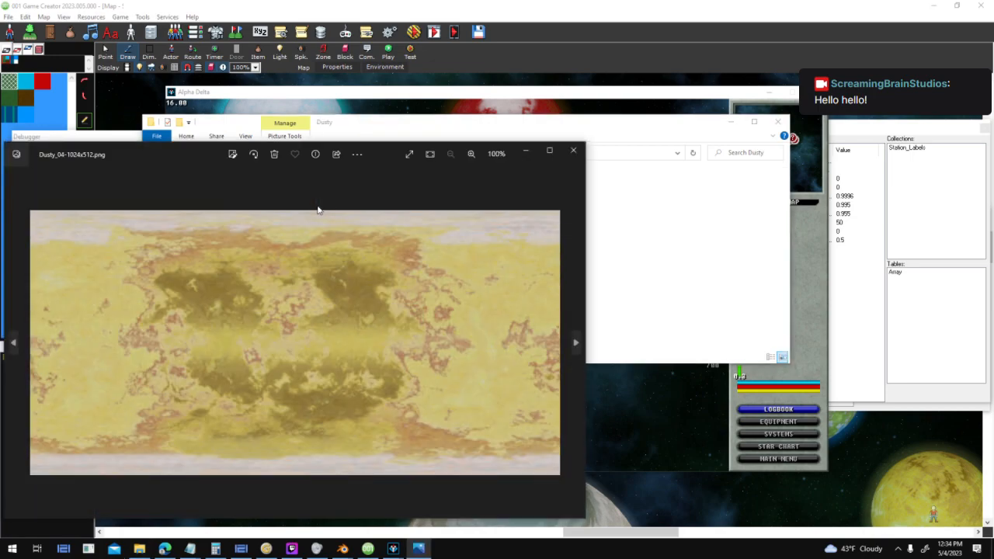
key("Right")
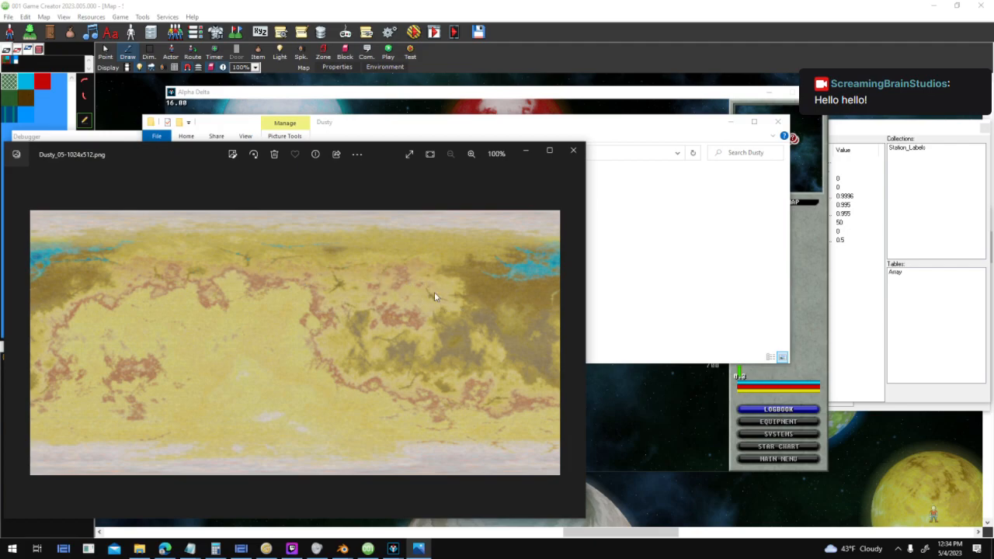
left_click(574, 150)
left_click(469, 152)
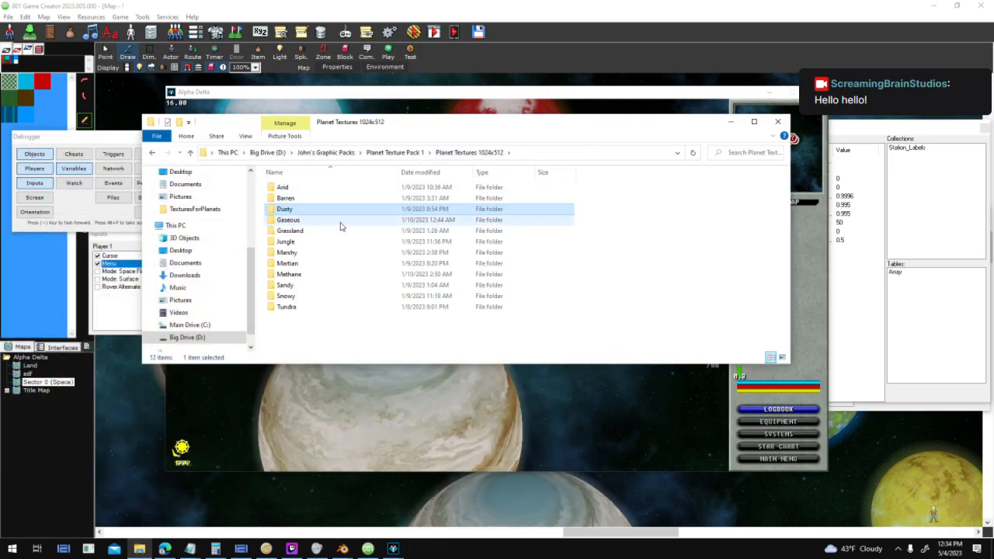
- Look through the Gaseous, Grassland and Jungle texture folders
double_click(339, 220)
left_click(466, 153)
double_click(334, 231)
left_click(466, 153)
double_click(315, 242)
left_click(469, 153)
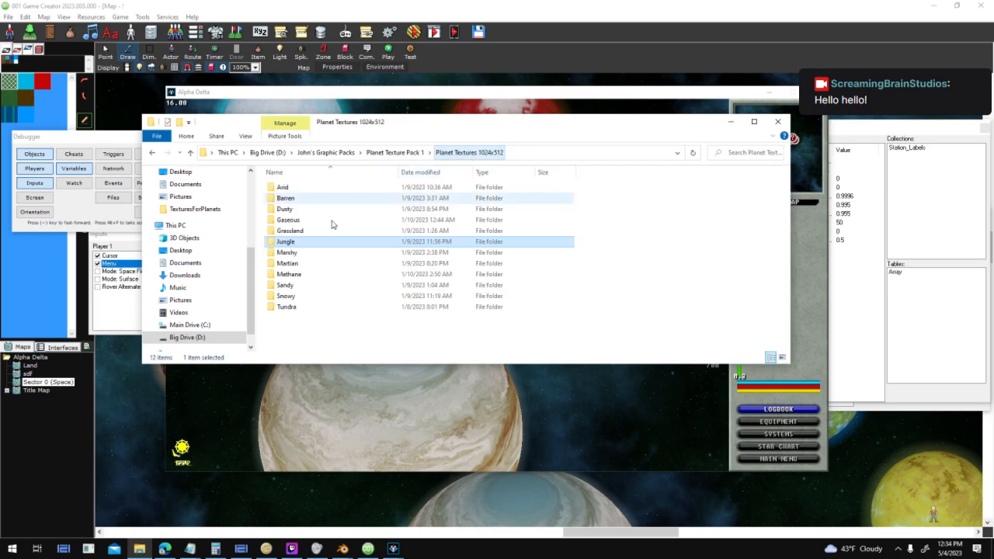
- Preview the Grassland planet textures at full size, starting from Grassland_01-1024x512.png, and return to the parent folder
double_click(322, 230)
double_click(297, 211)
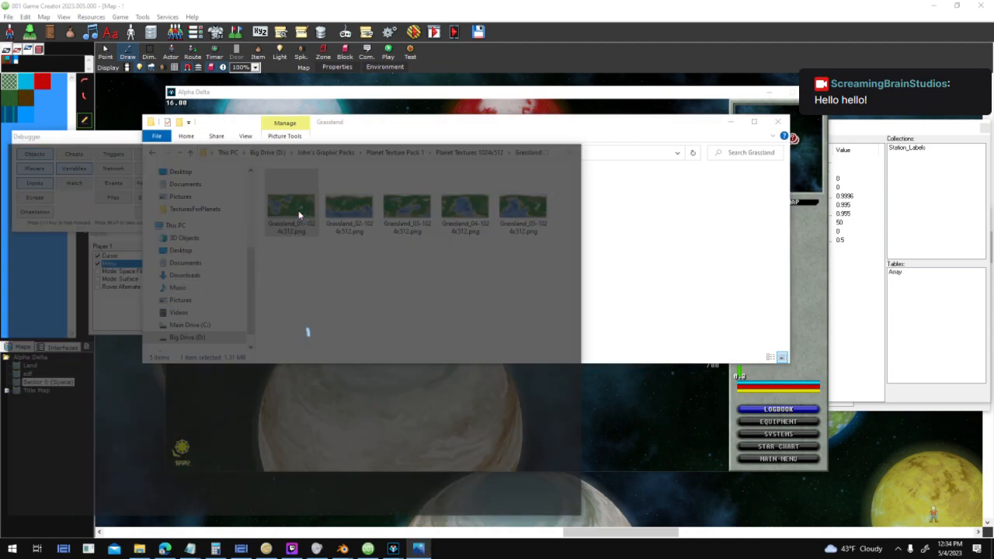
key("Right")
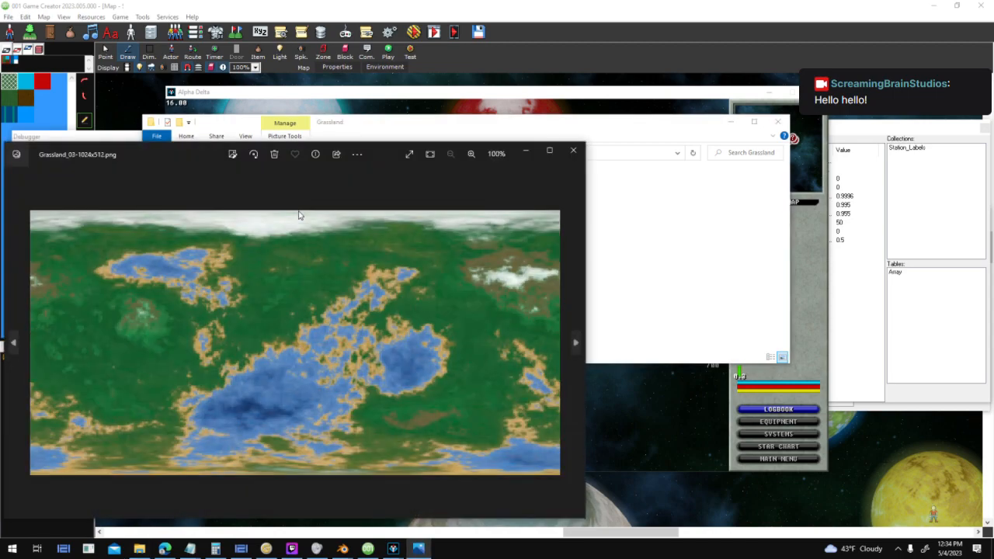
key("Right")
key("Right")
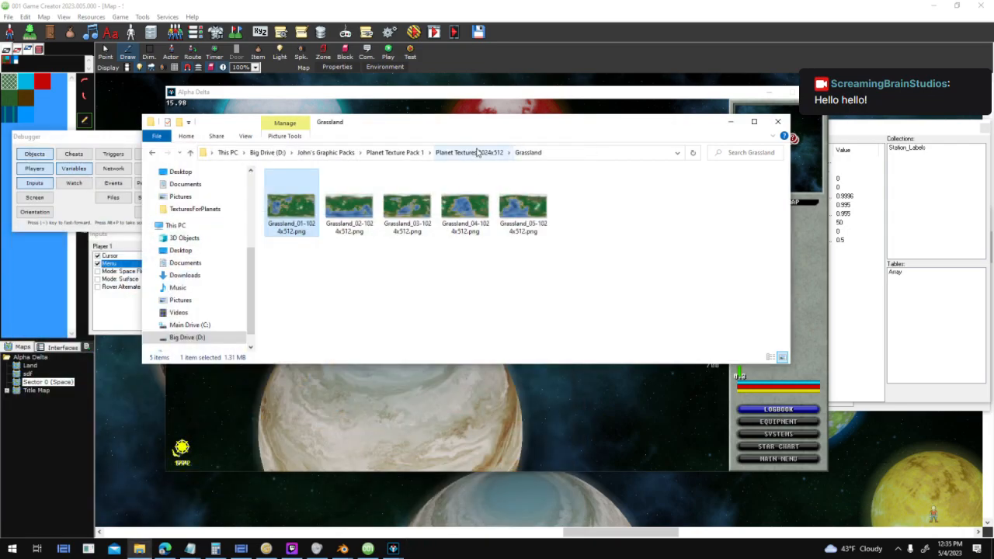
left_click(475, 153)
- Preview Marshy_01-1024x512.png, check the other Marshy texture thumbnails and return to the parent folder
double_click(344, 253)
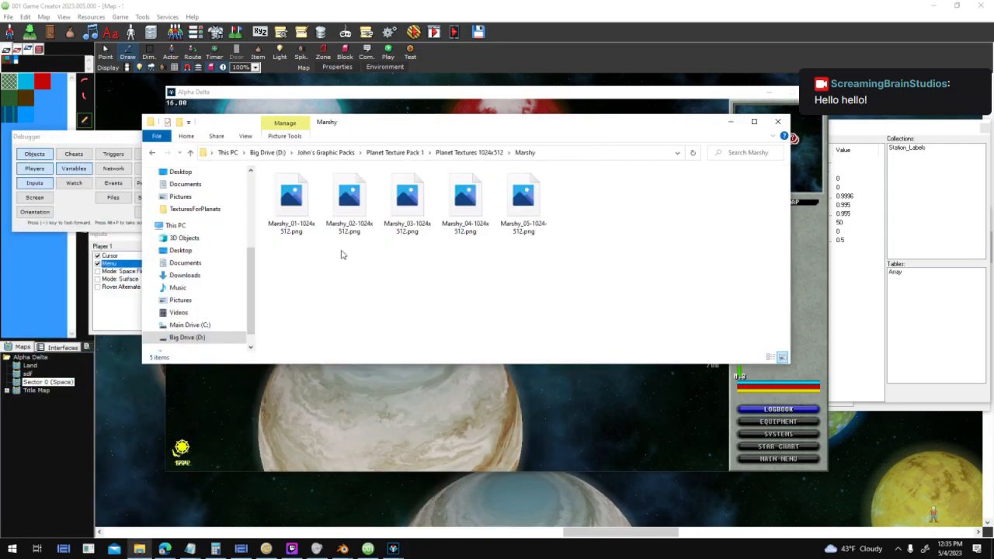
double_click(292, 200)
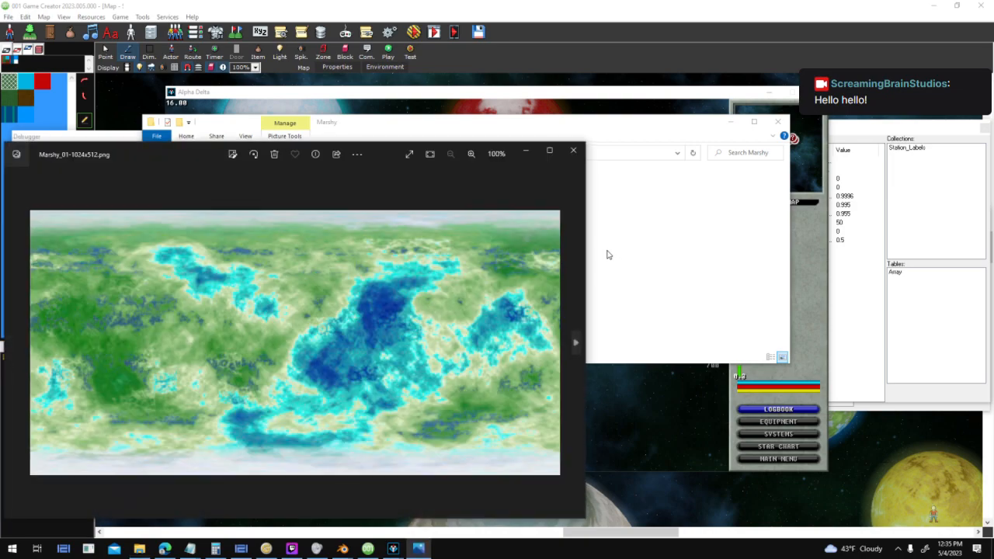
left_click(573, 150)
left_click(438, 153)
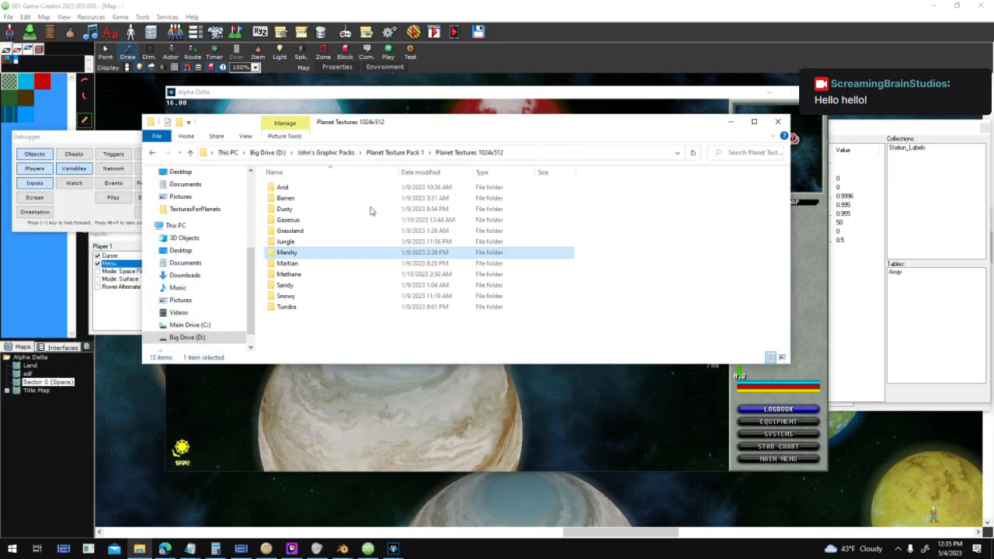
double_click(329, 256)
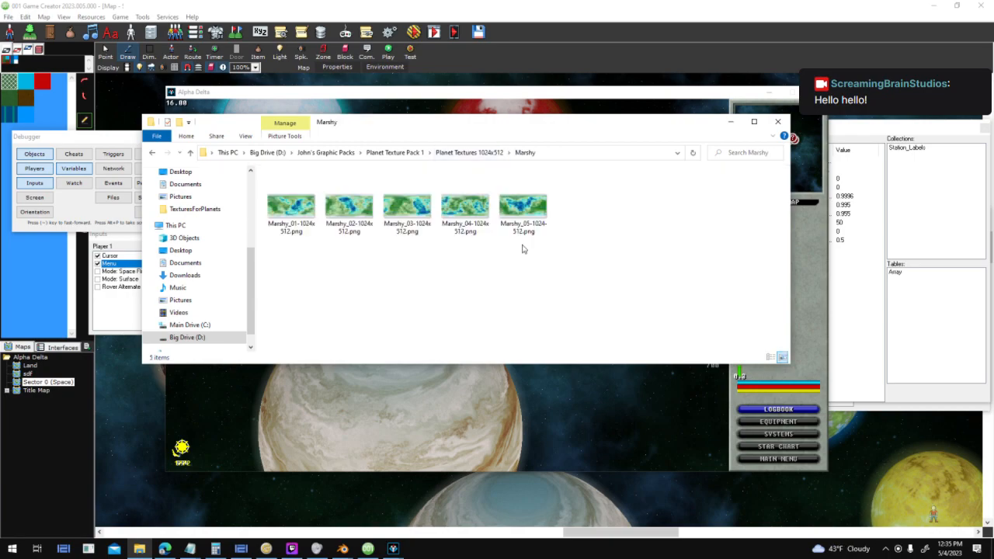
left_click(466, 152)
- Look through the Martian and Methane texture folders
double_click(376, 264)
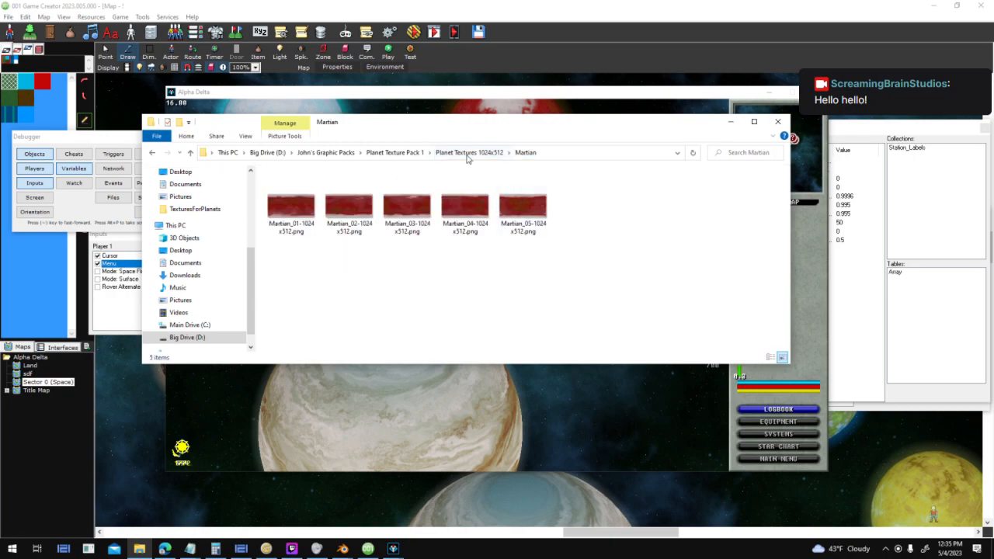
left_click(468, 152)
double_click(356, 275)
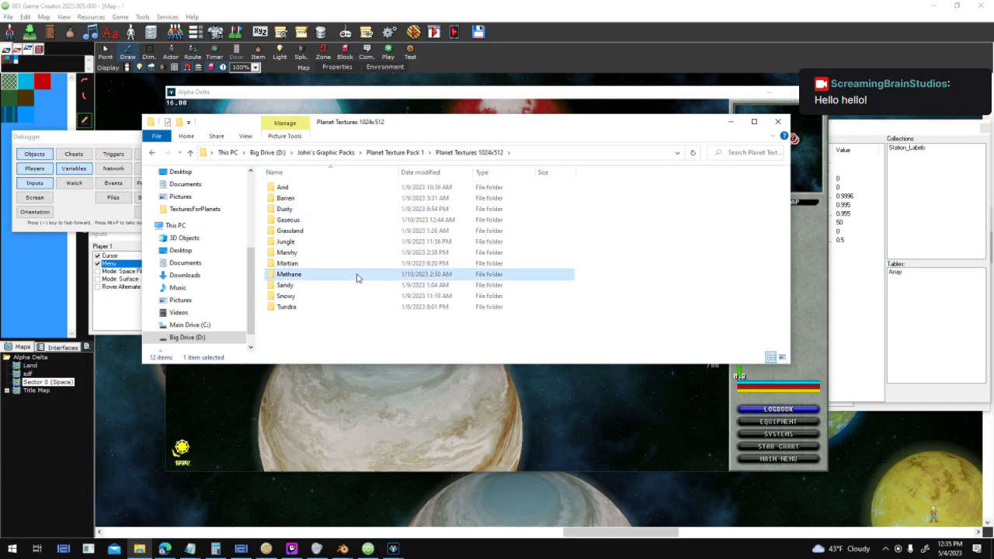
left_click(454, 152)
- Preview the first four Sandy planet textures at full size and return to the parent folder
double_click(327, 285)
double_click(301, 208)
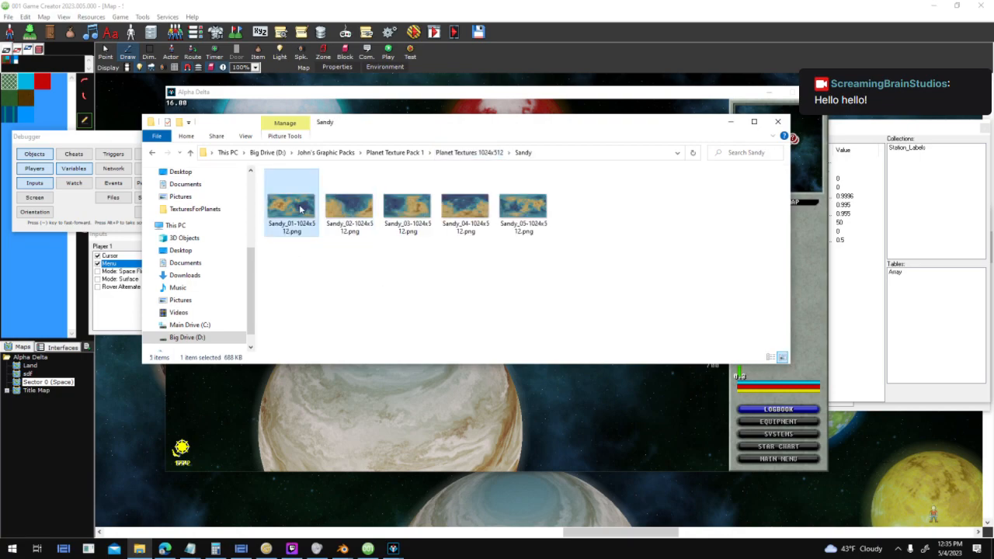
key("Right")
key("Right")
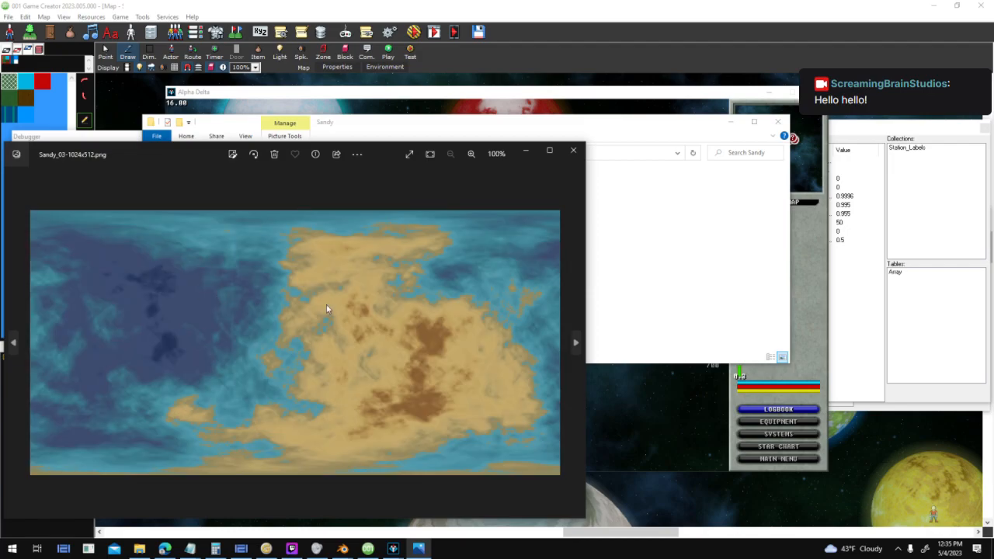
key("Right")
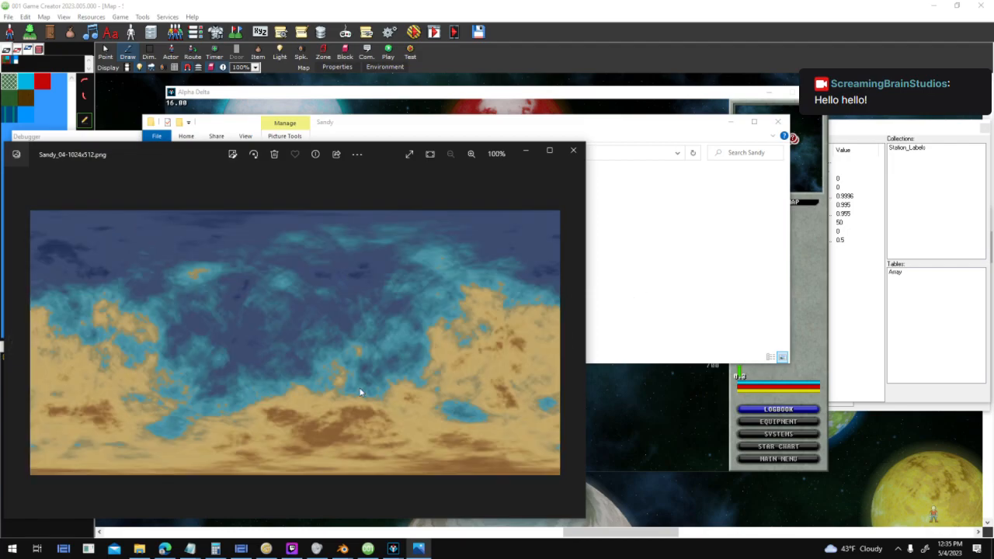
left_click(573, 150)
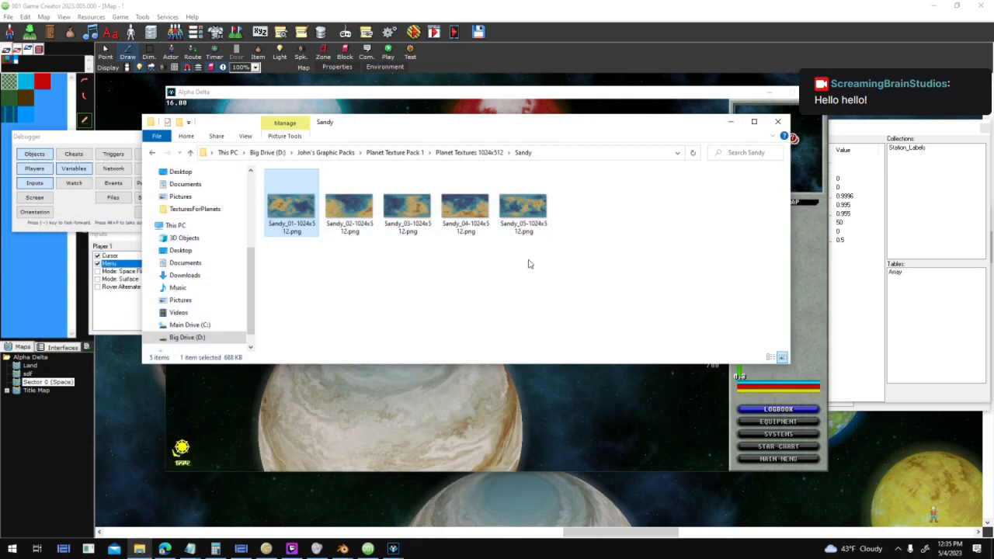
left_click(459, 153)
- Look at the texture thumbnails in the Snowy and Tundra folders
double_click(302, 305)
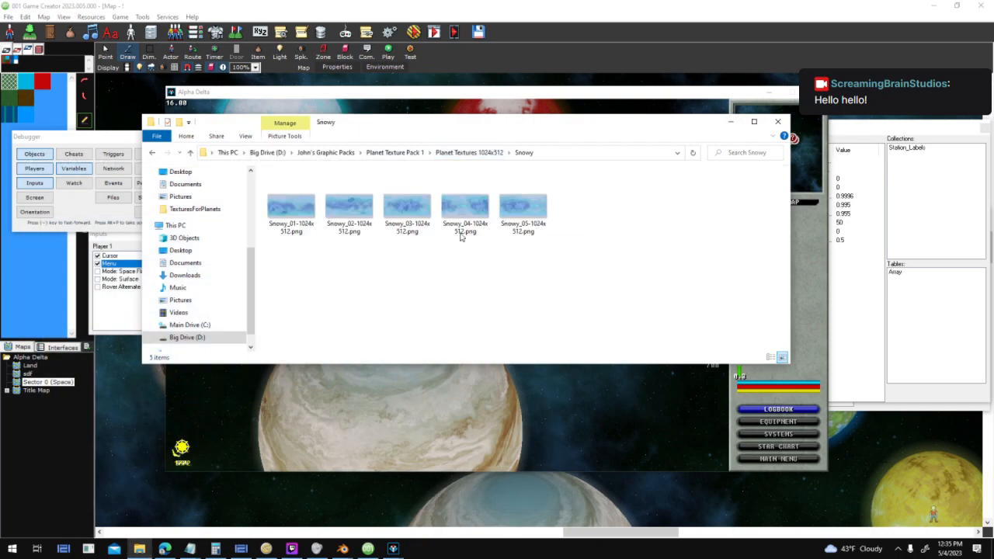
left_click(474, 153)
double_click(344, 313)
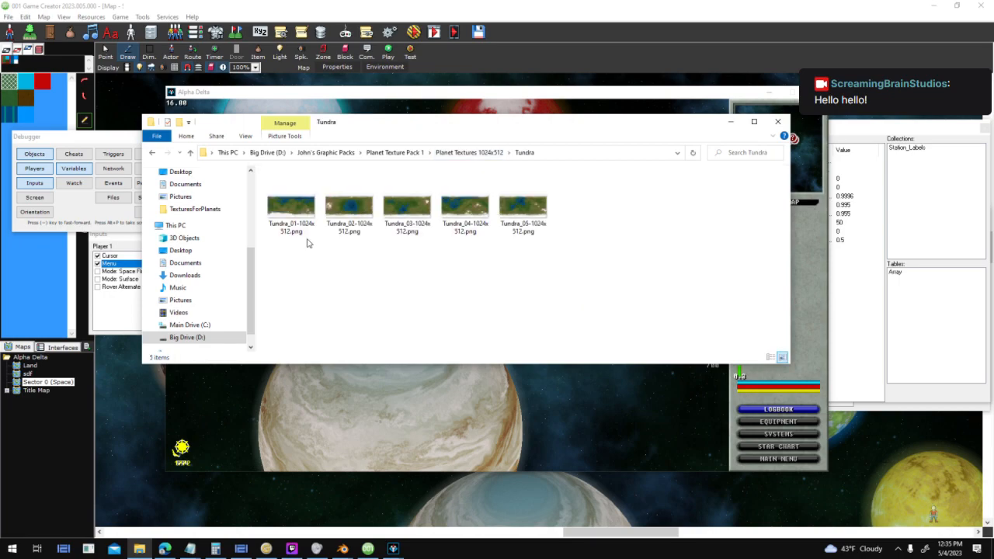
- Preview Tundra_02-1024x512.png and the pack's CoverB.png overview, and put the file browser away
double_click(349, 205)
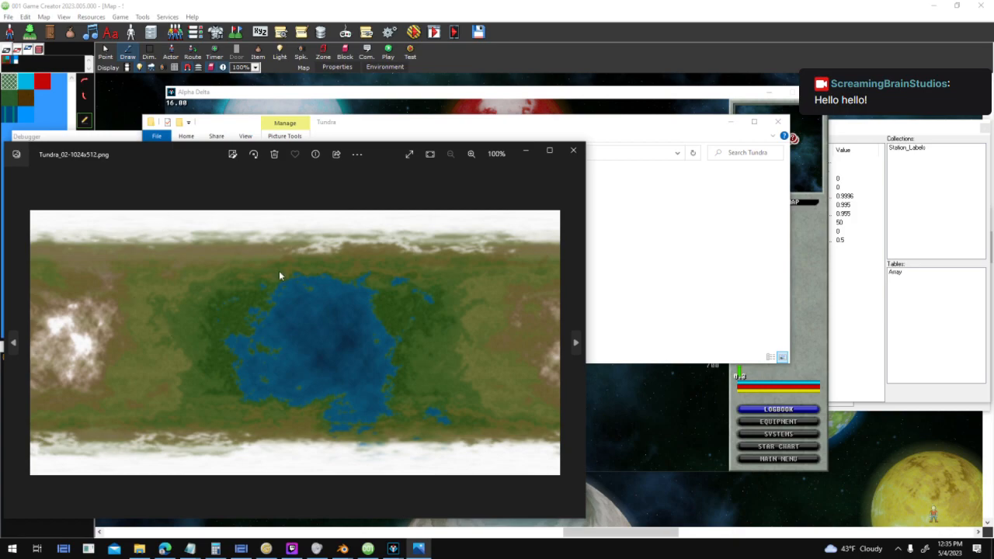
left_click(573, 150)
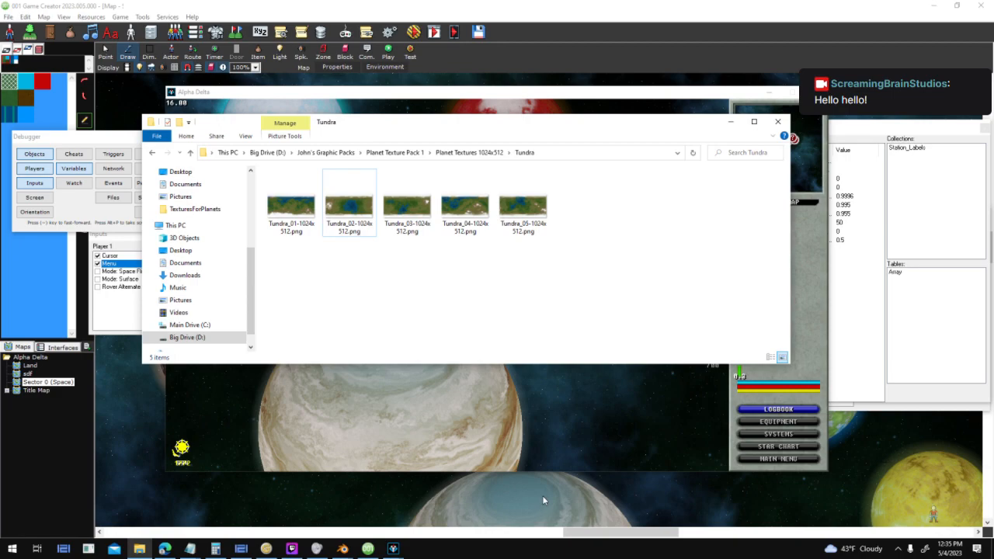
left_click(398, 153)
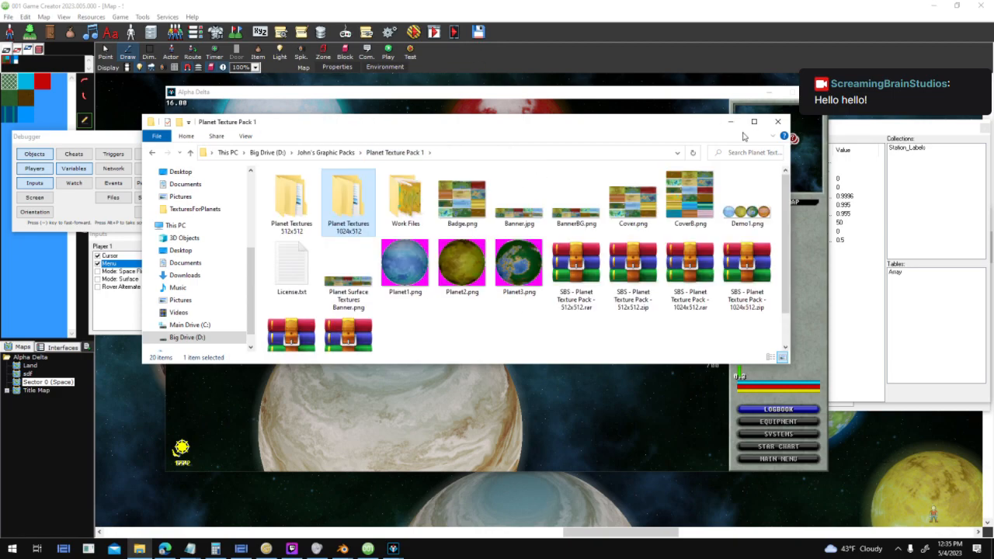
double_click(690, 199)
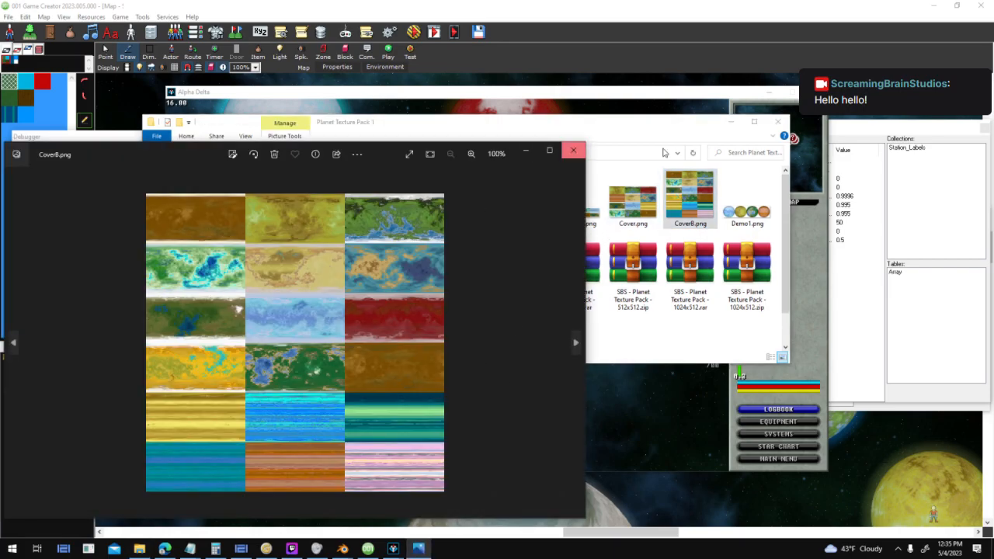
left_click(574, 151)
left_click(731, 125)
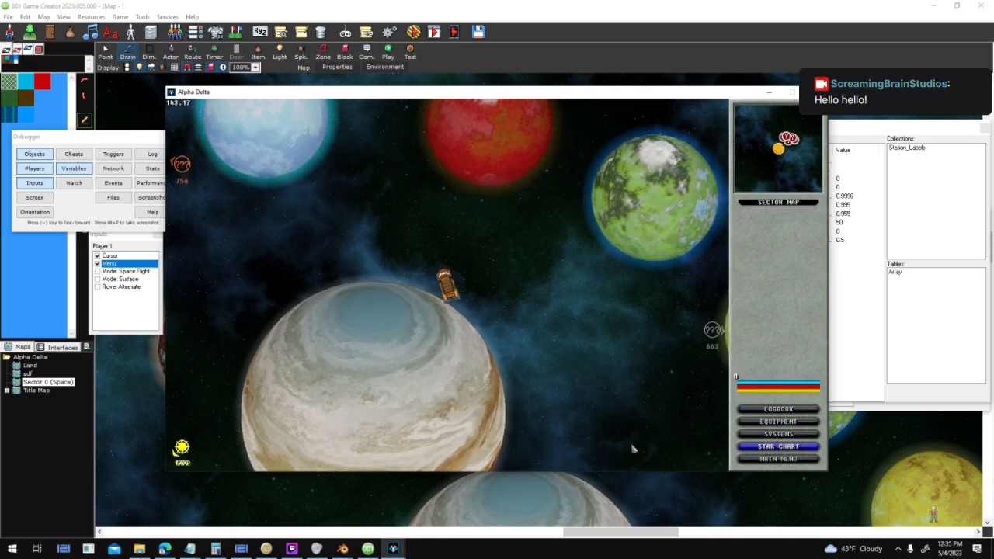
- Close the game test and move the fiery dark-red planet north of the sun and the icy planet slightly west
key("Escape")
scroll(474, 386, "down", 2)
middle_click_drag(475, 386, 380, 474)
left_click(106, 51)
left_click_drag(430, 132, 244, 264)
left_click_drag(526, 109, 444, 128)
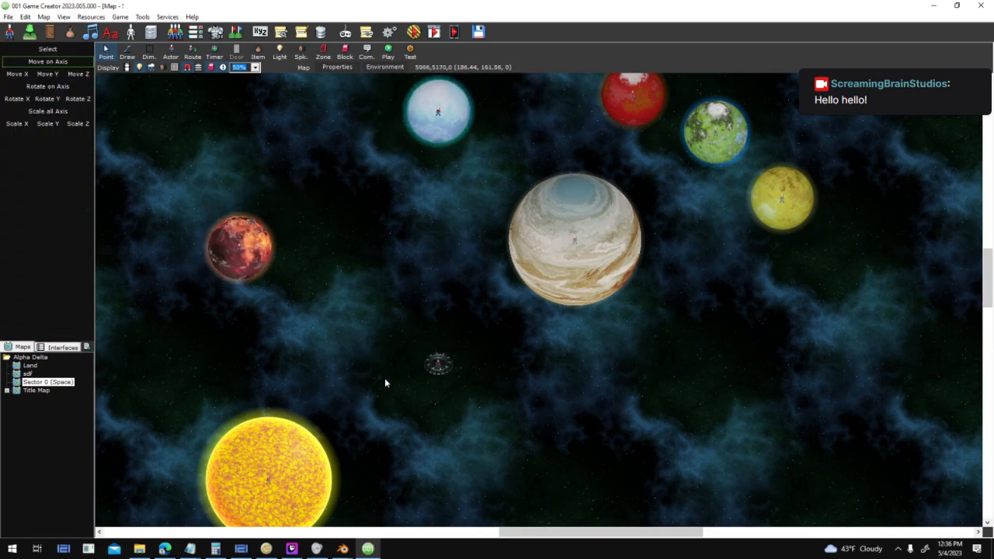
- Spread the fiery planet far west of the sun and the icy planet northwest of the sun
middle_click_drag(385, 378, 553, 313)
left_click_drag(423, 202, 56, 313)
middle_click_drag(600, 292, 767, 196)
left_click_drag(202, 228, 124, 344)
middle_click_drag(678, 145, 543, 291)
left_click_drag(644, 124, 160, 254)
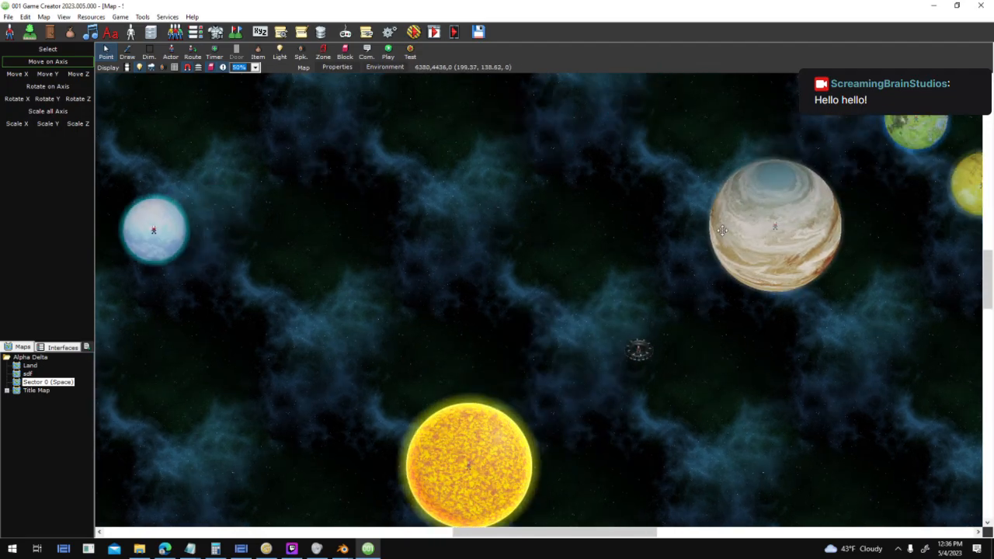
- Move the white-capped red planet farther north of the large banded planet
middle_click_drag(723, 231, 584, 372)
left_click_drag(671, 254, 648, 142)
middle_click_drag(661, 249, 610, 401)
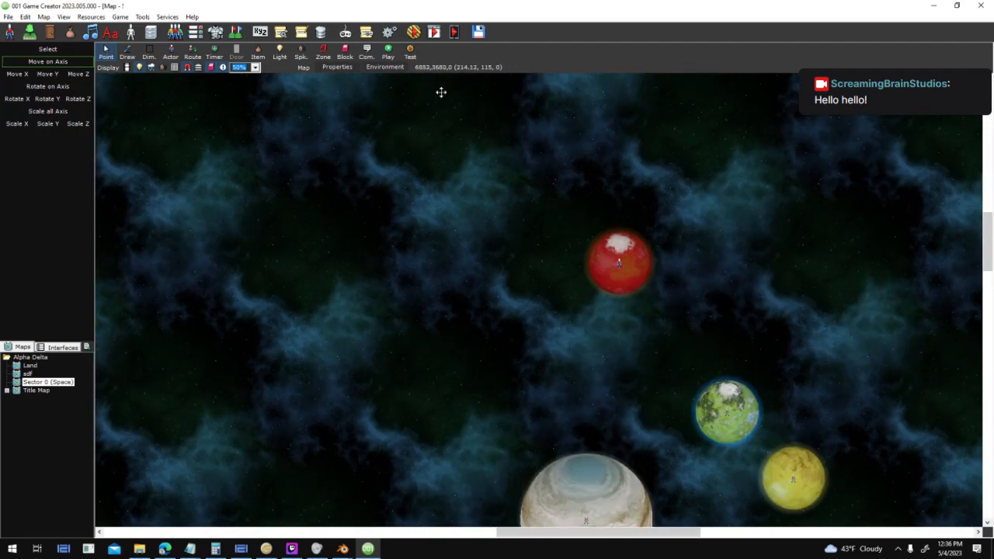
left_click_drag(513, 152, 516, 39)
middle_click_drag(547, 219, 425, 77)
middle_click_drag(510, 234, 611, 62)
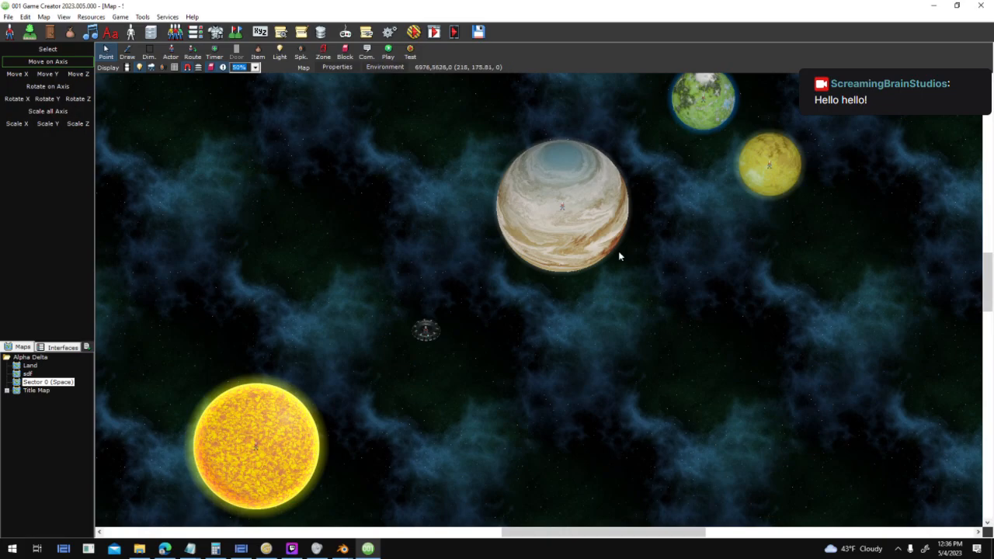
- Shift the space station slightly northeast and move the large banded planet southeast of the sun
middle_click_drag(615, 253, 637, 115)
left_click_drag(451, 194, 509, 125)
left_click_drag(550, 101, 602, 535)
middle_click_drag(583, 149, 491, 47)
left_click_drag(536, 352, 592, 466)
- Move the green planet far west of the white-capped red planet, to the northwest of the icy planet
middle_click_drag(735, 245, 459, 518)
left_click_drag(763, 225, 317, 130)
middle_click_drag(317, 130, 587, 338)
left_click_drag(582, 339, 129, 200)
middle_click_drag(264, 265, 470, 301)
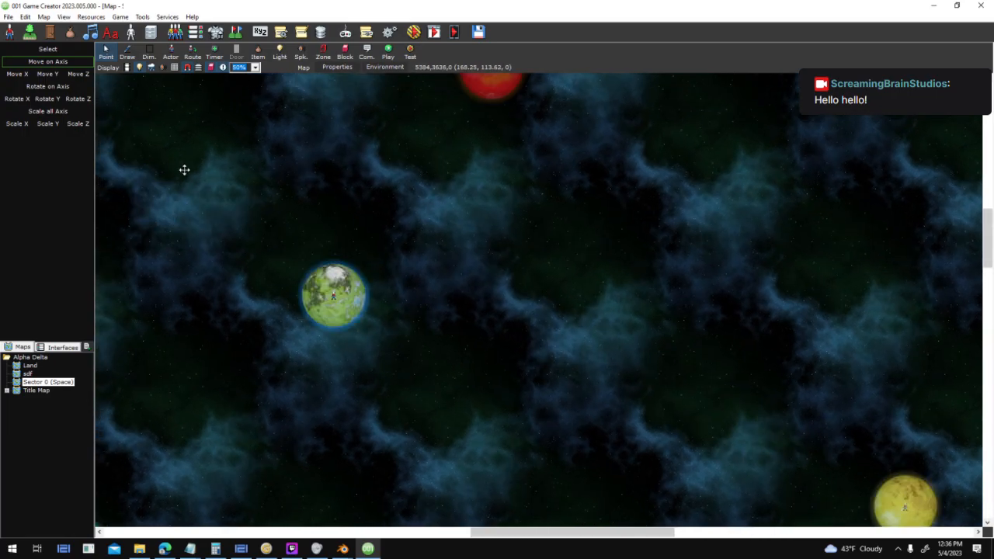
left_click_drag(206, 177, 167, 181)
middle_click_drag(607, 357, 771, 414)
left_click_drag(320, 242, 64, 165)
middle_click_drag(720, 383, 906, 459)
left_click_drag(235, 218, 180, 173)
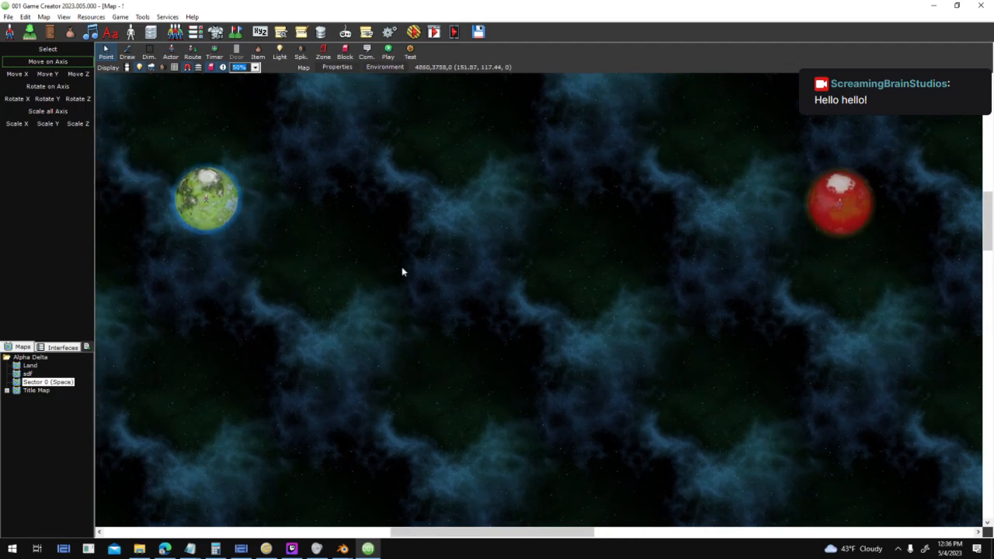
middle_click_drag(567, 409, 595, 346)
middle_click_drag(254, 159, 212, 269)
left_click_drag(212, 269, 228, 417)
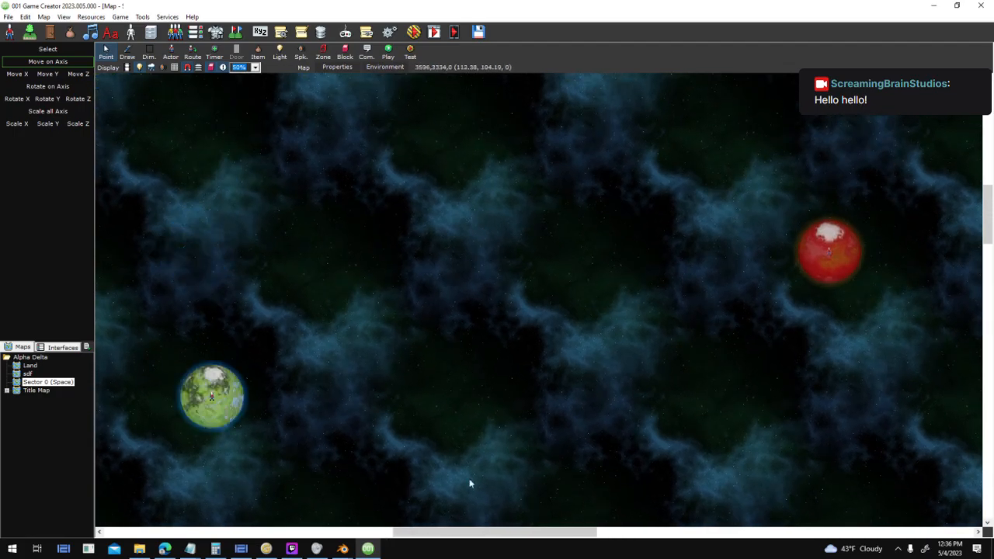
- Reposition the yellow planet and the station northeast of the sun, with the yellow planet just east of the station
middle_click_drag(694, 471, 540, 275)
middle_click_drag(632, 443, 588, 350)
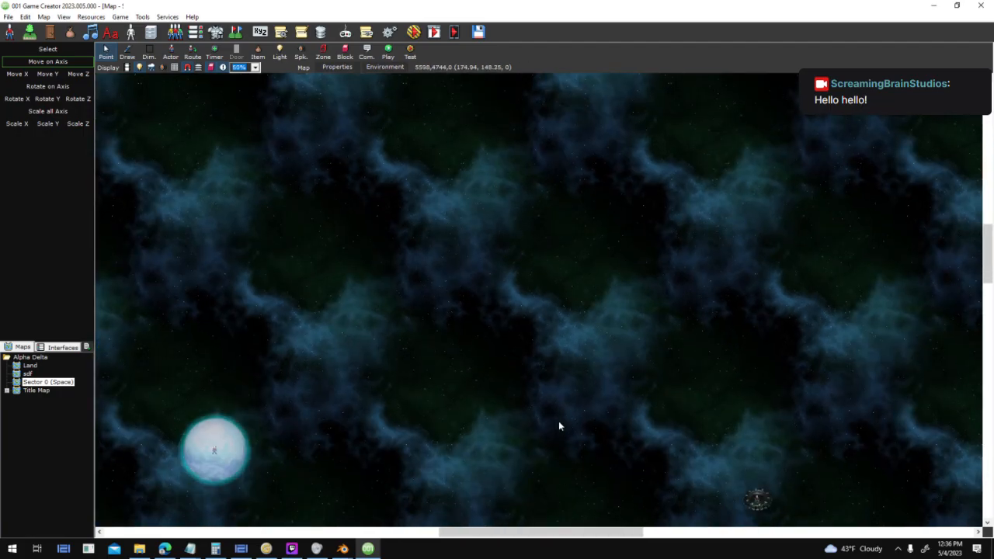
middle_click_drag(562, 458, 611, 188)
middle_click_drag(573, 326, 371, 464)
left_click_drag(826, 222, 623, 250)
left_click_drag(581, 302, 606, 253)
left_click_drag(636, 246, 732, 221)
left_click_drag(588, 273, 616, 281)
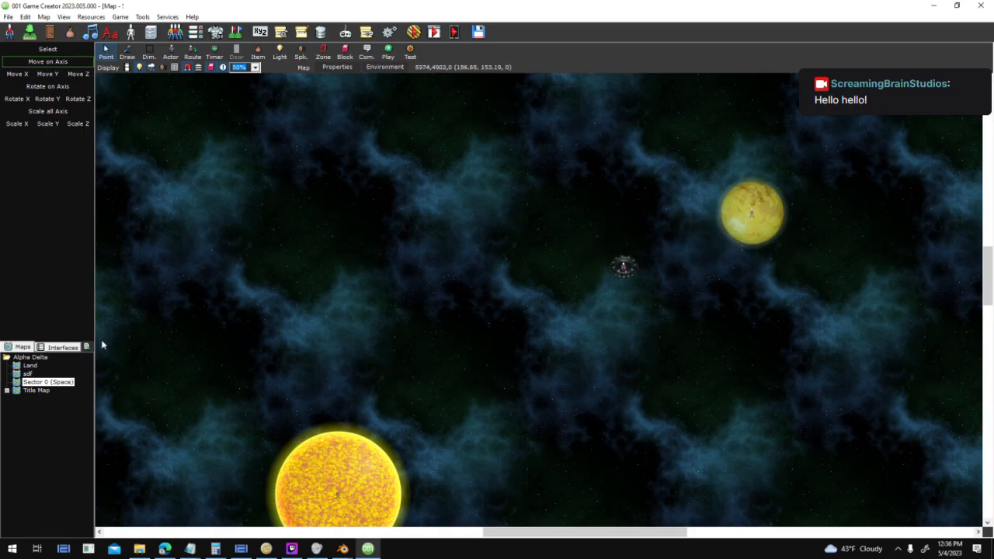
- Leave the Sector 0 map and review the planet description and actor template tasks in To Do.txt
left_click(54, 349)
left_click(464, 309)
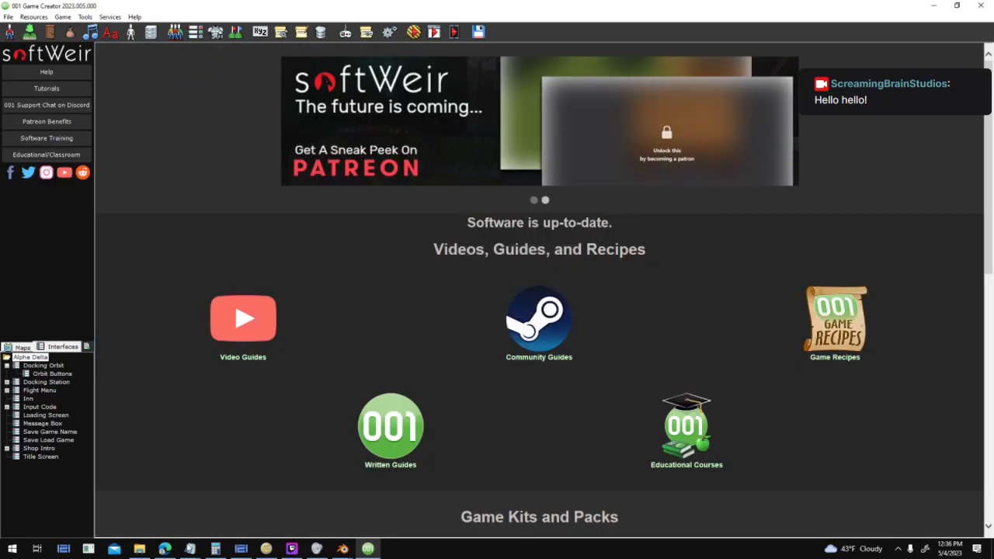
mouse_move(190, 549)
left_click(190, 497)
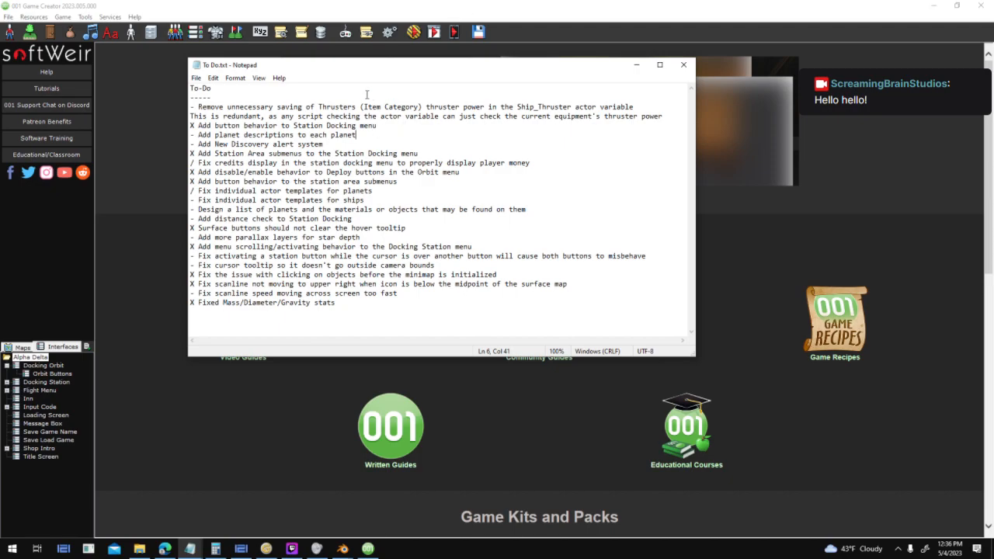
left_click_drag(369, 137, 199, 138)
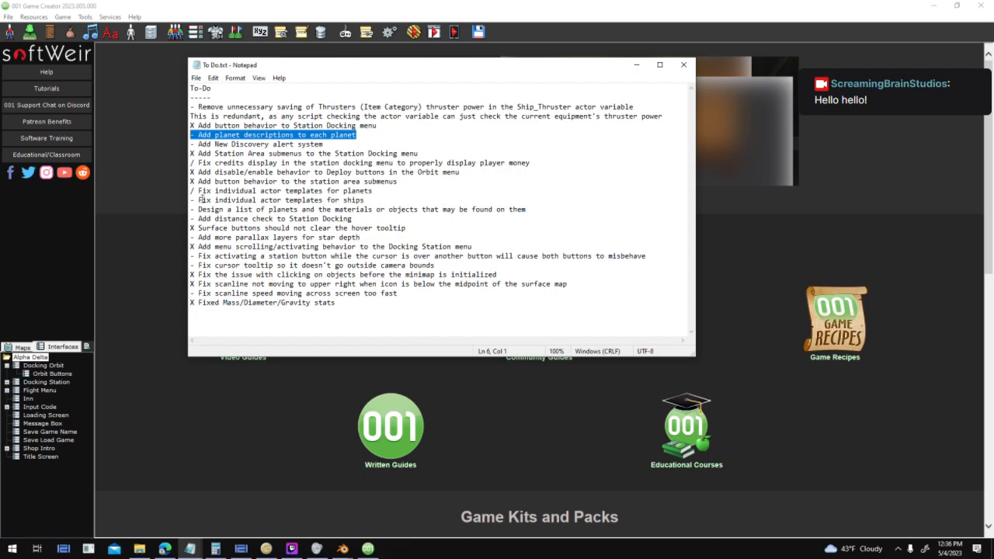
left_click_drag(193, 190, 198, 191)
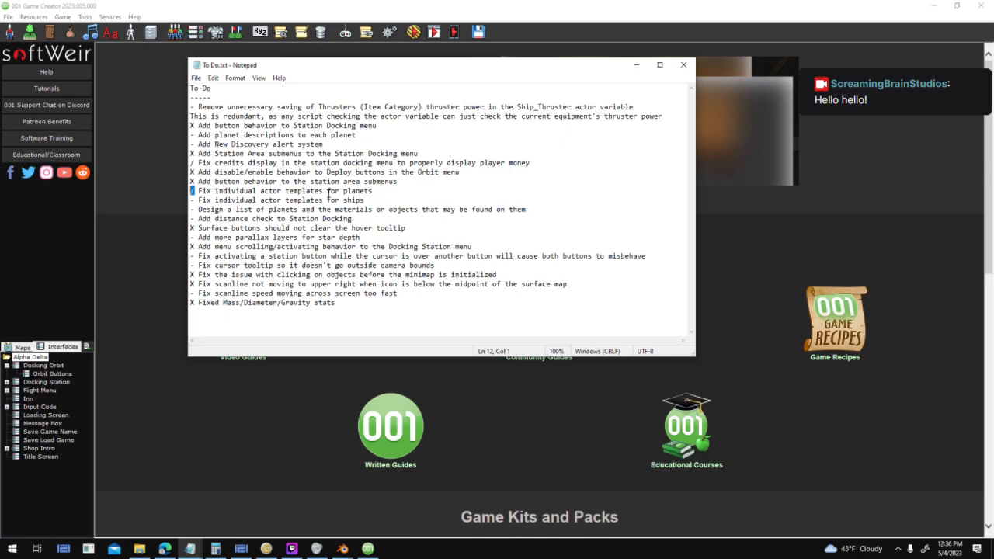
left_click_drag(365, 199, 202, 200)
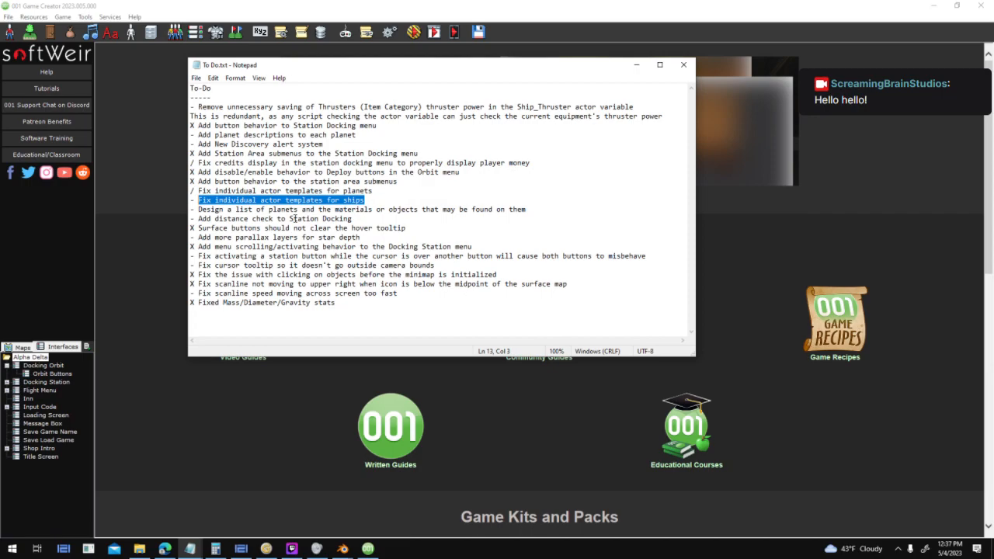
left_click(129, 386)
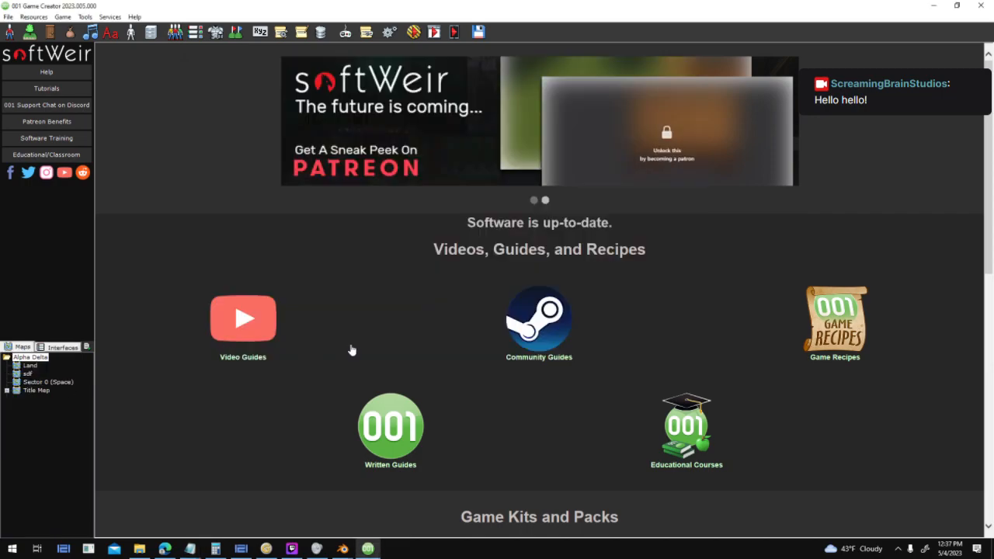
- Reopen the Sector 0 (Space) map and place an NPC Ship actor at 6448, 4432, 0, northwest of the station
double_click(52, 382)
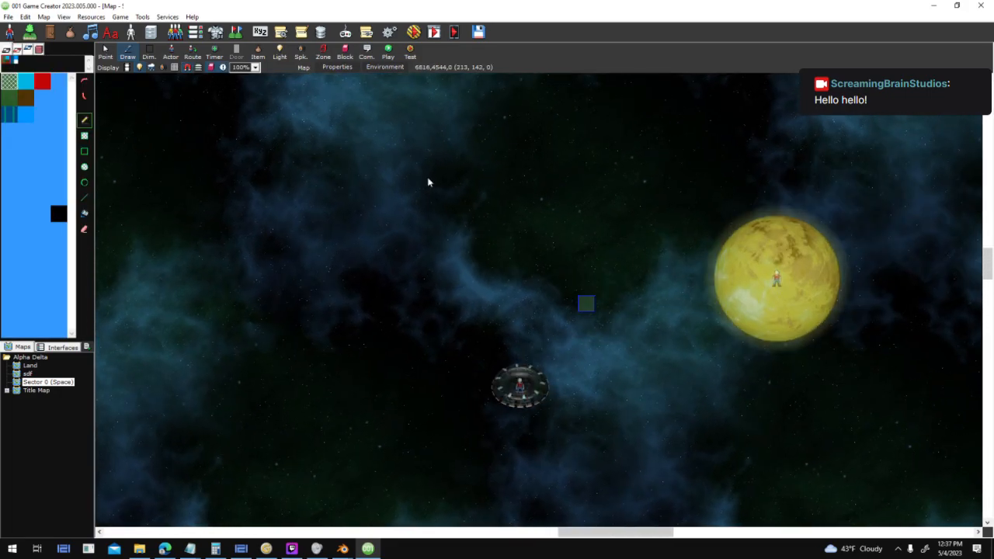
left_click(172, 53)
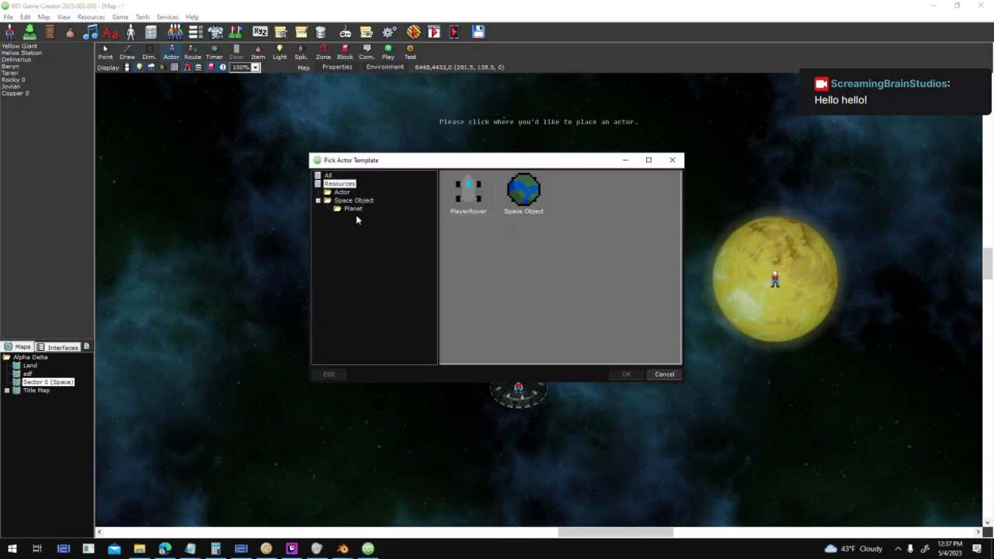
left_click(342, 192)
left_click(544, 203)
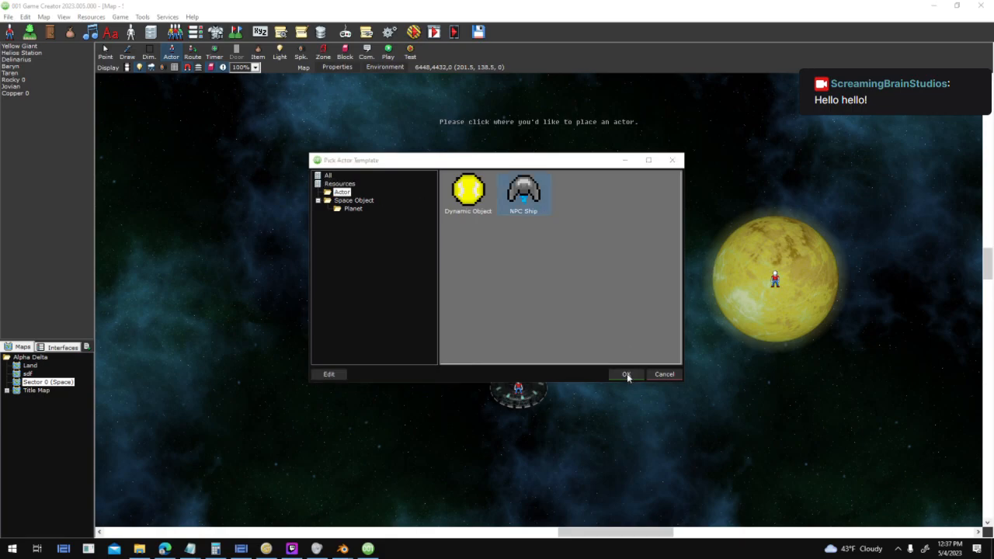
left_click(627, 374)
left_click(394, 251)
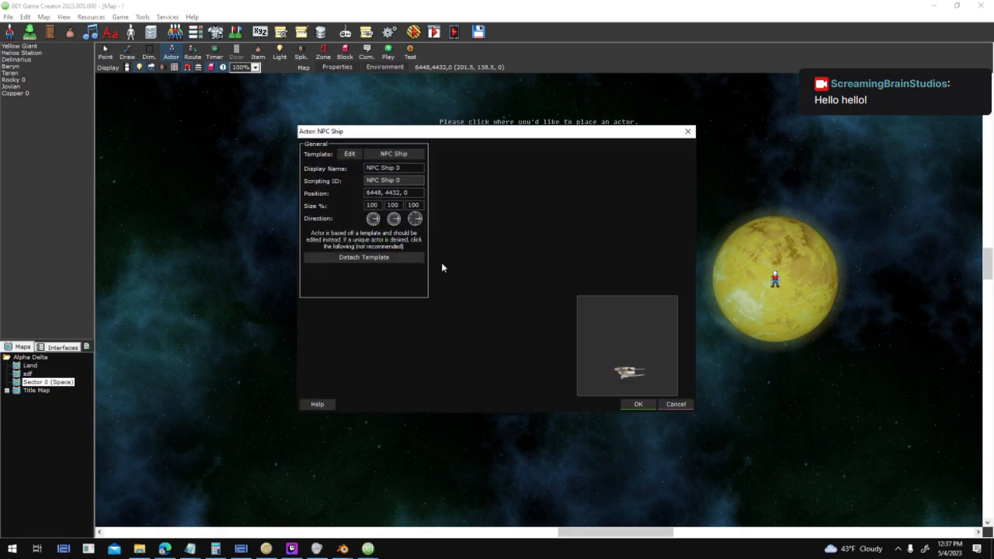
left_click(638, 404)
- Hide the actor markers on the map and move the NPC ship to about 6368, 4400
scroll(652, 482, "up", 3)
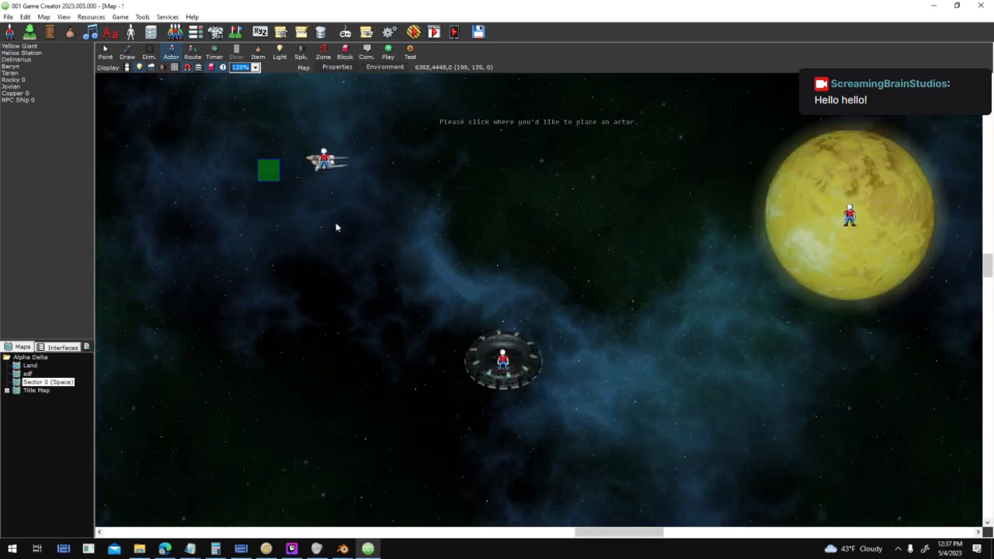
middle_click_drag(406, 261, 668, 451)
left_click(223, 68)
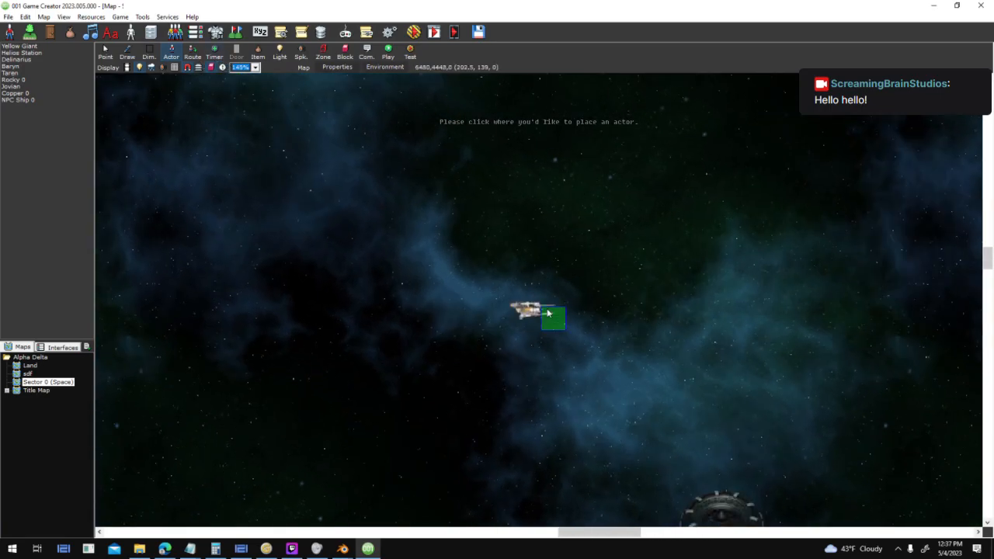
left_click(105, 51)
left_click(544, 312)
left_click_drag(544, 312, 488, 289)
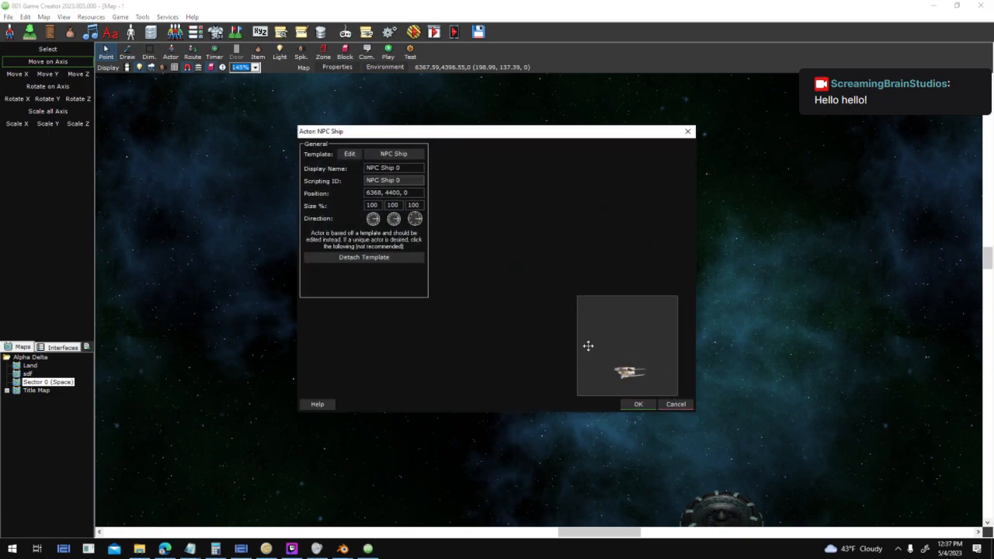
left_click(638, 404)
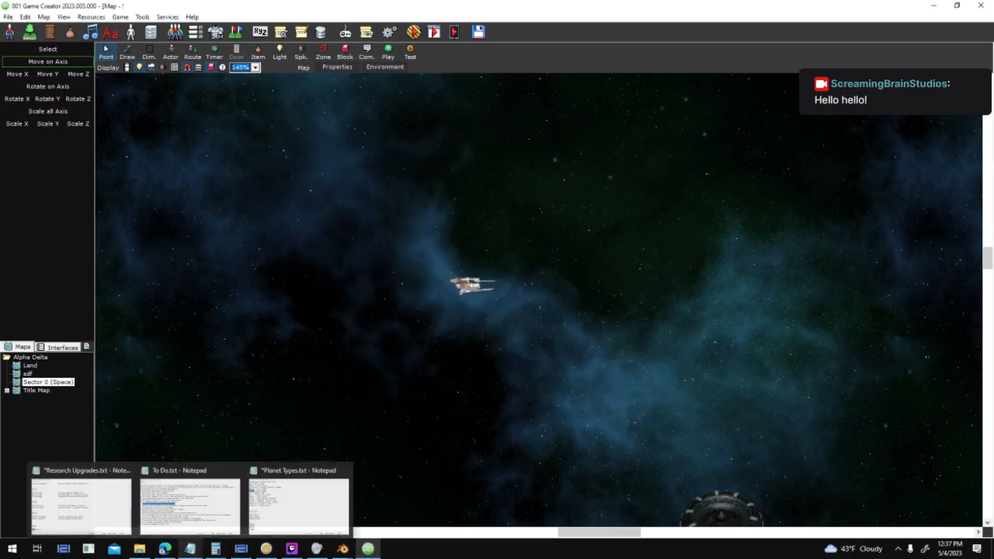
- Switch to the Edge browser and open quaternius.com
left_click(165, 550)
left_click(414, 13)
type("qua")
key("Return")
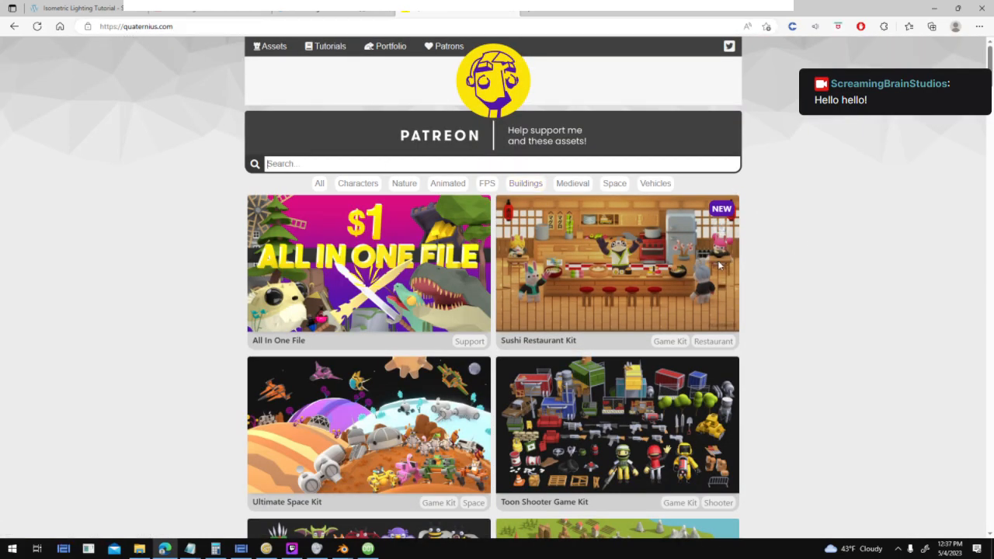
- Browse the 3D asset packs on the Quaternius site for space and spaceship kits and return to 001 Game Creator
scroll(811, 250, "down", 2)
scroll(833, 250, "down", 1)
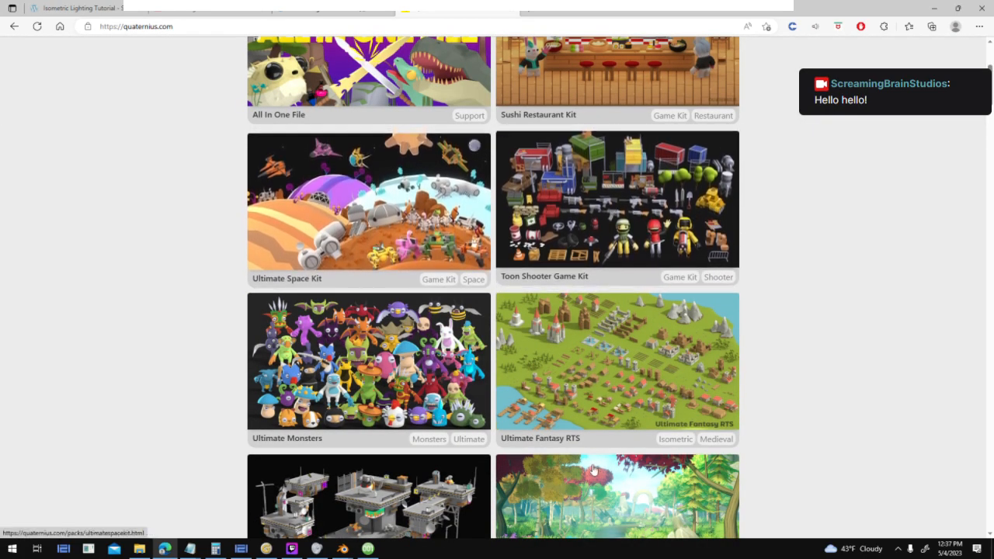
scroll(474, 478, "down", 4)
scroll(473, 477, "down", 15)
scroll(614, 370, "down", 17)
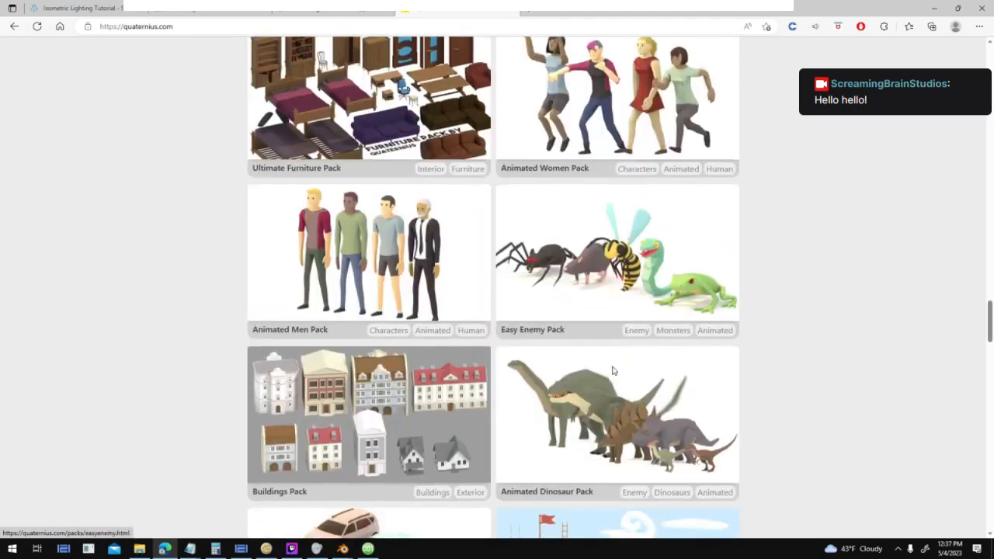
scroll(614, 371, "up", 15)
scroll(613, 370, "up", 10)
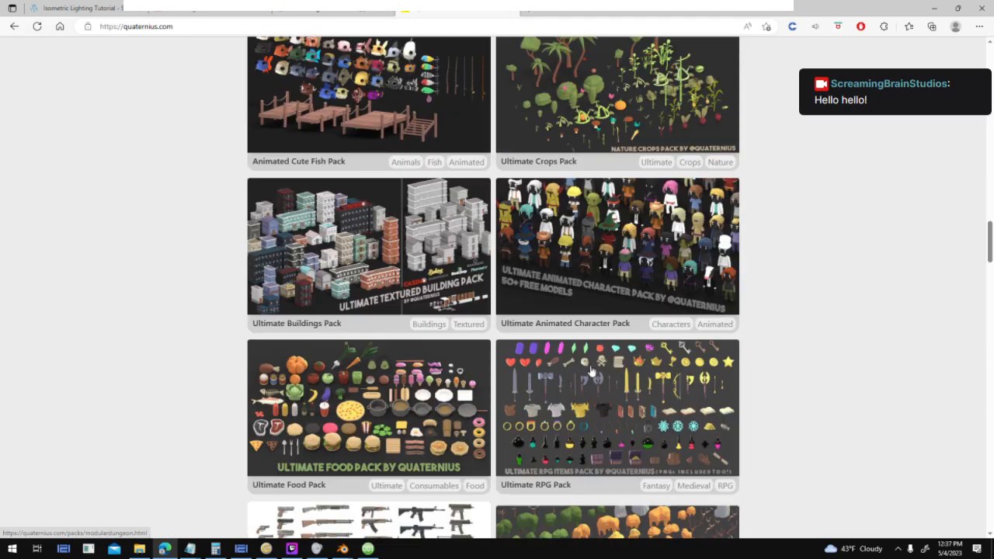
scroll(570, 332, "up", 10)
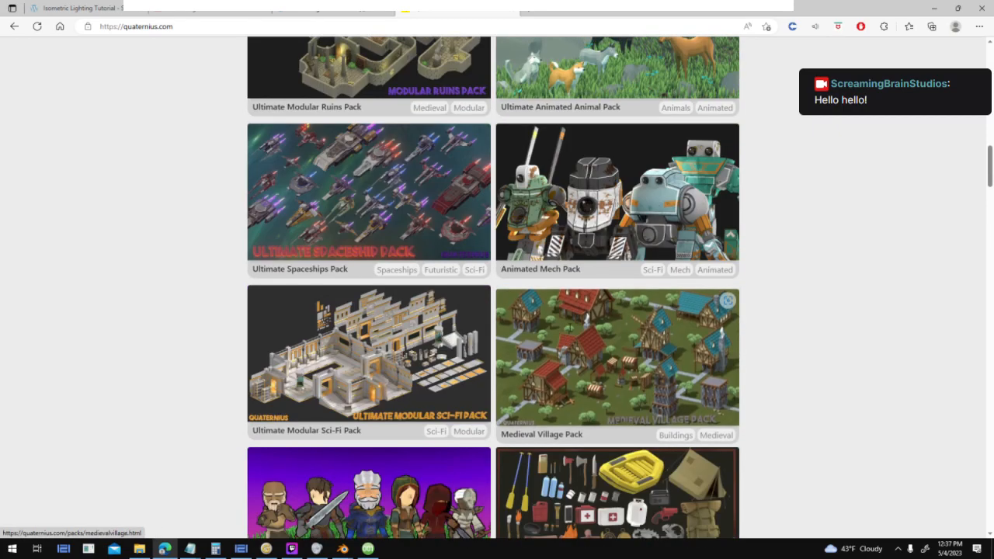
scroll(569, 331, "up", 4)
scroll(569, 332, "up", 10)
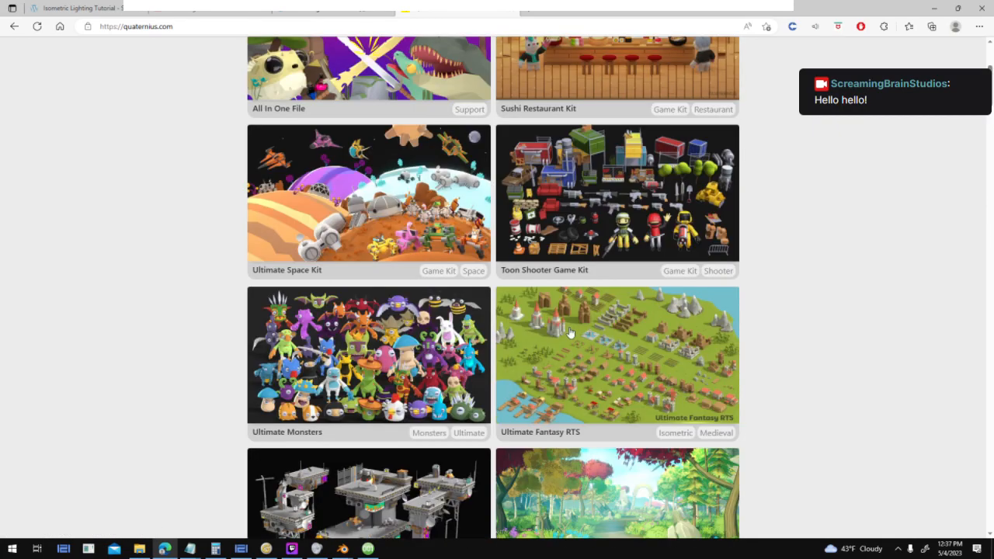
left_click(367, 548)
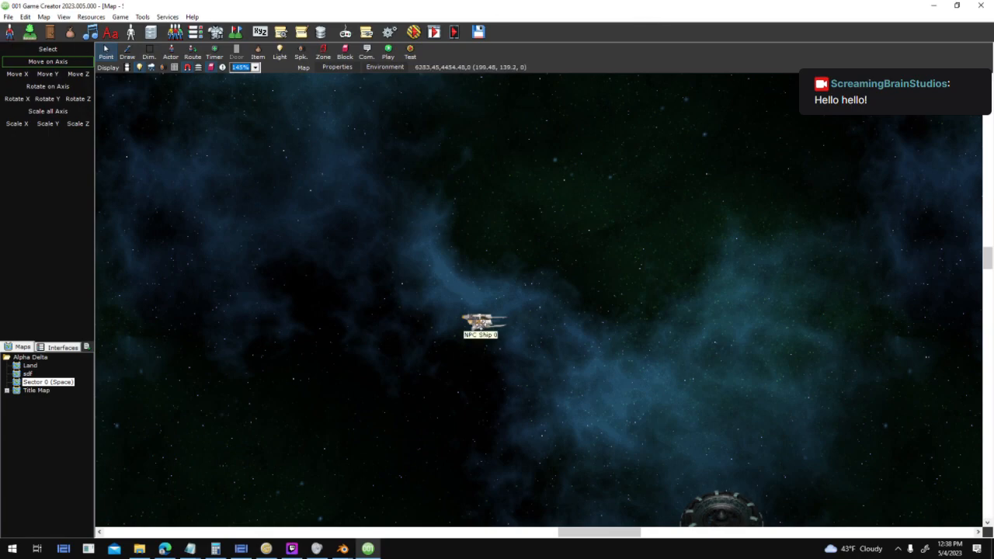
- Open the base actor of the NPC Ship actor template
left_click(131, 32)
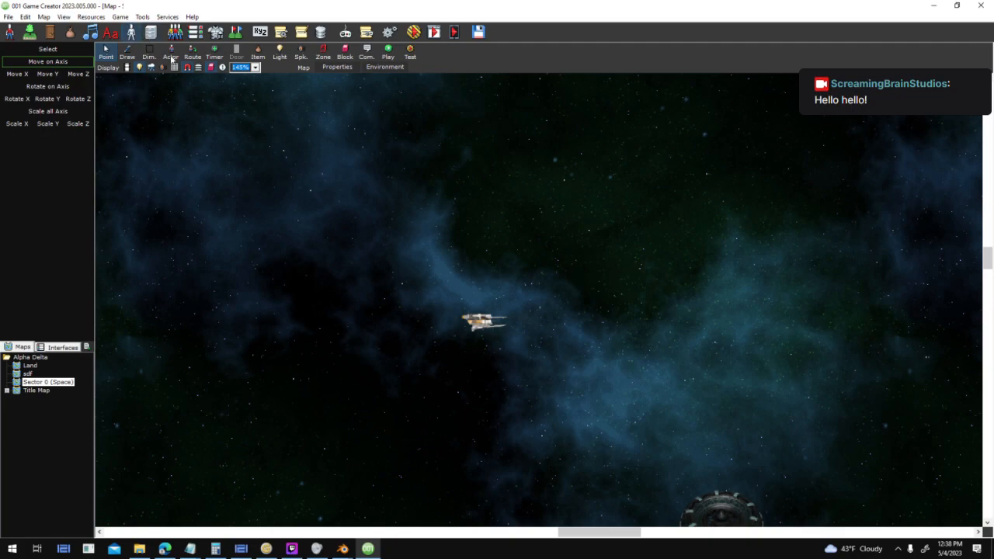
left_click(432, 203)
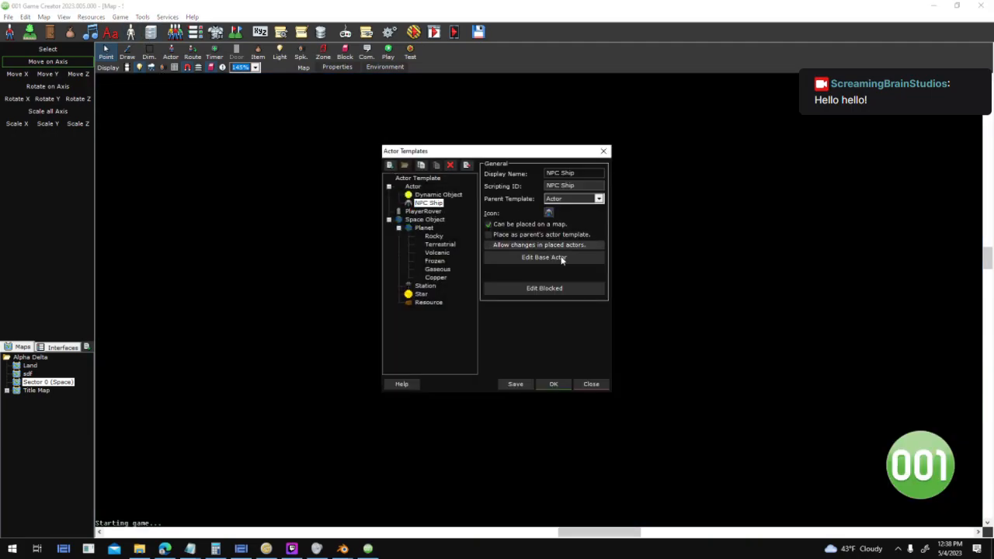
left_click(566, 255)
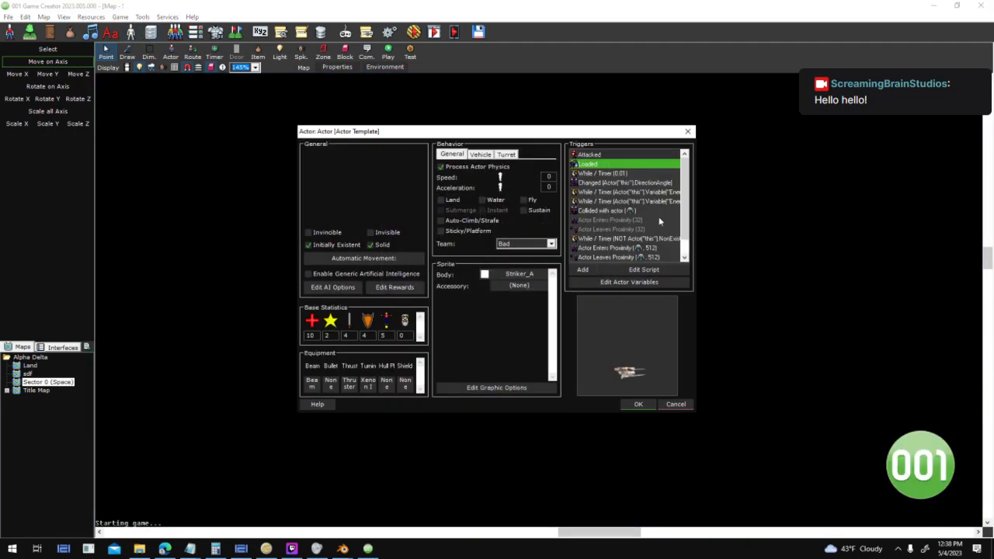
- Inspect the scripts of the NPC ship's While / Timer triggers and look through the rest of its trigger list
double_click(659, 239)
left_click(736, 117)
double_click(641, 171)
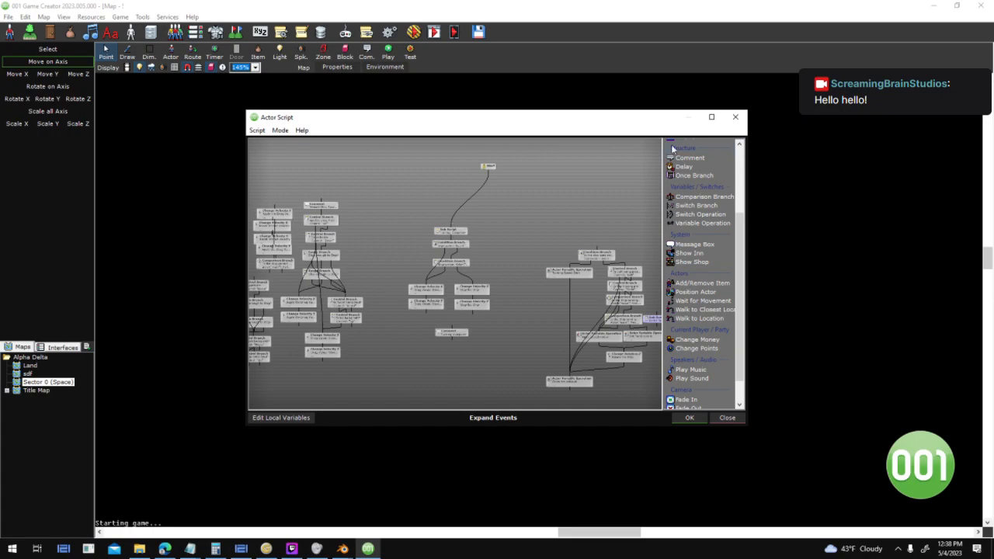
left_click(735, 116)
double_click(645, 191)
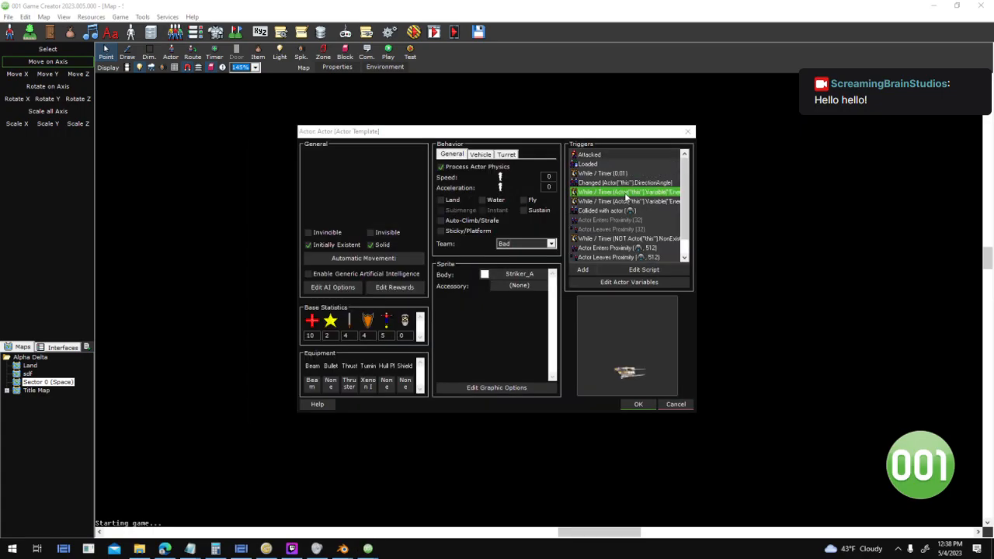
left_click(735, 117)
double_click(644, 201)
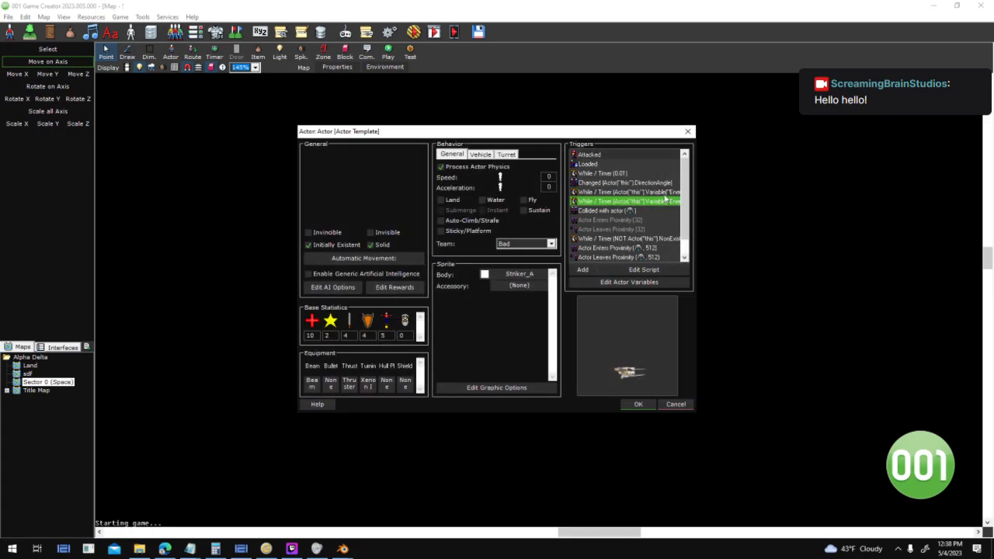
left_click(736, 117)
left_click(686, 257)
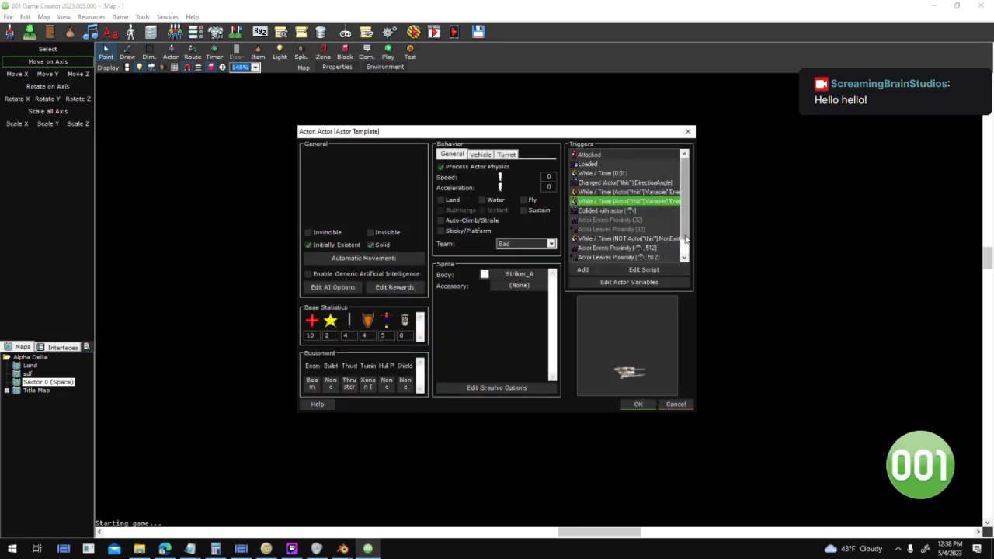
left_click(686, 257)
left_click_drag(685, 225, 686, 214)
- Examine the Pose Changer sub script in the NPC ship's DirectionAngle changed trigger, maximized, and close the actor templates
left_click(653, 184)
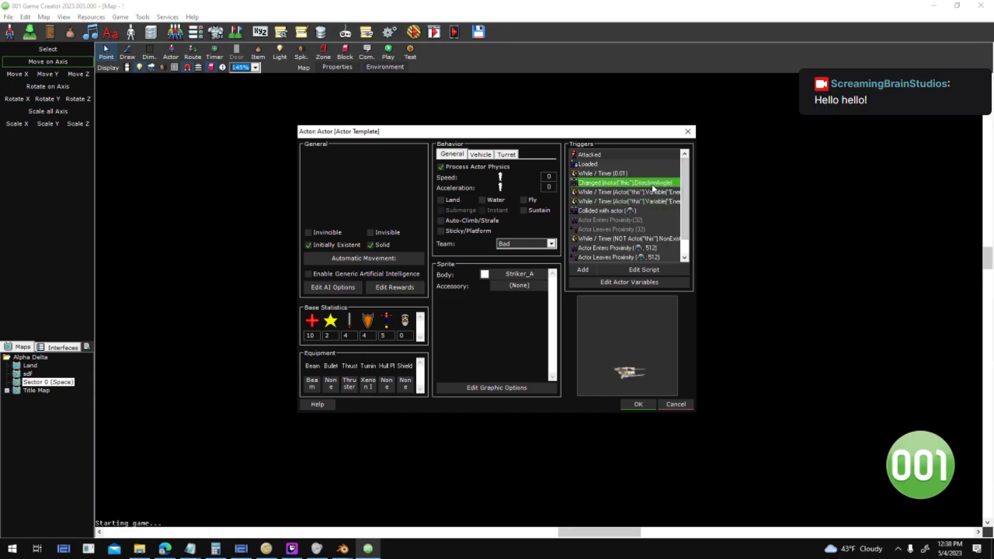
double_click(654, 184)
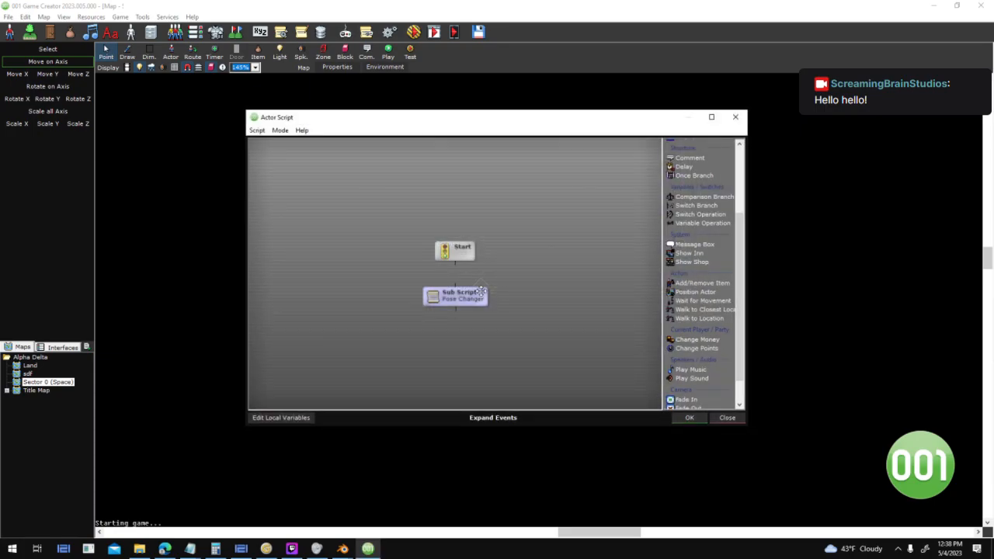
left_click(710, 117)
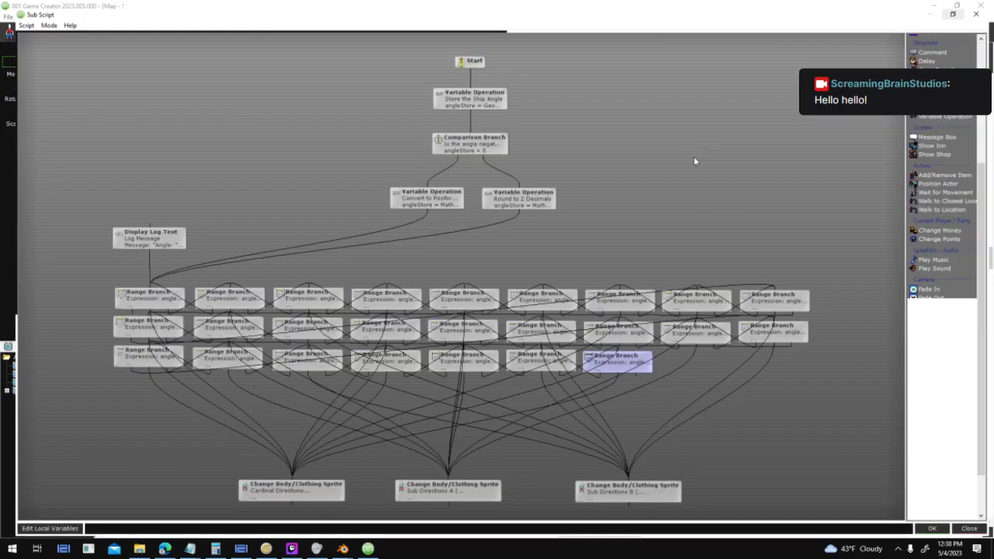
left_click(957, 5)
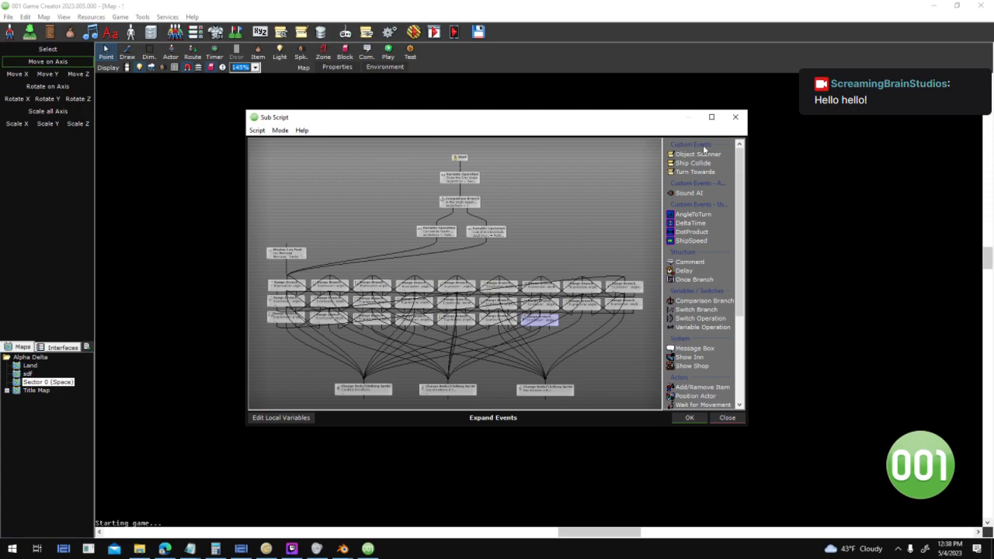
left_click(700, 420)
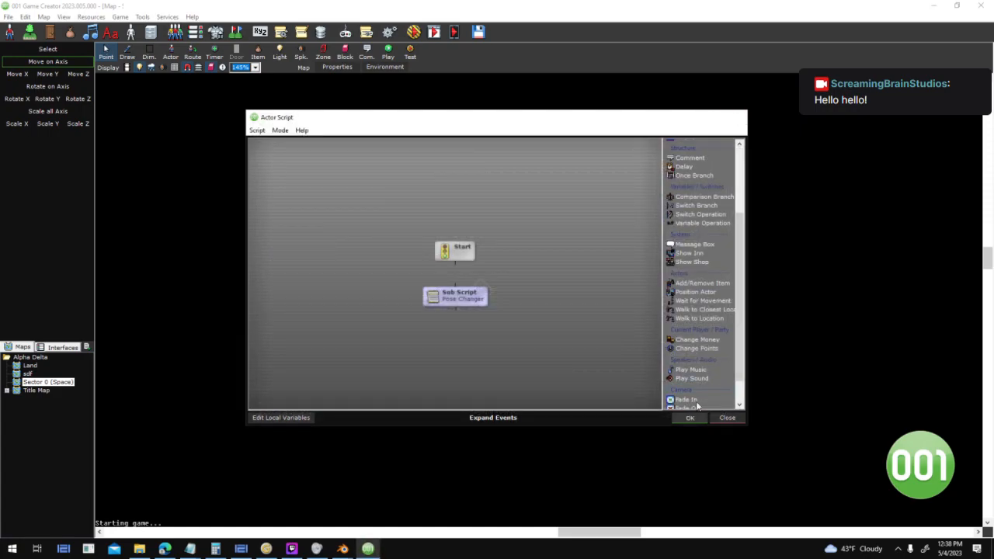
left_click(690, 418)
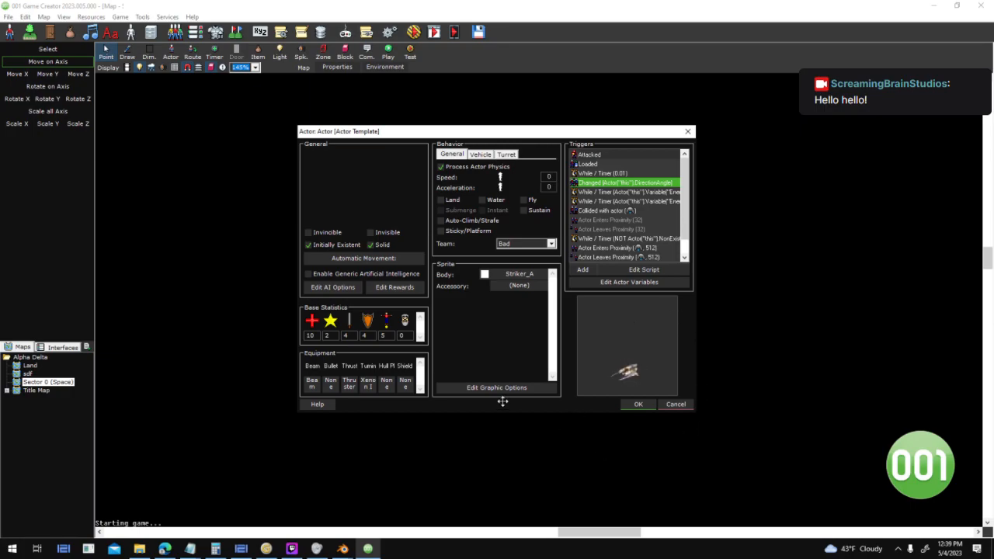
left_click(638, 405)
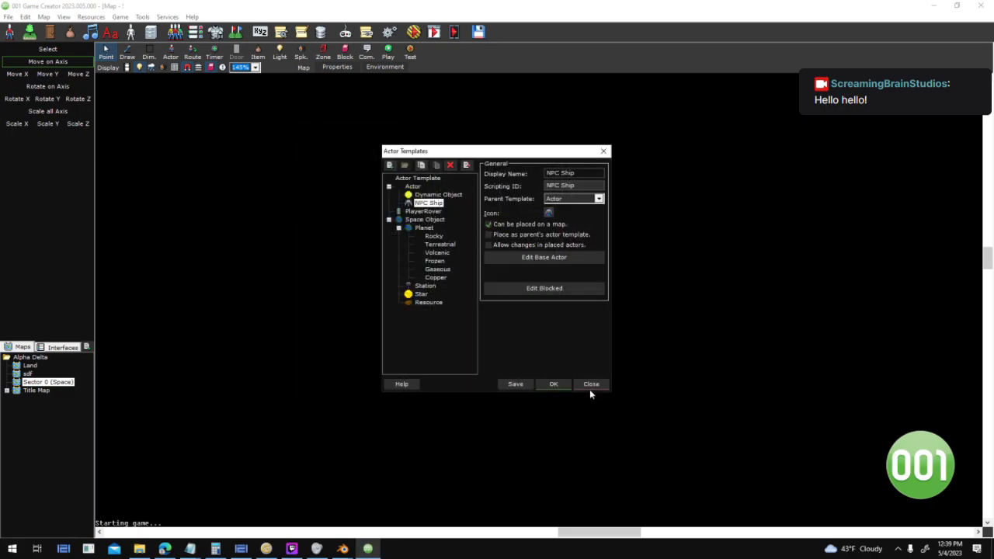
left_click(591, 387)
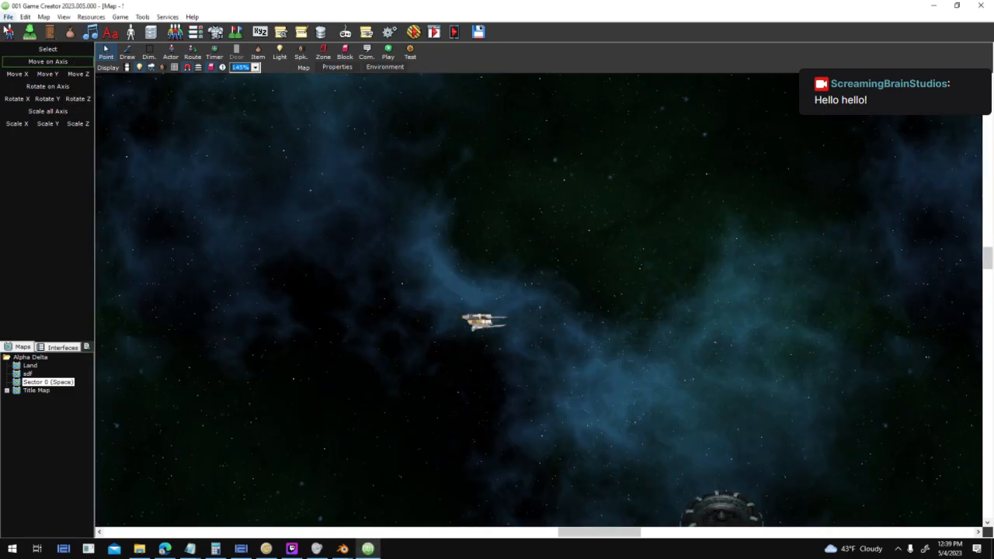
- Open the sprite resources, collapse the Planet View, Docking Orbit and Planets folders, and expand the Dispatcher folder under Ships
left_click_drag(338, 216, 325, 374)
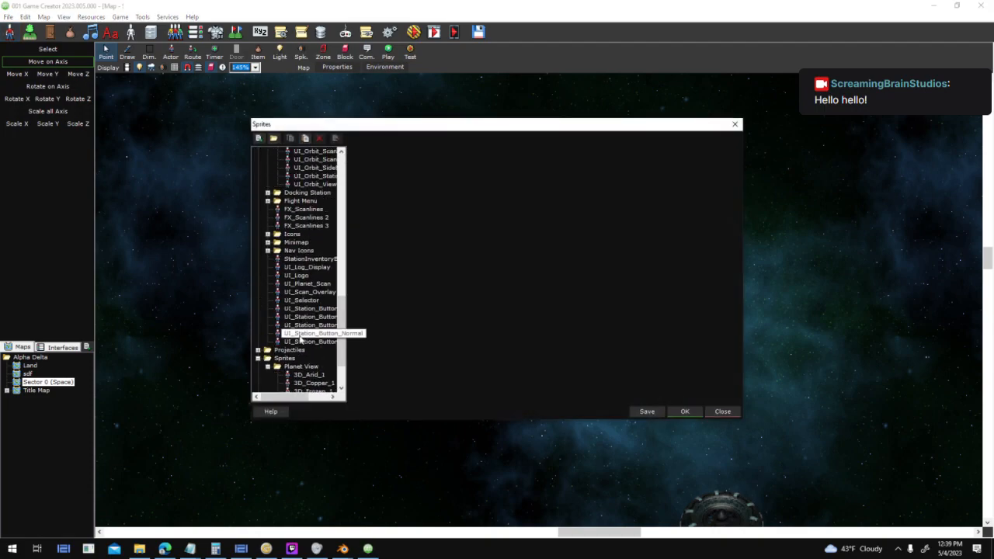
scroll(300, 337, "down", 3)
scroll(269, 312, "up", 10)
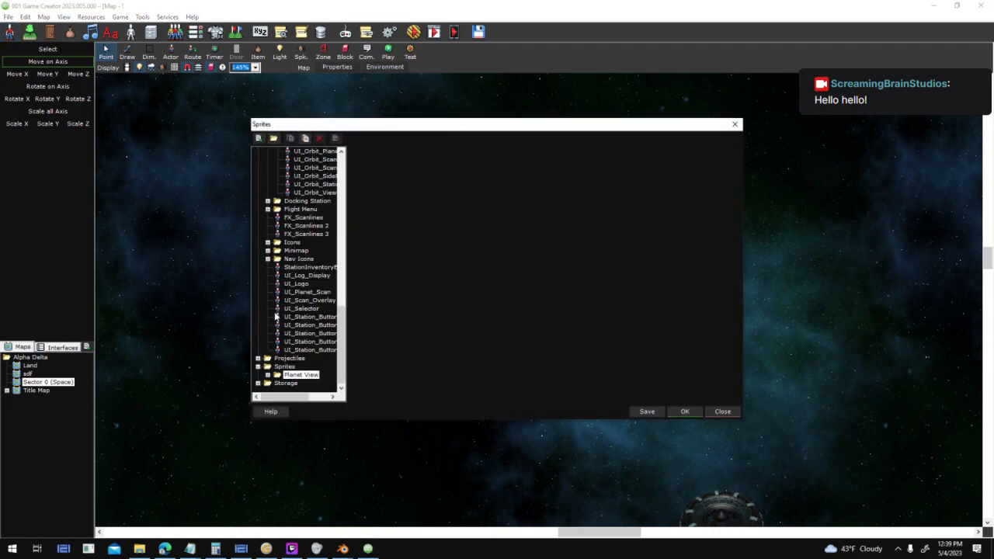
left_click(268, 285)
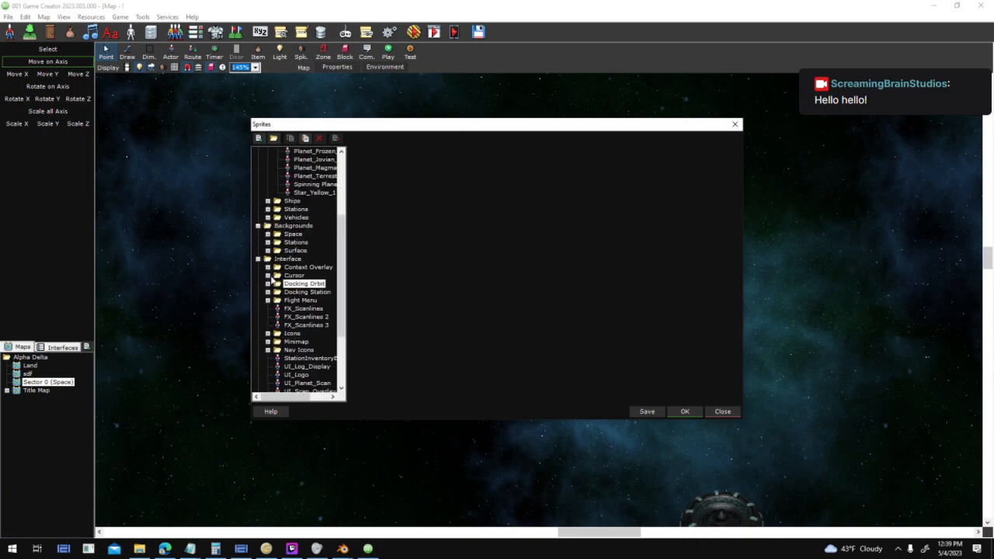
scroll(272, 283, "up", 5)
left_click(268, 176)
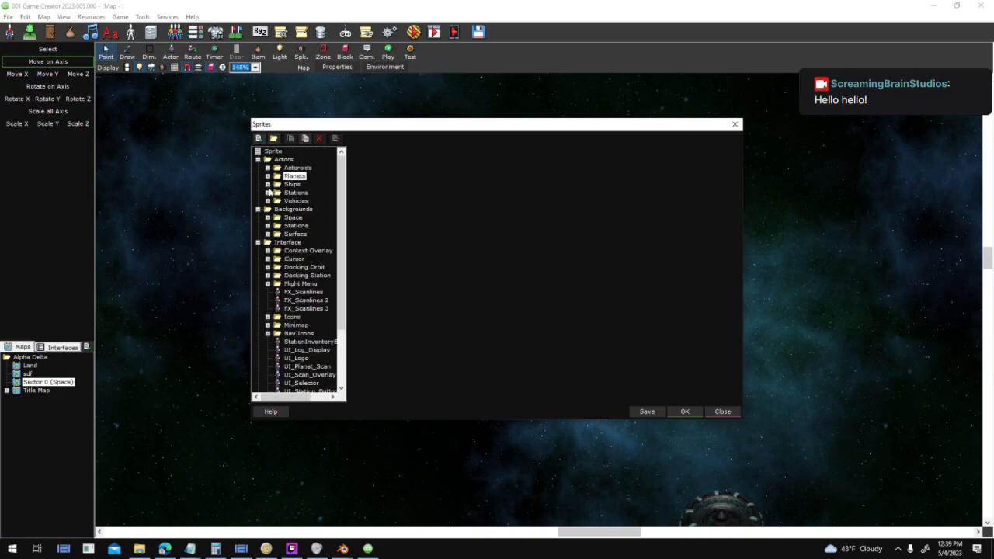
left_click(268, 184)
left_click(277, 200)
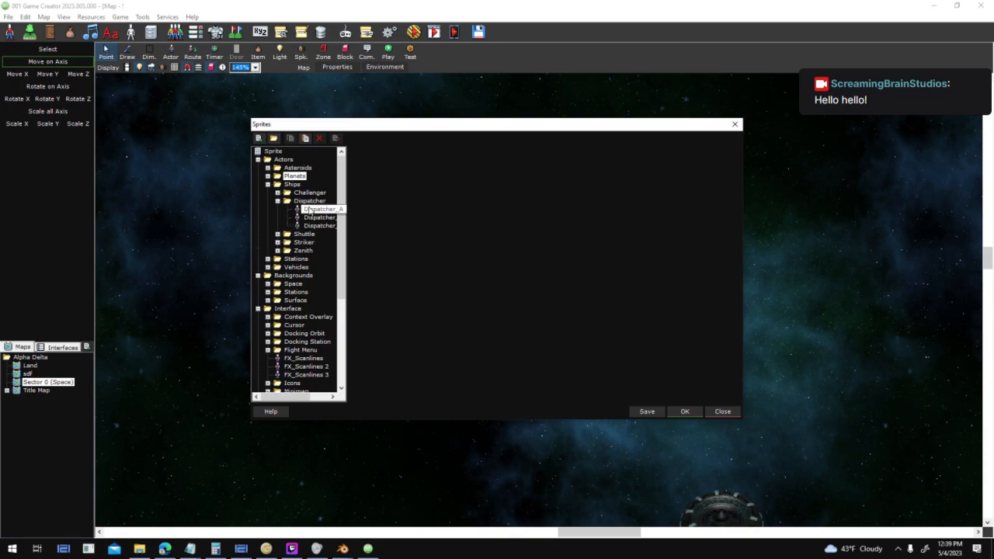
- Compare the idle graphics of the Dispatcher_A, Dispatcher_B and Dispatcher_C ship sprites
left_click(319, 217)
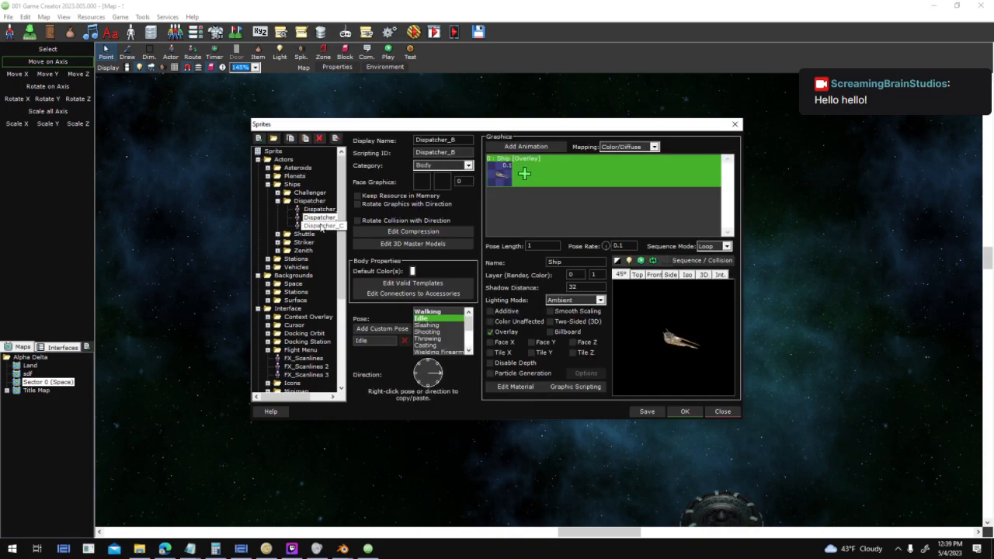
left_click(323, 209)
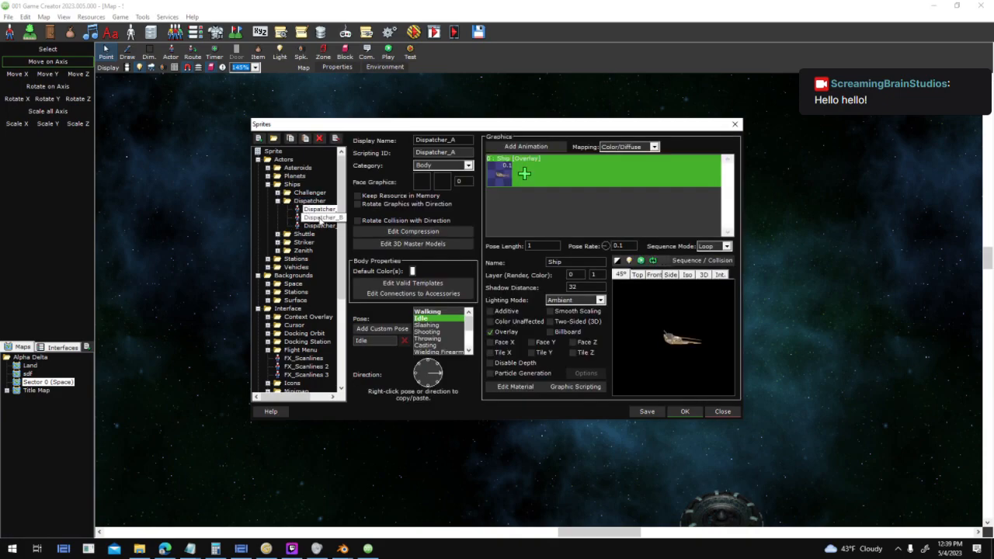
left_click(321, 226)
left_click(325, 211)
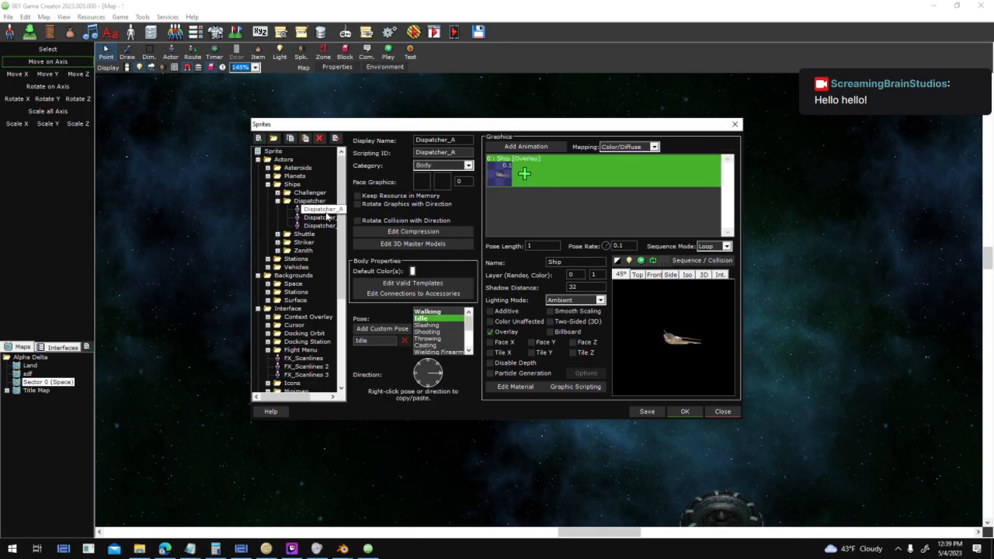
left_click(325, 226)
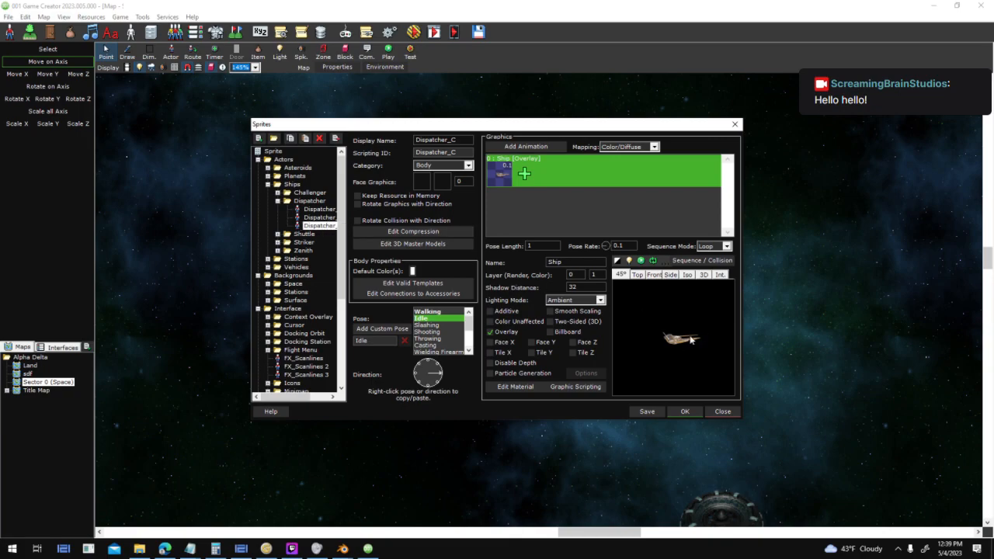
left_click(318, 209)
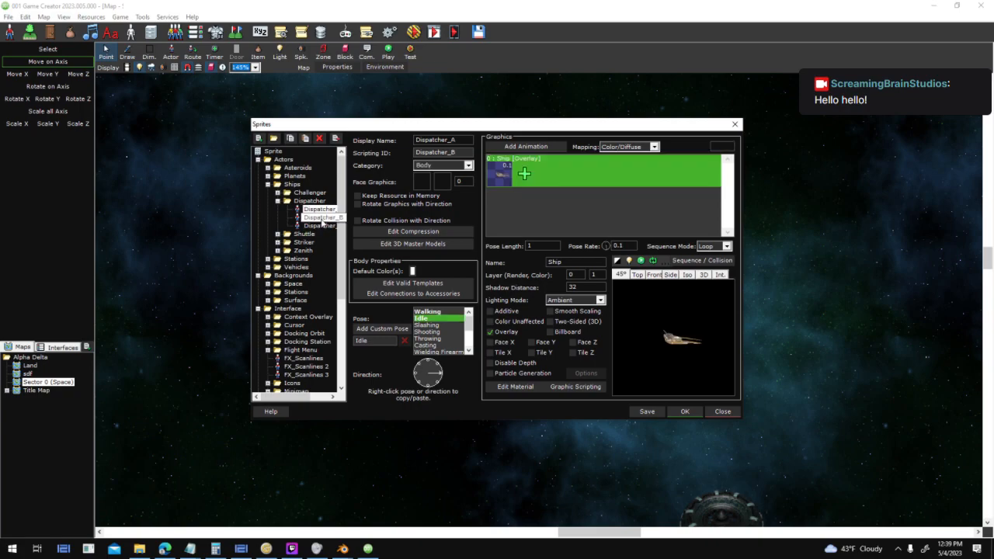
left_click(322, 217)
left_click(329, 224)
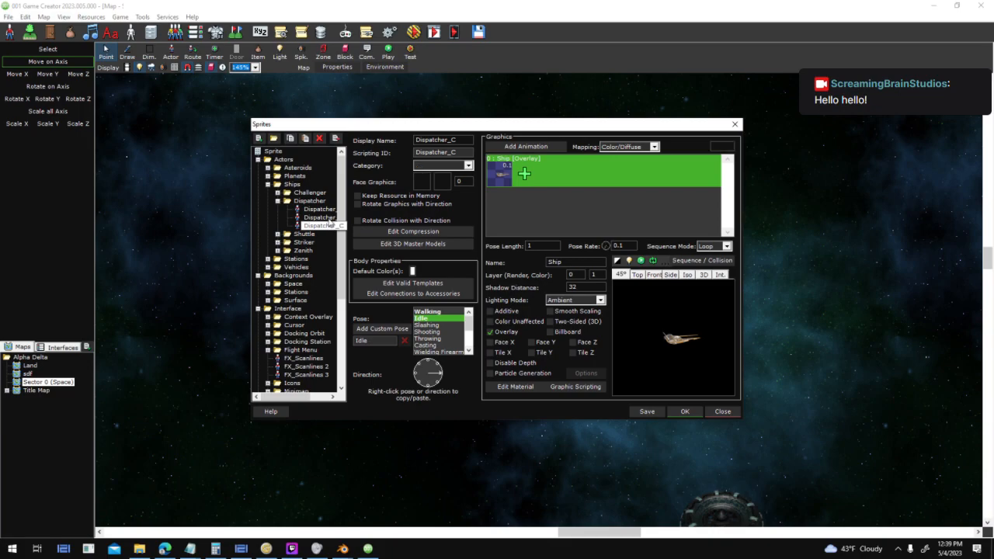
left_click(329, 218)
- Preview the Dispatcher sprites facing straight down, compare the A, B and C variants, and close the sprite resources
mouse_move(435, 384)
left_mouse_down()
mouse_move(422, 382)
mouse_move(421, 368)
mouse_move(438, 367)
mouse_move(423, 391)
mouse_move(435, 394)
left_mouse_up()
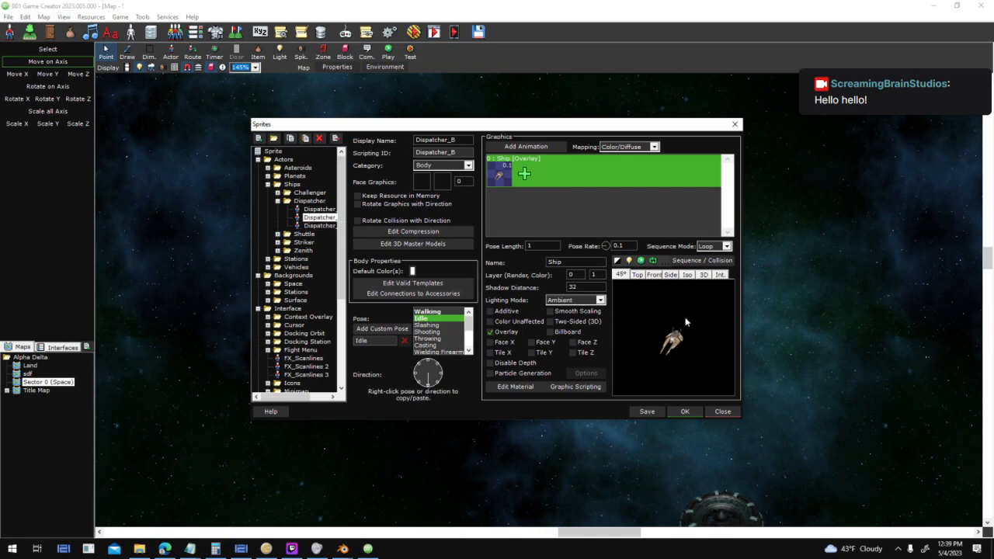
left_click(319, 225)
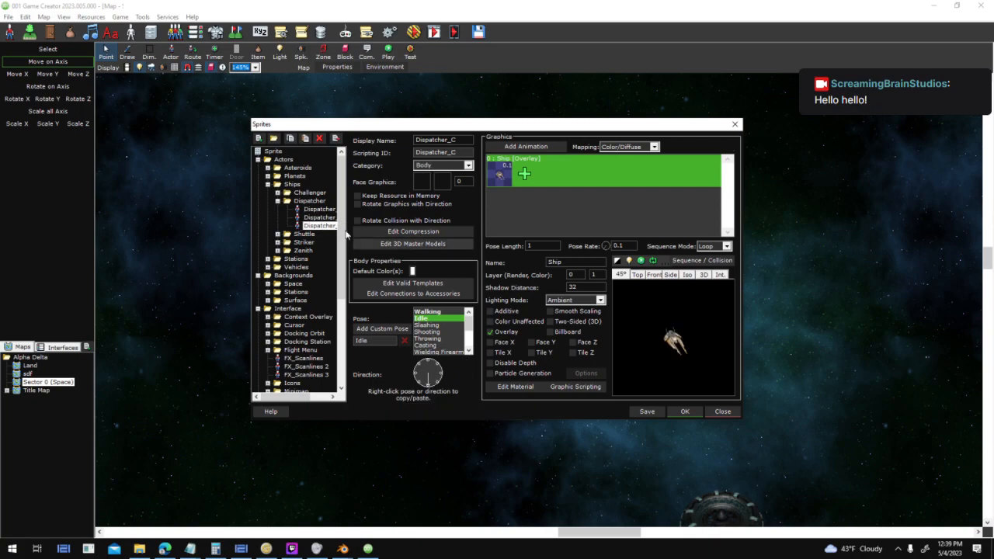
left_click(319, 209)
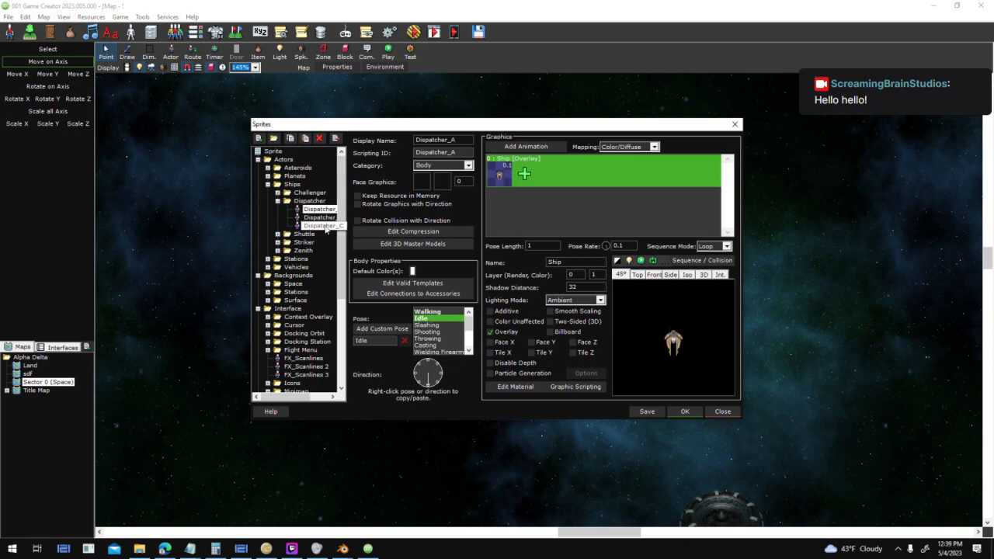
left_click(326, 219)
left_click(326, 218)
left_click(328, 225)
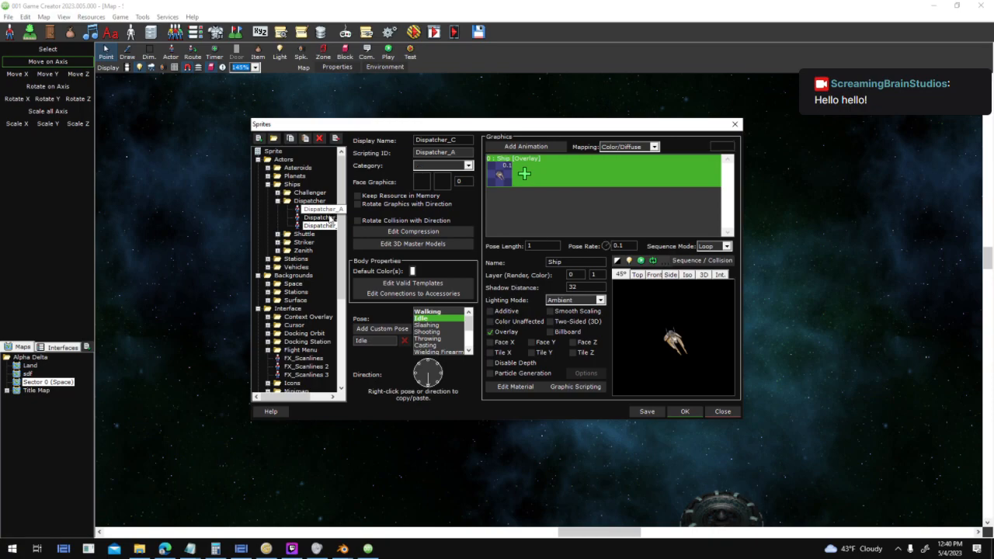
left_click(328, 218)
left_click(685, 412)
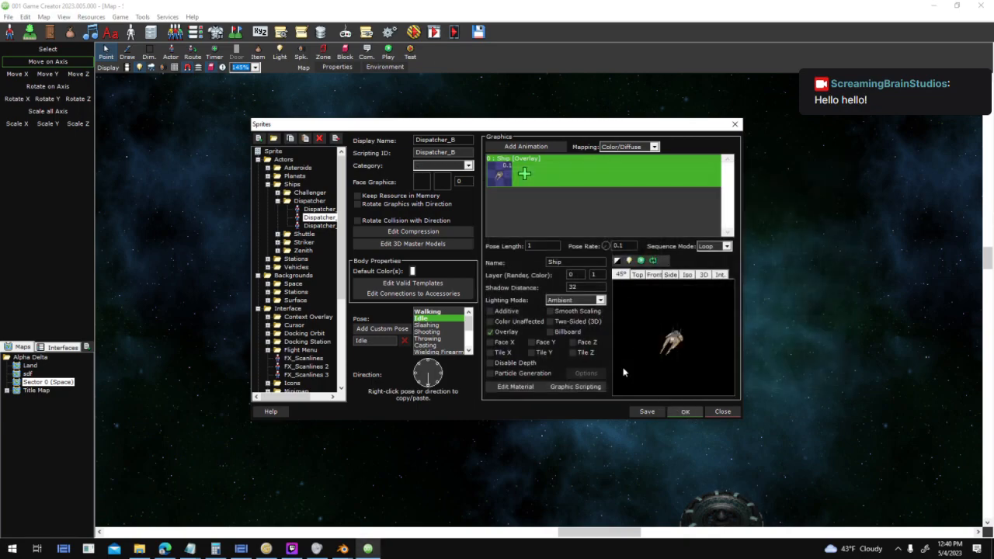
- Reopen the NPC Ship template's base actor and open the script of its Collided with actor trigger
key("F5")
left_click(175, 33)
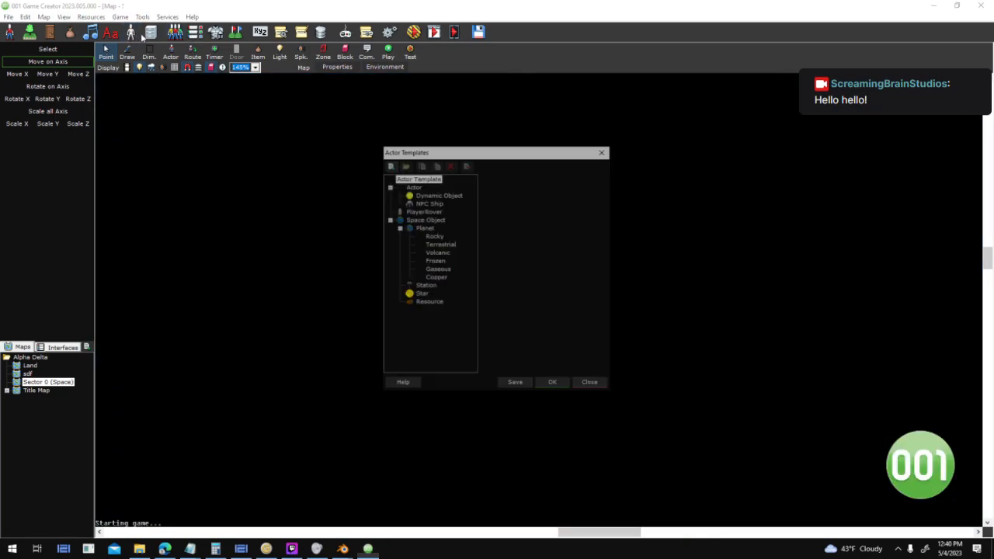
left_click(429, 203)
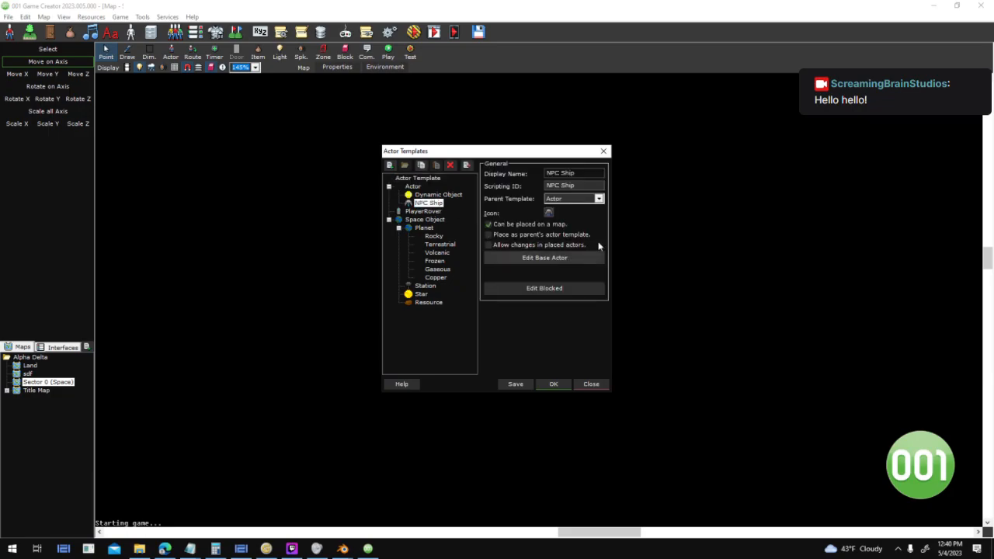
left_click(590, 257)
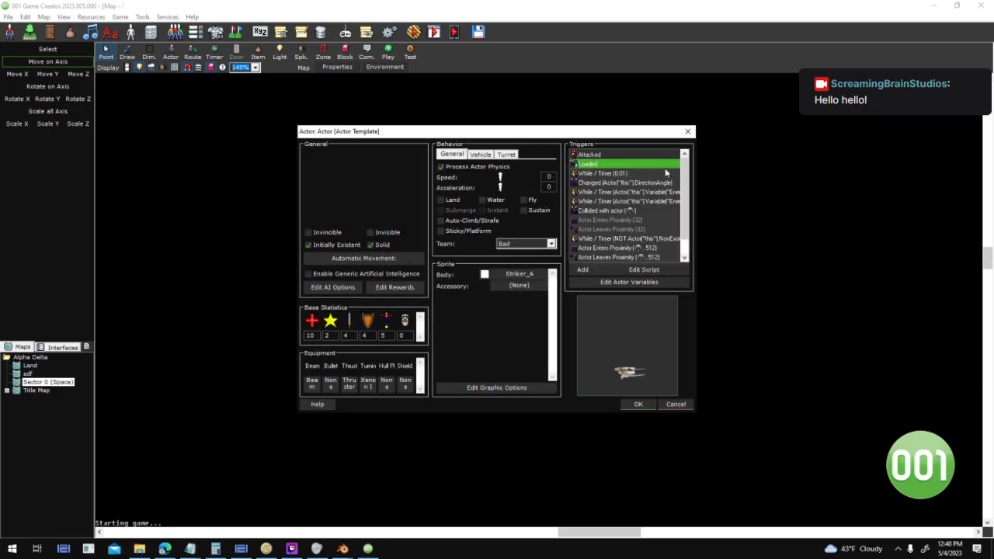
double_click(643, 212)
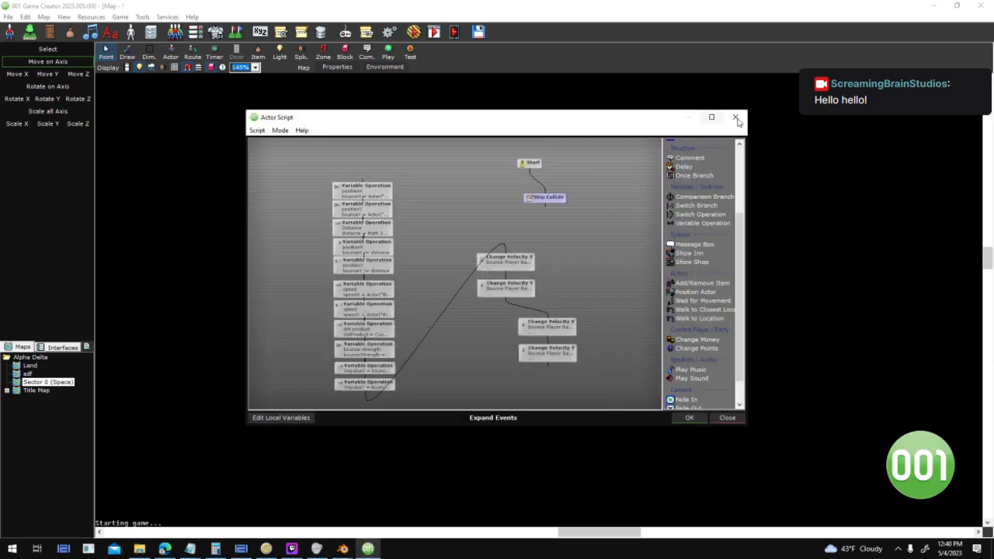
- Close the collision script and open the ship angle and sprite-switching sub script in a maximized window
left_click(736, 119)
double_click(664, 184)
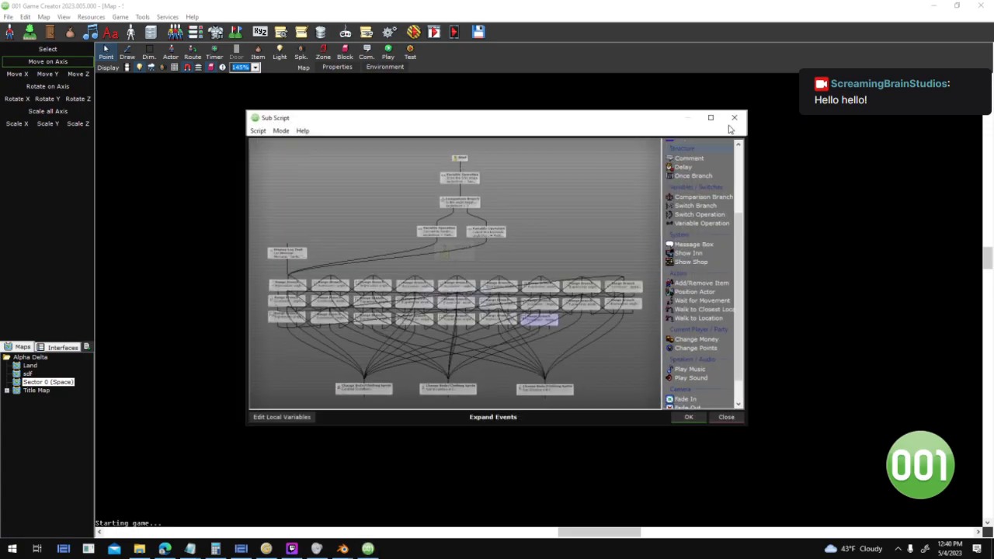
left_click(711, 118)
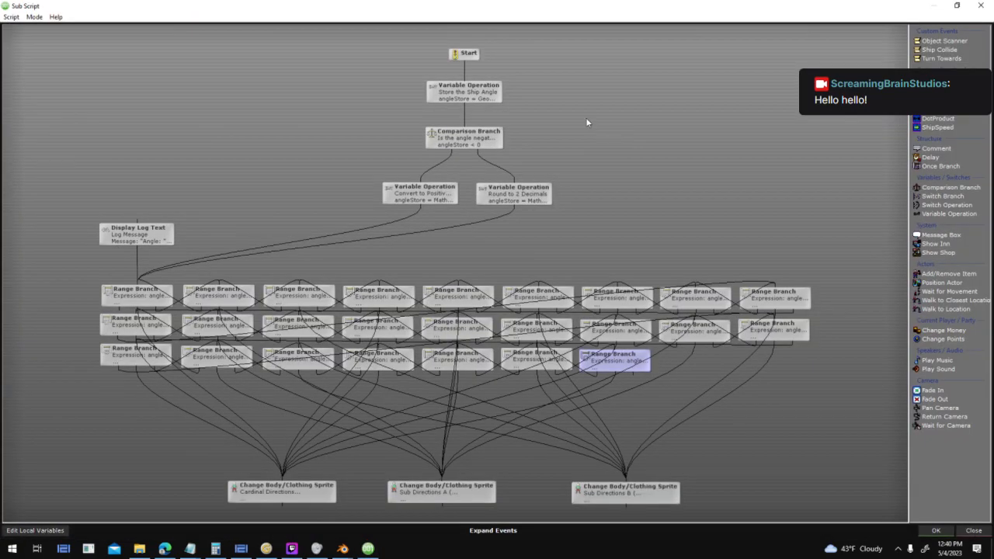
scroll(583, 117, "up", 2)
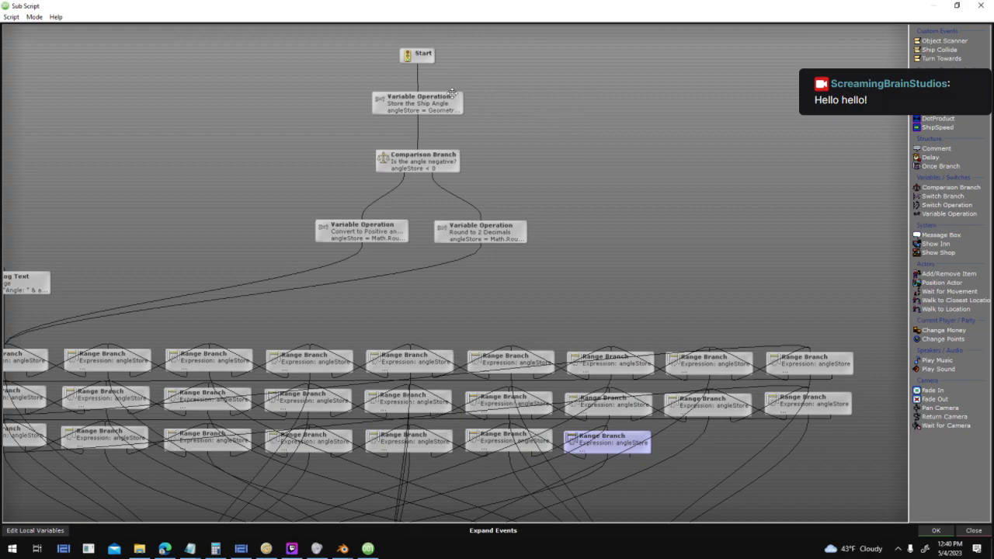
- Review the ship angle storage and negative-angle check, and move the Convert to Positive operation farther left of Round to 2 Decimals
left_click(432, 55)
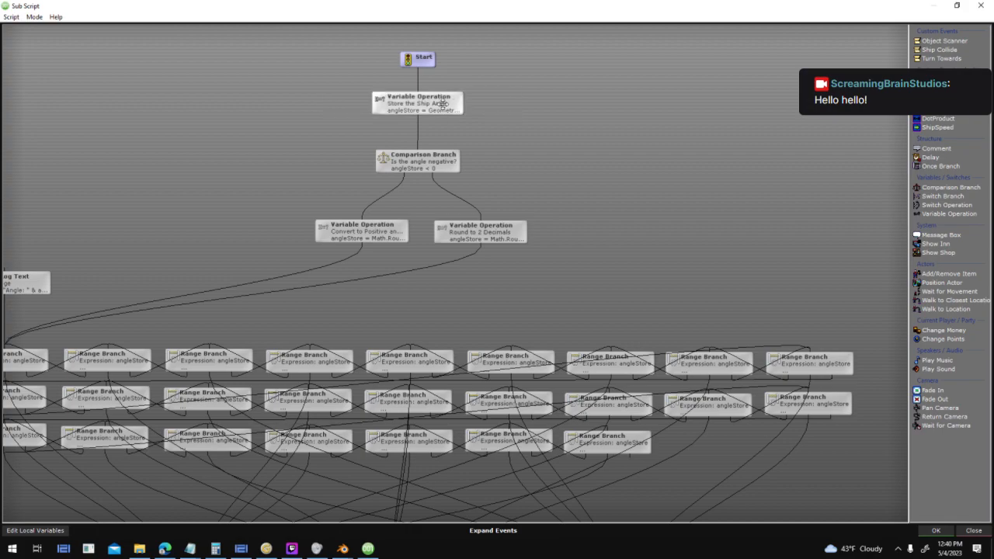
mouse_move(439, 103)
left_click_drag(538, 158, 676, 90)
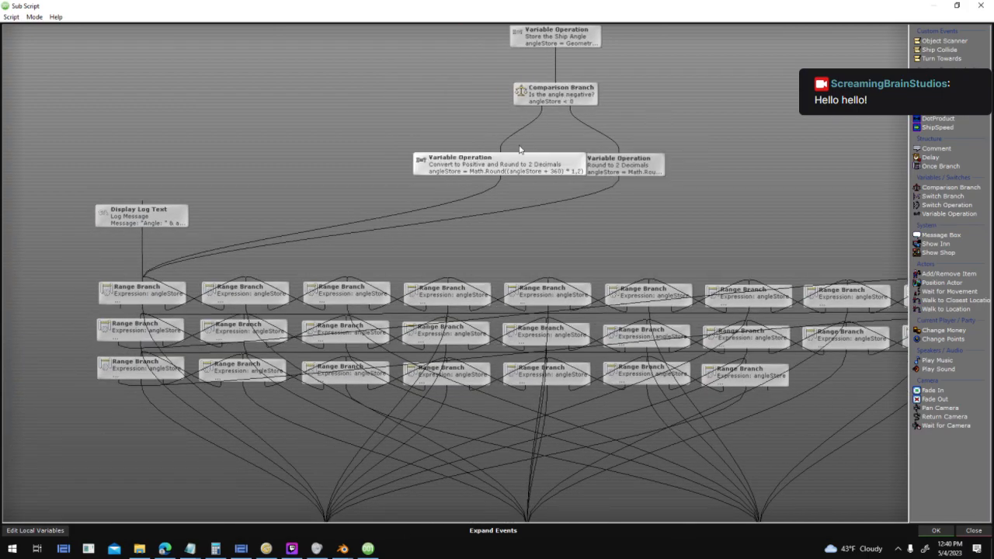
left_click(569, 95)
left_click_drag(535, 165, 500, 166)
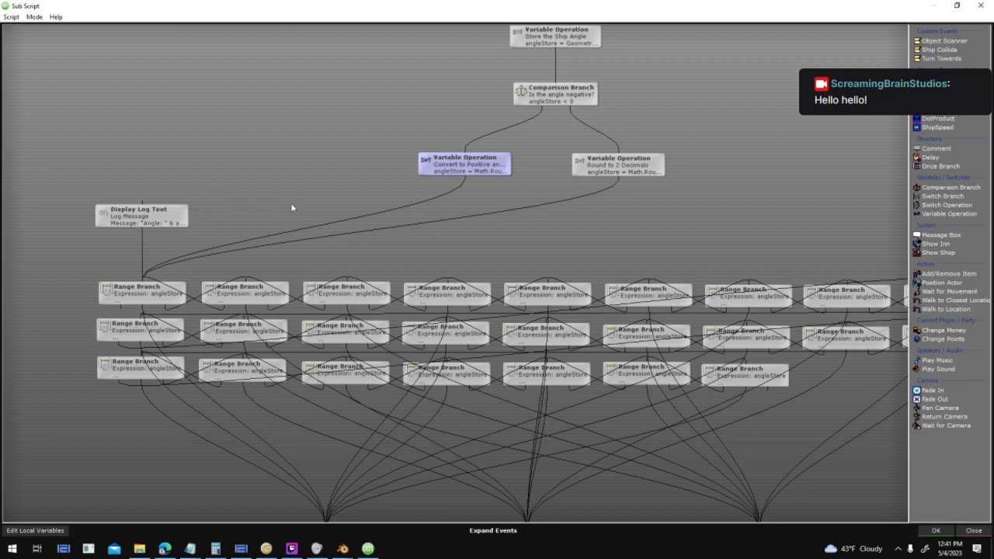
- Move the second row of Range Branch events to the right end of the first row so they form one line
scroll(419, 154, "down", 3)
middle_click_drag(417, 155, 301, 73)
left_click_drag(205, 456, 164, 364)
left_click_drag(96, 259, 649, 250)
left_click_drag(858, 223, 858, 297)
scroll(846, 322, "down", 1)
middle_click_drag(859, 309, 569, 217)
left_click_drag(565, 215, 954, 200)
scroll(603, 294, "down", 3)
scroll(575, 304, "down", 3)
middle_click_drag(349, 240, 381, 336)
left_click_drag(348, 312, 577, 248)
- Move the seven Range Branch events of the third row to the end of the long single line
left_click_drag(92, 333, 452, 392)
left_click_drag(412, 365, 786, 370)
middle_click_drag(693, 383, 452, 371)
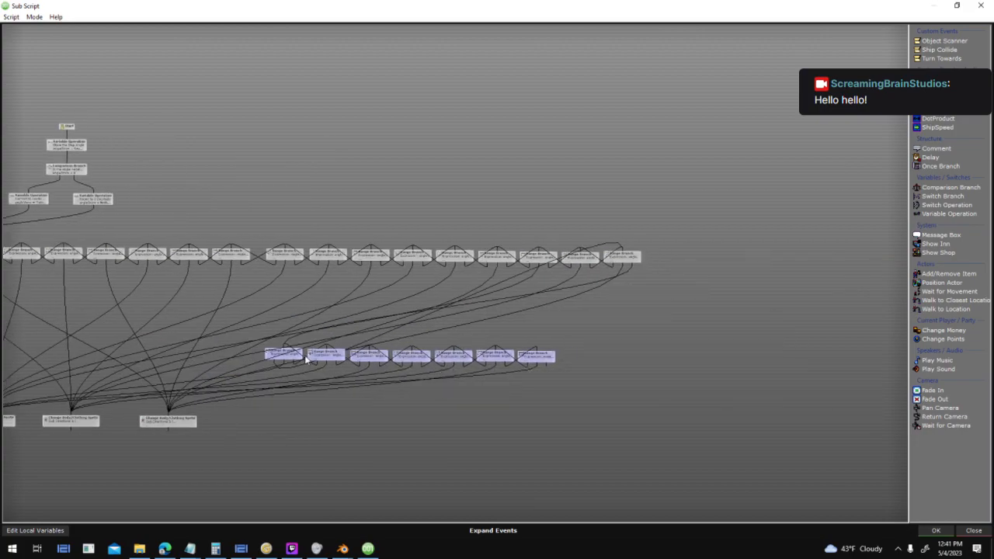
left_click_drag(307, 356, 692, 255)
- Spread the three Change Body/Clothing Sprite events apart beneath the branch line, with Sub Directions A between Cardinal Directions and Sub Directions B
middle_click_drag(618, 361, 883, 323)
left_click_drag(523, 415, 217, 371)
left_click_drag(299, 406, 222, 456)
left_click_drag(449, 455, 390, 455)
left_click_drag(546, 453, 755, 440)
left_click_drag(397, 453, 560, 435)
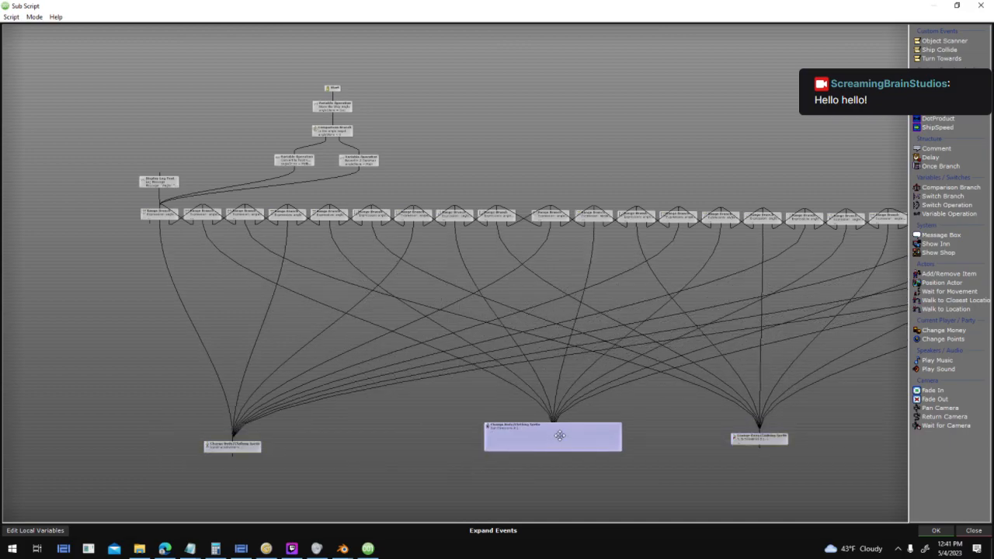
- Examine the minimum and maximum angles of the Range Branch events from the first to the last in the line
scroll(106, 256, "up", 3)
scroll(108, 249, "up", 3)
left_click_drag(311, 233, 230, 376)
left_click(189, 261)
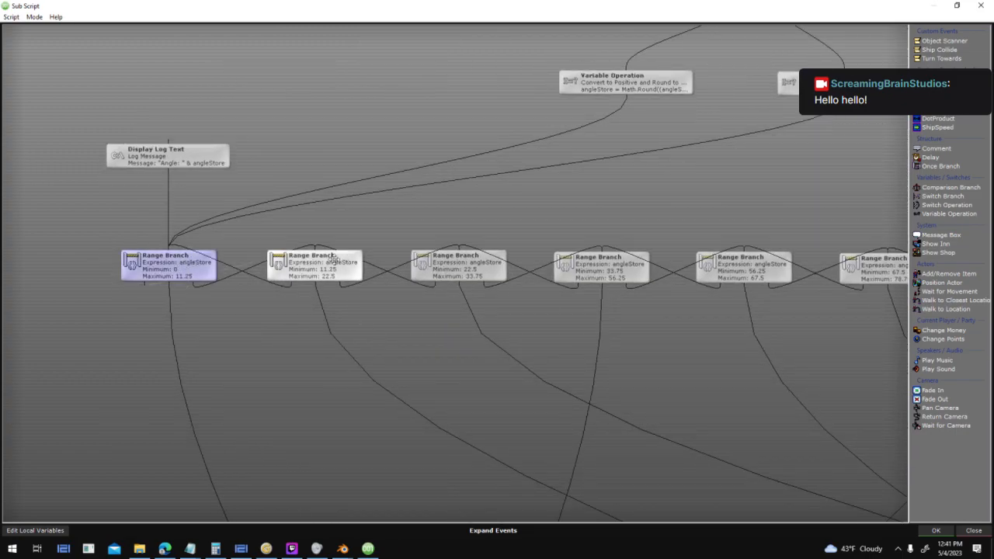
left_click(334, 267)
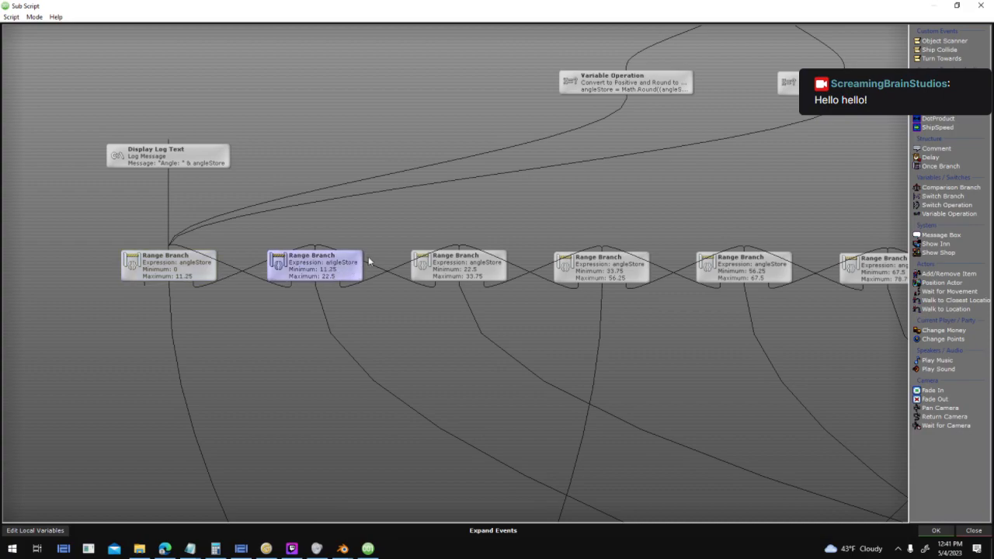
left_click(485, 275)
middle_click_drag(483, 278, 348, 281)
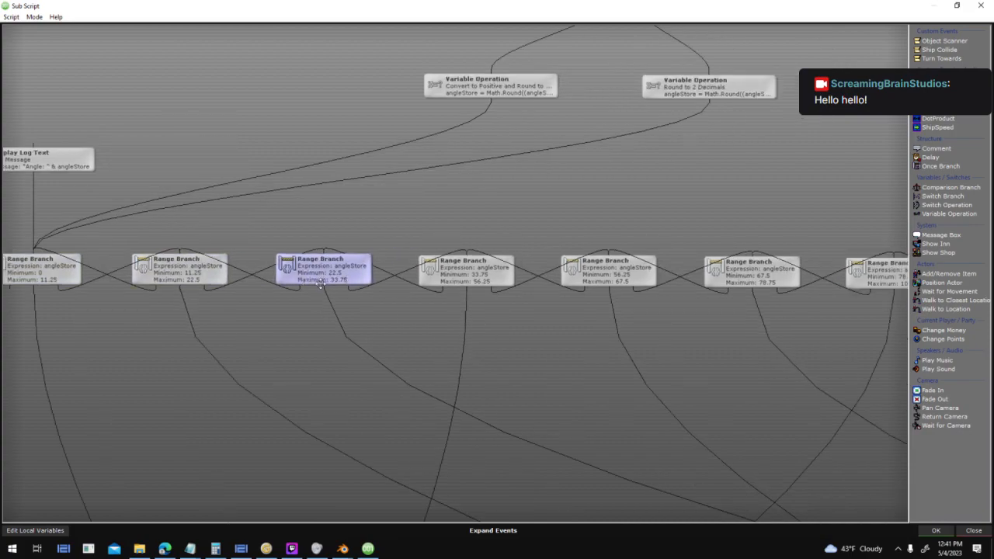
middle_click_drag(660, 311, 162, 312)
middle_click_drag(699, 334, 295, 301)
middle_click_drag(666, 306, 99, 291)
middle_click_drag(615, 284, 196, 311)
middle_click_drag(651, 304, 133, 266)
middle_click_drag(468, 279, 393, 295)
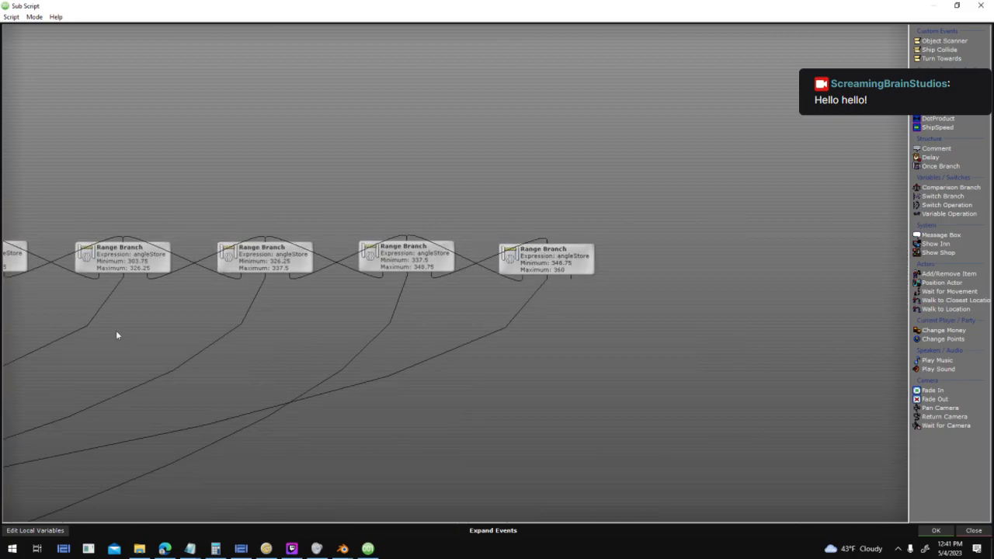
- Lower the Sub Directions A sprite event slightly, select the Cardinal Directions event, and close the sub script
scroll(166, 276, "down", 6)
scroll(181, 320, "down", 4)
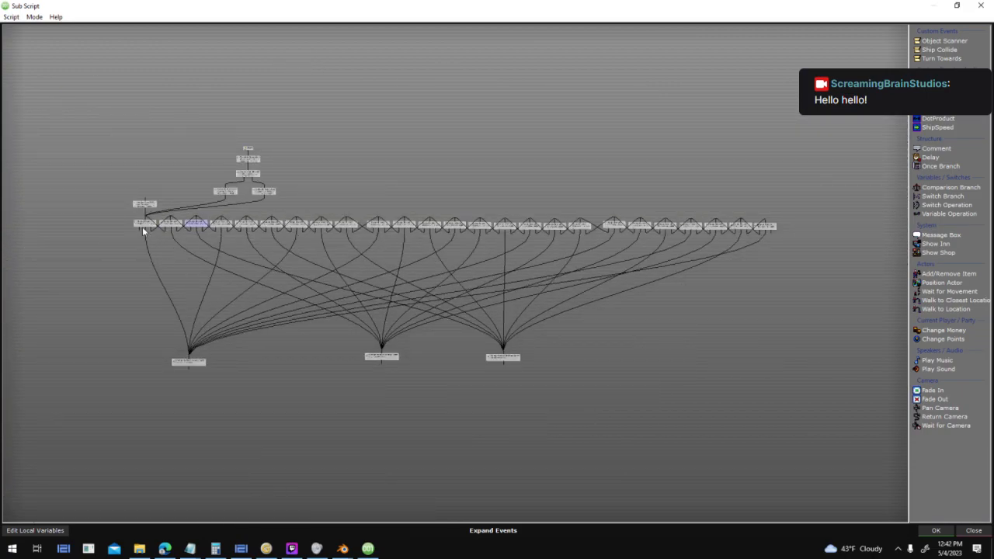
left_click_drag(373, 354, 374, 361)
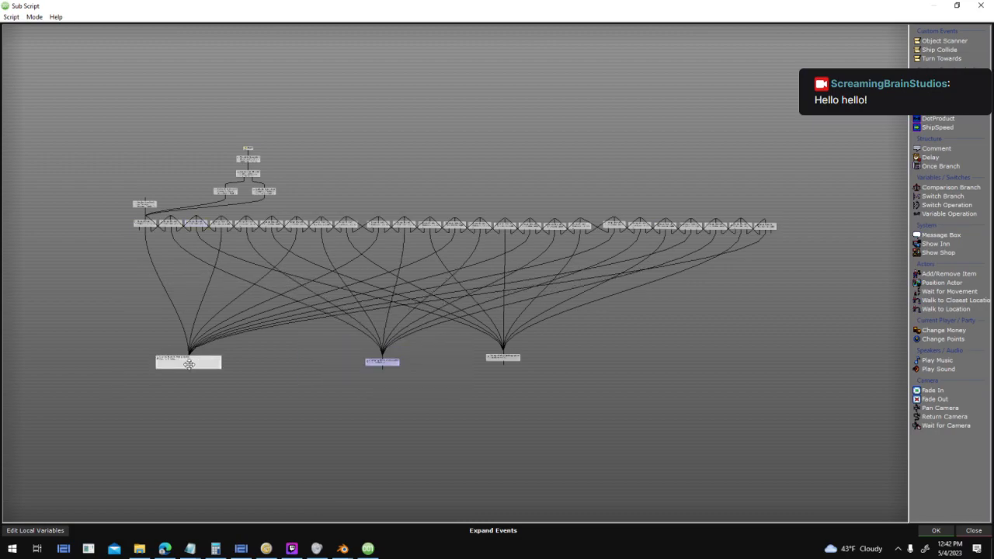
left_click(190, 363)
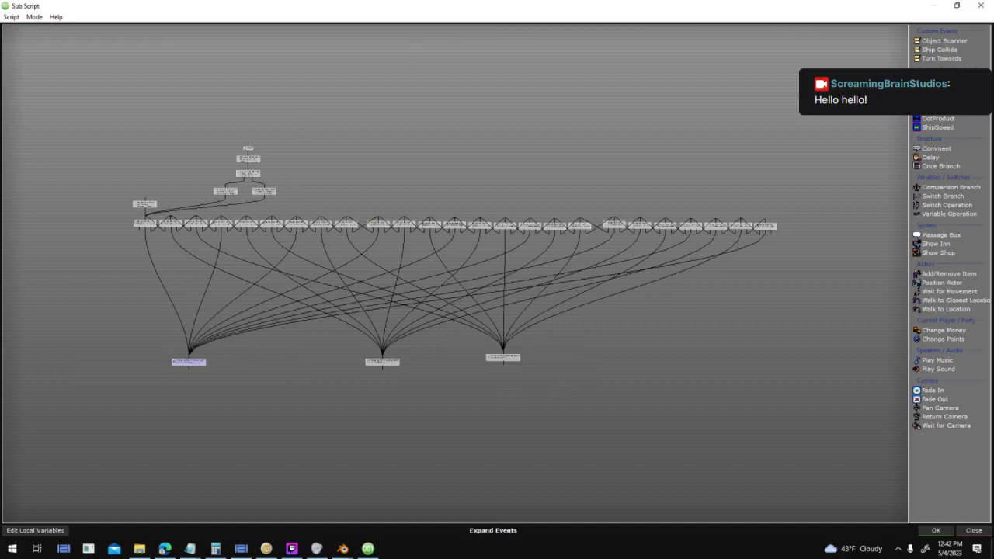
left_click(975, 530)
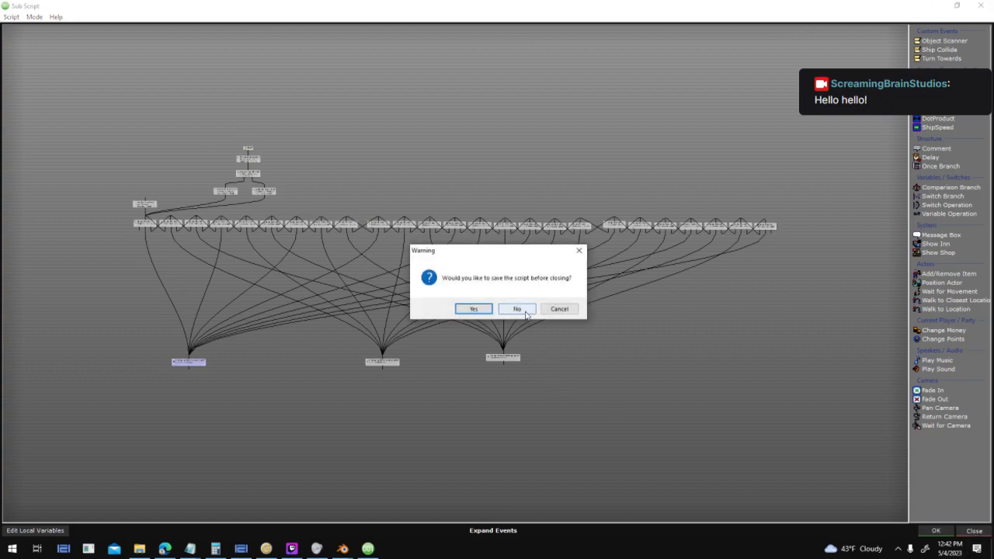
- Close the sub script without saving, then check the DirectionAngle trigger's script and accept the NPC Ship template
left_click(525, 311)
left_click(724, 418)
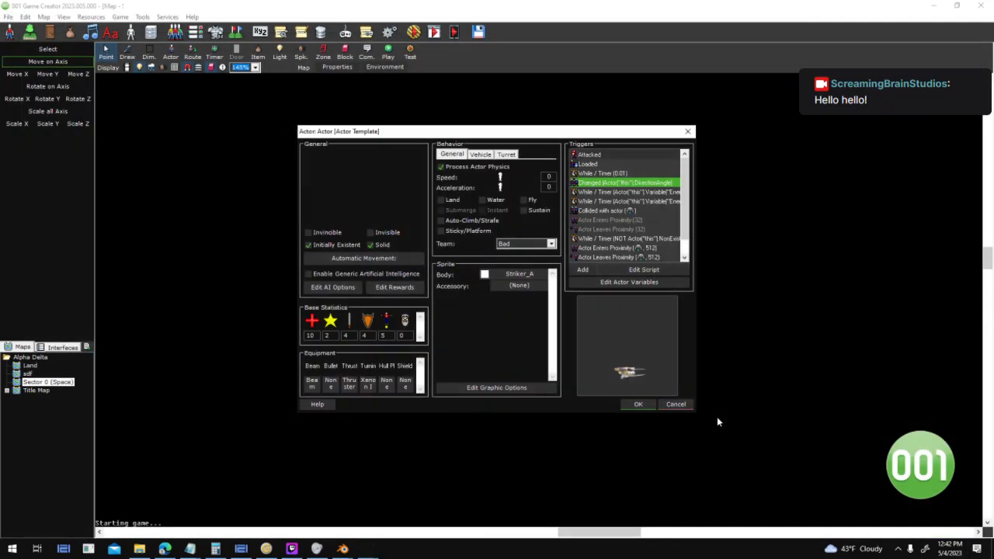
double_click(627, 190)
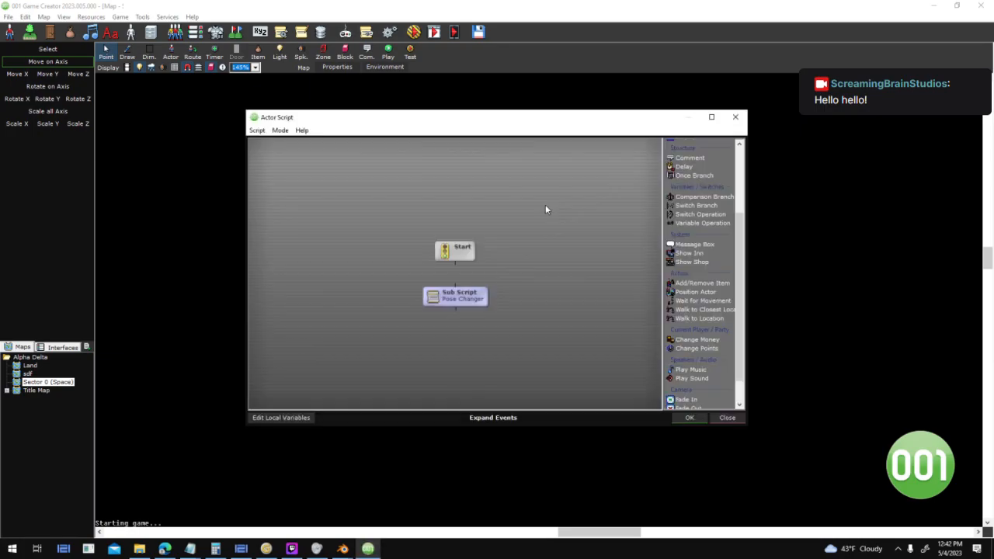
left_click(687, 419)
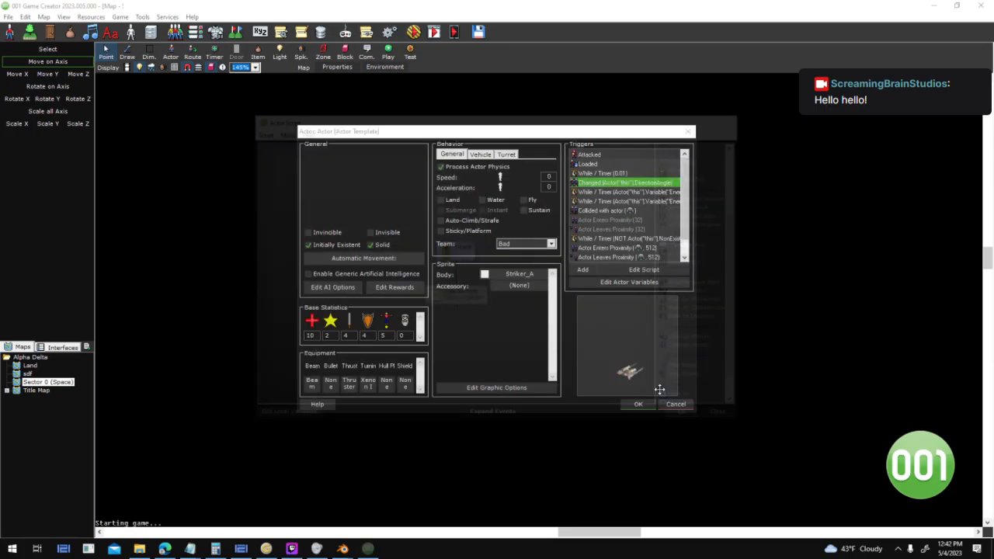
left_click(638, 406)
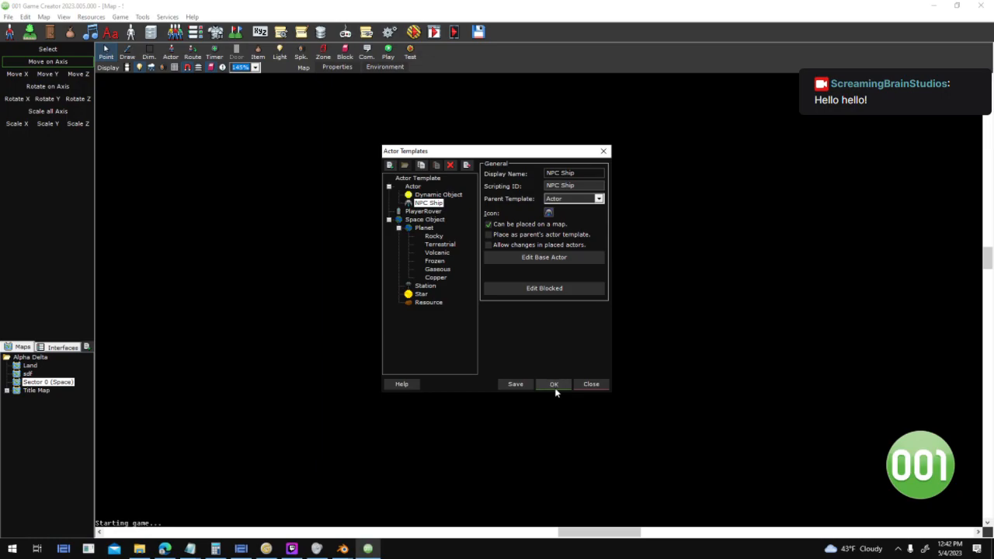
left_click(555, 386)
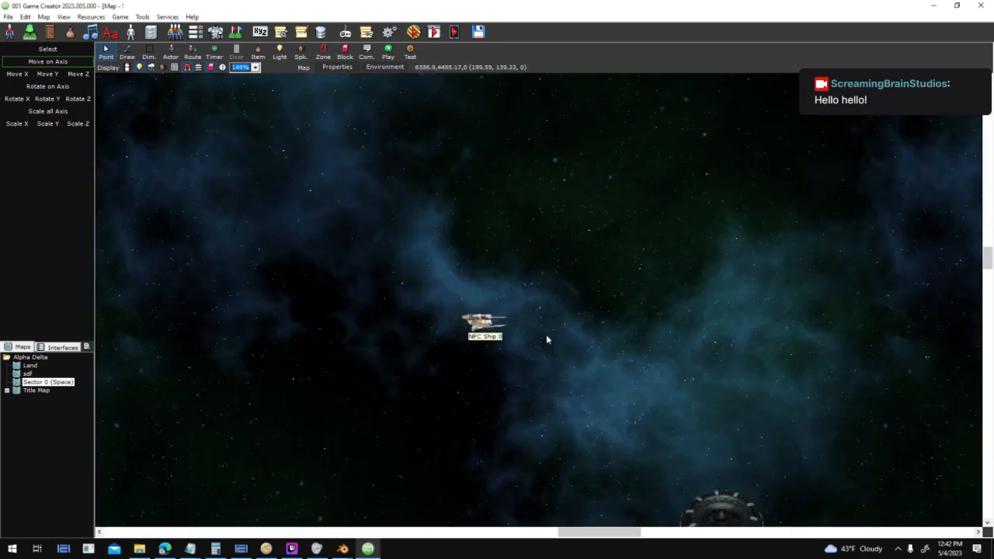
- Place three more copies of the NPC Ship around the station and the yellow planet in Sector 0
scroll(851, 424, "down", 4)
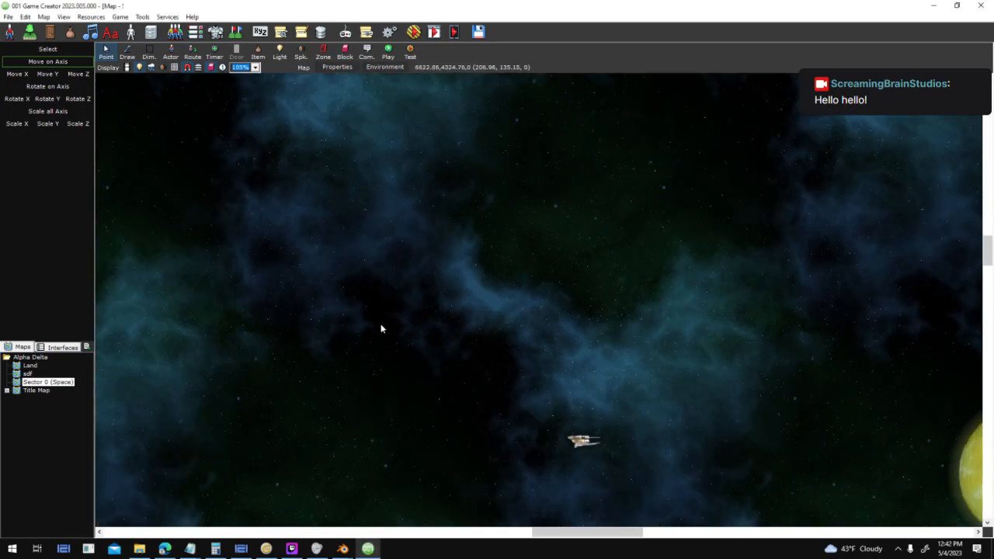
left_click(688, 299)
left_click(249, 250)
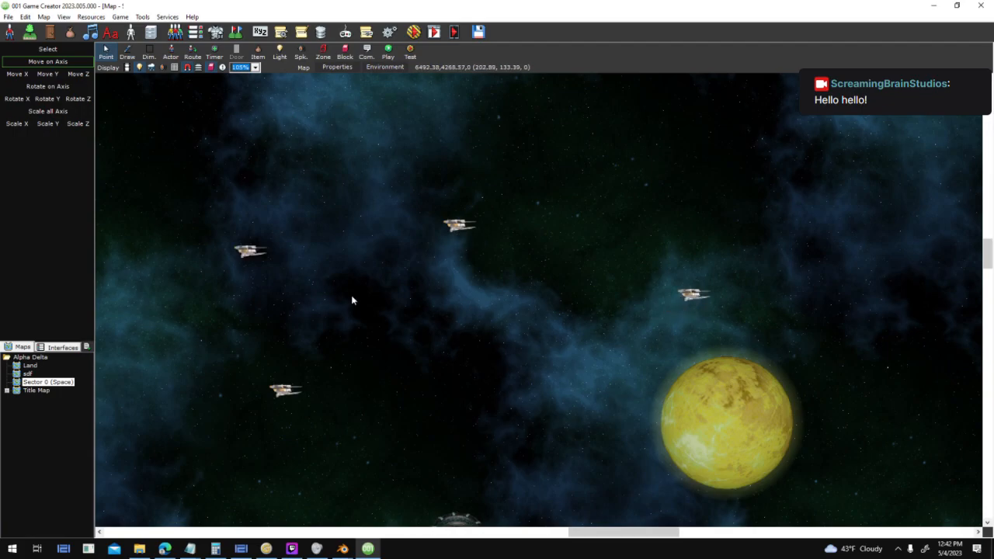
- Place another NPC Ship copy below and to the left of the station and rotate it to face up
scroll(573, 307, "down", 1)
left_click(359, 453)
left_click_drag(627, 350, 618, 303)
left_click(646, 403)
- Place an NPC Ship copy below the yellow planet at about 7200, 4832 and rotate it diagonally
left_click(685, 402)
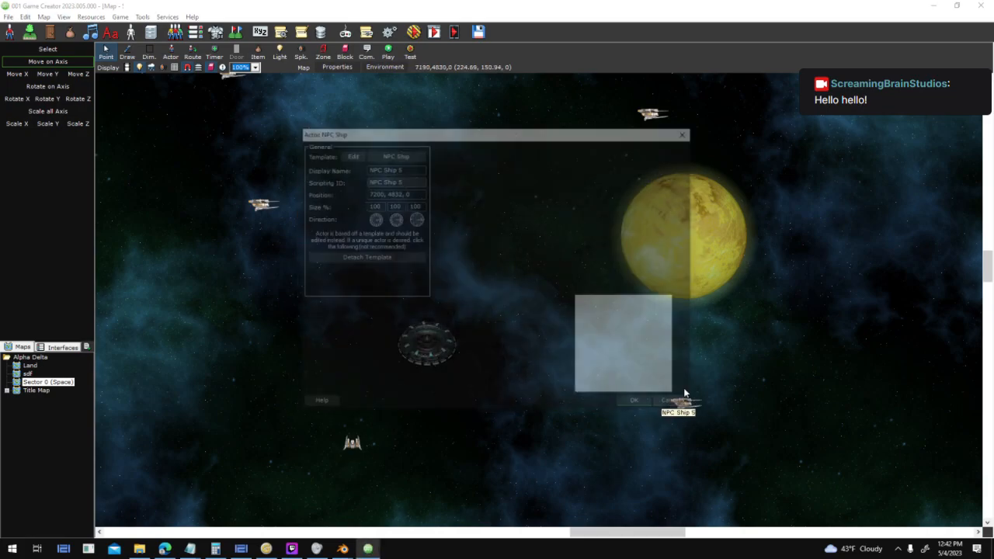
left_click_drag(590, 324, 647, 393)
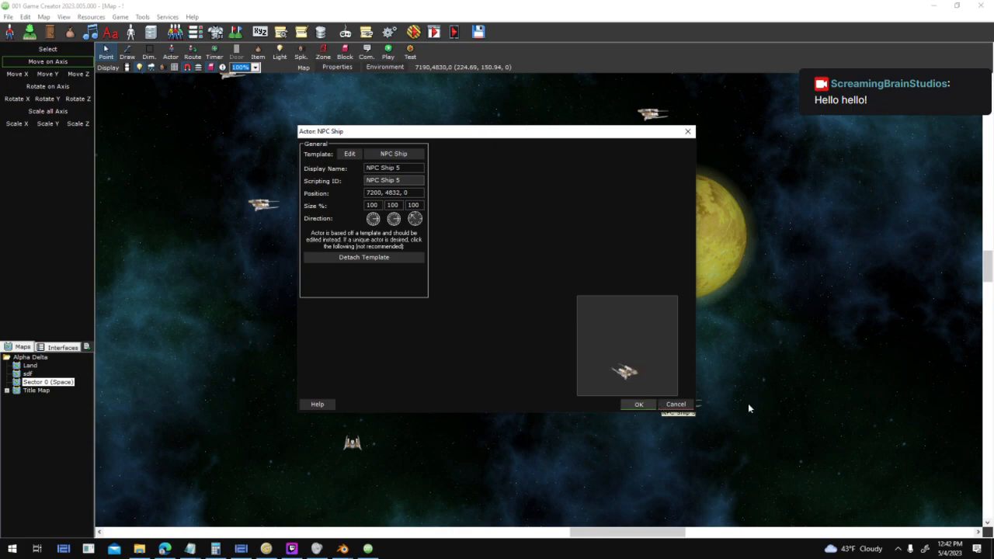
left_click(640, 405)
- Place an NPC Ship copy to the right of the yellow planet at about 7584, 4592 and accept its actor settings
middle_click_drag(765, 369, 559, 485)
key("ctrl+v")
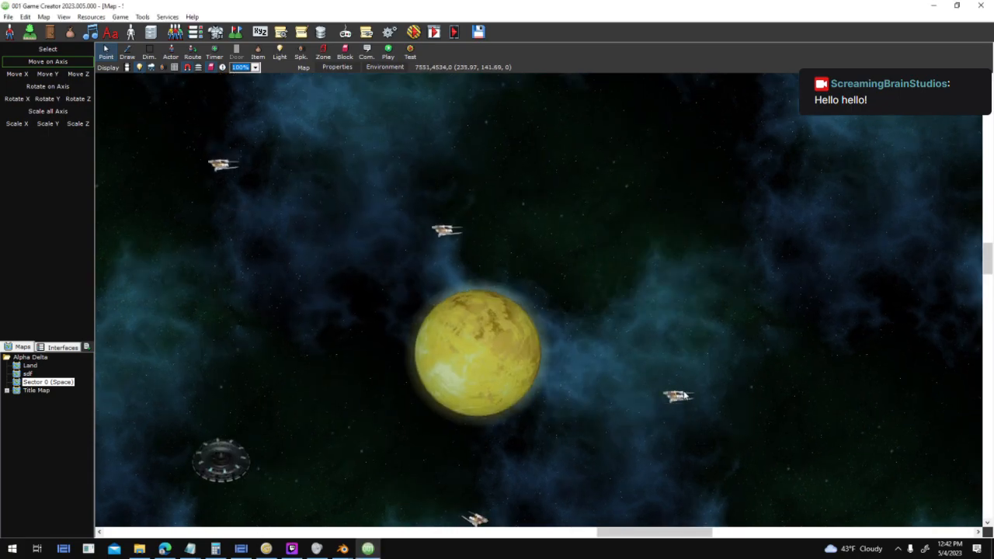
double_click(668, 381)
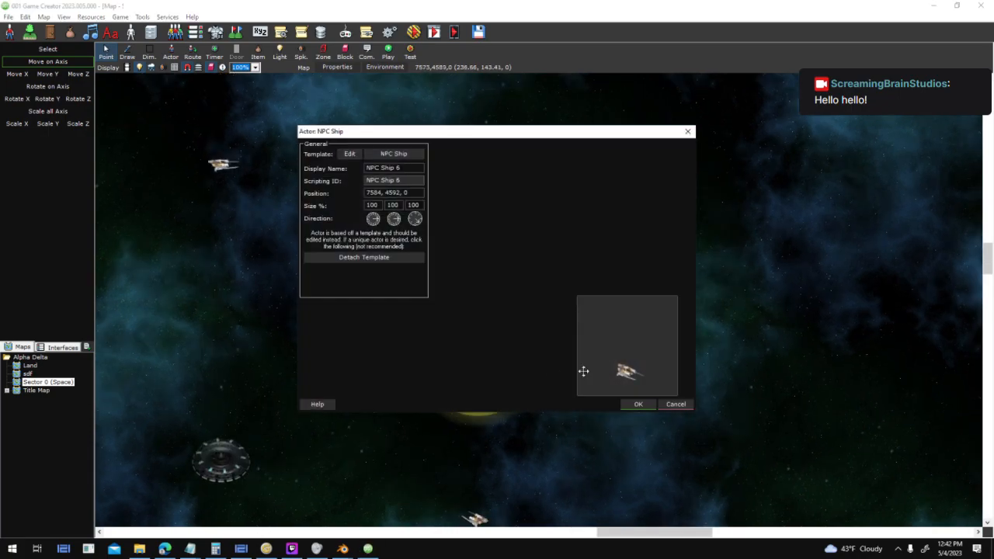
left_click(638, 405)
middle_click_drag(395, 312, 560, 271)
- Save the map and launch a windowed test of the game with the debugger enabled
left_click(411, 51)
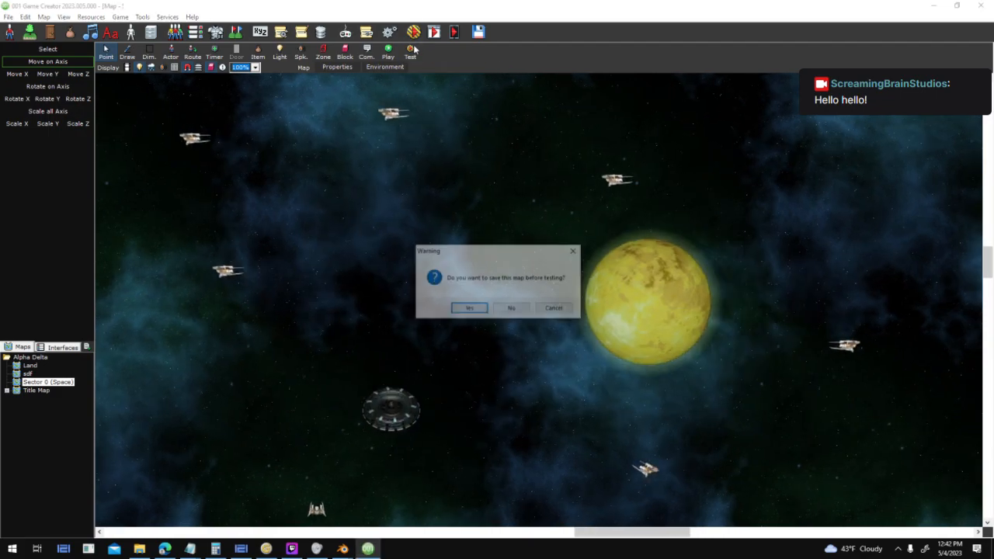
key("Return")
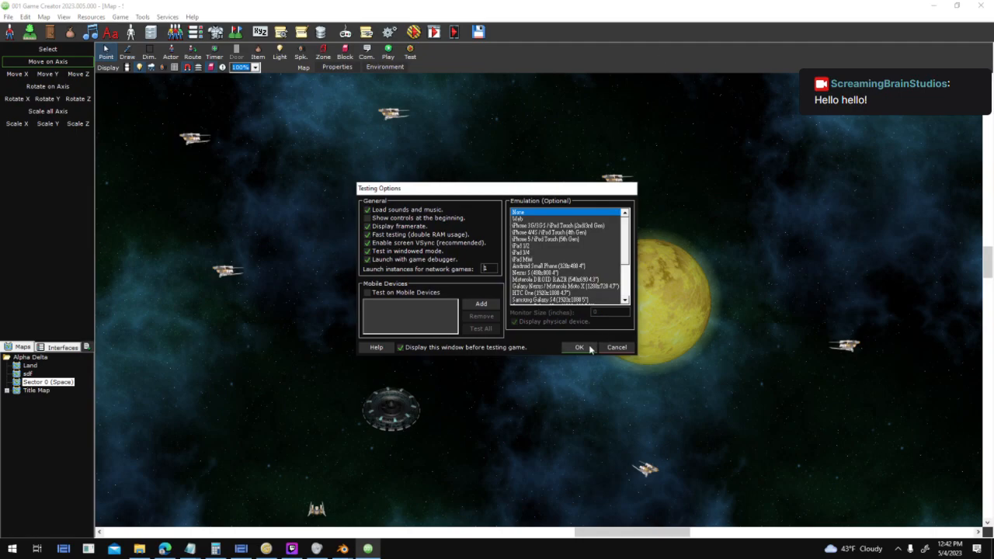
left_click(579, 347)
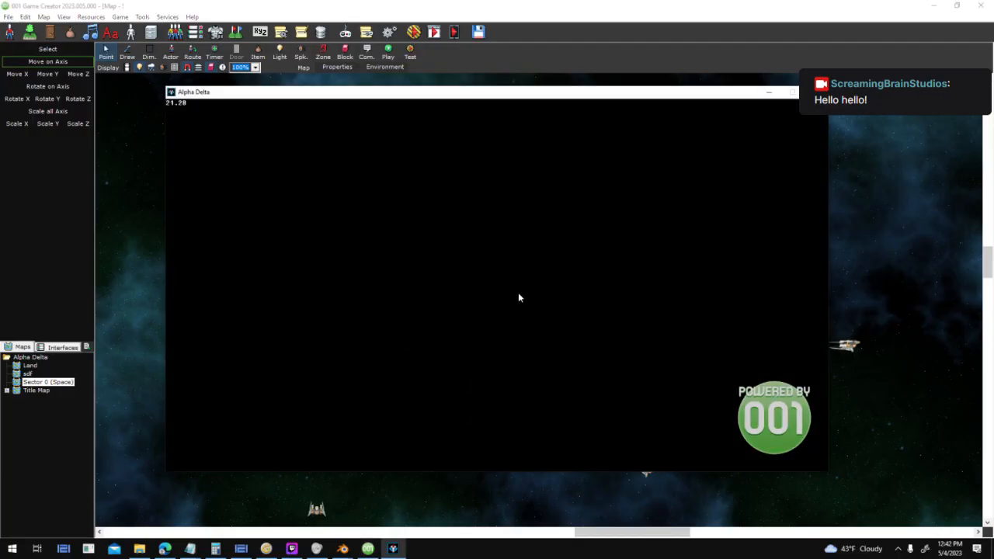
left_click(292, 549)
left_click(292, 549)
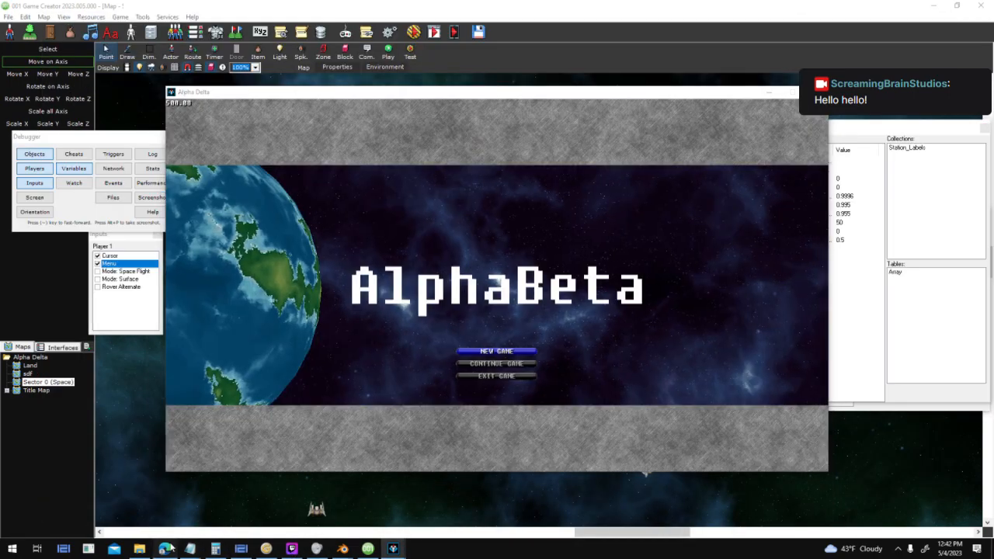
left_click(165, 549)
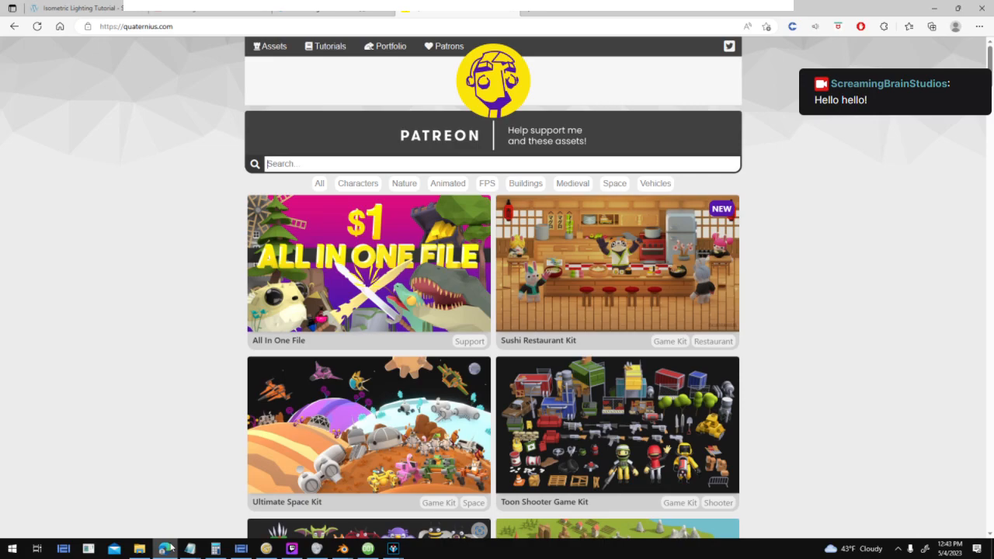
left_click(165, 549)
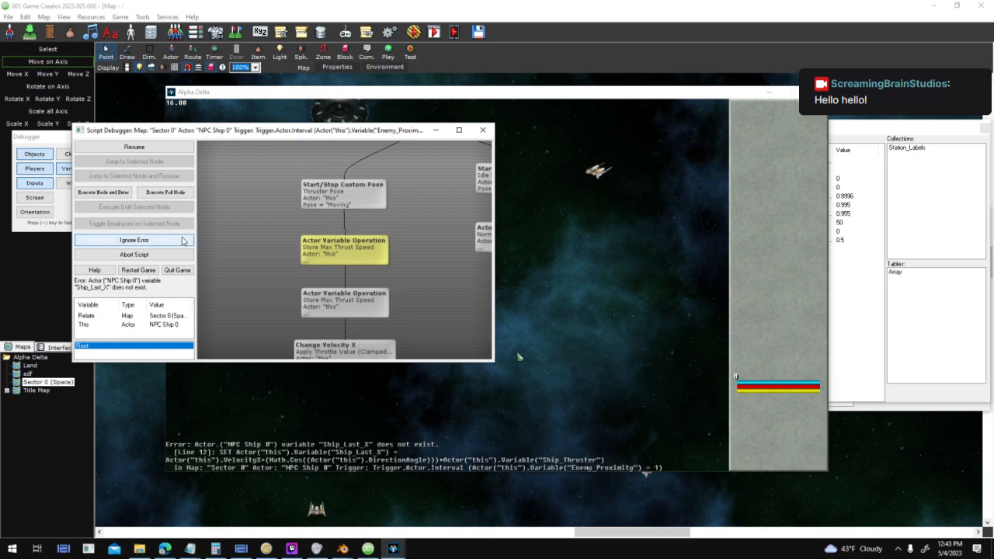
- Examine the failing Ship_Last_X variable operation in the script debugger and ignore the error
left_click(326, 250)
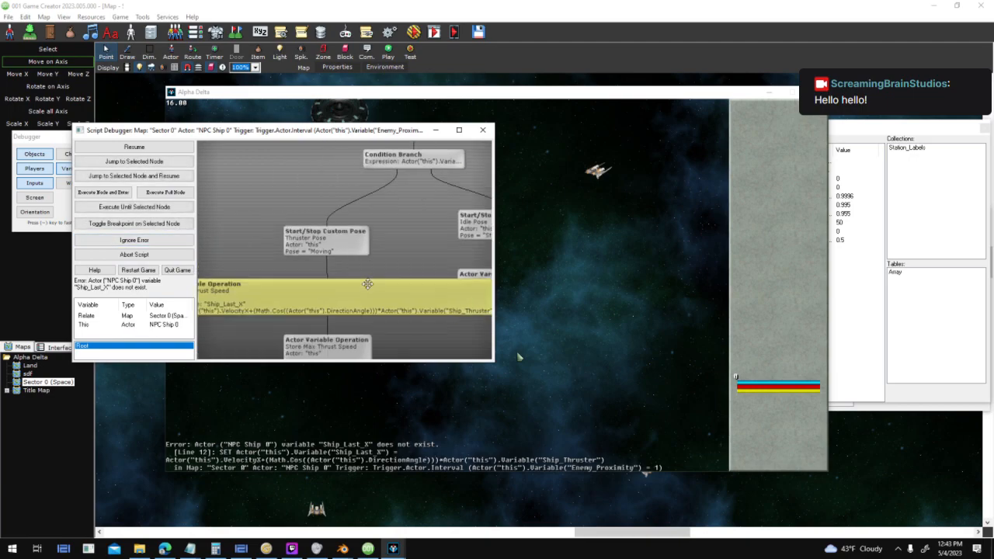
left_click(185, 243)
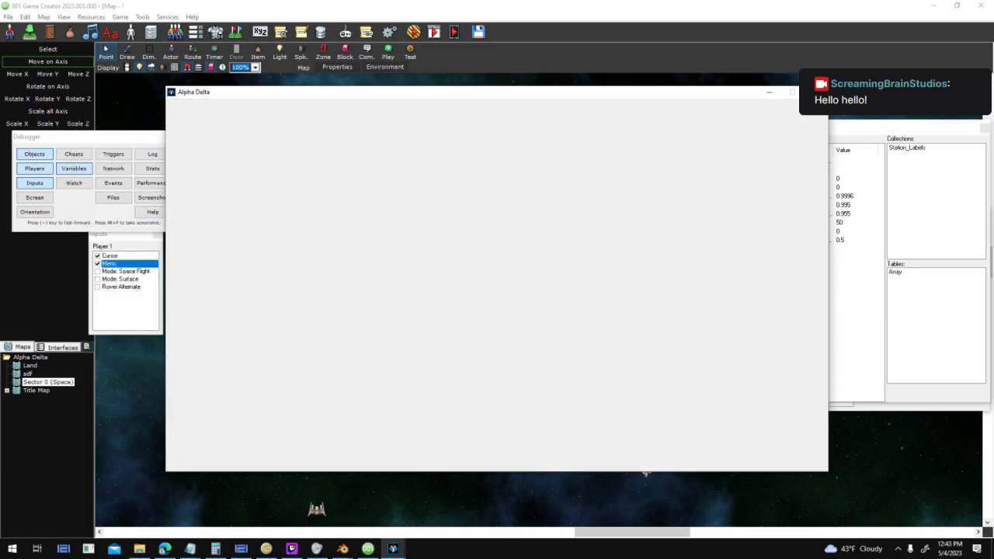
- Close the unresponsive test game and answer the crash report prompt
mouse_move(393, 549)
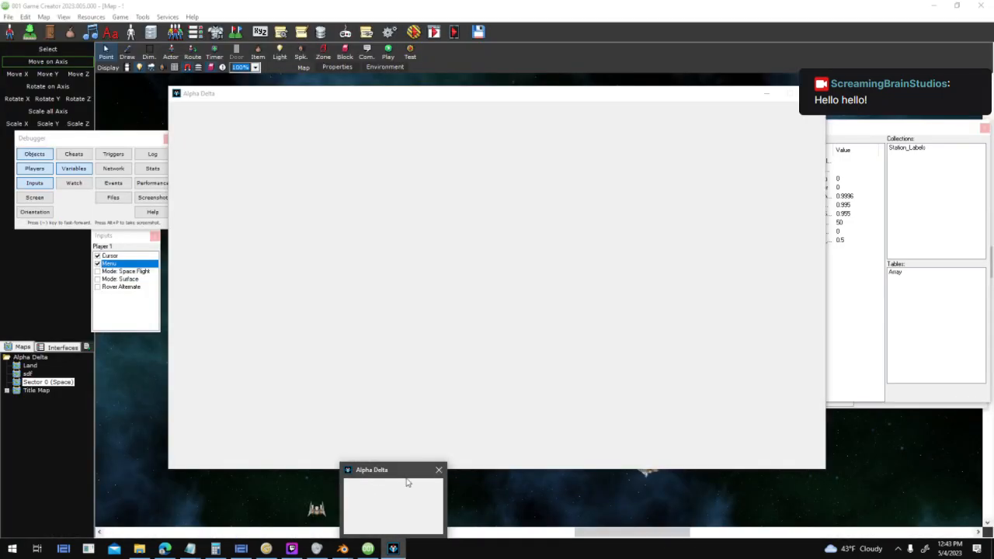
left_click(408, 481)
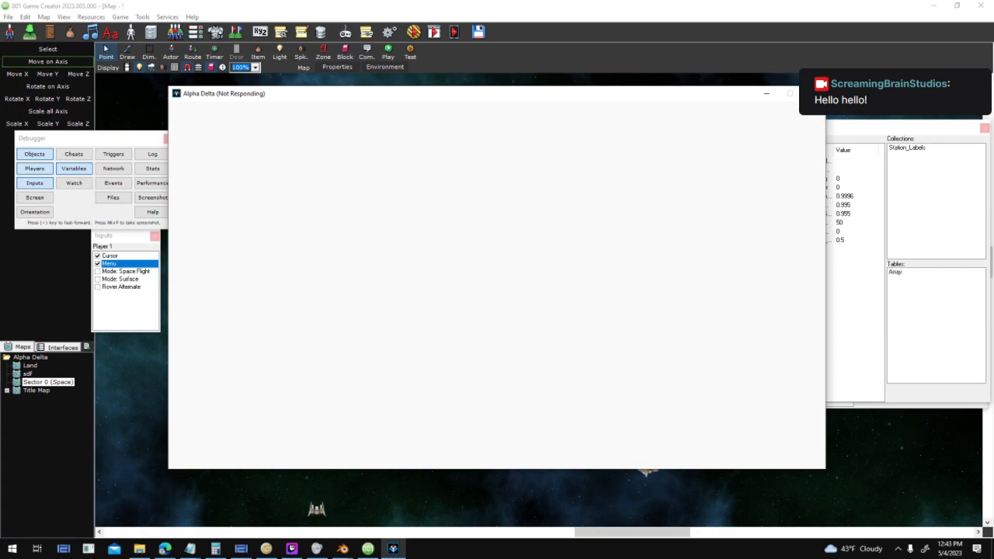
left_click(484, 294)
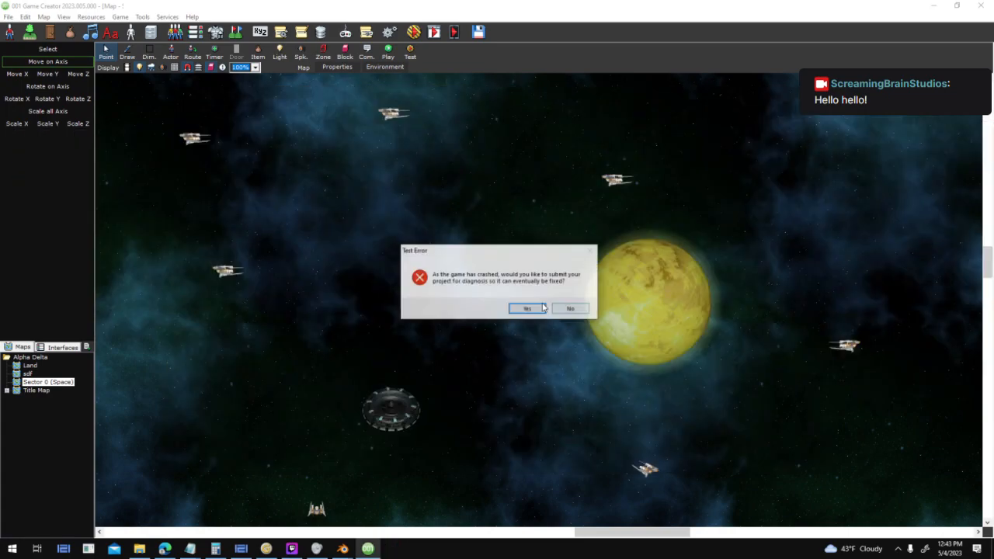
left_click(544, 308)
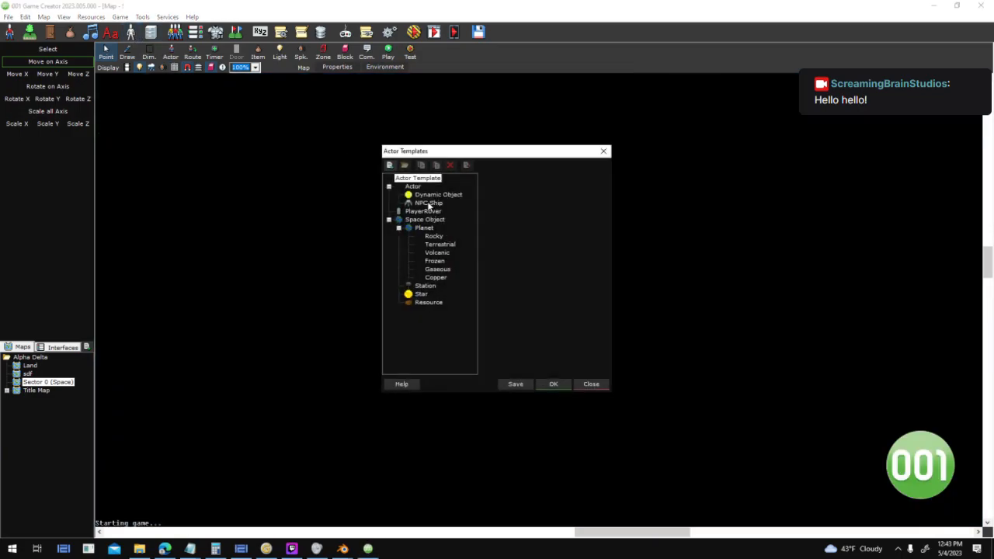
- Open the NPC Ship template's base actor and review the script of its While / Timer (0.01) trigger
left_click(428, 204)
left_click(562, 258)
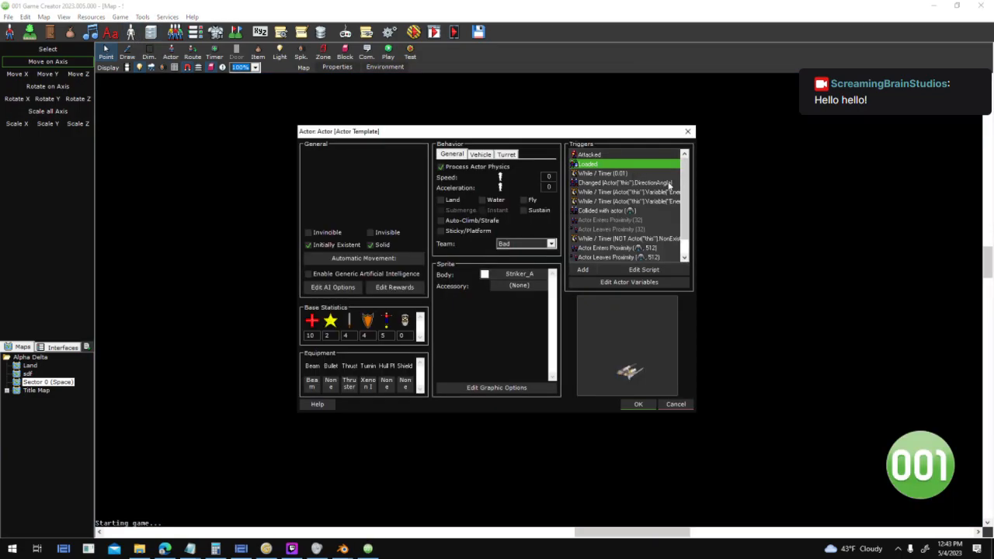
left_click(626, 174)
double_click(626, 176)
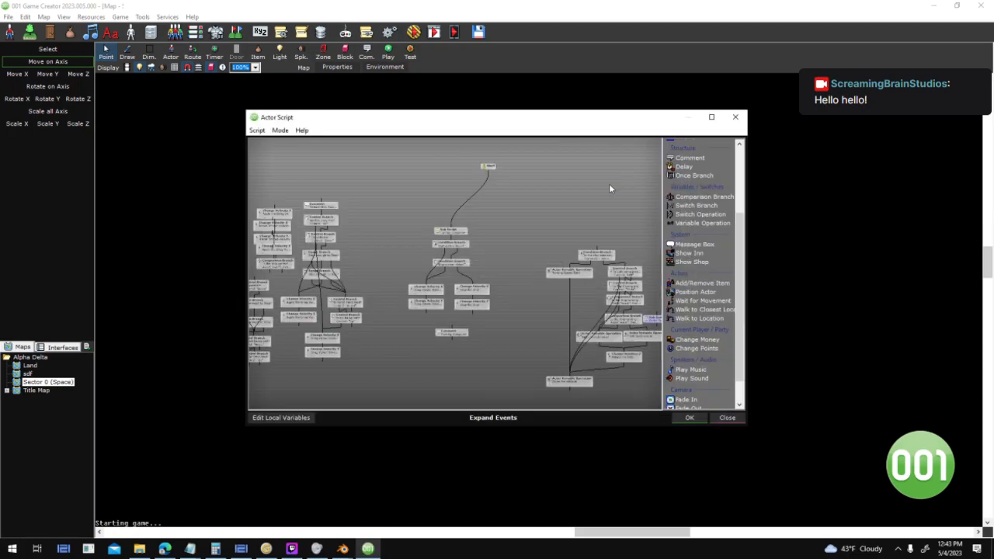
left_click(736, 117)
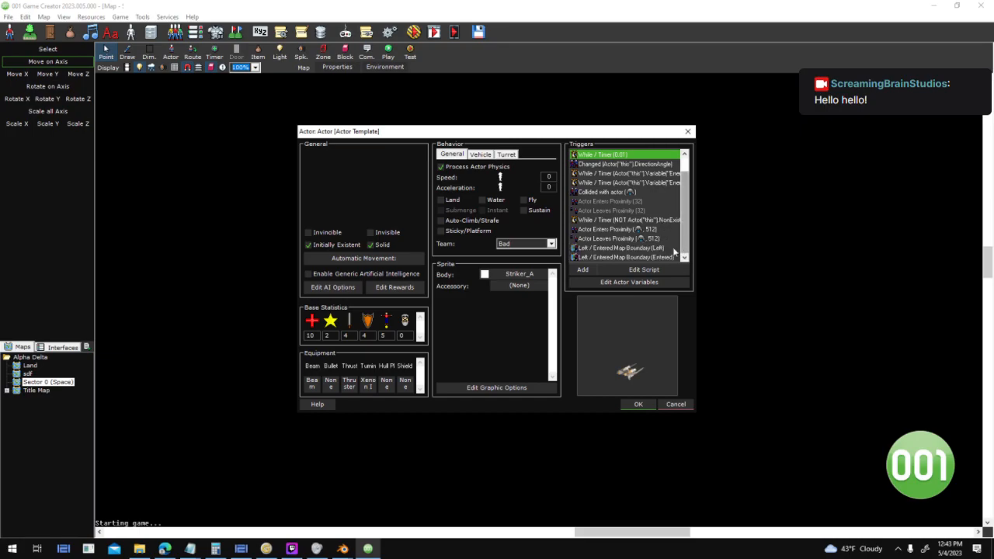
- Review the scripts of the Actor Enters Proximity and Actor Leaves Proximity triggers with a range of 512
left_click_drag(660, 220, 656, 230)
double_click(656, 231)
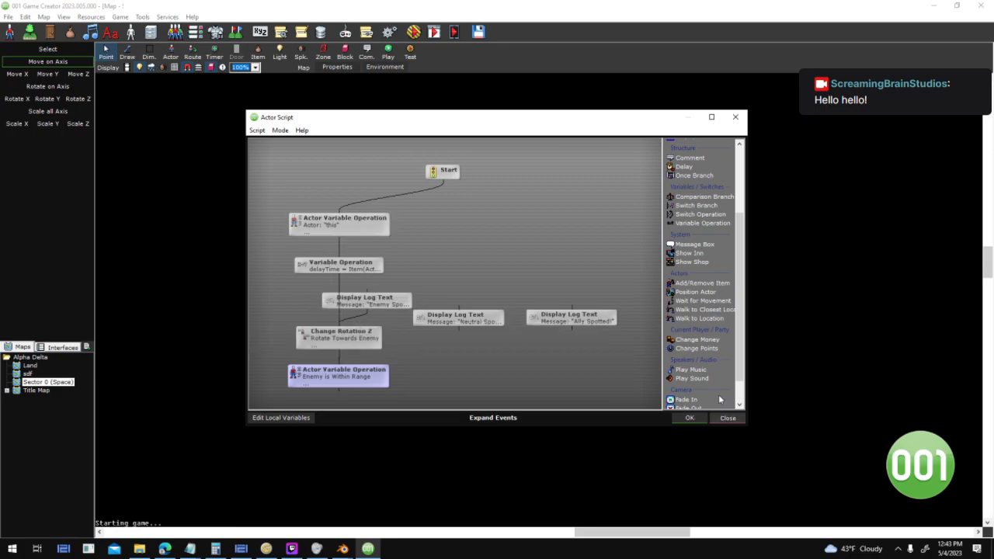
left_click(689, 418)
double_click(634, 239)
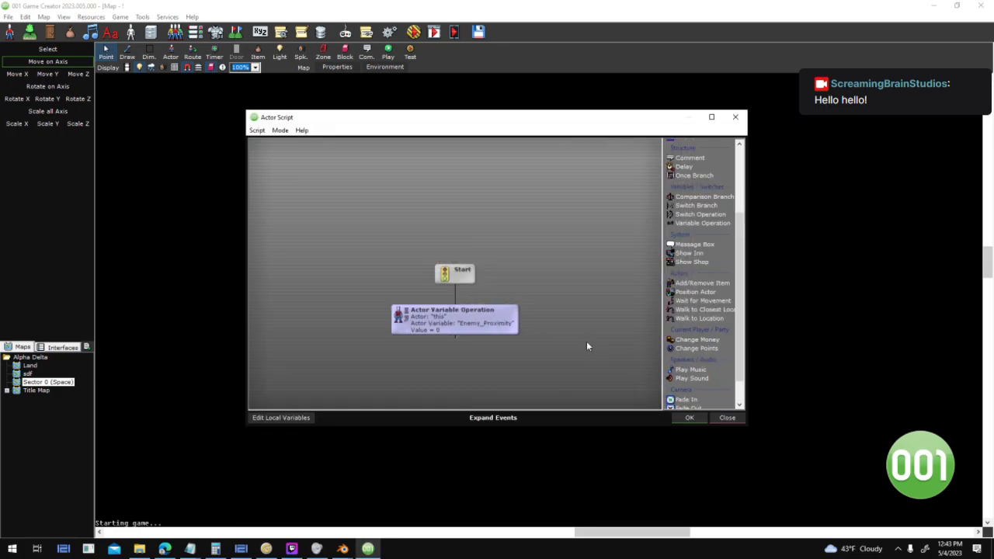
left_click(728, 418)
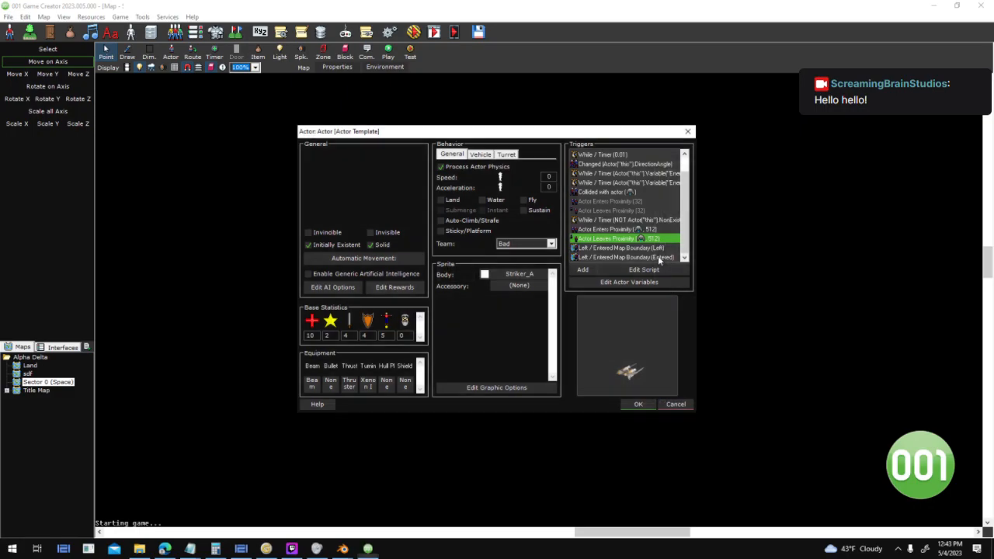
- Review the timer trigger script that rotates the ship towards its Ship_Target enemy
left_click(641, 183)
double_click(642, 183)
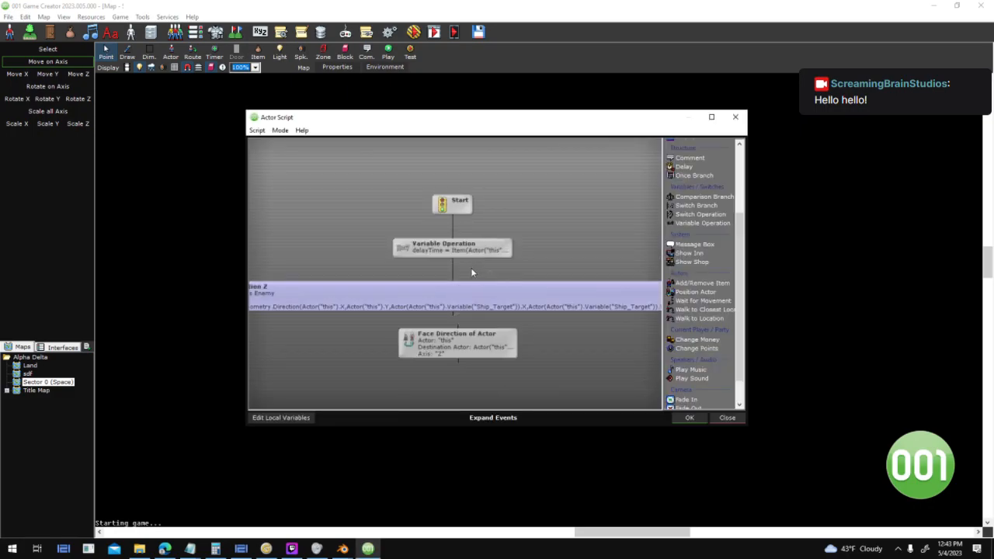
left_click(726, 418)
- Inspect the thruster timer script's Ship_Last and velocity operations, and accept the script and the NPC Ship template
double_click(606, 180)
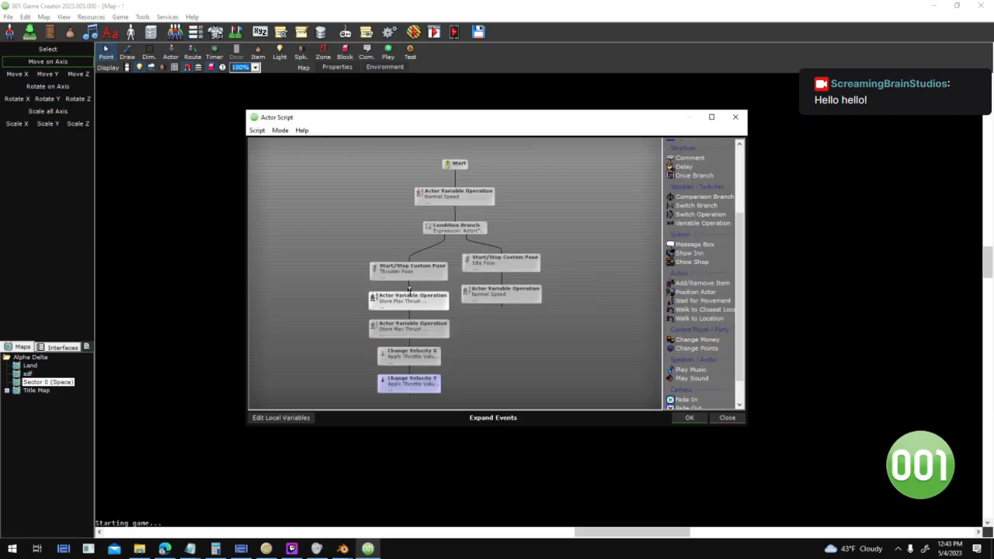
left_click(414, 329)
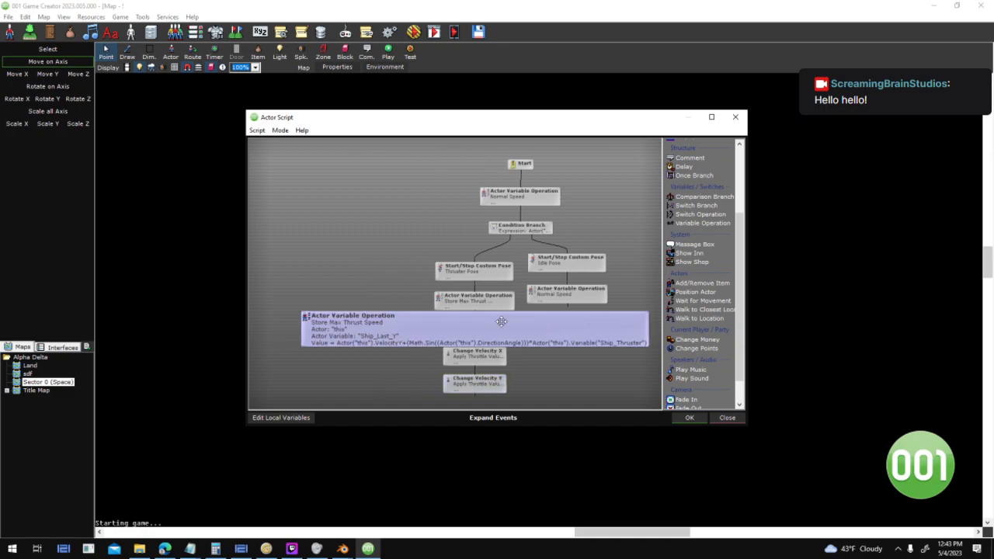
right_click_drag(520, 352, 520, 352)
left_click_drag(518, 352, 371, 318)
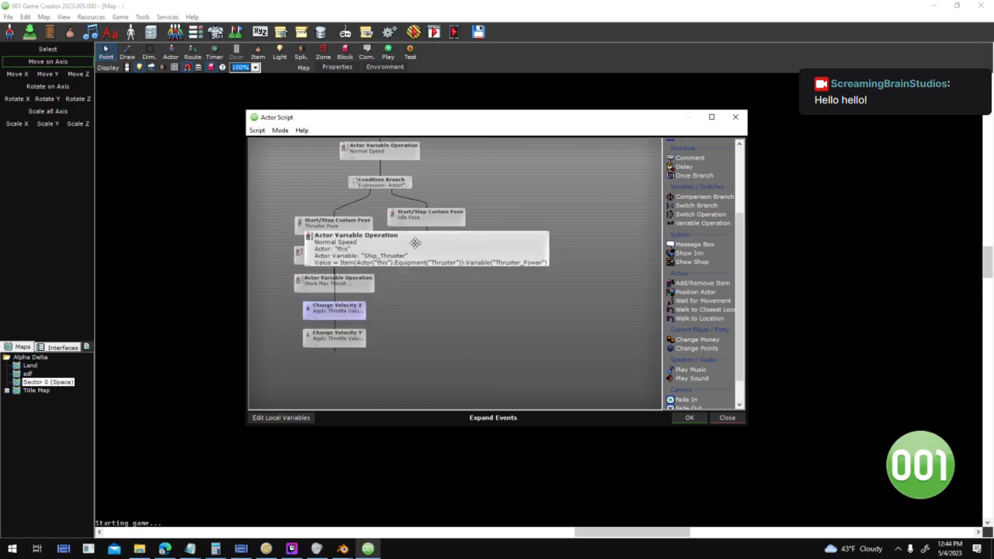
left_click(689, 419)
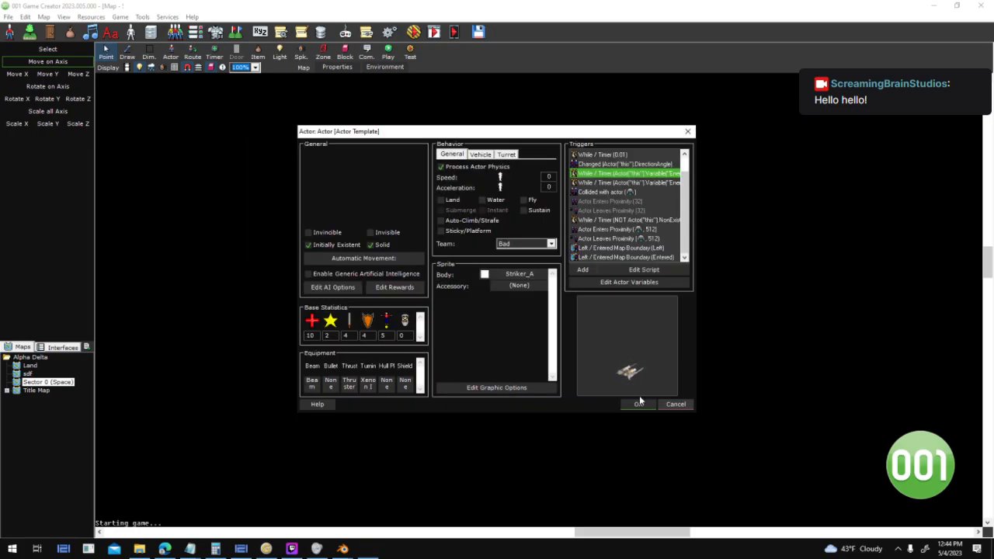
left_click(637, 407)
left_click(562, 387)
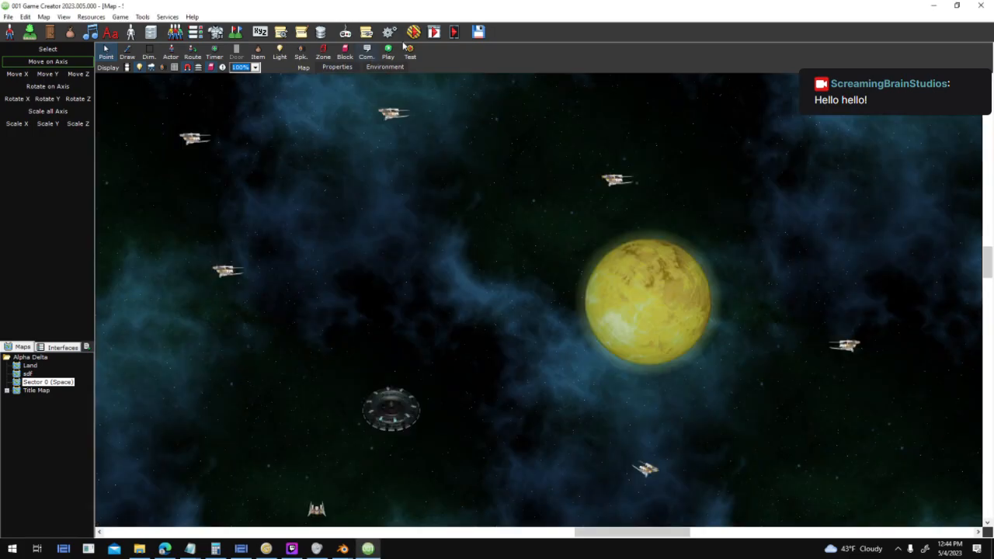
- Test the game by flying the player ship from below the station up to the yellow planet among the NPC ships
left_click(413, 39)
key("Return")
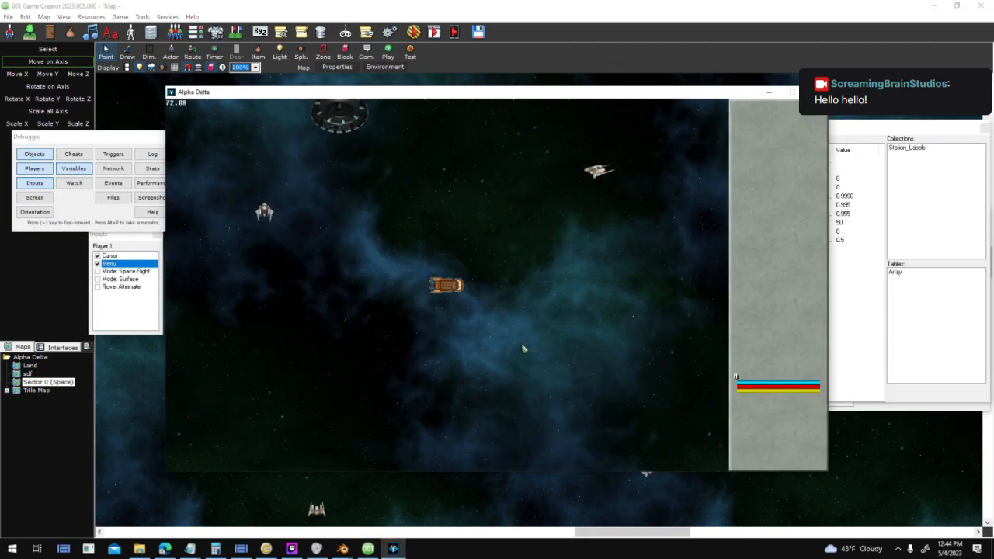
key("a")
key("w")
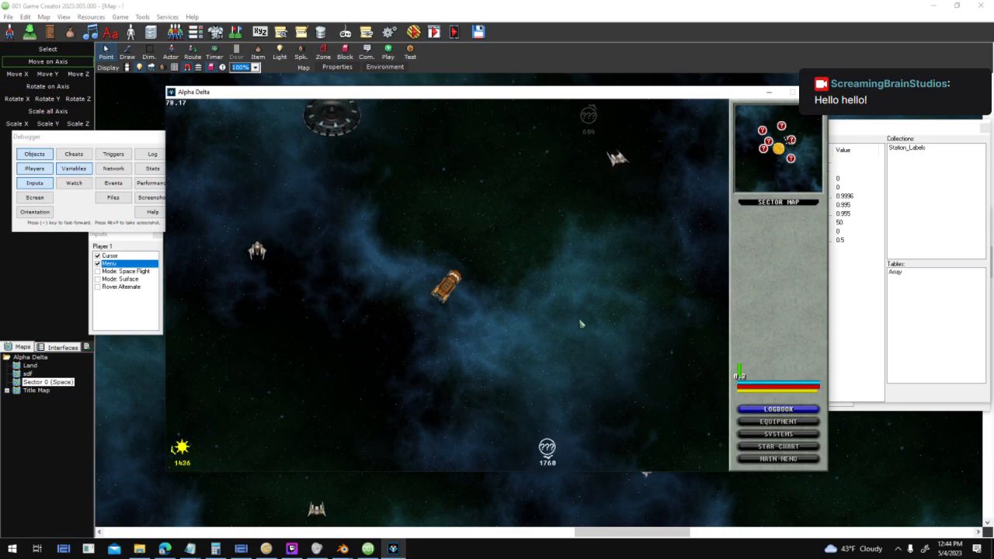
key("w")
key("a")
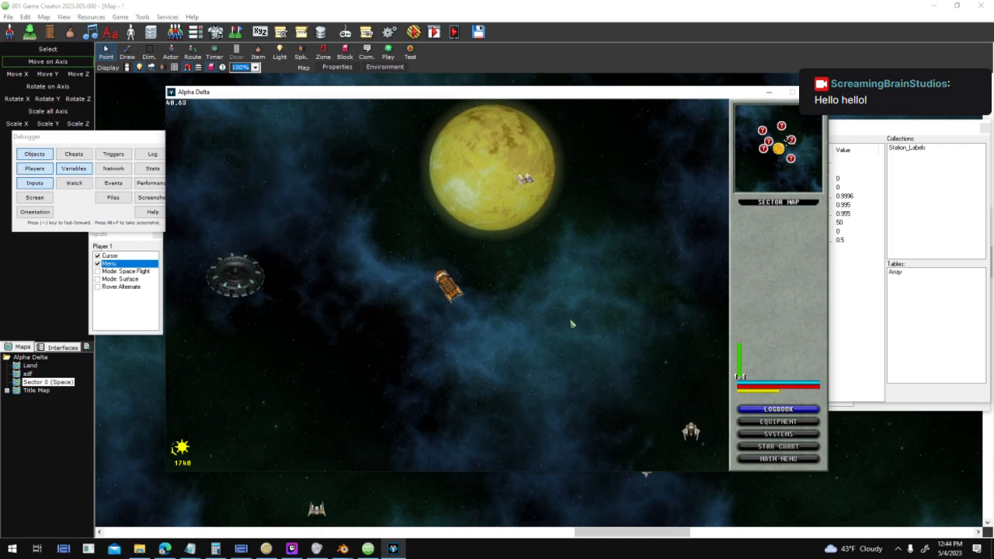
key("d")
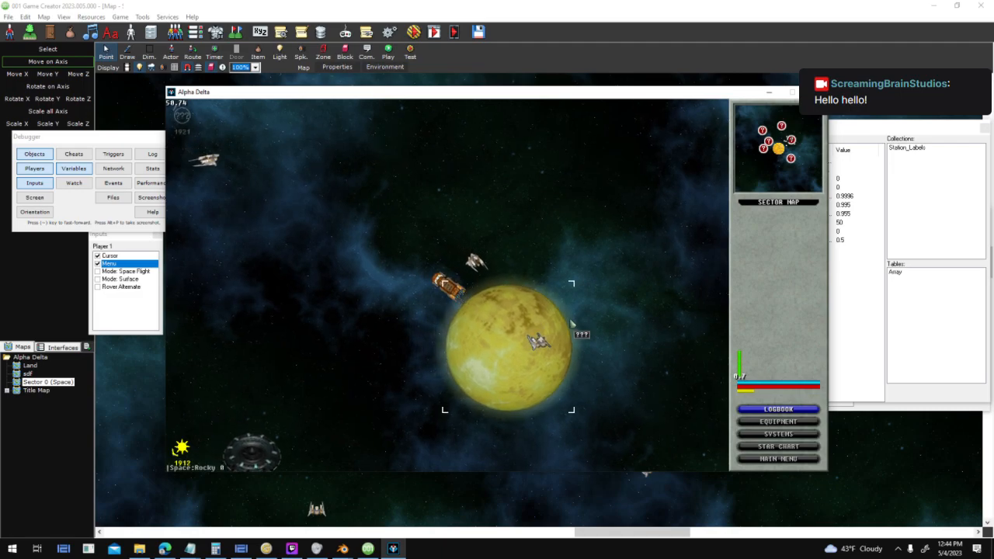
key("w")
key("a")
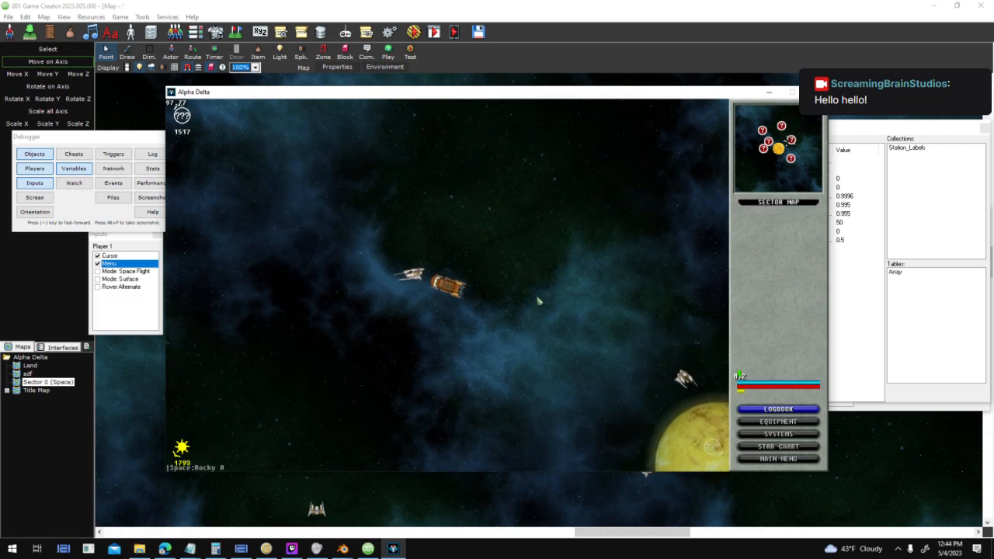
- Fly the player ship back past the station towards the NPC ships and ignore the script error in NPC Ship 3's Attacked trigger
key("a")
key("w")
key("a")
key("w")
key("a")
key("a")
key("a")
key("w")
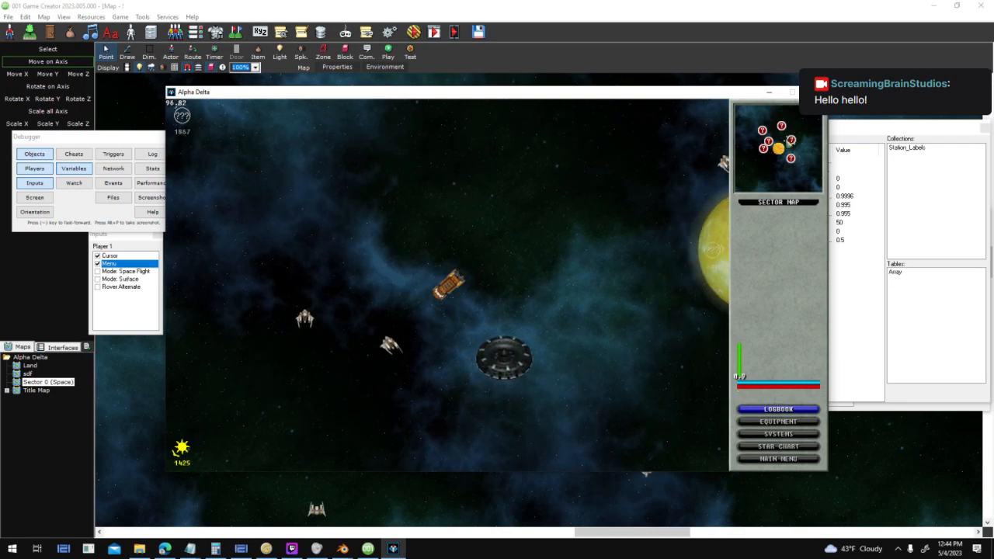
key("w")
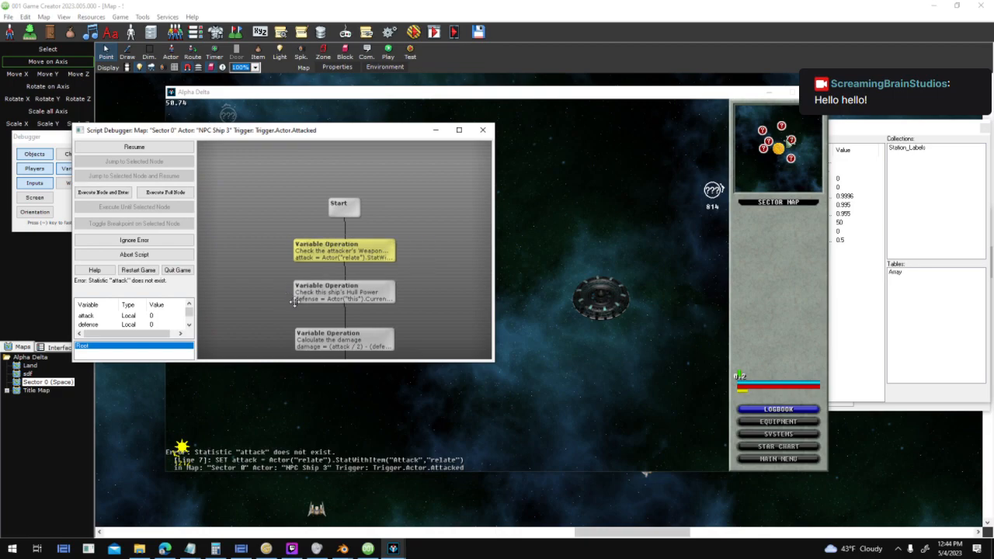
left_click(175, 242)
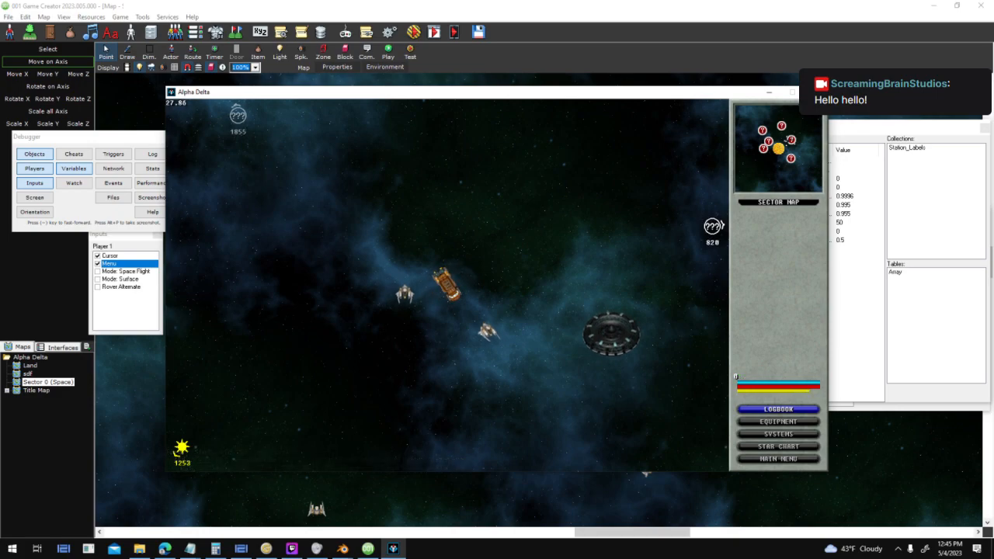
- Fly the player ship past the station and around the yellow planet to observe the NPC ships, and end the test
key("a")
key("w")
key("d")
key("w")
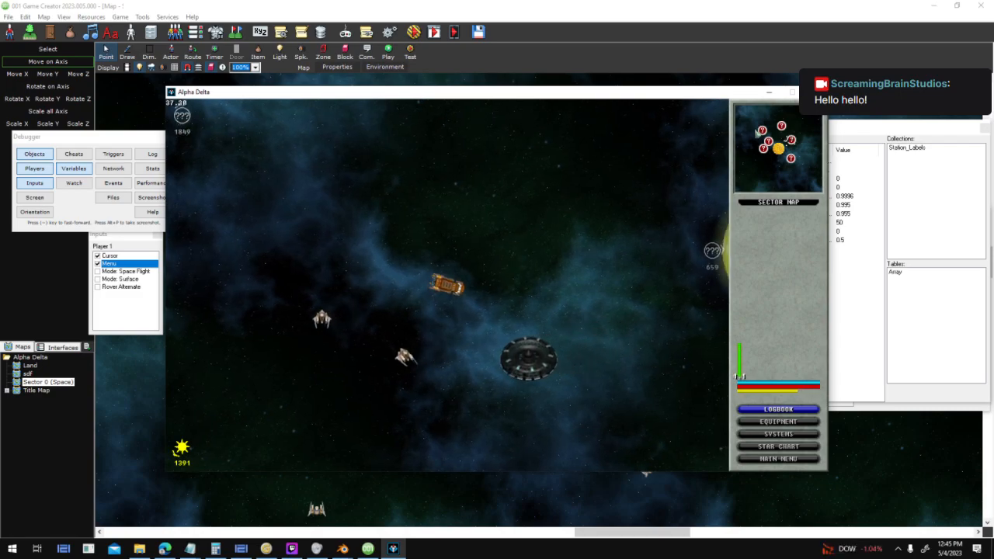
key("a")
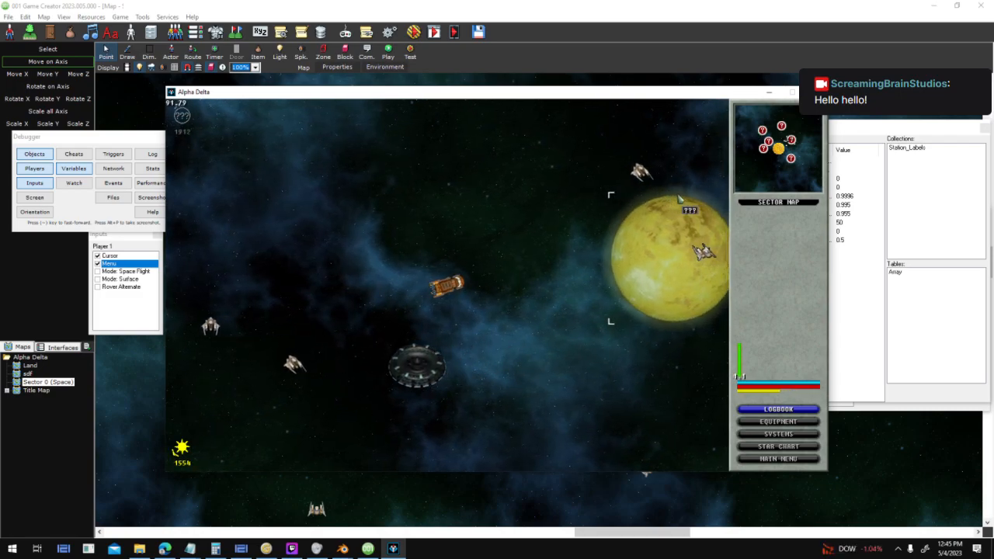
key("a")
key("a")
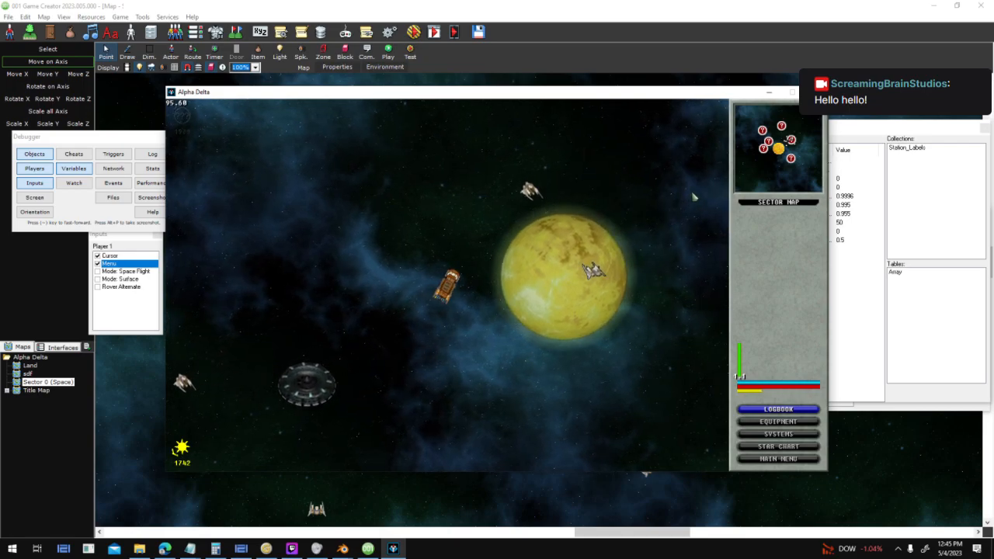
key("a")
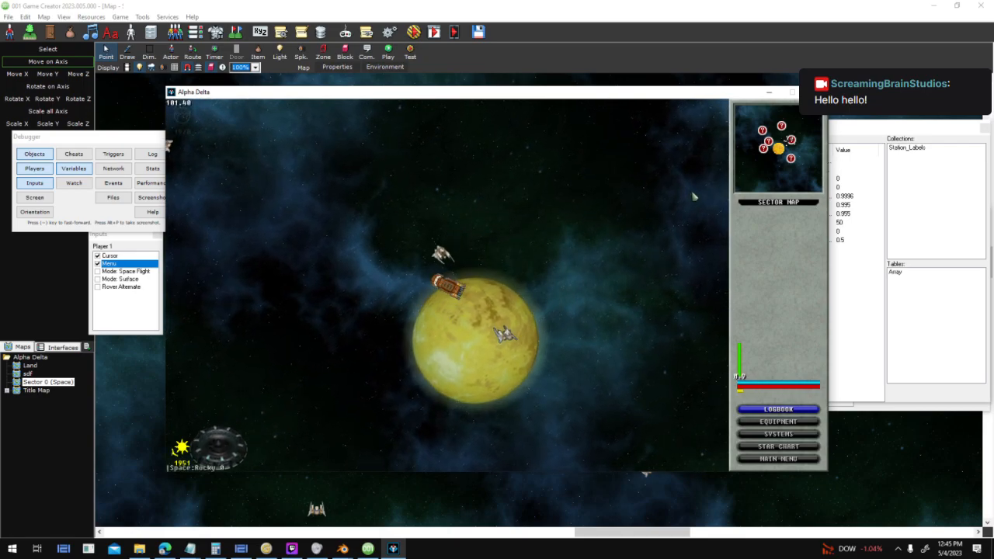
key("a")
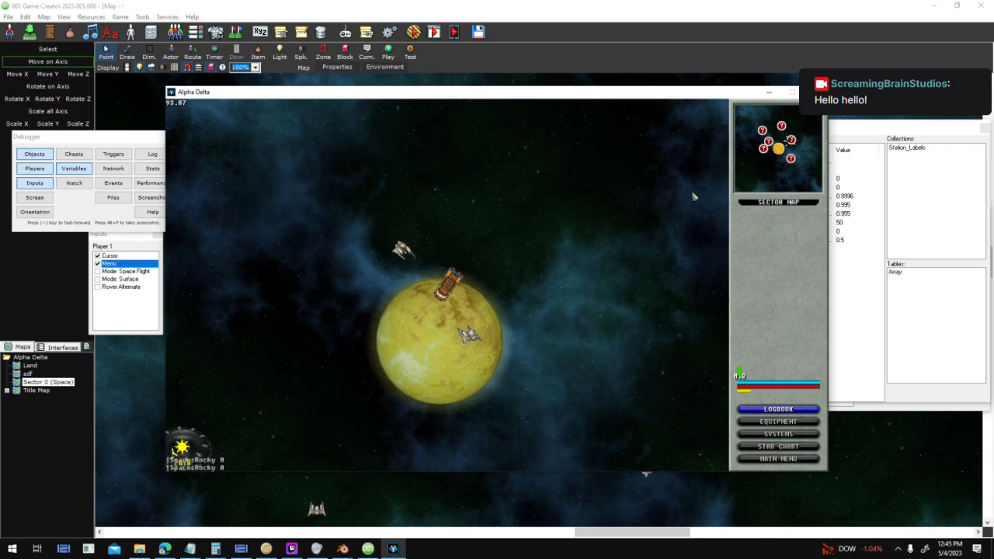
key("a")
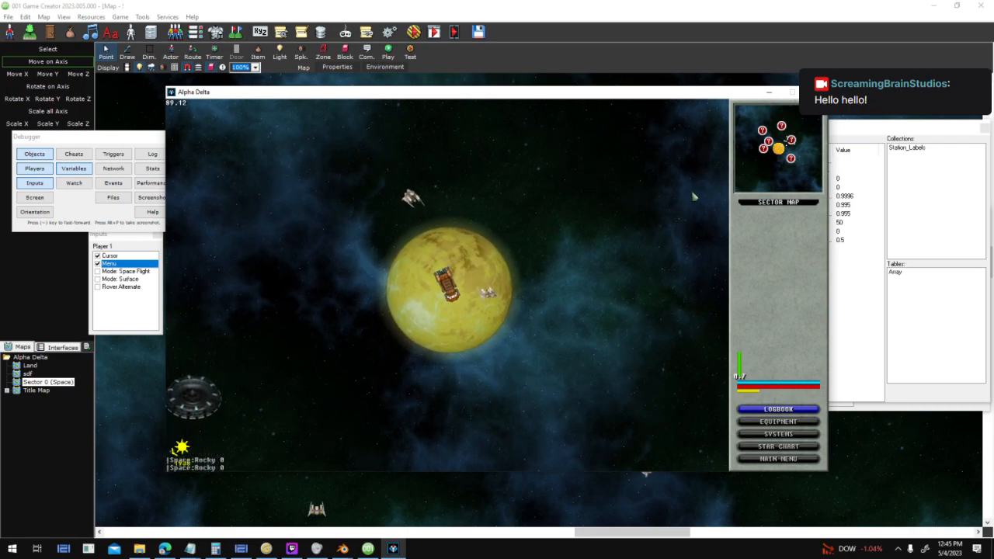
key("a")
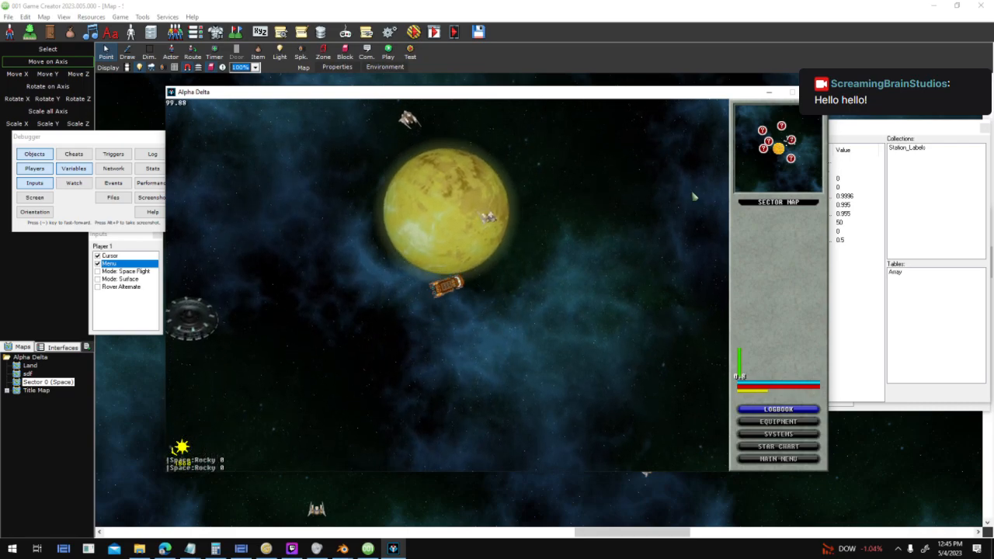
key("Escape")
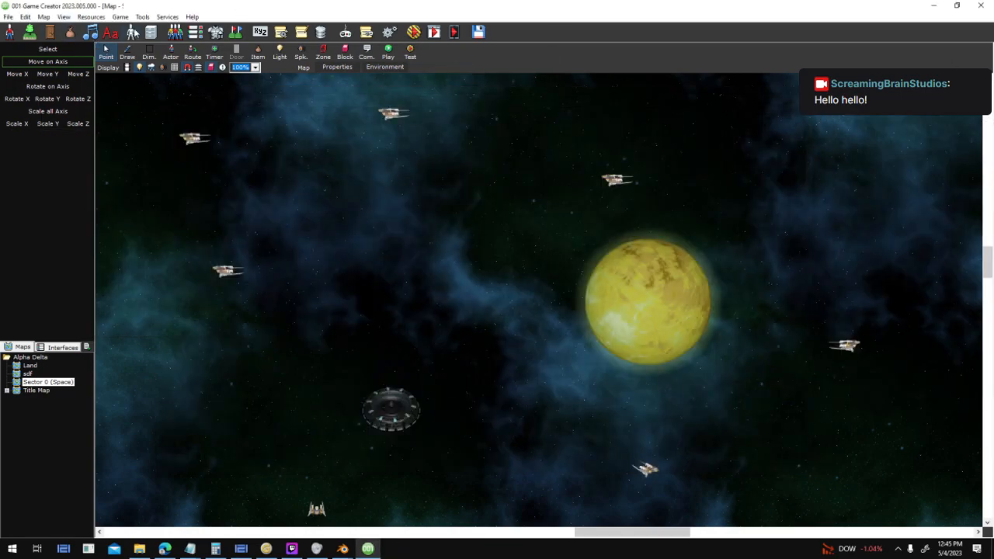
- Open the Player party member's actor and review its While / Timer (0.01) and Changed DirectionAngle trigger scripts
left_click(175, 33)
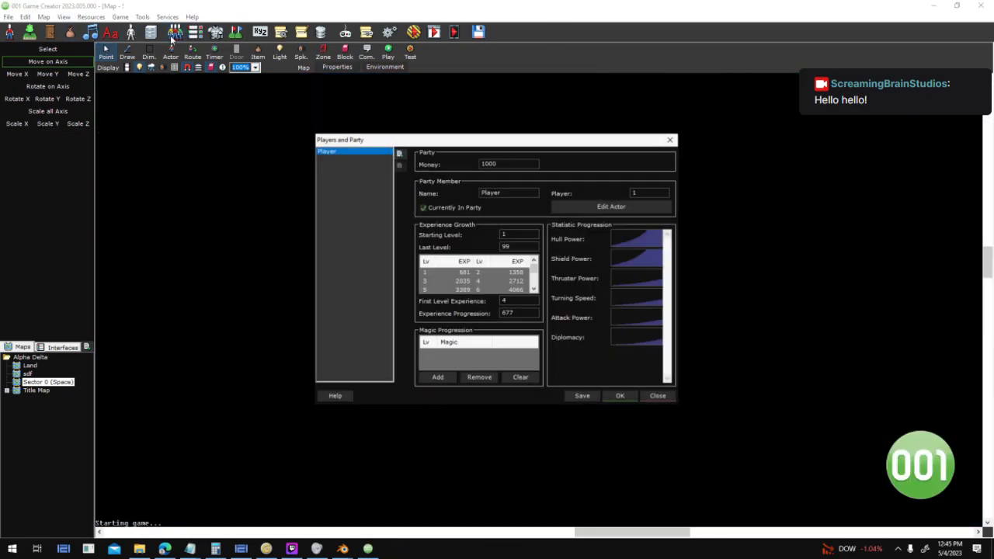
left_click(614, 206)
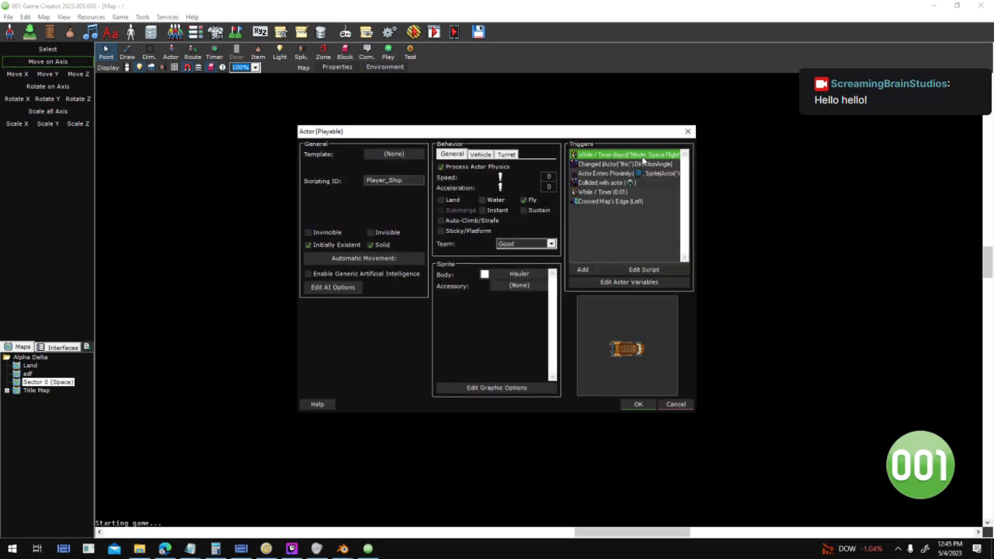
left_click(622, 194)
double_click(622, 195)
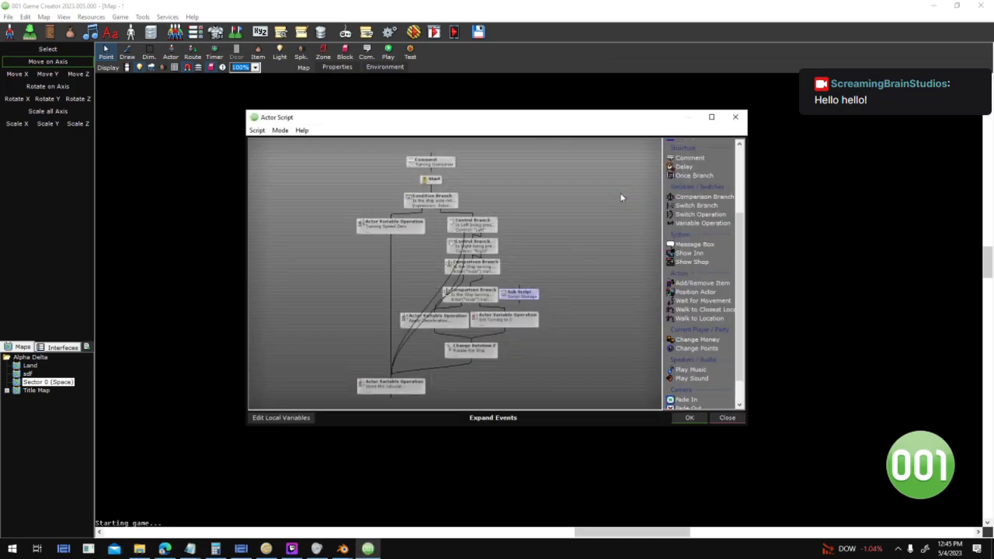
left_click(736, 117)
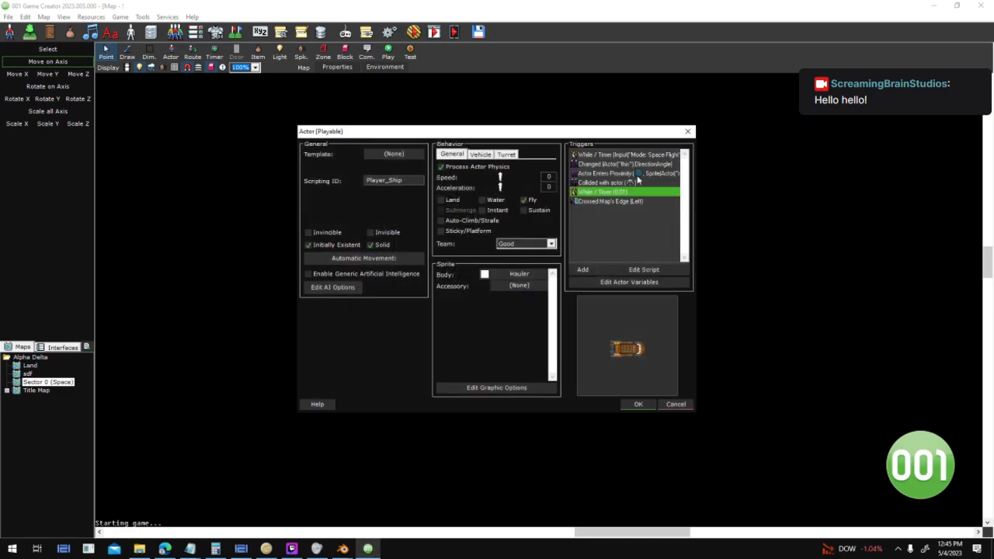
double_click(643, 165)
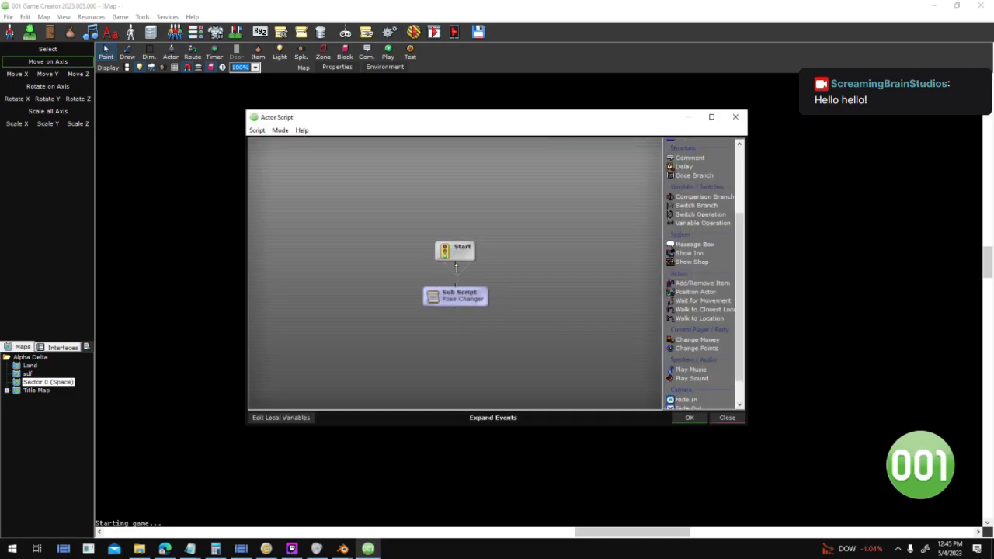
left_click(694, 417)
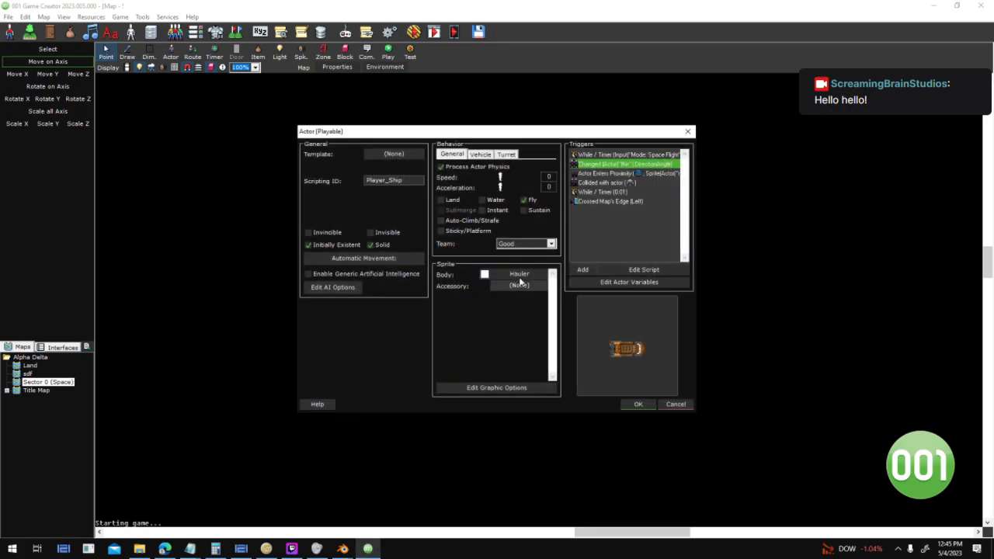
- Set the Player_Ship actor's body sprite to 3D Ship and accept the actor and party settings
left_click(520, 275)
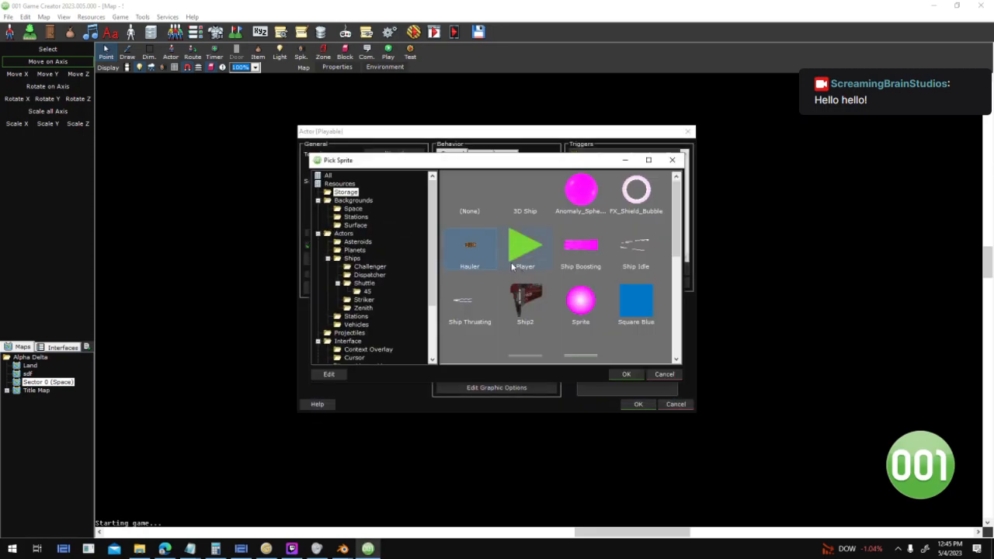
left_click(626, 376)
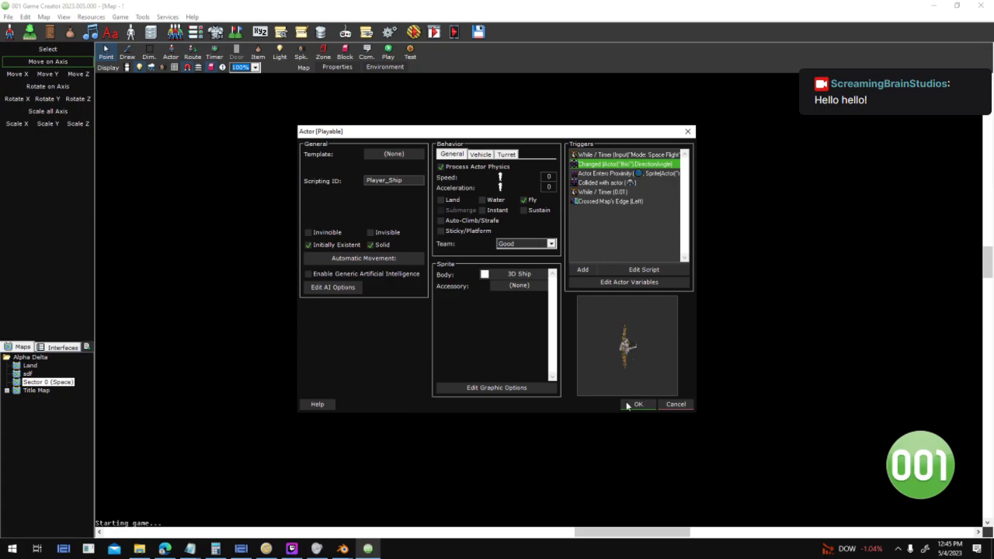
left_click(638, 404)
left_click(613, 397)
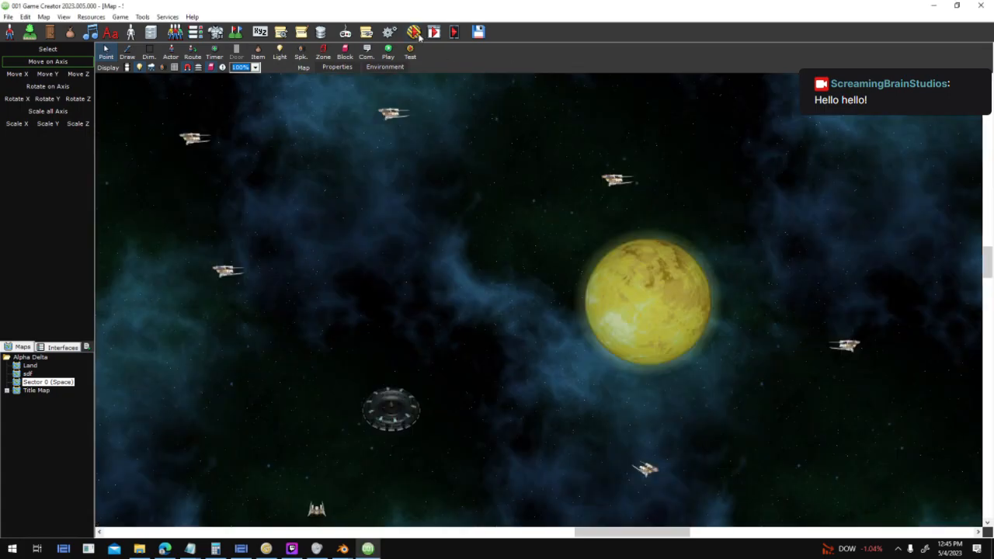
- Run the game with the 3D Ship player sprite and close the game while it is loading
left_click(414, 32)
key("Return")
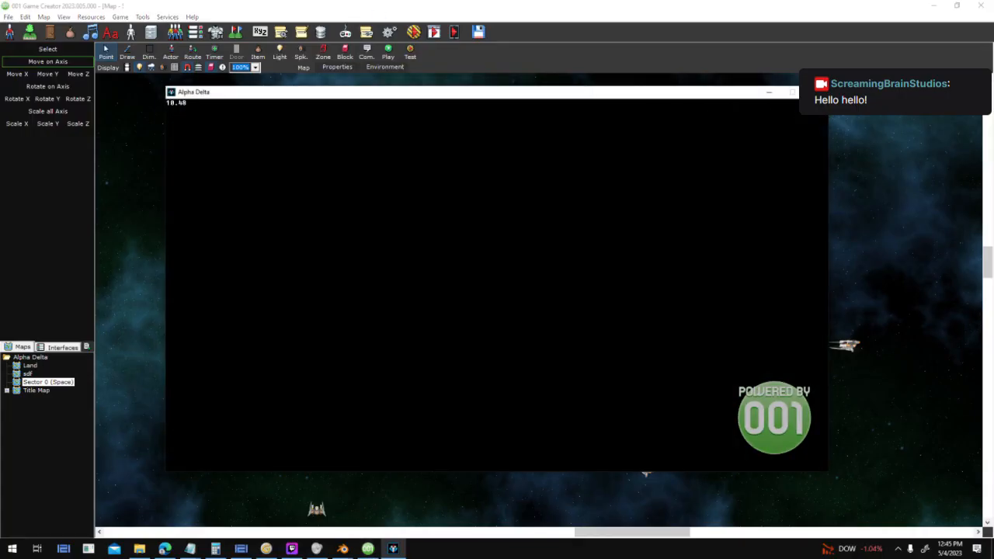
left_click(816, 92)
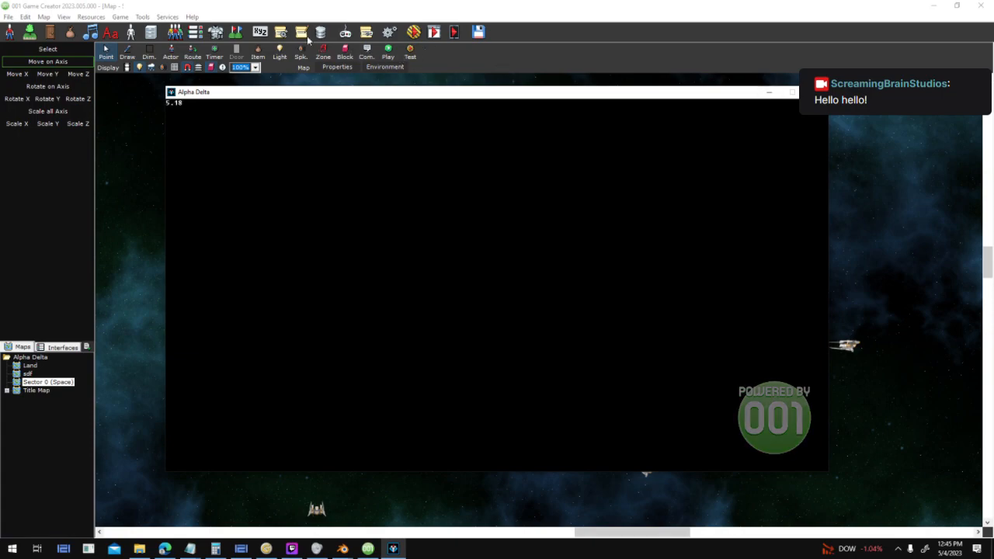
- Set the Player_Ship actor's body sprite to Bob_A from the Shuttle 45 folder and accept the actor and party settings
left_click(175, 32)
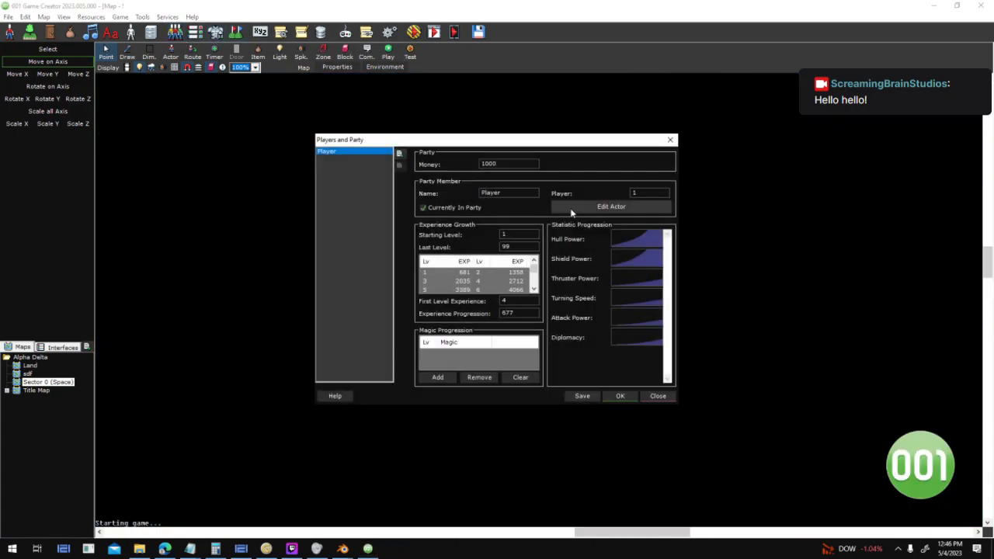
left_click(566, 206)
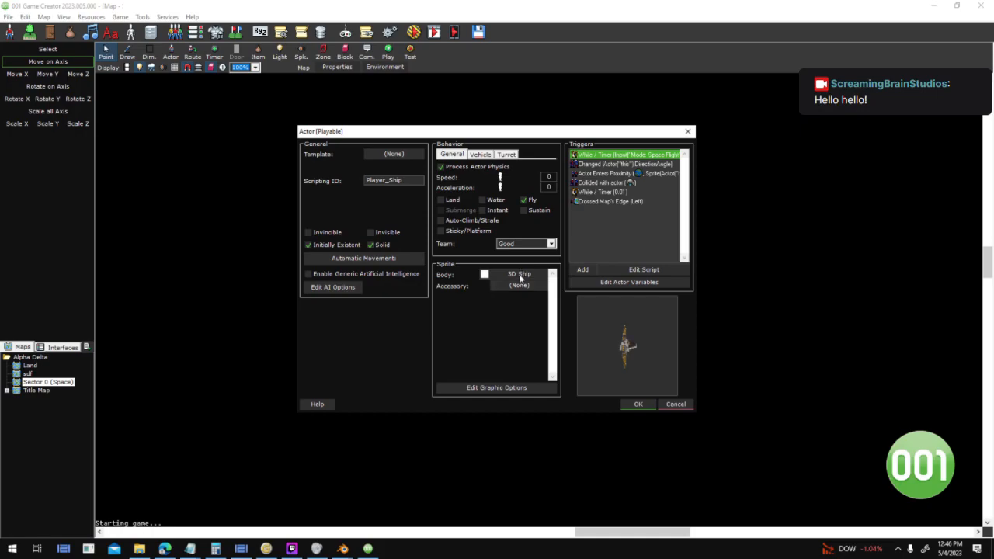
scroll(649, 303, "down", 10)
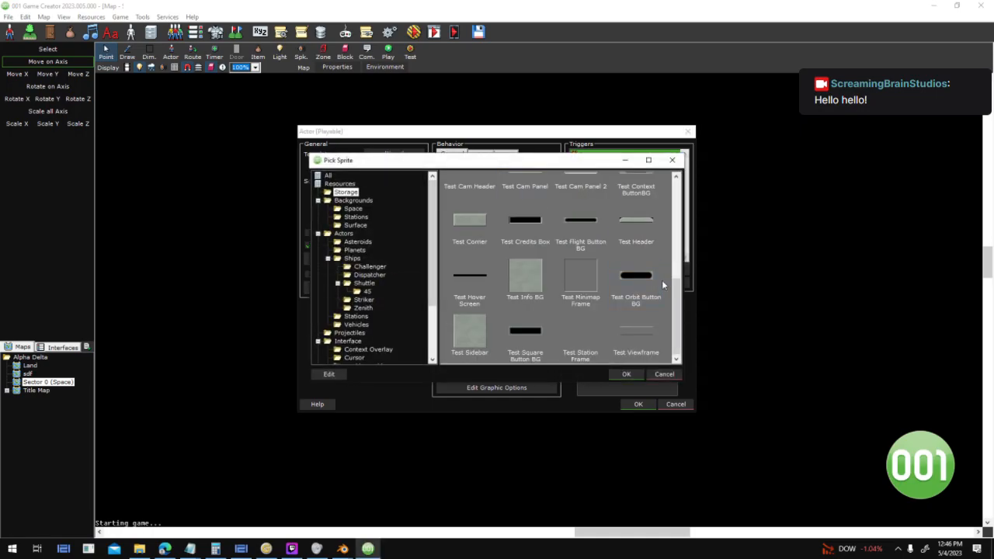
scroll(681, 271, "up", 1)
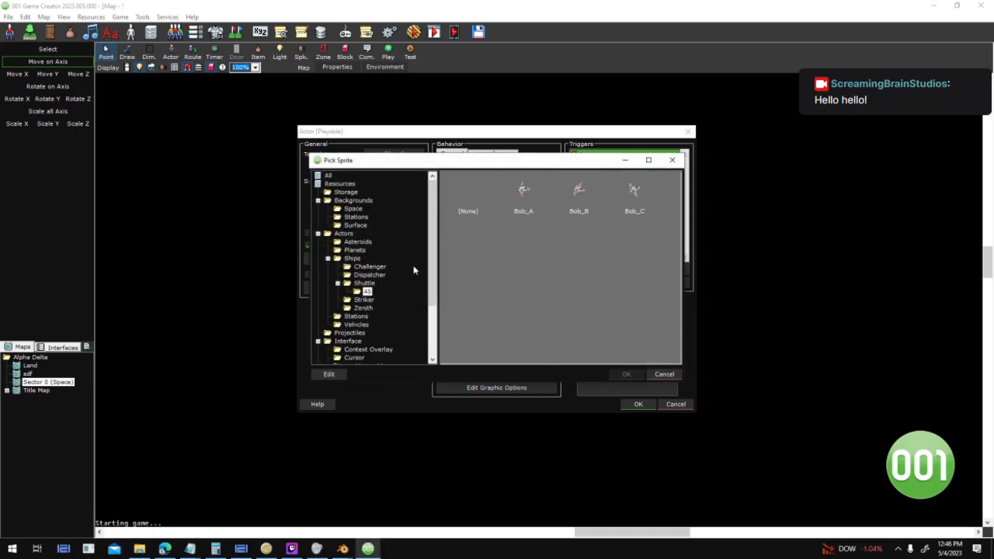
left_click(365, 284)
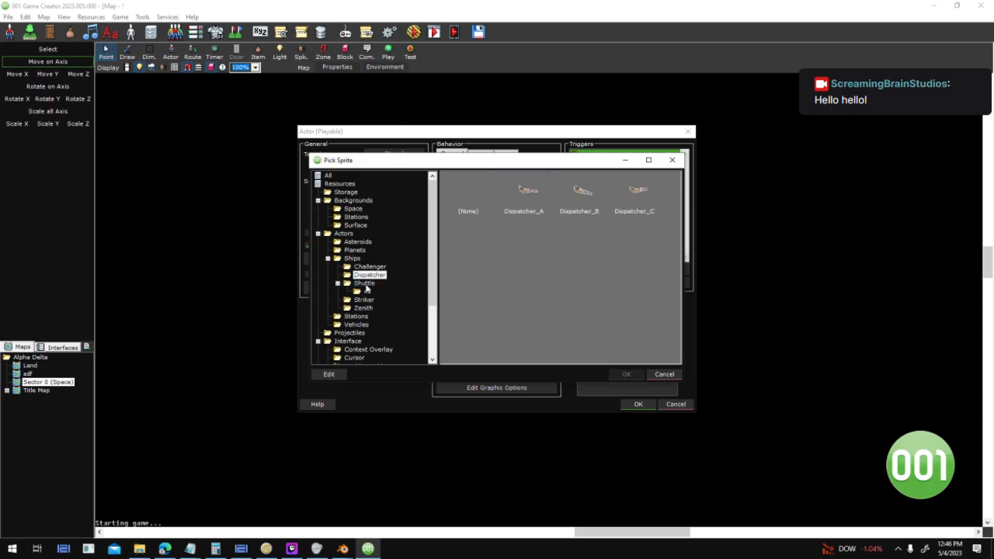
left_click(366, 286)
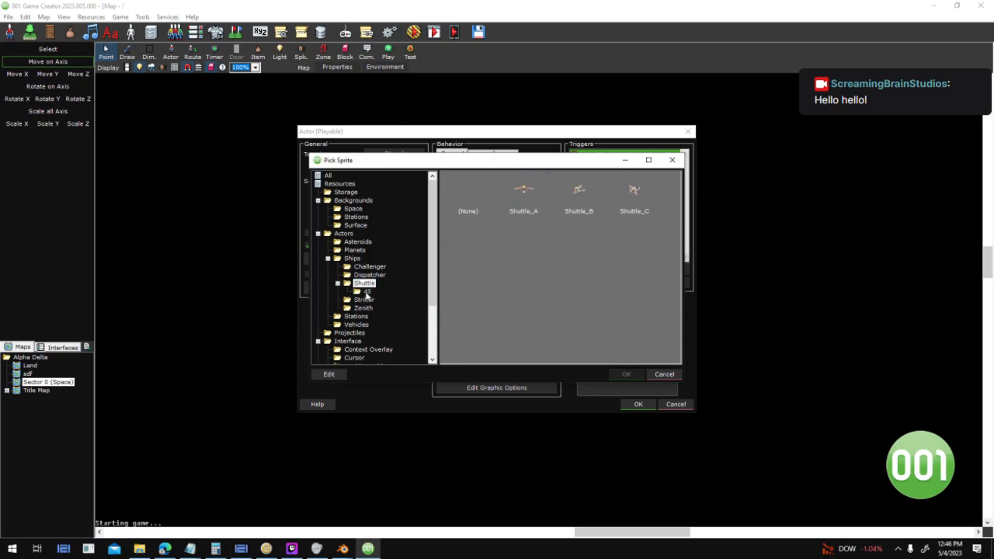
left_click(626, 374)
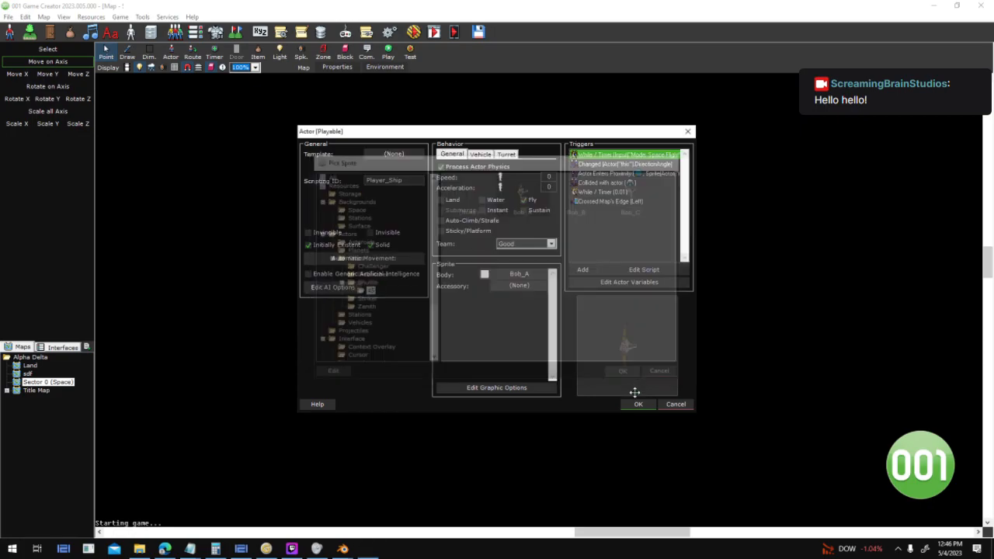
left_click(637, 404)
left_click(626, 395)
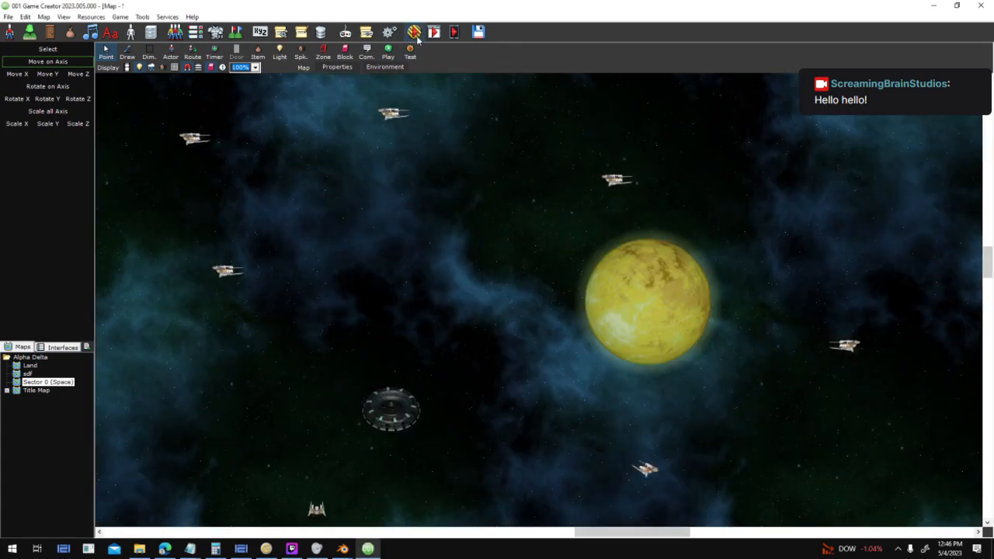
- Run the game, start a new game and fly the Bob_A player ship around to check how its sprite turns
left_click(417, 36)
key("Return")
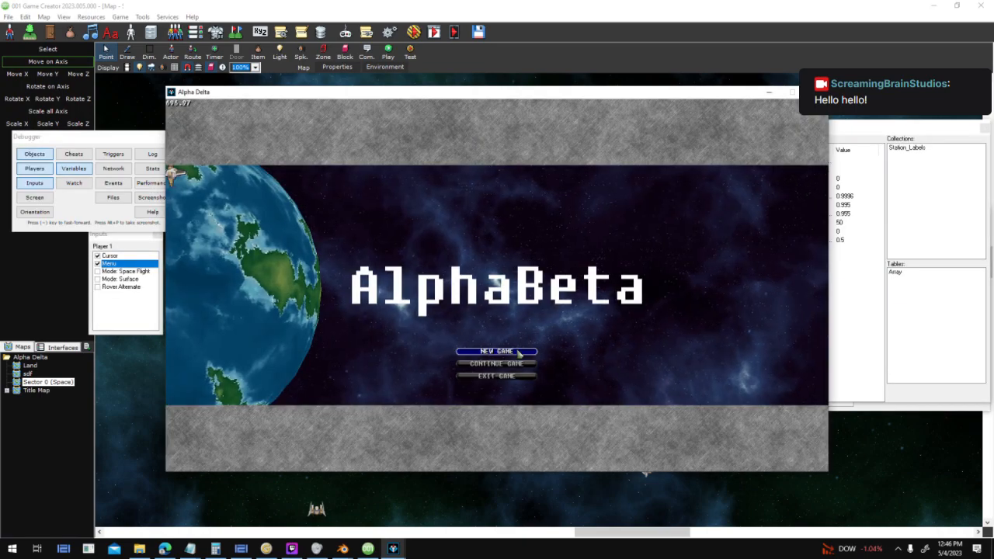
key("Return")
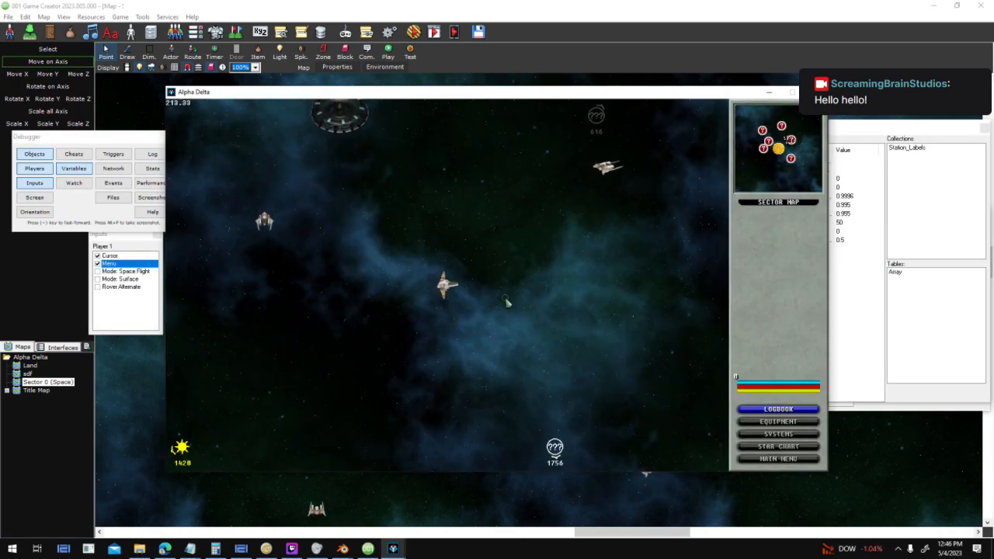
key("w")
key("a")
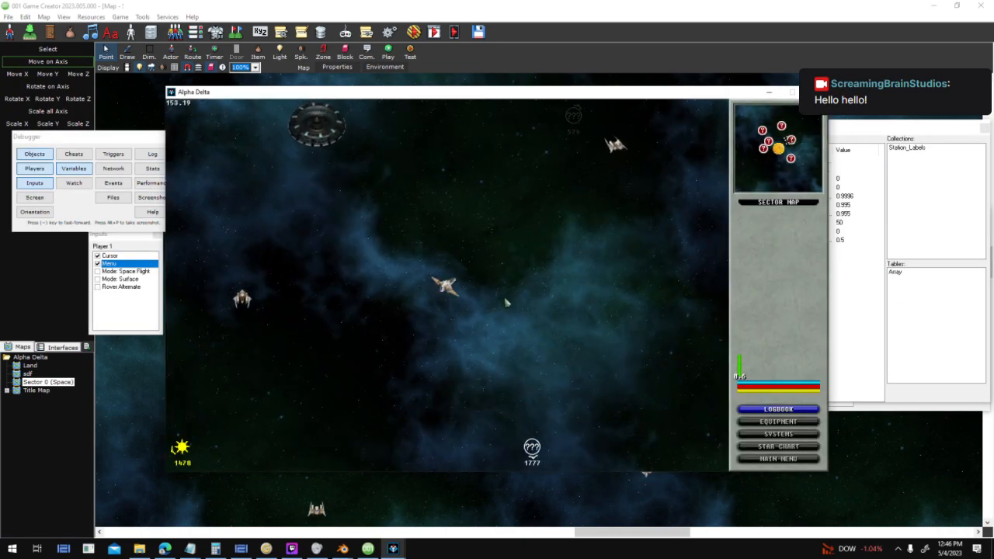
key("w")
key("a")
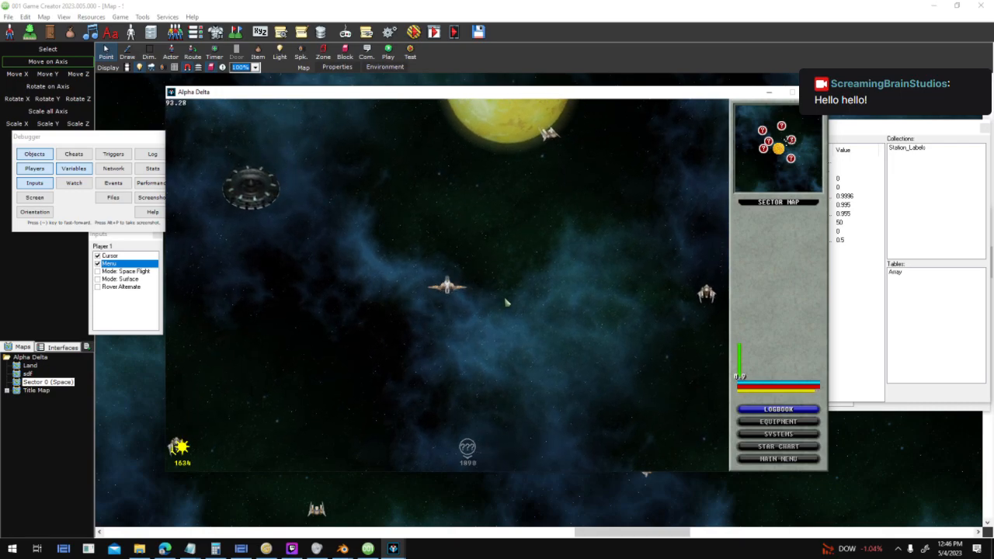
key("a")
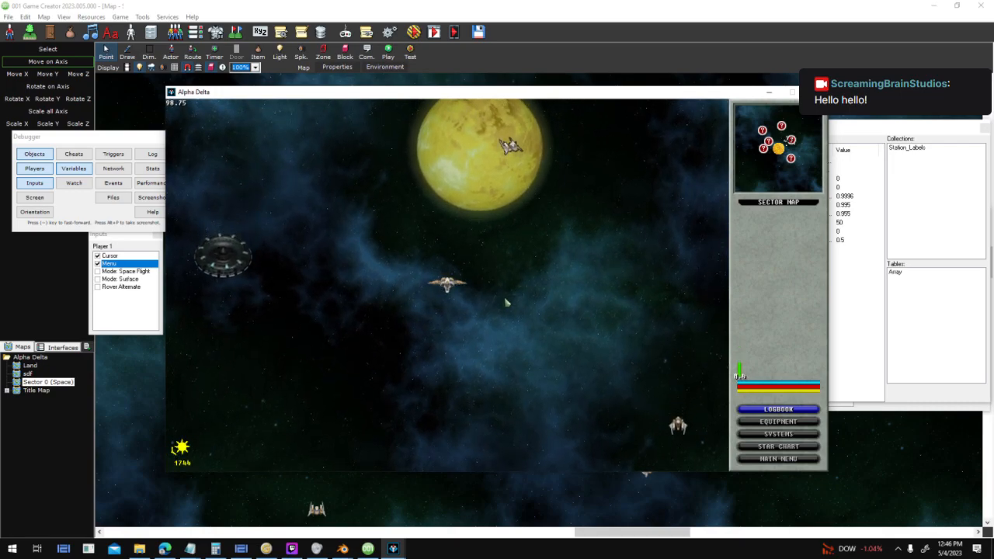
- Test-fire the player ship's weapon while turning, and ignore the script error raised in NPC Ship 5's Attacked trigger
key("a")
key("space")
key("space")
key("space")
key("space")
key("w")
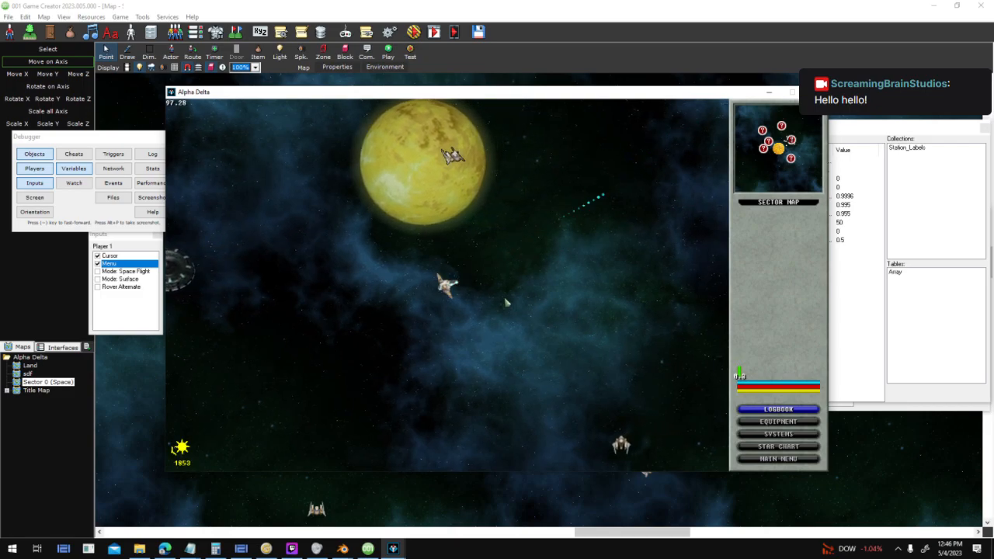
key("a")
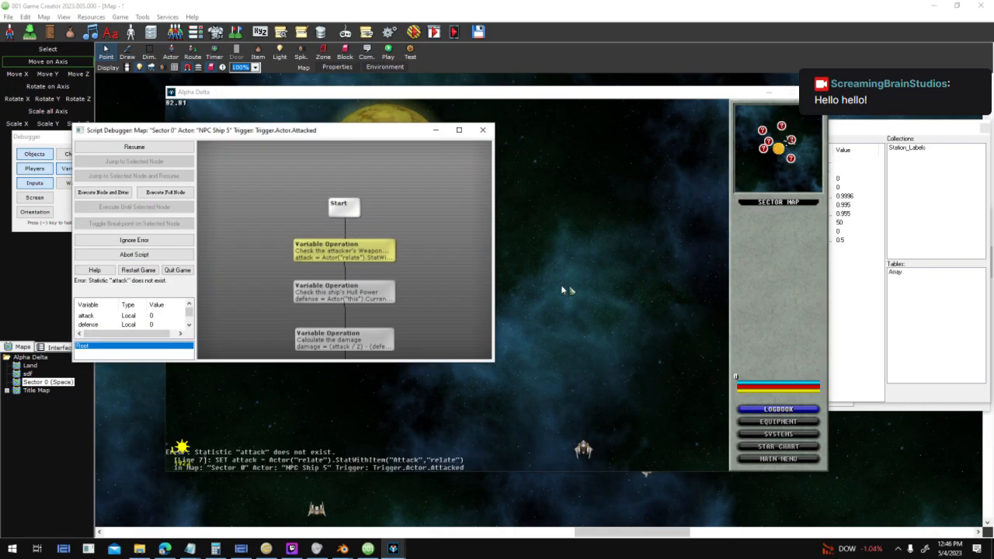
left_click(151, 242)
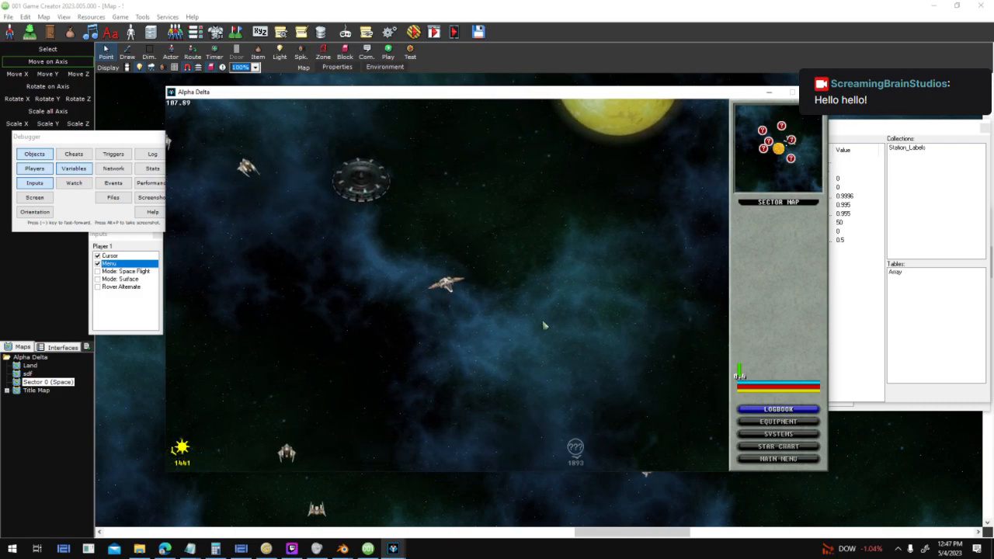
- Target Helios Station, test docking and flying on past the planet, and close the game
left_click(373, 201)
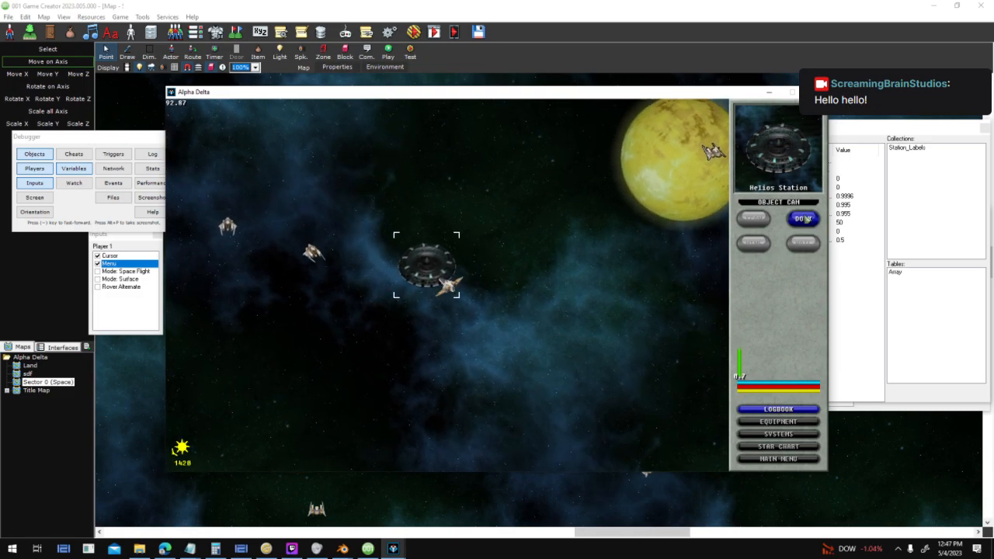
left_click(804, 219)
left_click(683, 454)
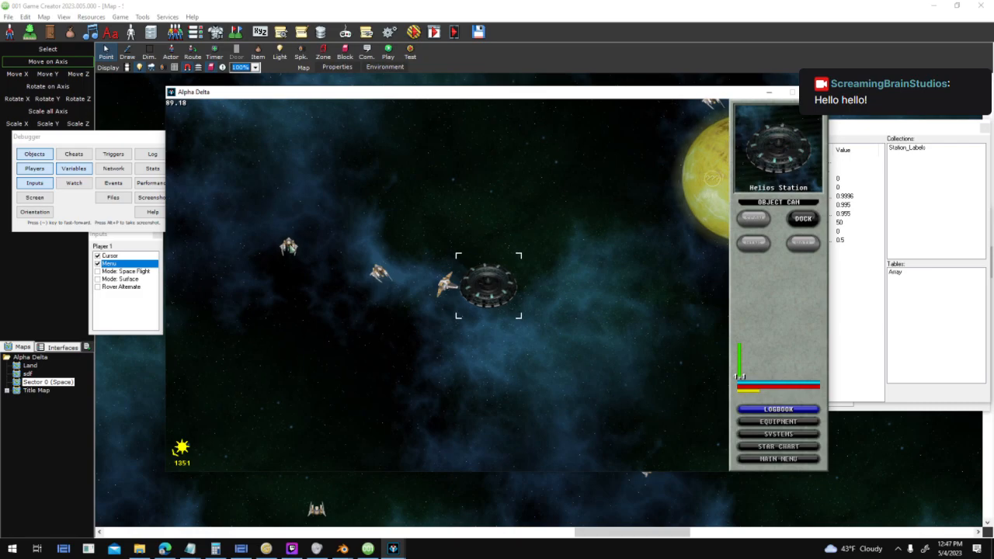
left_click(453, 343)
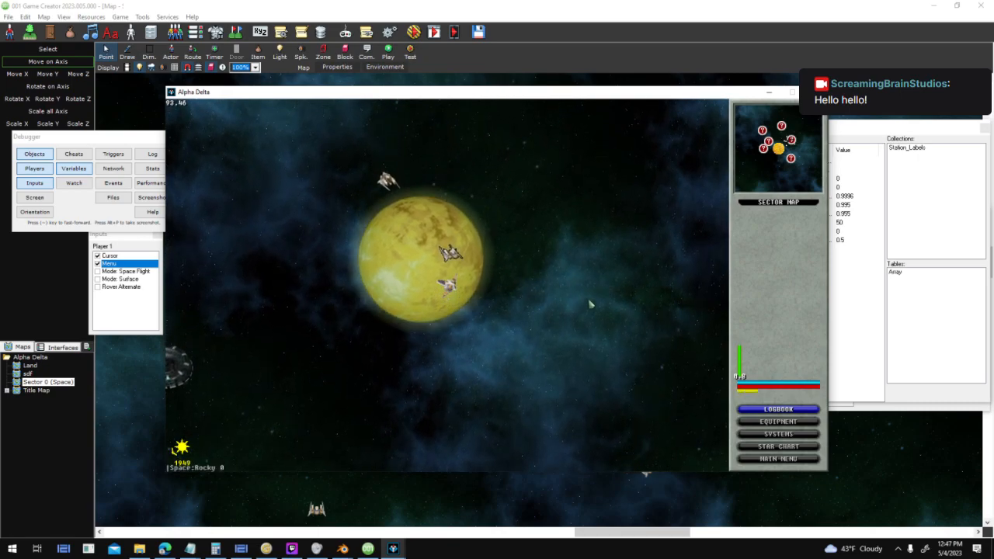
left_click(815, 92)
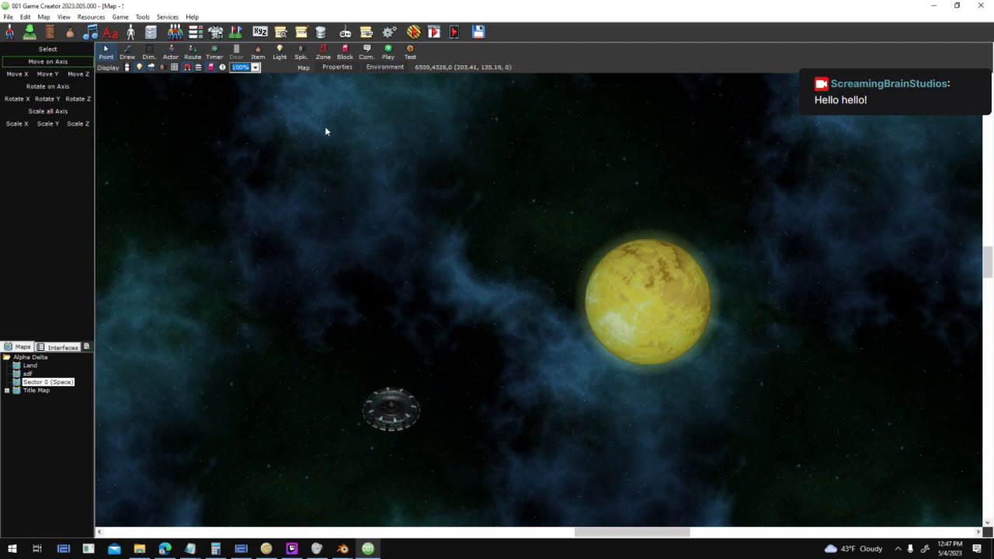
- Open the custom events, read the description of Ship Collide, and accept the dialog
left_click(302, 31)
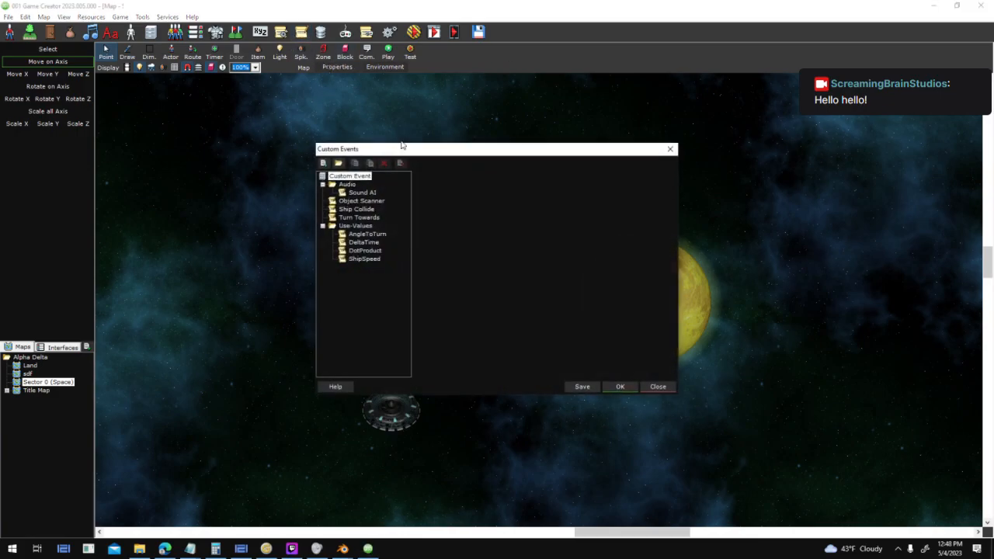
left_click(376, 210)
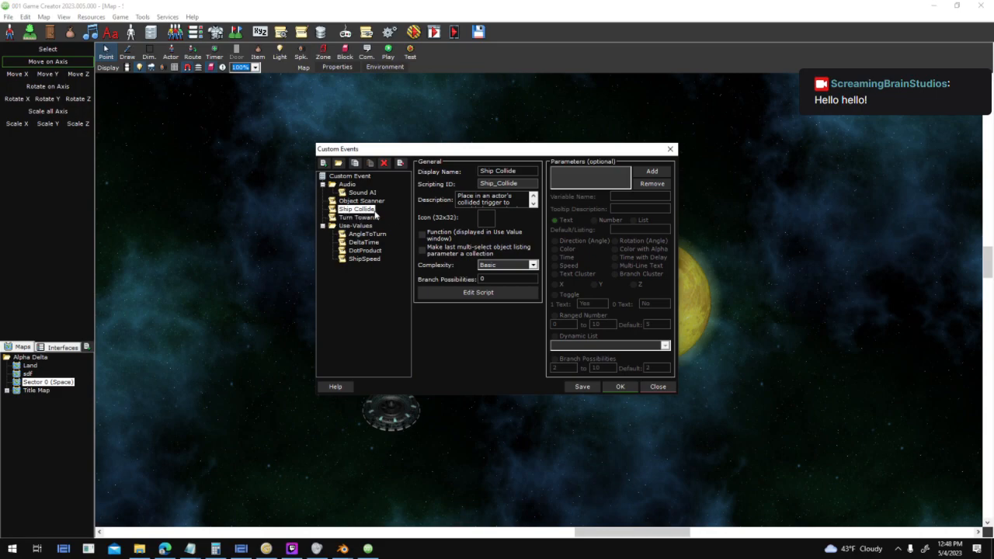
left_click(533, 202)
left_click(533, 196)
left_click(624, 388)
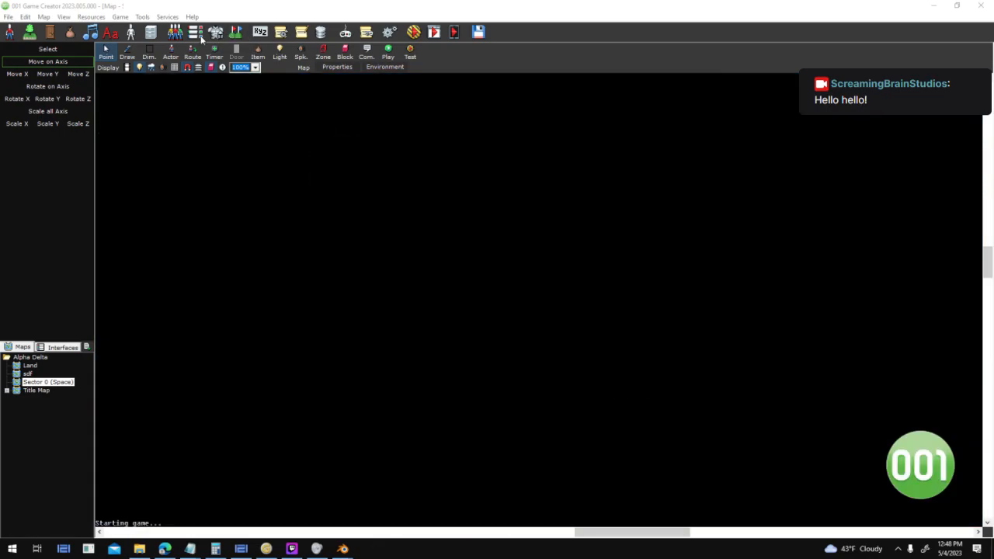
- Open the Player party member's actor and check the actor template chosen in its Collided with actor trigger
left_click(176, 36)
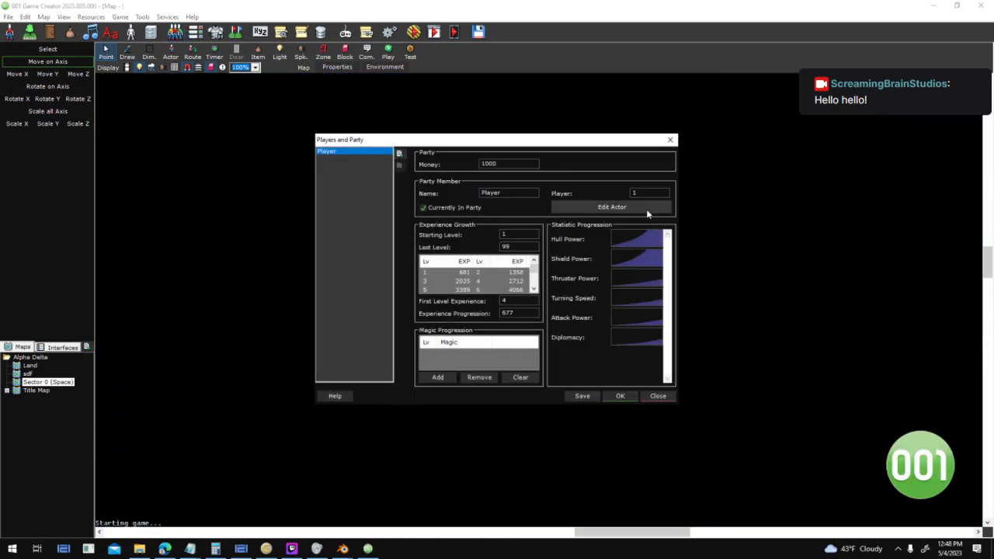
left_click(648, 210)
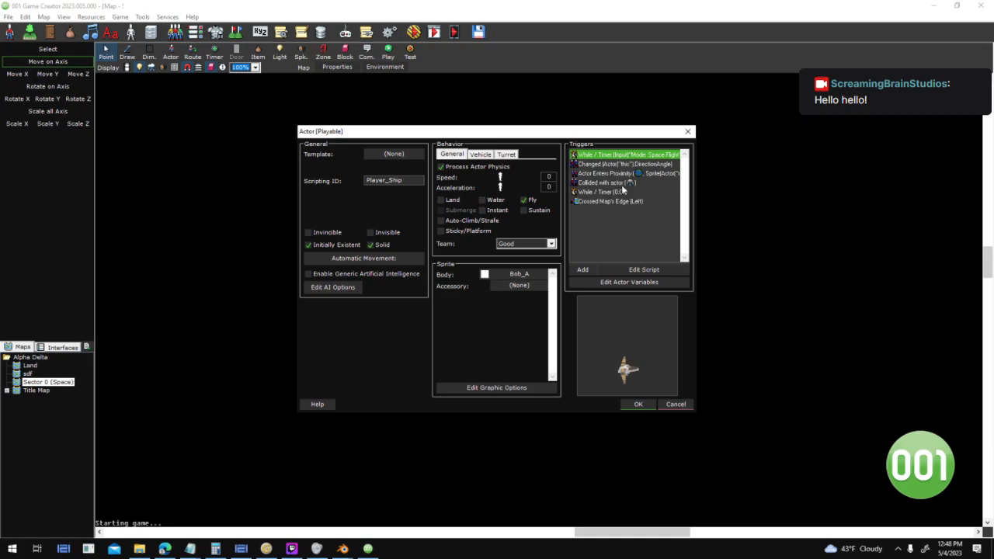
left_click(623, 184)
right_click(611, 186)
left_click(629, 206)
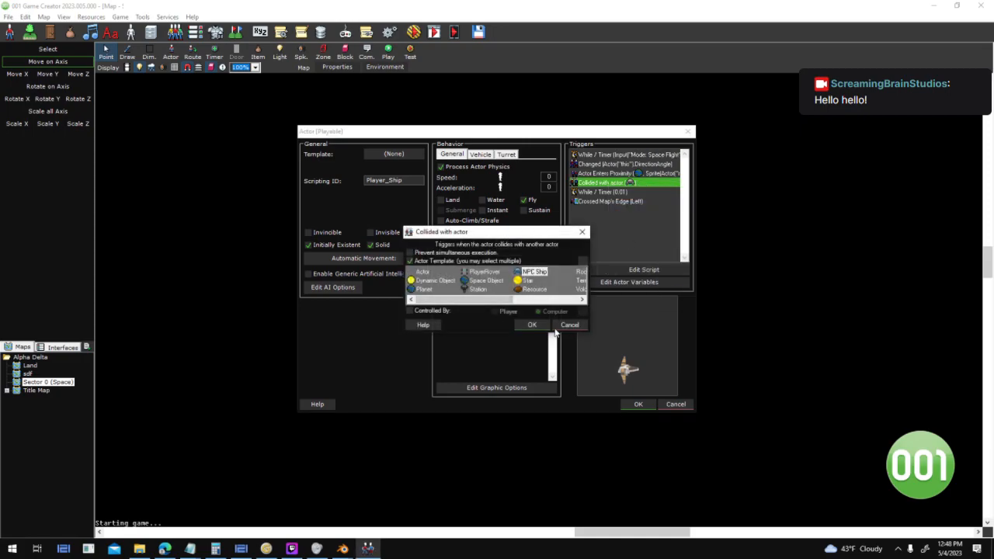
left_click(572, 324)
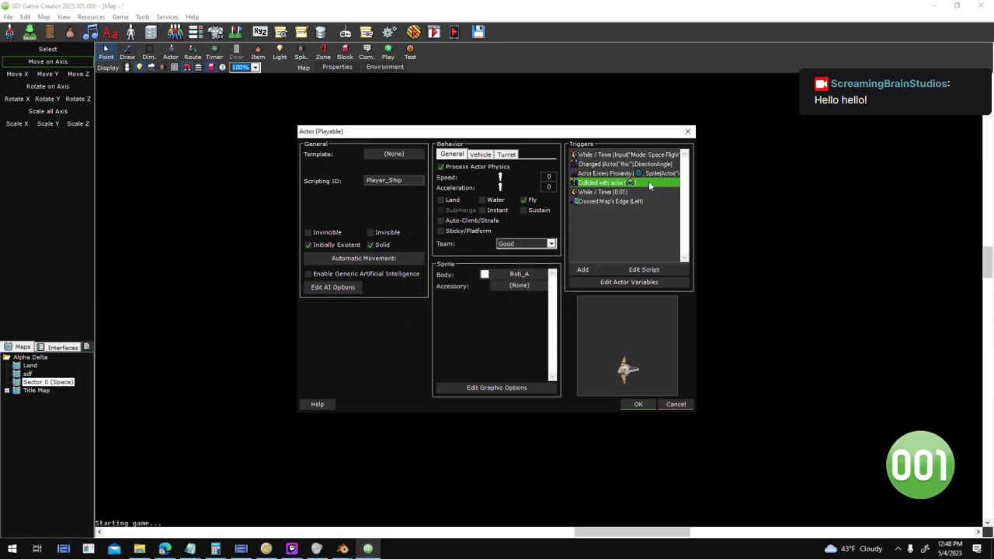
- Inspect the Ship Collide event in the Collided with actor script, discard the script changes, and accept the actor and party settings
double_click(649, 182)
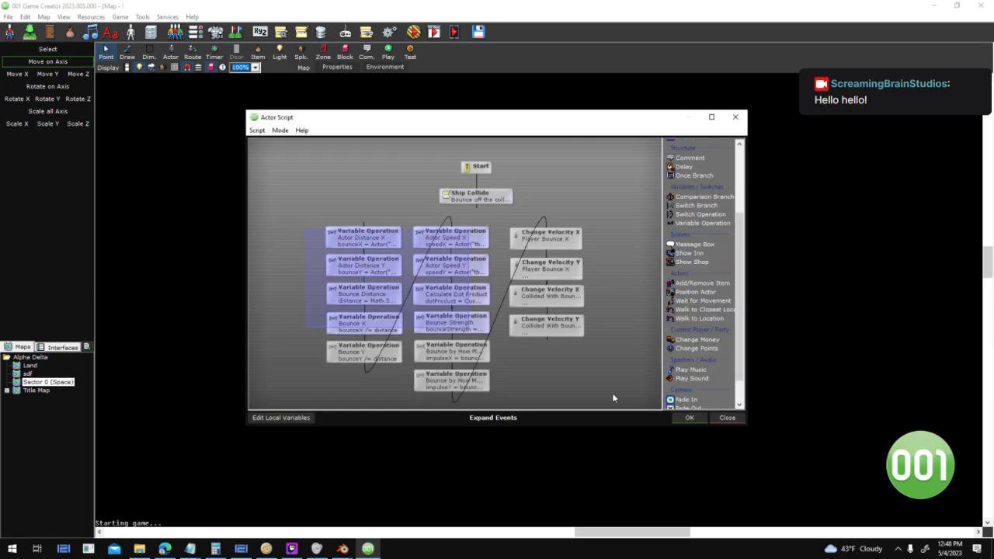
left_click_drag(557, 235, 572, 354)
double_click(497, 193)
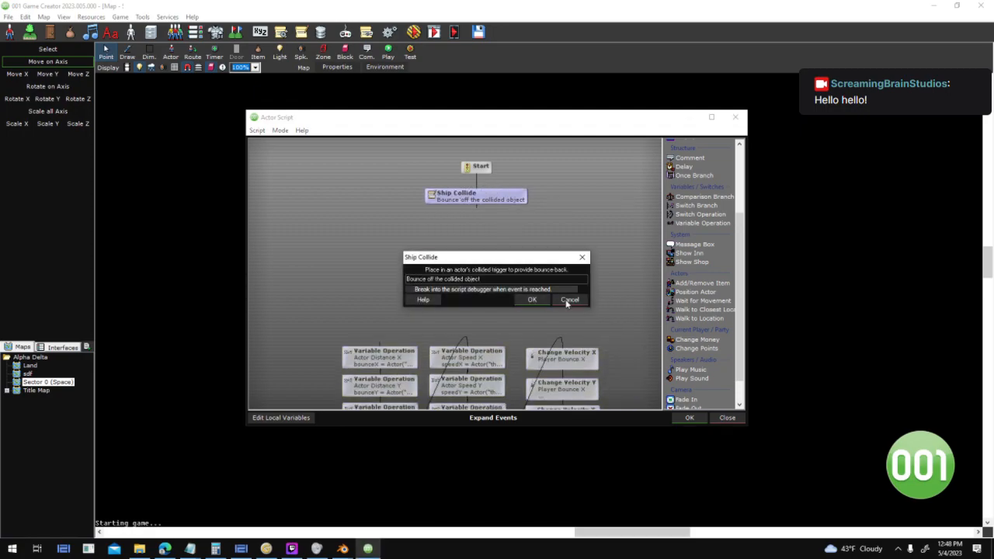
scroll(713, 200, "up", 3)
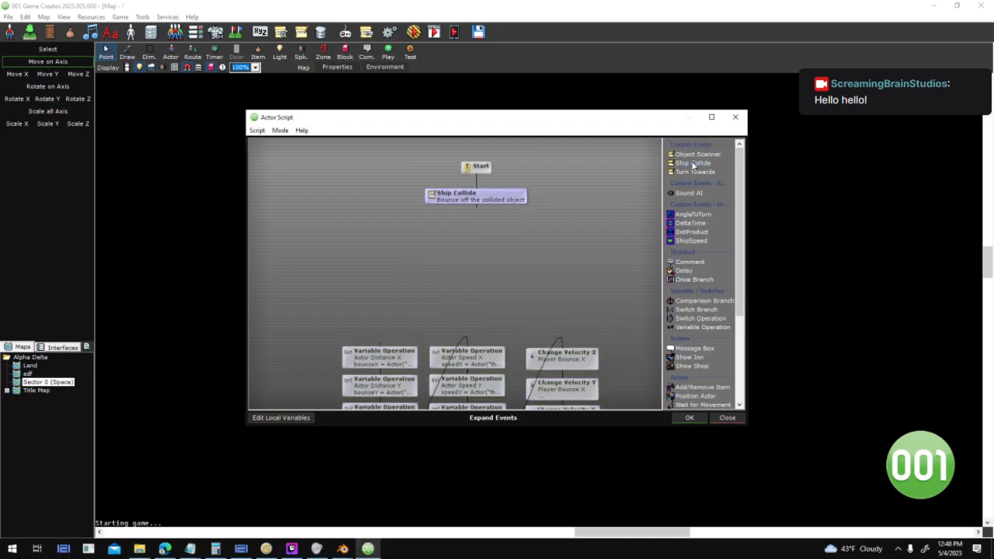
left_click(728, 418)
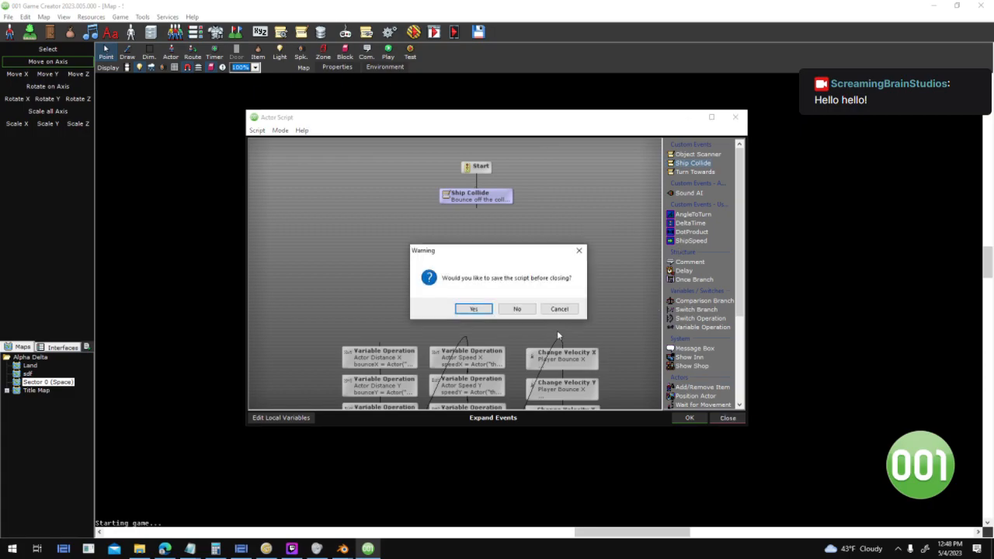
left_click(517, 309)
left_click(639, 404)
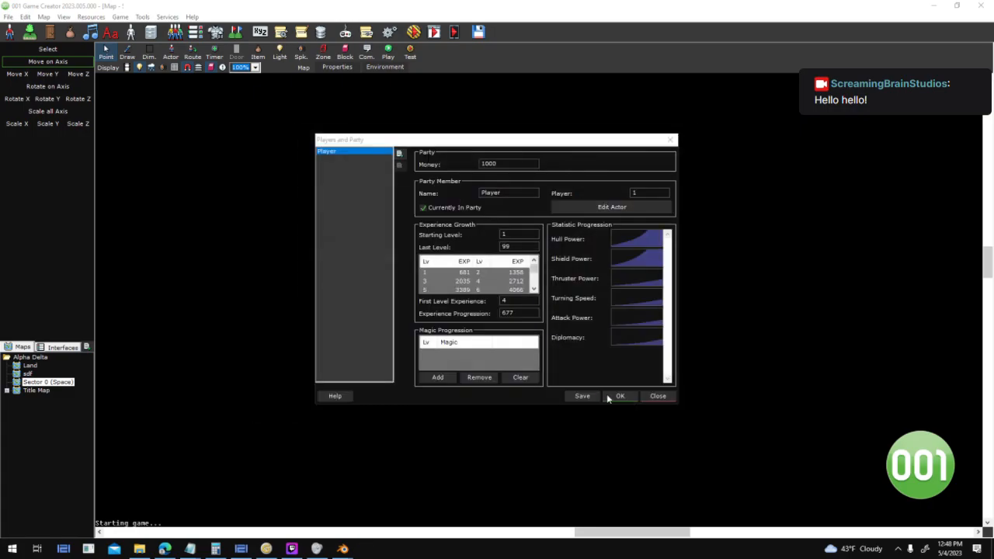
left_click(628, 397)
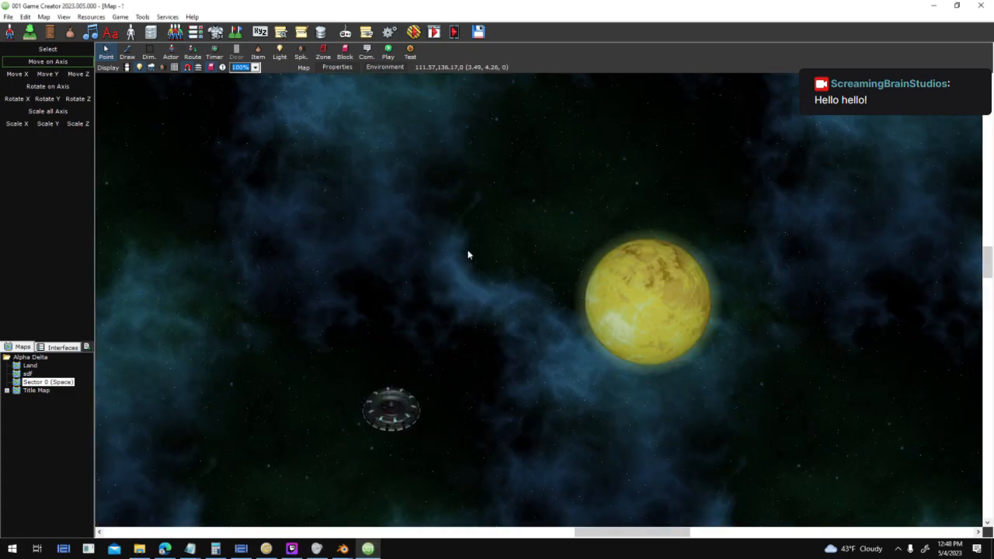
- Open the Ship Collide custom event's script and maximise the script editor
left_click(302, 31)
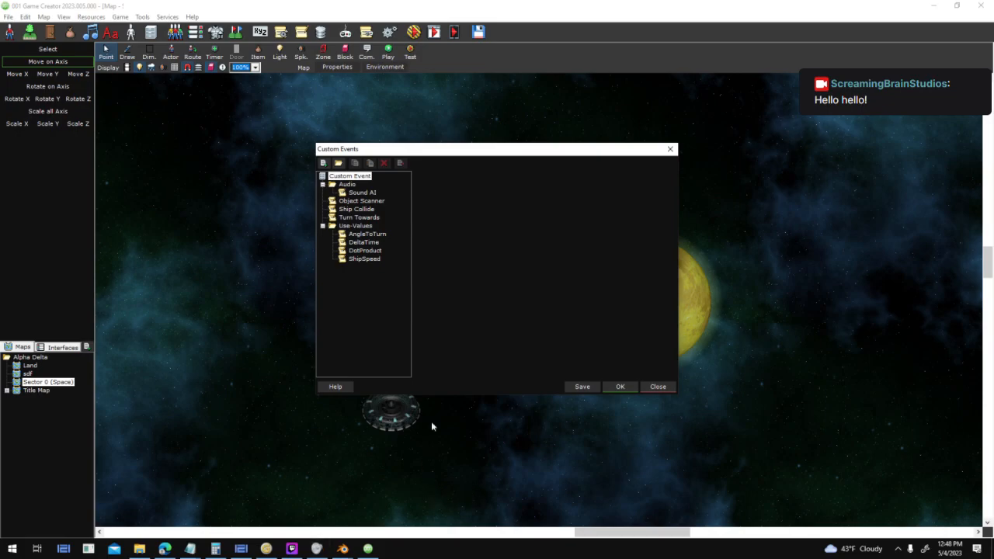
left_click(371, 209)
left_click(379, 201)
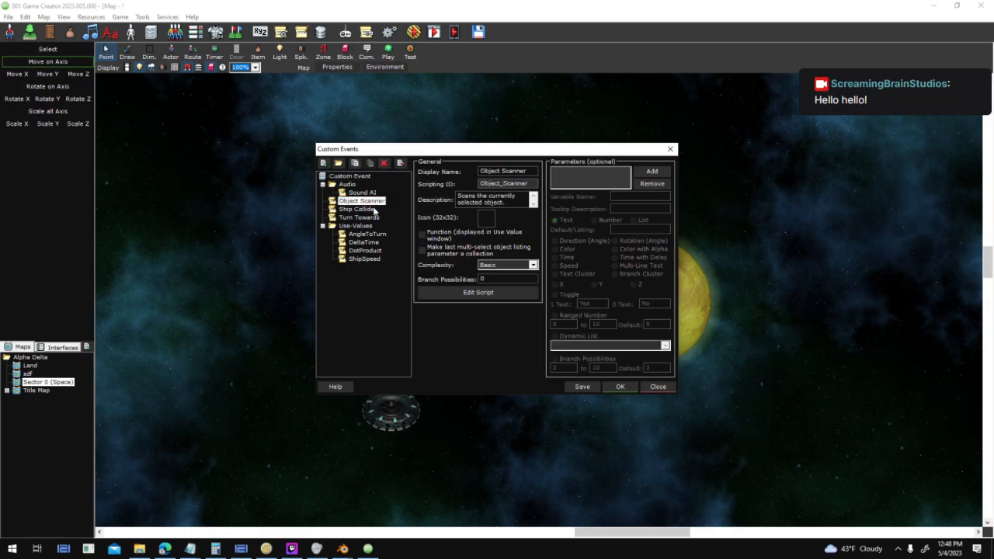
left_click(375, 210)
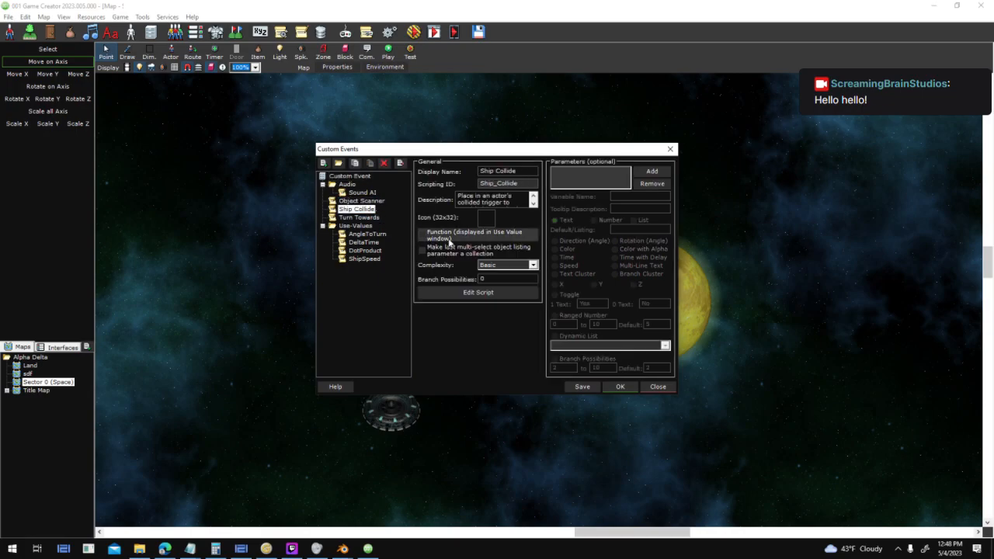
left_click(529, 295)
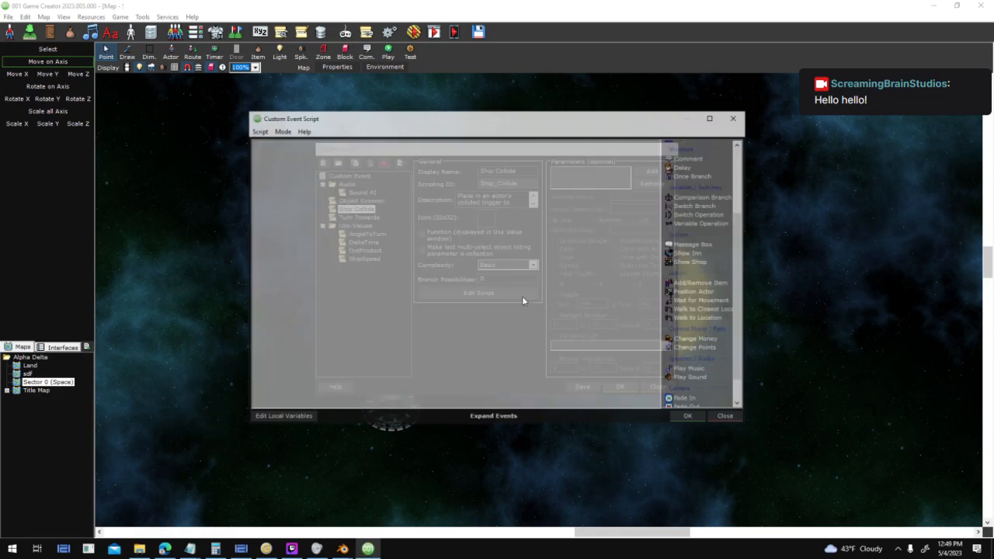
left_click(712, 117)
- Go through the operation columns of the Ship Collide script and examine the Actor Distance X expression
left_click_drag(192, 100, 380, 392)
left_click_drag(334, 369, 282, 380)
left_click_drag(388, 161, 455, 393)
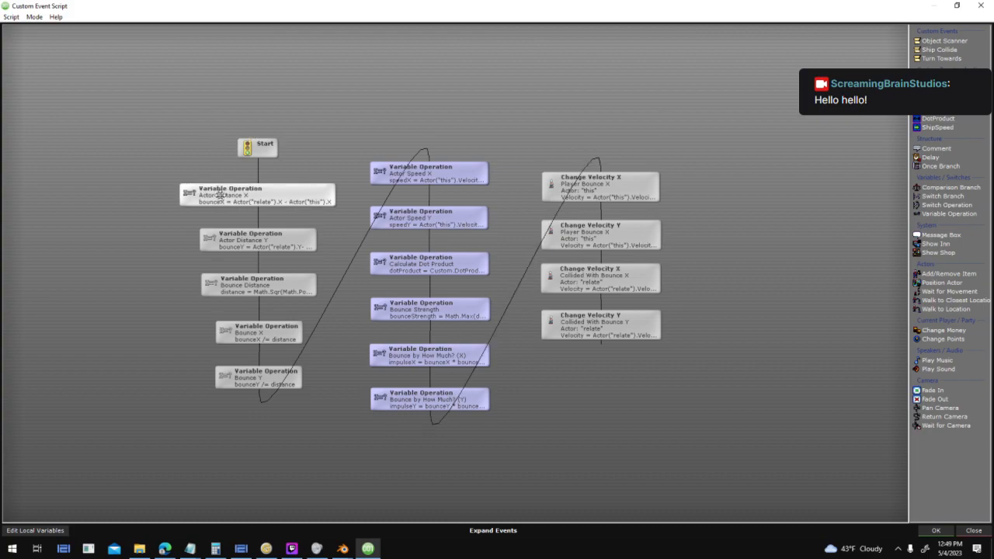
left_click(289, 199)
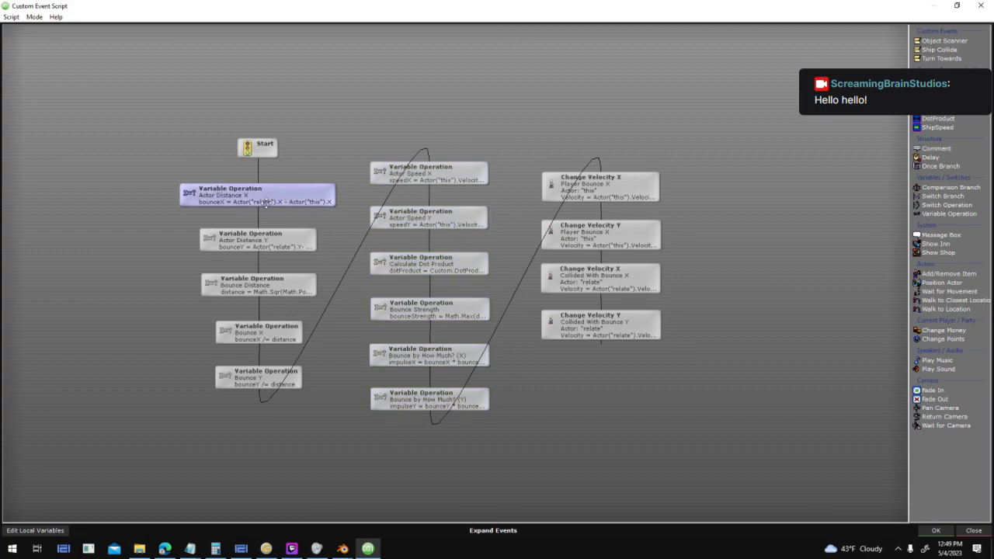
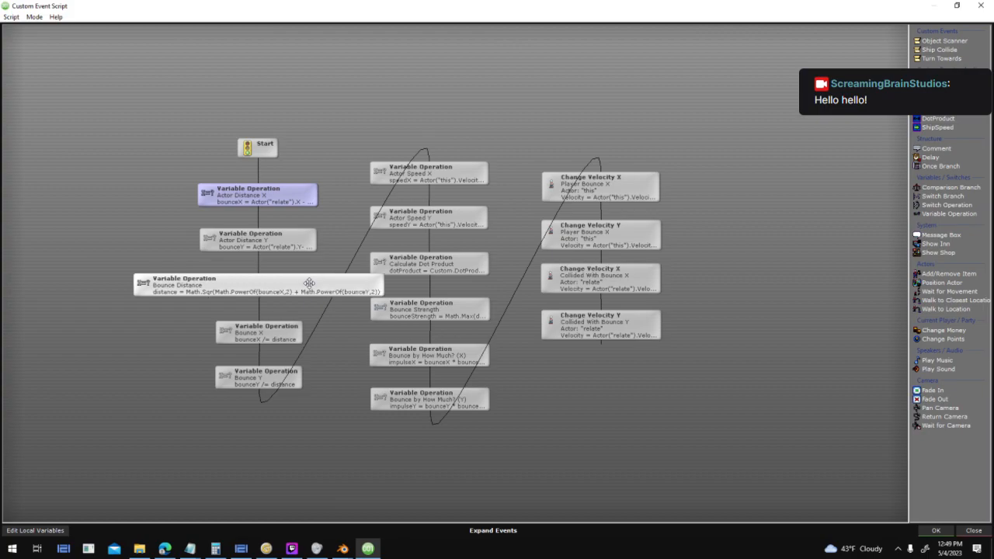
- Open the Bounce Distance operation's value picker with all functions included and look through the Math functions
double_click(314, 283)
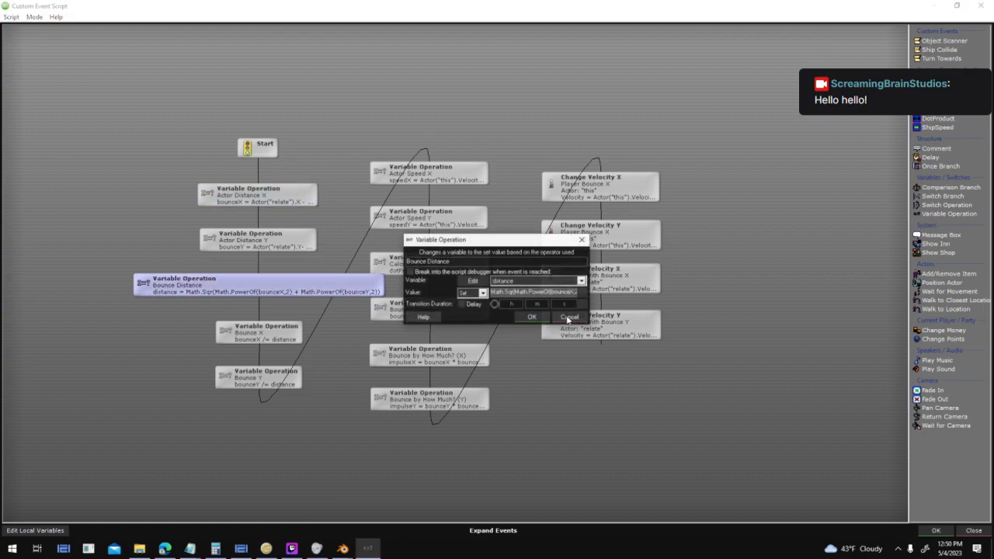
left_click(581, 292)
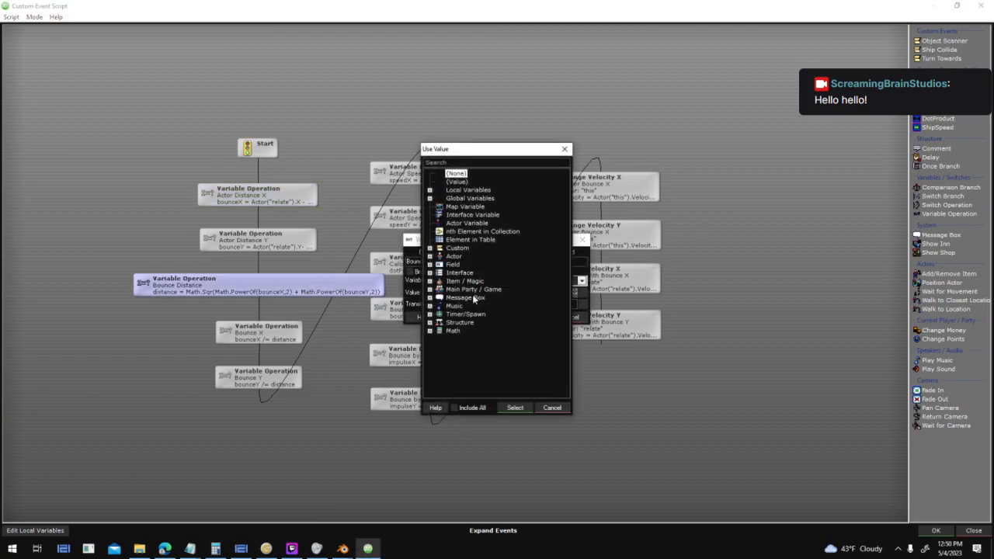
left_click(468, 405)
scroll(496, 354, "down", 6)
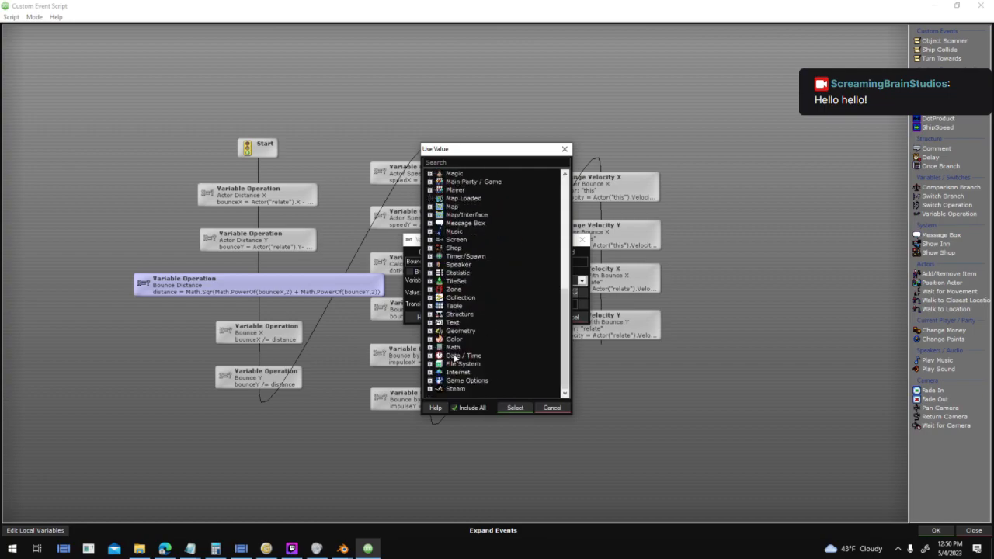
left_click(430, 348)
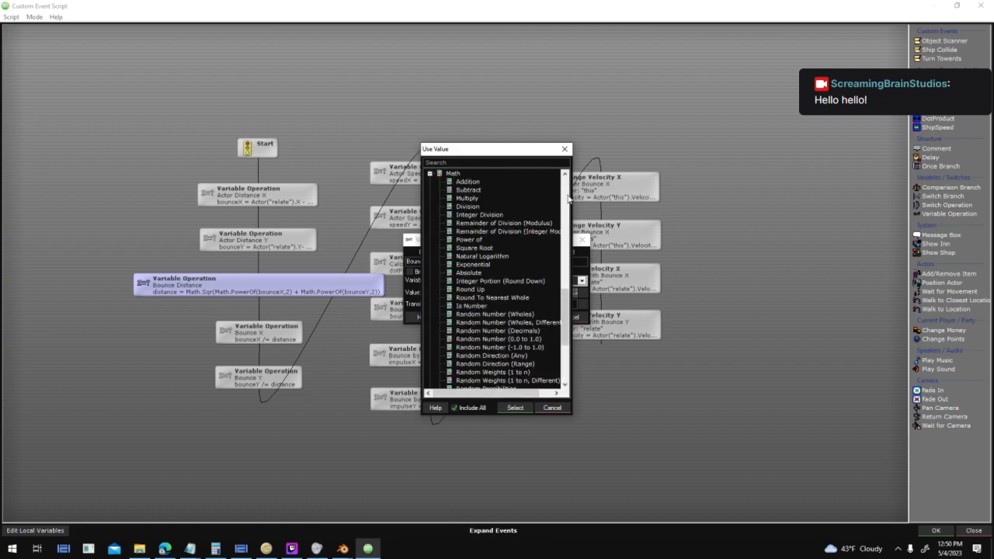
scroll(567, 314, "down", 4)
scroll(564, 308, "up", 8)
scroll(565, 309, "down", 5)
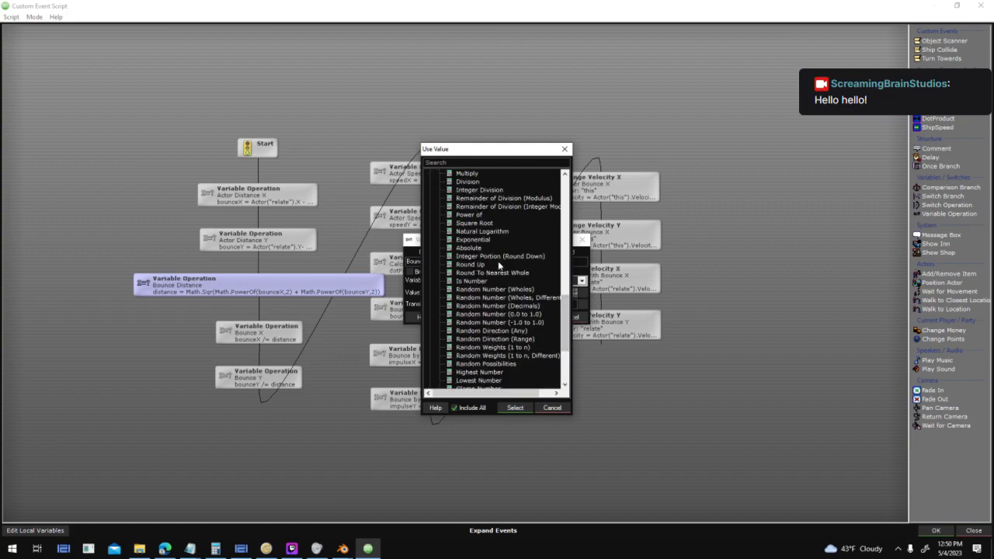
scroll(499, 249, "up", 1)
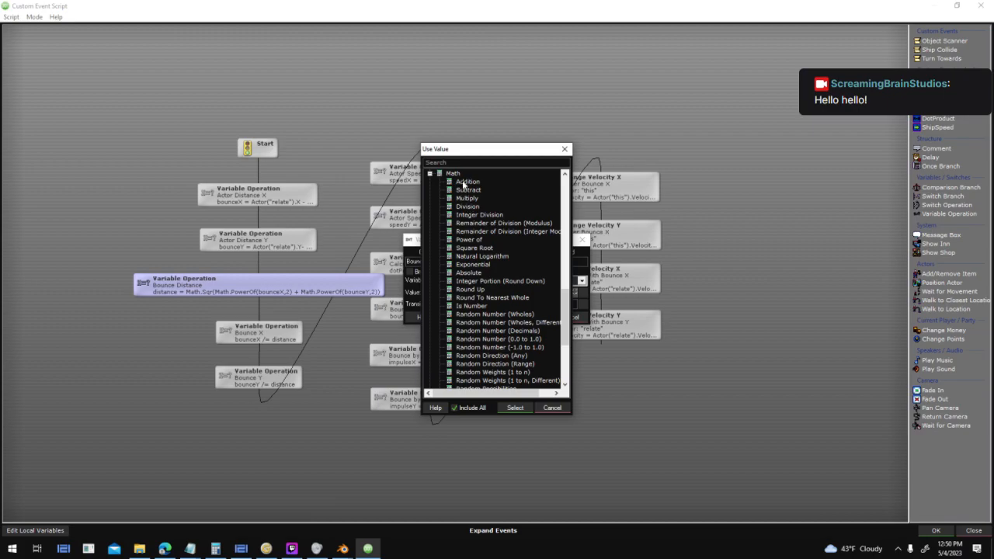
- Inspect the Natural Logarithm and Exponential math functions, checking Exponential's value setting without applying it
left_click(491, 224)
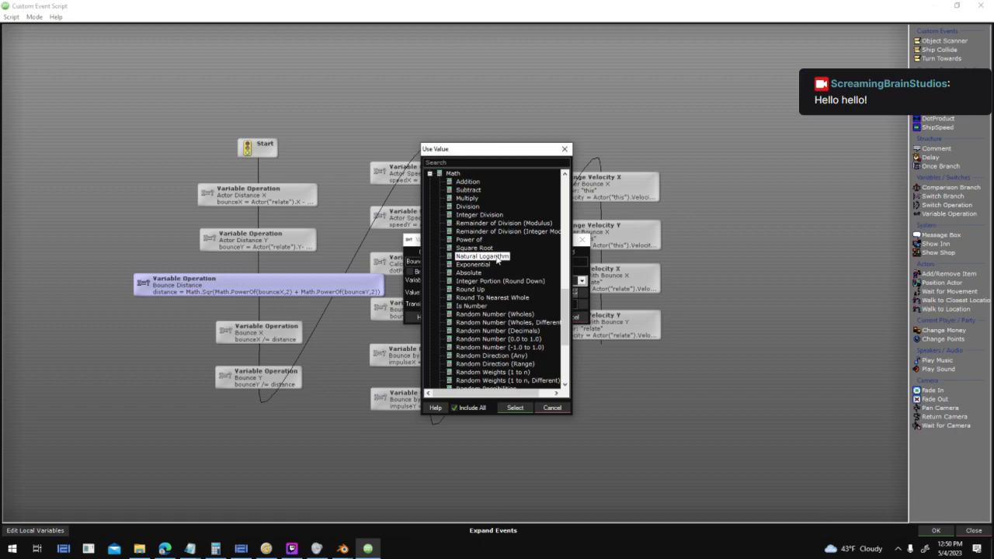
left_click(473, 267)
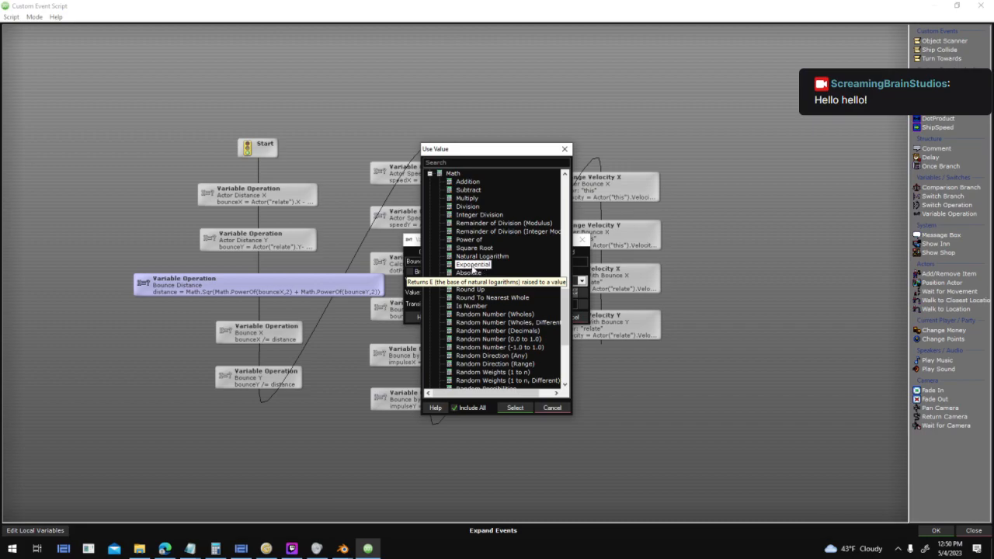
double_click(480, 265)
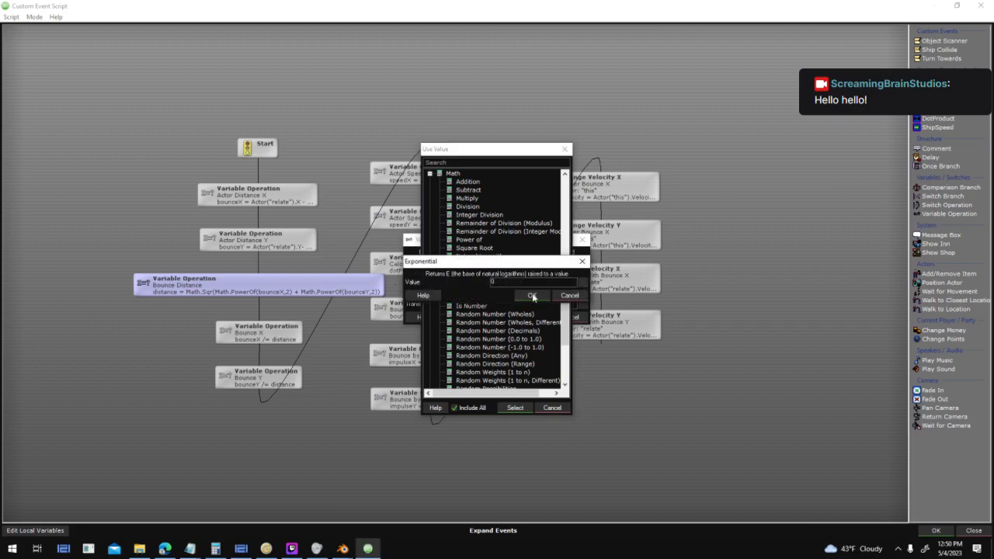
left_click(568, 296)
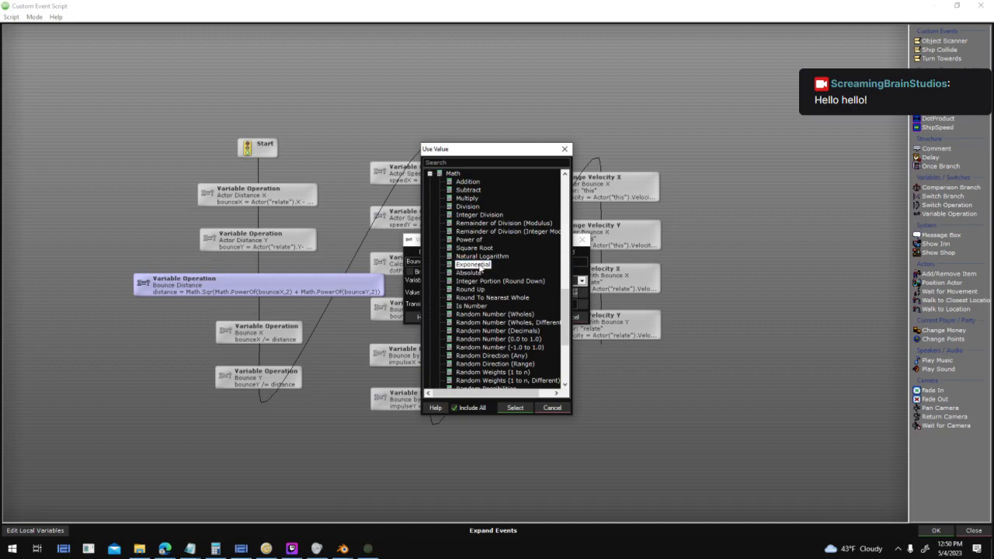
double_click(446, 267)
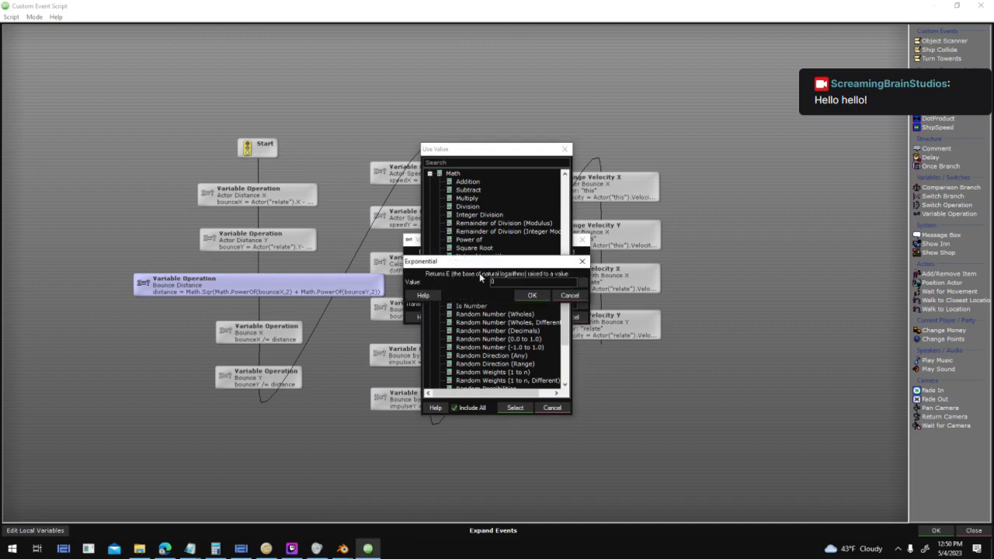
left_click(570, 295)
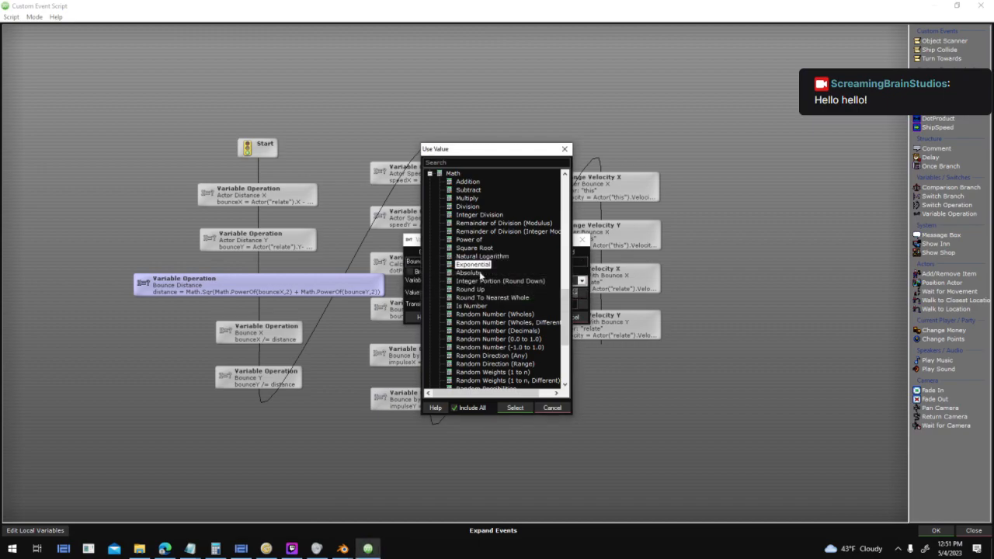
- Review the rounding, random and Highest Number math functions, and leave the value picker without choosing one
scroll(519, 275, "down", 2)
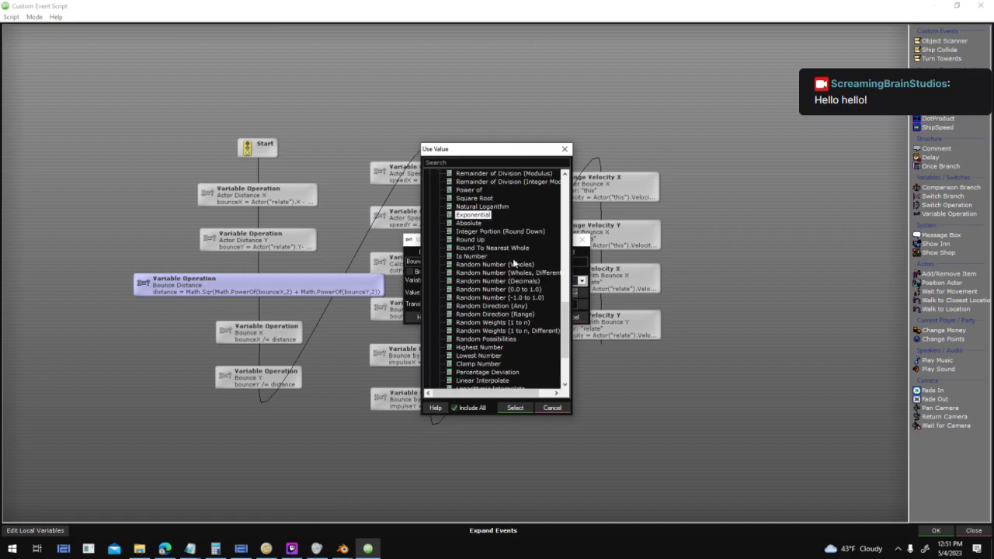
scroll(514, 262, "down", 1)
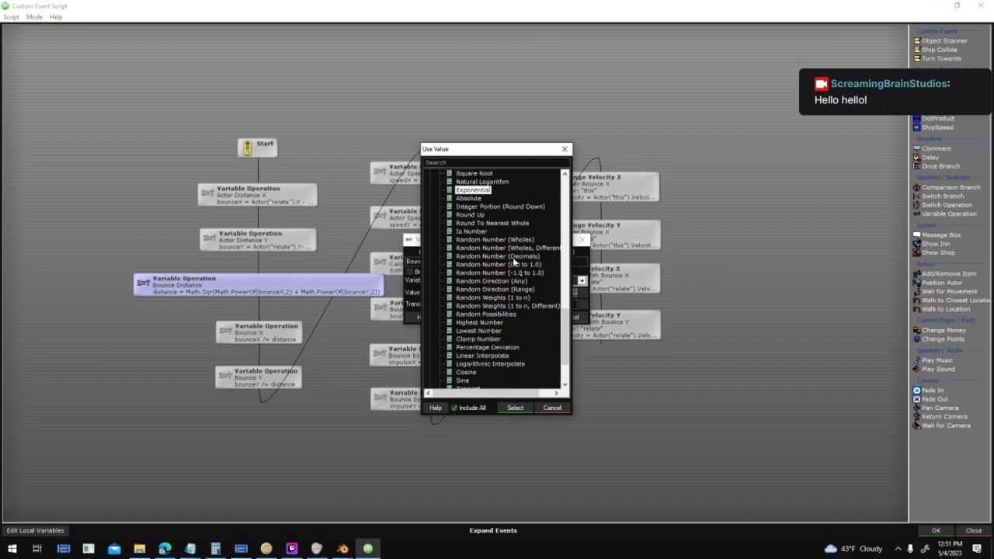
scroll(514, 263, "down", 1)
scroll(513, 262, "up", 3)
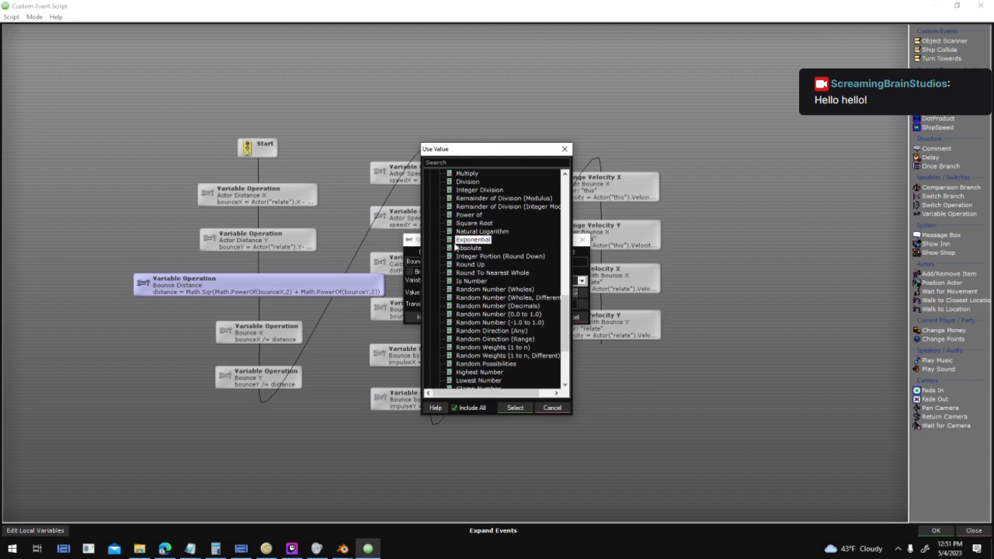
left_click(489, 273)
left_click(477, 281)
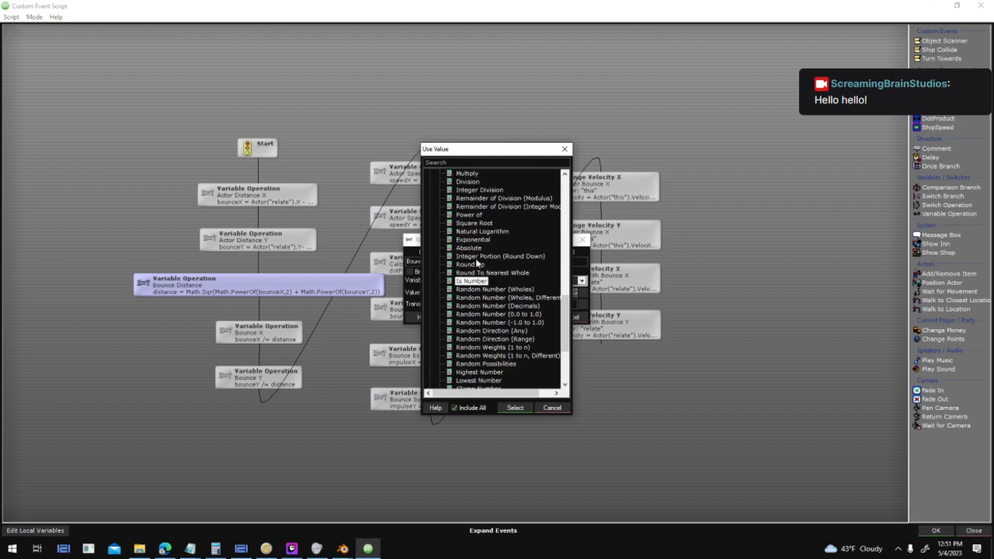
left_click(474, 264)
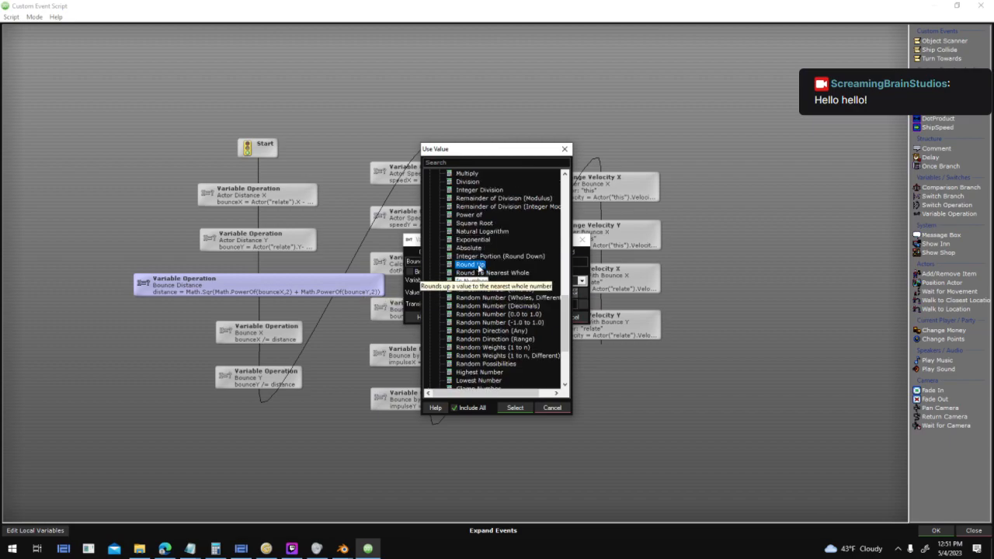
scroll(512, 300, "down", 3)
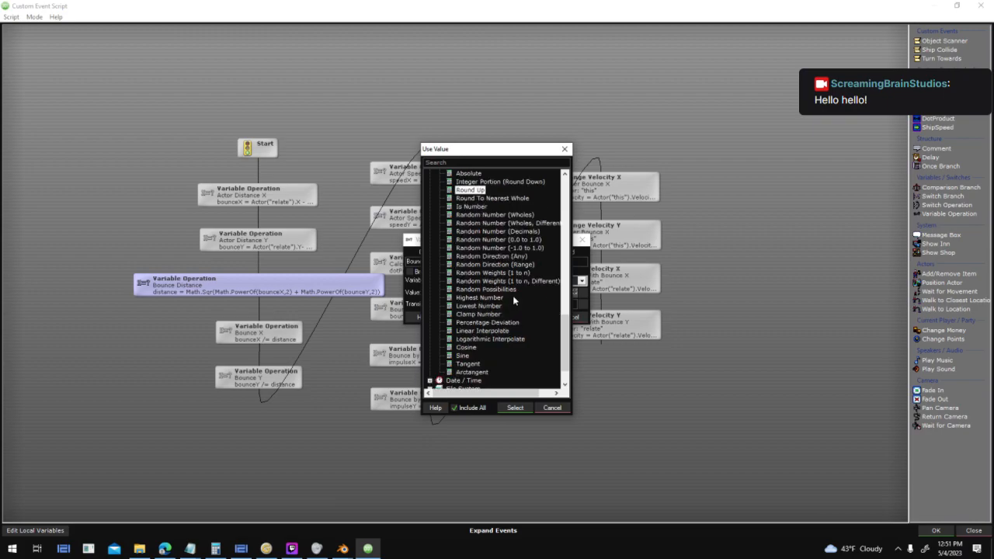
left_click(473, 300)
scroll(554, 318, "down", 1)
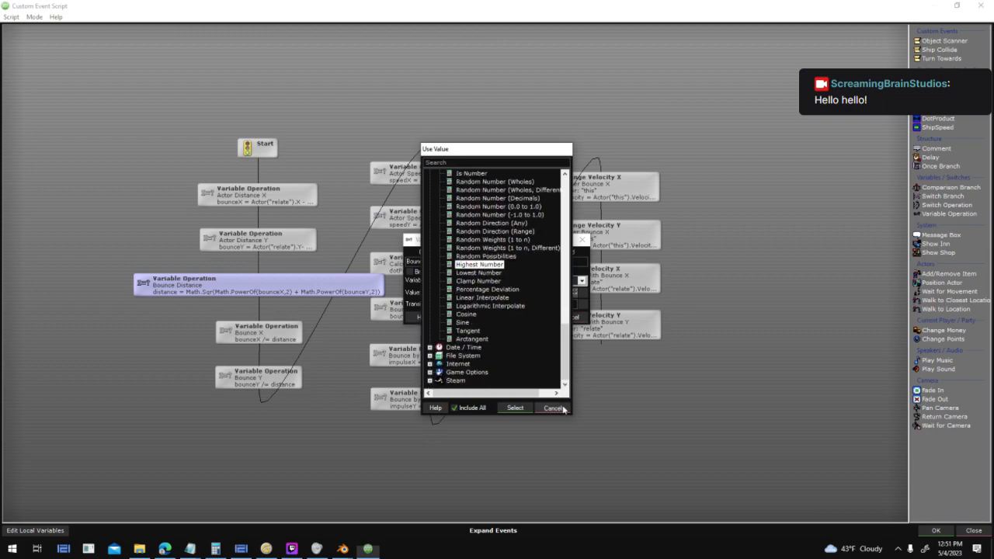
left_click(552, 408)
- Examine the full value expression of the Bounce Distance operation and discard any changes to it
left_click_drag(608, 291, 417, 295)
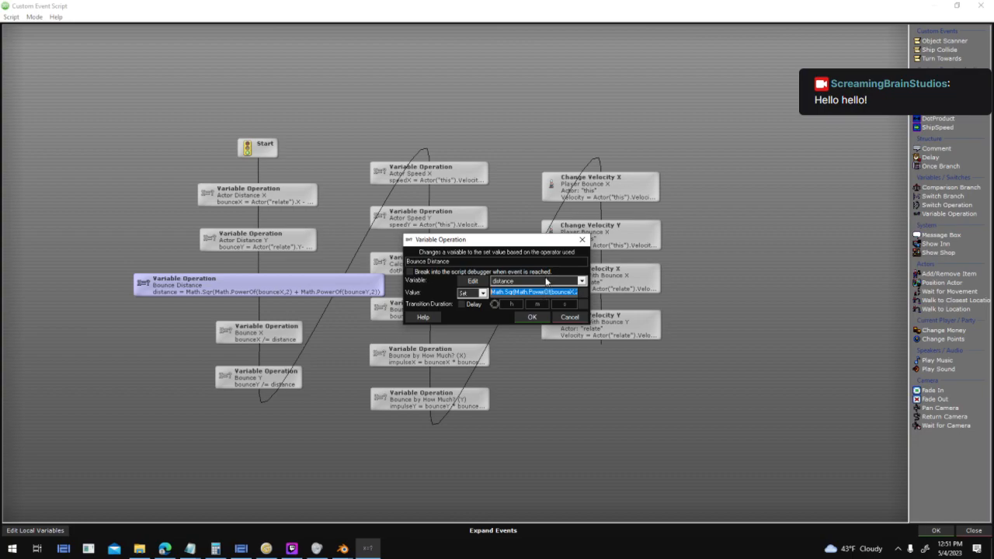
key("BackSpace")
left_click(570, 318)
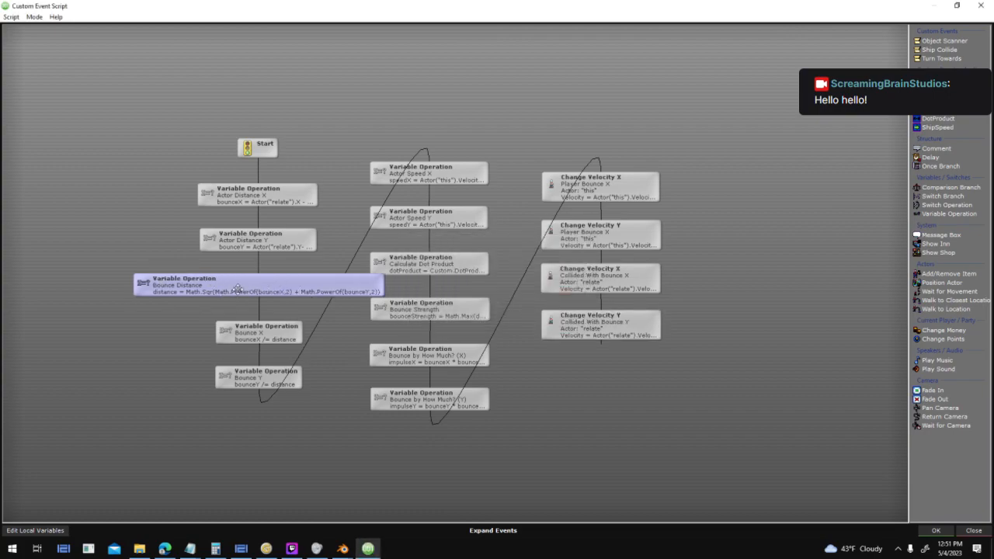
- Review the Bounce X and Bounce Y operations and check how Bounce X divides bounceX by distance
double_click(284, 330)
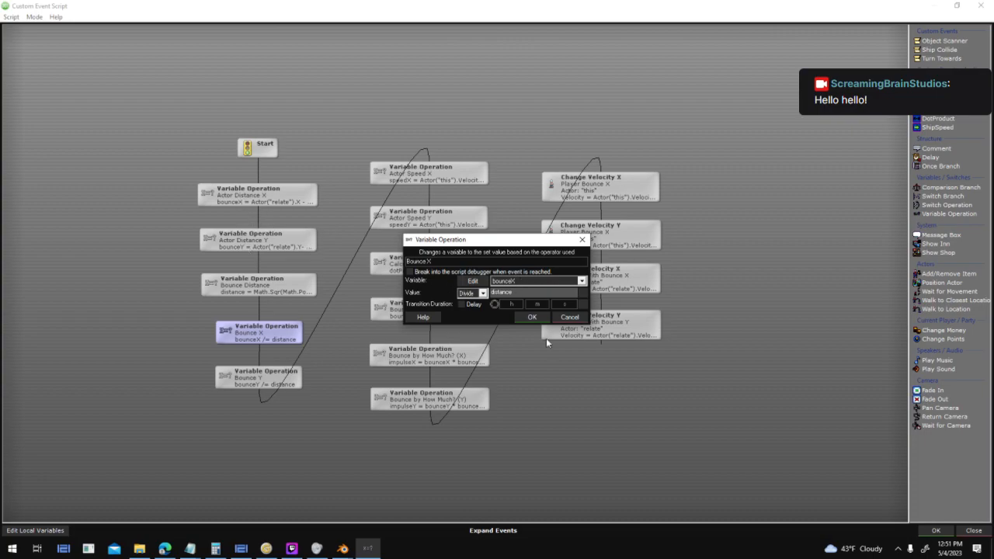
left_click(569, 317)
left_click(259, 377)
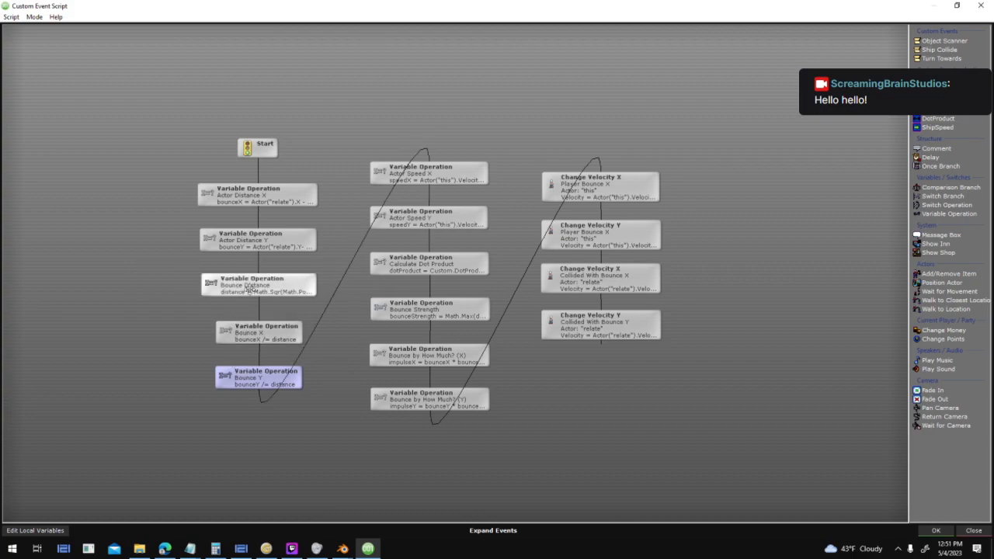
double_click(259, 333)
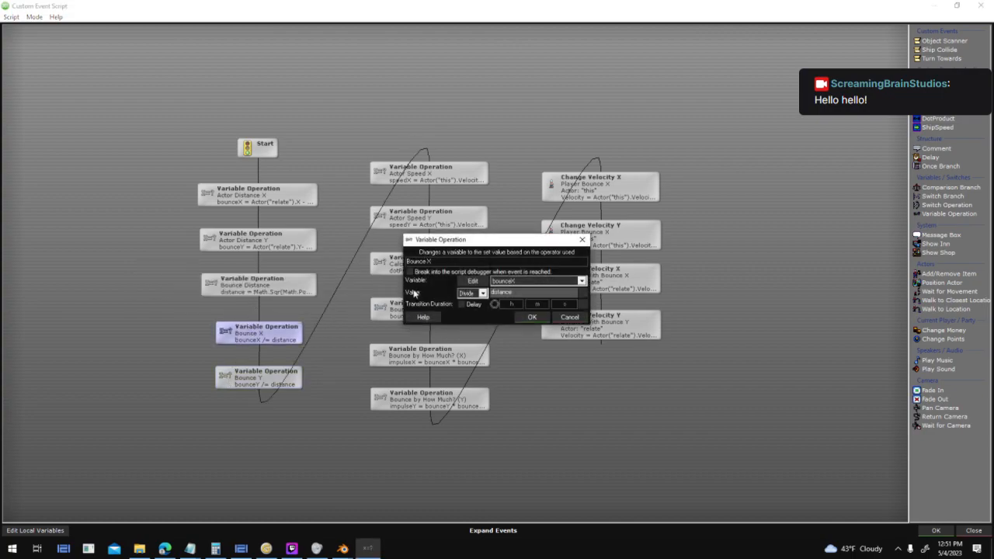
left_click(569, 317)
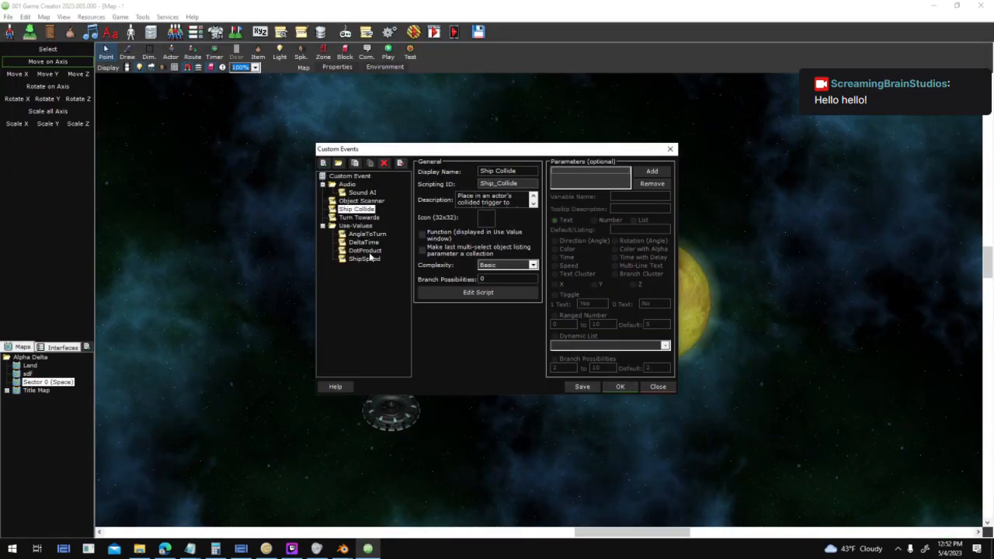
- Open the DotProduct custom event's script maximised, examine its Return Value expression, and close the script
left_click(370, 252)
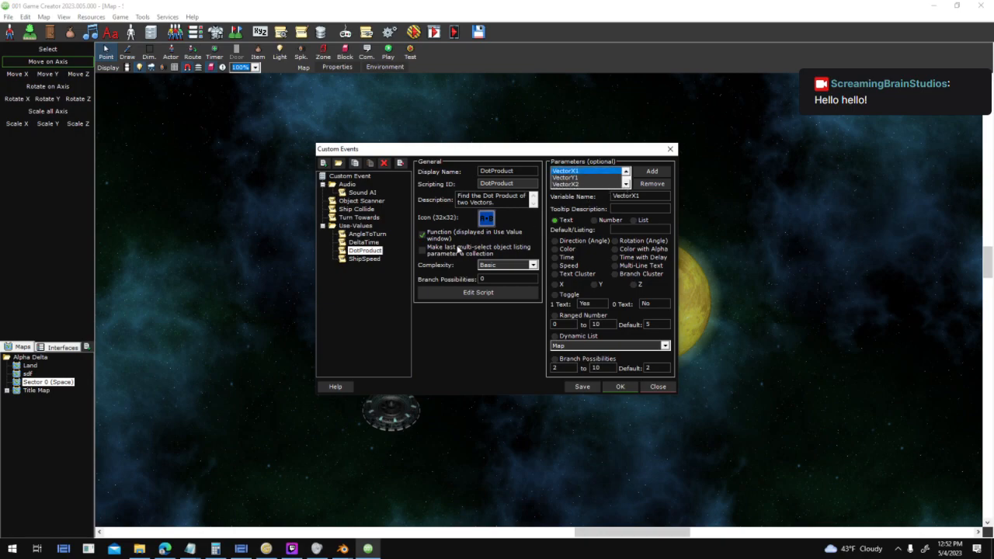
left_click(478, 292)
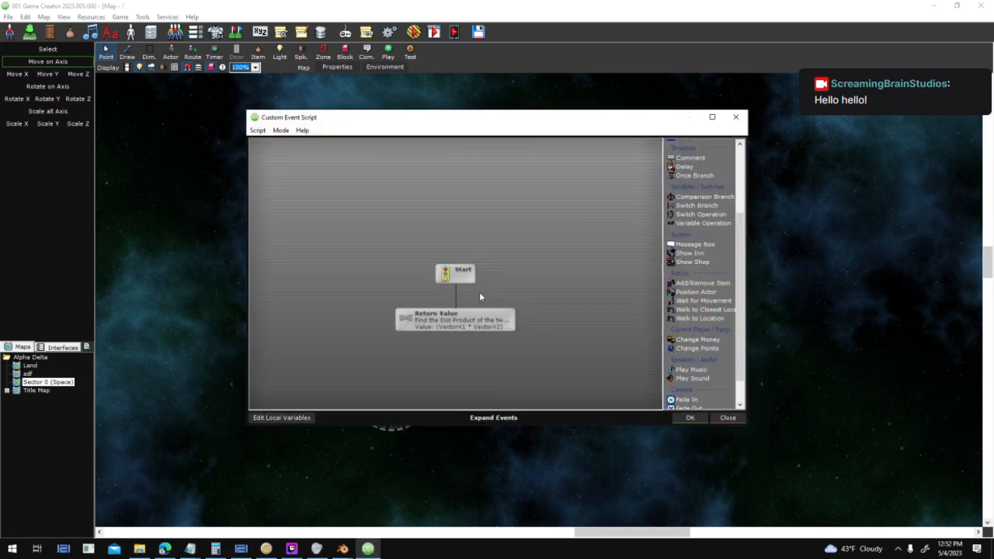
left_click(712, 117)
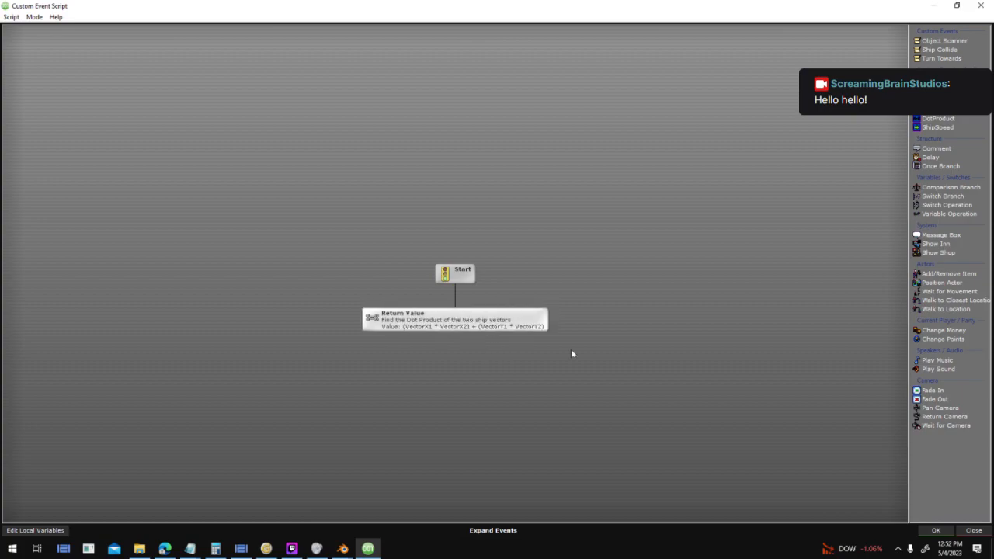
left_click(975, 531)
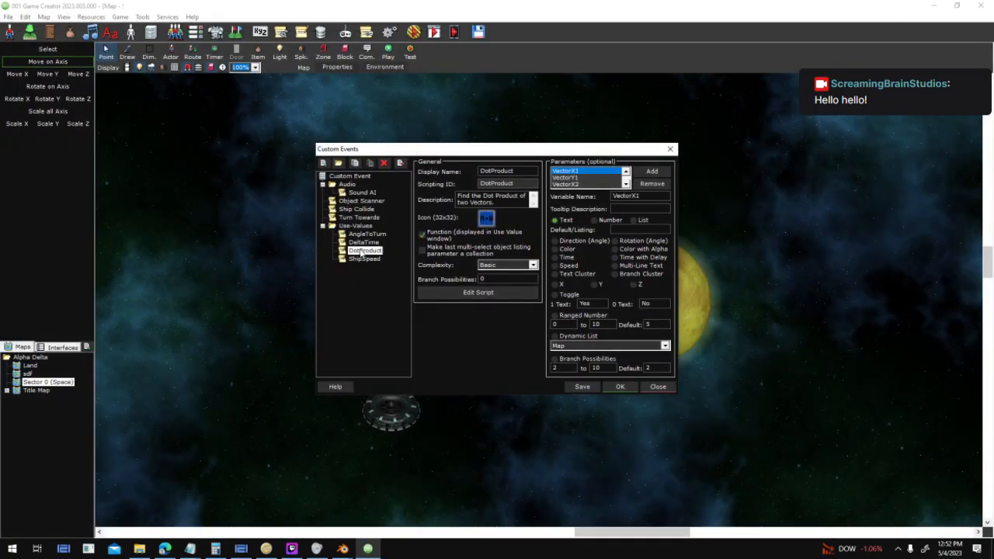
- Reopen the Ship Collide custom event's script and maximise the script editor
left_click(367, 217)
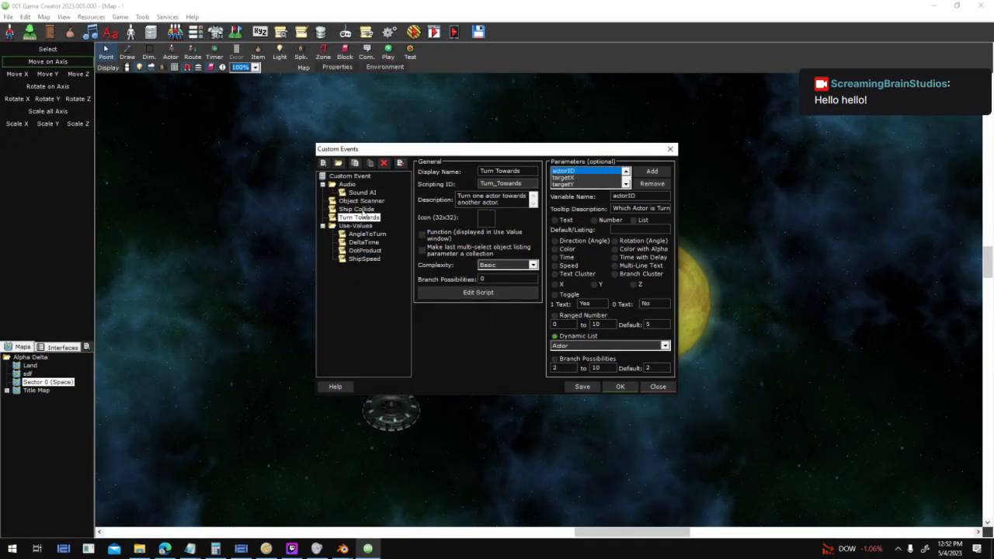
left_click(356, 209)
left_click(479, 292)
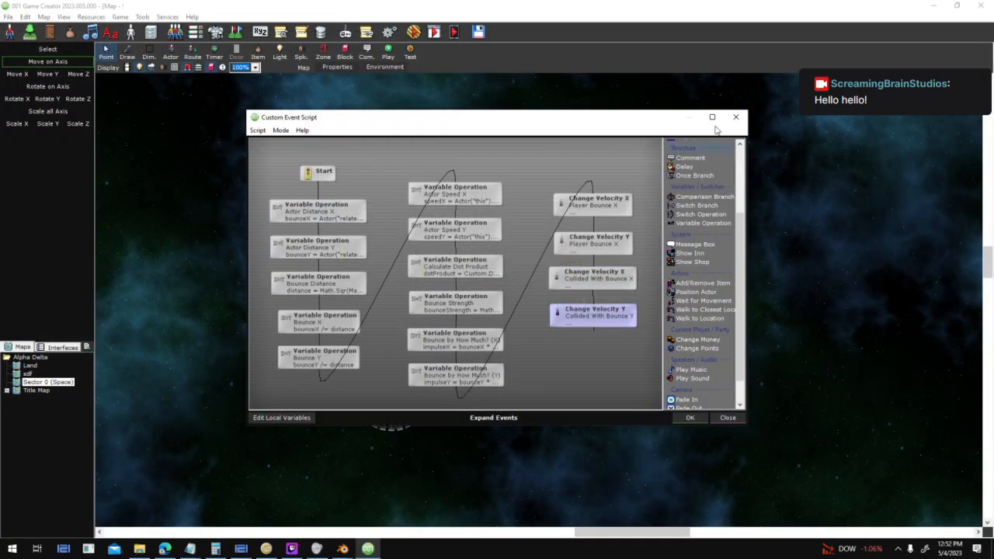
left_click(711, 117)
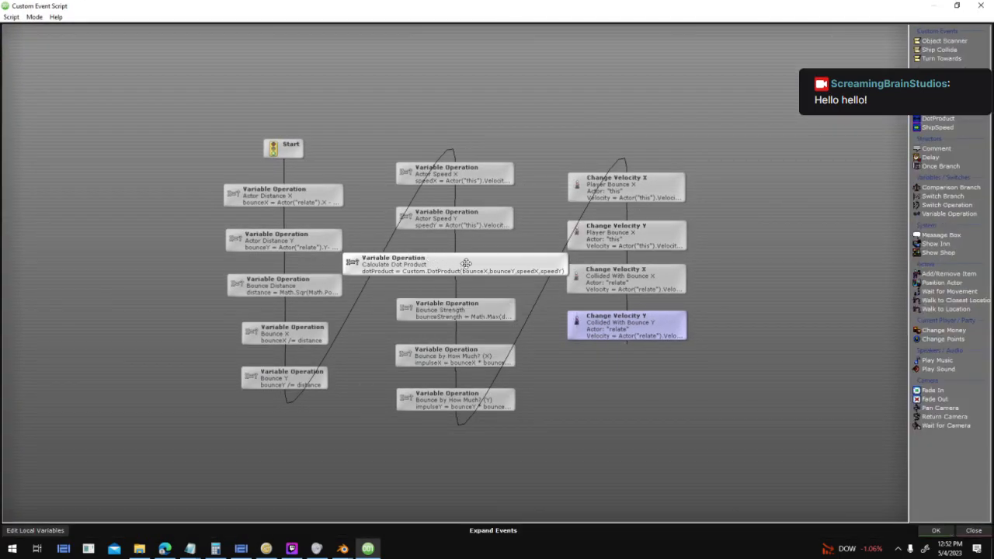
- Check the Calculate Dot Product operation's parameters without changing them, and examine the Bounce Strength expression
left_click(470, 263)
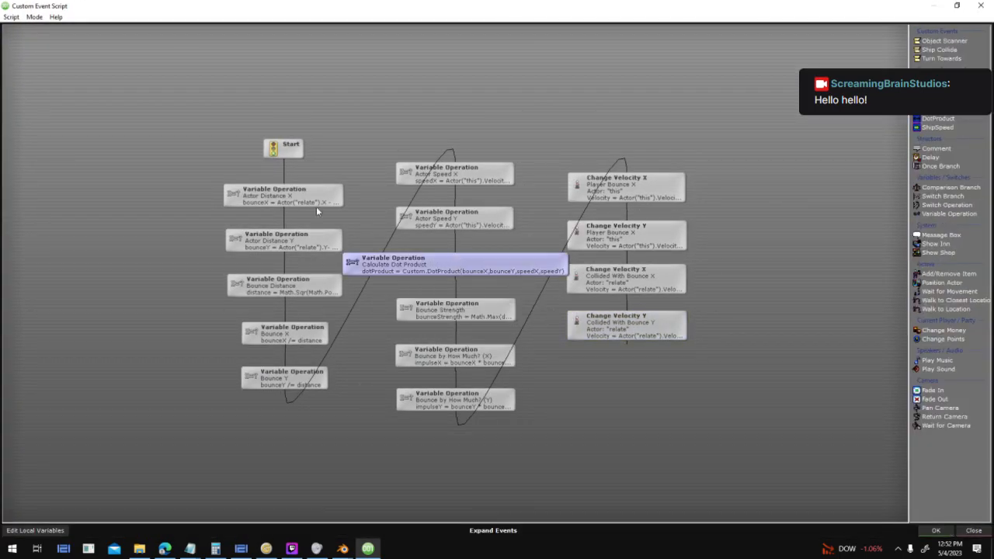
double_click(505, 266)
key("ctrl+a")
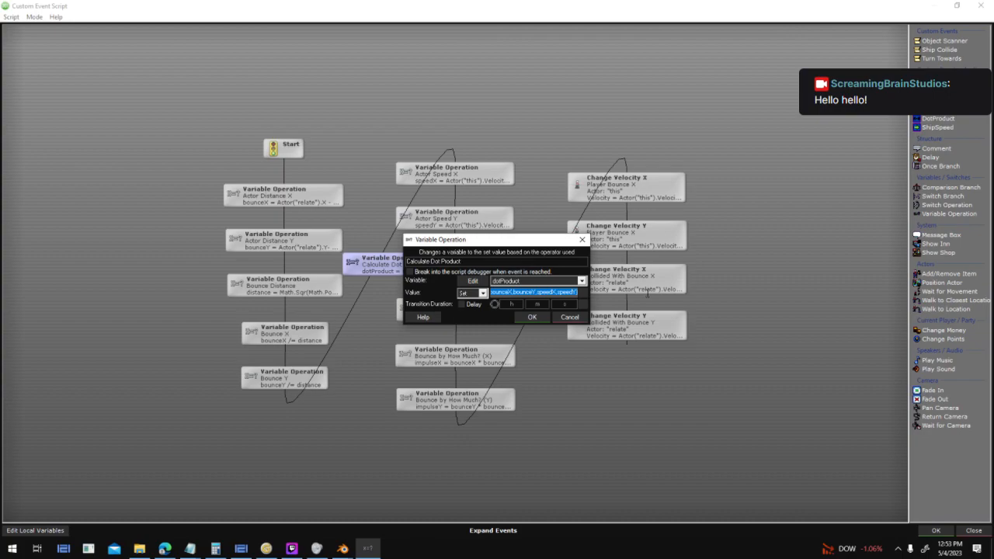
left_click(575, 317)
left_click(501, 307)
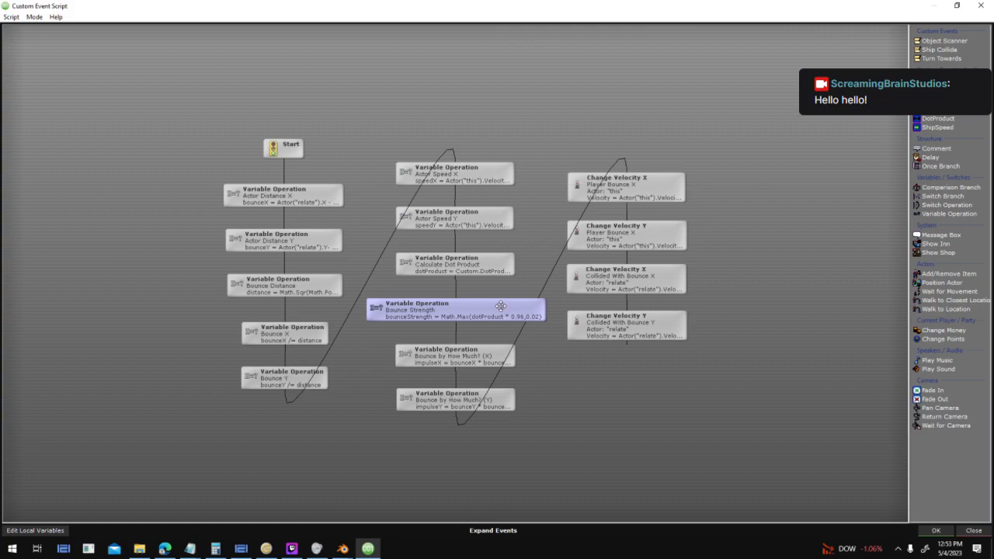
- Inspect the multiplier and minimum arguments in the Bounce Strength operation's Math.Max expression, and close the operation
double_click(501, 306)
left_click_drag(522, 293, 567, 293)
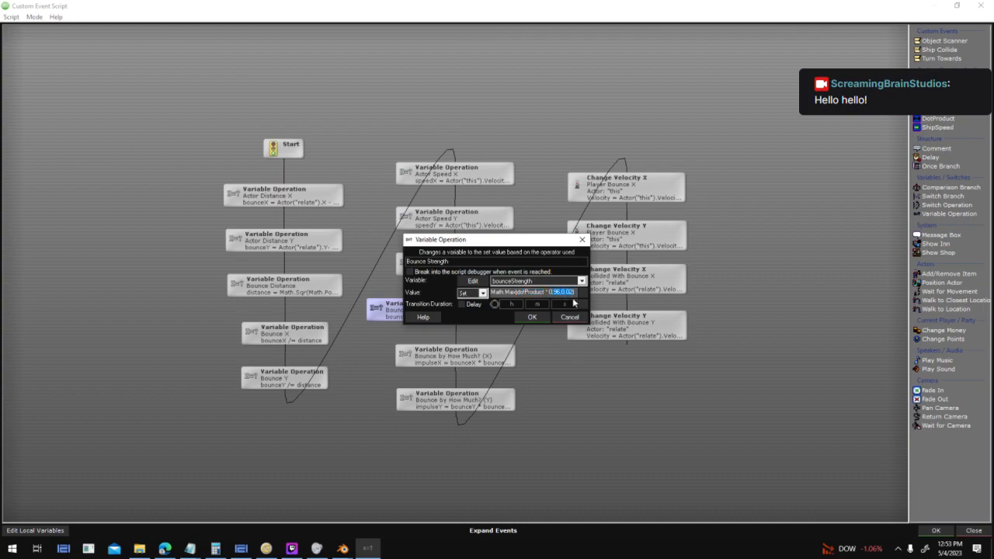
left_click(569, 293)
left_click(543, 319)
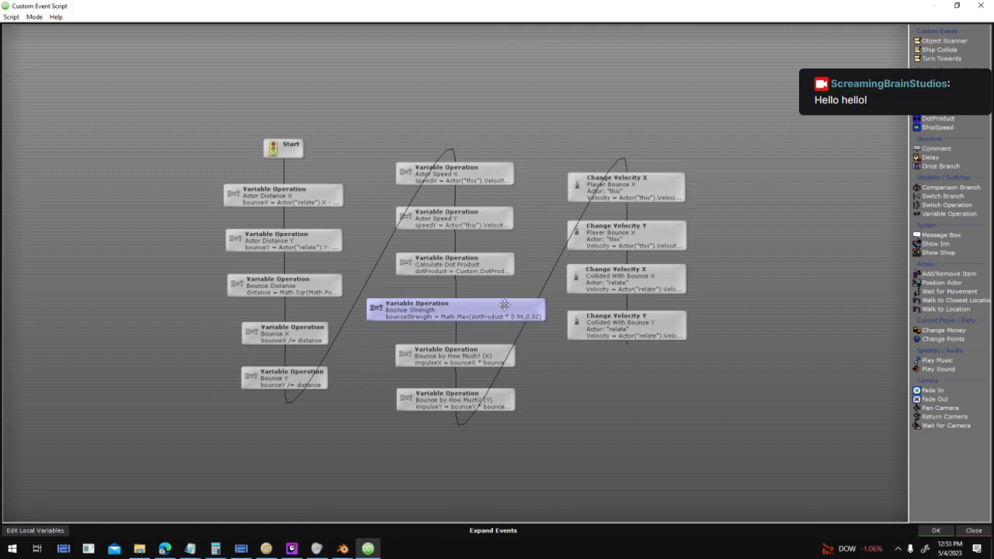
double_click(503, 308)
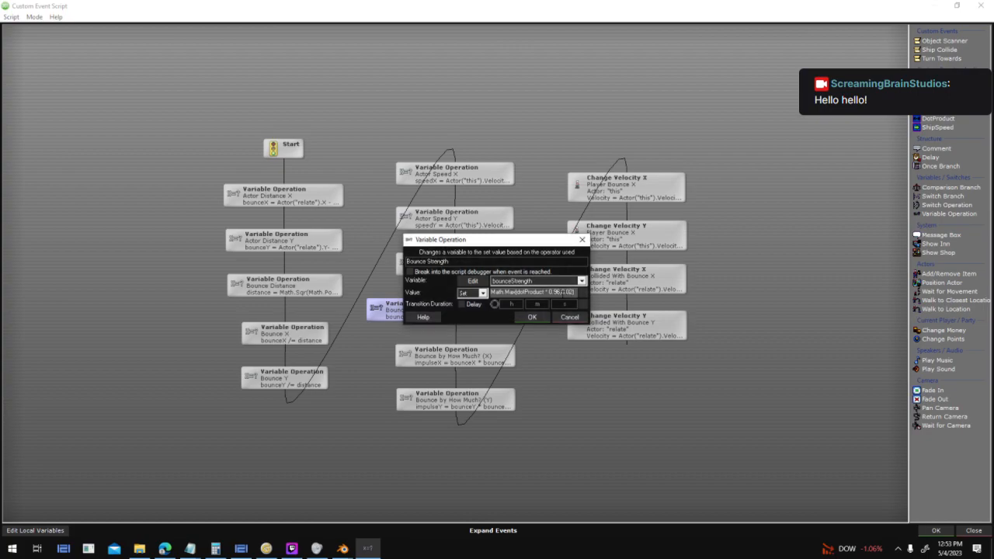
left_click(558, 316)
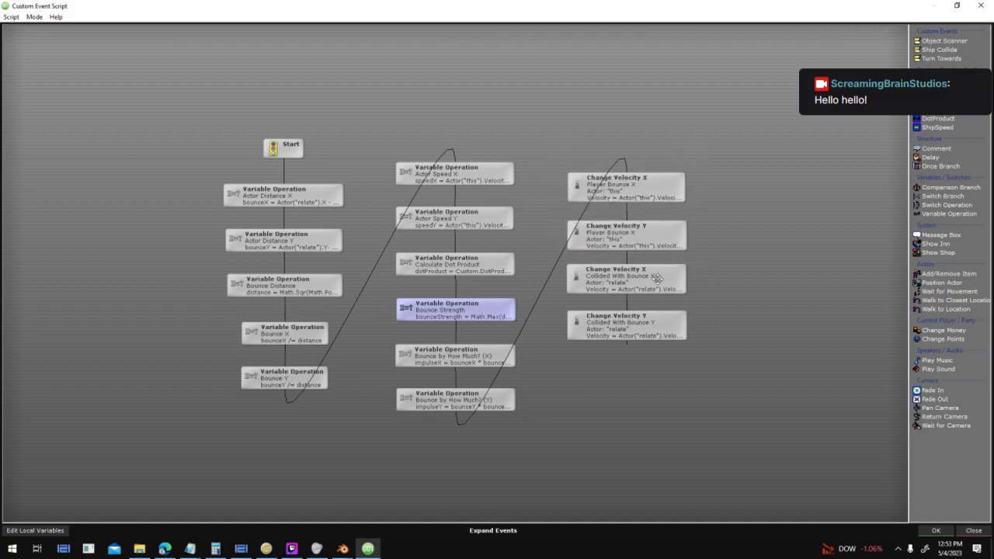
- Accept the Ship Collide script and close the Custom Events manager
left_click(943, 535)
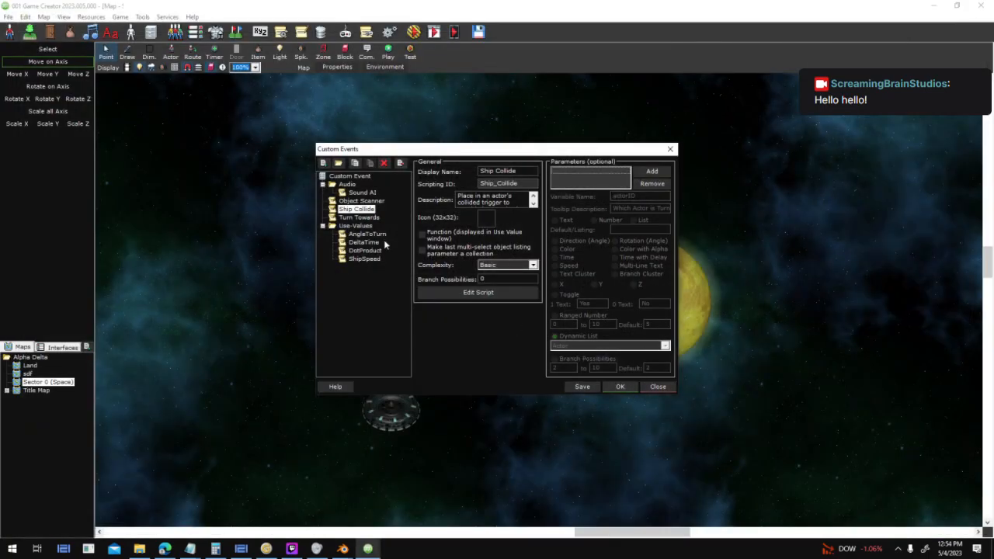
left_click(631, 388)
key("F5")
- Examine the collided-with-actor trigger script in the NPC Ship template's base actor, and close the script without saving
left_click(152, 33)
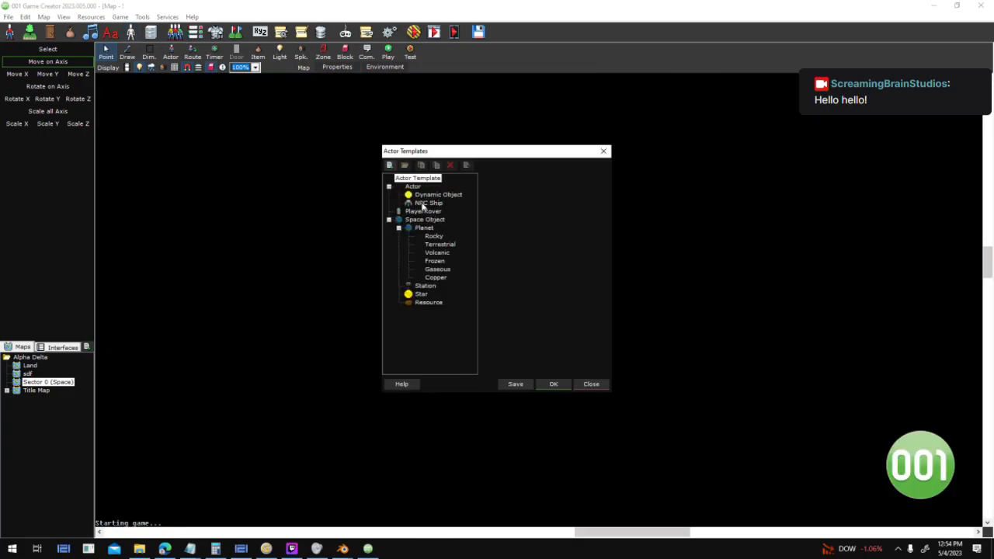
left_click(427, 203)
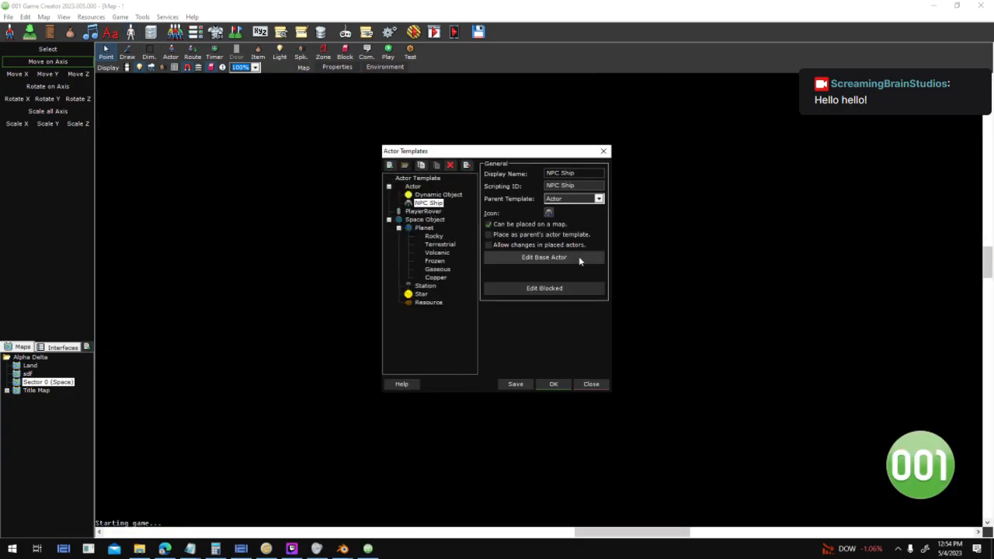
left_click(579, 258)
double_click(640, 213)
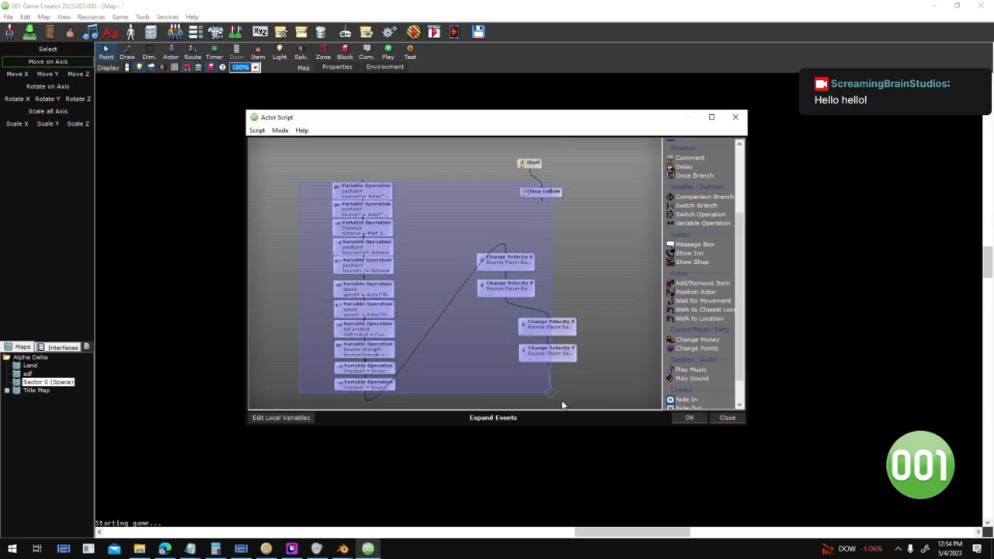
left_click(727, 418)
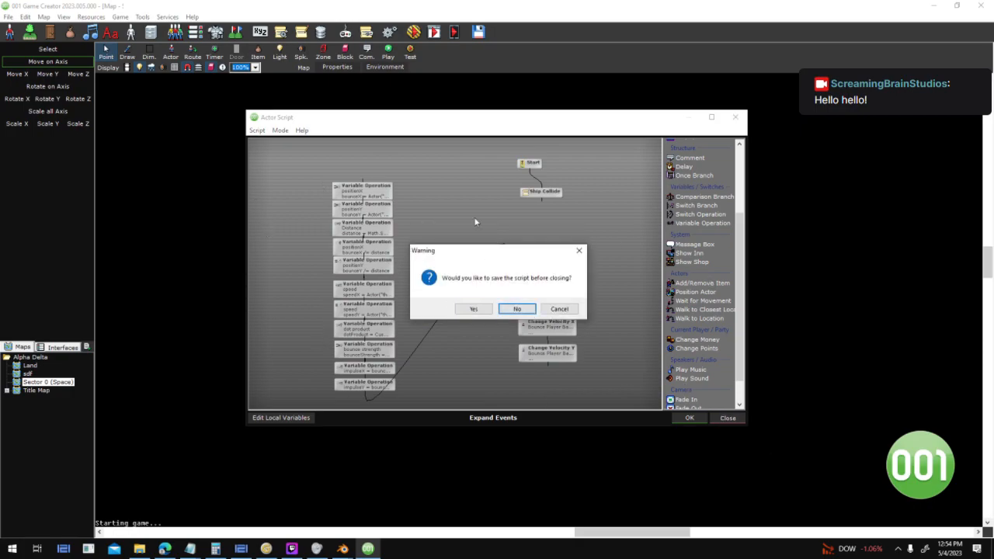
left_click(519, 309)
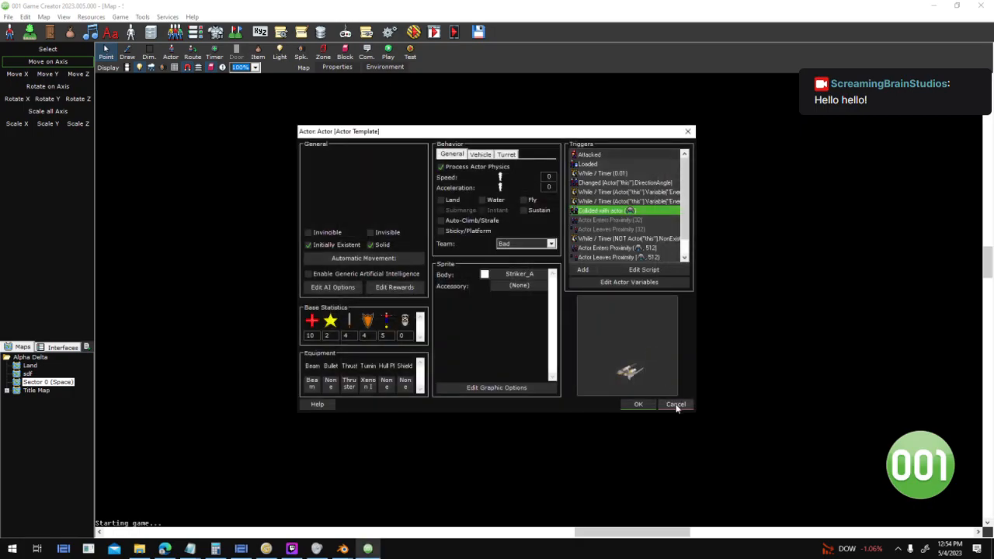
left_click(676, 406)
left_click(555, 381)
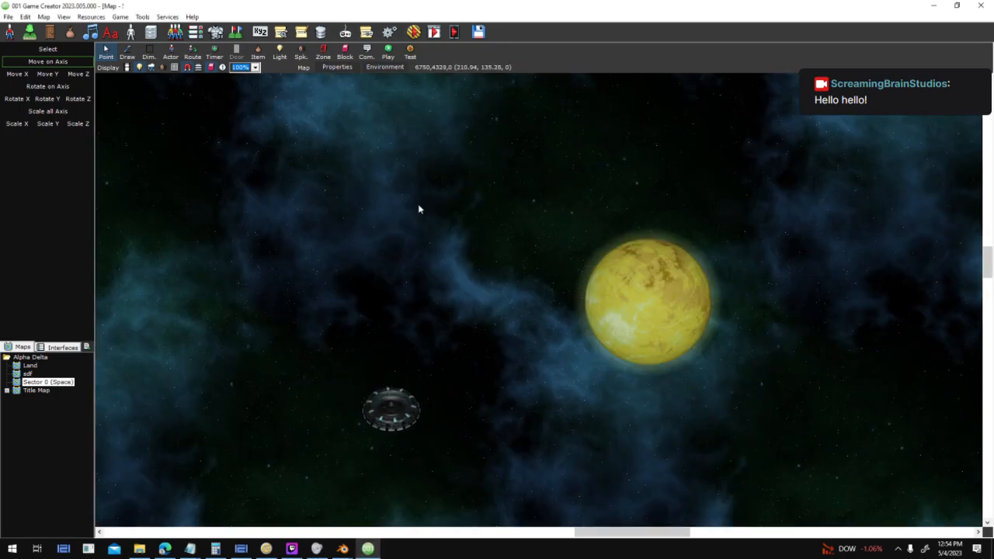
- Reopen the NPC Ship template's base actor and look through its trigger list
middle_click_drag(492, 336, 475, 449)
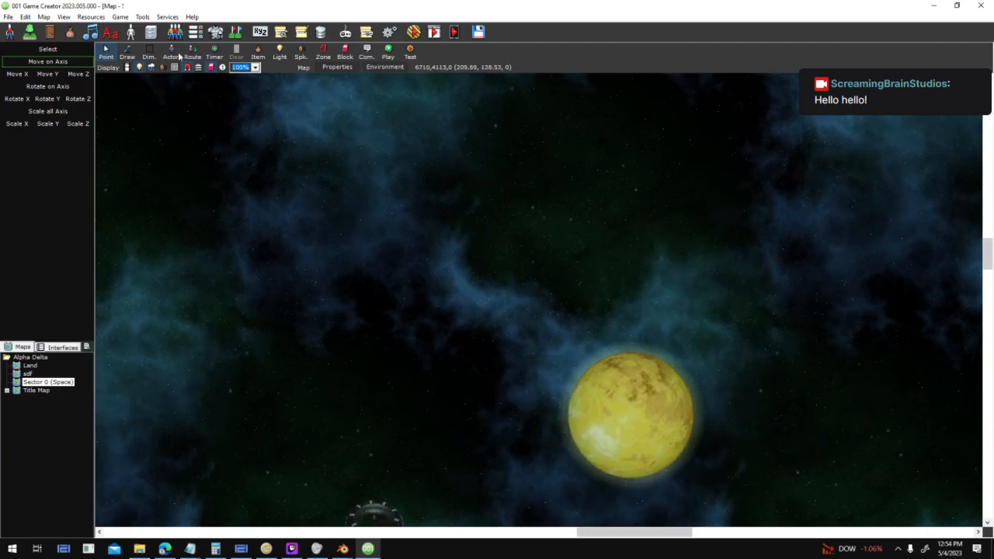
left_click(134, 35)
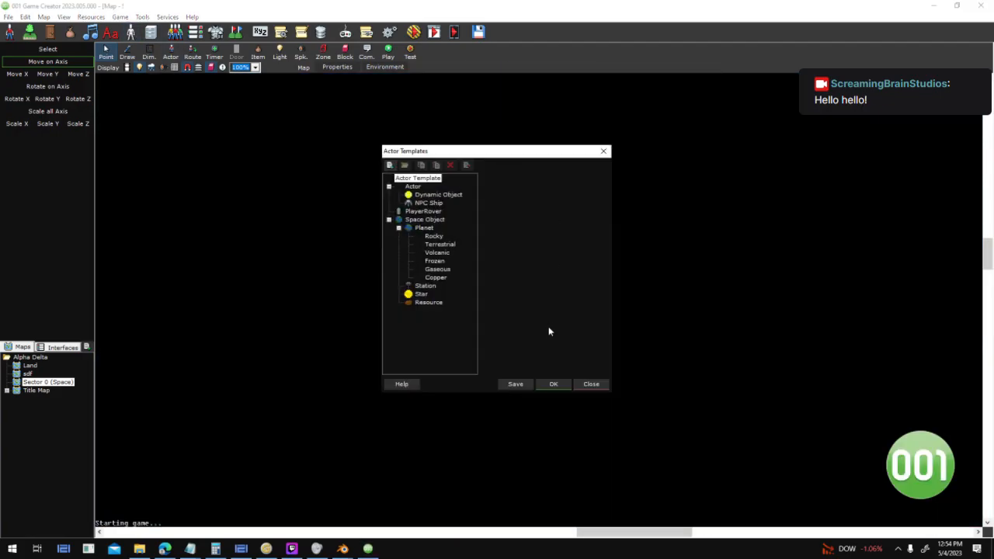
left_click(434, 204)
left_click(576, 261)
left_click_drag(688, 231, 665, 165)
left_click(633, 194)
left_click_drag(633, 207, 619, 164)
- Review the NPC Ship's actor variables and their default values, and close the base actor and Actor Templates
left_click(627, 283)
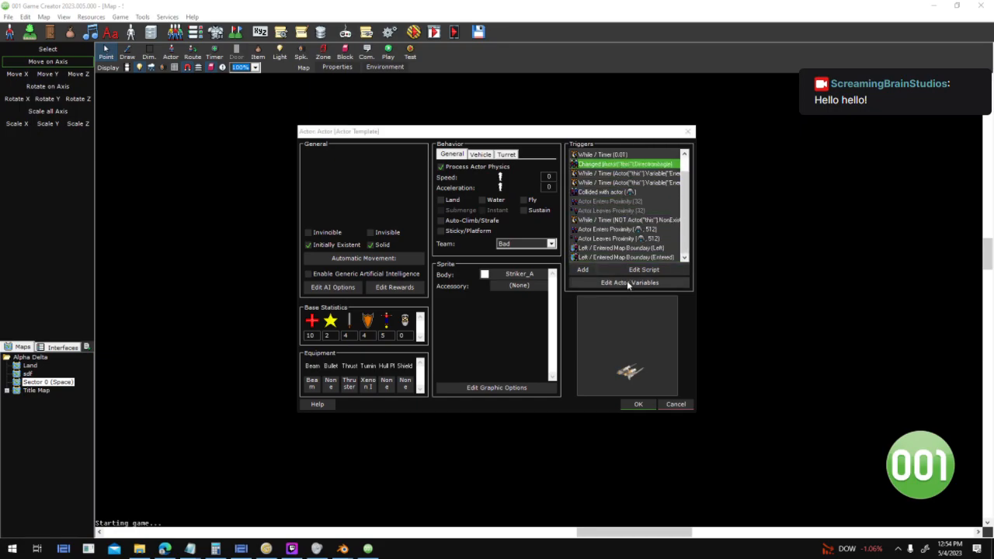
left_click(568, 178)
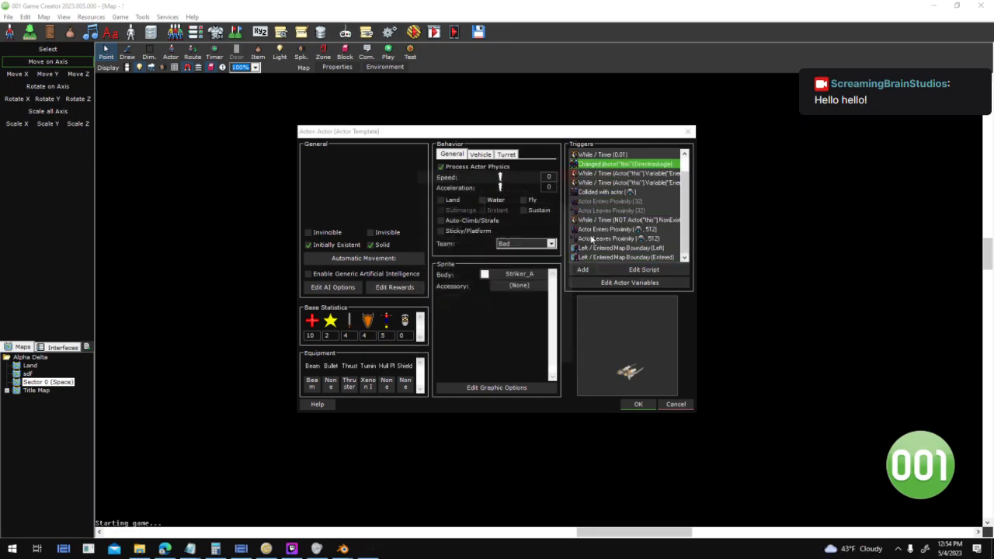
left_click(612, 283)
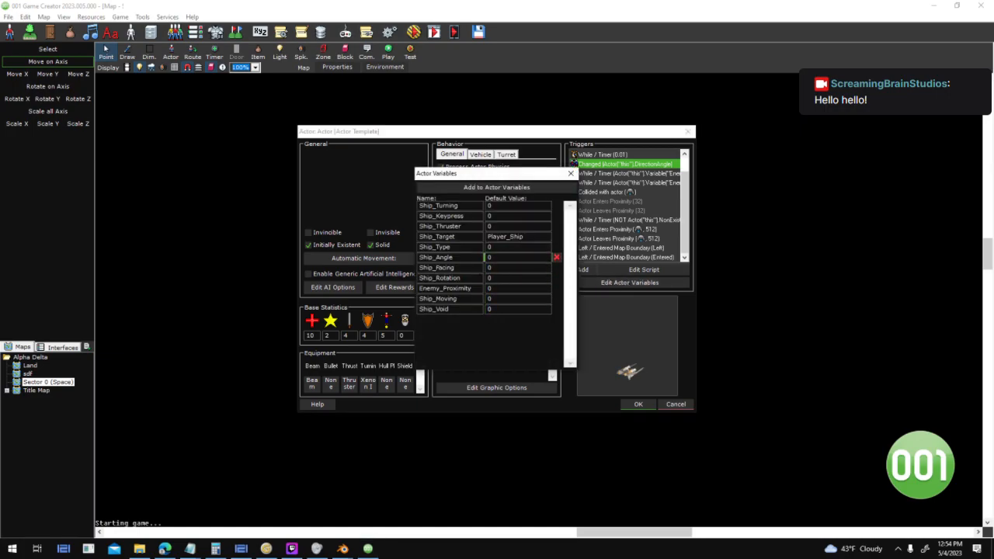
left_click(571, 173)
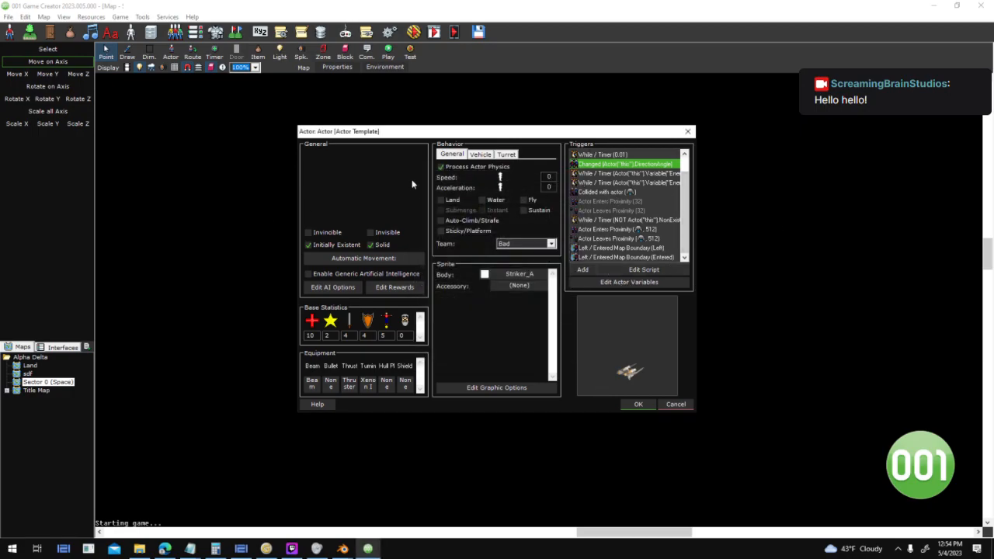
left_click(642, 406)
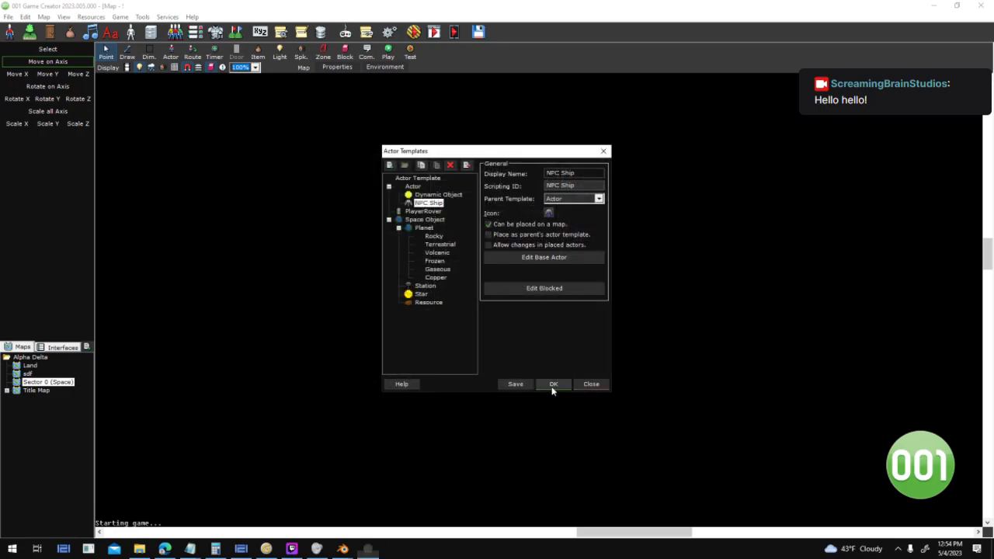
left_click(553, 383)
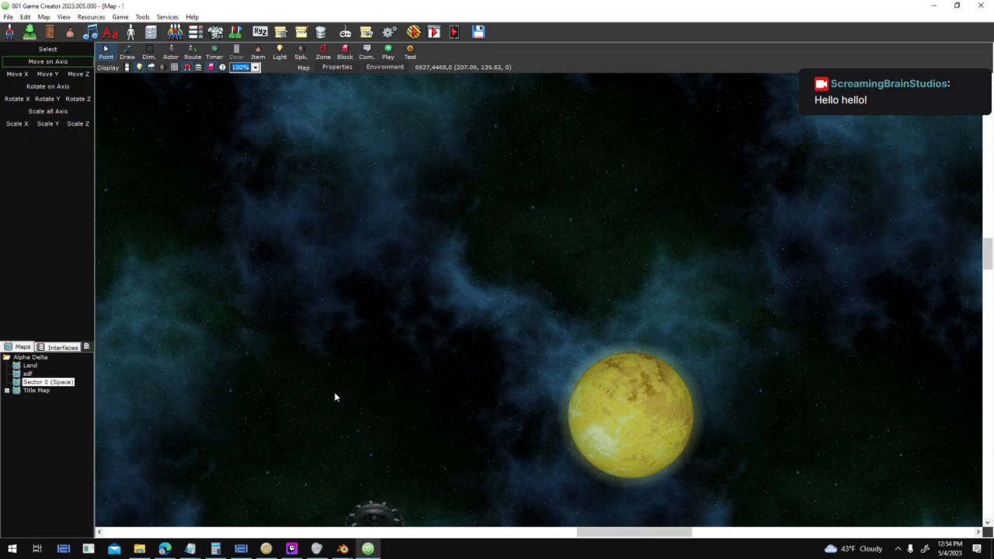
- Save the Sector 0 (Space) map and open the Docking Orbit interface for editing
left_click(175, 33)
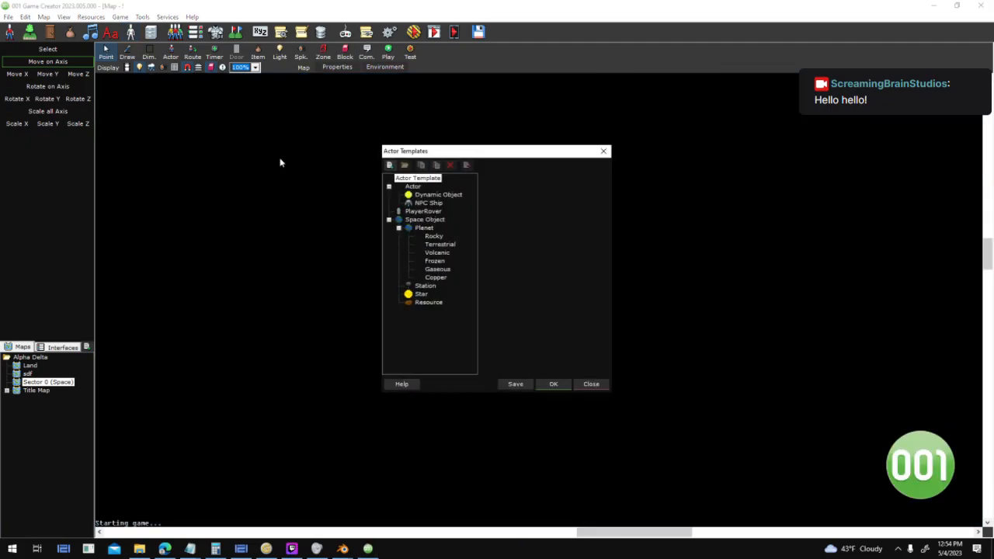
left_click(553, 383)
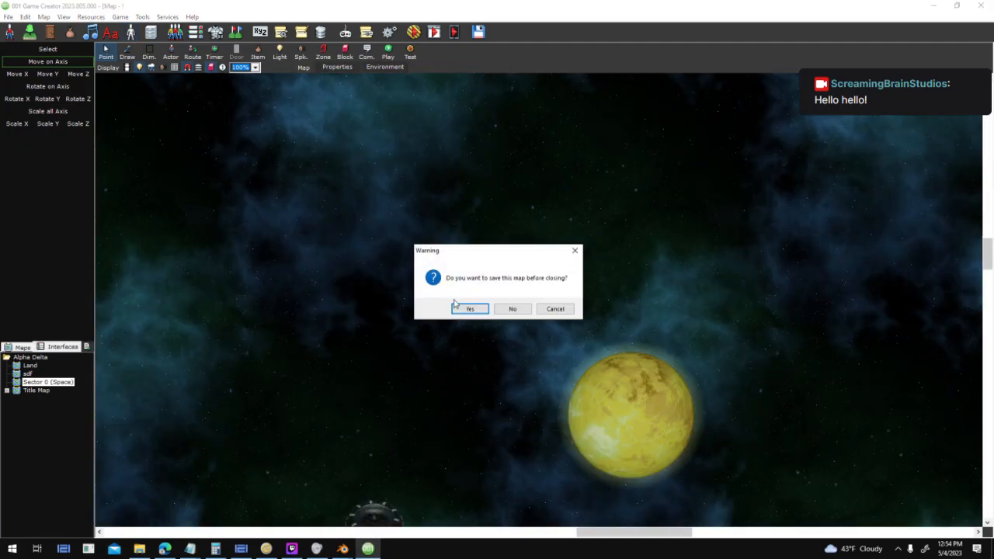
left_click(470, 310)
double_click(45, 366)
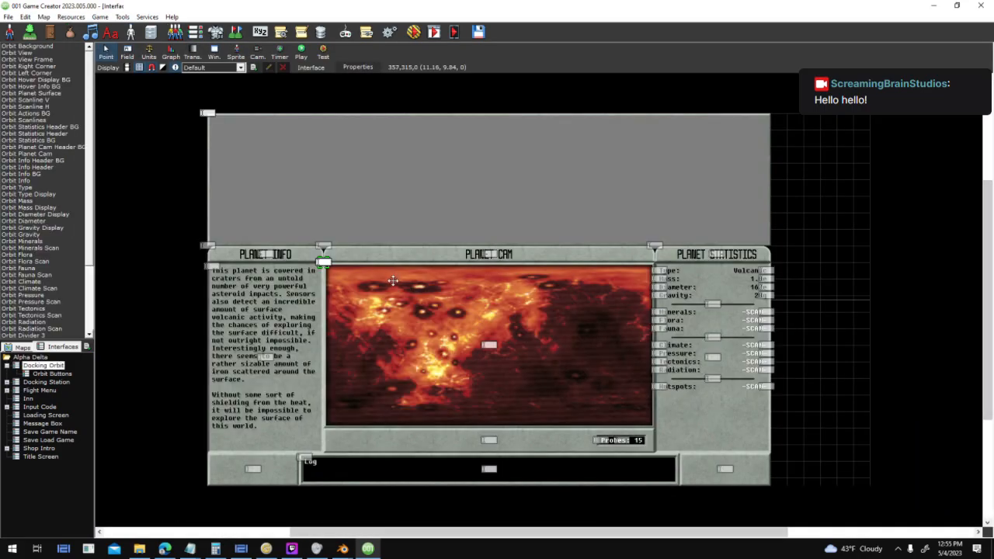
- Switch to Blender to look at both open planet projects, close the render window, and minimise the second project
mouse_move(342, 549)
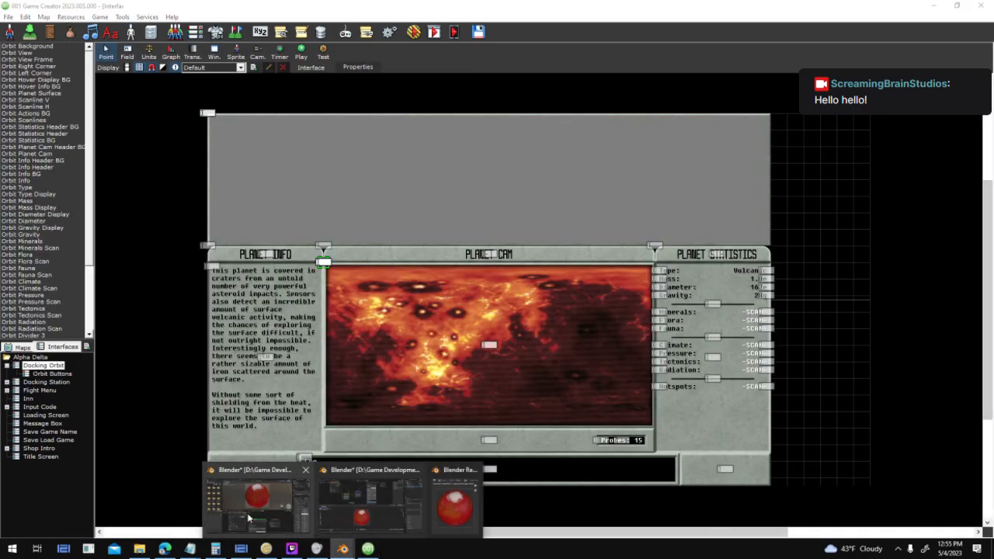
left_click(248, 518)
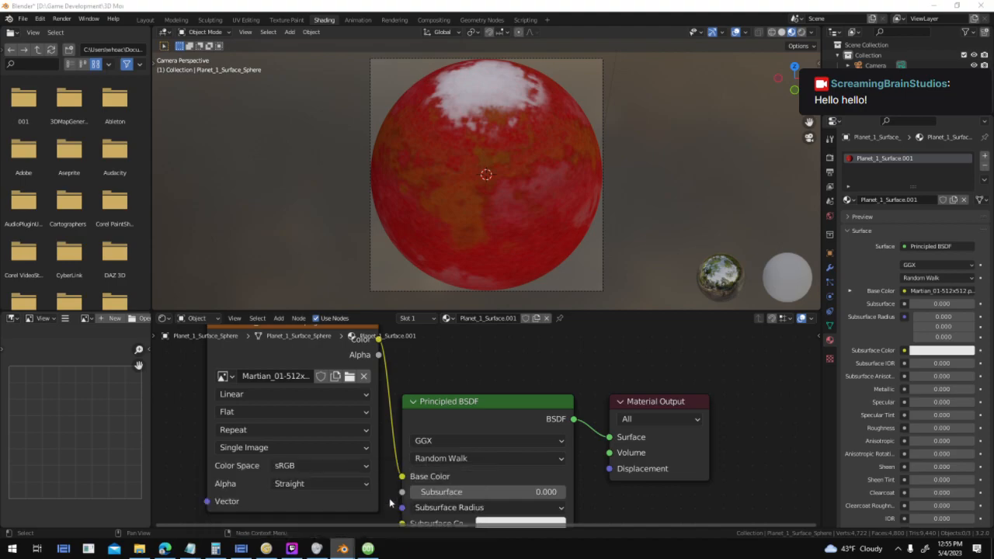
left_click(390, 499)
mouse_move(351, 547)
left_click(455, 505)
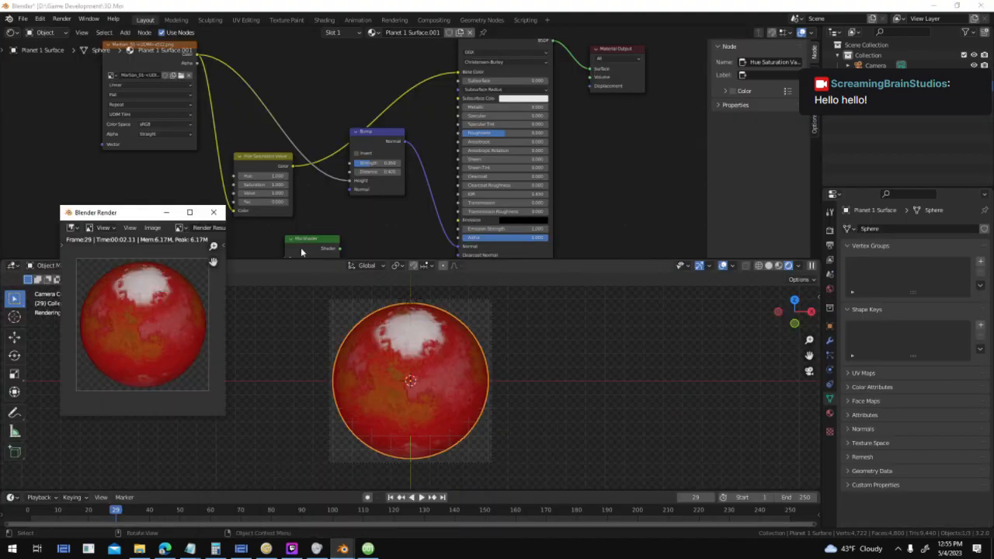
left_click(215, 215)
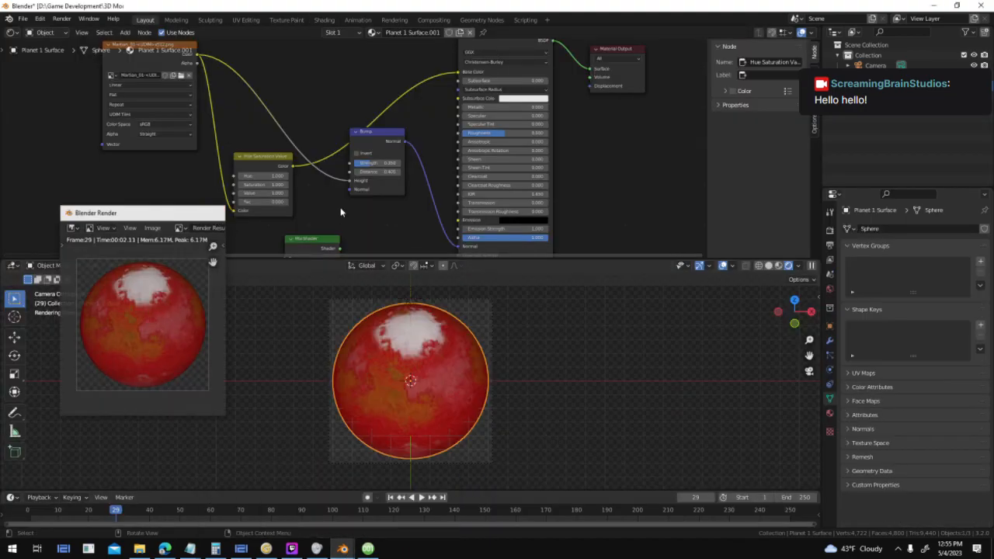
left_click(931, 5)
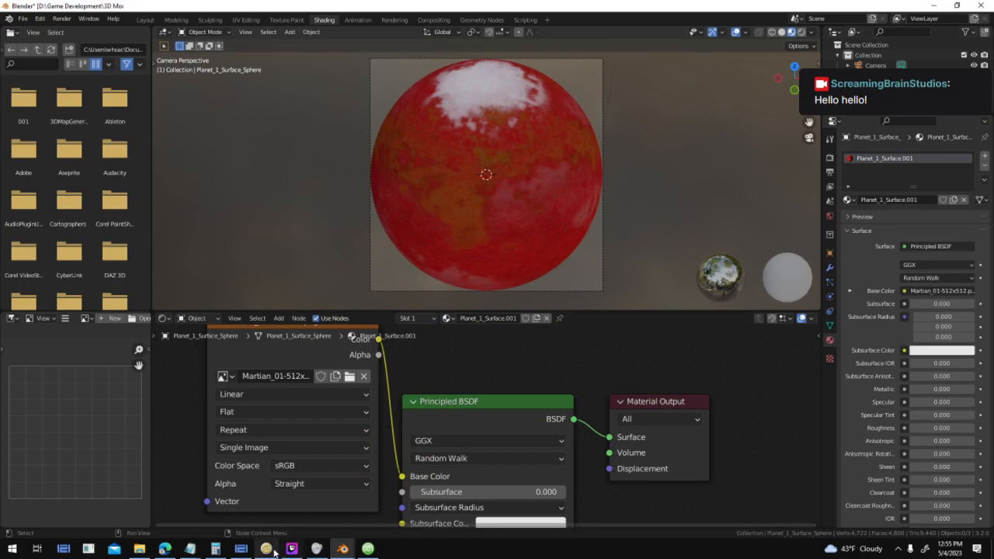
- Switch to Genetica and save the cross-braced wall texture as Cottage Wall Test in the WC Genetica Presets folder
left_click(266, 550)
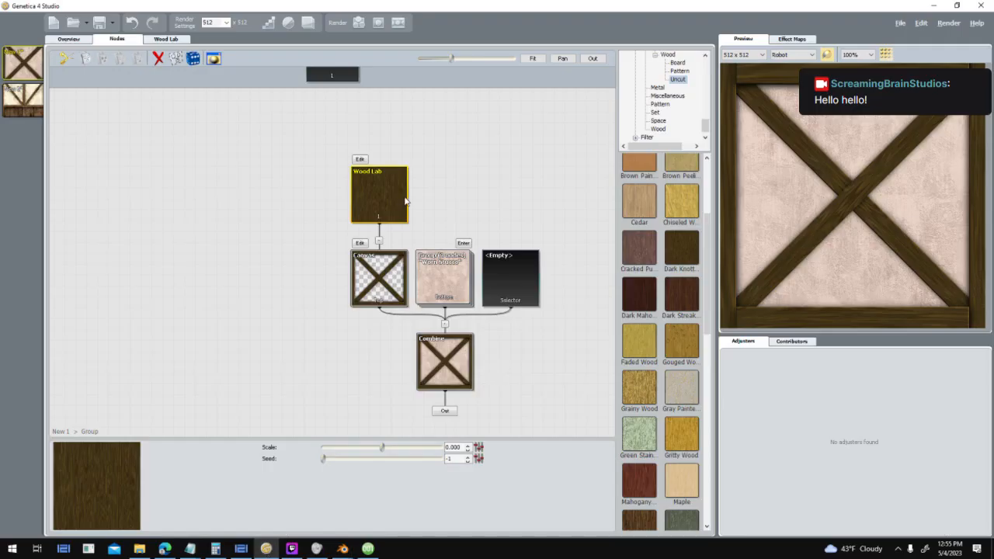
middle_click_drag(251, 215, 140, 213)
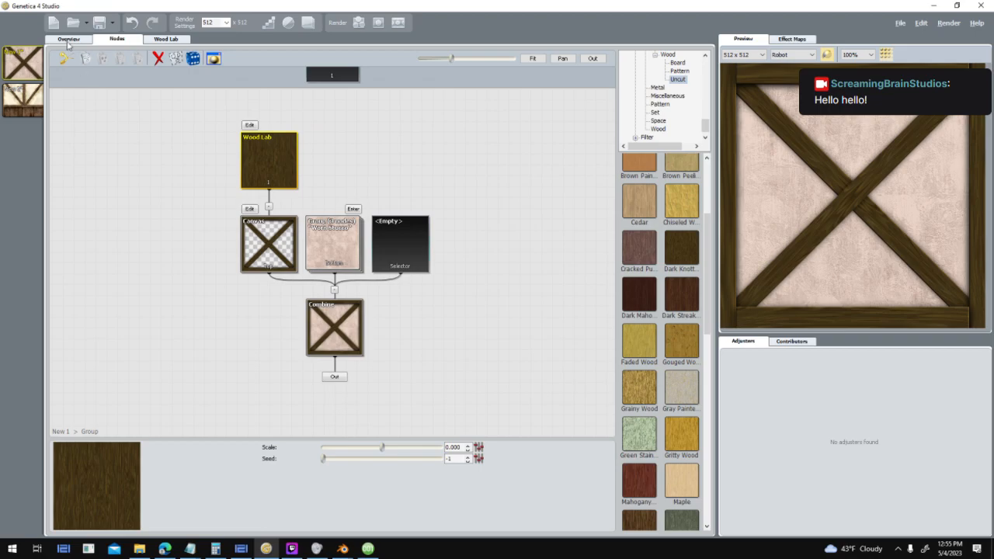
left_click(901, 23)
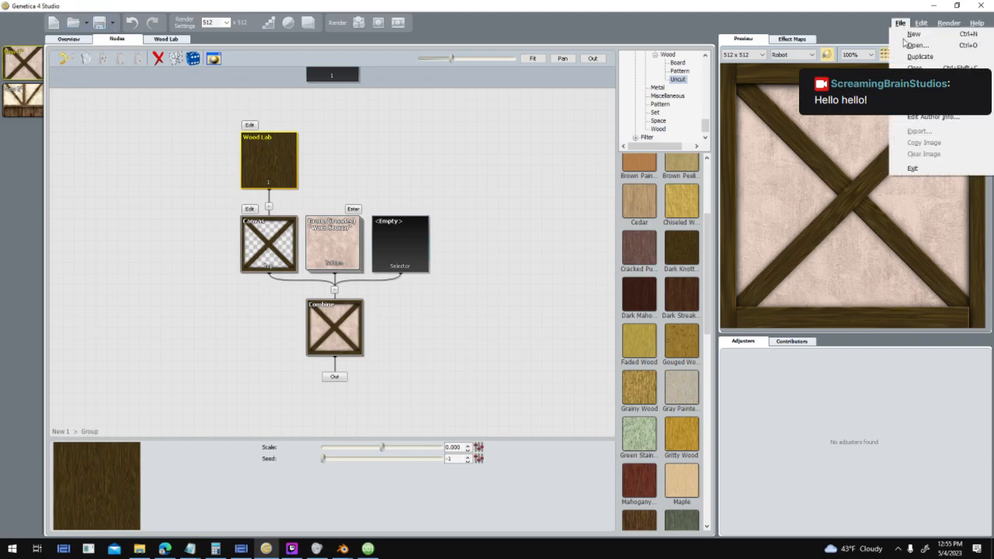
left_click(484, 146)
left_click(454, 214)
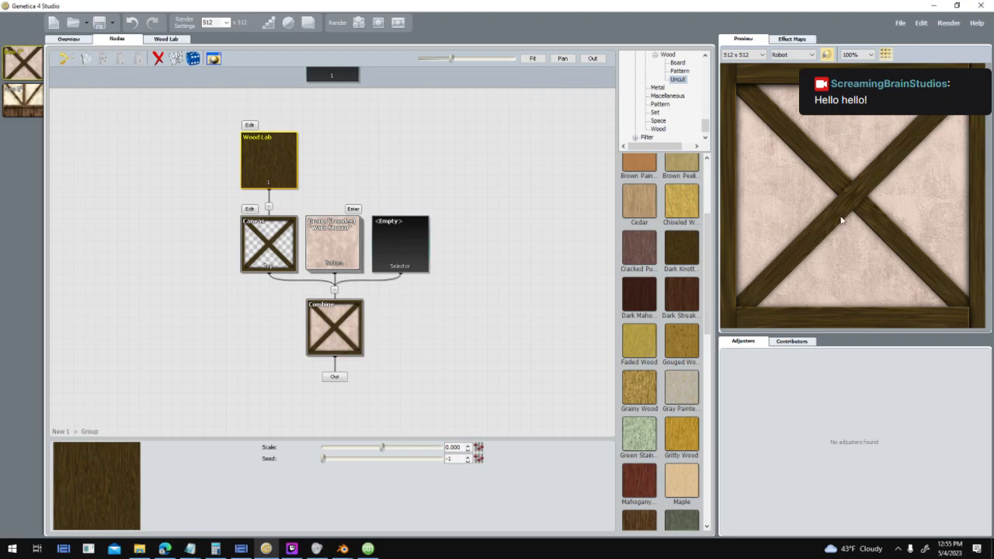
left_click(906, 27)
left_click(913, 55)
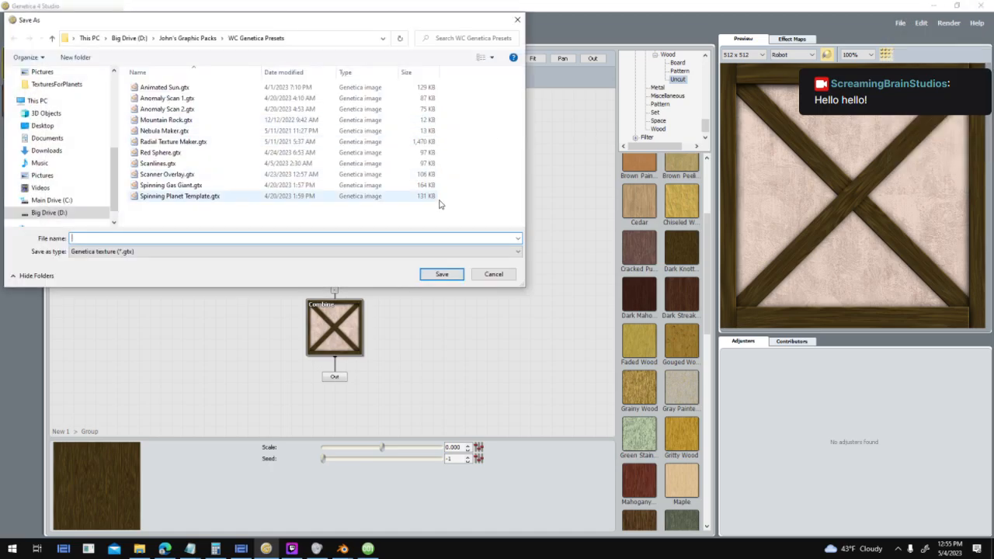
type("Cott")
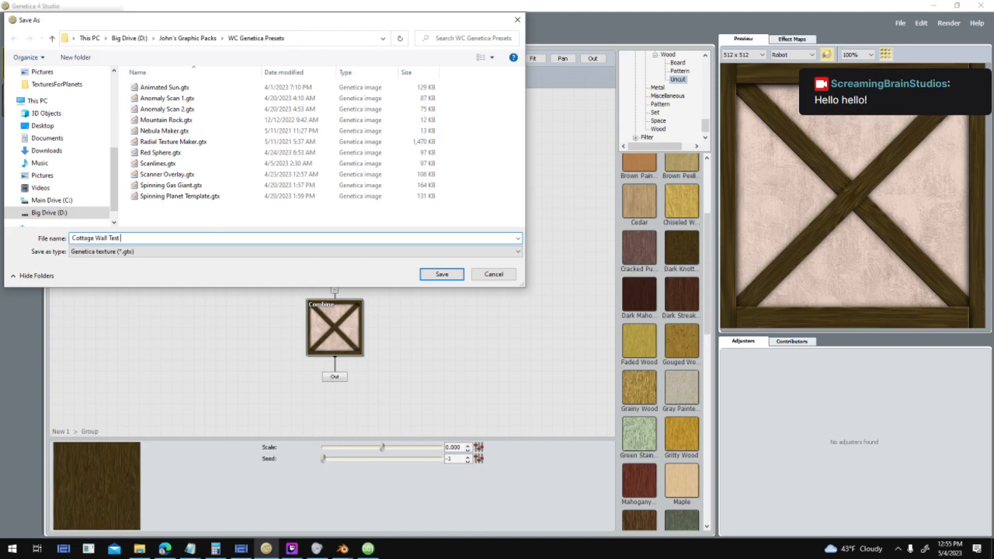
type("age Wall Test")
key("Return")
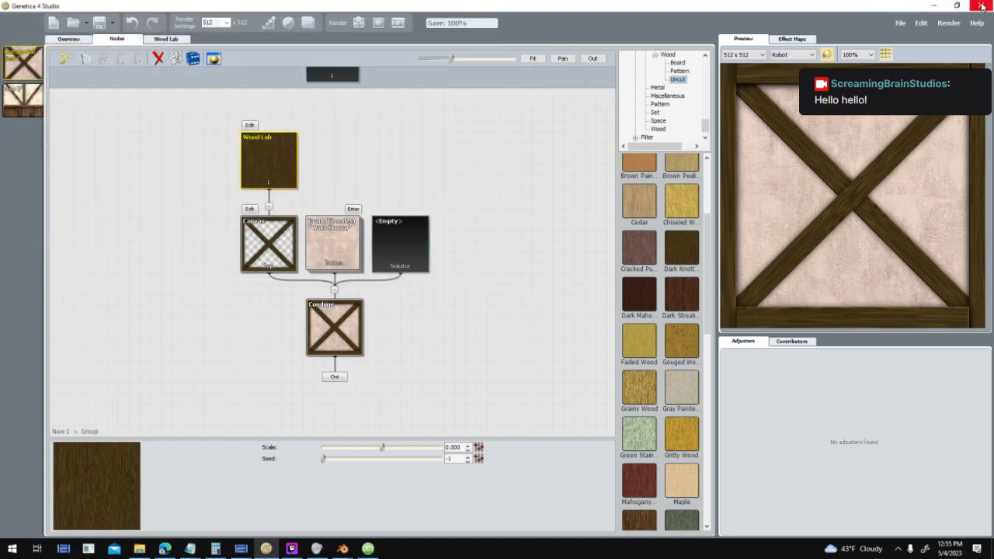
- Close Genetica and discard the unsaved changes to the New 2 texture
left_click(981, 5)
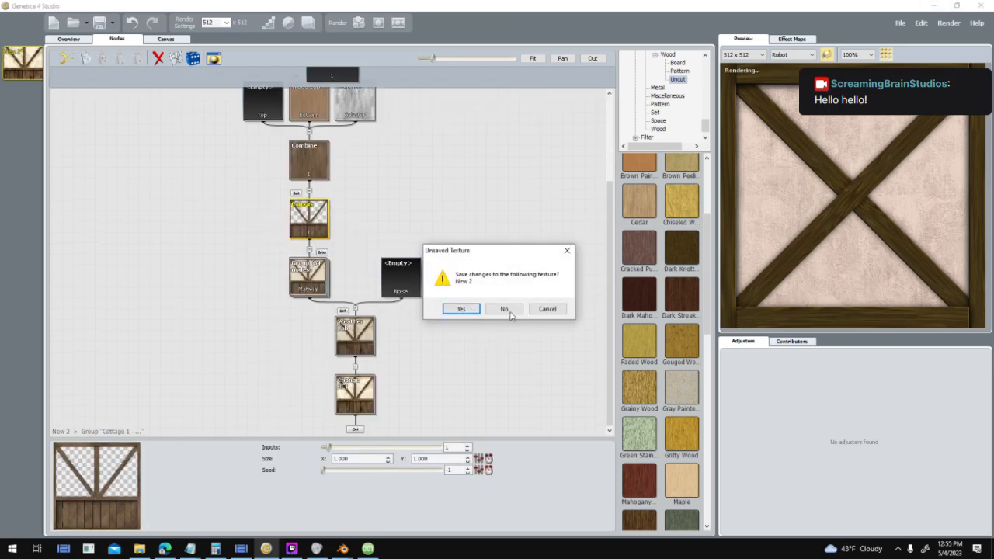
left_click(510, 311)
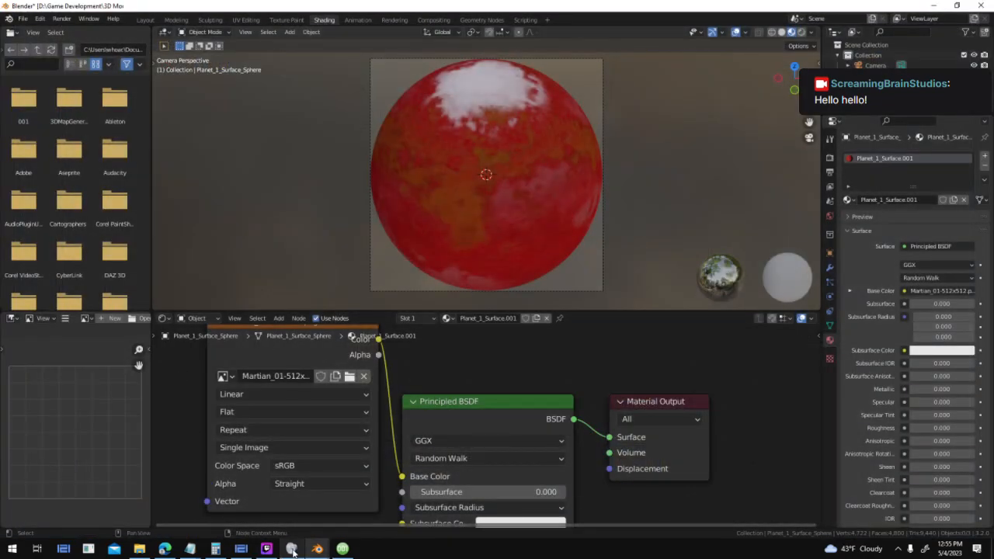
- Check the stream chat in Twitch Studio twice and return to the Blender planet project
left_click(266, 548)
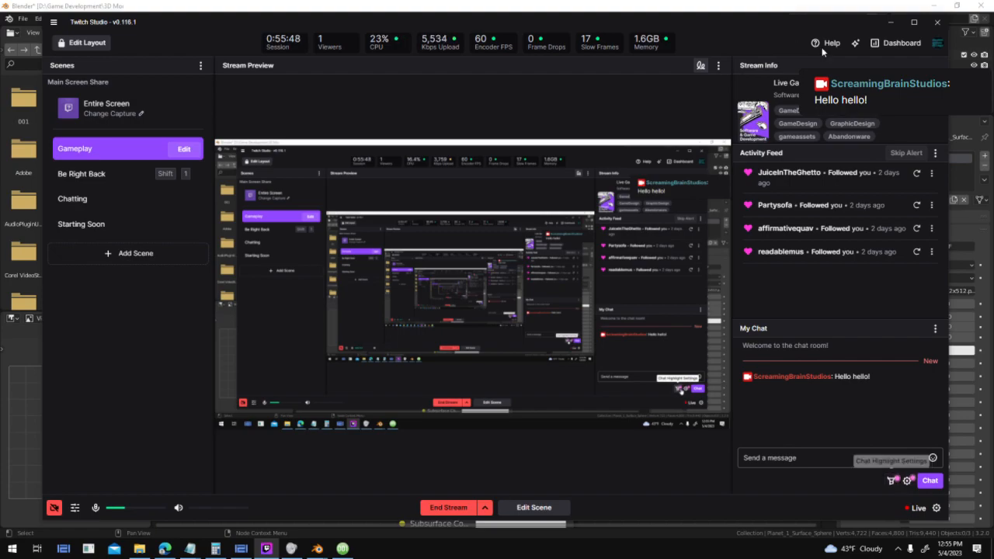
left_click(891, 23)
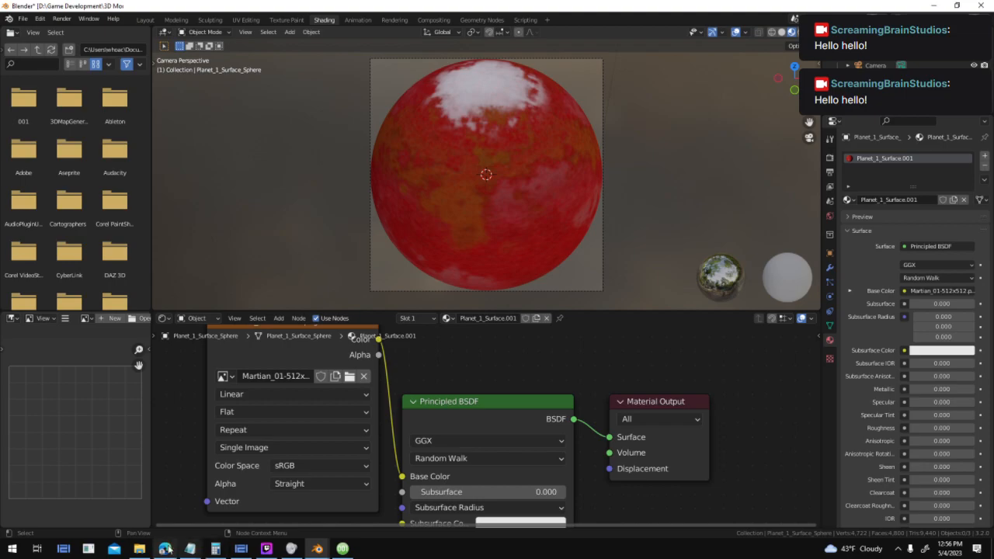
left_click(266, 549)
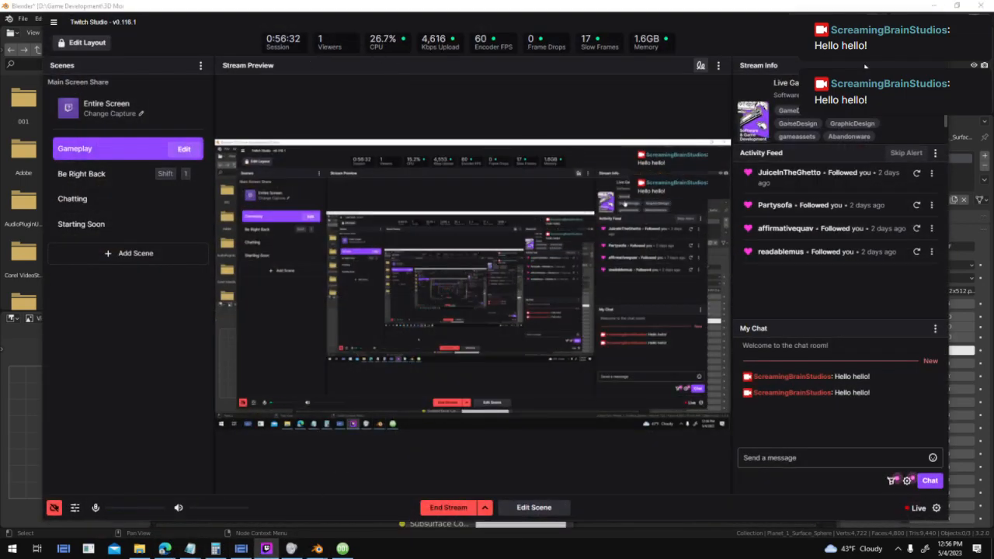
key("alt+Tab")
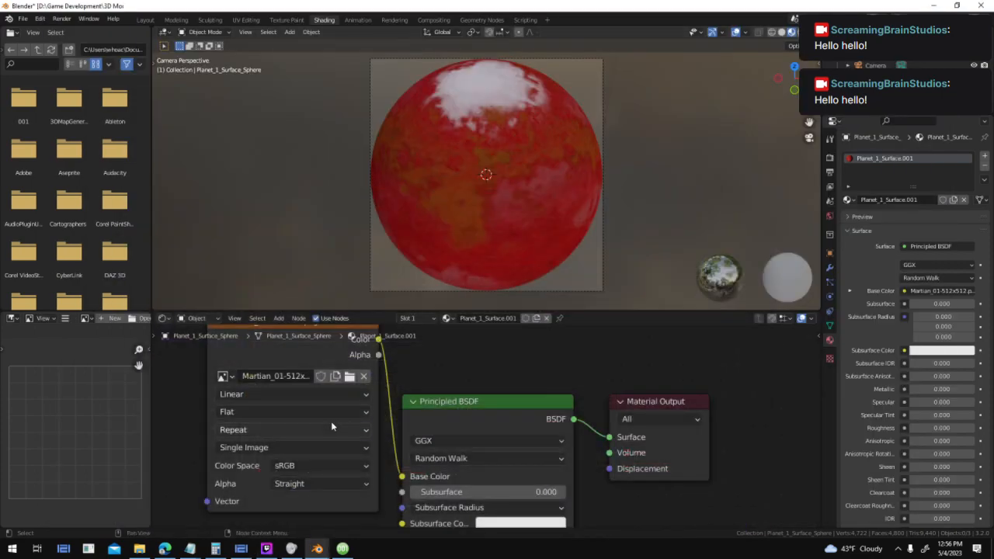
- Look over the red planet's shader nodes and camera view, and minimise the Blender project
middle_click_drag(569, 365, 571, 395)
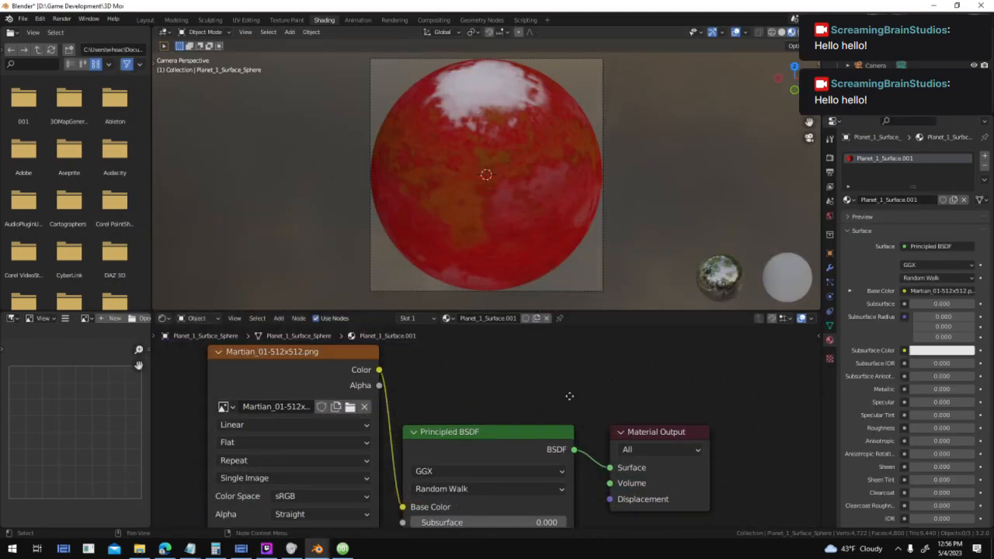
scroll(327, 172, "down", 2)
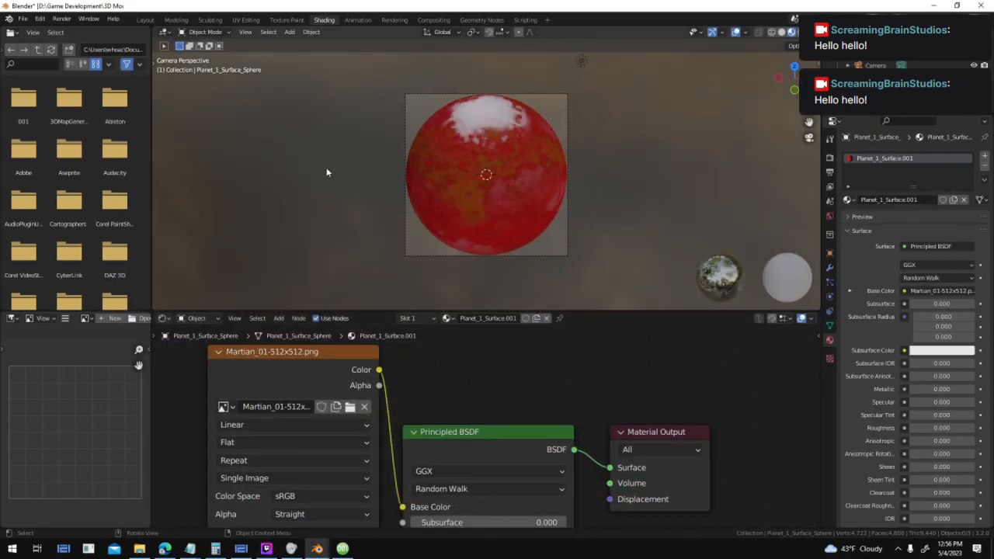
scroll(326, 167, "down", 1)
scroll(327, 171, "up", 3)
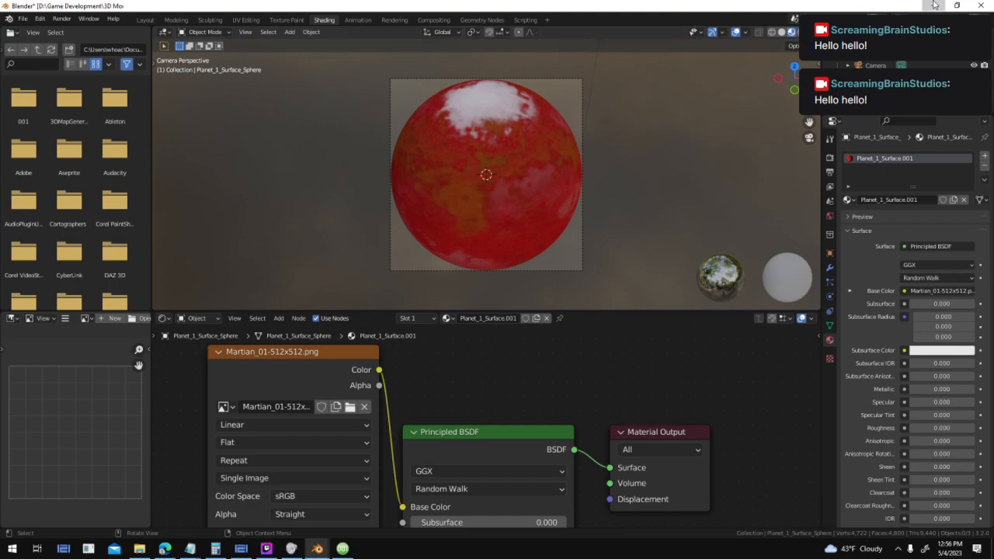
left_click(935, 5)
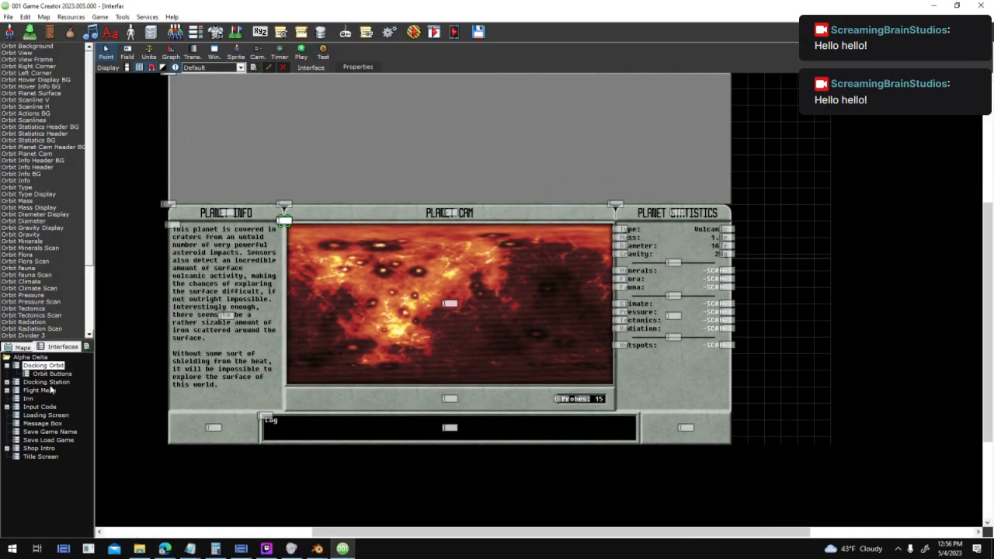
- Open the Docking Station interface and review the ship actor templates item in the To Do notes
left_click(6, 383)
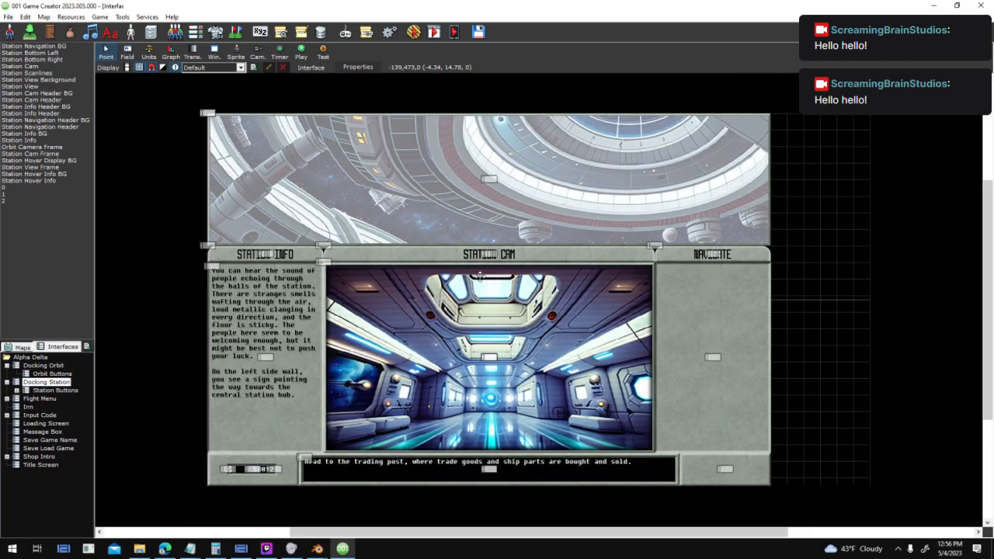
mouse_move(189, 549)
left_click(191, 505)
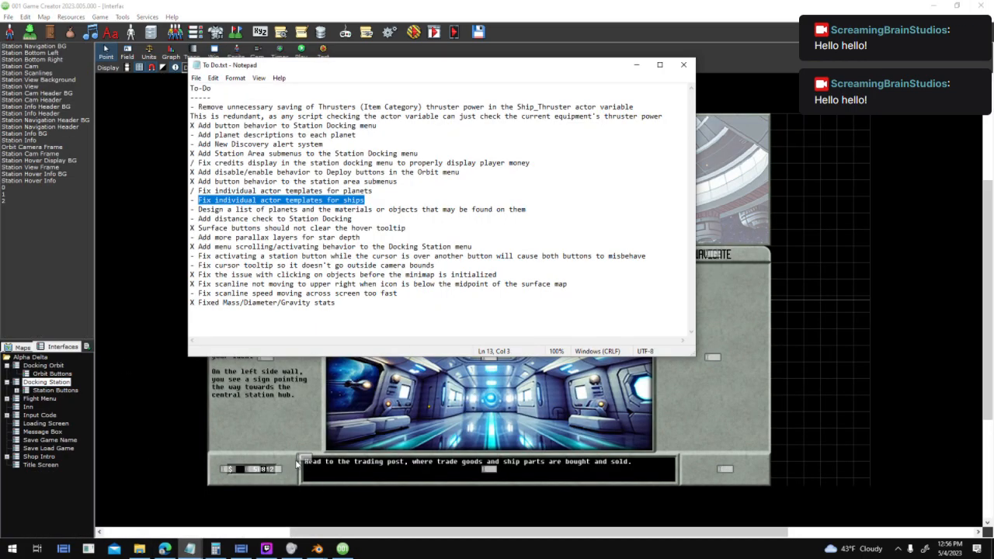
left_click(412, 201)
left_click_drag(199, 199, 406, 200)
left_click(443, 197)
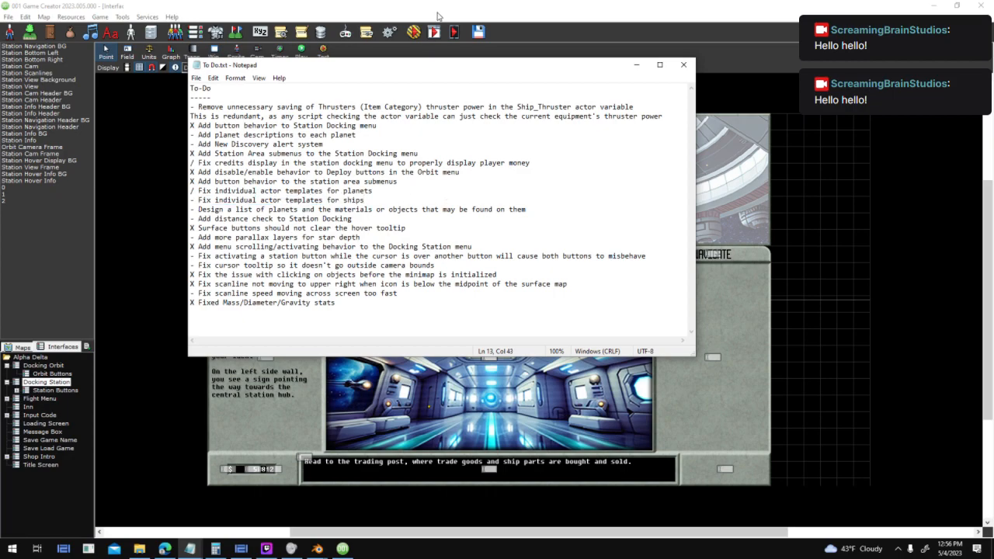
- Change the marker of the To-Do item about designing a list of planets and their materials to a slash
left_click(191, 210)
type("/")
key("Right")
key("Right")
left_click_drag(327, 218, 284, 210)
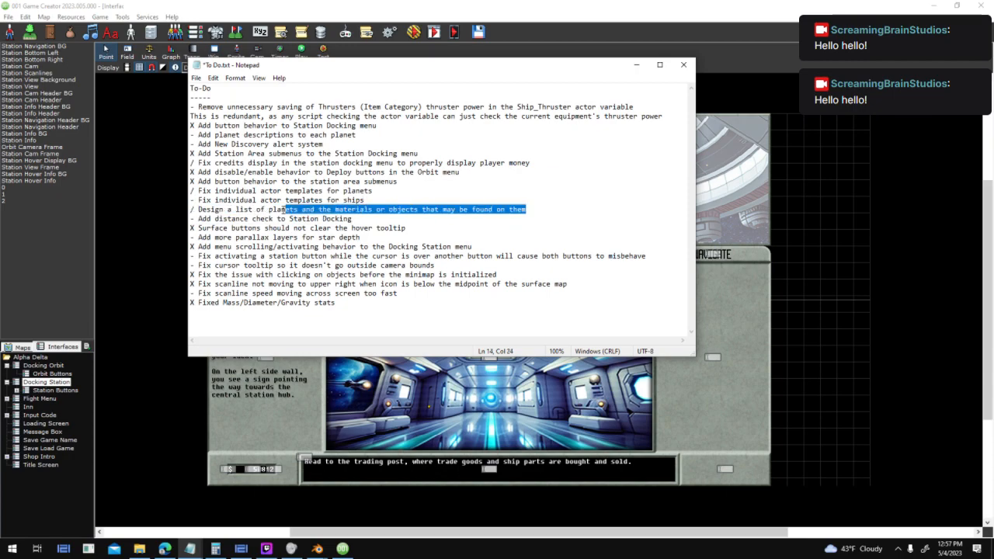
left_click(400, 215)
- Switch to the Planet Types notes, rename the Gas Giant entry to Gaseous, and save the file
left_click(191, 549)
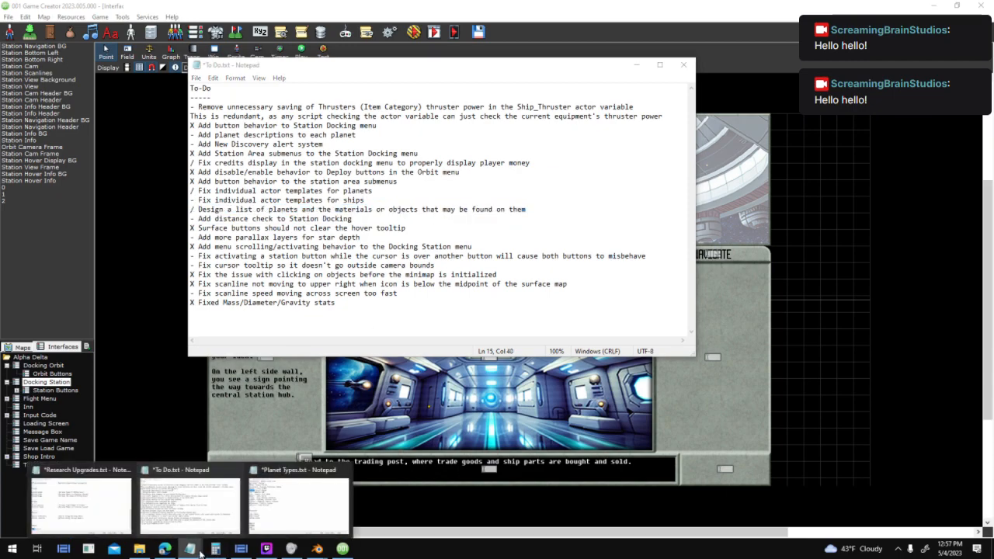
left_click(298, 505)
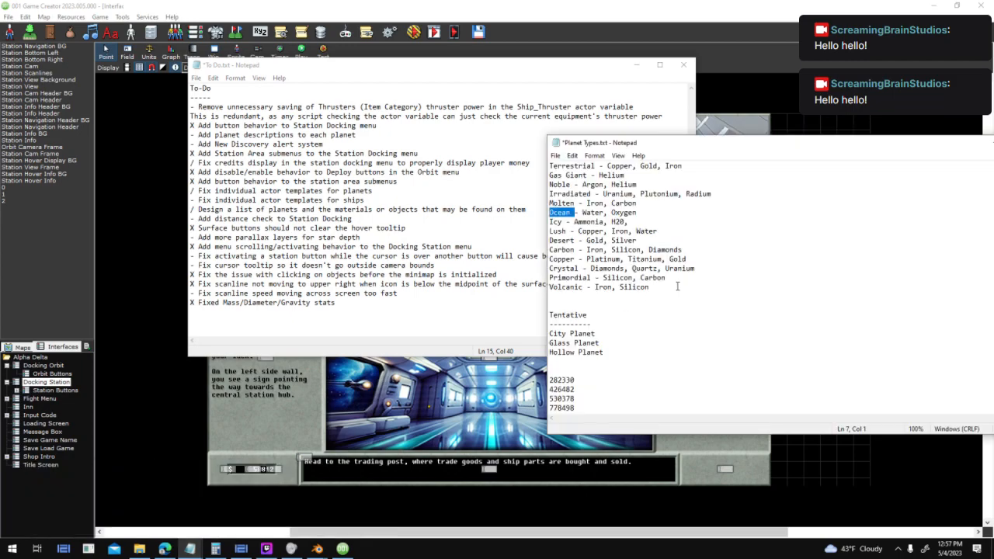
scroll(677, 287, "up", 1)
left_click(634, 230)
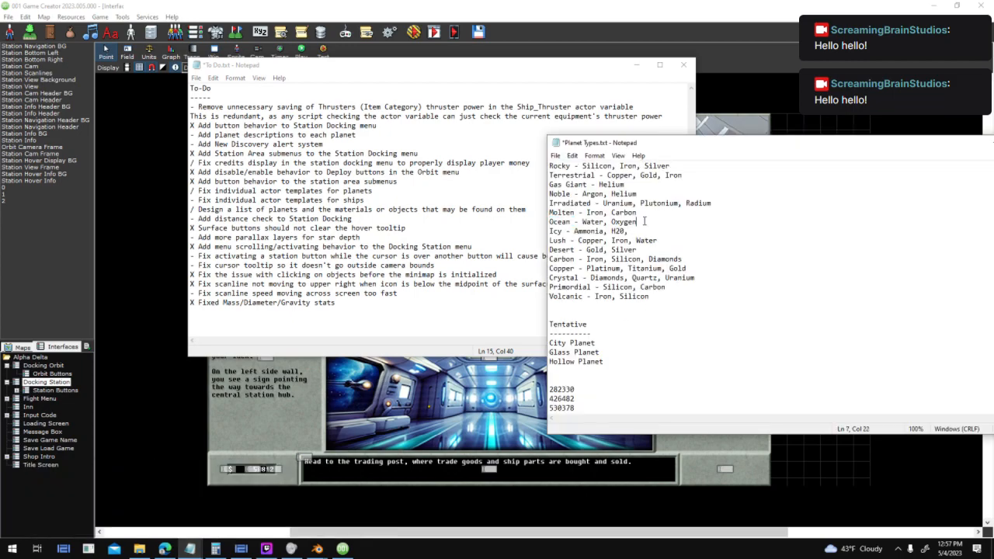
left_click(662, 297)
left_click_drag(586, 185, 562, 188)
type("eous")
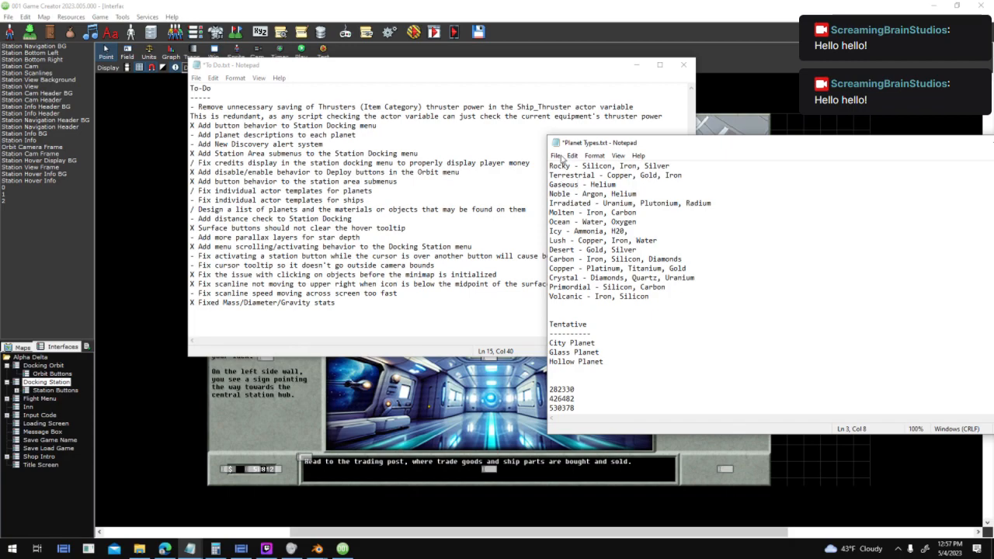
left_click(556, 155)
left_click(587, 203)
- Review the Noble planet entry and its materials, and switch back to 001 Game Creator
left_click_drag(570, 194, 546, 195)
left_click_drag(638, 195, 546, 191)
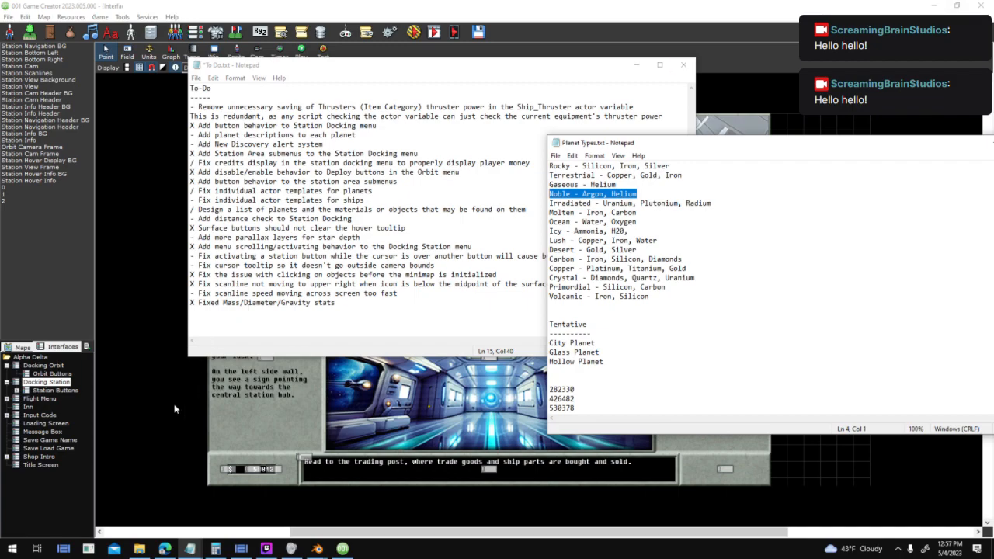
left_click(709, 246)
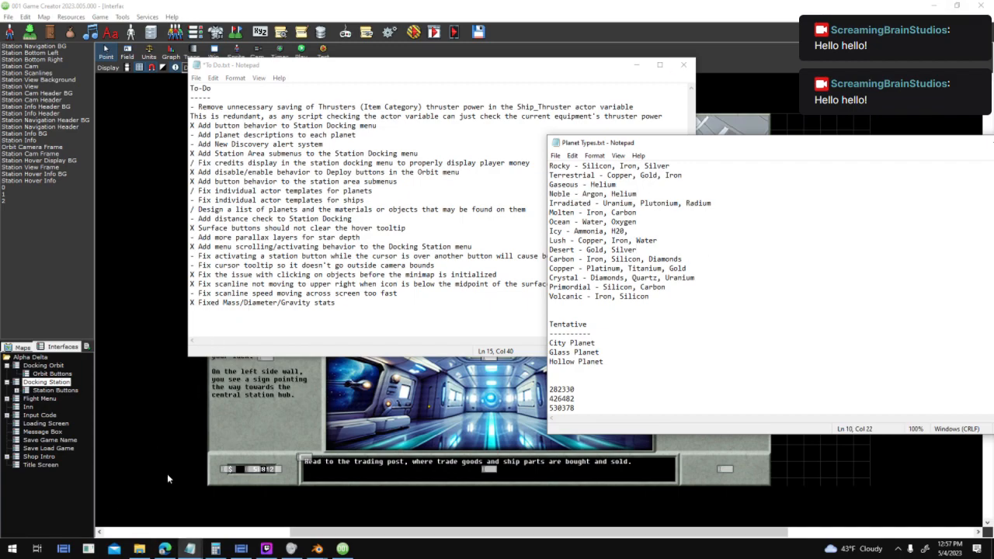
left_click(156, 363)
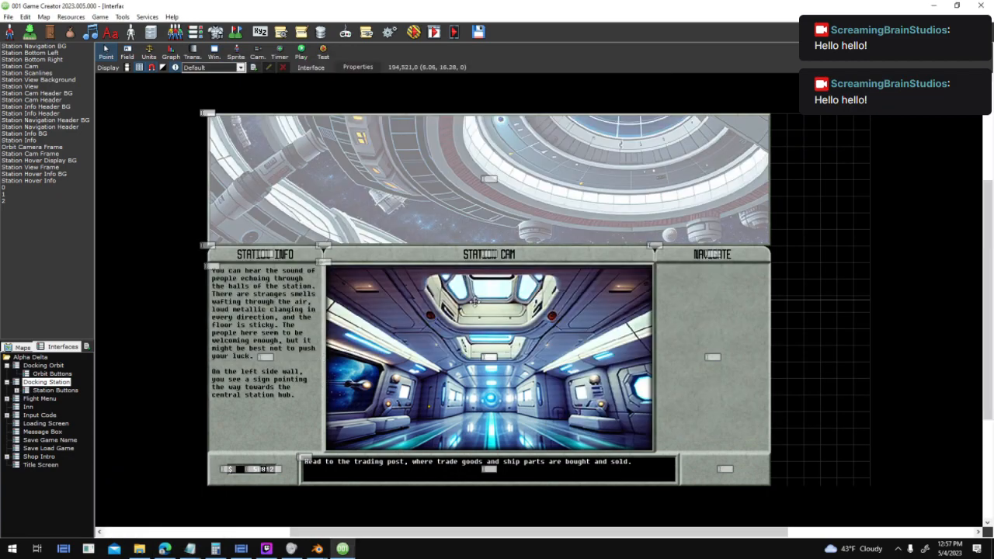
- Look through the Docking Station interface and its Station Buttons, Lounge and Request Board sub-interfaces, and reopen Docking Orbit
left_click(49, 392)
left_click(17, 390)
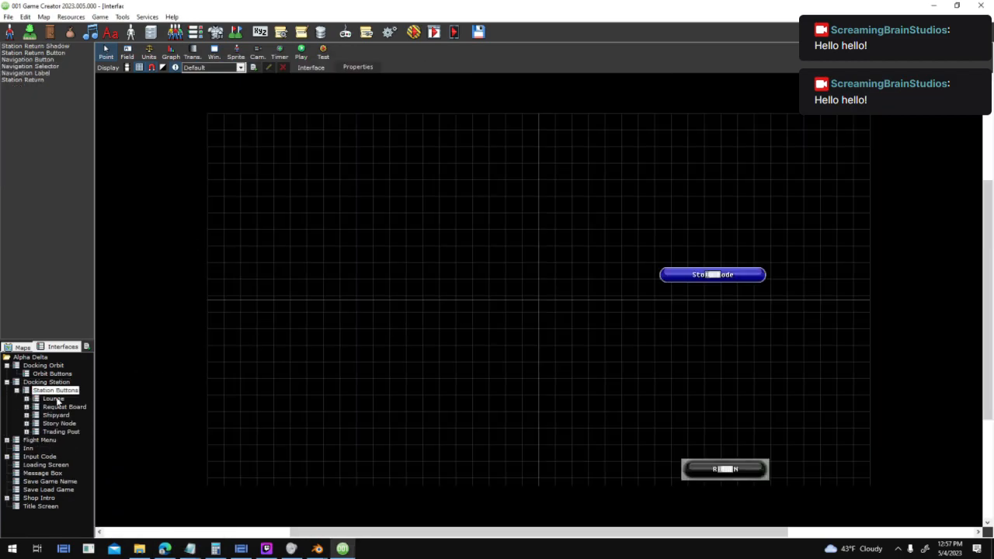
left_click(57, 400)
left_click(56, 407)
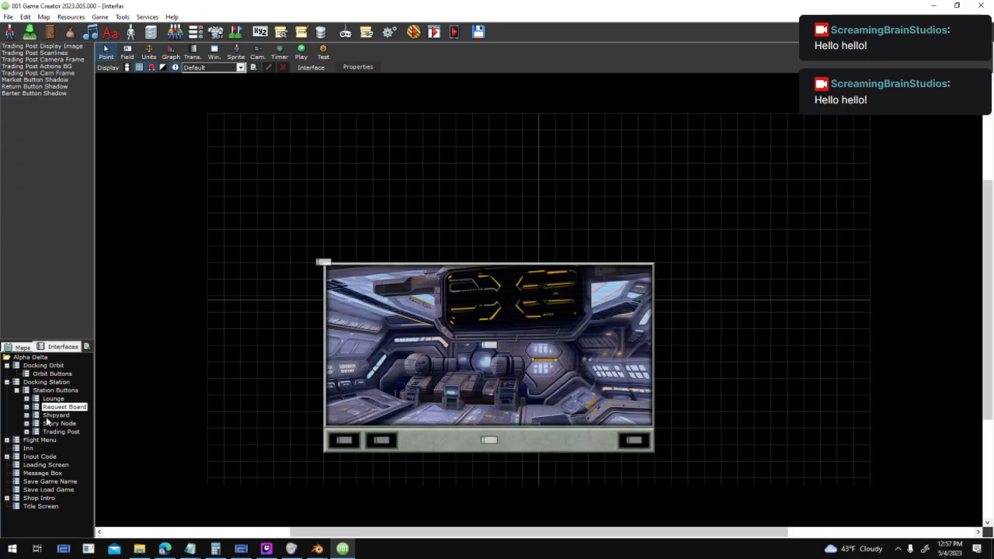
left_click(41, 383)
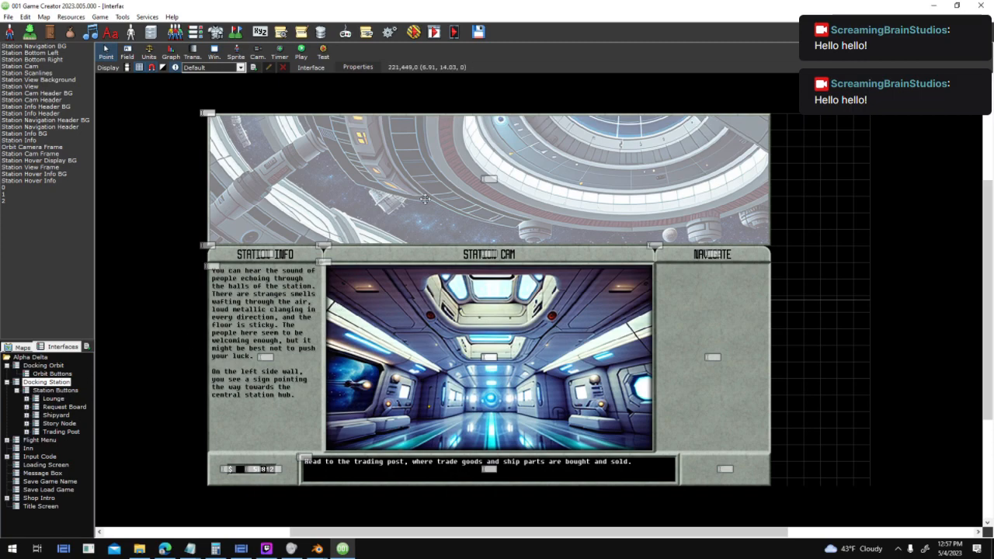
left_click(55, 390)
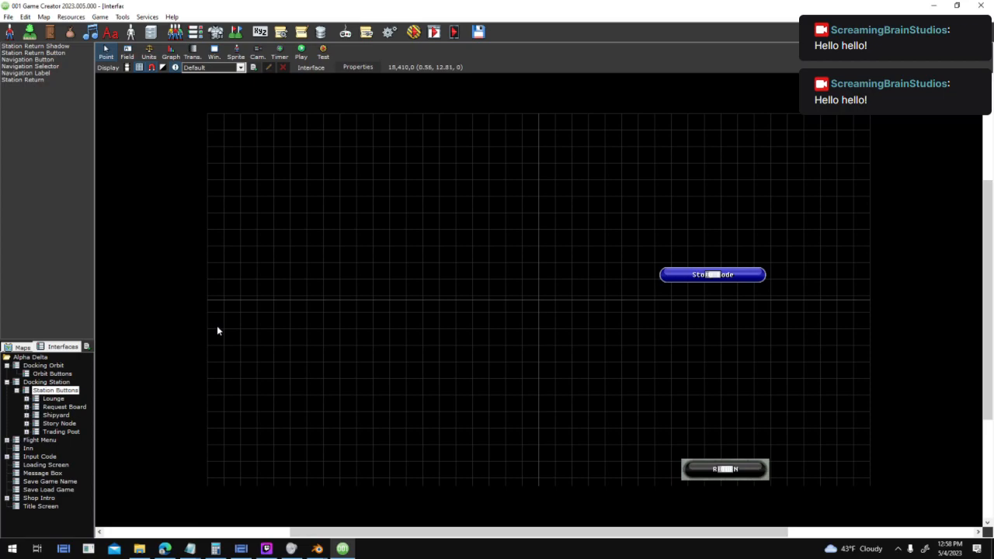
left_click(40, 366)
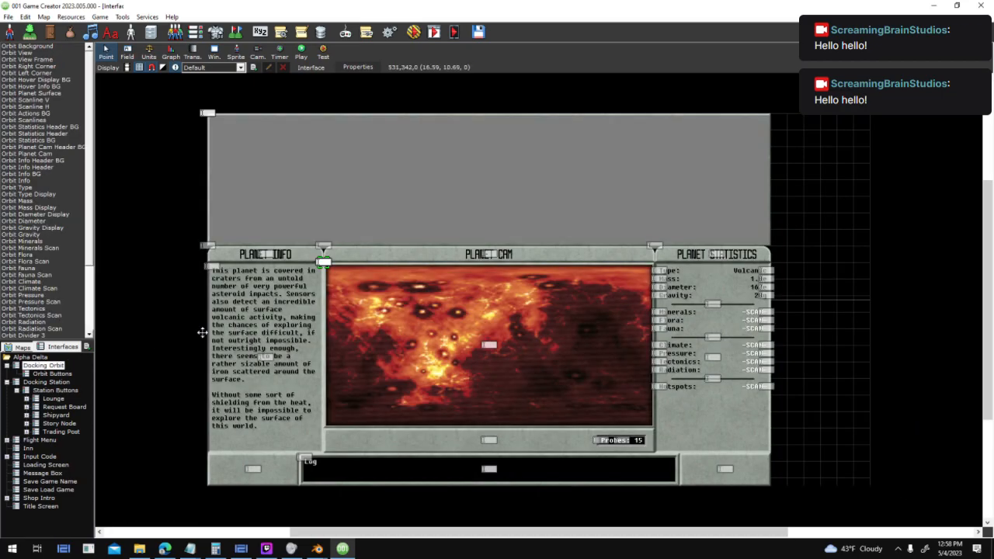
- View the Sector 0 (Space) map and the Title Map, and return to the Docking Orbit interface
left_click(23, 347)
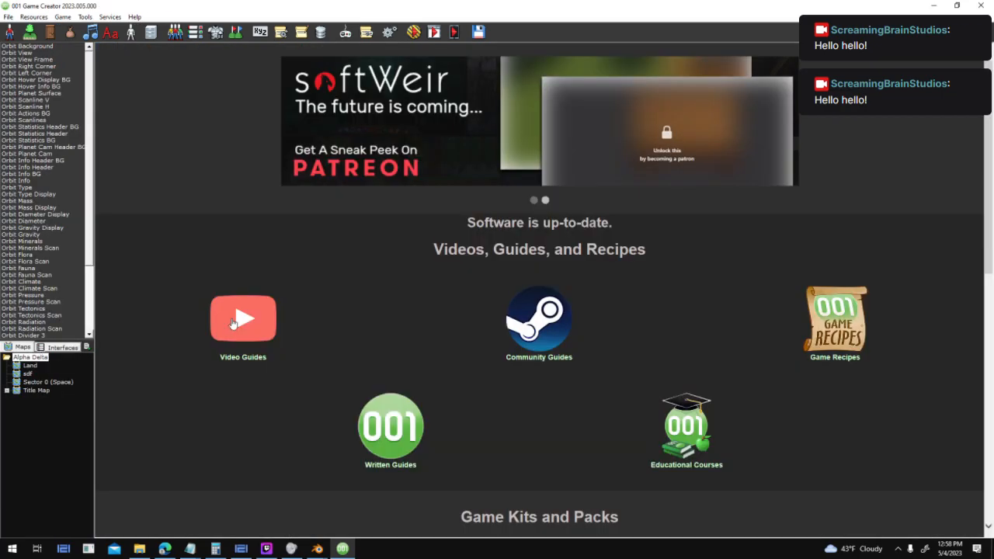
left_click(49, 382)
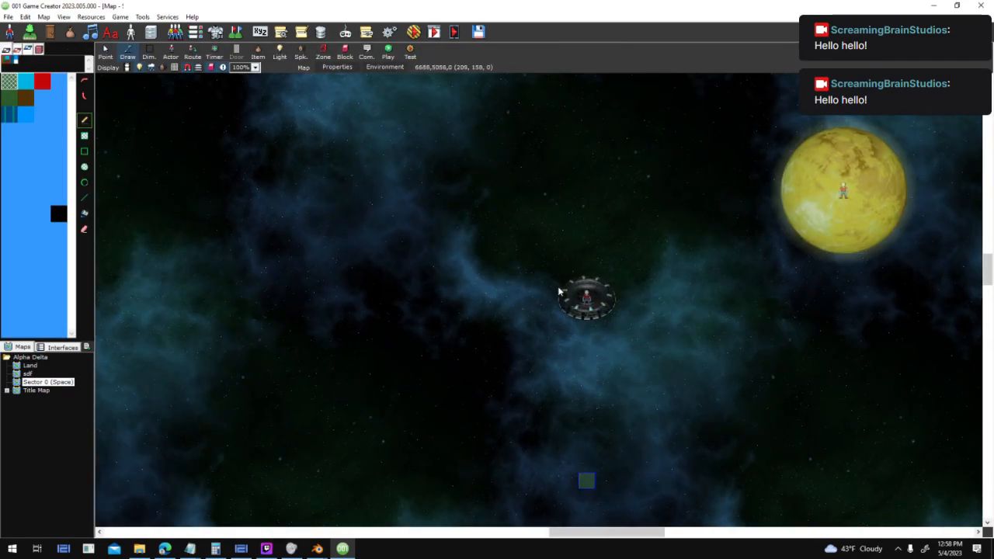
left_click(31, 390)
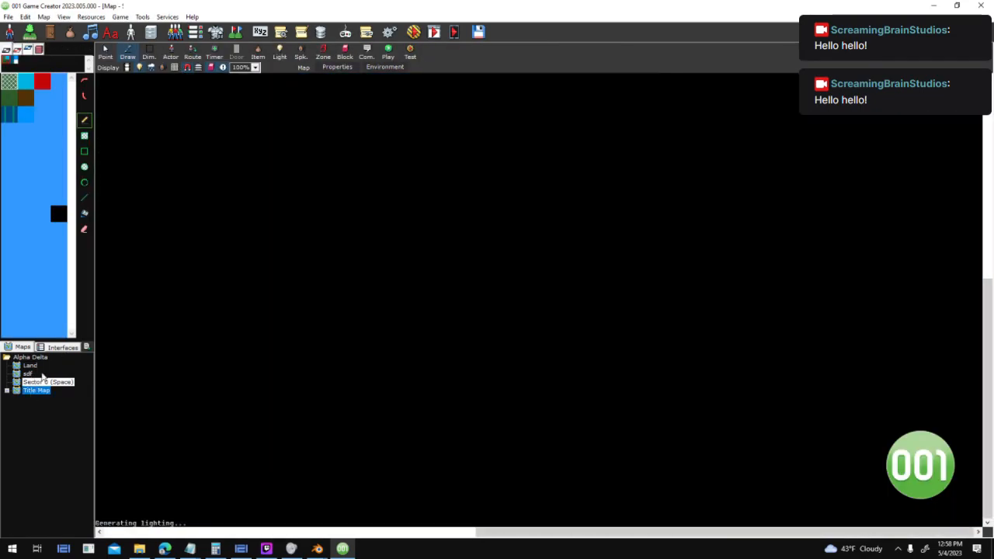
left_click(60, 348)
left_click(45, 366)
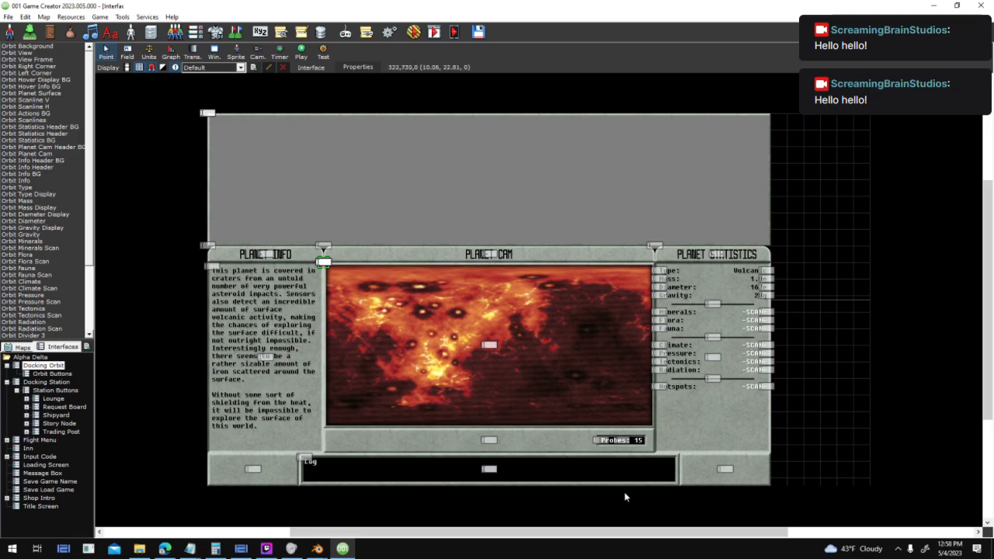
left_click(900, 549)
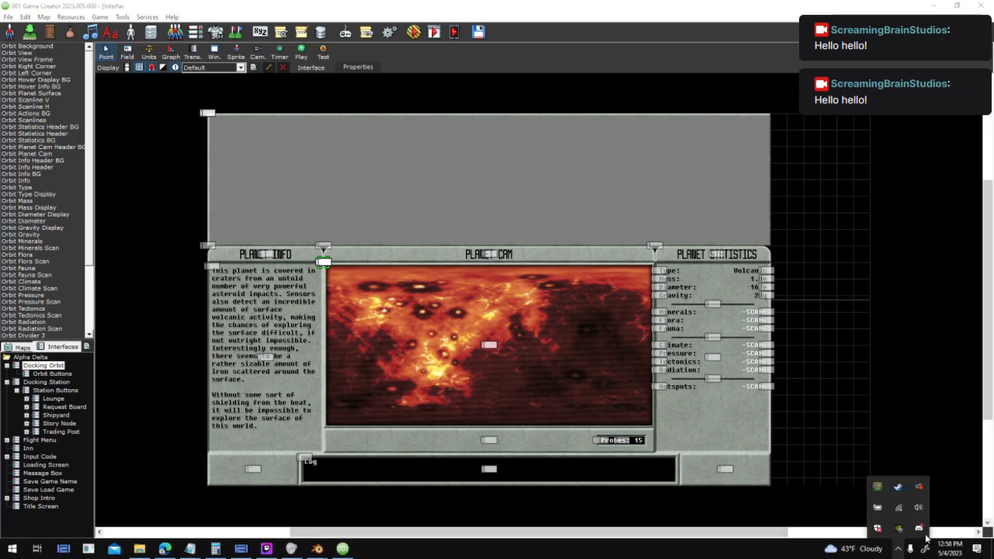
left_click(864, 331)
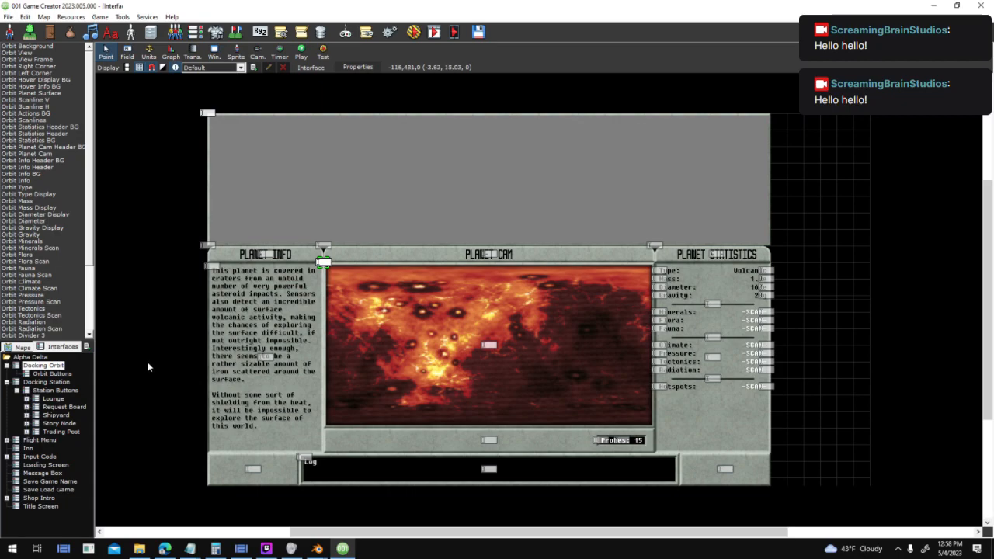
- Open the Docking Station interface, and briefly bring up the first Blender planet project before minimising it
left_click(62, 383)
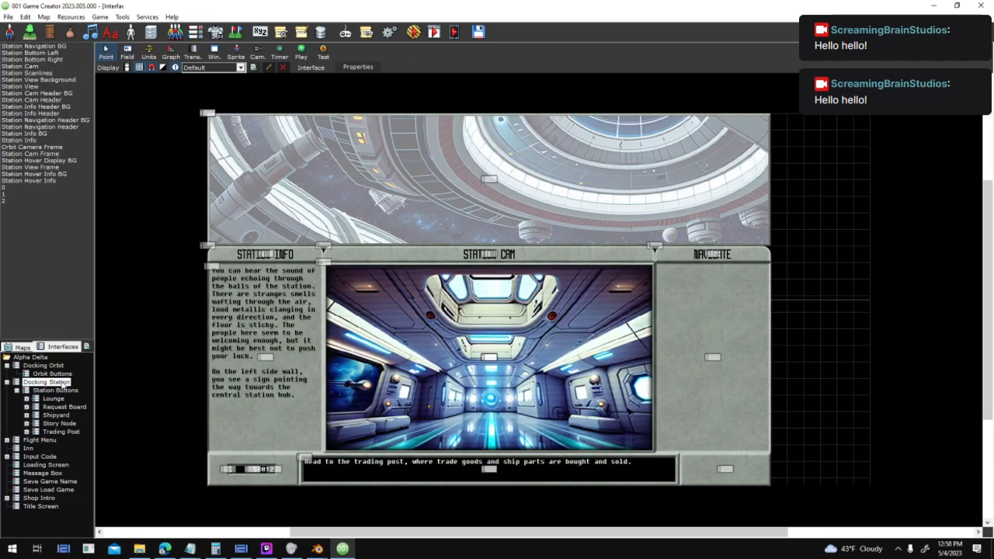
left_click(316, 550)
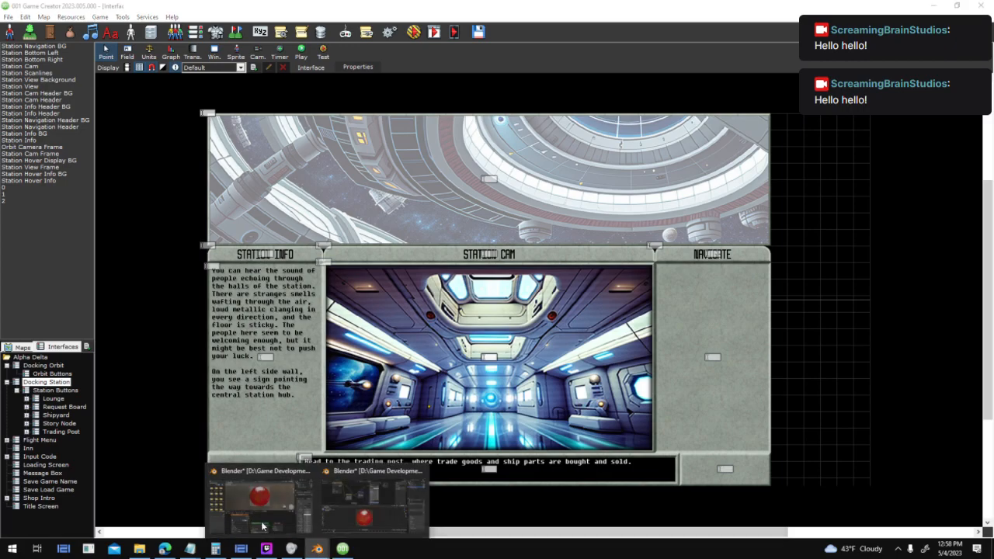
left_click(262, 523)
left_click(934, 6)
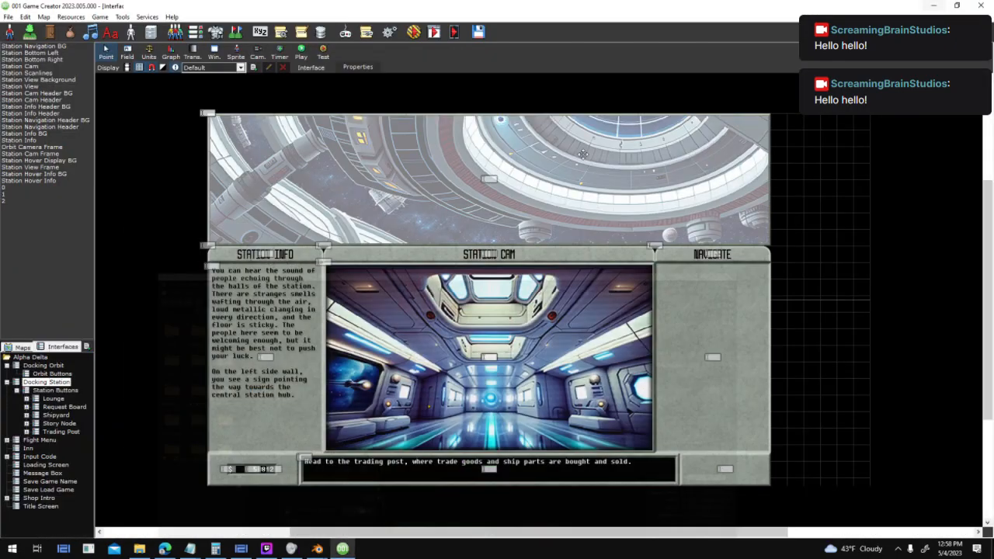
- Open the Flight Menu interface with its sub-interfaces expanded, and check the scanline speed item in the To Do notes
left_click(7, 441)
left_click(39, 441)
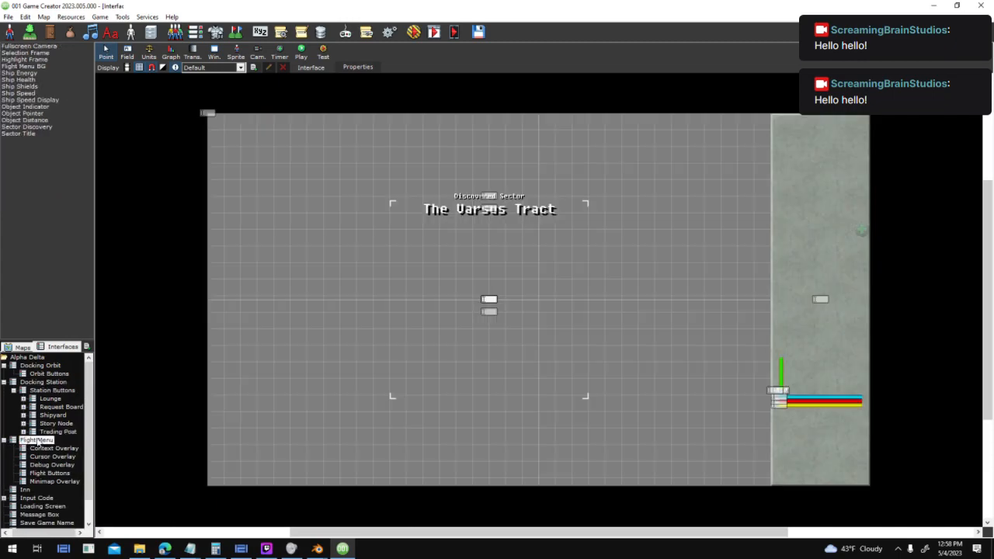
mouse_move(189, 549)
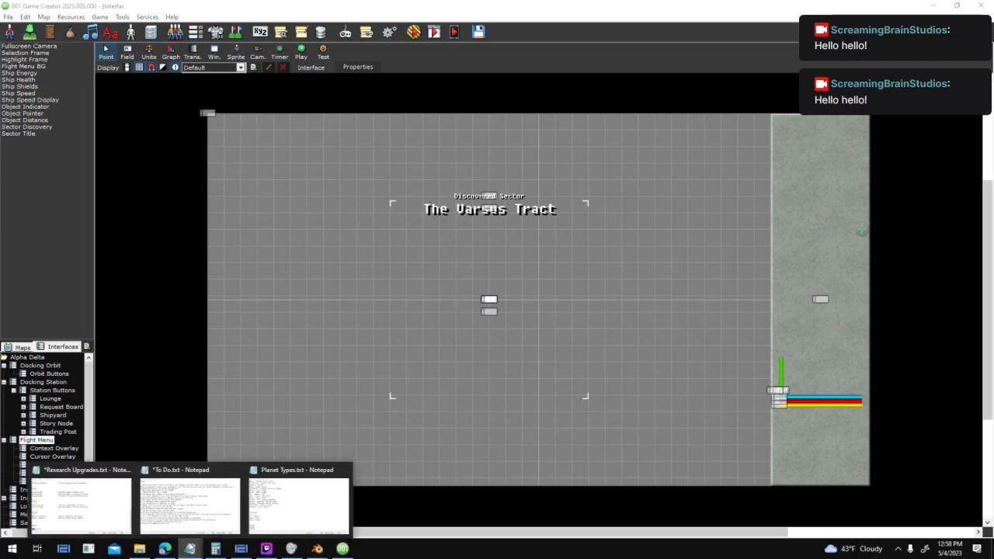
left_click(191, 505)
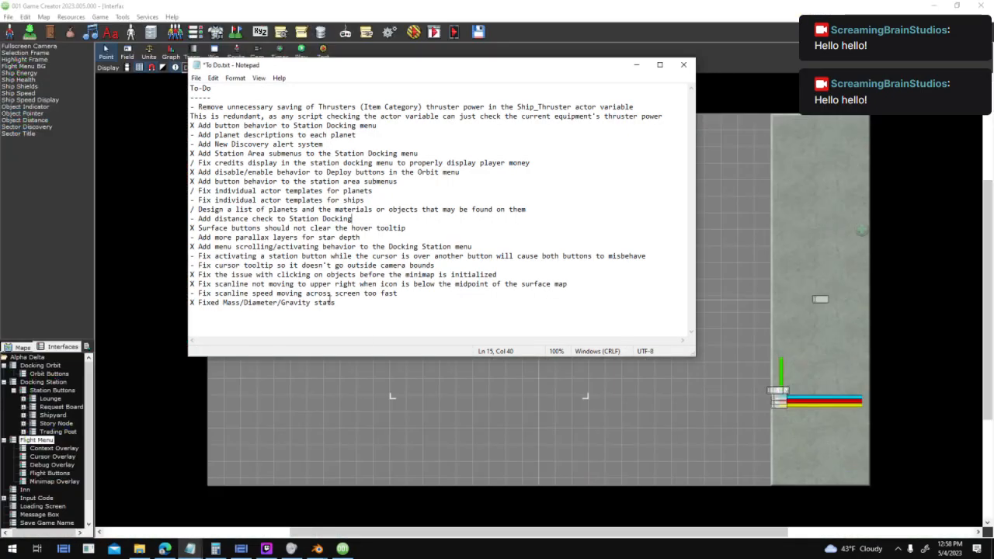
left_click_drag(197, 294, 191, 294)
left_click(191, 293)
key("shift+Right")
left_click(757, 111)
- View the Docking Station interface, and reopen Docking Orbit to look through its list of fields
left_click(50, 382)
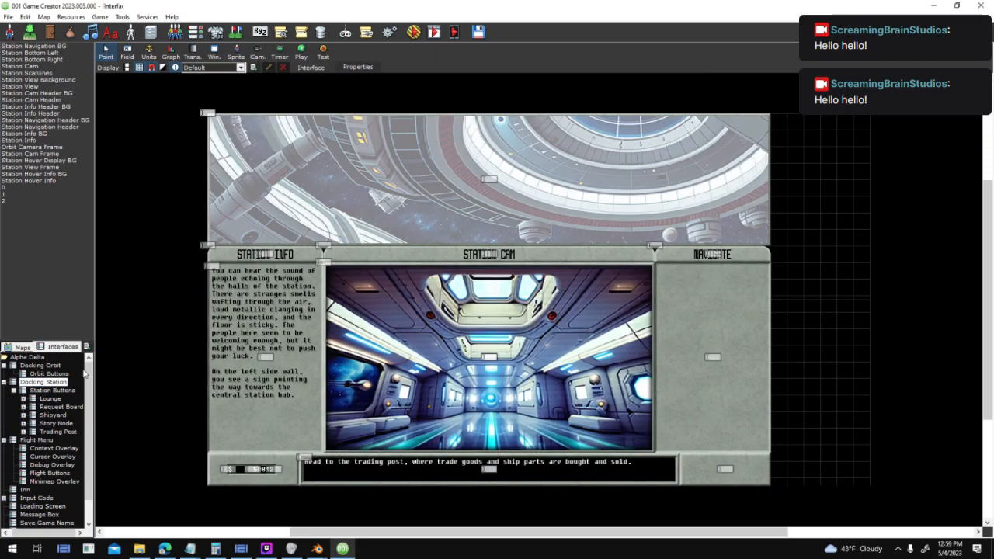
left_click(42, 365)
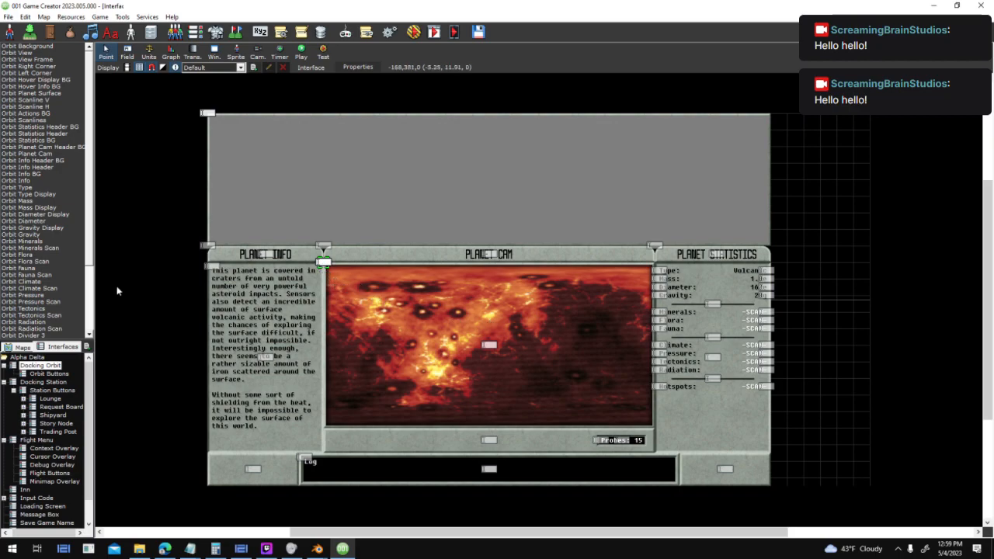
scroll(88, 302, "down", 4)
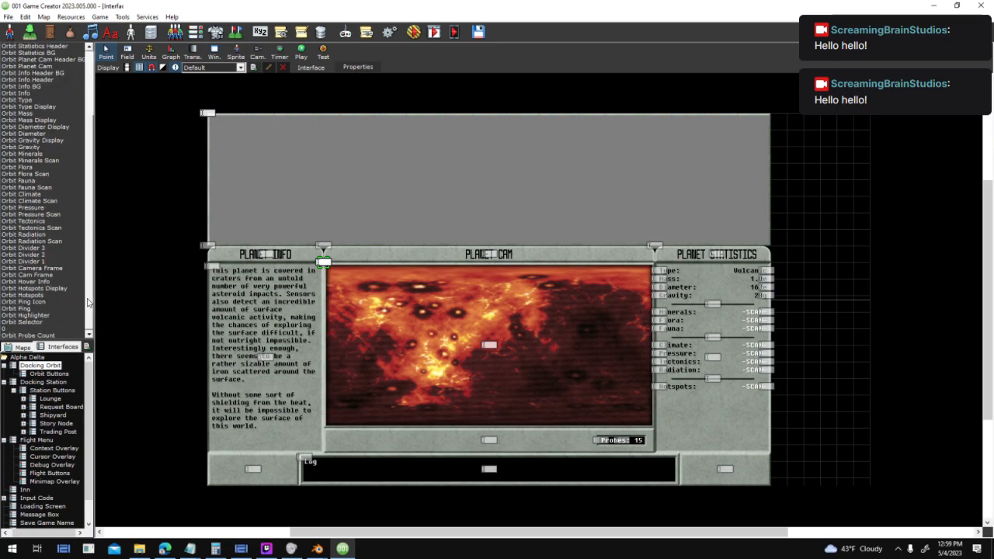
- Open the script of the scan button in the Orbit Buttons interface and inspect its vertical scanline Position Field event
left_click(50, 374)
double_click(387, 440)
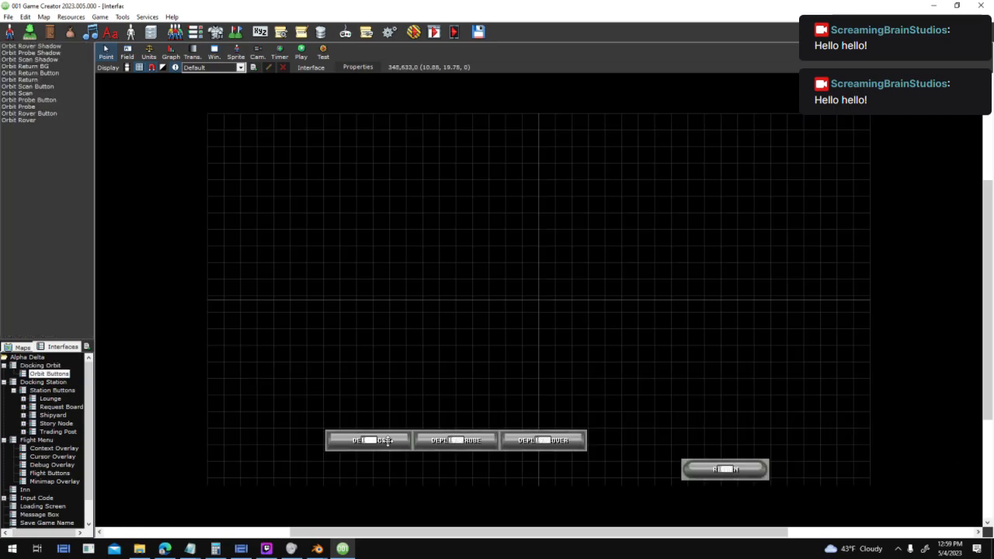
double_click(624, 164)
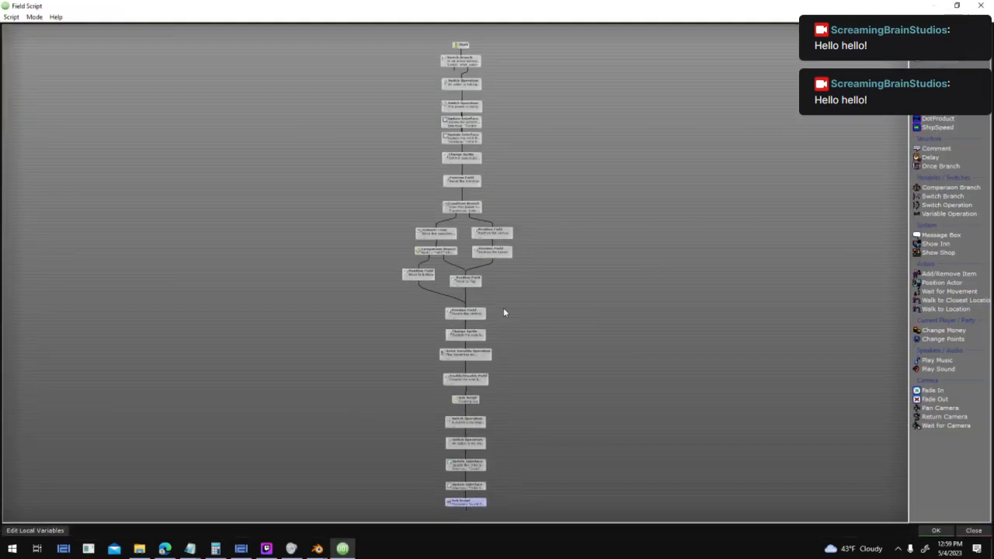
scroll(503, 310, "up", 4)
left_click_drag(540, 259, 536, 345)
mouse_move(288, 320)
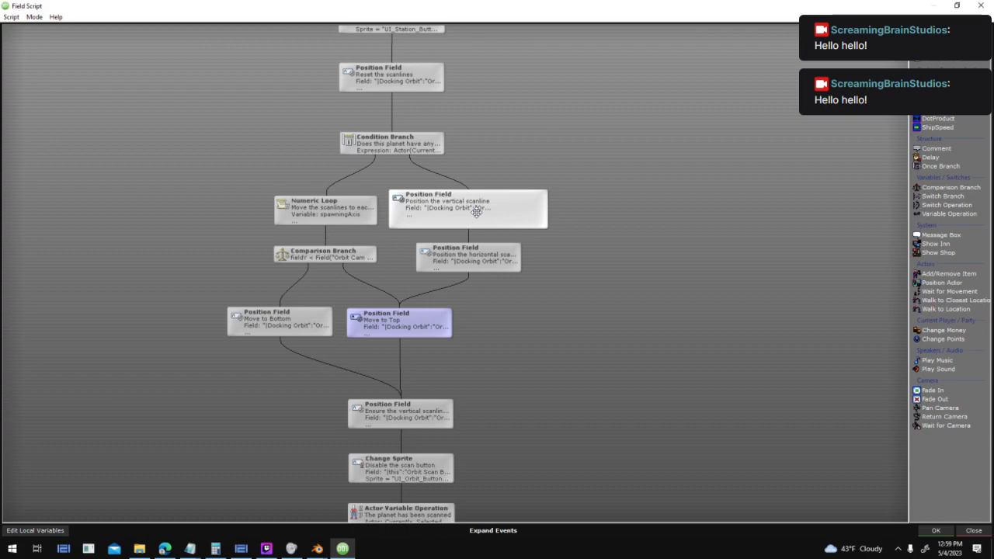
mouse_move(477, 211)
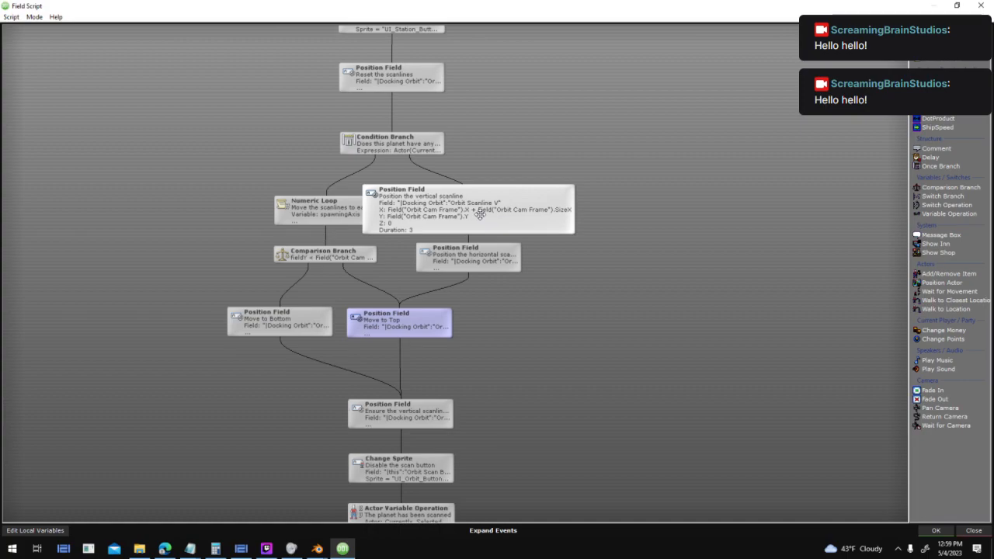
- Inspect the duration settings of the Position Field event for the horizontal scanline, and close it without changes
left_click(517, 255)
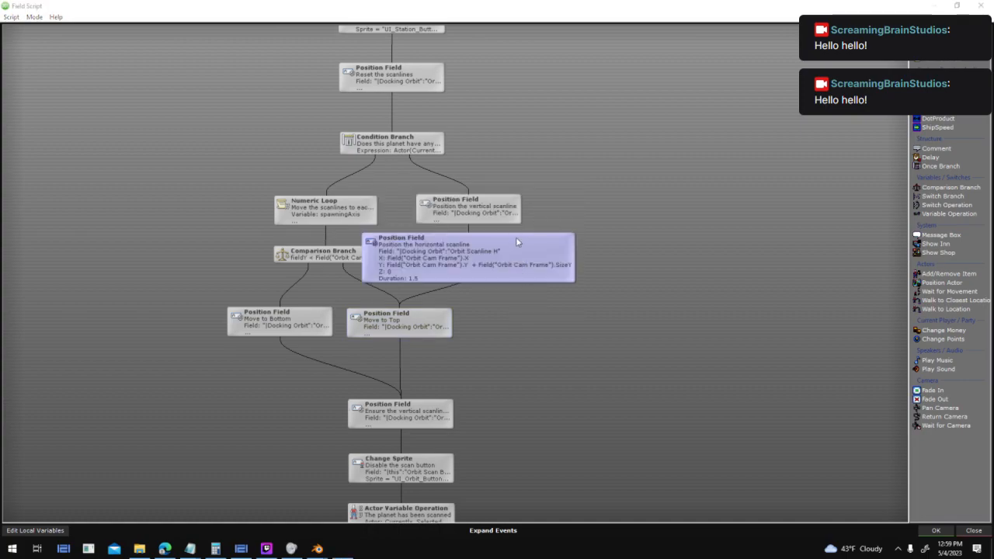
double_click(517, 243)
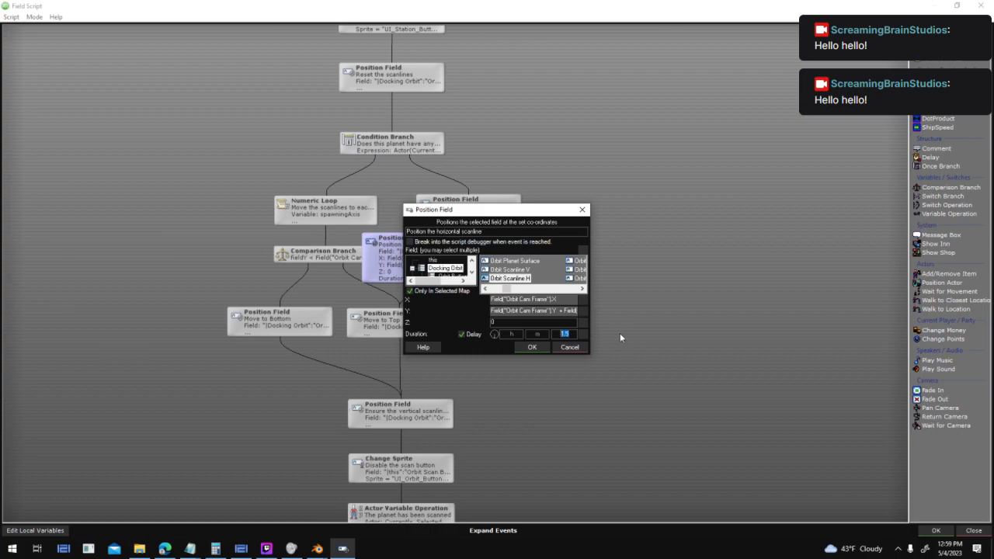
double_click(565, 333)
left_click(512, 334)
left_click(12, 549)
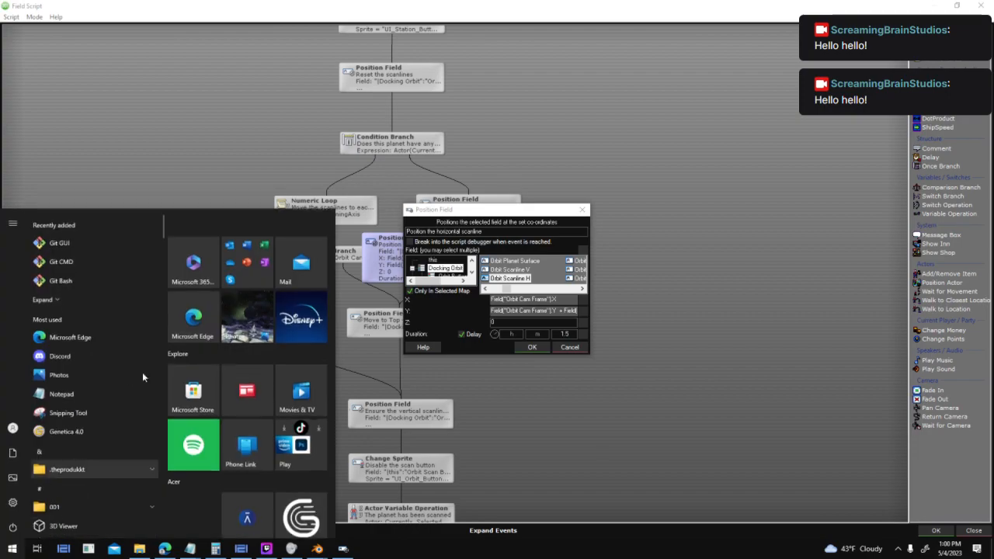
left_click(565, 334)
double_click(565, 334)
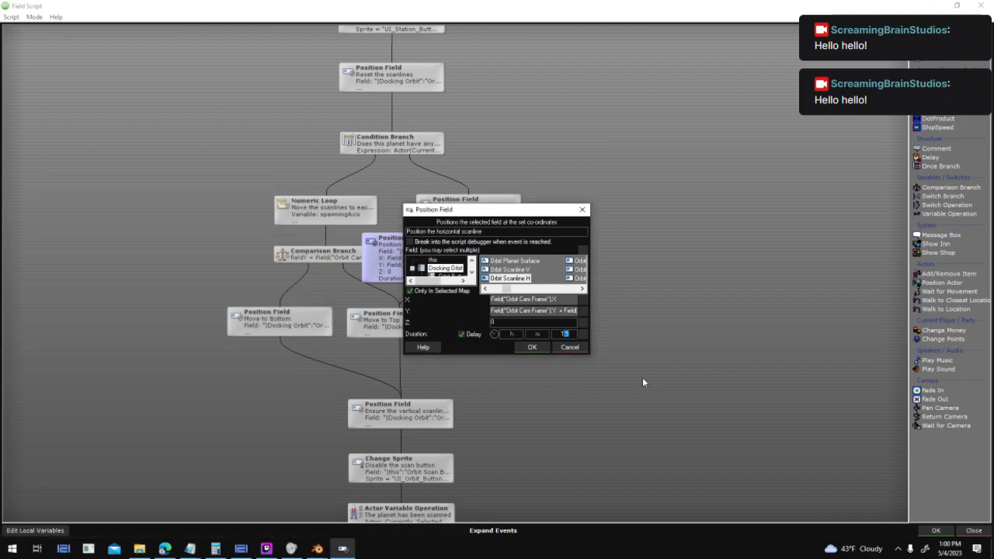
left_click(572, 348)
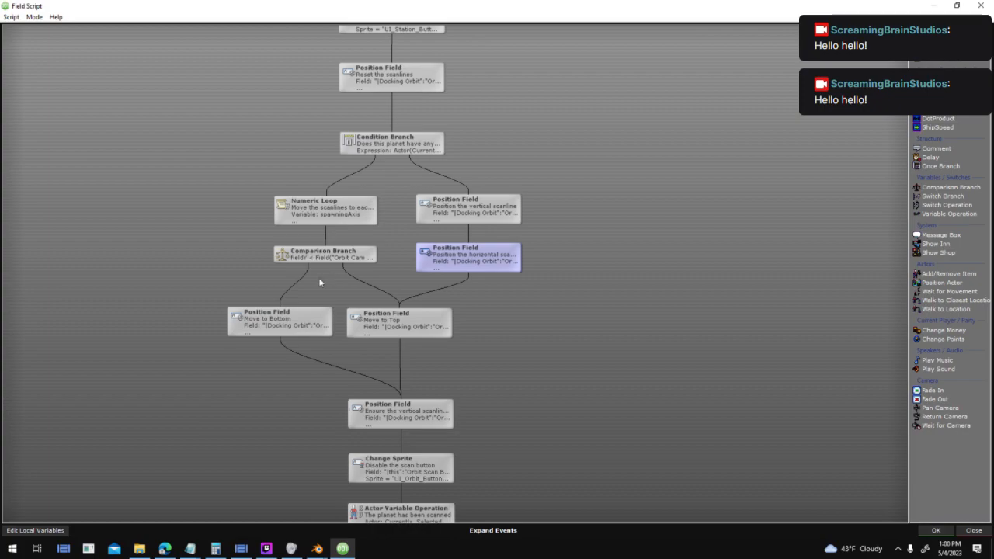
- Check the duration of the Move to Bottom Position Field event, and close it without changes
left_click(310, 326)
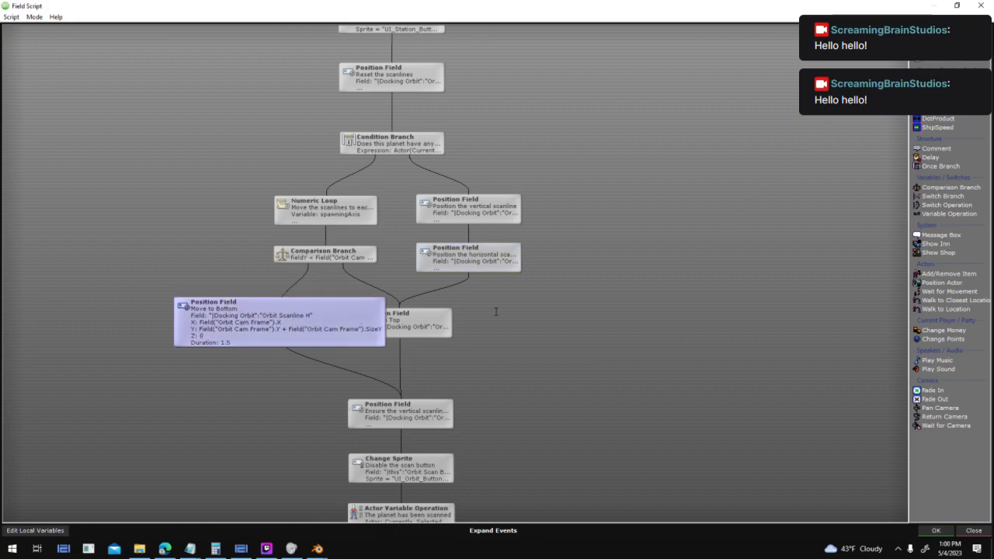
double_click(565, 334)
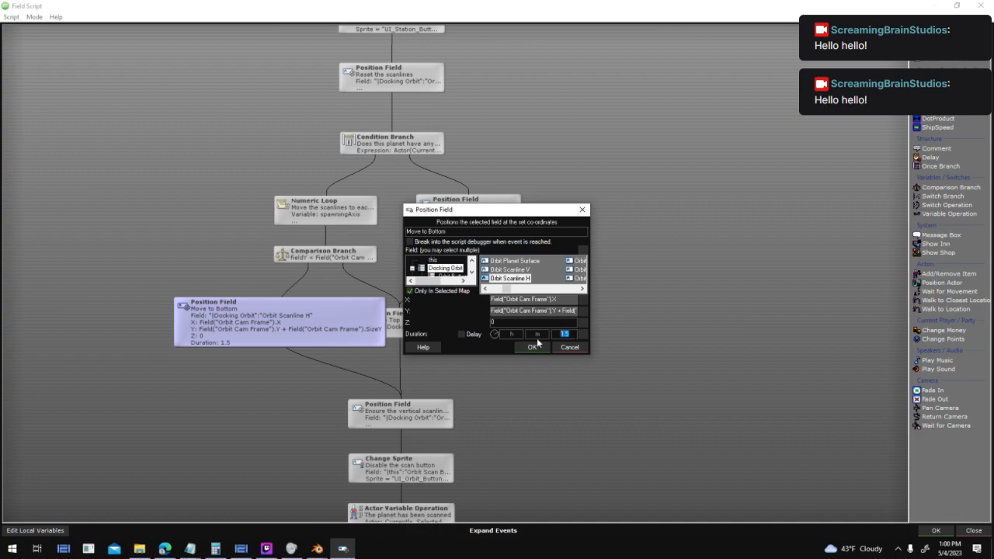
left_click(580, 346)
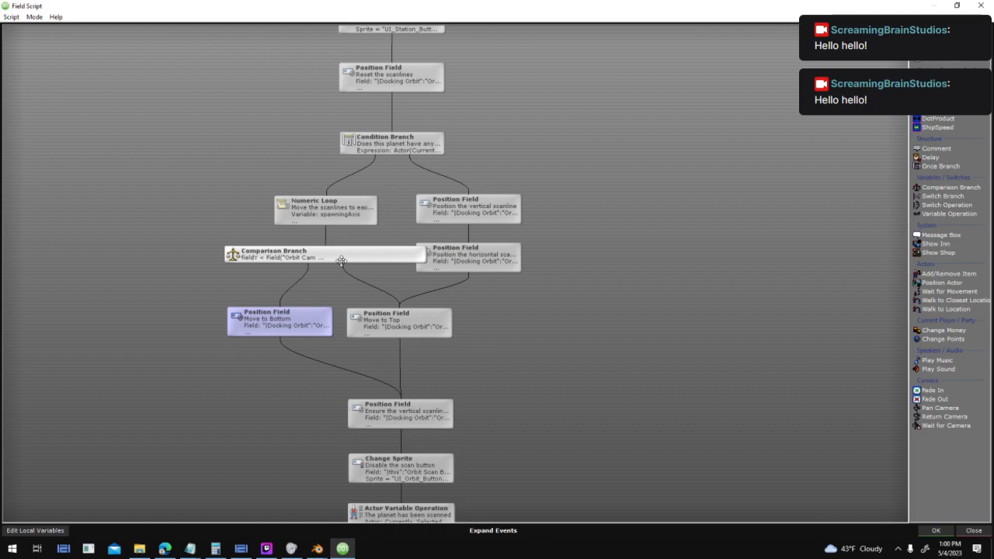
- Look through the sub script of the Numeric Loop that moves the scanlines to each hotspot, and close it
left_click_drag(562, 256, 605, 401)
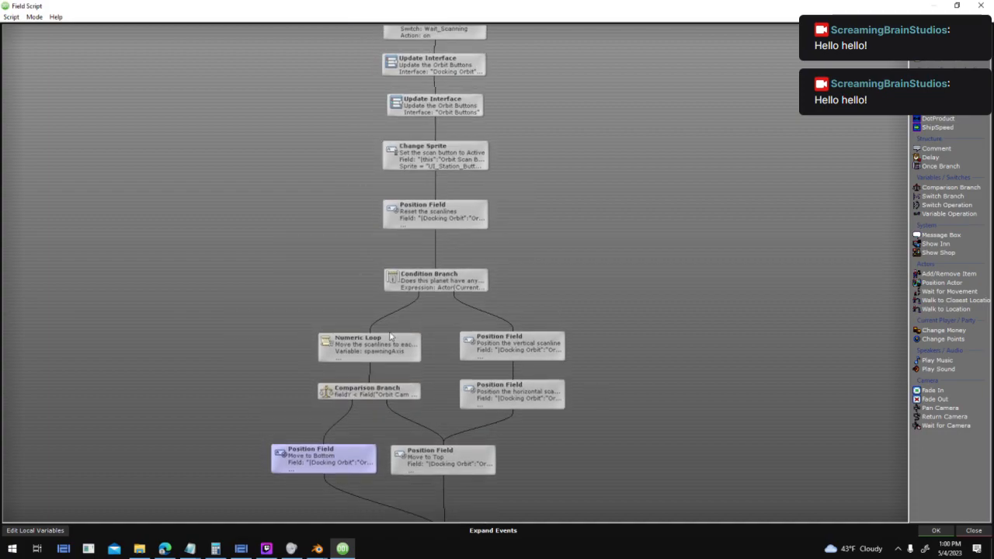
double_click(385, 335)
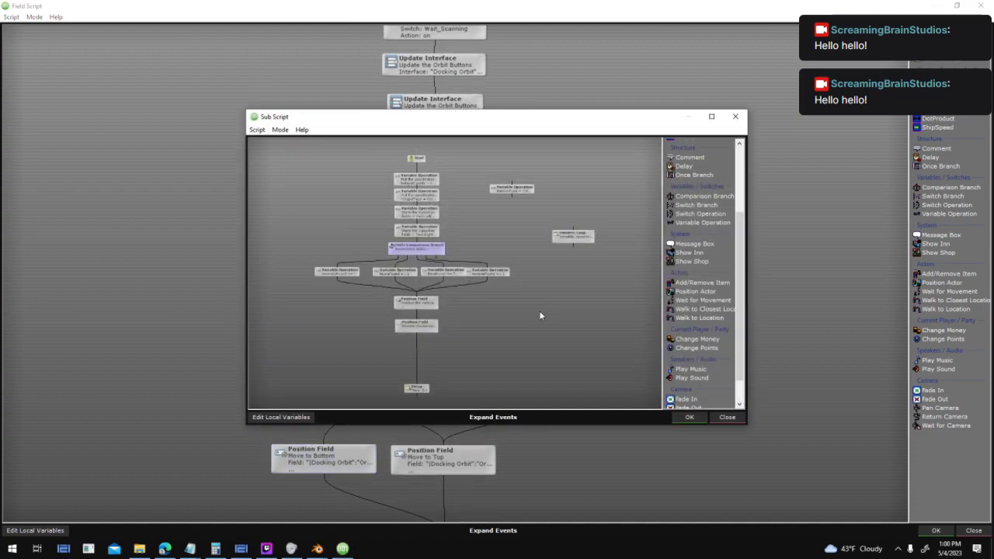
scroll(416, 311, "up", 1)
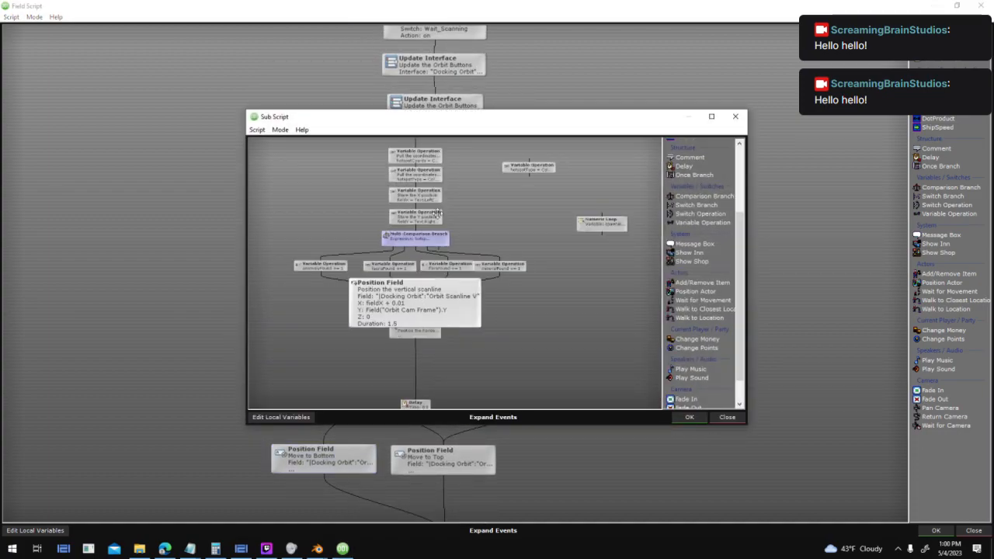
left_click_drag(492, 232, 531, 311)
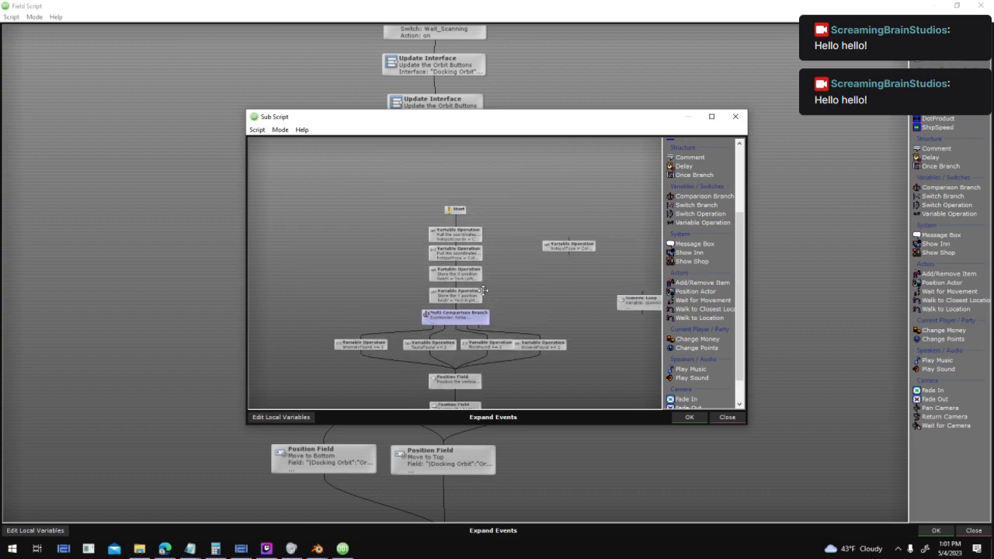
left_click_drag(466, 240, 489, 207)
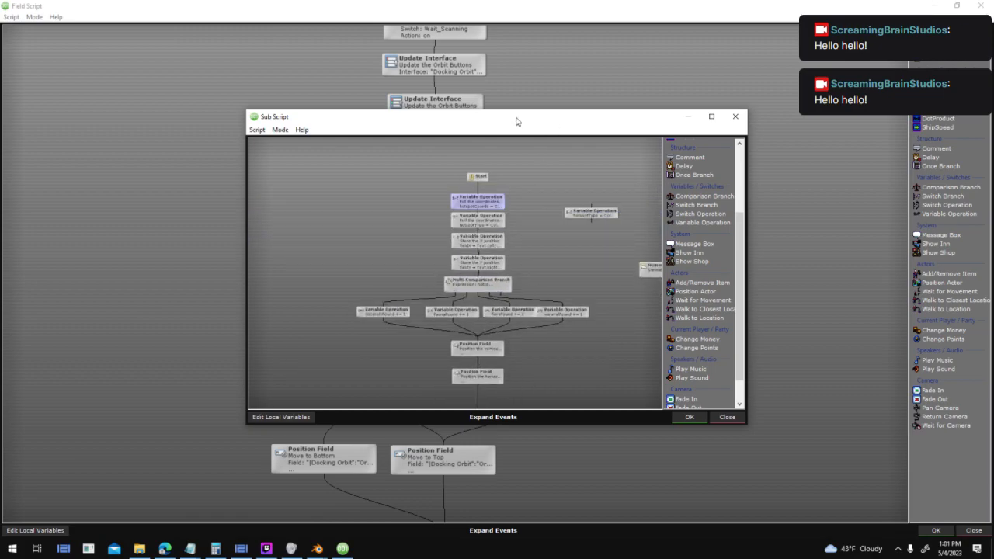
left_click_drag(516, 117, 455, 103)
left_click(661, 405)
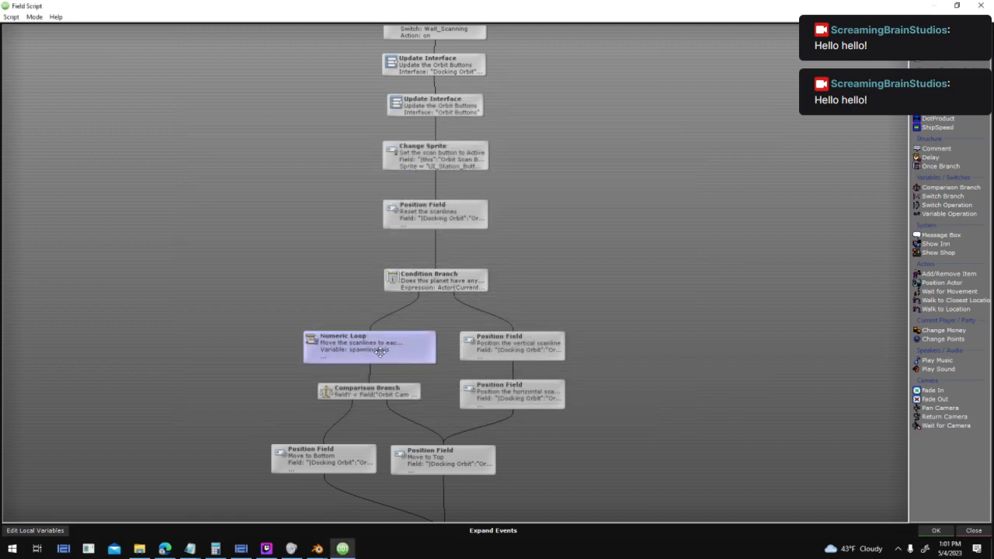
double_click(392, 354)
left_click(687, 417)
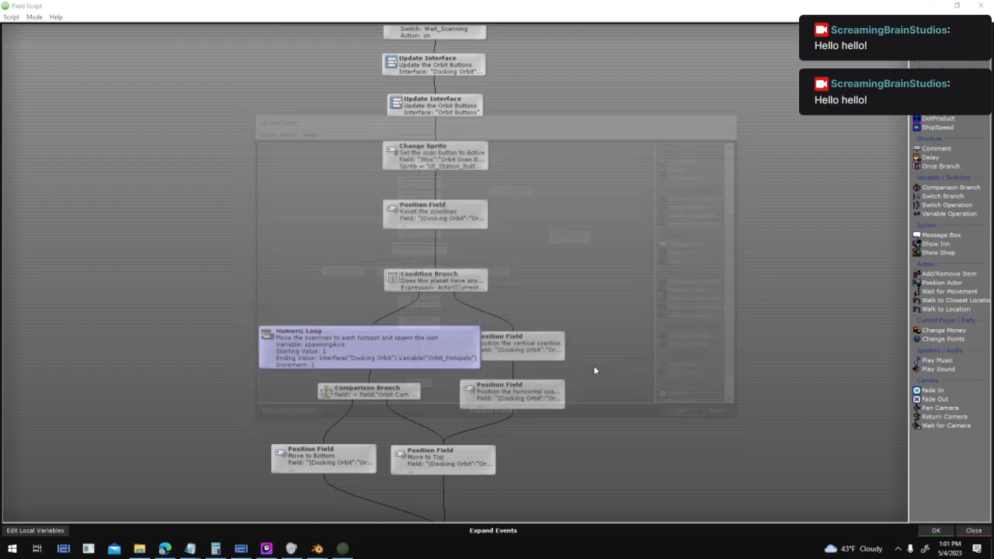
- Bring up the Planet Types and Research Upgrades notes, examine the parts of the 2.5;3.0;1.5 line, and return to the scan button script
mouse_move(195, 551)
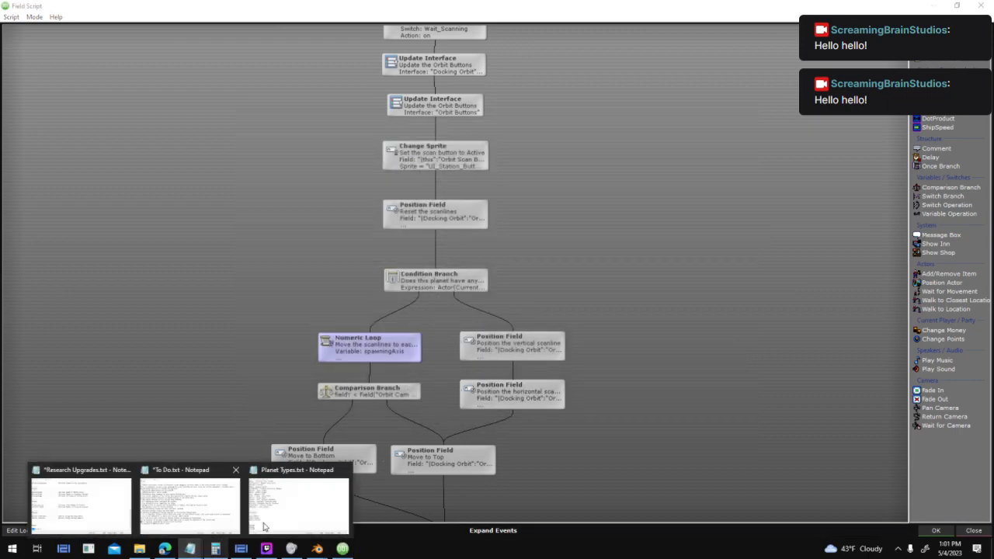
left_click(303, 505)
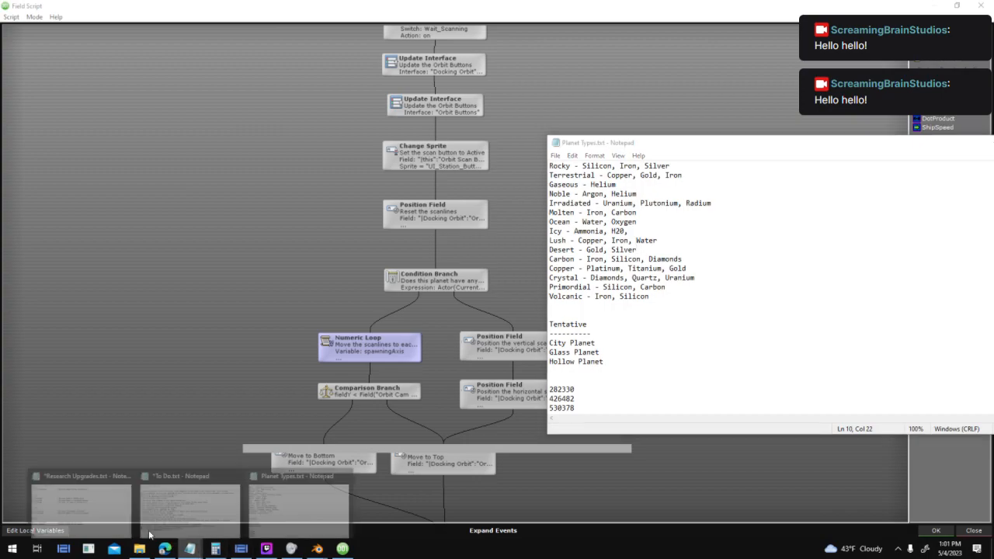
left_click(78, 501)
left_click_drag(258, 440, 208, 441)
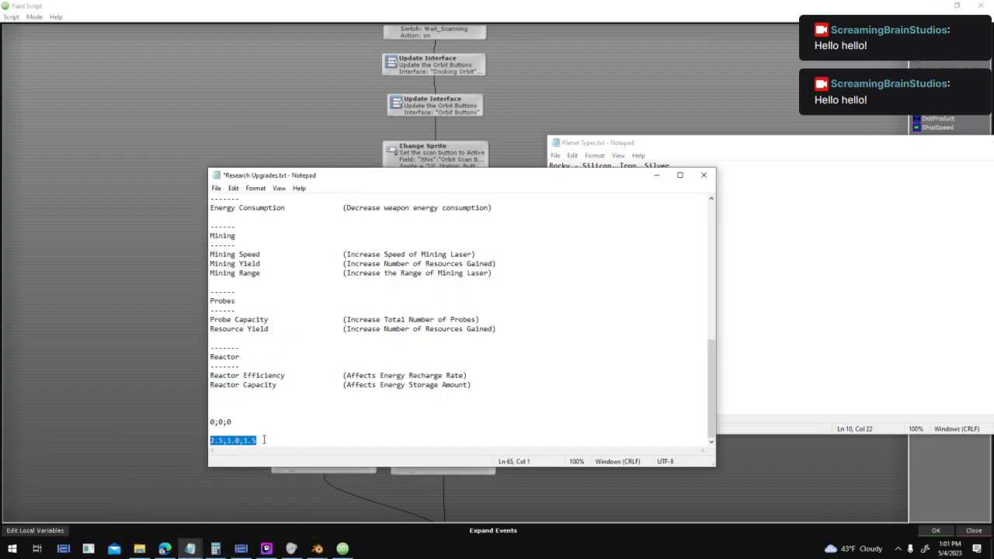
mouse_move(228, 441)
left_mouse_down()
mouse_move(212, 441)
mouse_move(241, 441)
mouse_move(236, 451)
left_mouse_up()
left_click(243, 443)
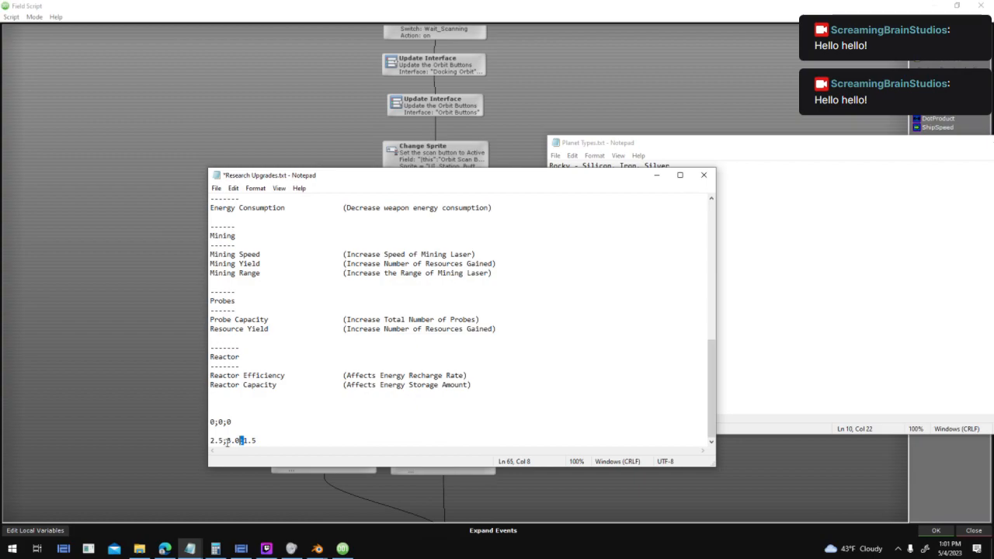
key("alt+Tab")
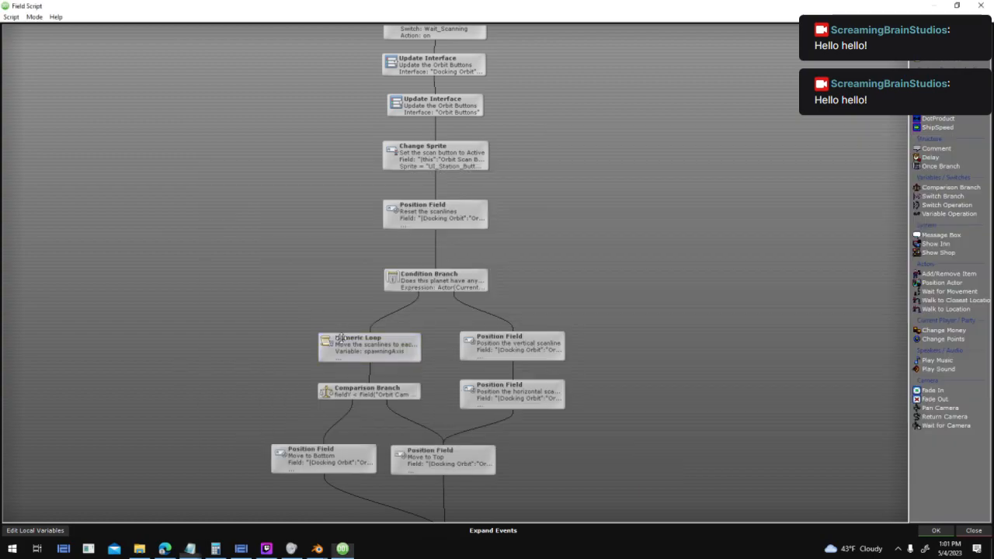
- Reopen the Numeric Loop sub script and move its Delay event up to just below the horizontal scanline's Position Field event
double_click(410, 351)
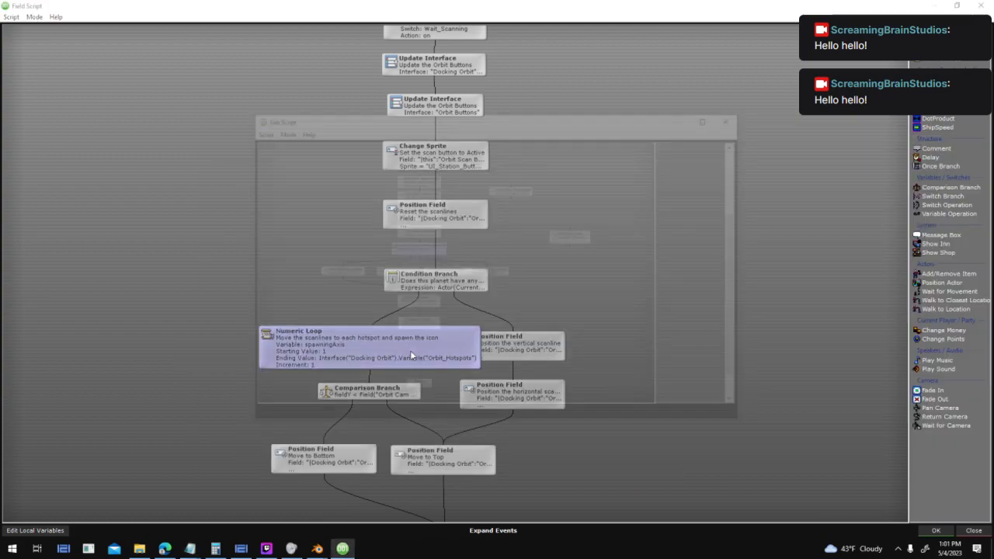
left_click_drag(429, 175, 482, 178)
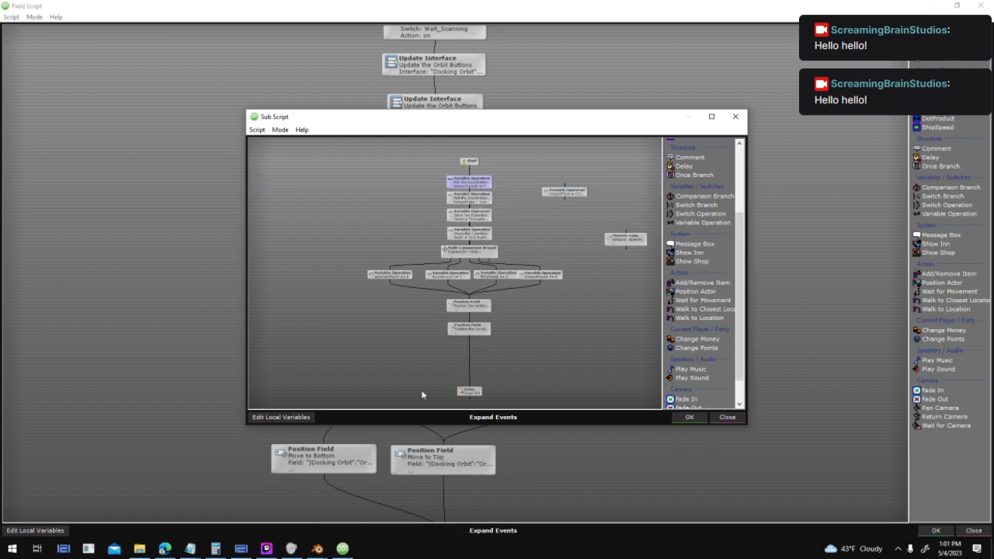
scroll(517, 177, "up", 8)
scroll(505, 191, "down", 6)
middle_click_drag(490, 351, 501, 266)
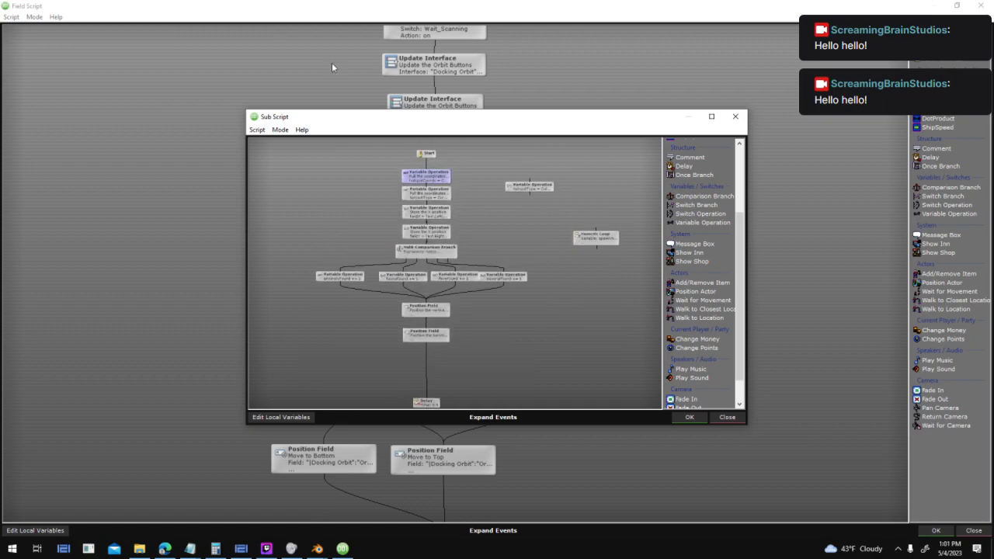
left_click_drag(435, 402, 439, 361)
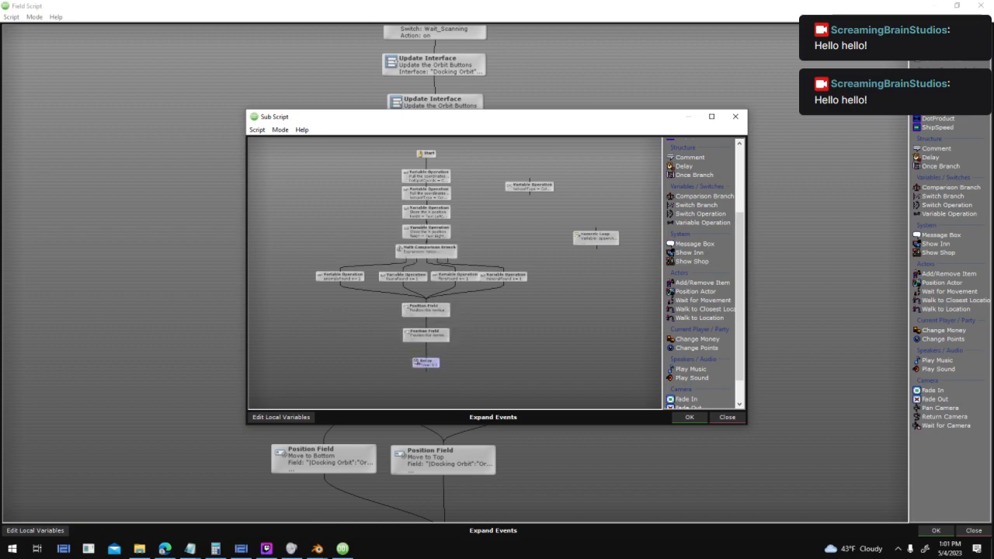
- Bring up the Research Upgrades notes, examine the whole 2.5;3.0;1.5 line, and return to the sub script
mouse_move(190, 549)
left_click(73, 513)
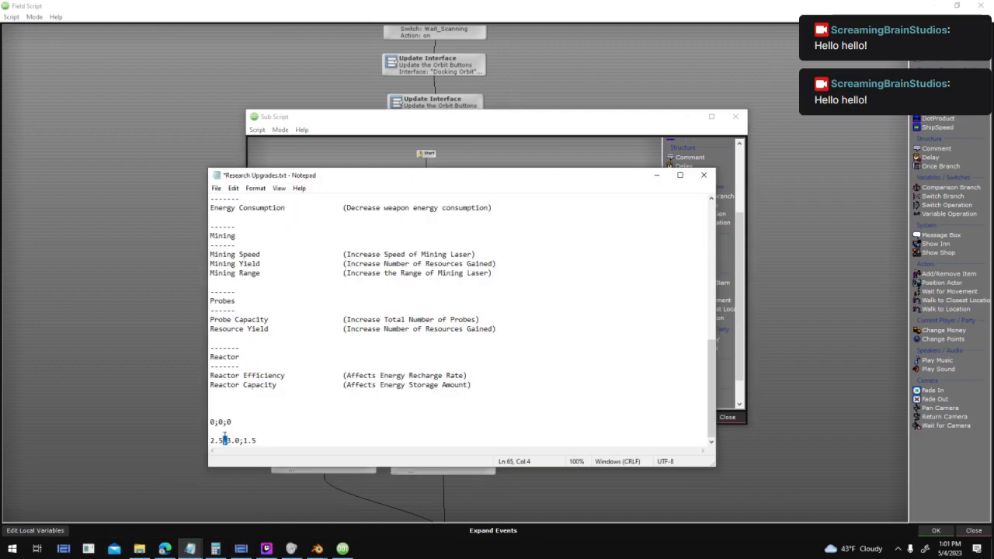
left_click_drag(211, 440, 256, 440)
key("alt+Tab")
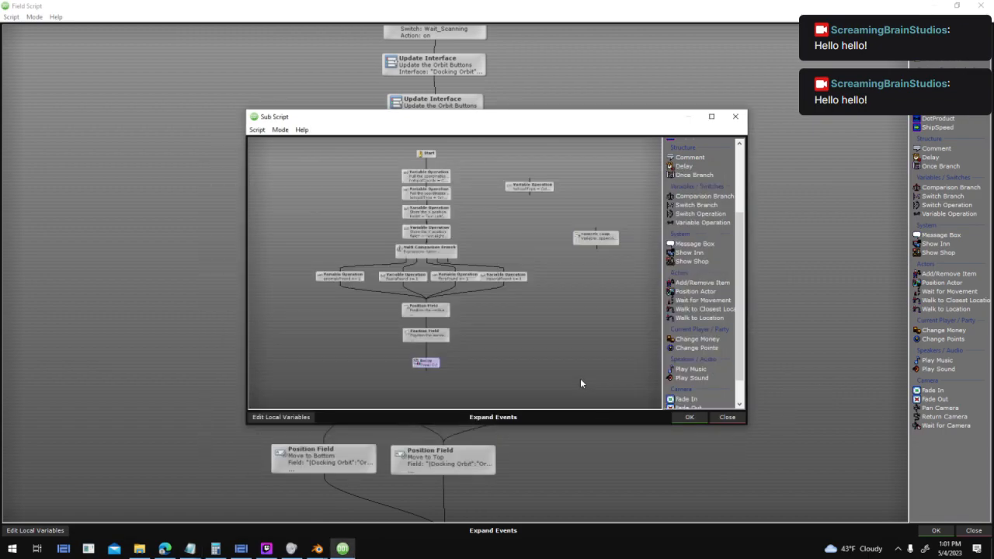
- Accept the sub script's changes, then check the settings of the Numeric Loop that moves the scanlines and close them unchanged
left_click(711, 116)
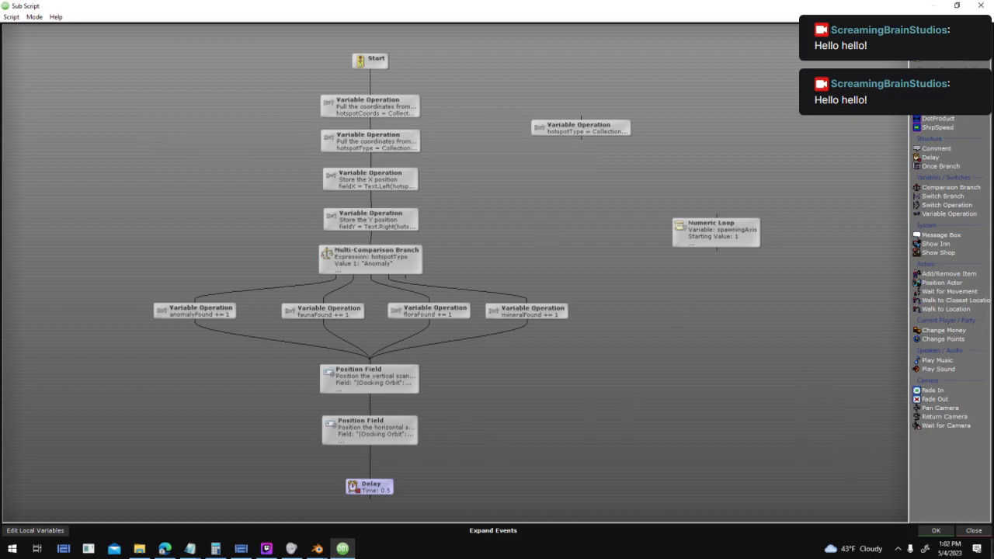
left_click(936, 530)
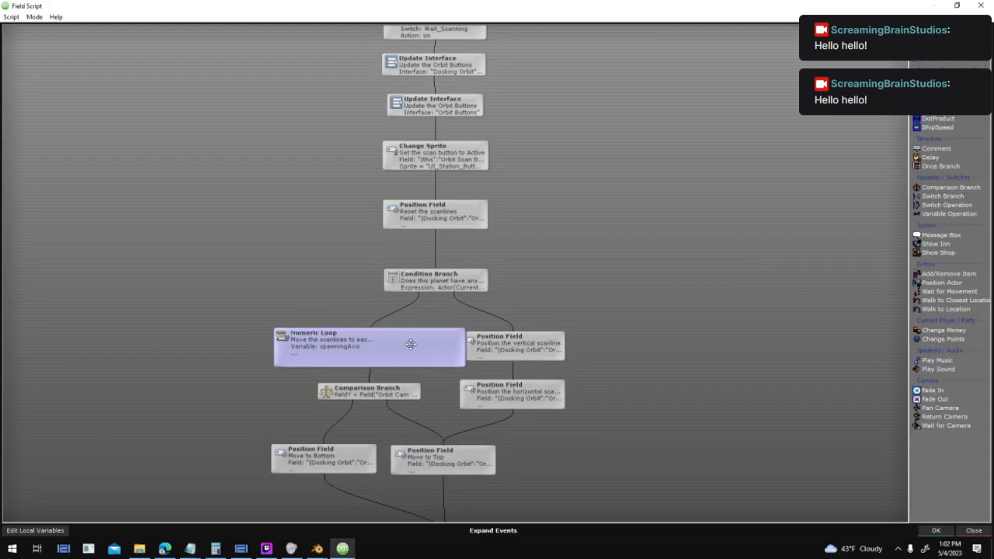
right_click(326, 350)
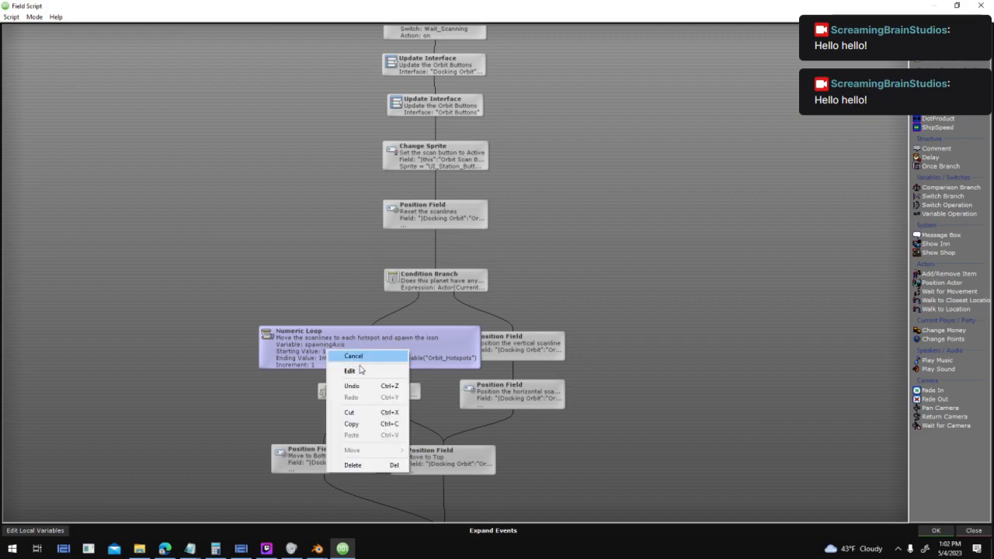
left_click(385, 369)
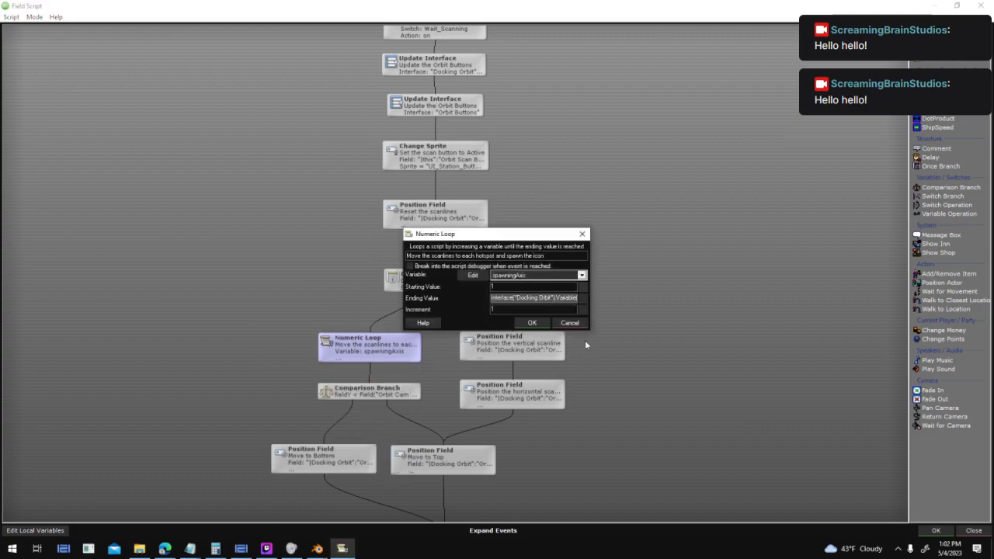
left_click(571, 323)
- Reopen the Numeric Loop's sub script in full size and move the unconnected hotspotType Variable Operation farther away from the main flow
double_click(365, 350)
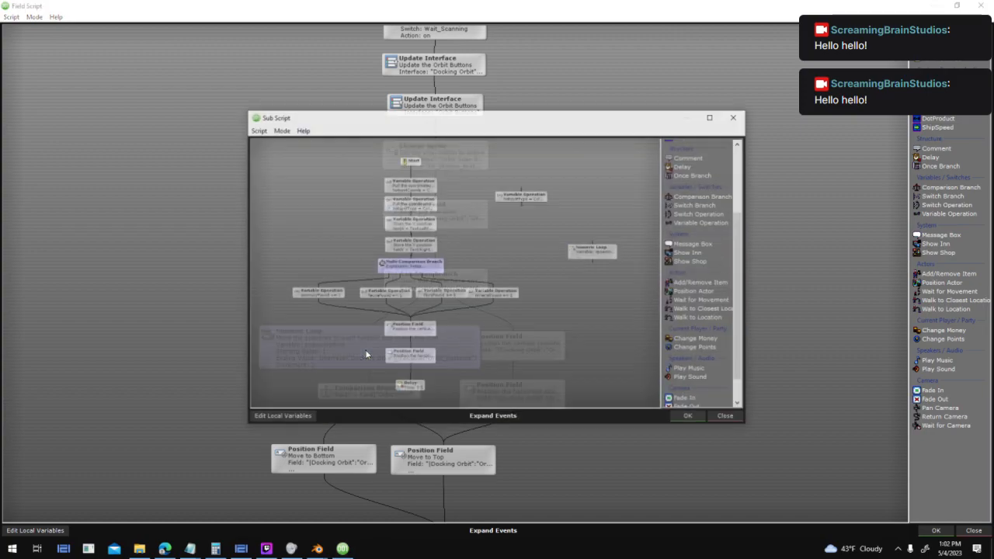
left_click(710, 117)
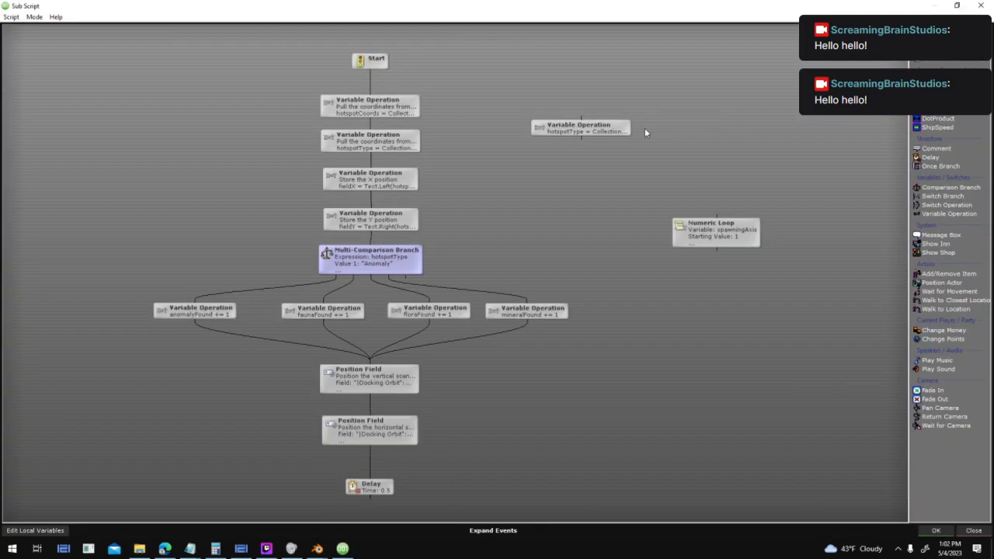
left_click_drag(595, 136, 782, 114)
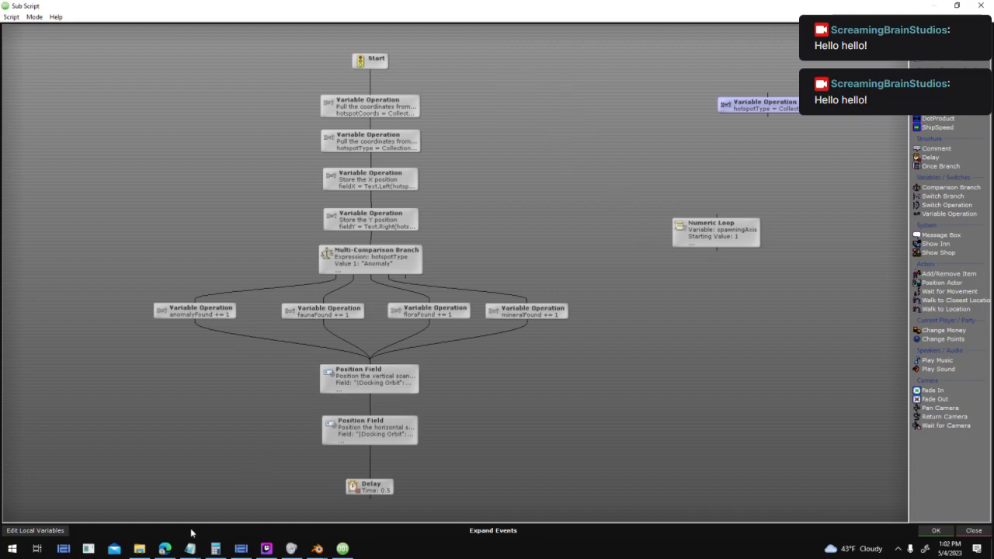
- Examine the individual parts of the 2.5;3.0;1.5 line in the Research Upgrades notes again, and return to the sub script
mouse_move(190, 549)
left_click(109, 513)
left_click_drag(223, 441, 243, 450)
left_click(263, 441)
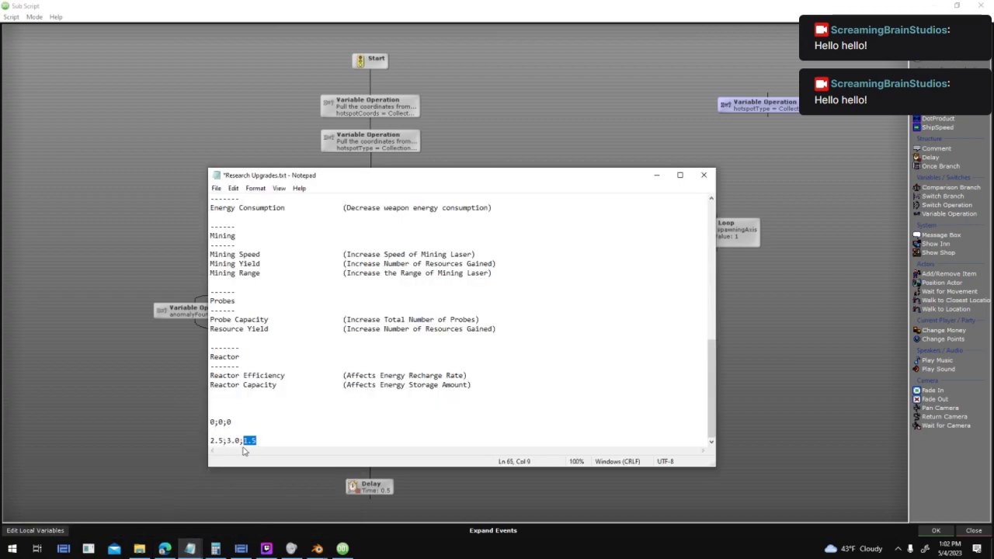
left_click(116, 407)
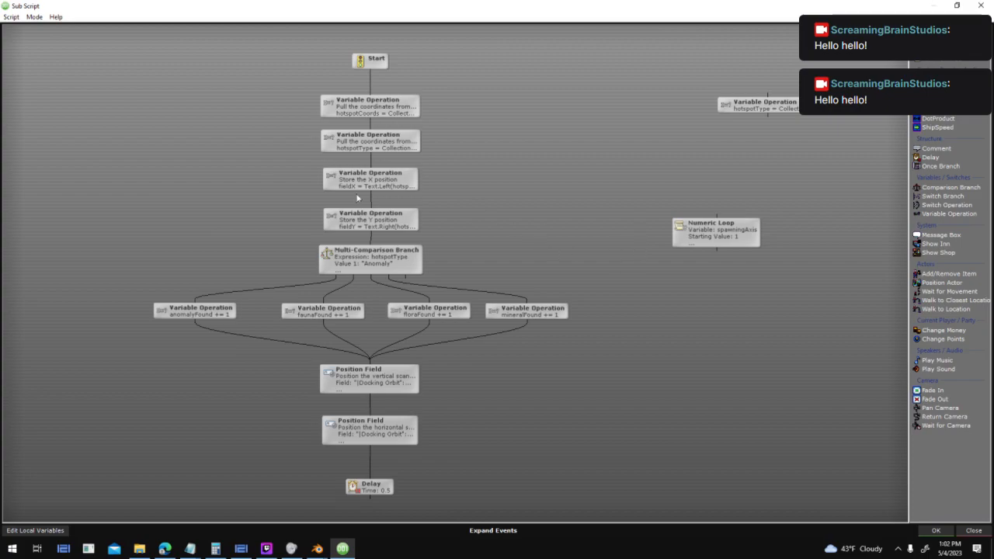
- Check the coordinates and duration of the vertical scanline's Position Field event, and close it without changes
mouse_move(388, 376)
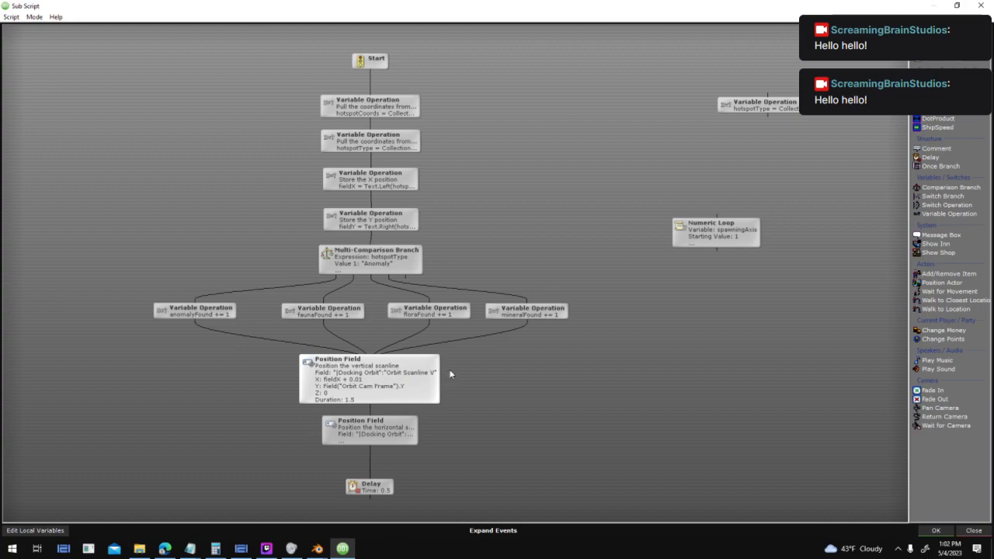
scroll(455, 432, "up", 2)
left_click_drag(498, 406, 545, 376)
double_click(424, 303)
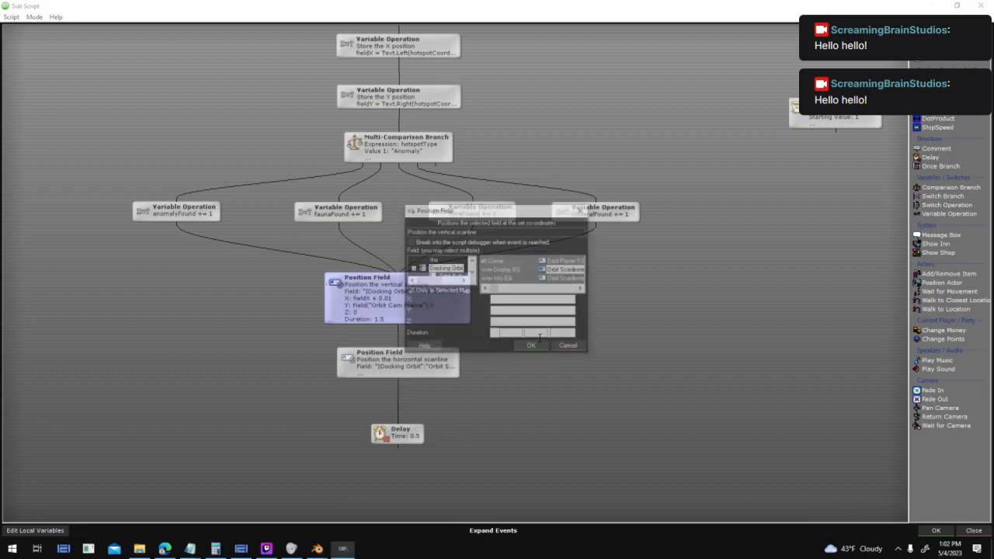
double_click(565, 334)
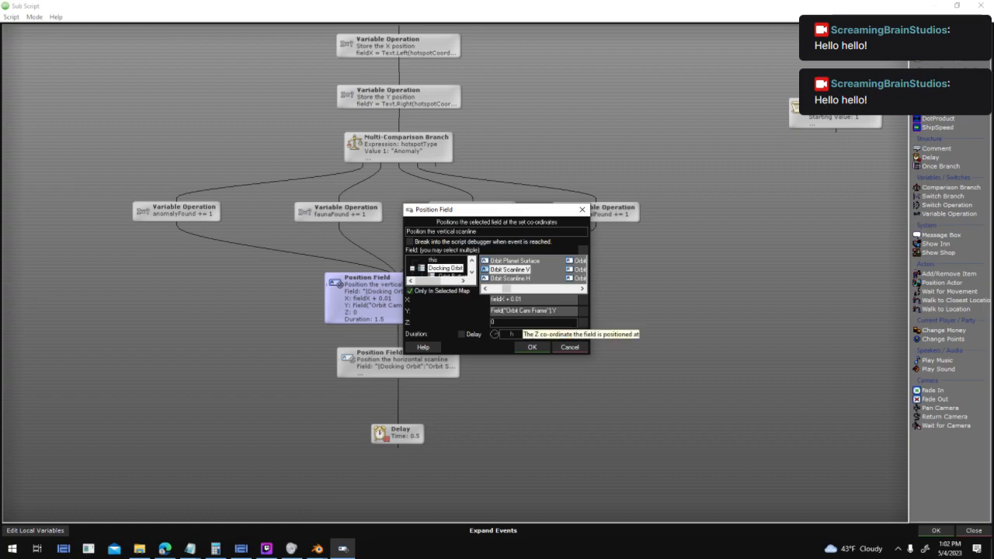
left_click(570, 347)
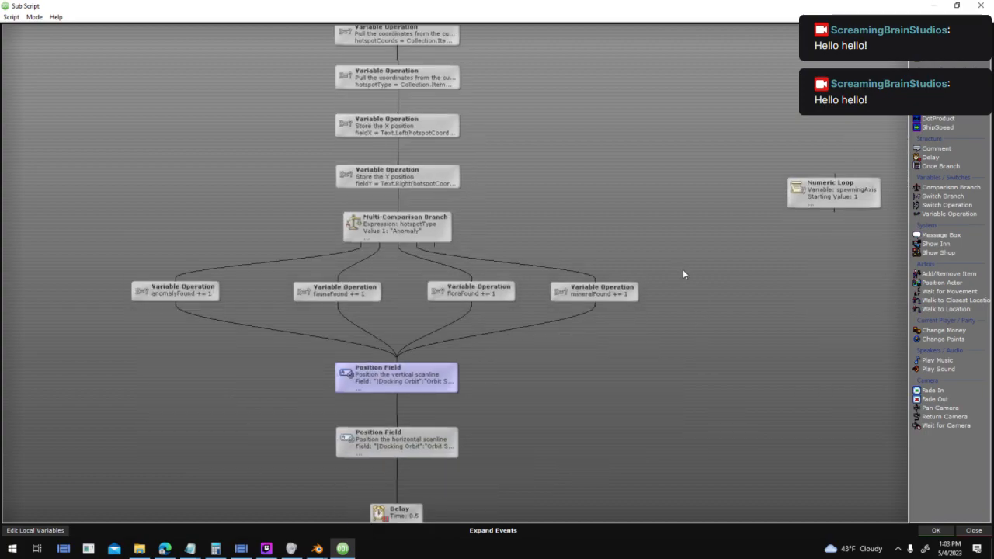
- Open the Planet Types notes and clear the block of numbers below the tentative planets
middle_click_drag(524, 420, 529, 332)
left_click(198, 551)
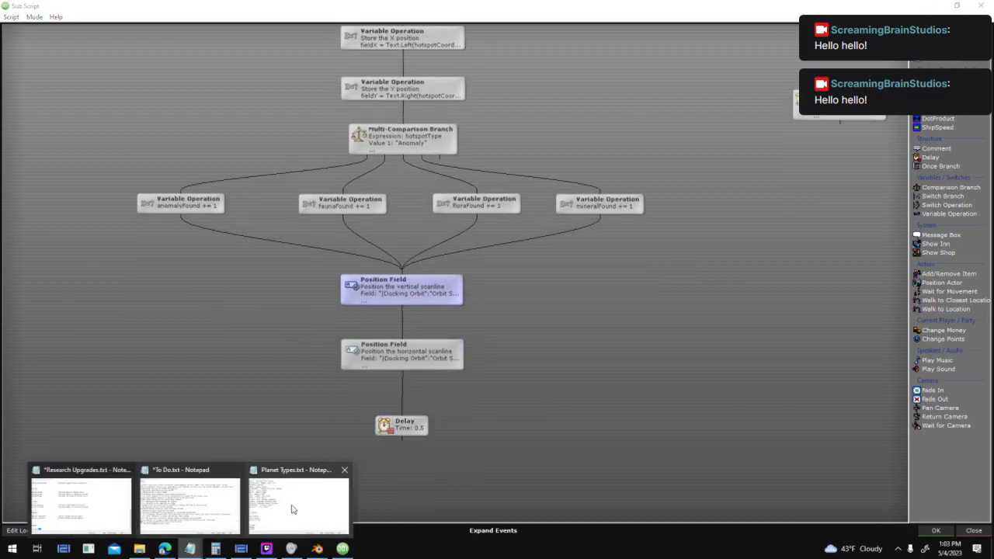
left_click(81, 505)
left_click_drag(585, 410, 537, 394)
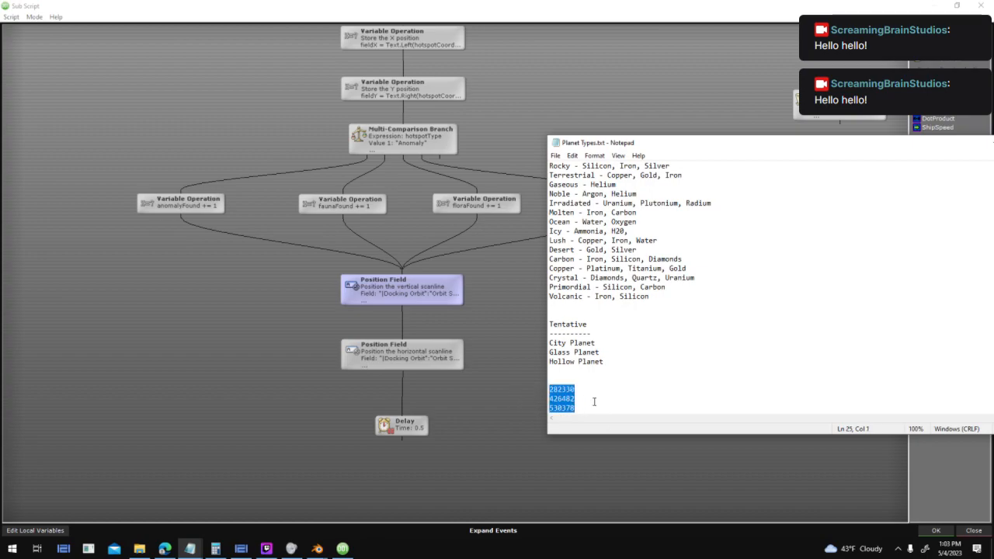
type("778498")
left_click_drag(592, 398, 526, 384)
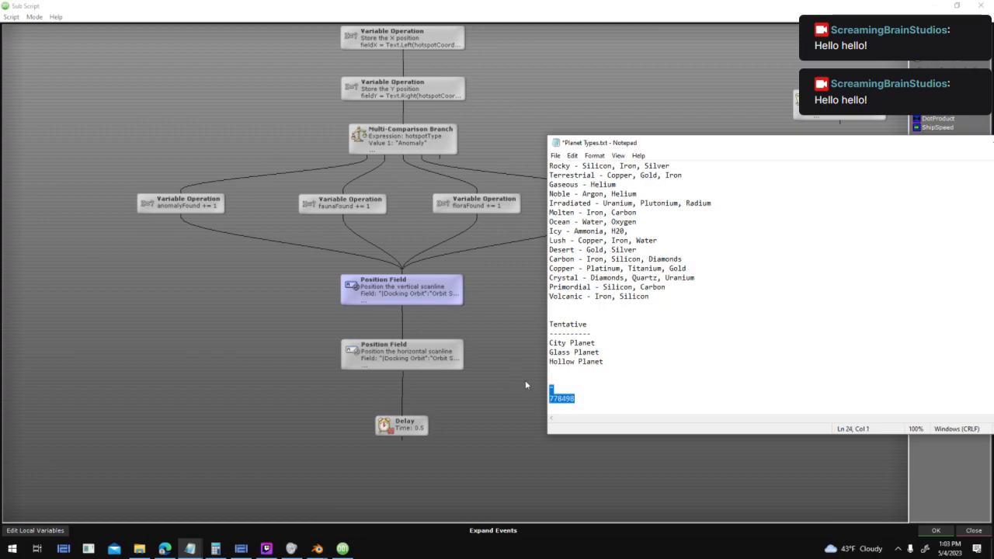
key("BackSpace")
key("BackSpace")
- Write the expression "Hotspot_" & spawnAxis below the tentative planets in the notes, select it, and return to the sub script
type("\"Hotp")
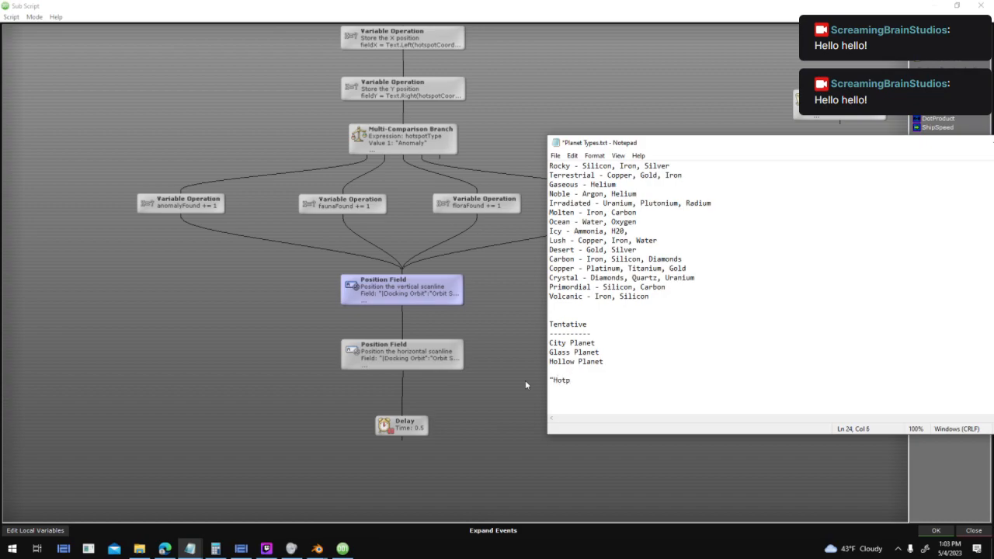
key("BackSpace")
type("spot_\" & spawnAxis")
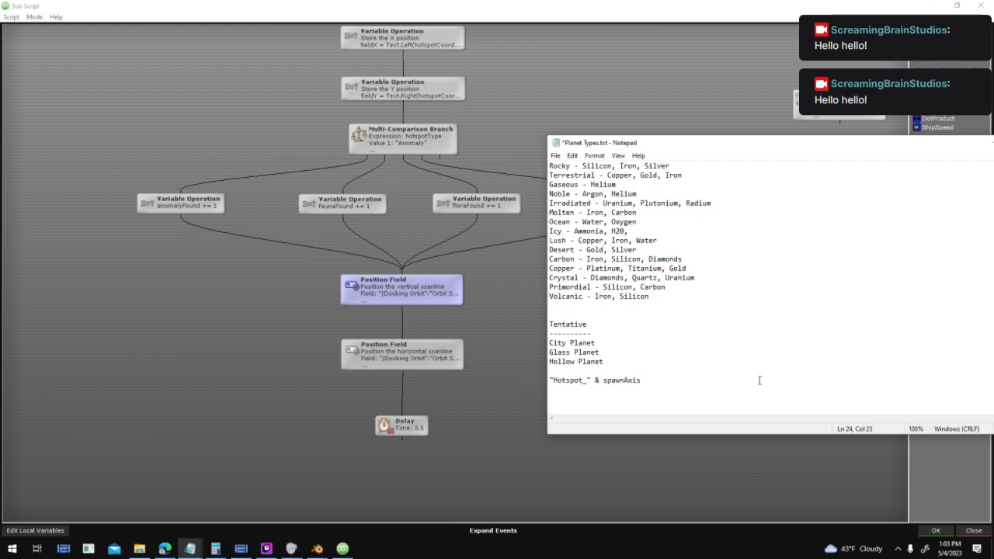
left_click_drag(675, 381, 502, 371)
left_click(505, 309)
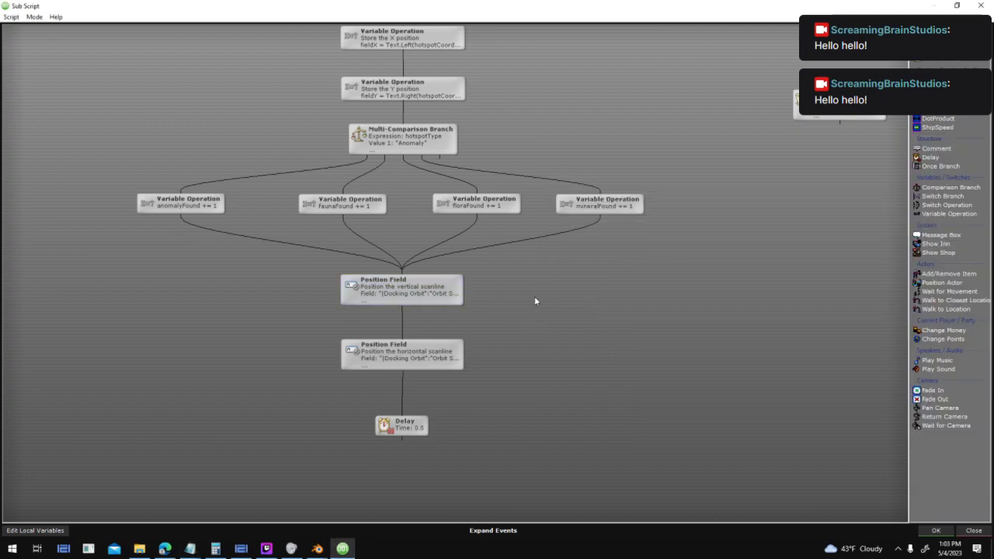
- Review the vertical scanline's Position Field, and move the Start node up to make room above the first Variable Operation
left_click_drag(538, 296, 522, 274)
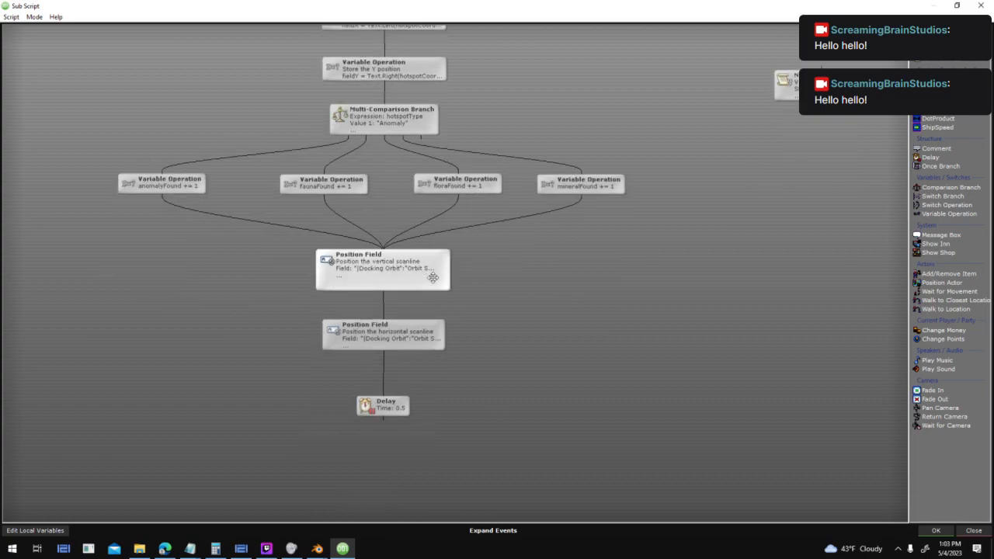
mouse_move(408, 276)
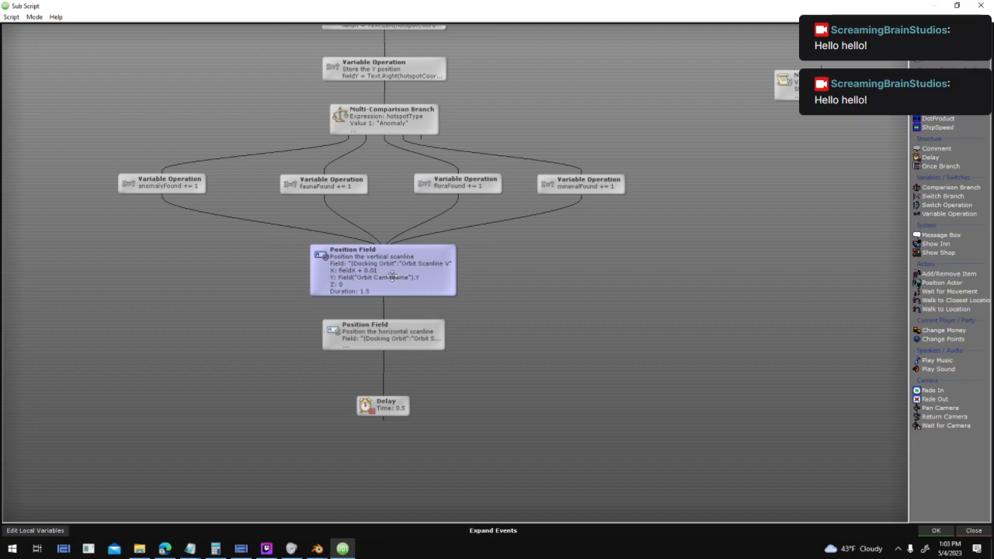
scroll(401, 275, "up", 6)
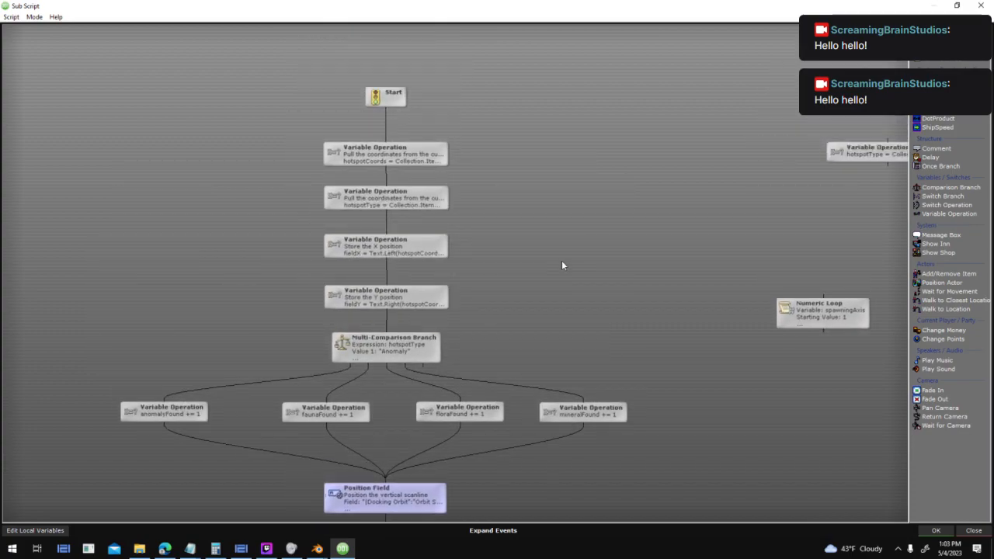
left_click_drag(389, 98, 388, 39)
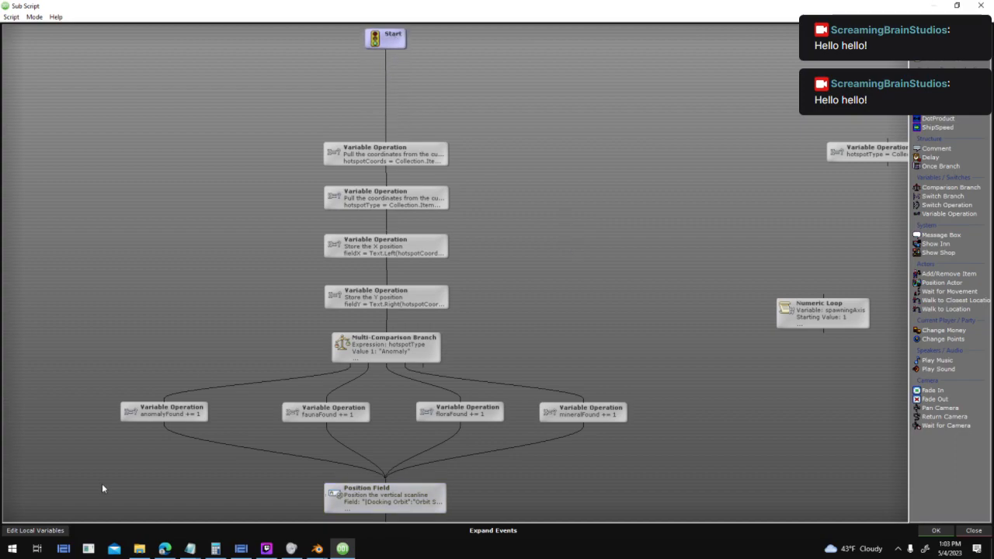
- Add a local variable named distanceFrom to the sub script
left_click(35, 531)
left_click(450, 299)
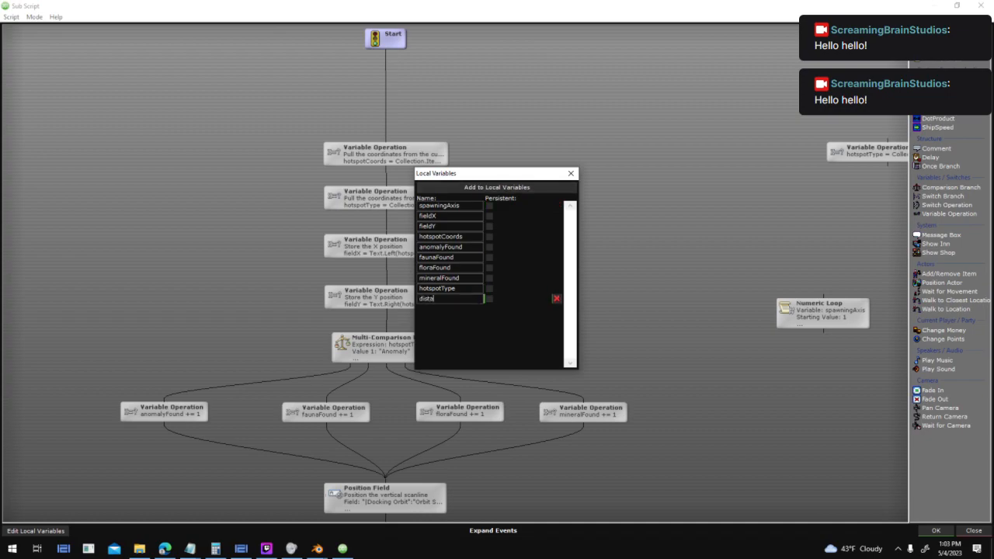
type("distanceFrom")
left_click(571, 173)
- Add a Variable Operation event and choose distanceFrom as the variable it sets
key("space")
type("var")
double_click(161, 50)
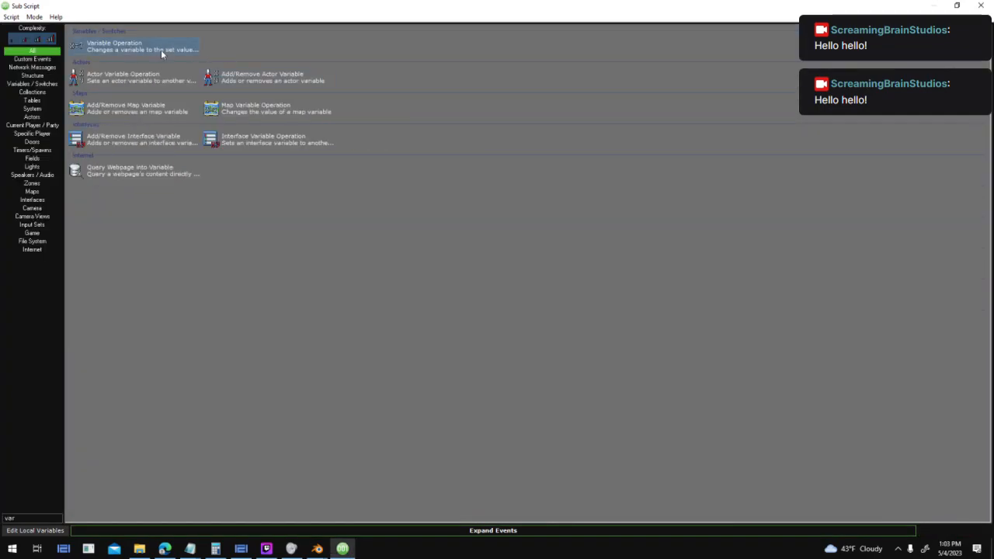
left_click(582, 282)
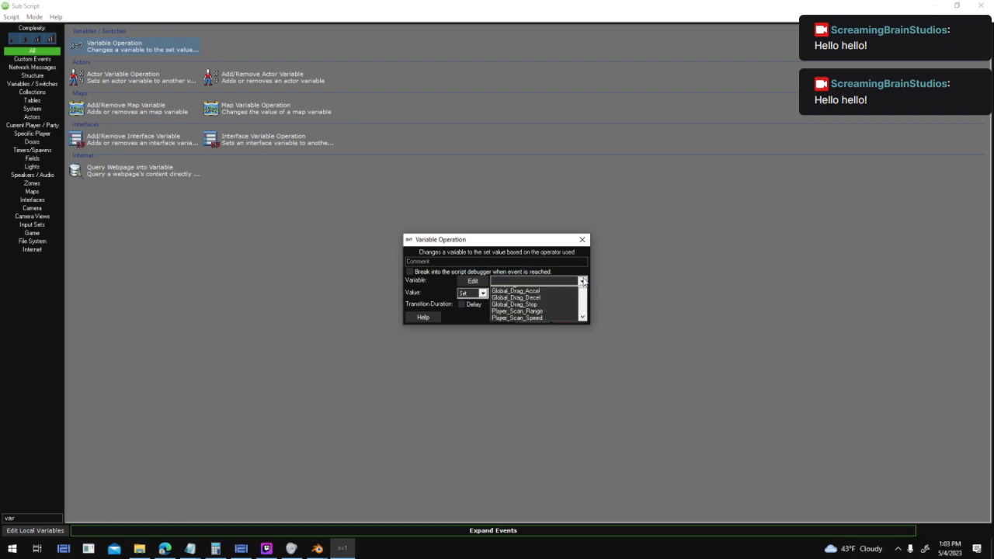
scroll(583, 309, "down", 5)
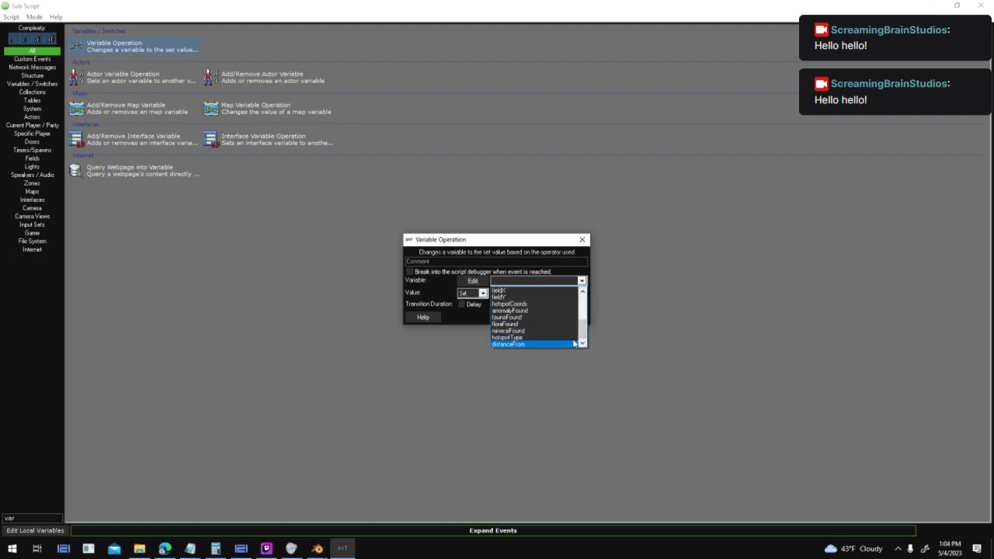
left_click(544, 344)
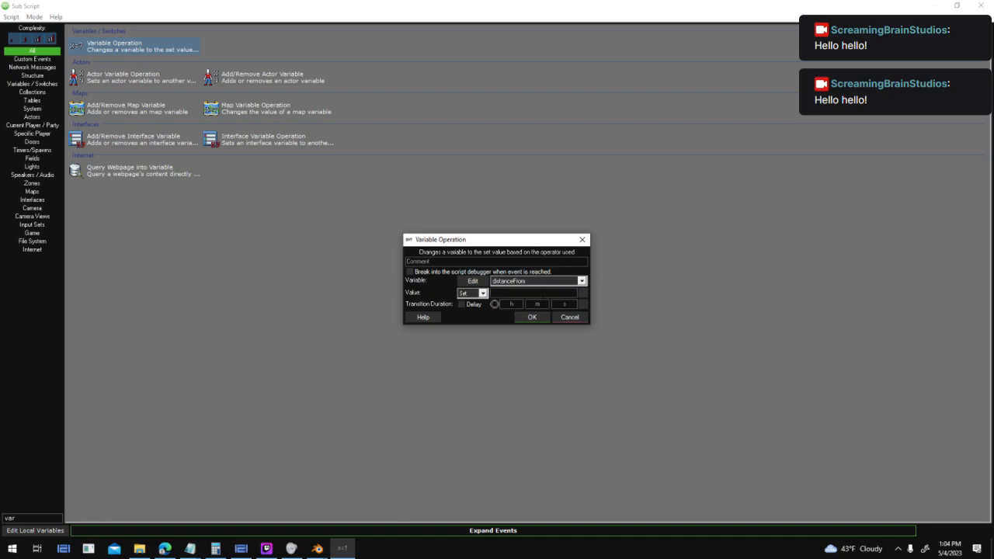
left_click_drag(543, 243, 539, 225)
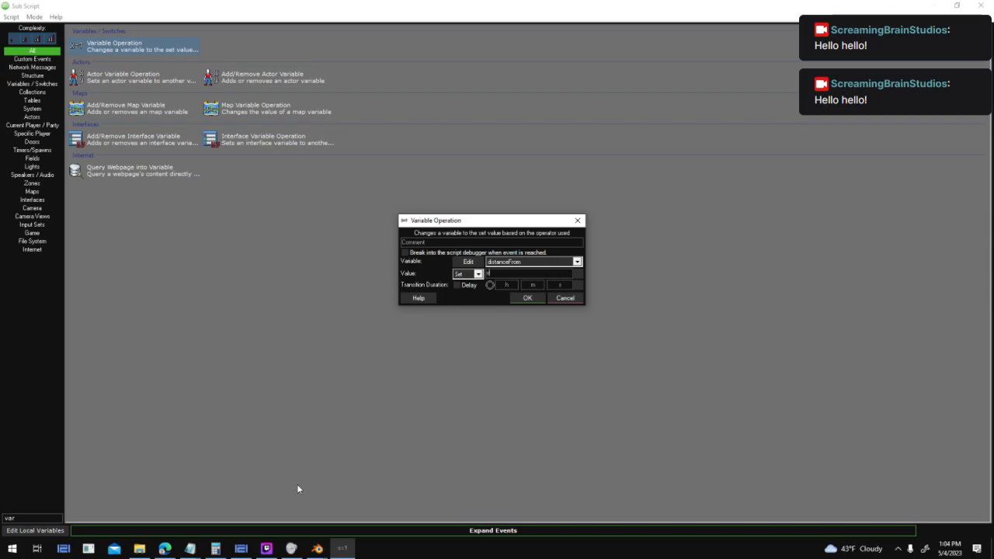
left_click(192, 547)
left_click(302, 508)
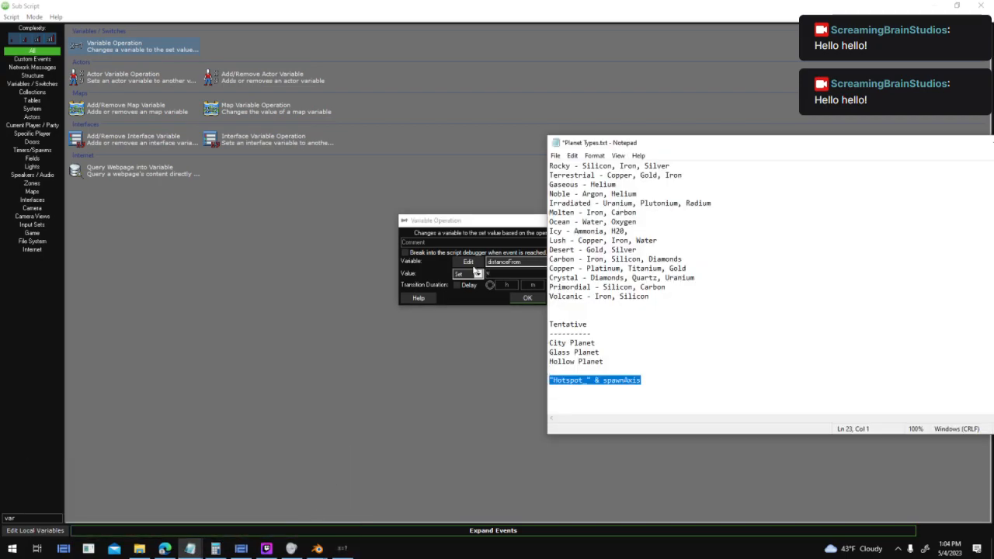
left_click(489, 274)
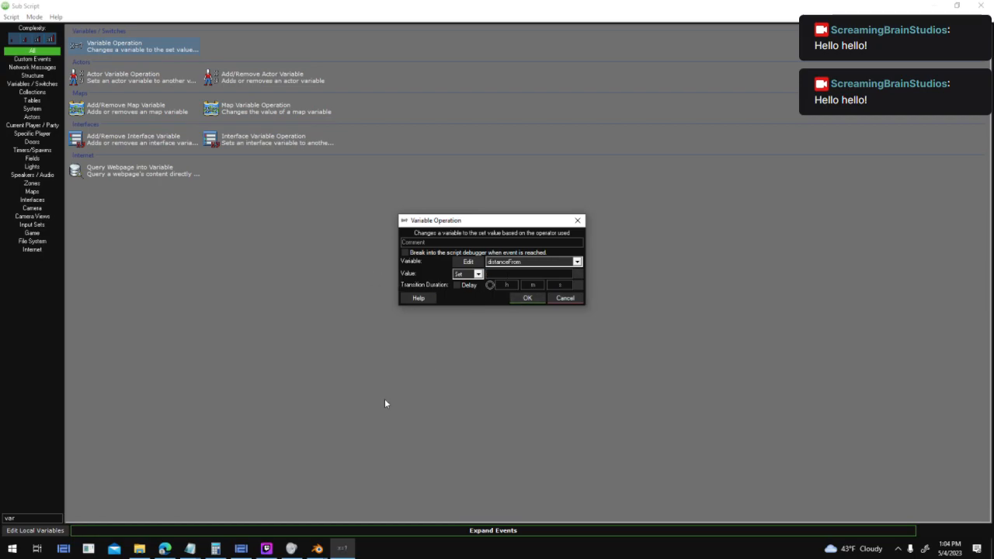
left_click(581, 274)
double_click(448, 164)
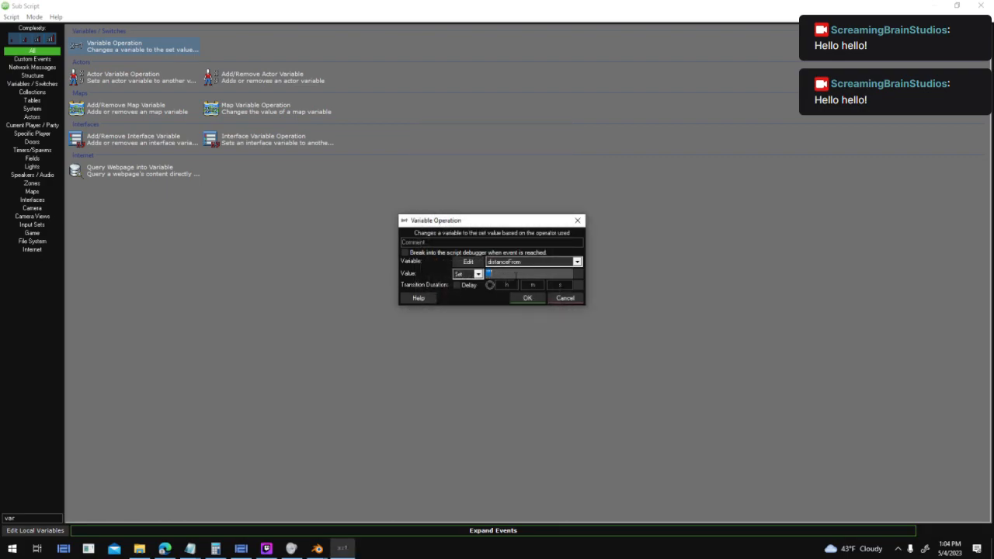
key("BackSpace")
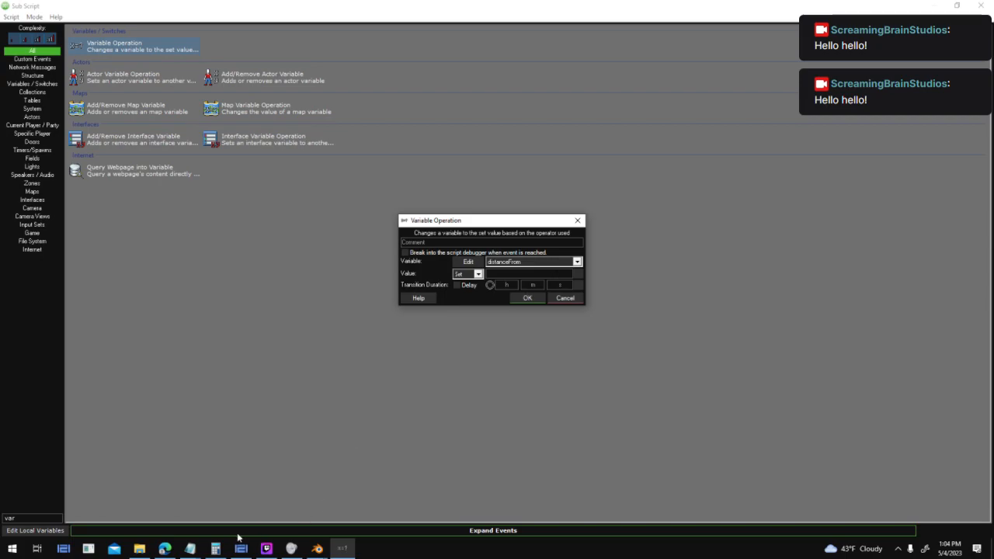
mouse_move(190, 548)
left_click(299, 505)
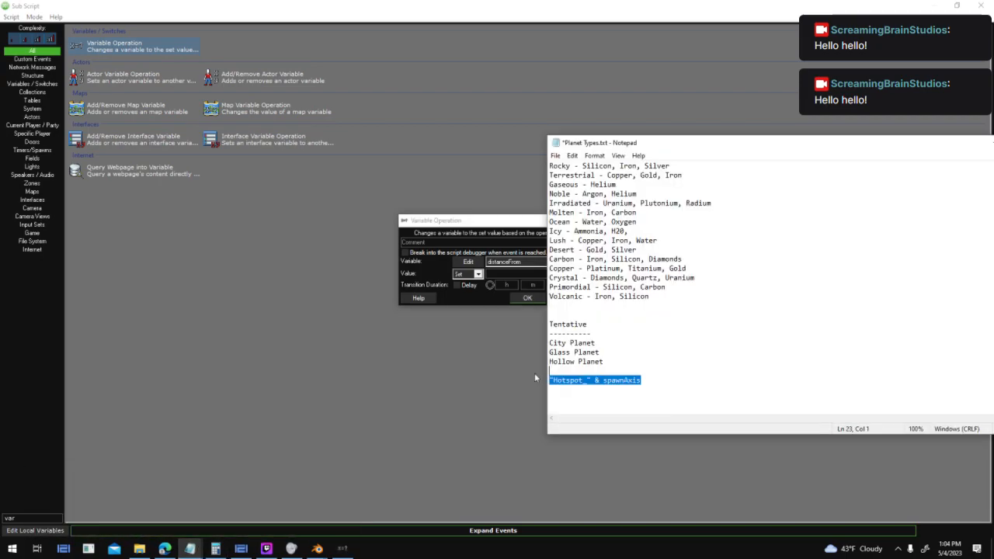
key("alt+Tab")
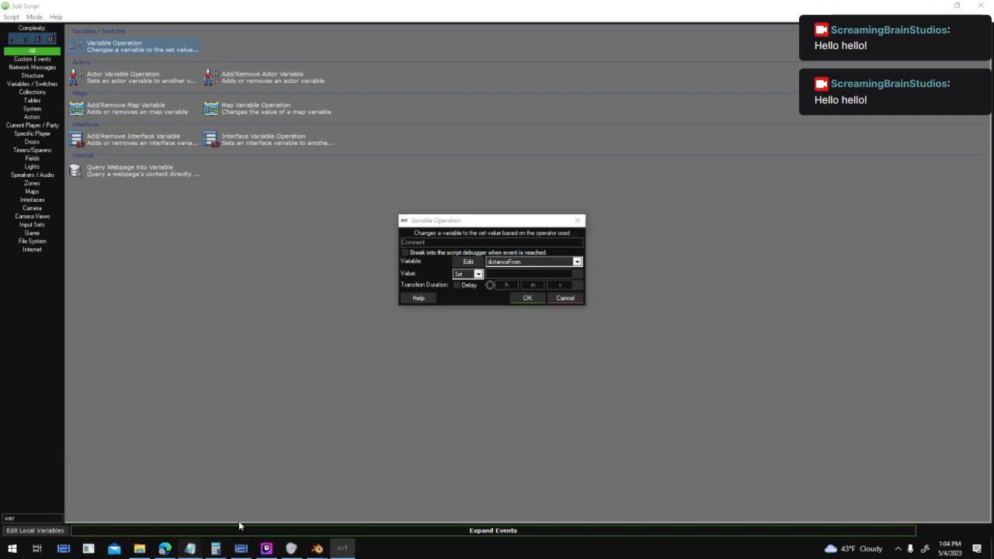
- Copy the expression "Hotspot_" & spawnAxis from the Planet Types notes and paste it into the distanceFrom operation's value, keeping it copied
left_click(195, 547)
left_click(299, 505)
left_click_drag(642, 380, 536, 392)
key("ctrl+c")
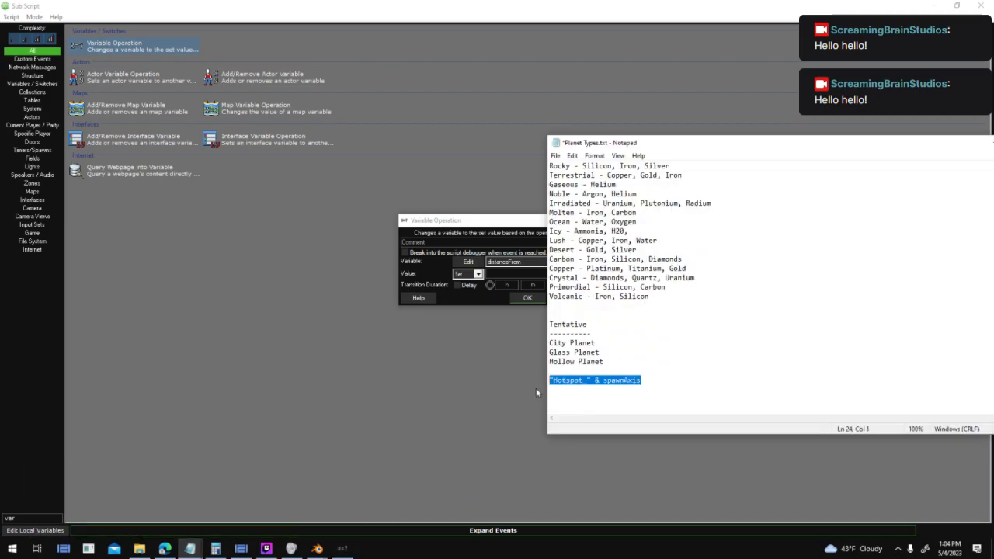
key("alt+Tab")
key("ctrl+v")
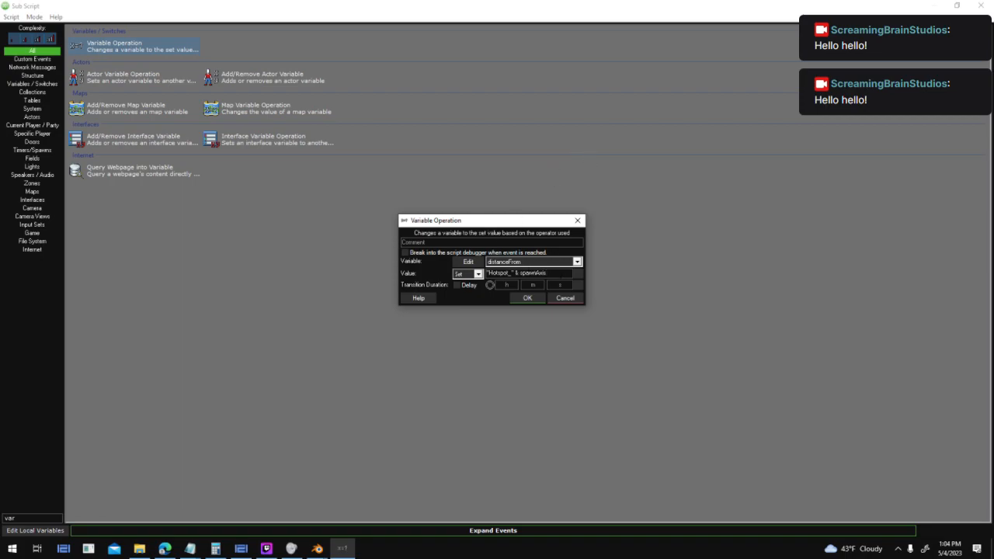
key("ctrl+a")
key("ctrl+c")
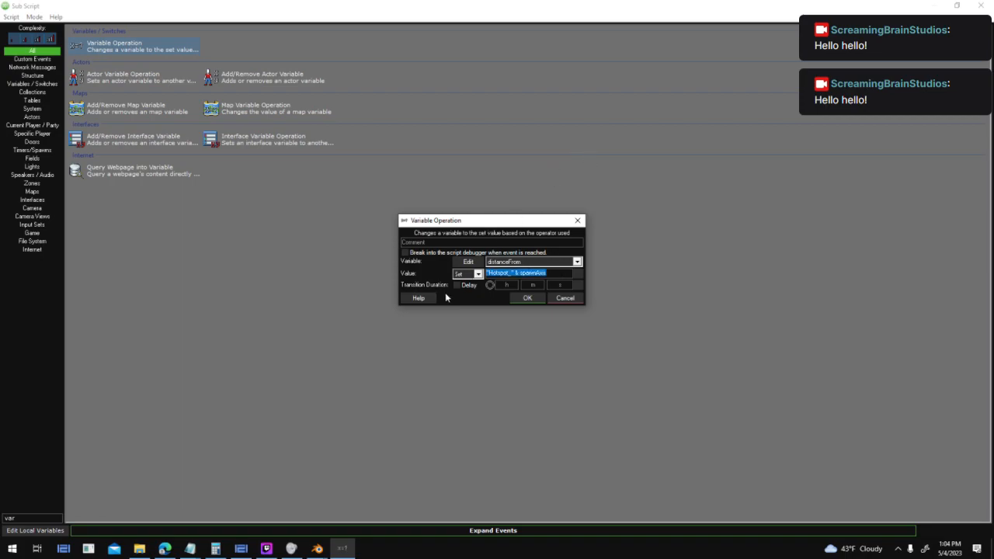
- Use the Geometry Distance function as distanceFrom's value, with Source X set to Field("Orbit Scanline V").X
left_click(578, 273)
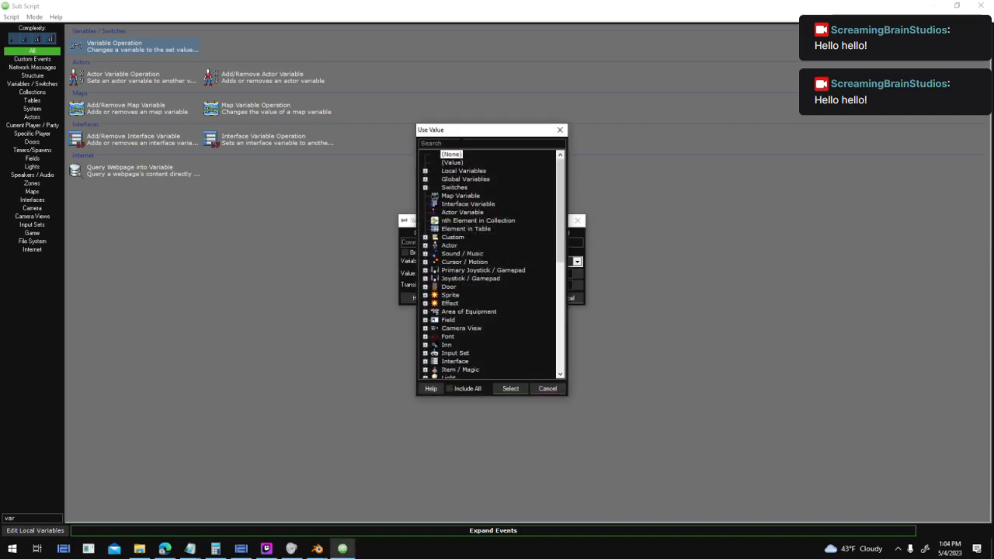
type("x")
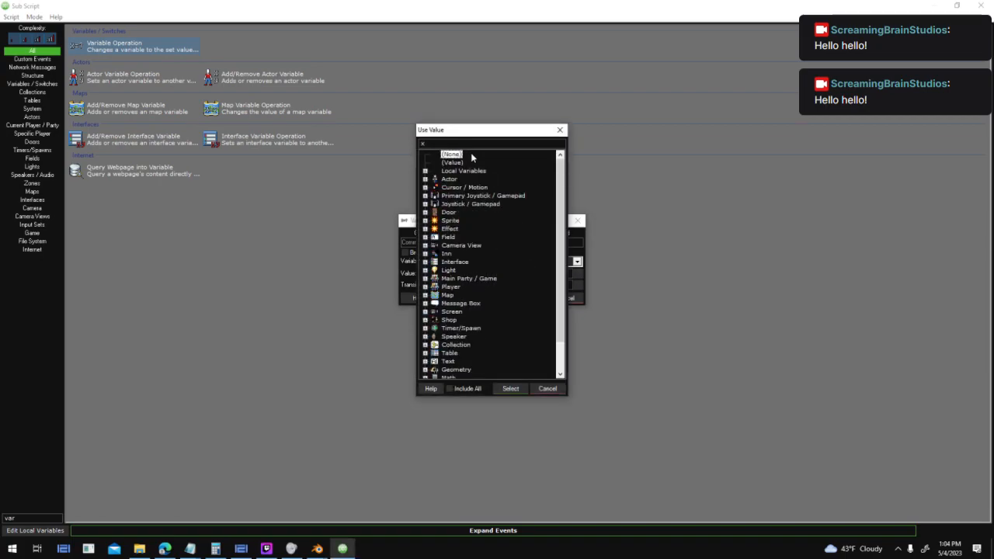
key("BackSpace")
type("distance")
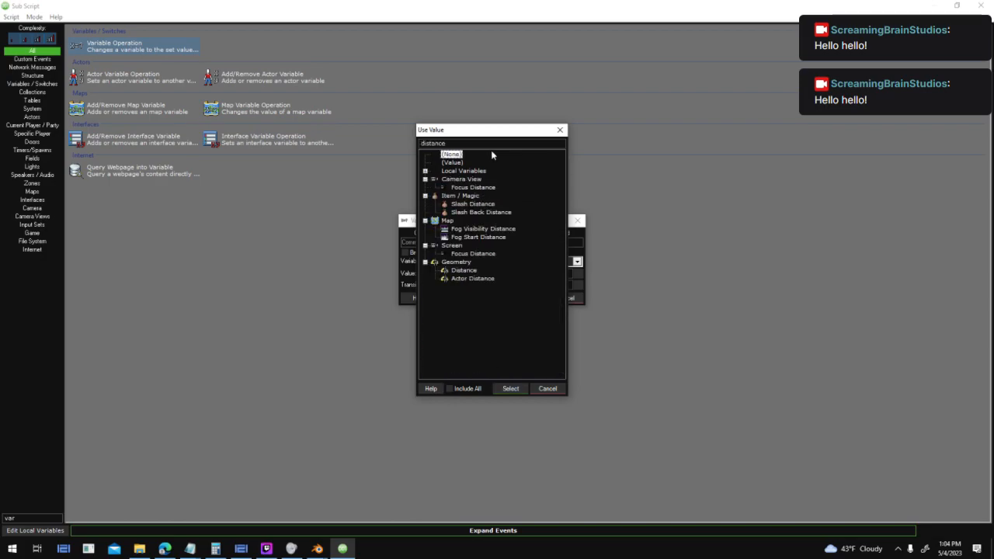
left_click(466, 270)
double_click(465, 271)
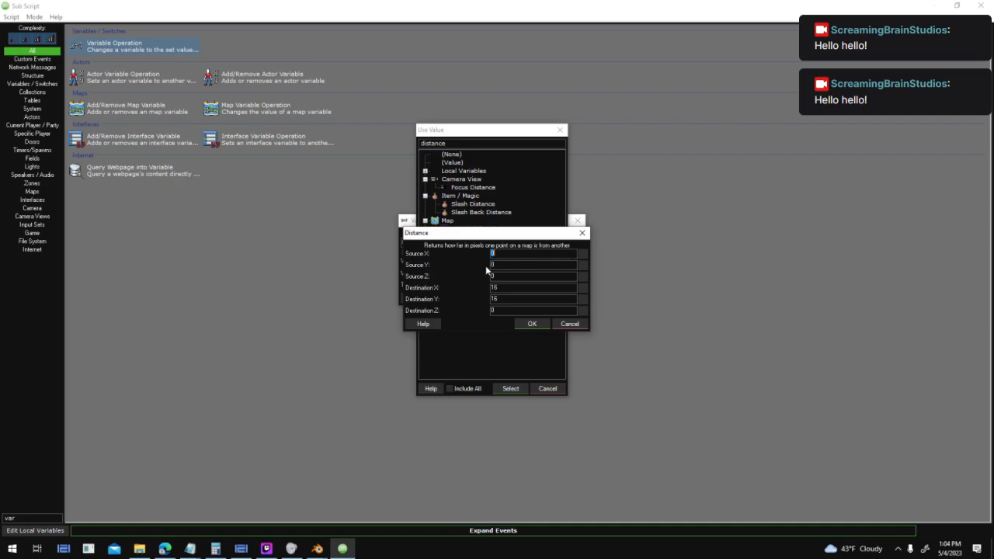
type("P")
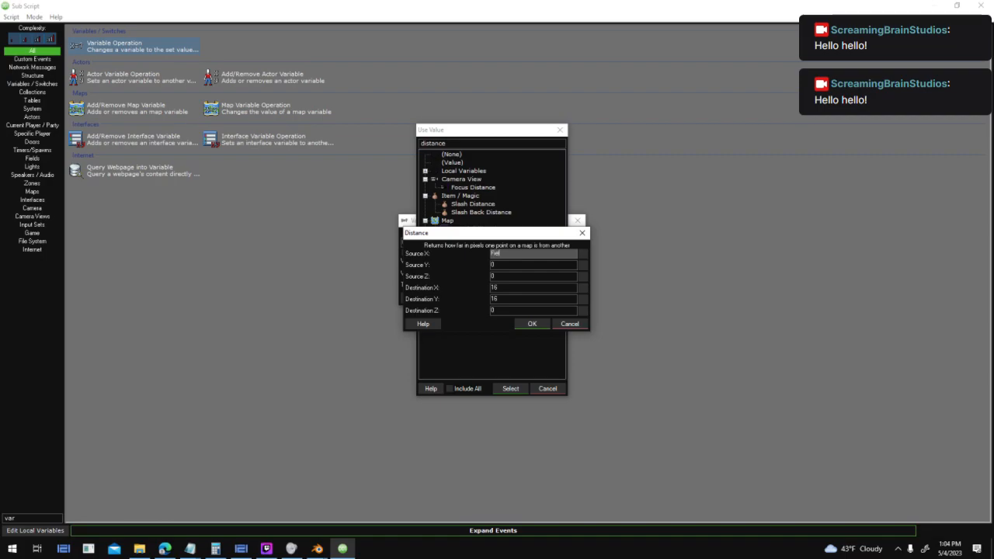
type("ield[\"Orbit Scanline")
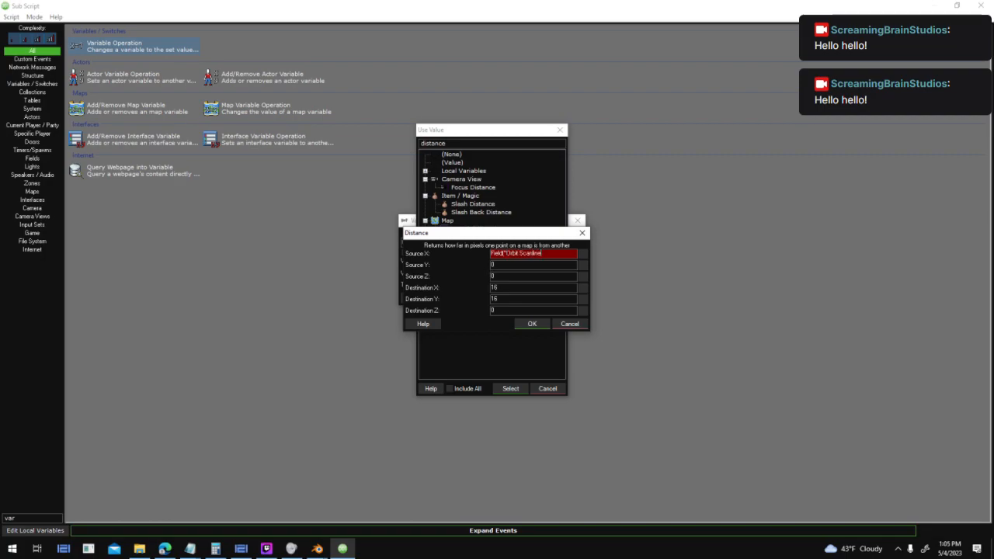
type("\"].X")
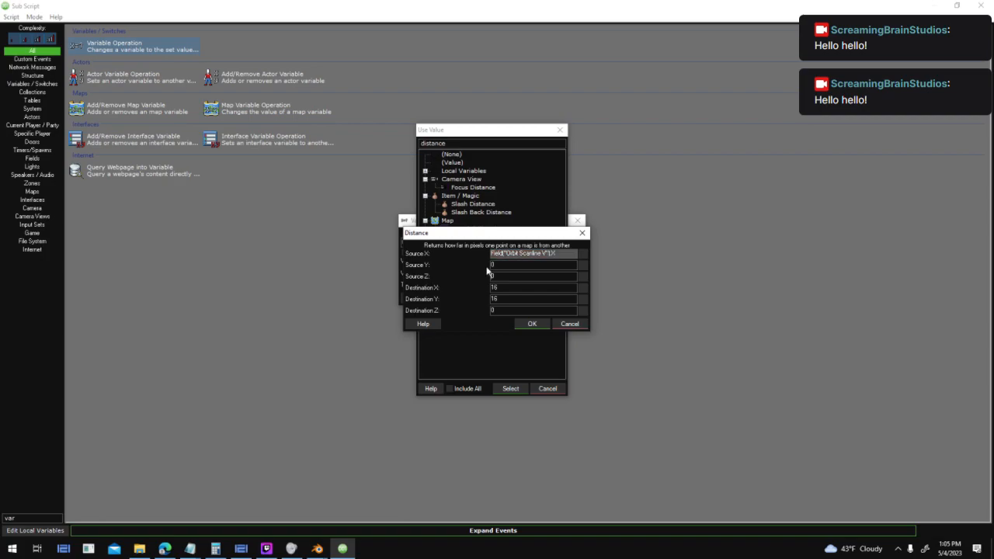
- Set the distance's Destination X to Field("Hotspot_" & spawnAxis).X and accept the Variable Operation
left_click_drag(500, 288, 404, 299)
type("Fie")
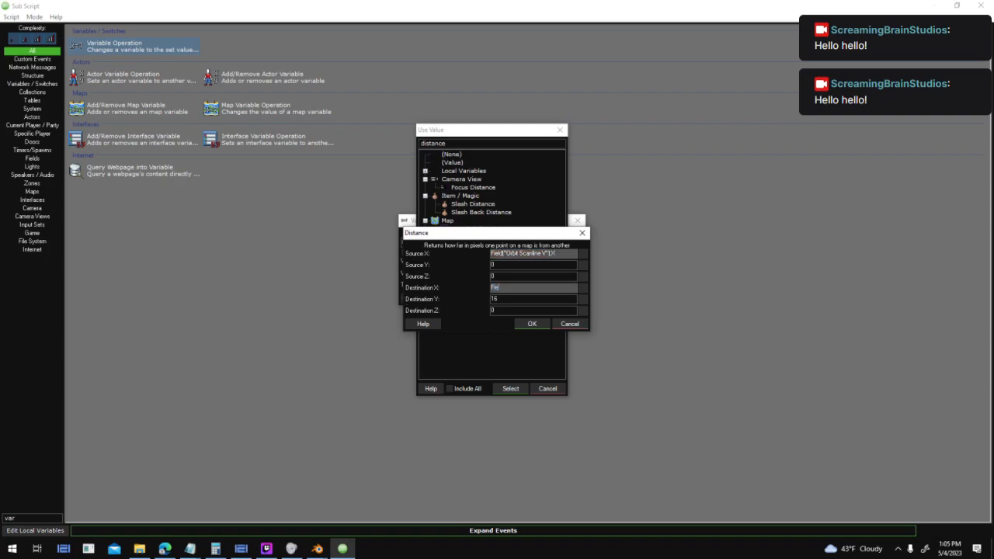
type("ld[")
key("ctrl+v")
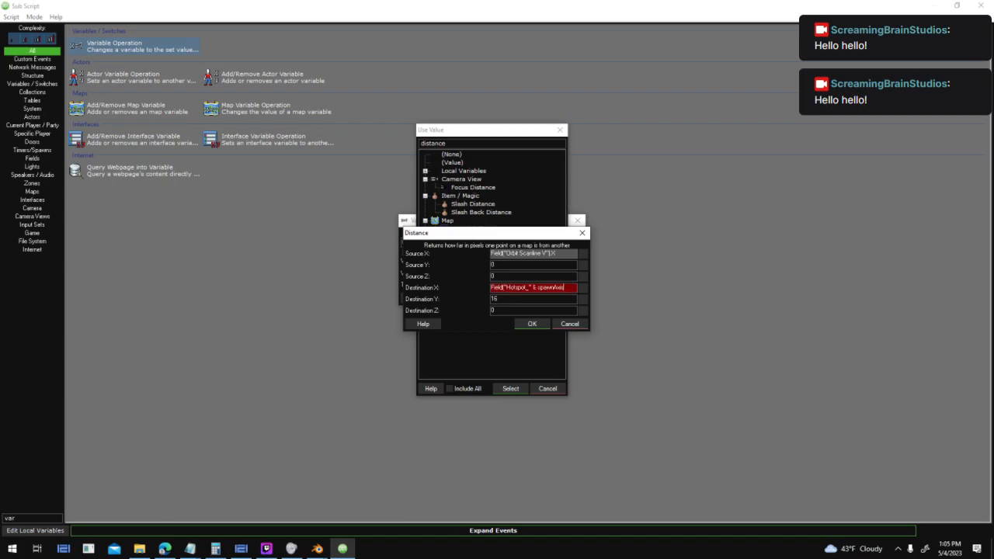
type(".X")
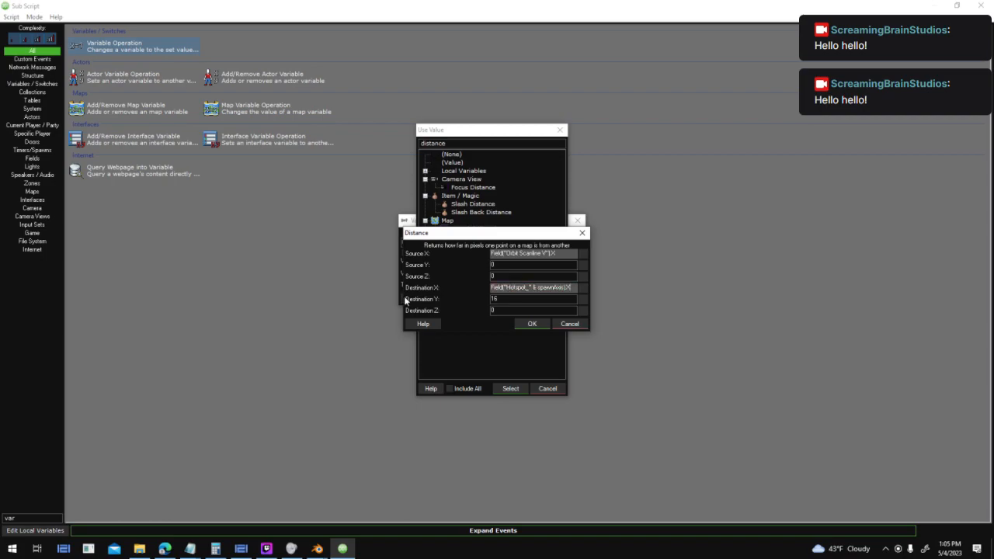
left_click(531, 324)
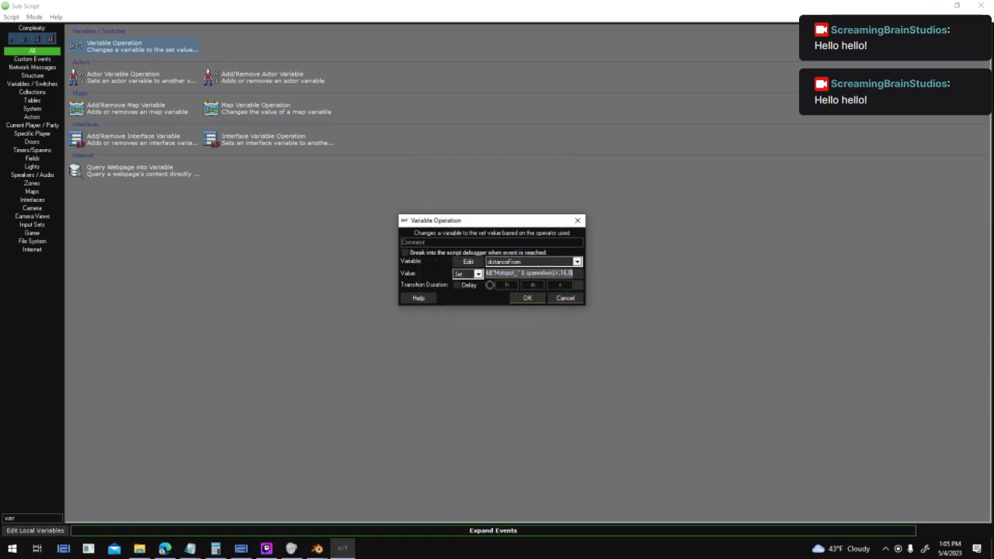
left_click(528, 298)
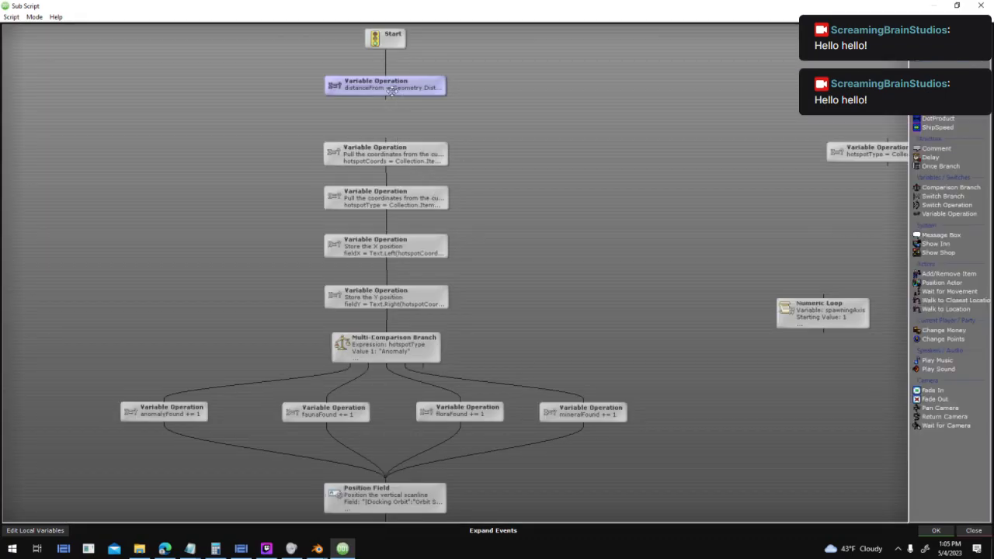
- Add a Display Log Text event after the distanceFrom operation with the message "Distance From Next Hotspot: " & distanceFrom
mouse_move(393, 91)
type("log")
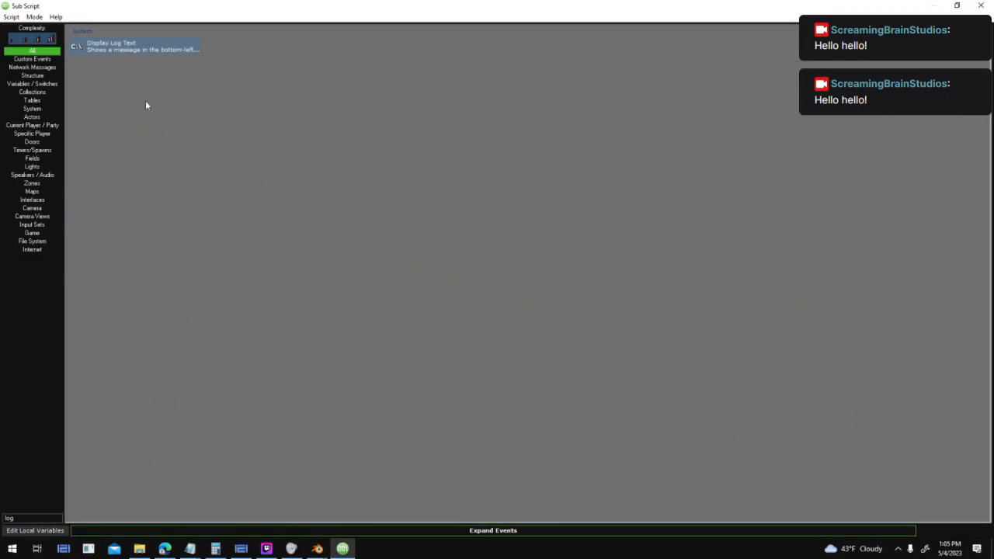
left_click(144, 51)
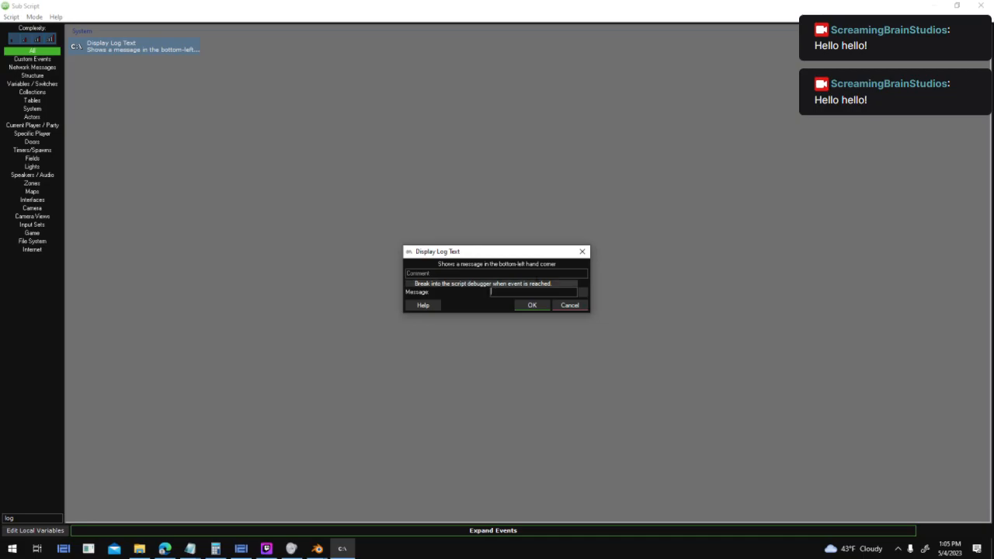
left_click(585, 294)
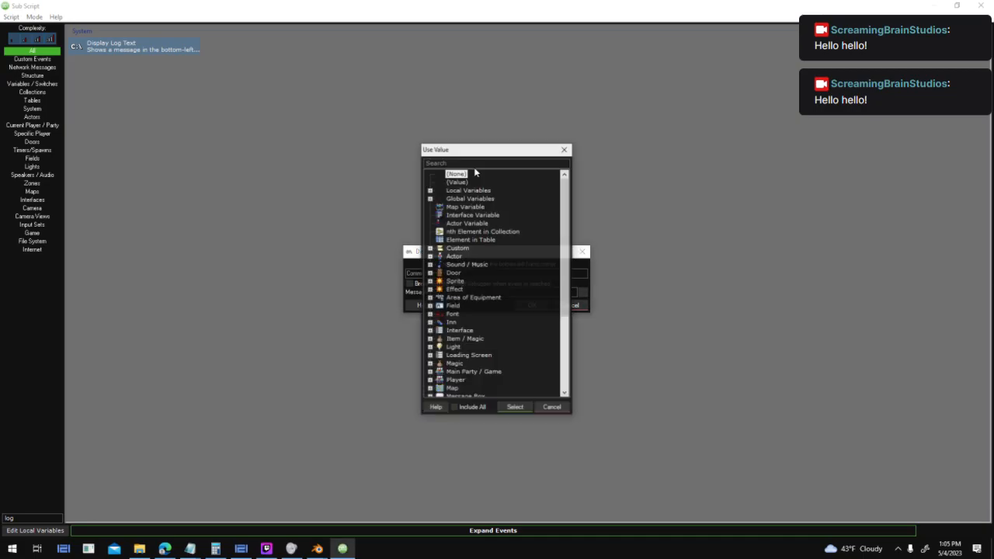
left_click(430, 190)
double_click(483, 273)
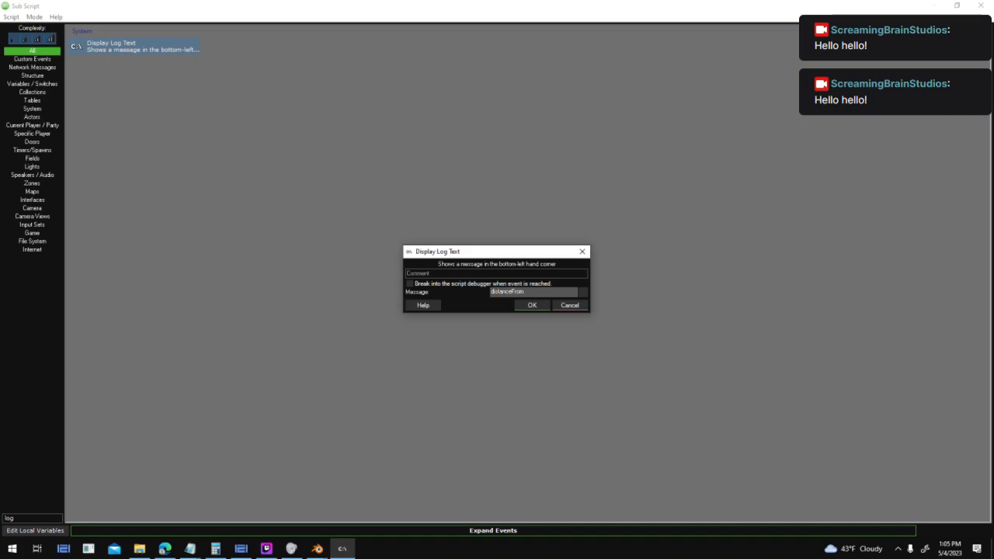
type("\"Distance Fro")
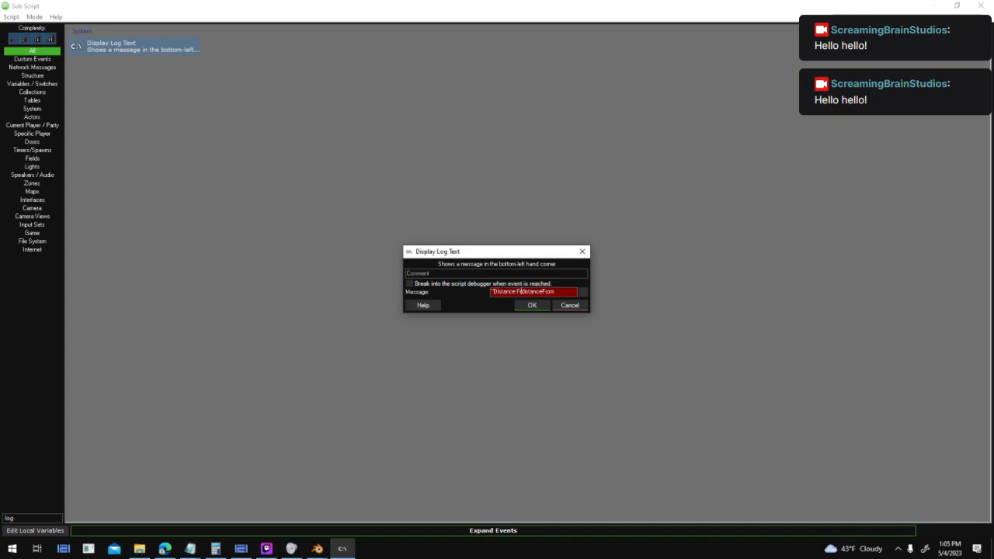
type("m Newxt Hotspot: \"+")
key("Return")
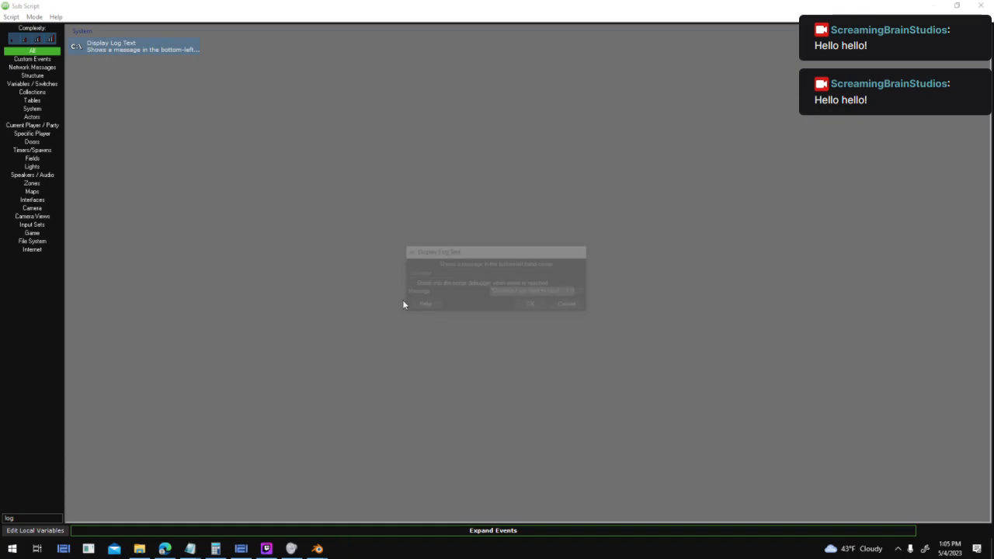
- Place the Display Log Text node beside the distanceFrom operation, link it to the coordinates Variable Operation, and accept the script changes
left_click_drag(431, 121, 631, 102)
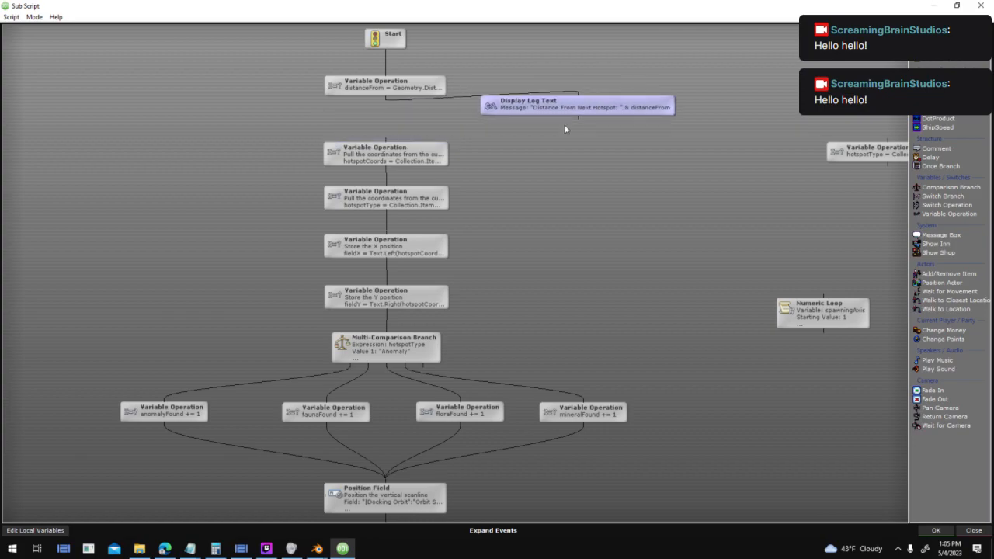
left_click(442, 146)
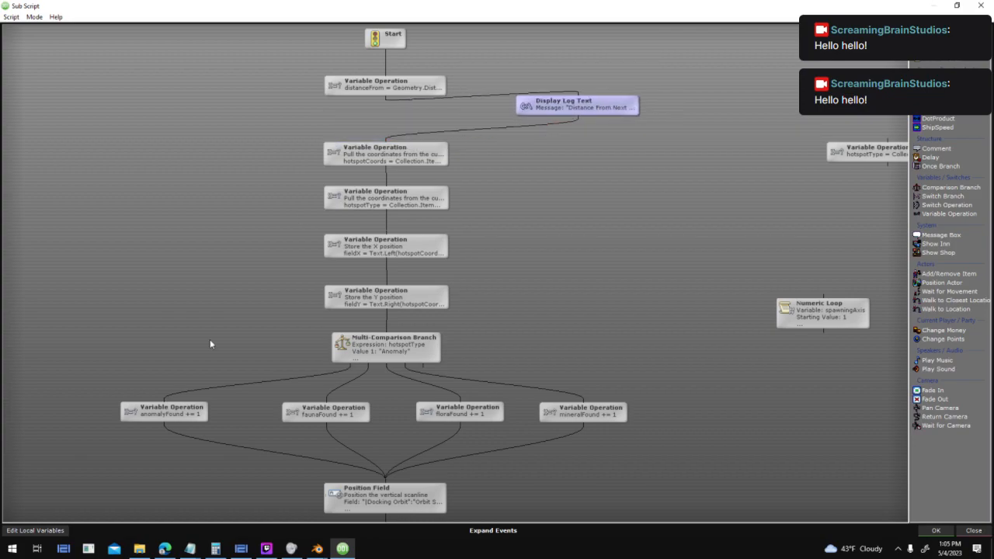
left_click(935, 532)
left_click(937, 530)
left_click(645, 405)
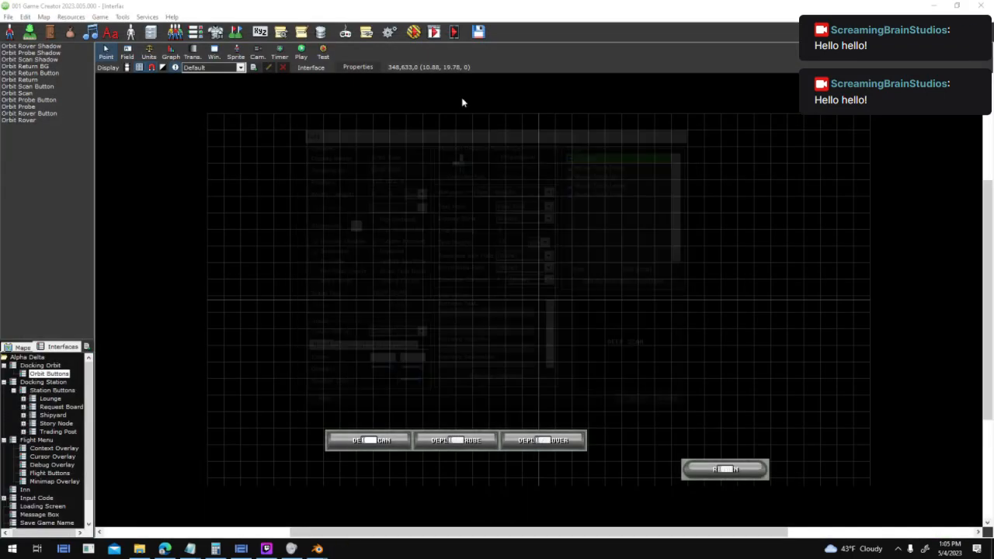
- Launch a windowed test of the game with the game debugger, keeping the current testing options
left_click(414, 34)
left_click(479, 308)
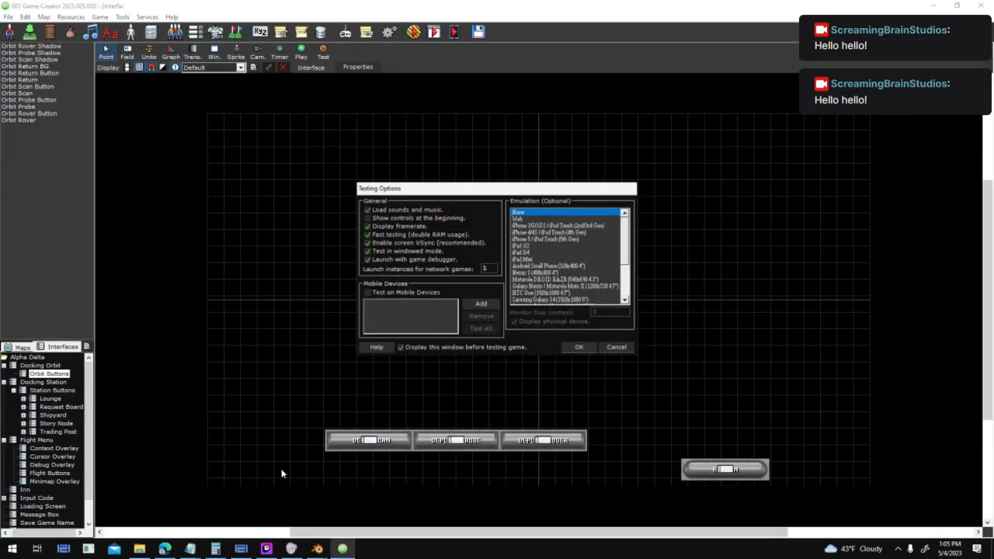
left_click(581, 345)
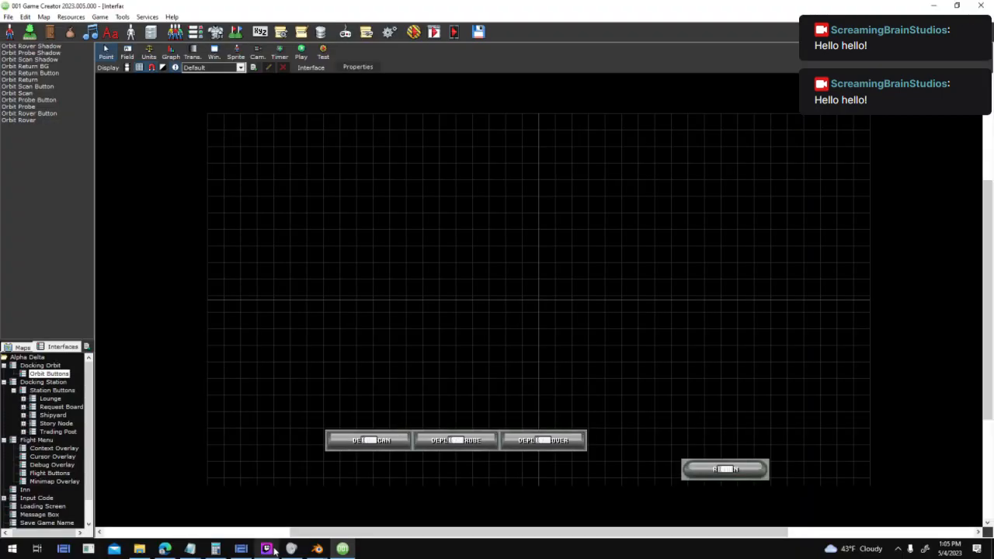
left_click(268, 549)
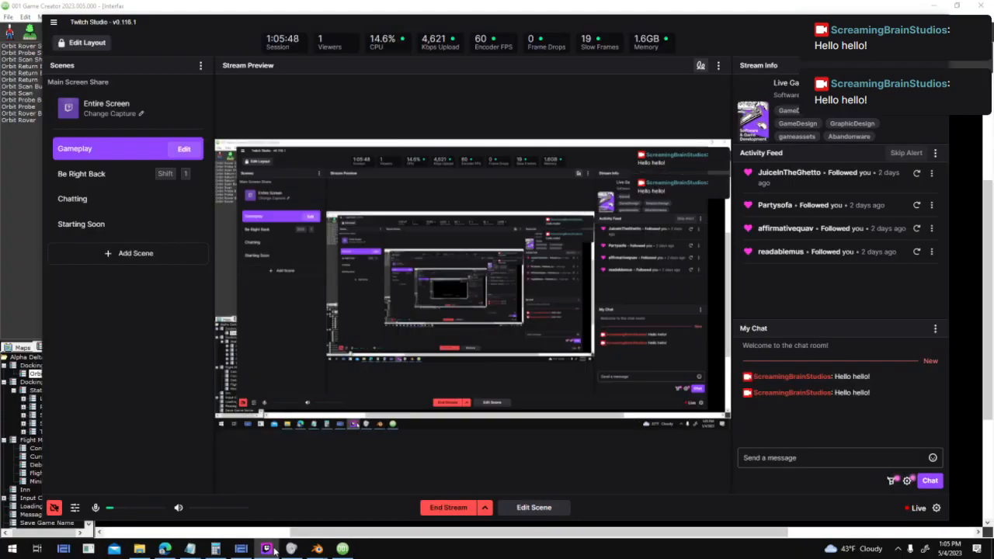
left_click(268, 549)
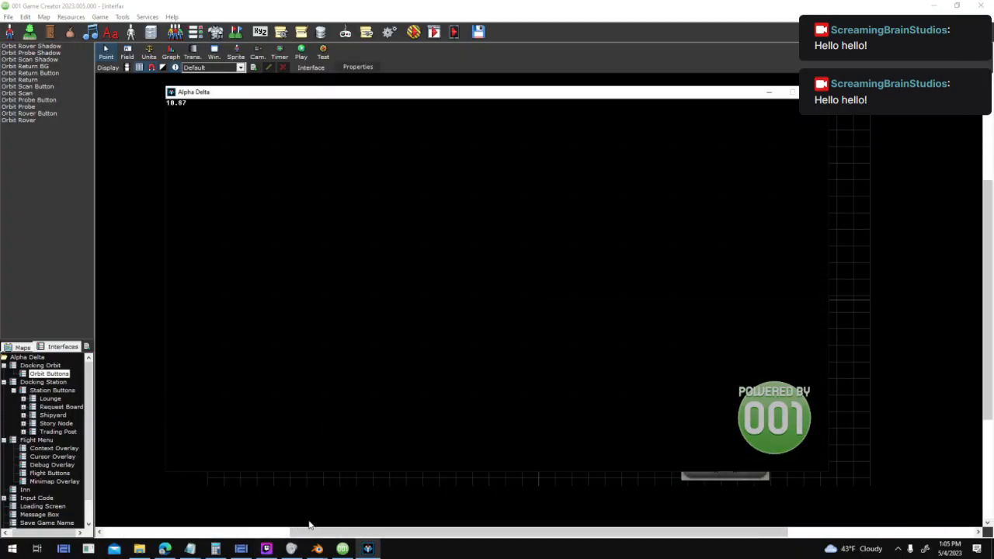
left_click(899, 549)
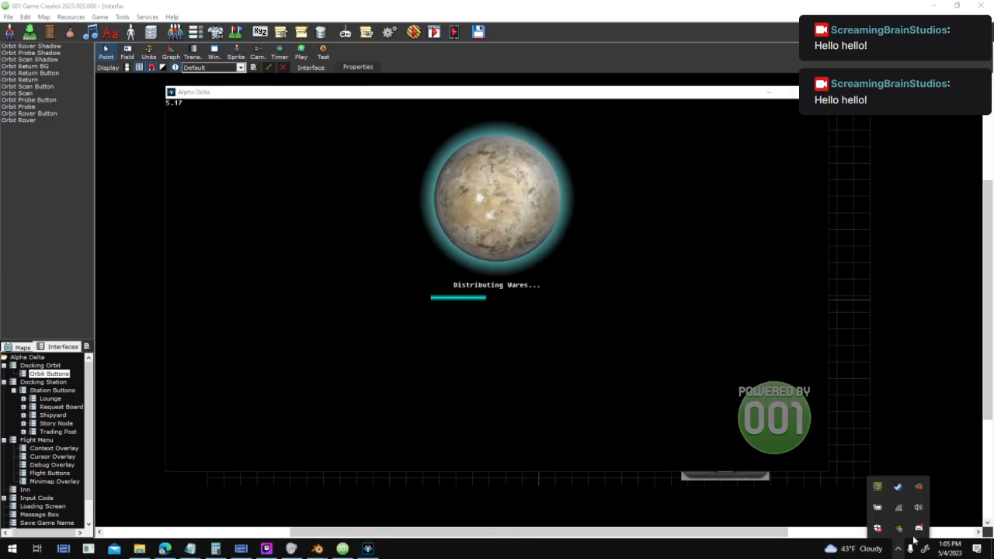
left_click(919, 528)
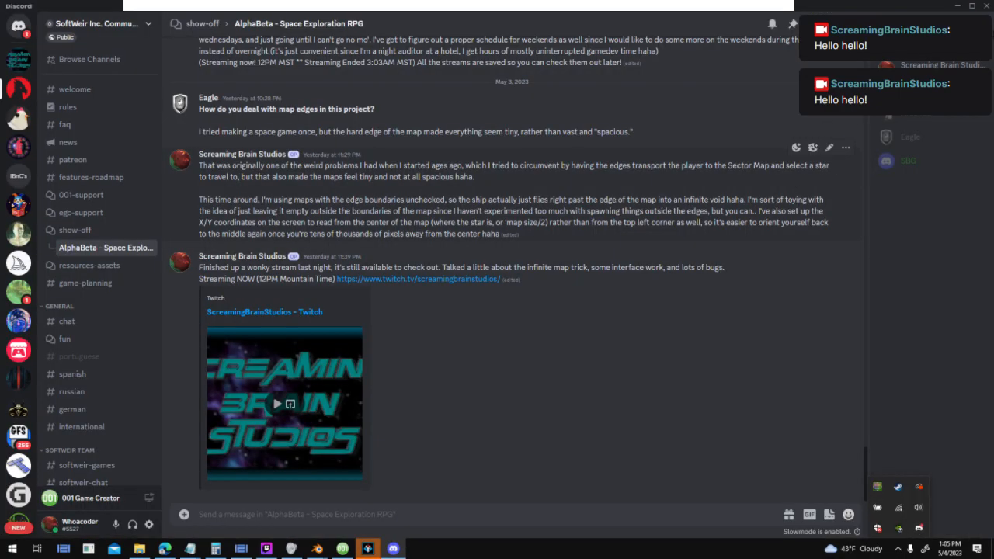
key("ctrl+shift+h")
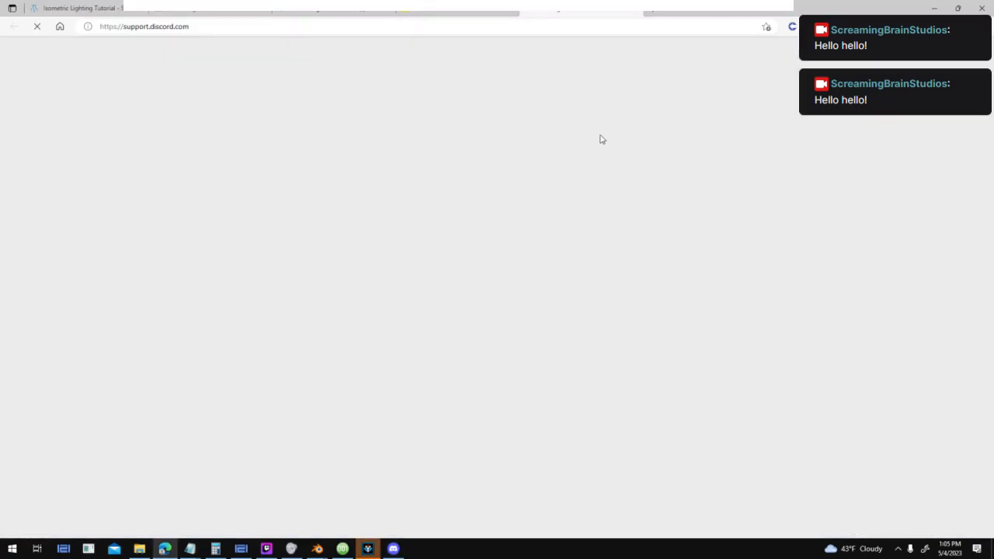
key("ctrl+w")
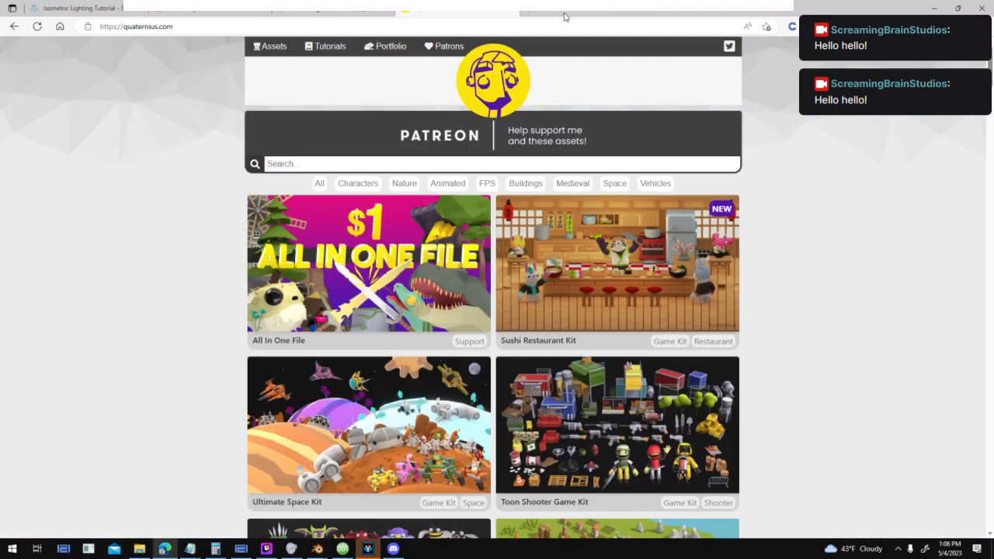
left_click(388, 553)
left_click(986, 5)
left_click(350, 553)
left_click(367, 551)
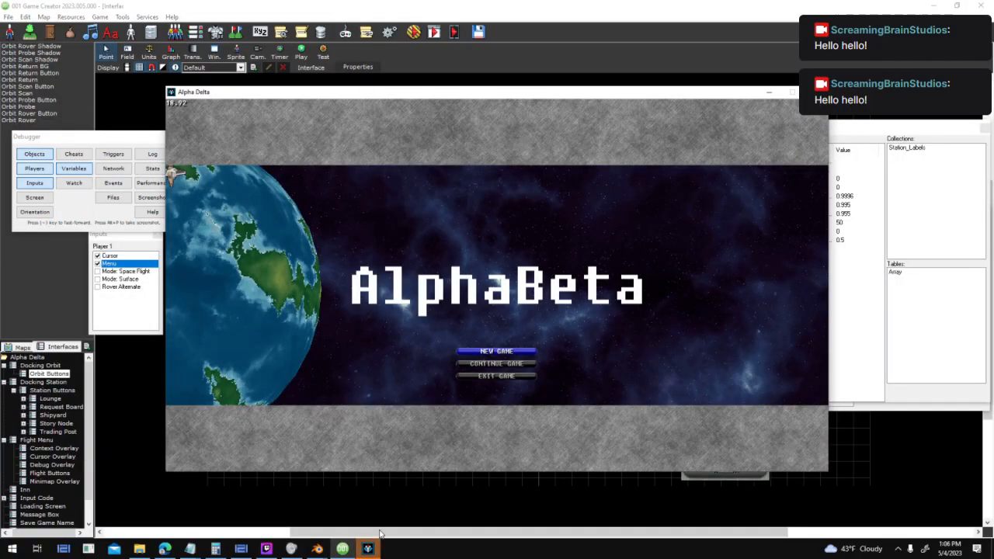
- Start a new game, fly the ship toward the nearby yellow planet, and select that planet
left_click(499, 353)
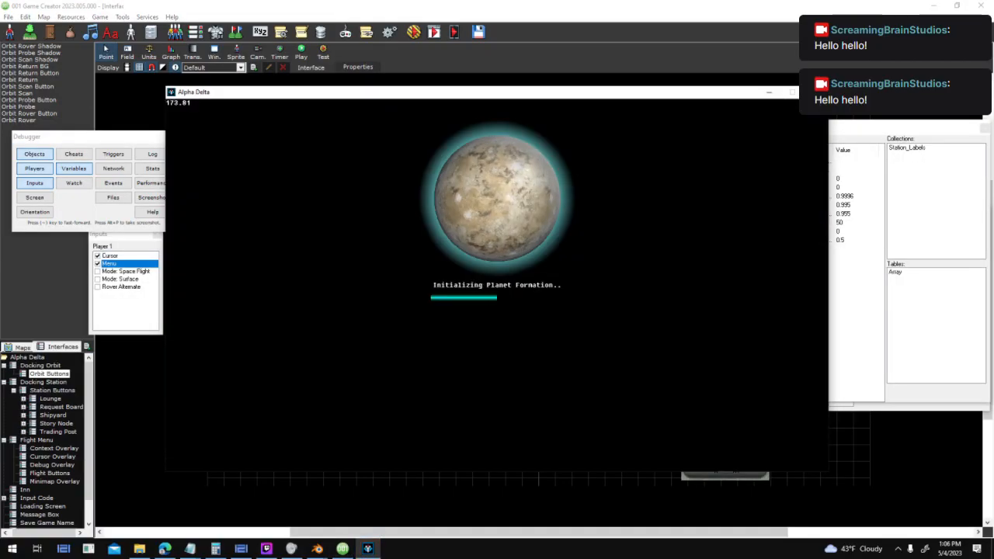
key("a")
key("w")
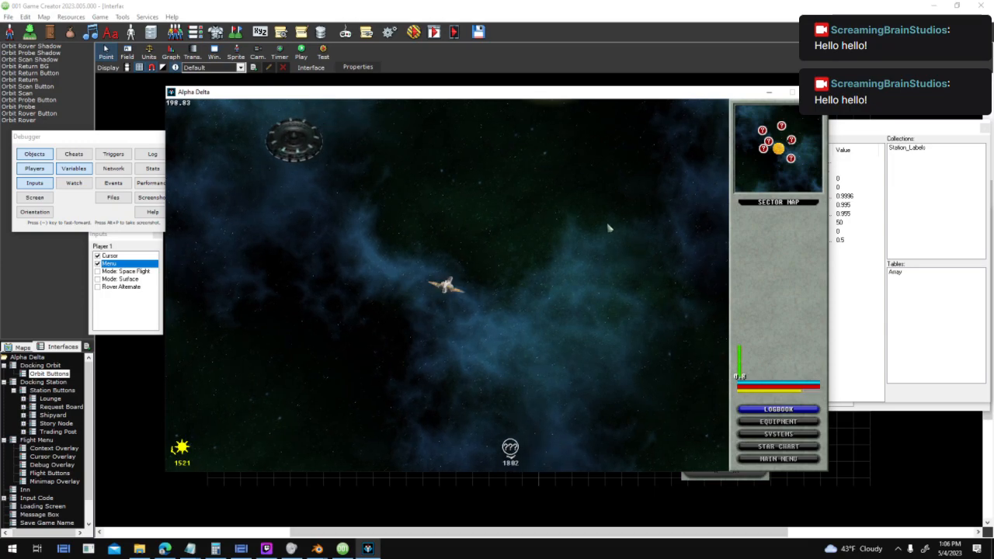
left_click(505, 162)
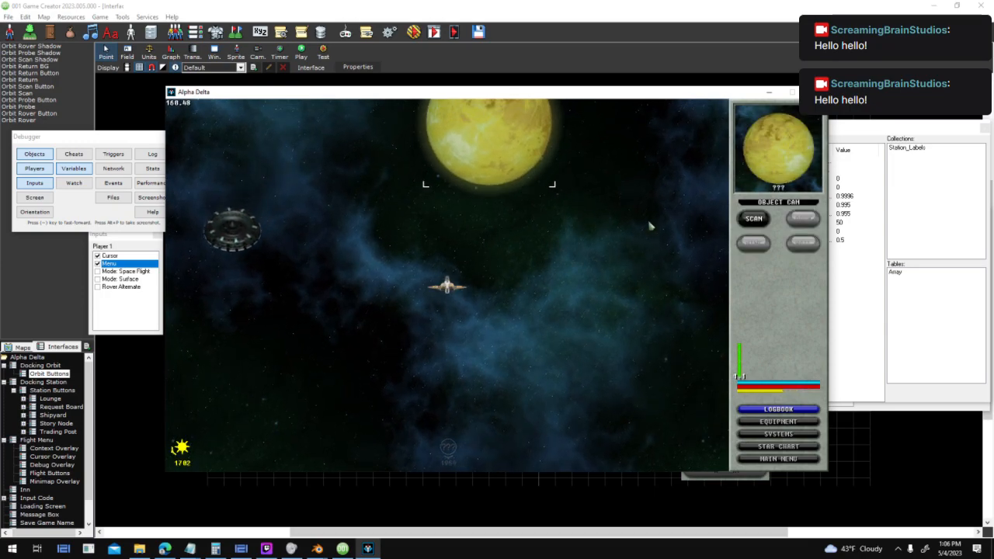
- Scan the planet, dock at it, run a deep scan, and quit the game from the script debugger
left_click(751, 220)
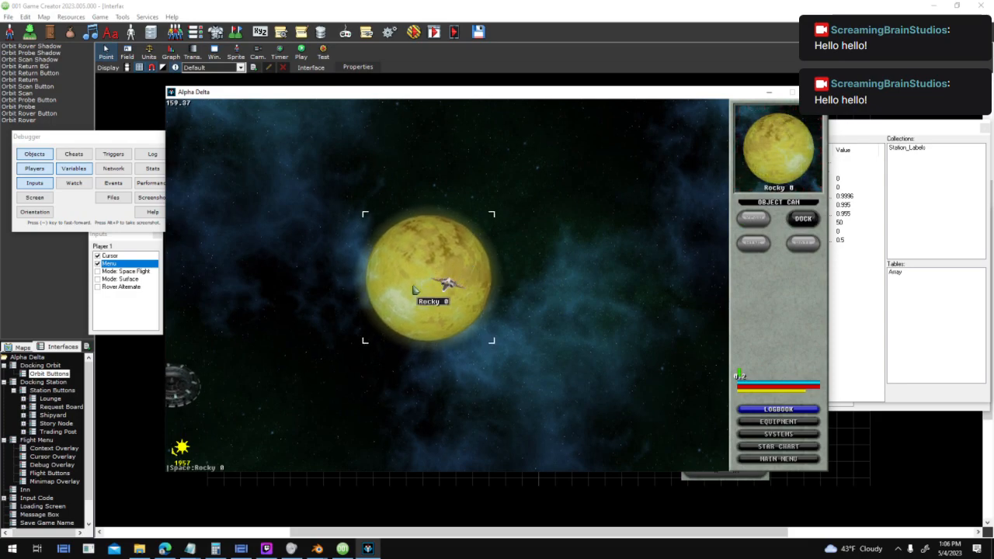
left_click(802, 220)
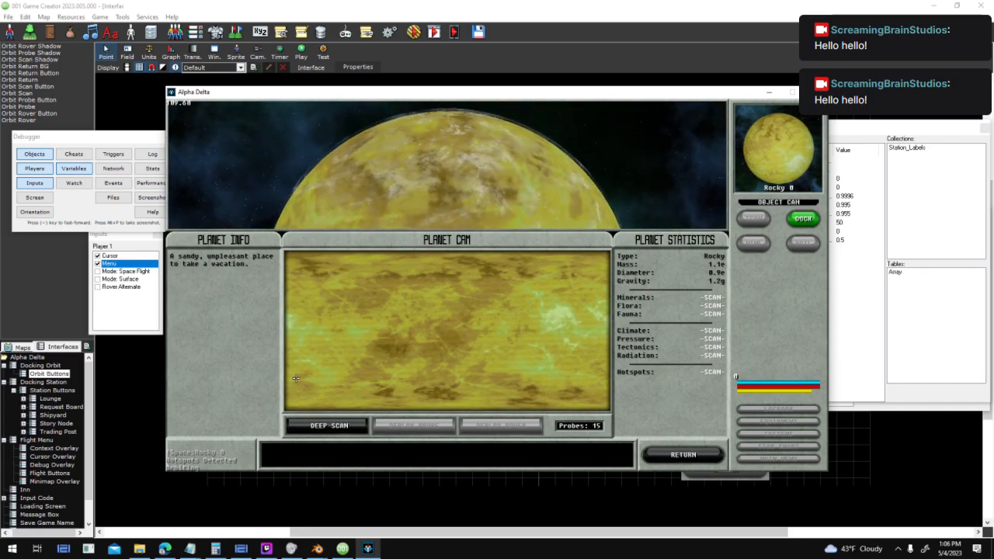
left_click(322, 428)
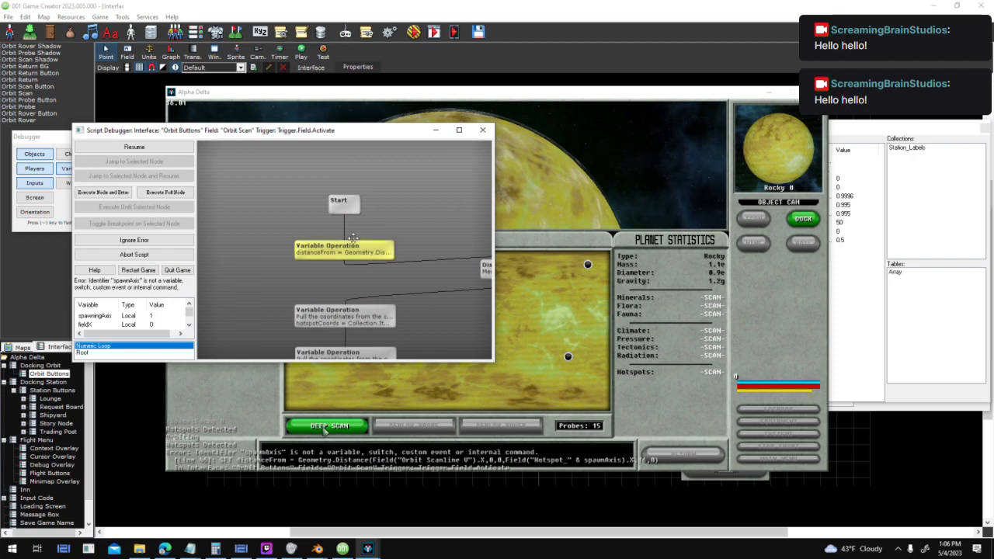
left_click(177, 270)
- In the Orbit Scan activation script's Numeric Loop, set the distanceFrom operation's hotspot reference to Field("Hotspot_" & spawningAxis).X, and accept all changes
double_click(382, 440)
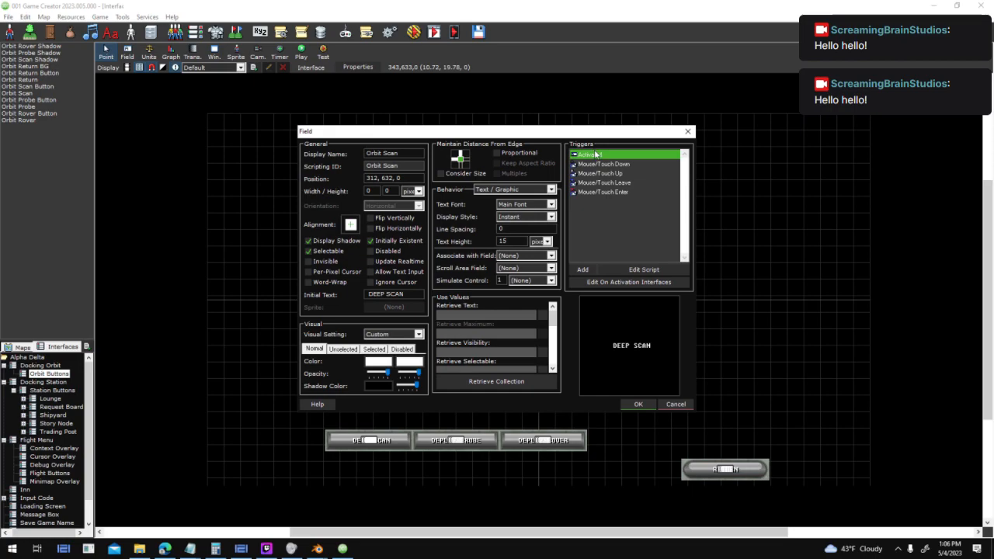
double_click(595, 154)
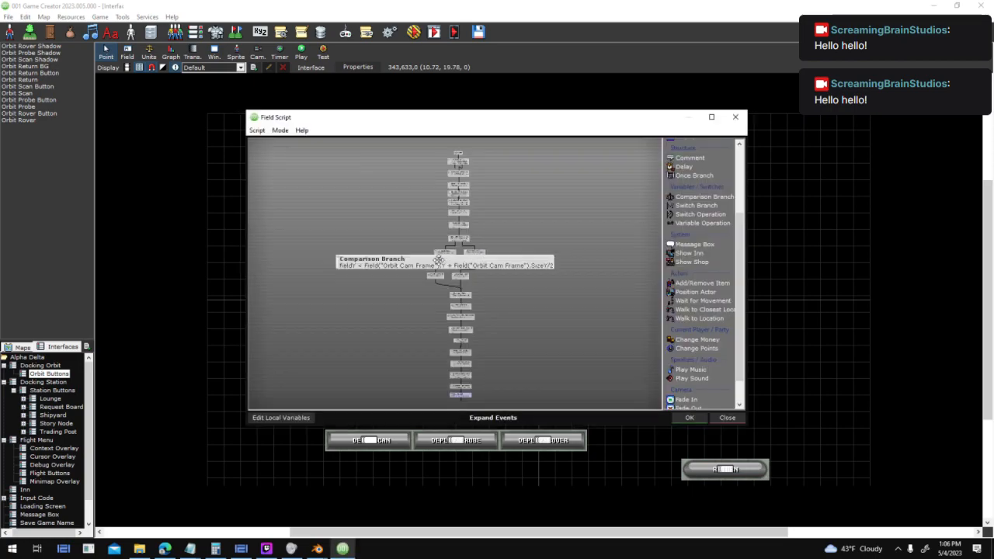
scroll(439, 260, "up", 4)
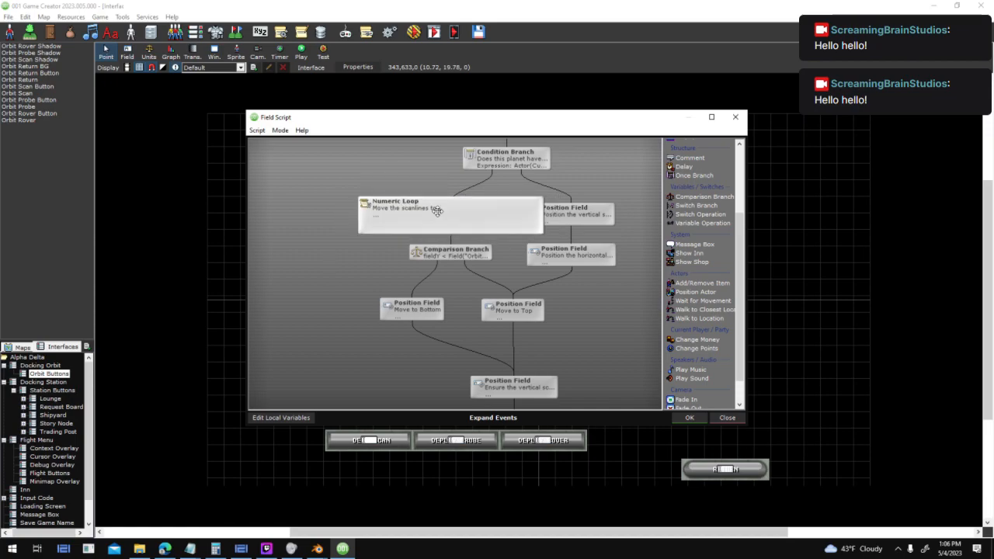
double_click(508, 227)
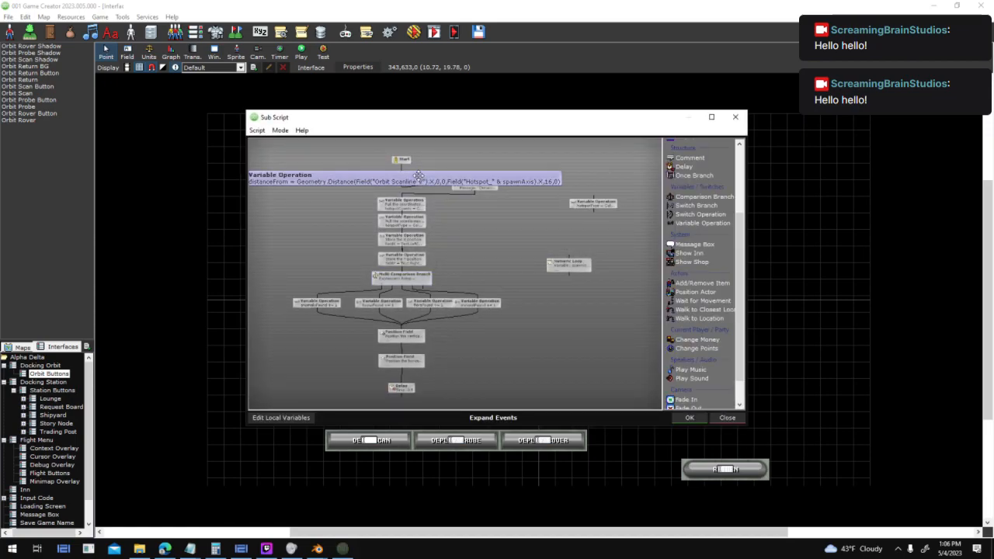
left_click_drag(605, 296, 631, 297)
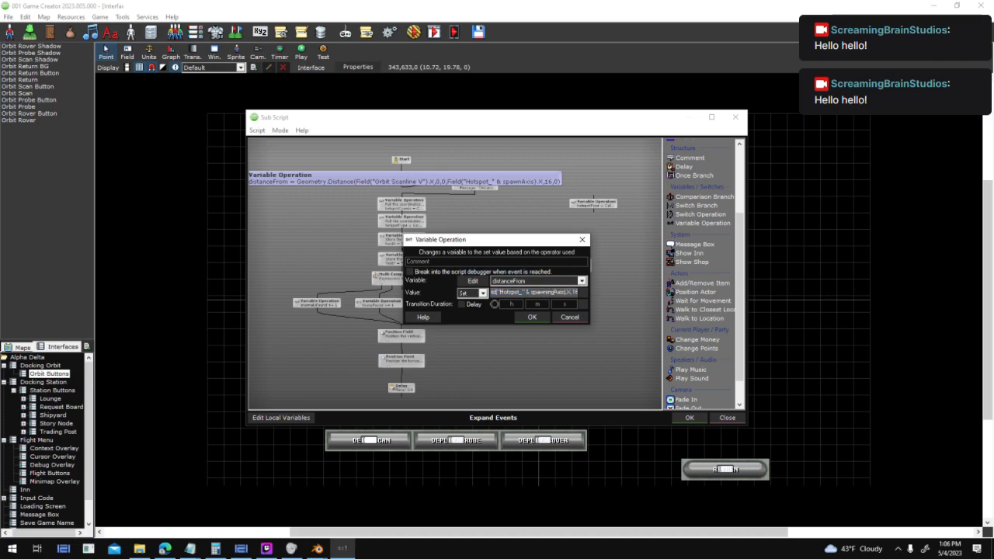
key("Escape")
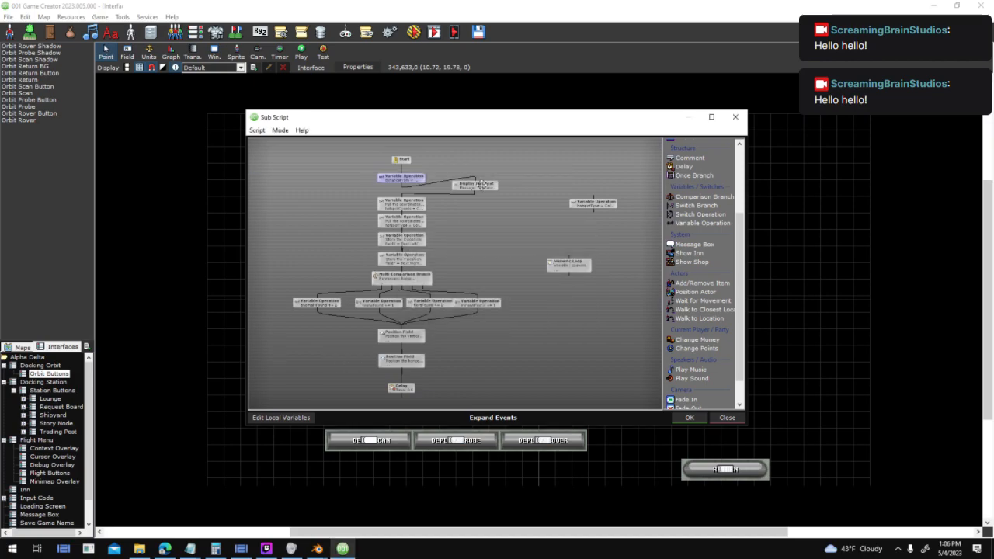
left_click(693, 418)
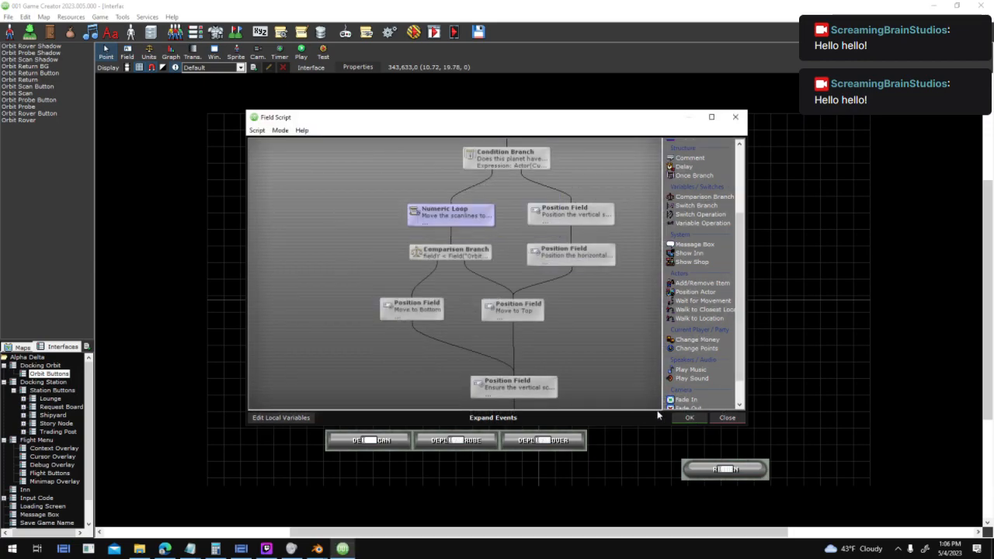
left_click(689, 418)
left_click(631, 405)
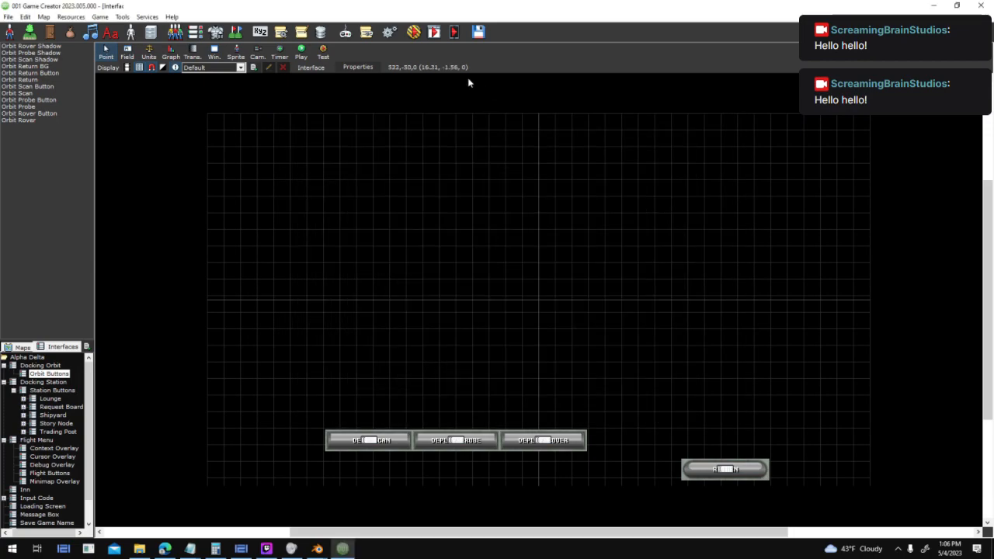
- Launch another windowed game test with the game debugger, keeping the existing testing options
left_click(415, 32)
left_click(490, 310)
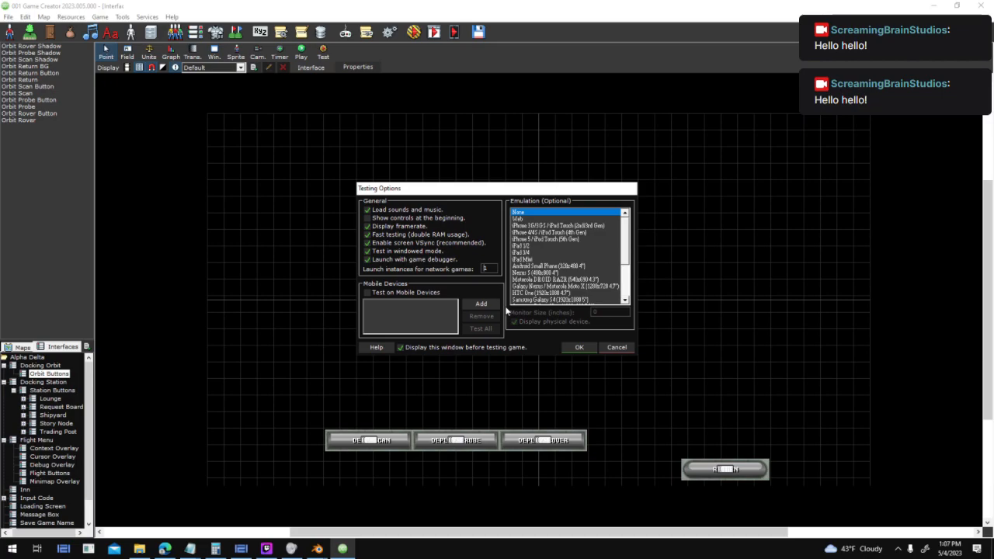
left_click(580, 348)
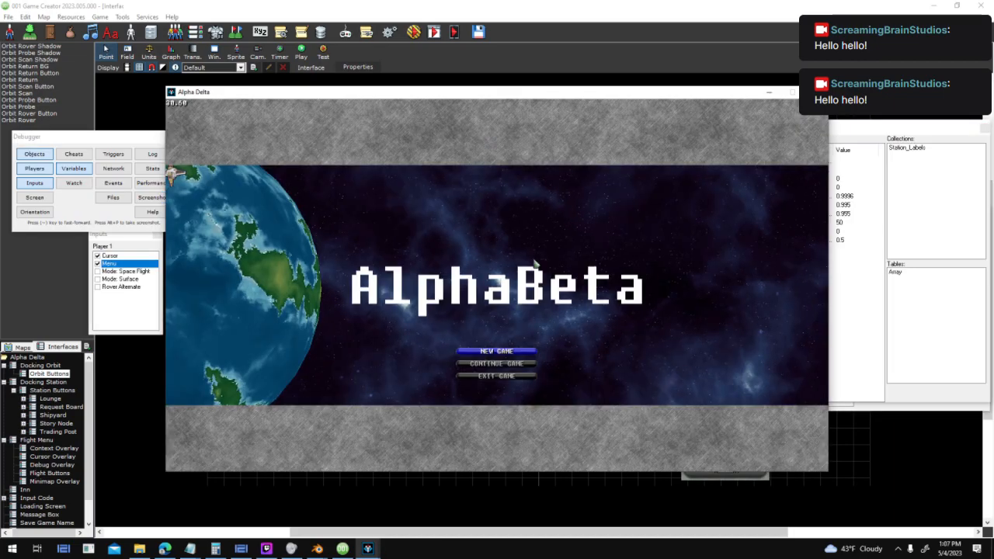
- Begin a new game in the fresh test run, target the yellow planet, and steer the ship up to it
left_click(497, 351)
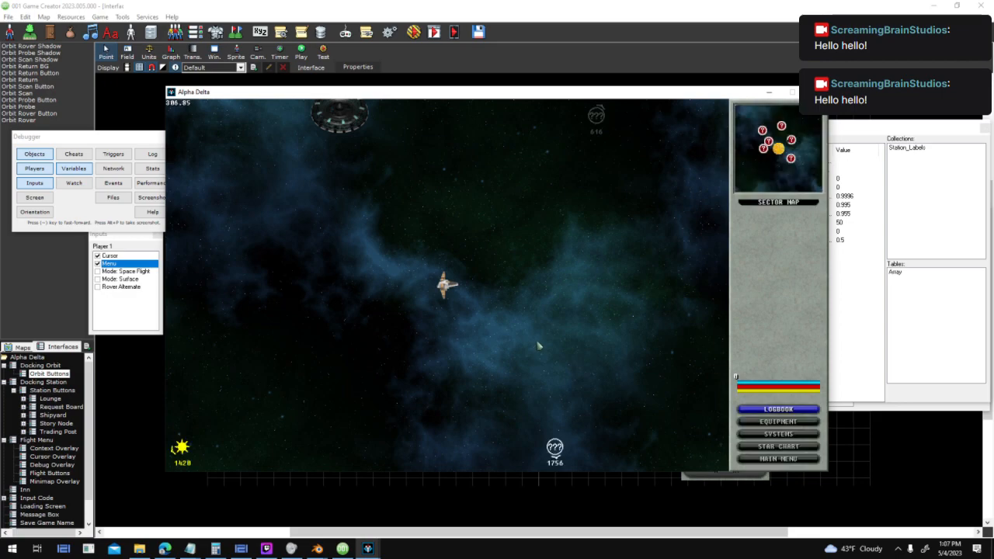
key("a")
key("w")
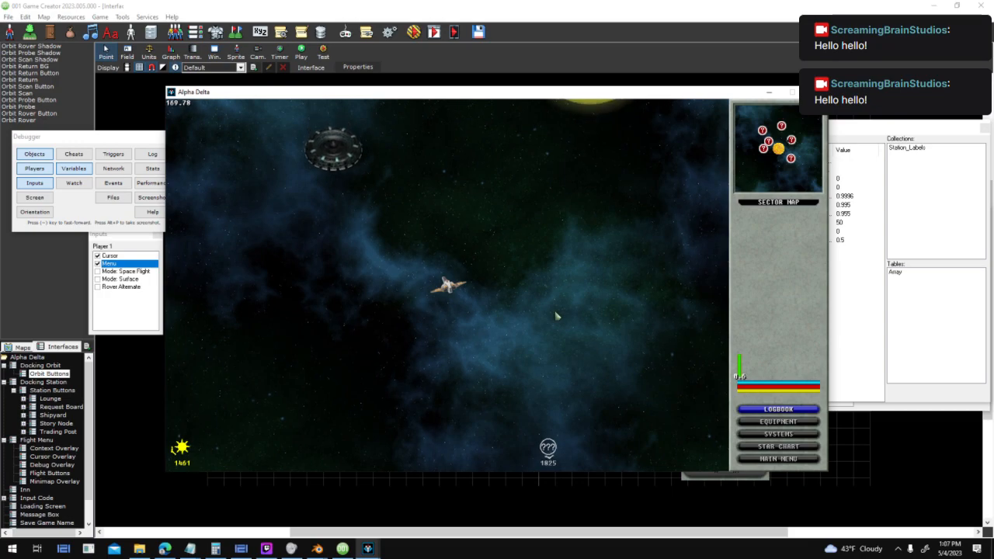
key("d")
left_click(615, 160)
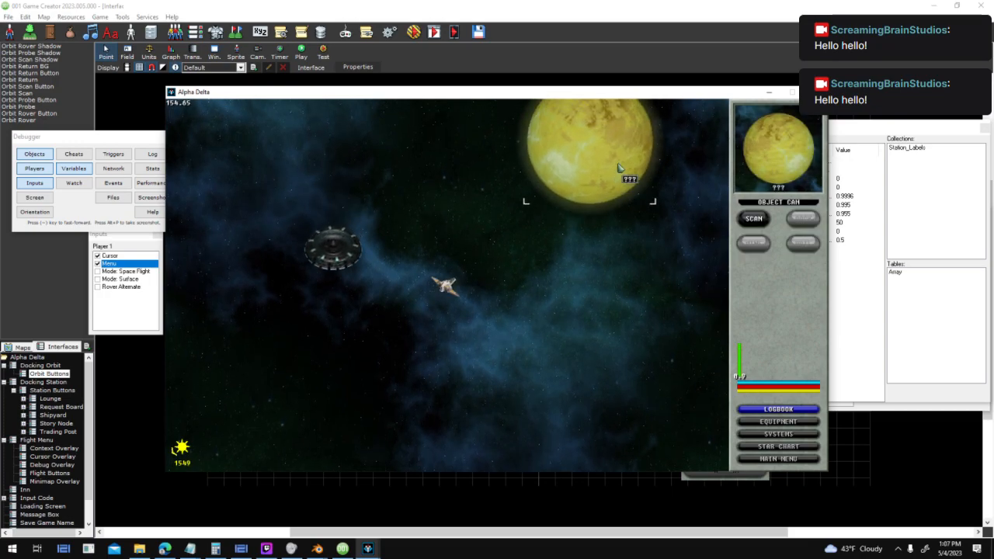
key("d")
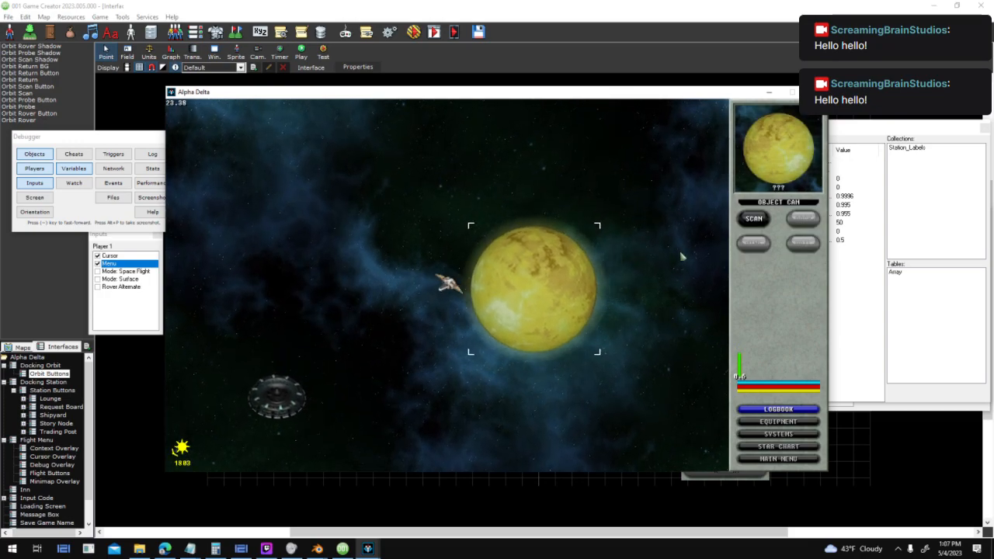
- Test the running game by scanning and docking with the yellow planet, running a deep scan, and closing the game window
left_click(755, 219)
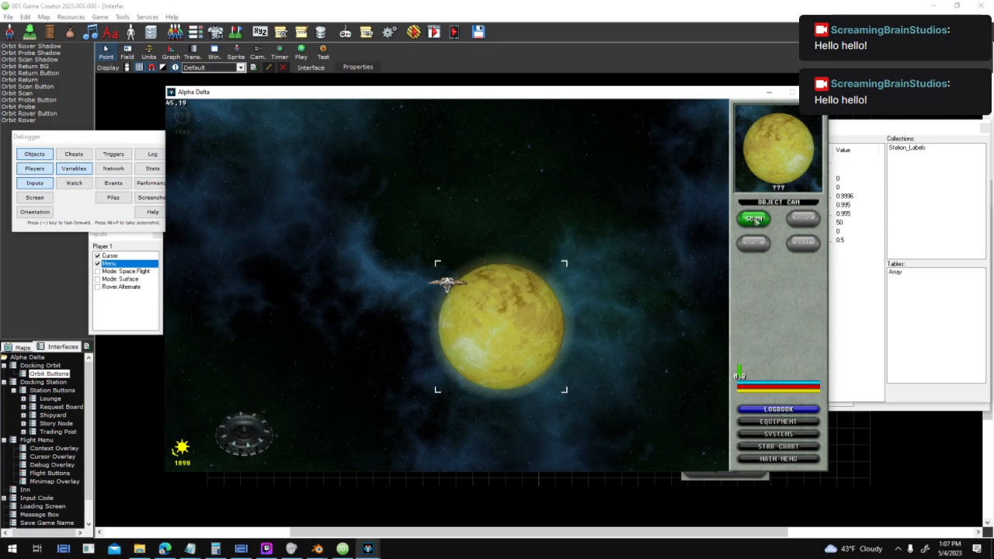
left_click(802, 223)
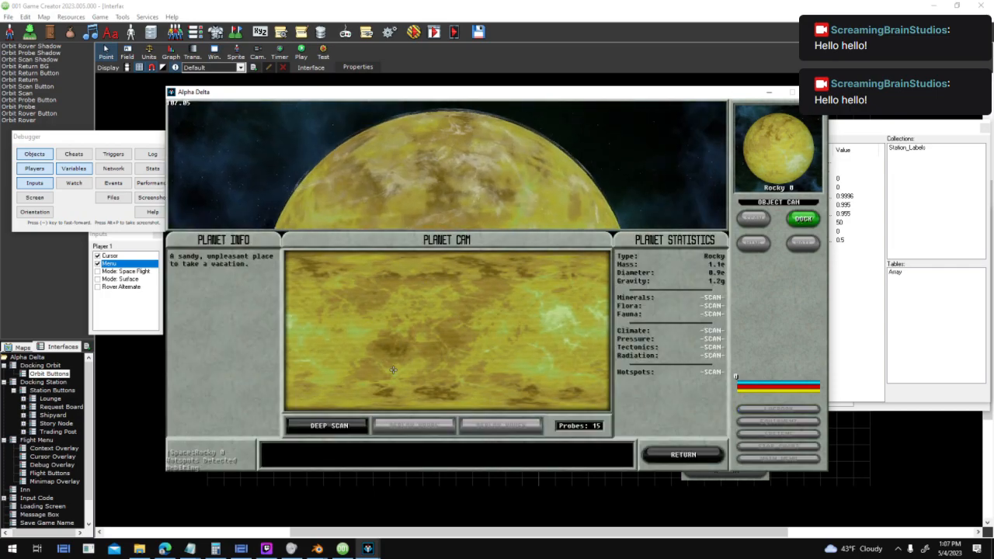
left_click(355, 428)
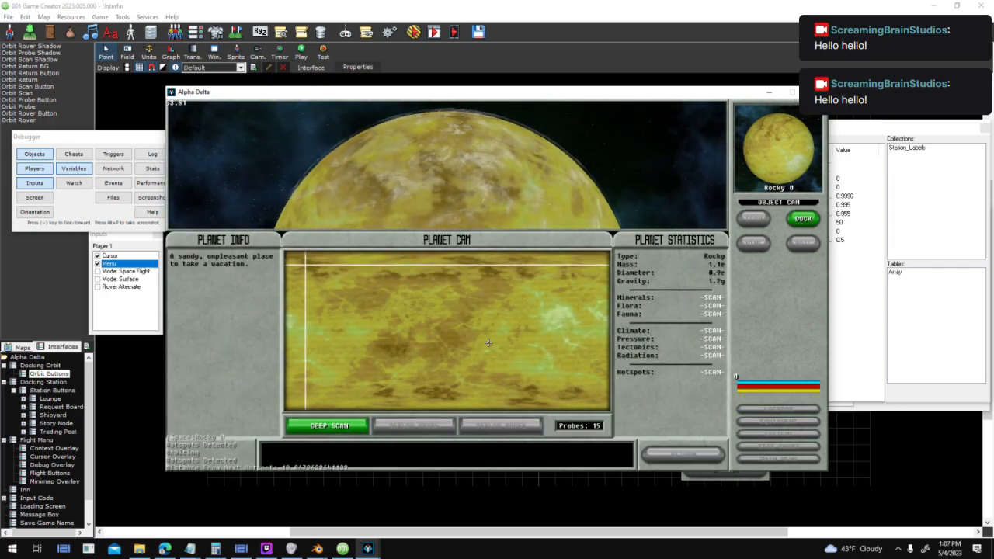
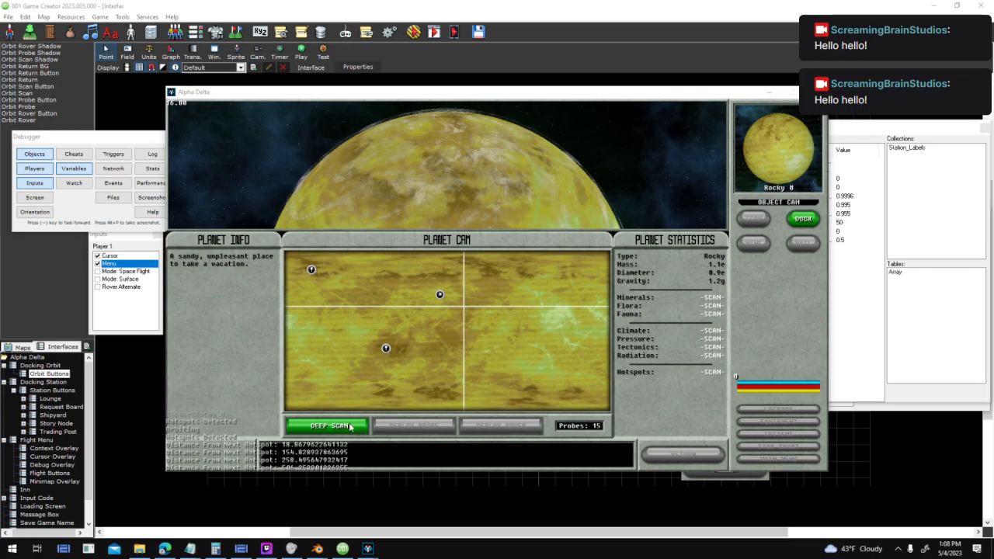
left_click(443, 432)
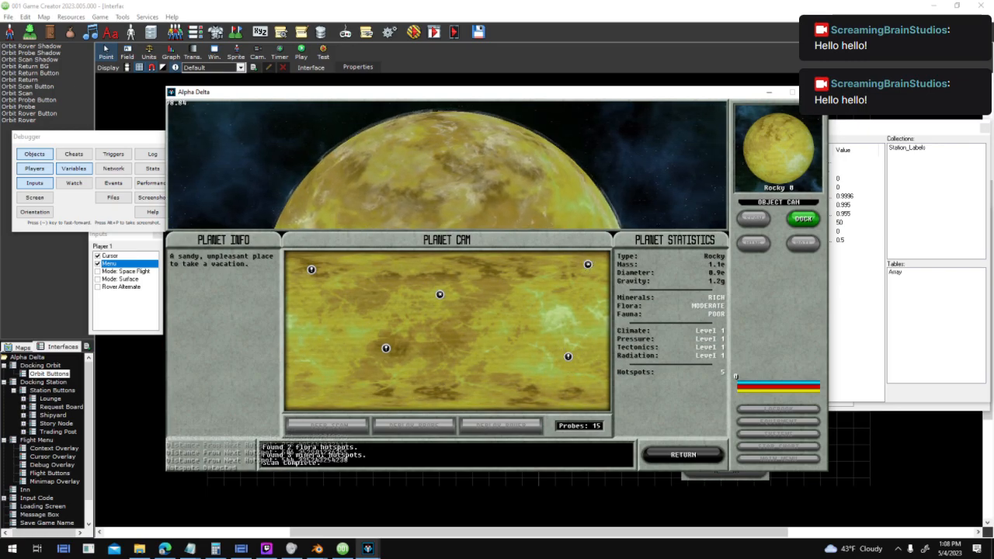
left_click(816, 92)
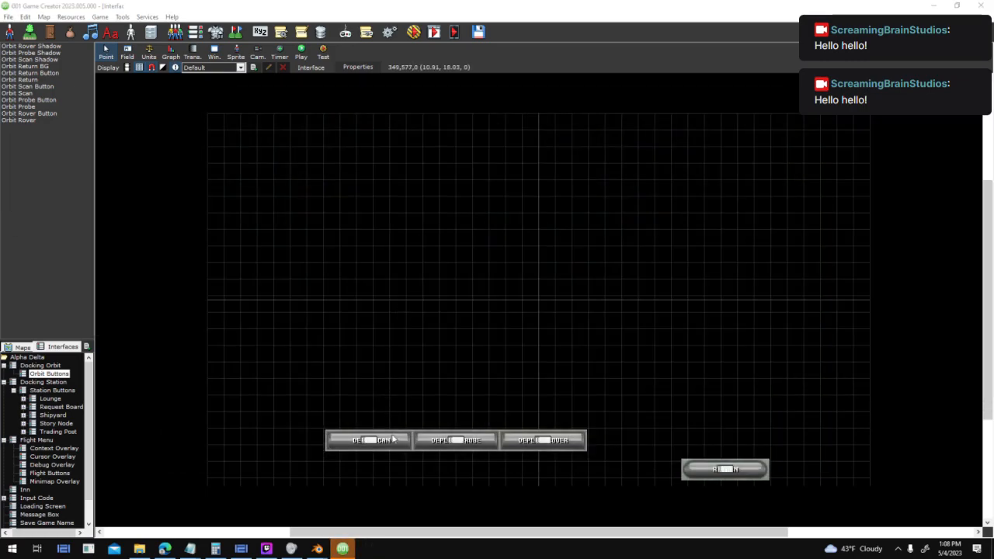
- Open the Activated trigger script of the Orbit Scan field and its Numeric Loop sub script that moves the scanlines
double_click(536, 259)
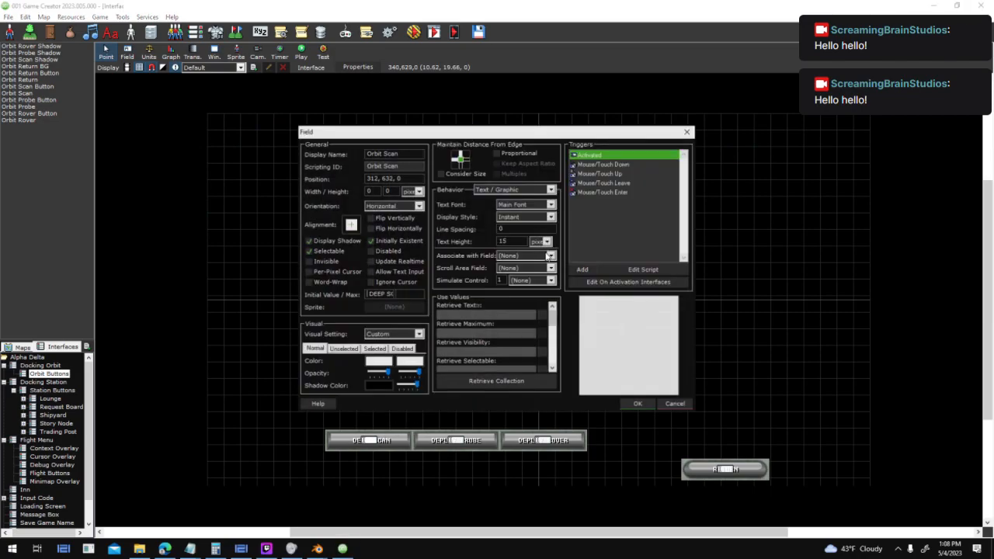
double_click(649, 158)
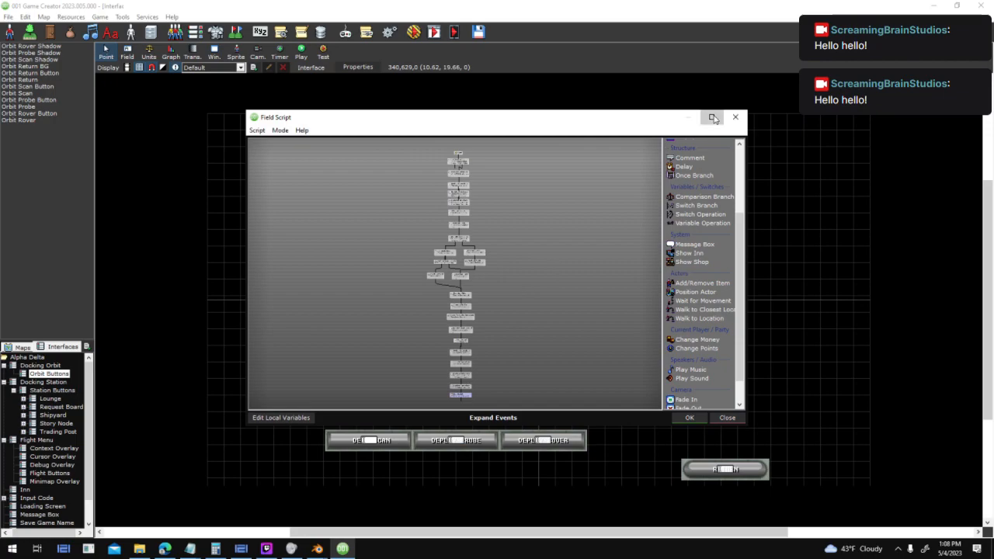
left_click(713, 118)
scroll(507, 312, "up", 4)
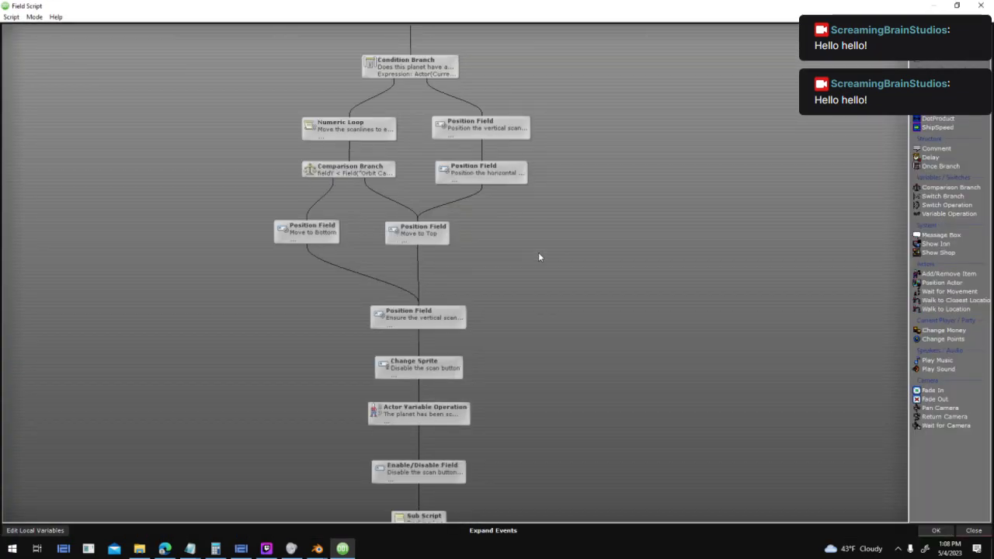
scroll(642, 162, "up", 5)
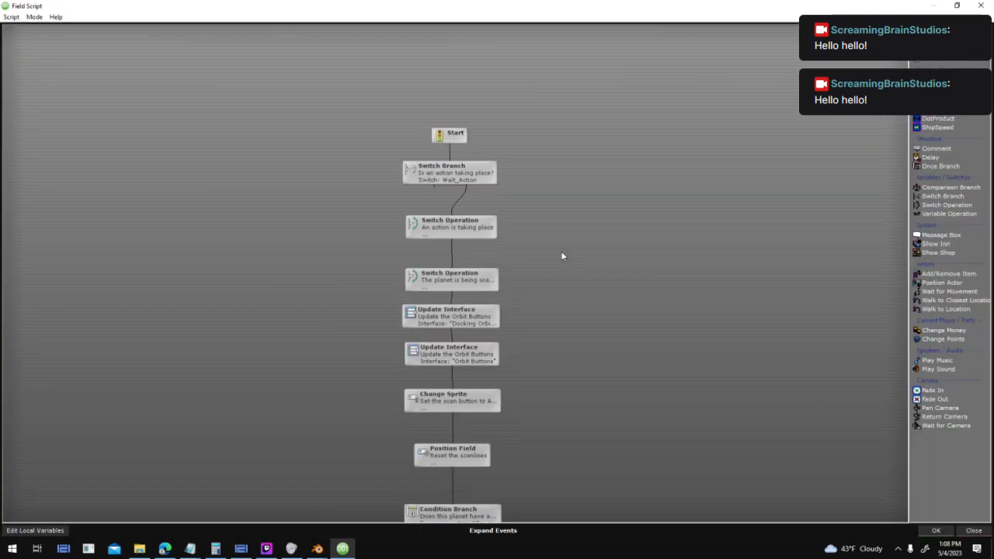
scroll(595, 365, "down", 5)
double_click(417, 202)
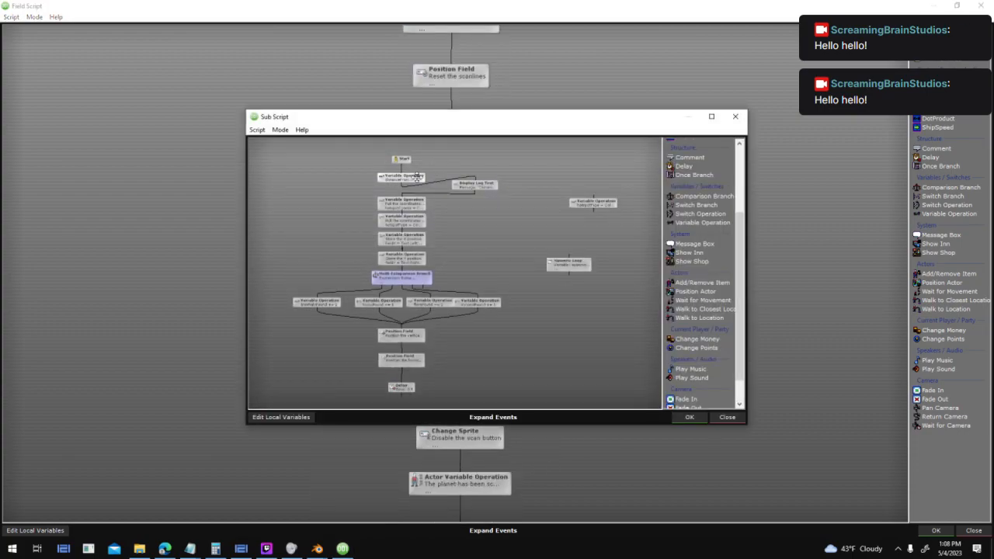
- Set the sub script window aside from the main script and check the distanceFrom variable operation's value expression
left_click(416, 177)
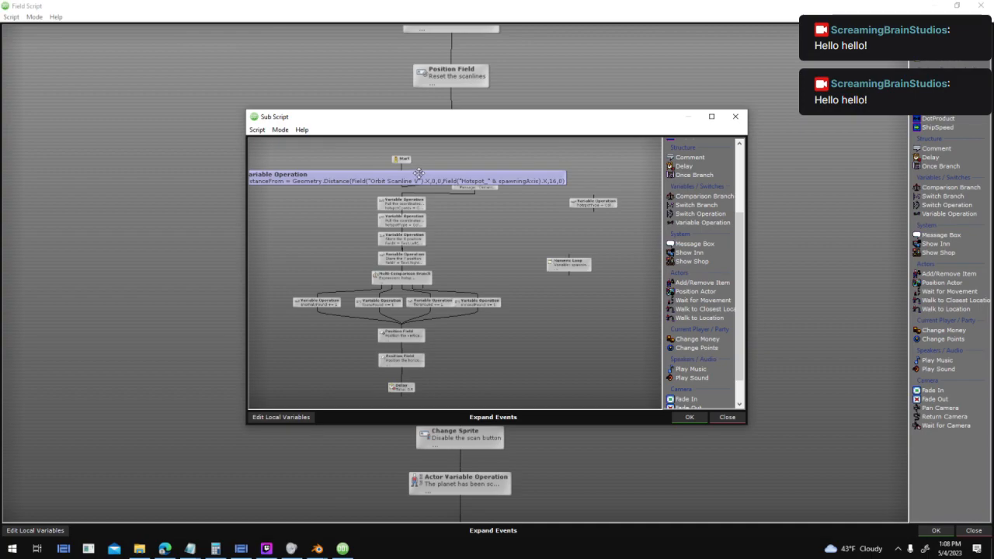
left_click_drag(490, 116, 752, 167)
mouse_move(729, 196)
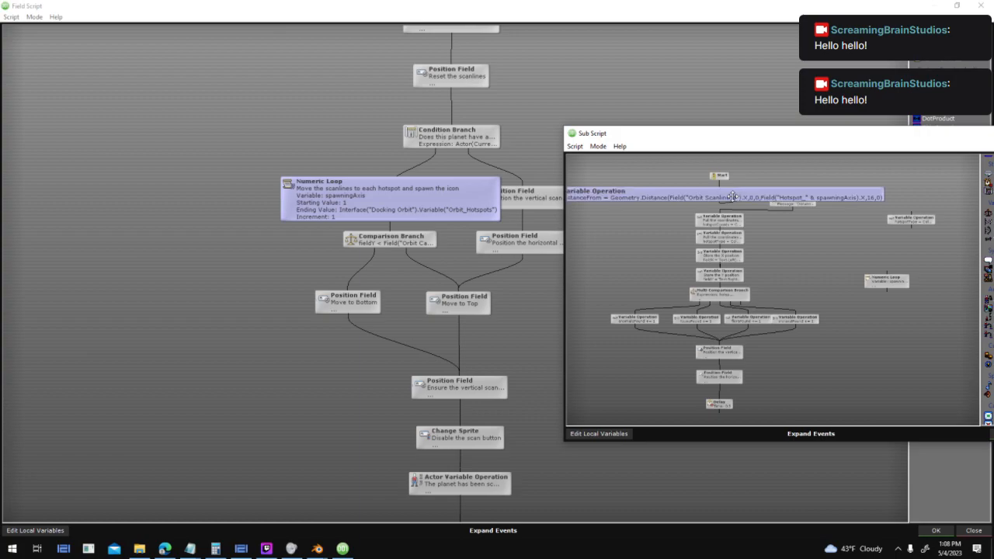
double_click(733, 196)
key("ctrl+a")
left_click(571, 316)
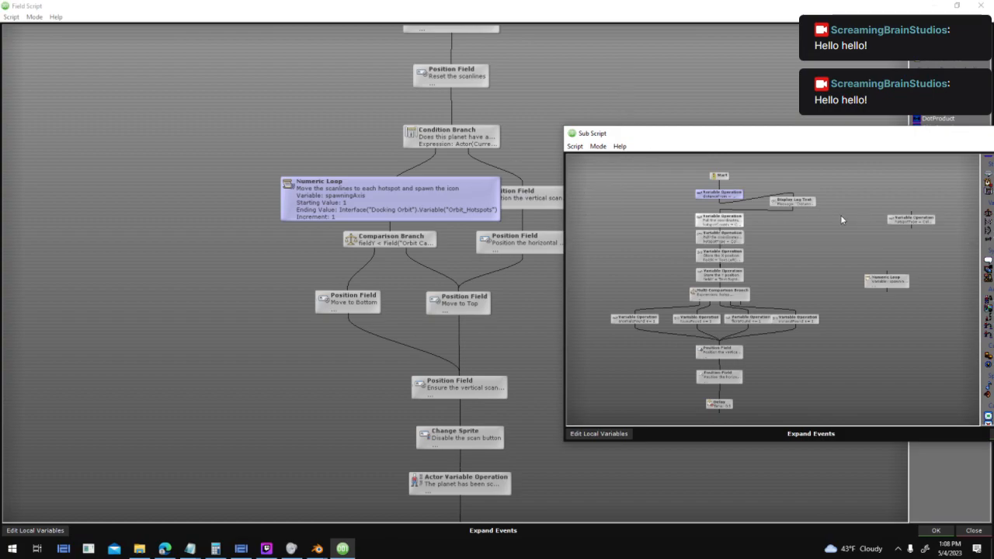
- Check the duration of the sub script's Position Field event that positions the vertical scanline
mouse_move(797, 200)
scroll(781, 380, "up", 1)
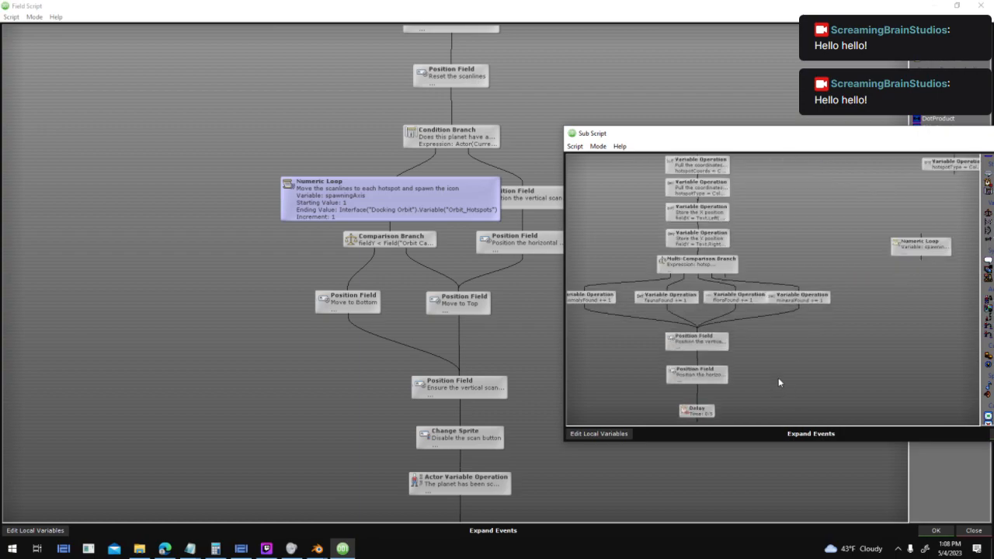
mouse_move(715, 340)
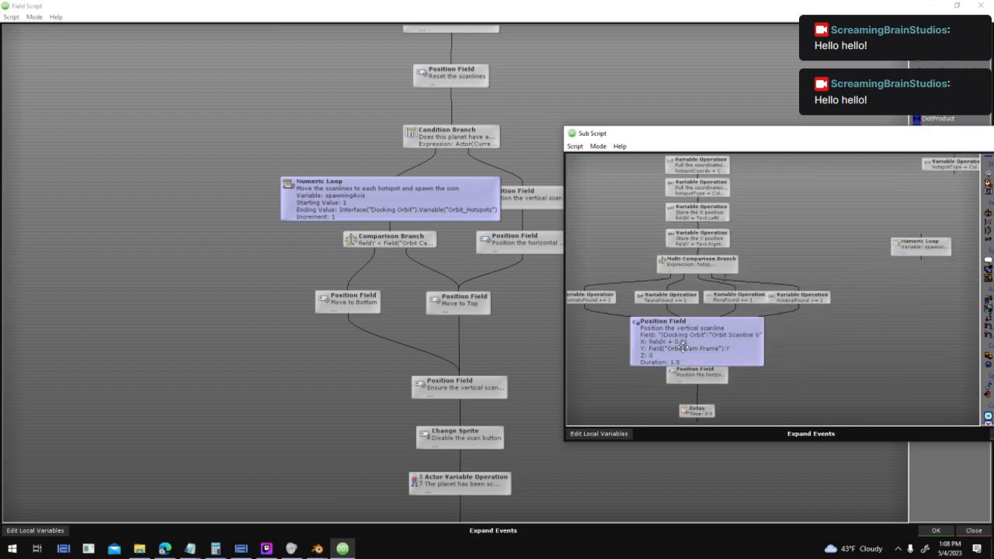
double_click(719, 360)
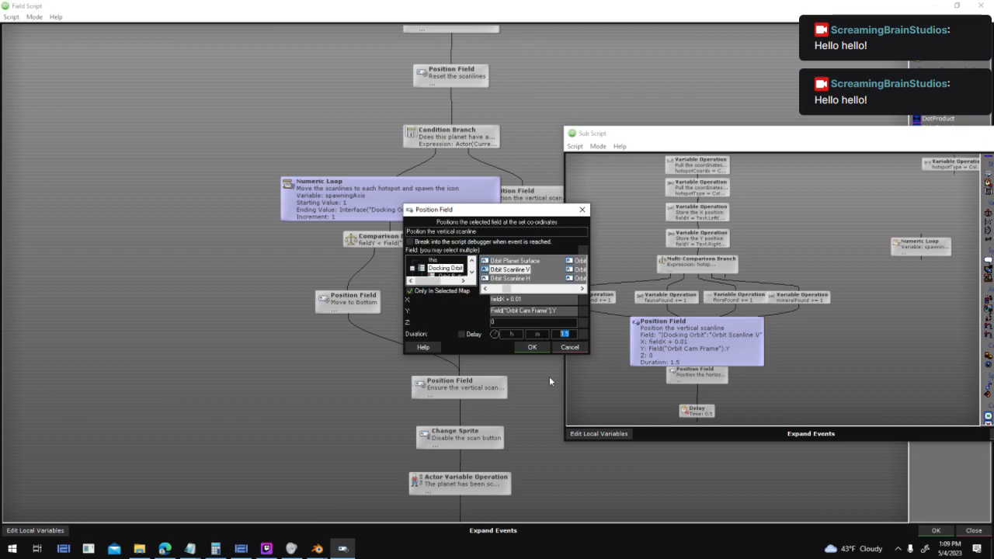
- Switch to Calculator, multiply 18 by 1000, and return to the script editor
left_click(216, 549)
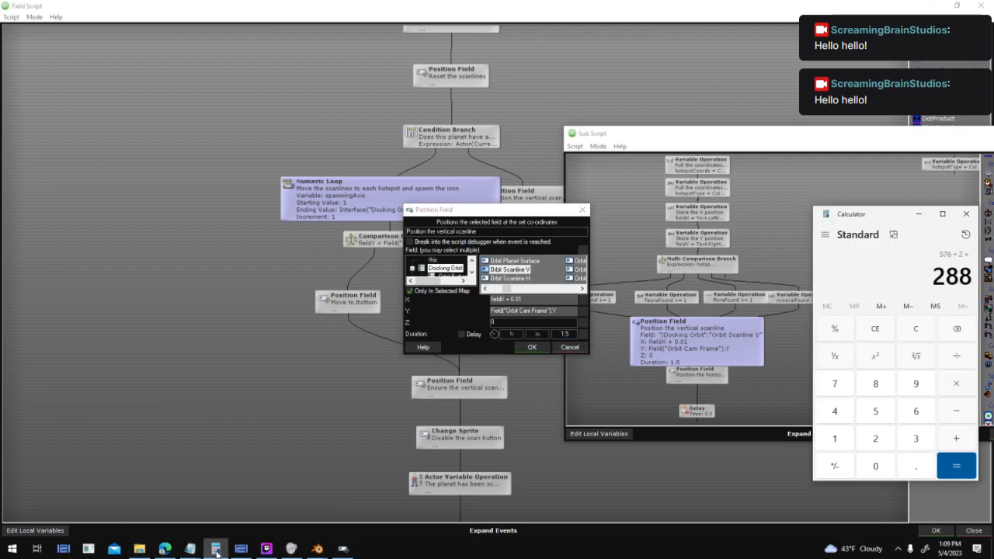
type("18")
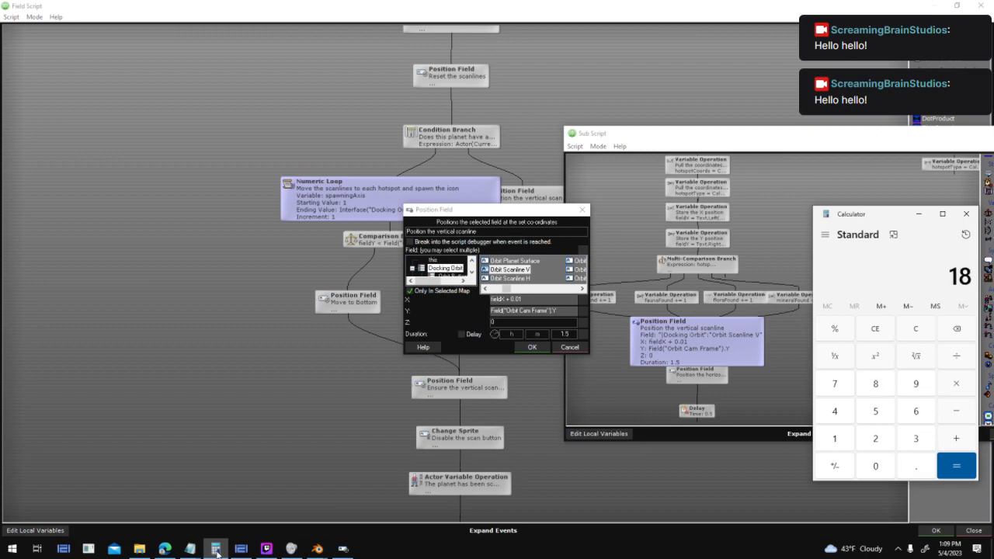
type("*1000")
key("Return")
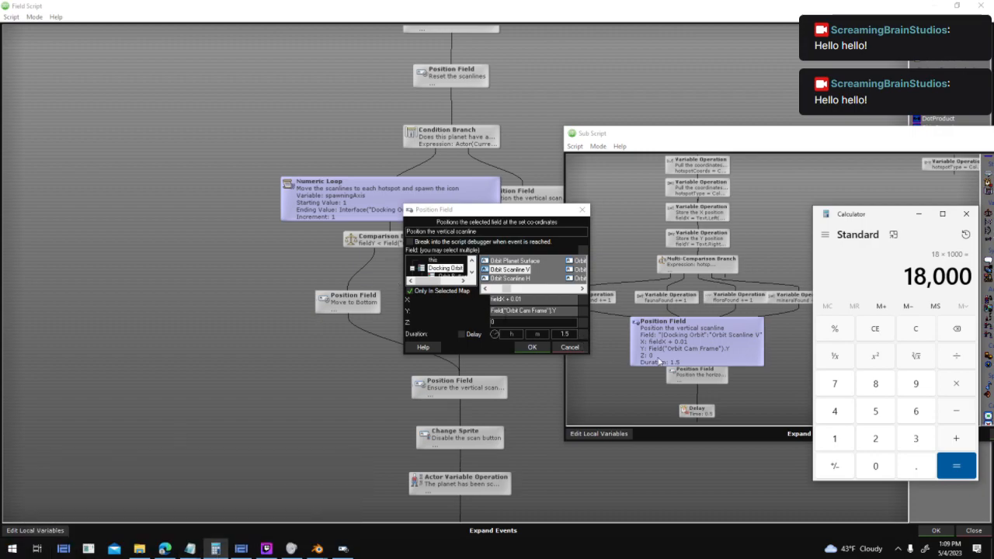
key("BackSpace")
left_click(811, 165)
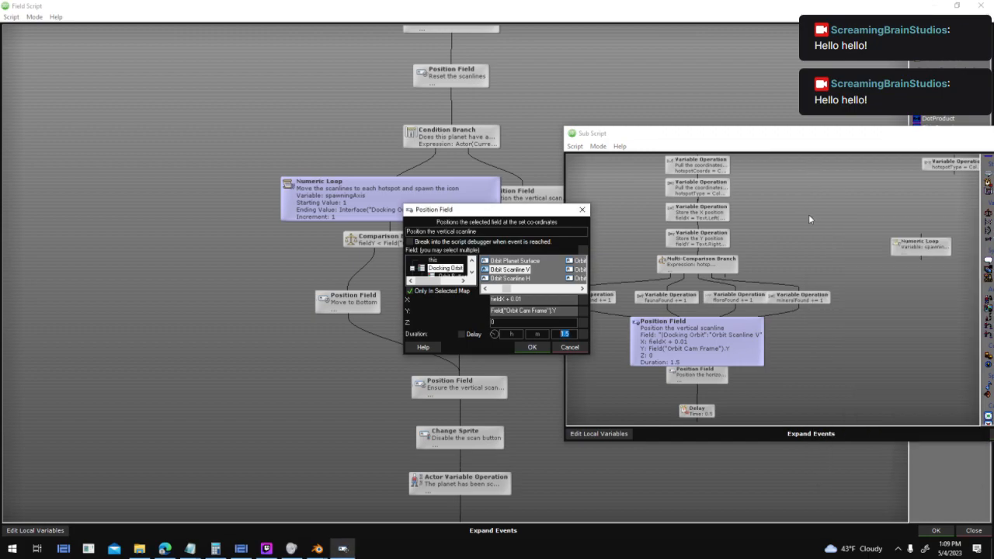
- Discard the Position Field dialog and open the distanceFrom variable operation at the end of its value expression
left_click(570, 350)
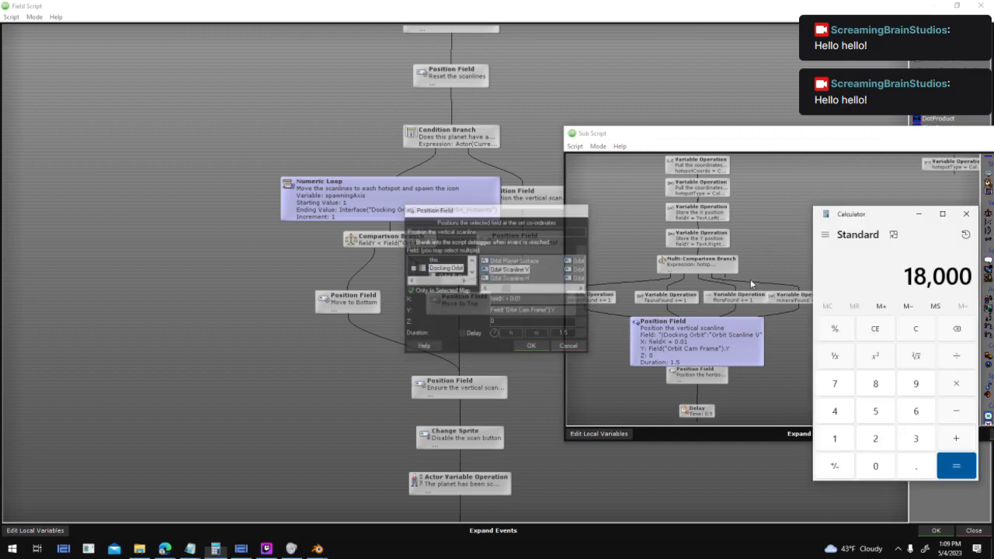
scroll(693, 330, "up", 1)
scroll(694, 325, "up", 1)
middle_click_drag(693, 326, 789, 317)
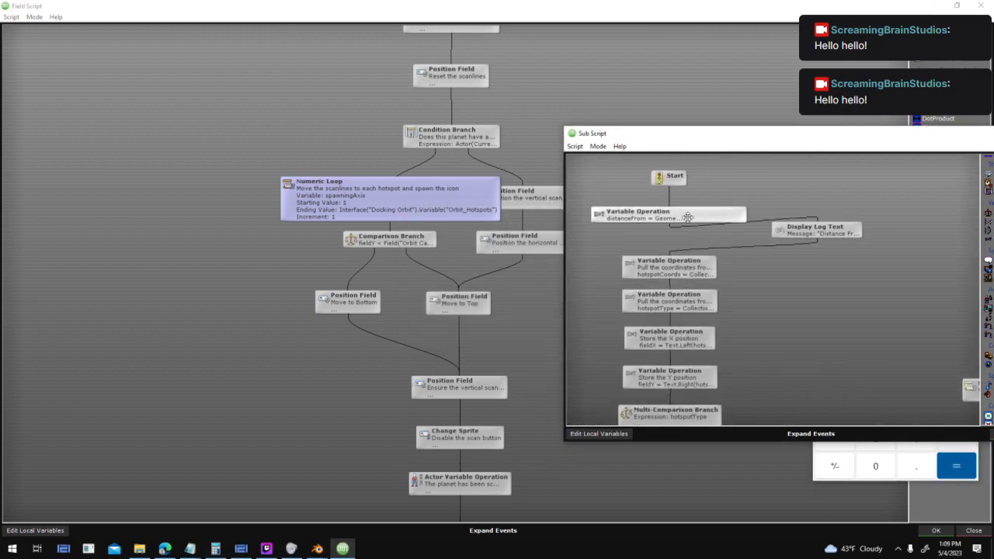
double_click(686, 215)
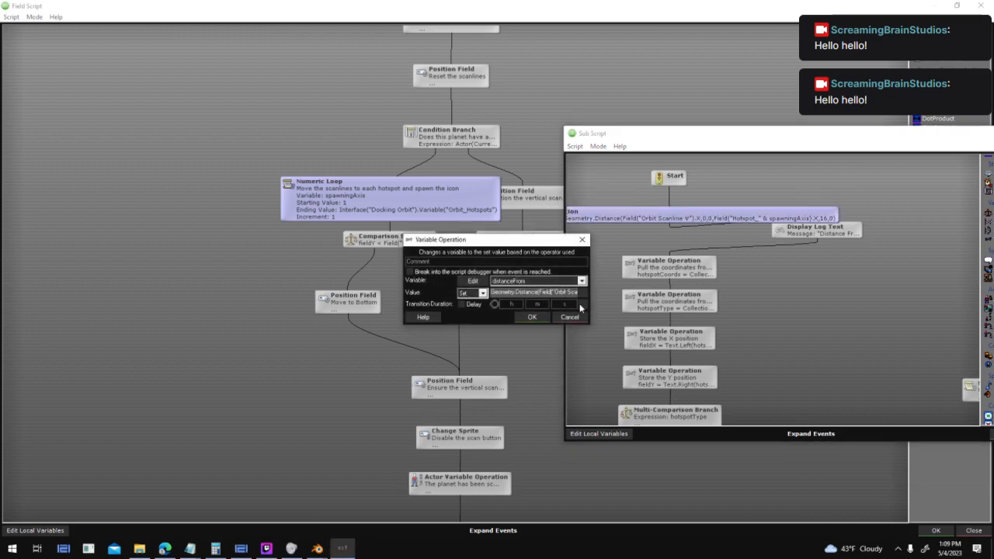
key("End")
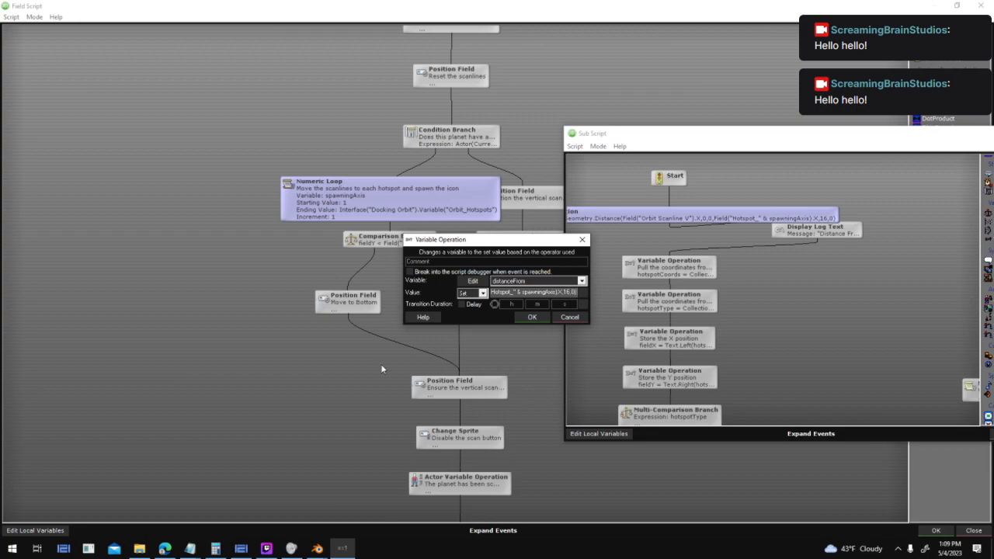
- Switch to Calculator and multiply 18 by 0.8 and by 0.08 to compare possible duration factors
left_click(215, 549)
type("18")
key("Return")
type("*0.8")
key("Return")
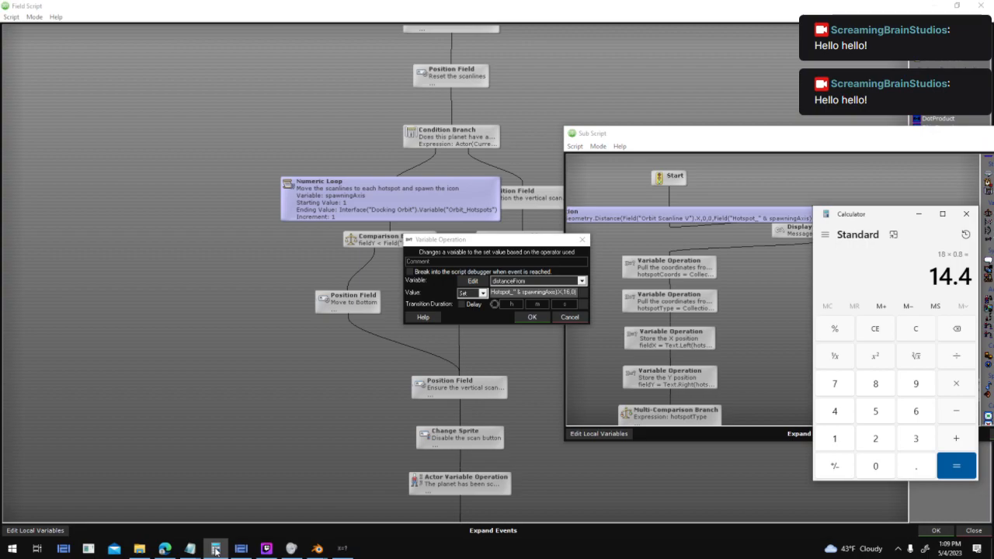
type("18")
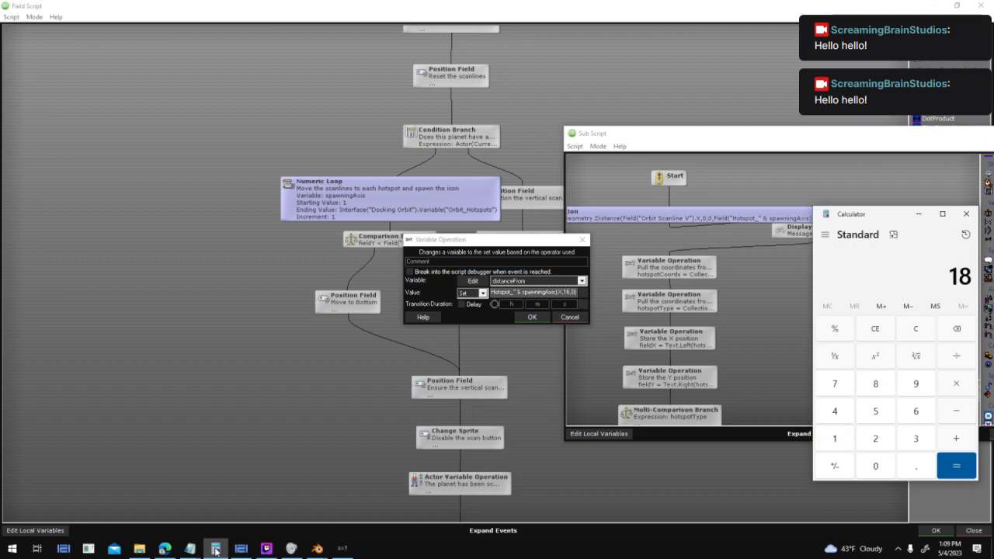
type(" × 0.08")
key("Return")
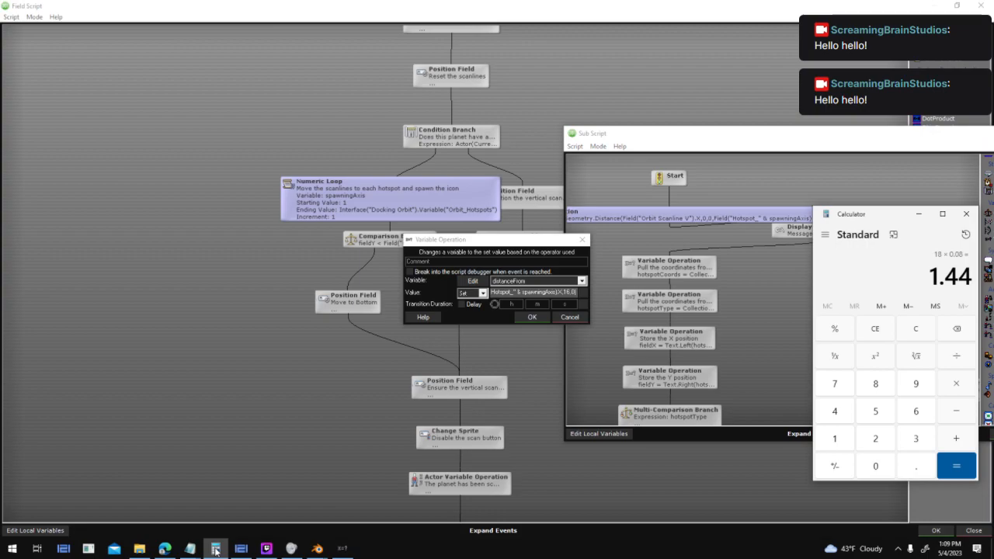
- Calculate 255 times 0.08 to check the factor against a longer distance
type("2")
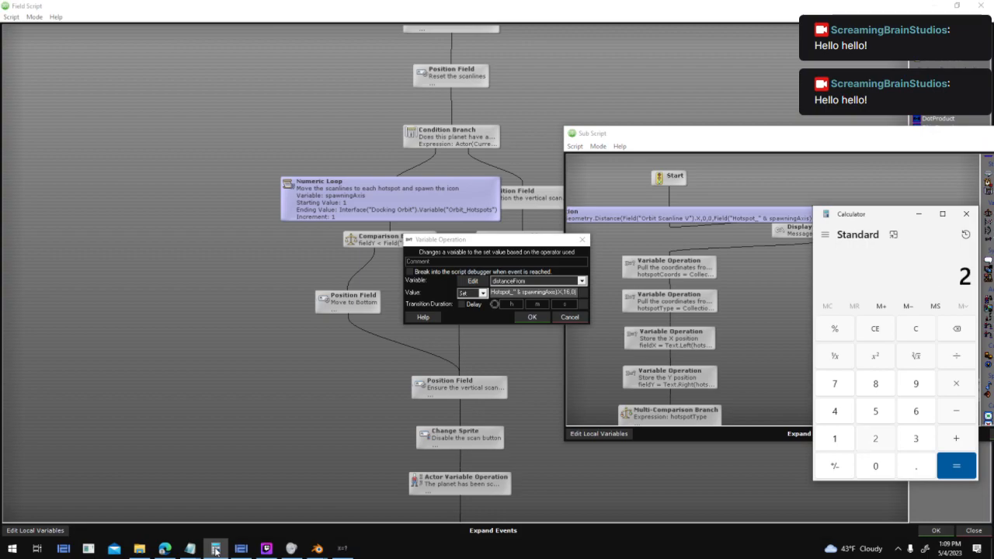
type("55*0.08")
key("Return")
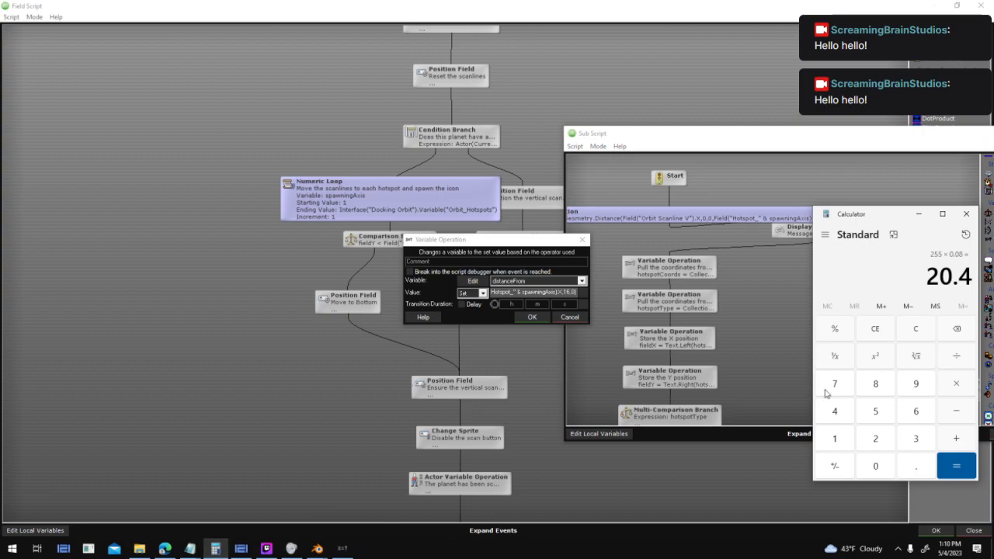
- Calculate the duration with a factor of 0.008 and multiply the result by 1000
type("20*1000")
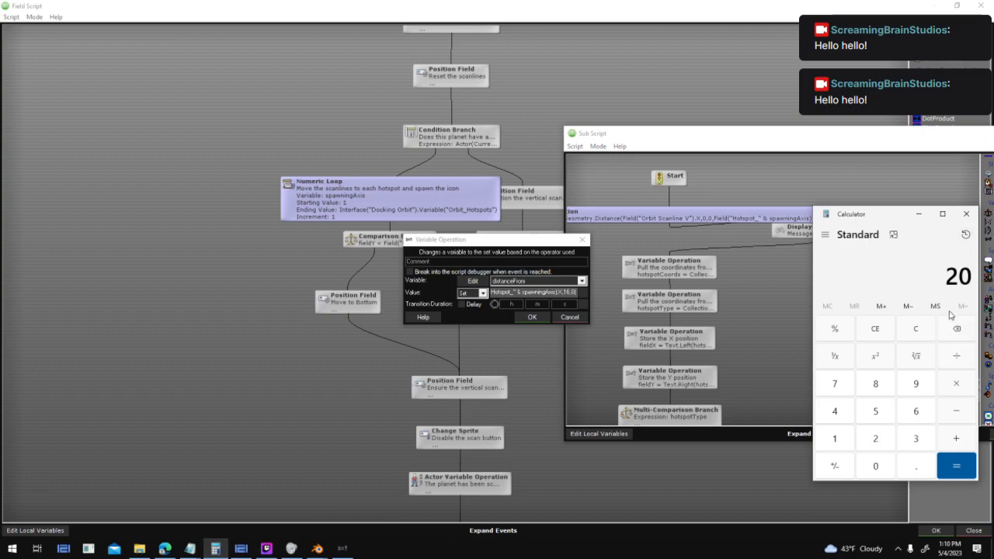
key("Return")
key("Escape")
key("asterisk")
type("0")
type(".008")
key("Return")
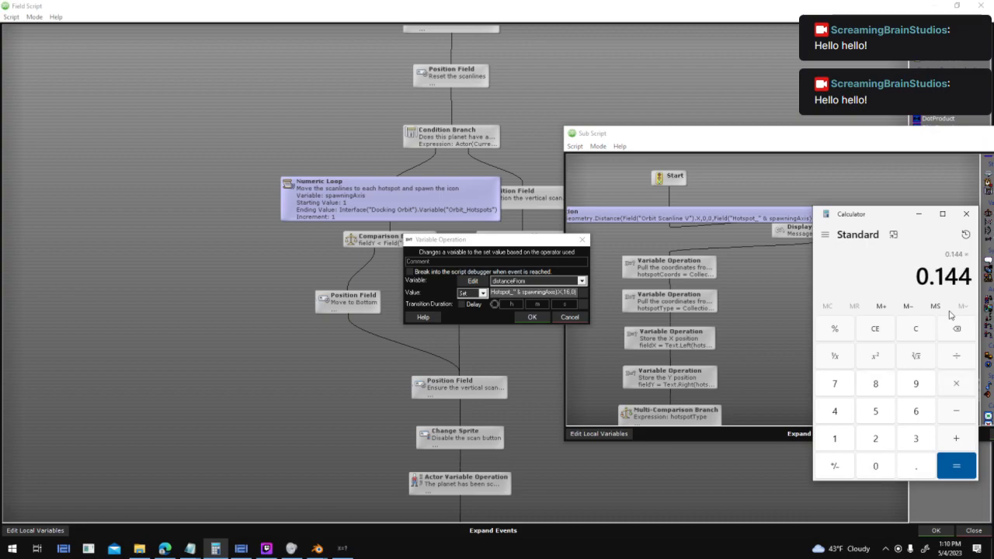
key("asterisk")
type("1000")
key("Return")
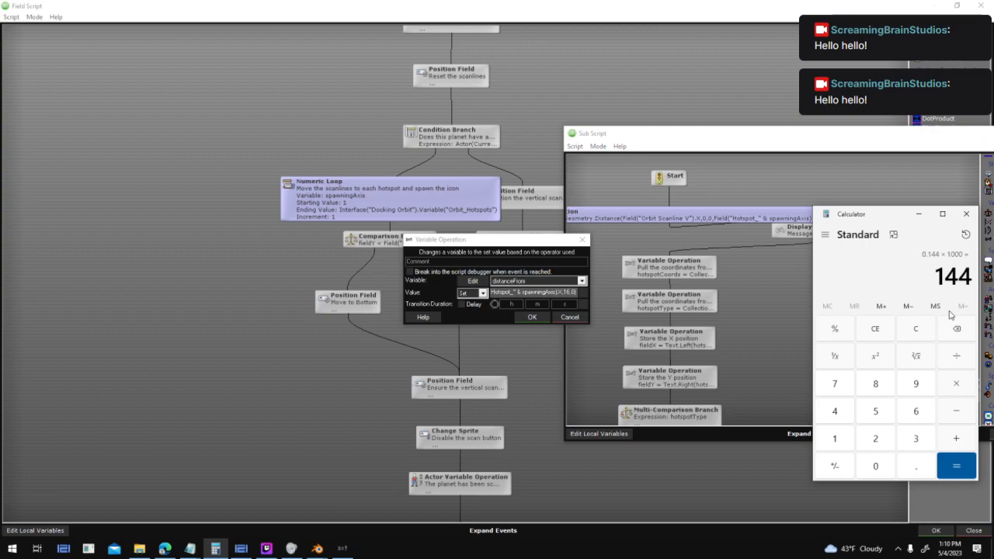
- Append * 0.008 to the distanceFrom variable operation's value expression and apply the change
left_click(573, 308)
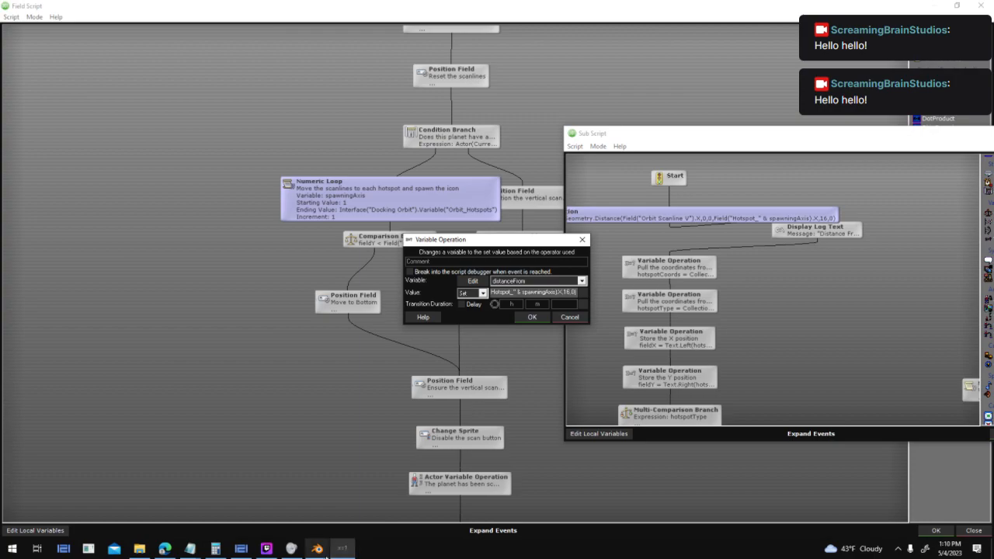
mouse_move(348, 551)
type("* 0.008")
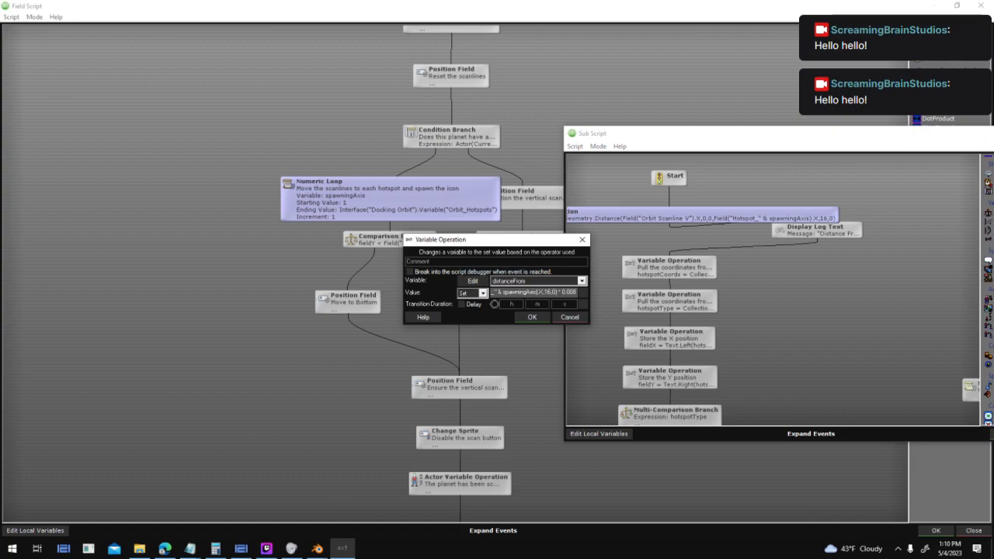
key("Return")
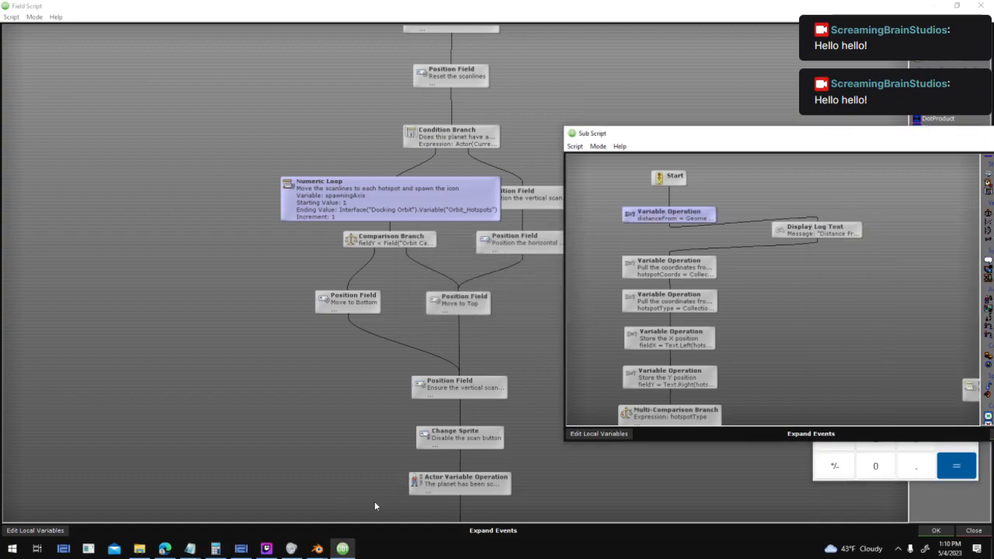
- In Calculator, multiply 18 by 0.005 and the result by 1000 to check a smaller factor, and return to the sub script
left_click(215, 549)
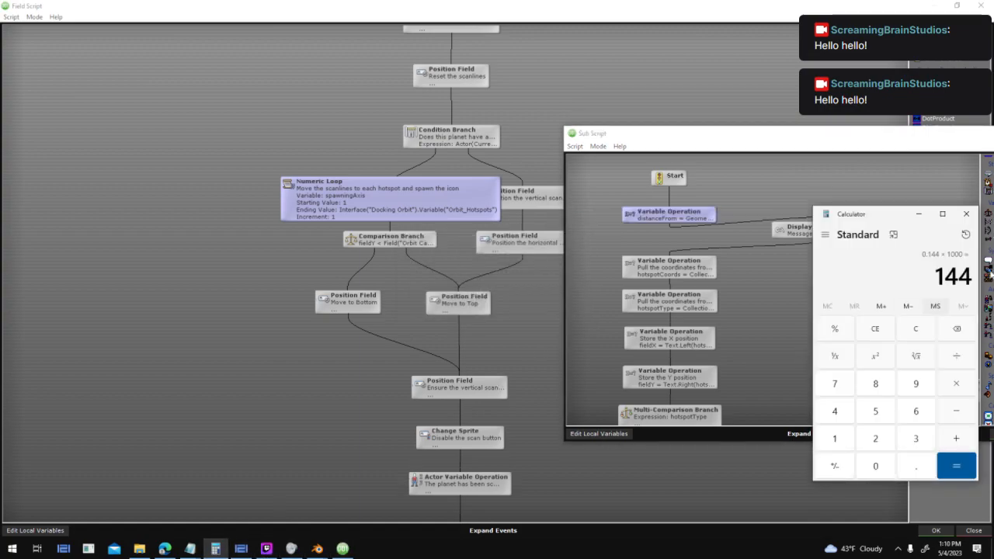
key("Escape")
type("18")
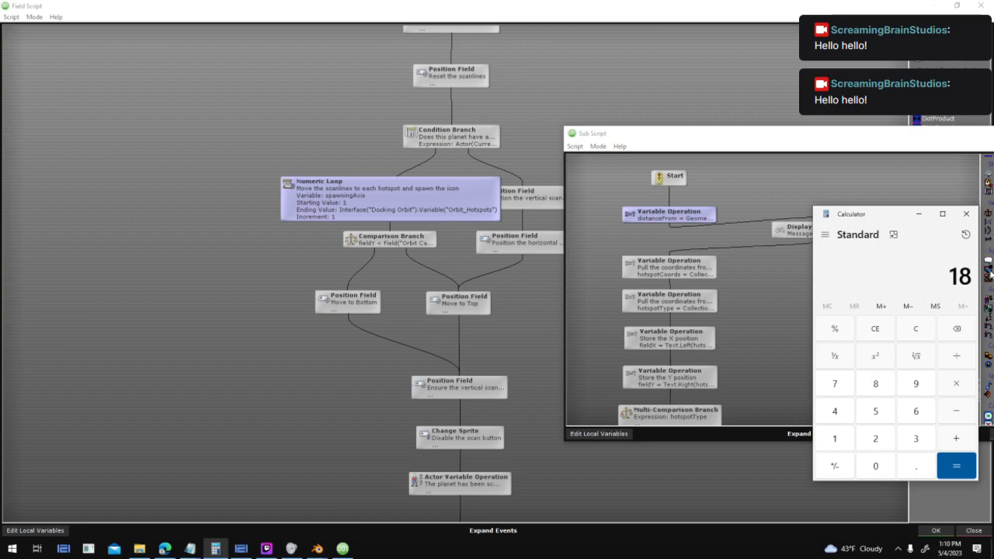
type("*0.005")
key("Return")
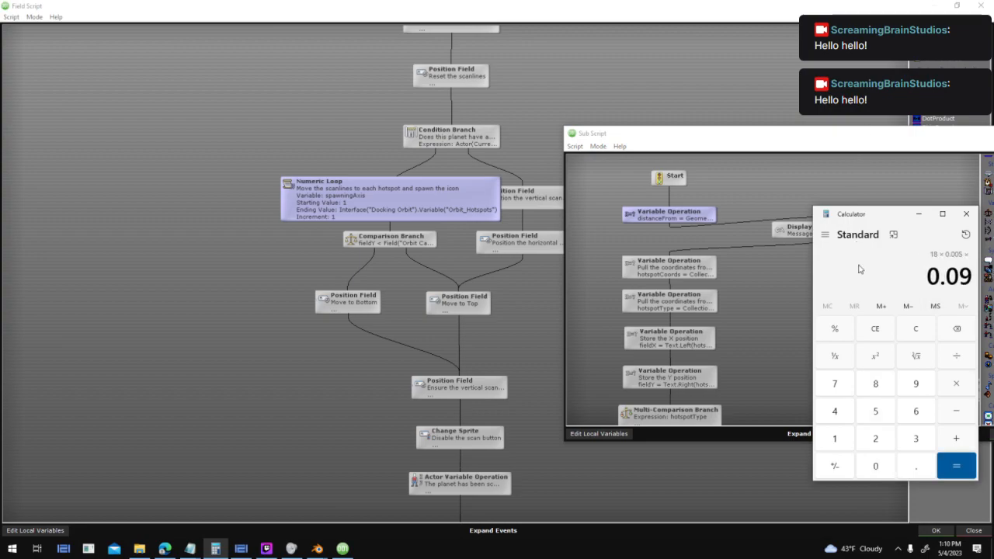
type("1000")
key("Return")
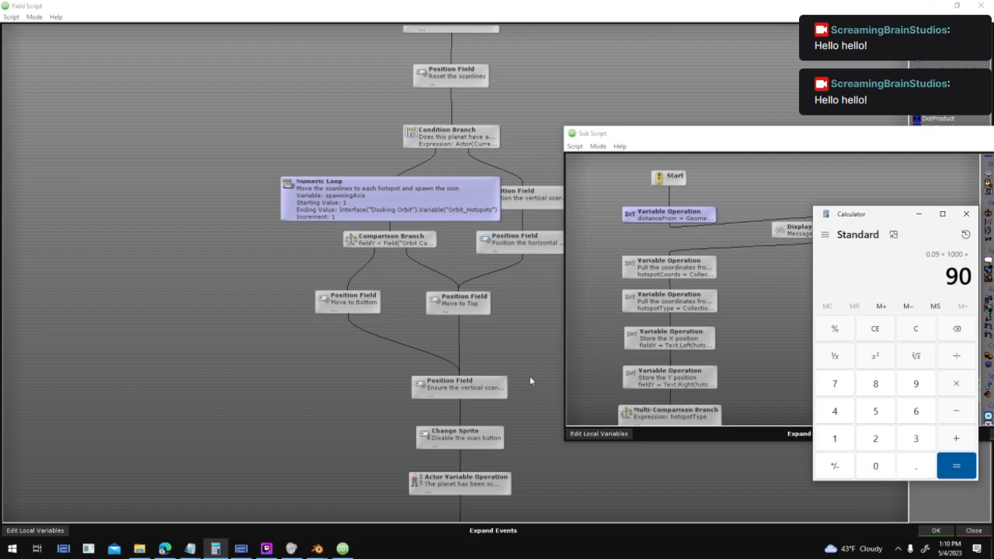
left_click(793, 330)
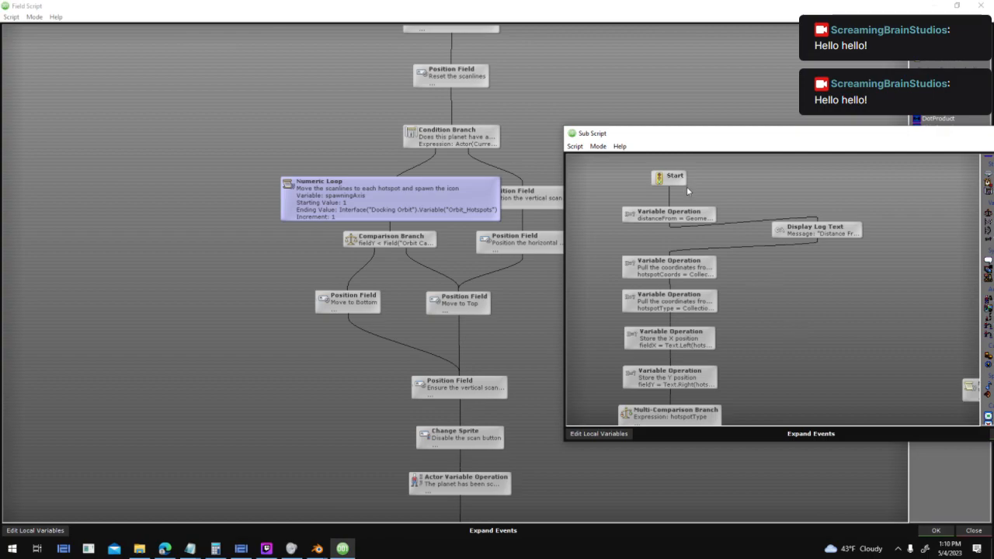
- Set the duration of the loop's vertical scanline Position Field event to distanceFrom * 1000, and copy that expression
mouse_move(672, 218)
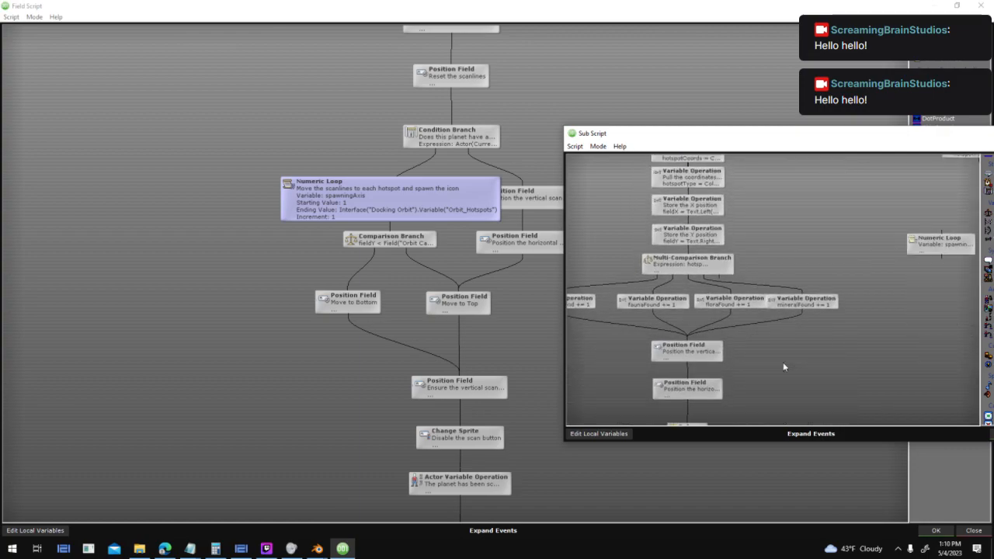
double_click(720, 346)
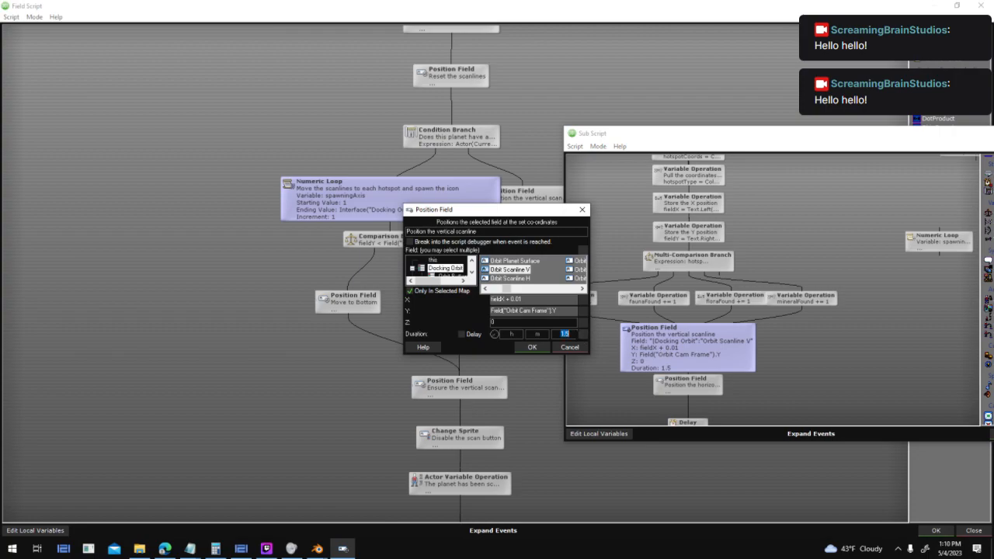
left_click(583, 335)
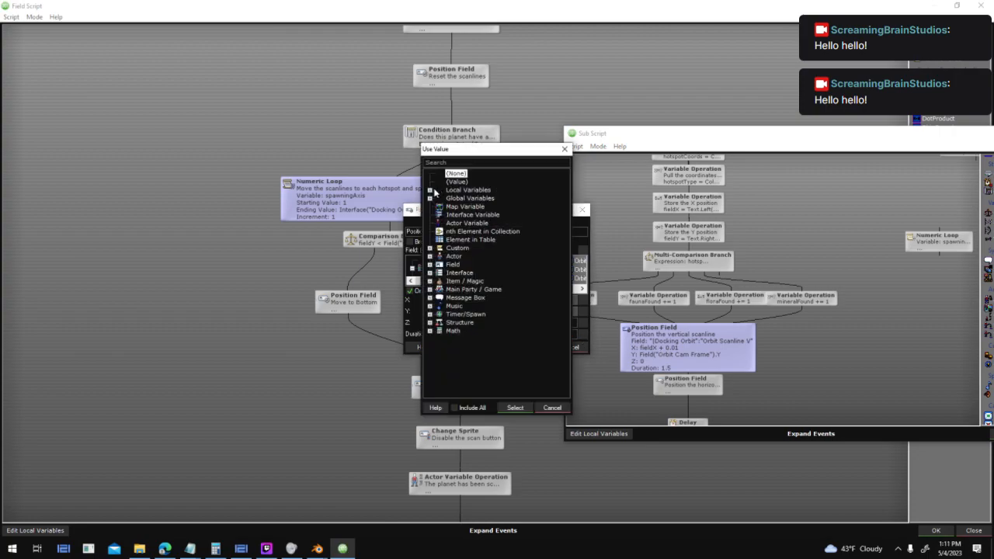
left_click(430, 190)
double_click(475, 273)
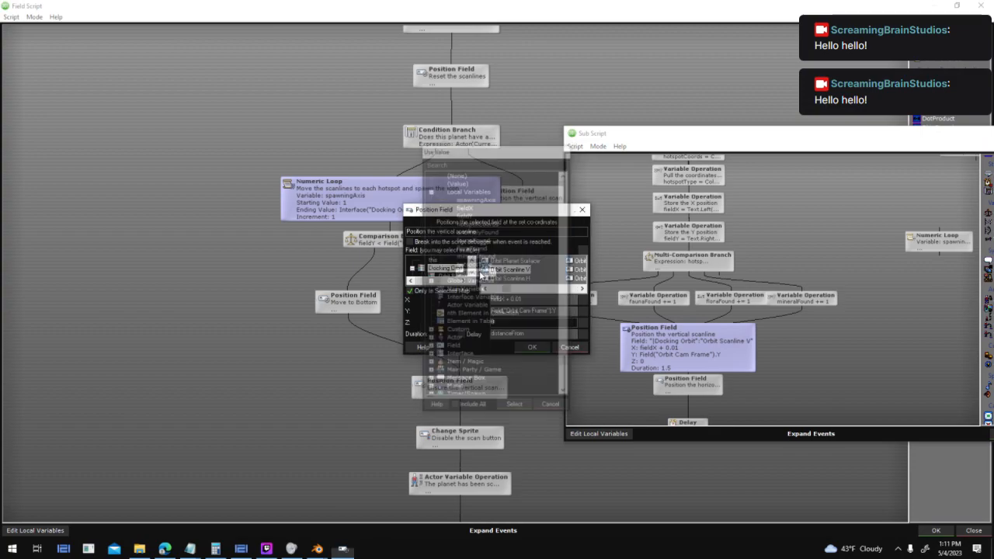
type("*")
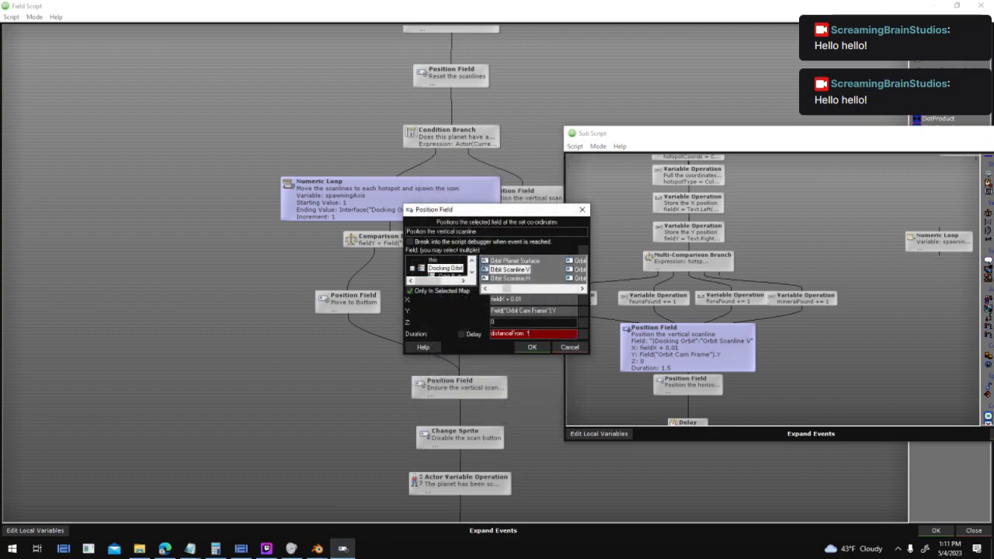
type(" 10")
key("ctrl+a")
key("ctrl+c")
left_click(532, 347)
- Set the duration of the loop's horizontal scanline Position Field event to the copied distanceFrom * 1000 expression
left_click(687, 383)
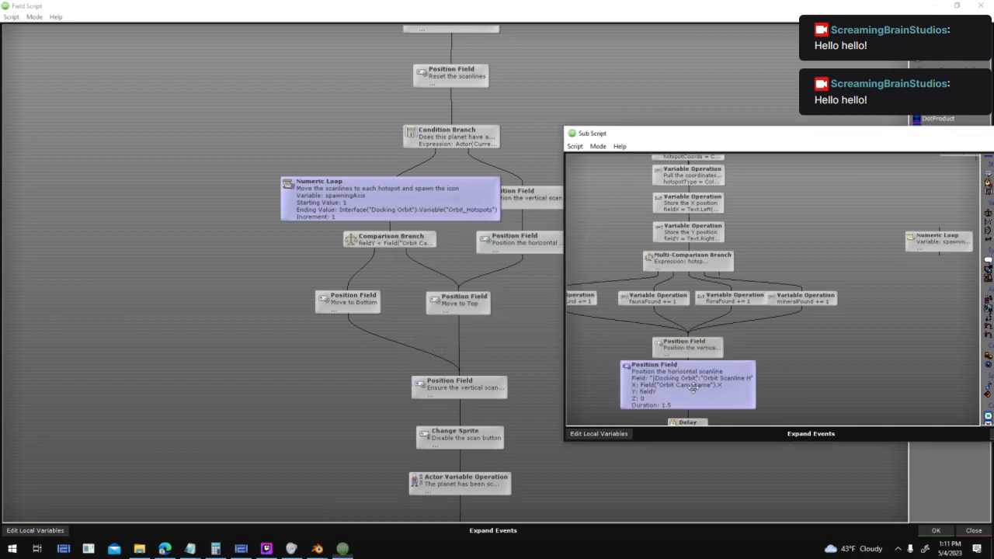
double_click(687, 382)
left_click(582, 335)
double_click(457, 185)
key("ctrl+v")
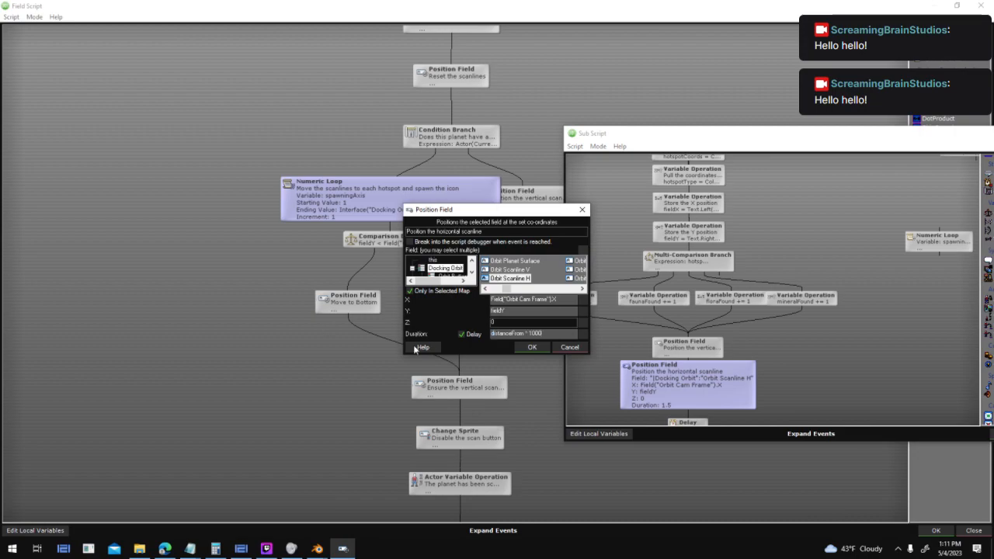
left_click(533, 347)
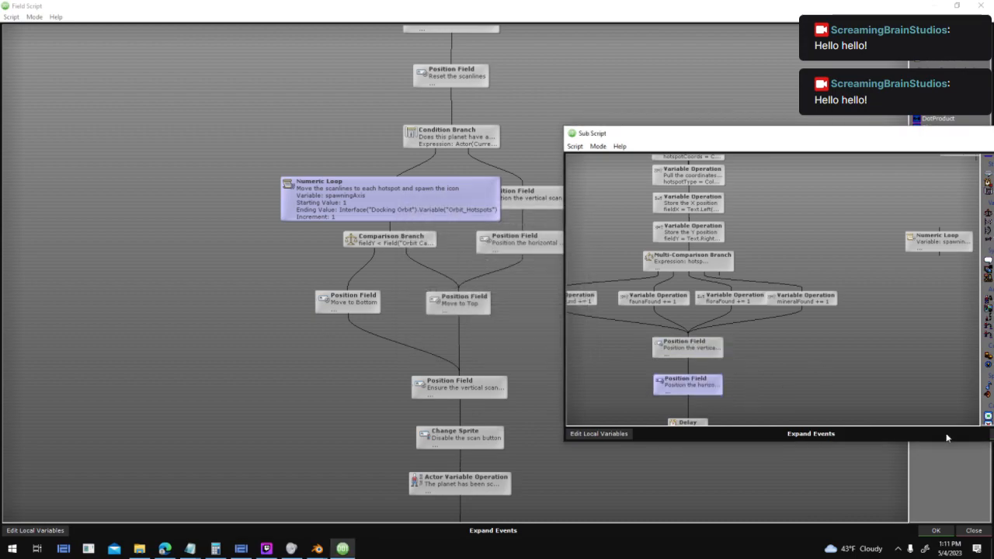
- Accept the sub script, field script and field changes, and launch the game for a debug test
left_click(672, 361)
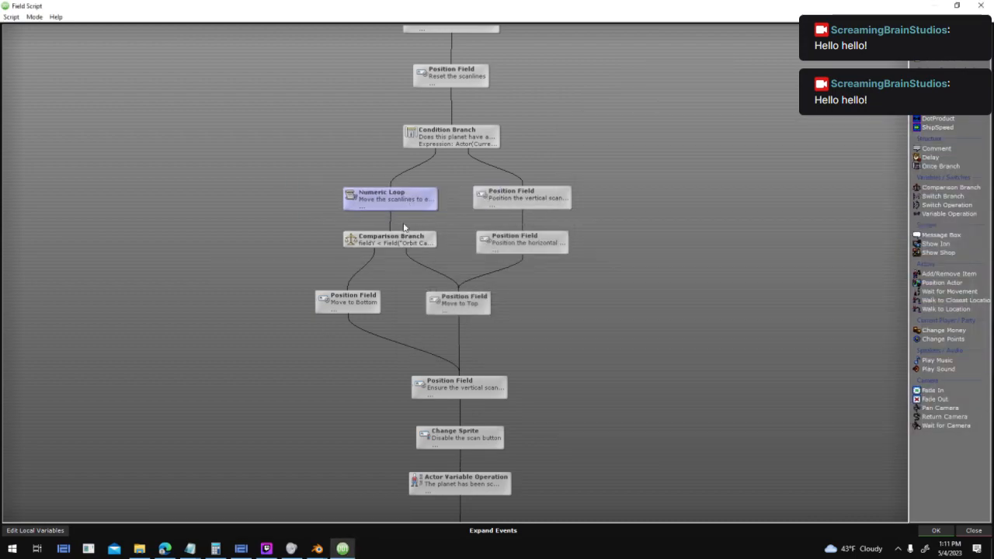
left_click(936, 532)
left_click(641, 403)
left_click(409, 36)
key("Return")
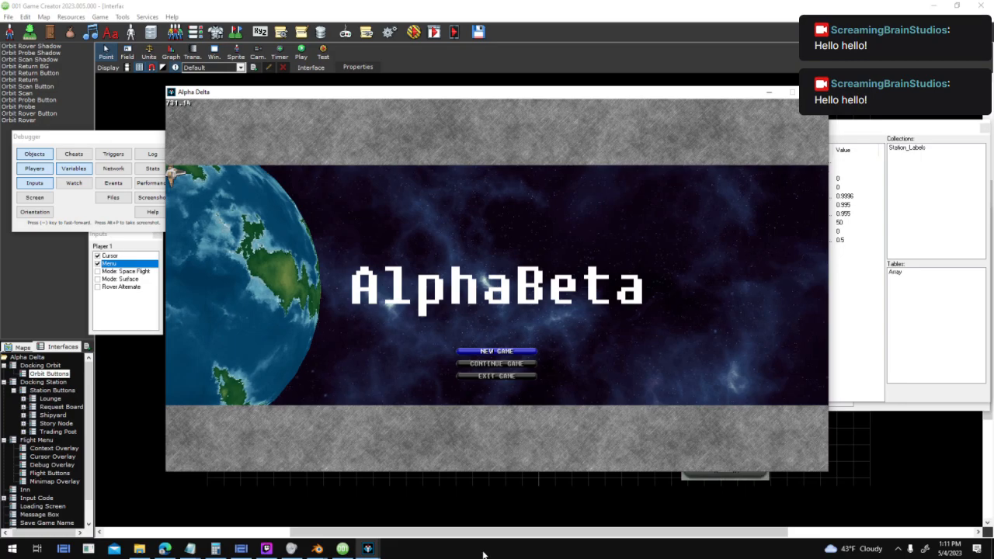
- Start a new game, fly the ship toward the nearby yellow planet and target it
left_click(492, 351)
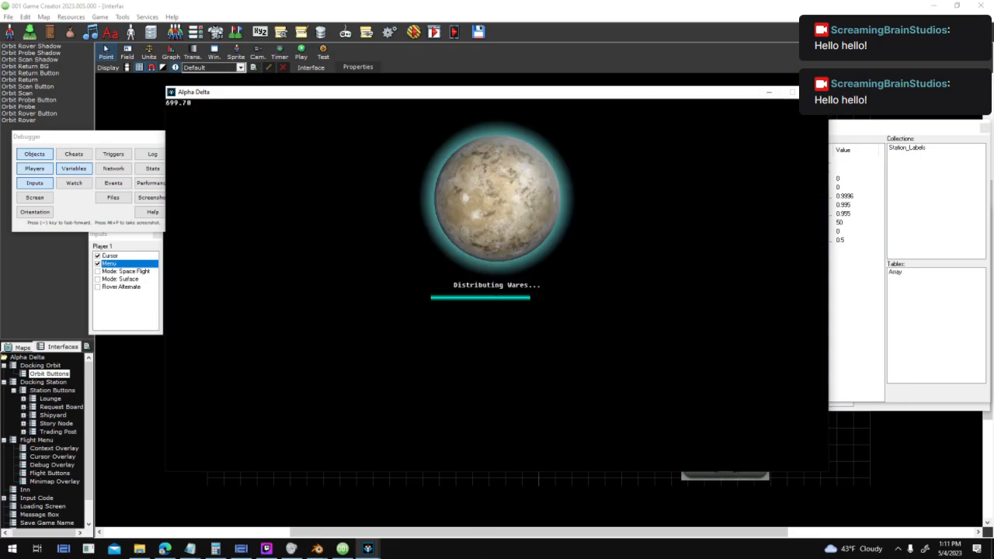
key("w")
key("a")
key("w")
key("a")
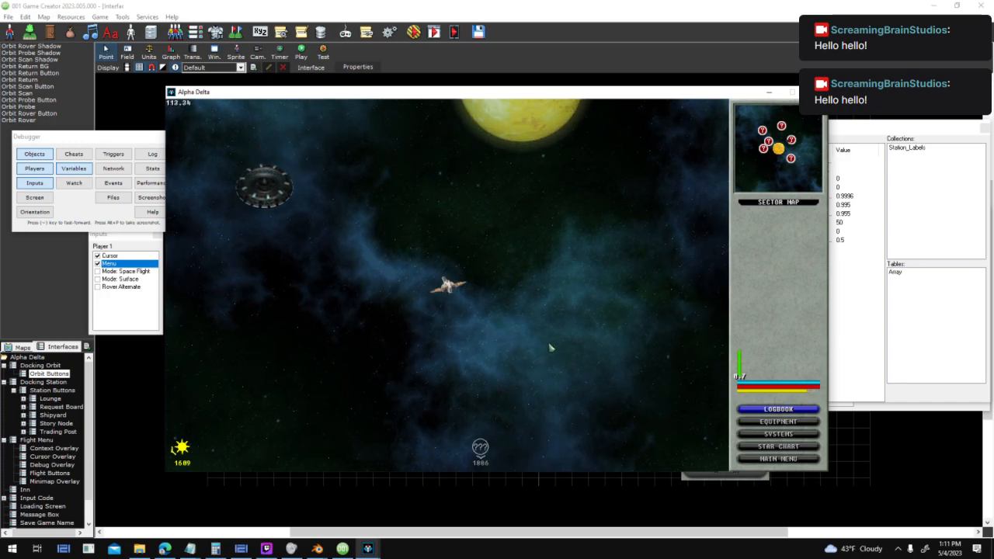
key("d")
left_click(483, 146)
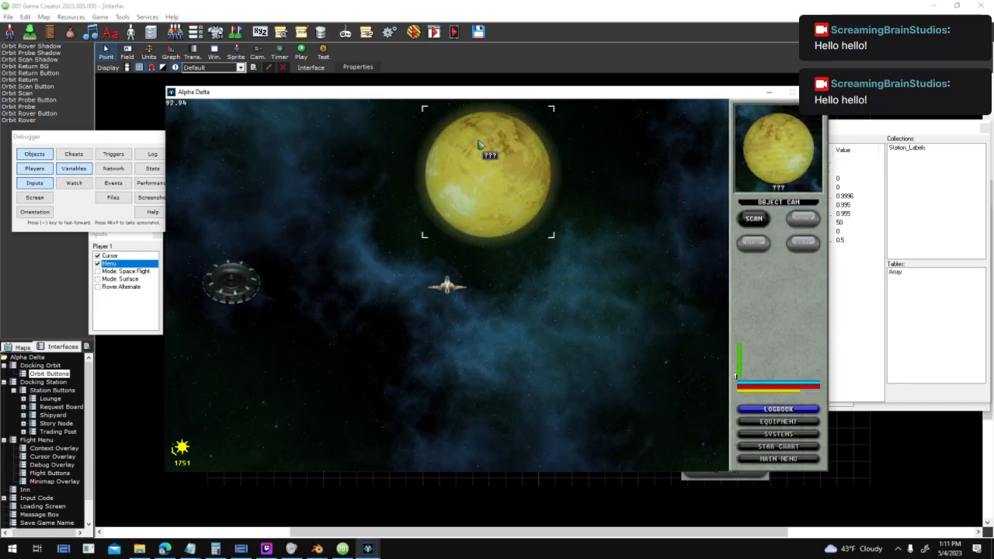
- Scan and dock with the yellow planet, run the deep scan to observe the scanline timing, and end the test
left_click(753, 218)
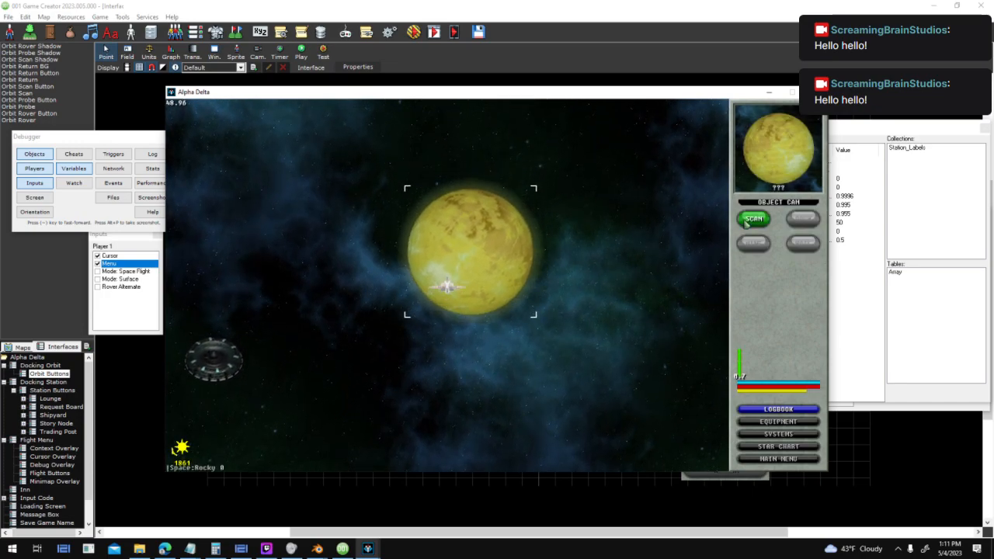
left_click(812, 223)
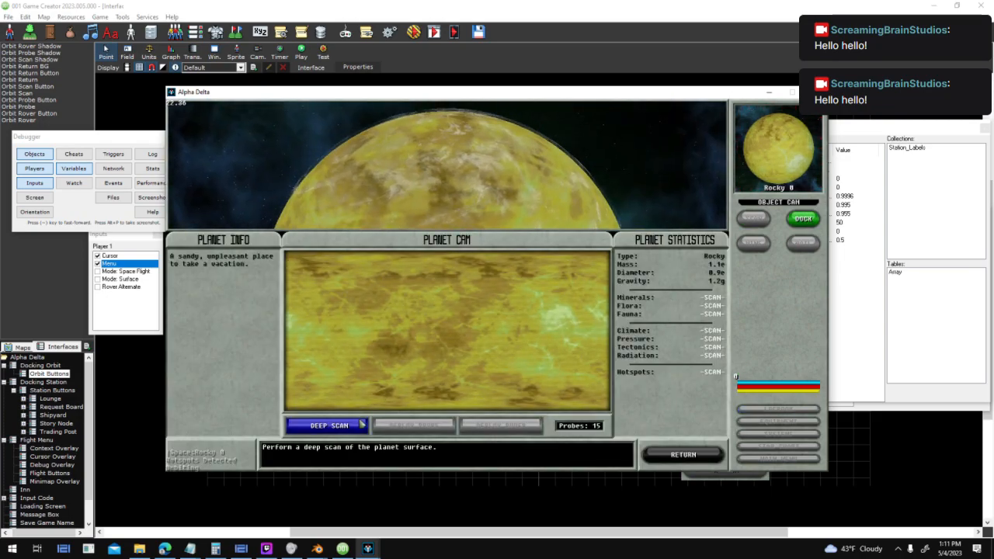
left_click(330, 426)
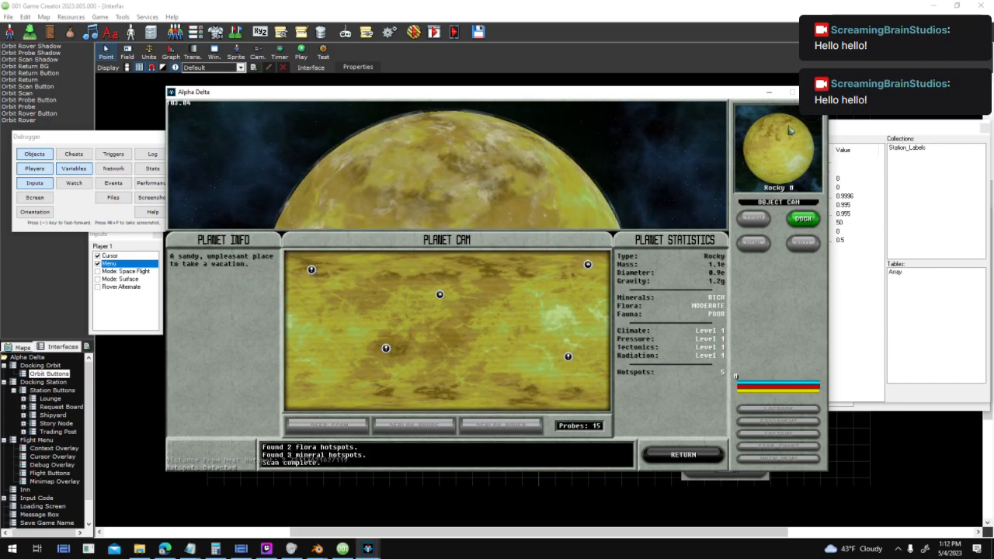
left_click(816, 92)
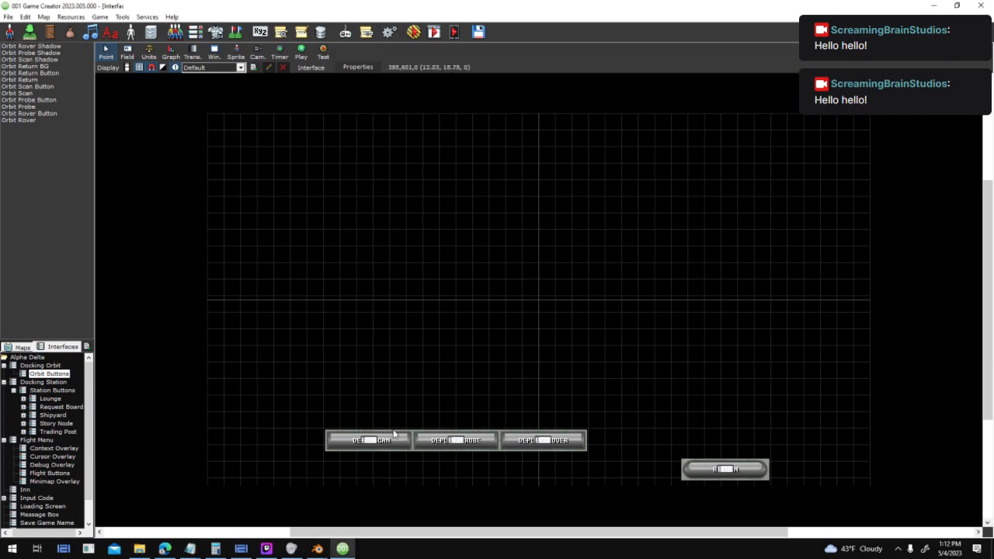
- Reopen the Deep Scan button's script and the vertical scanline's Position Field event inside the hotspot loop
double_click(387, 440)
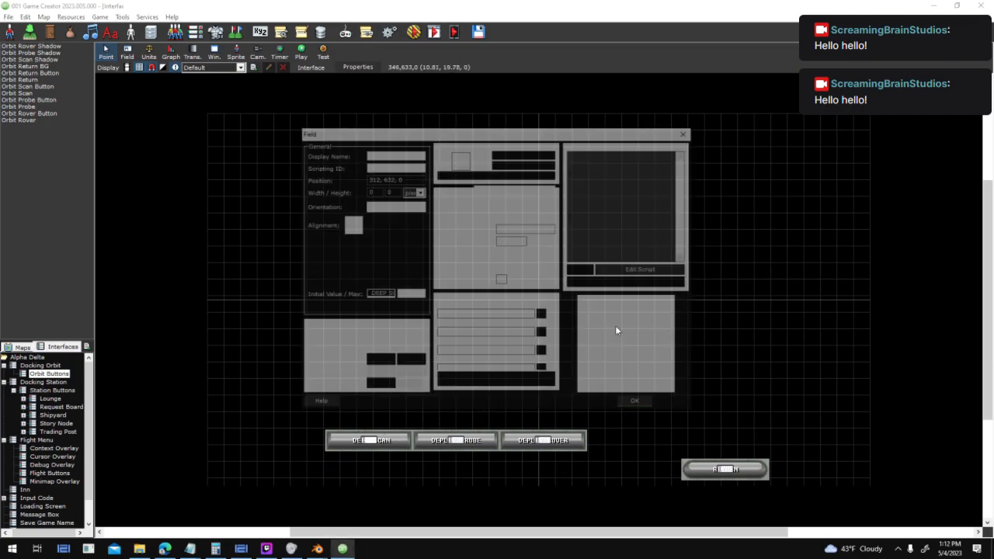
double_click(619, 159)
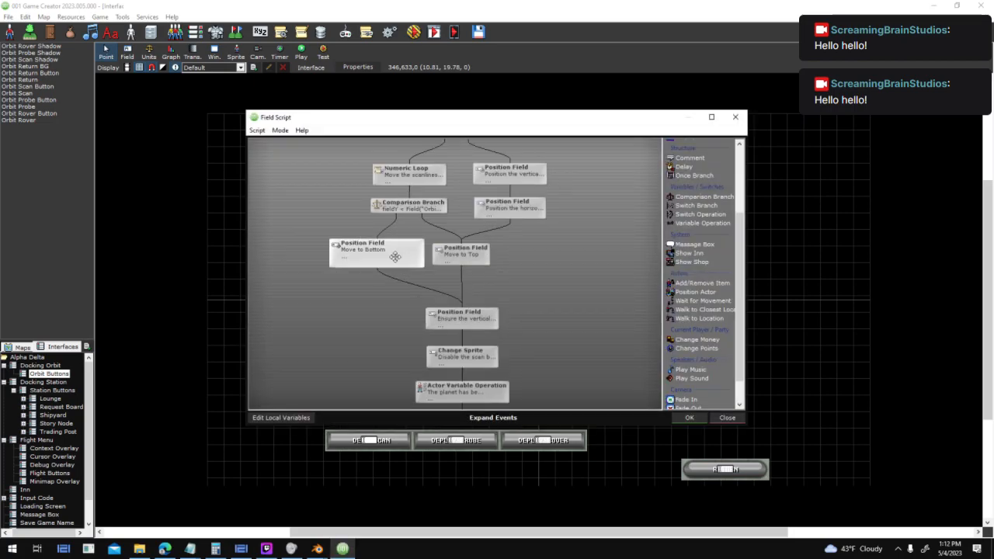
double_click(480, 255)
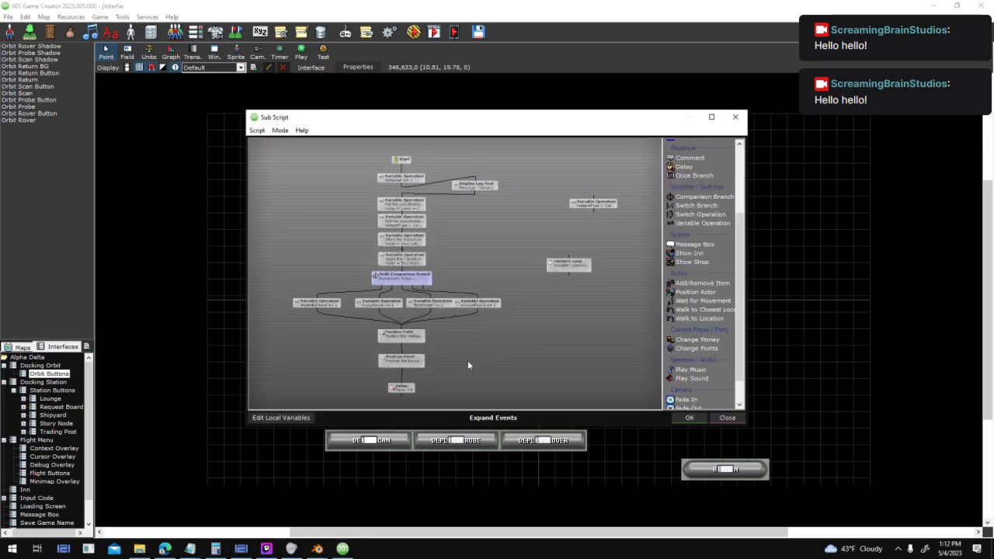
double_click(381, 311)
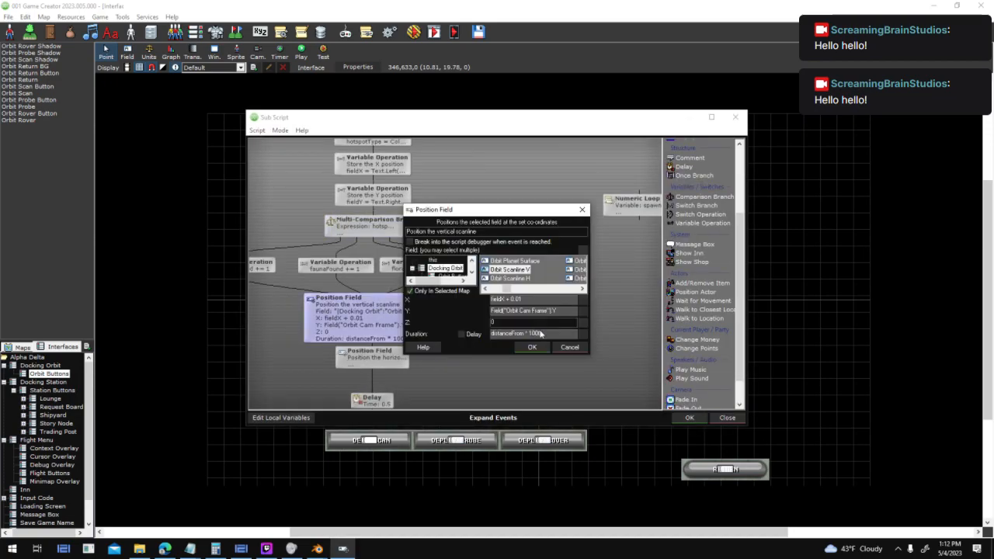
- Copy the vertical scanline's duration expression and choose the Clamp Number math function for that duration
left_click(570, 335)
key("ctrl+c")
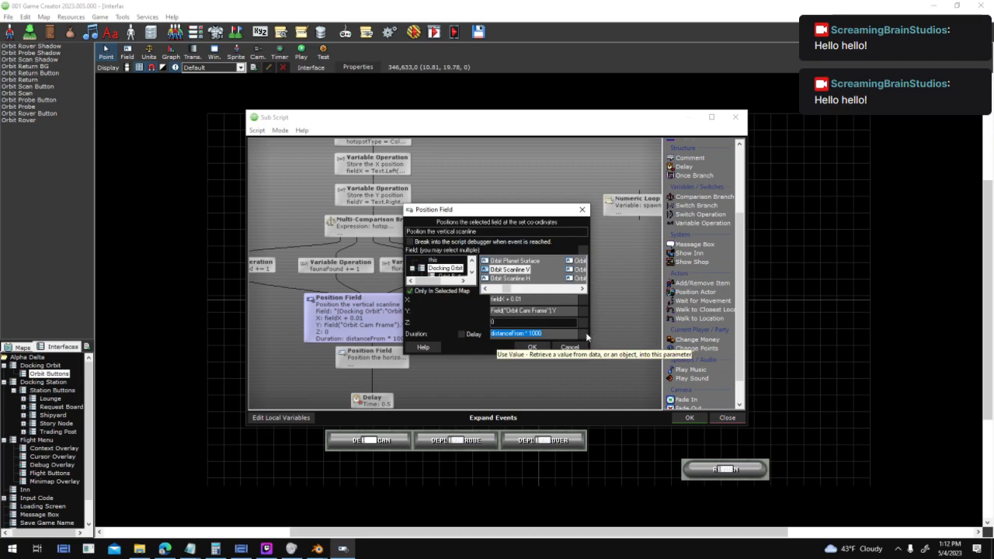
left_click(586, 337)
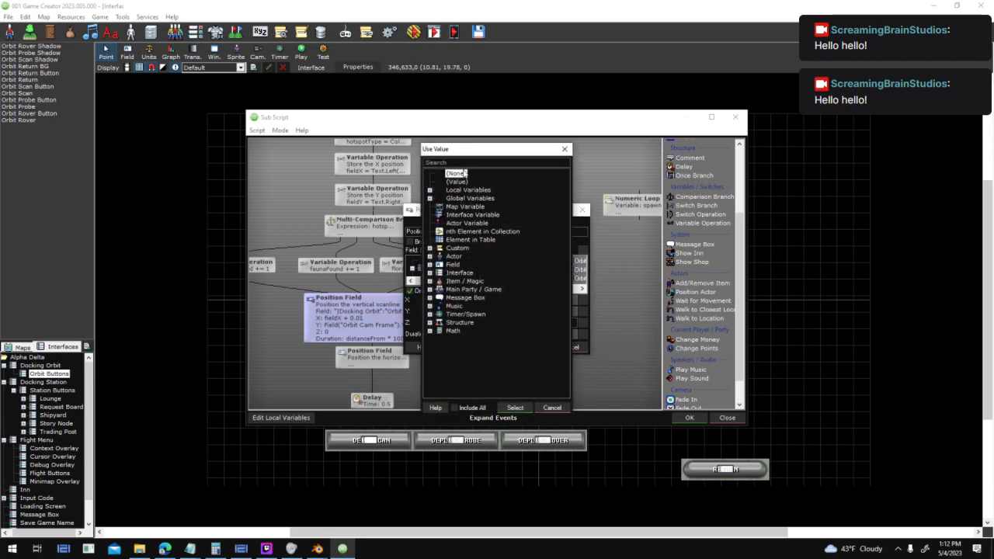
type("clamp")
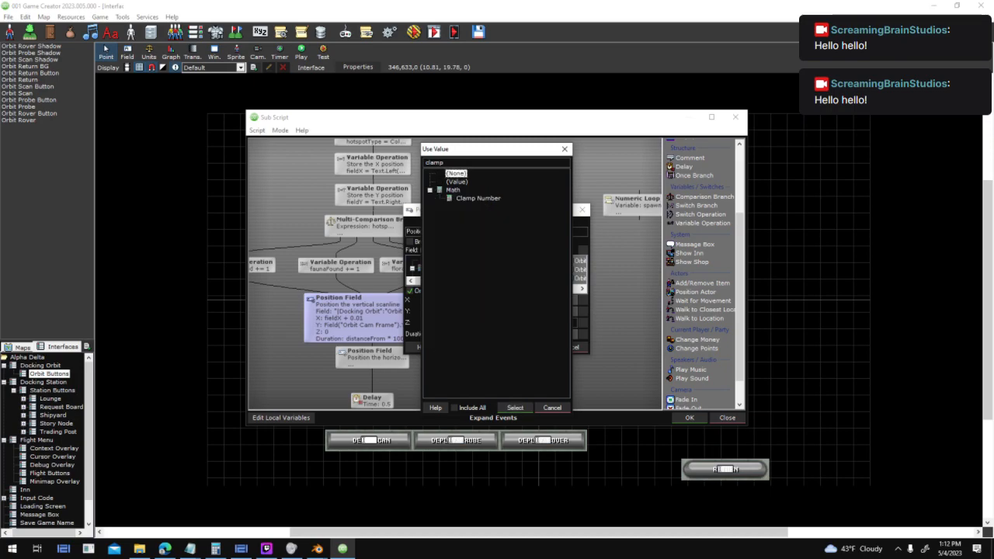
double_click(481, 199)
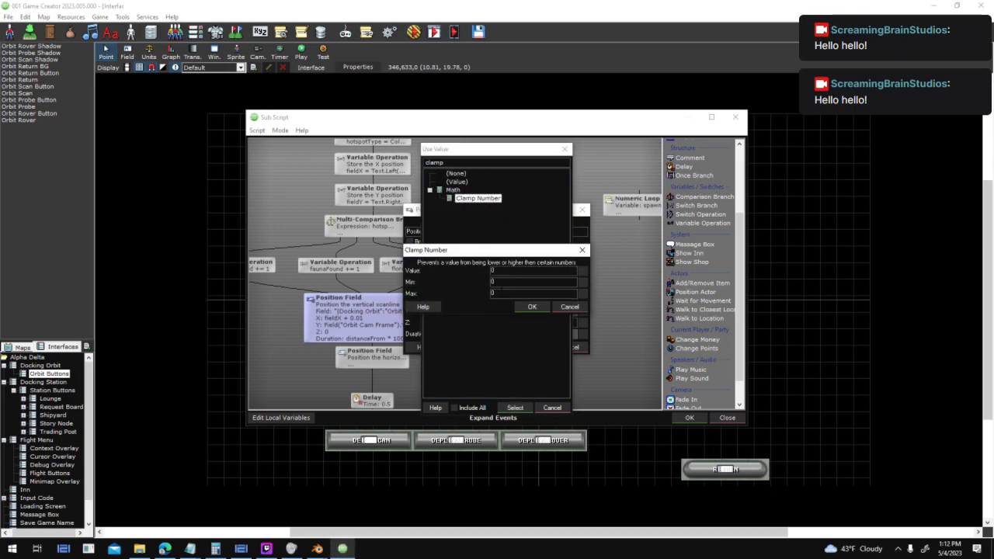
- Try to clamp the vertical scanline's duration, using distanceFrom * 1000 as the clamp's minimum
left_click(546, 292)
key("ctrl+v")
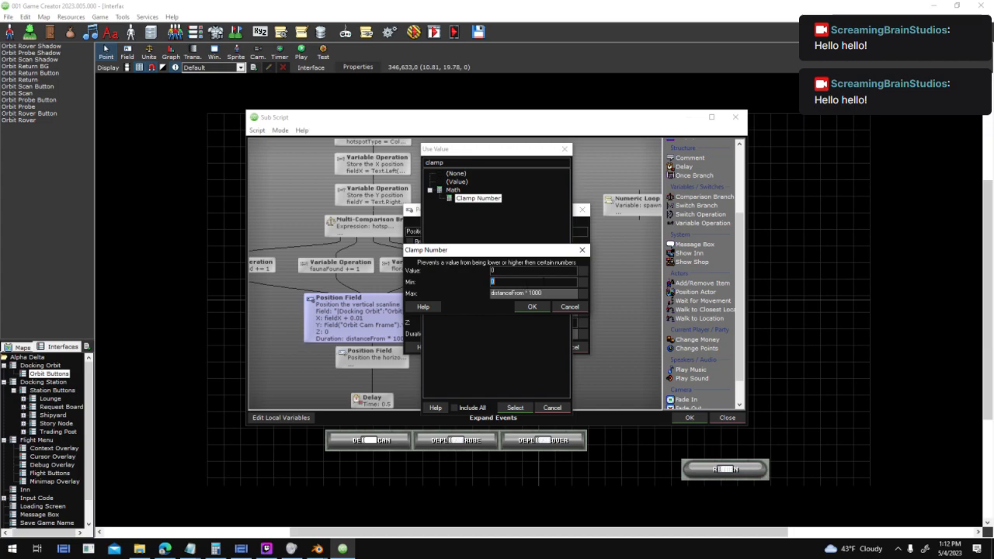
left_click_drag(559, 295, 427, 293)
key("ctrl+x")
left_click(533, 283)
key("ctrl+v")
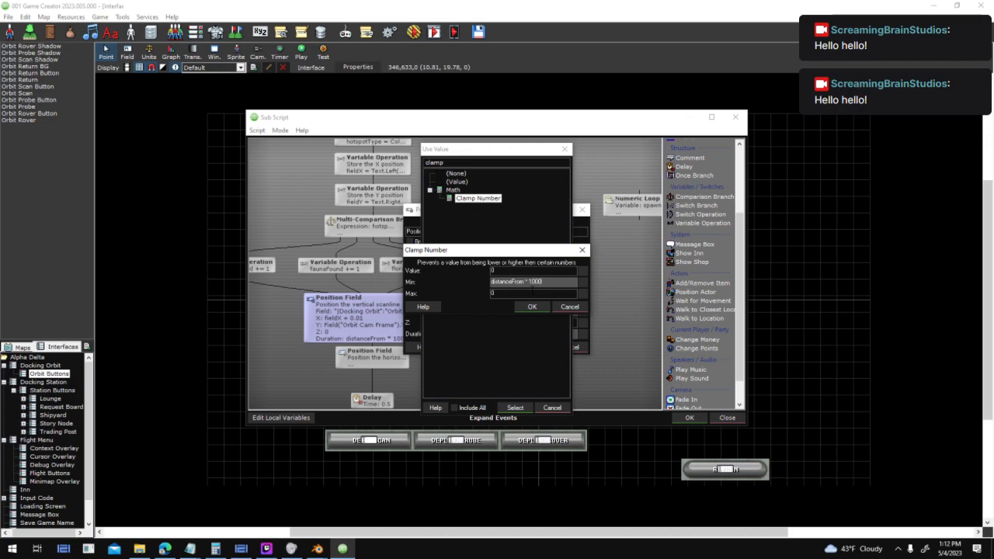
left_click(215, 548)
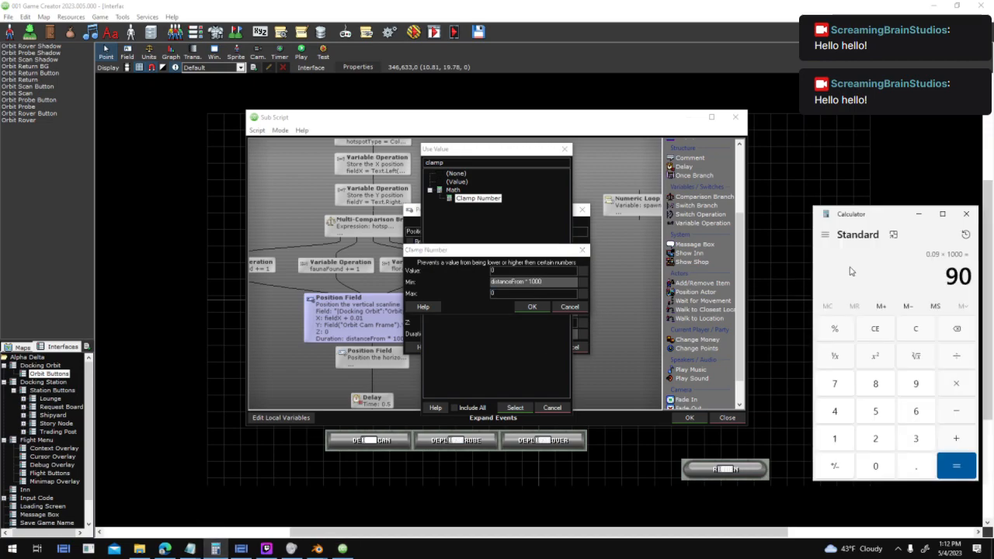
left_click_drag(517, 295, 479, 294)
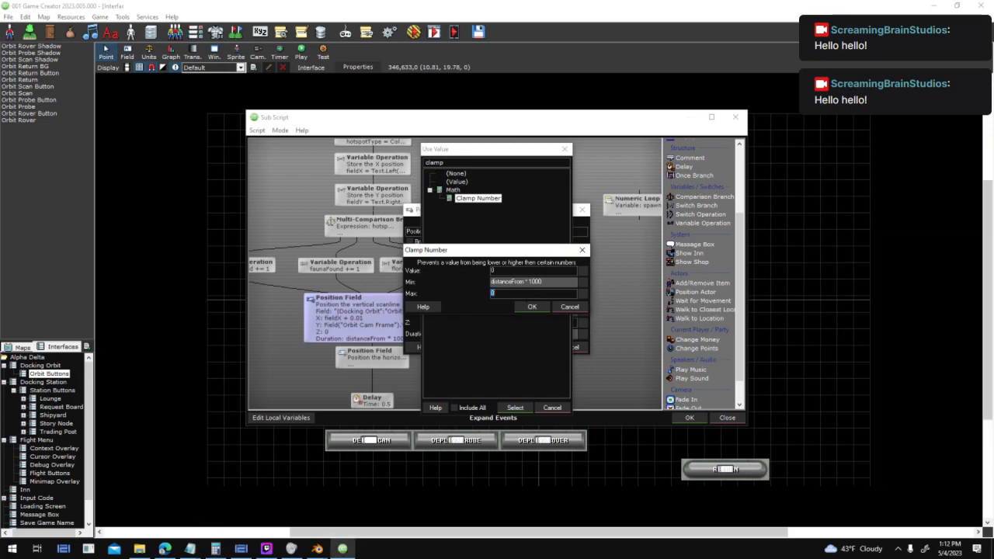
type("1")
left_click(532, 307)
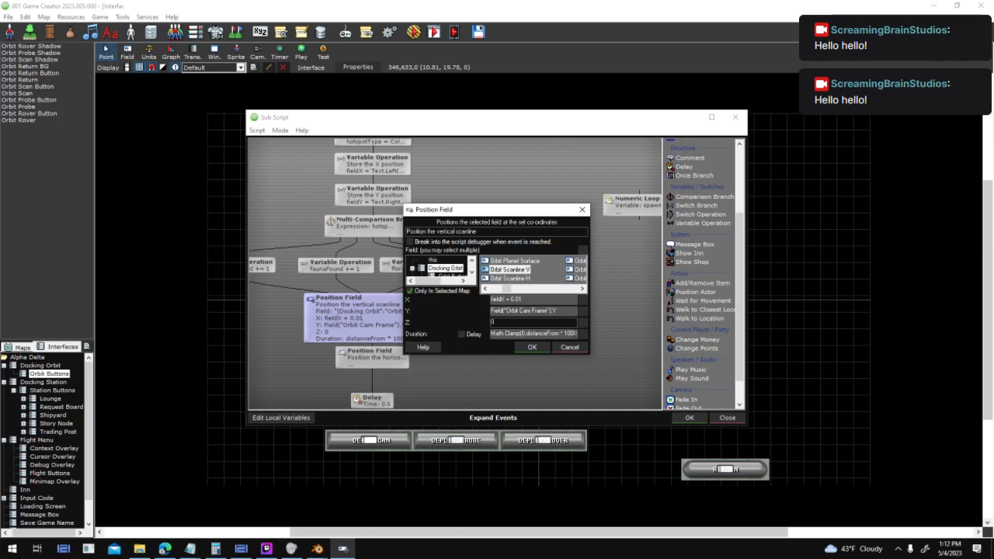
- Review the clamped duration expression and discard the edits to the vertical scanline's Position Field event
left_click(583, 334)
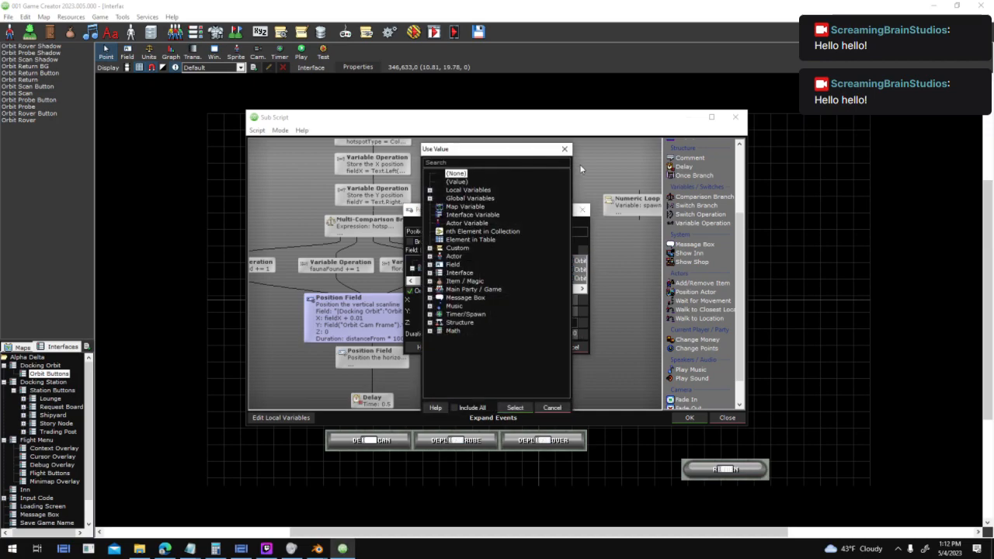
left_click_drag(517, 152, 673, 166)
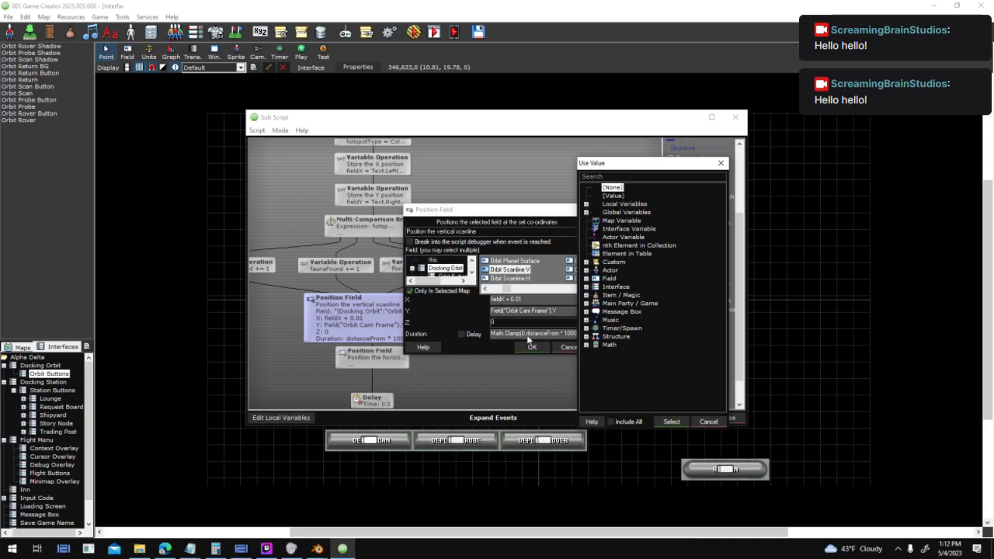
left_click(709, 422)
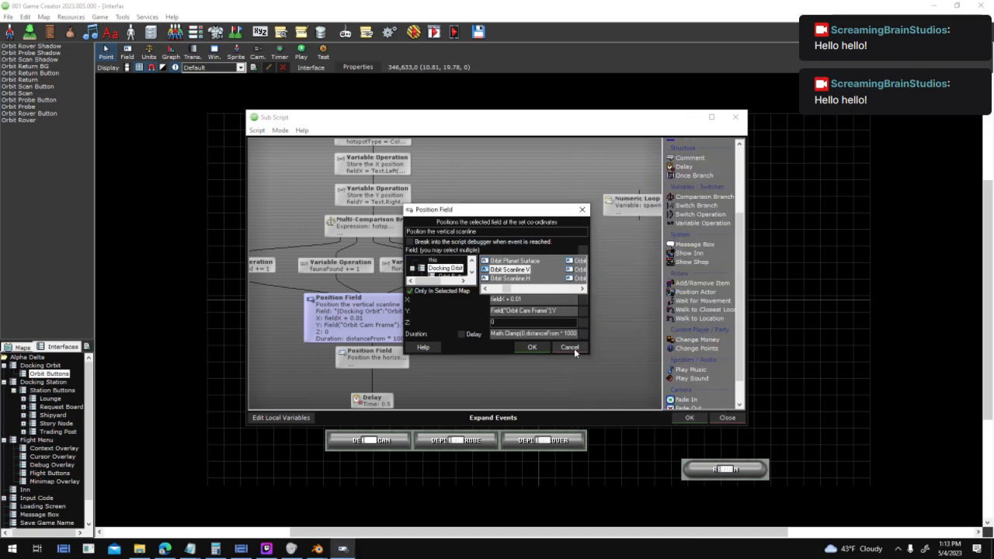
left_click(571, 347)
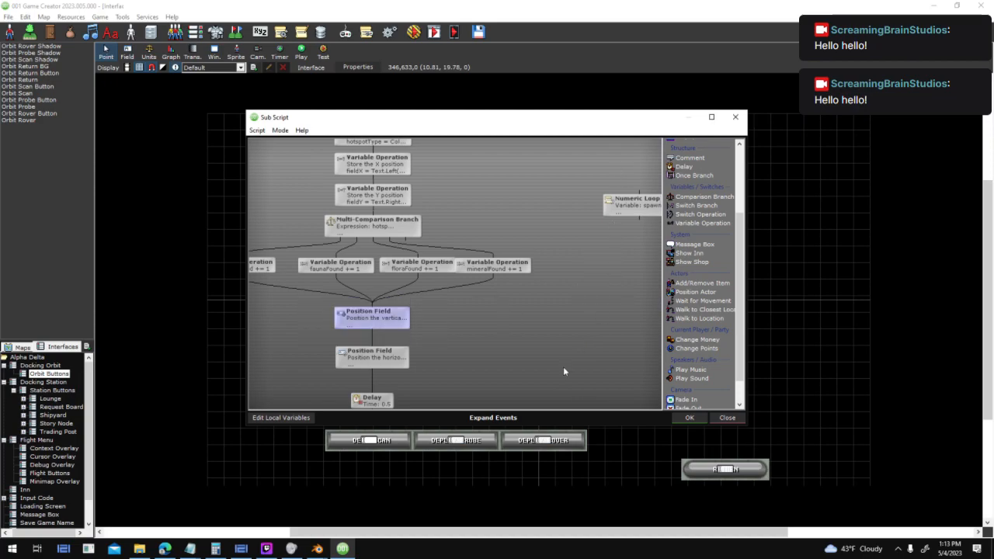
- Set the distanceFrom calculation aside in the loop and connect Start directly to the hotspotCoords variable operation
scroll(563, 367, "up", 3)
double_click(478, 176)
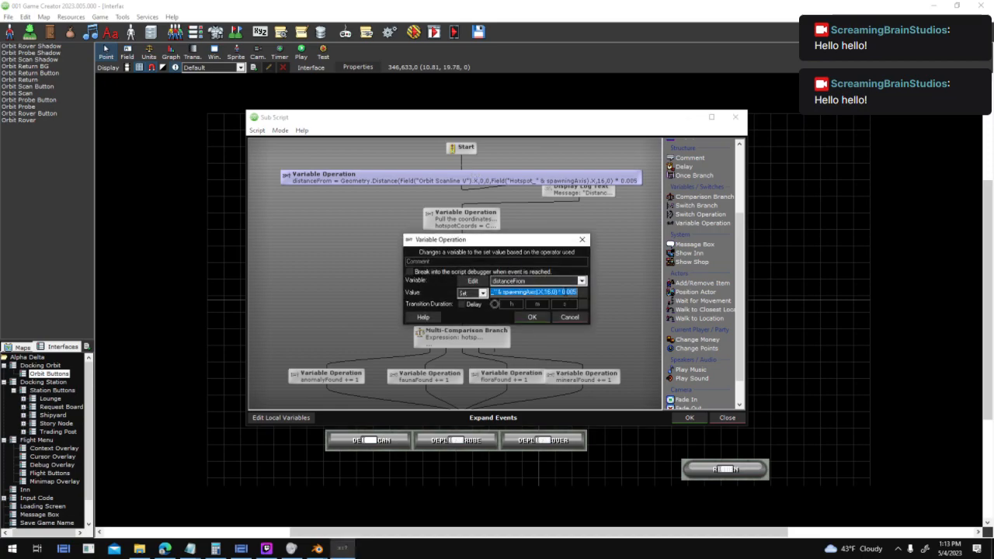
left_click(570, 317)
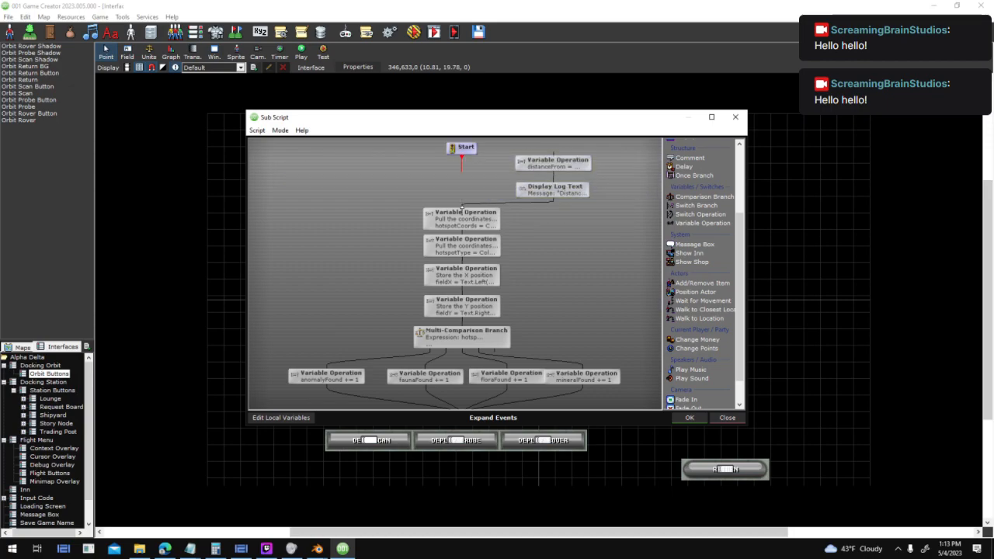
left_click(463, 214)
scroll(475, 216, "down", 1)
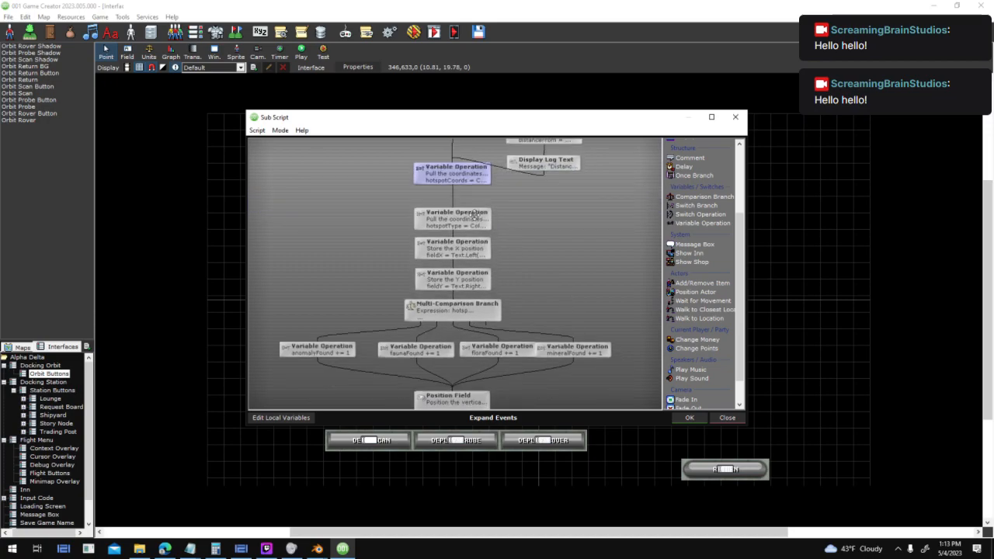
- Remove the distance-based durations from the vertical and horizontal scanline Position Field events
scroll(475, 215, "down", 4)
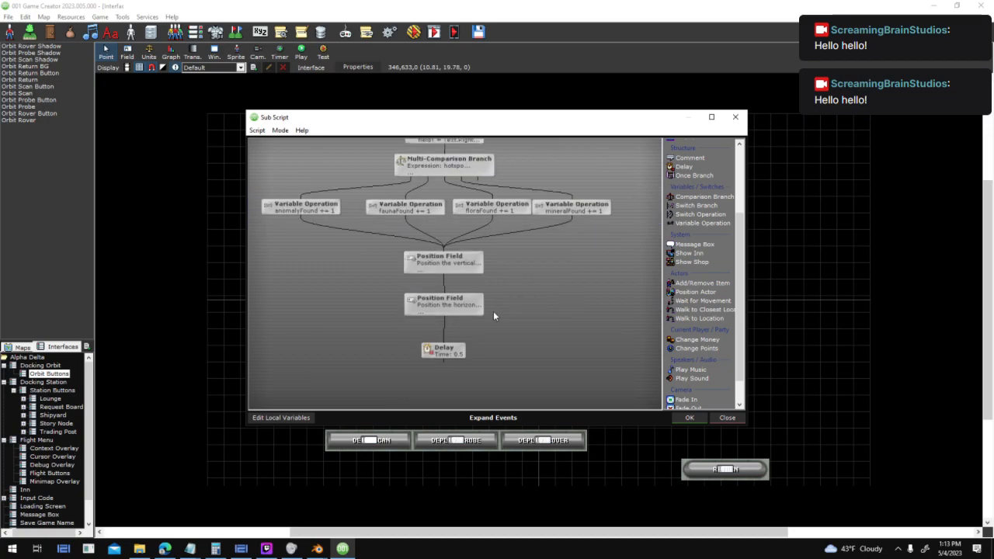
double_click(459, 272)
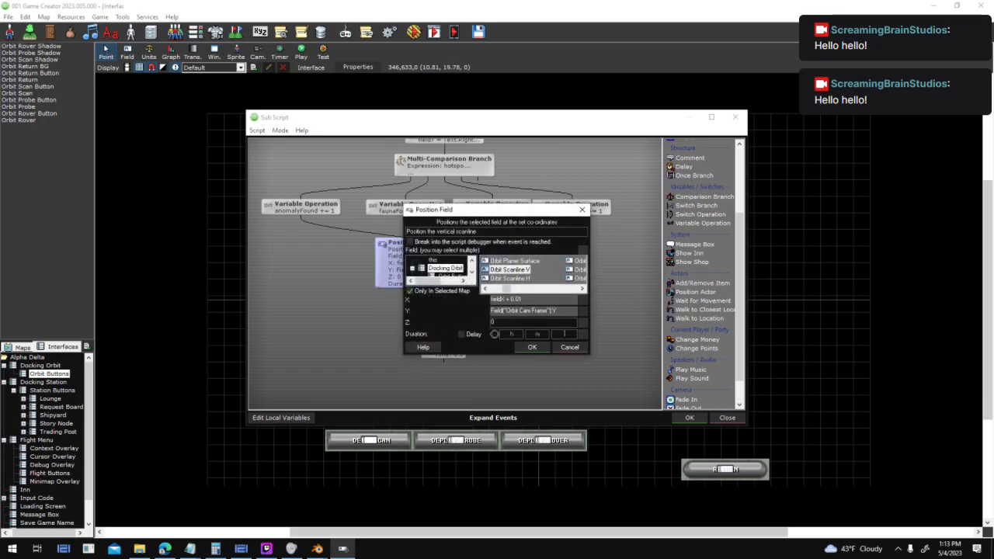
key("Return")
double_click(454, 311)
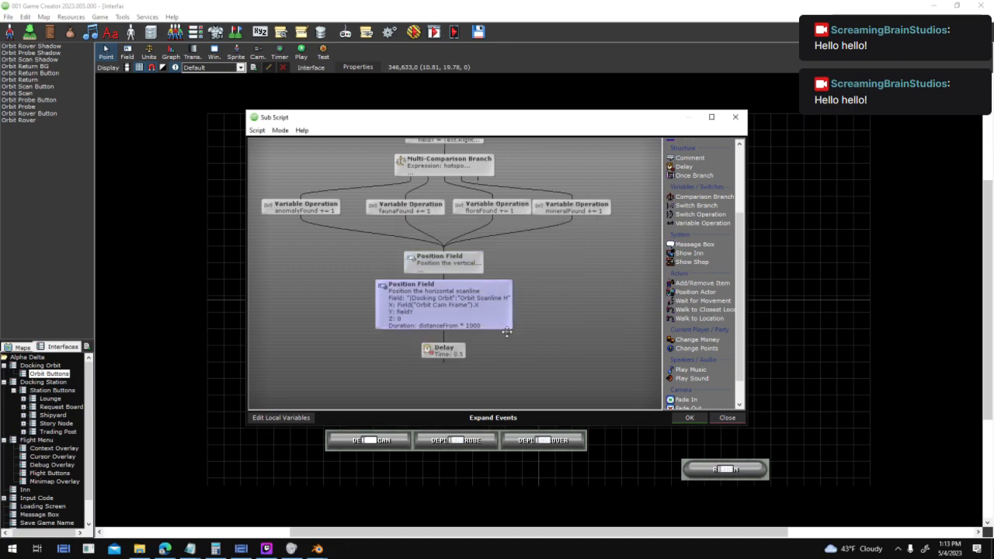
left_click(571, 333)
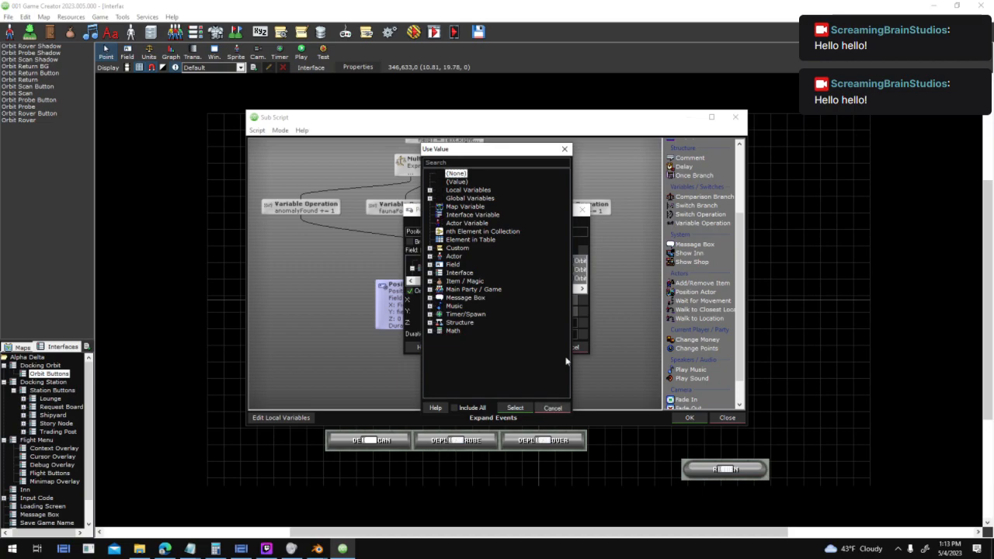
left_click(551, 407)
key("Return")
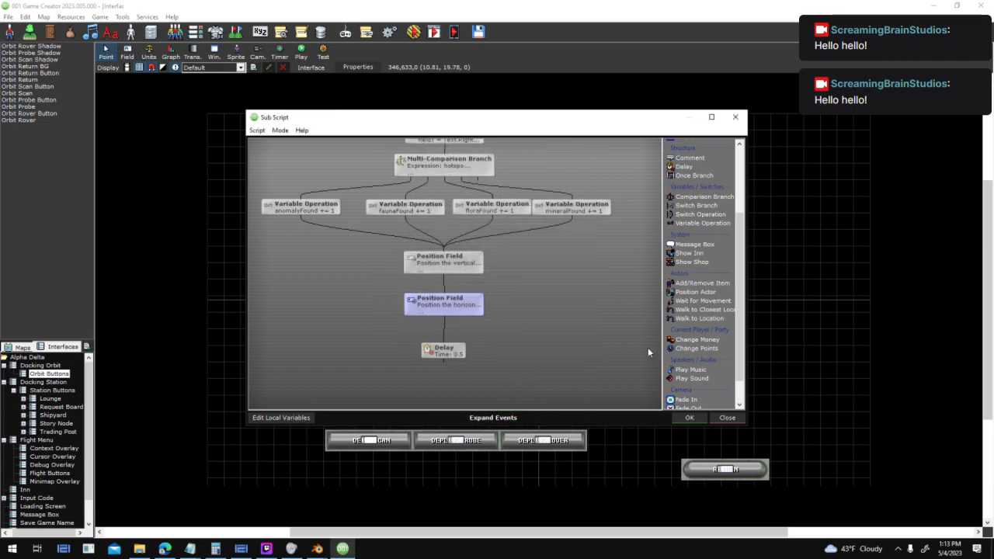
- Accept the changes in the loop's sub script, the field script and the Orbit Scan field
left_click(691, 420)
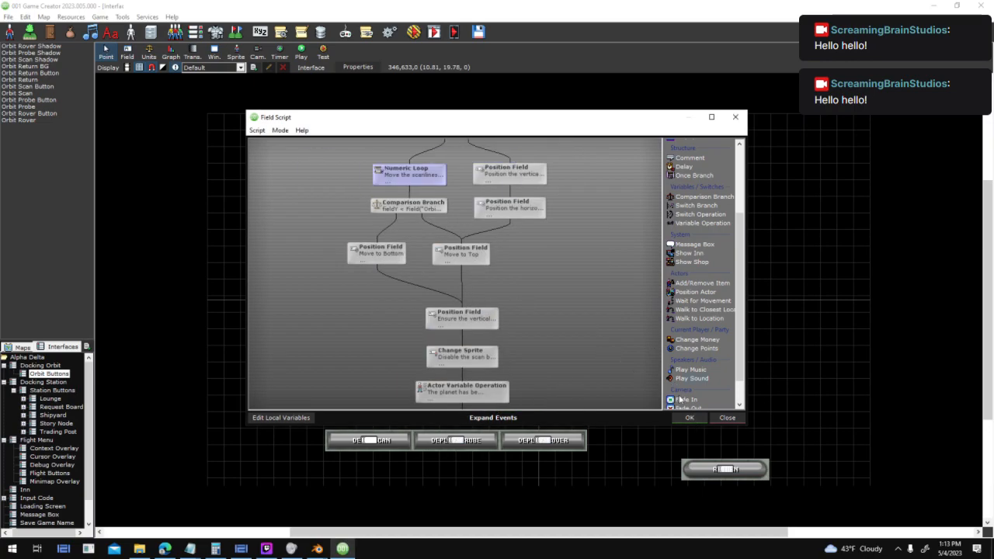
left_click(690, 418)
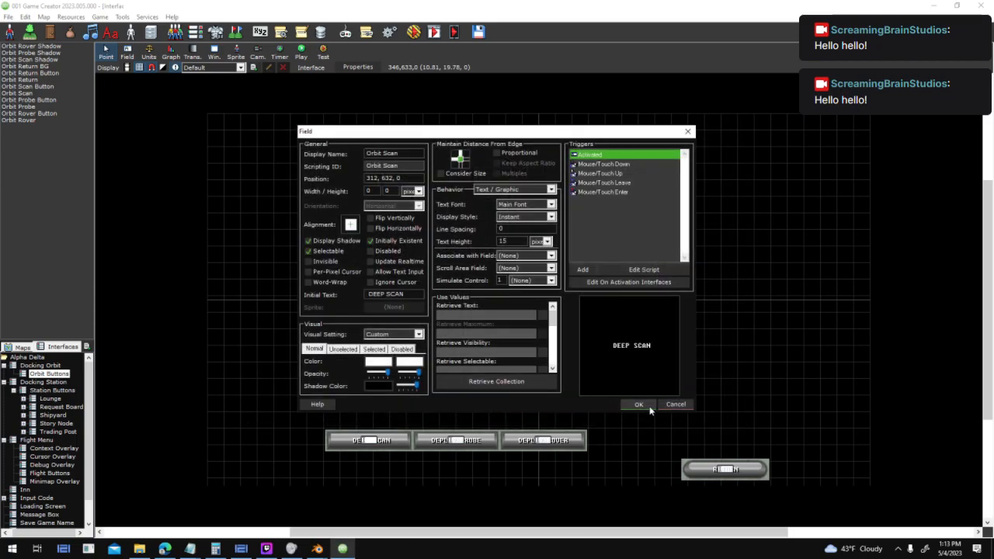
left_click(637, 404)
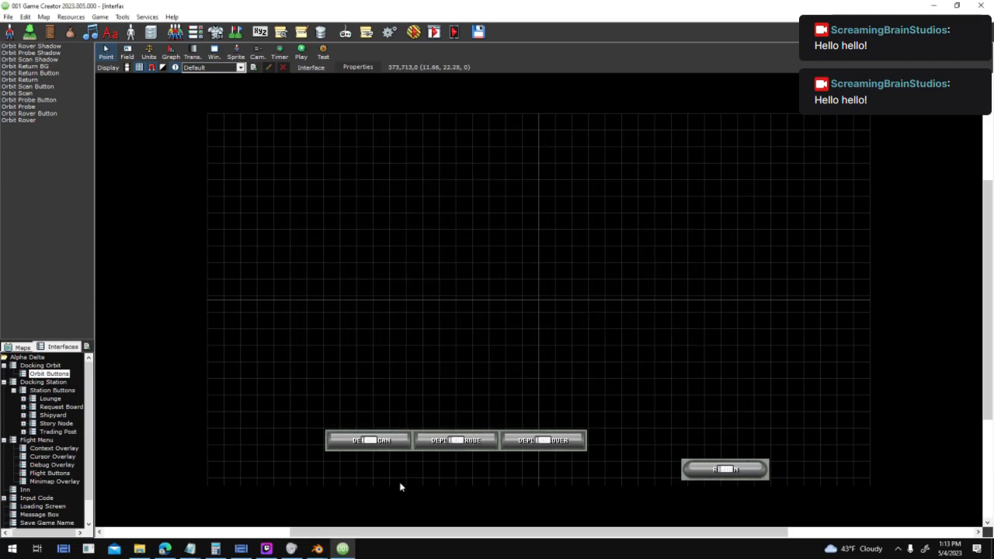
- Switch to the To Do.txt file in Notepad, mark "Fix scanline speed moving across screen too fast" with an X, and save it
mouse_move(191, 549)
left_click(295, 500)
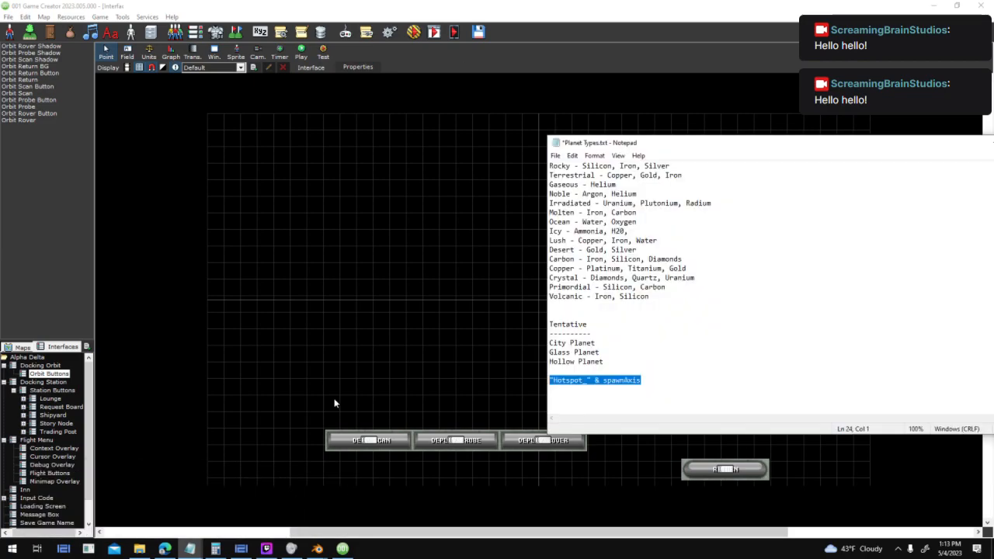
left_click(326, 511)
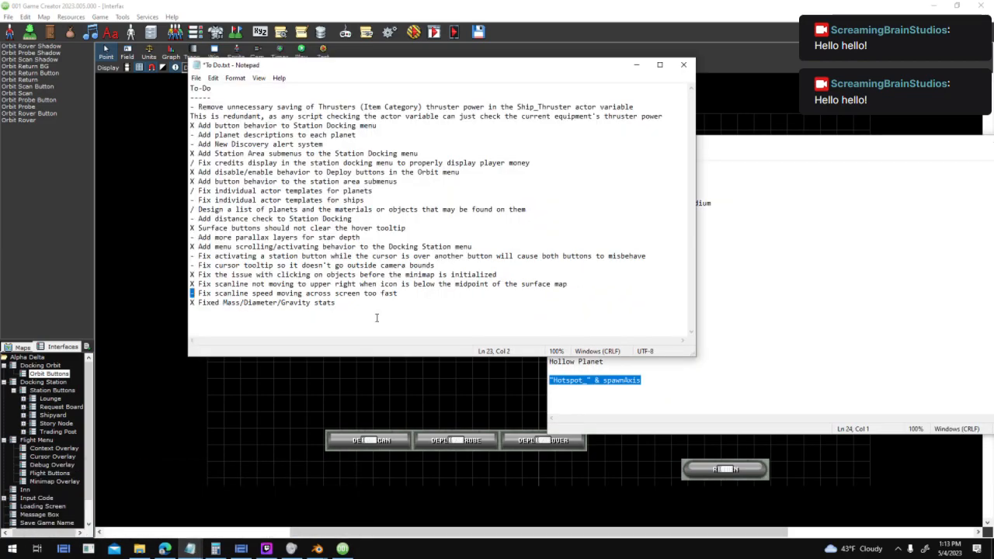
left_click(231, 172)
left_click(191, 284)
type("X")
key("BackSpace")
key("ctrl+z")
key("ctrl+z")
key("Delete")
type("X")
left_click(197, 78)
left_click(217, 125)
left_click(152, 230)
- Close the Orbit Buttons interface with its changes saved and open the Context Overlay interface under Flight Menu
left_click(20, 348)
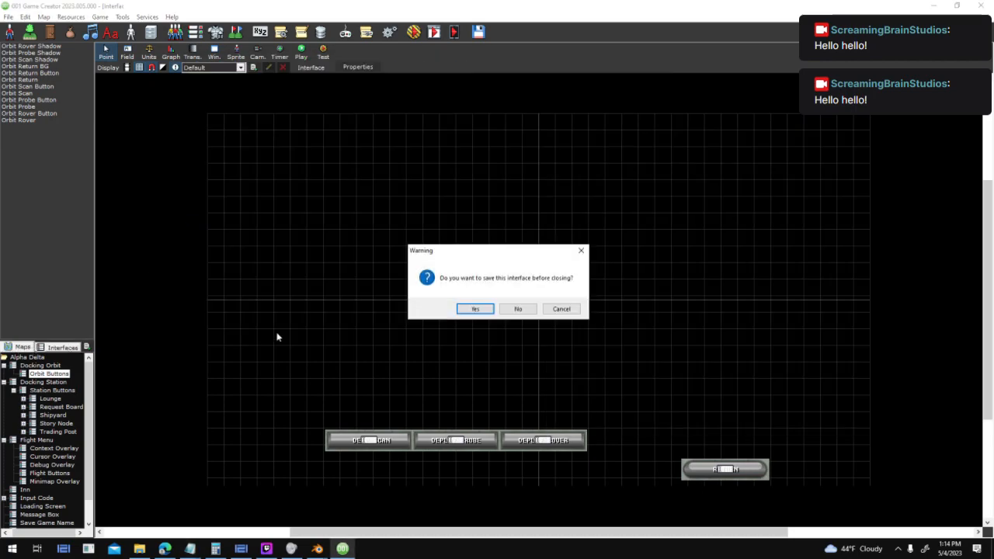
left_click(488, 310)
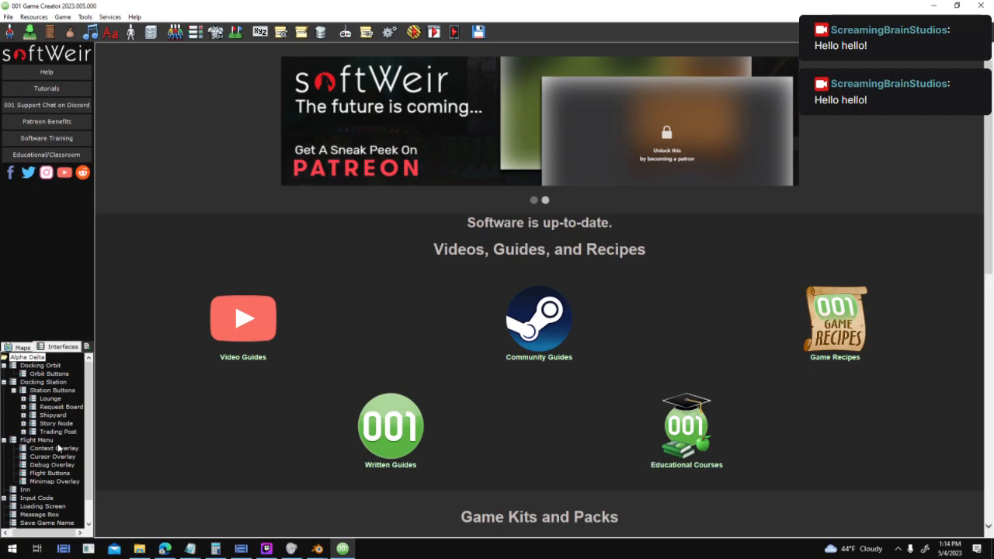
double_click(61, 449)
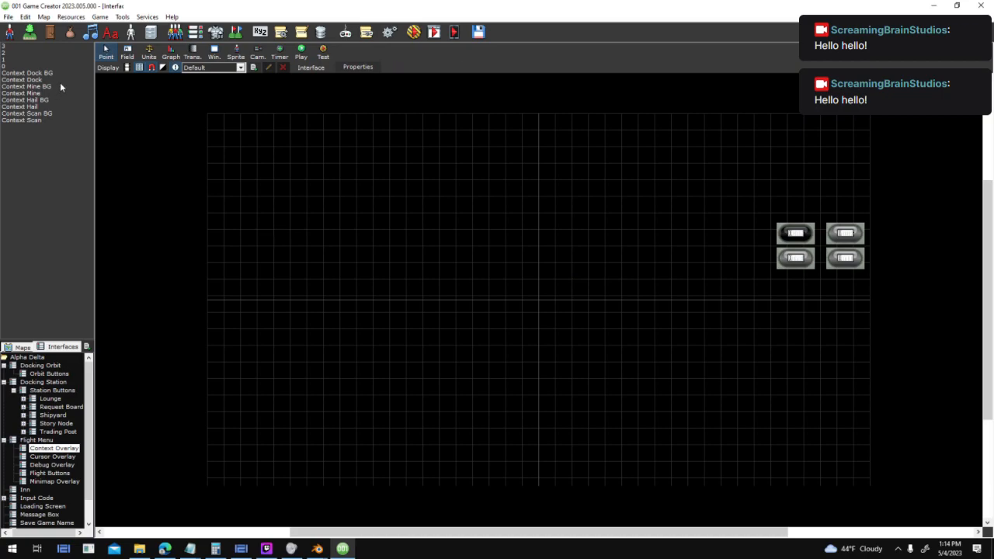
- Check which overlay buttons the elements numbered 3, 2, 1 and 0 belong to
left_click(23, 47)
left_click(22, 53)
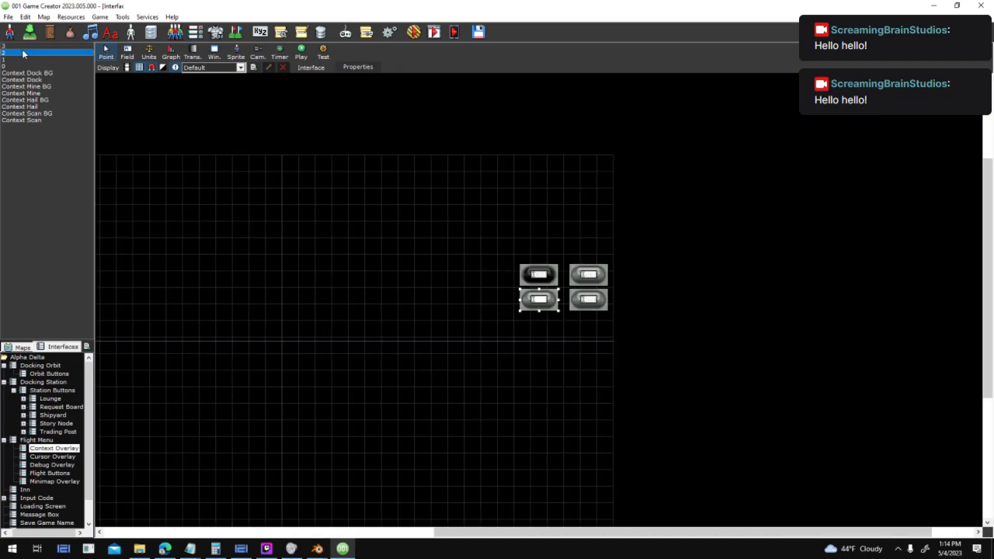
left_click(23, 59)
left_click(25, 66)
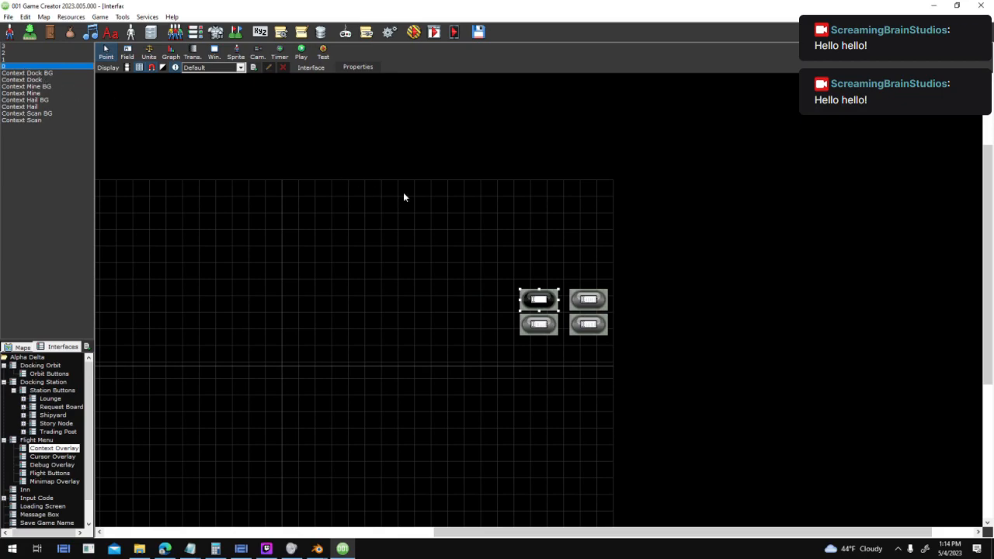
left_click(676, 406)
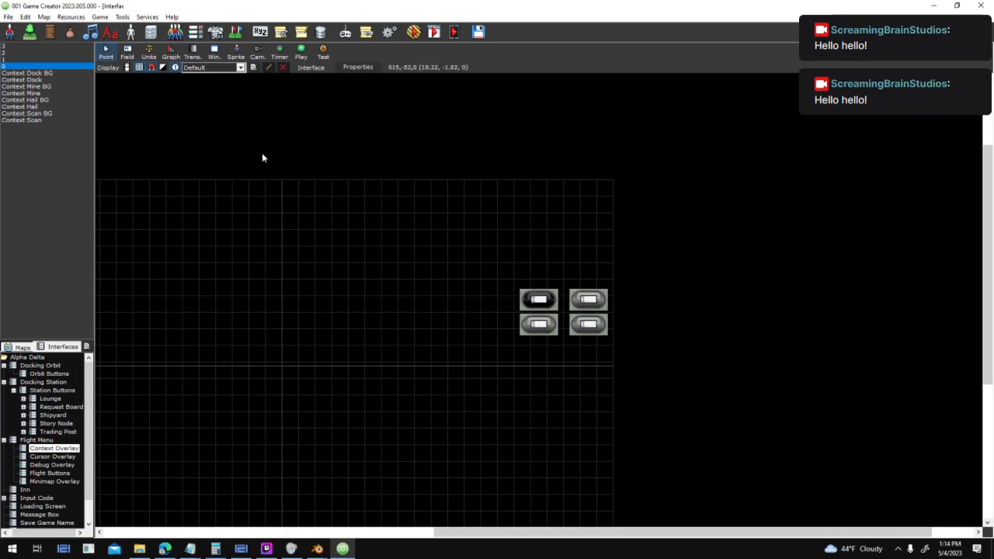
- Examine the event flow of the Context Dock field's Activated script, and close the script and the field
left_click(49, 81)
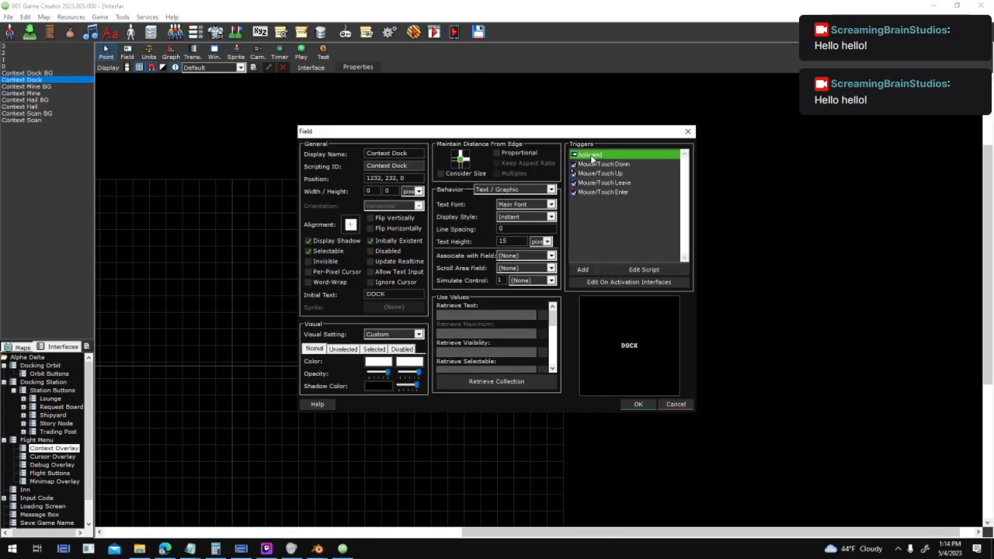
double_click(592, 155)
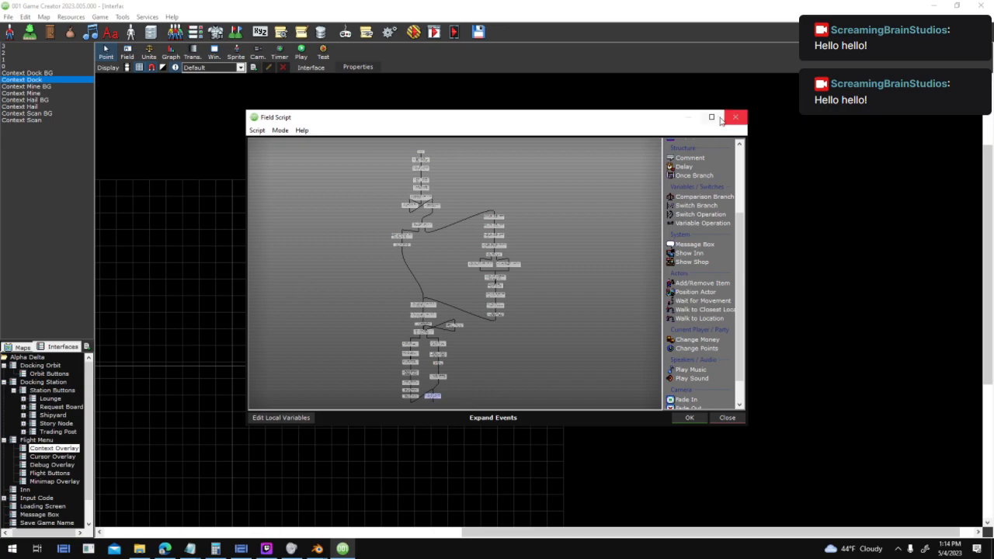
left_click(693, 119)
scroll(433, 148, "up", 4)
left_click_drag(442, 91, 429, 182)
left_click(937, 530)
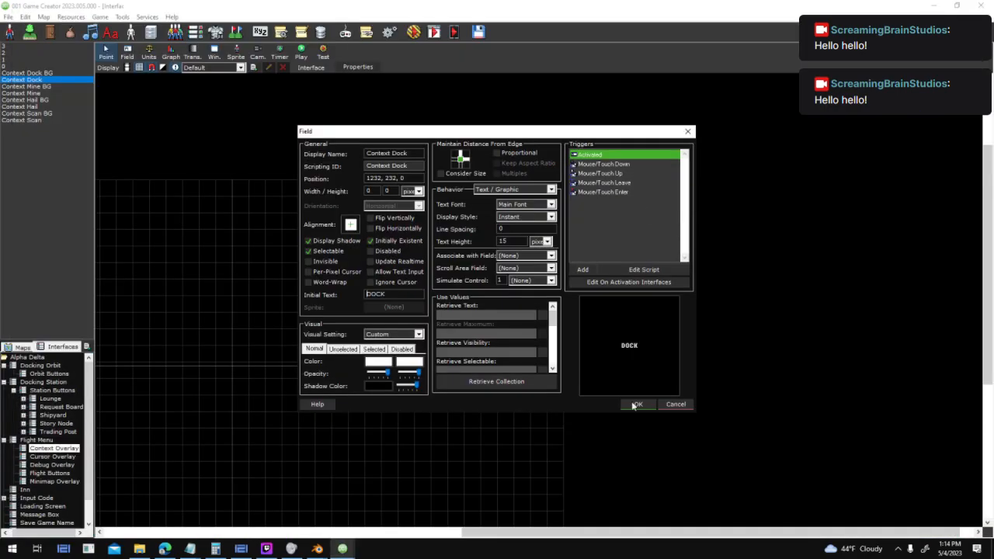
left_click(699, 404)
- Open the Context Scan field's Activated script and inspect its Object Scanner event
double_click(489, 297)
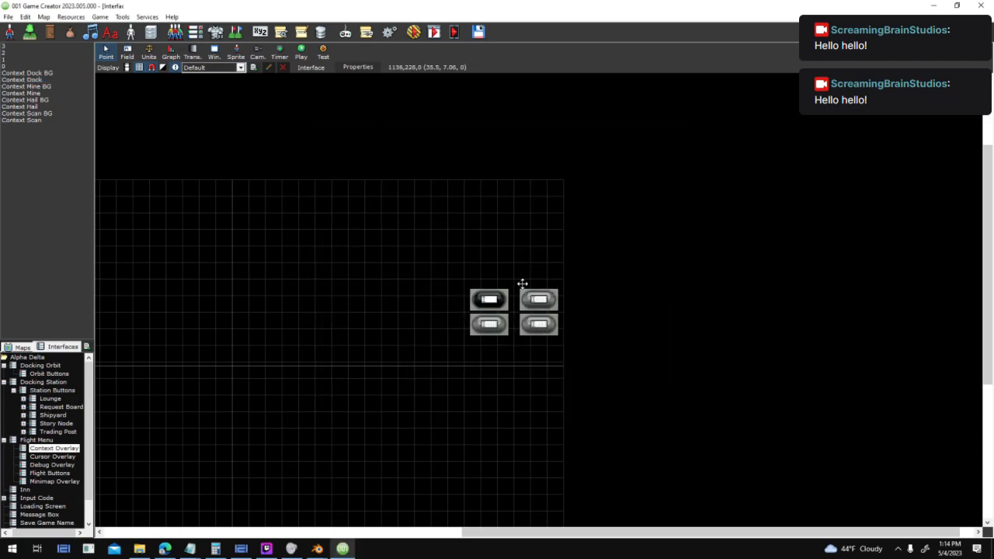
double_click(588, 158)
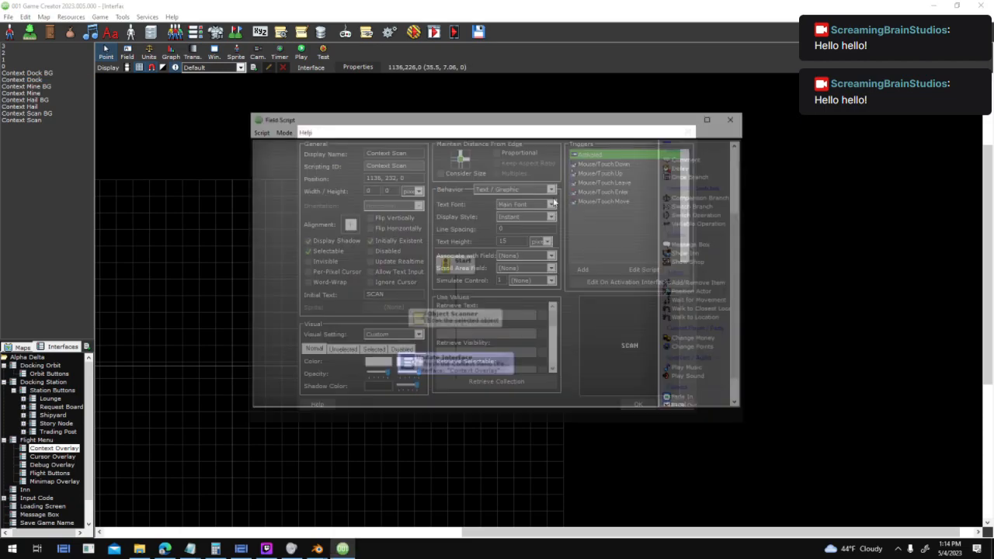
double_click(493, 320)
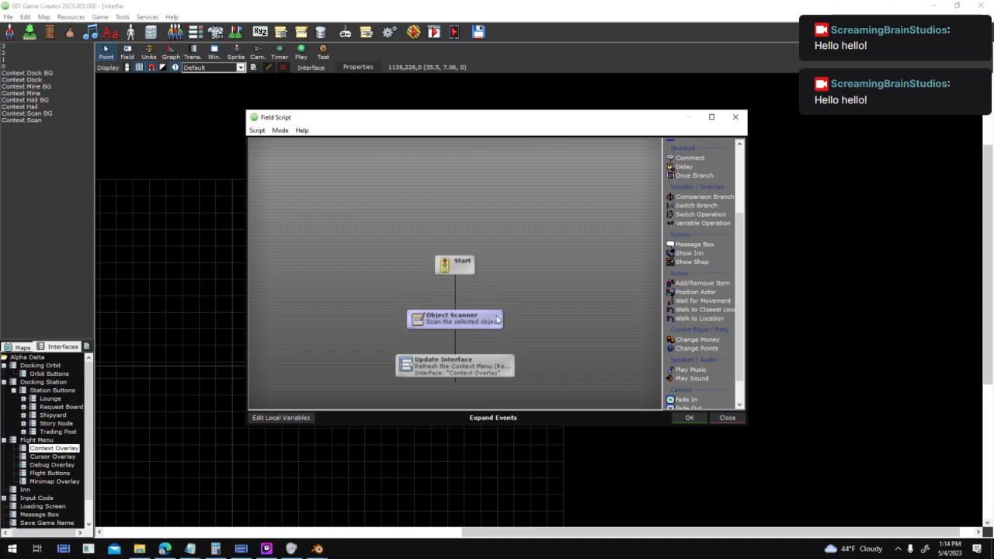
key("Escape")
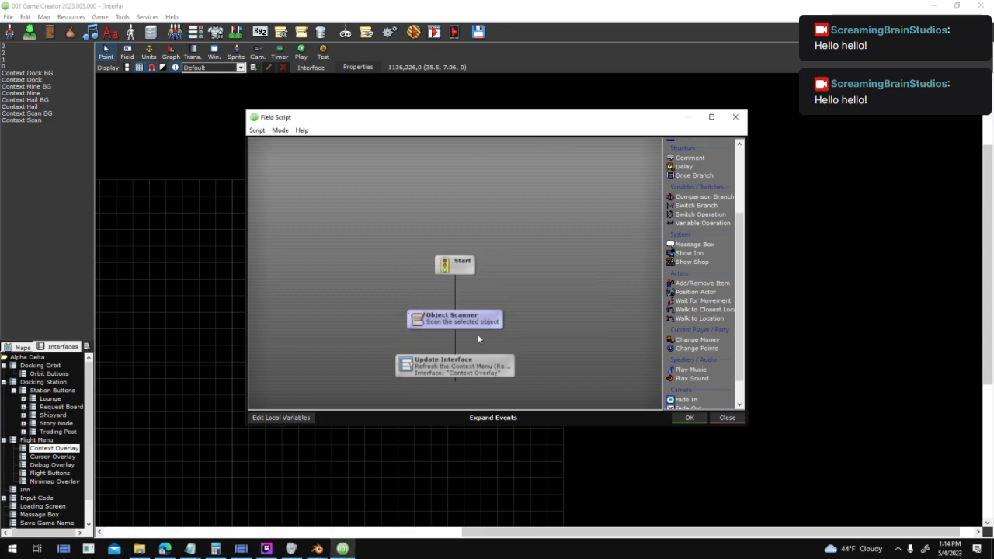
- Close the Context Scan script and field, and open the Object Scanner custom event's script in a maximized window
left_click(717, 418)
left_click(638, 406)
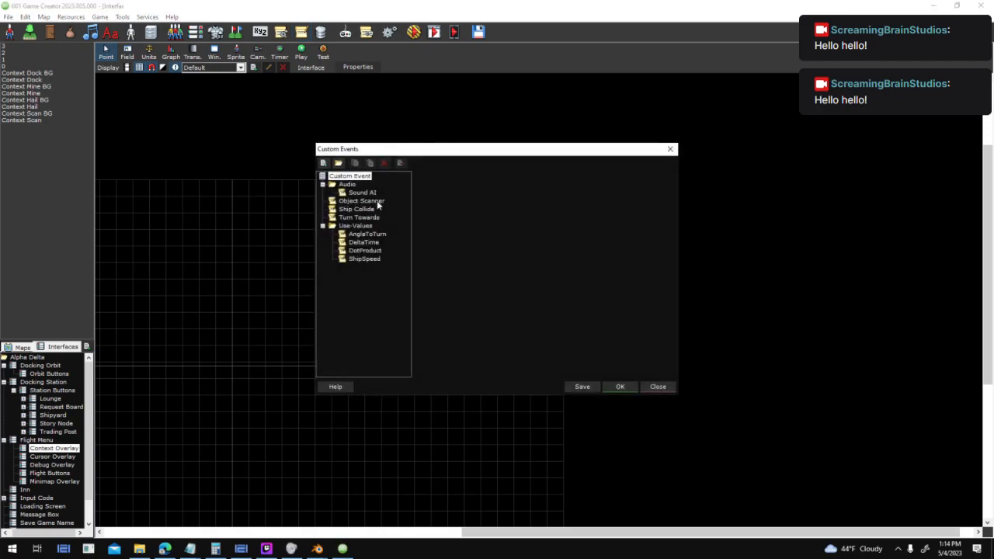
left_click(378, 202)
left_click(505, 294)
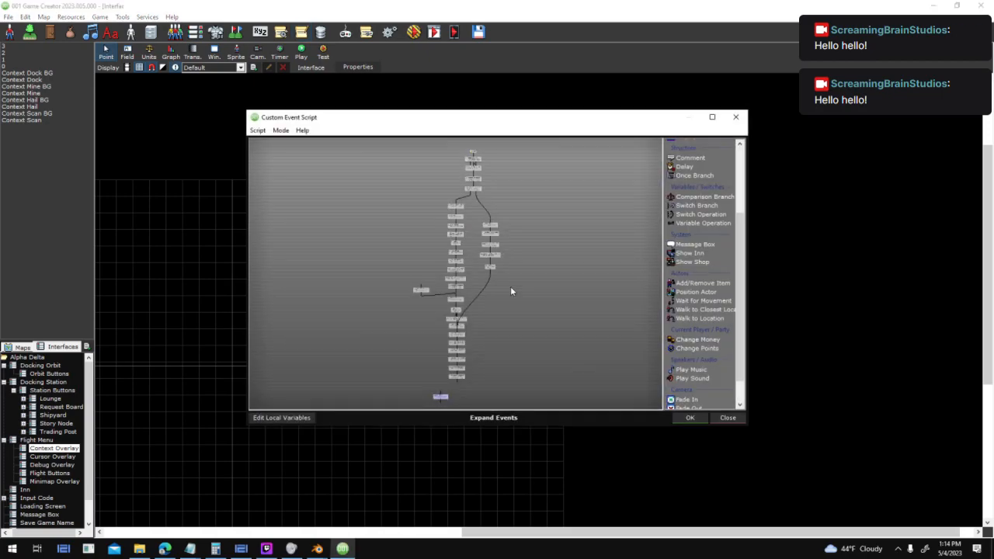
left_click(713, 117)
- Copy the scanning-range Comparison Branch with its out-of-range Sound AI, Change Text/Value, Reset Timer/Spawn, Start/Stop Timer/Spawn and Delay events
scroll(573, 215, "up", 4)
scroll(544, 229, "up", 5)
left_click(420, 193)
mouse_move(477, 189)
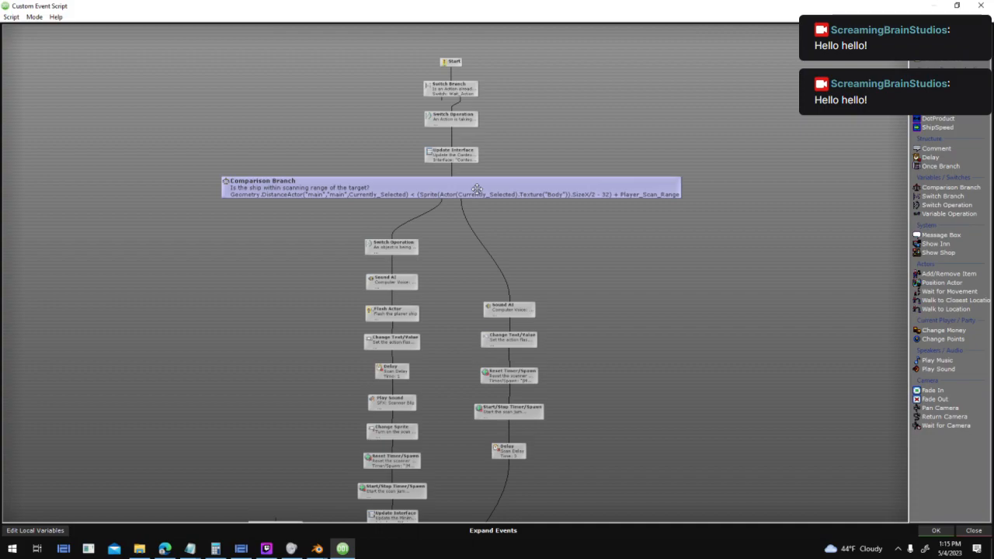
left_click(537, 313)
scroll(504, 288, "down", 2)
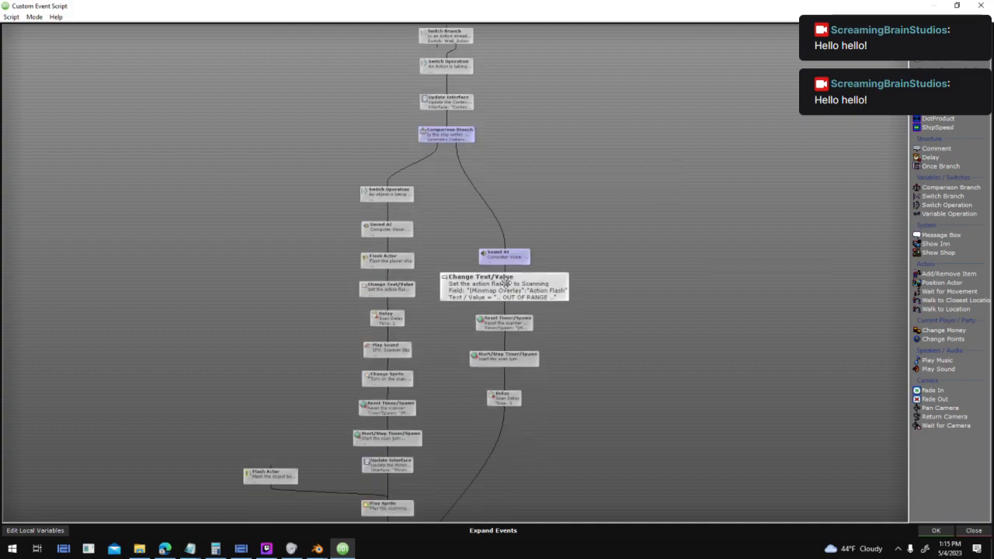
left_click(506, 284, "ctrl")
left_click(528, 321, "ctrl")
left_click(523, 356, "ctrl")
left_click(505, 397, "ctrl")
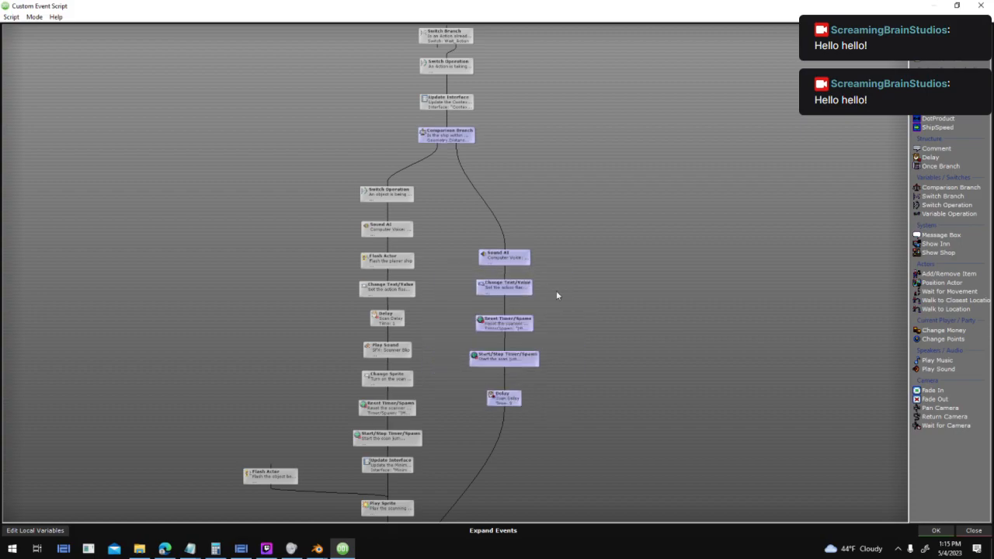
- Trace where the out-of-range path rejoins the scanner's event flow, and close the script and the custom events list
scroll(563, 234, "down", 6)
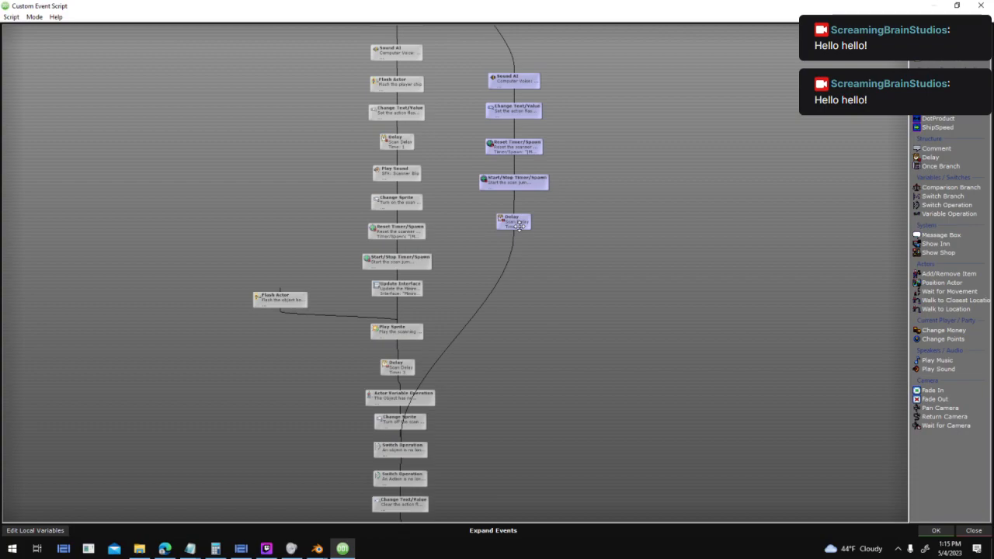
middle_click_drag(497, 379, 503, 236)
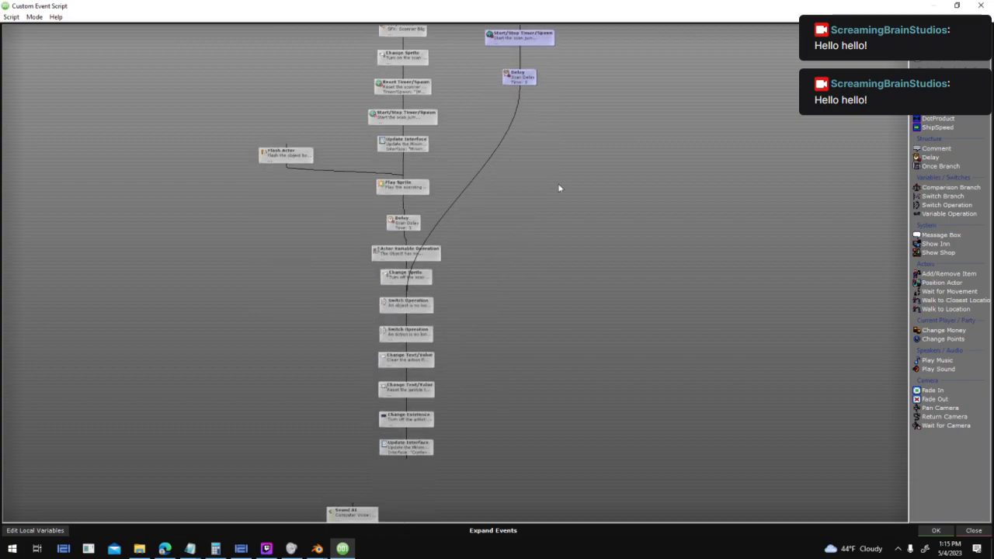
middle_click_drag(559, 184, 588, 468)
middle_click_drag(609, 175, 578, 324)
middle_click_drag(592, 366, 576, 101)
middle_click_drag(600, 366, 588, 214)
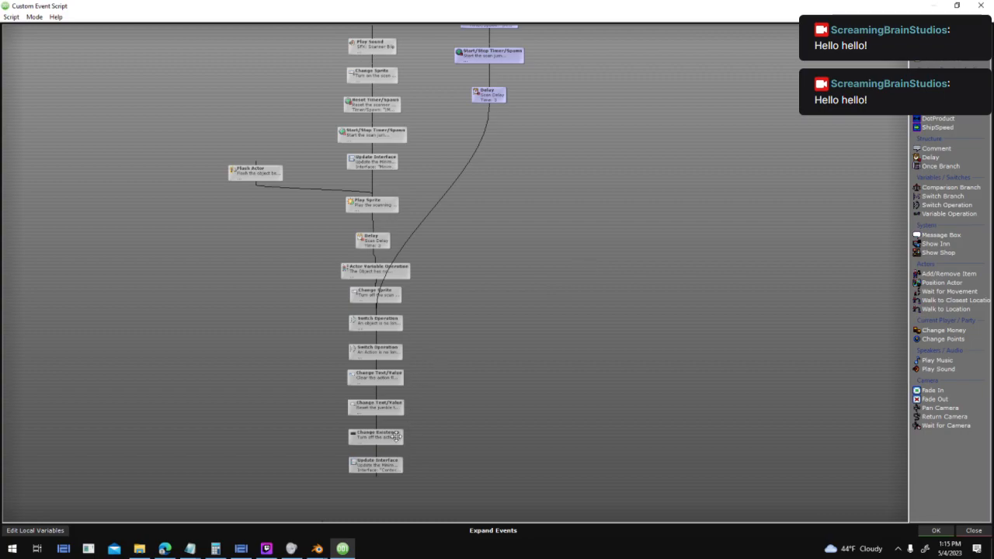
left_click(974, 533)
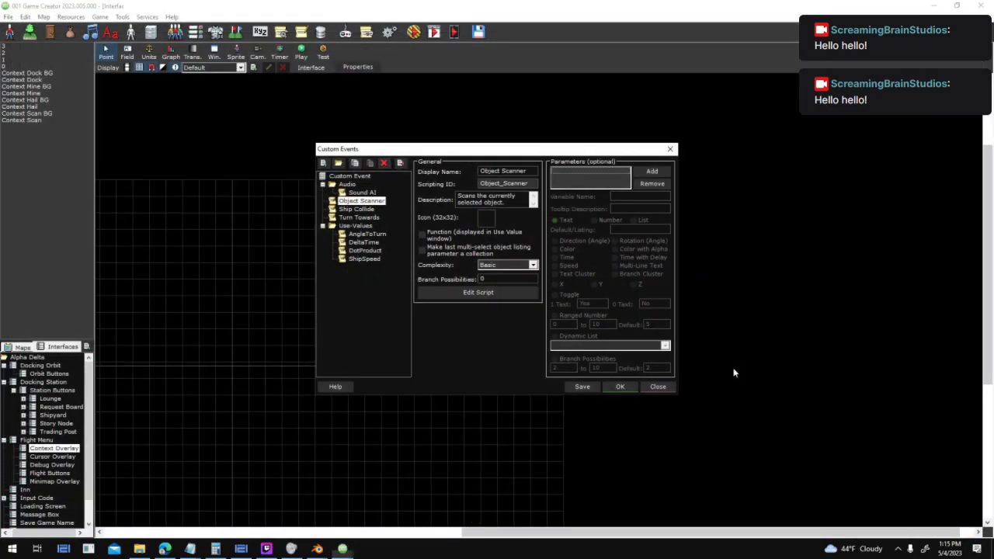
left_click(622, 386)
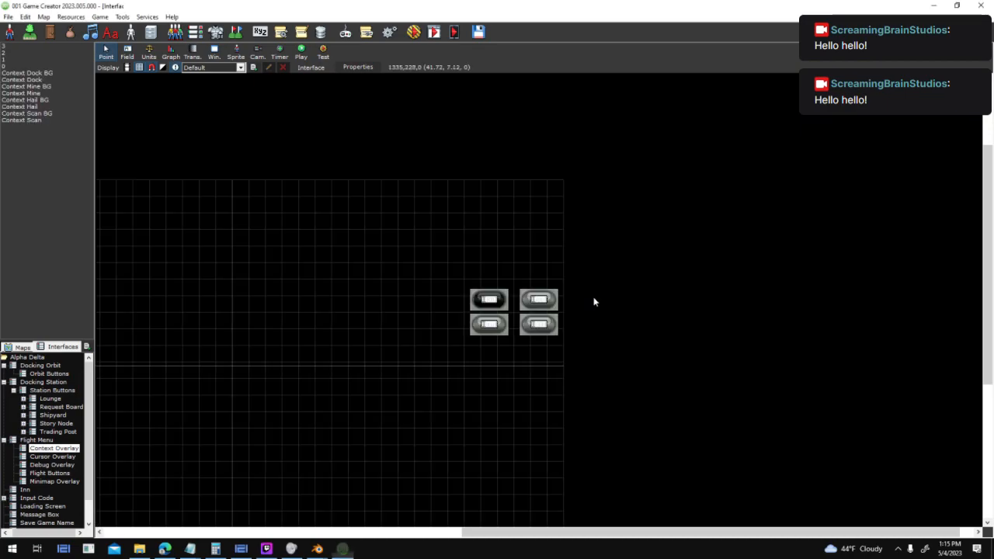
- Open the Context Dock field's Activated script in a maximized window
double_click(543, 299)
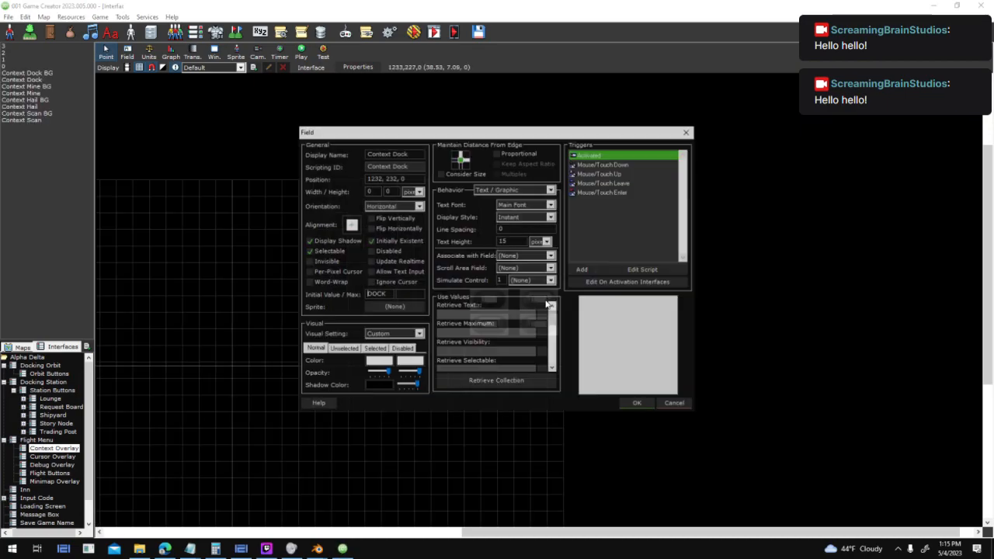
double_click(594, 155)
double_click(548, 117)
scroll(548, 117, "up", 5)
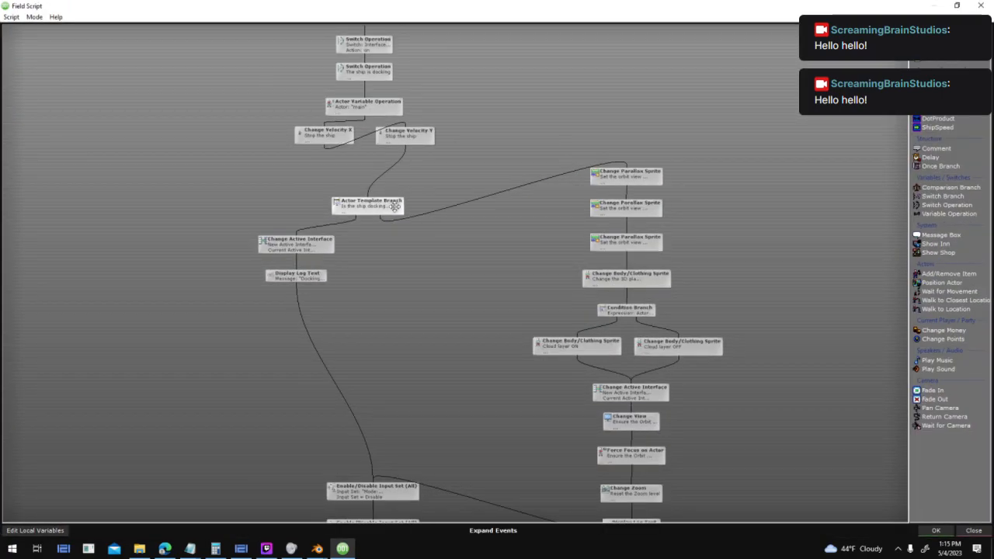
mouse_move(394, 208)
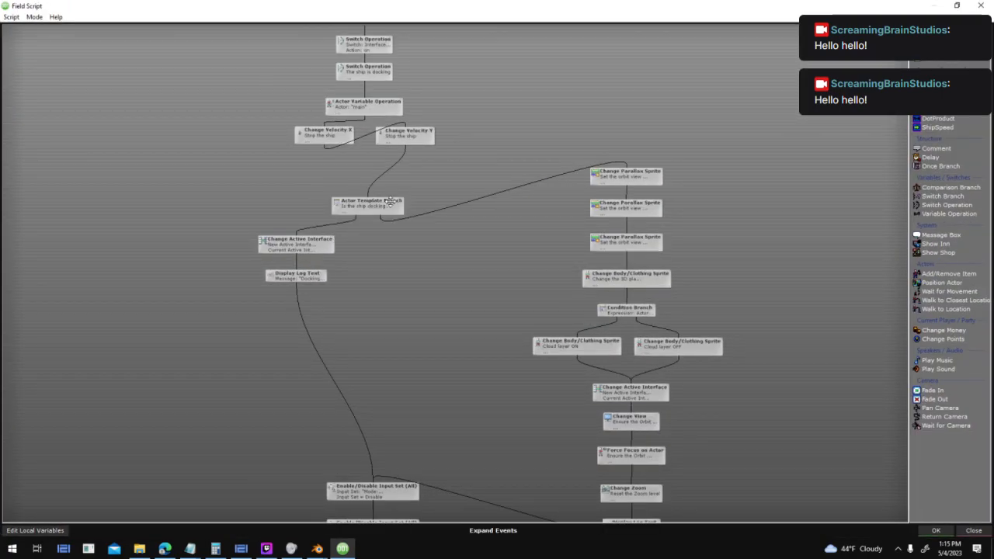
- Paste the copied range-check events beside the start and link the Comparison Branch between the docking Switch Operation and the Actor Variable Operation
middle_click_drag(555, 109, 565, 156)
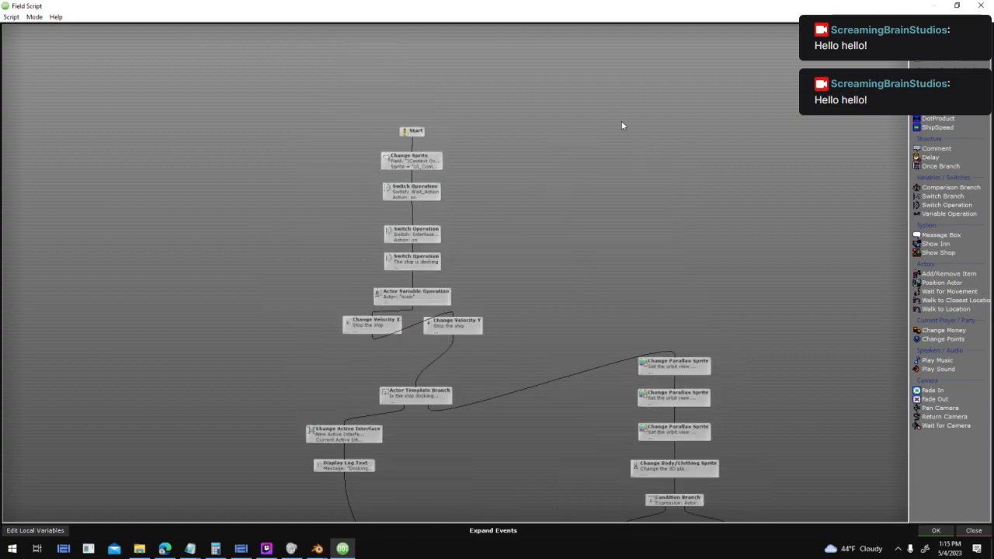
key("ctrl+v")
left_click_drag(657, 142, 747, 115)
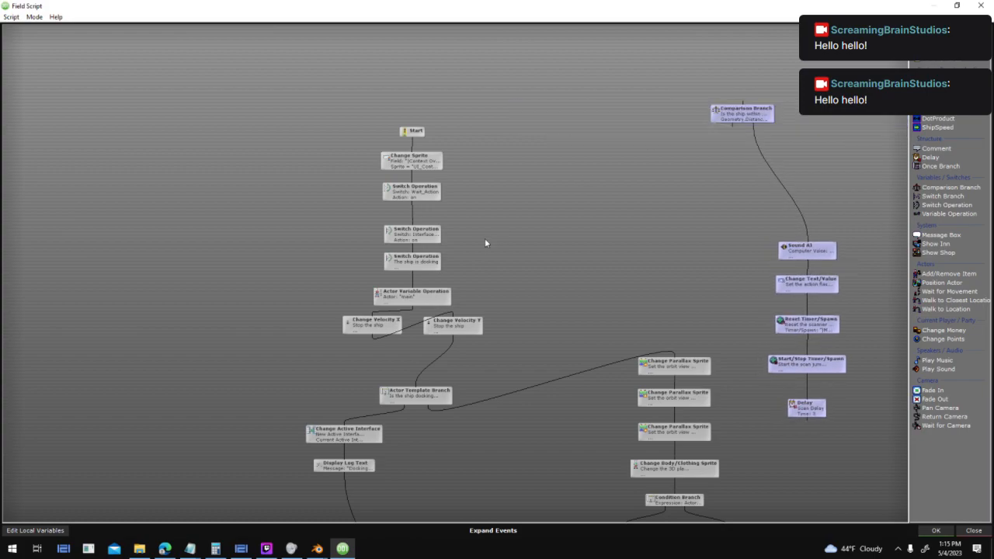
left_click_drag(413, 278, 437, 289)
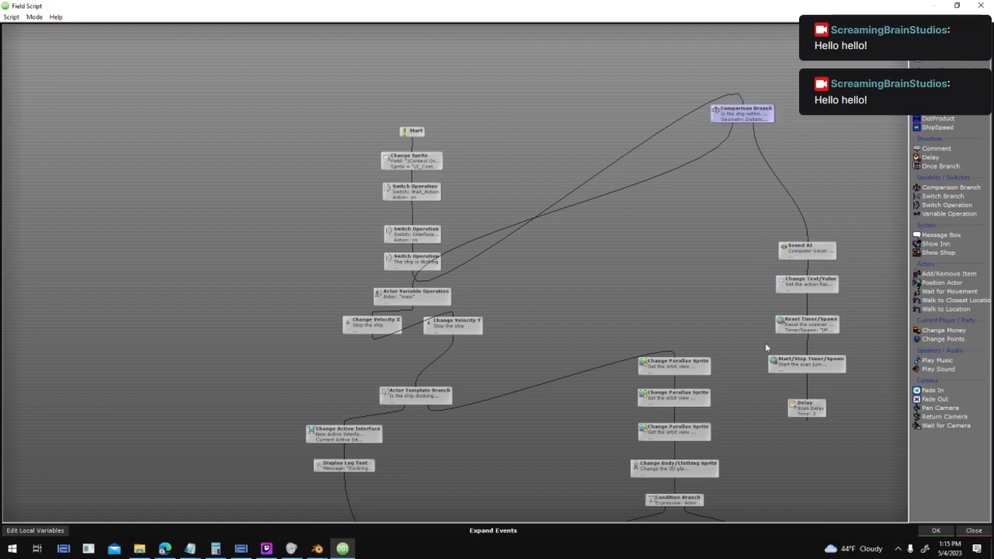
- Connect the end of the out-of-range Delay to the Update Interface event that follows the orbit camera's Change Zoom
scroll(764, 245, "down", 5)
scroll(732, 311, "down", 1, "ctrl")
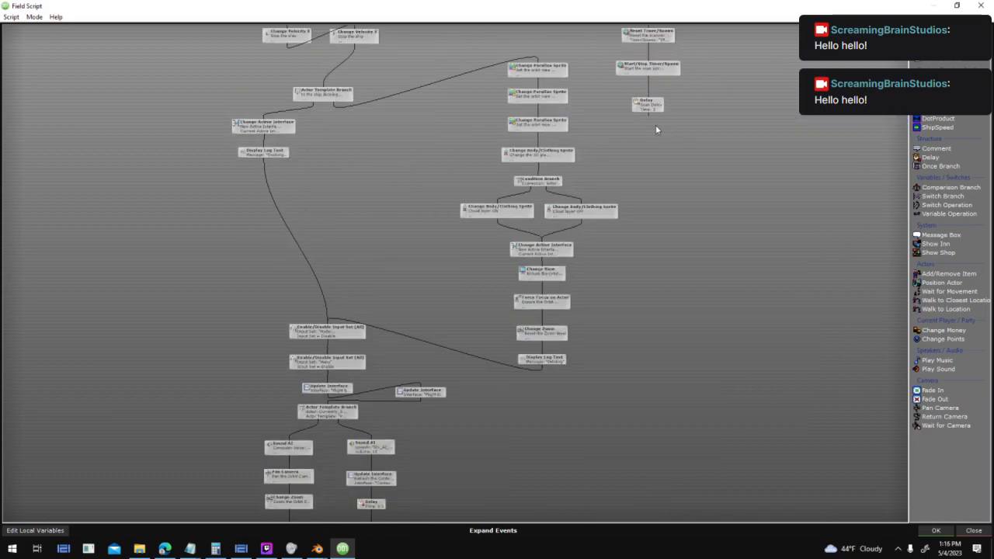
left_click_drag(649, 112, 291, 405)
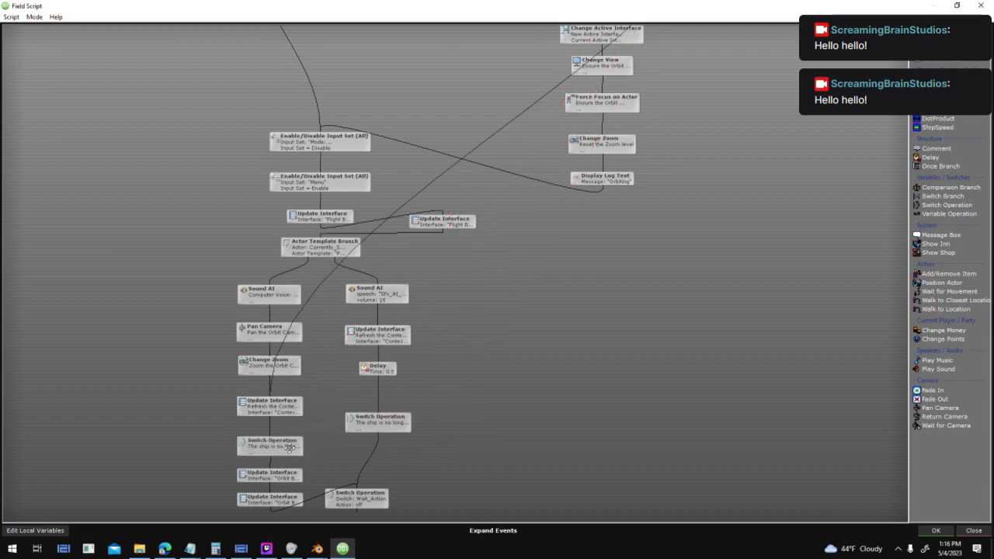
- Rewire the docking Switch Operation onto the Comparison Branch's in-range path, directly before the Actor Variable Operation
middle_click_drag(630, 213, 713, 503)
left_click(415, 226)
left_click_drag(414, 228, 414, 227)
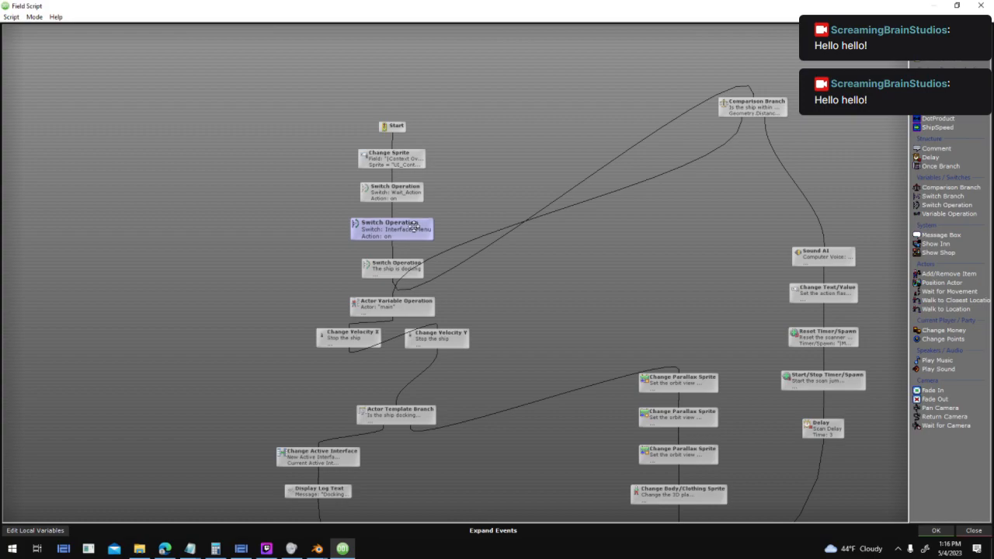
middle_click_drag(520, 297, 521, 246)
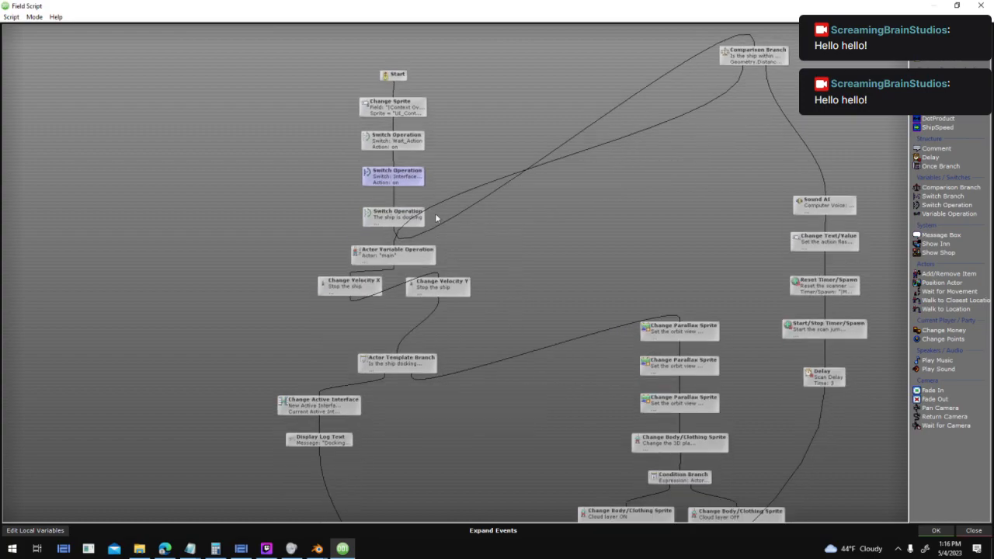
left_click_drag(419, 225, 584, 255)
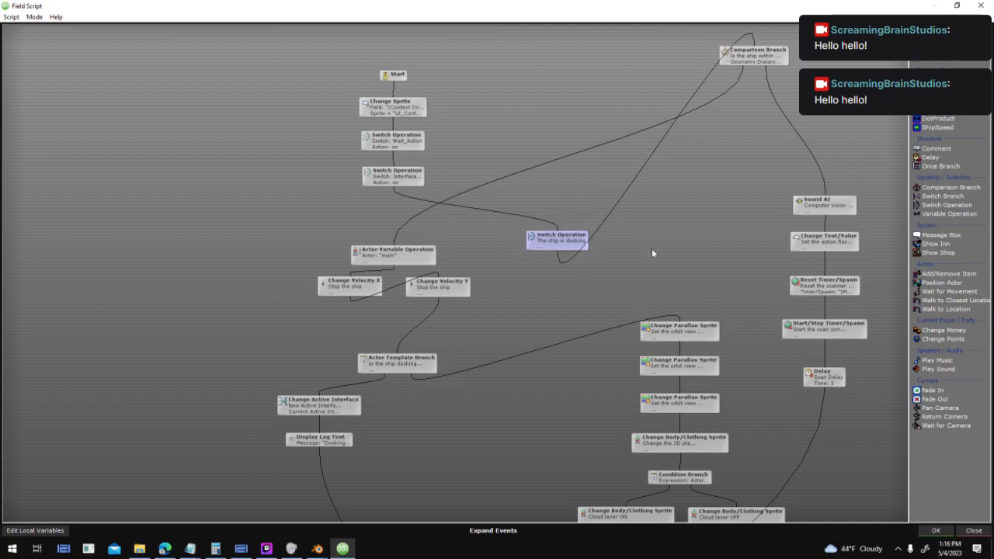
middle_click_drag(506, 183, 452, 296)
left_click_drag(350, 306, 342, 364)
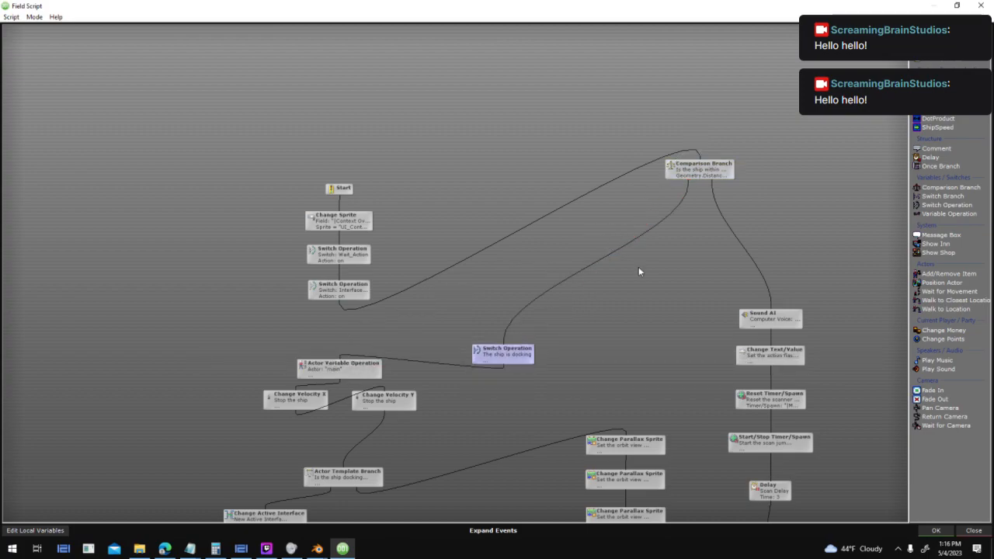
left_click_drag(508, 352, 344, 333)
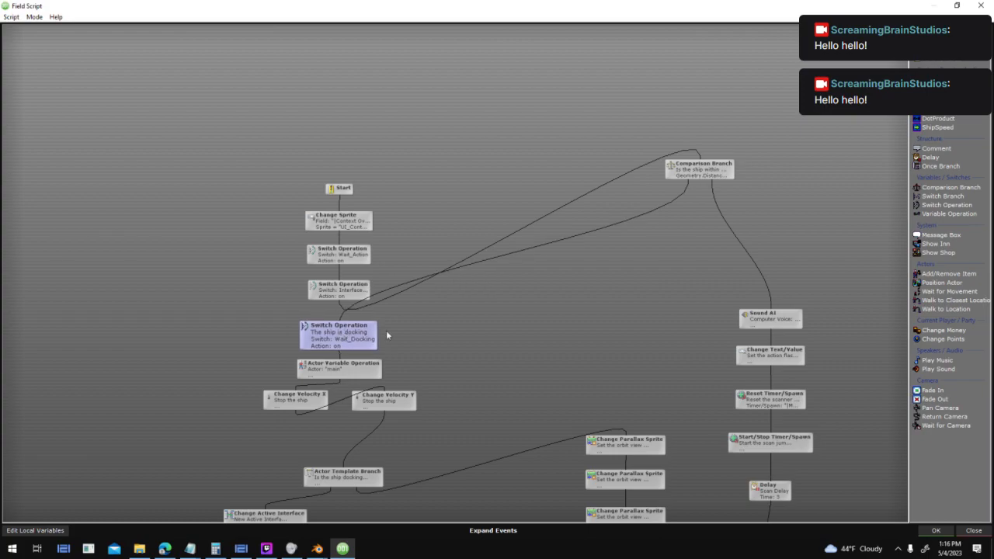
- Place the Wait_Docking Switch Operation before the Comparison Branch and the interface Switch Operation on its in-range path
left_click_drag(356, 287, 606, 298)
left_click_drag(344, 324, 342, 299)
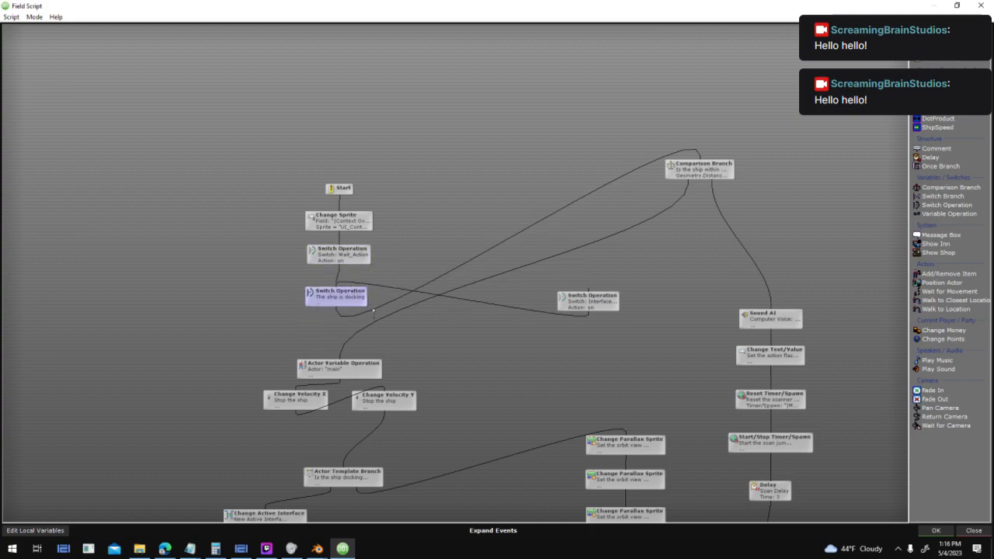
left_click_drag(637, 230, 359, 371)
left_click_drag(582, 303, 391, 327)
- Move the starting event chain farther above the in-range events and inspect its Wait_Action and Wait_Docking Switch Operations
left_click_drag(270, 179, 363, 201)
left_click(420, 199)
left_click(387, 156)
left_click(376, 194)
left_click(375, 195)
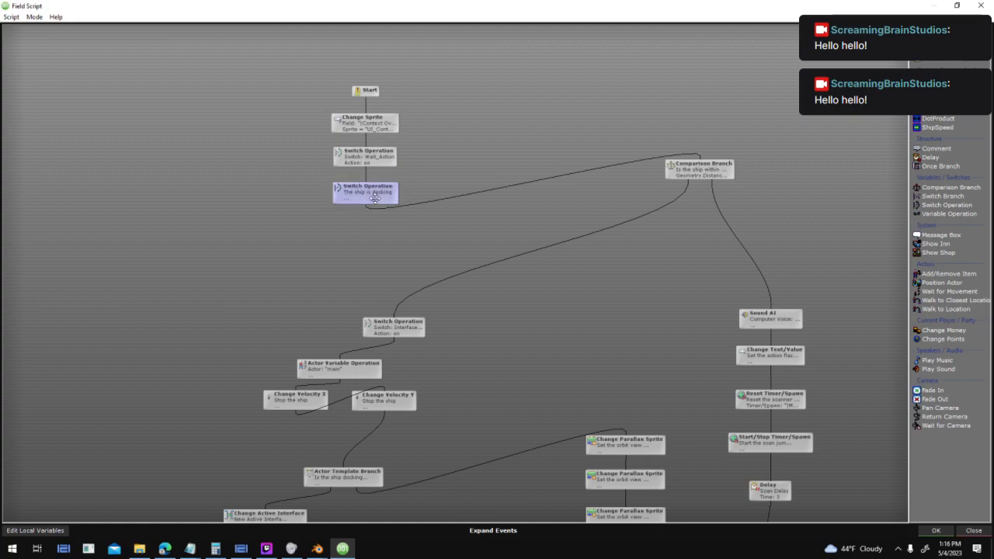
left_click(375, 197)
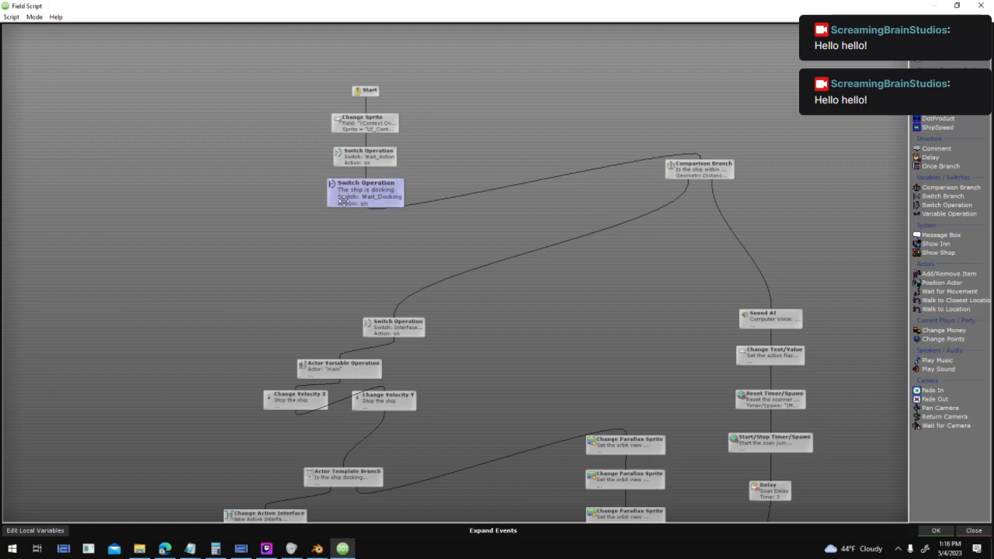
left_click(375, 153)
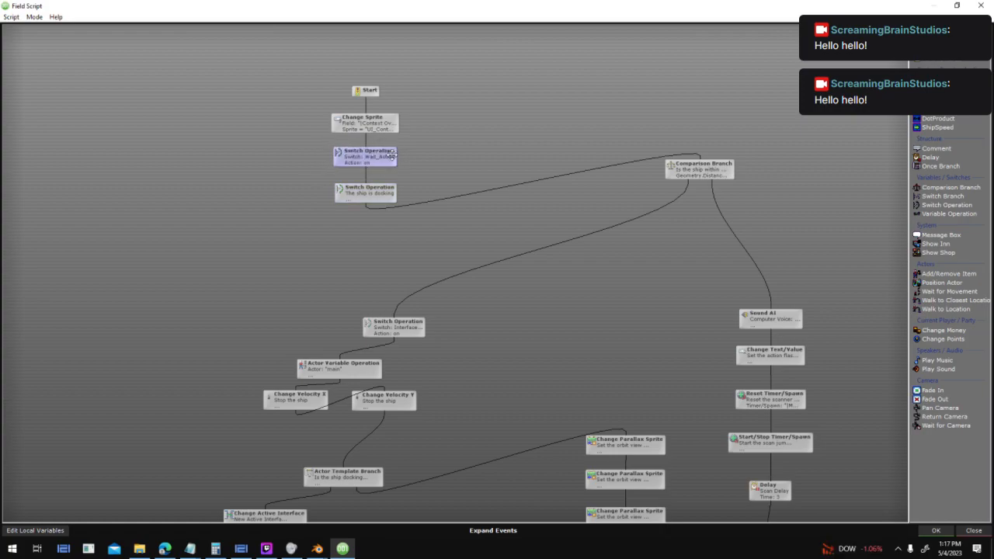
left_click(371, 195)
- Move the Comparison Branch closer to the docking Switch Operation, between its in-range and out-of-range paths
left_click_drag(700, 177, 599, 227)
left_click_drag(667, 269, 609, 121)
left_click_drag(734, 172, 615, 192)
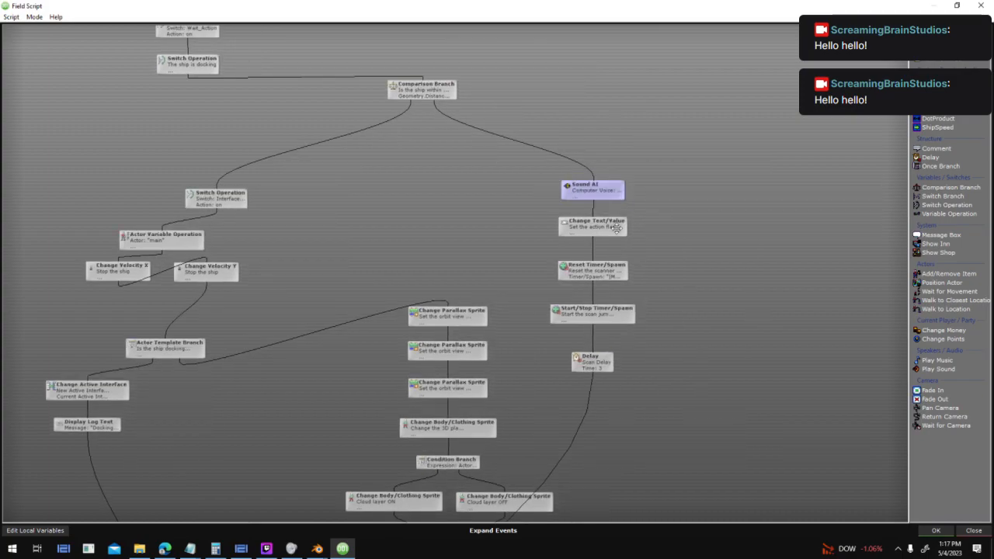
- Check the pasted Change Text/Value and timer events, and shift the whole out-of-range group farther from the main flow
left_click(616, 228)
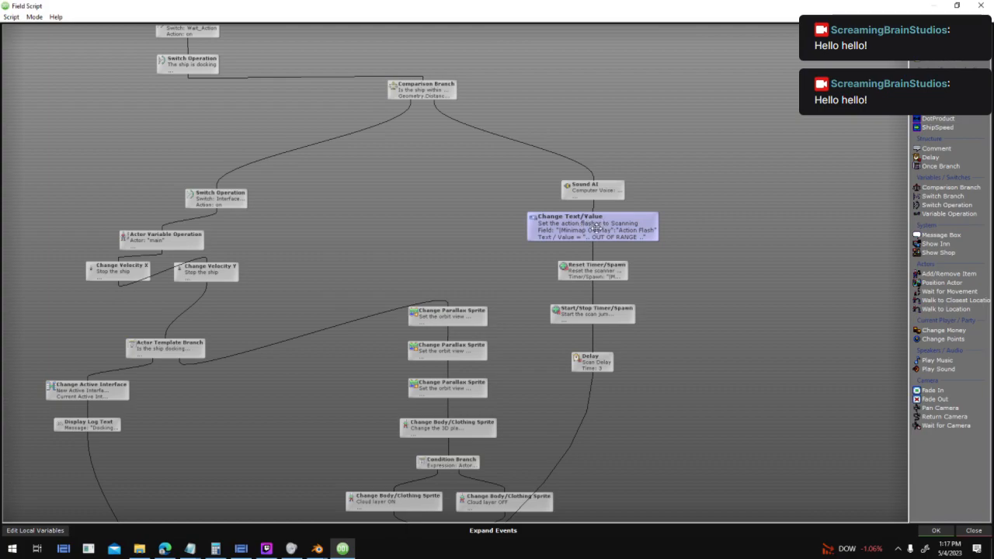
left_click(618, 278)
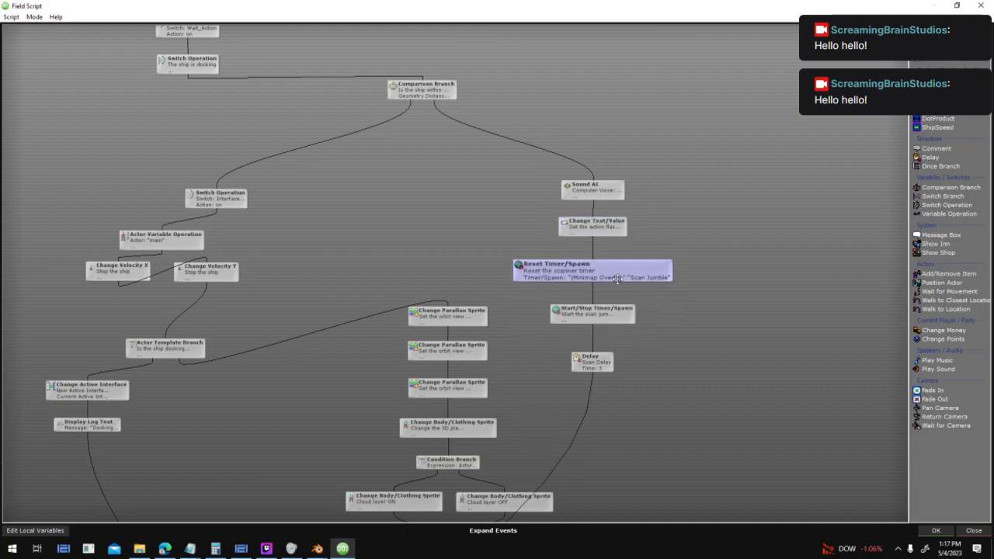
double_click(592, 312)
left_click(577, 332)
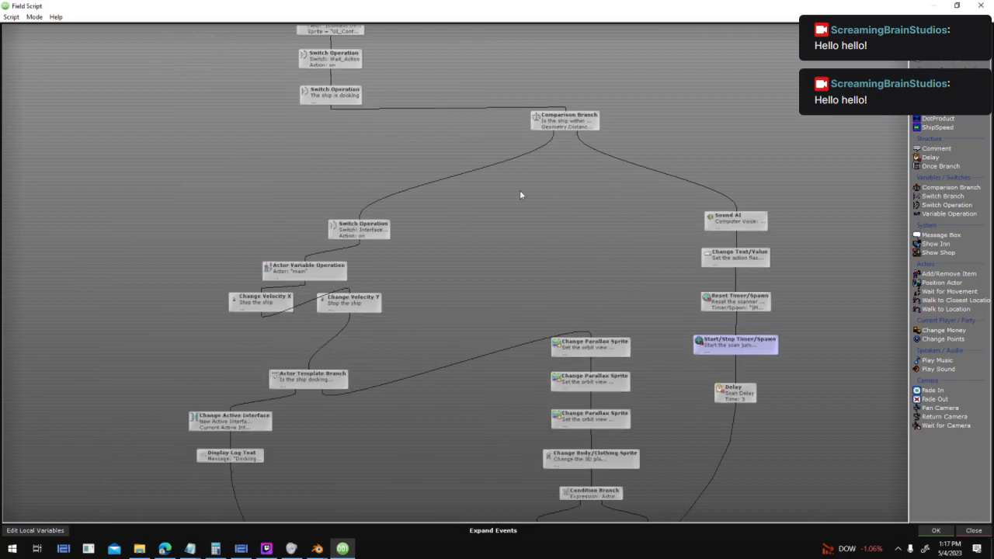
left_click_drag(620, 144, 720, 358)
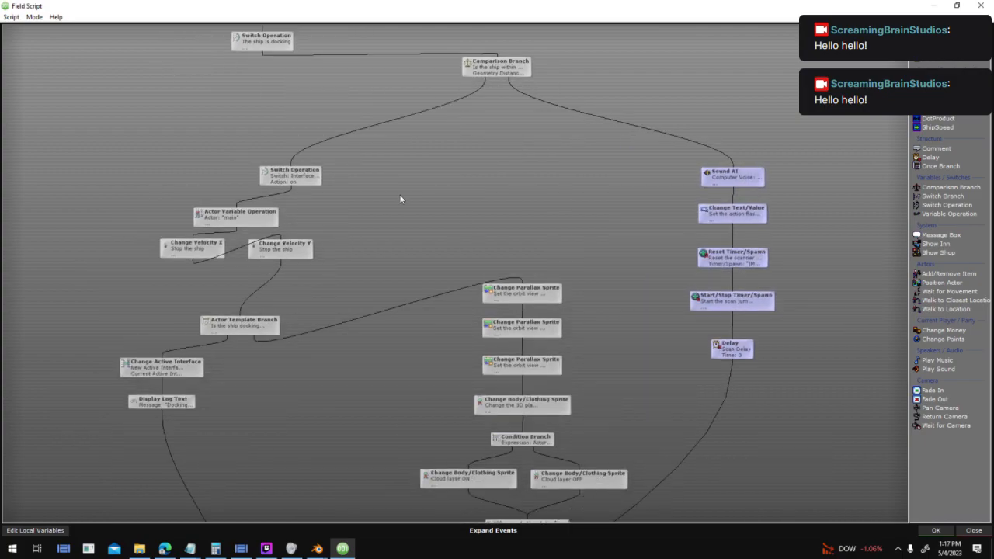
- Examine the Comparison Branch's distance expression and its comparison value, including the body size, offset and scan range terms
middle_click_drag(456, 77, 642, 248)
double_click(673, 239)
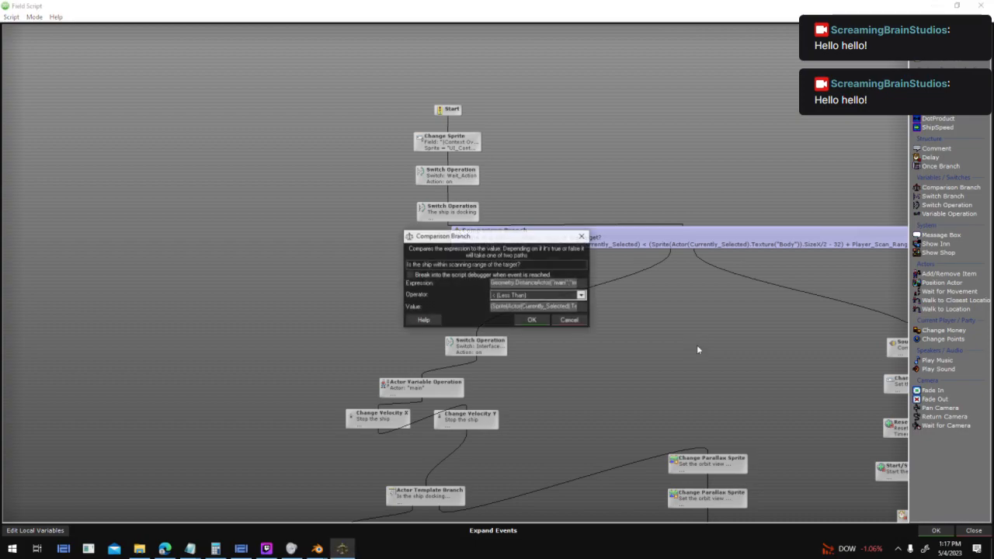
left_click_drag(491, 284, 590, 284)
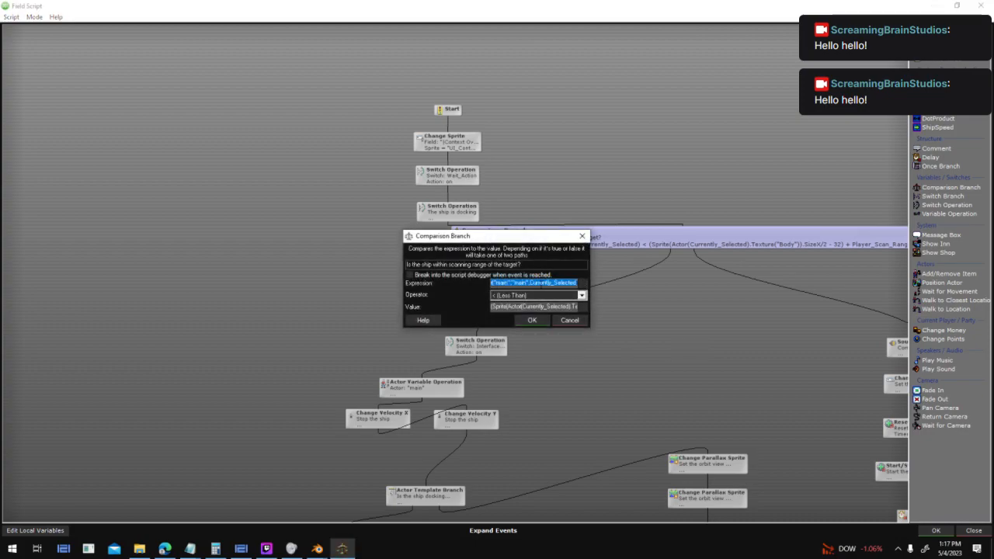
left_click_drag(530, 284, 575, 284)
left_click_drag(516, 240, 514, 231)
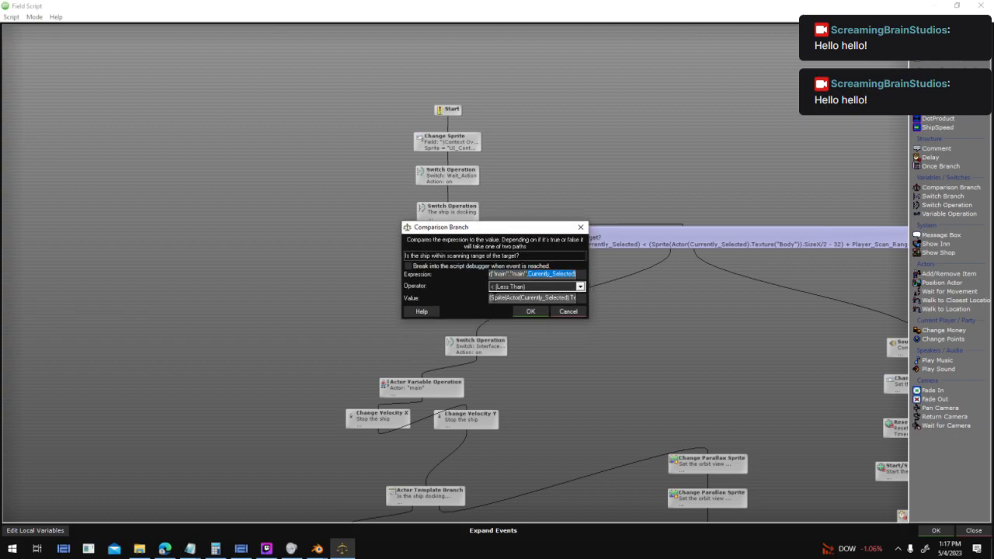
left_click_drag(490, 298, 576, 299)
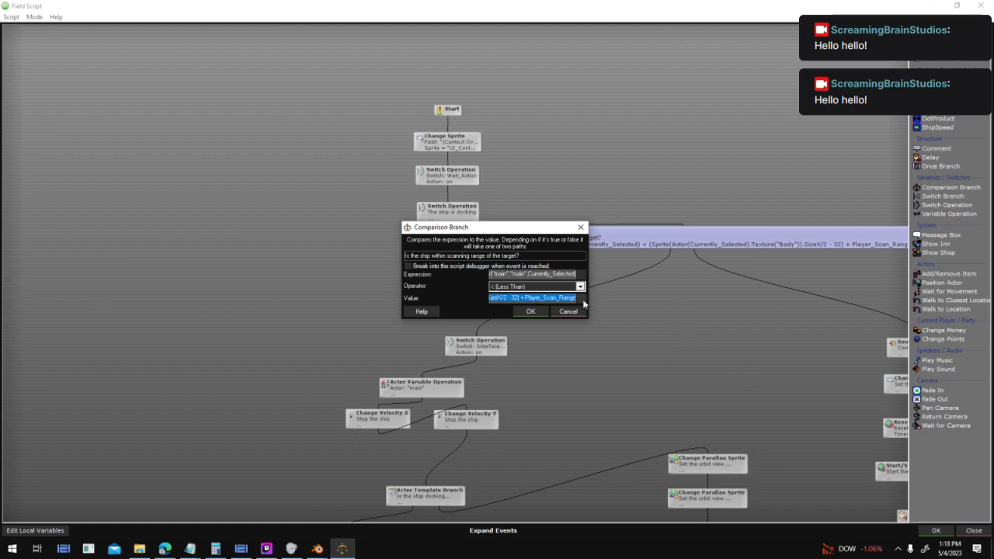
left_click_drag(517, 299, 485, 300)
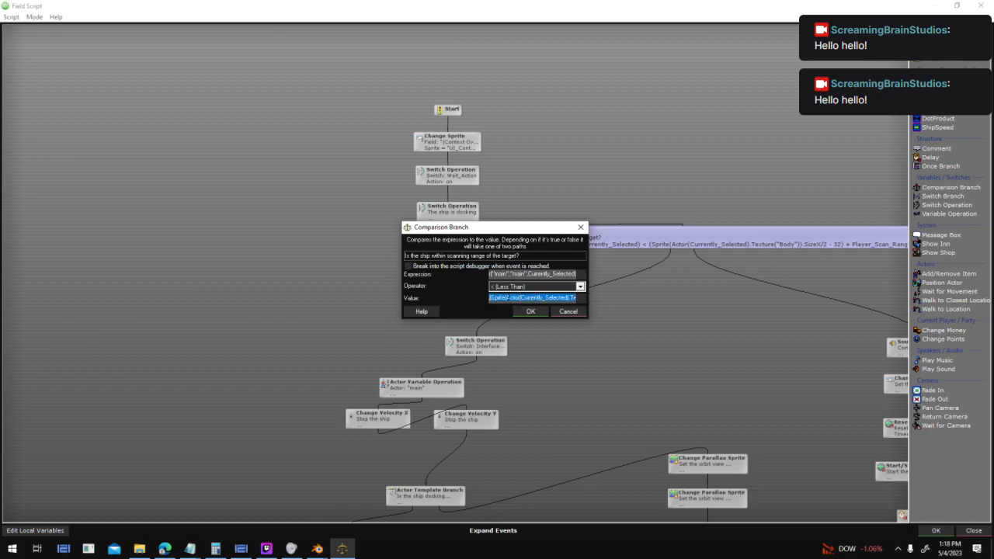
left_click_drag(568, 299, 525, 299)
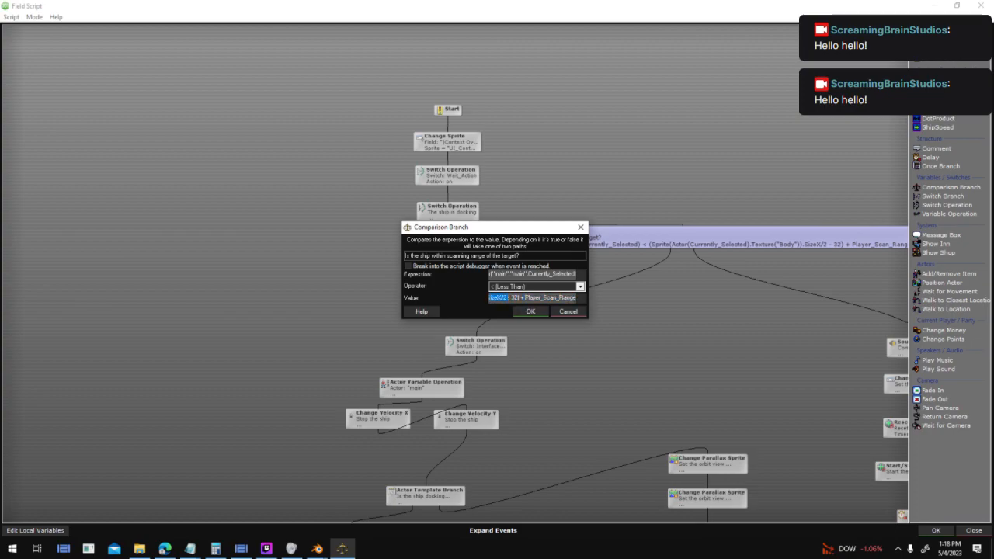
- Set the Comparison Branch's value to Sprite(Actor(Currently_Selected).Texture("Body")).SizeX/2, and align the branch and the interface Switch Operation under the starting chain
left_click(521, 298)
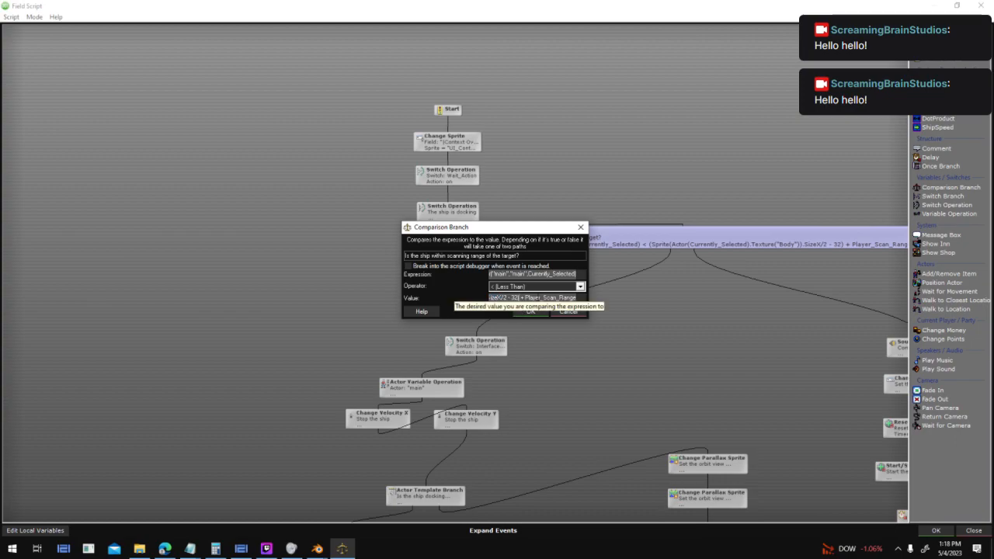
key("BackSpace")
key("BackSpace")
key("BackSpace")
key("BackSpace")
key("BackSpace")
key("BackSpace")
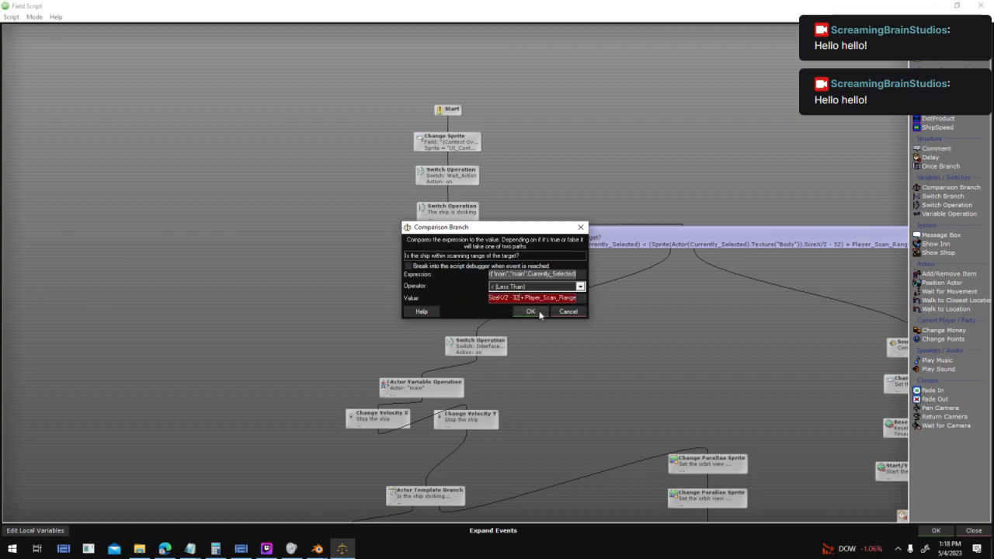
left_click_drag(520, 299, 427, 311)
left_click(490, 299)
key("Delete")
key("Right")
key("Right")
key("Right")
key("Right")
key("Right")
key("Right")
key("Right")
key("Right")
key("Right")
key("Right")
key("Right")
key("Right")
key("Right")
key("Right")
key("Right")
key("Right")
key("Right")
key("Right")
key("Right")
key("Right")
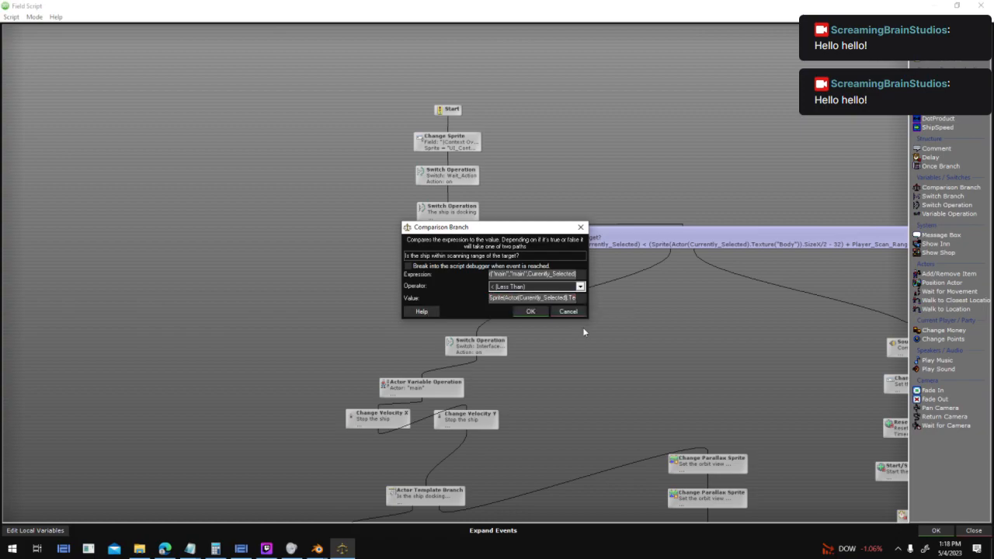
key("Right")
key("Right")
key("shift+Left")
key("shift+Left")
key("shift+Left")
key("shift+Left")
key("shift+Left")
key("shift+Left")
key("shift+Left")
key("shift+Left")
key("shift+Left")
key("shift+Left")
key("shift+Left")
key("shift+Left")
key("shift+Left")
key("shift+Left")
key("shift+Left")
key("shift+Left")
key("shift+Left")
key("shift+Left")
key("shift+Left")
key("shift+Left")
left_click_drag(573, 299, 524, 299)
left_click_drag(539, 295, 575, 297)
key("BackSpace")
key("BackSpace")
type("/2")
key("Right")
left_click(541, 312)
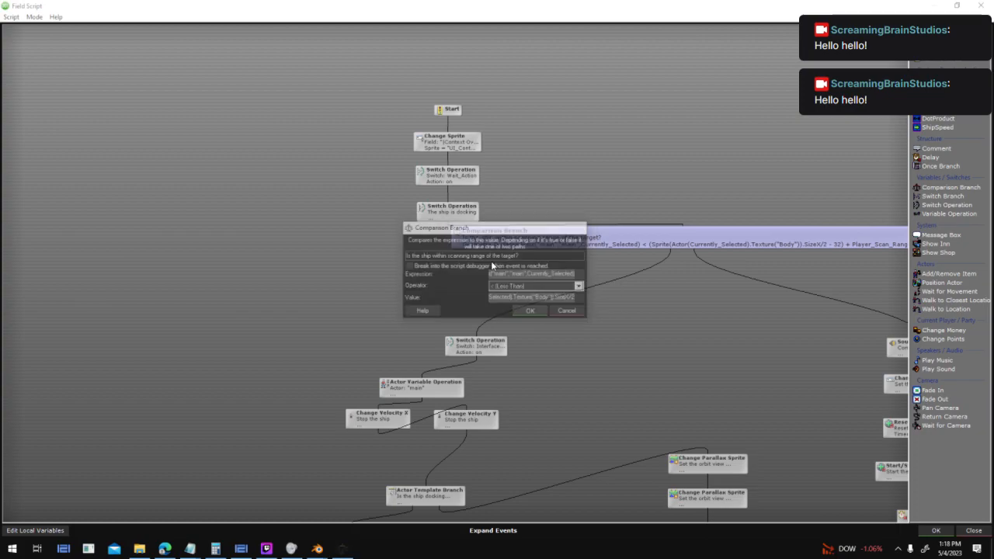
left_click_drag(681, 243, 449, 259)
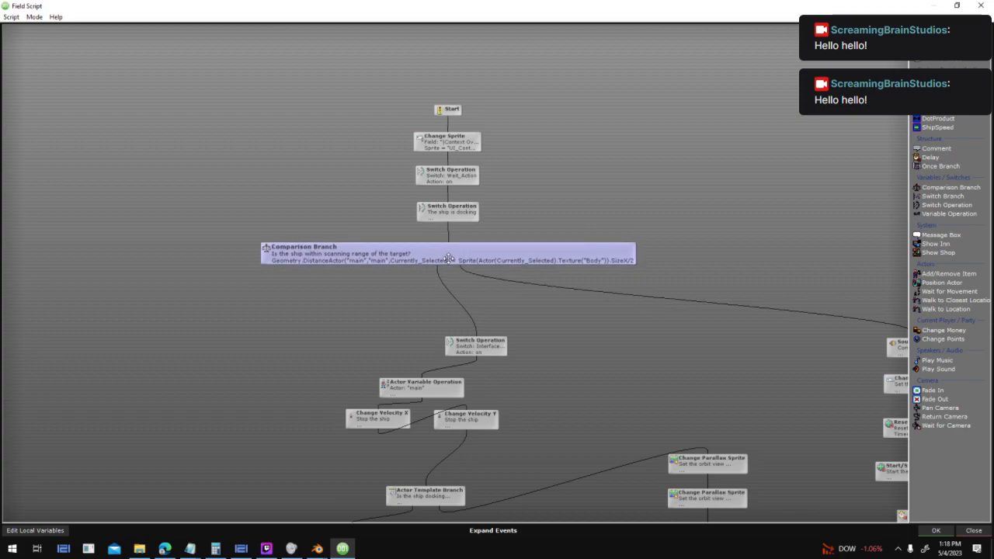
left_click_drag(497, 351, 446, 328)
- Trace the out-of-range path down to where it rejoins the main flow near the final Switch Operations, and leave the script
middle_click_drag(558, 496, 473, 243)
middle_click_drag(522, 466, 566, 278)
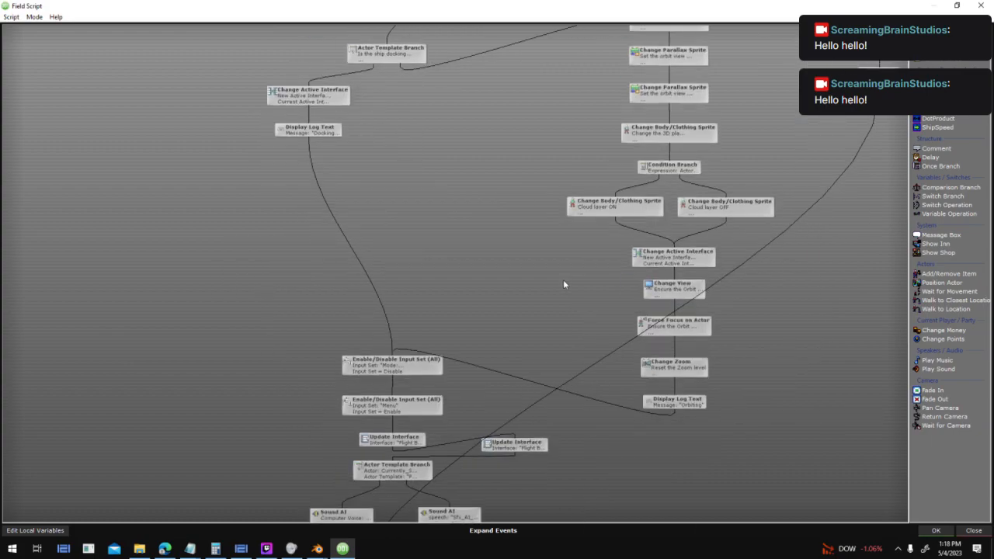
middle_click_drag(510, 193, 400, 390)
middle_click_drag(434, 515, 568, 146)
middle_click_drag(576, 414, 649, 245)
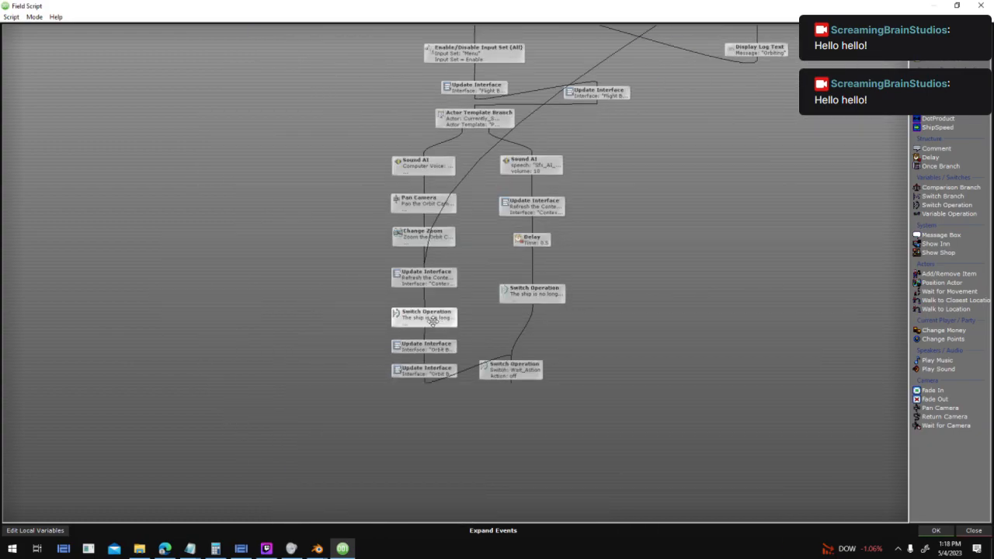
middle_click_drag(708, 56, 558, 273)
middle_click_drag(525, 133, 595, 273)
middle_click_drag(470, 185, 519, 377)
middle_click_drag(505, 296, 536, 358)
middle_click_drag(477, 344, 424, 162)
middle_click_drag(480, 324, 442, 160)
middle_click_drag(557, 378, 528, 254)
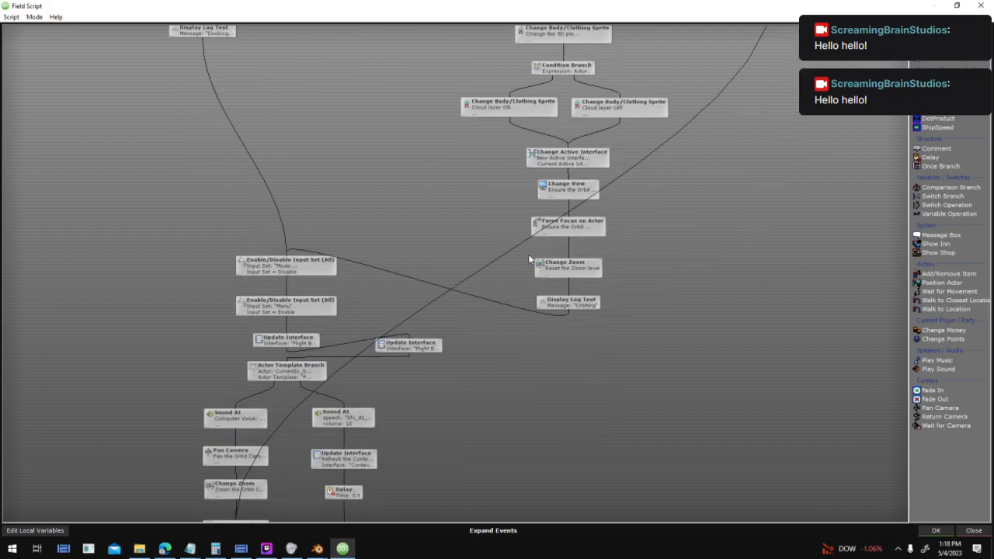
key("Escape")
key("Escape")
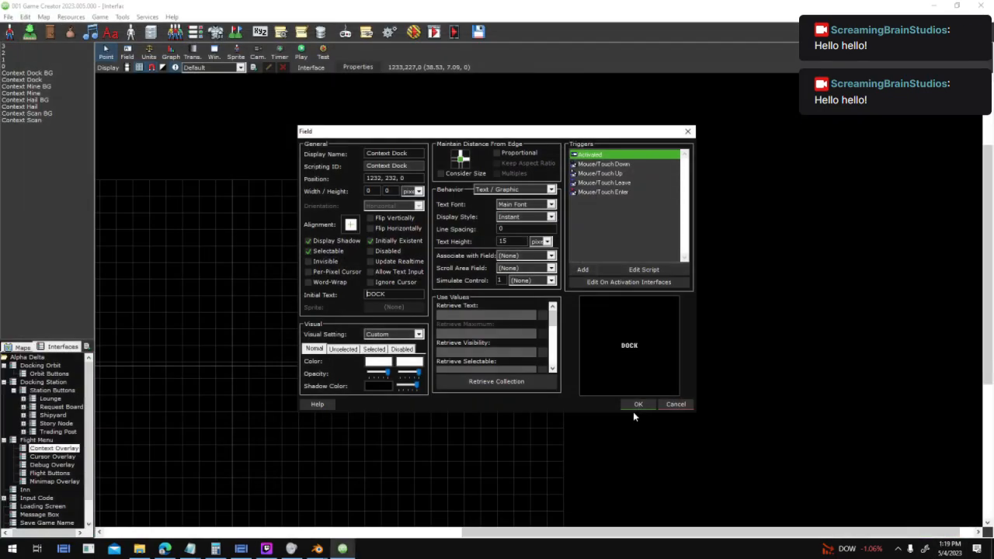
- Save the interface, test-run the game and try to dock with Helios Station
left_click(435, 31)
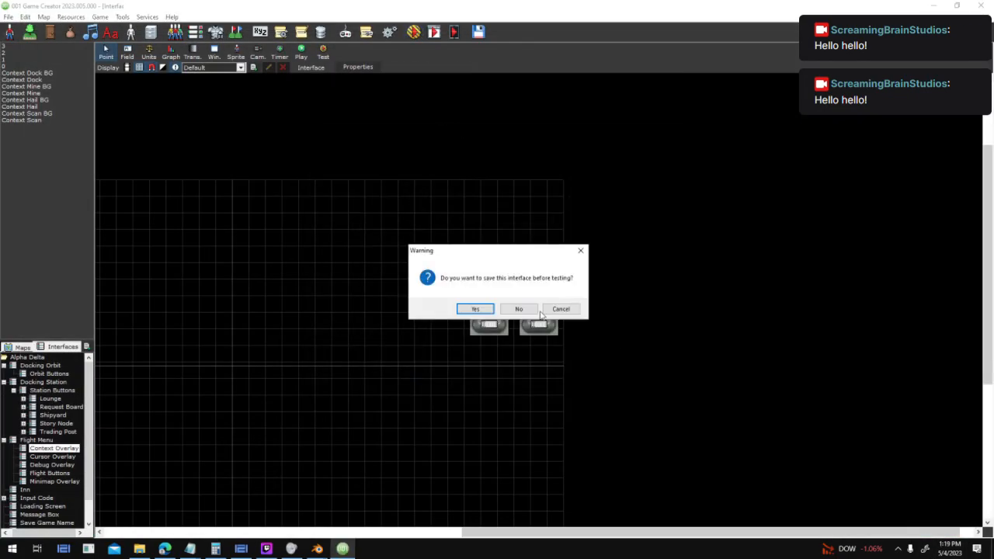
left_click(489, 312)
key("Return")
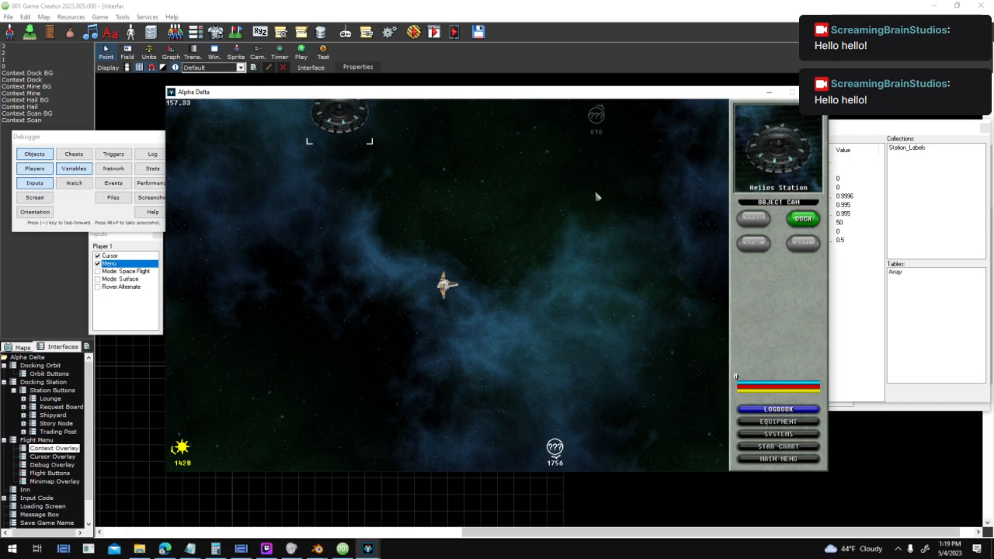
left_click(778, 224)
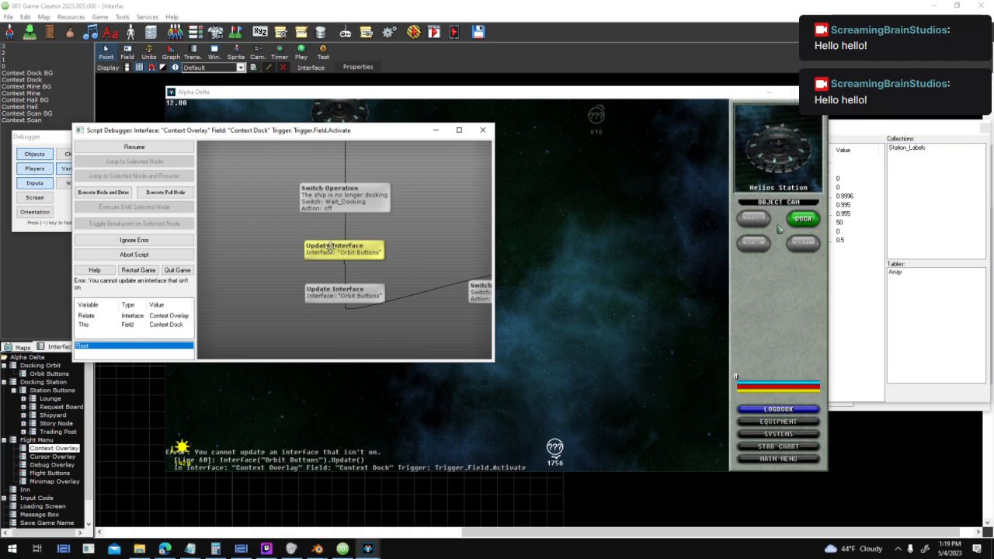
- Inspect the failing Orbit Buttons Update Interface event and its neighbours in the script debugger, and quit the game
left_click_drag(396, 273, 388, 317)
scroll(387, 315, "down", 1)
scroll(381, 312, "down", 1)
left_click_drag(375, 244, 301, 223)
left_click(265, 316)
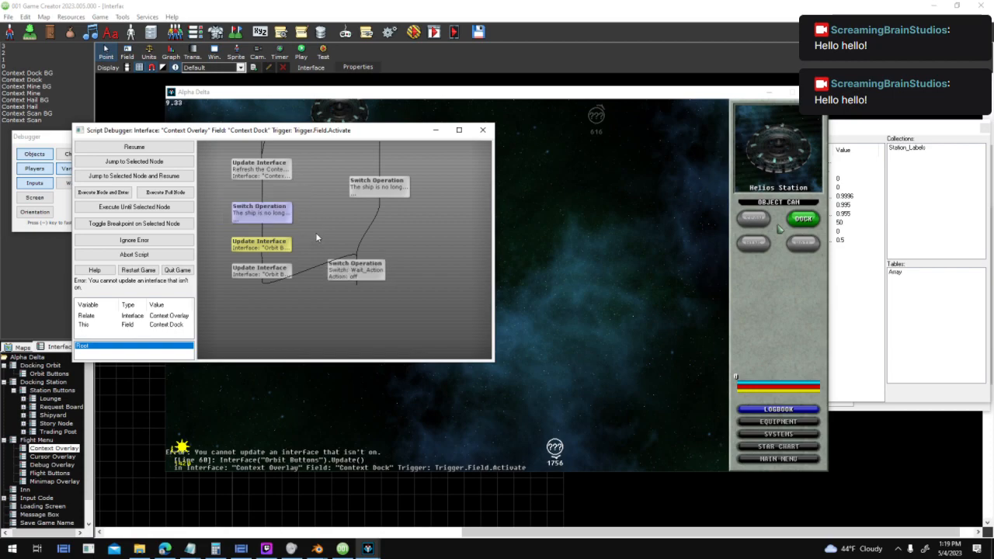
left_click_drag(316, 237, 338, 268)
left_click(186, 270)
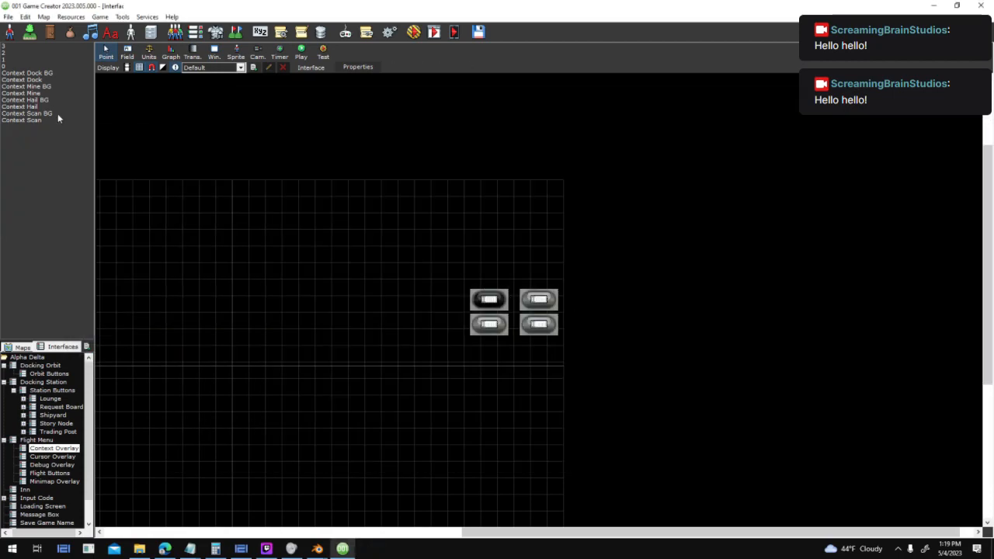
- In Context Dock's Activated script, duplicate the Context Overlay Update Interface event and the final Wait_Docking and Wait_Action Switch Operations beside the main flow
left_click(24, 79)
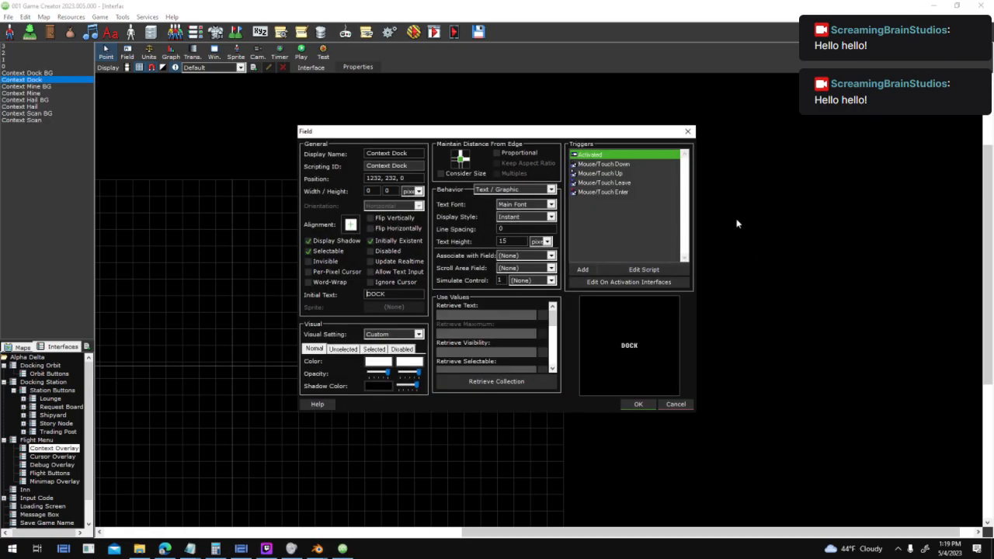
double_click(624, 156)
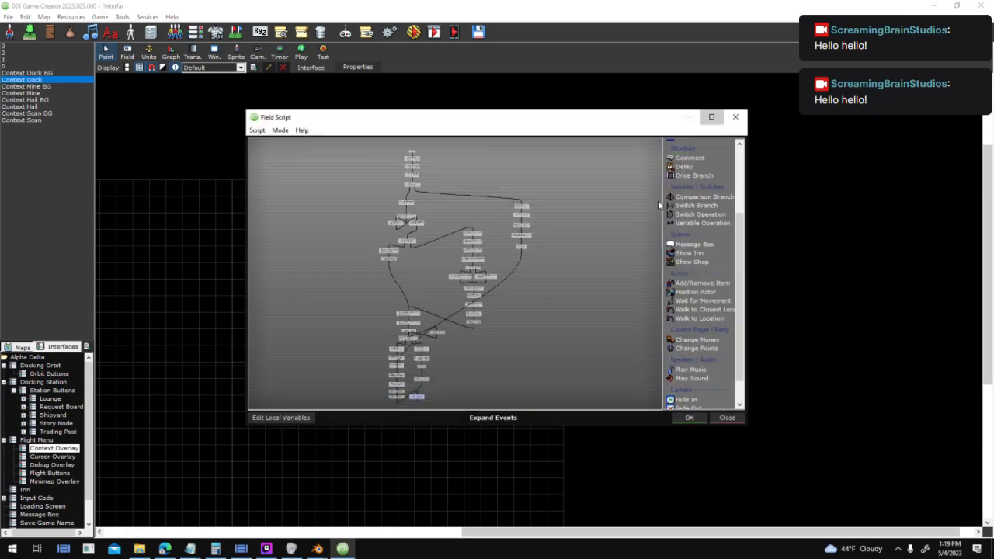
left_click(713, 118)
scroll(497, 410, "up", 5)
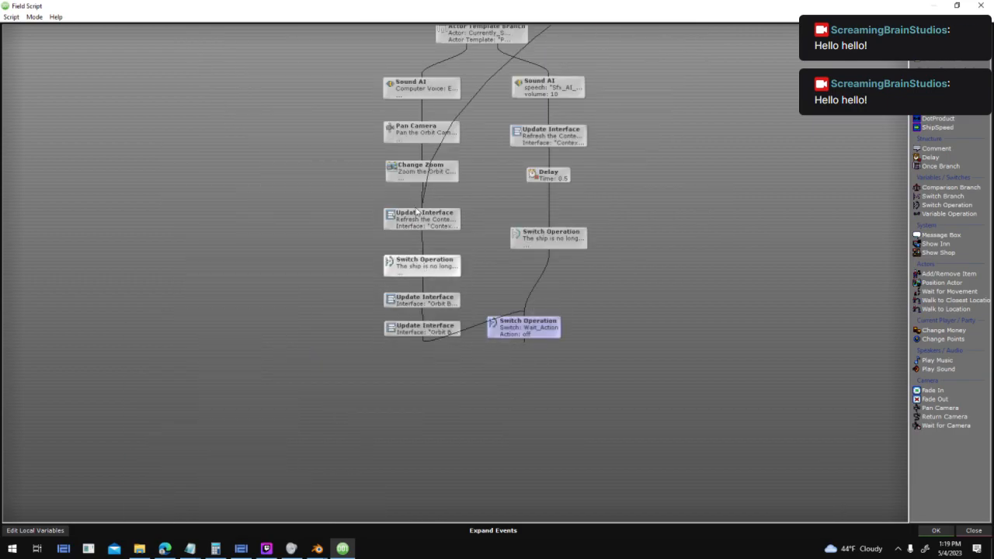
left_click(448, 221)
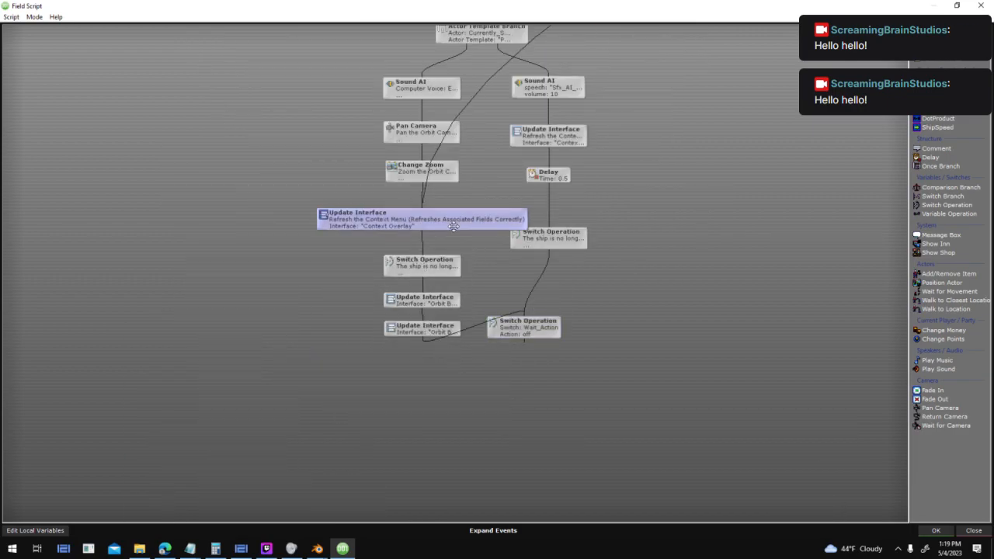
left_click(445, 263, "ctrl")
left_click(535, 318, "ctrl")
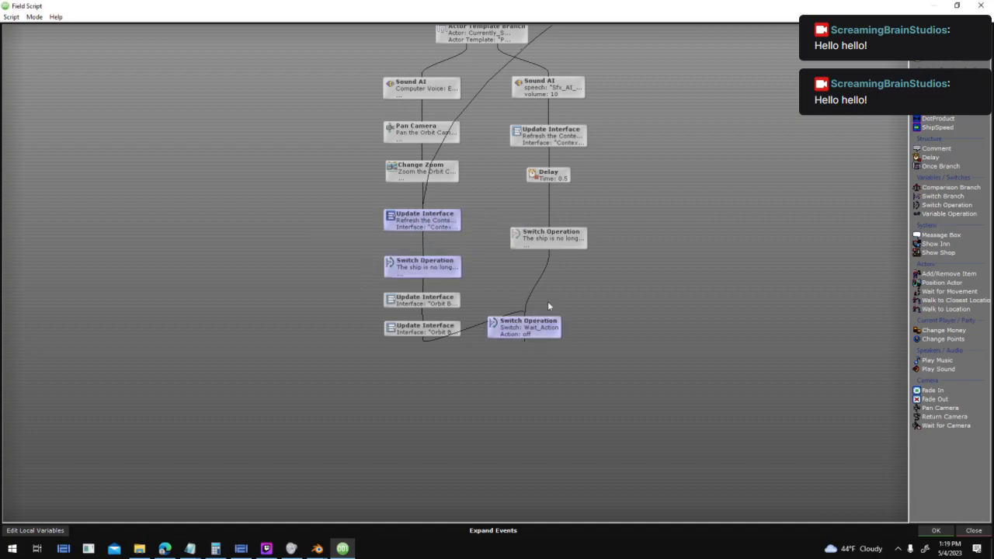
middle_click_drag(815, 201, 599, 233)
key("ctrl+v")
- Route the out-of-range path through the copied Update Interface and docking Switch Operation to the original Wait_Action Switch Operation, deleting the spare Wait_Action copy
left_click(218, 191)
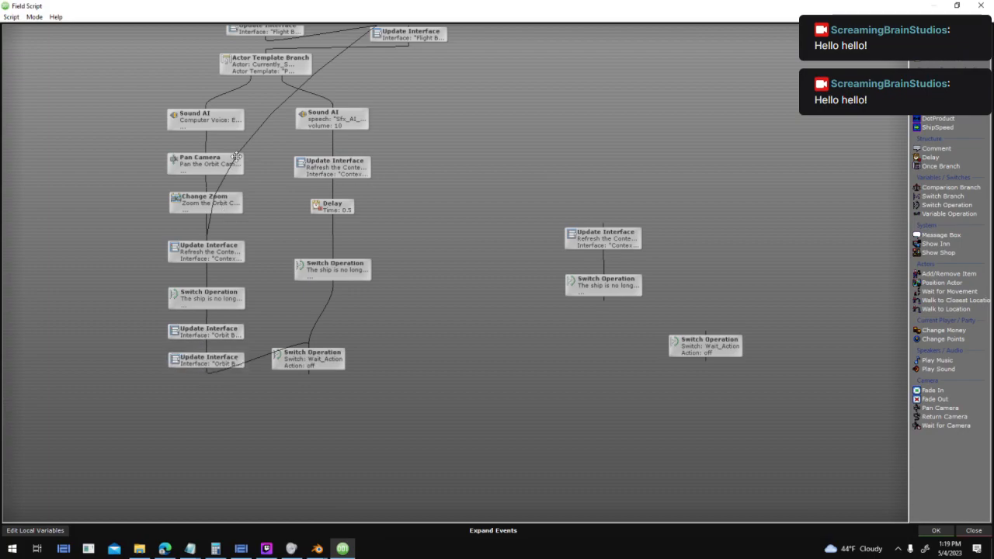
left_click(255, 128)
left_click_drag(255, 129, 614, 235)
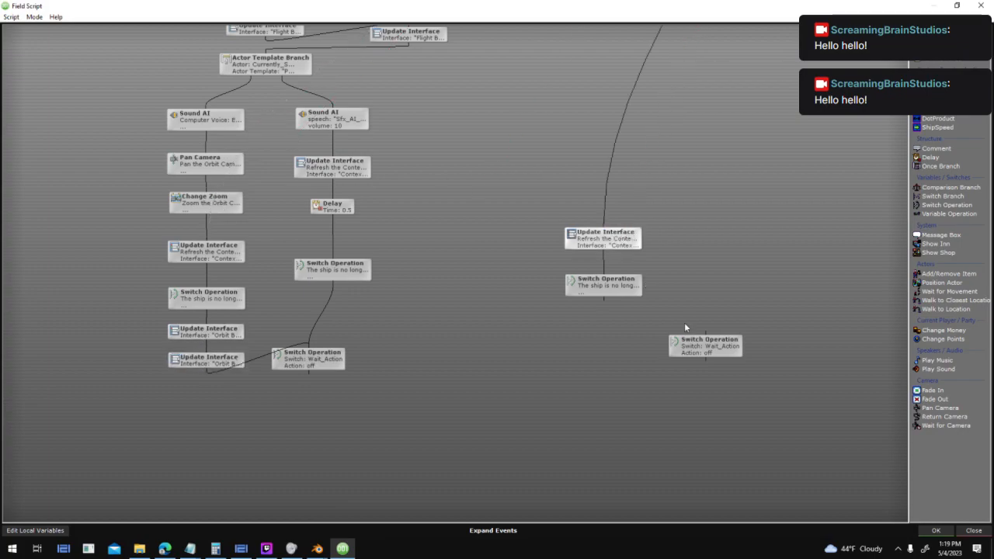
mouse_move(603, 303)
left_click_drag(604, 300, 319, 358)
left_click(707, 349)
key("Delete")
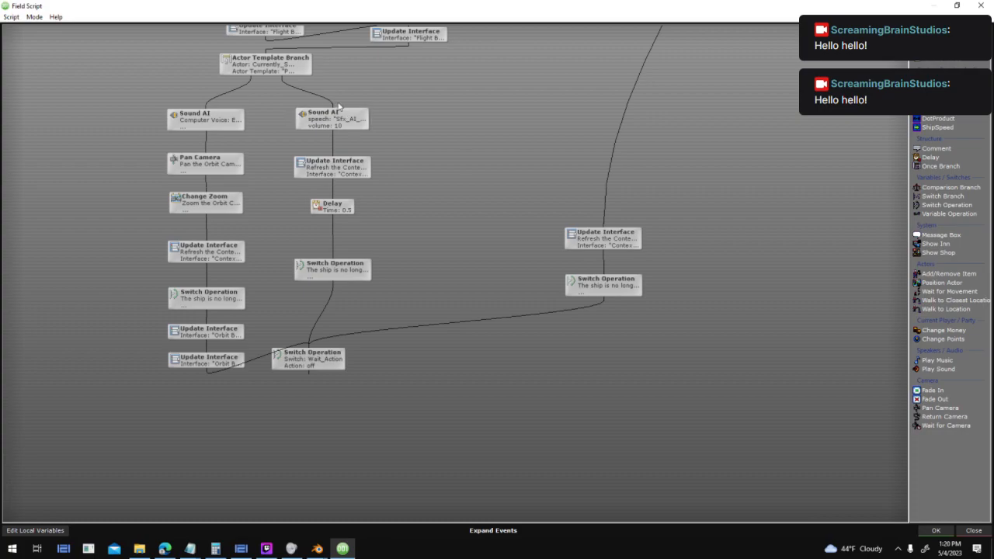
left_click(605, 286)
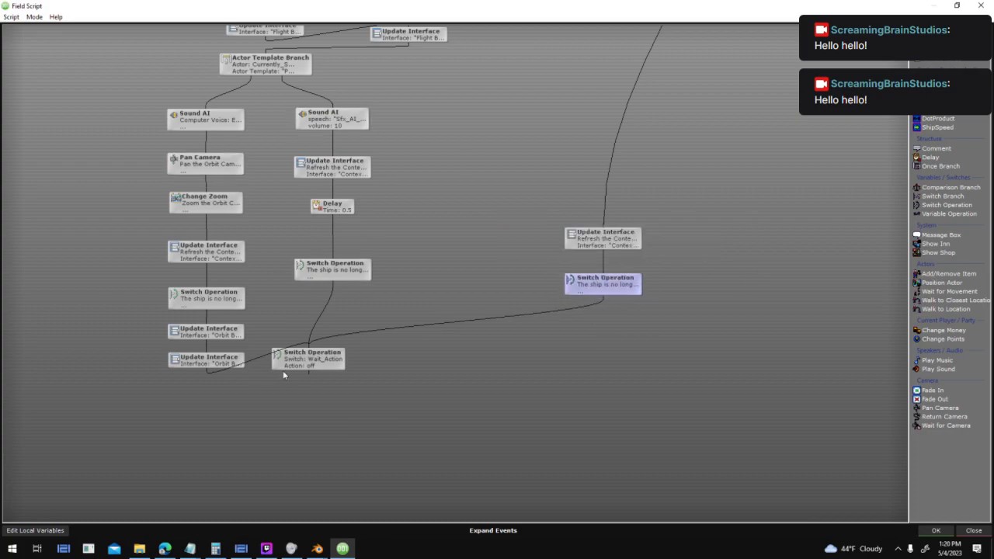
left_click_drag(339, 364, 430, 430)
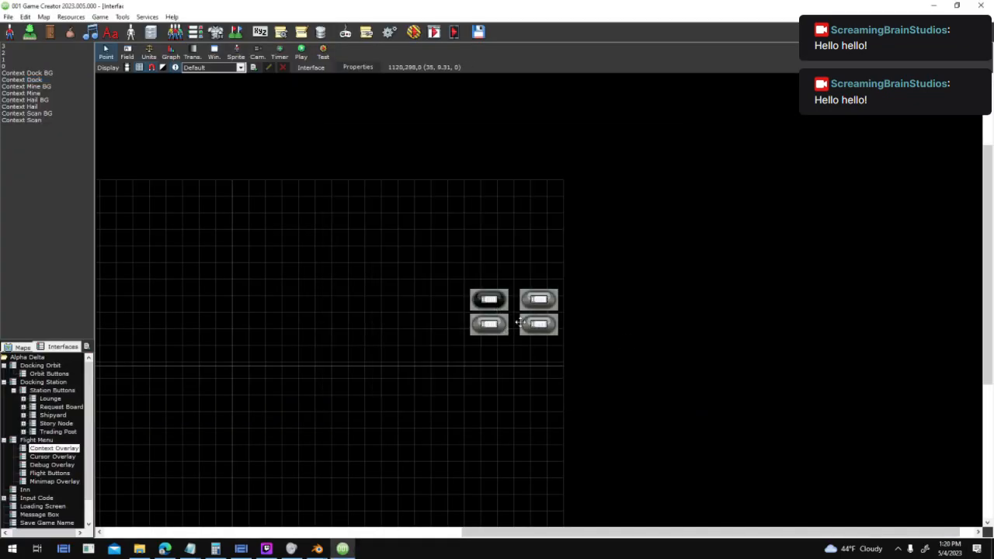
- Save the interface, start a new game in a test run to check out-of-range docking at Helios Station, and end the test
left_click(413, 31)
left_click(481, 310)
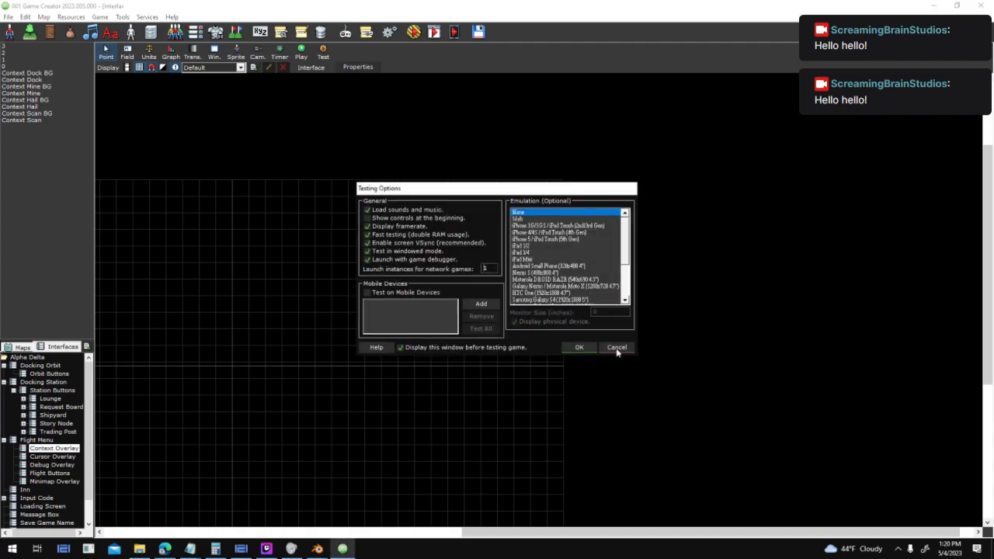
left_click(576, 348)
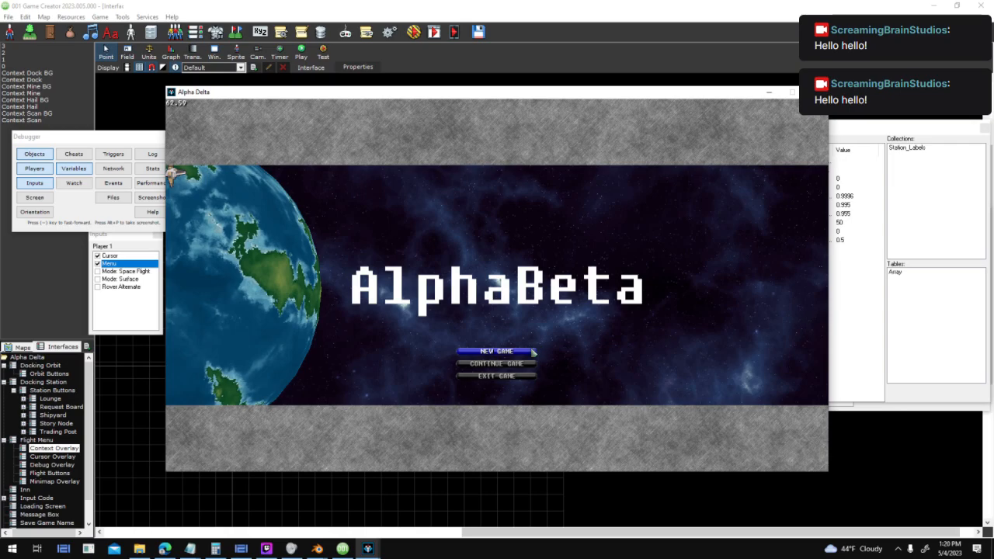
left_click(532, 354)
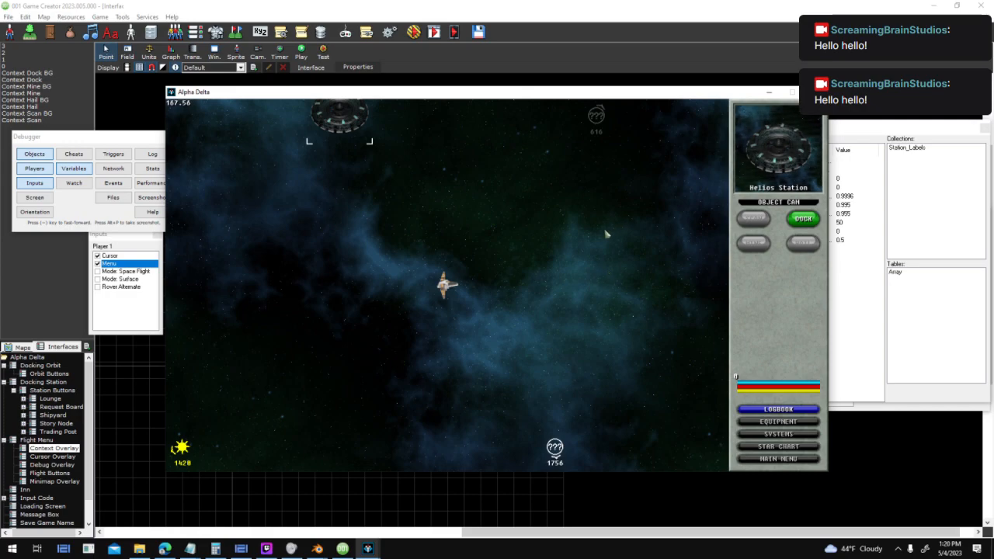
left_click(396, 133)
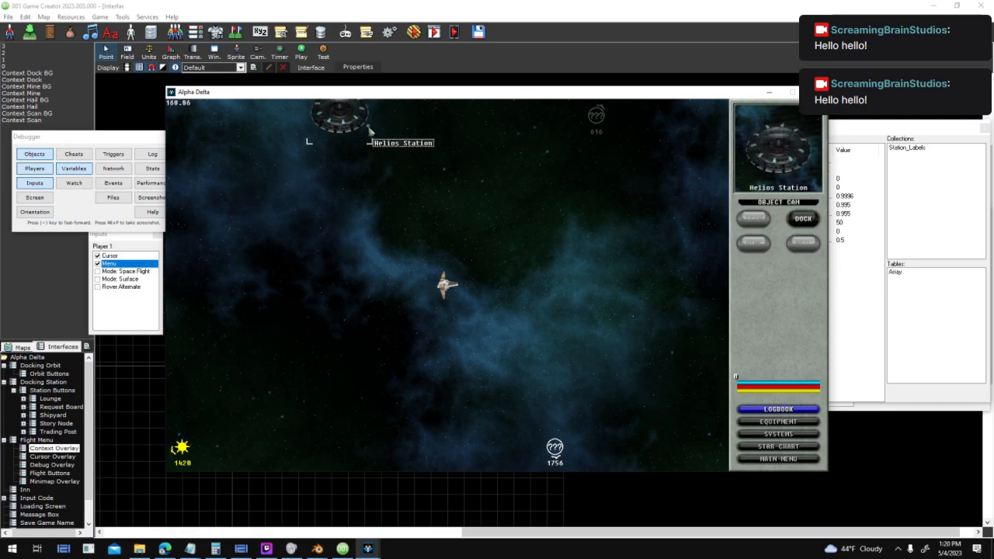
key("Escape")
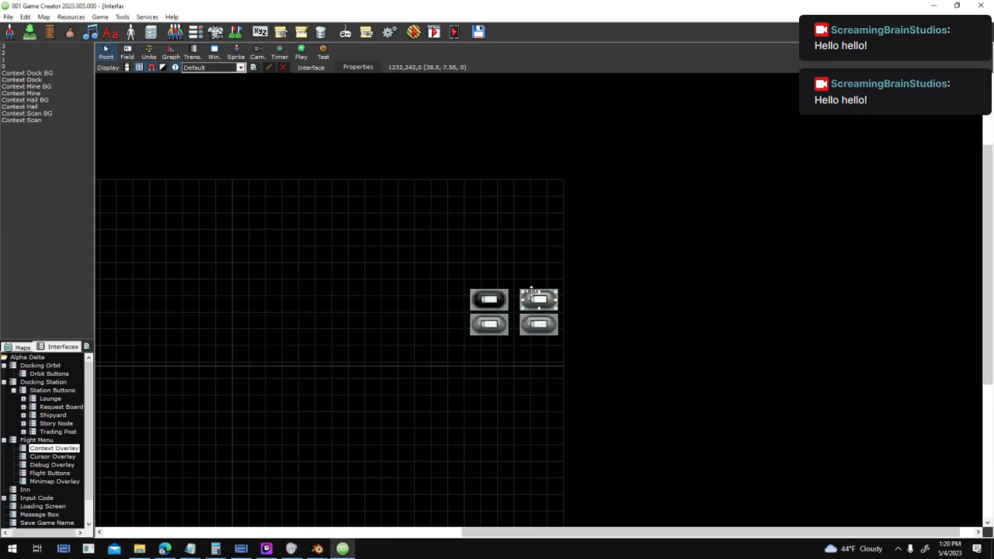
- In Context Dock's Activated script, paste a copy of the Context Overlay Update Interface event beside the out-of-range path's end
left_click(40, 81)
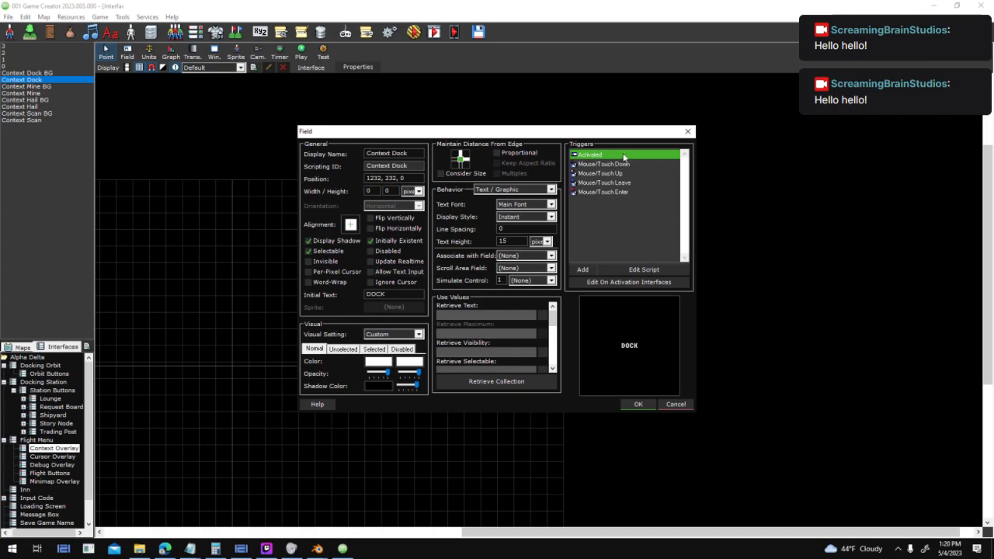
double_click(674, 153)
left_click(710, 119)
scroll(544, 350, "up", 5)
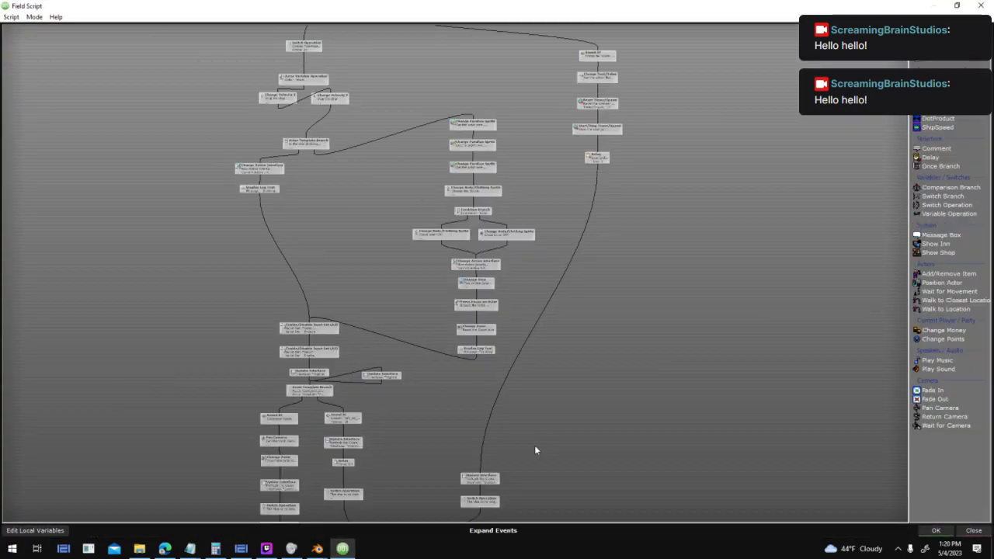
middle_click_drag(533, 386, 545, 313)
scroll(535, 347, "up", 4)
left_click_drag(488, 362, 484, 311)
middle_click_drag(681, 169, 559, 442)
middle_click_drag(585, 173, 588, 389)
middle_click_drag(637, 160, 661, 109)
middle_click_drag(576, 449, 641, 167)
middle_click_drag(544, 421, 624, 172)
key("ctrl+v")
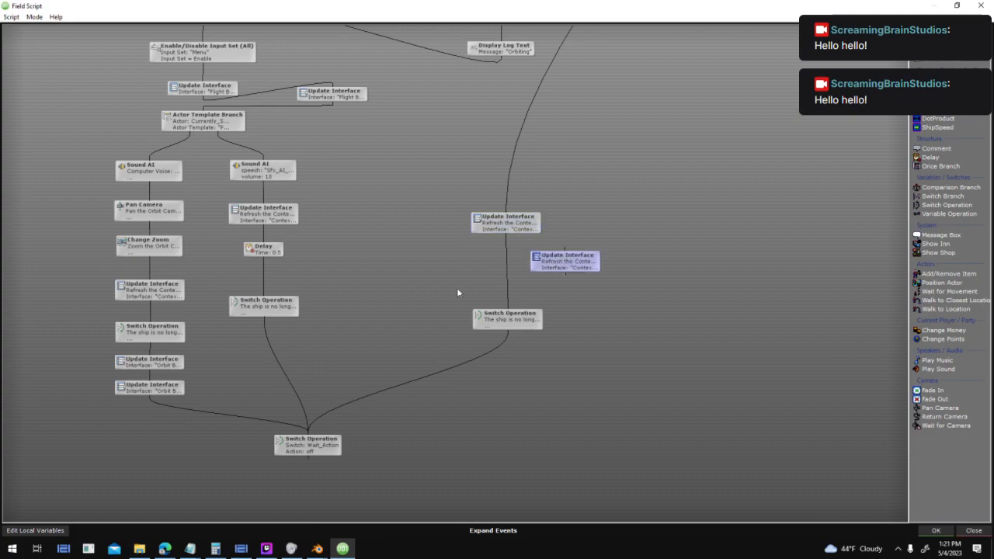
- Link the pasted Update Interface between the out-of-range path's Update Interface and docking Switch Operation, and keep the script and field changes
middle_click_drag(241, 246, 286, 398)
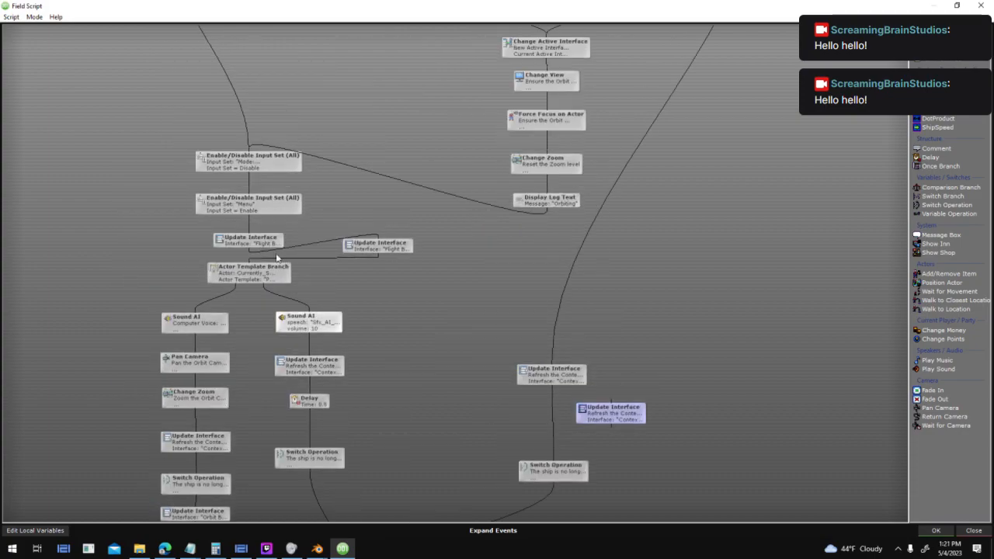
middle_click_drag(257, 36, 374, 256)
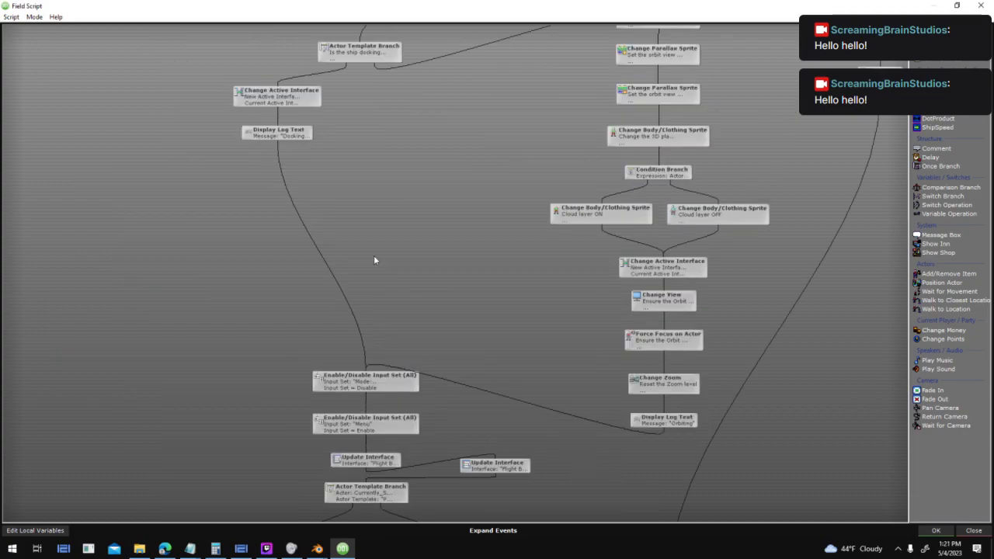
scroll(242, 444, "down", 2)
scroll(313, 459, "up", 2)
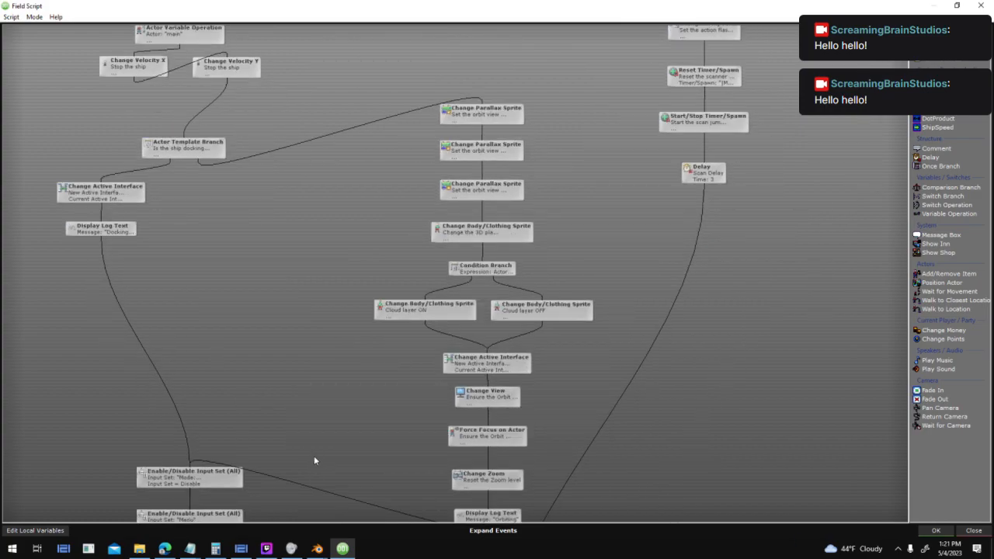
middle_click_drag(265, 354, 240, 314)
middle_click_drag(355, 453, 300, 206)
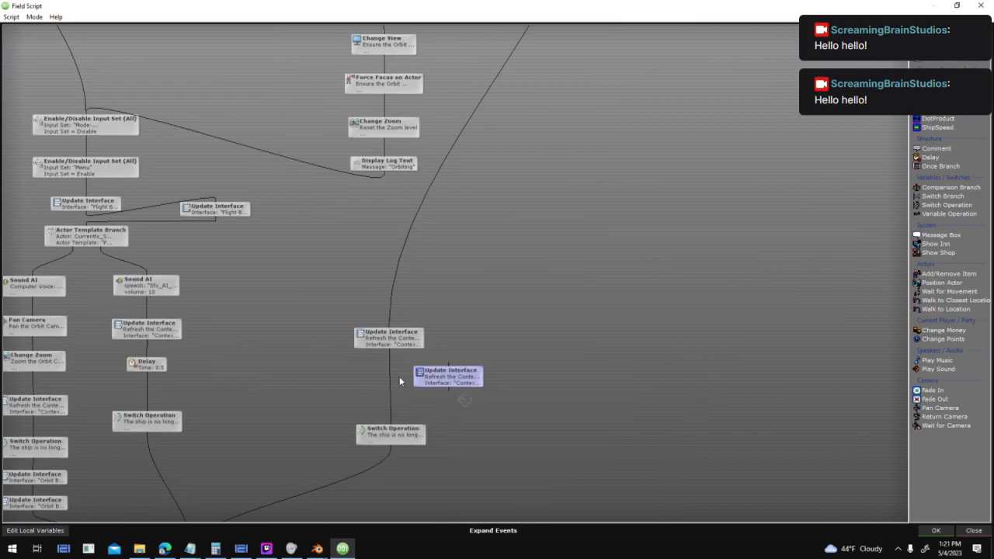
left_click_drag(391, 356, 413, 435)
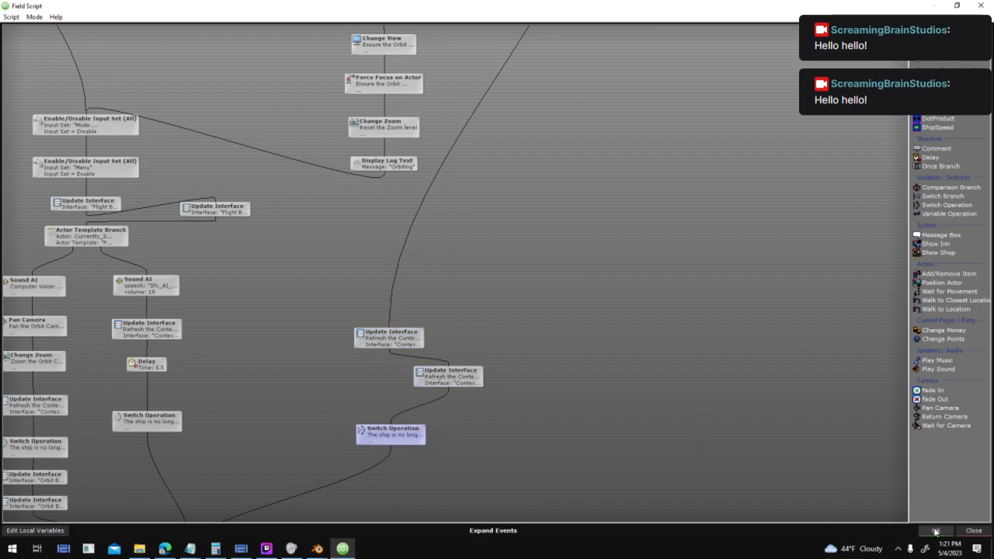
left_click(936, 531)
left_click(639, 404)
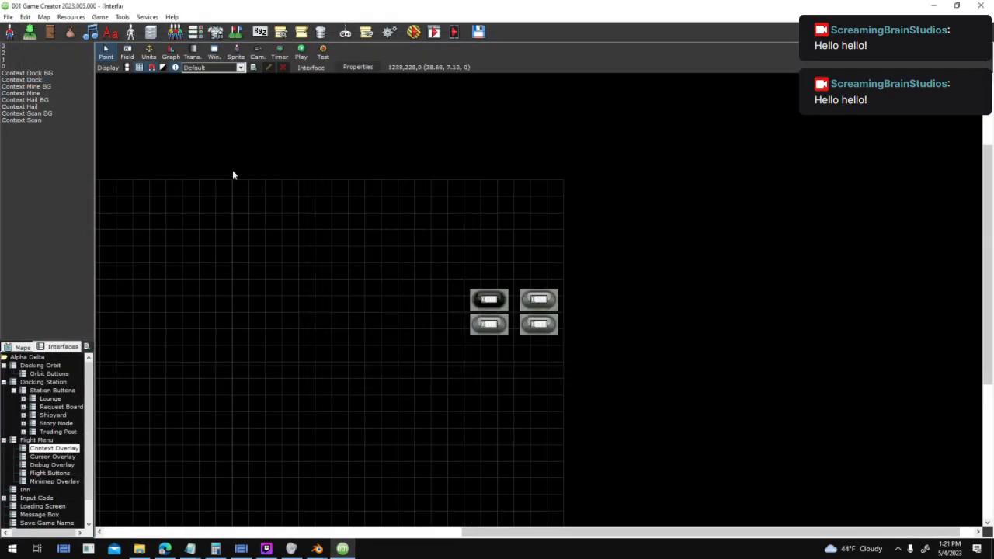
- Test the game, checking out-of-range docking at Helios Station and switching targets between the station and the yellow body, and end the test
left_click(43, 80)
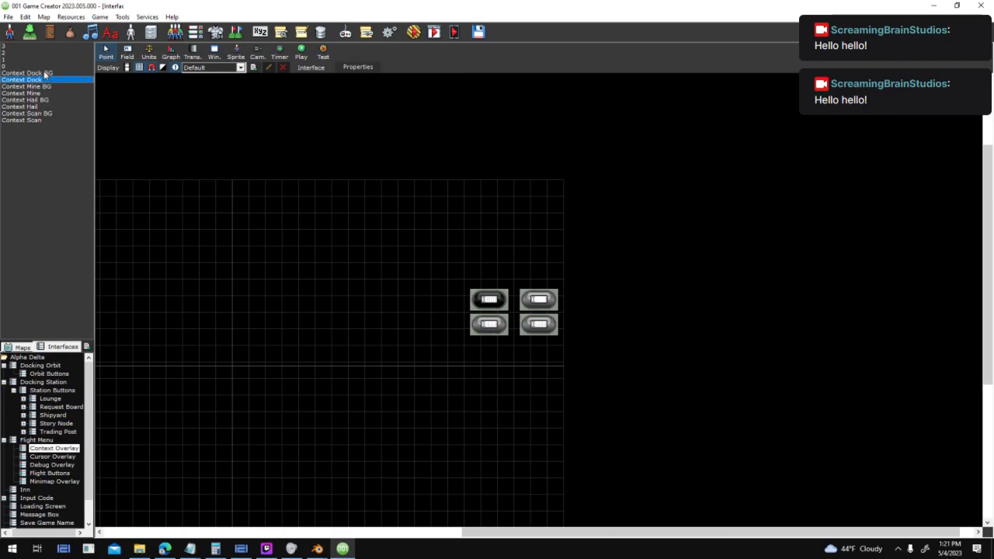
left_click(47, 73)
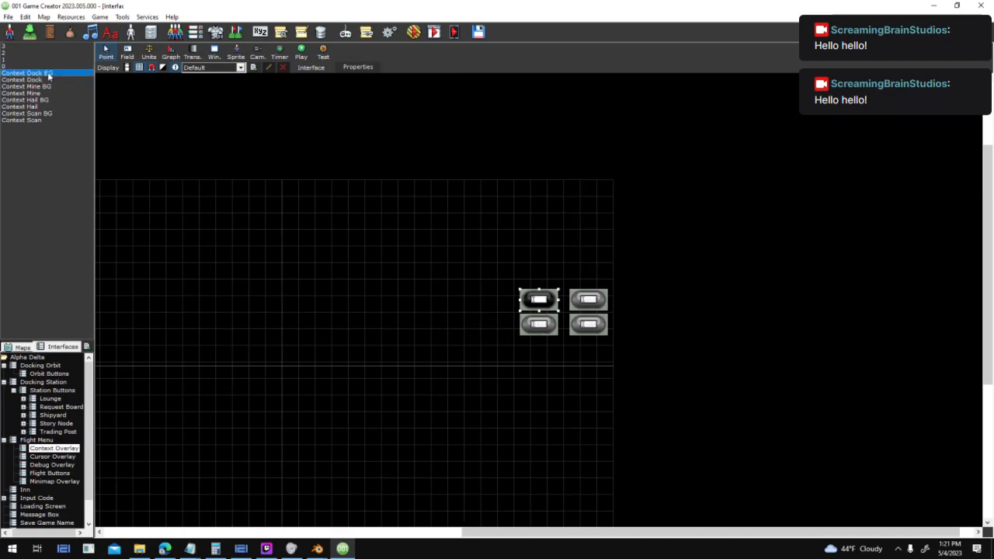
left_click(418, 33)
left_click(477, 310)
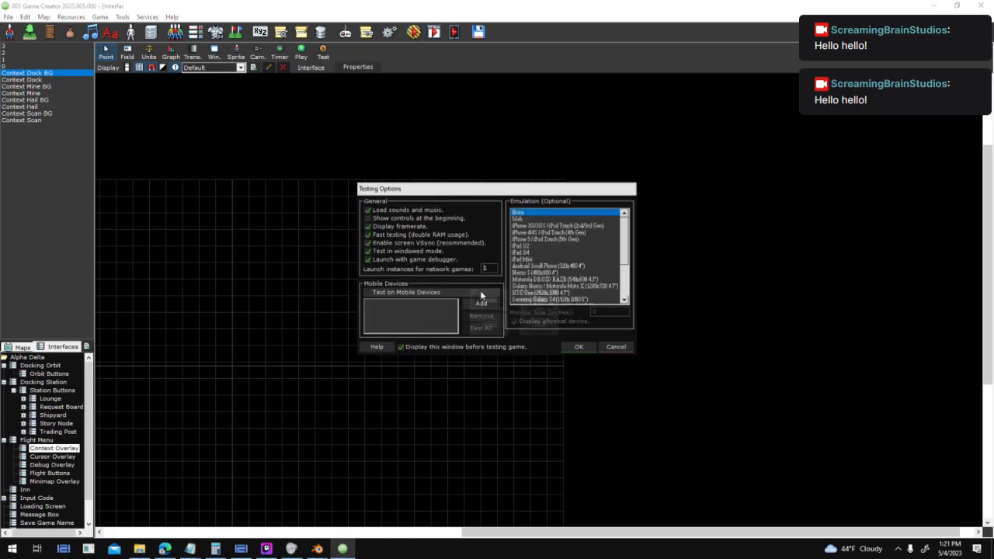
left_click(574, 346)
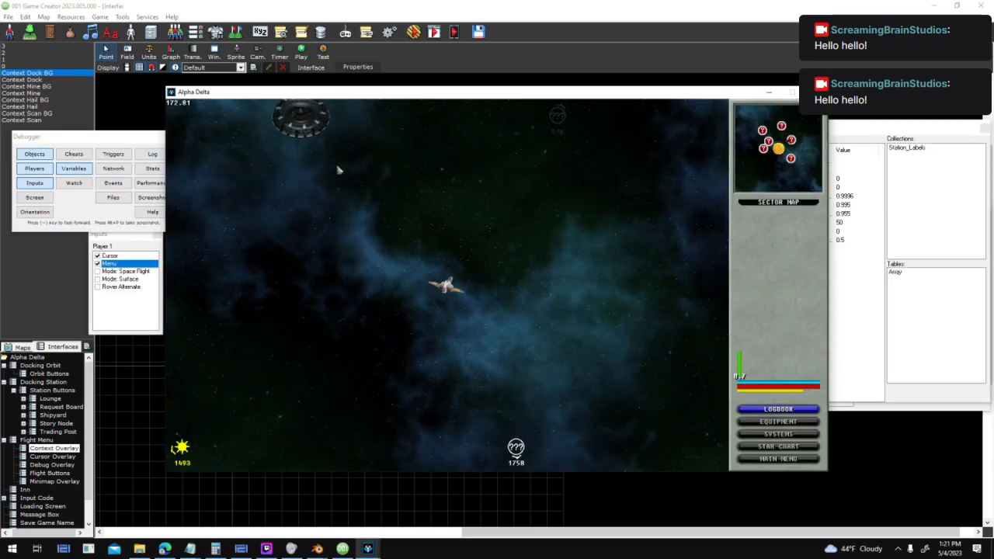
left_click(312, 135)
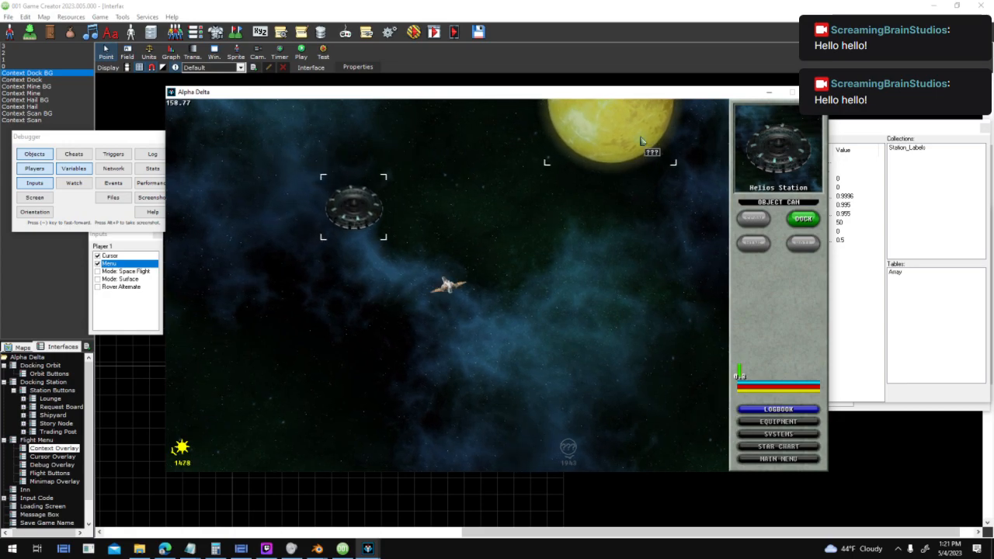
left_click(650, 146)
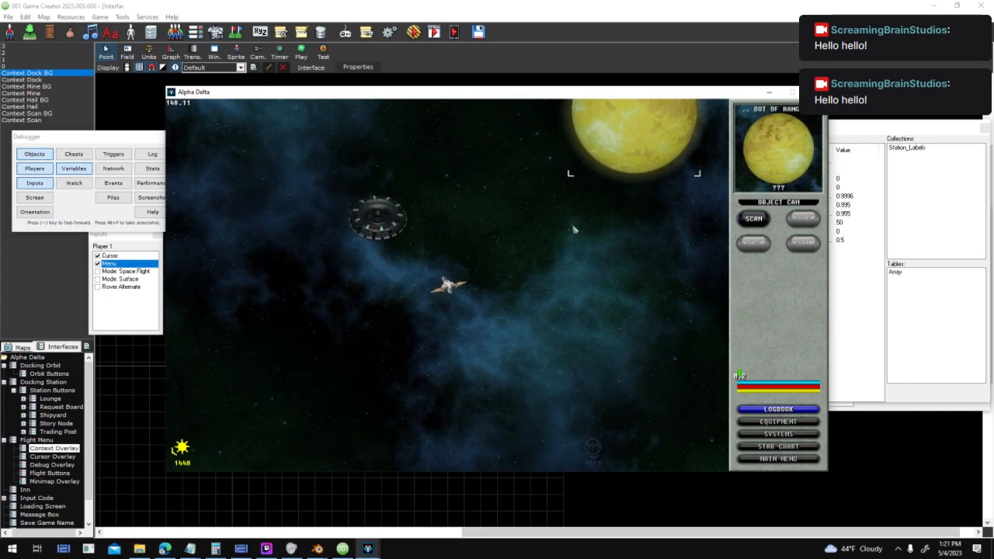
left_click(387, 223)
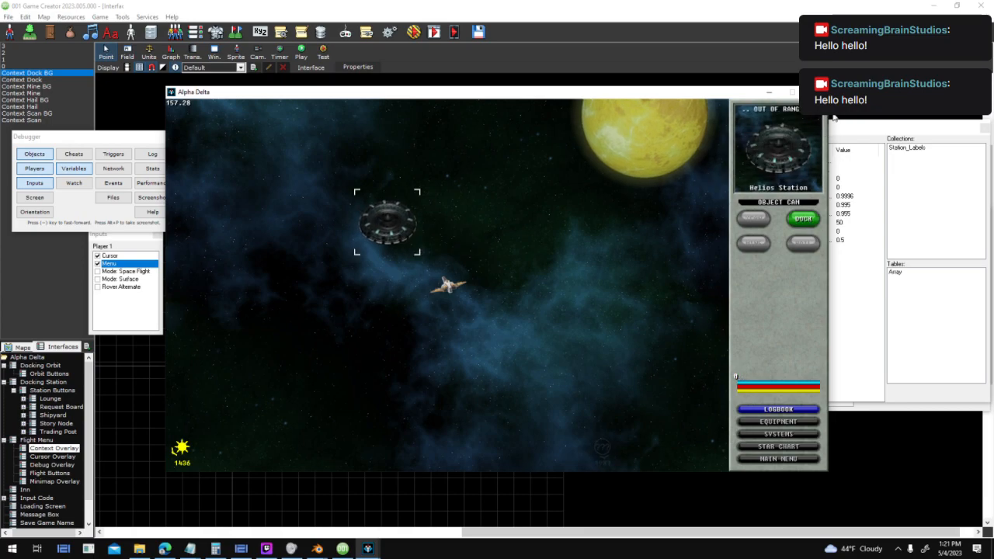
left_click(816, 92)
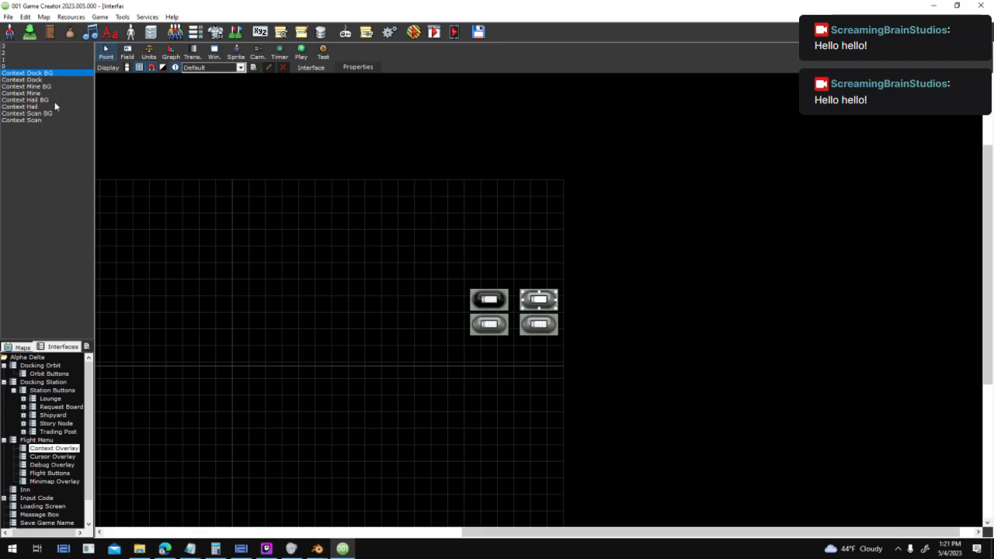
- Inspect the Context Scan field's Mouse/Touch Down script and close the field without changes
left_click(51, 119)
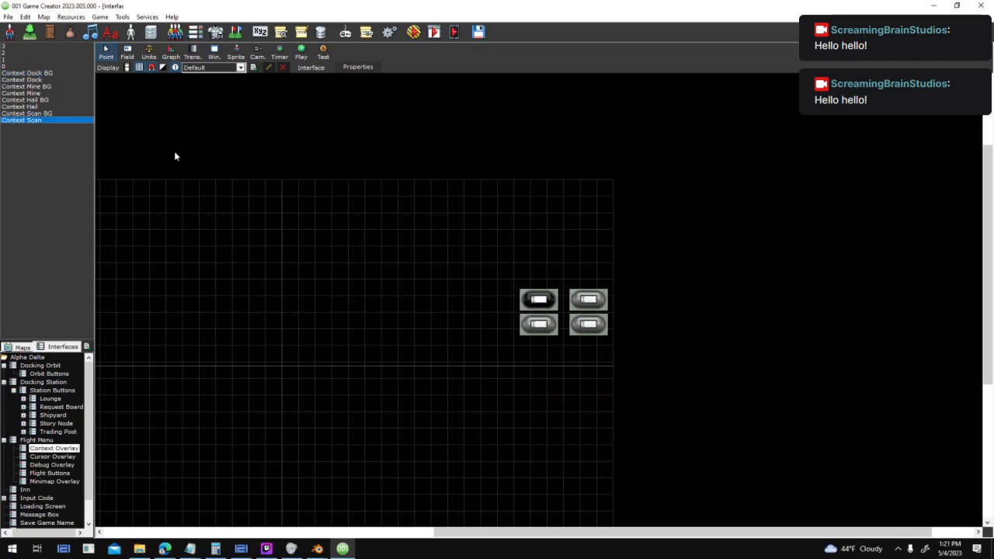
double_click(524, 159)
left_click(635, 164)
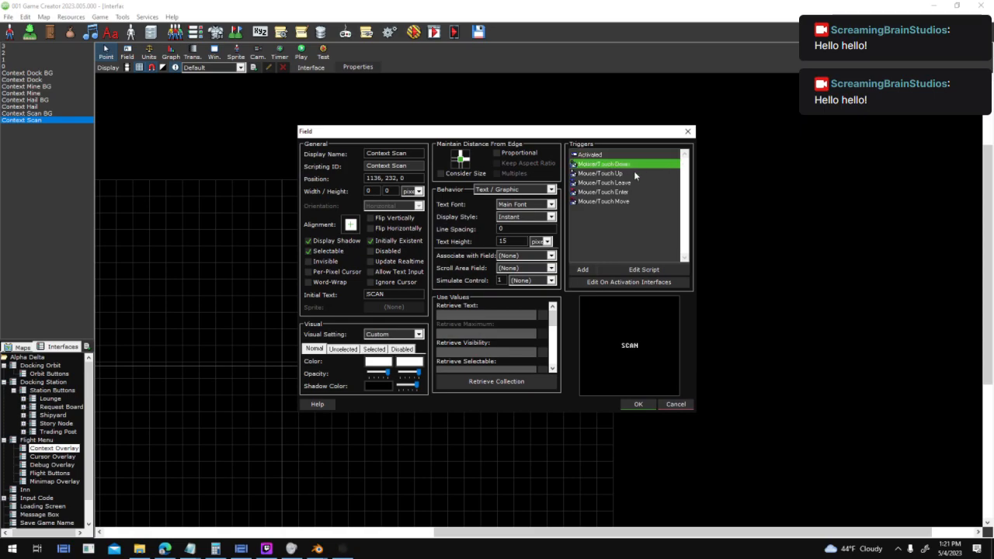
double_click(633, 170)
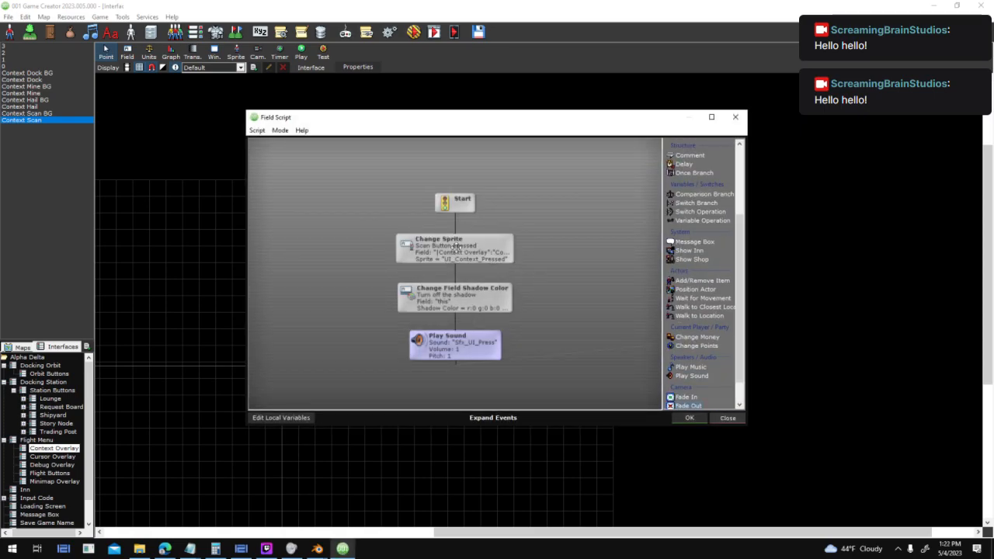
left_click(739, 418)
left_click(685, 406)
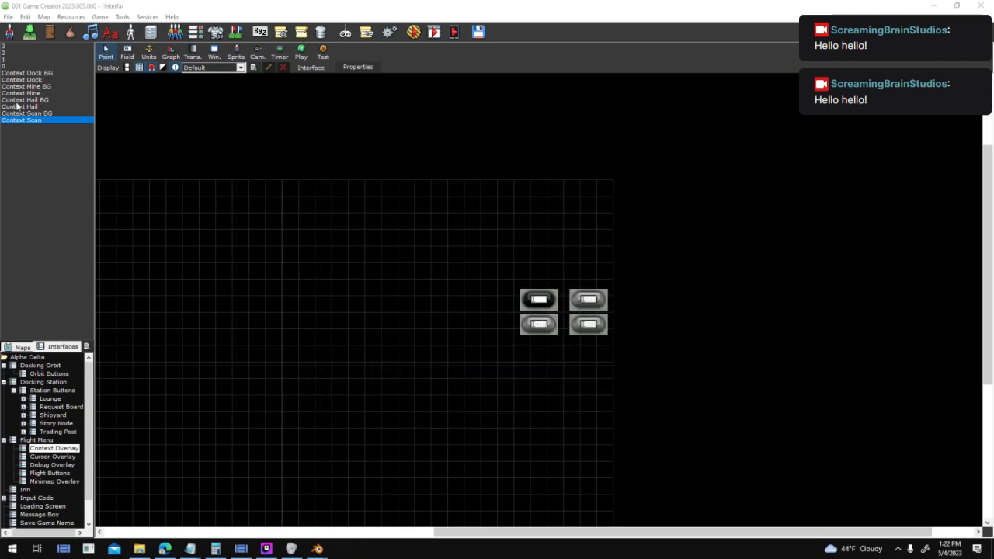
- Inspect the Context Dock field's Mouse/Touch Down script and its other triggers for comparison, and close the field
left_click(67, 80)
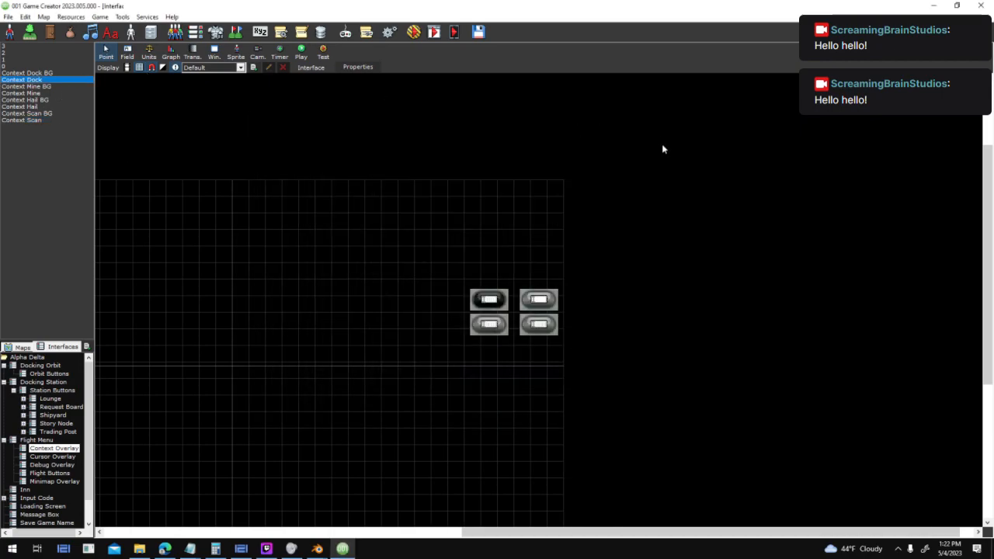
double_click(663, 149)
double_click(637, 164)
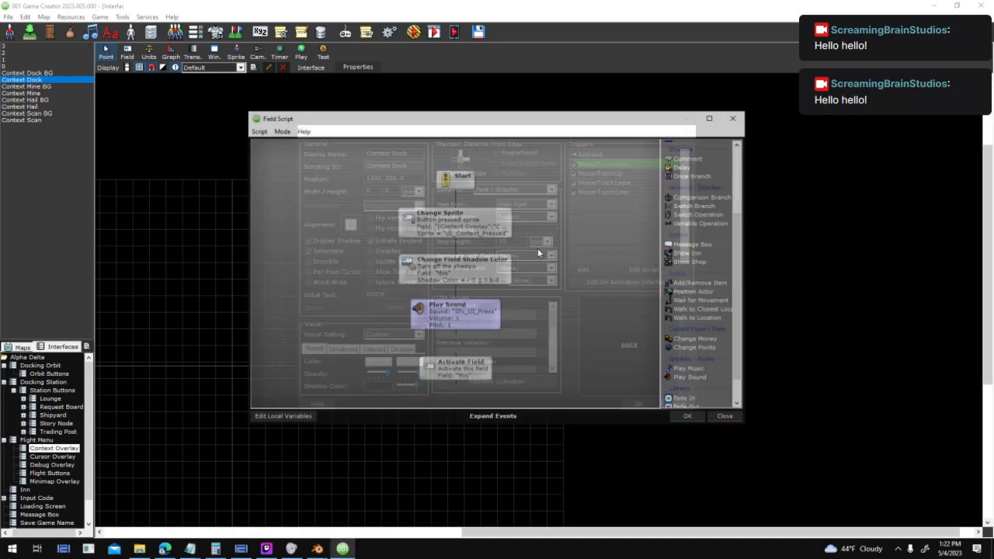
left_click(685, 417)
left_click(600, 154)
left_click(610, 173)
left_click(628, 191)
left_click(677, 405)
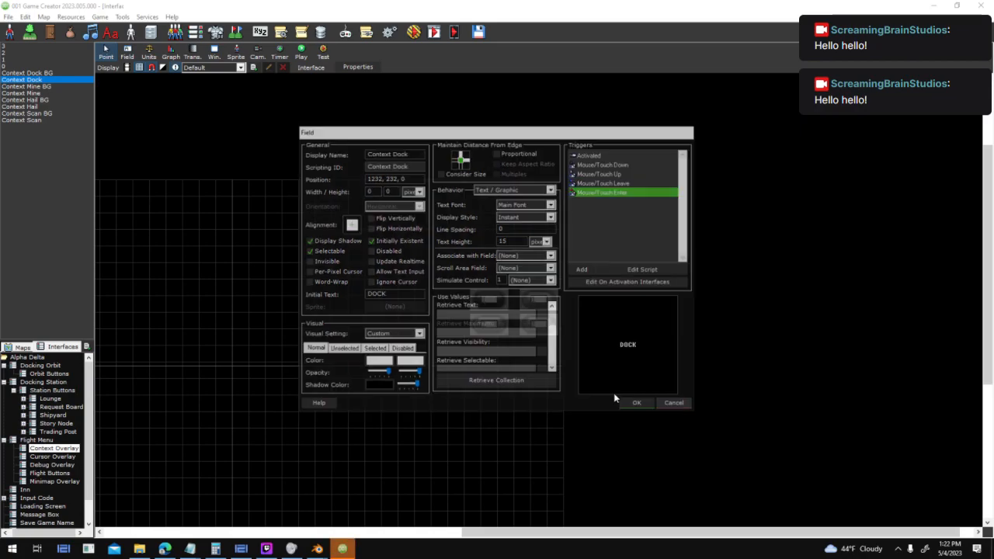
- Examine the Context Scan field's Mouse/Touch Move and Activated scripts, and close the field
left_click(41, 121)
double_click(41, 123)
left_click_drag(606, 168, 631, 207)
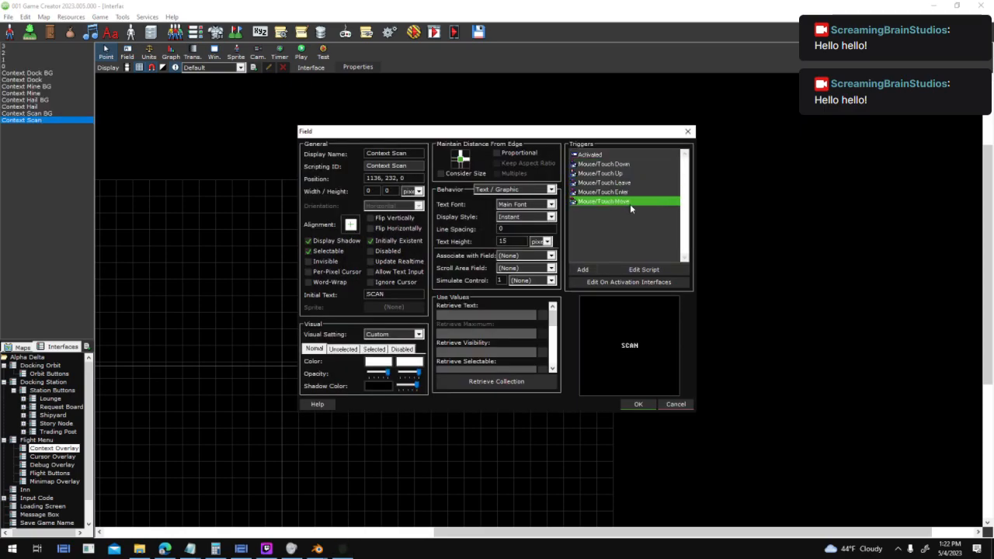
double_click(630, 203)
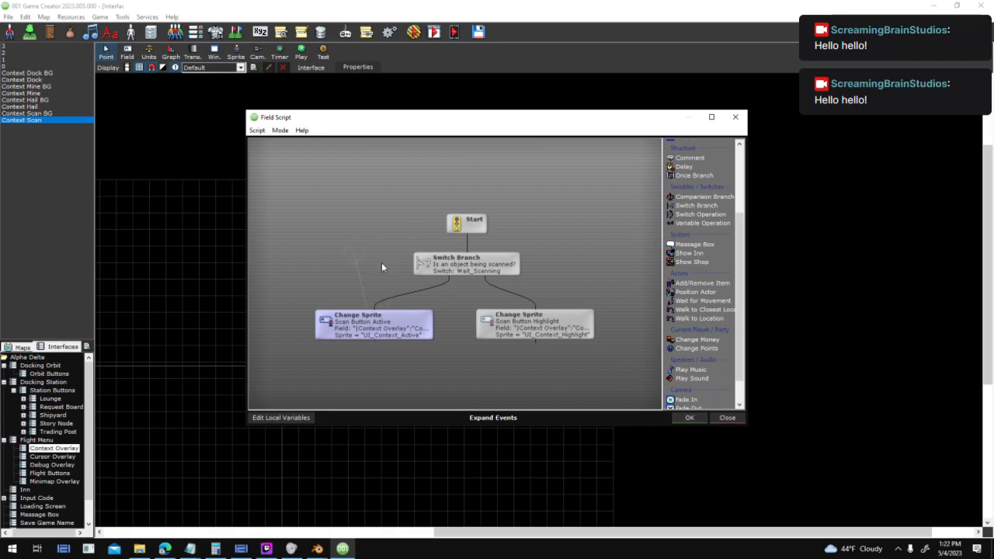
left_click(691, 417)
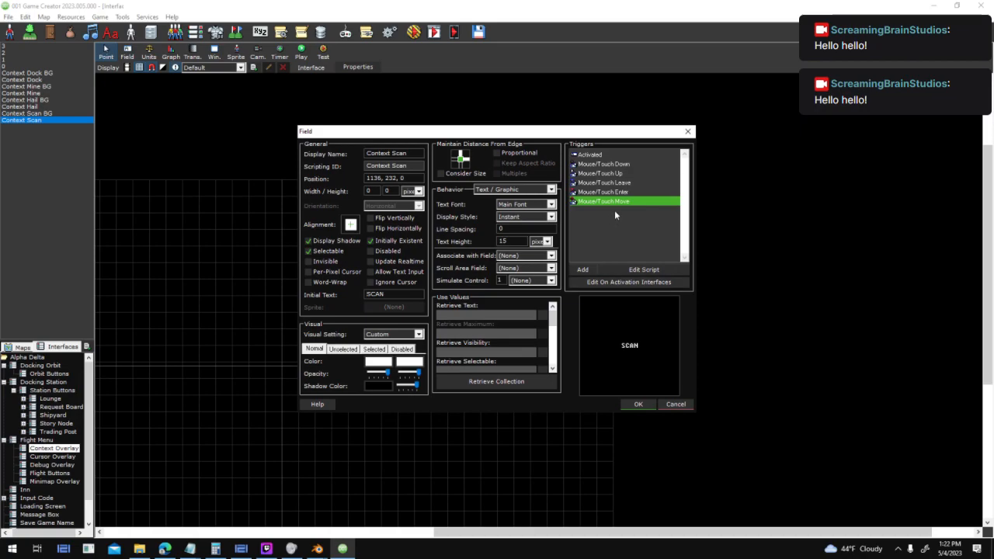
double_click(615, 156)
key("Escape")
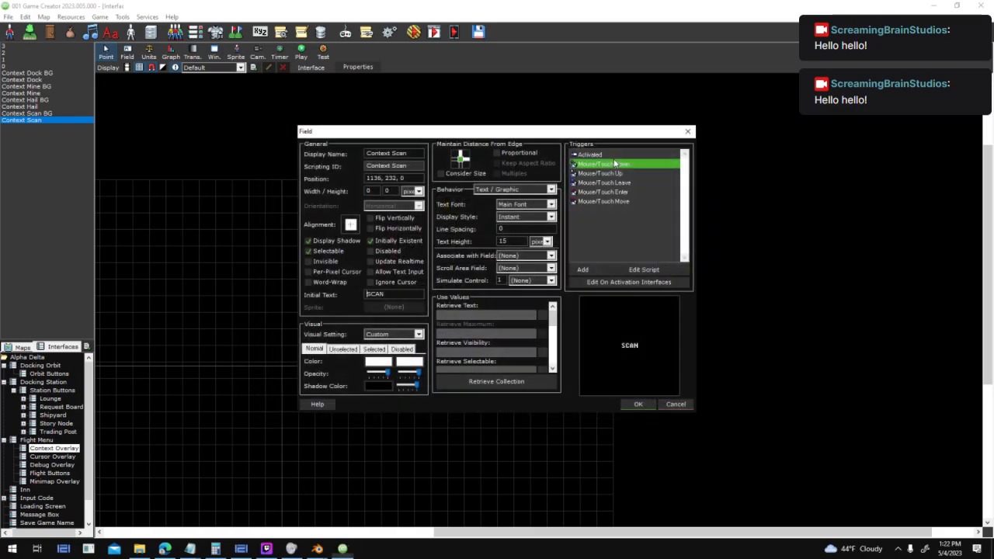
double_click(615, 155)
key("Escape")
key("Escape")
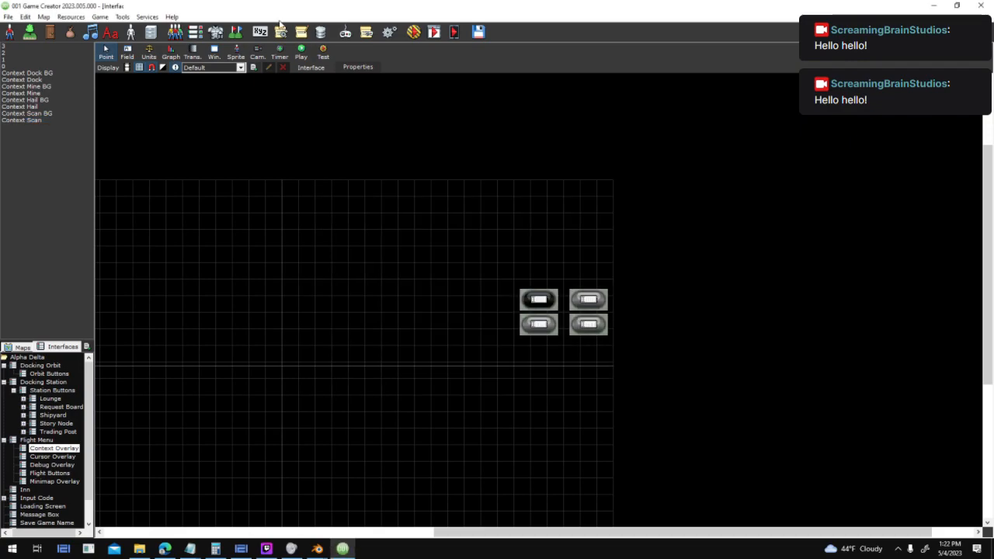
- Open the Object Scanner custom event's script and examine how its final events reset the scan and update the interface
left_click(305, 34)
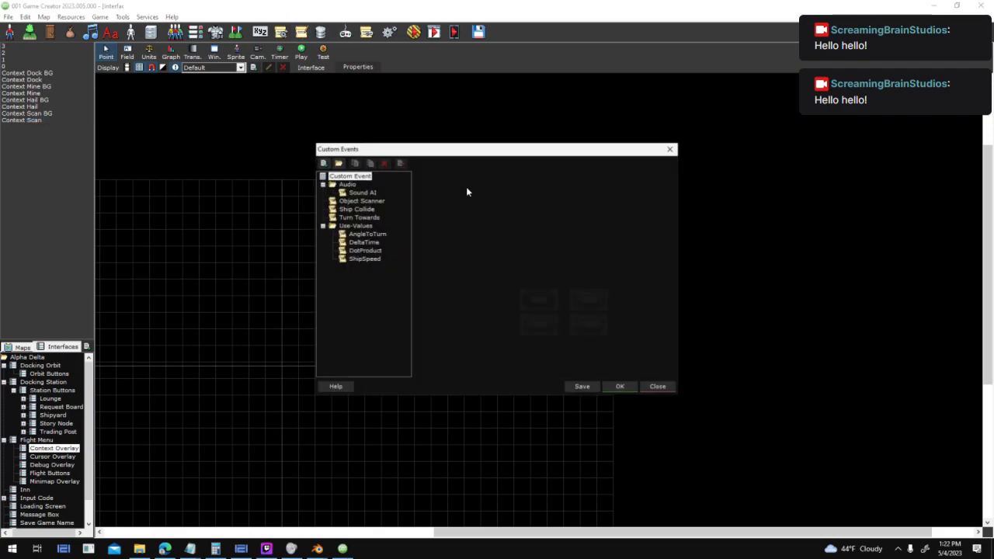
left_click(372, 202)
left_click(478, 292)
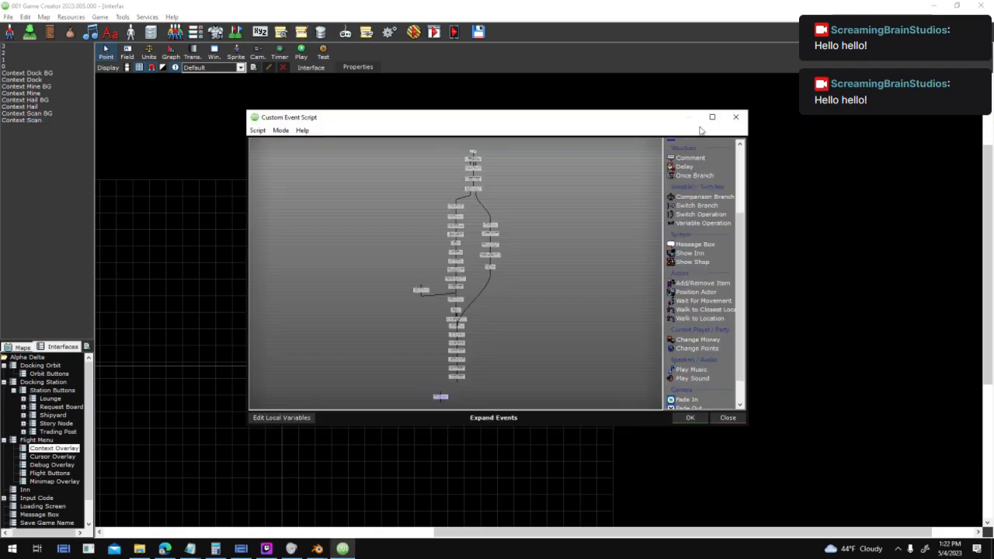
left_click(709, 118)
scroll(467, 464, "up", 2)
middle_click_drag(475, 475, 486, 413)
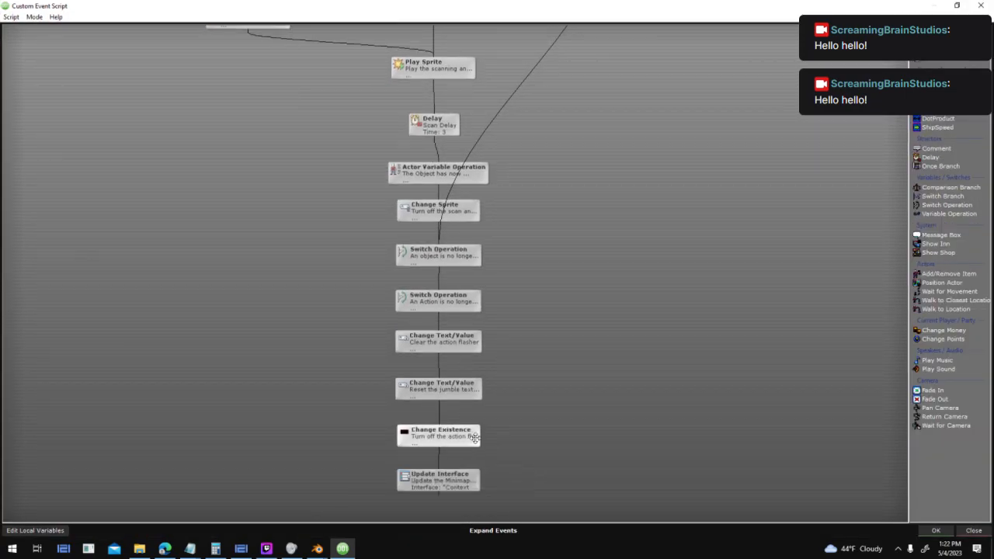
middle_click_drag(465, 213, 467, 224)
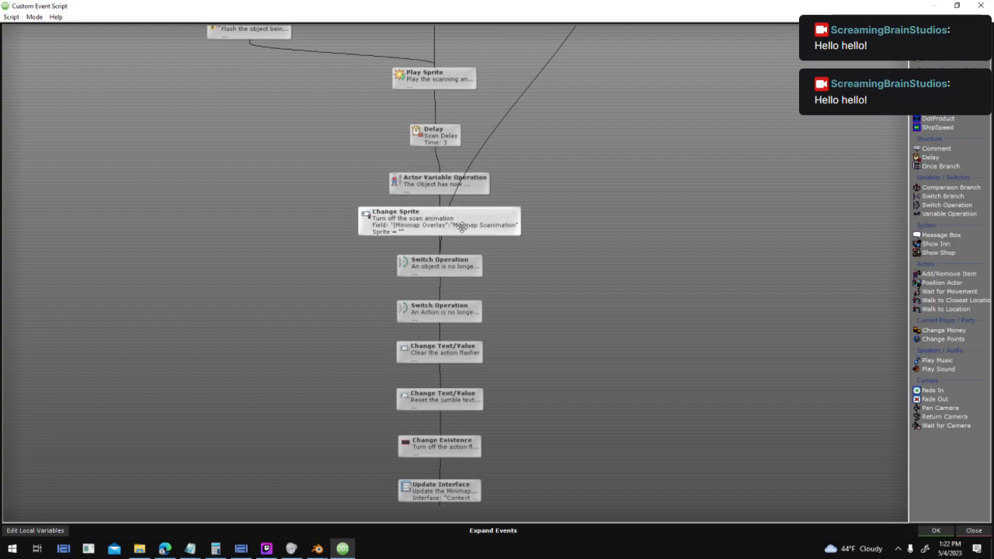
middle_click_drag(538, 220, 549, 178)
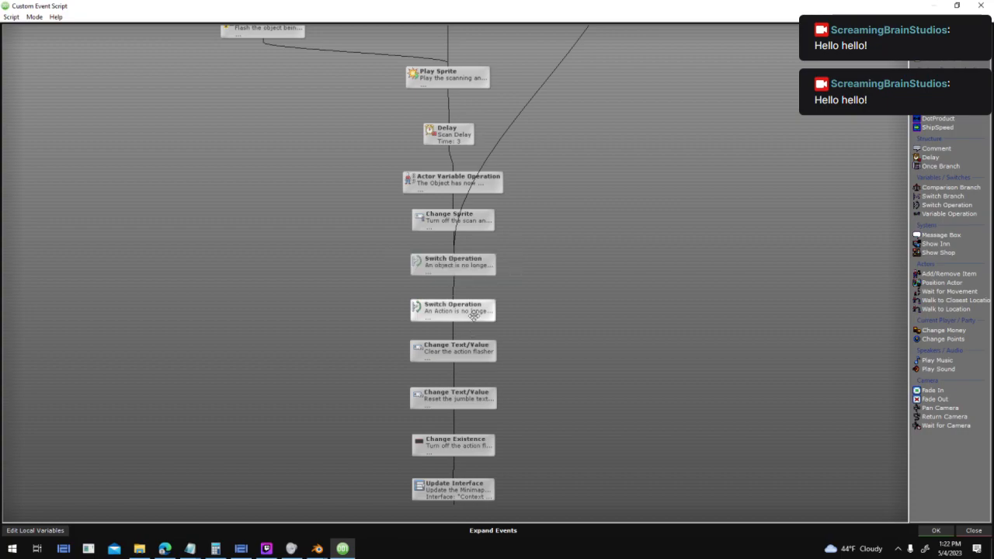
middle_click_drag(555, 203, 386, 457)
middle_click_drag(516, 179, 585, 126)
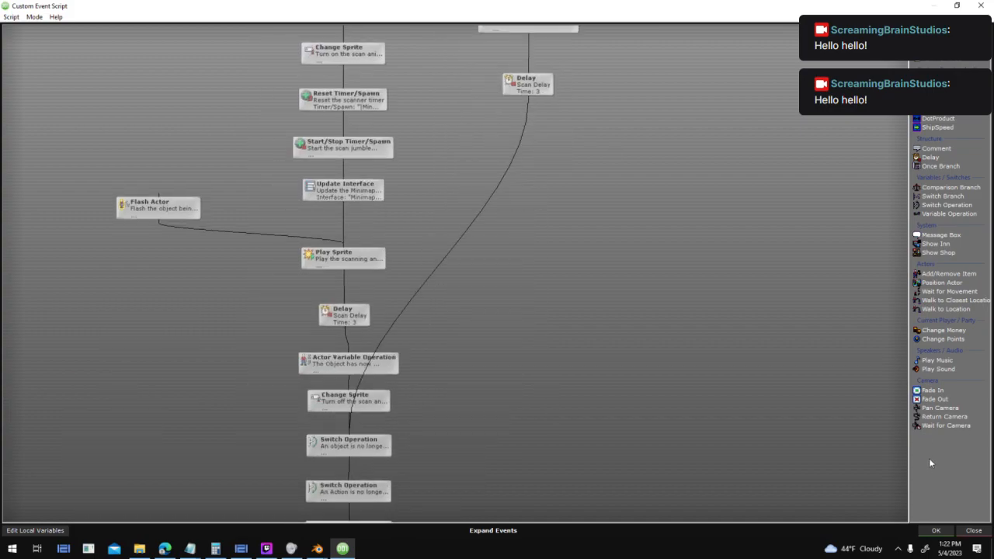
- Close the custom event script, inspect the Context Dock field's Retrieve Disabled script, and close the field without changes
left_click(930, 533)
left_click(620, 386)
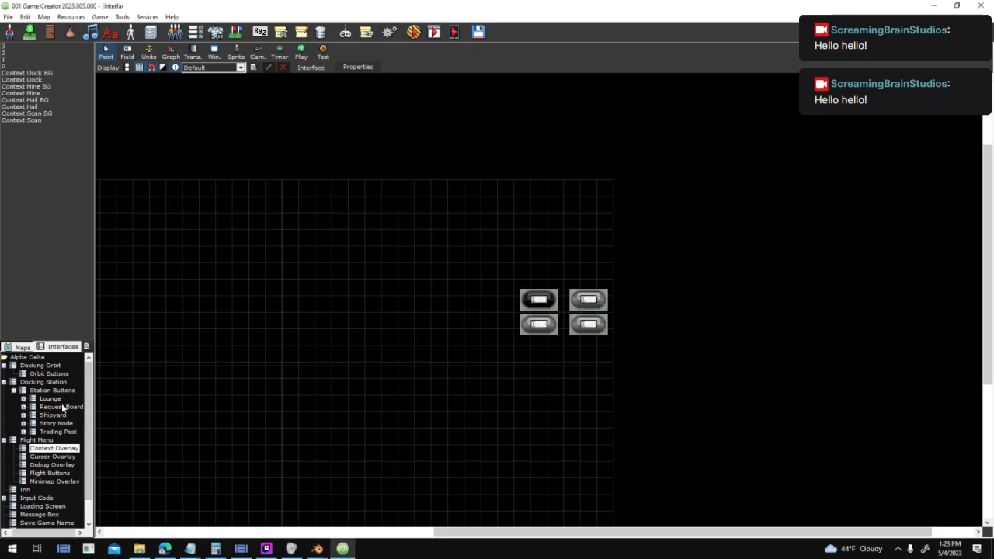
left_click(45, 81)
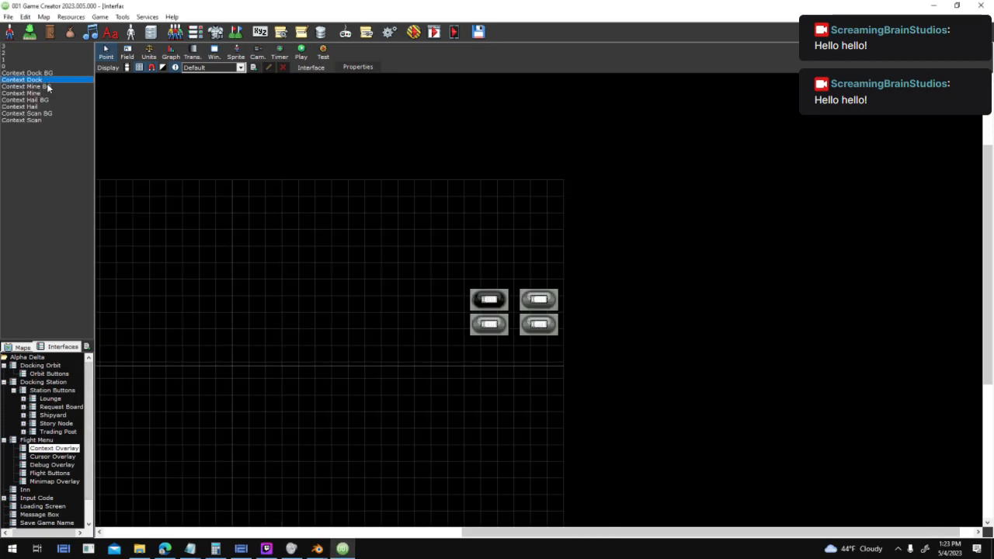
double_click(506, 330)
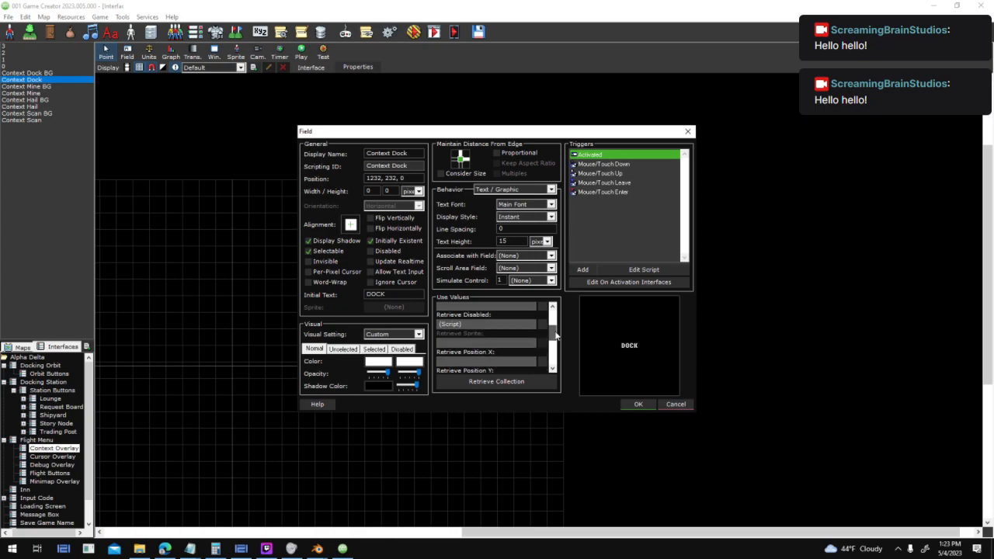
left_click(541, 316)
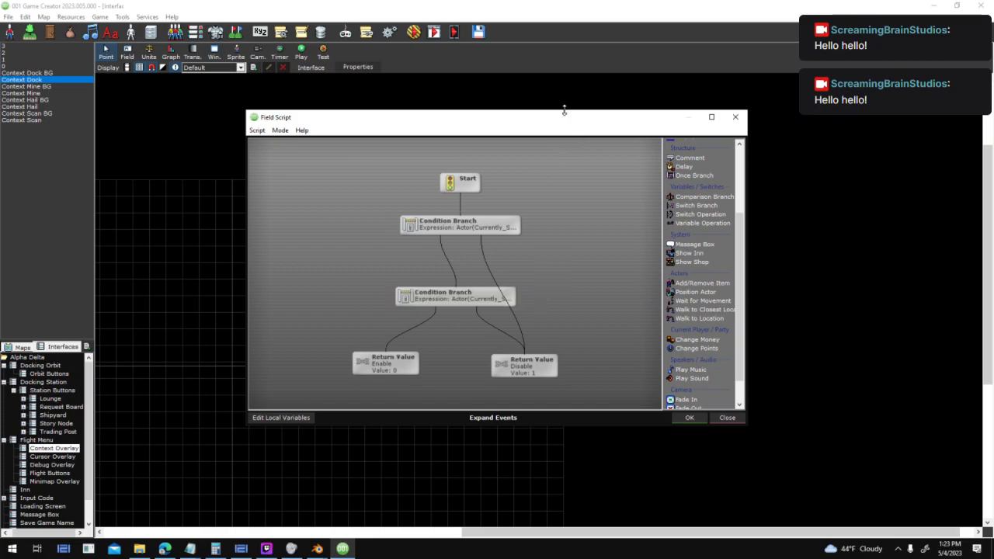
left_click_drag(564, 110, 559, 148)
left_click(693, 455)
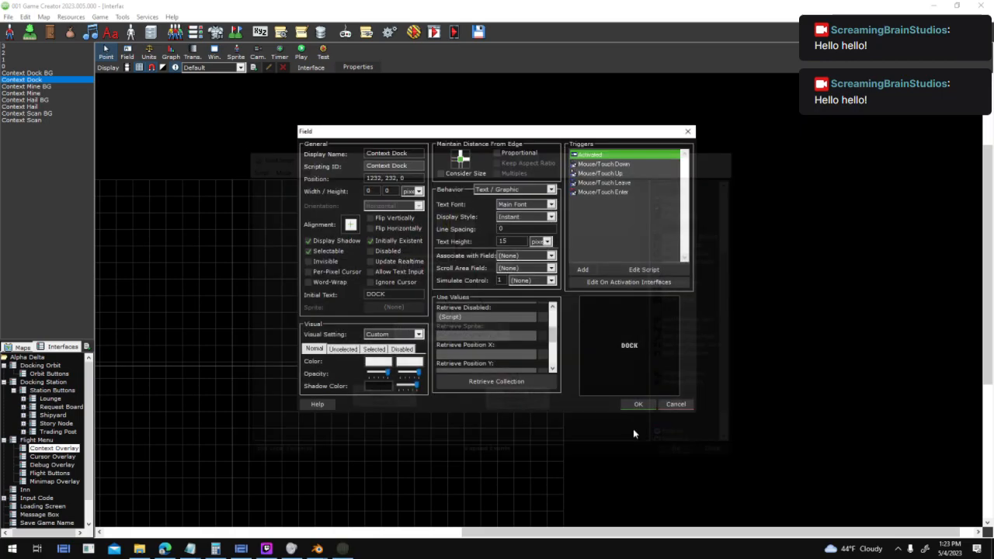
mouse_move(554, 338)
left_mouse_down()
mouse_move(560, 360)
mouse_move(562, 327)
mouse_move(564, 342)
left_mouse_up()
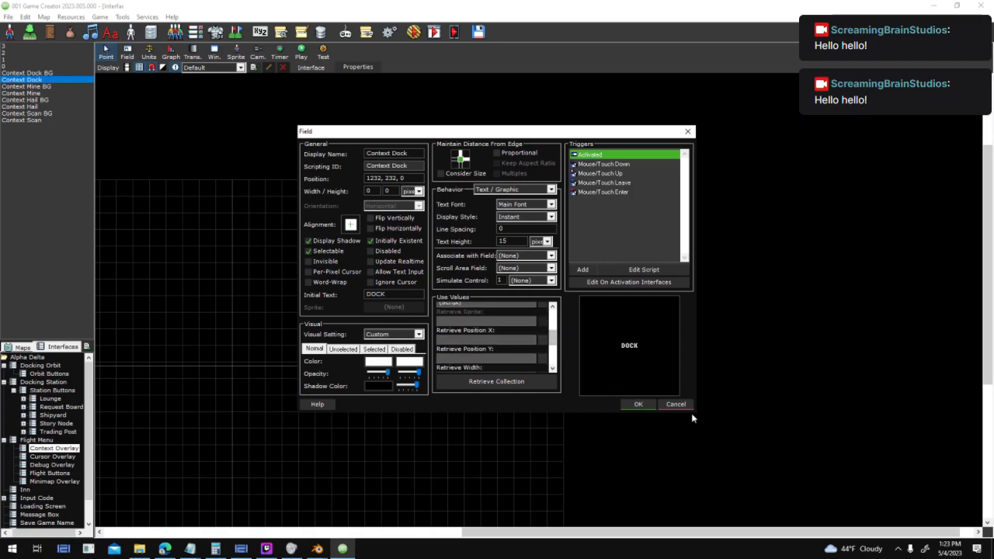
left_click(676, 404)
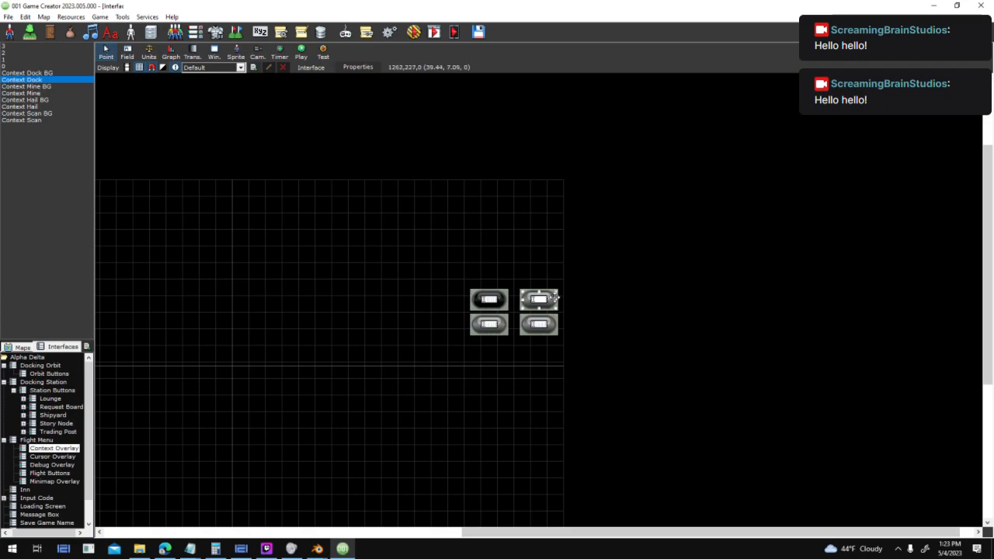
- Inspect the Retrieve Sprite script of the Context Dock BG field and close the field
double_click(547, 319)
left_click_drag(554, 320, 546, 334)
left_click(544, 331)
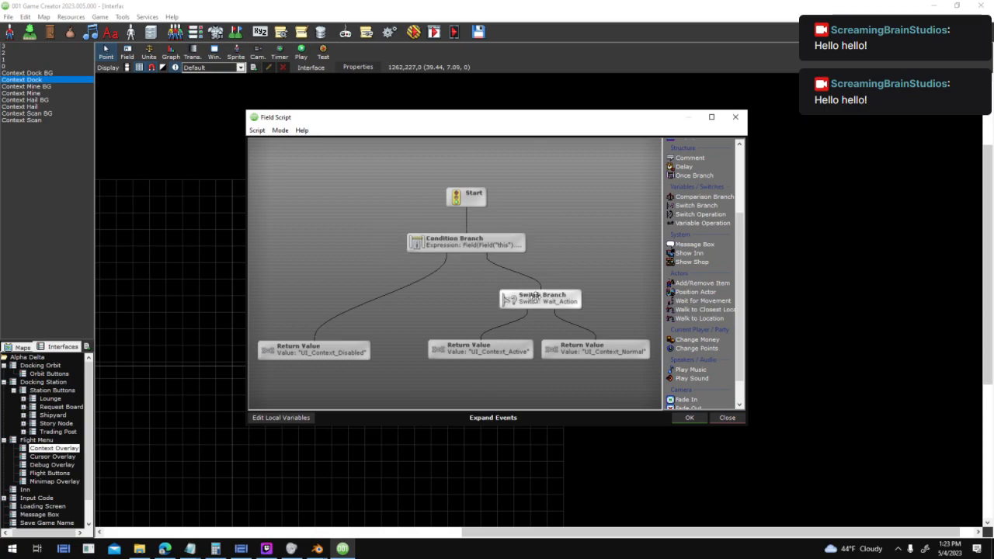
left_click_drag(515, 348, 497, 348)
left_click(690, 418)
left_click(761, 404)
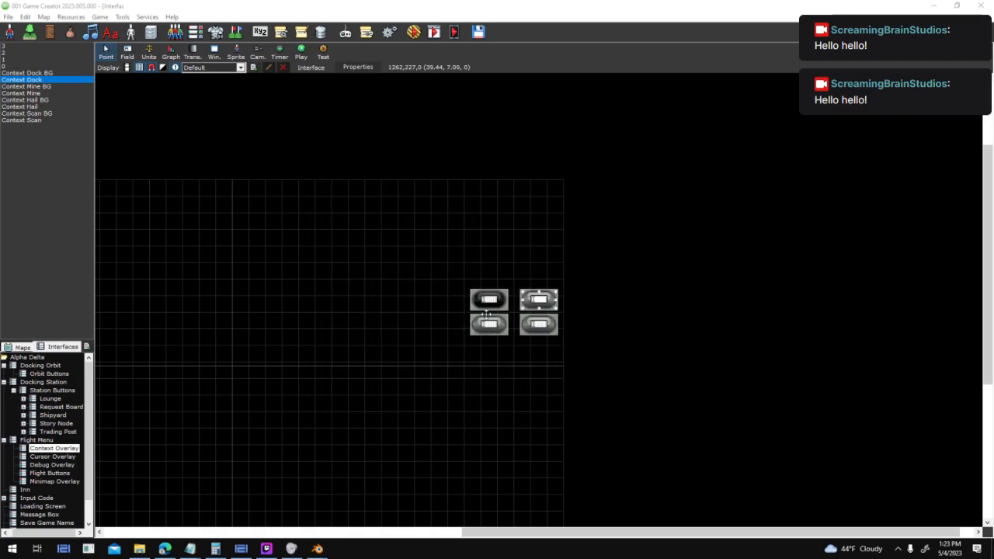
- Check the Context Scan field's Use Values and close the field without changes
left_click(31, 120)
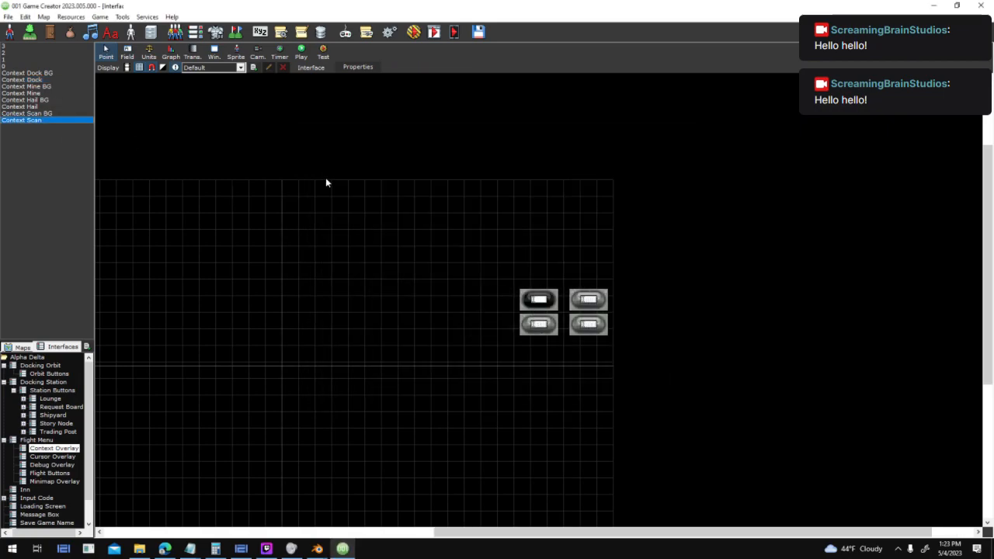
double_click(543, 323)
left_click_drag(552, 328, 555, 359)
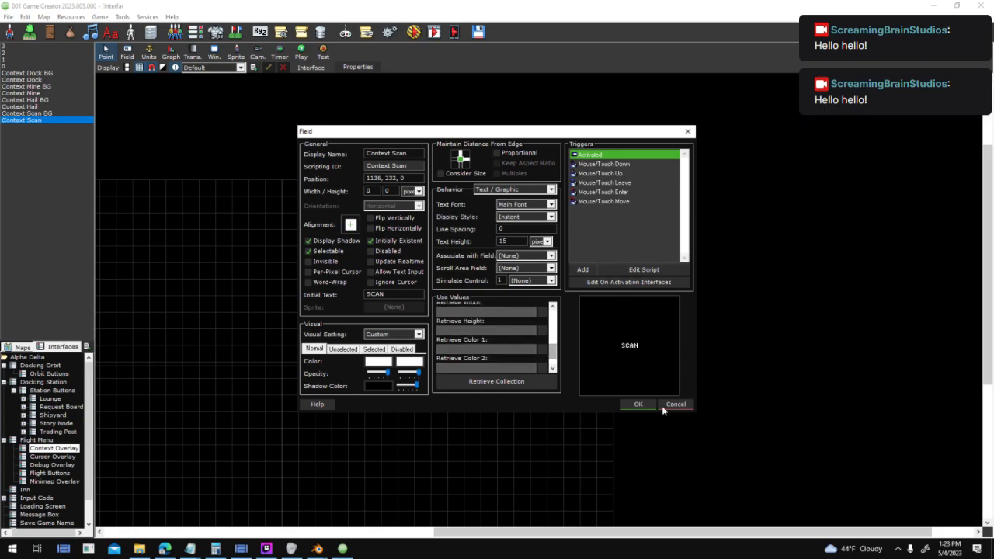
left_click(668, 404)
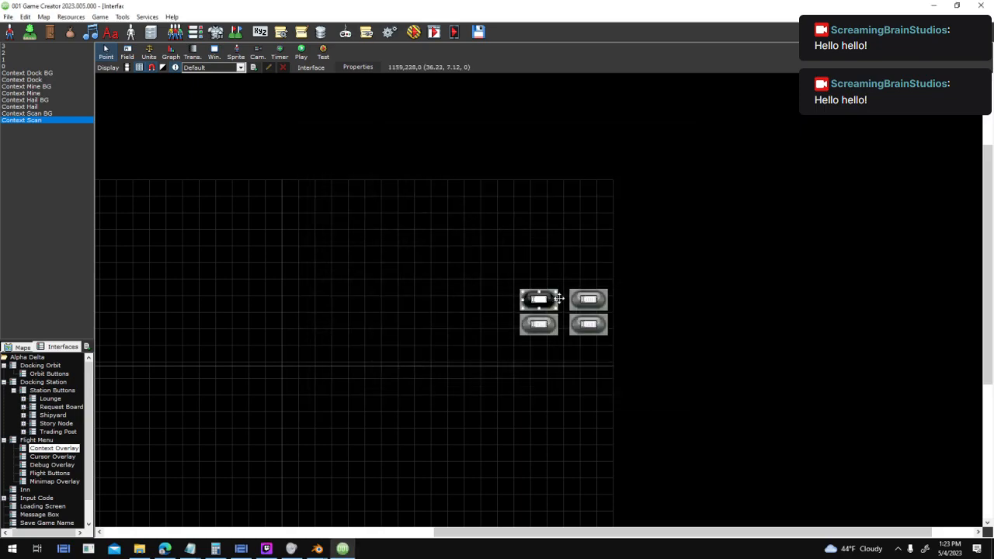
- Copy all events below Start from the Context Scan BG field's Retrieve Sprite script and close the field
double_click(559, 298)
scroll(546, 331, "down", 3)
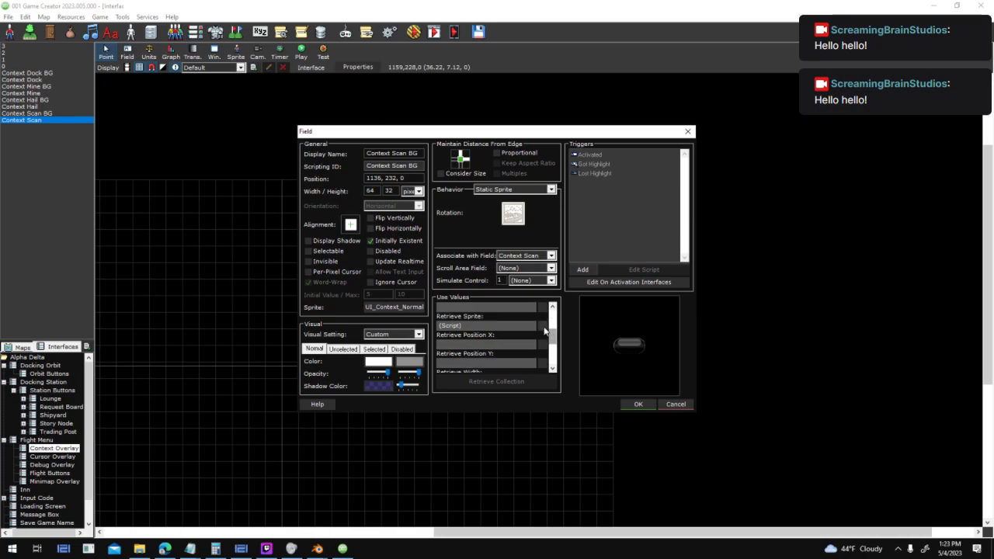
left_click(545, 327)
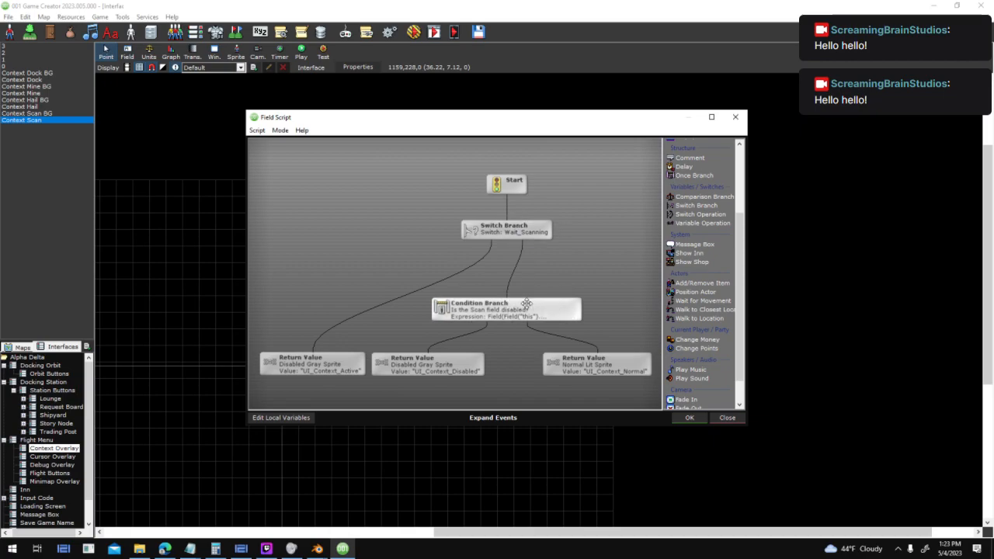
left_click_drag(601, 241, 377, 365)
left_click_drag(594, 200, 325, 377)
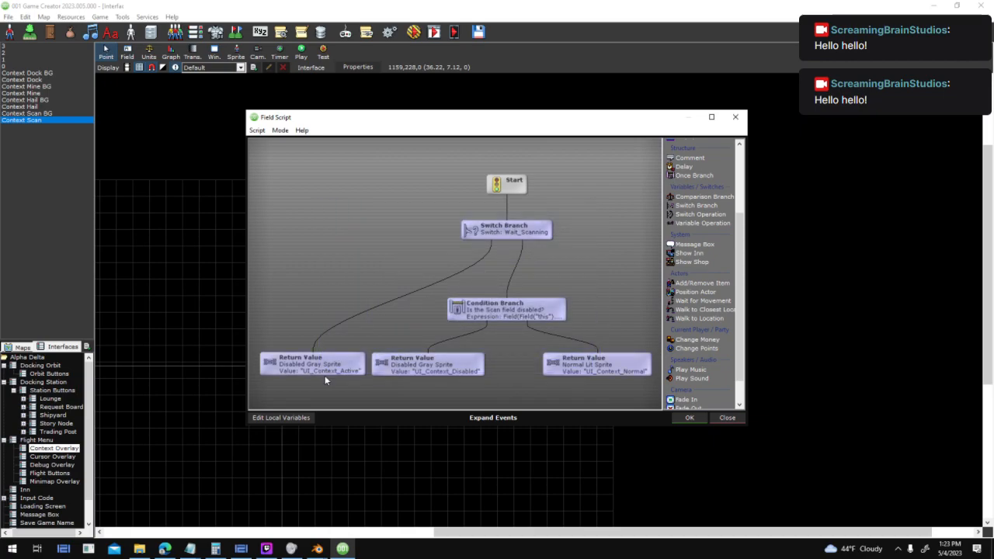
left_click(698, 418)
left_click(646, 404)
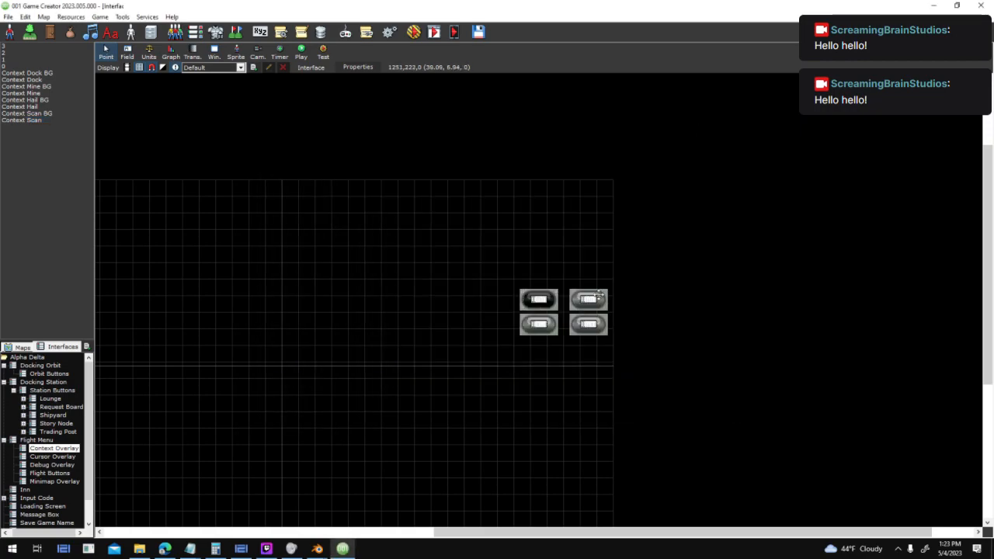
- Open the Context Dock BG field's Retrieve Sprite script and paste the copied scan sprite events above Start
double_click(587, 254)
scroll(541, 342, "down", 2)
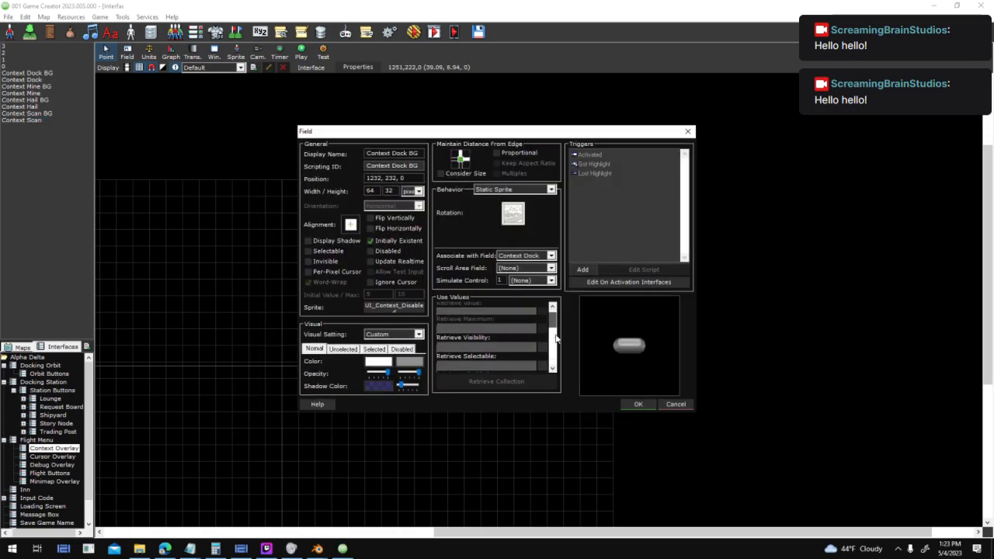
left_click(552, 333)
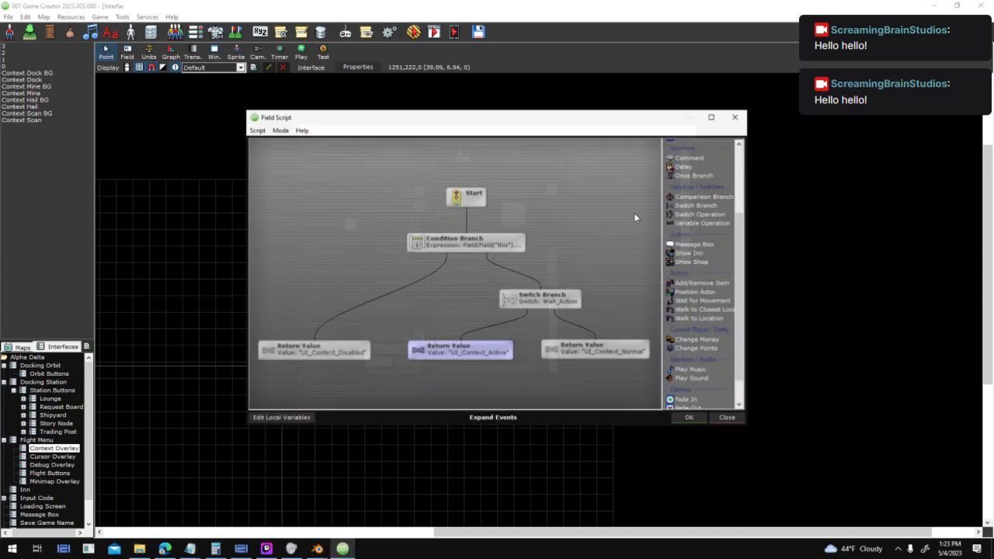
left_click(711, 118)
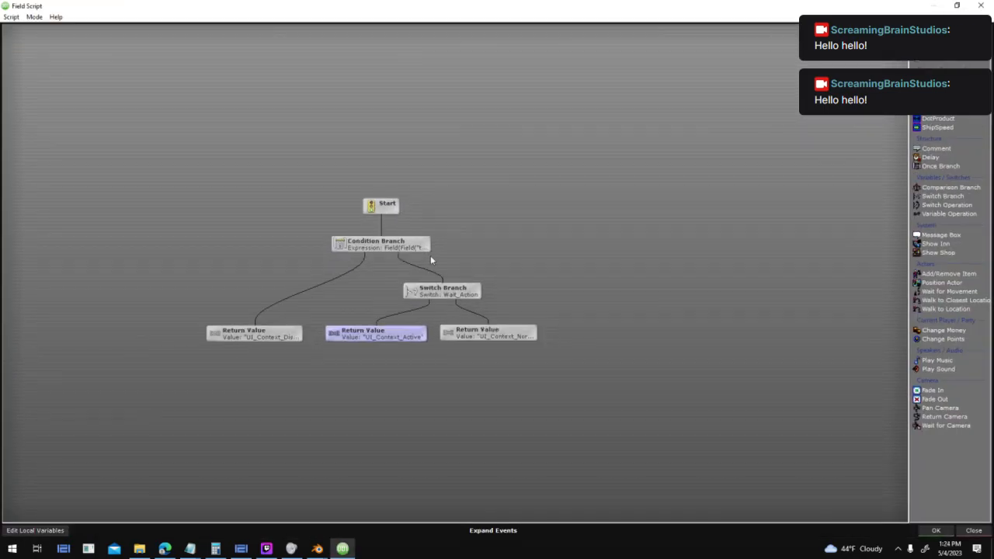
left_click_drag(884, 210, 396, 63)
- Set the pasted Switch Branch to check Wait_Docking and shift the UI_Context_Active Return Value clear of its neighbour
double_click(396, 62)
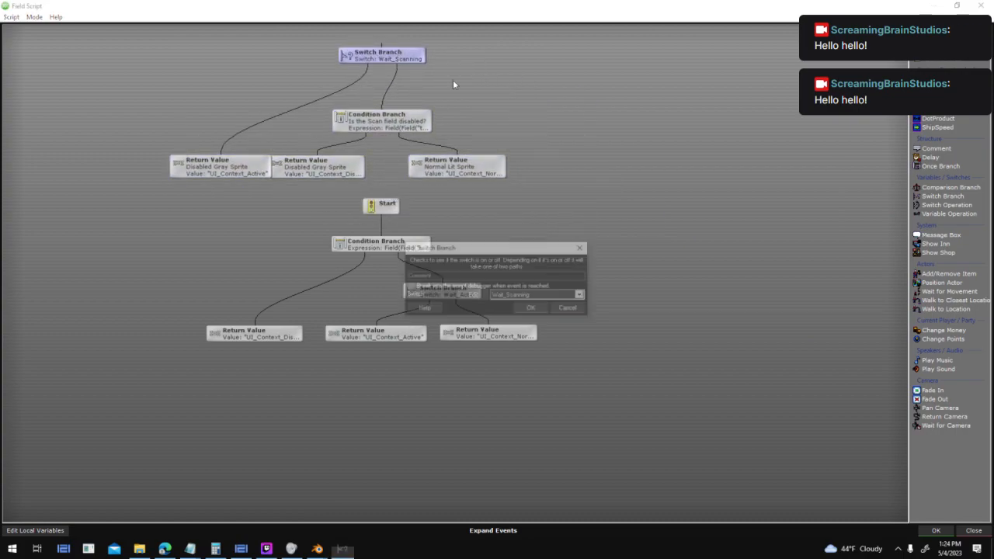
left_click(583, 296)
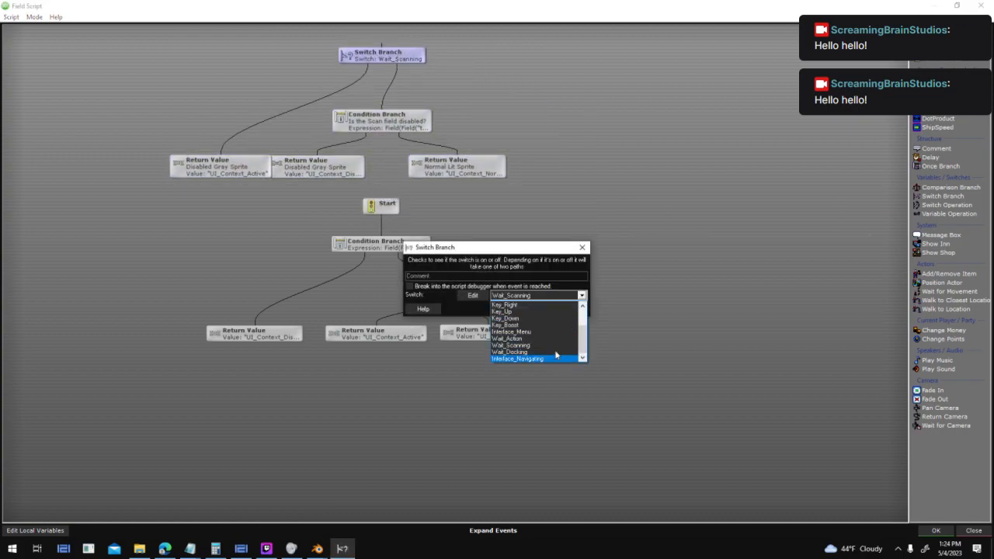
left_click(544, 352)
left_click(533, 308)
left_click(203, 163)
left_click_drag(203, 163, 189, 160)
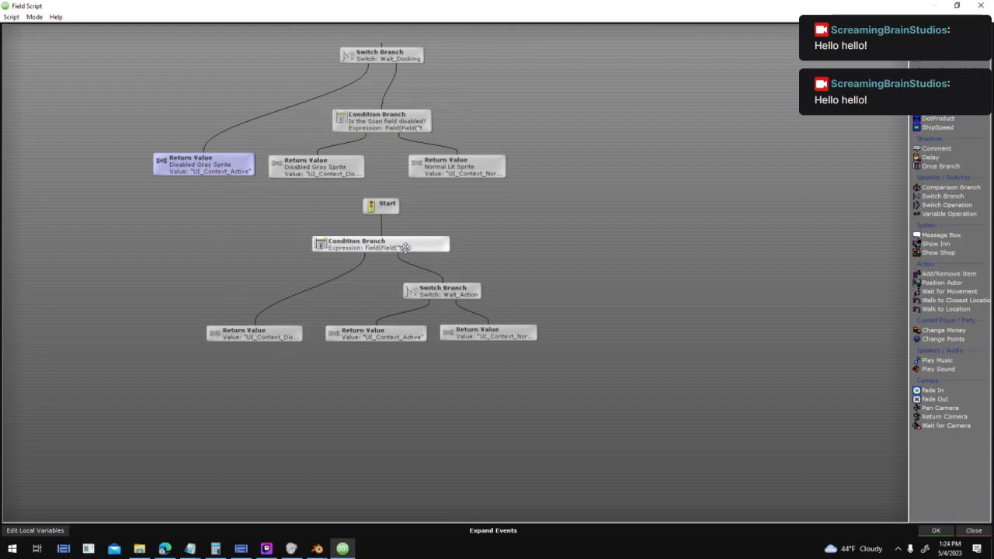
- Move the old Condition Branch group aside, connect Start to the Wait_Docking Switch Branch, and save the script and field
left_click_drag(381, 235, 411, 220)
left_click_drag(132, 450, 559, 232)
left_click_drag(404, 247, 690, 119)
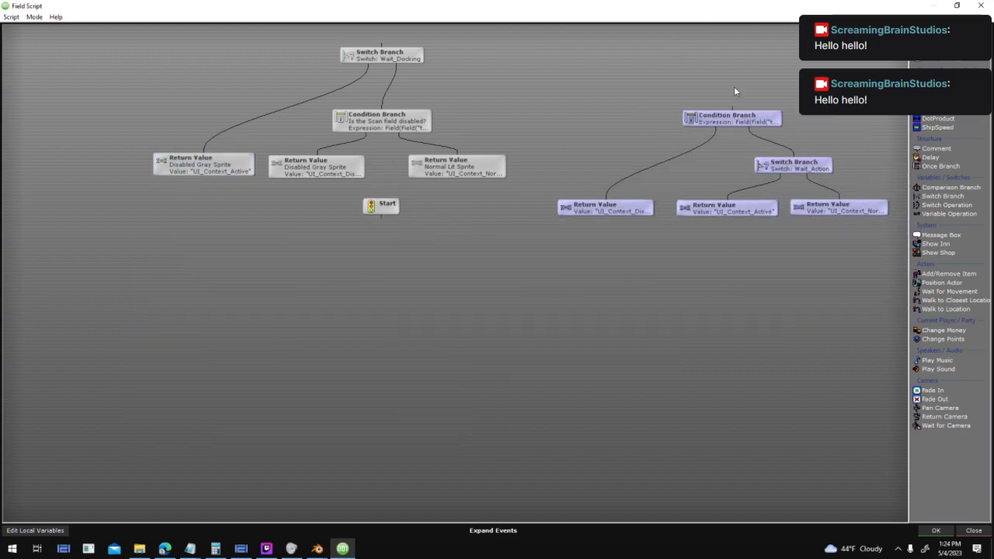
left_click_drag(161, 57, 555, 173)
left_click_drag(506, 222, 488, 359)
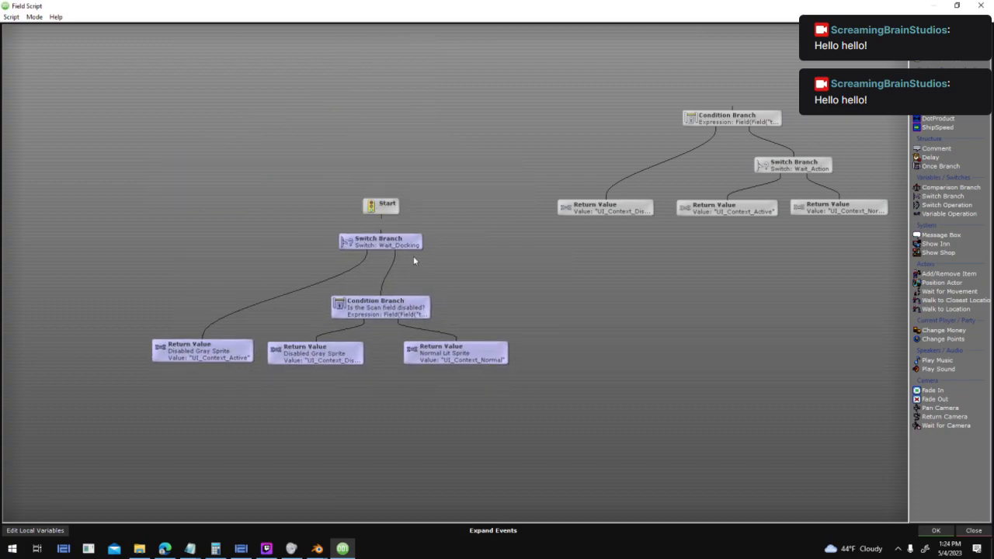
left_click_drag(382, 223, 381, 240)
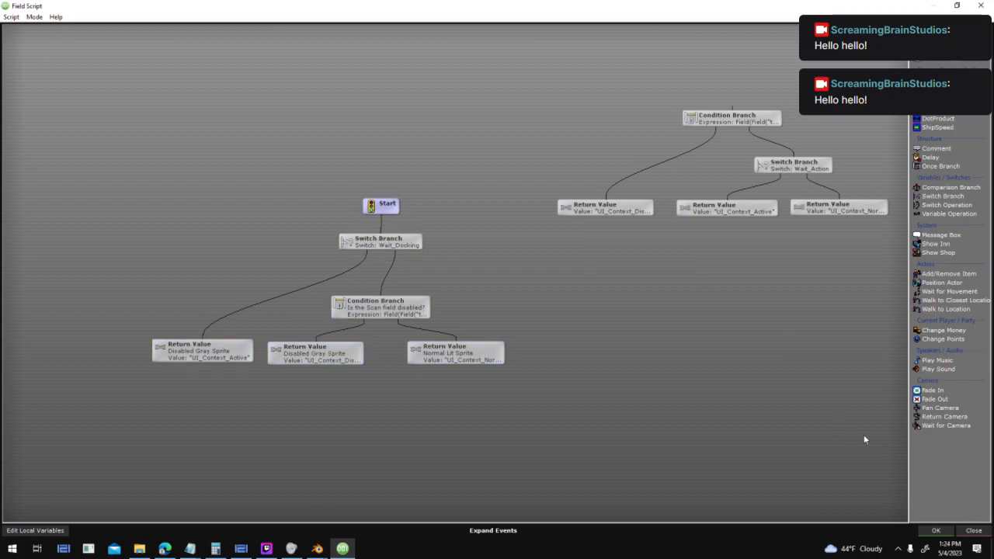
left_click(938, 532)
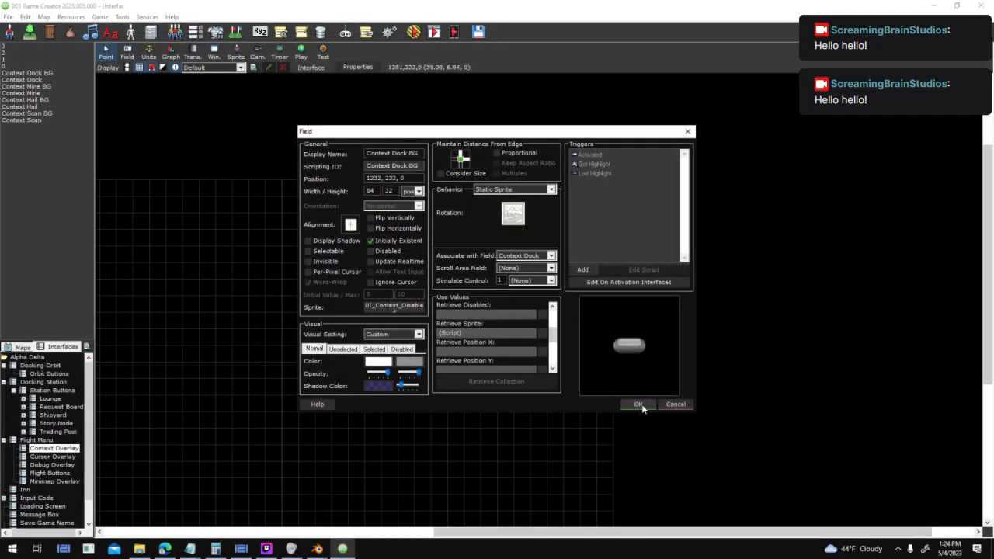
left_click(638, 404)
- Run the game, target the unscanned planet and Helios Station, test the Dock button's sprite, and close the game
left_click(413, 33)
key("Return")
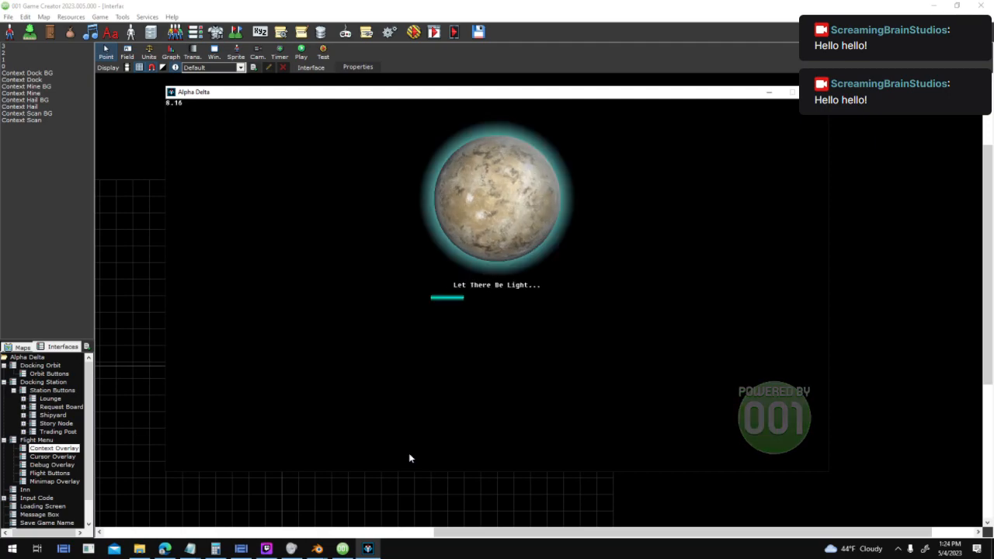
key("Return")
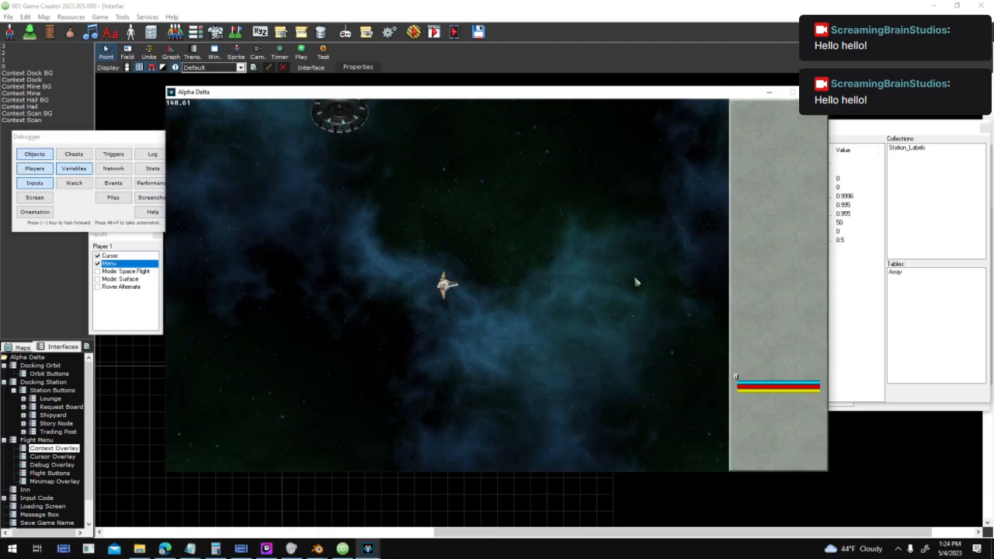
key("w")
key("a")
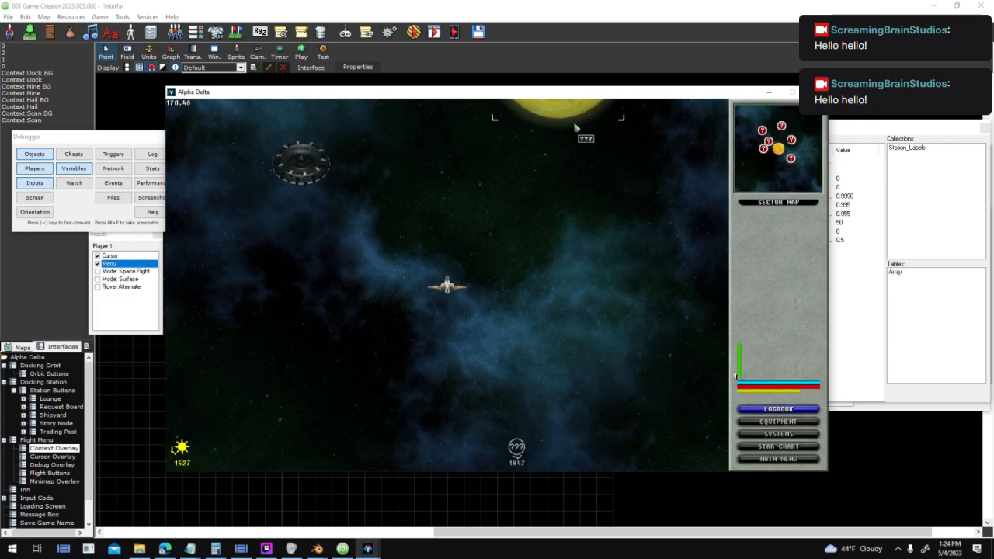
left_click(575, 127)
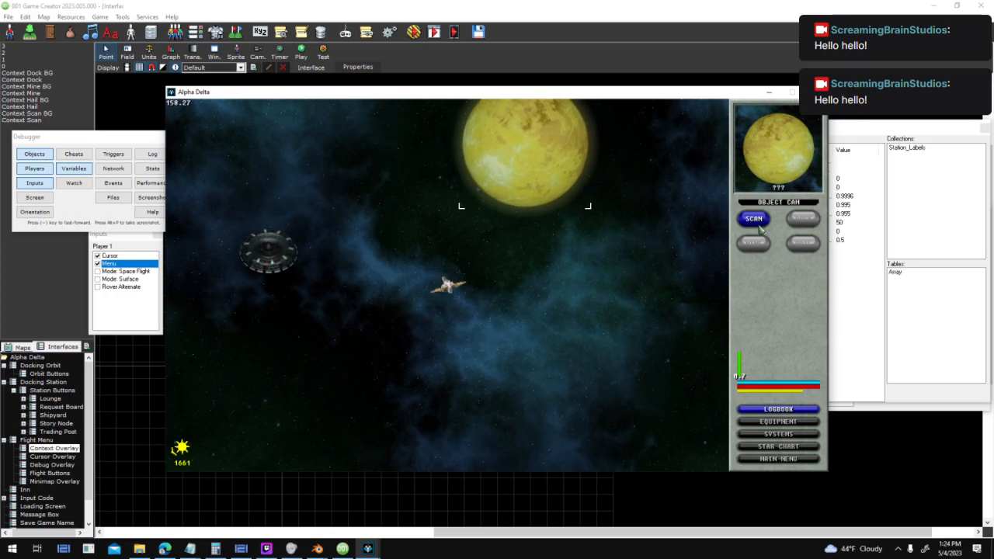
left_click(269, 298)
left_click(792, 220)
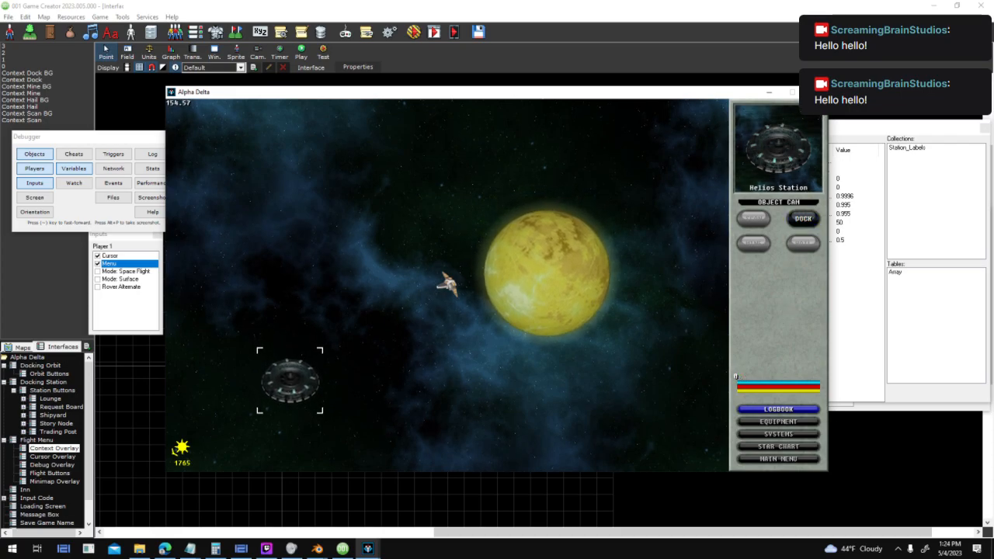
left_click(815, 92)
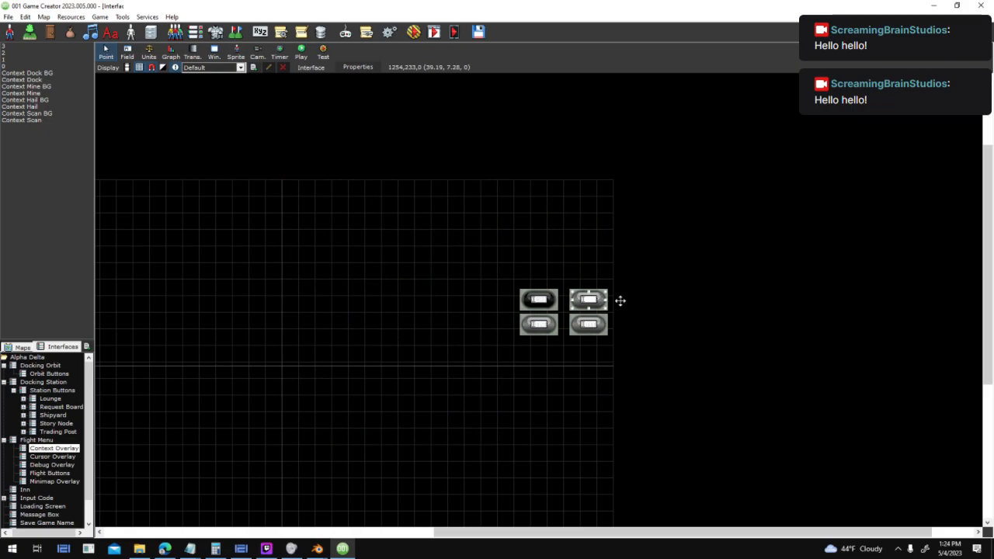
- Review the conditions and return values in the Context Dock BG field's Retrieve Sprite script, and close the script and field
double_click(588, 297)
left_click_drag(555, 325, 542, 342)
left_click(535, 337)
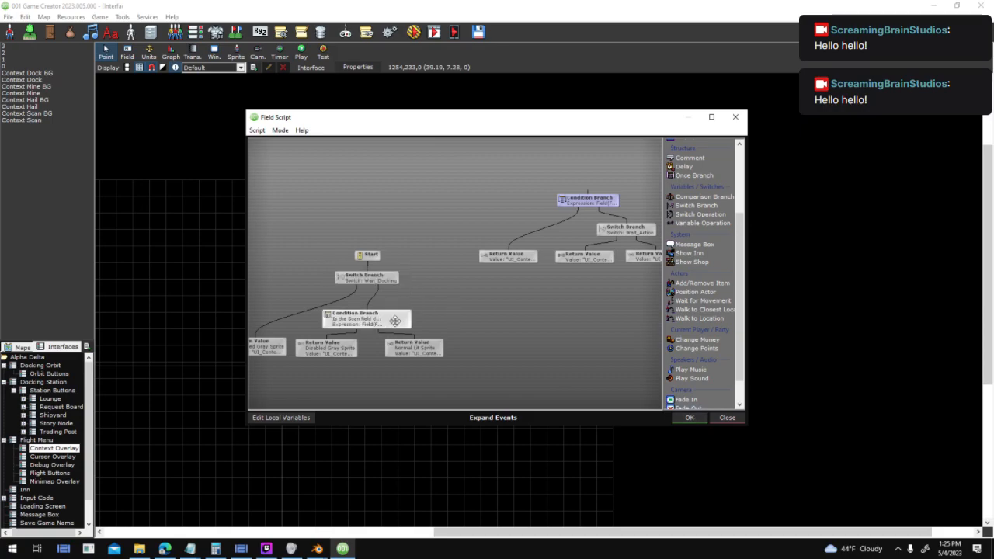
mouse_move(395, 322)
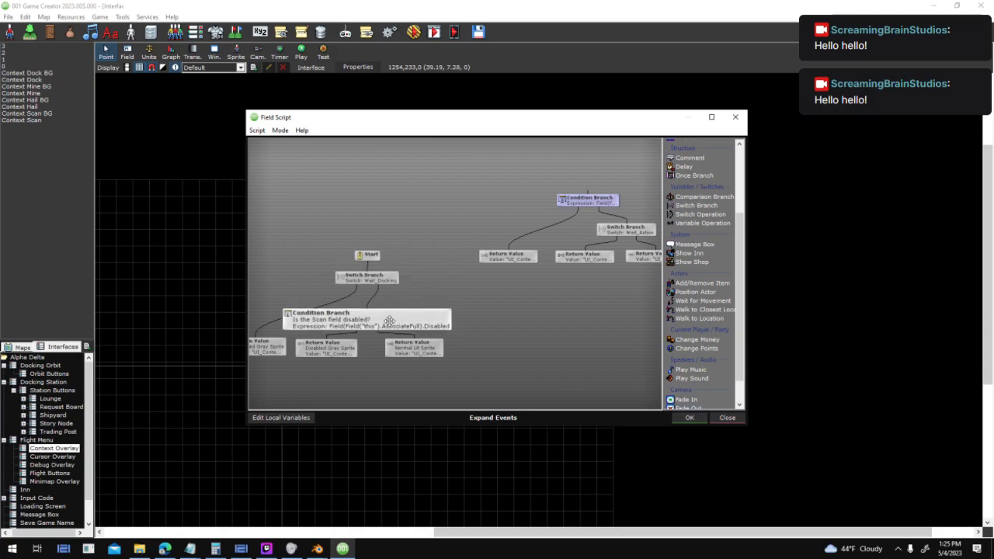
mouse_move(398, 348)
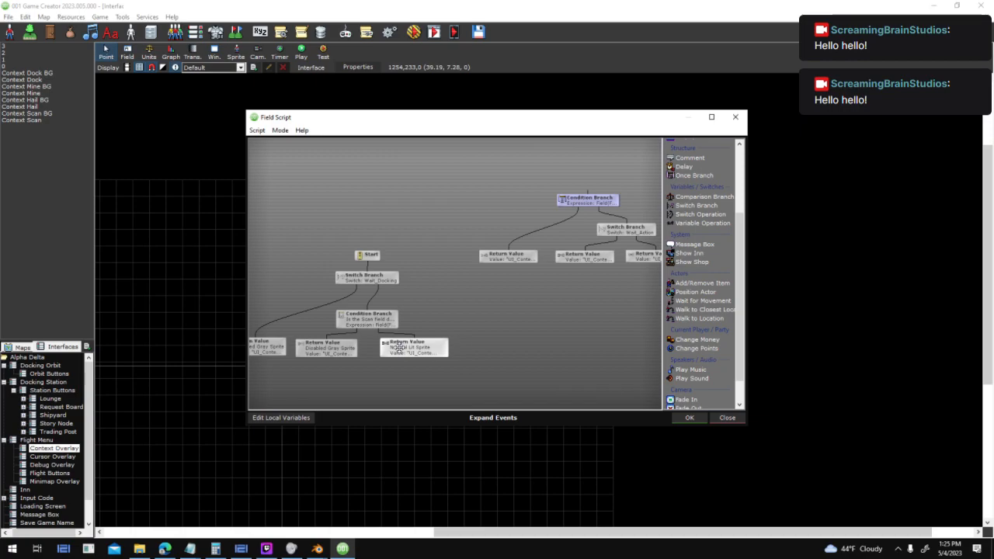
left_click(686, 418)
left_click(647, 406)
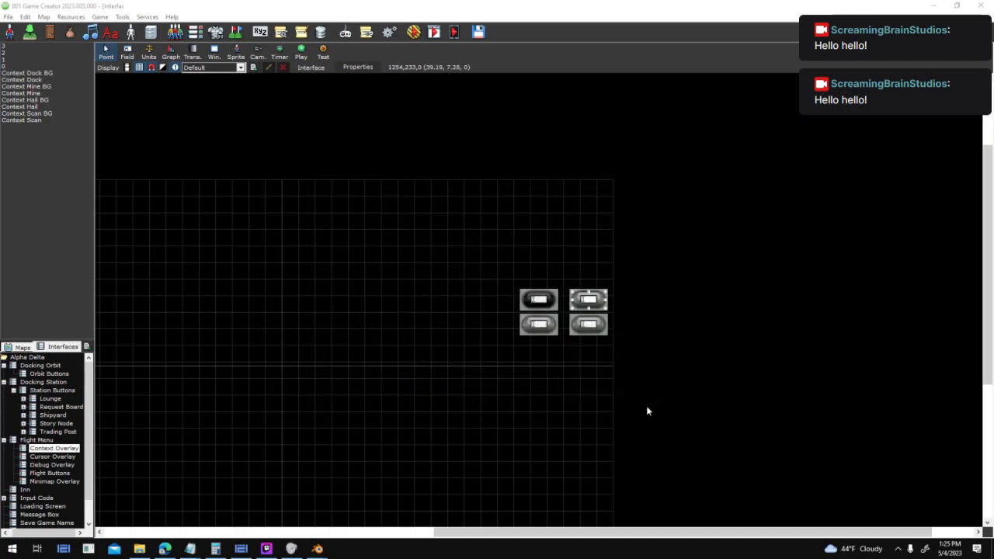
double_click(553, 297)
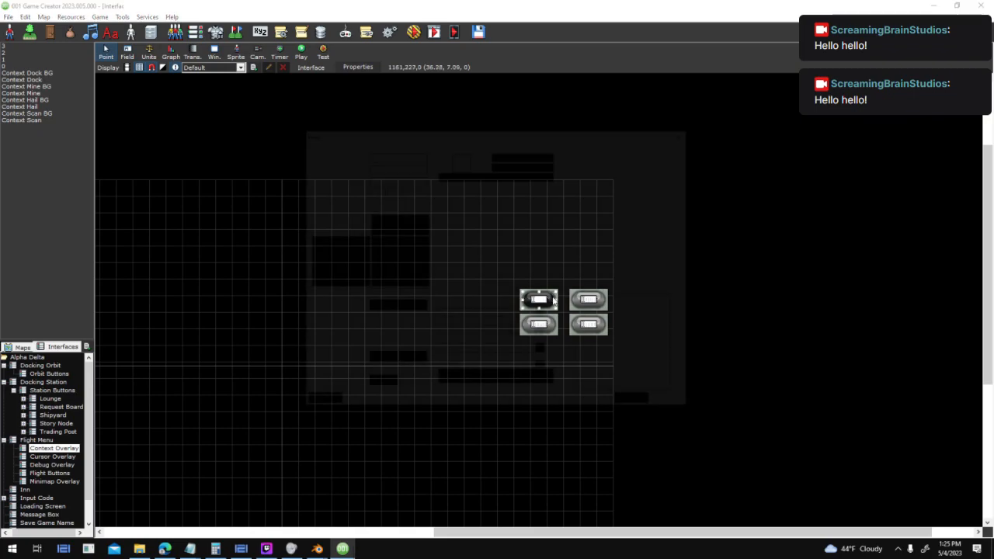
left_click(637, 405)
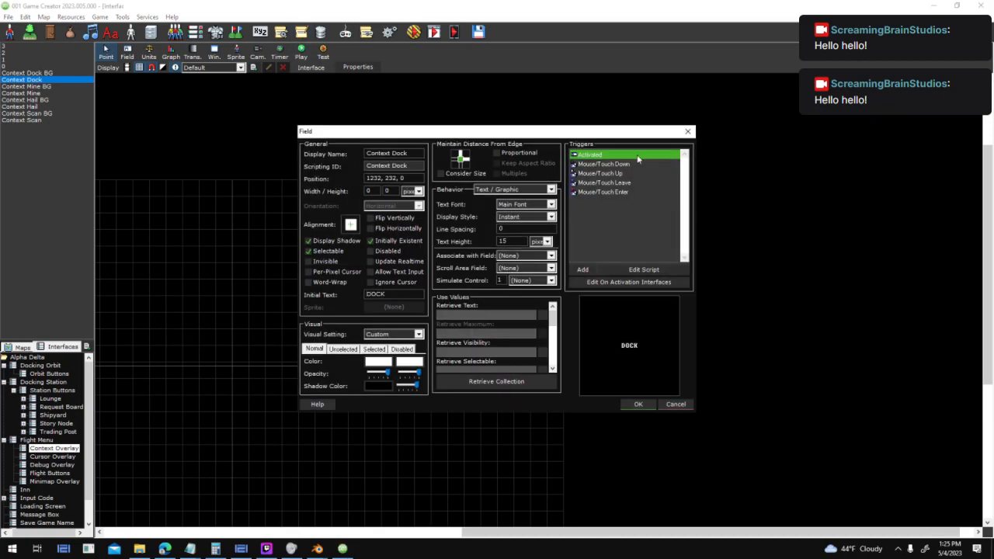
- In Context Dock's Activated script, move the out-of-range branch's Wait_Docking off Switch Operation ahead of the Context Overlay Update Interface and link them
double_click(638, 159)
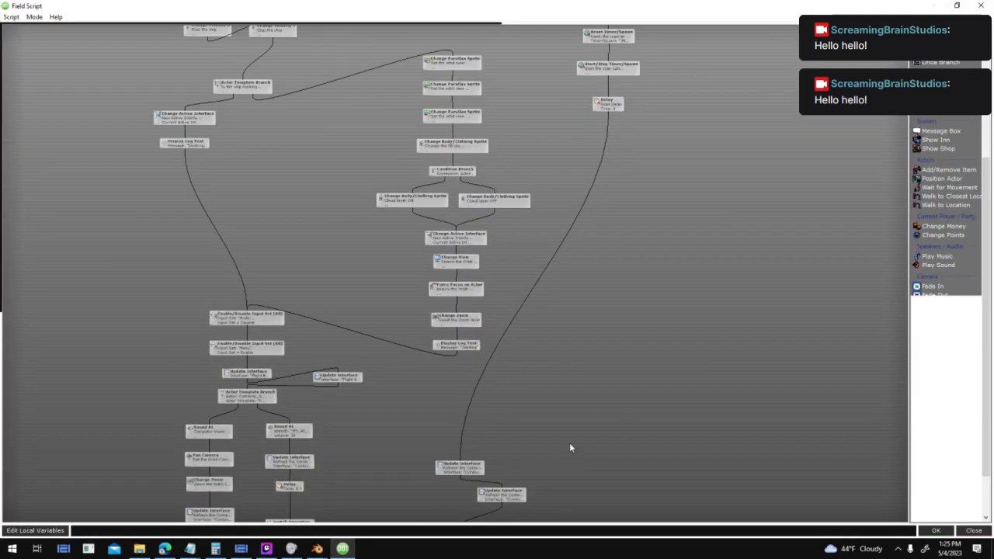
middle_click_drag(513, 483, 503, 332)
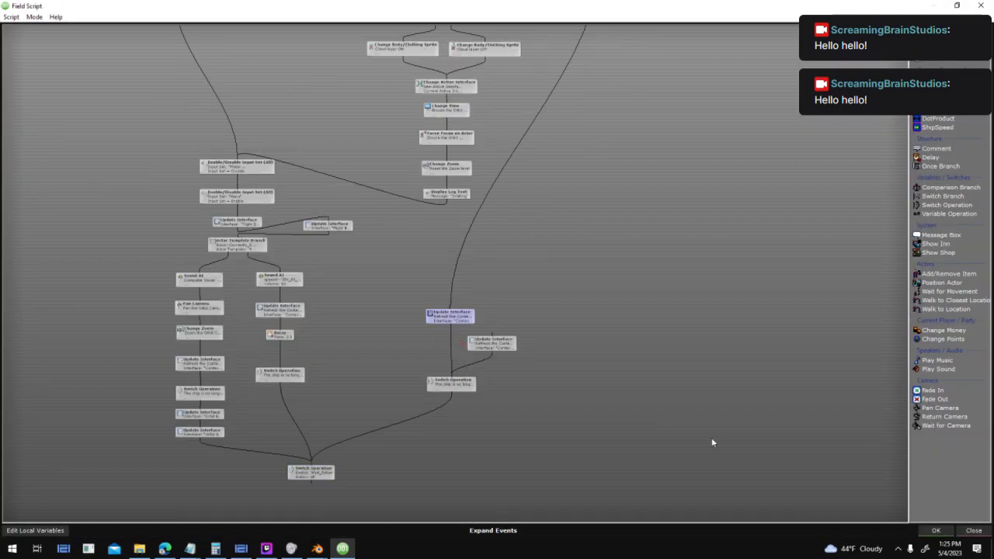
mouse_move(449, 385)
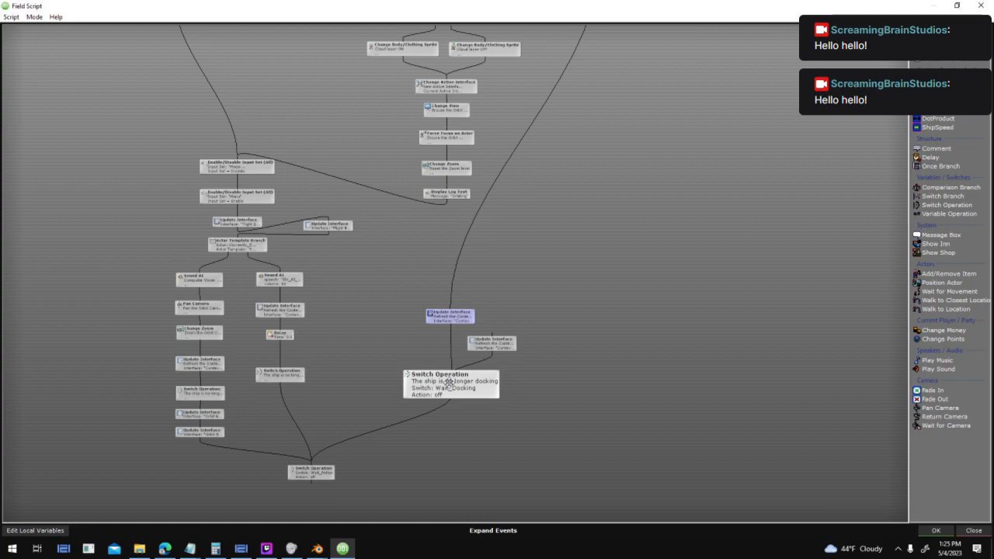
left_click_drag(458, 261, 459, 319)
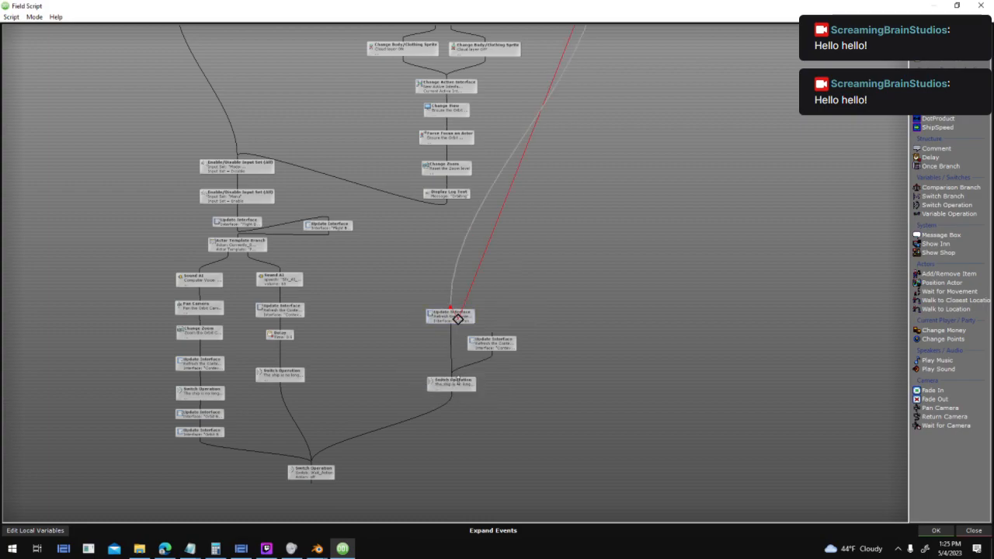
left_click_drag(459, 382, 449, 260)
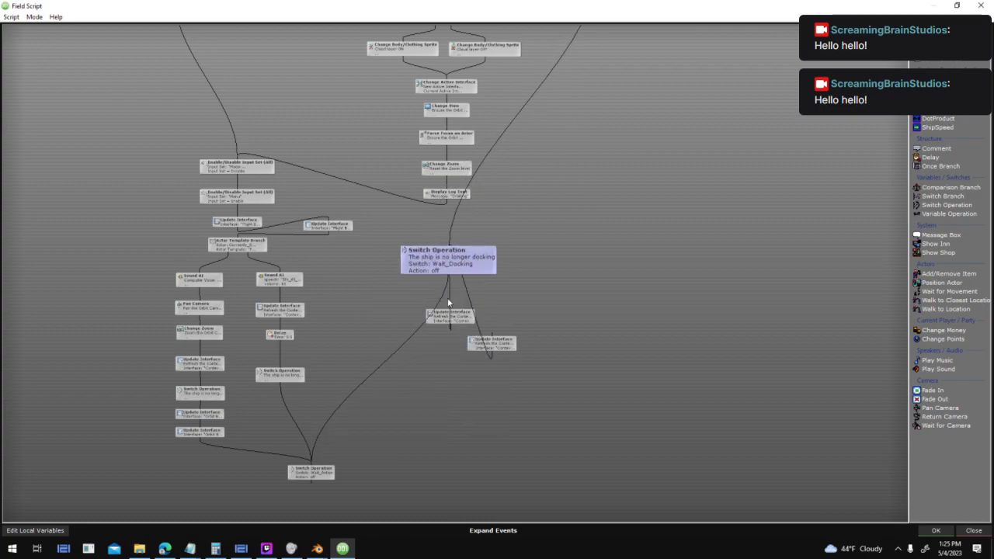
left_click(452, 288)
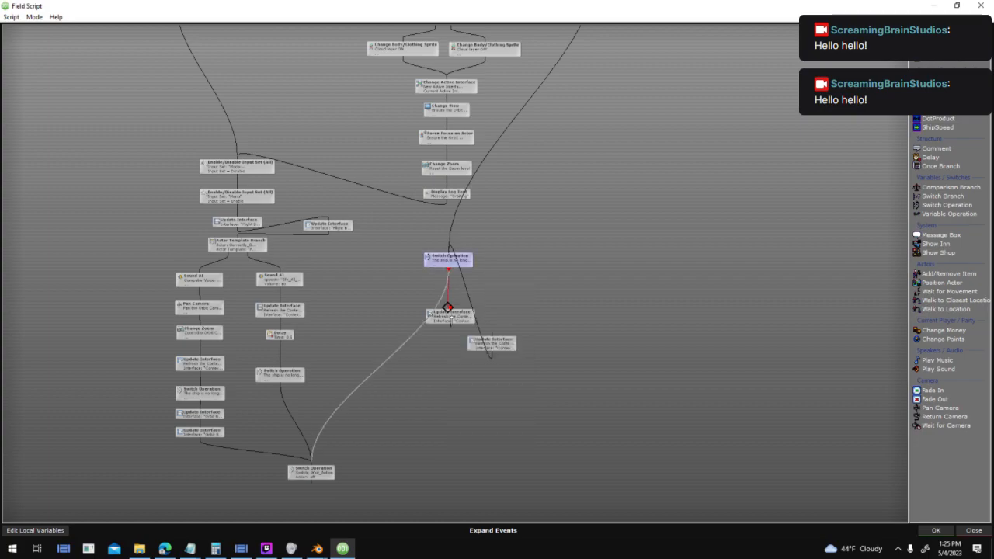
- Line up the Wait_Docking Switch Operation and Update Interface beneath the out-of-range branch, keeping only one Update Interface, and save the script and field
left_click_drag(561, 306, 544, 281)
left_click_drag(454, 265, 554, 265)
left_click_drag(450, 315, 565, 298)
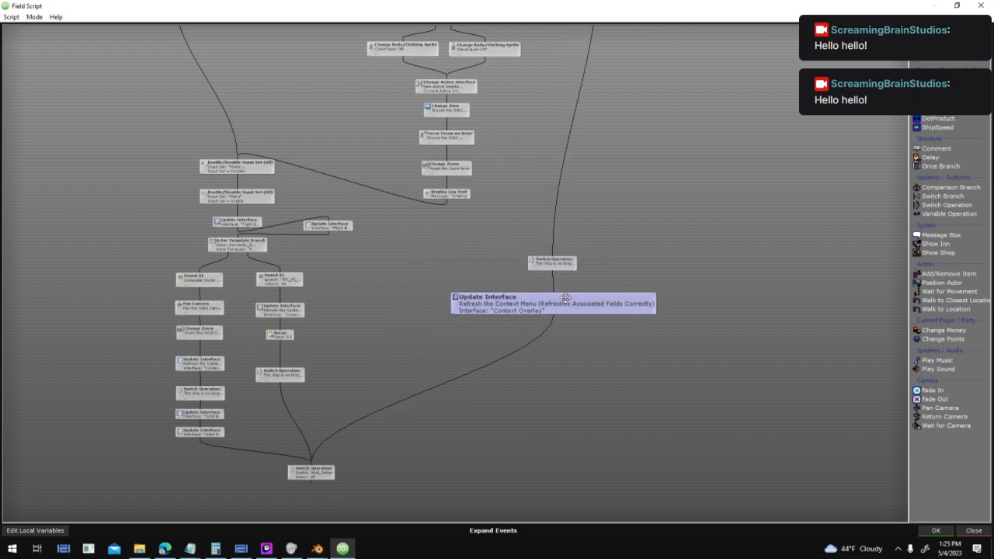
left_click(566, 266)
middle_click_drag(585, 281, 588, 131)
left_click(937, 531)
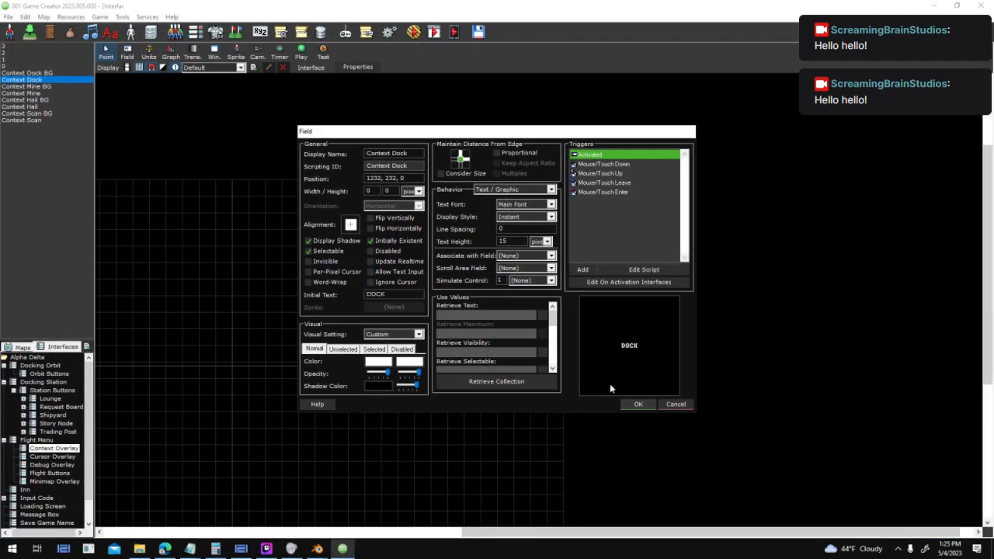
left_click(632, 404)
- Save the interface and run the game, fly near Helios Station, target it, and test the Dock button from a distance
left_click(416, 36)
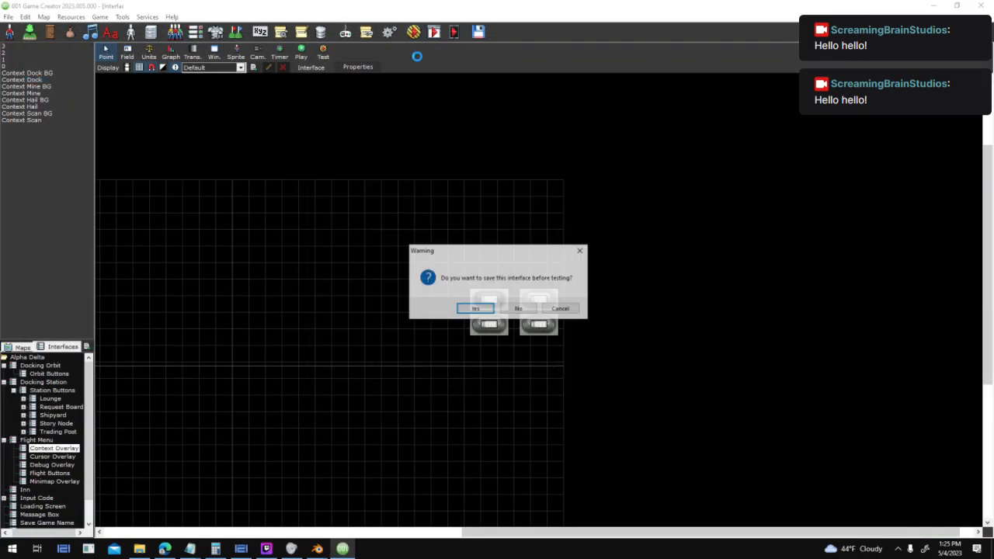
key("Return")
key("Return")
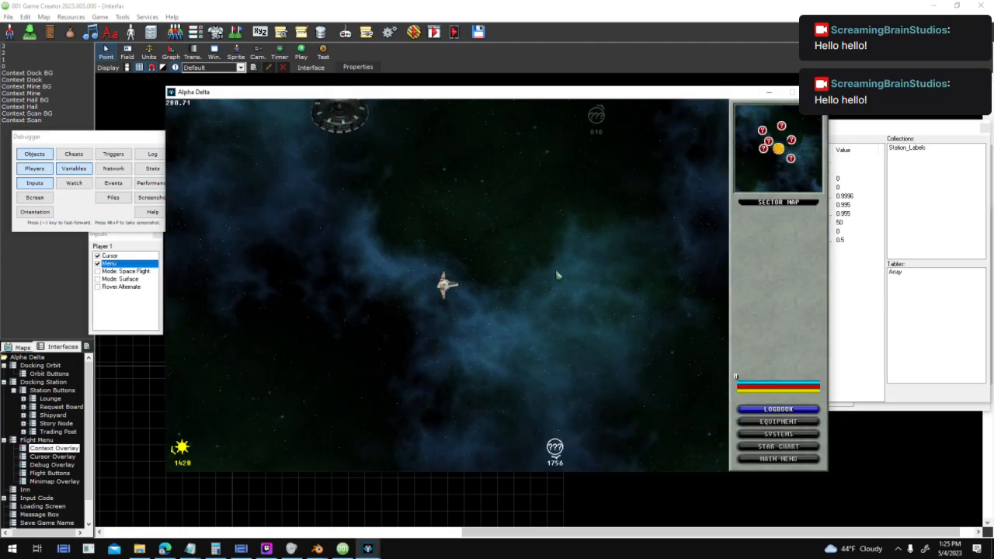
key("w")
key("a")
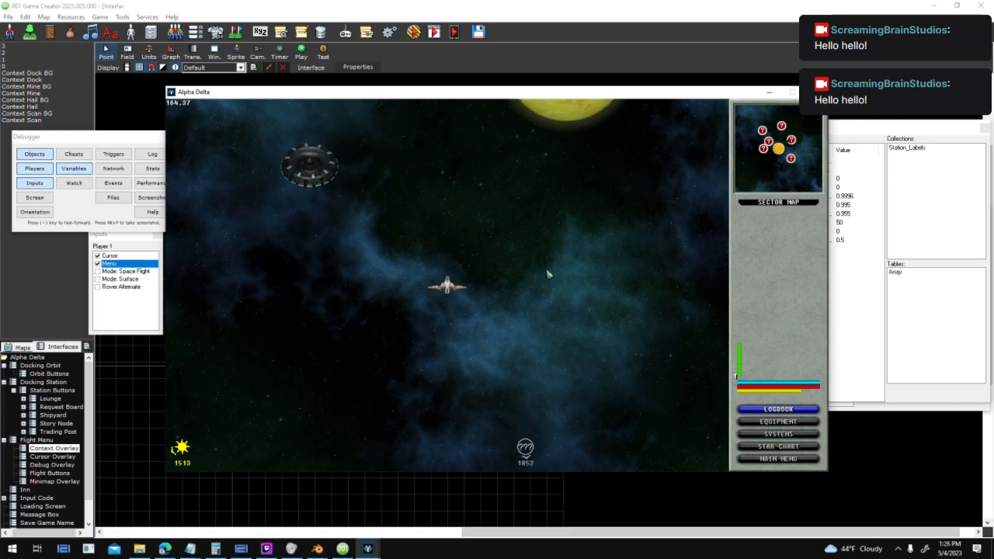
key("d")
left_click(314, 241)
key("s")
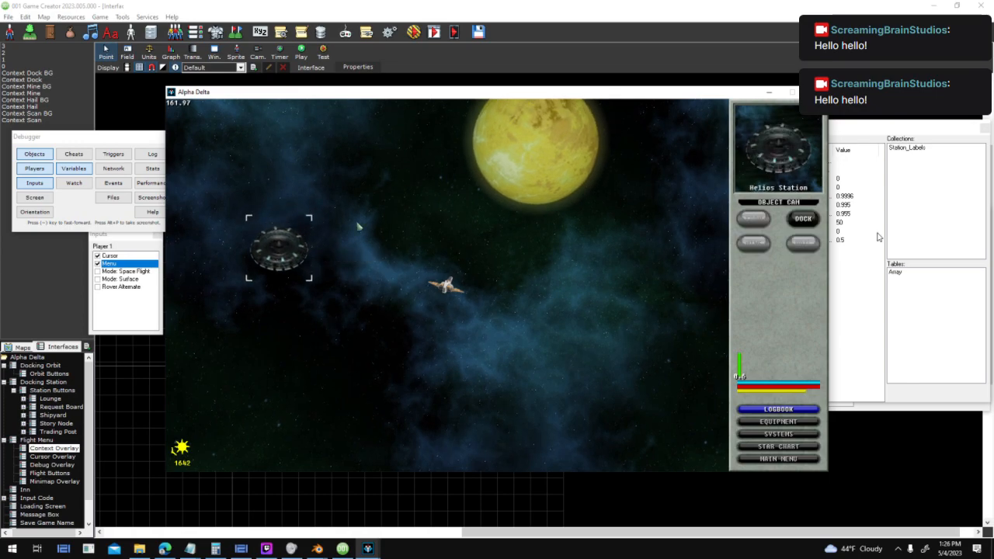
left_click(811, 224)
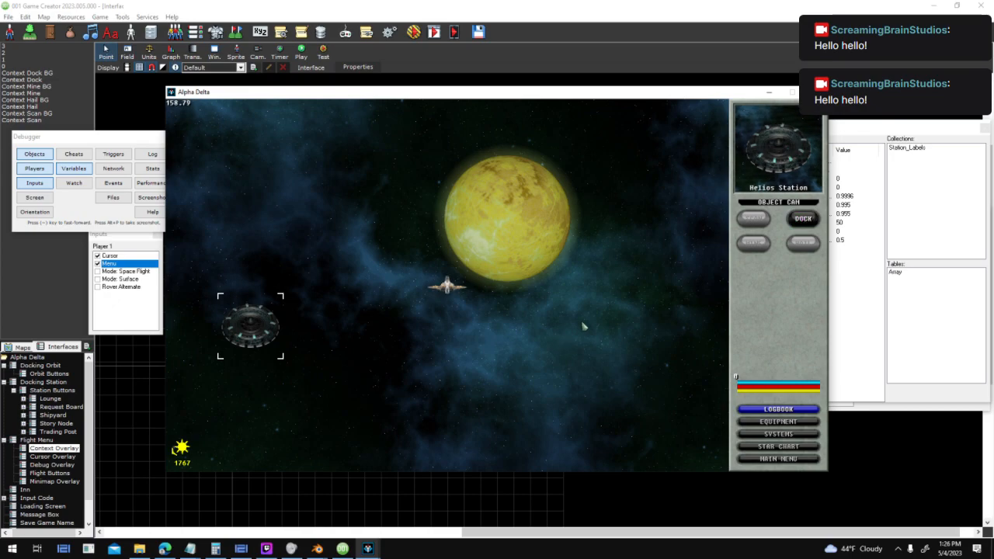
- Fly closer to Helios Station, try the Dock button again until docked, and return to space
key("w")
key("a")
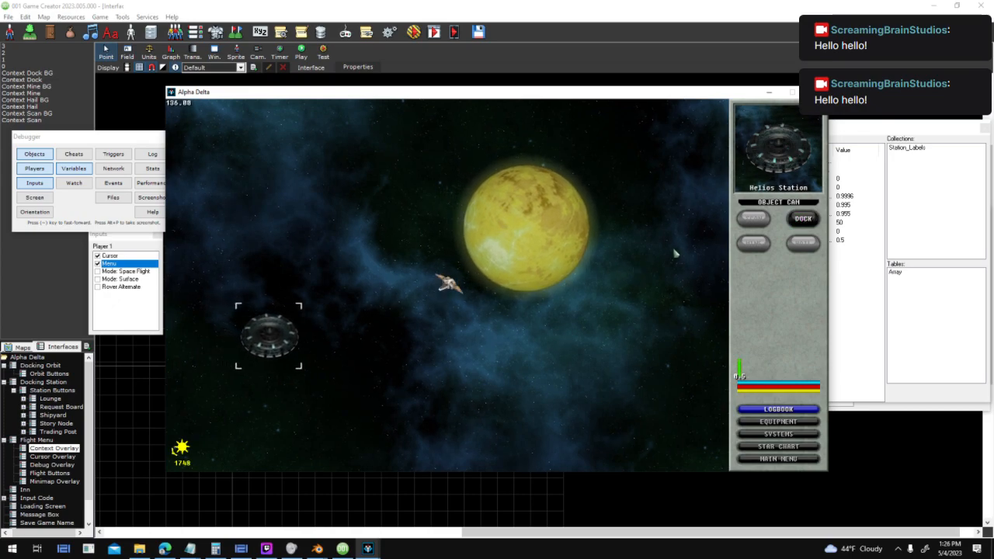
key("w")
key("d")
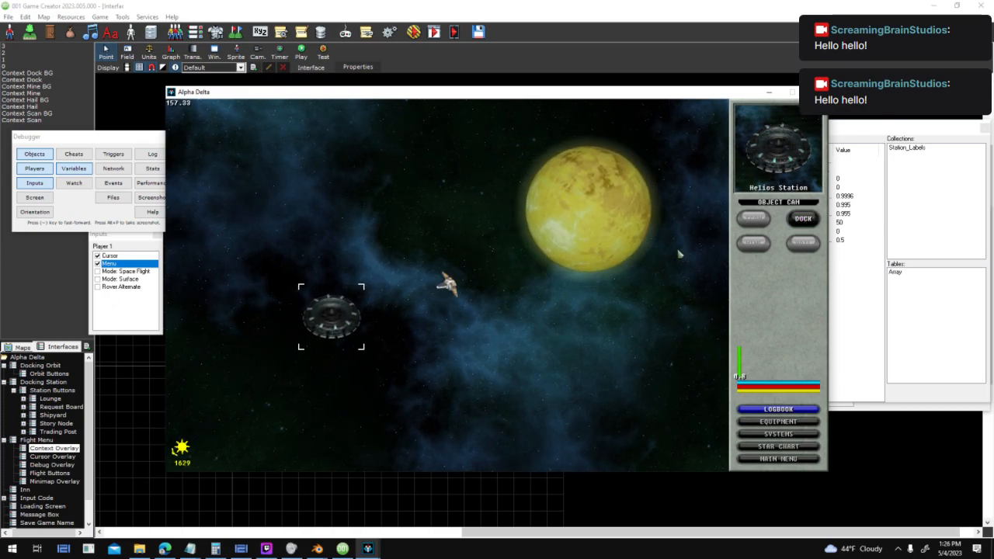
left_click(802, 223)
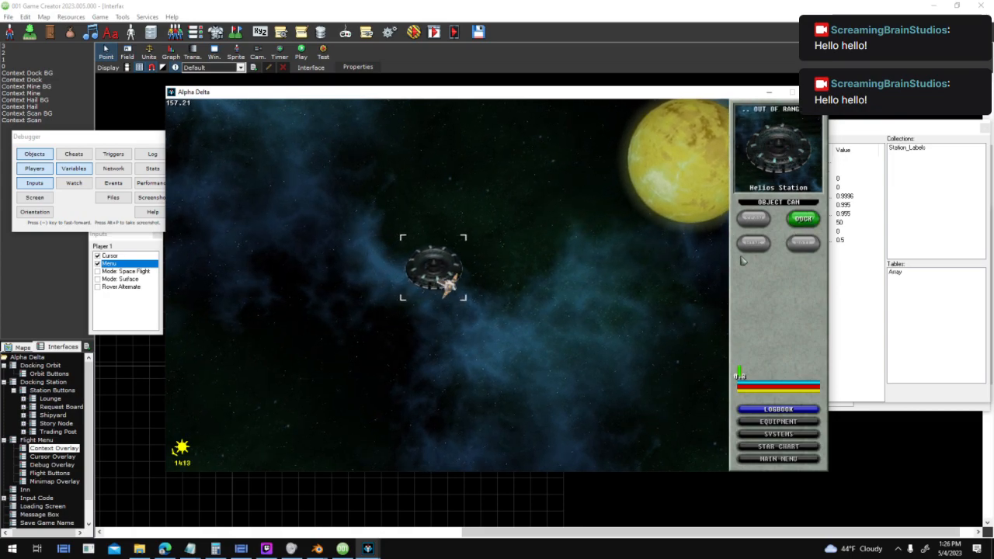
left_click(808, 221)
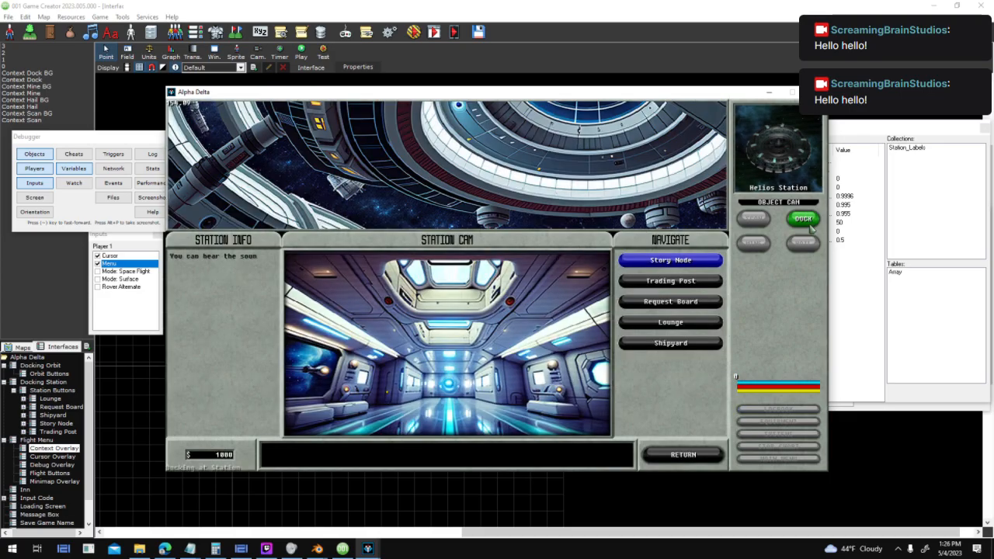
left_click(688, 455)
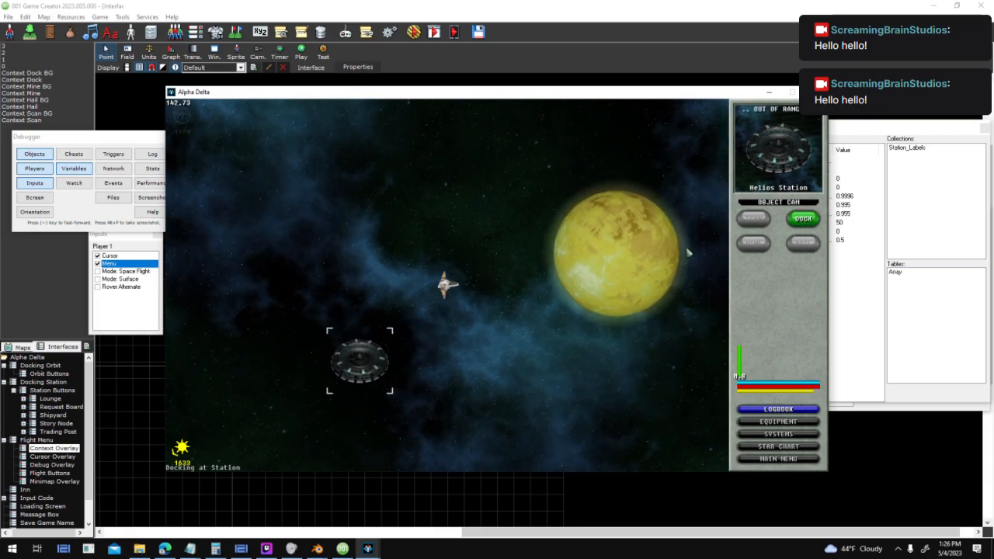
- Target and scan the yellow planet, and test the Dock button until the ship enters orbit
left_click(610, 281)
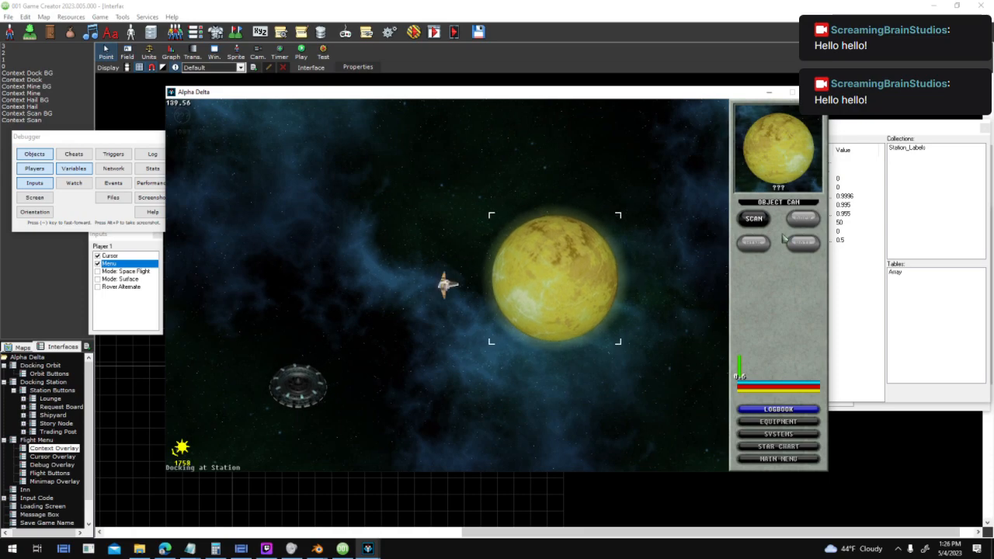
left_click(756, 222)
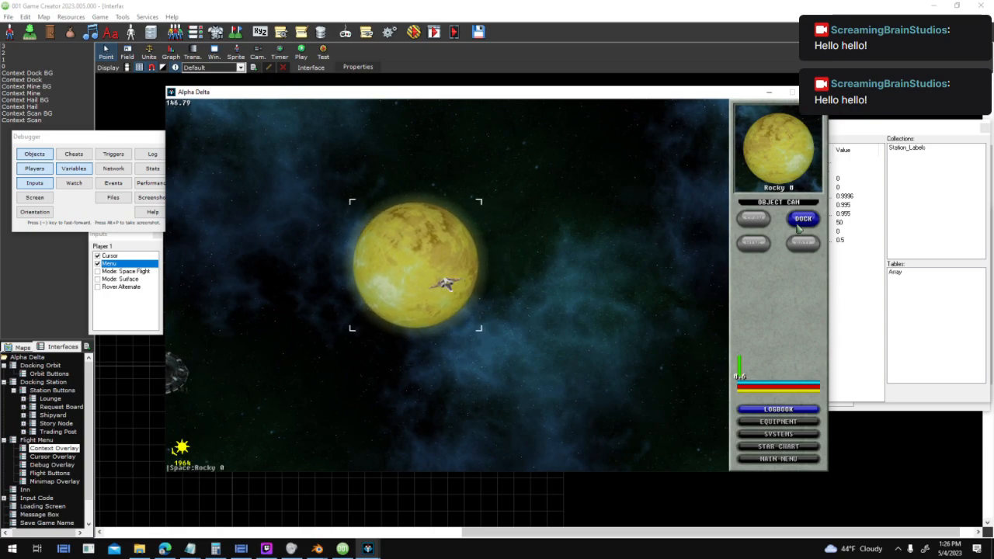
left_click(801, 220)
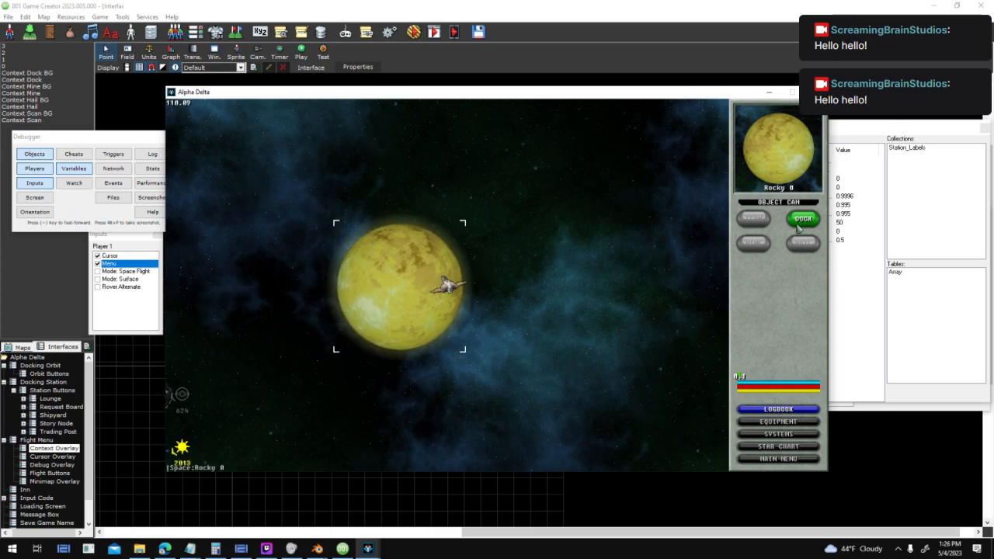
left_click(801, 221)
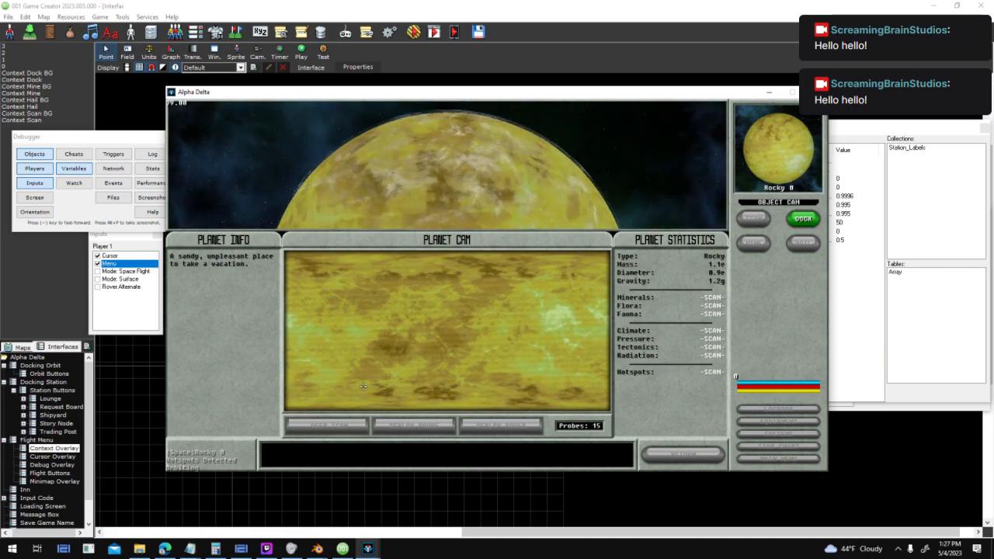
- Run a scan of Rocky 0 from orbit, select several of its hotspots, and return to space
left_click(340, 429)
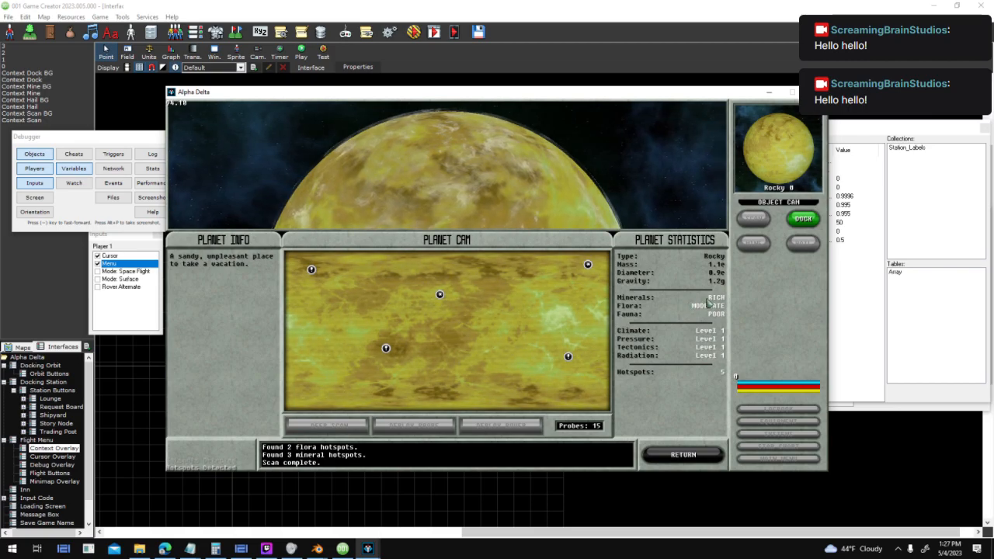
left_click(588, 265)
left_click(568, 356)
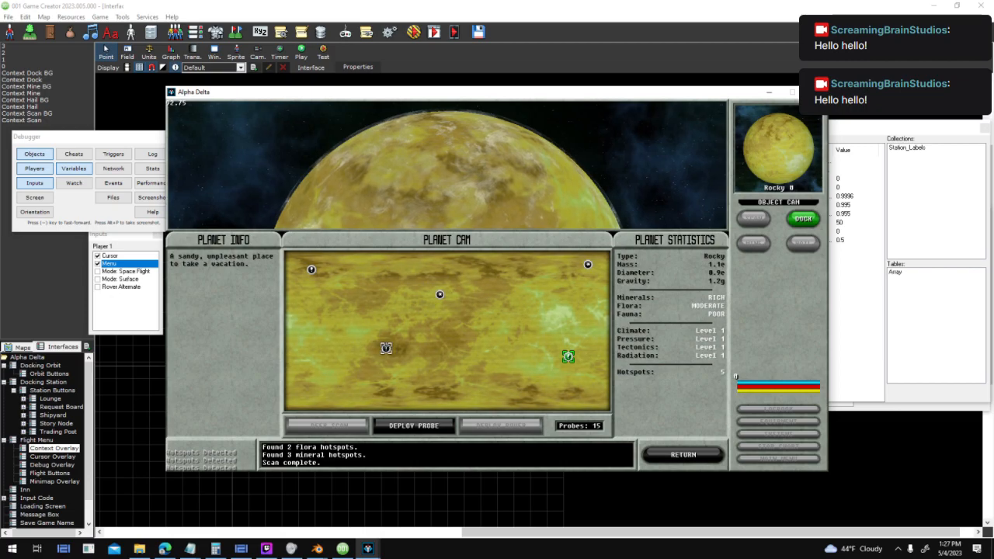
left_click(311, 269)
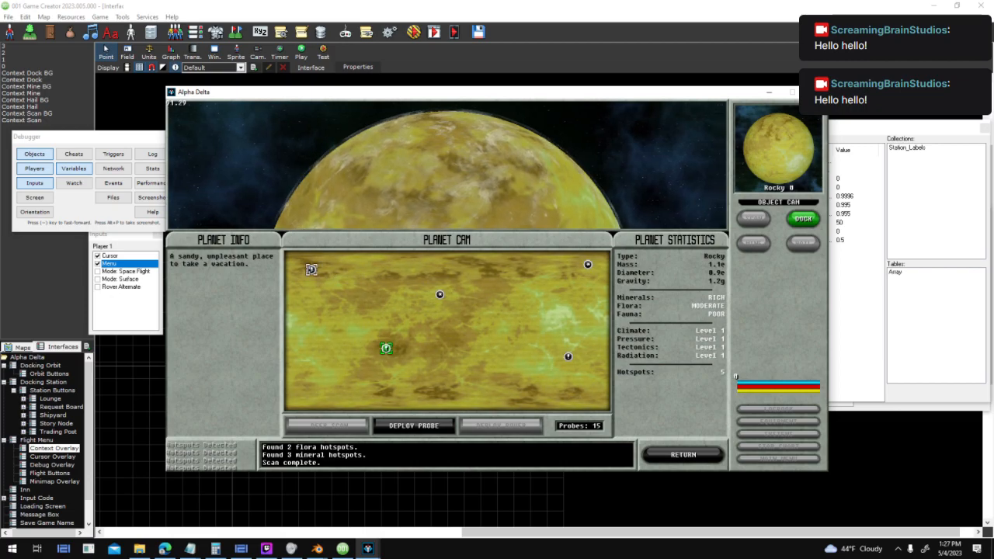
left_click(669, 453)
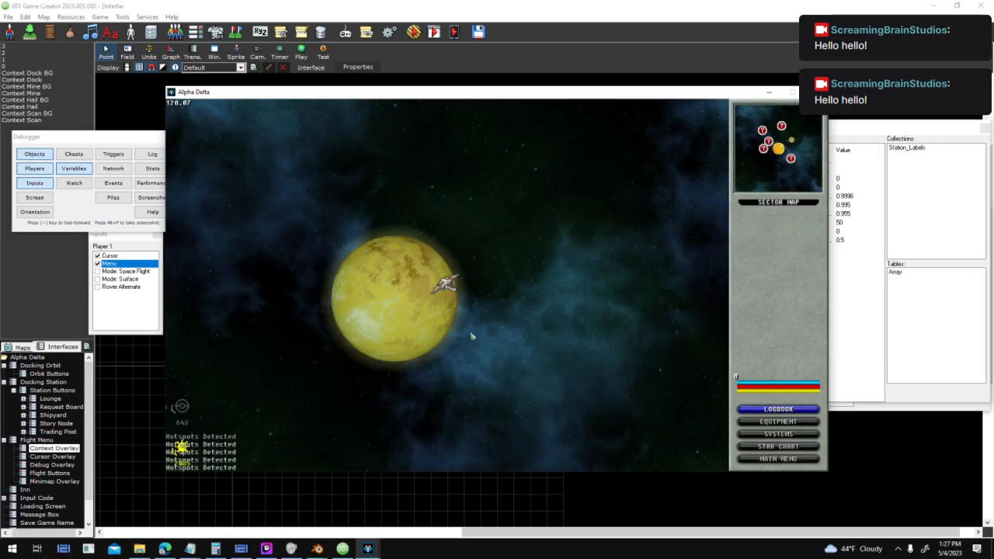
- Test the Dock button on the scanned planet Rocky 0 and on Helios Station
left_click(451, 330)
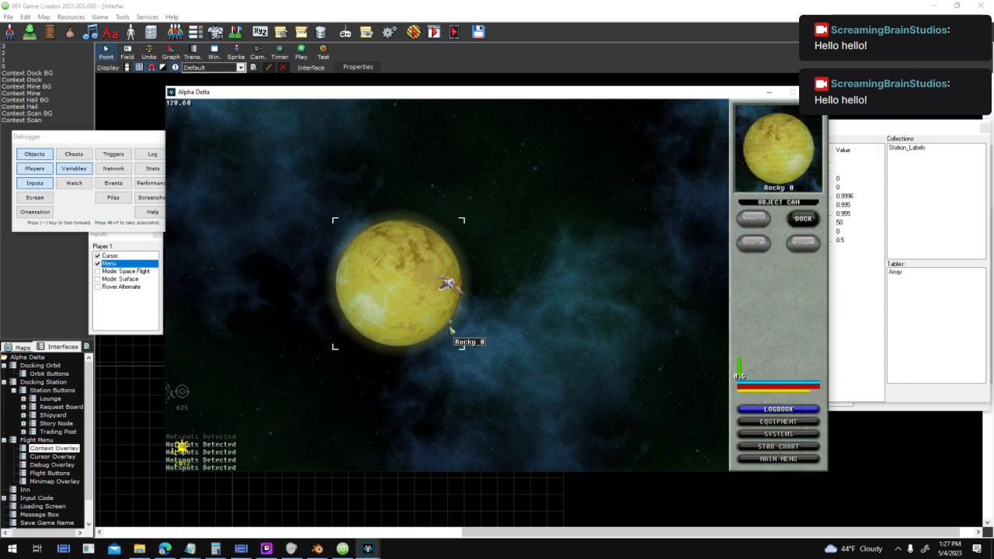
left_click(804, 221)
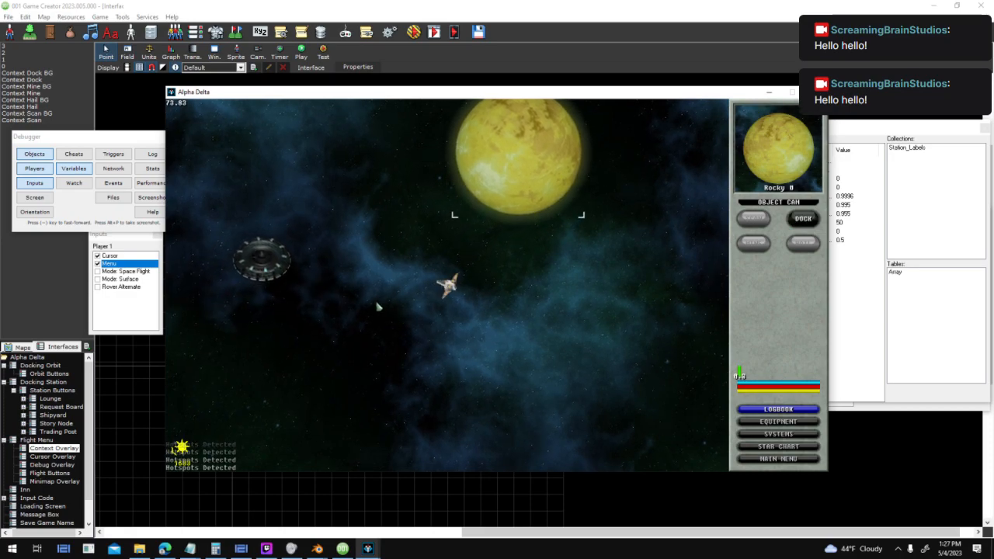
left_click(284, 250)
left_click(803, 219)
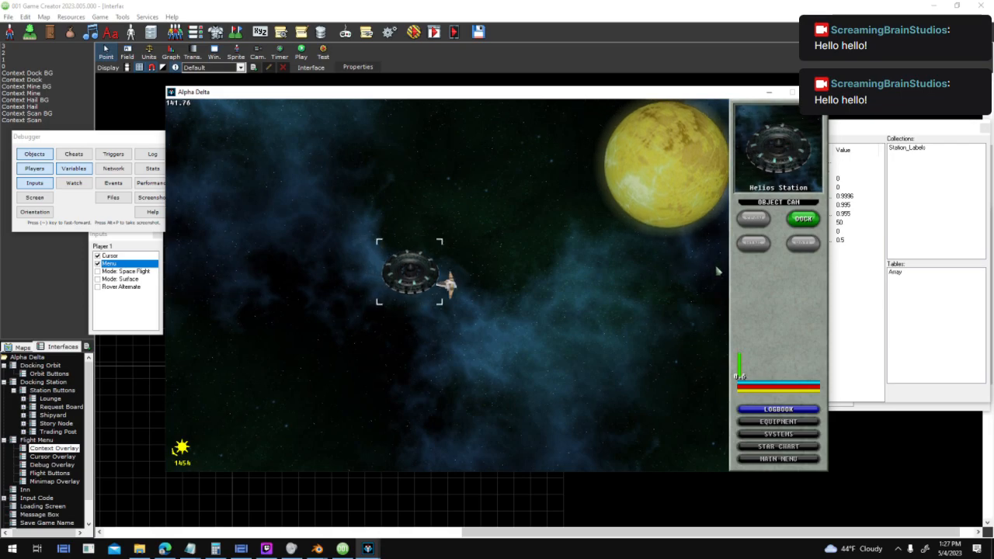
- Test docking at Helios Station once more, return to space, and quit the test game
left_click(811, 224)
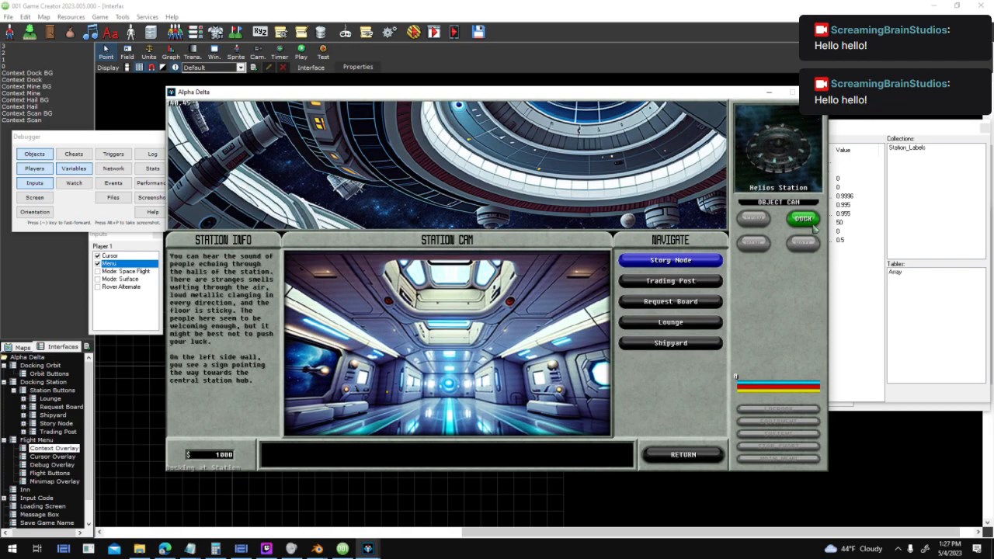
key("Escape")
key("Escape")
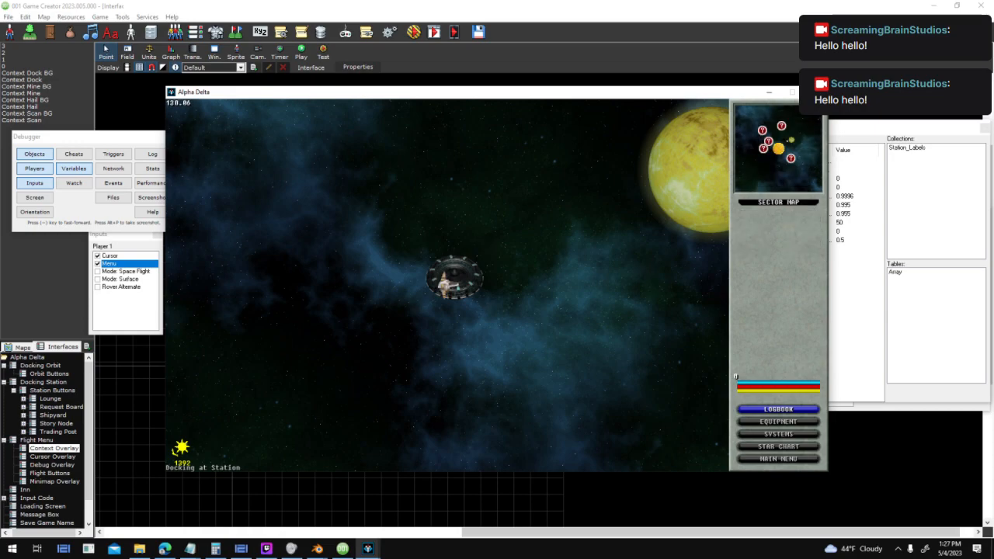
key("Escape")
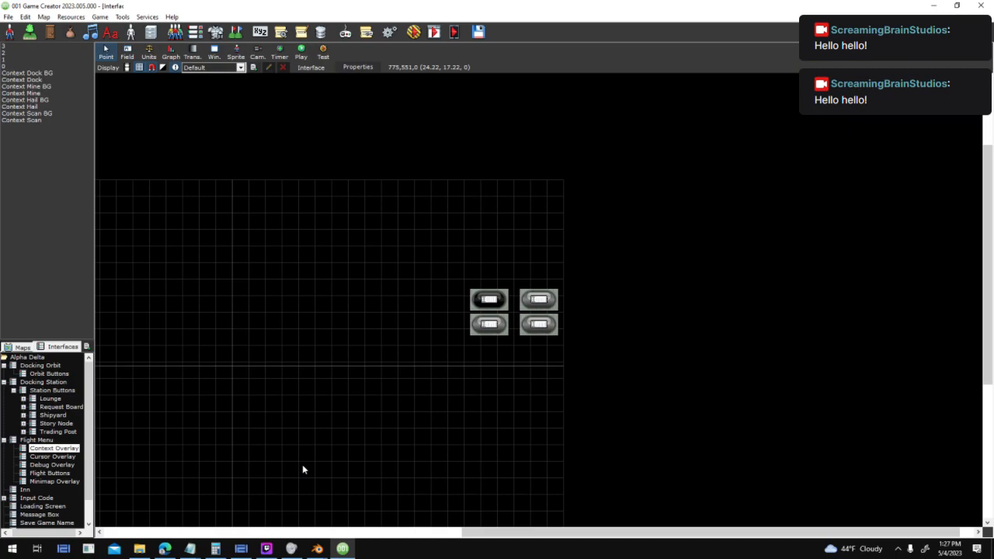
- Save the Context Overlay interface and open the Docking Orbit interface
left_click(65, 432)
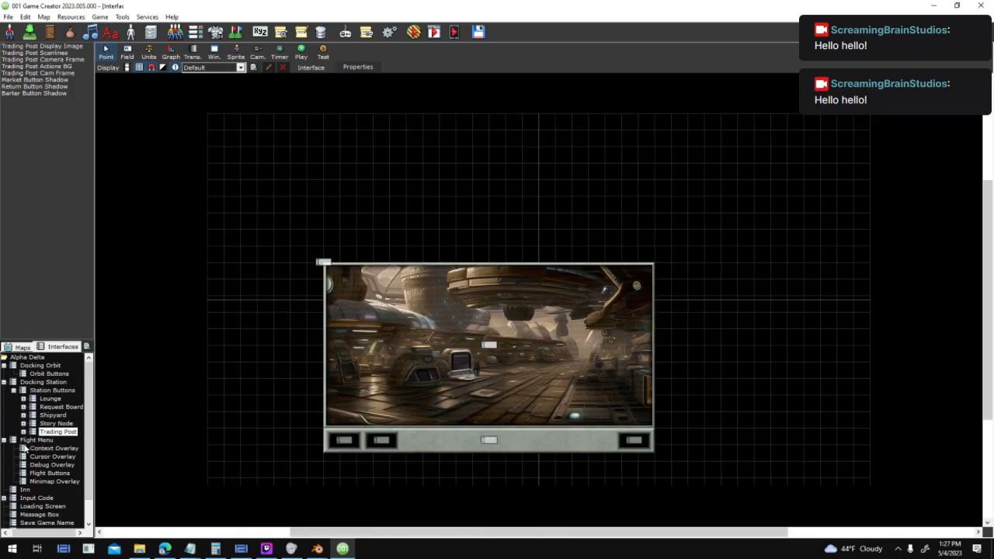
left_click(51, 449)
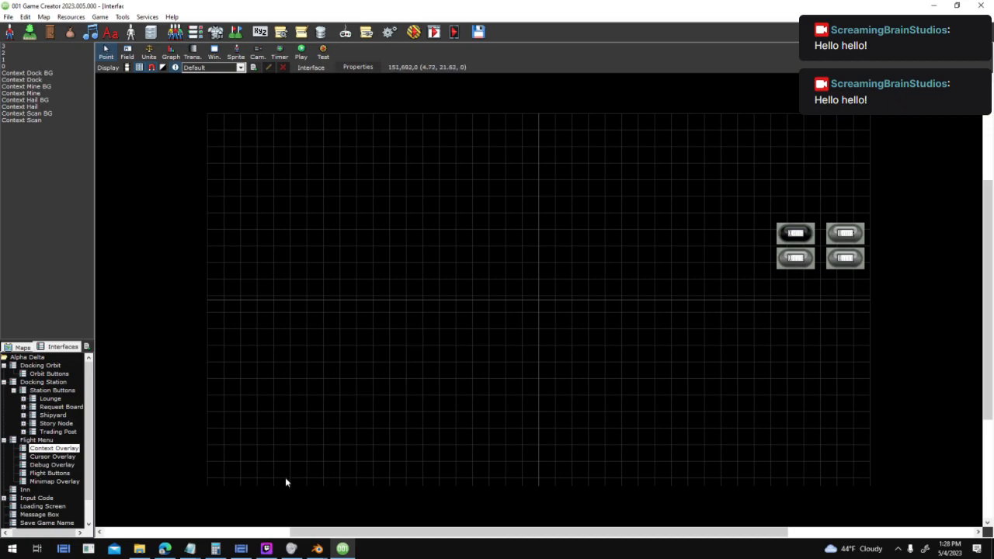
left_click(41, 365)
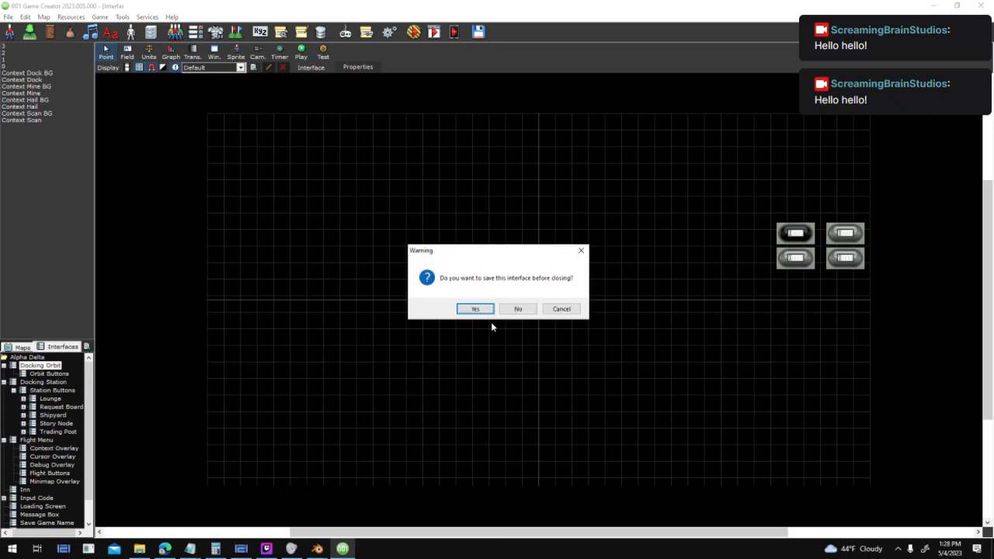
left_click(477, 309)
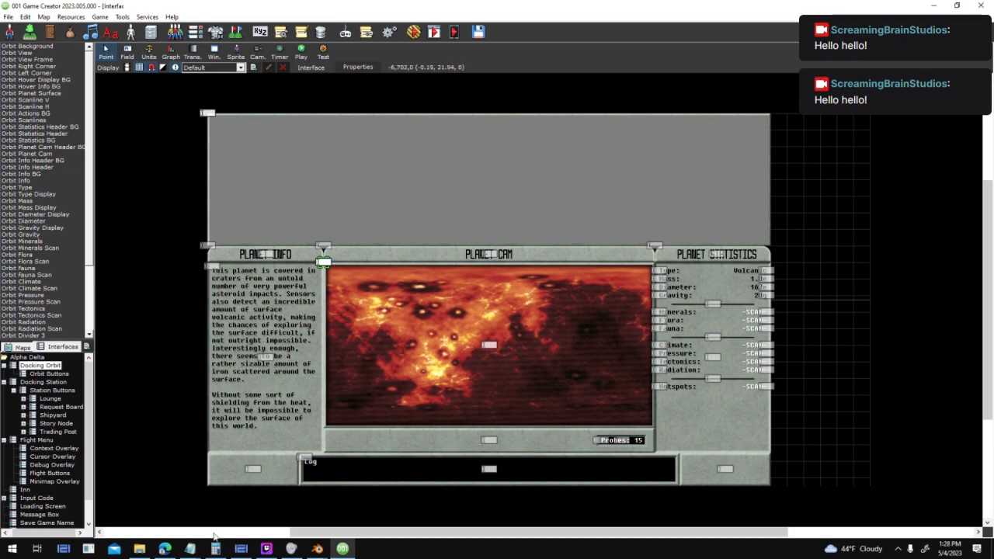
- Mark "Add distance check to Station Docking" with an X in To Do.txt and save the file
mouse_move(196, 549)
left_click(195, 507)
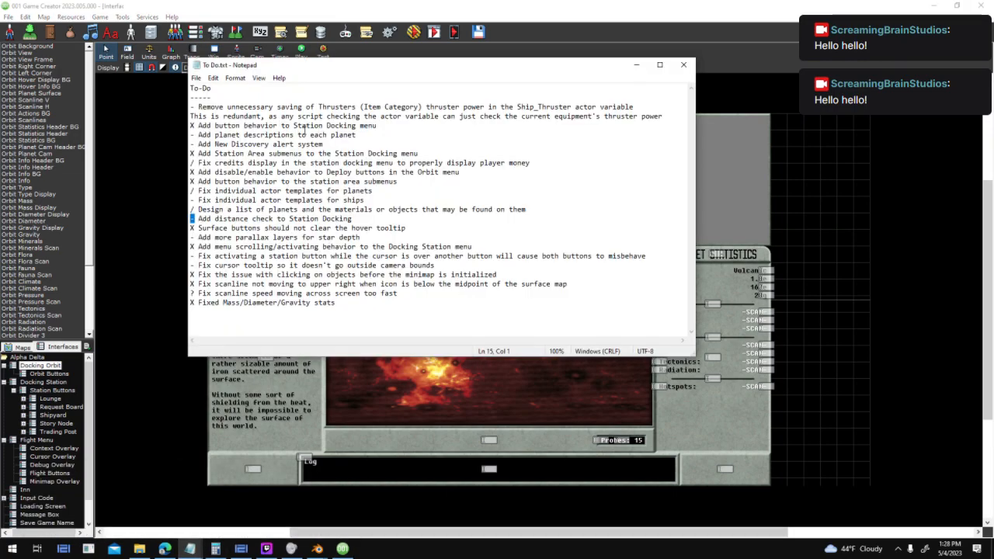
type("X")
left_click(196, 78)
left_click(256, 125)
left_click(190, 549)
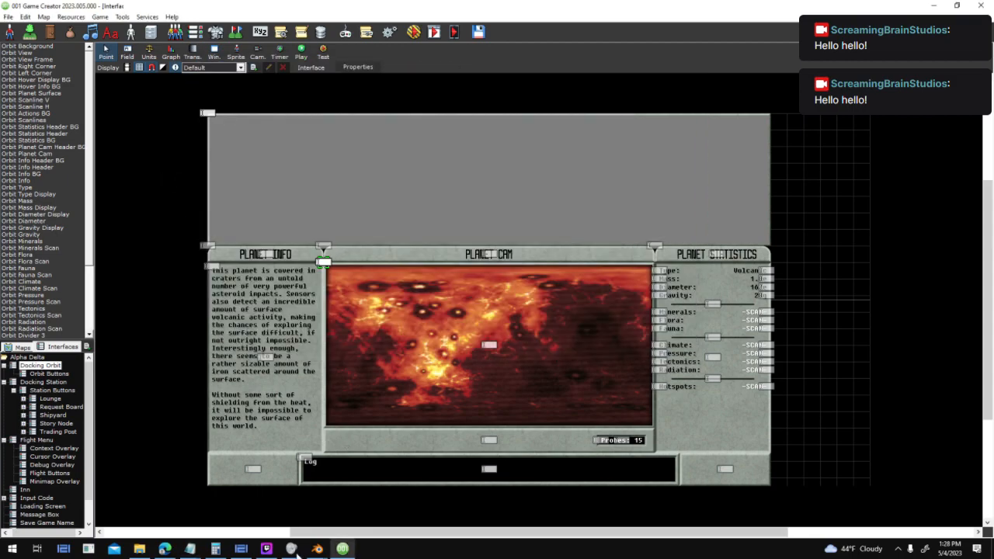
left_click(267, 550)
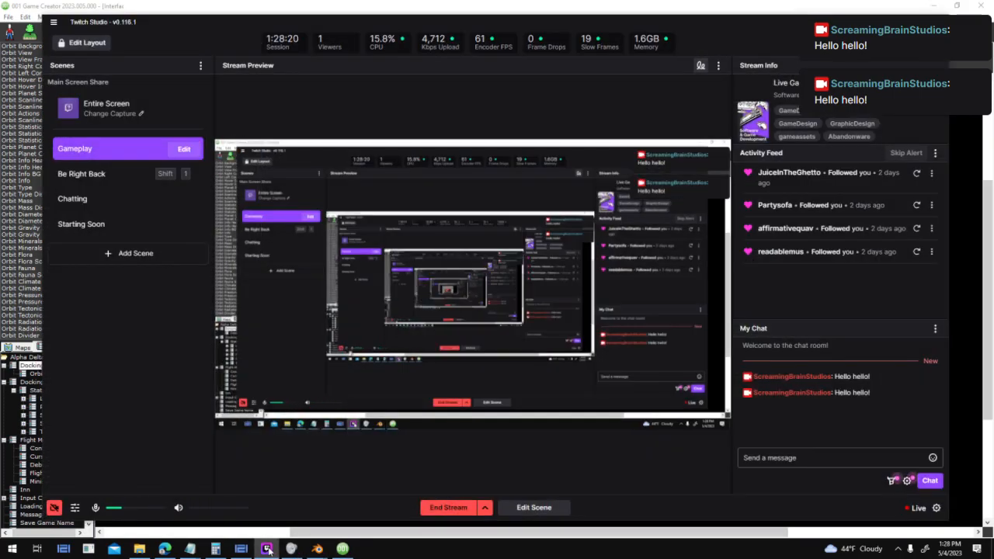
left_click(266, 549)
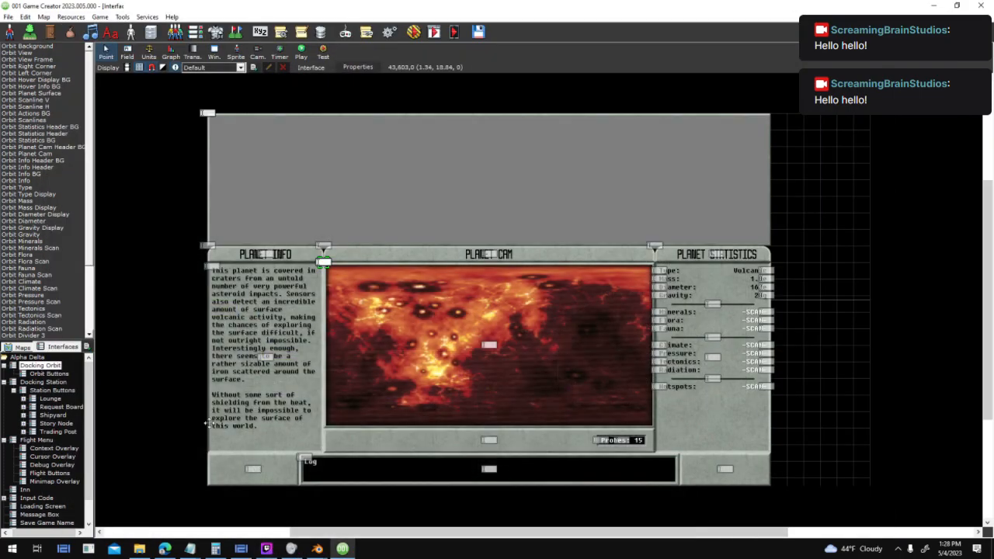
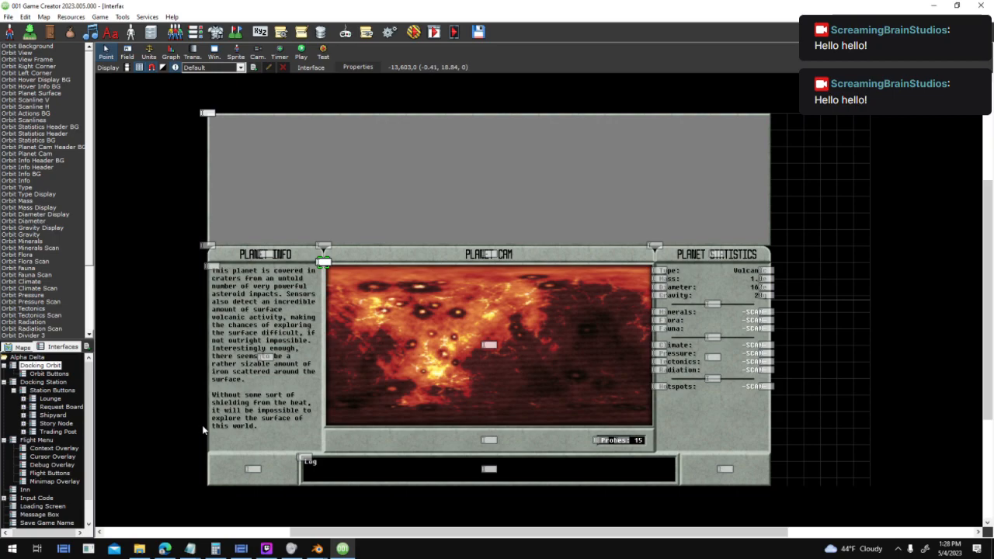
middle_click_drag(432, 415, 496, 309)
mouse_move(190, 550)
left_click(183, 517)
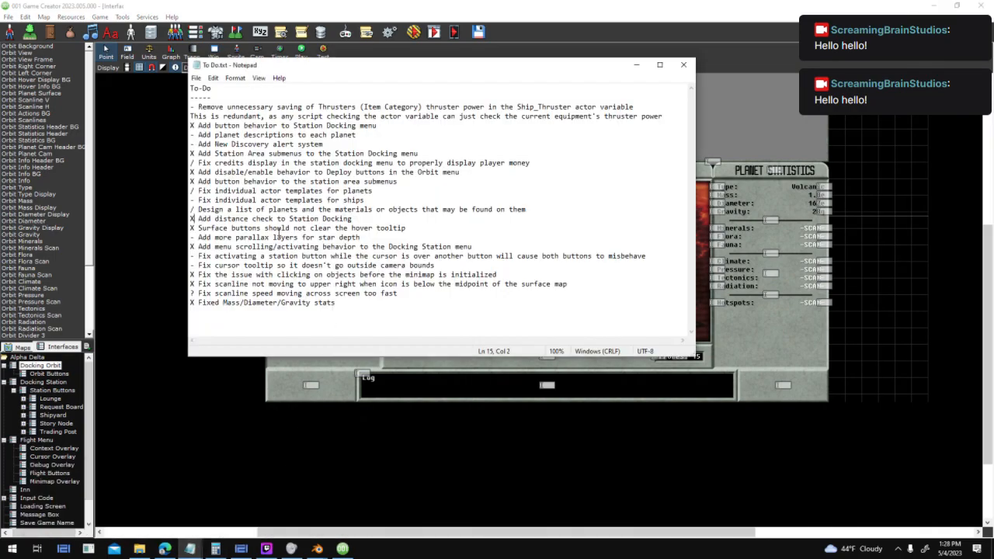
left_click(348, 444)
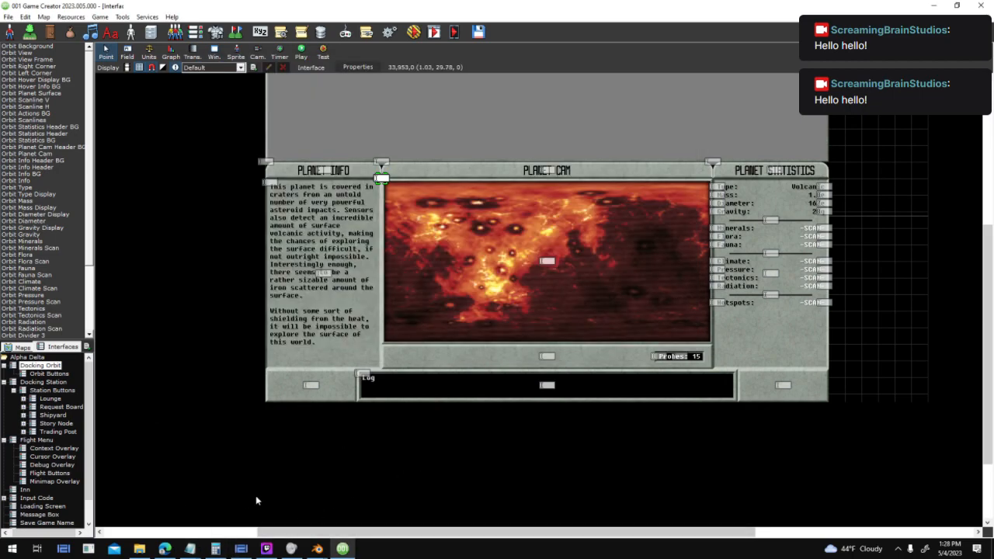
- Switch to World Creator, move the World Viewer window aside, and load a sphere bump mask set in the mask browser
left_click(242, 550)
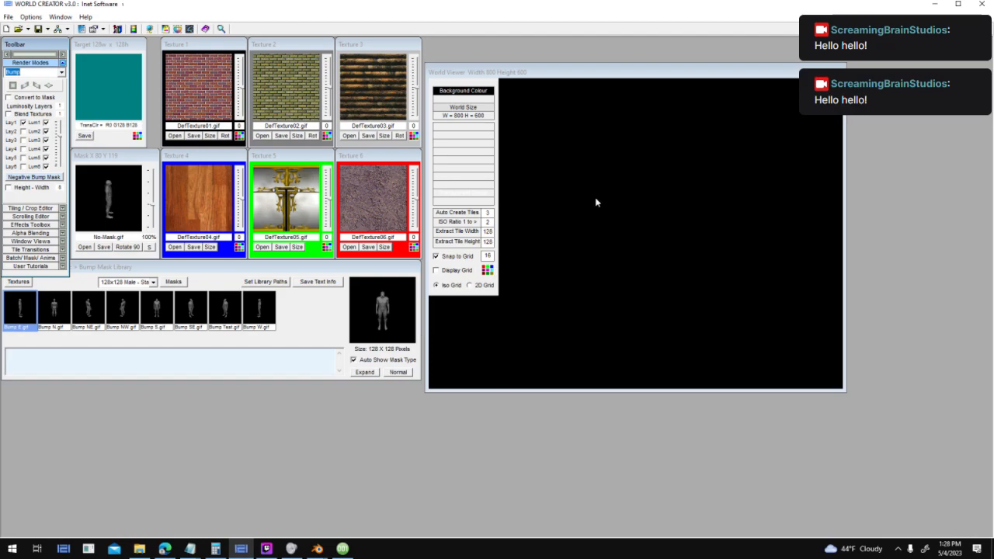
left_click_drag(466, 71, 256, 93)
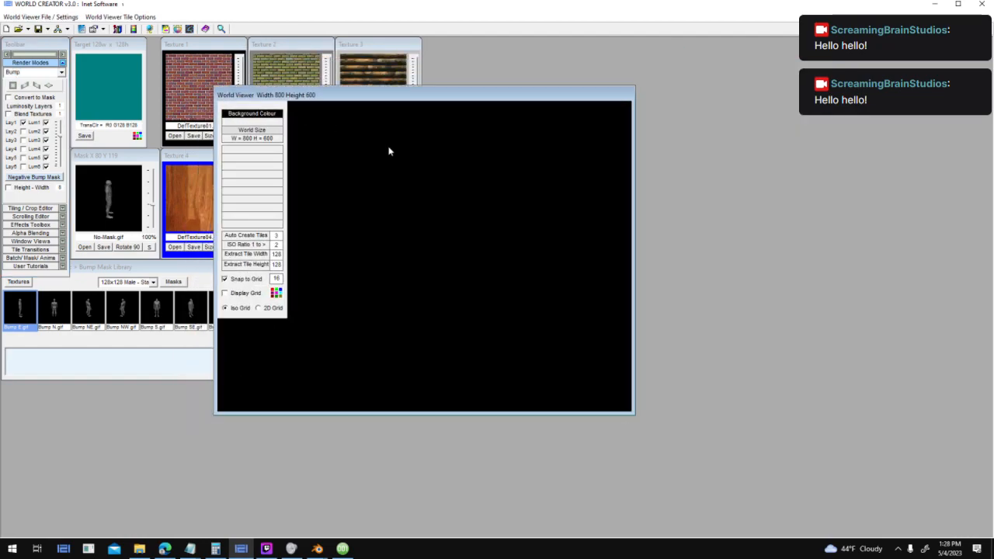
left_click(198, 274)
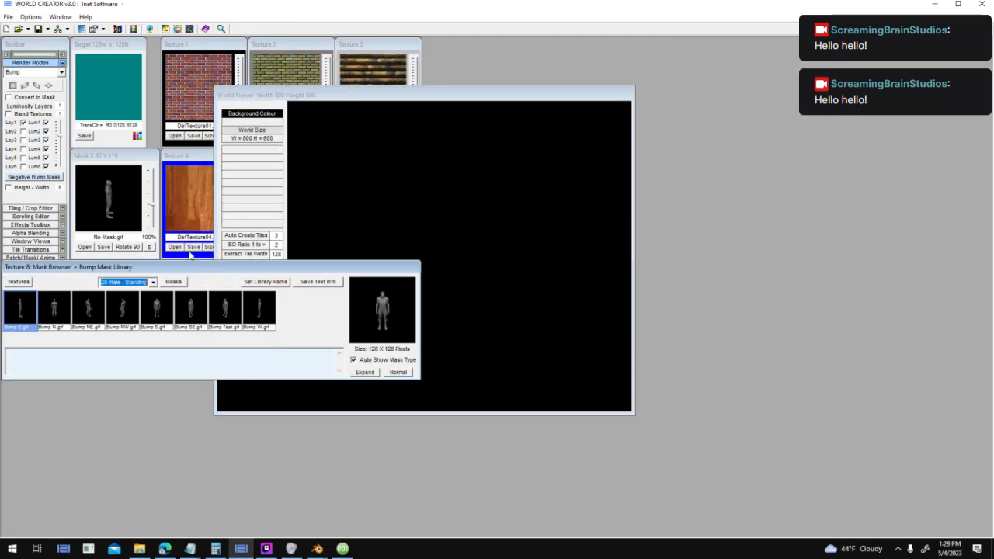
left_click(154, 283)
left_click_drag(153, 300, 155, 330)
left_click(145, 322)
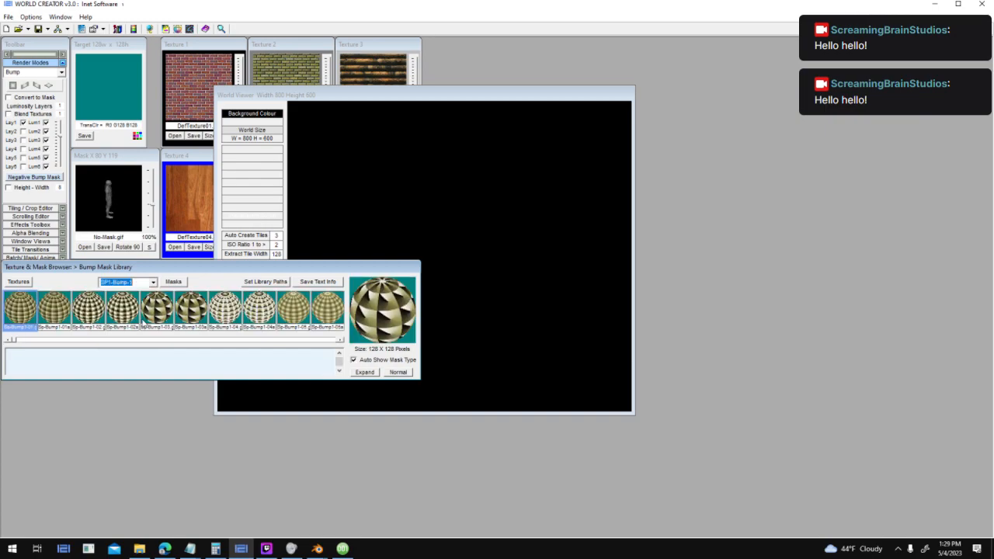
- Browse the other bump mask libraries, including Roguelike, Platform3, Path_Bumps and the male walking masks, and minimise World Creator
key("Up")
key("Up")
key("Up")
key("Up")
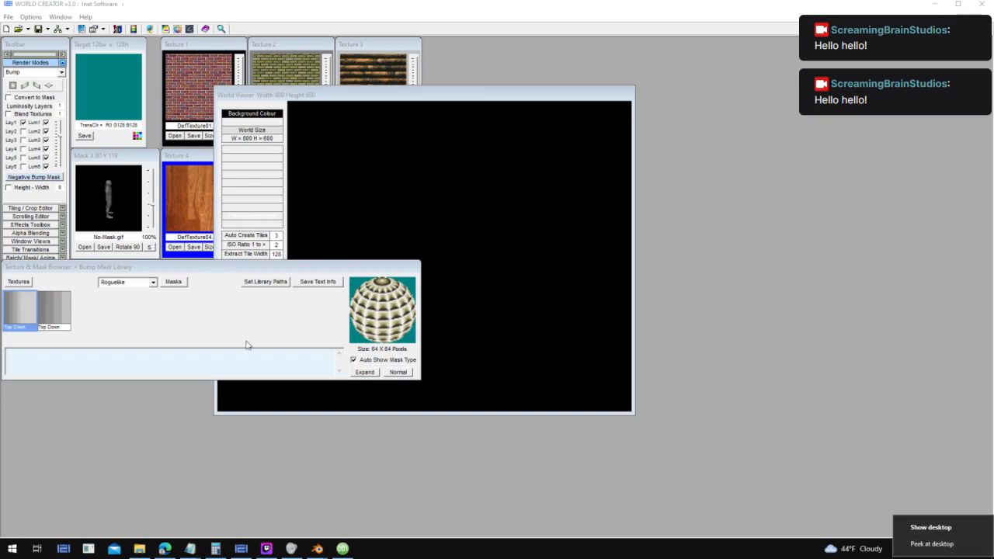
left_click(140, 286)
key("Up")
key("Up")
key("Up")
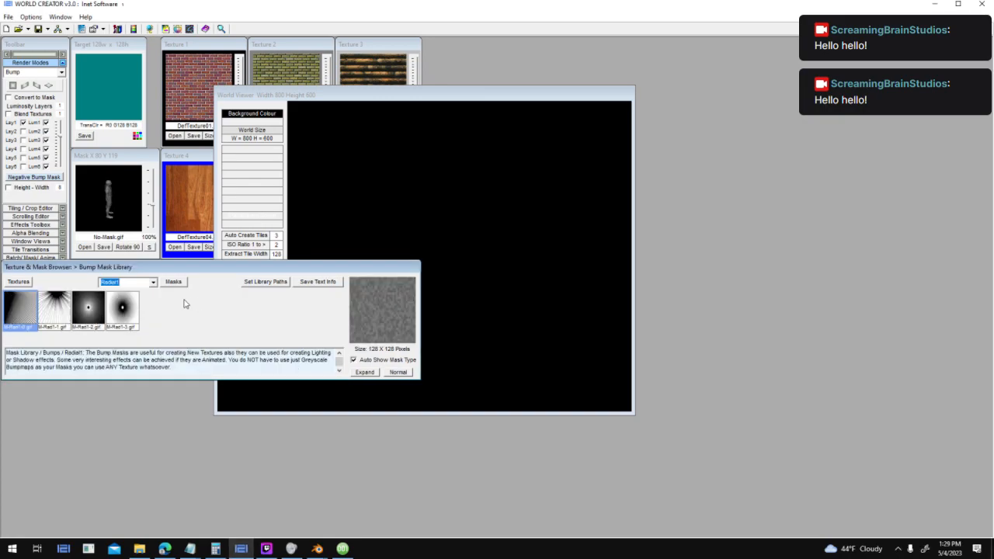
key("Up")
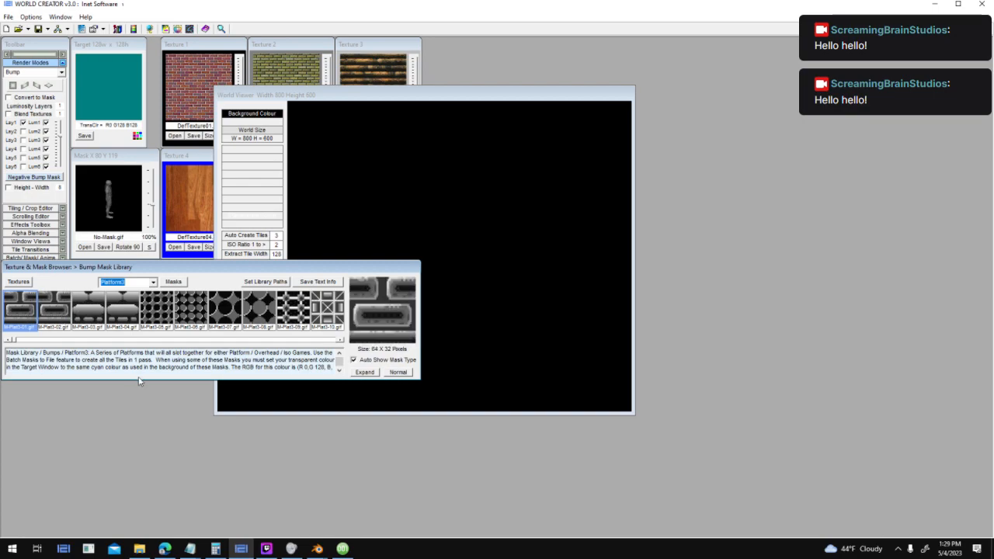
key("Up")
key("Up")
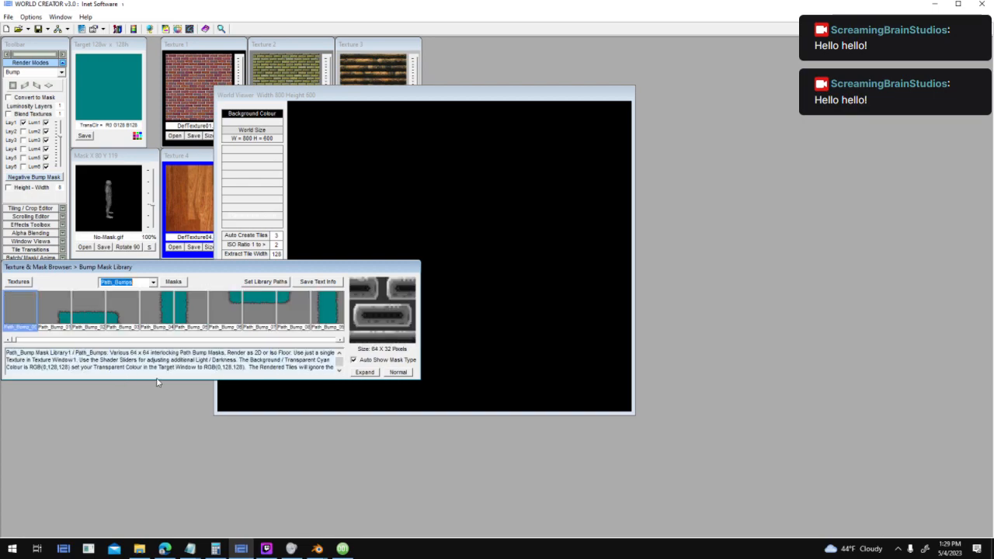
key("Up")
key("Up")
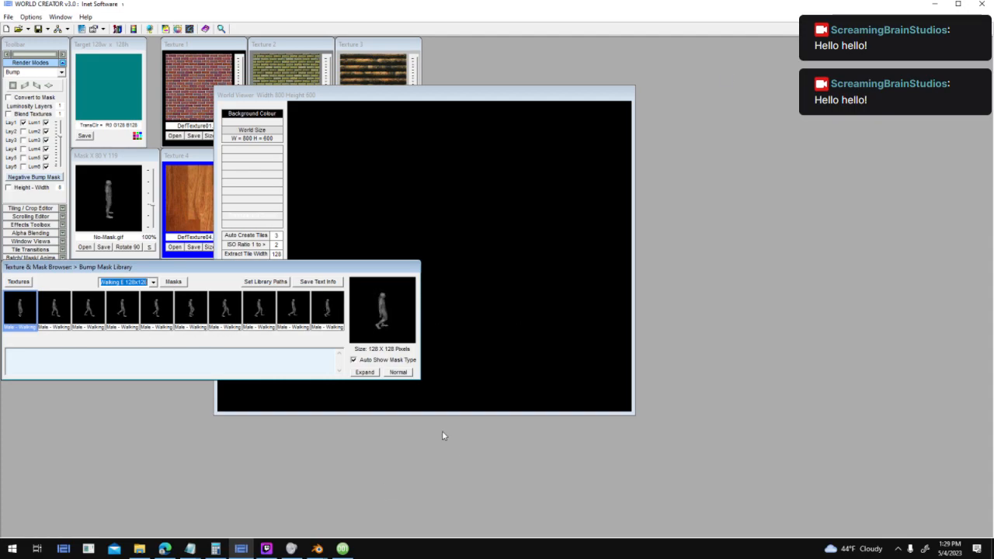
left_click(934, 4)
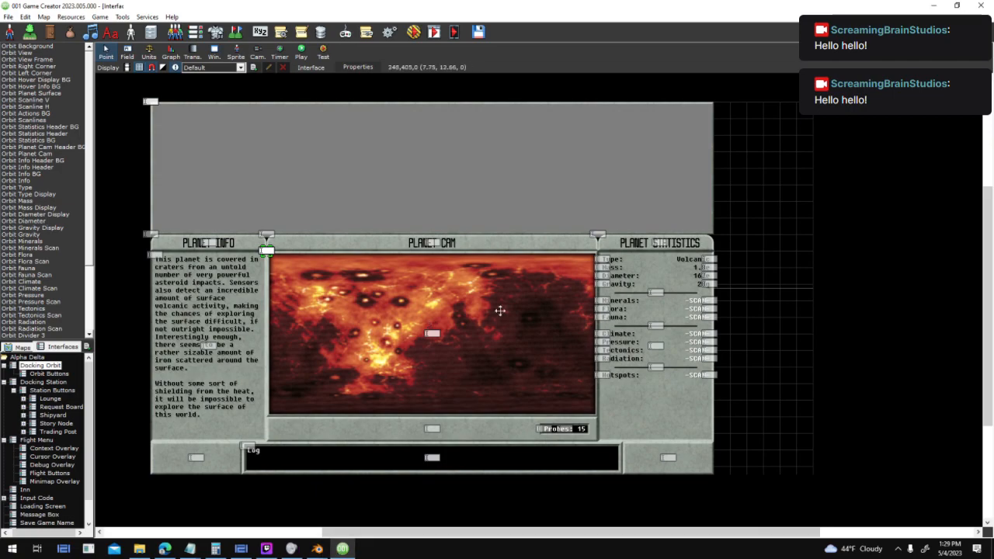
- Look through the Orbit Buttons and Station Buttons interfaces and open the Docking Station interface
left_click(49, 374)
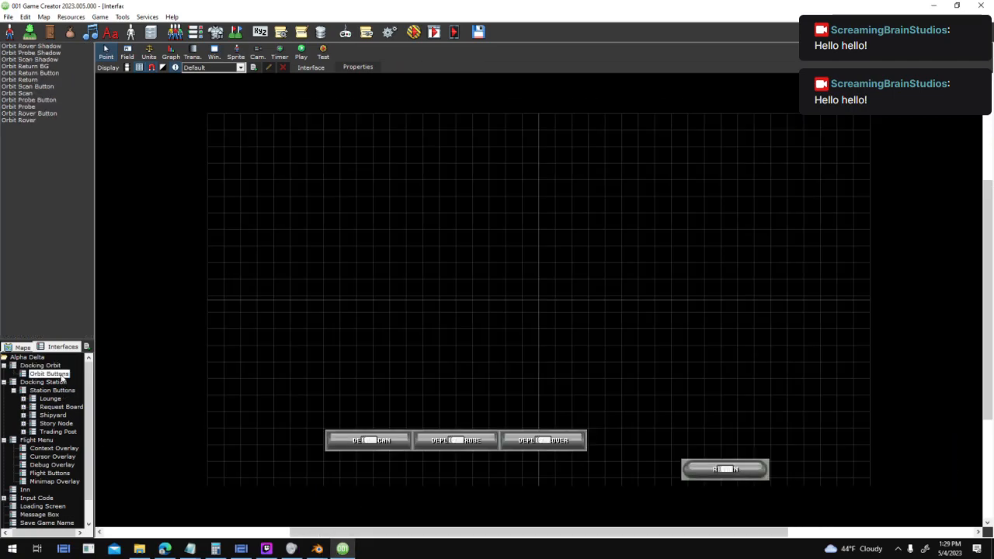
left_click(51, 390)
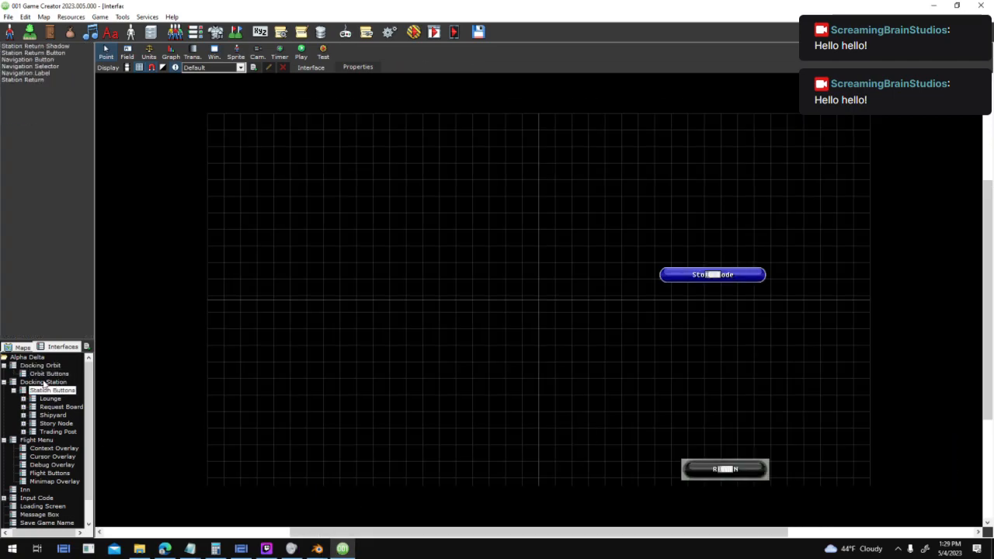
left_click(46, 382)
middle_click_drag(492, 345, 405, 320)
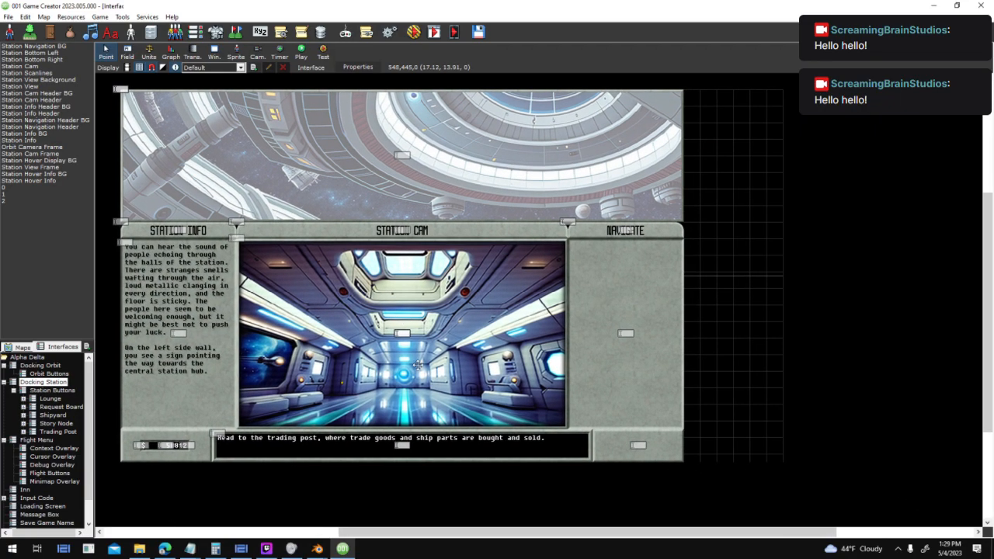
- Switch to Blender and close both open planet projects
mouse_move(327, 553)
left_click(374, 497)
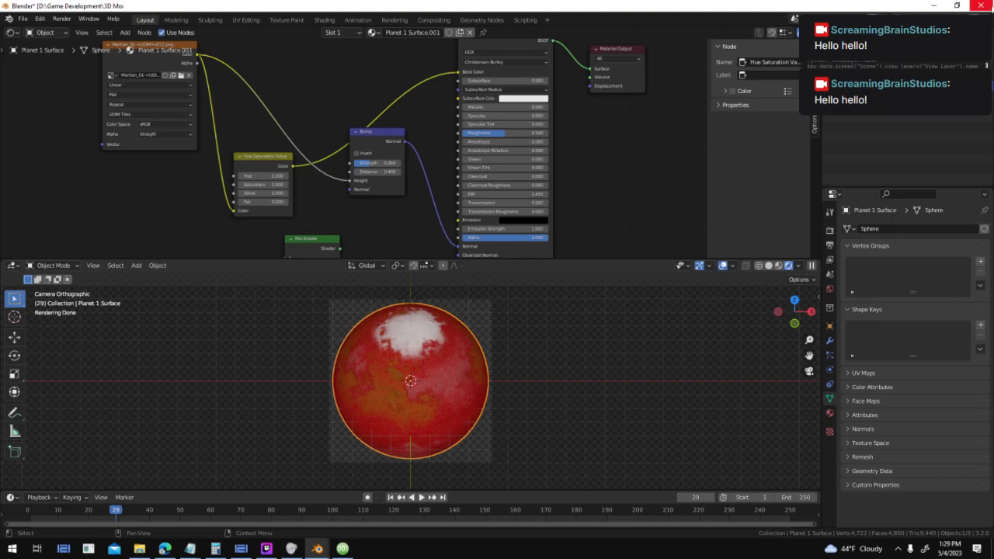
left_click(982, 6)
left_click(517, 293)
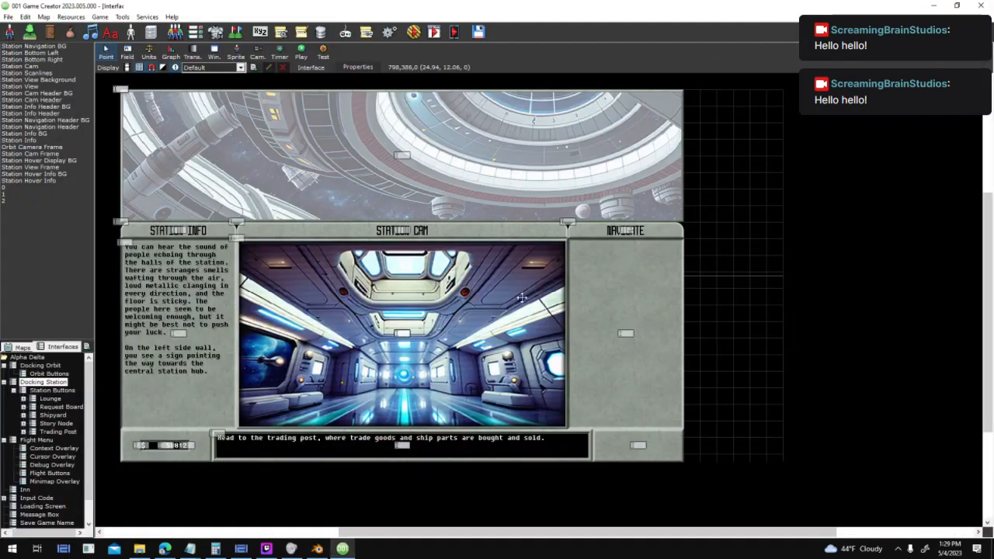
left_click(316, 533)
left_click_drag(375, 533, 478, 533)
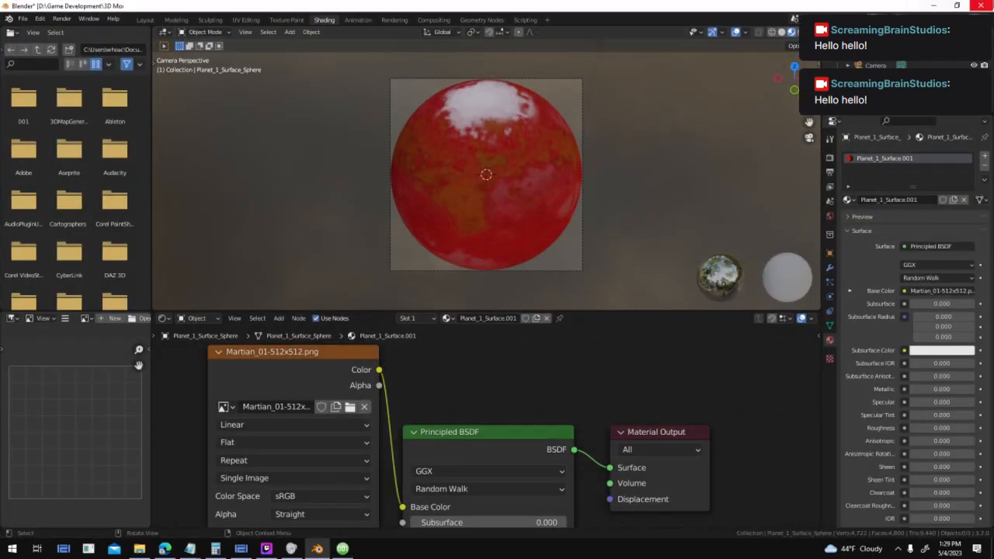
left_click(982, 5)
left_click(534, 291)
middle_click_drag(634, 242, 402, 248)
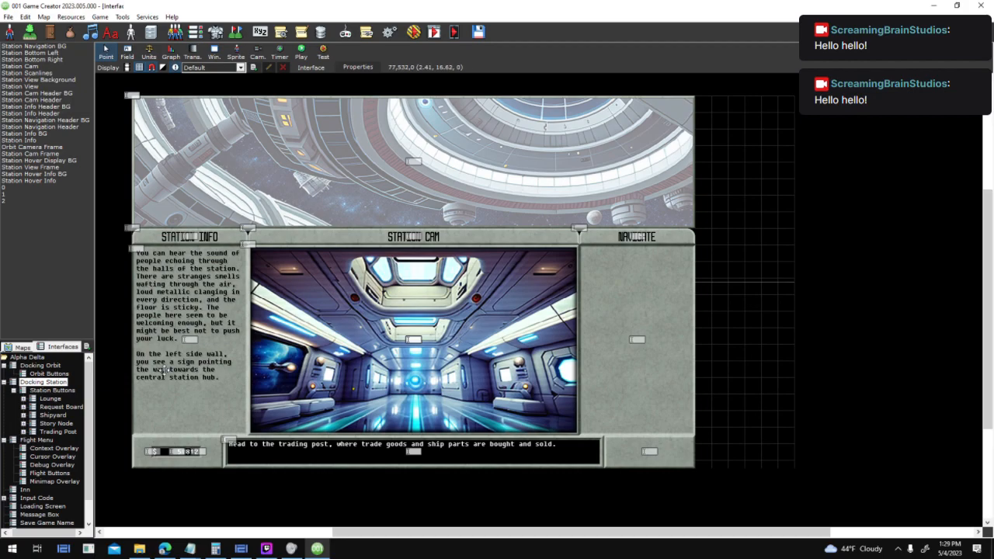
left_click(61, 391)
left_click(51, 383)
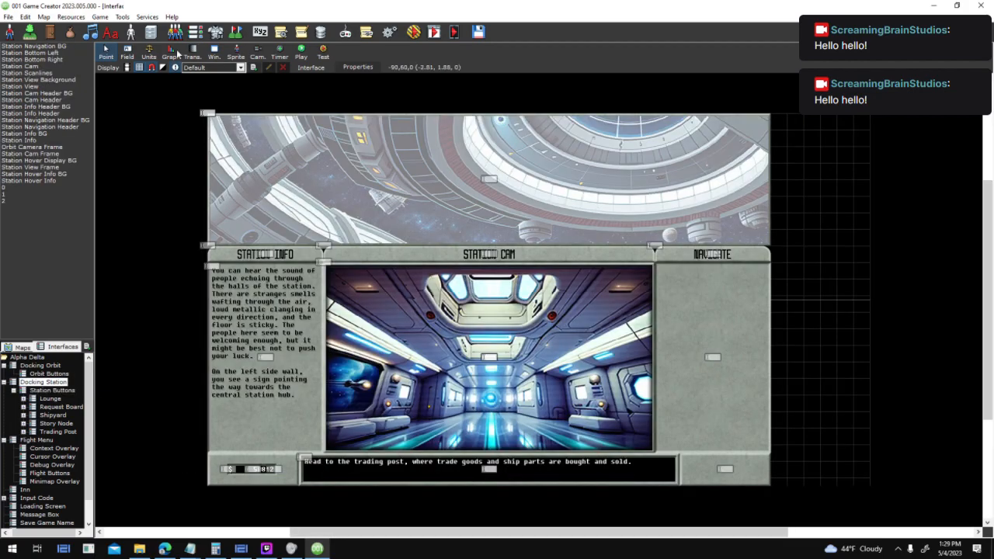
- Open To Do.txt and move the task about activating a station button misbehaving to the end, separated by a blank line
mouse_move(190, 550)
left_click(190, 505)
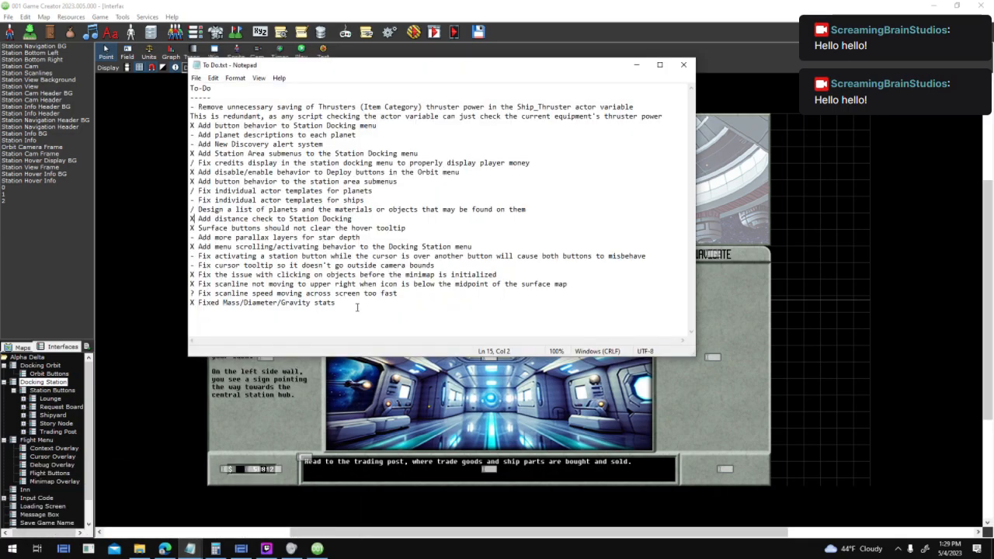
left_click_drag(233, 312, 192, 295)
left_click(261, 312)
type("?")
left_click(403, 301)
left_click_drag(190, 265, 191, 263)
left_click_drag(651, 255, 185, 257)
key("ctrl+c")
key("Delete")
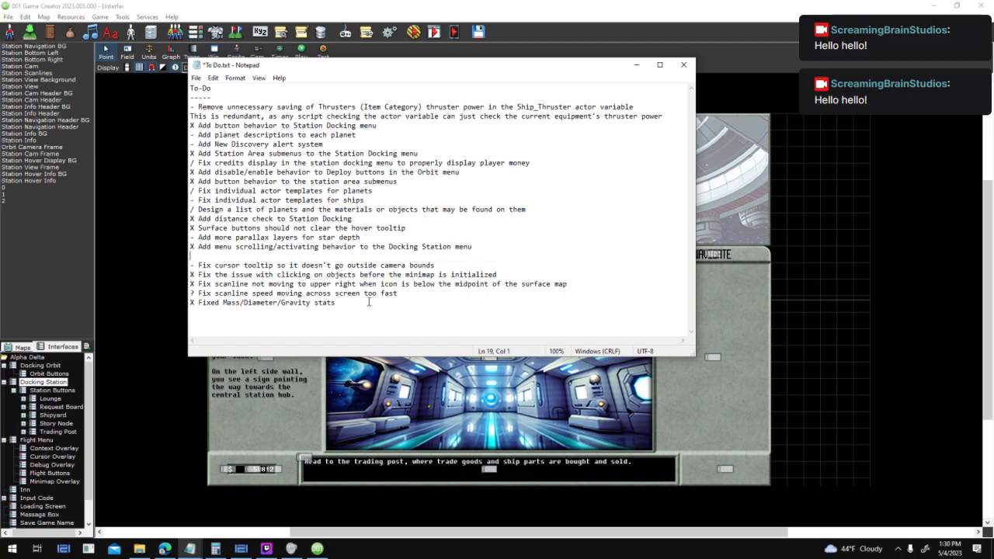
key("Return")
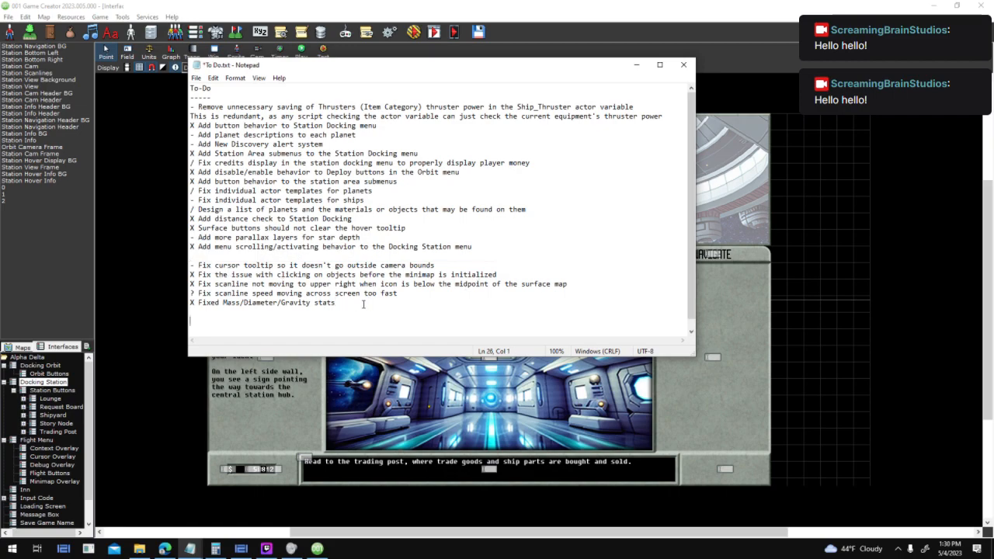
key("ctrl+v")
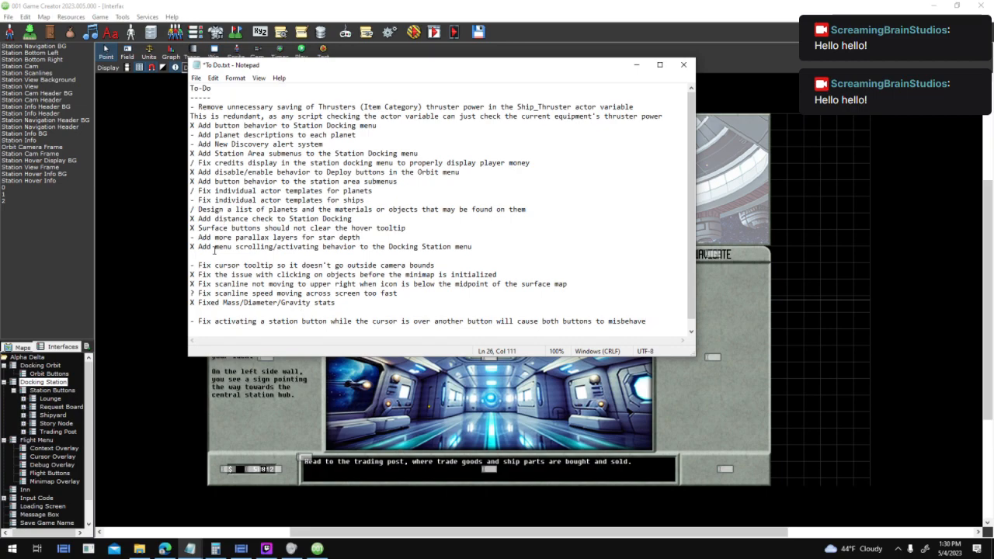
key("BackSpace")
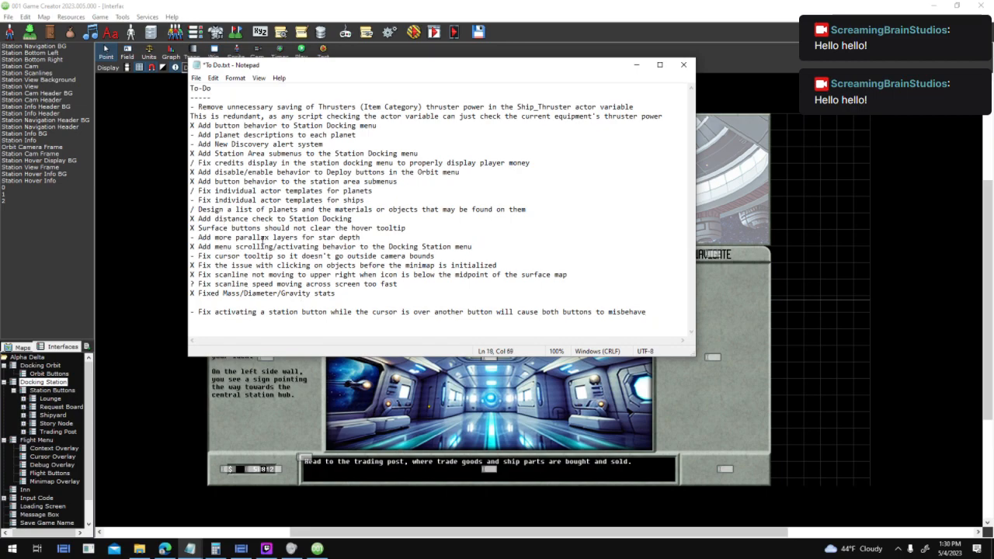
key("shift+Home")
key("shift+Right")
key("shift+Right")
key("shift+Right")
key("shift+Right")
key("shift+Right")
key("shift+Right")
key("shift+Right")
key("shift+Right")
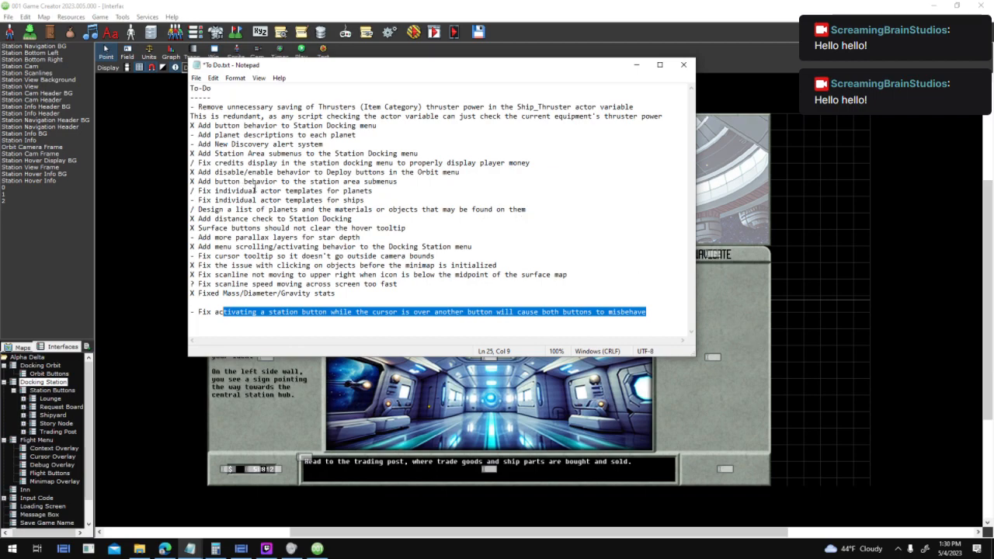
- Save the to-do list and check the live stream's status in Twitch Studio
left_click(196, 78)
left_click(225, 126)
left_click(266, 549)
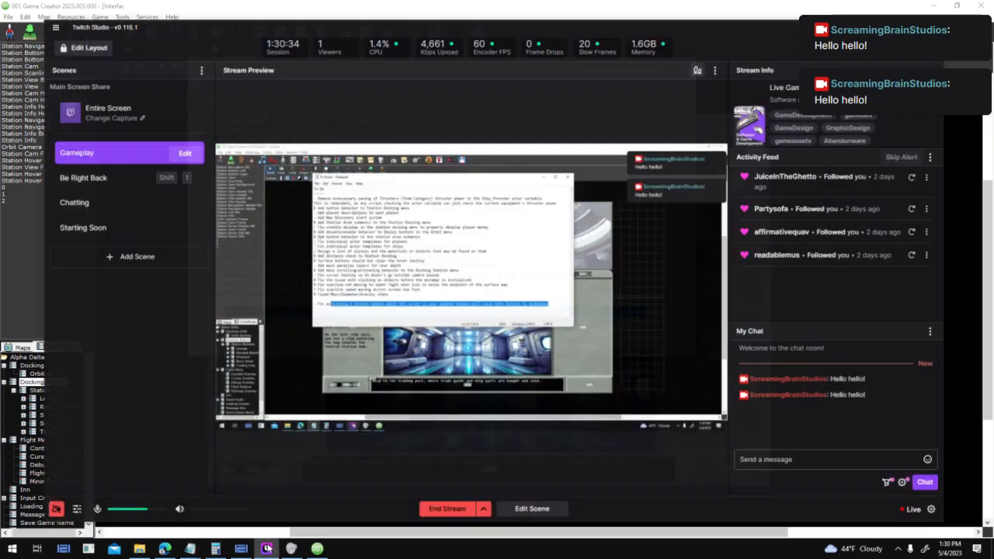
left_click(266, 548)
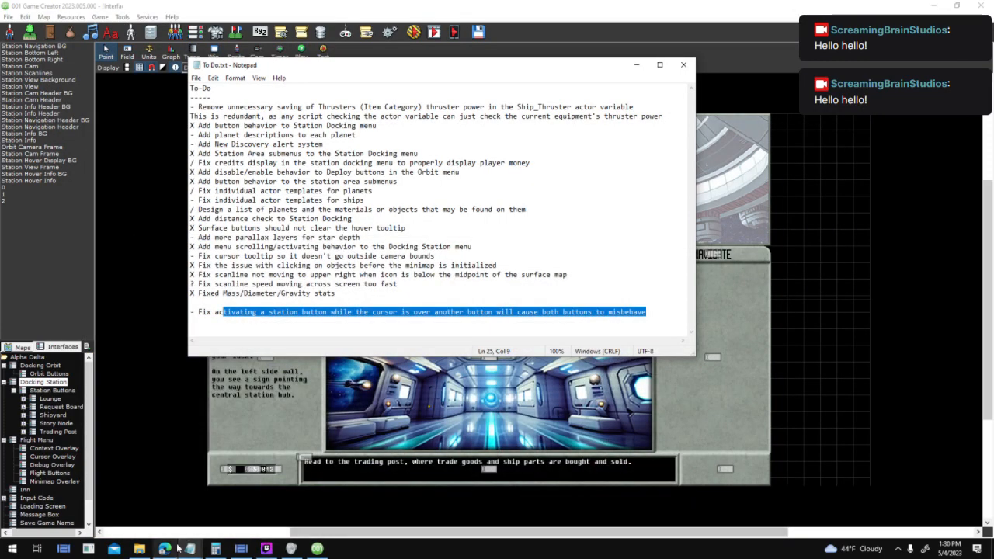
mouse_move(218, 552)
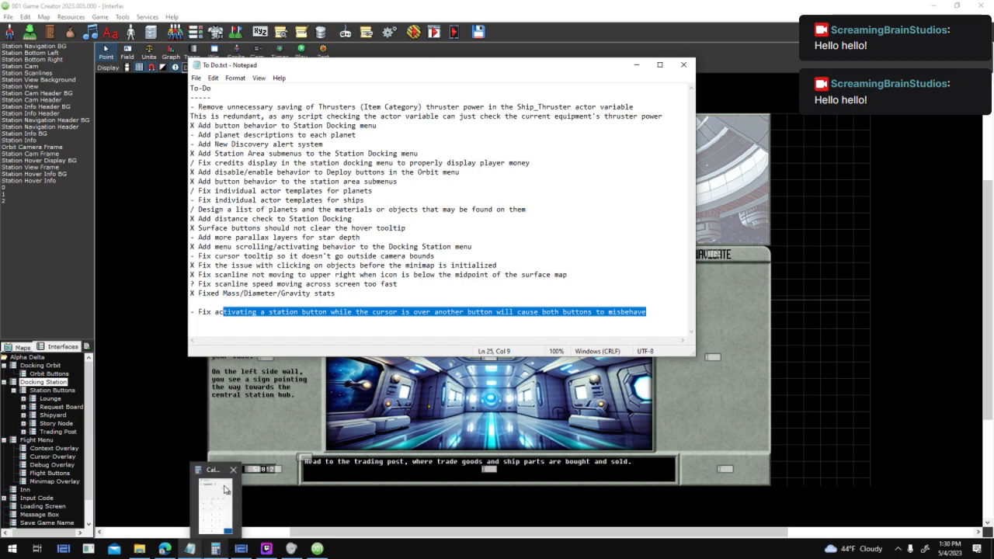
left_click(162, 468)
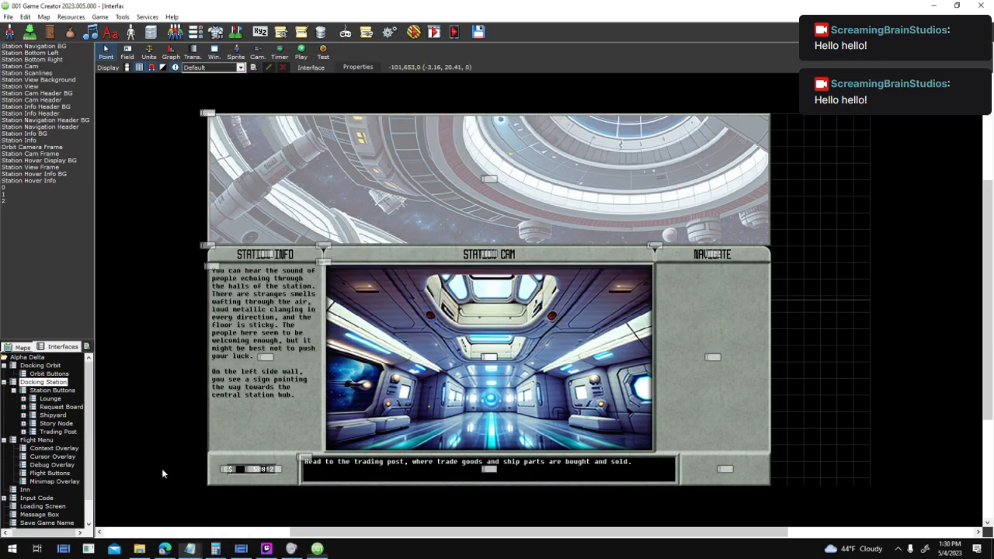
- Switch to the web browser and open the Tools page of the Screaming Brain Studios website
left_click(165, 549)
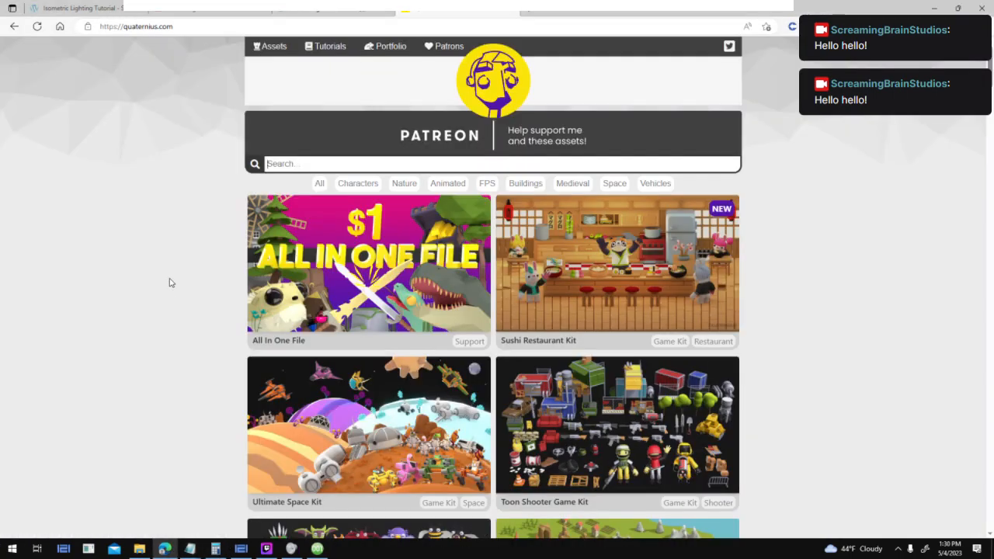
left_click(117, 7)
scroll(193, 181, "up", 8)
scroll(191, 179, "up", 10)
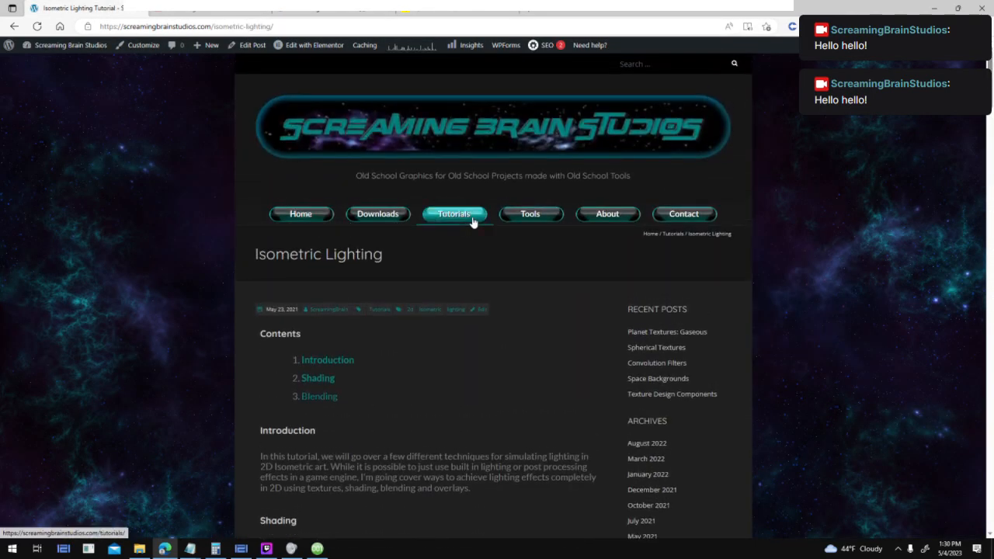
left_click(529, 217)
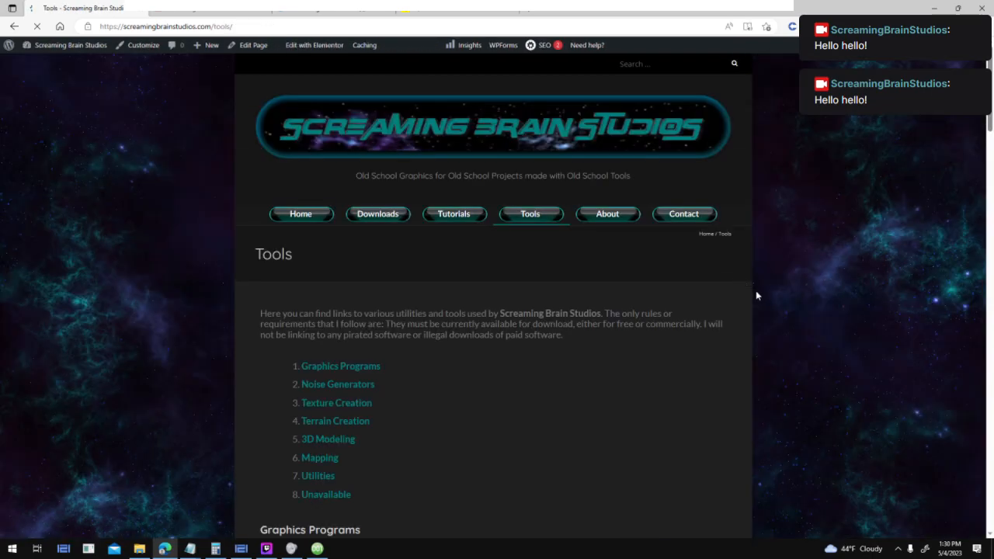
- Look through the Tools page's software links from noise generators to Terrain Creation, highlighting the Textures for Planets entry
scroll(756, 293, "down", 5)
scroll(497, 296, "down", 4)
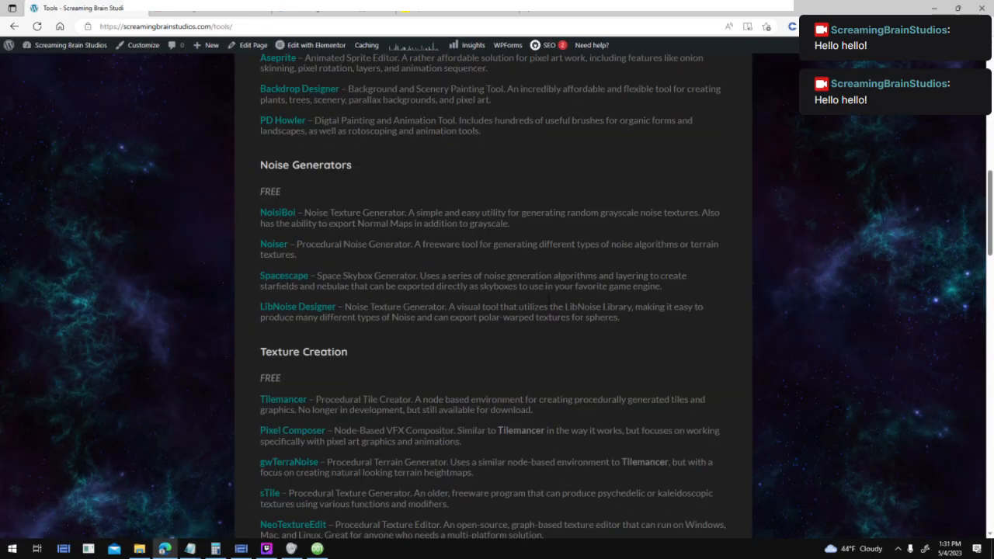
scroll(498, 295, "down", 2)
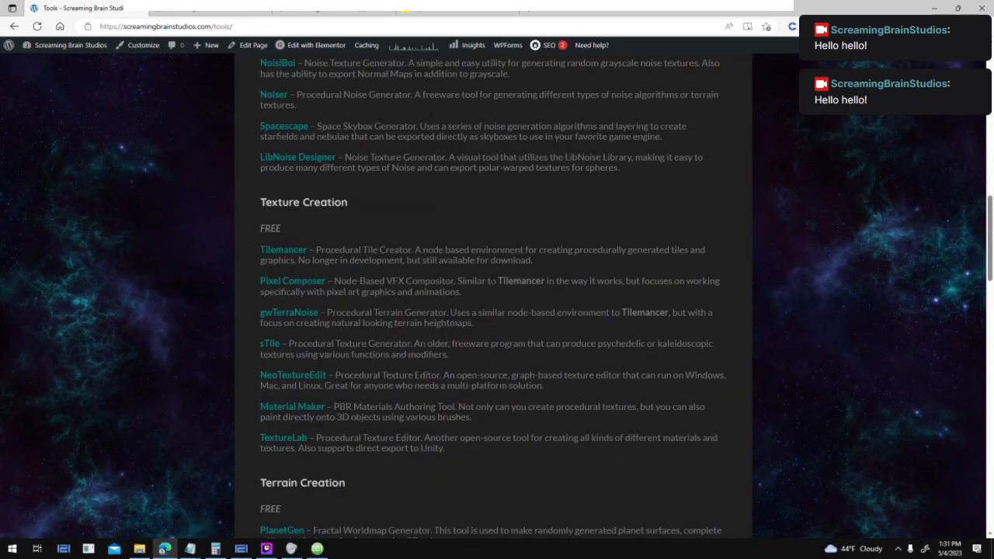
scroll(497, 295, "down", 3)
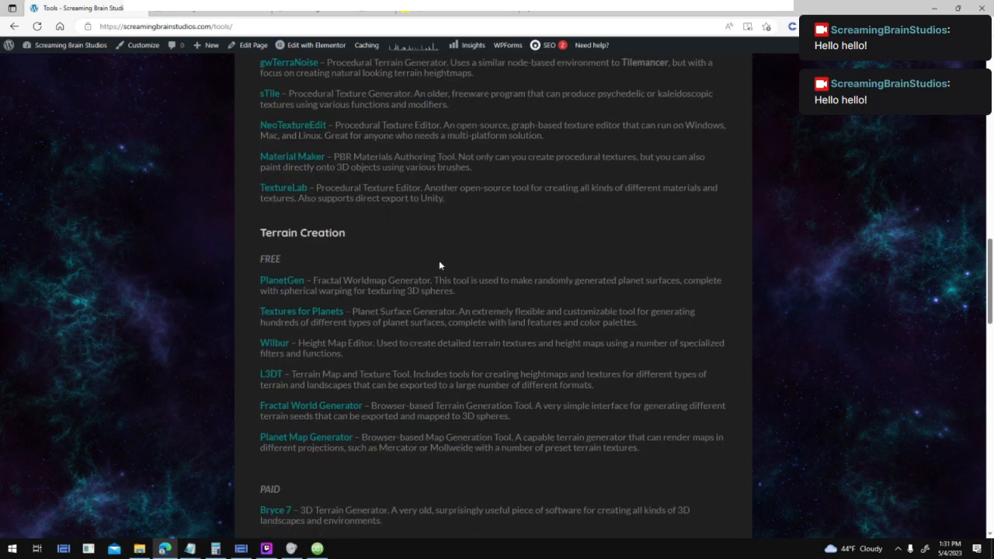
left_click_drag(350, 311, 260, 311)
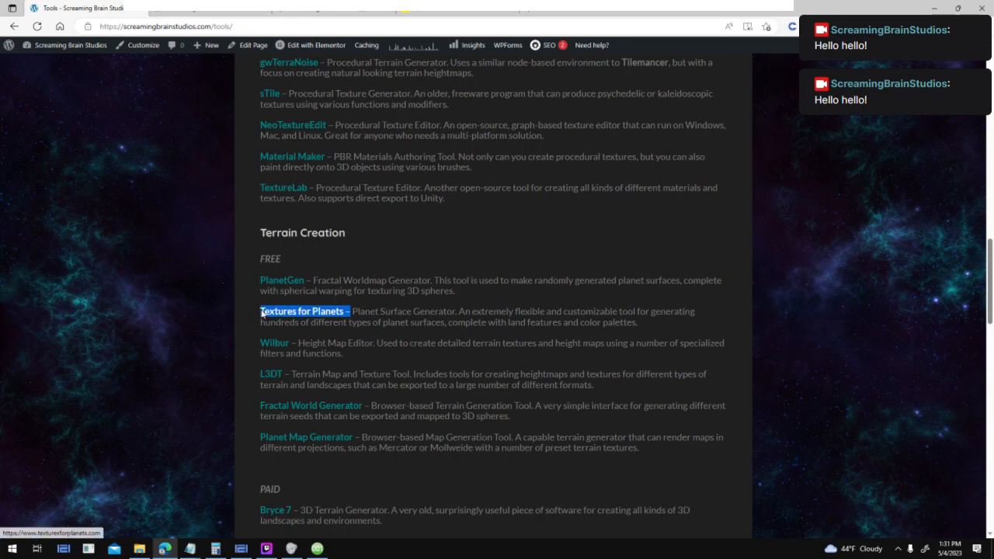
left_click(568, 248)
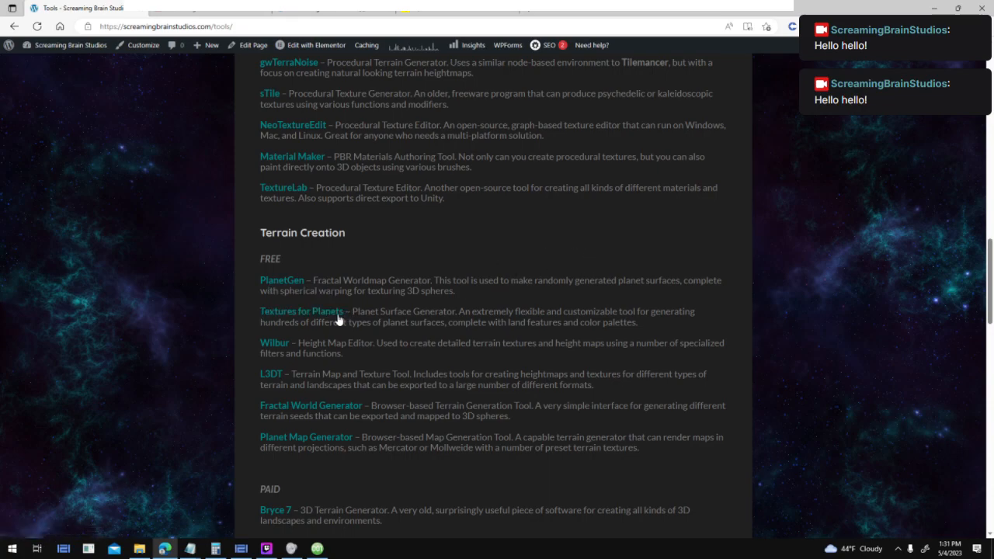
scroll(570, 254, "up", 15)
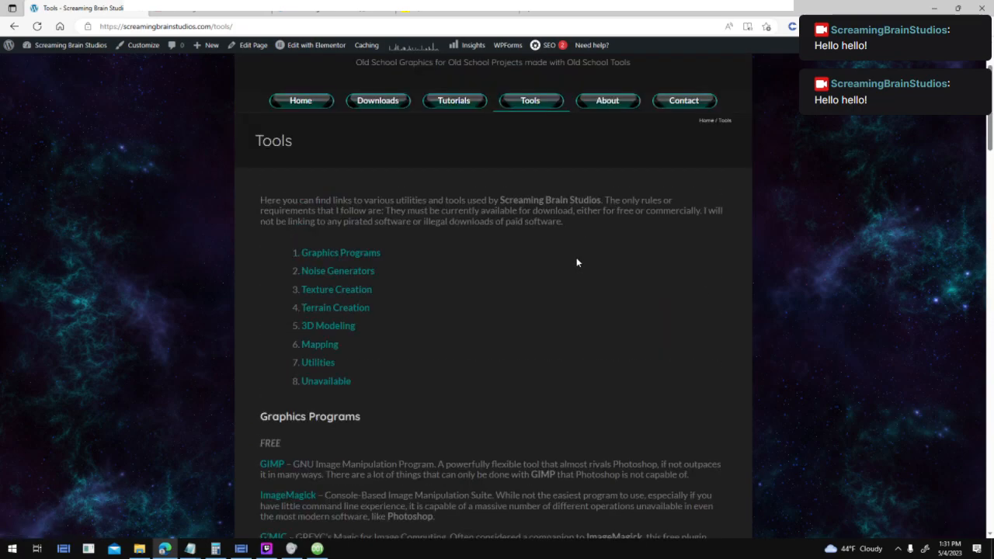
scroll(576, 258, "up", 2)
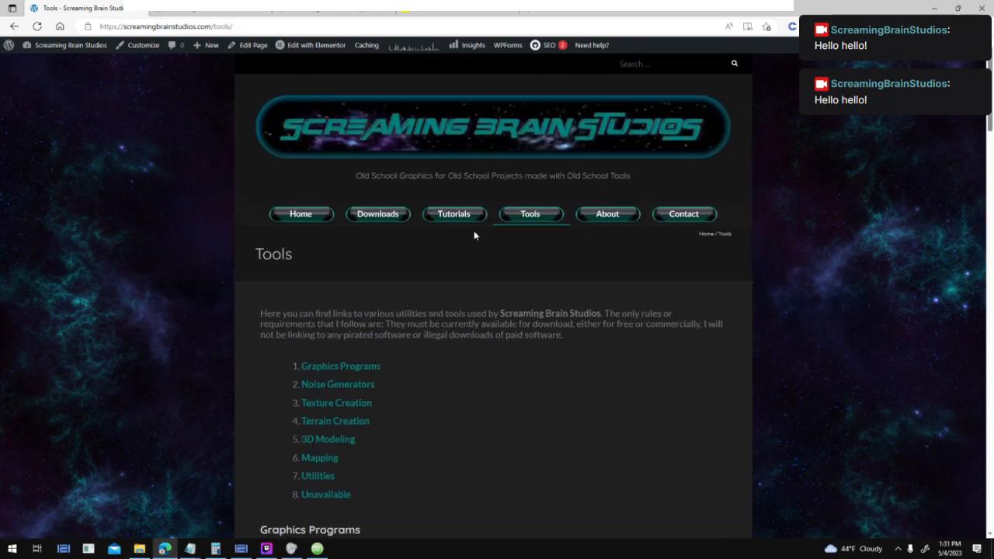
- Open the site's Downloads page and look over its licence and support information and the graphics packs
left_click(390, 217)
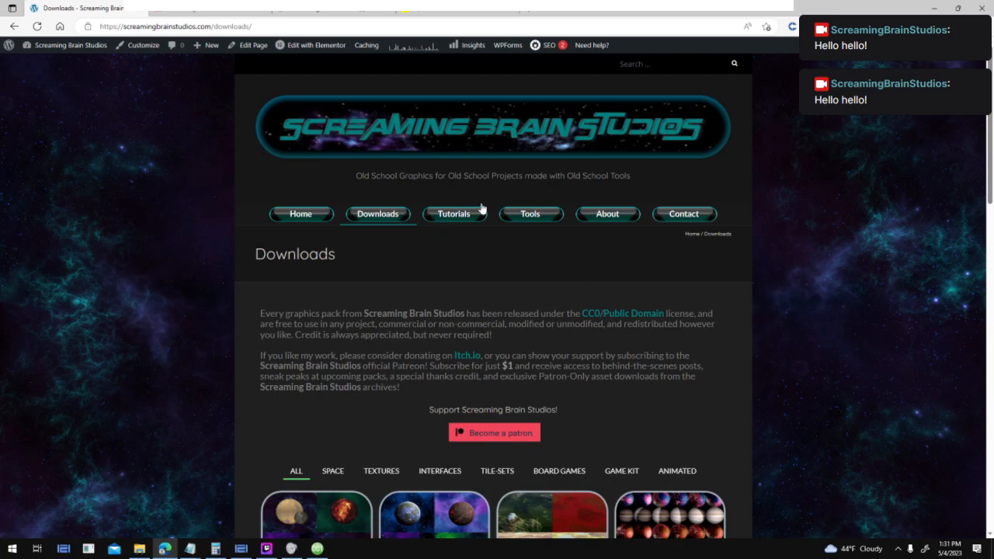
scroll(794, 349, "down", 2)
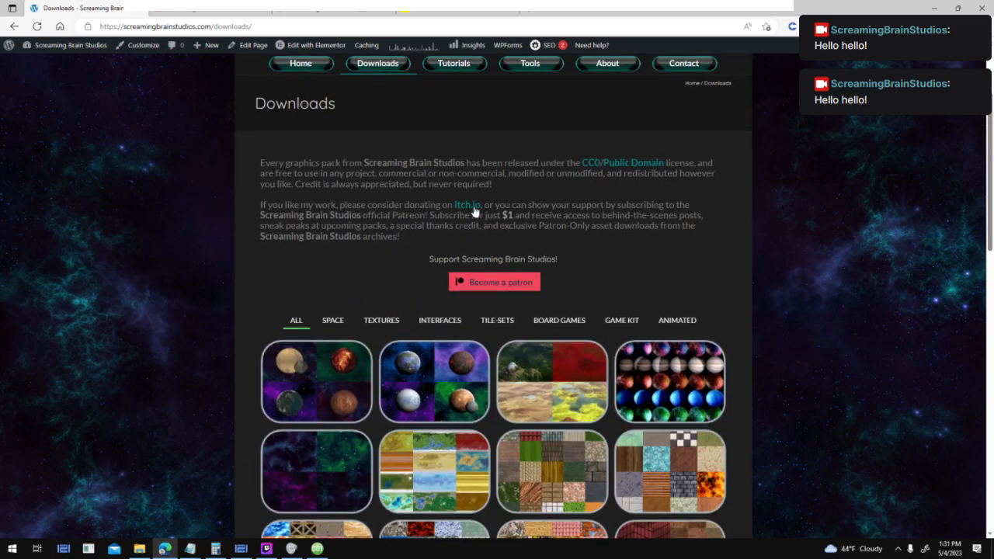
scroll(605, 165, "up", 1)
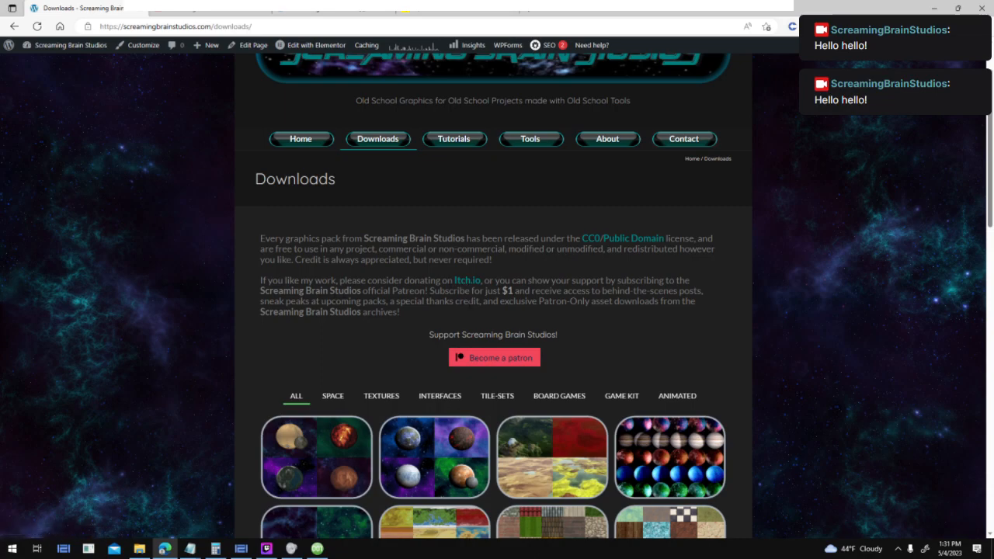
scroll(729, 333, "down", 1)
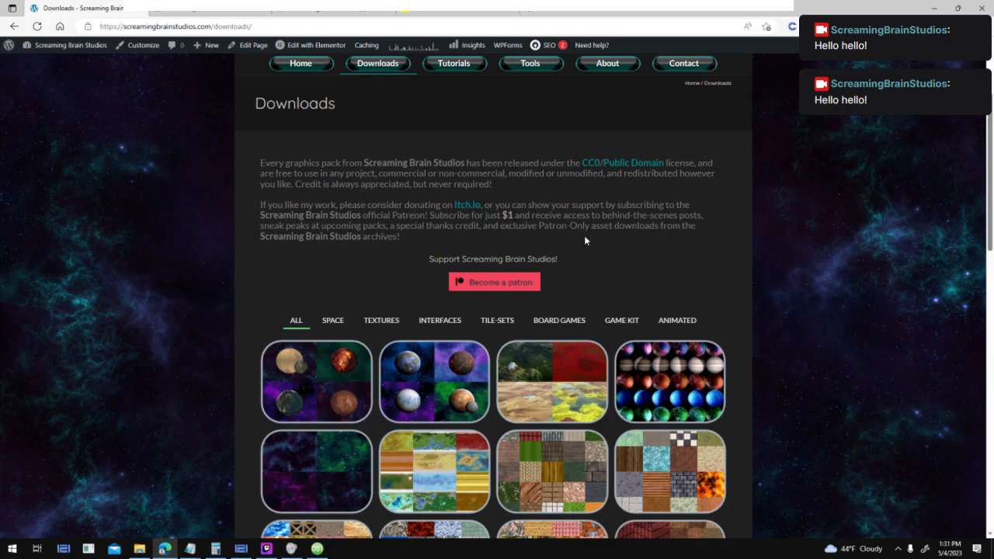
scroll(259, 183, "up", 2)
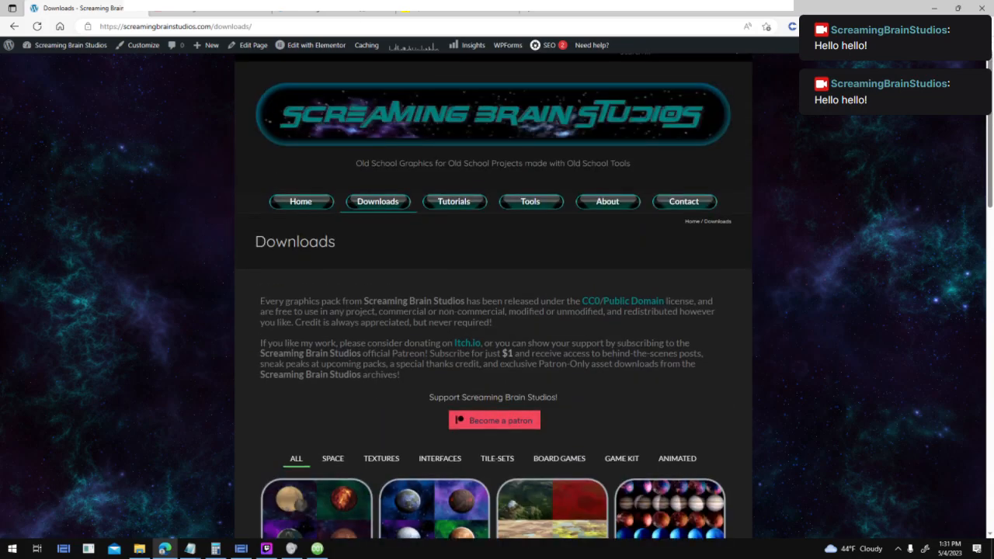
- Check the Quaternius asset site, return to the Screaming Brain Studios site and open its Home page
left_click(319, 10)
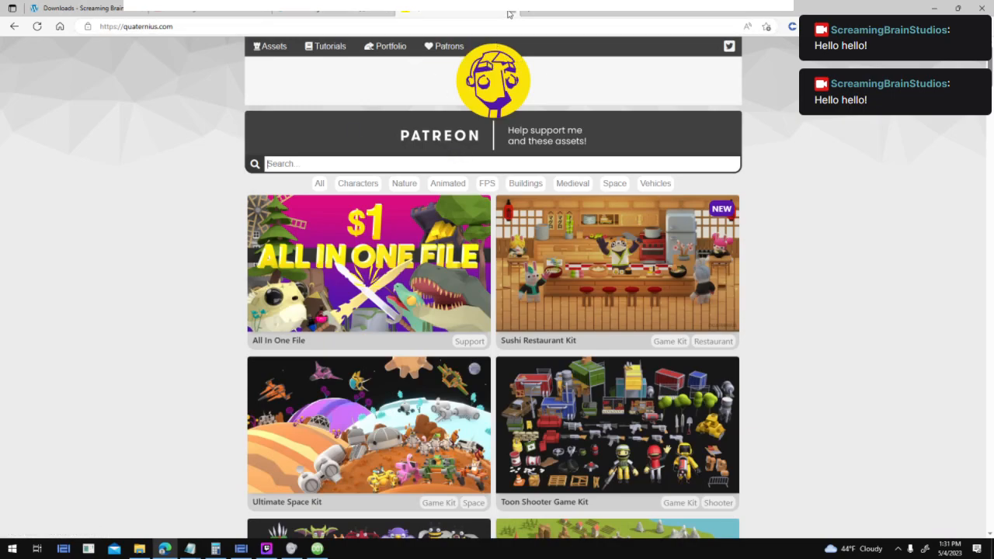
left_click(351, 13)
left_click(111, 7)
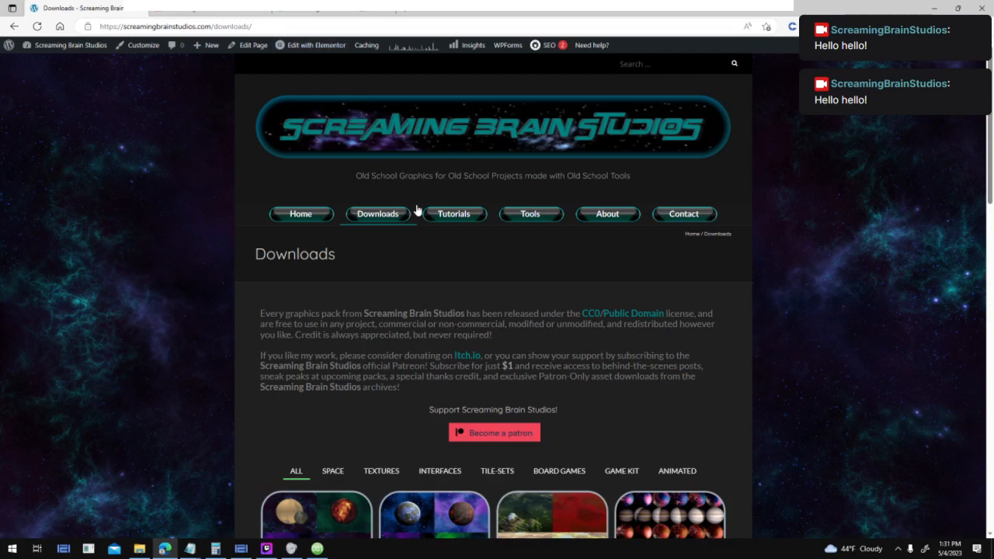
left_click(301, 215)
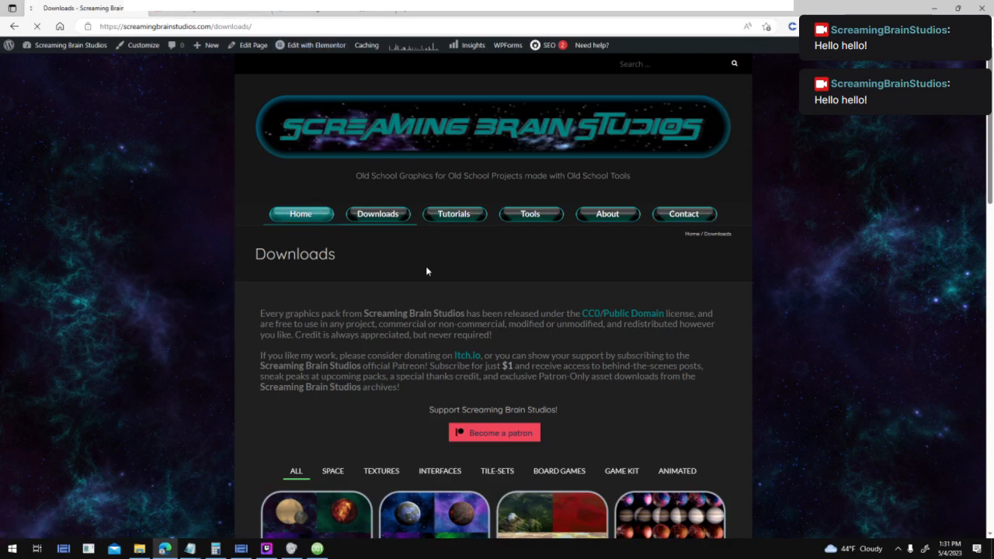